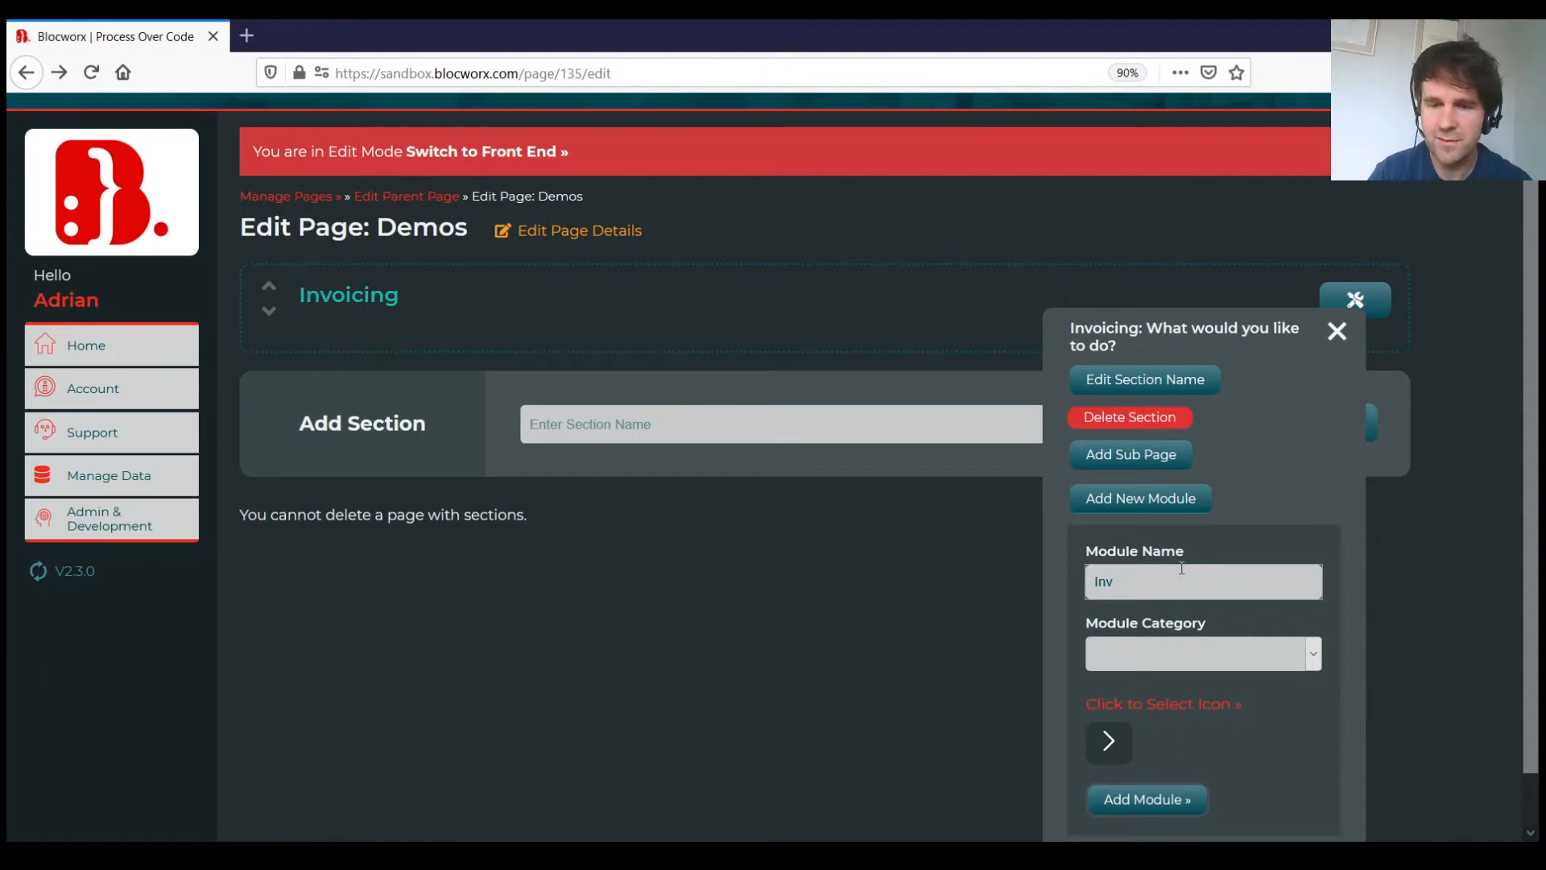
# Set the new Invoicing module's category to Open and add the module to the Invoicing section.
pyautogui.click(1182, 665)
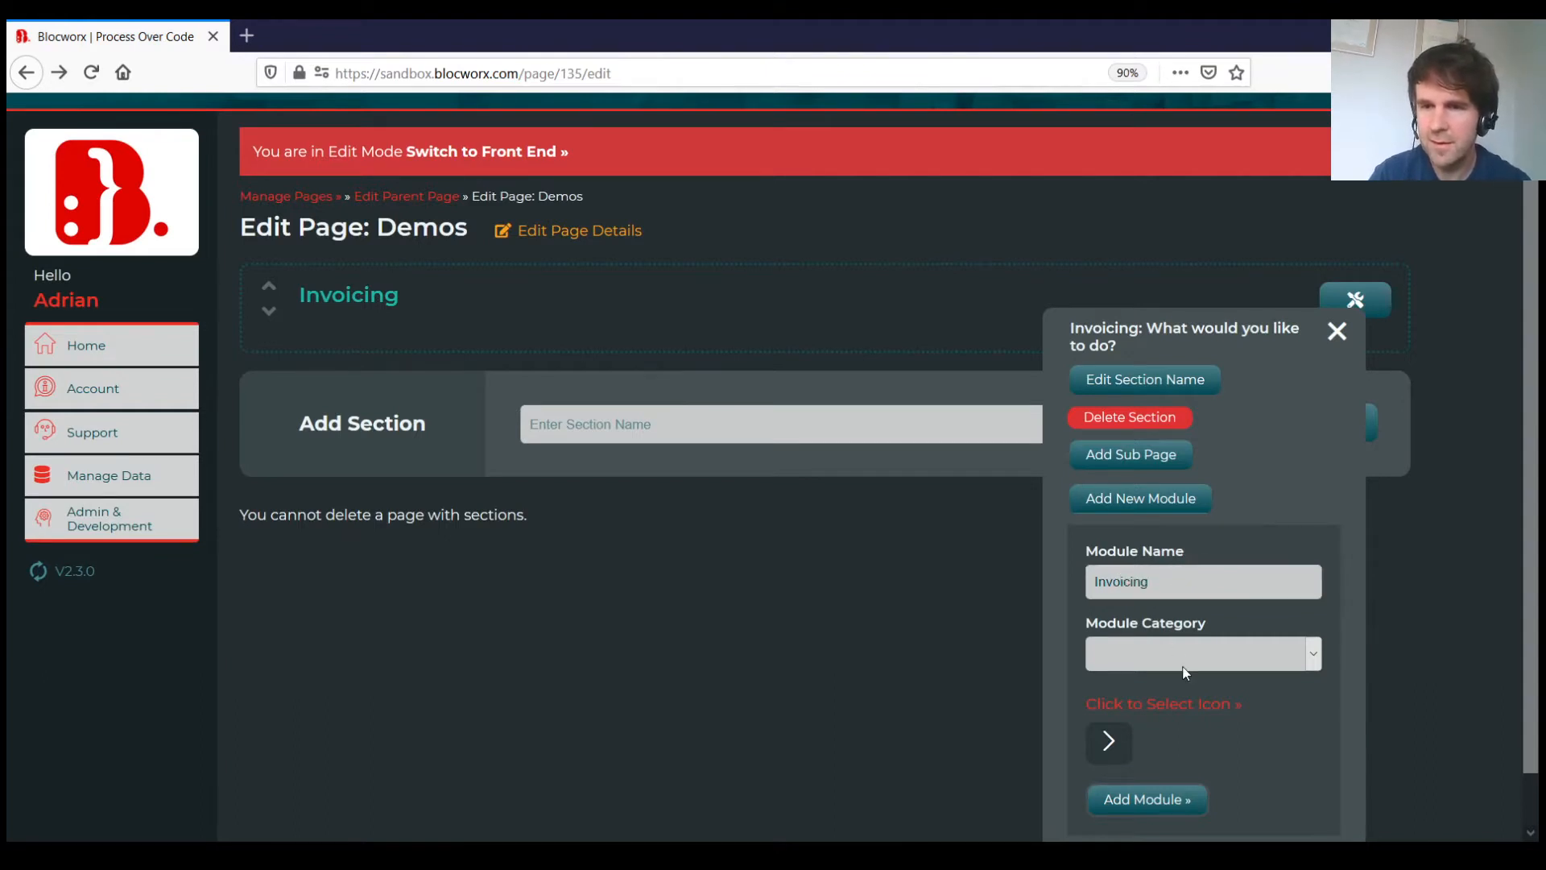
pyautogui.click(1128, 481)
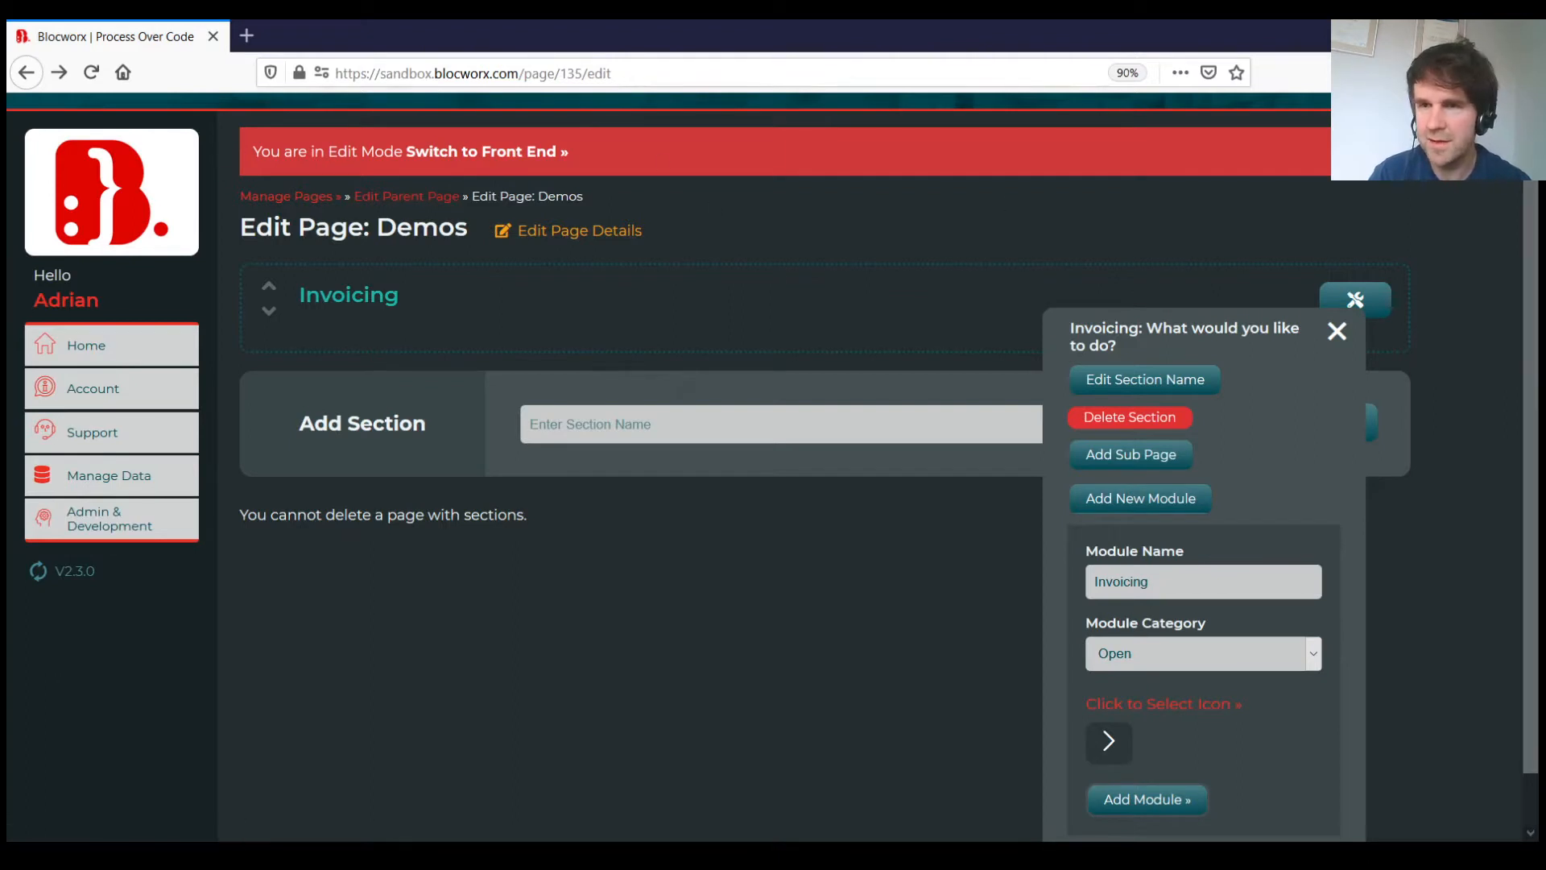
pyautogui.moveTo(1535, 344); pyautogui.dragTo(1534, 401)
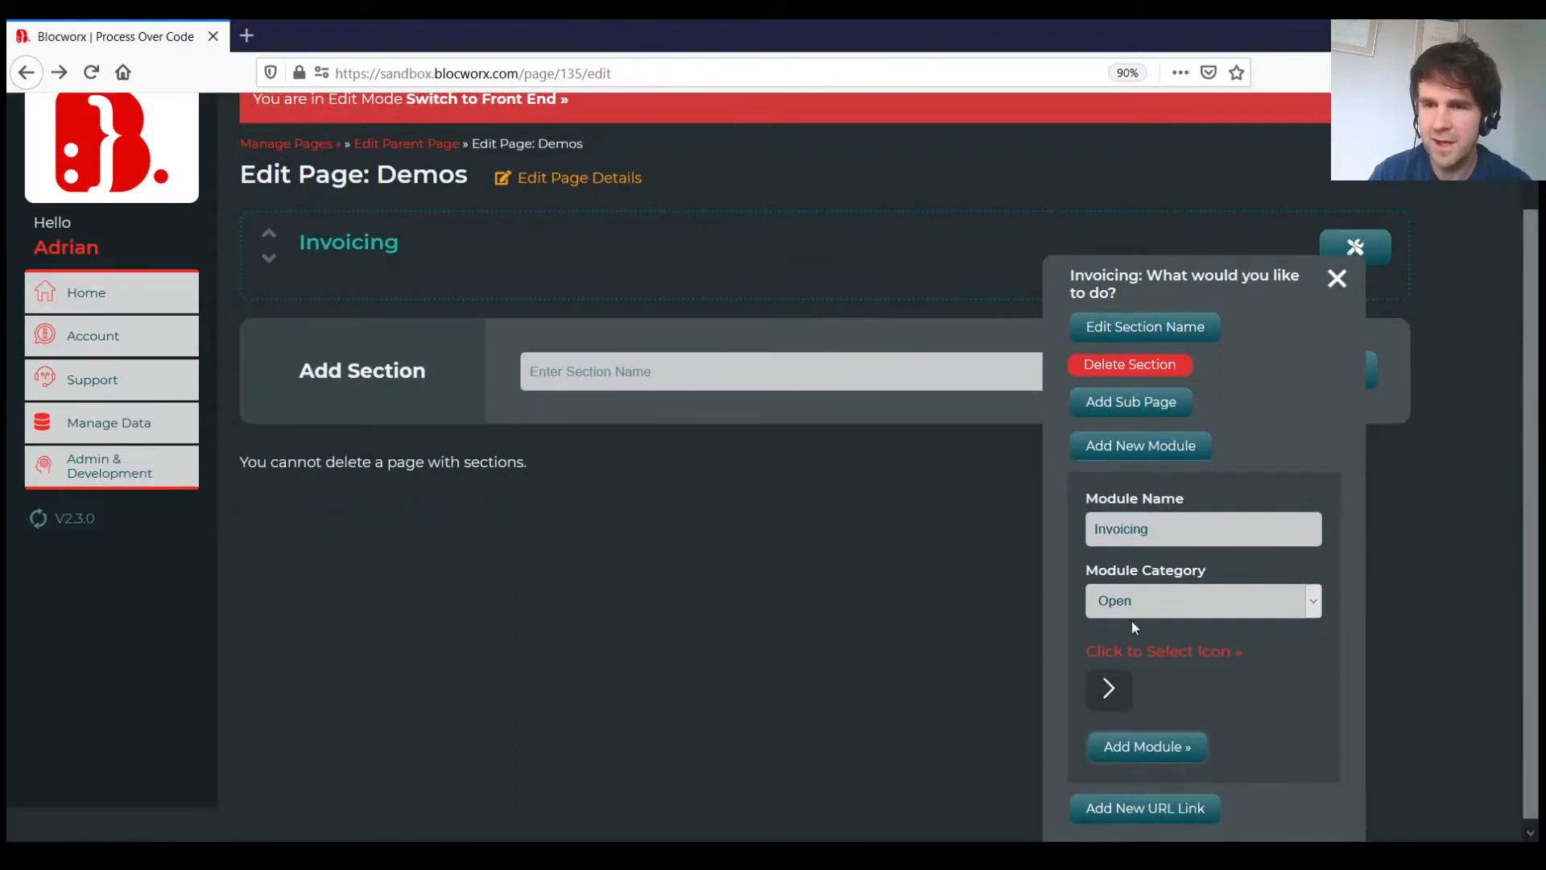
pyautogui.click(1184, 748)
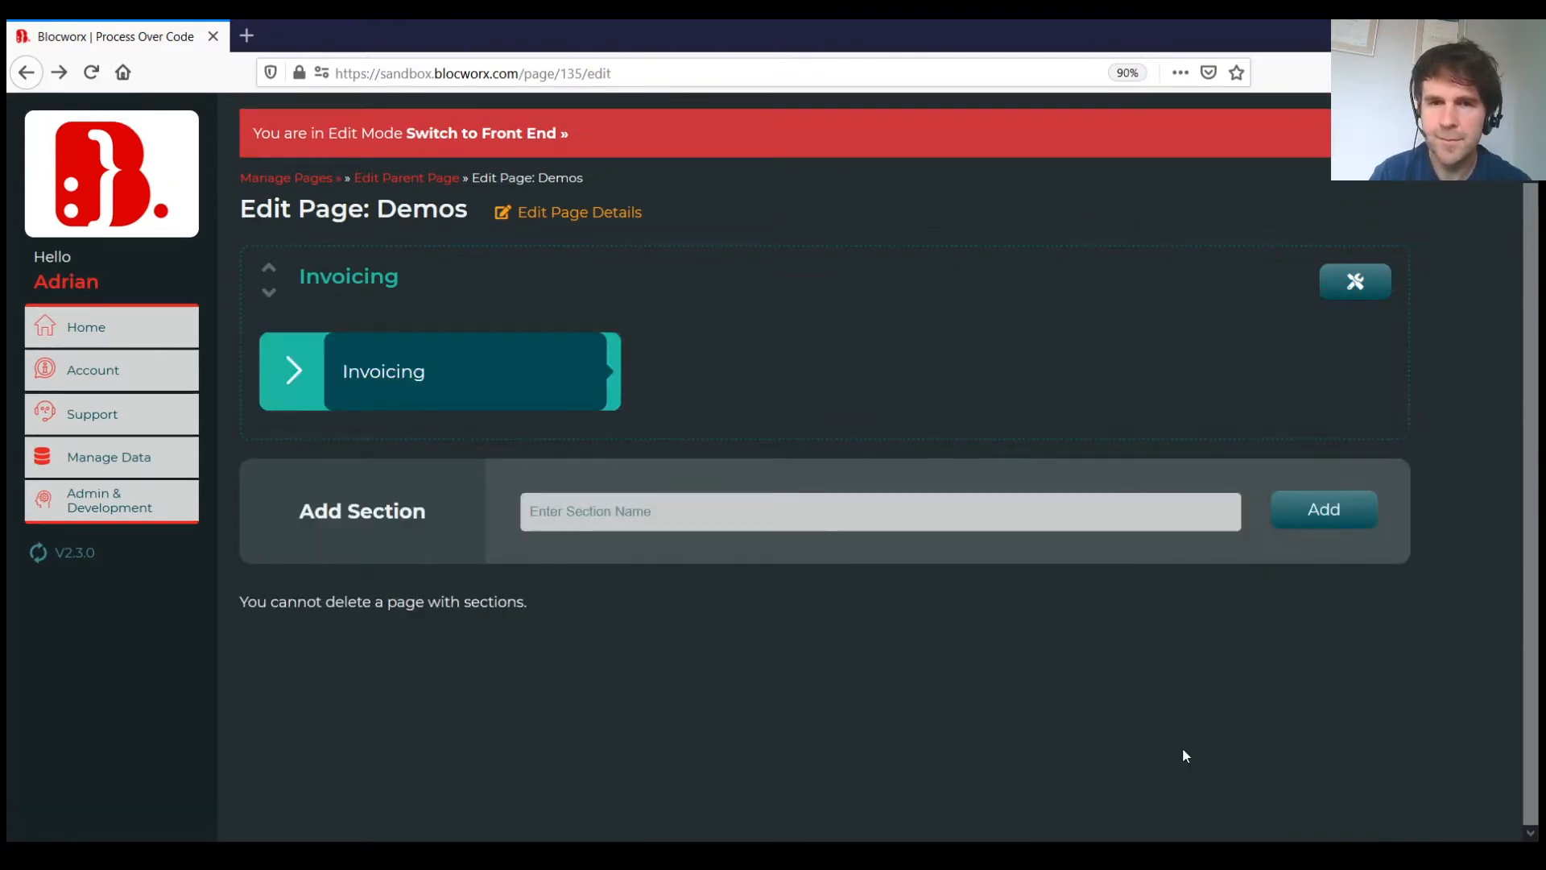
# Open the Invoicing module for editing and add a section named Databases under its blocs and sections.
pyautogui.click(447, 409)
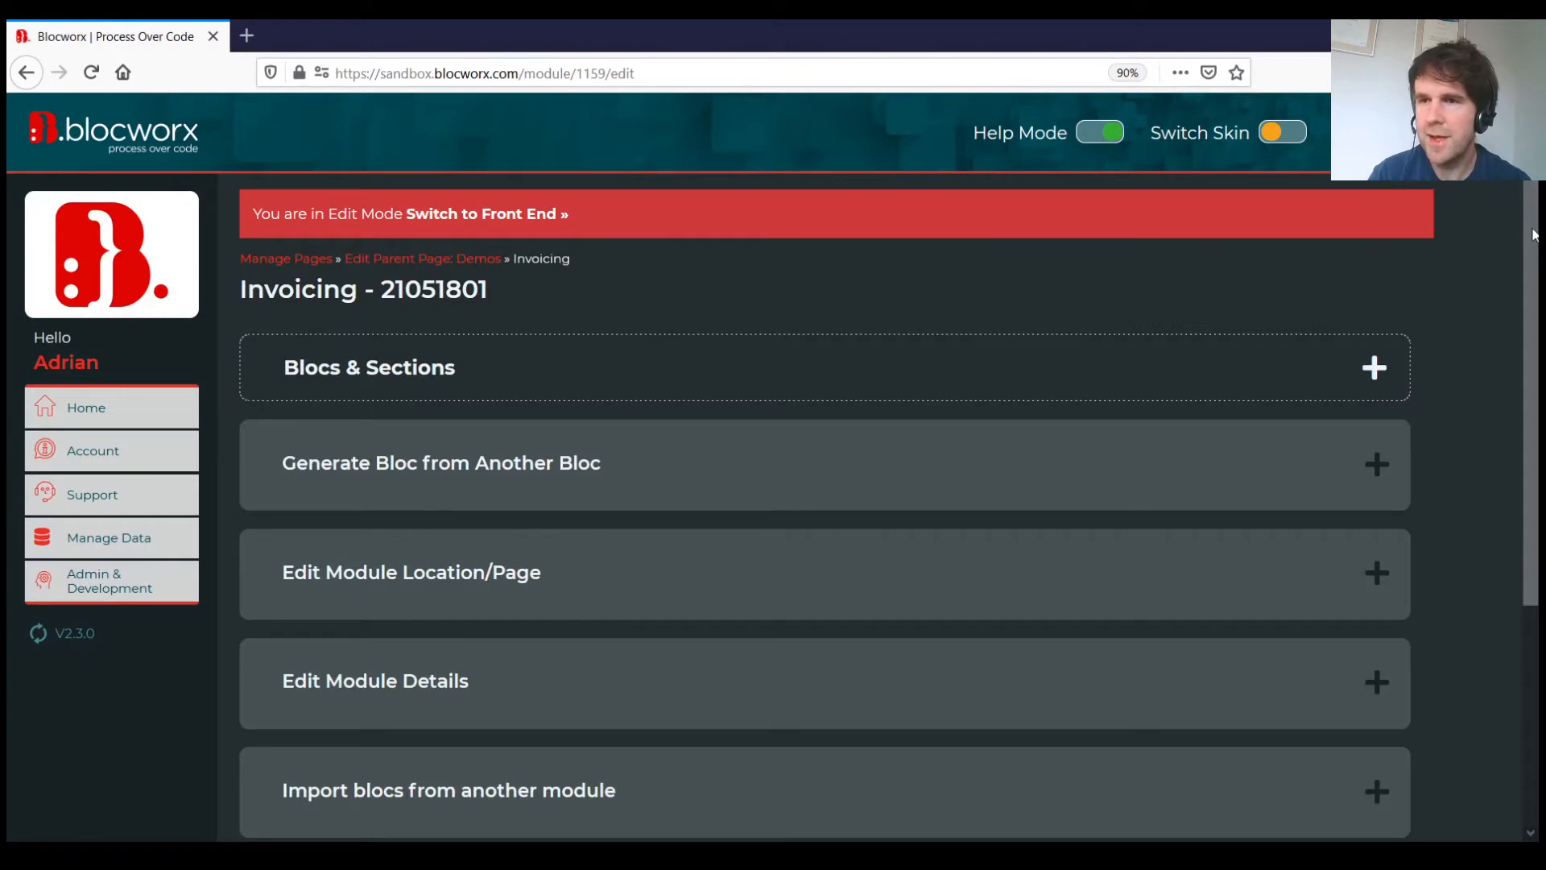
pyautogui.scroll(-1, 1533, 250)
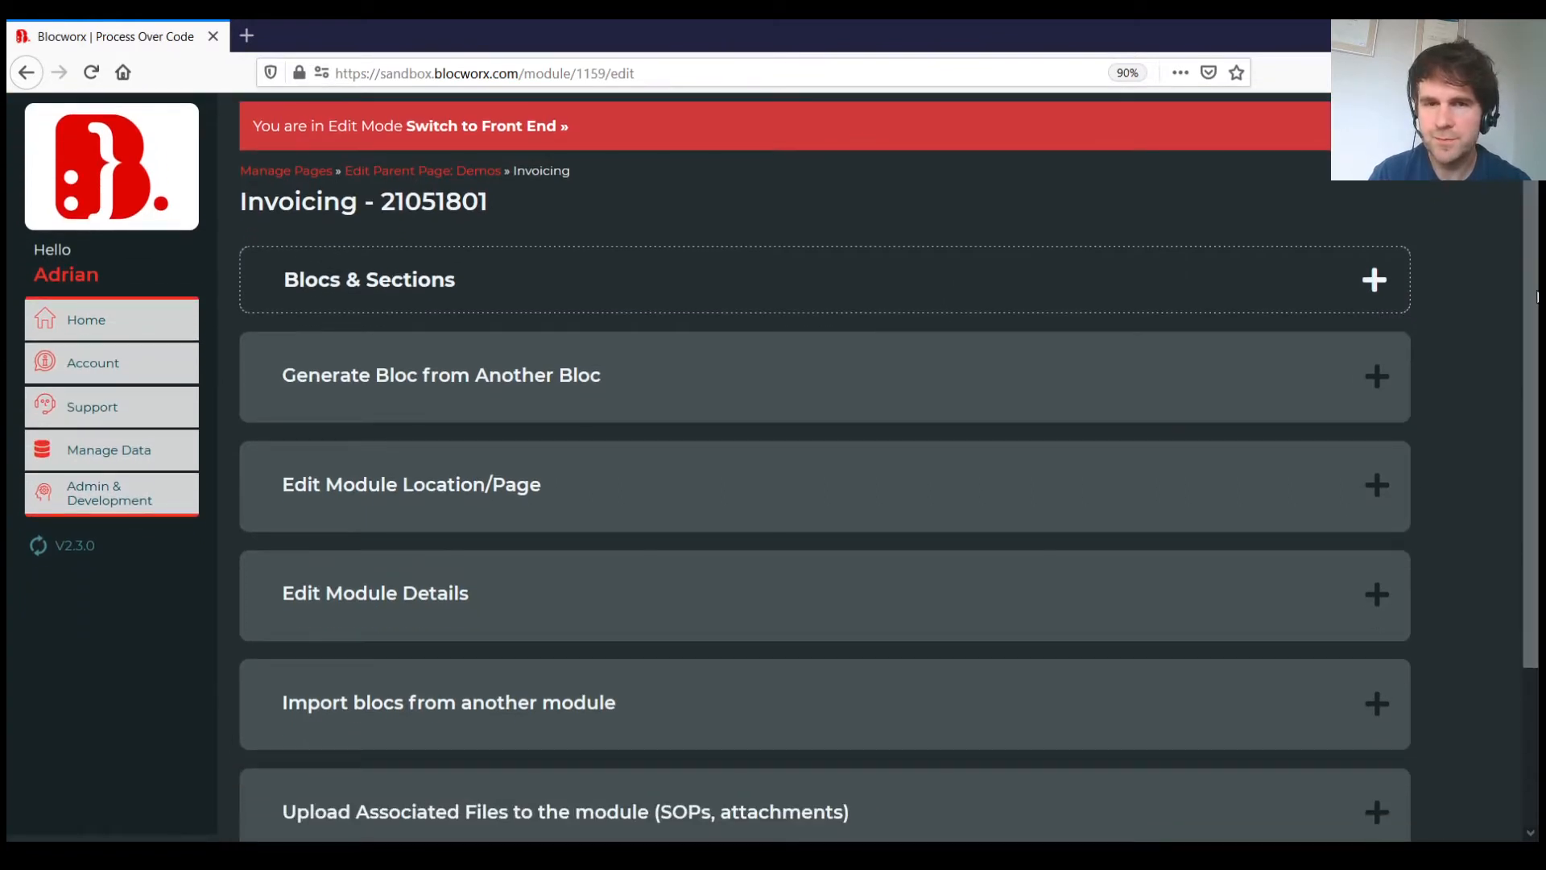
pyautogui.click(1117, 280)
pyautogui.click(726, 322)
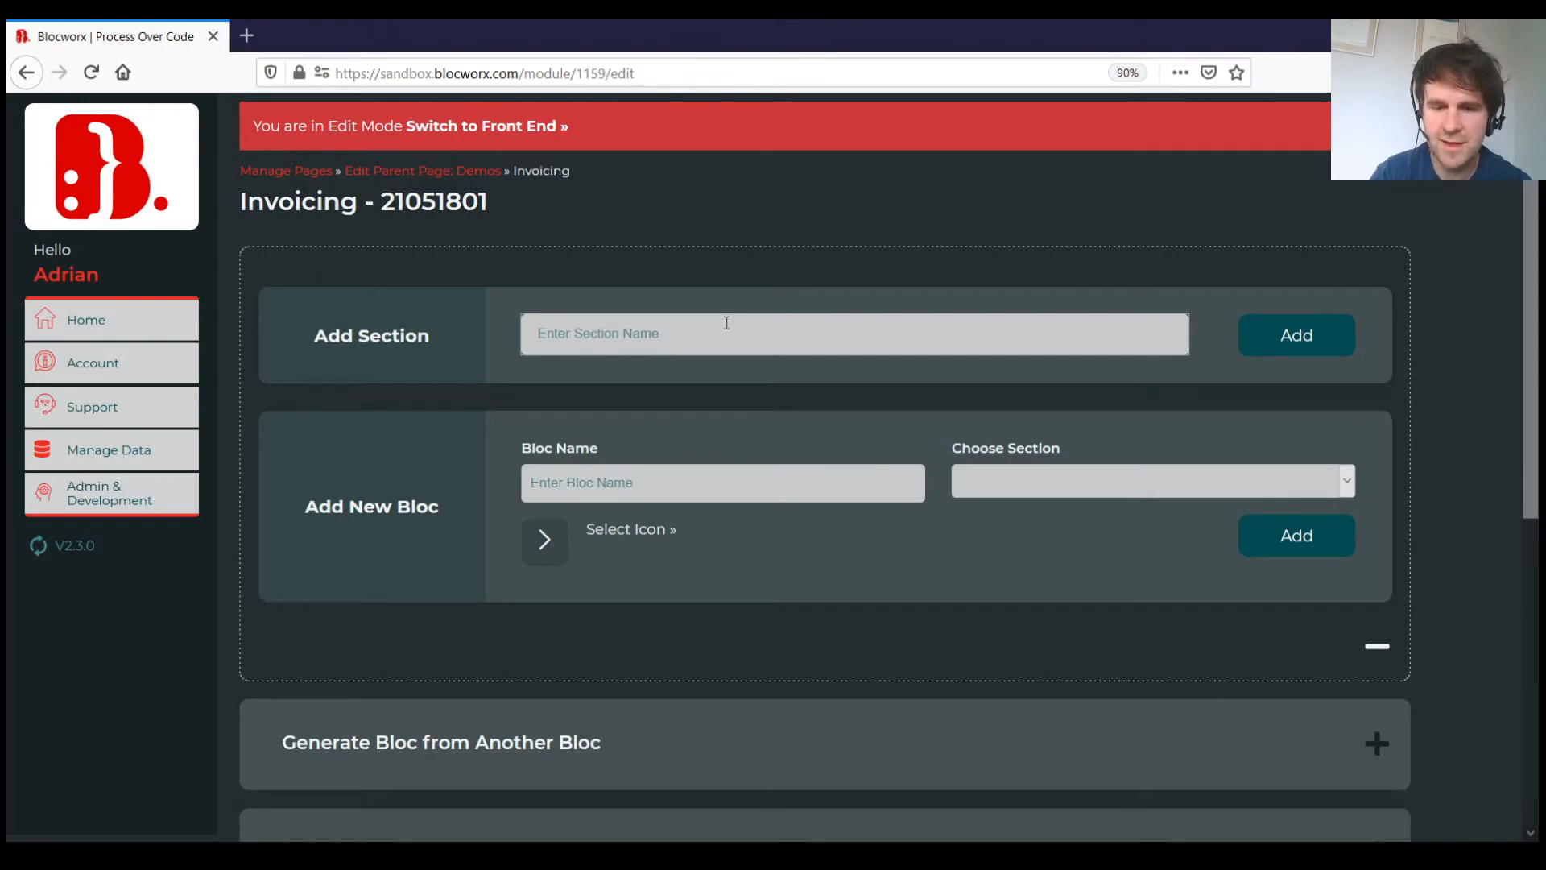
pyautogui.write('Databases')
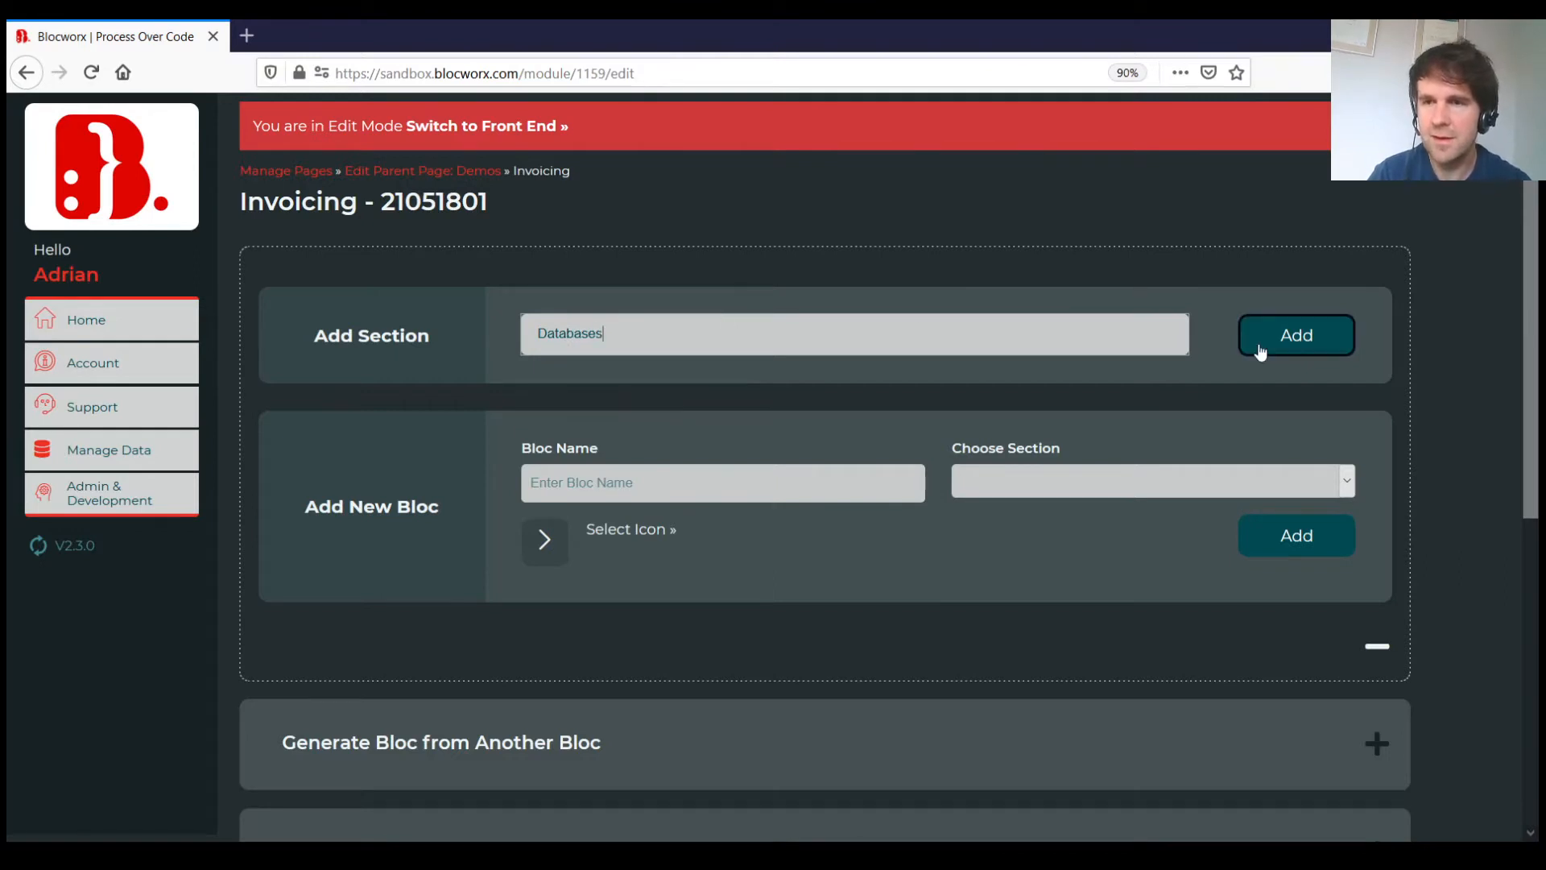
pyautogui.click(1321, 349)
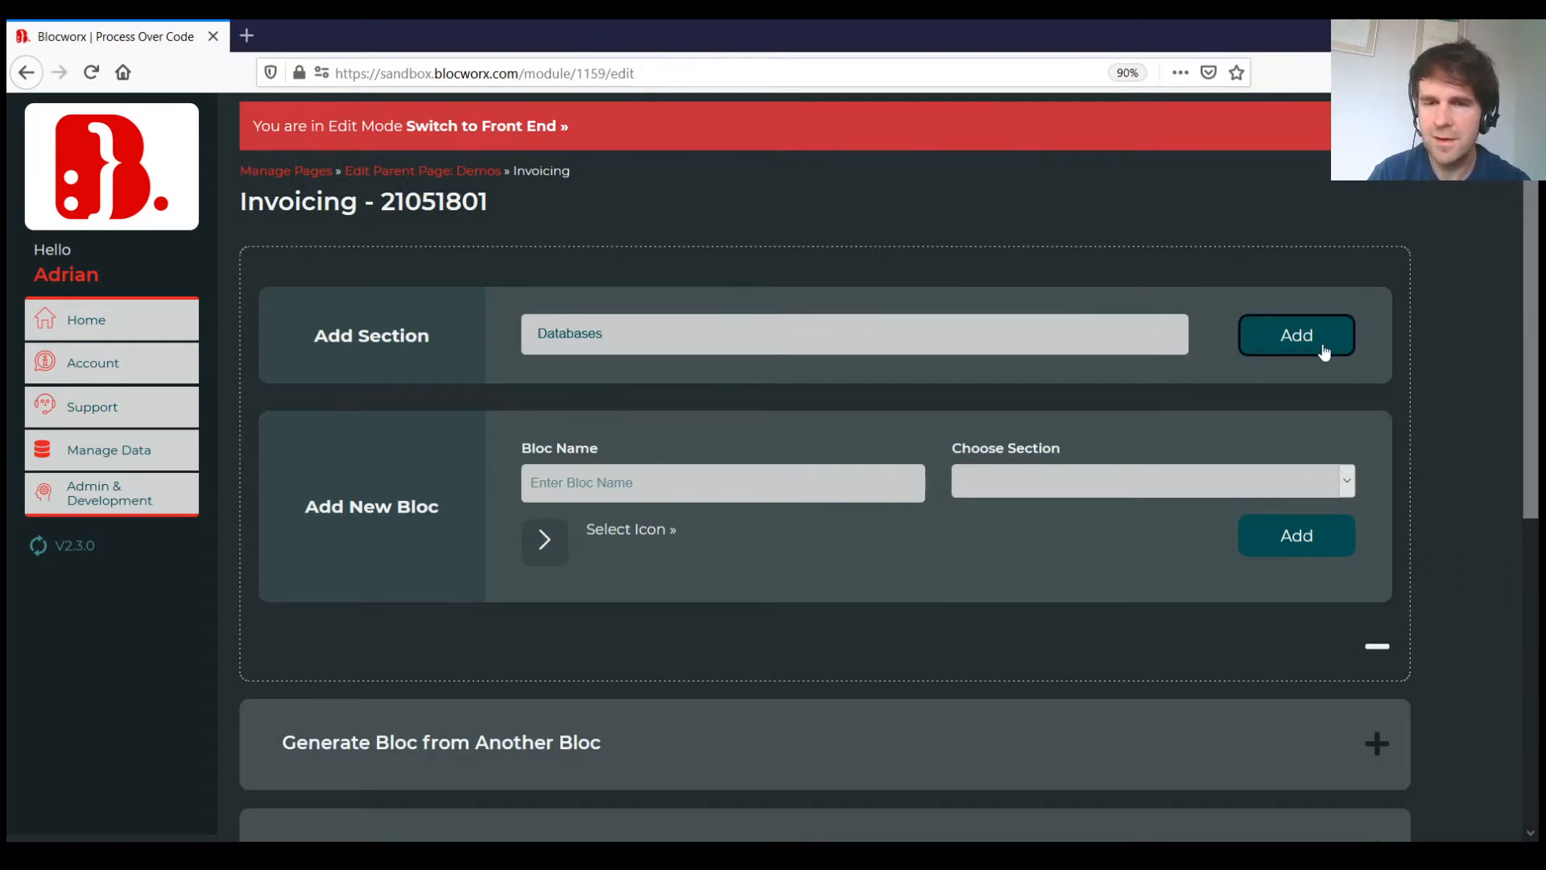
# Add a second section named Invoicing to the module.
pyautogui.moveTo(658, 403); pyautogui.dragTo(466, 387)
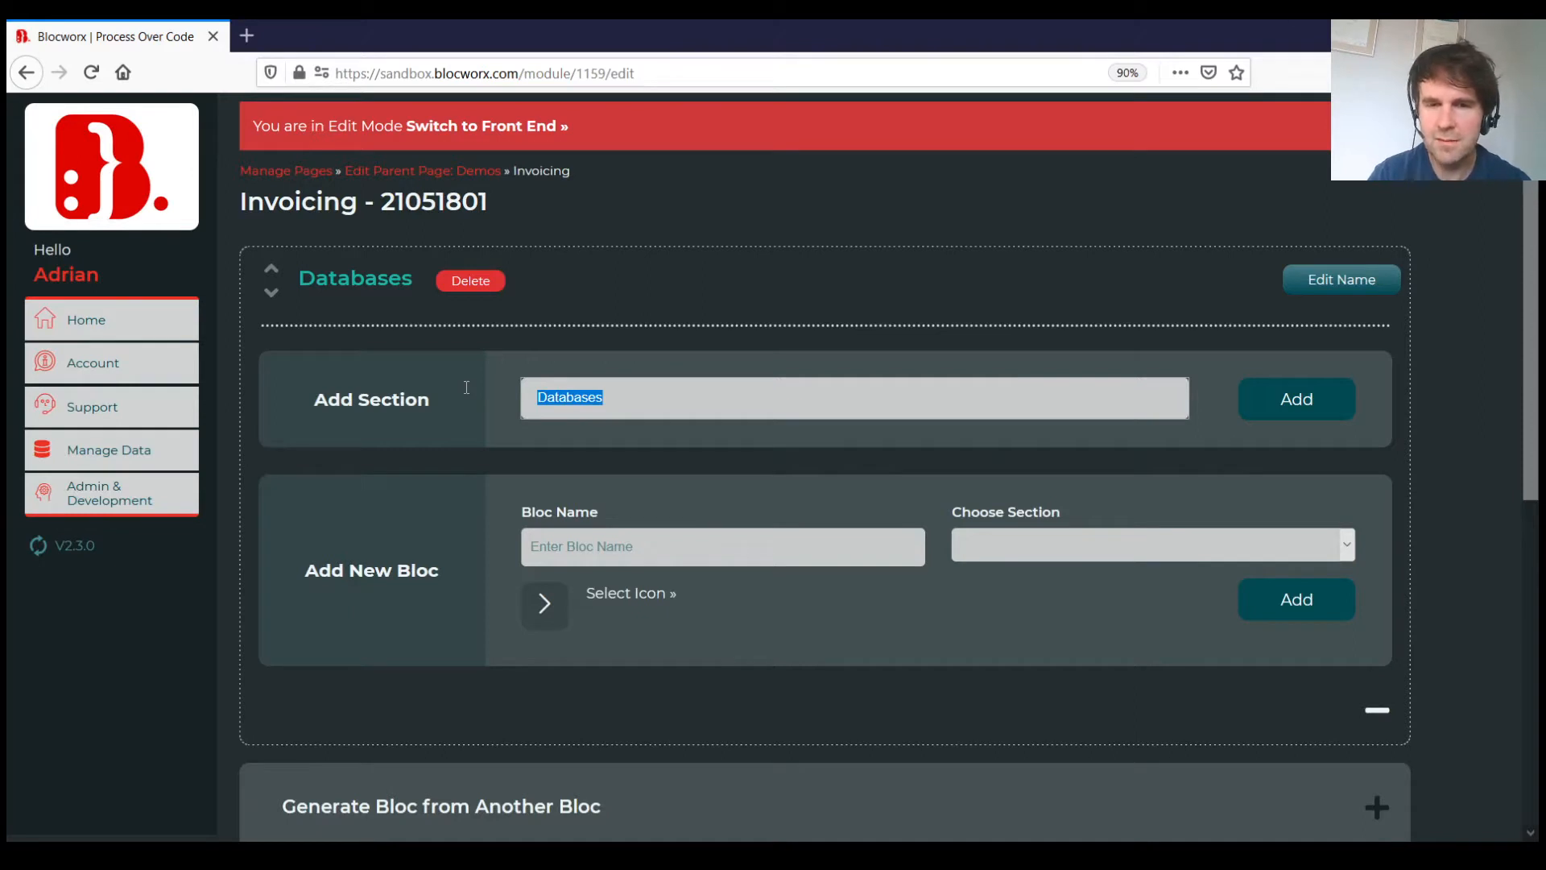
pyautogui.write('I')
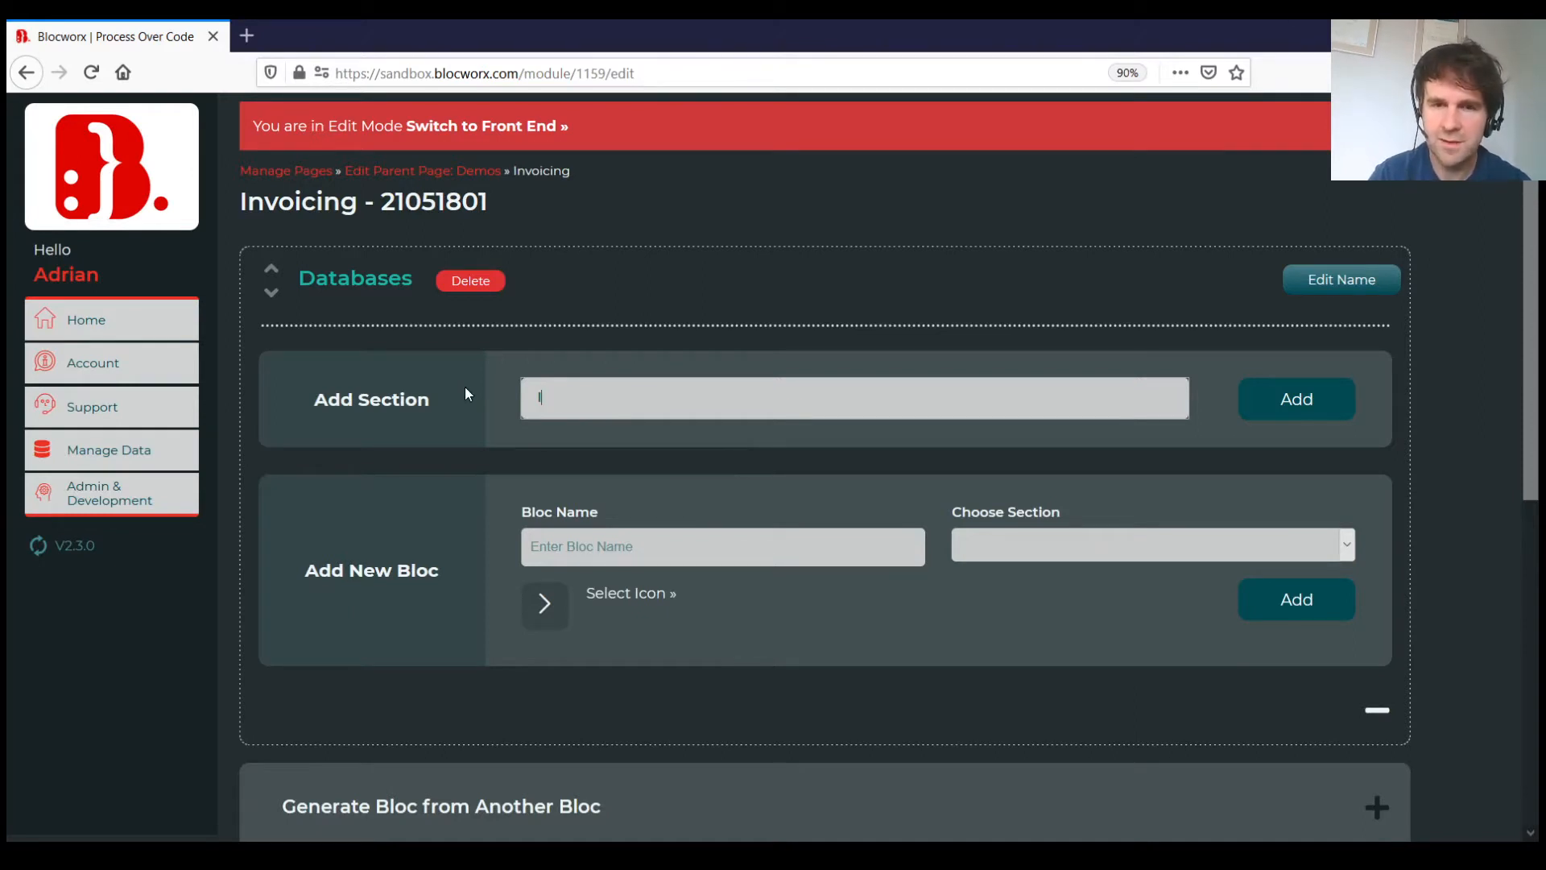
pyautogui.write('nvoicing')
pyautogui.press('BackSpace')
pyautogui.press('BackSpace')
pyautogui.press('BackSpace')
pyautogui.press('BackSpace')
pyautogui.press('BackSpace')
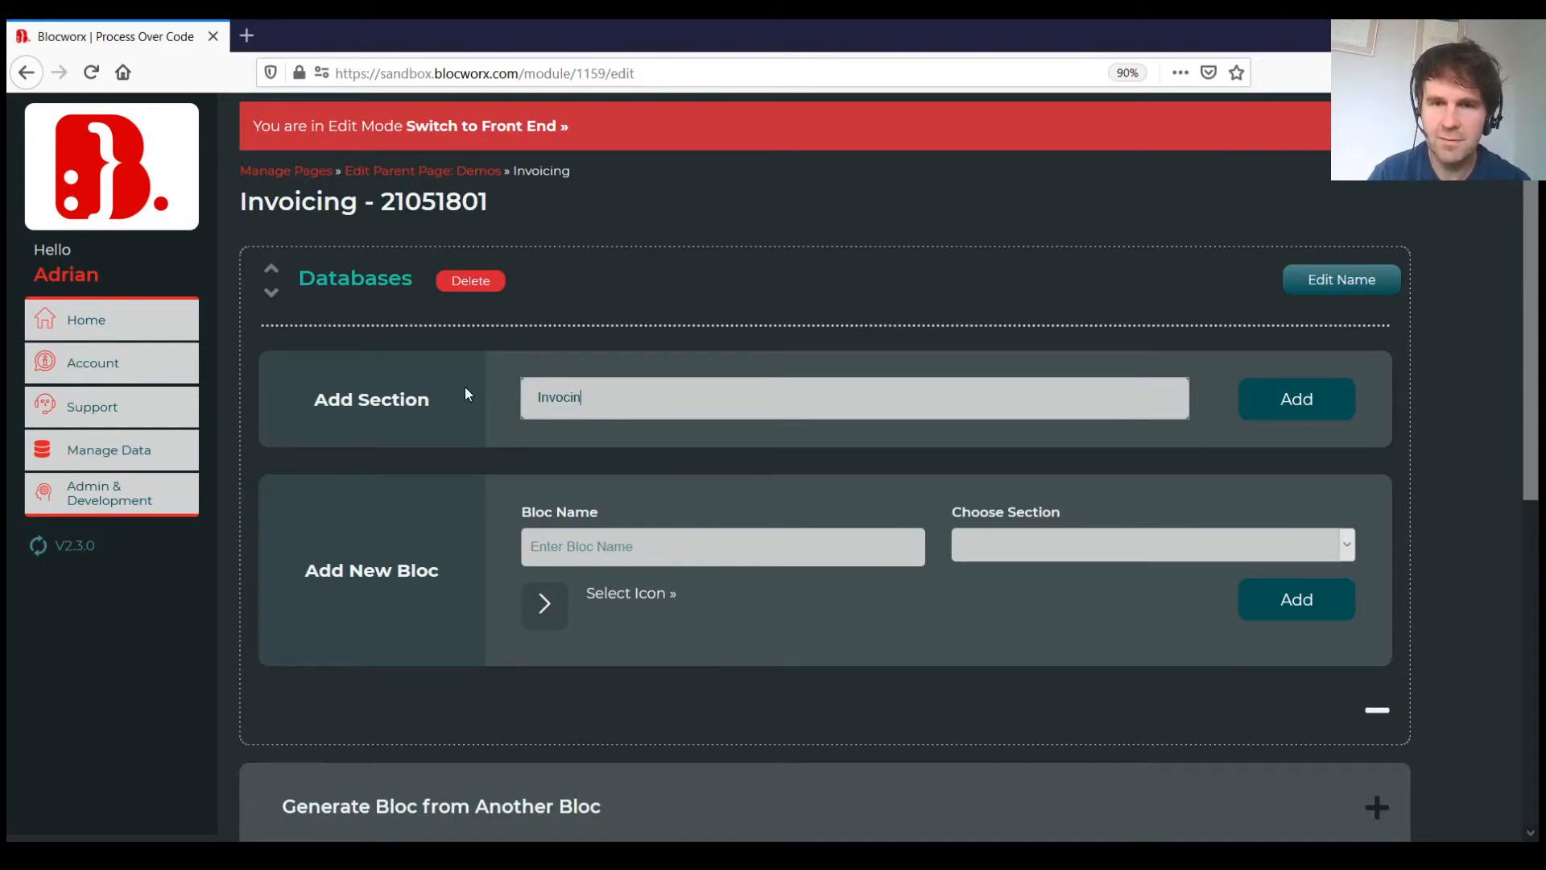
pyautogui.write('icing')
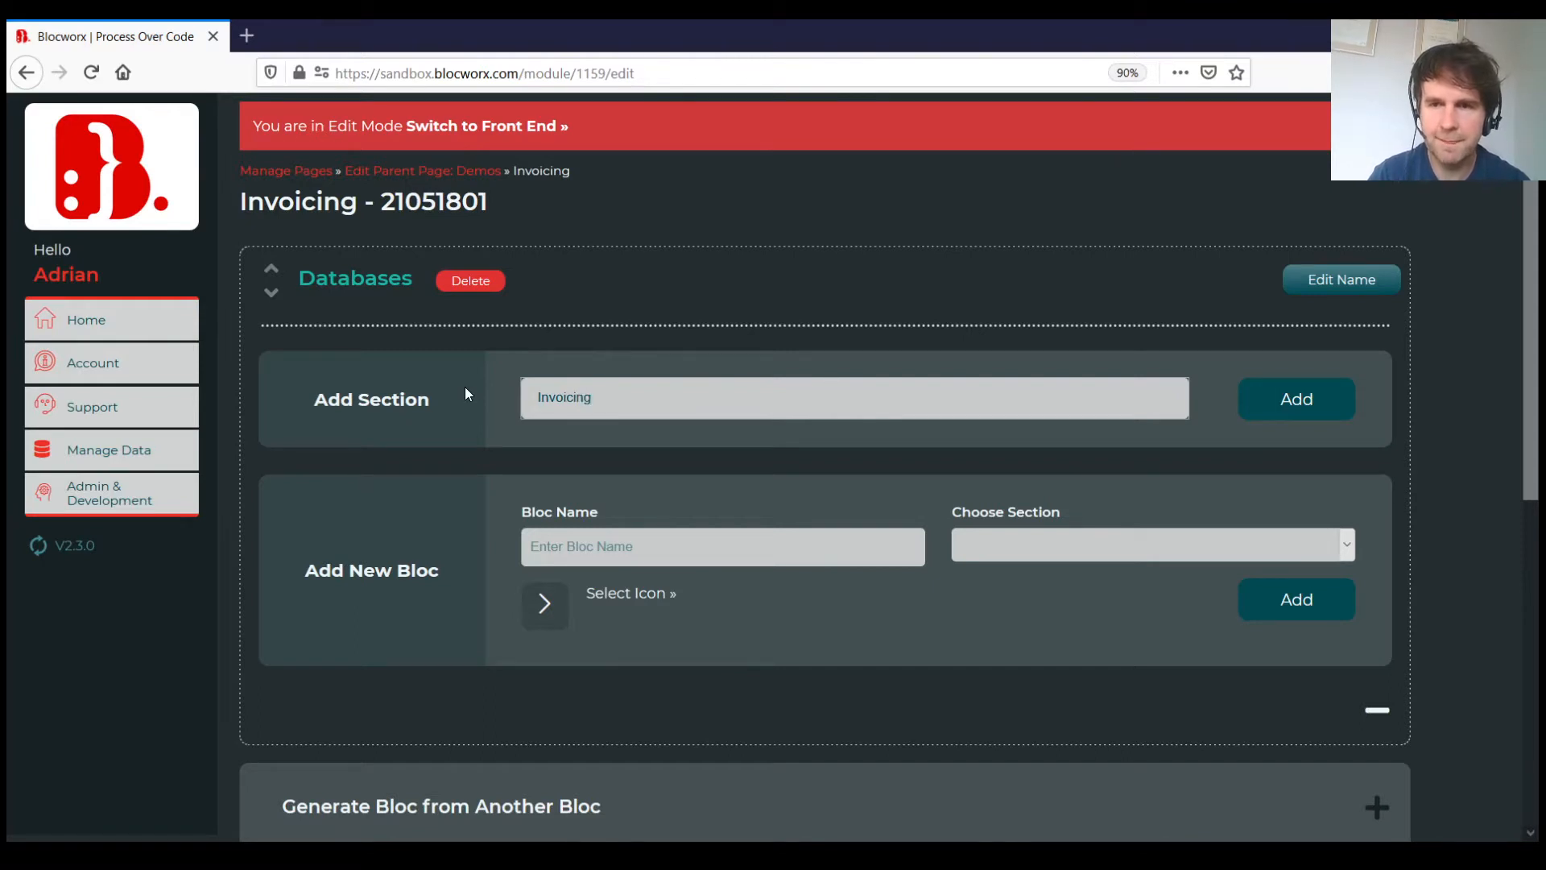
pyautogui.click(1268, 409)
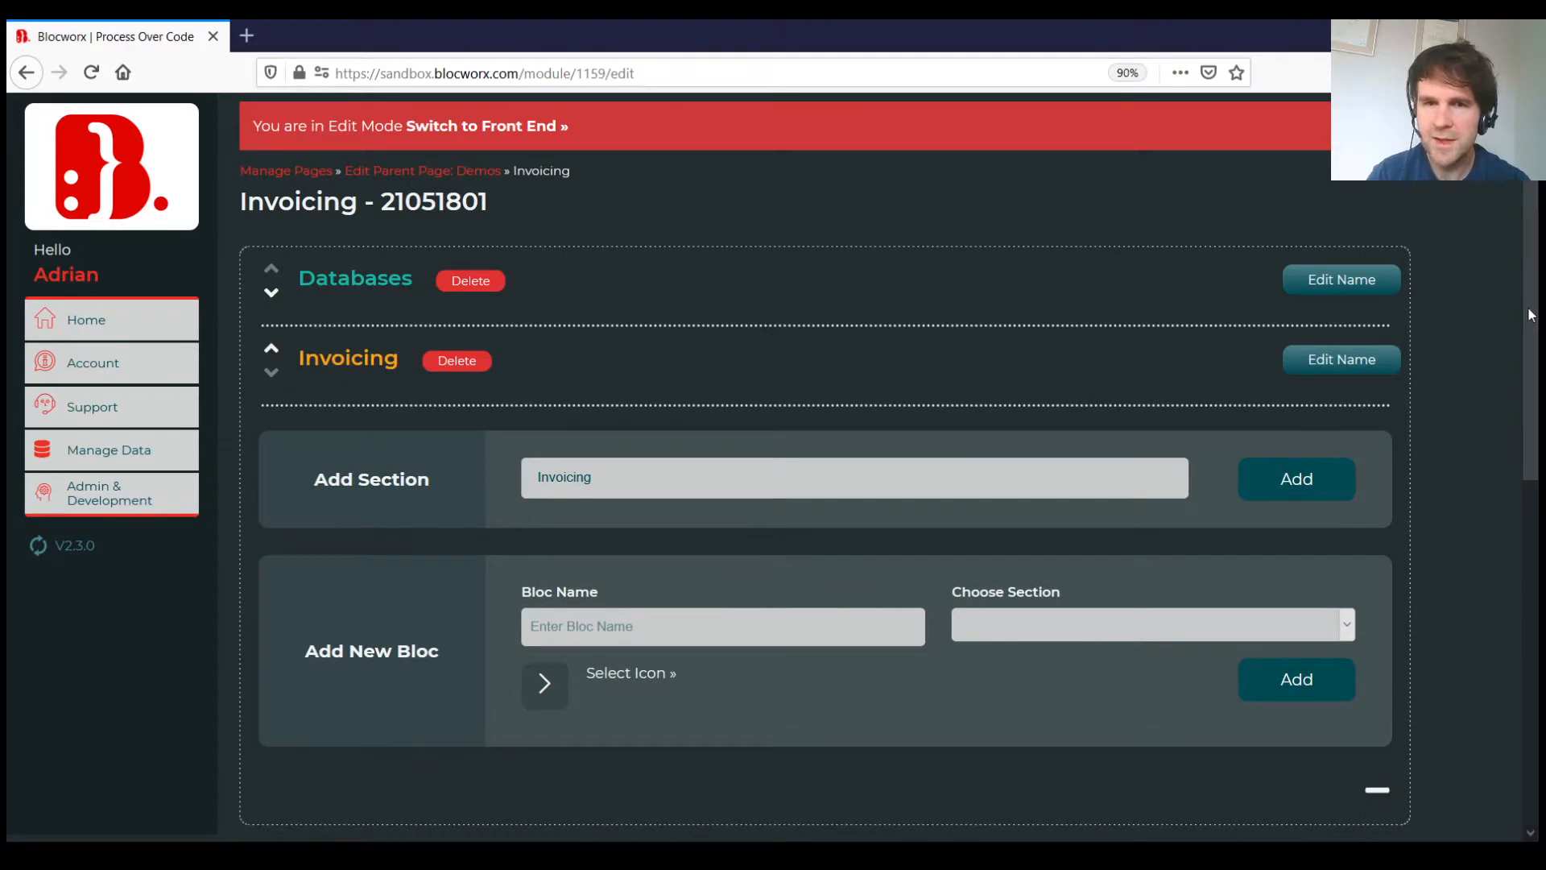
# Add a new bloc named Customer List with the people icon to the Databases section.
pyautogui.scroll(-1, 632, 483)
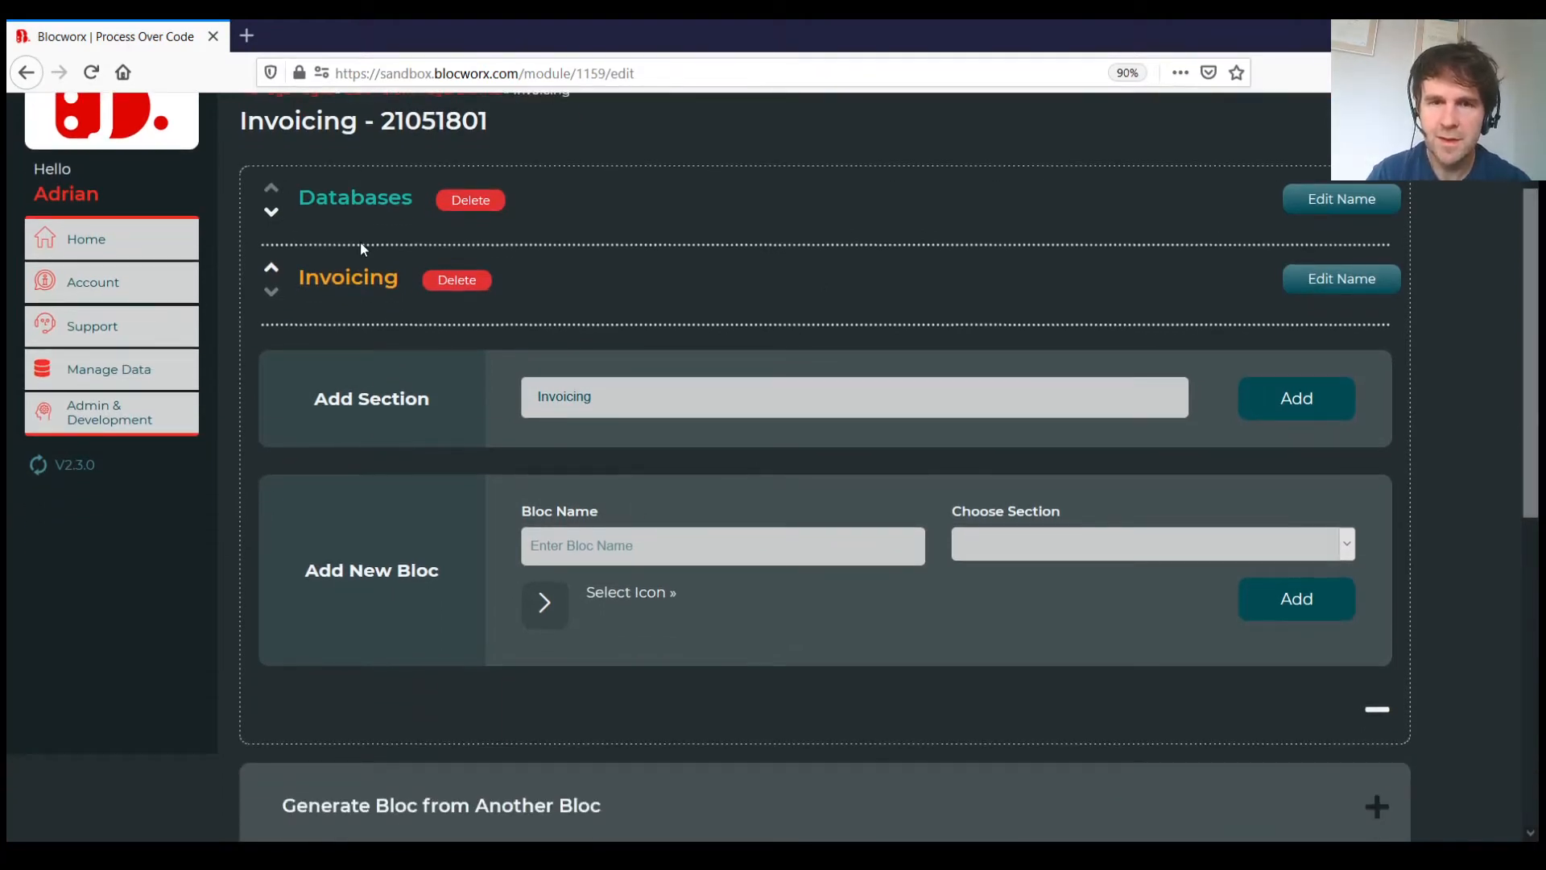
pyautogui.click(681, 564)
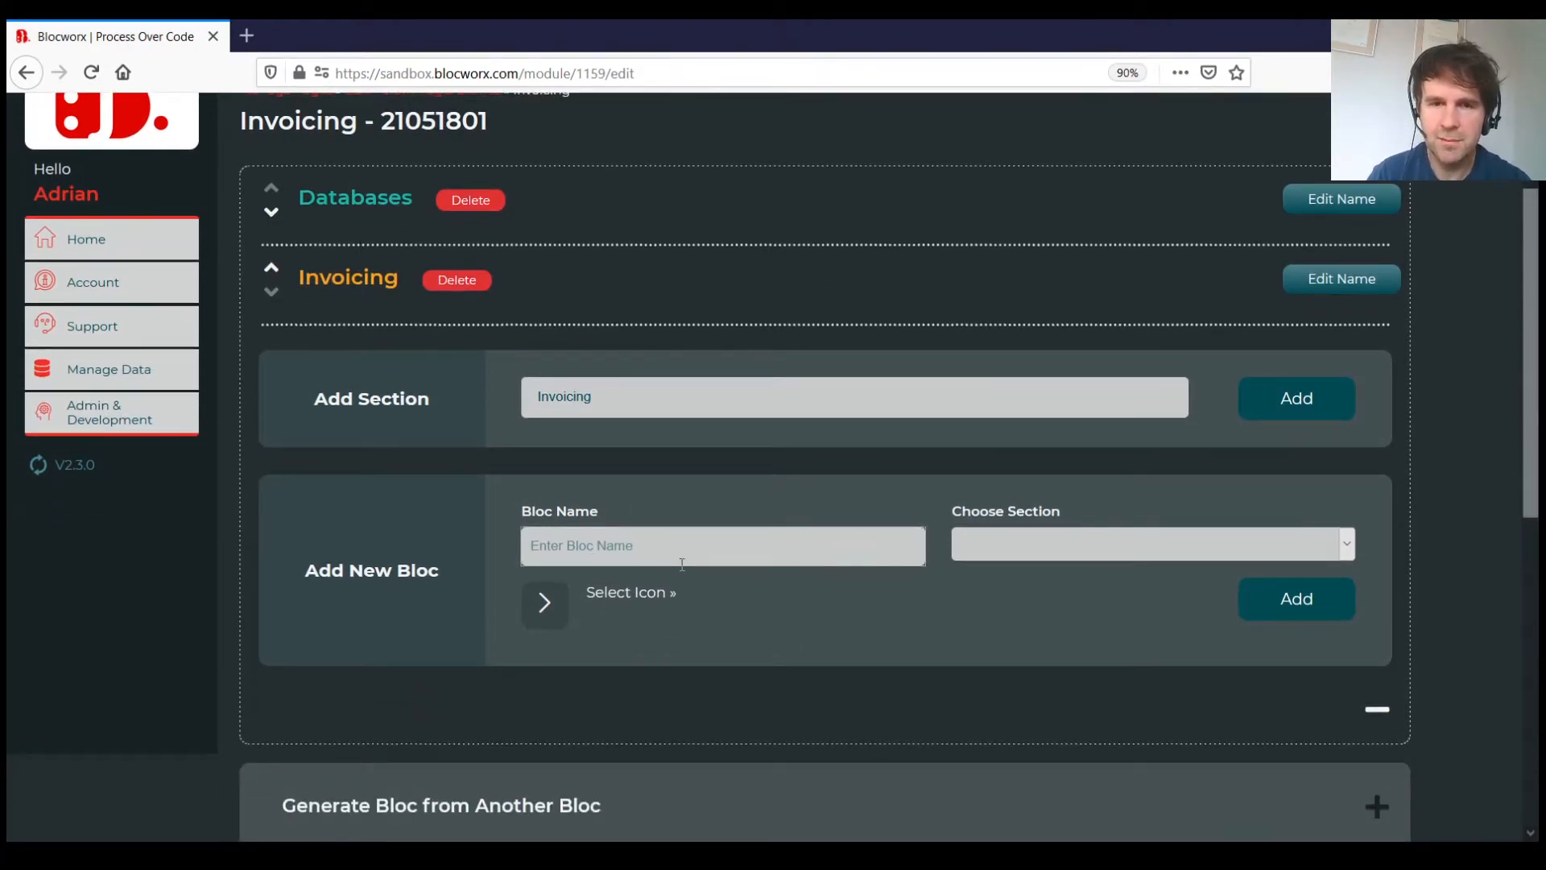
pyautogui.write('Customer List')
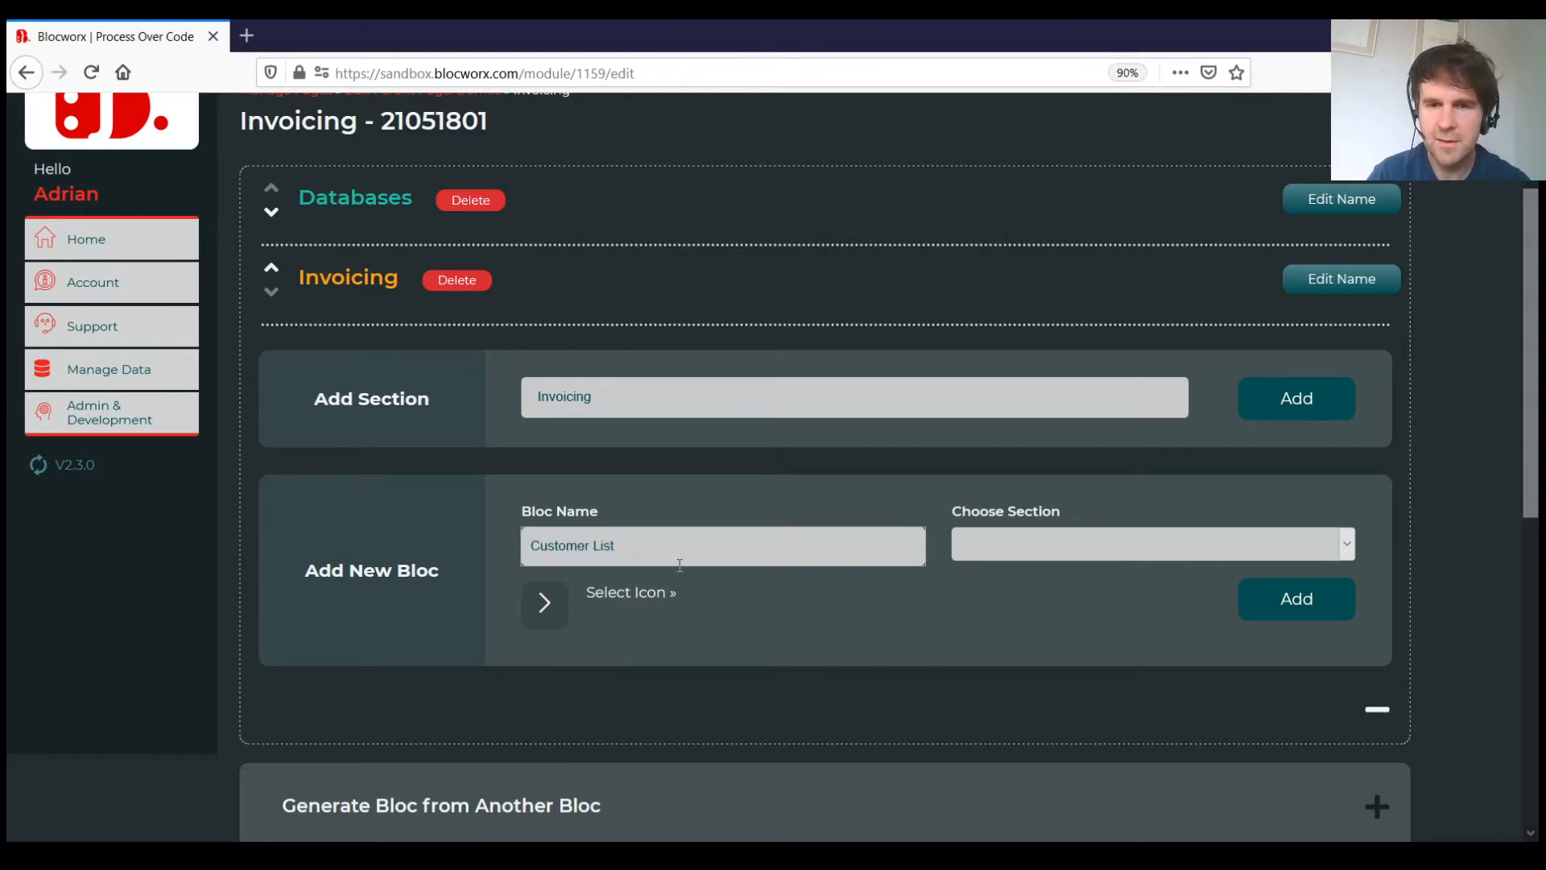
pyautogui.click(634, 592)
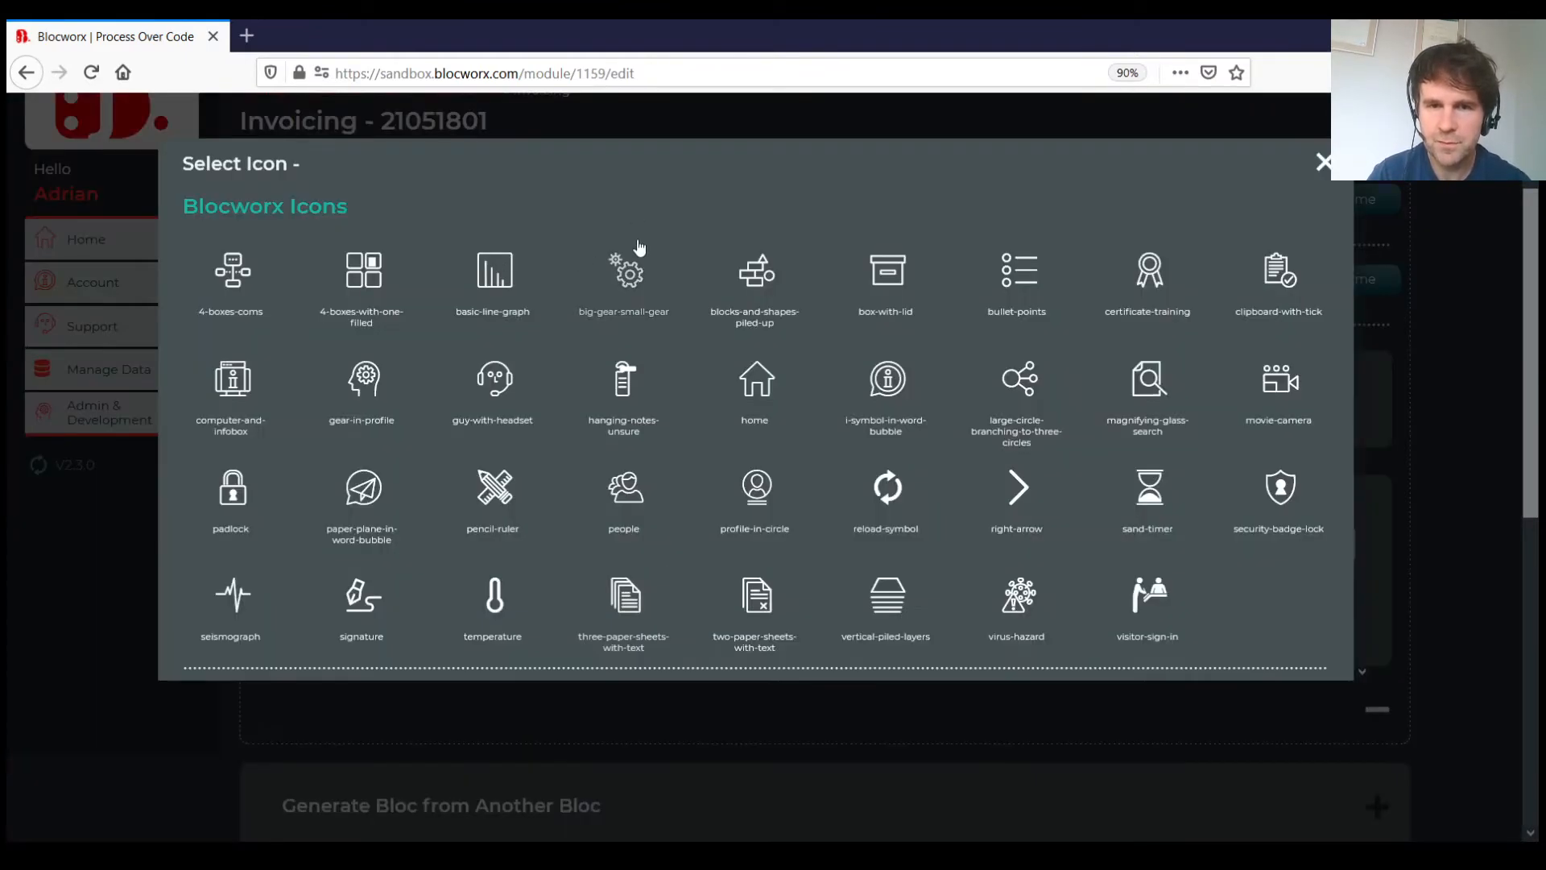
pyautogui.click(629, 511)
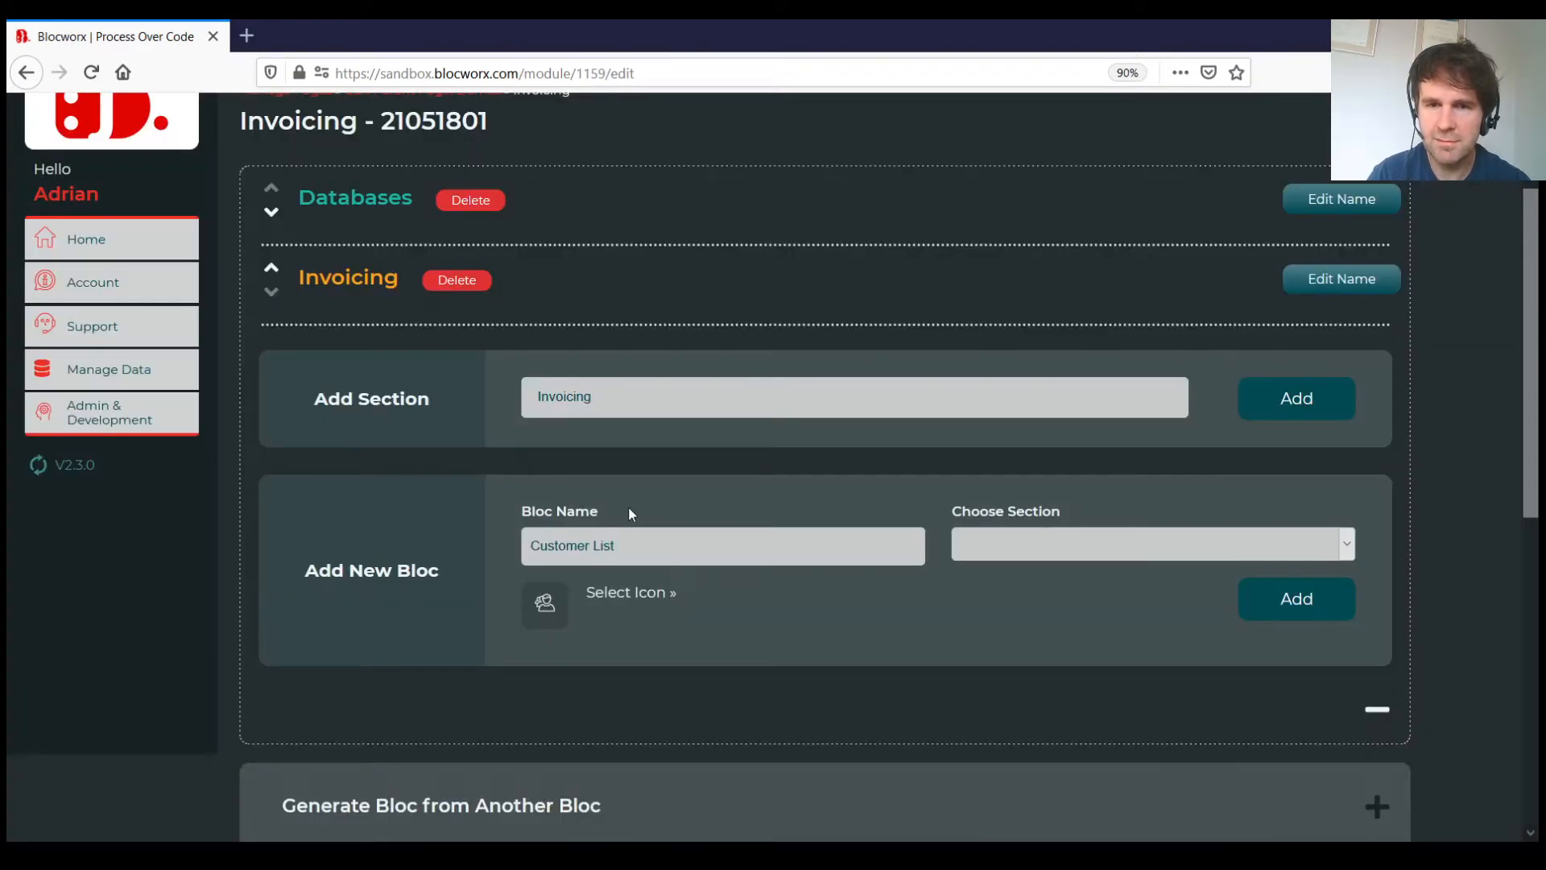
pyautogui.click(1060, 593)
pyautogui.click(1291, 598)
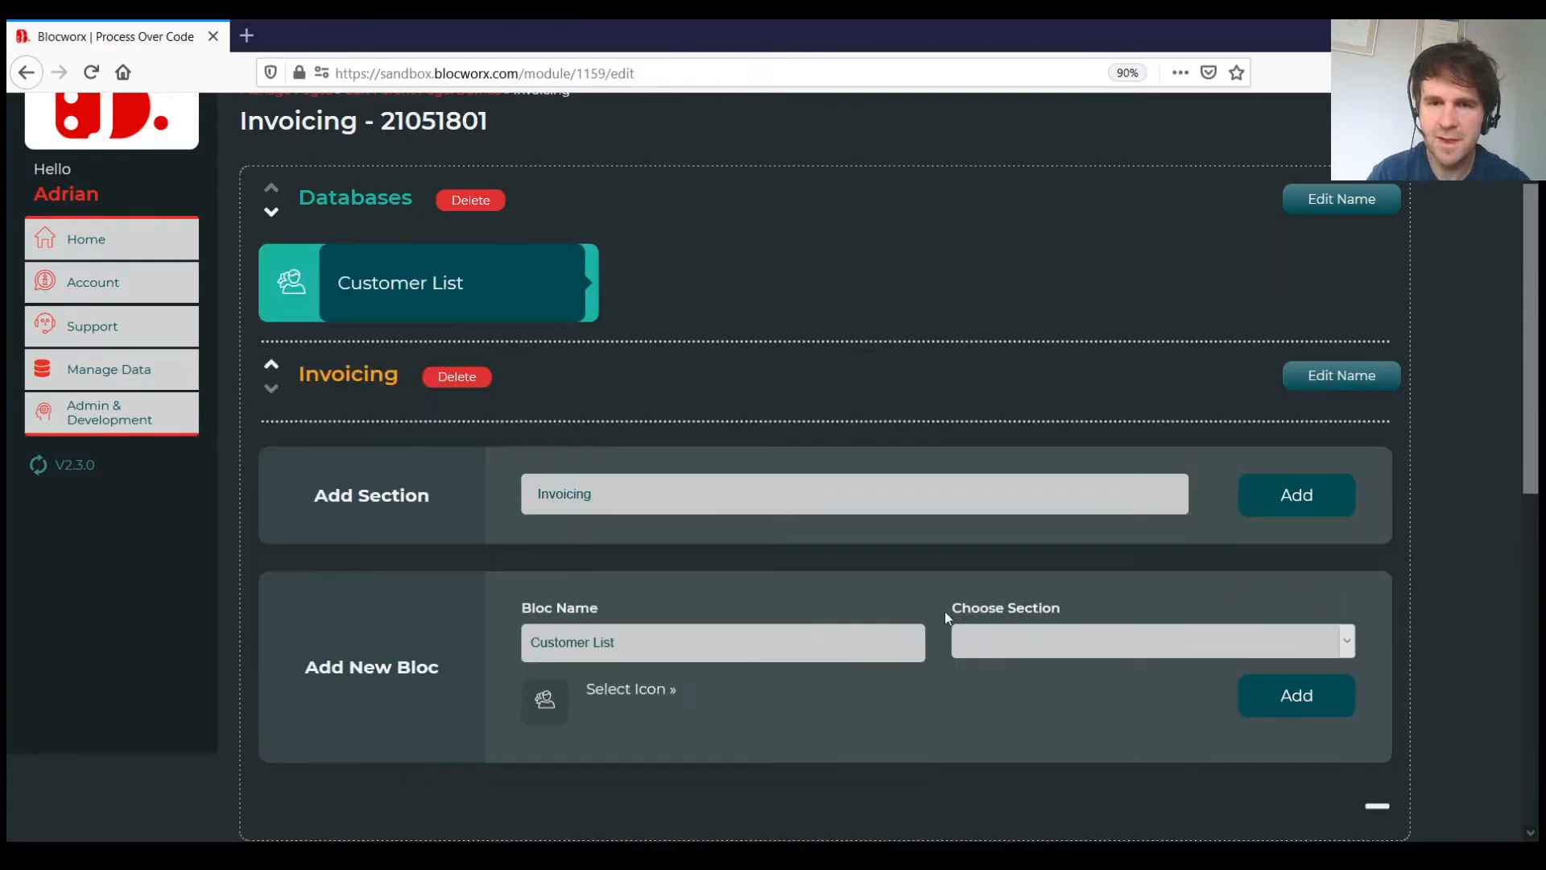
# Name the next new bloc Price List and find and choose the money-bill-wave-alt icon for it.
pyautogui.scroll(-1, 805, 579)
pyautogui.tripleClick(637, 579)
pyautogui.write('Price List')
pyautogui.click(656, 623)
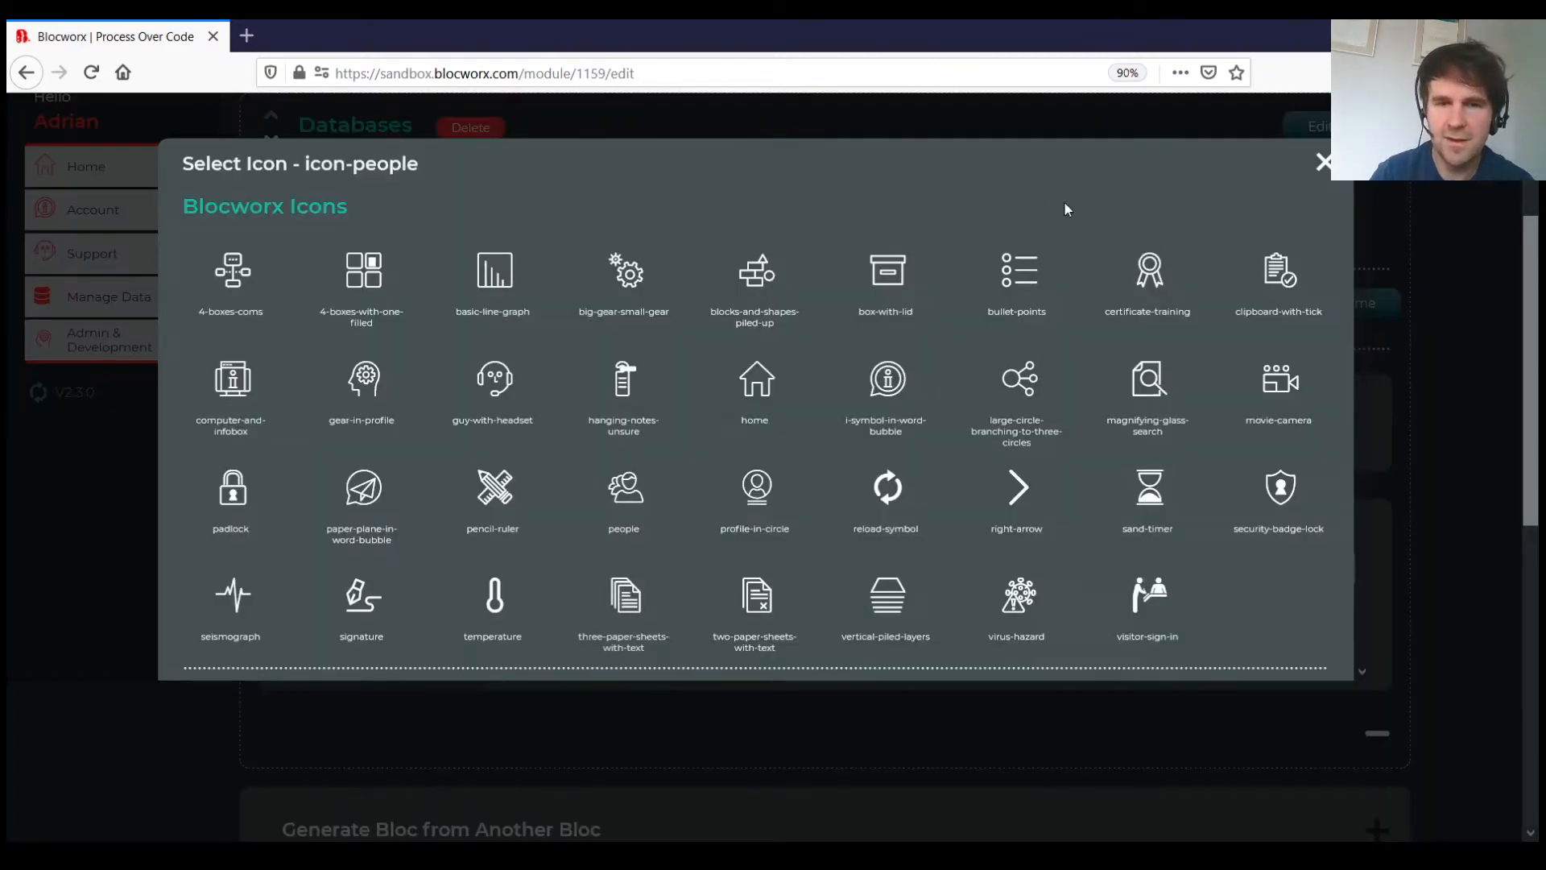
pyautogui.hotkey('ctrl', 'f')
pyautogui.write('money')
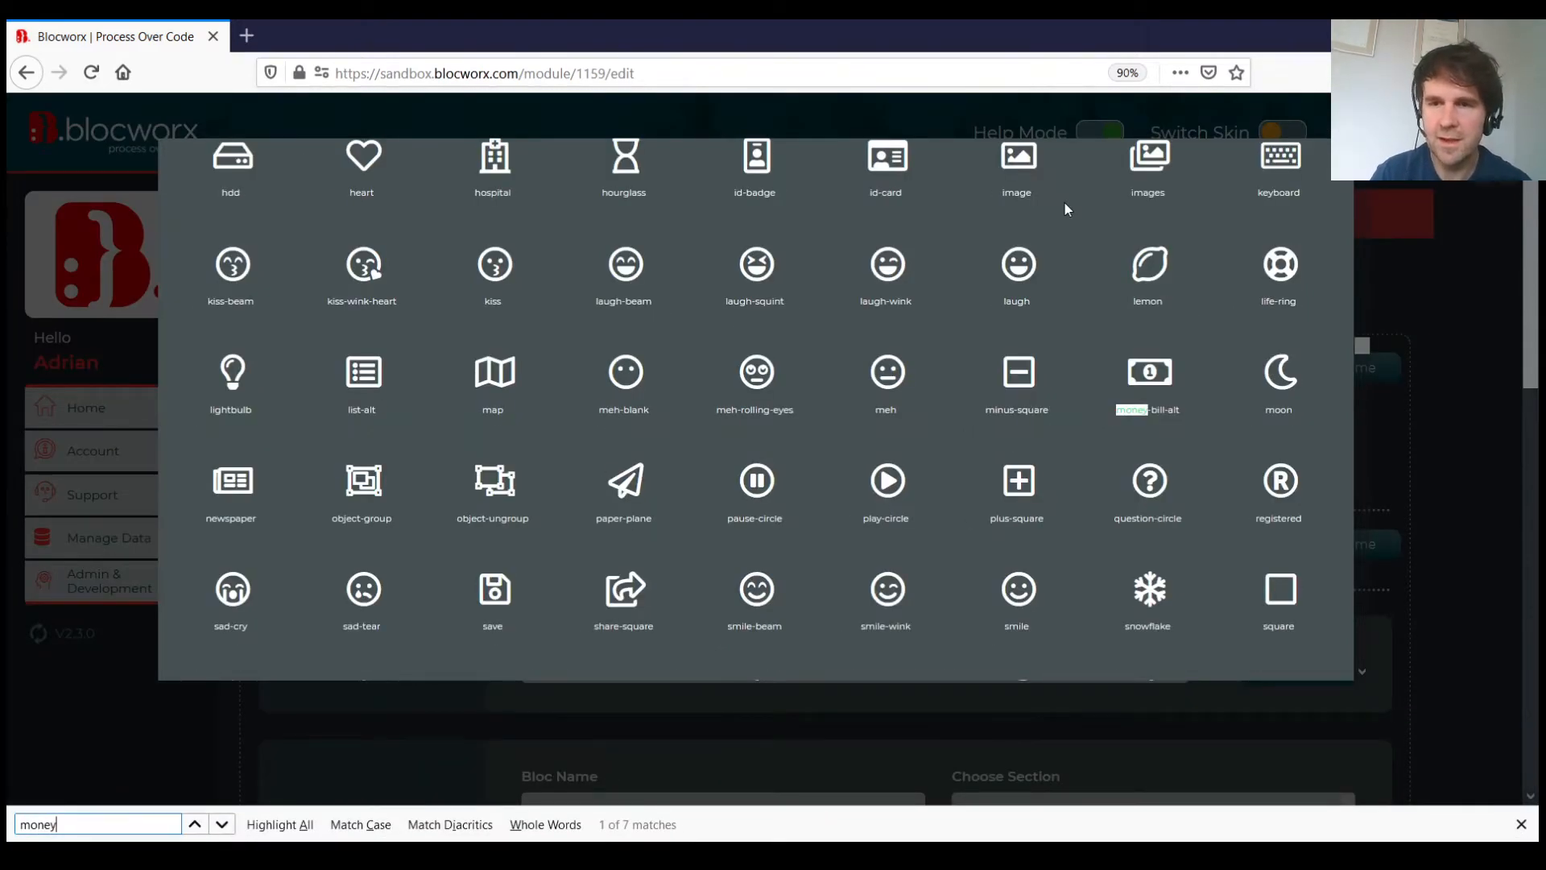
pyautogui.press('Return')
pyautogui.press('Return')
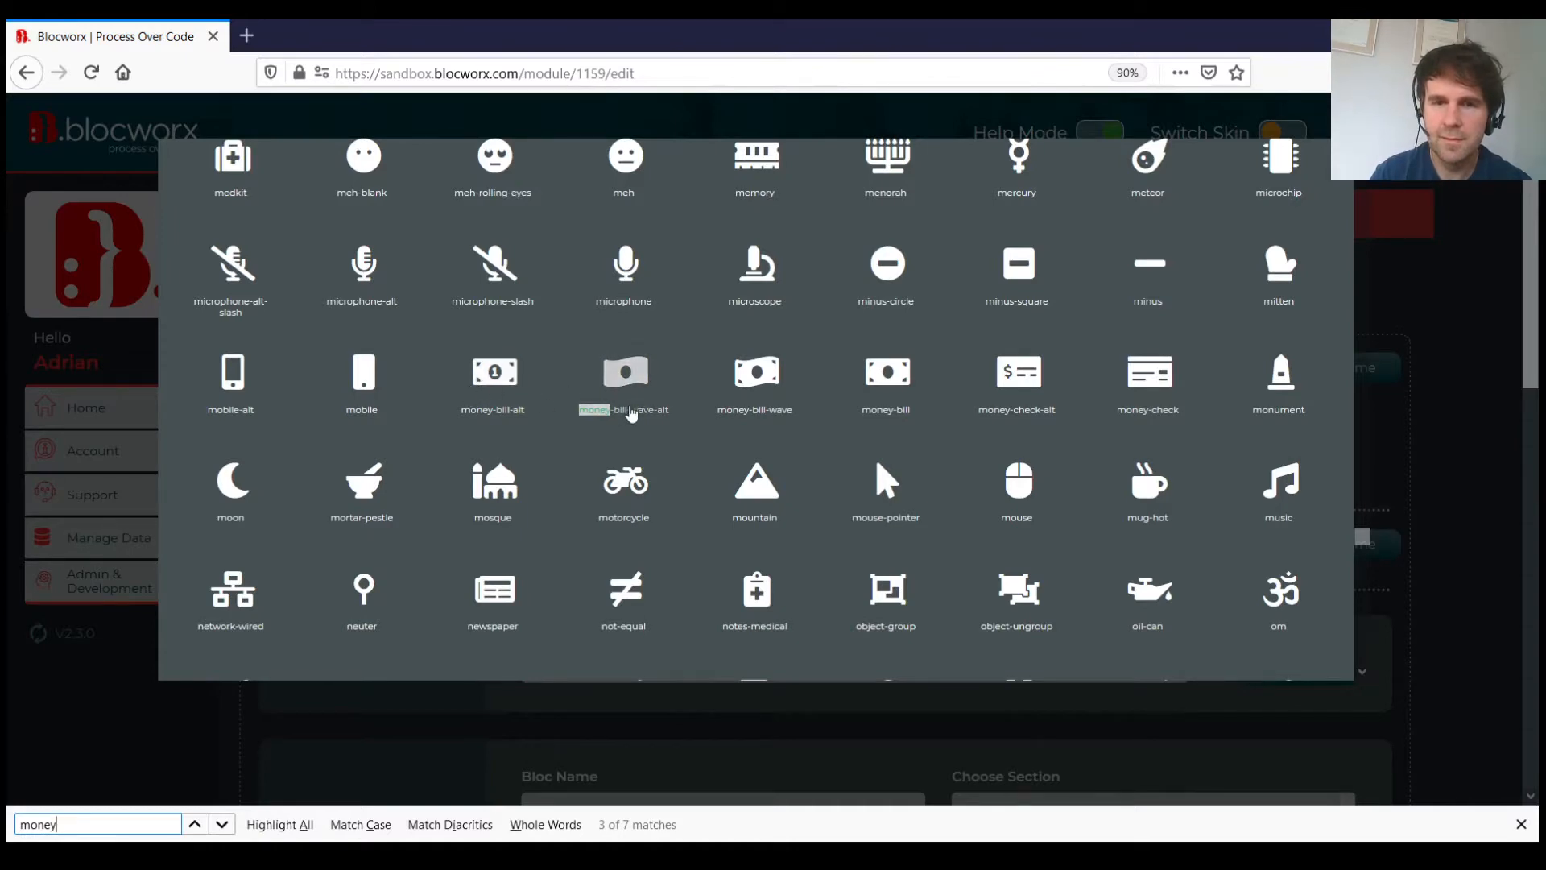
pyautogui.click(631, 412)
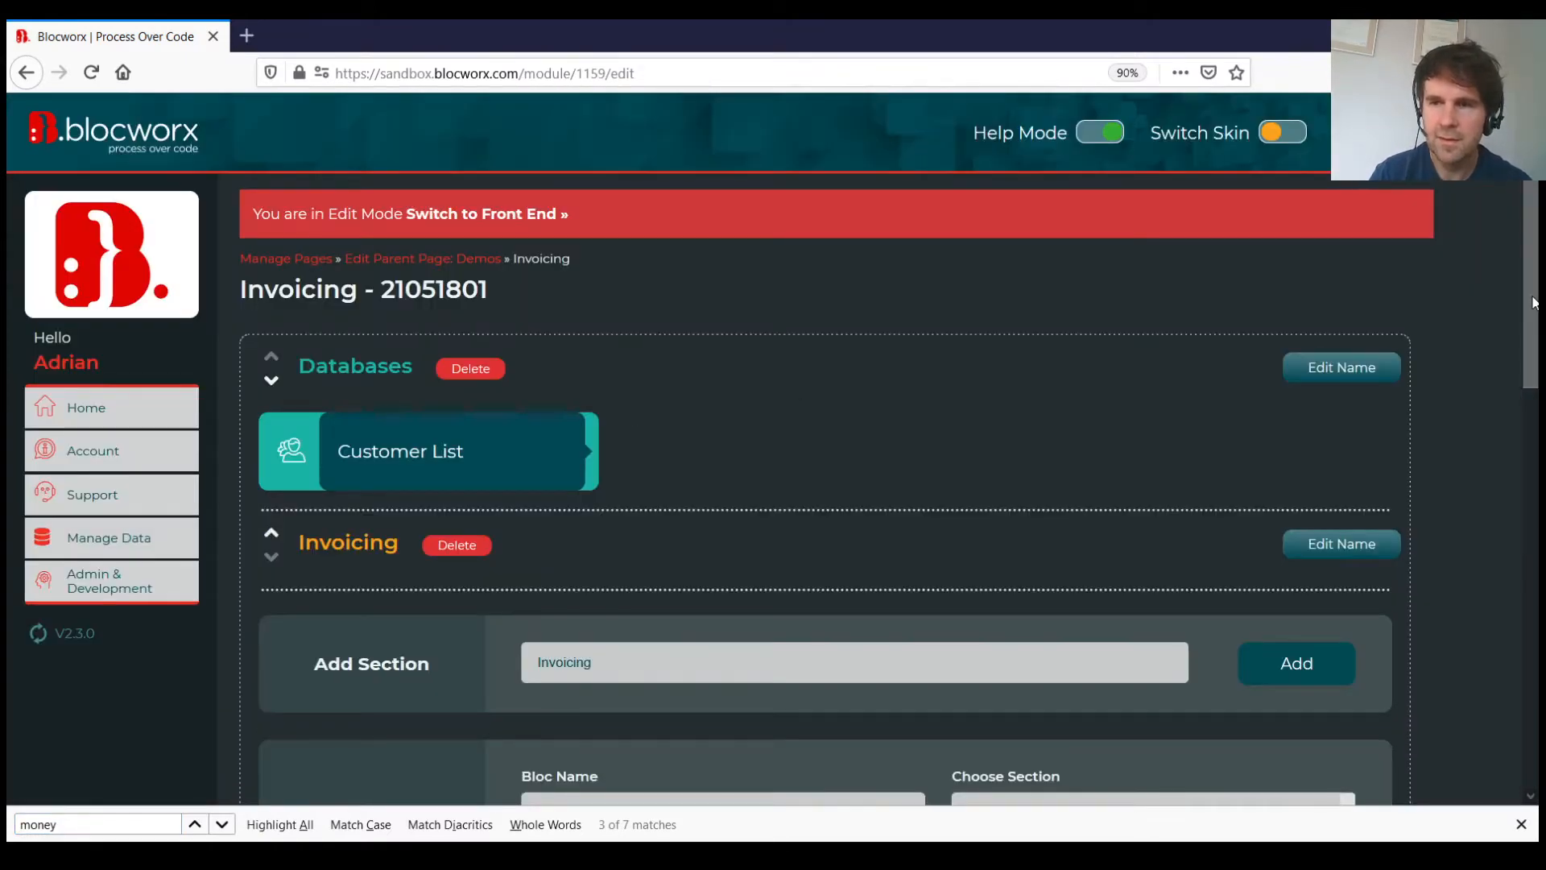
# Assign the Price List bloc to the Databases section and add it.
pyautogui.scroll(-2, 1061, 619)
pyautogui.click(1173, 652)
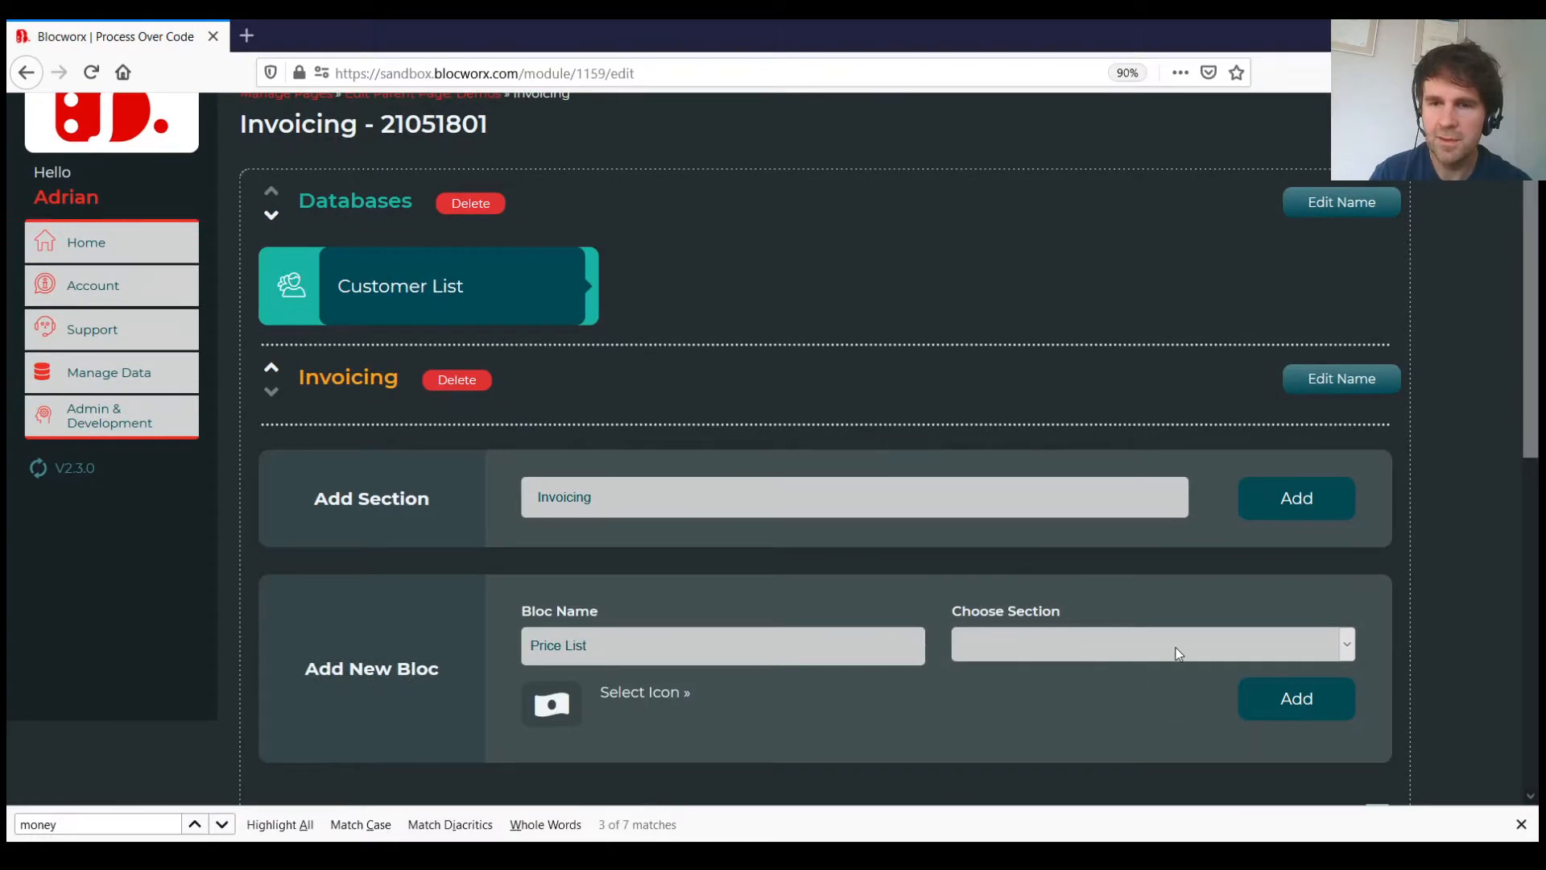
pyautogui.click(1031, 710)
pyautogui.click(1263, 706)
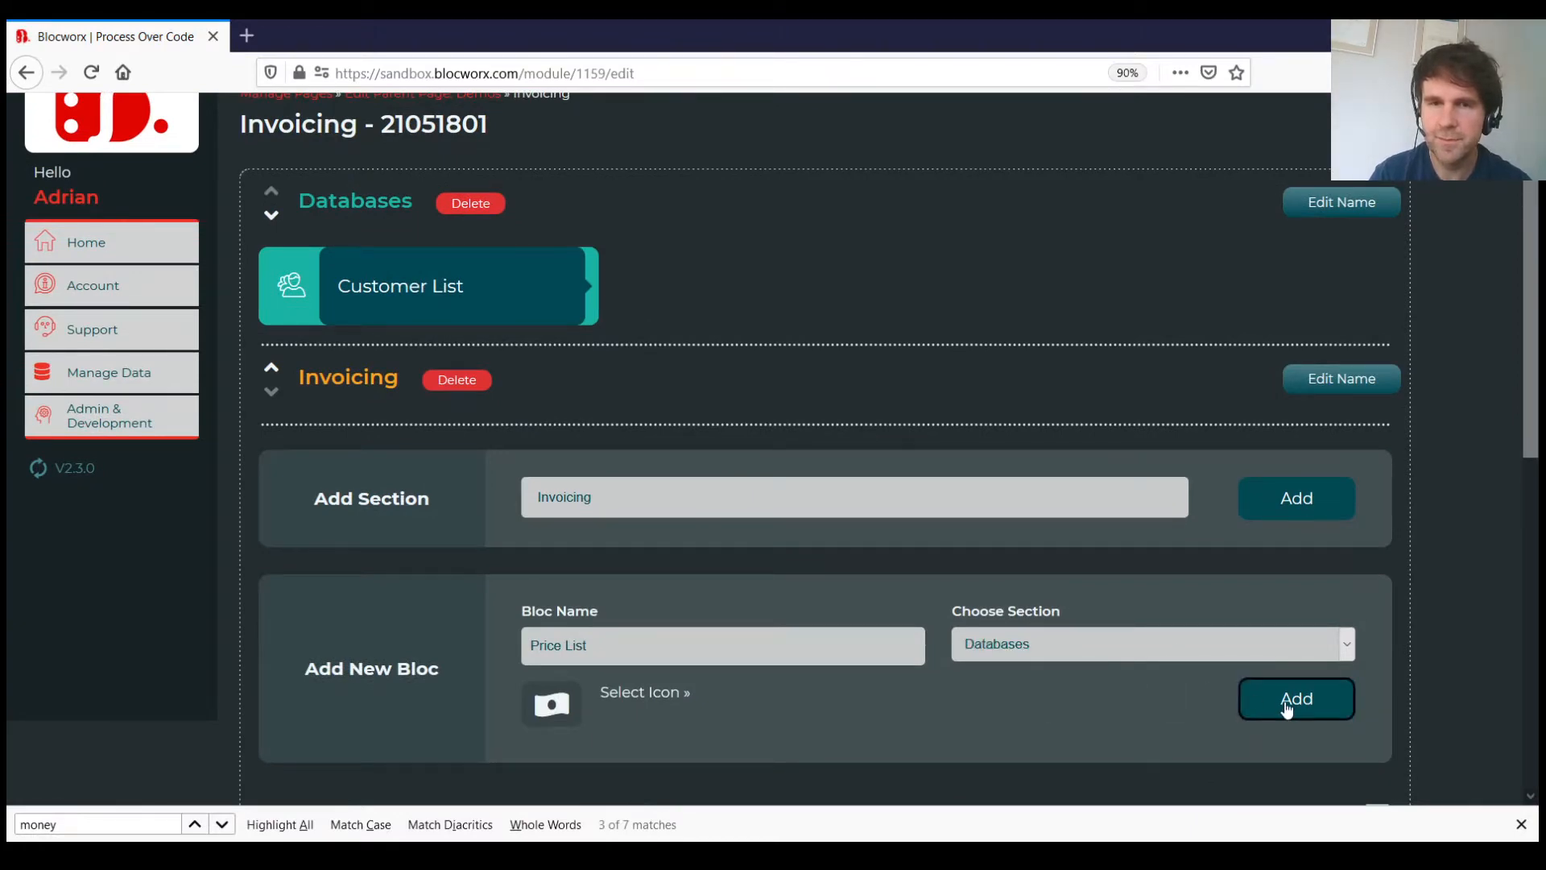
# Name the next new bloc Generate Invoice and find and choose the file-invoice icon for it.
pyautogui.moveTo(1536, 318); pyautogui.dragTo(1534, 315)
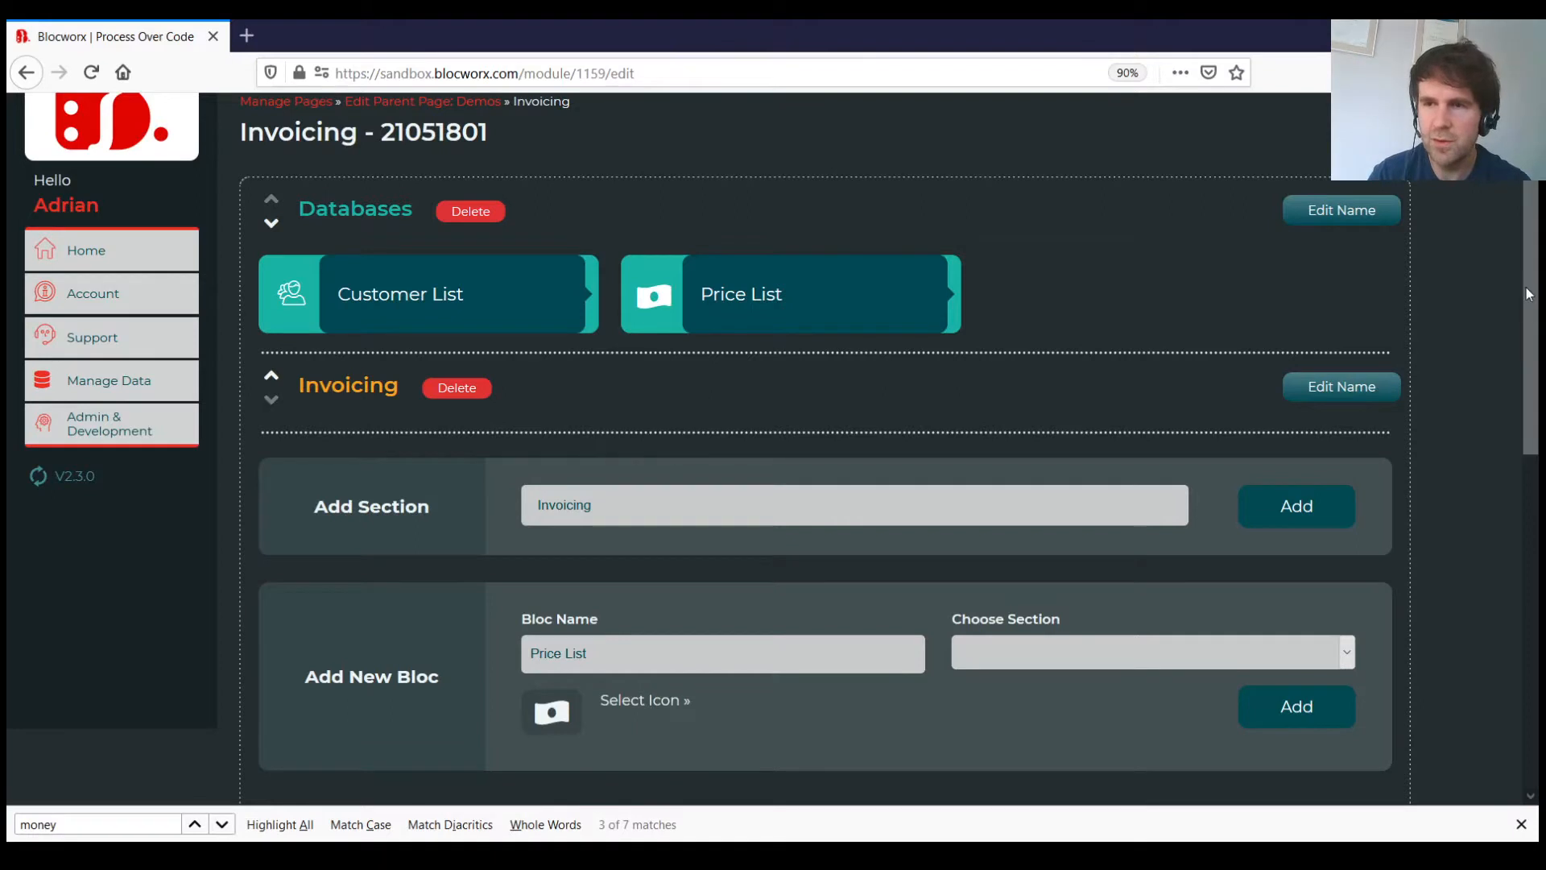
pyautogui.scroll(-2, 625, 641)
pyautogui.moveTo(602, 570); pyautogui.dragTo(413, 563)
pyautogui.write('Generate Invoice')
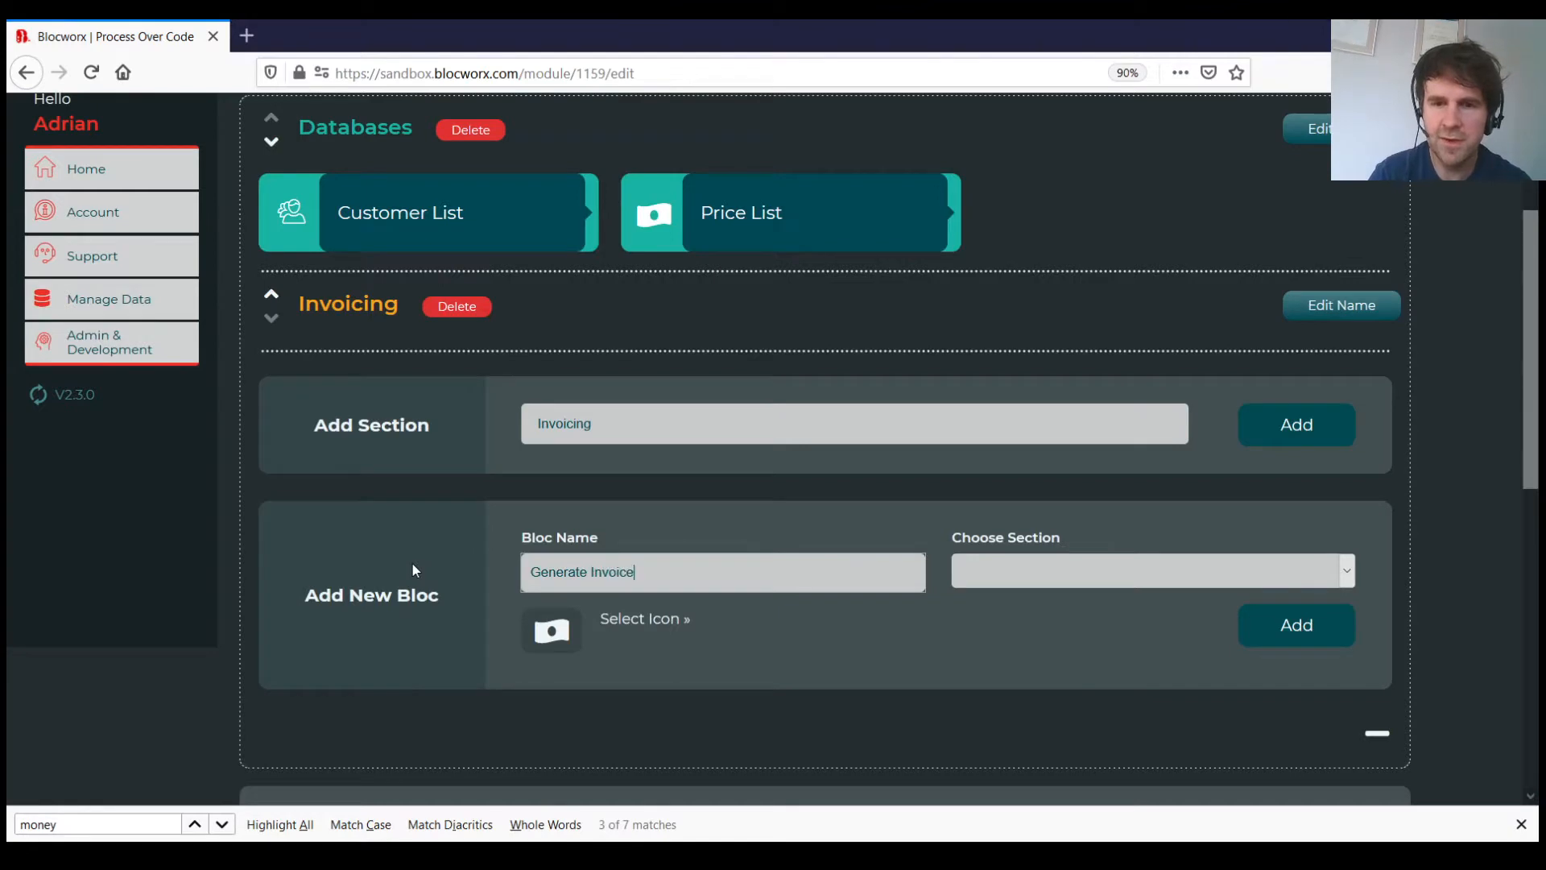
pyautogui.click(665, 625)
pyautogui.hotkey('ctrl', 'f')
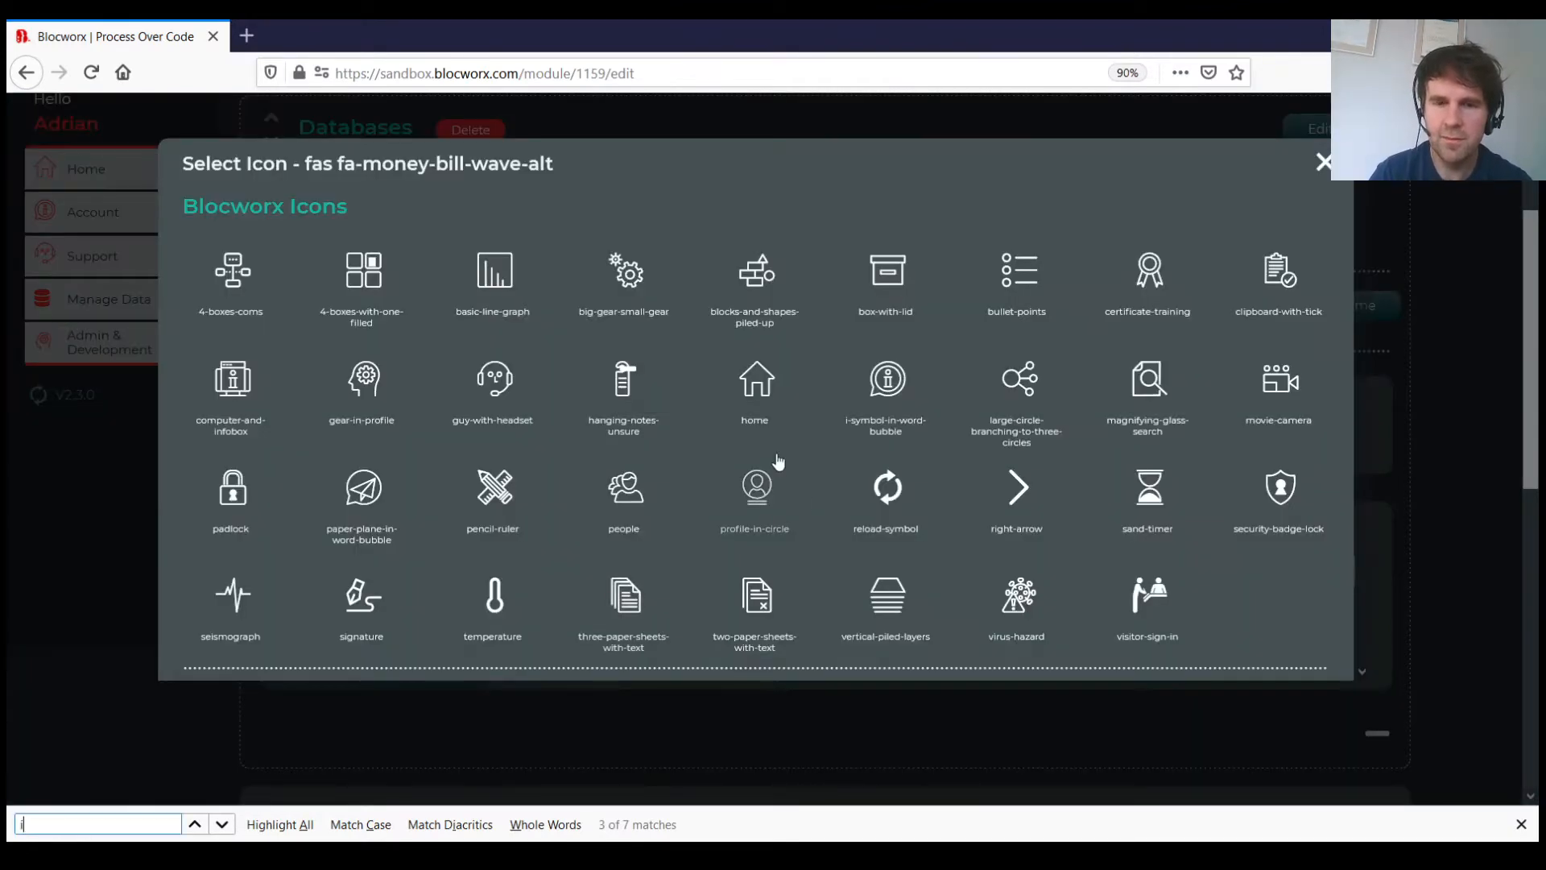
pyautogui.write('invoice')
pyautogui.press('Return')
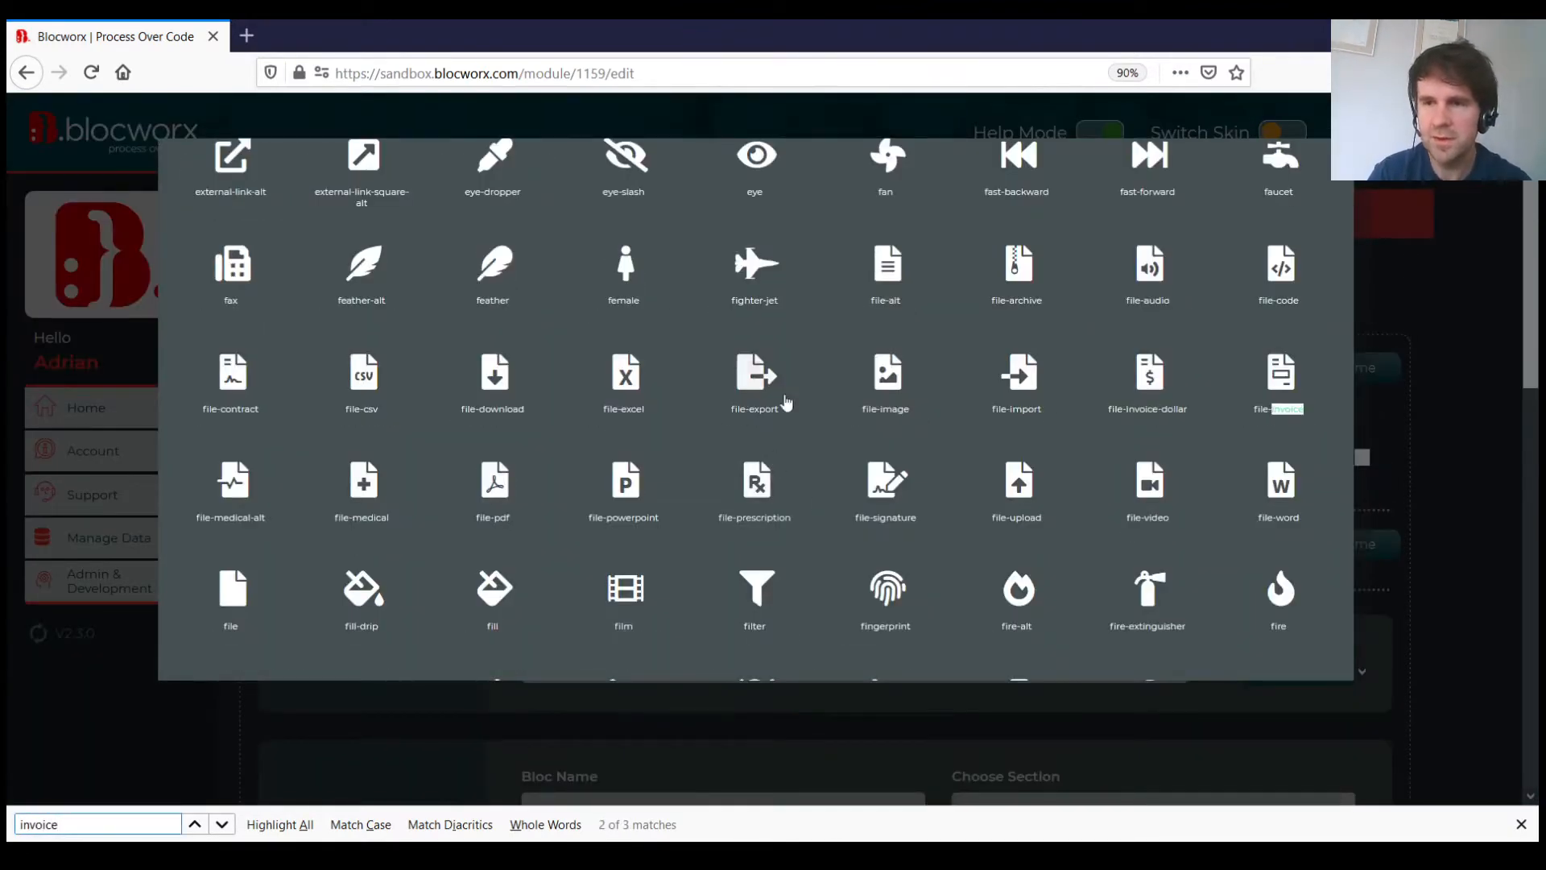
pyautogui.click(1283, 386)
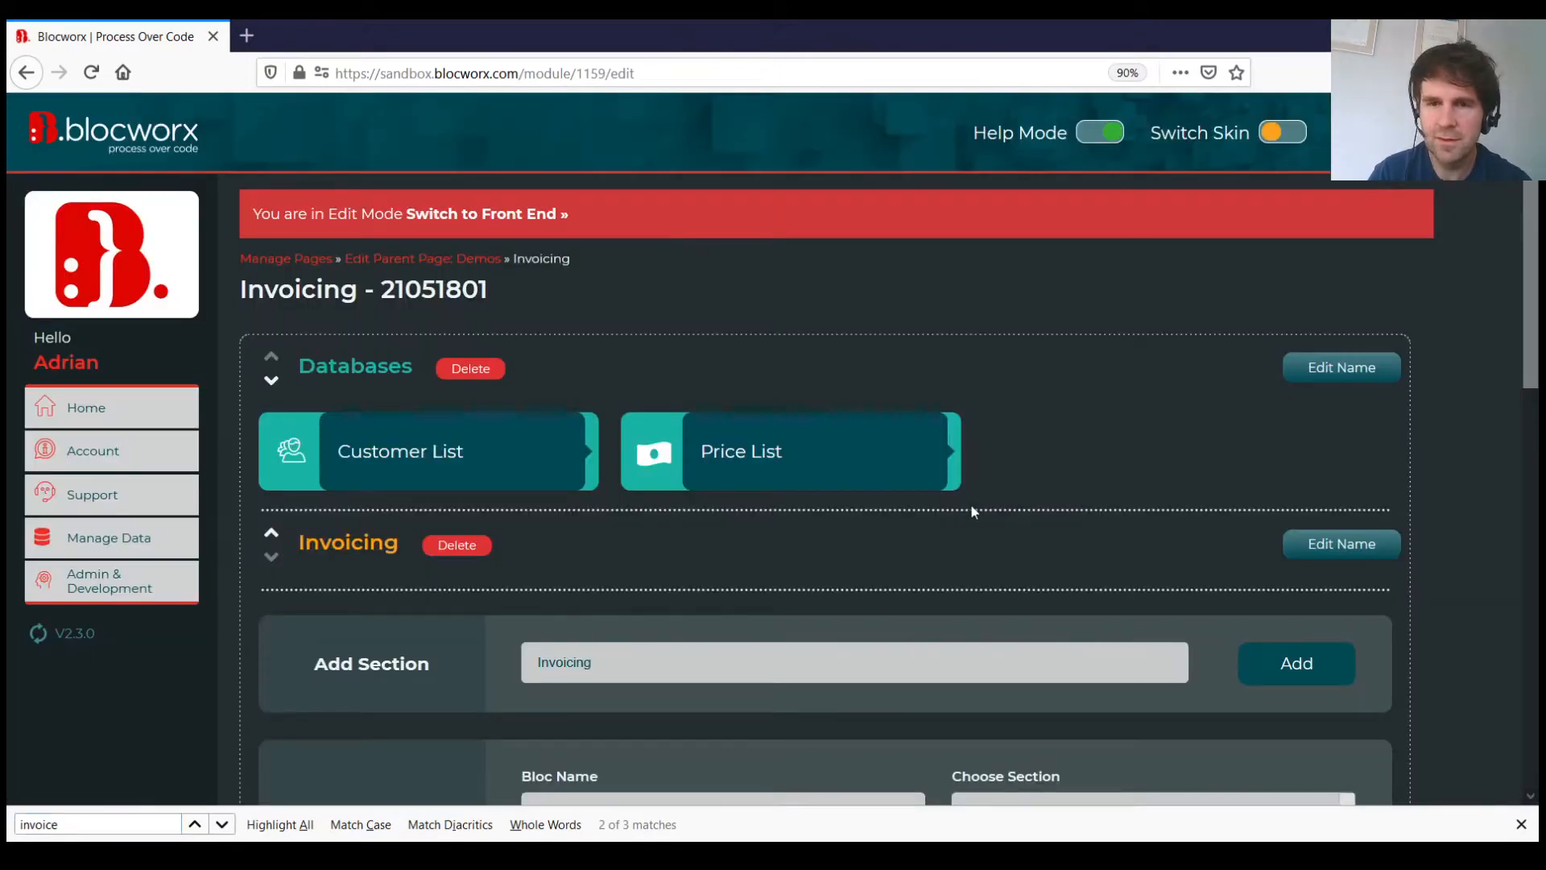
# Assign the Generate Invoice bloc to the Invoicing section and add it.
pyautogui.moveTo(1536, 303); pyautogui.dragTo(1538, 312)
pyautogui.scroll(-3, 1111, 573)
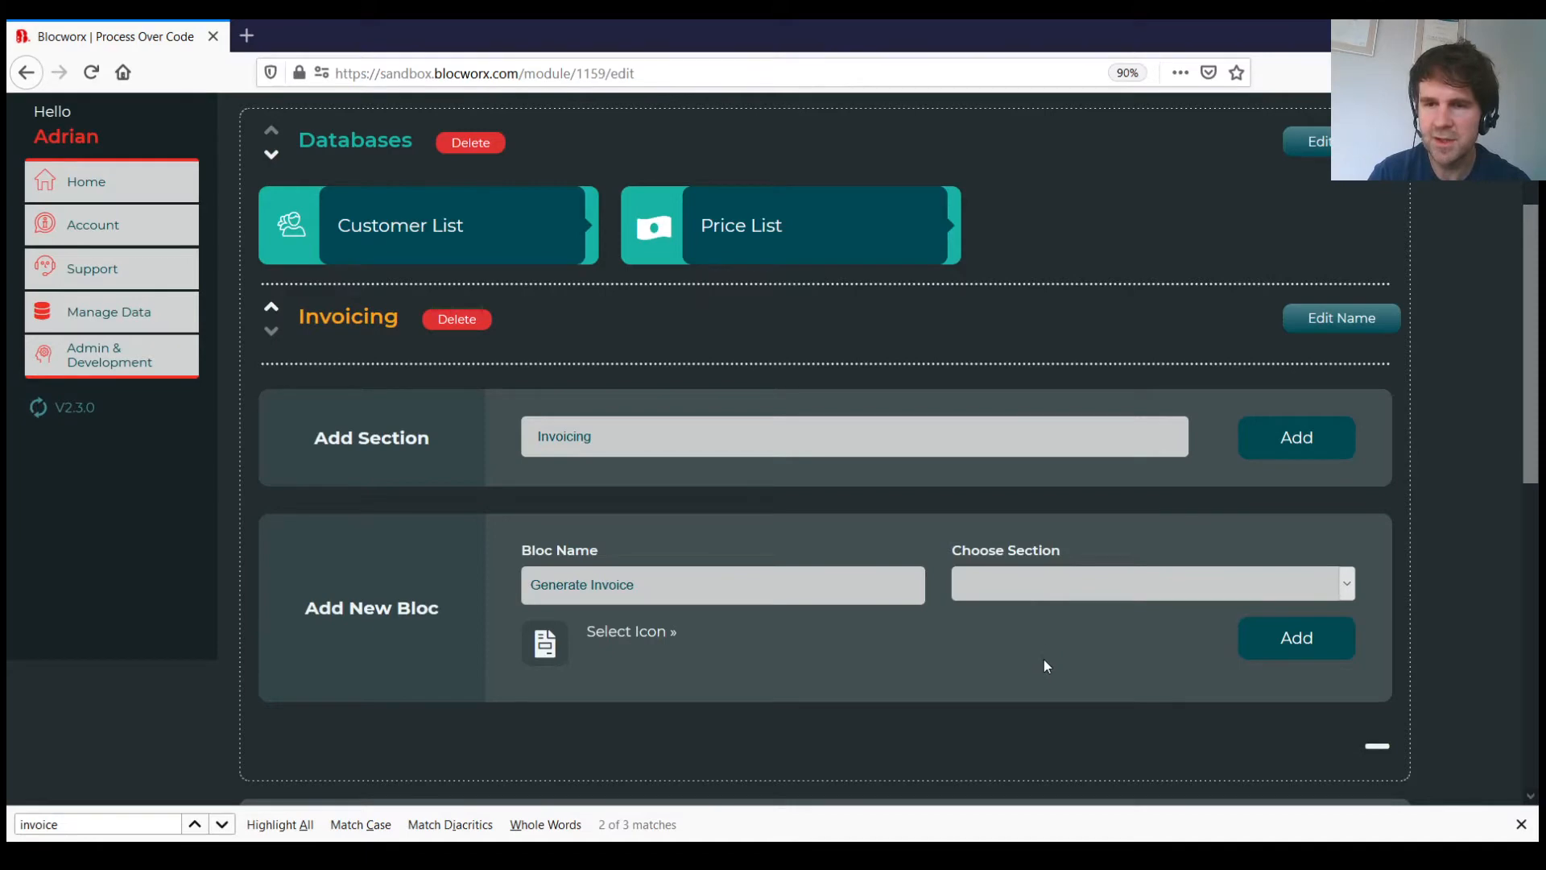
pyautogui.click(1307, 644)
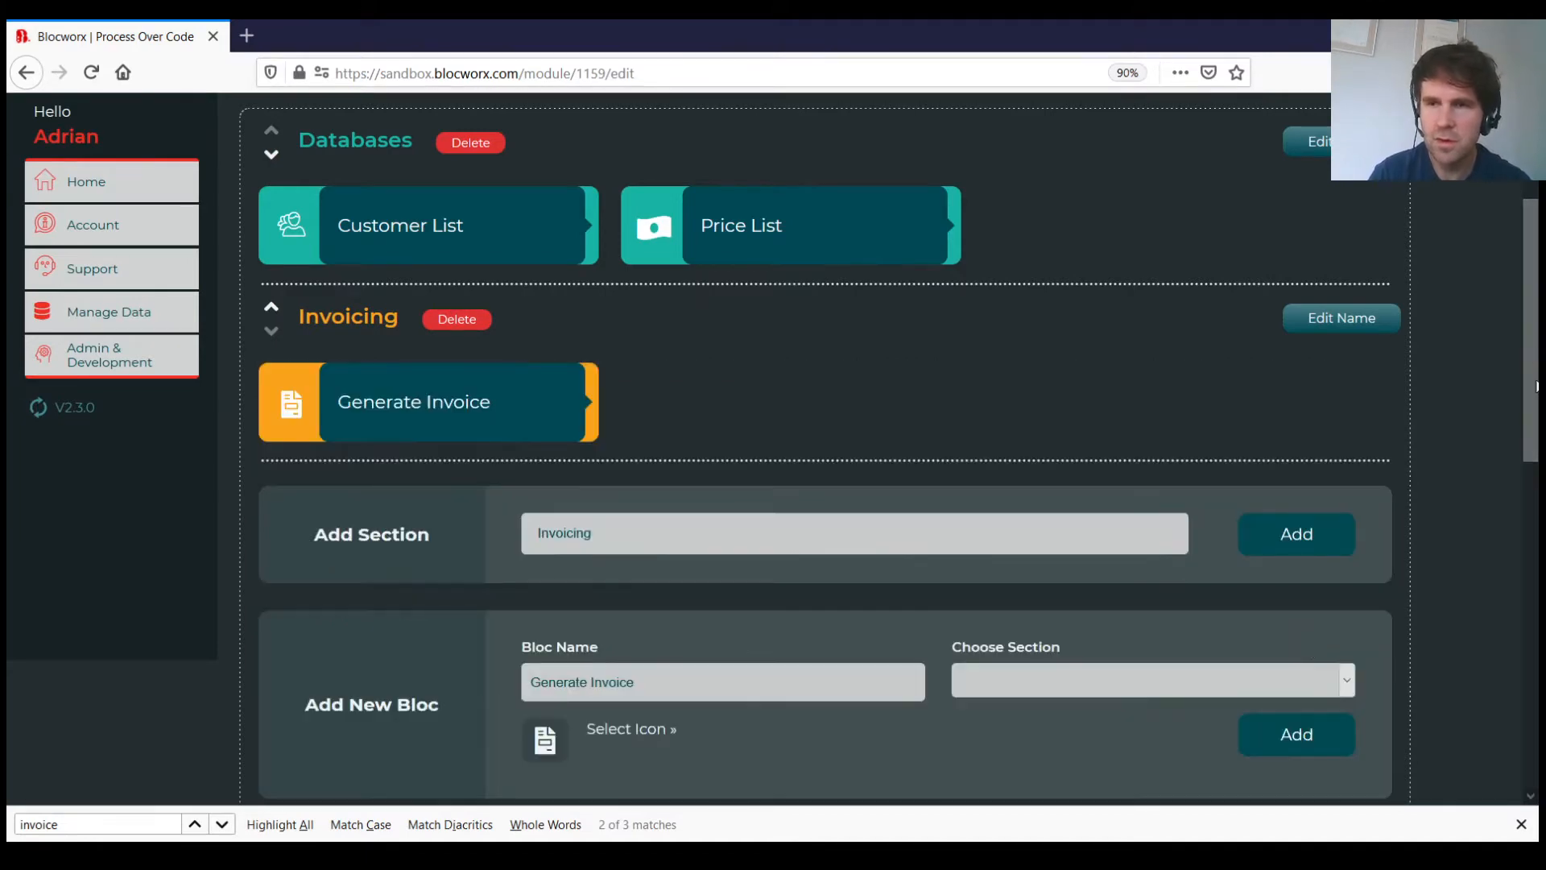
# Add a new bloc named Invoice Line Items with the bullet-points icon to the Invoicing section.
pyautogui.scroll(-2, 701, 471)
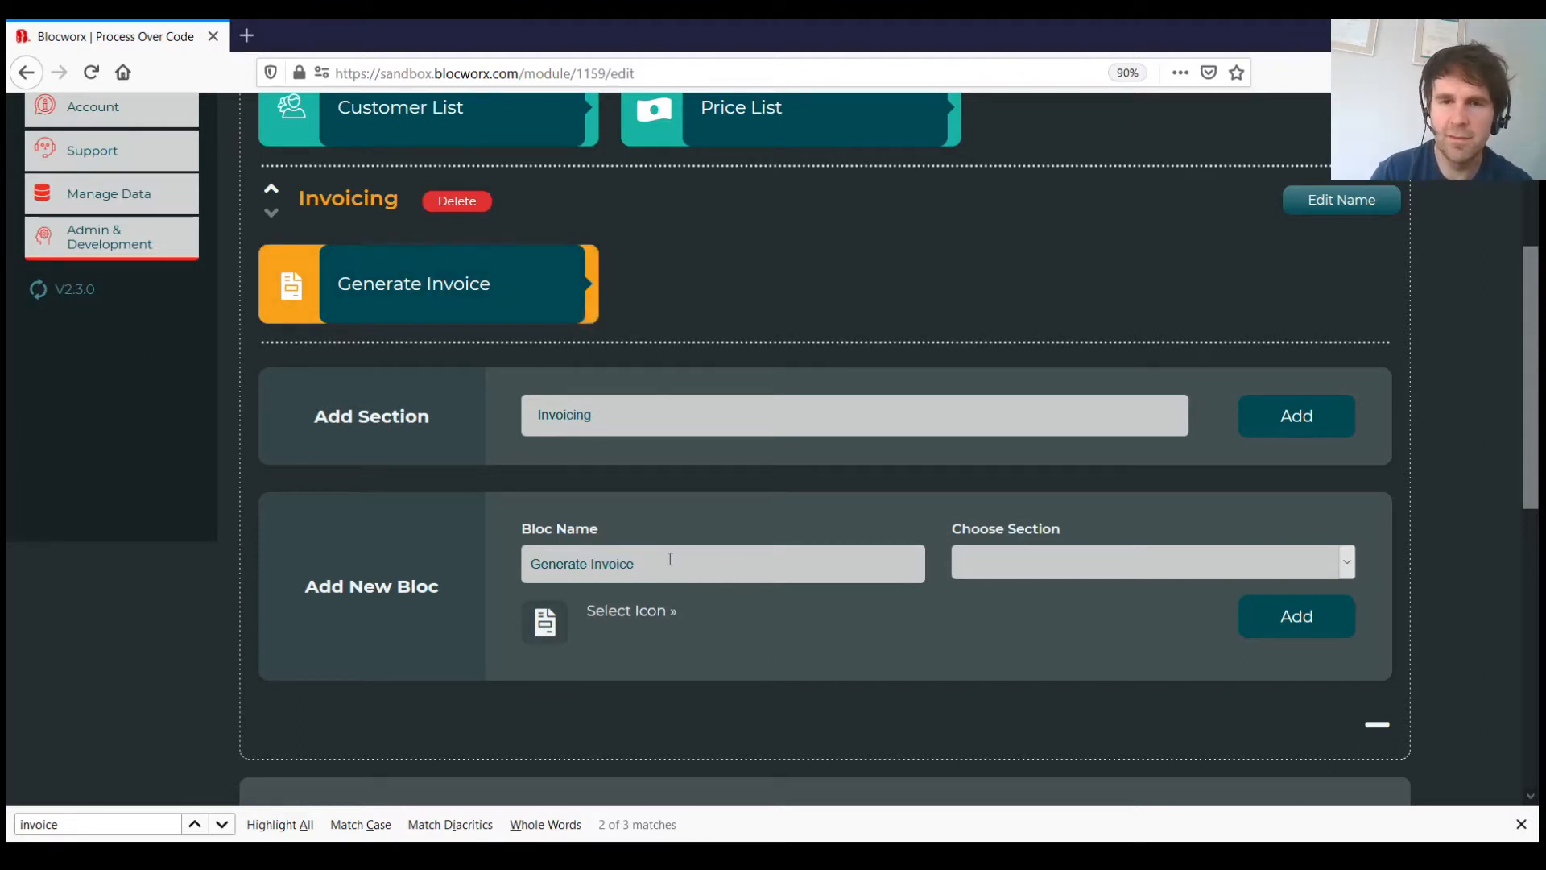
pyautogui.moveTo(625, 559); pyautogui.dragTo(494, 562)
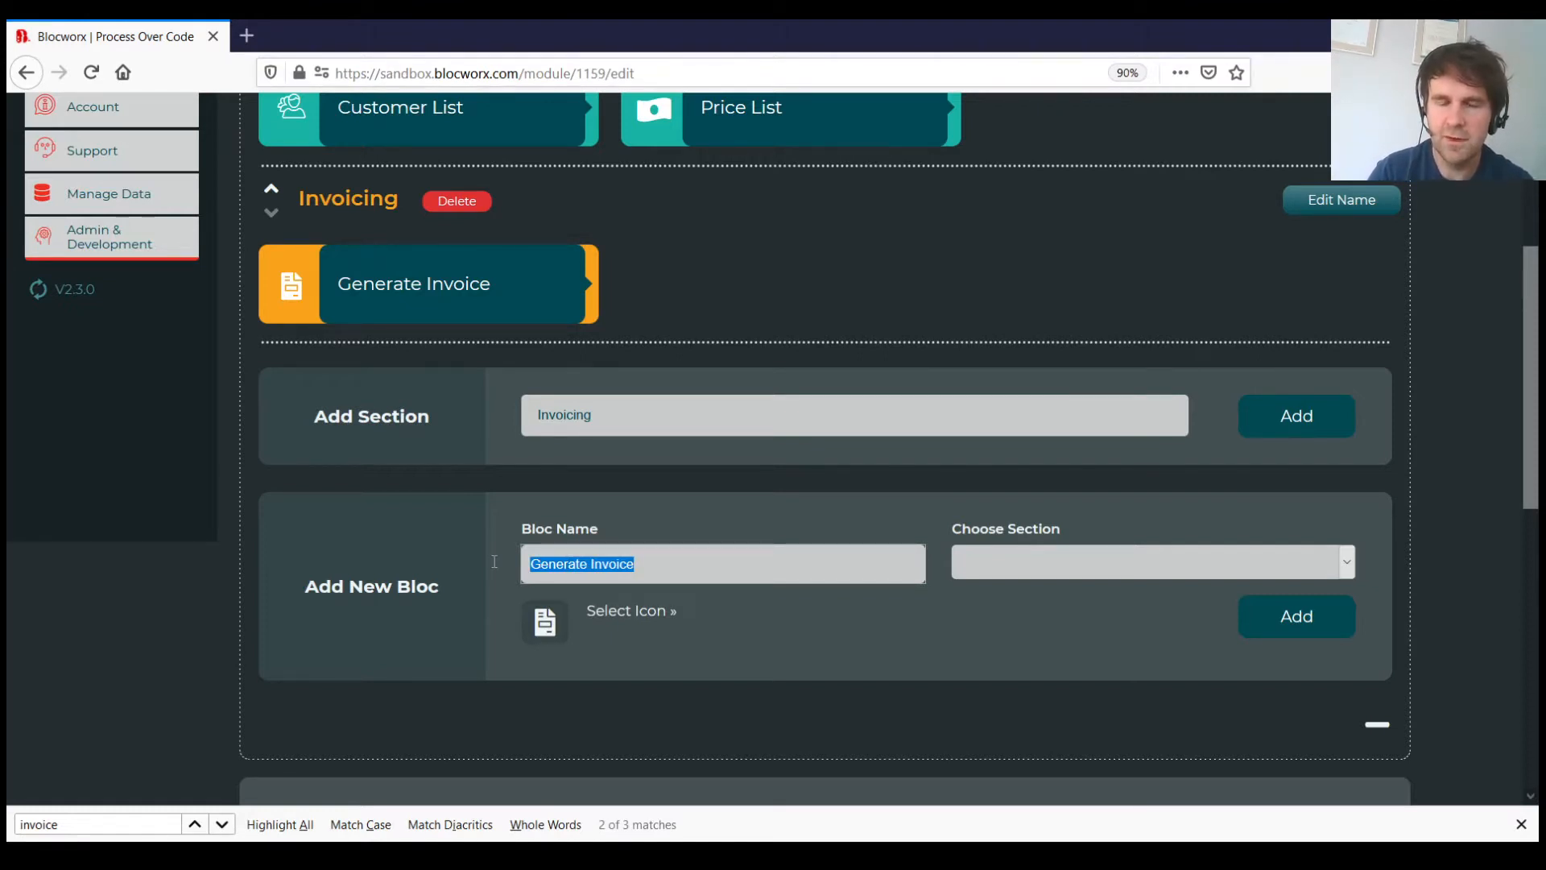
pyautogui.write('Invoice Line Items')
pyautogui.click(645, 616)
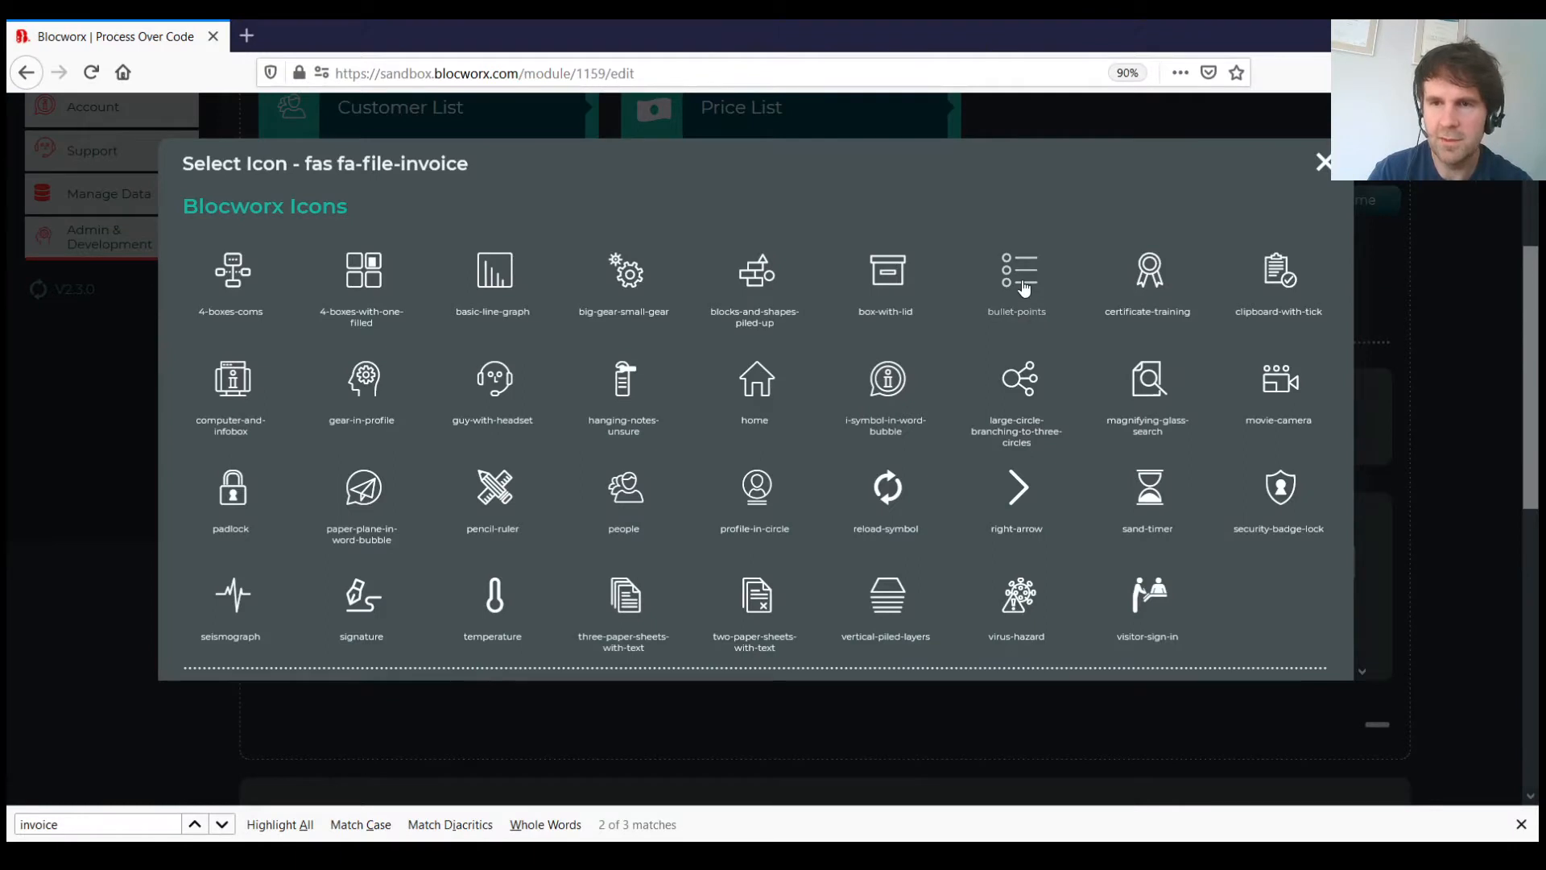
pyautogui.click(1020, 274)
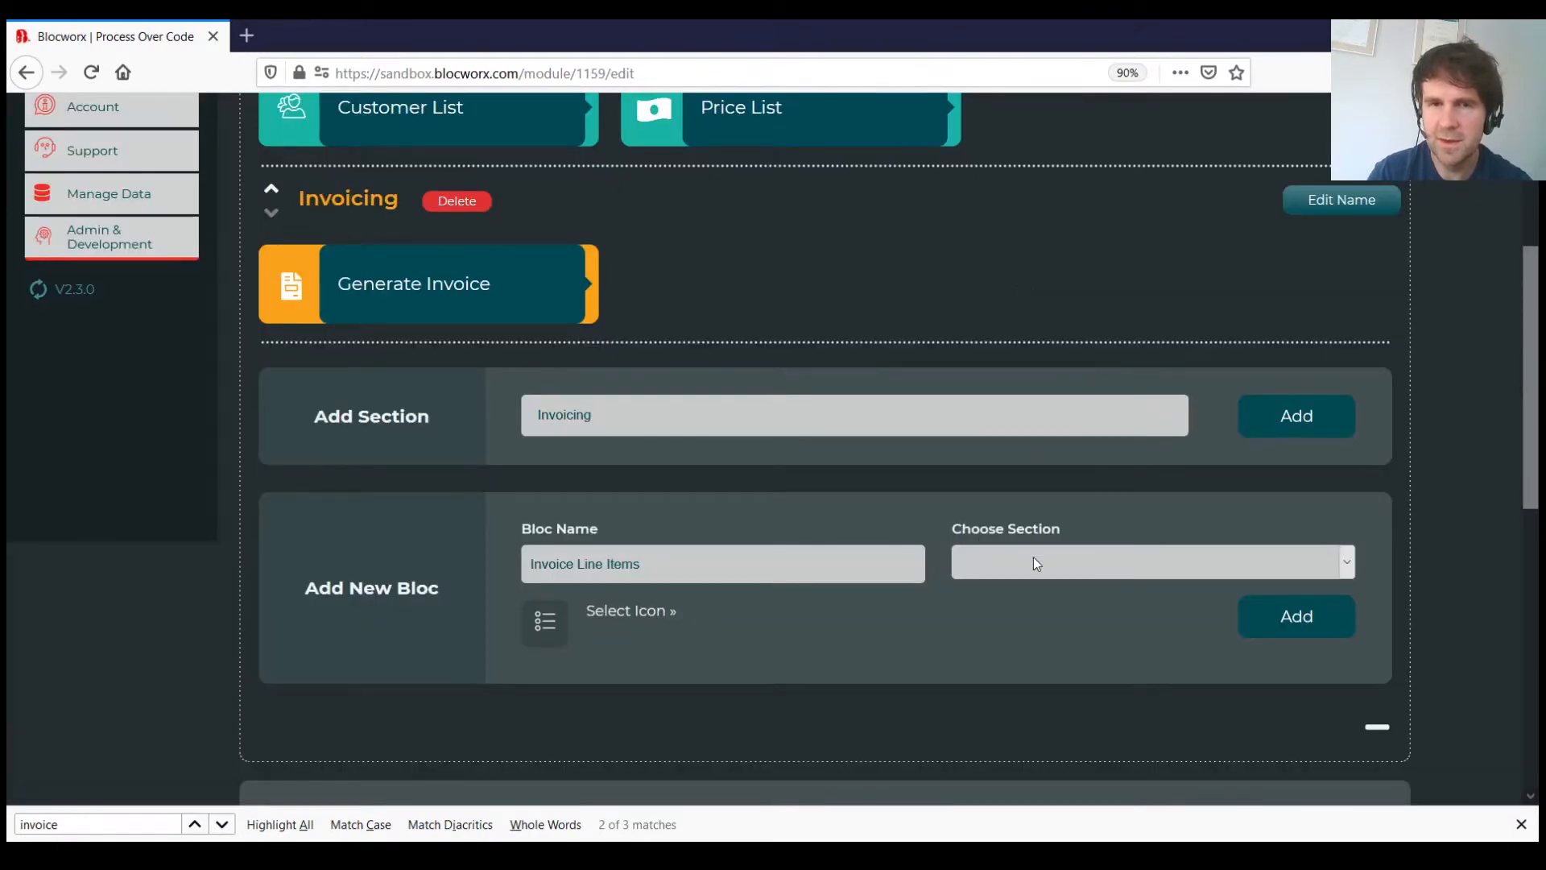
pyautogui.click(1041, 639)
pyautogui.click(1264, 611)
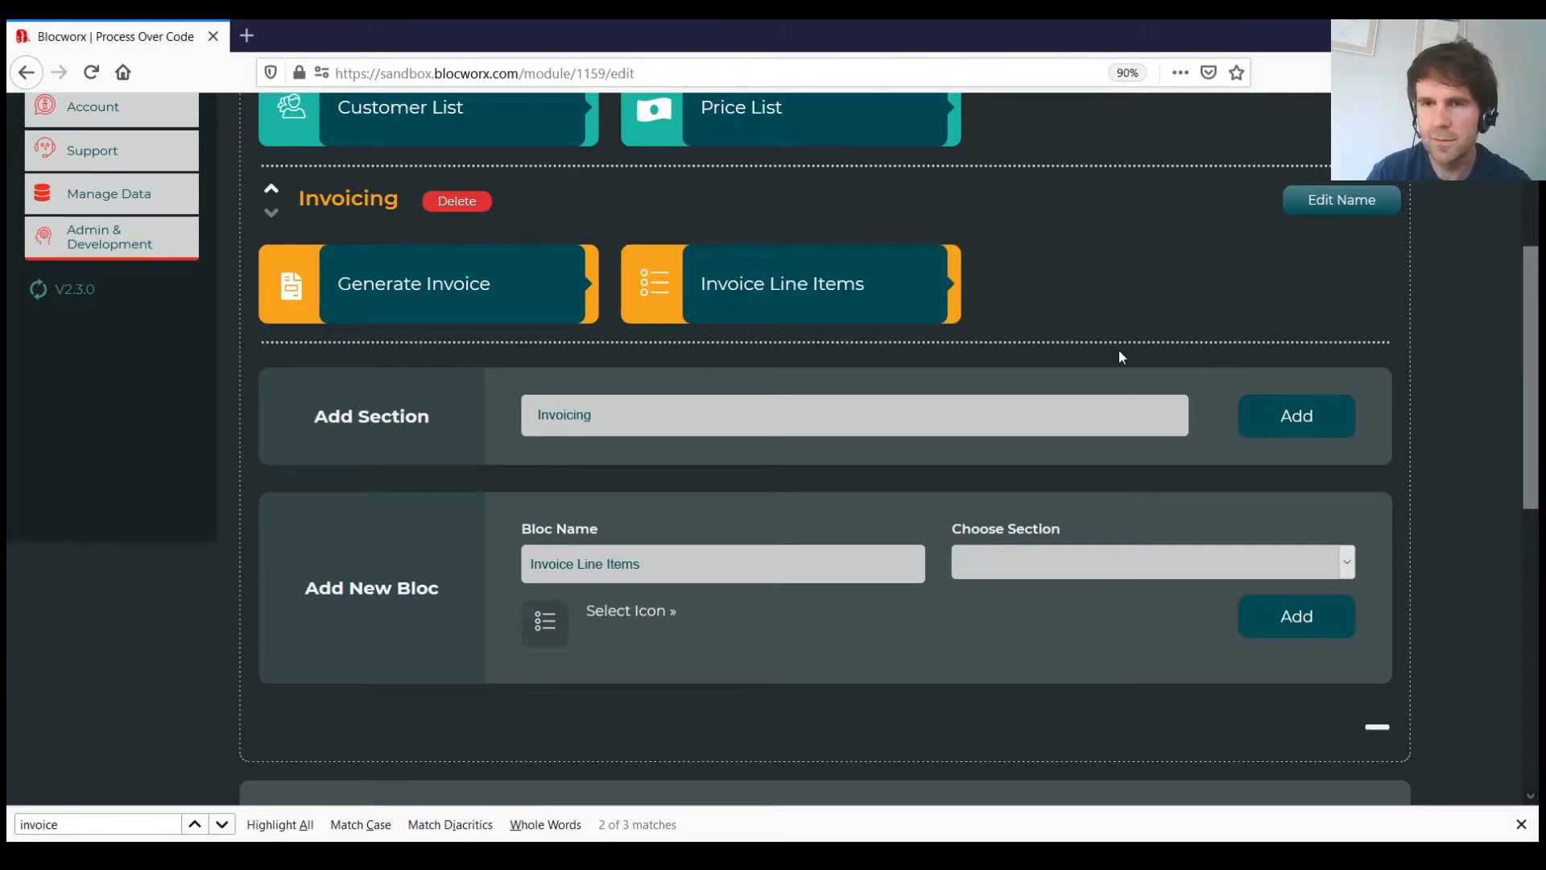
# Open the Customer List bloc in the Databases section for editing.
pyautogui.scroll(3, 1527, 374)
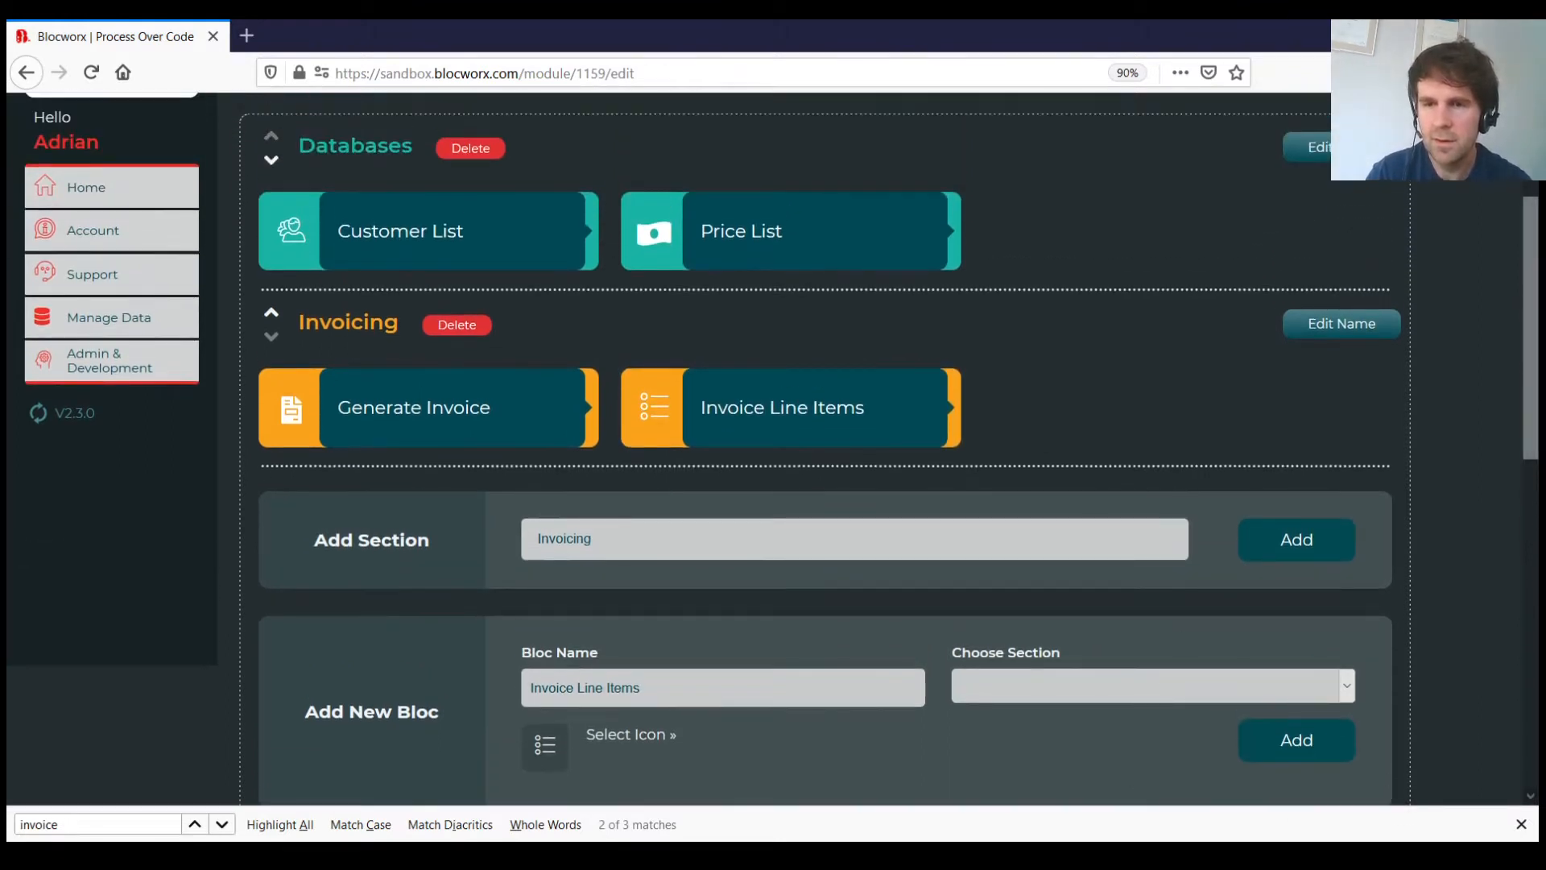
pyautogui.scroll(2, 805, 443)
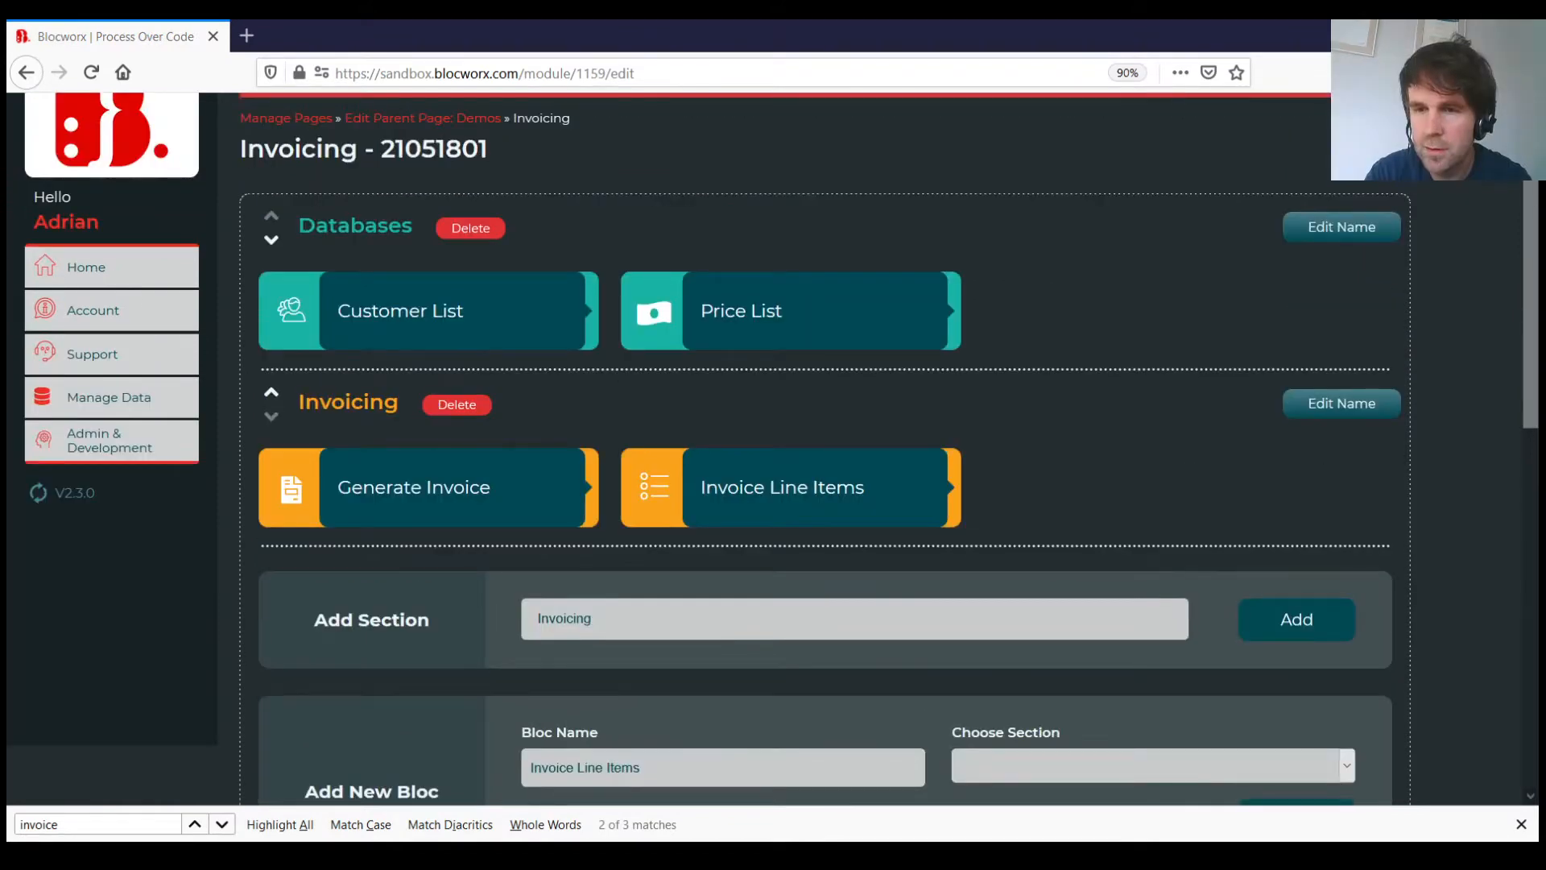
pyautogui.moveTo(435, 314)
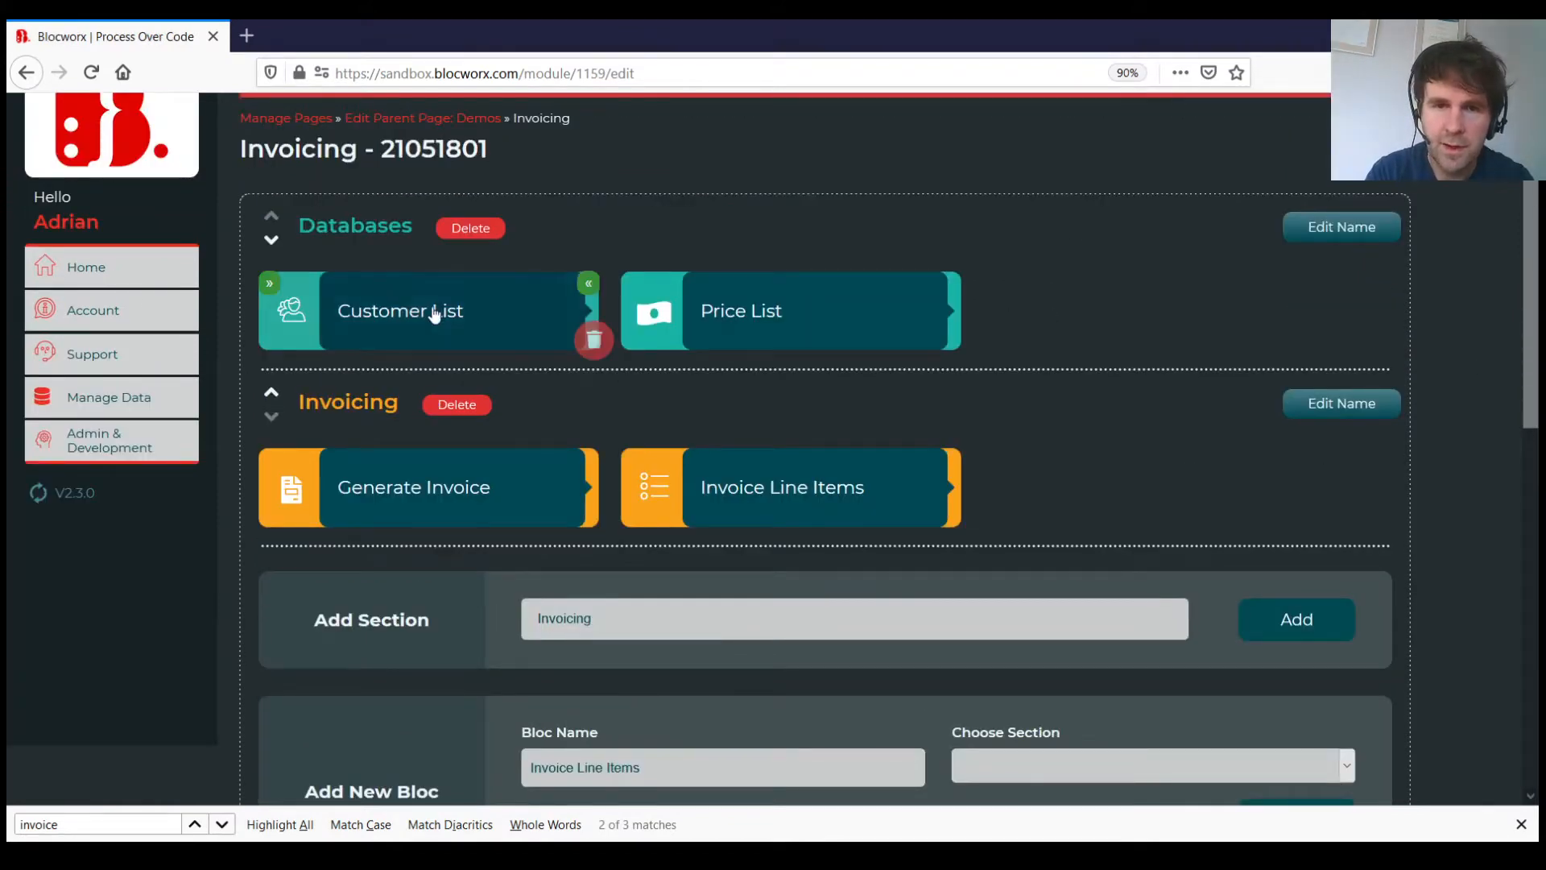
pyautogui.click(386, 334)
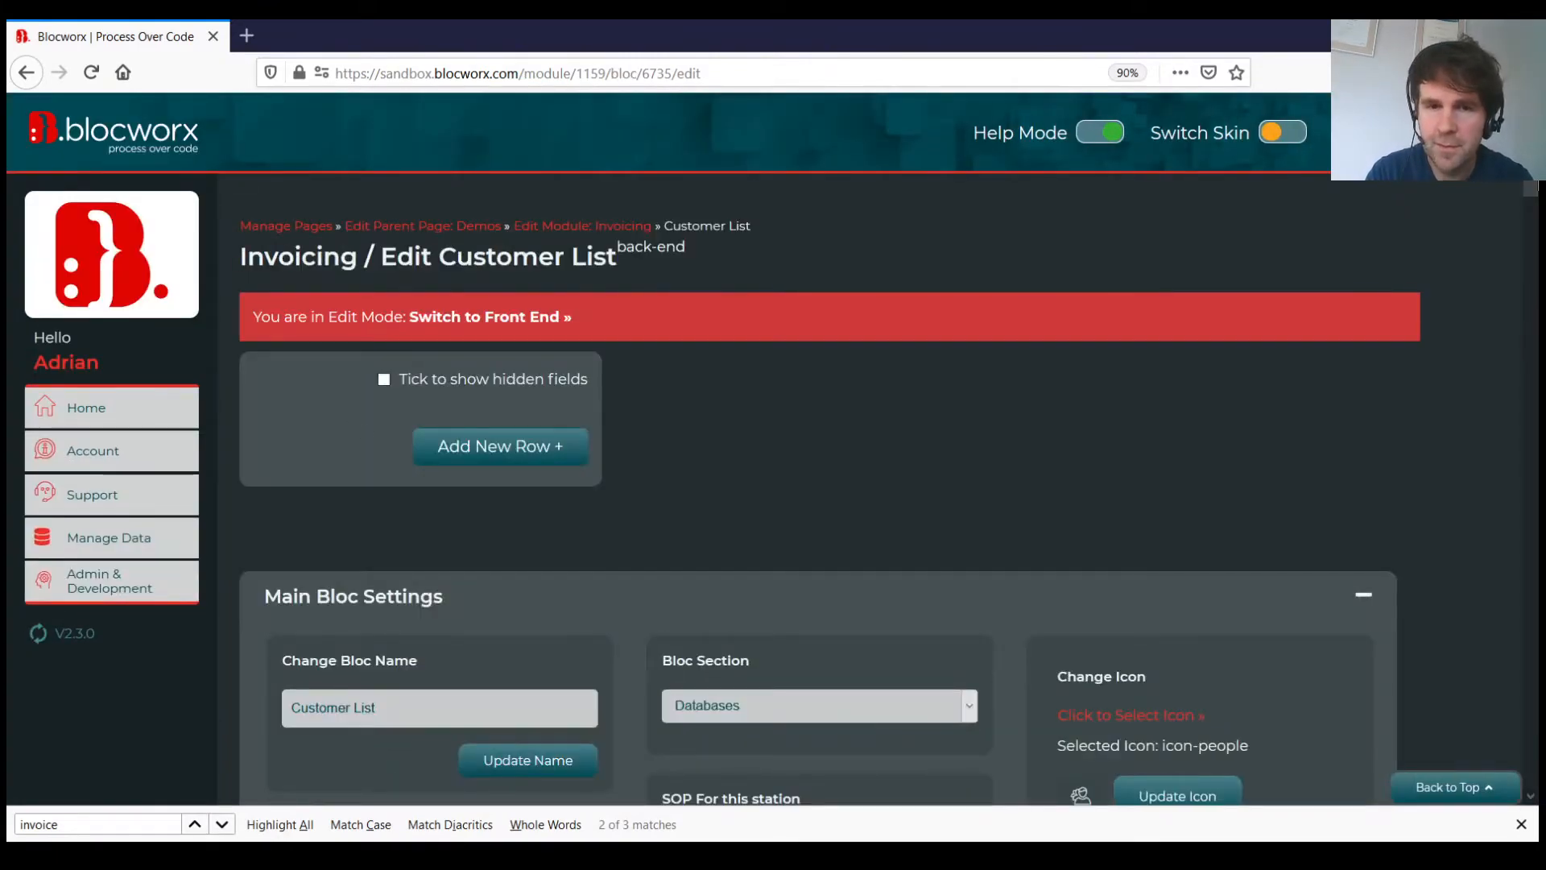
# Enable the bloc setting that widens the Customer List form to the full page width.
pyautogui.scroll(-3, 805, 484)
pyautogui.scroll(-15, 805, 451)
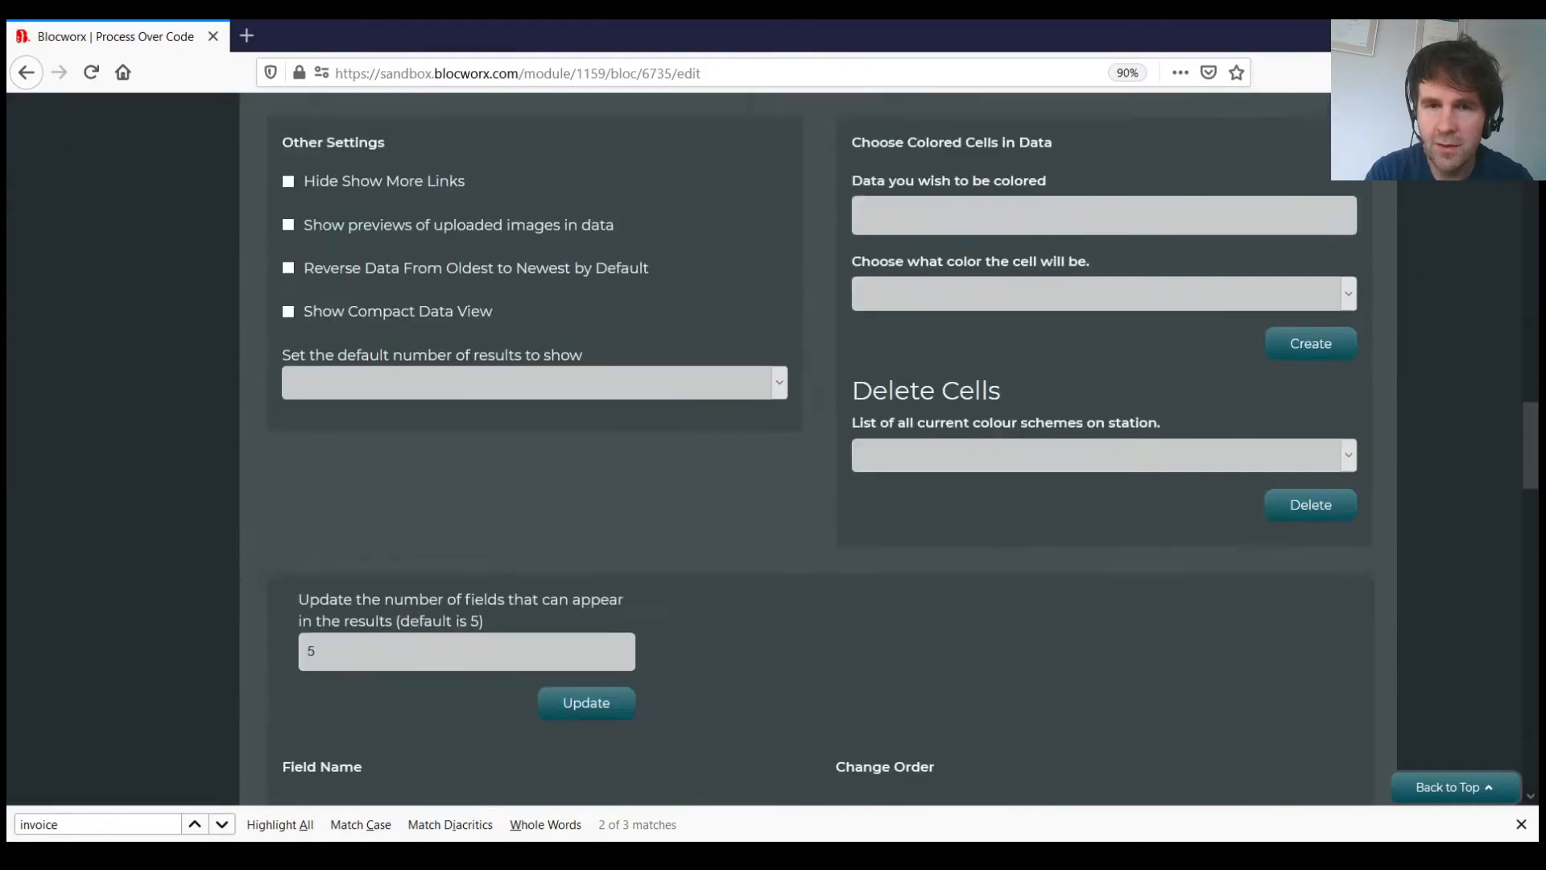
pyautogui.scroll(3, 806, 450)
pyautogui.moveTo(1536, 399); pyautogui.dragTo(1532, 333)
pyautogui.click(288, 602)
pyautogui.moveTo(1530, 306); pyautogui.dragTo(1528, 152)
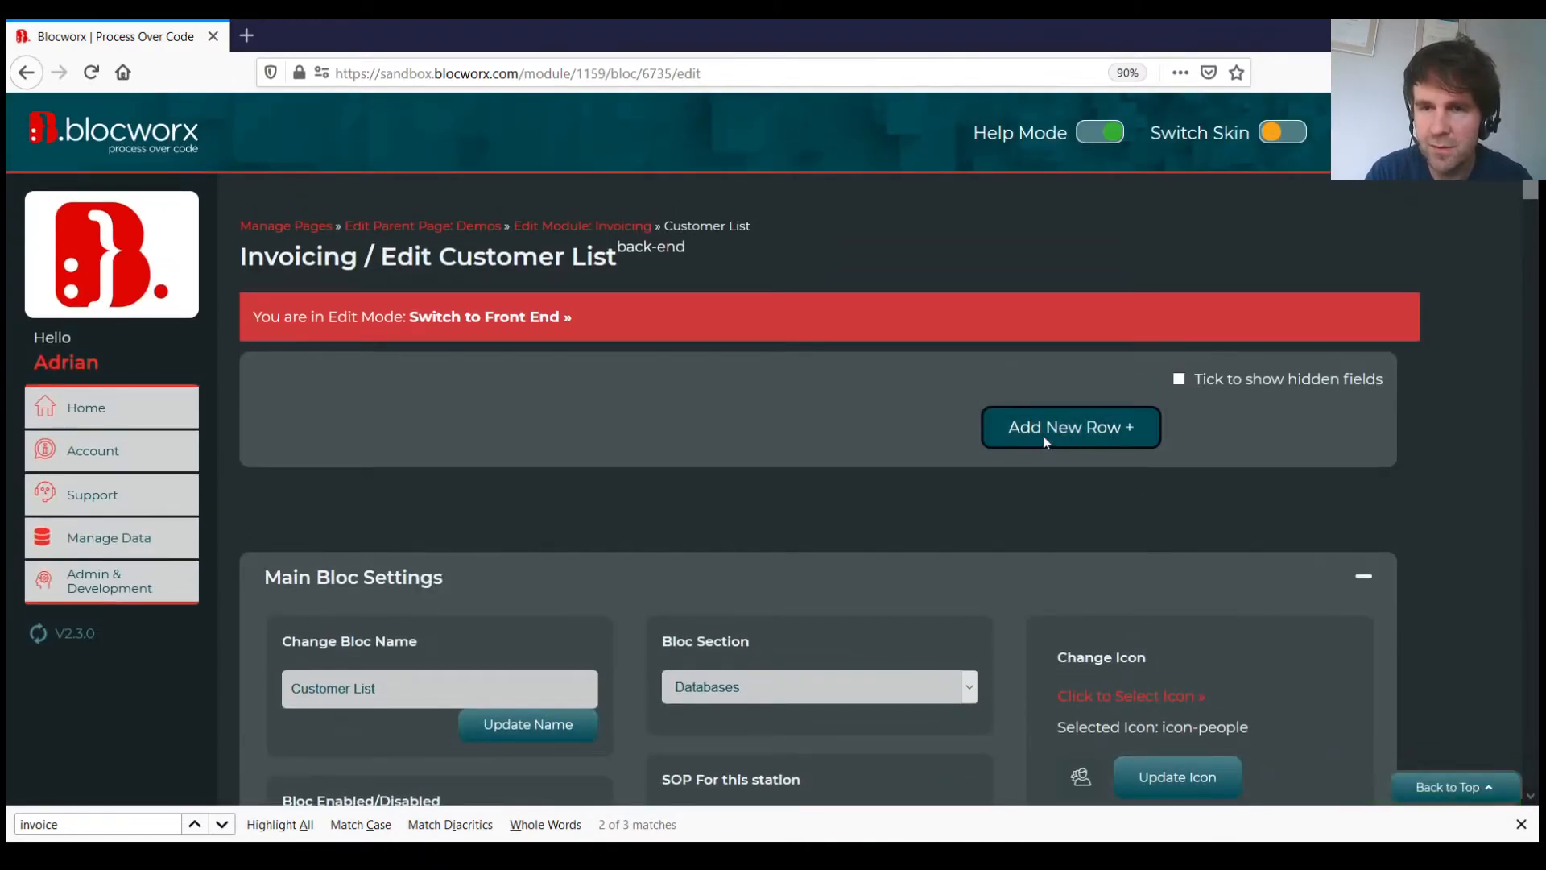
# Add a first row to the form with a third-width text field named Customer Name.
pyautogui.click(1046, 439)
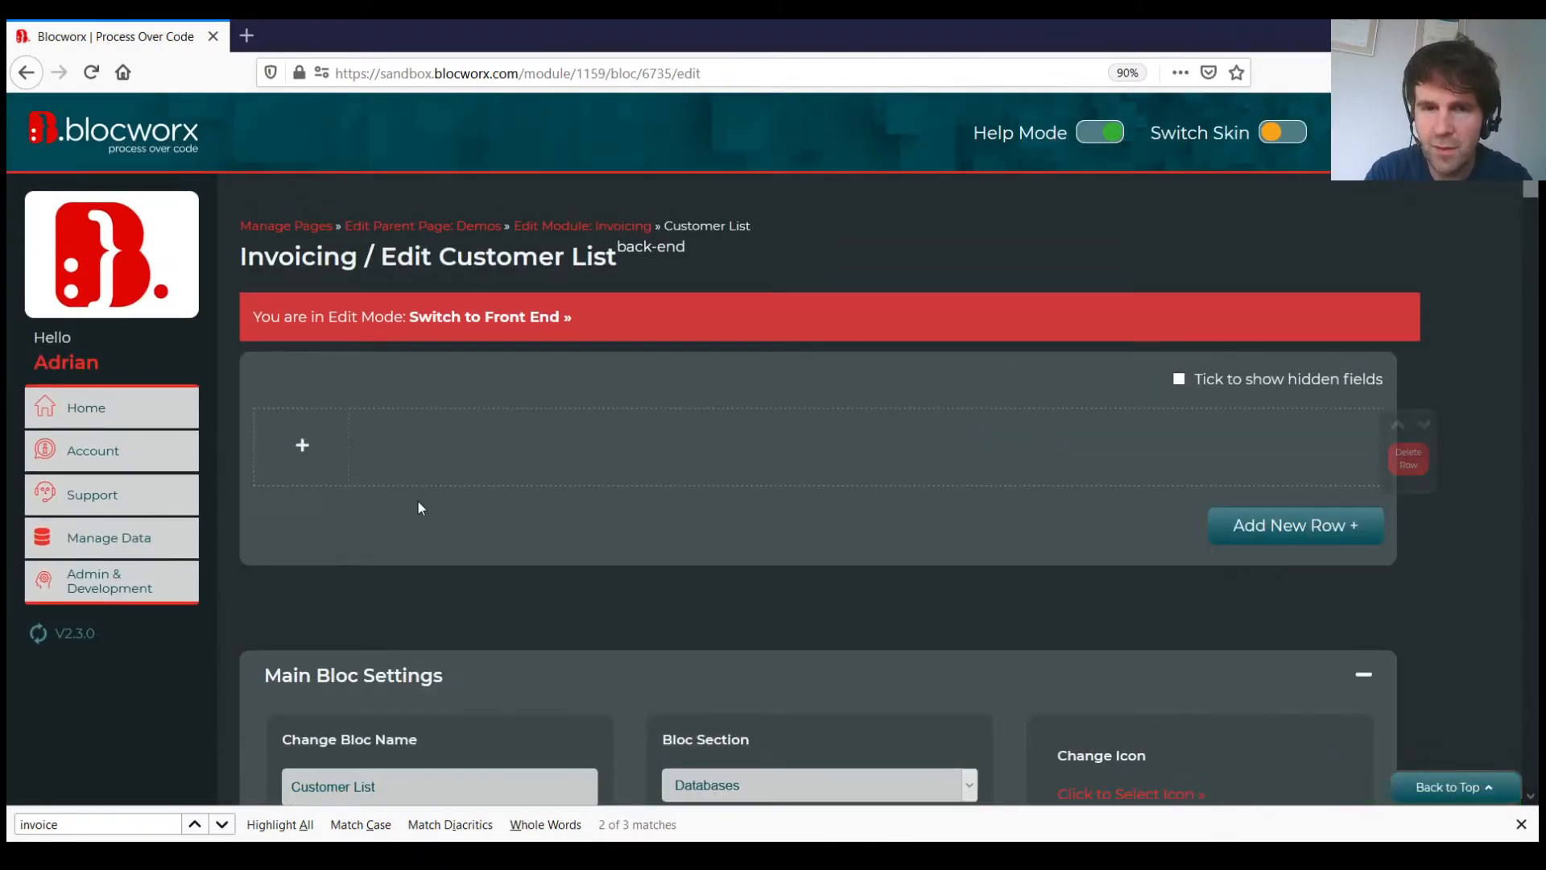
pyautogui.click(303, 447)
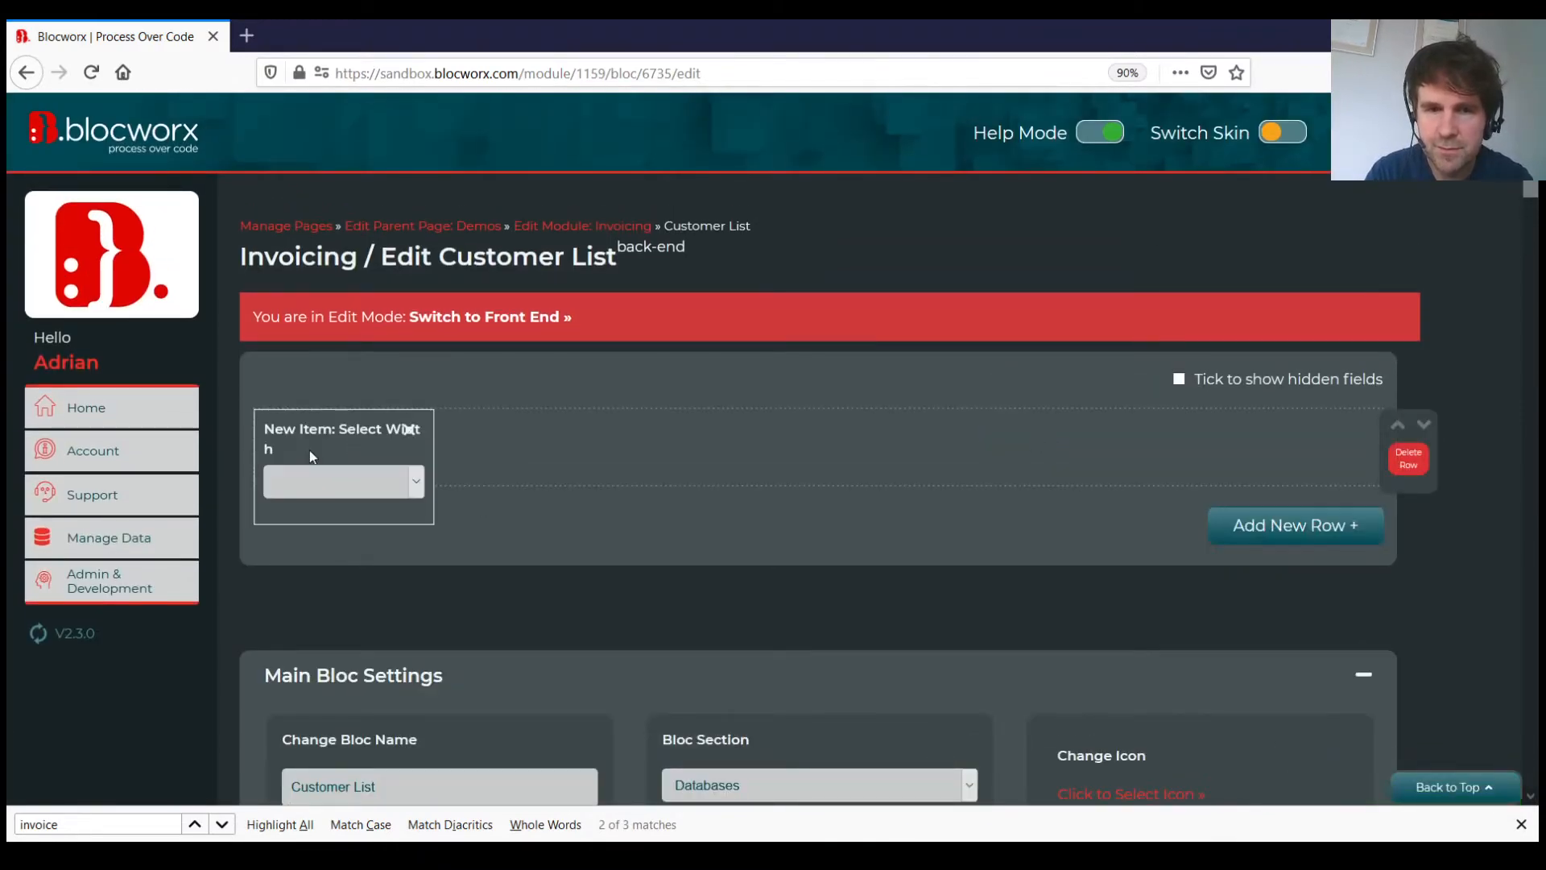
pyautogui.click(351, 263)
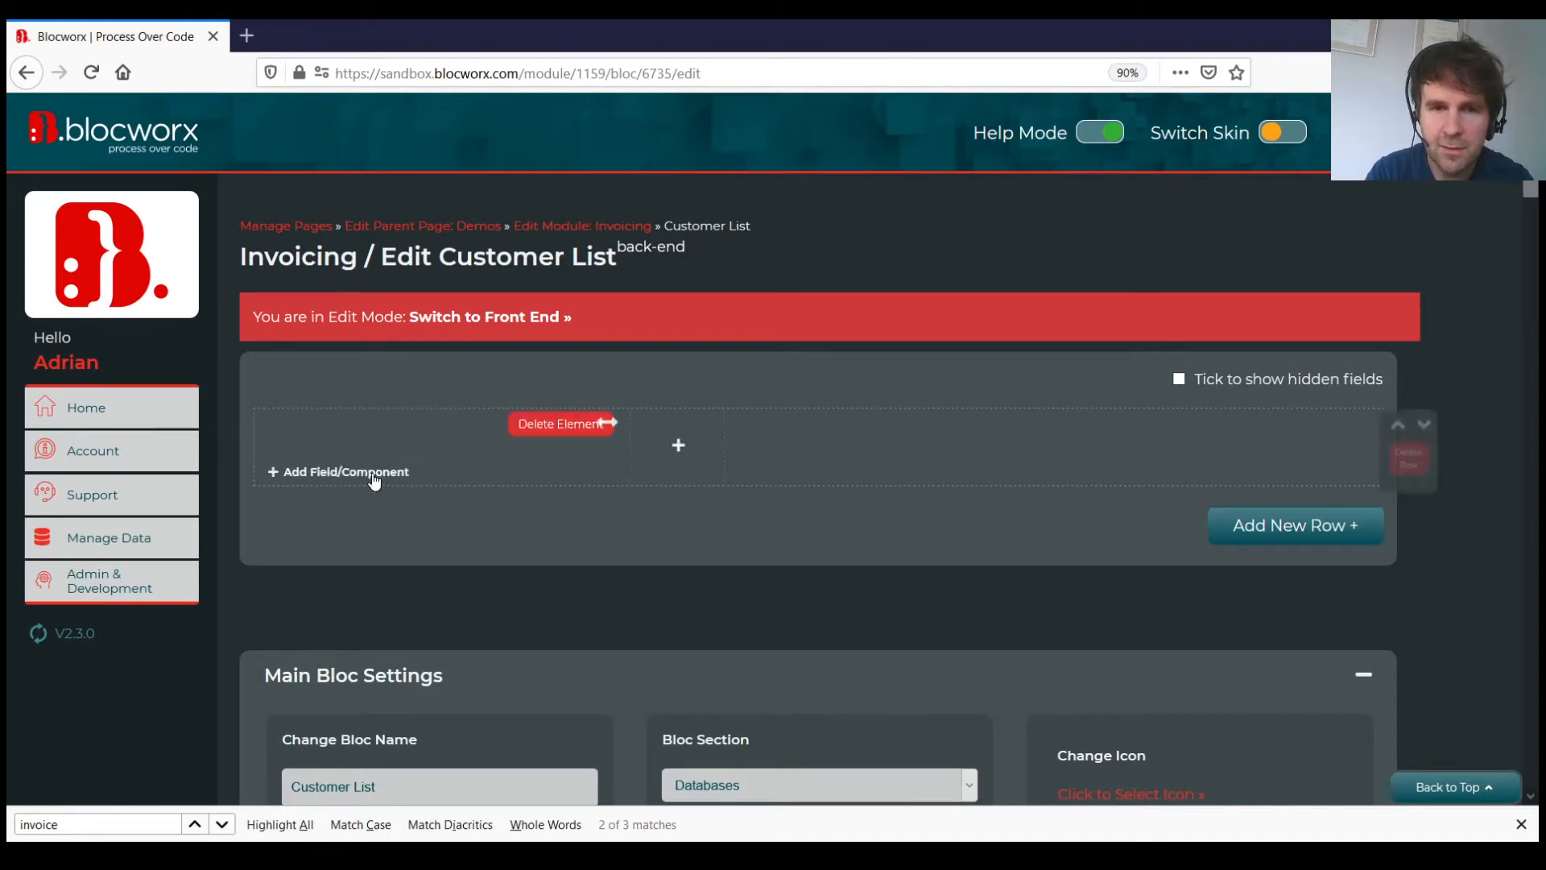
pyautogui.click(363, 481)
pyautogui.click(424, 231)
pyautogui.write('Customer Name')
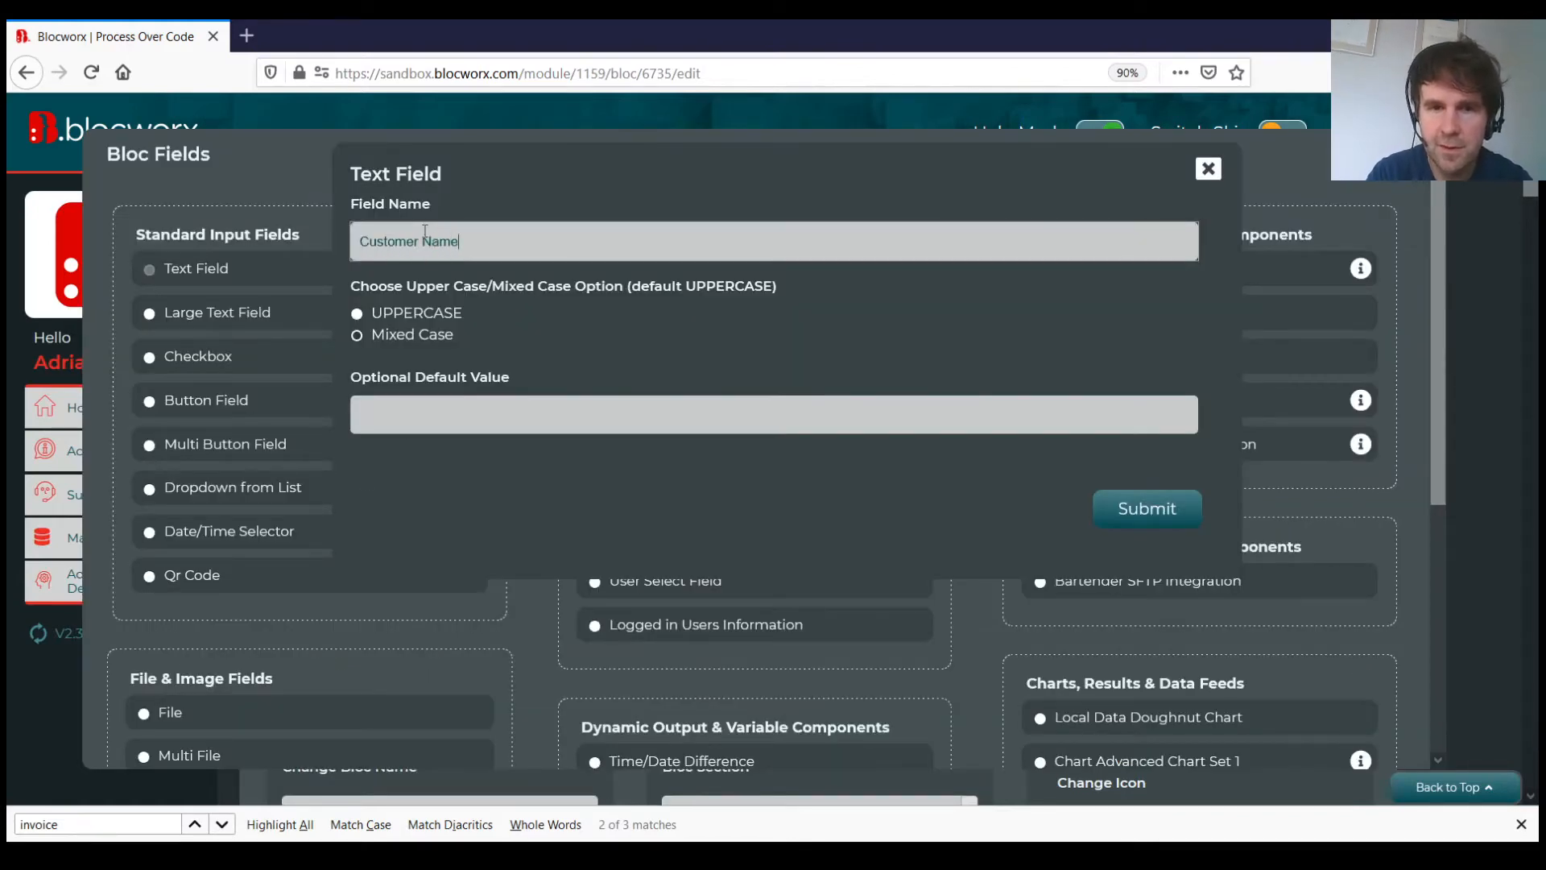
pyautogui.click(1147, 512)
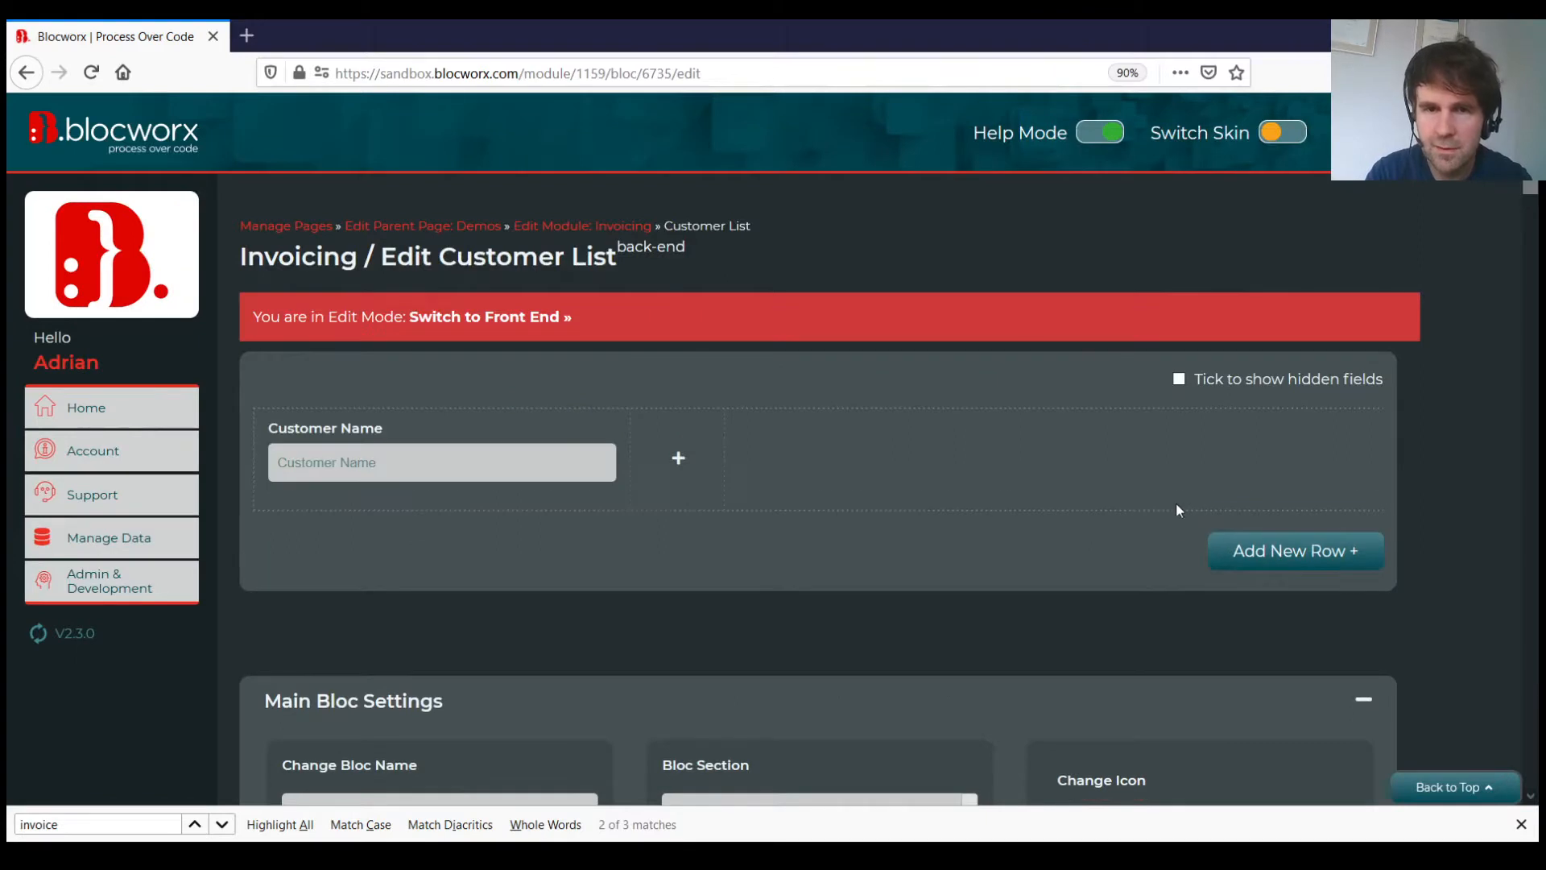
# Add a third-width element beside the Customer Name field and leave it without a field.
pyautogui.scroll(-1, 793, 270)
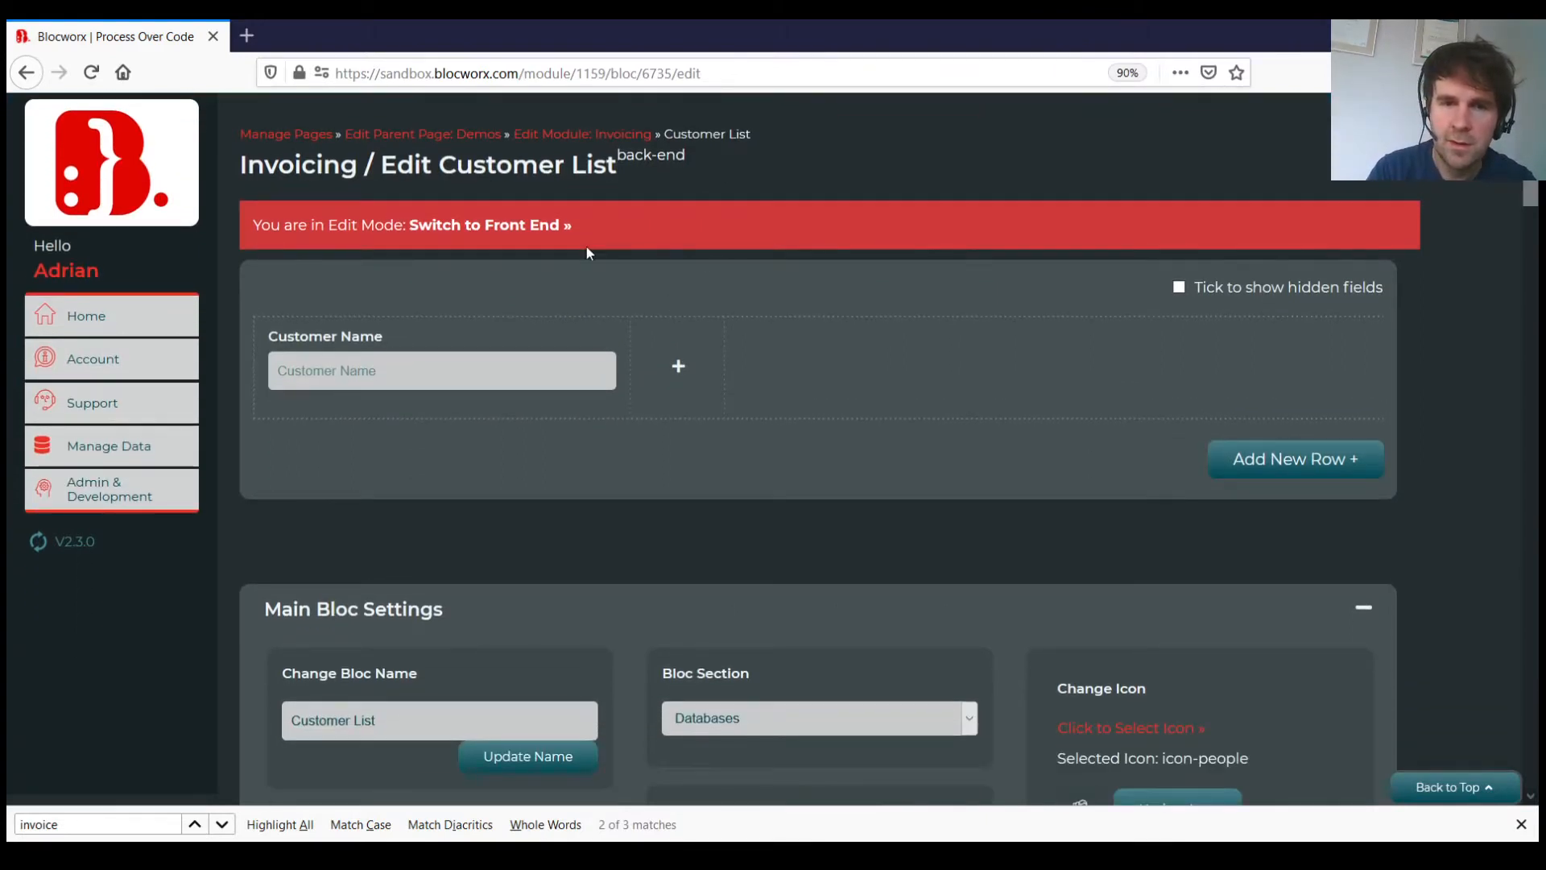
pyautogui.click(680, 372)
pyautogui.click(716, 390)
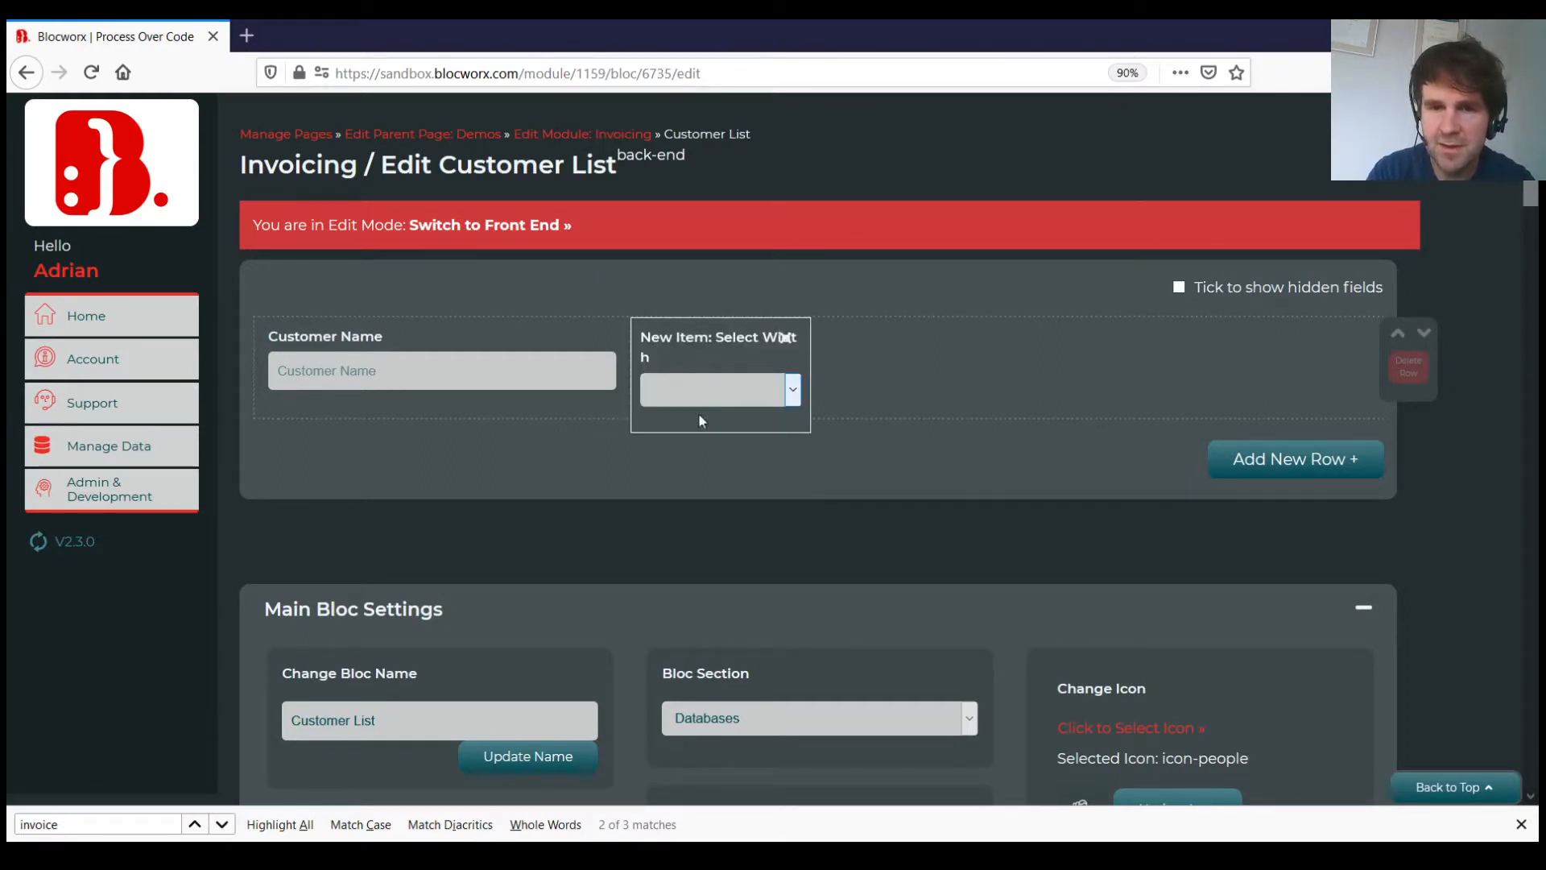
pyautogui.click(723, 513)
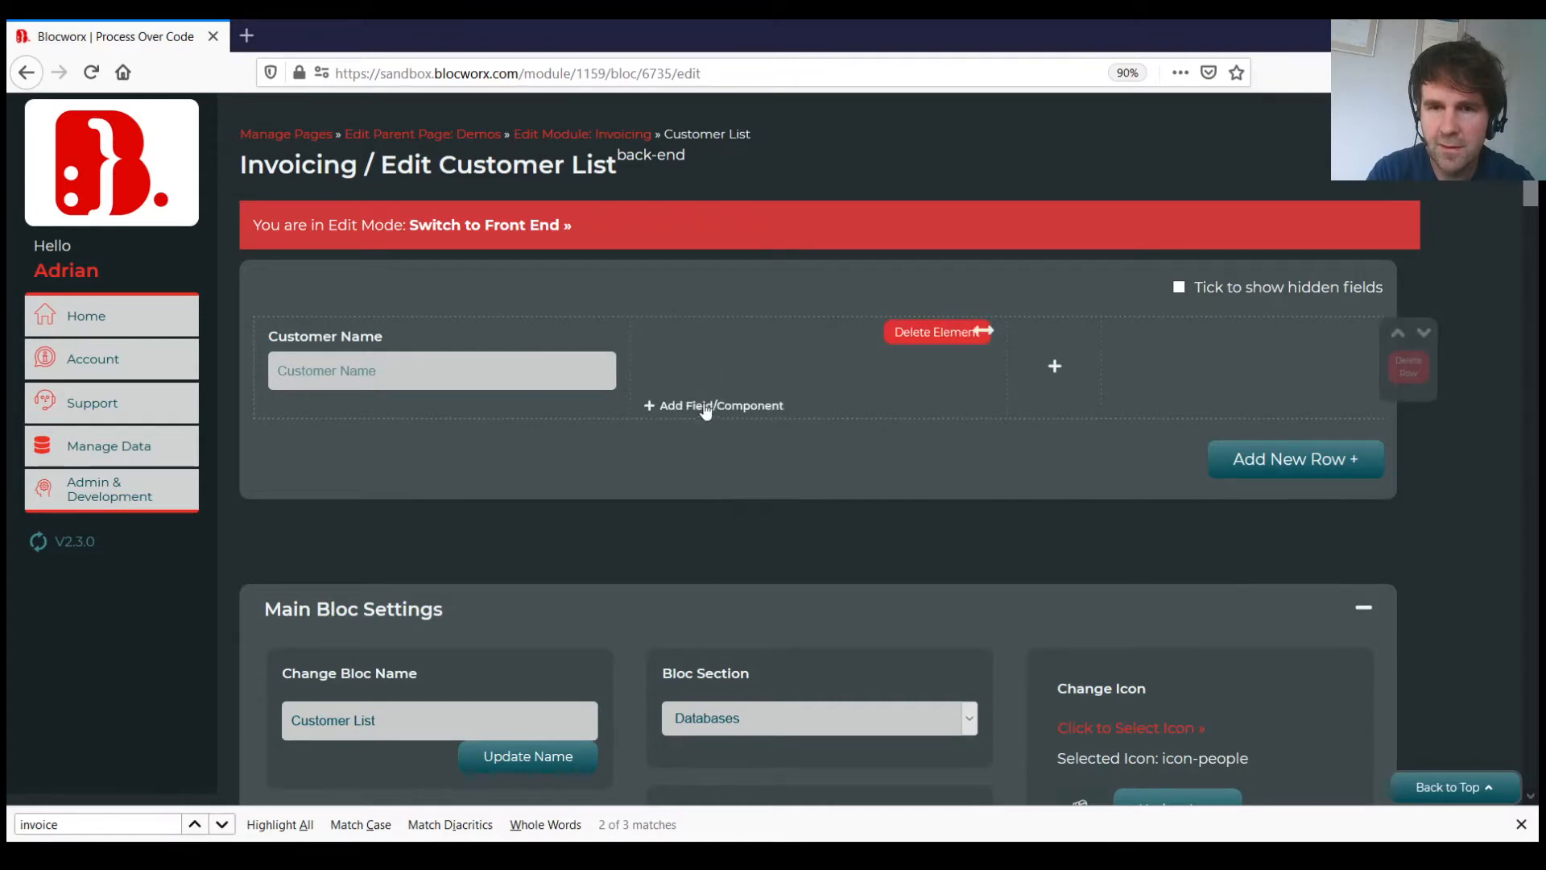
pyautogui.click(710, 405)
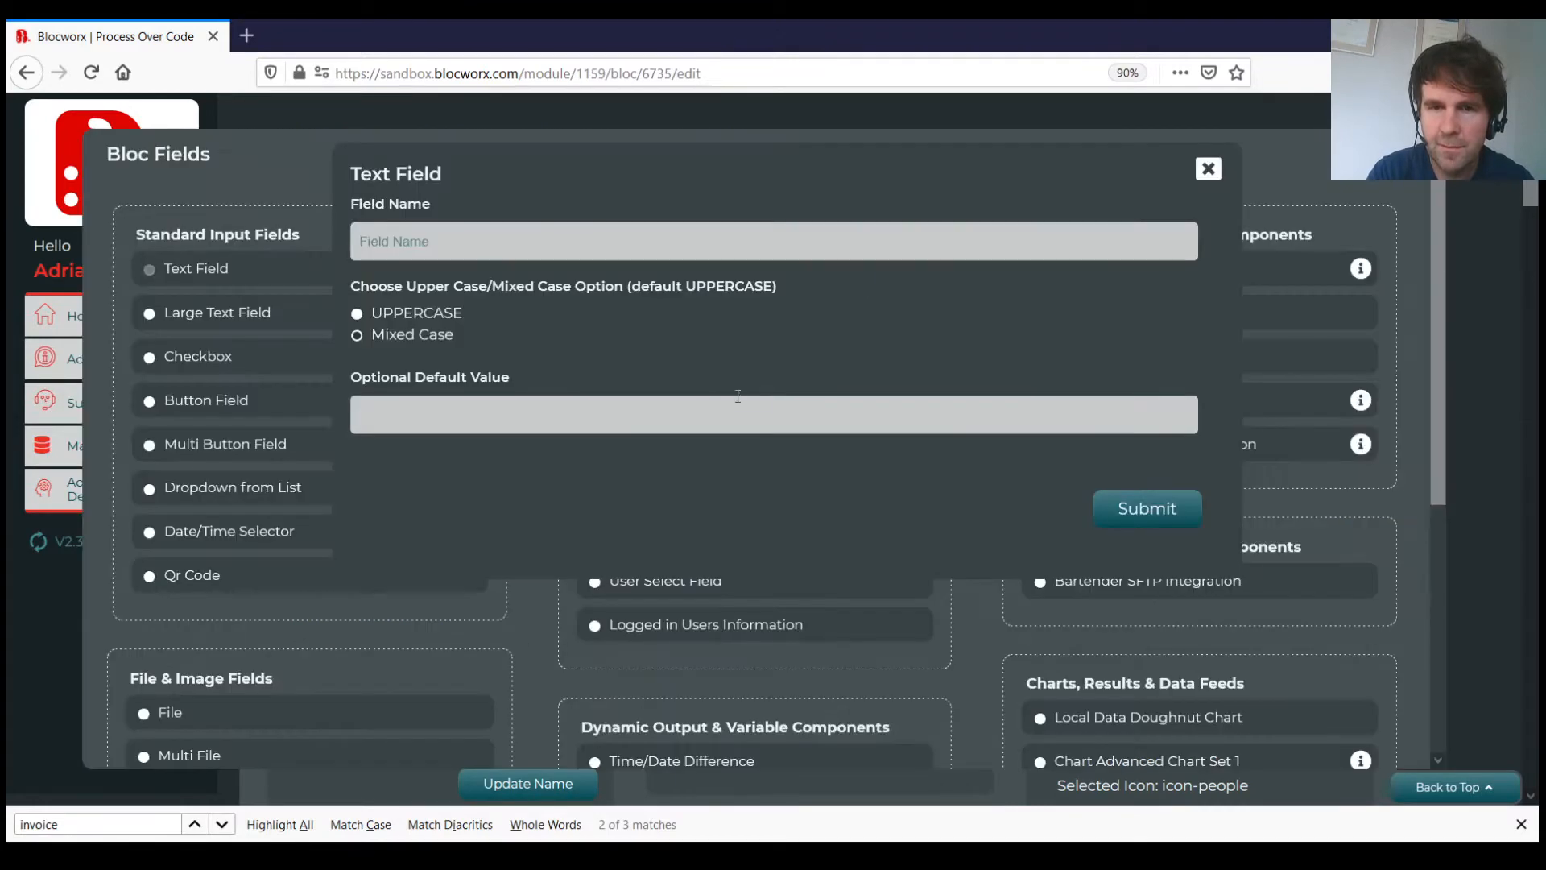
pyautogui.click(1207, 167)
pyautogui.click(1409, 155)
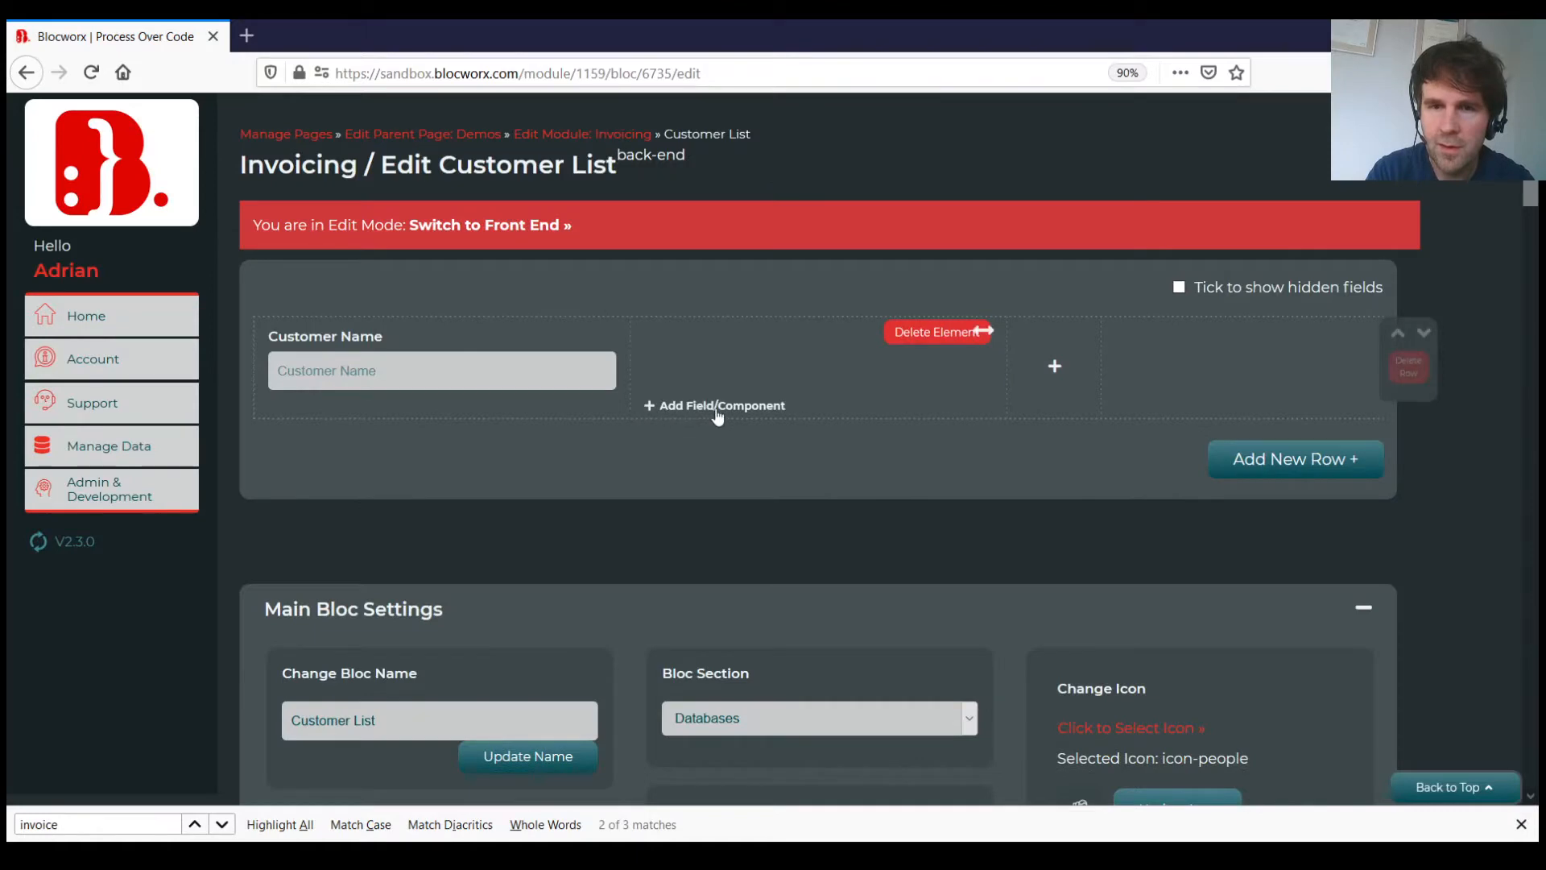
# Add a second row to the form with a third-width text field named Address Line 1.
pyautogui.click(1299, 460)
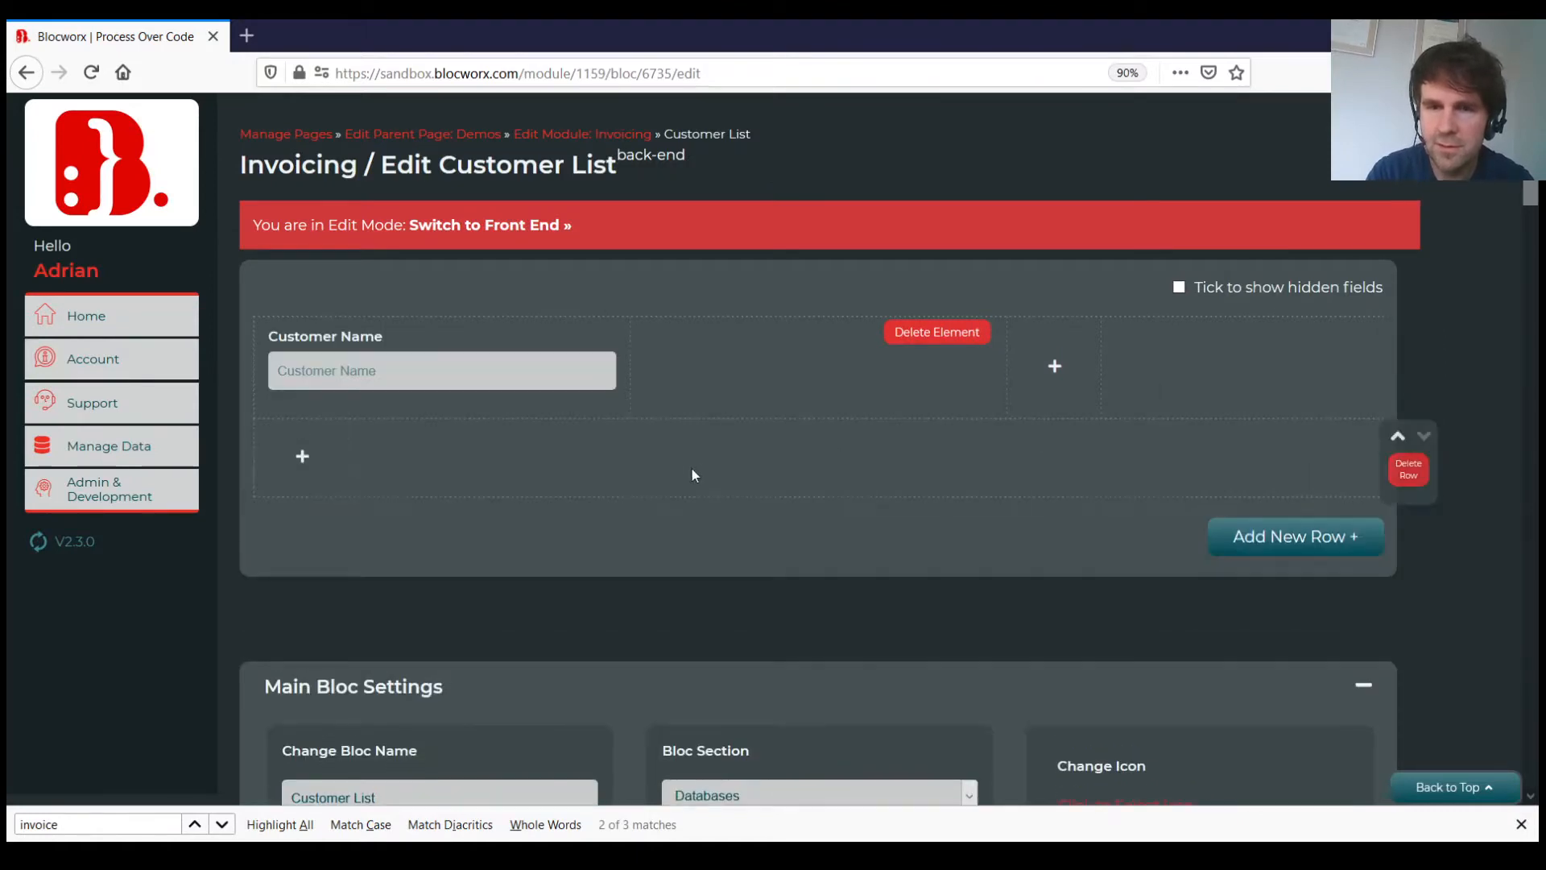
pyautogui.click(316, 457)
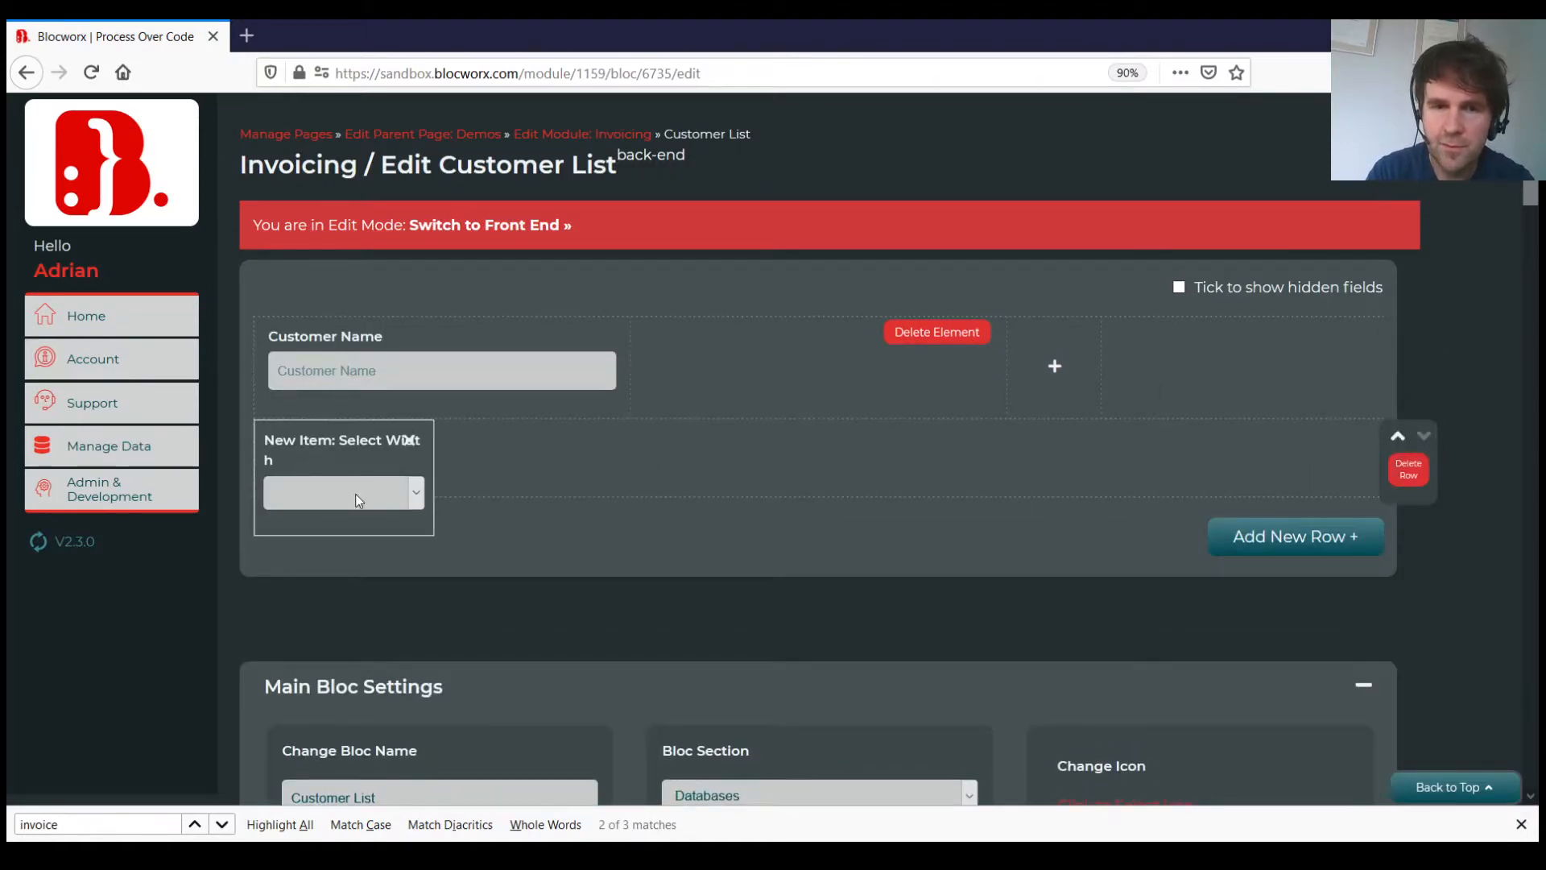
pyautogui.click(306, 277)
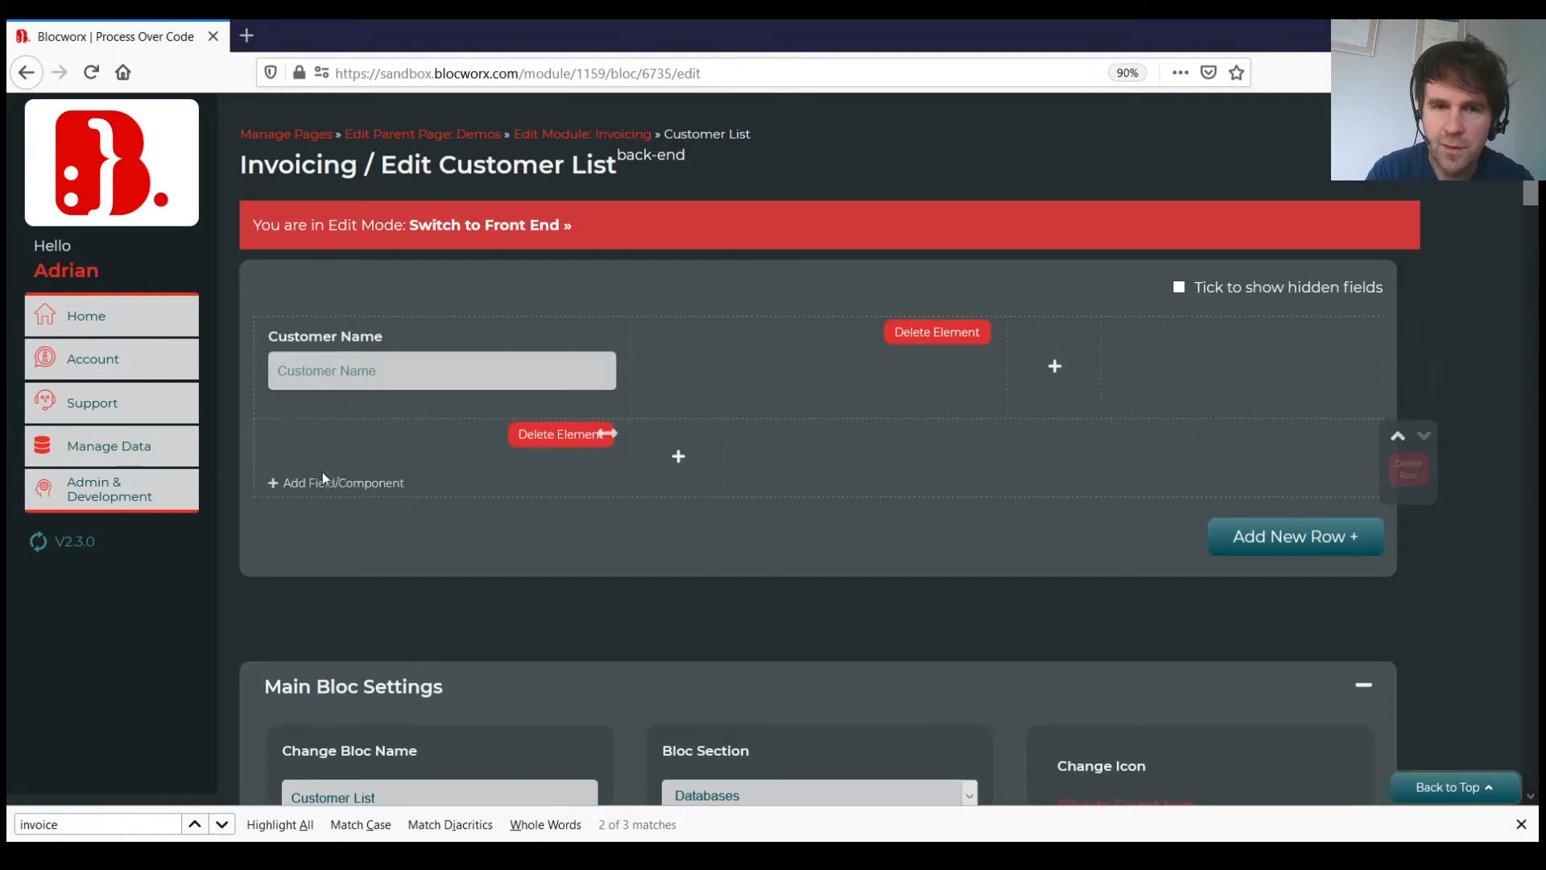
pyautogui.moveTo(283, 483); pyautogui.dragTo(356, 484)
pyautogui.click(356, 485)
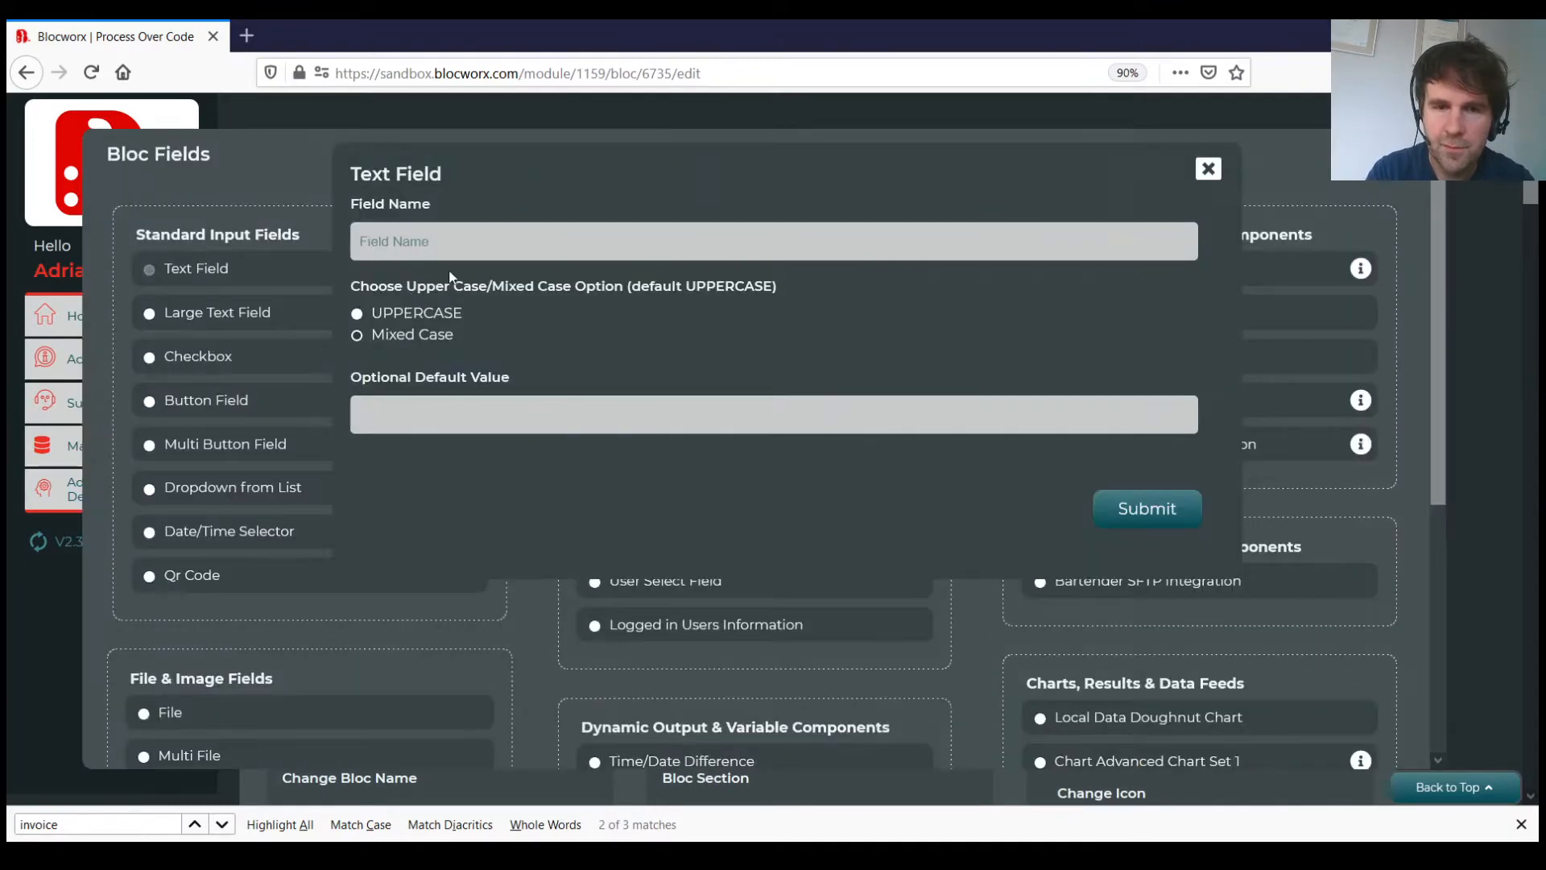
pyautogui.click(400, 234)
pyautogui.write('Address')
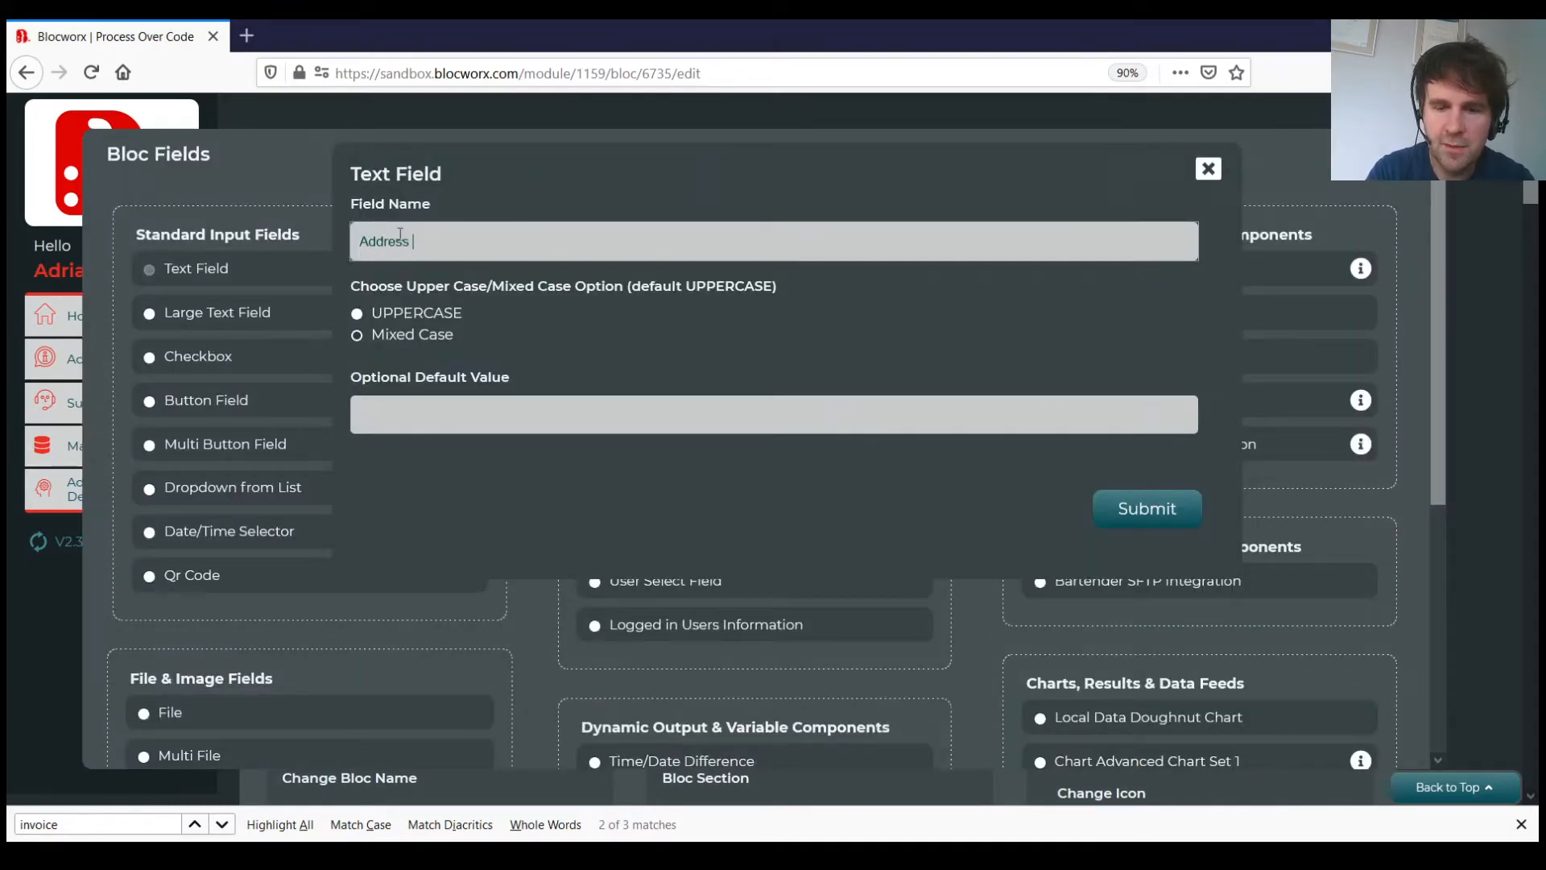
pyautogui.click(1147, 508)
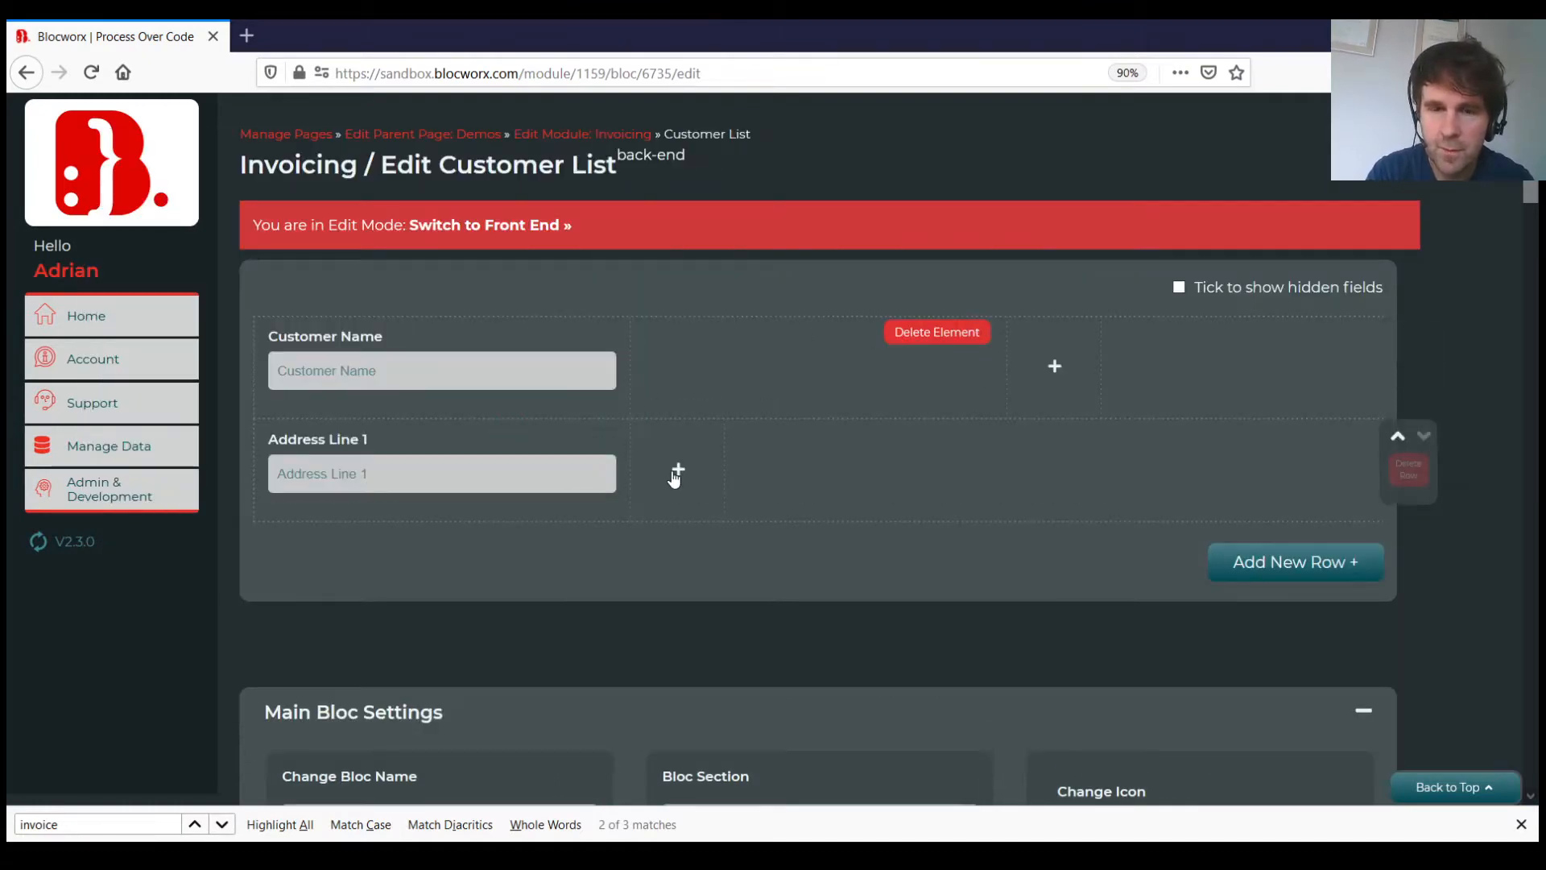
# Add a third-width element beside Address Line 1 containing a text field named Address Line 2.
pyautogui.click(678, 470)
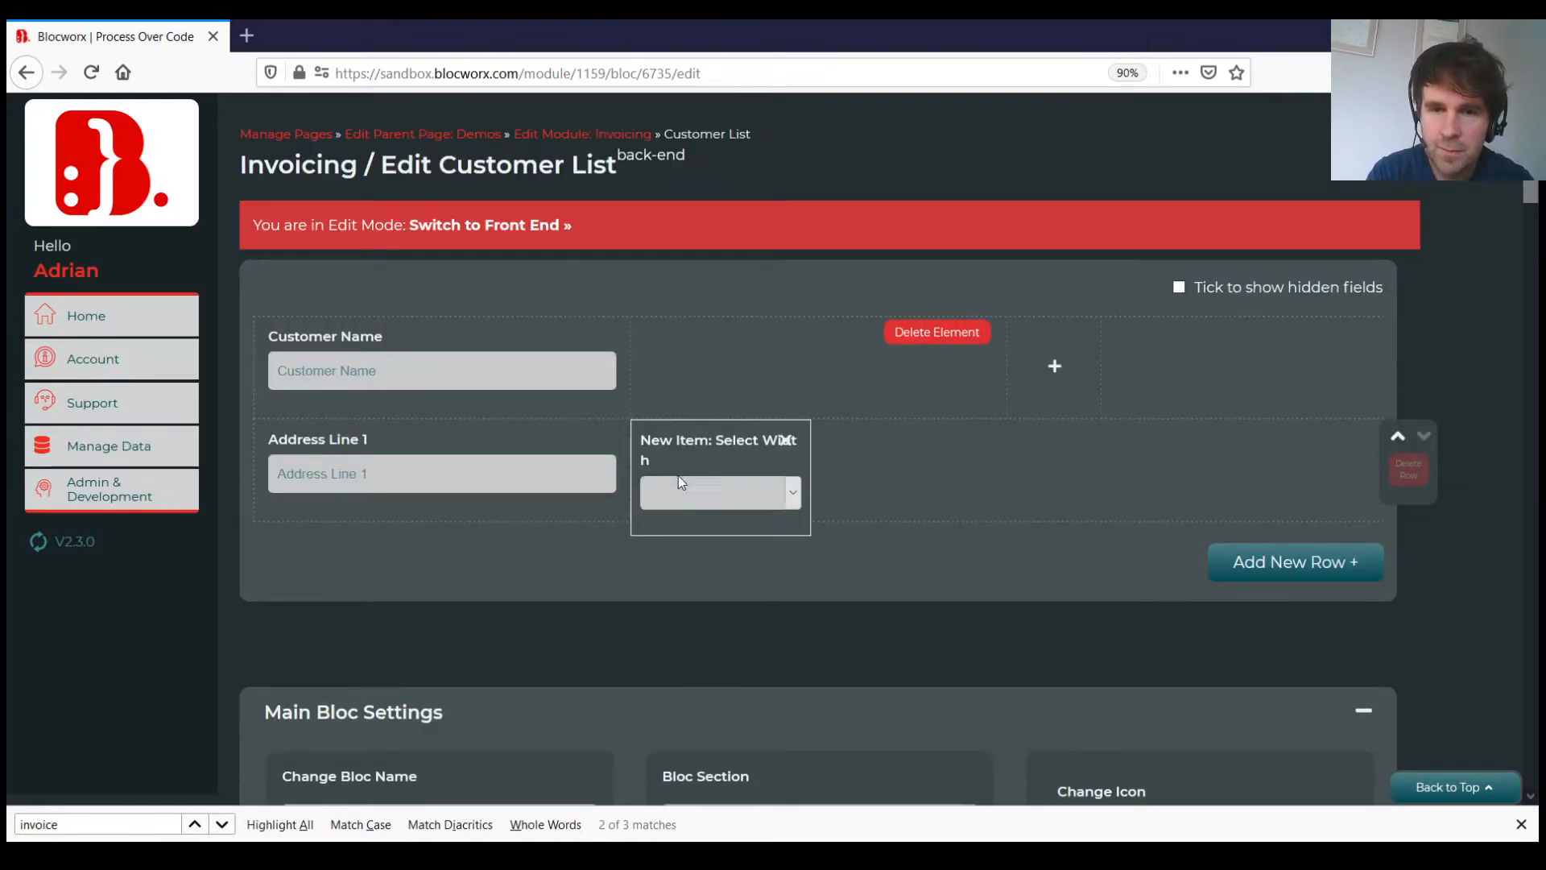
pyautogui.click(725, 615)
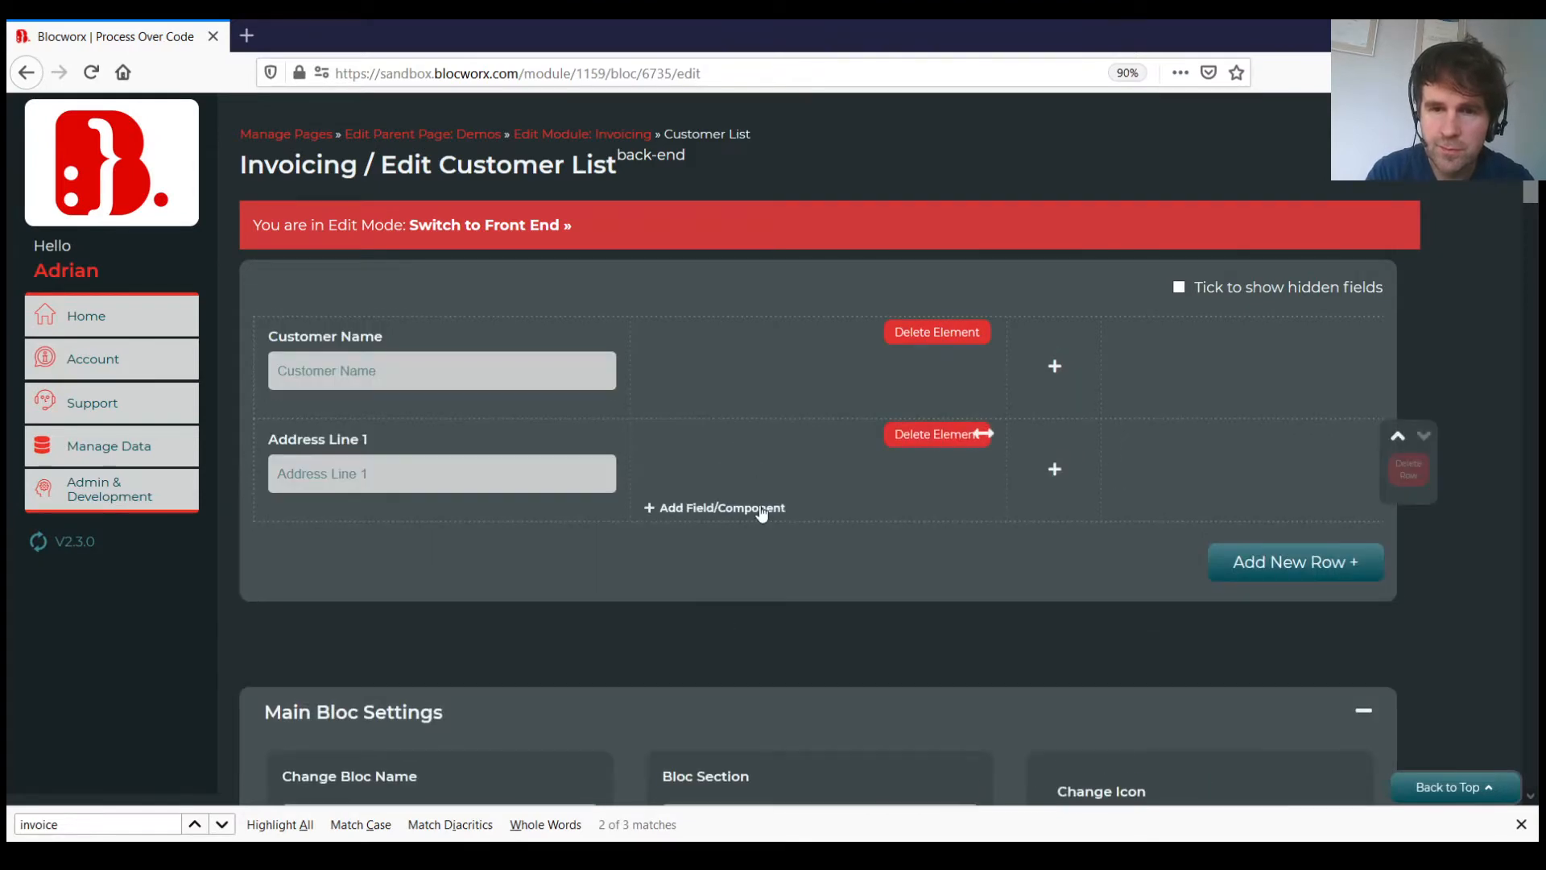
pyautogui.click(757, 507)
pyautogui.click(681, 227)
pyautogui.write('Address Line 2')
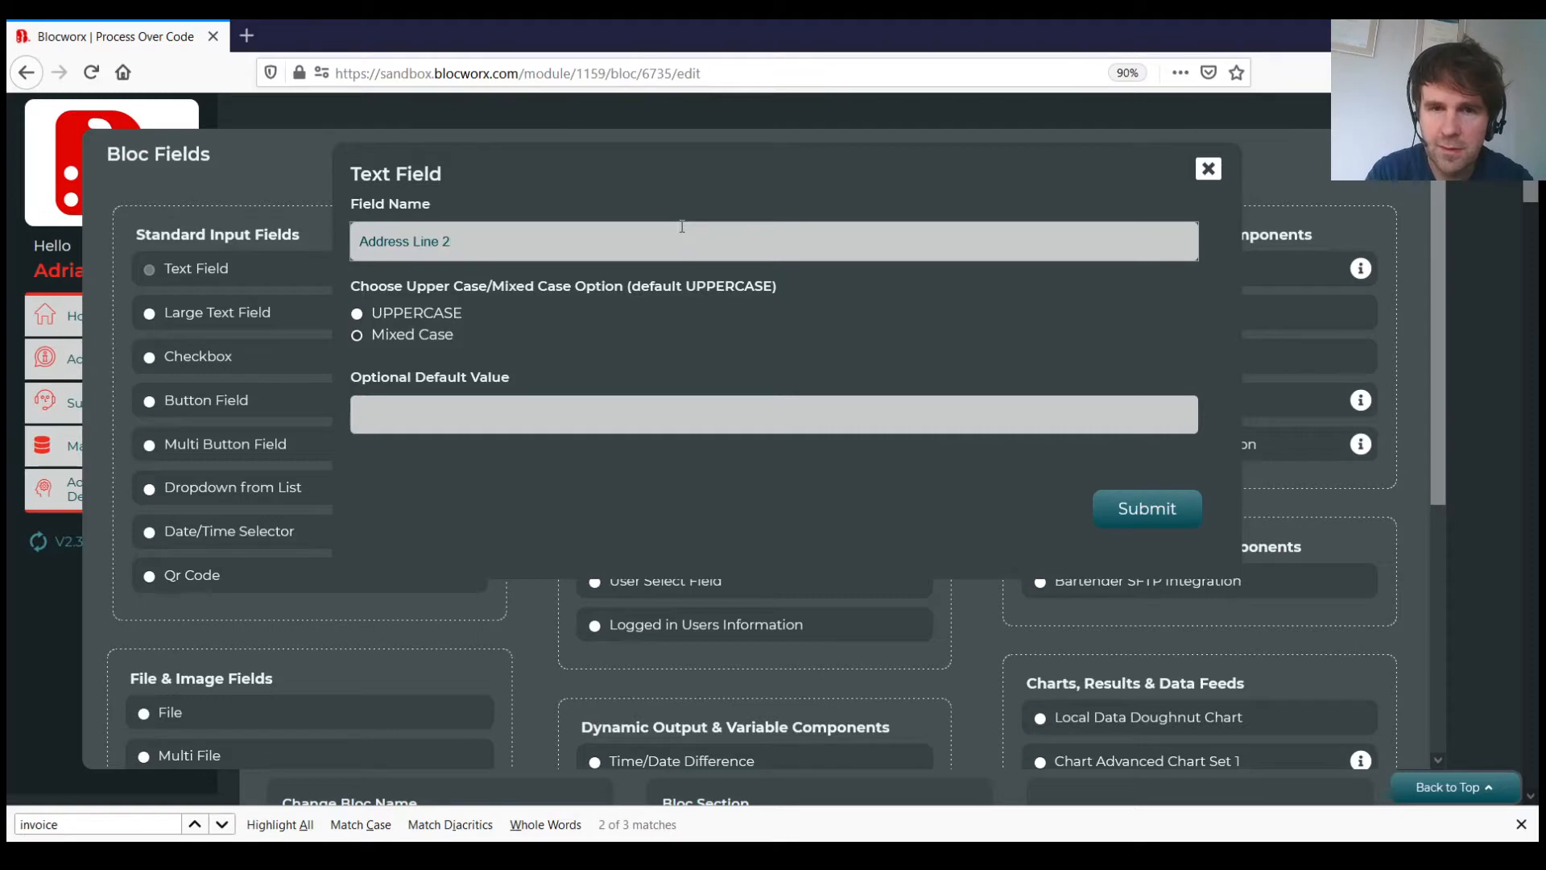
pyautogui.click(1136, 508)
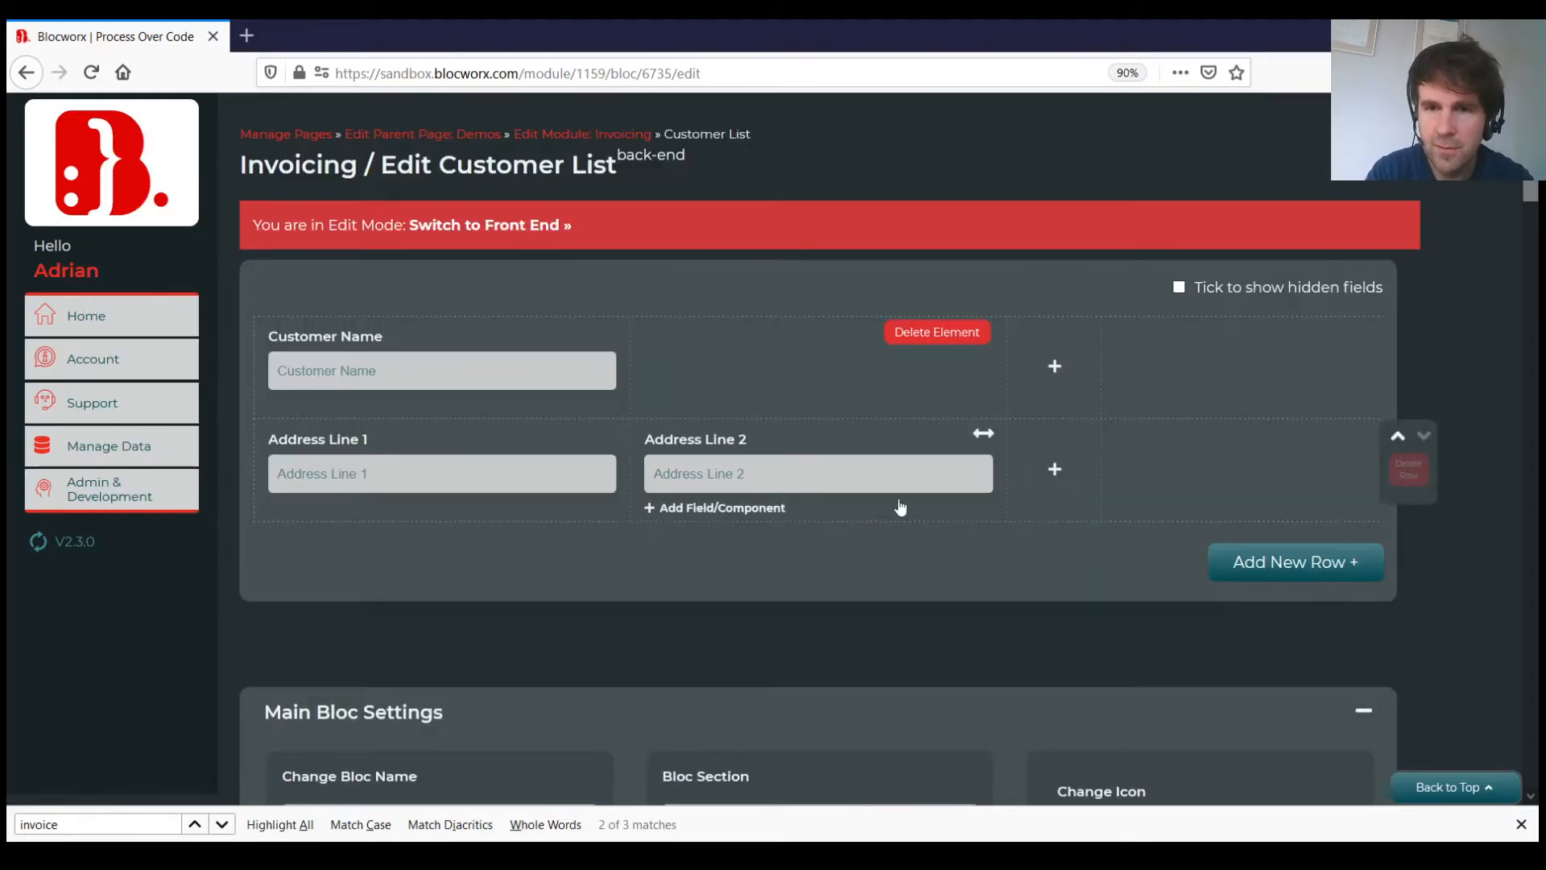
# Add a third-width element beside Address Line 2 containing a text field named County.
pyautogui.click(1053, 471)
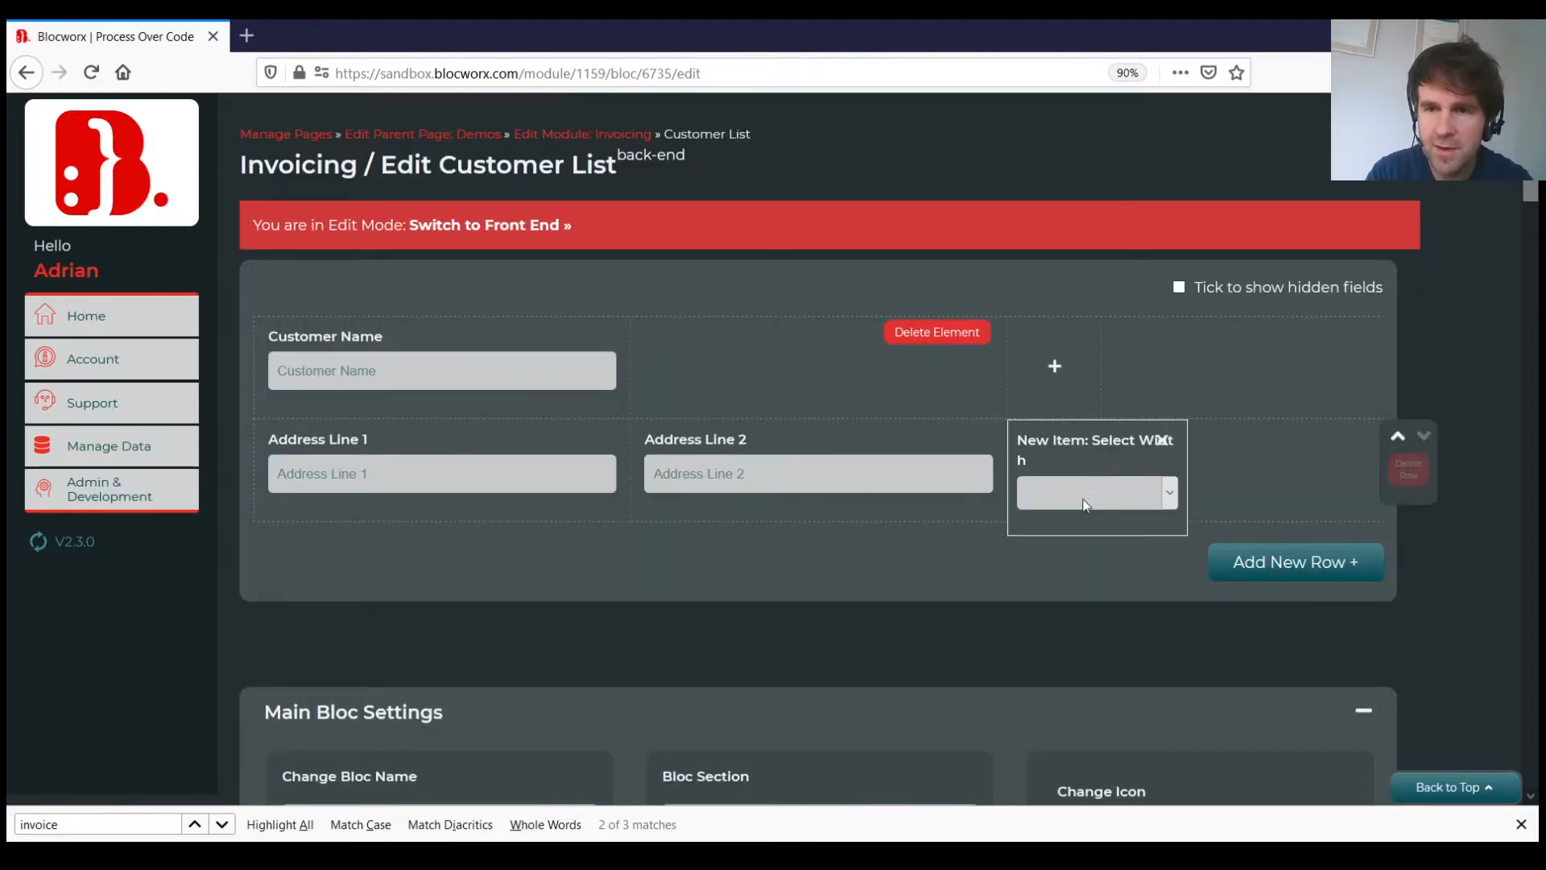
pyautogui.click(1133, 620)
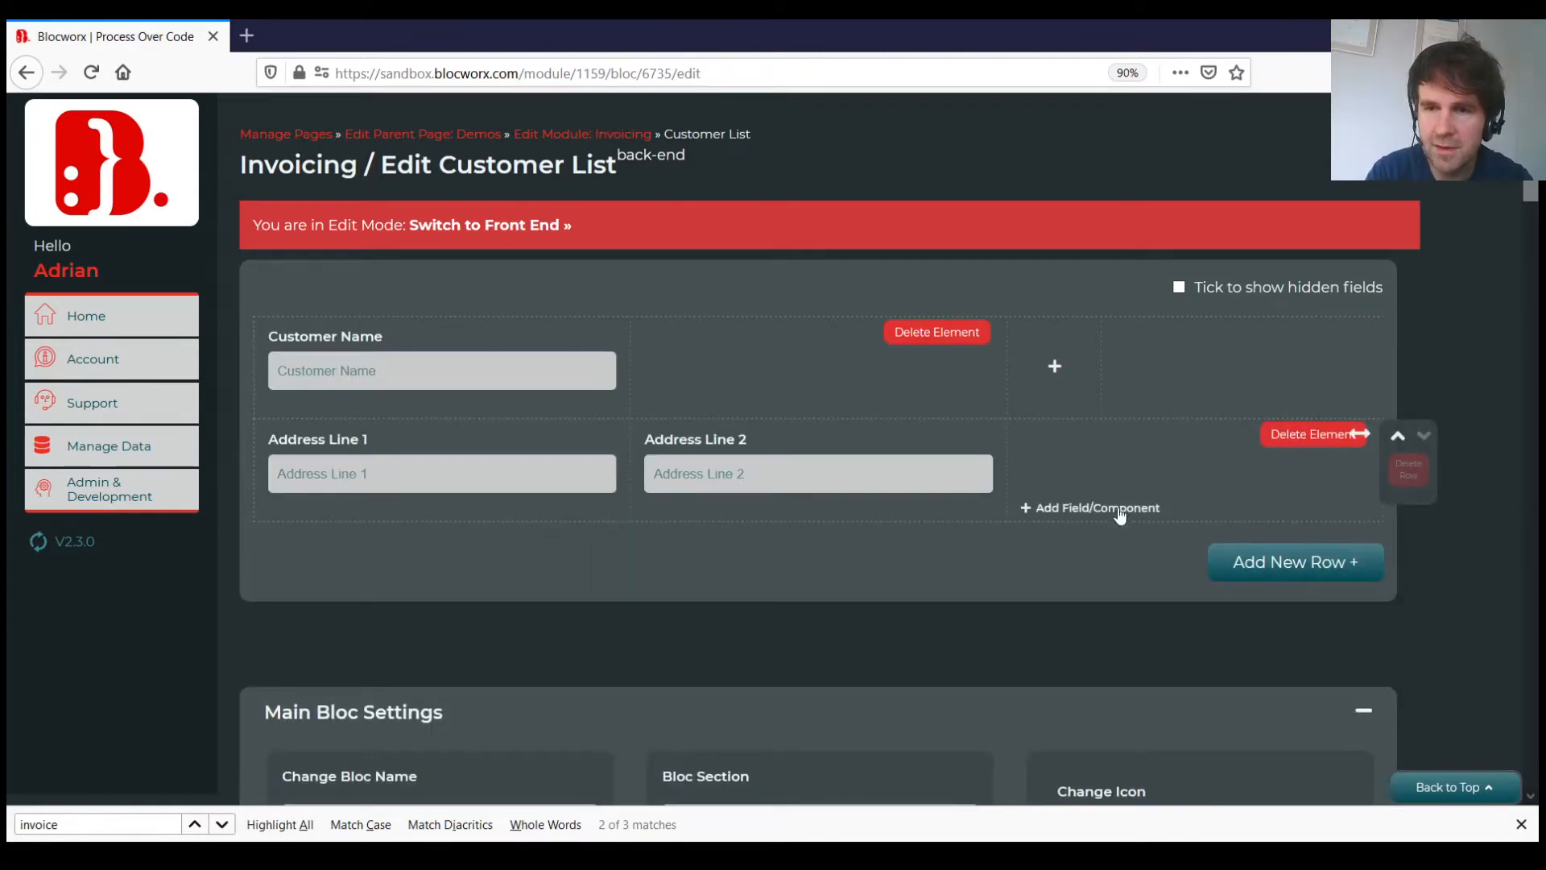
pyautogui.click(1119, 507)
pyautogui.click(796, 239)
pyautogui.write('County')
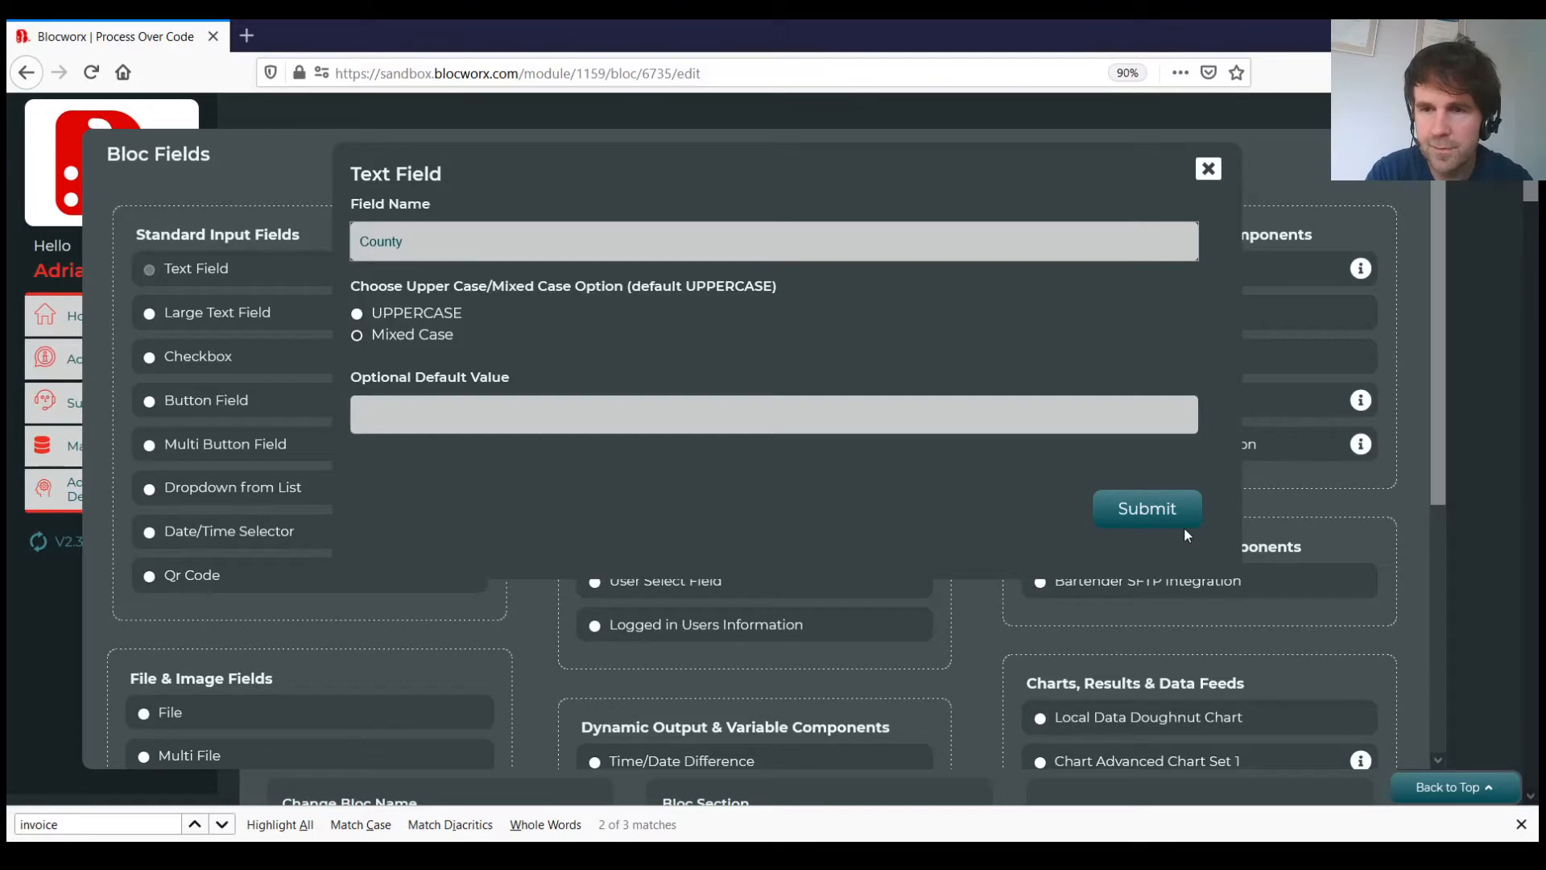
pyautogui.click(1139, 515)
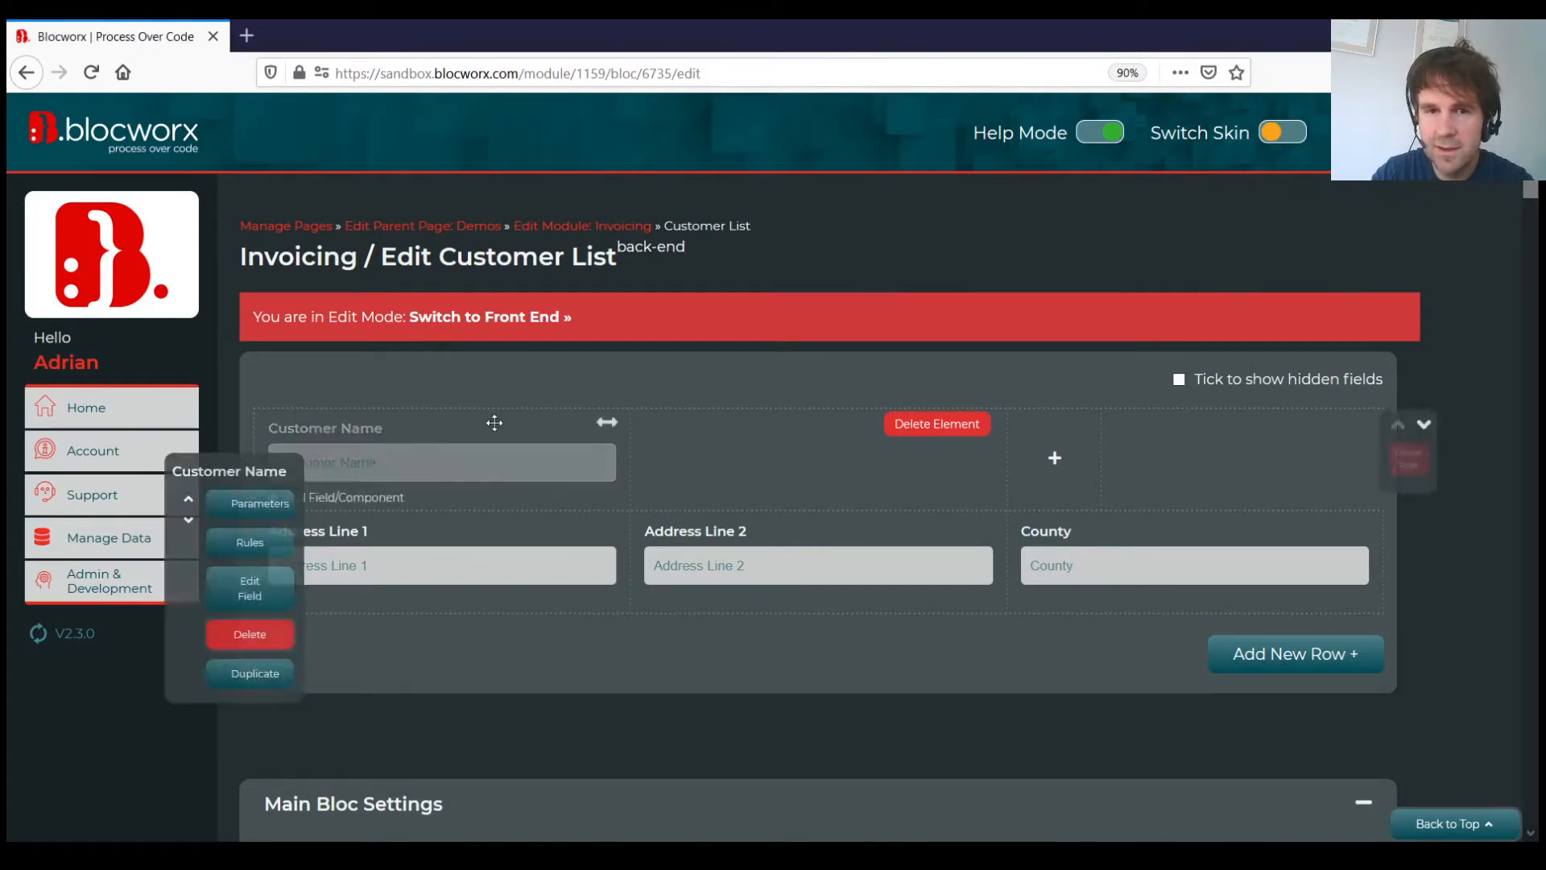
# Switch the Customer List bloc to its front end and submit customer Ronans Fruit Shop with two address lines and county Cork.
pyautogui.click(493, 321)
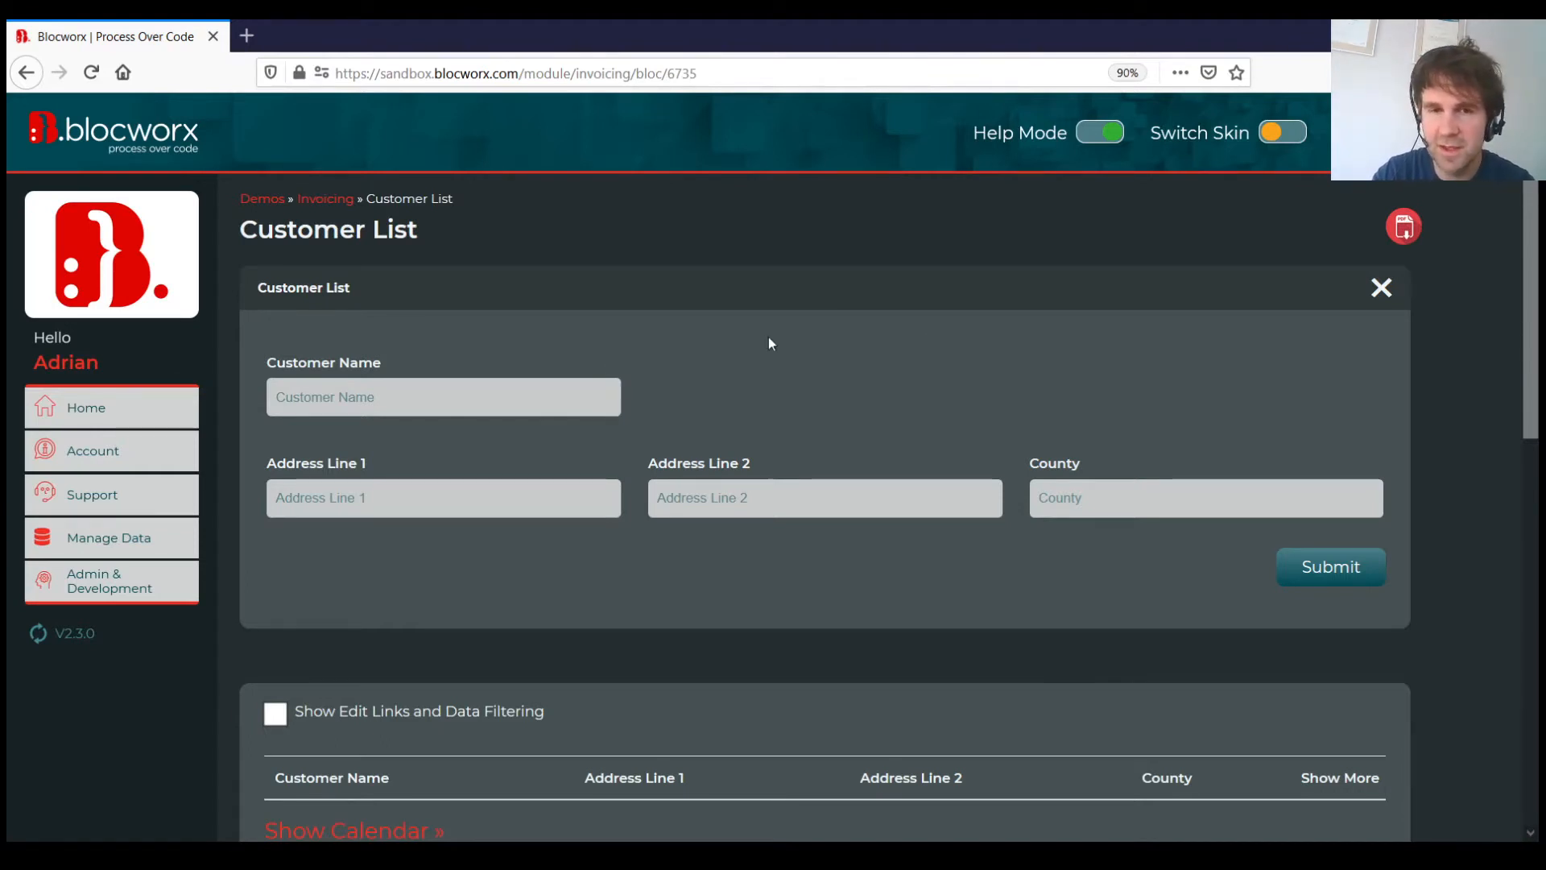
pyautogui.click(375, 405)
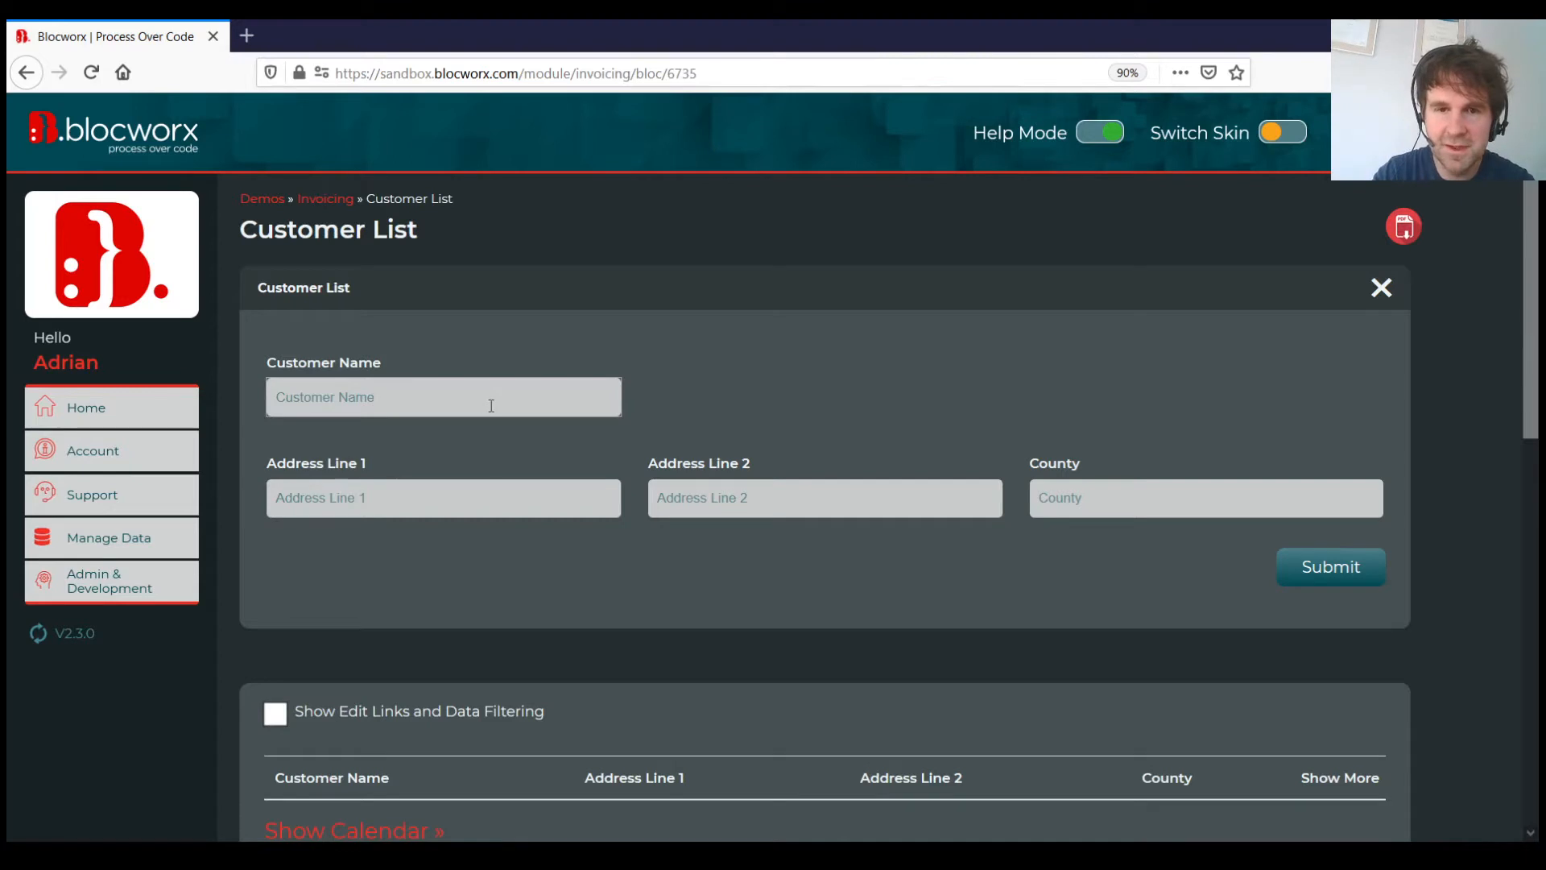
pyautogui.write('Ronans Fruit Shop')
pyautogui.press('Tab')
pyautogui.write('Lan')
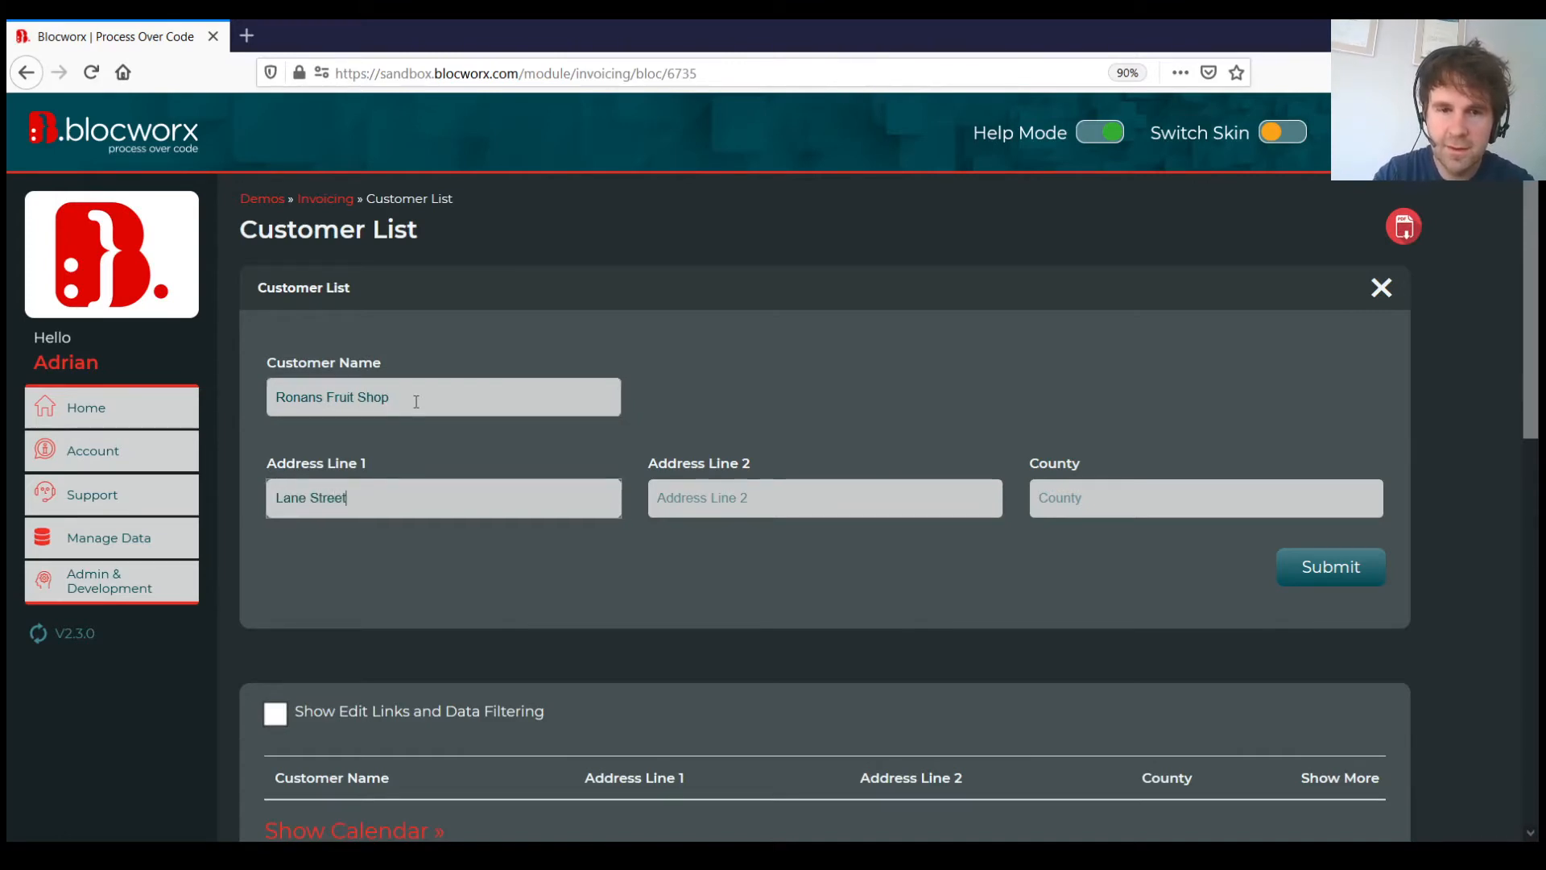
pyautogui.press('Tab')
pyautogui.write('Ad')
pyautogui.press('Tab')
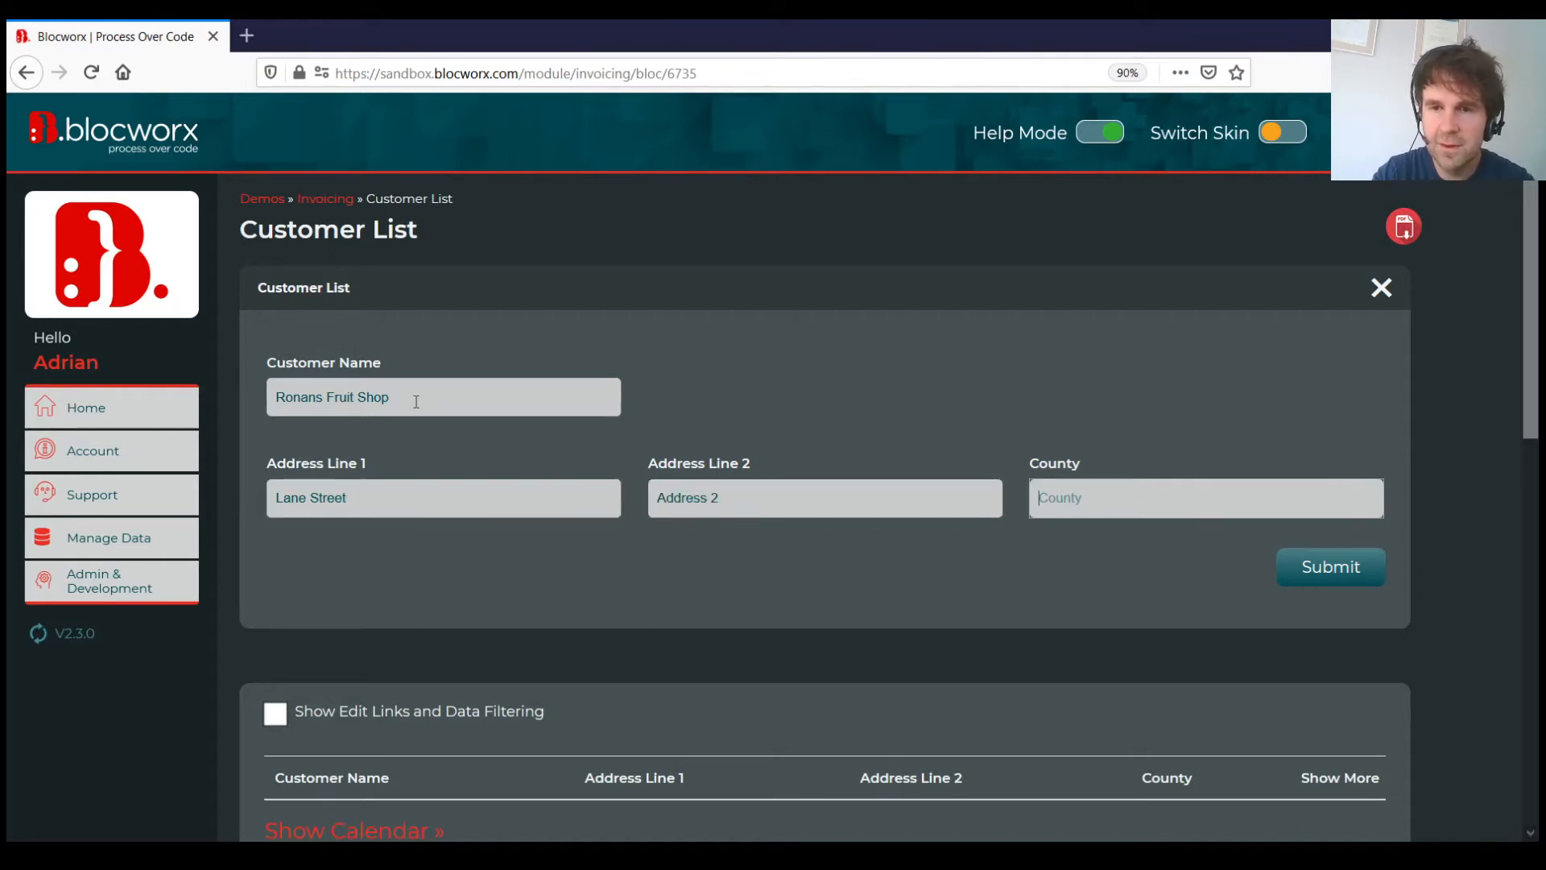
pyautogui.write('Cork')
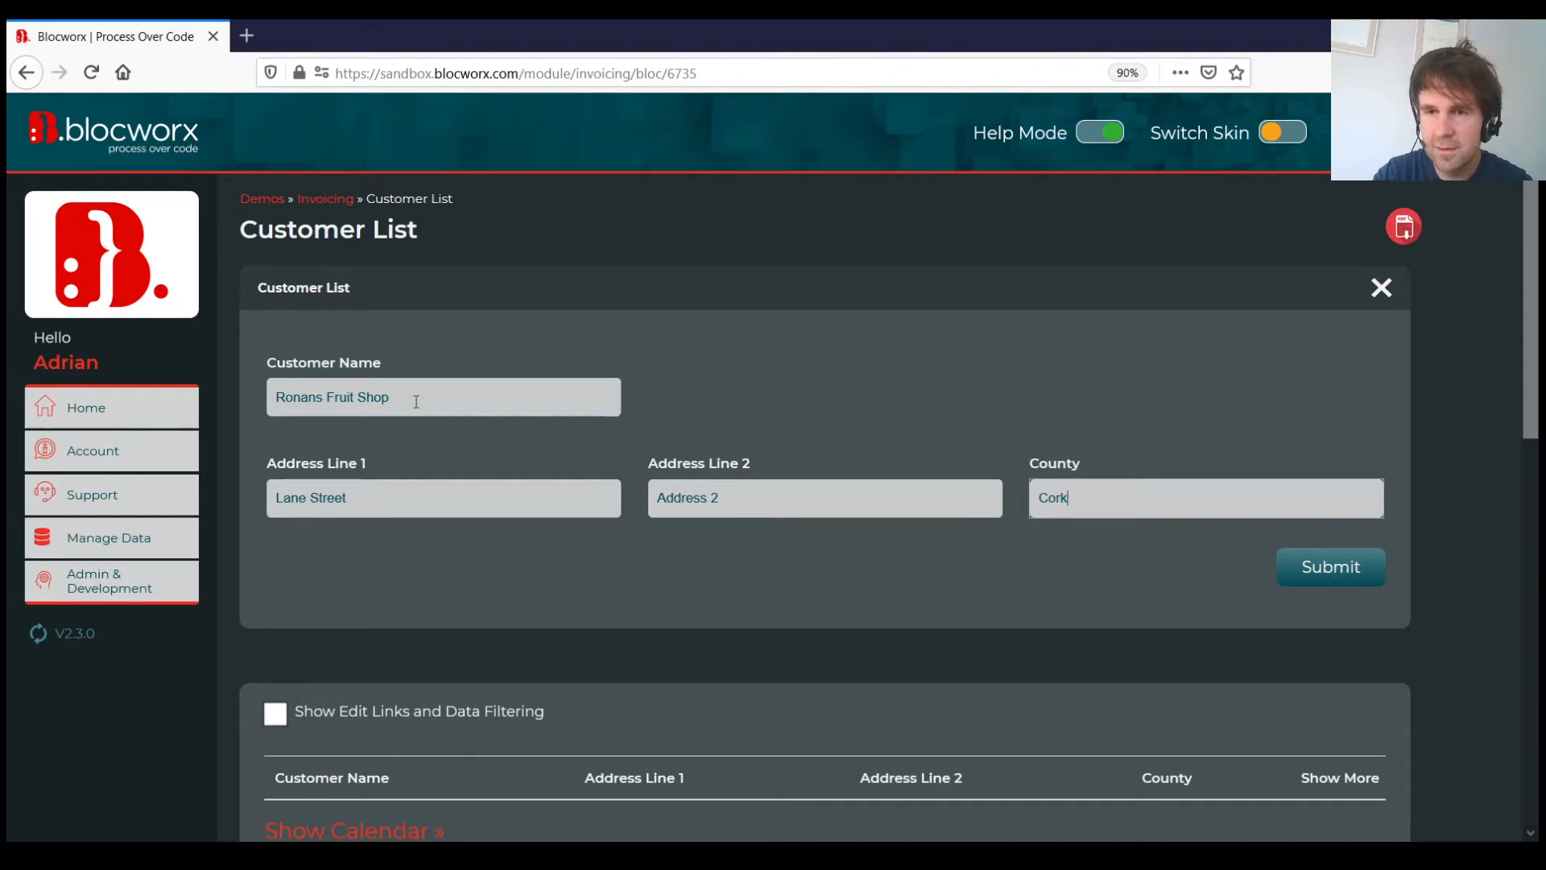
pyautogui.click(1344, 571)
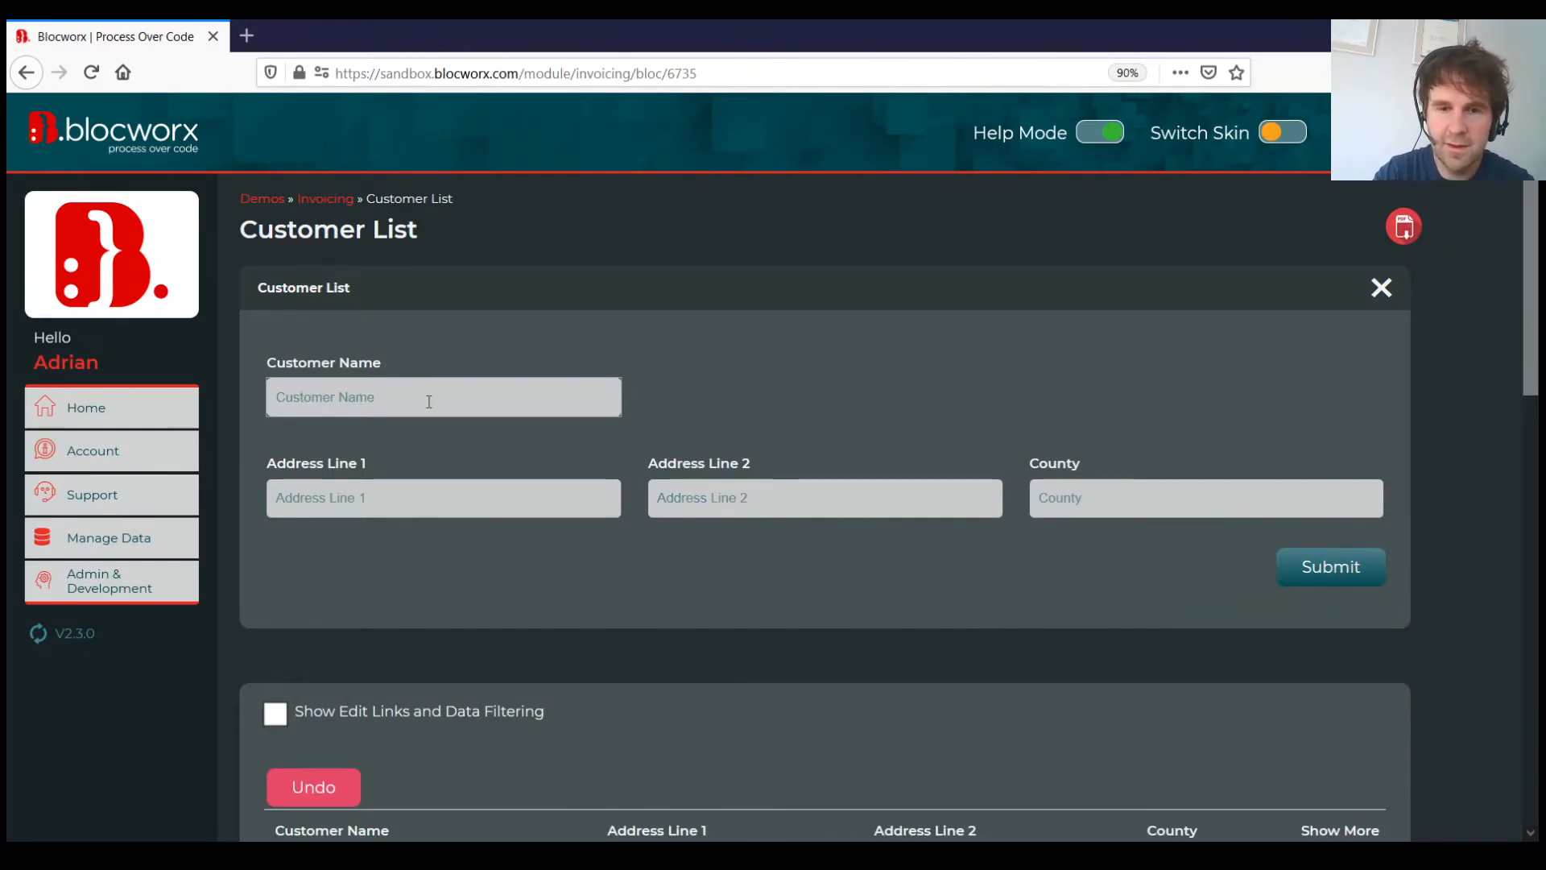
# Submit a second customer record named Vegetarians, filling in both address lines and the county Dublin.
pyautogui.scroll(-1, 505, 263)
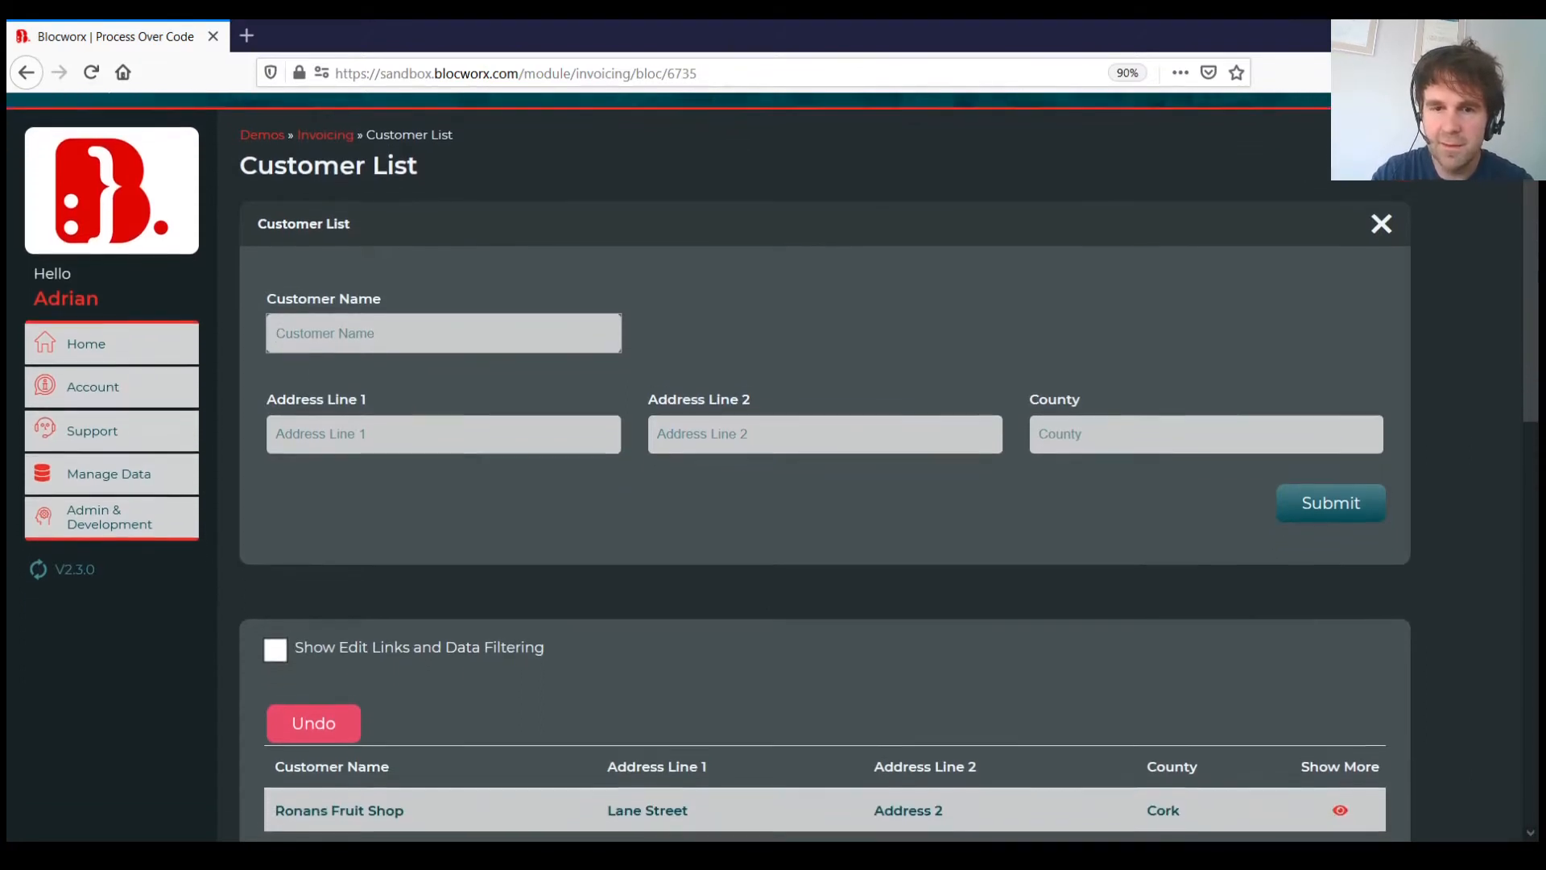
pyautogui.write('VE')
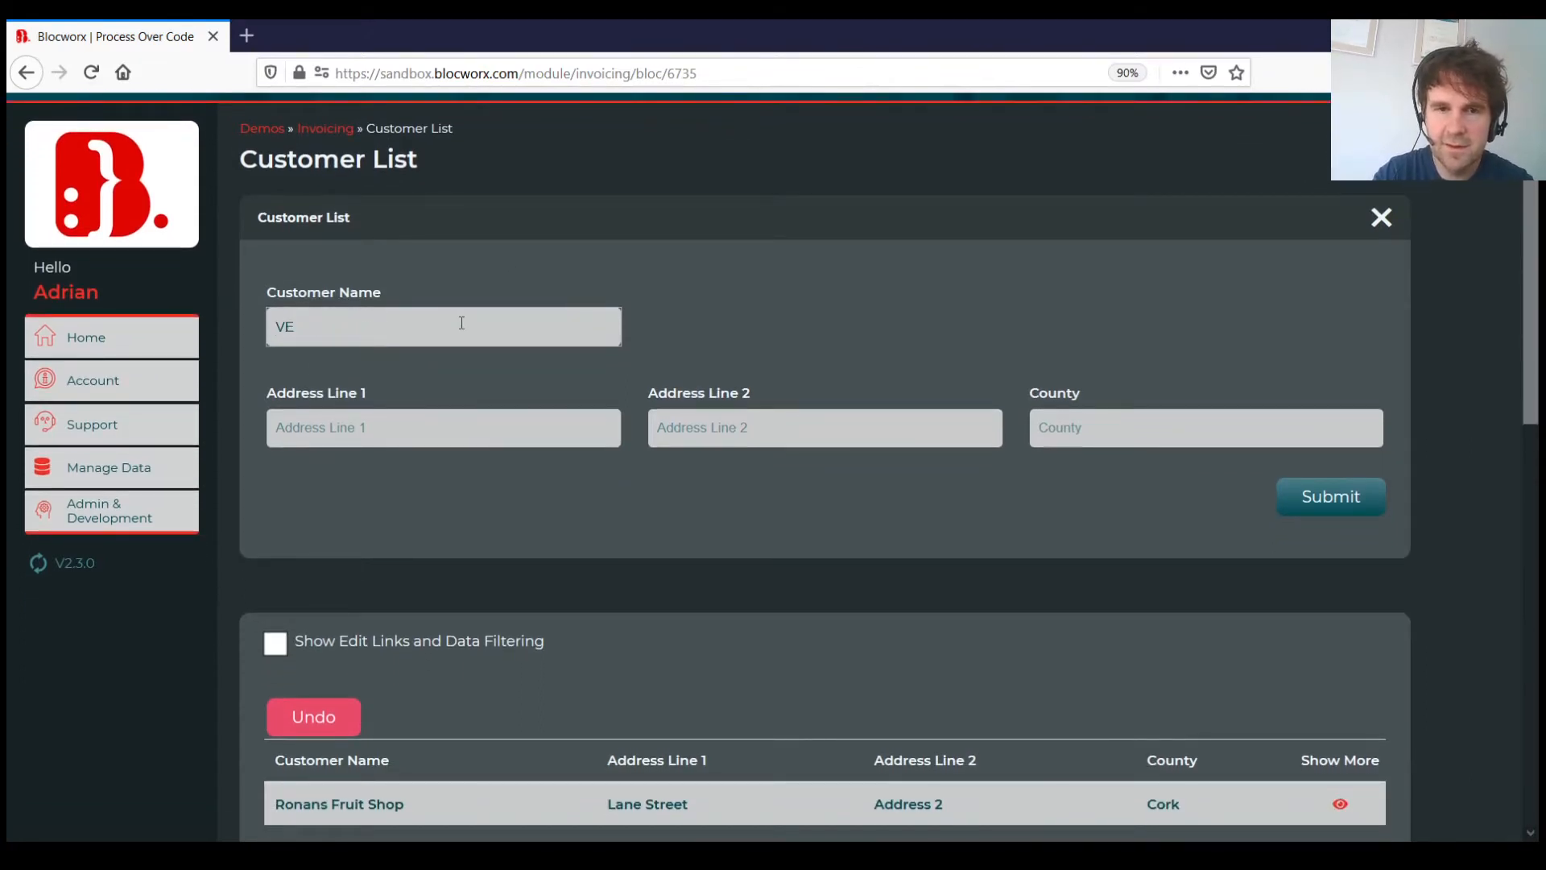
pyautogui.write('getarians')
pyautogui.press('Tab')
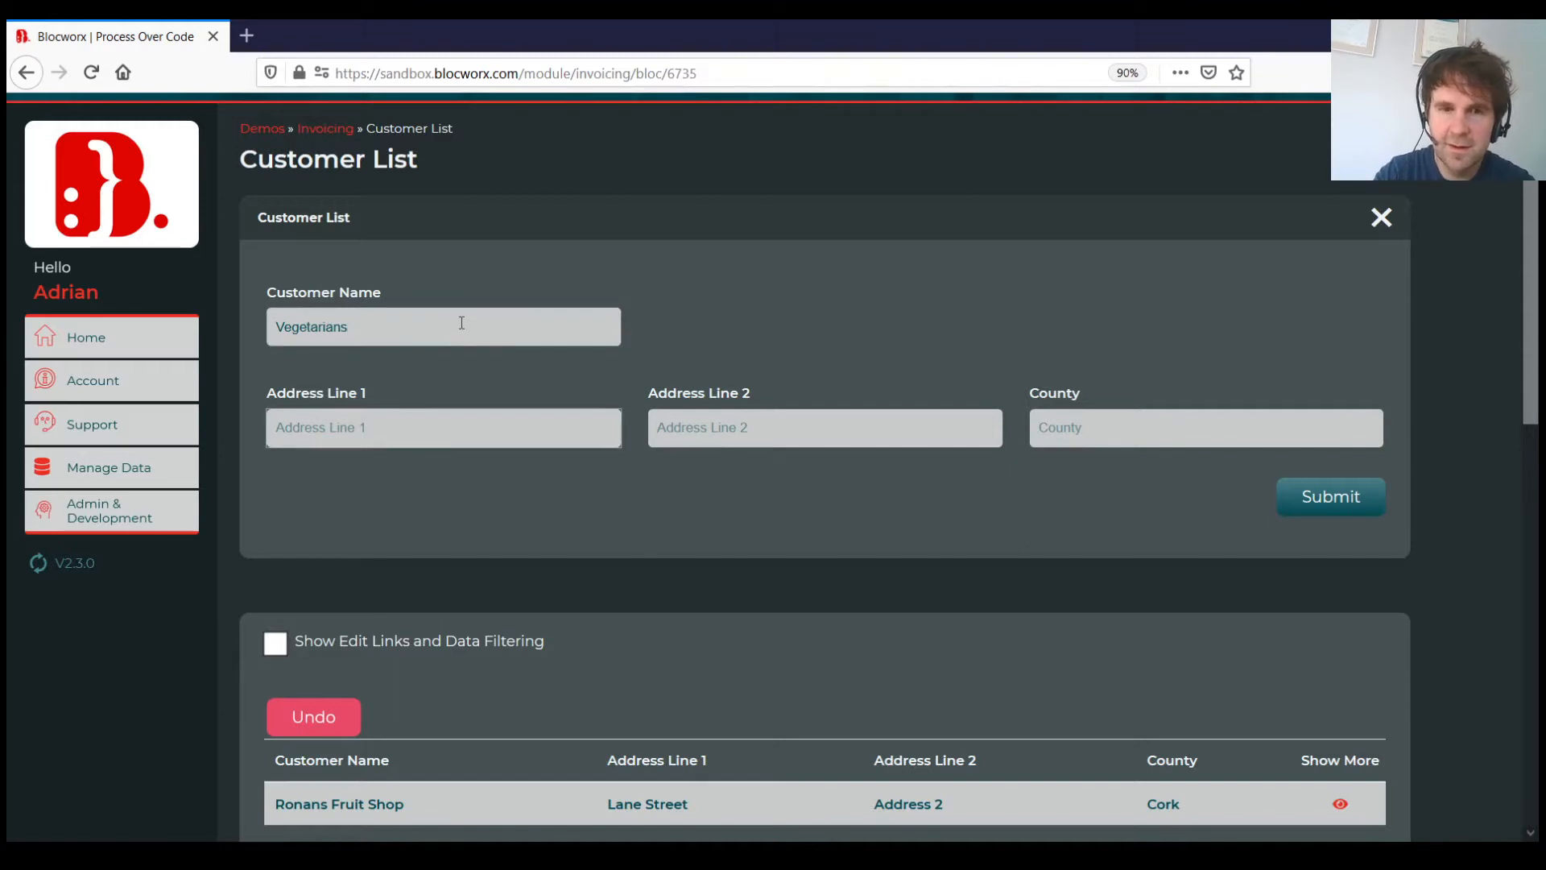
pyautogui.write('12')
pyautogui.press('Tab')
pyautogui.write("O'Conn")
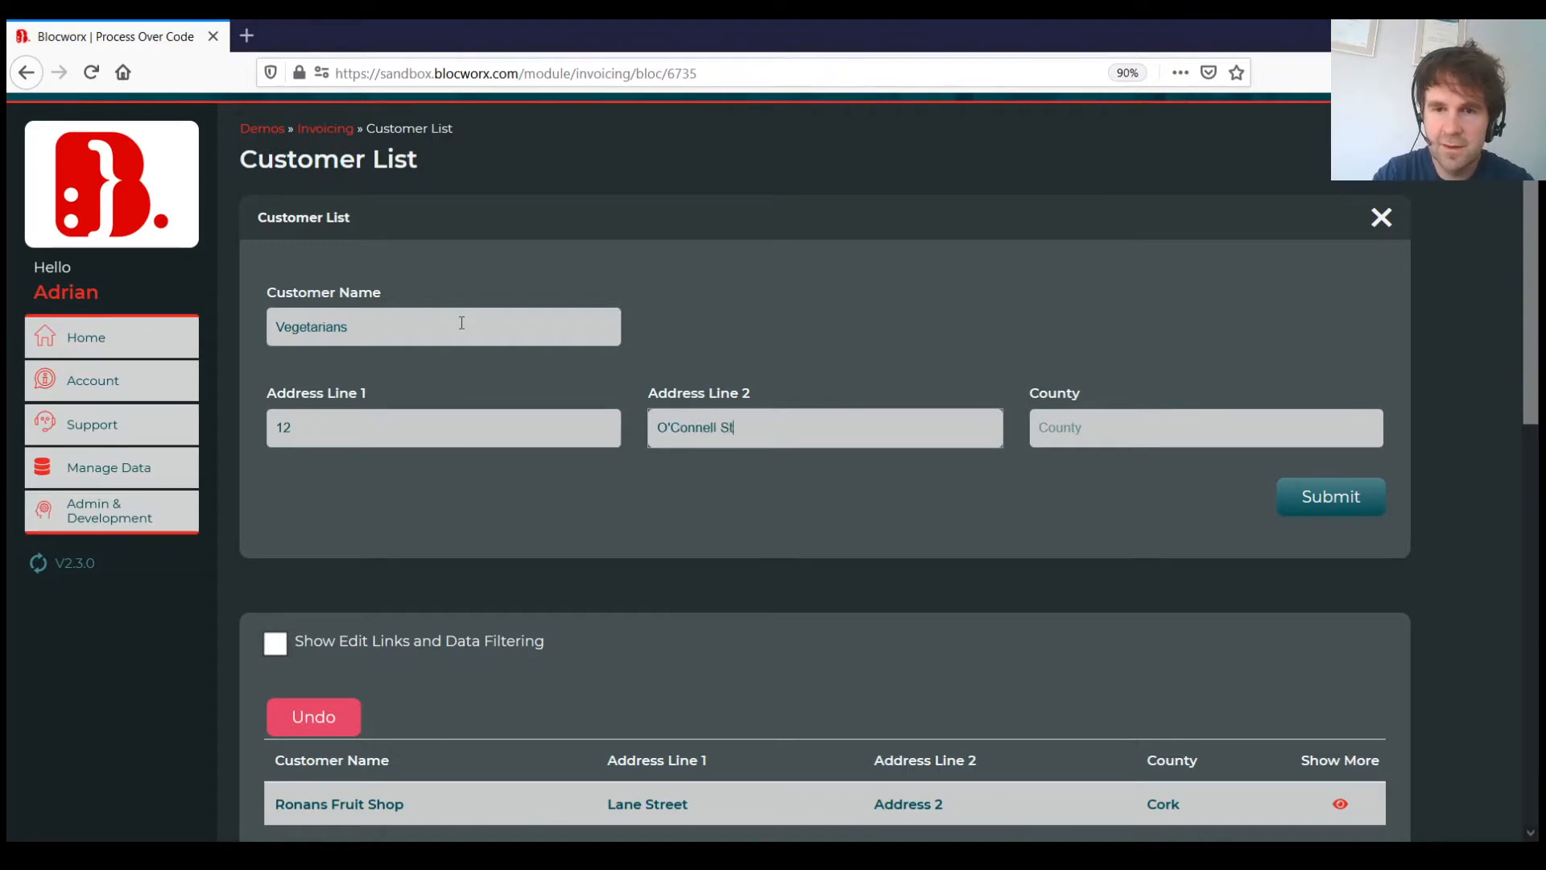
pyautogui.press('Tab')
pyautogui.write('Dub')
pyautogui.click(1311, 503)
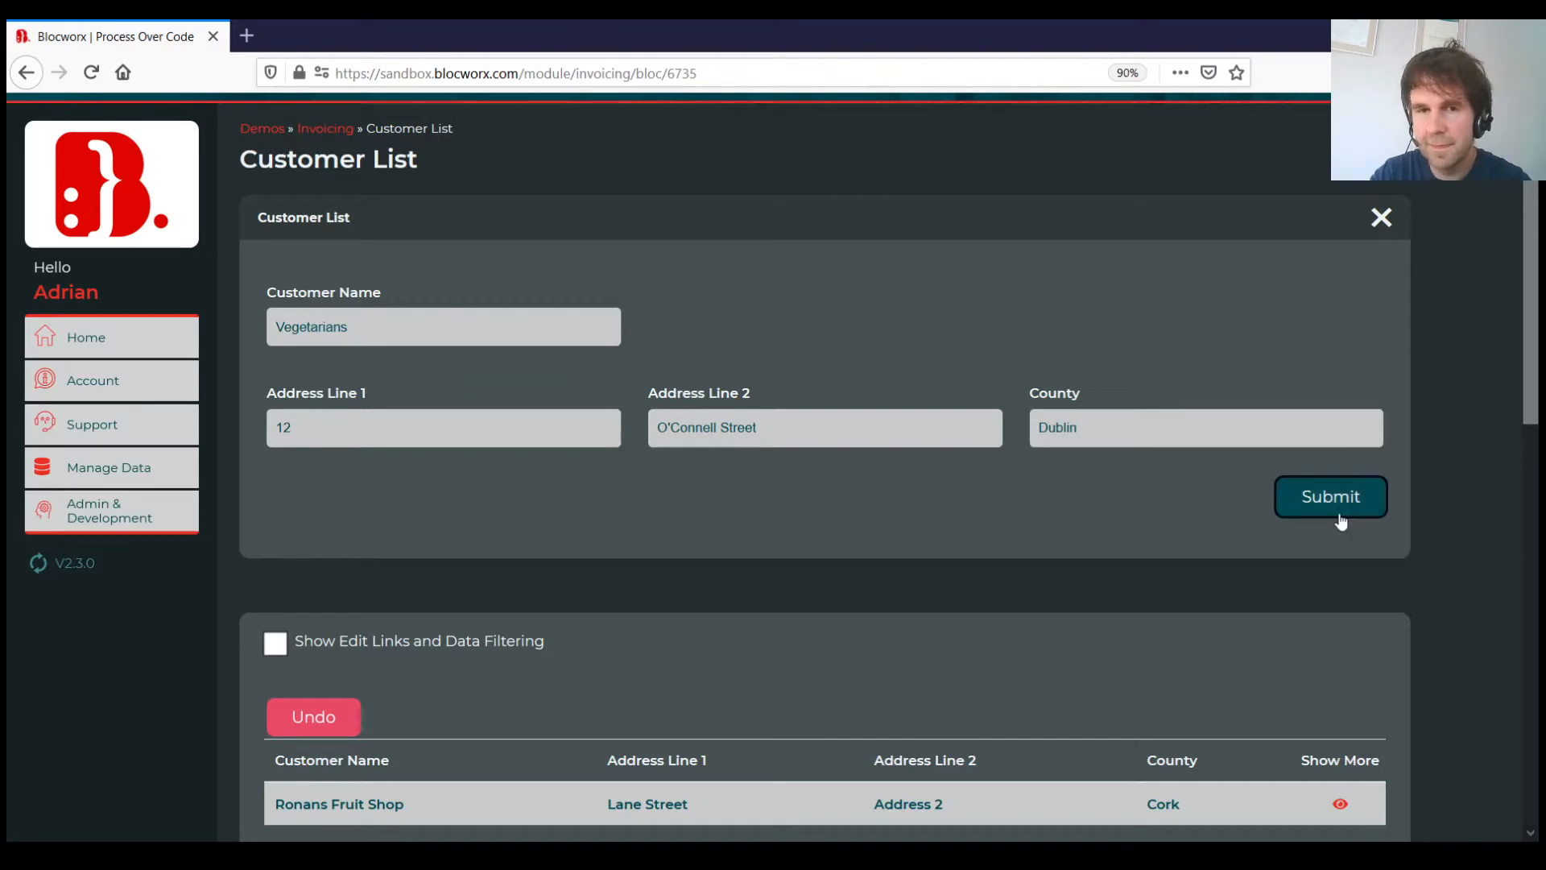
# Submit a third customer record named Jenny's Fruit & Veg, splitting its street address over both address lines, with county Limerick.
pyautogui.click(311, 326)
pyautogui.write("Jenny's Fruit & Veg")
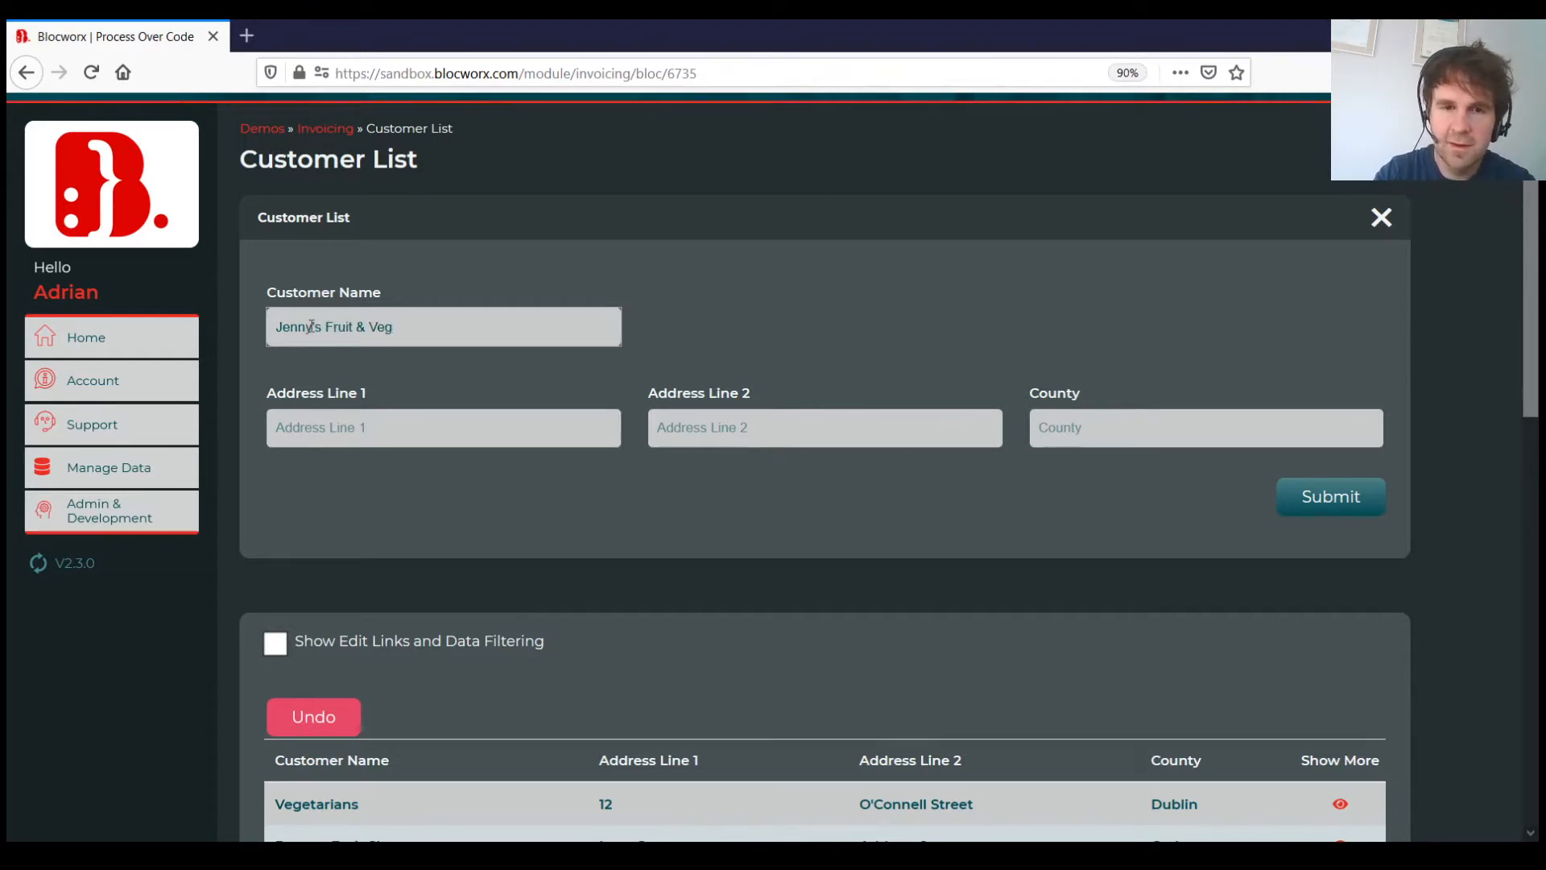
pyautogui.press('Tab')
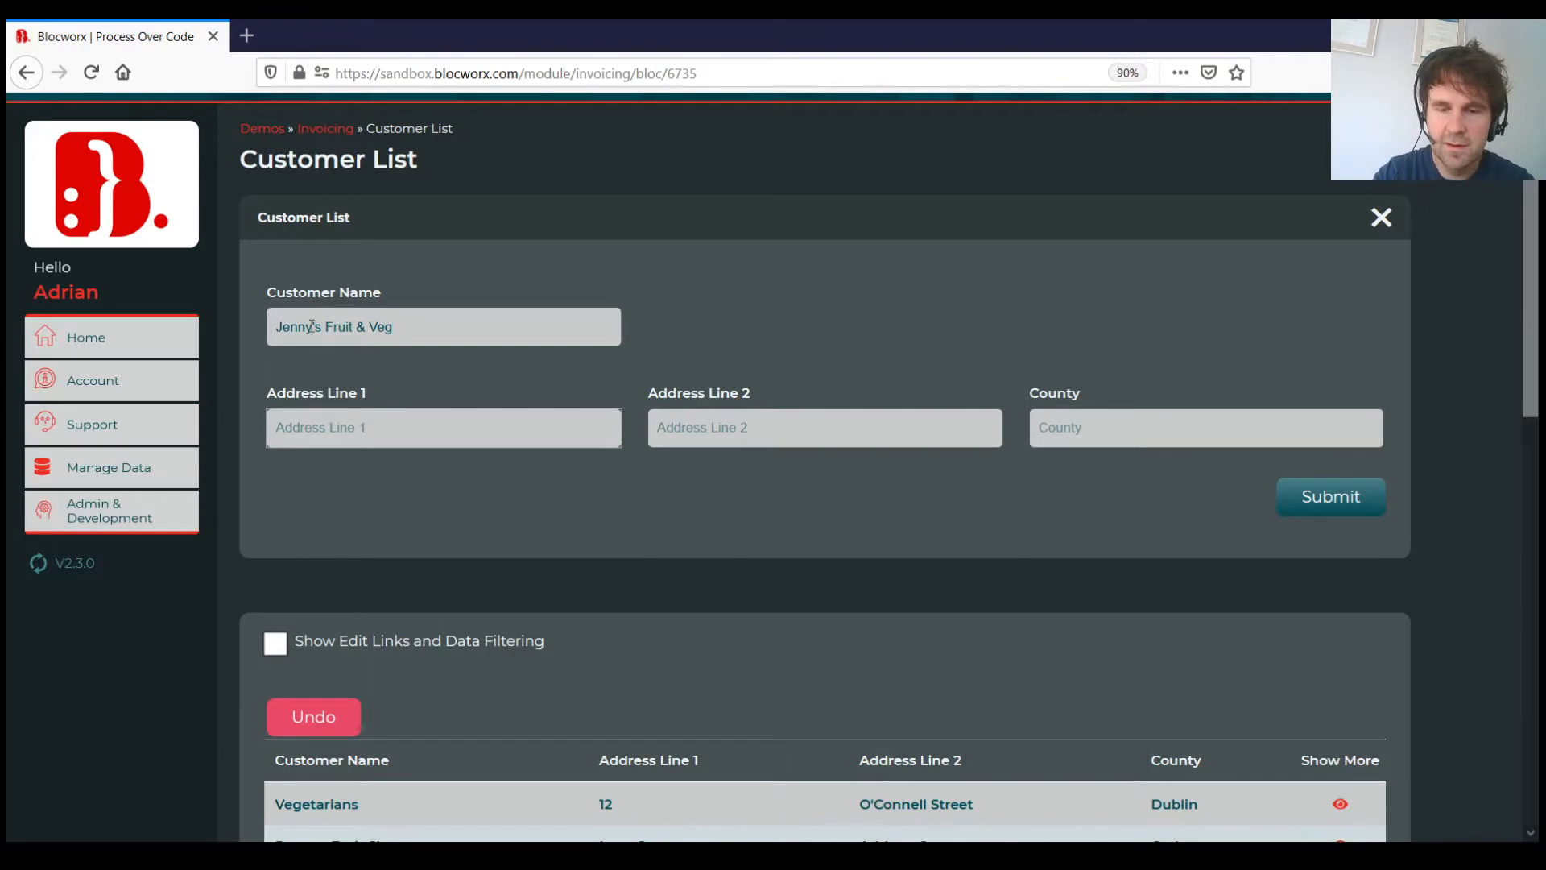
pyautogui.write('Patrick Street')
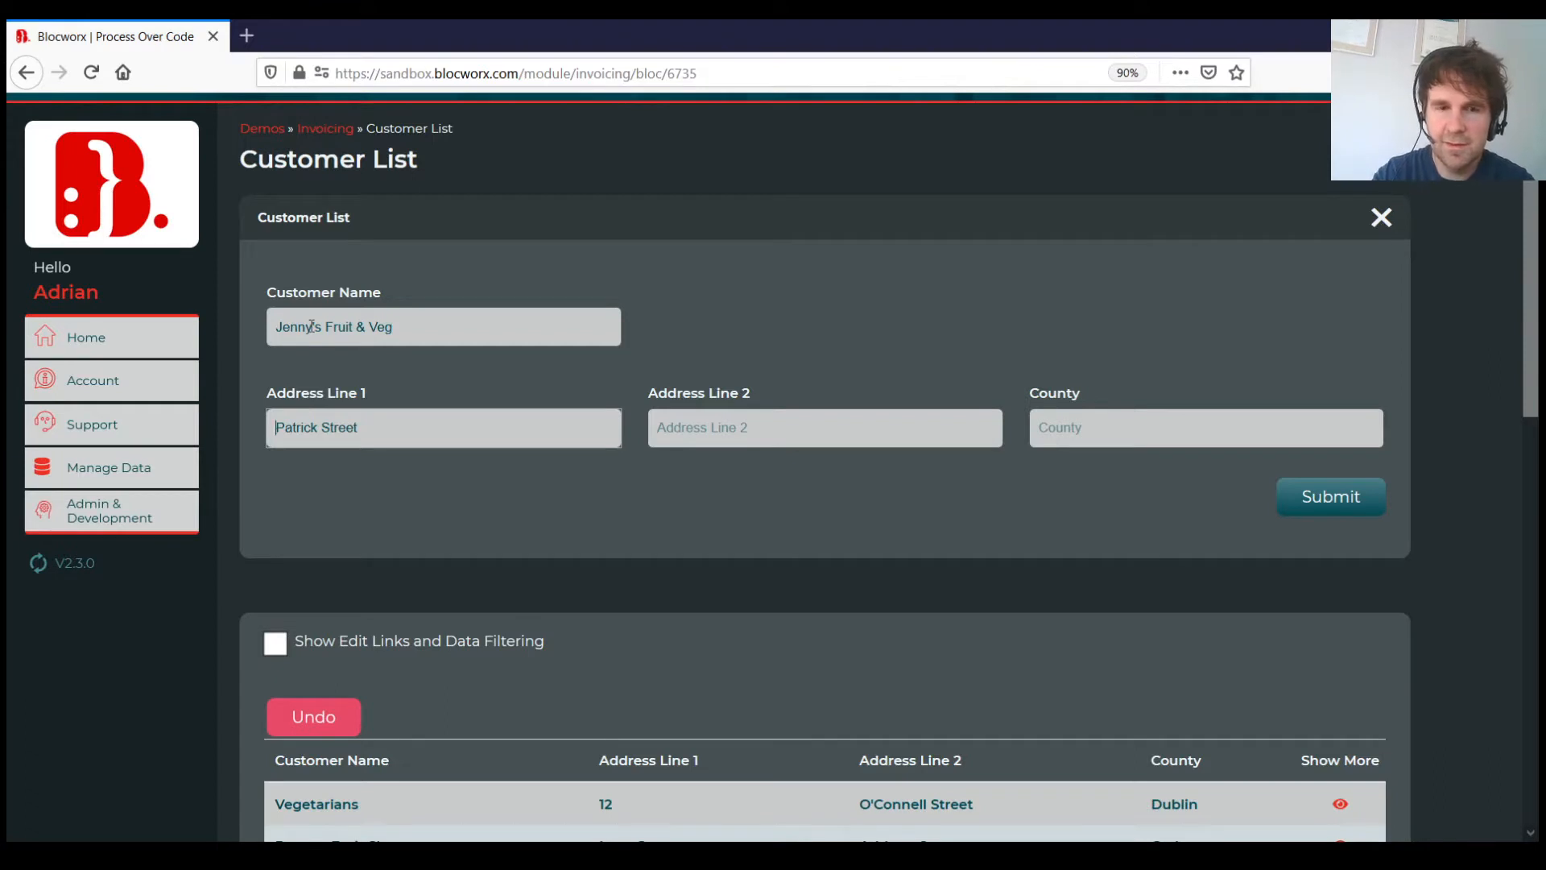
pyautogui.press('Home')
pyautogui.write('12 Lane')
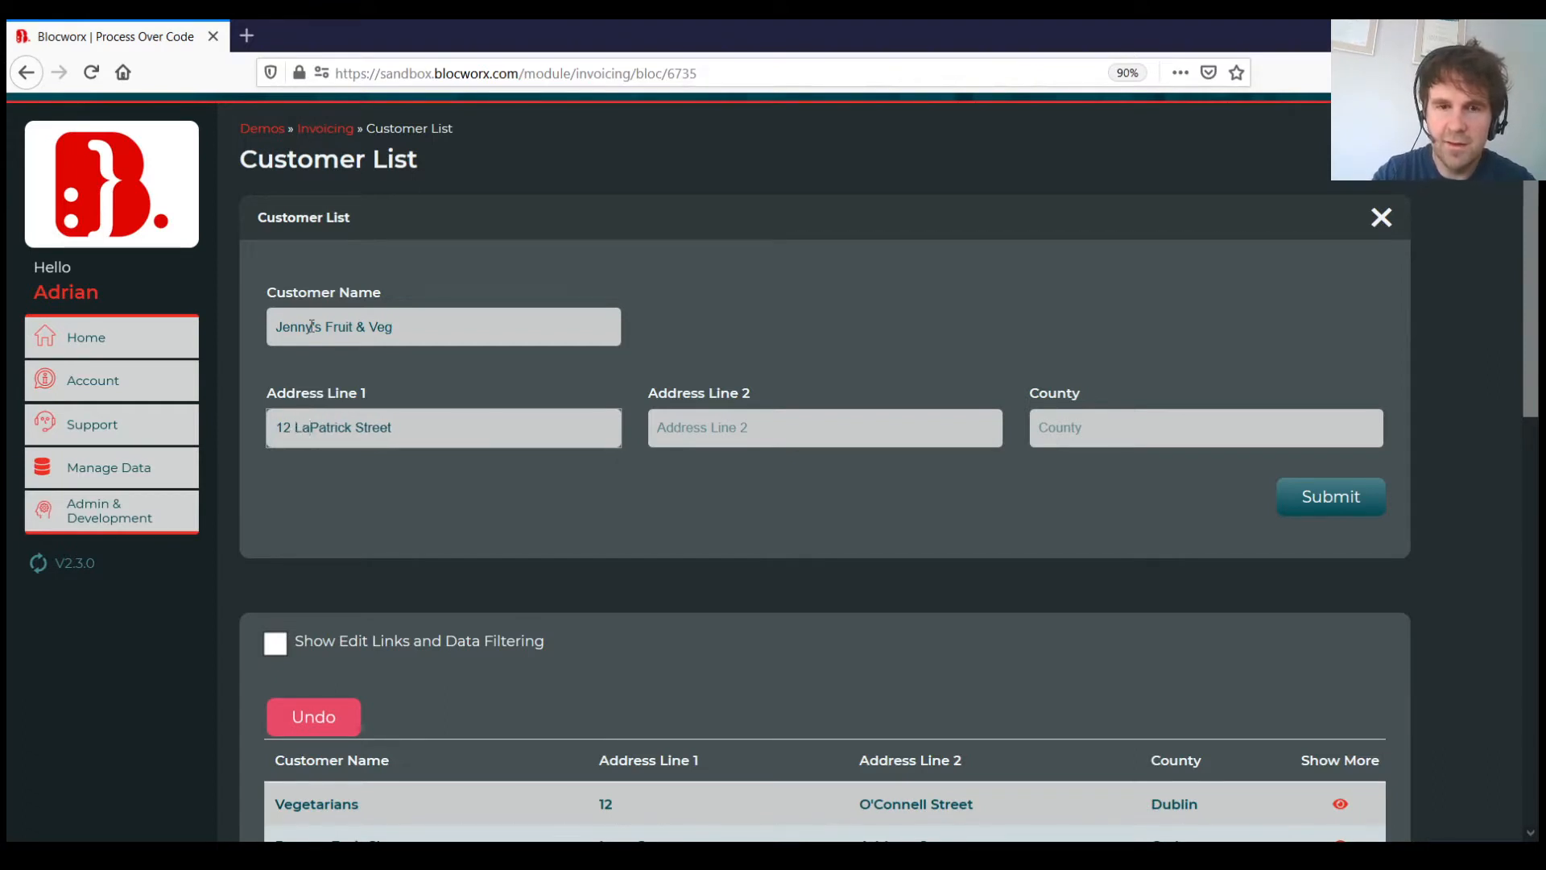
pyautogui.hotkey('shift', 'End')
pyautogui.hotkey('ctrl', 'x')
pyautogui.press('Tab')
pyautogui.hotkey('ctrl', 'v')
pyautogui.press('Tab')
pyautogui.write('Limerick')
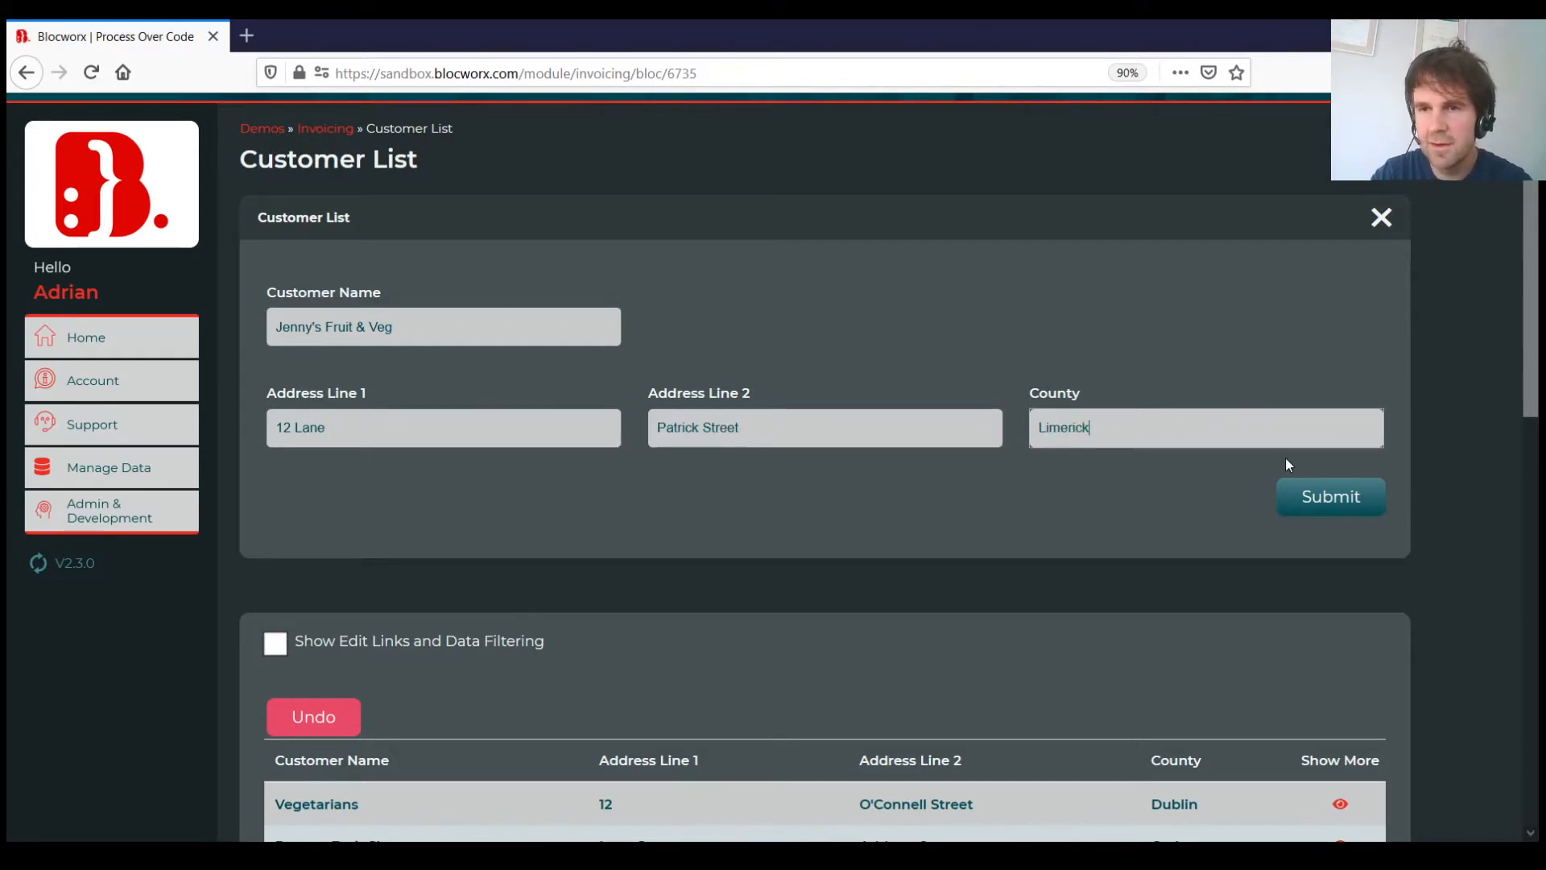
pyautogui.click(1312, 494)
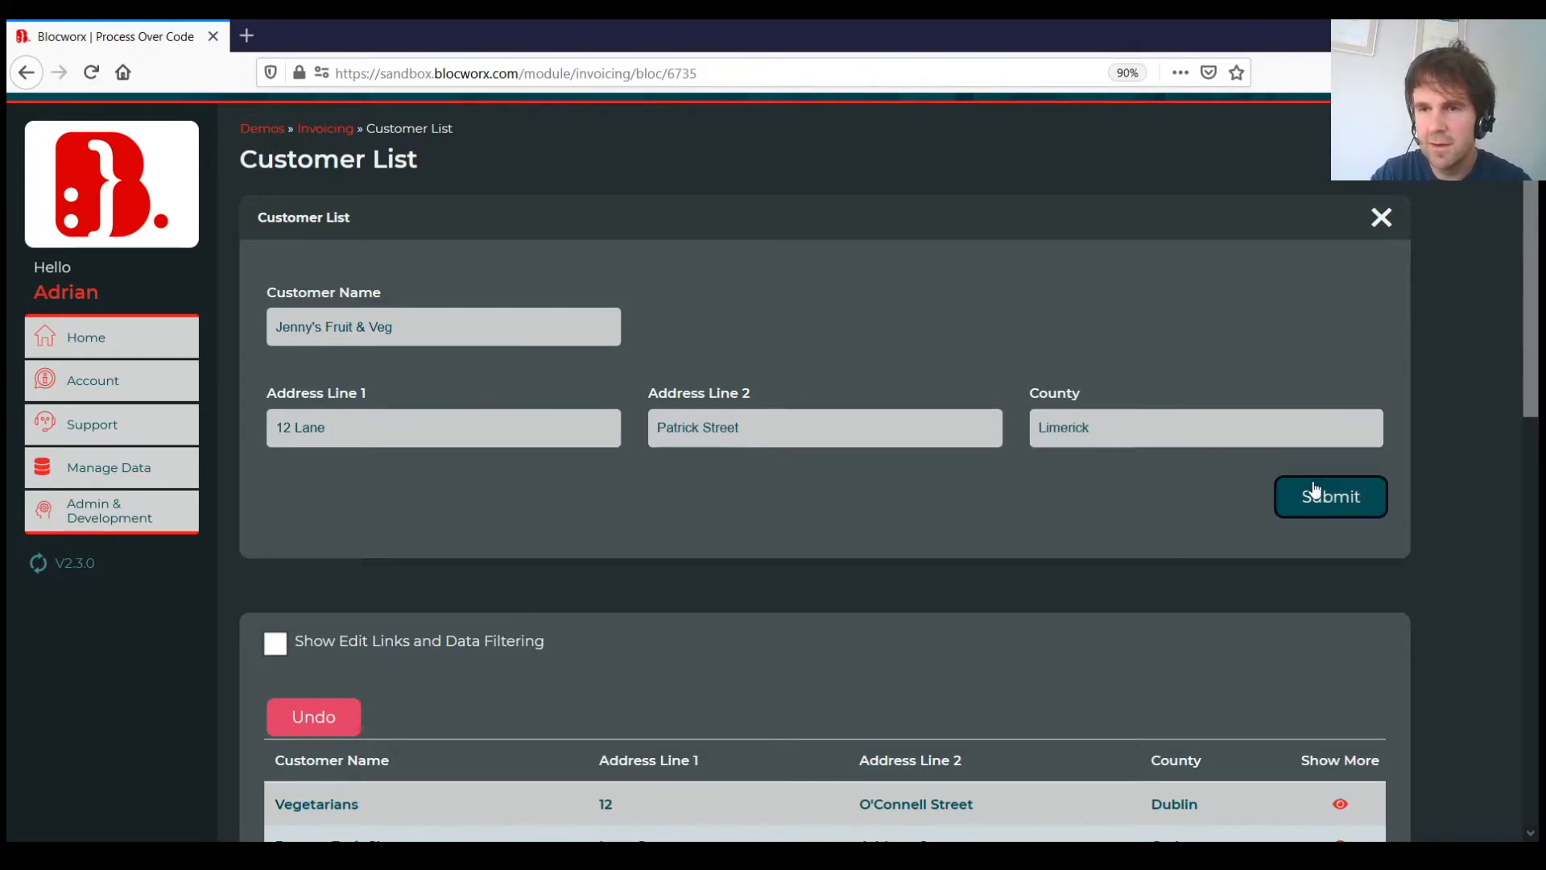
pyautogui.scroll(-1, 1532, 302)
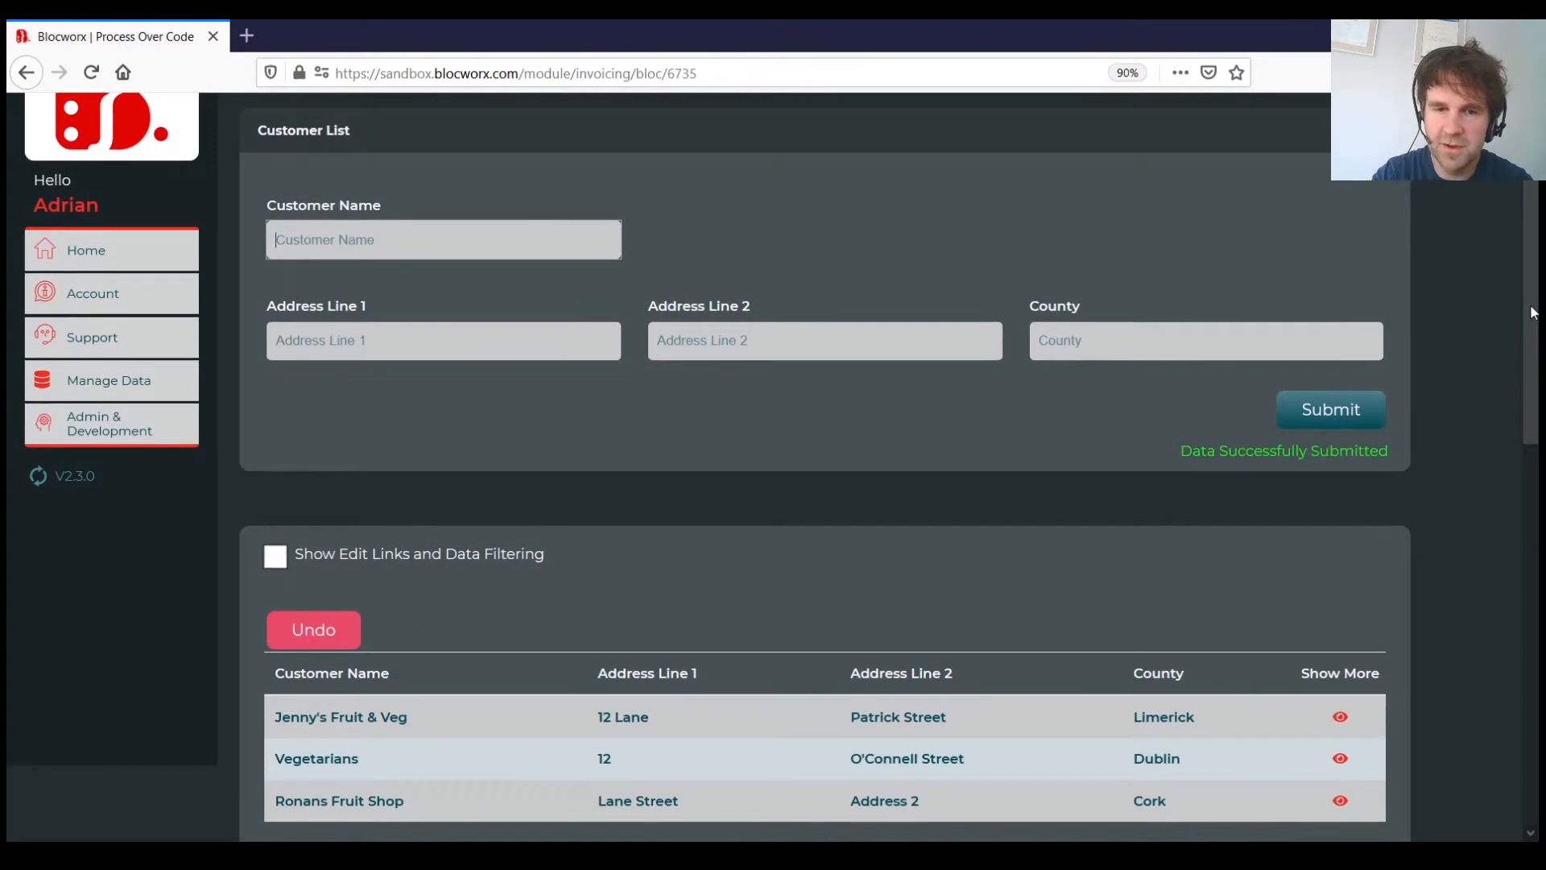
# Go back to the Invoicing module and open its Price List bloc in edit mode.
pyautogui.scroll(3, 327, 269)
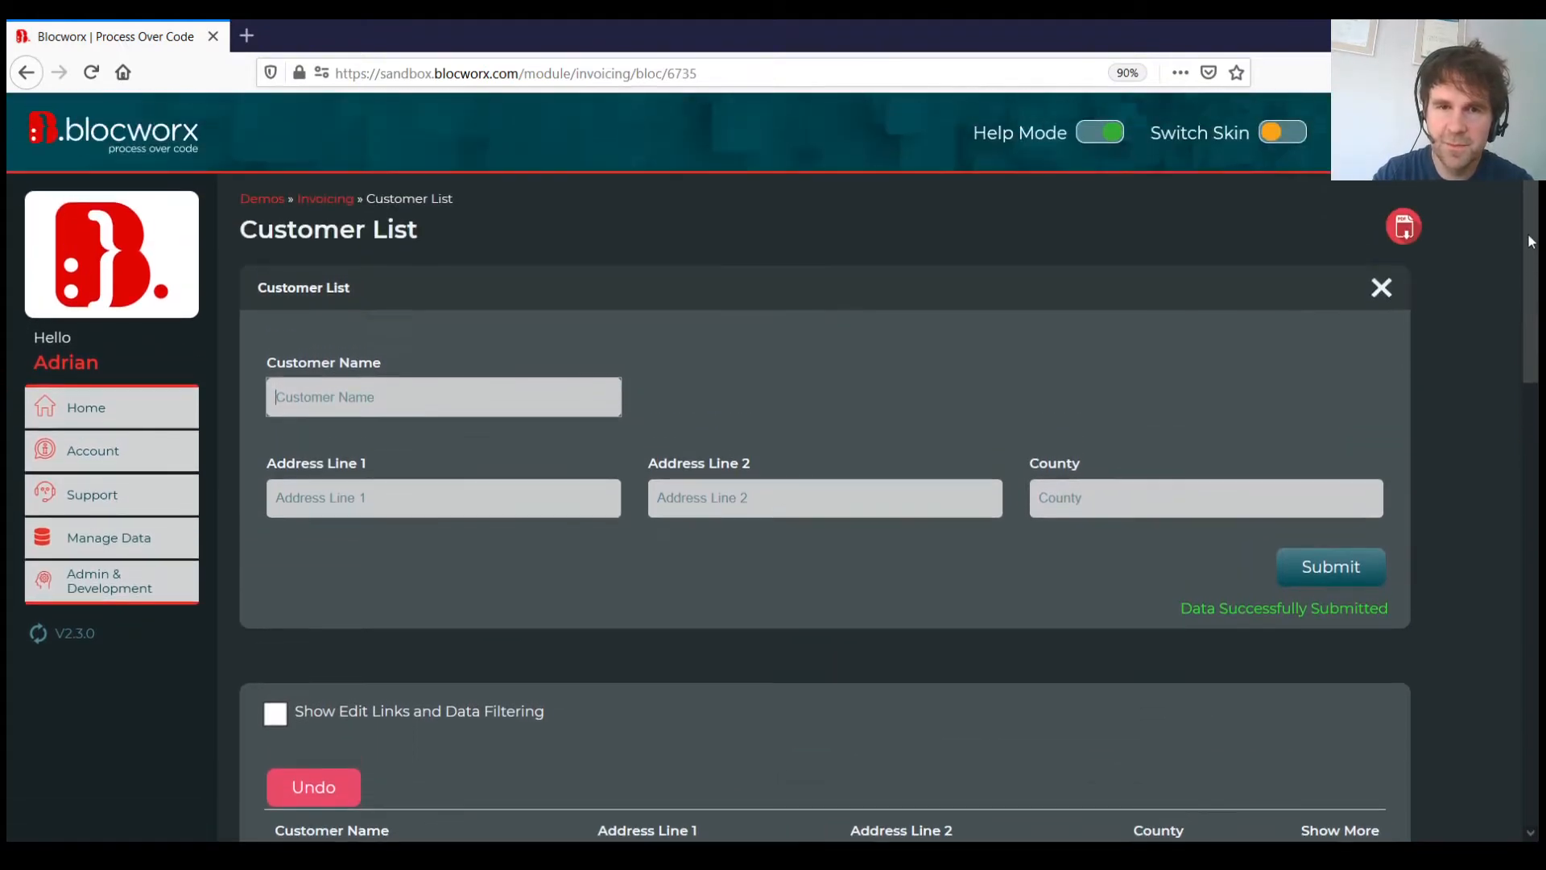
pyautogui.click(349, 206)
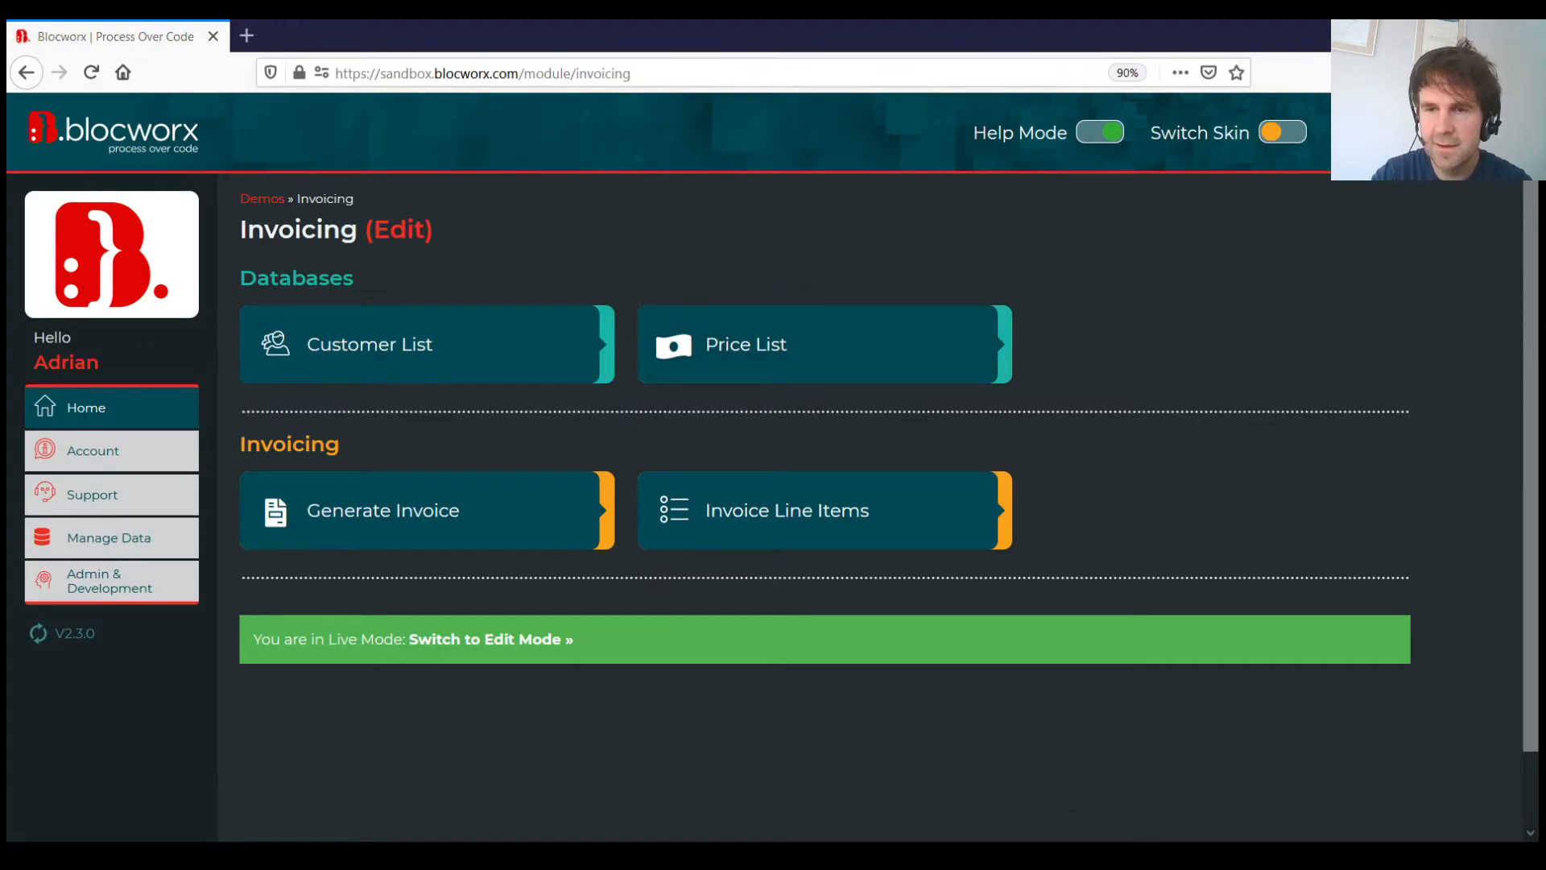
pyautogui.click(775, 352)
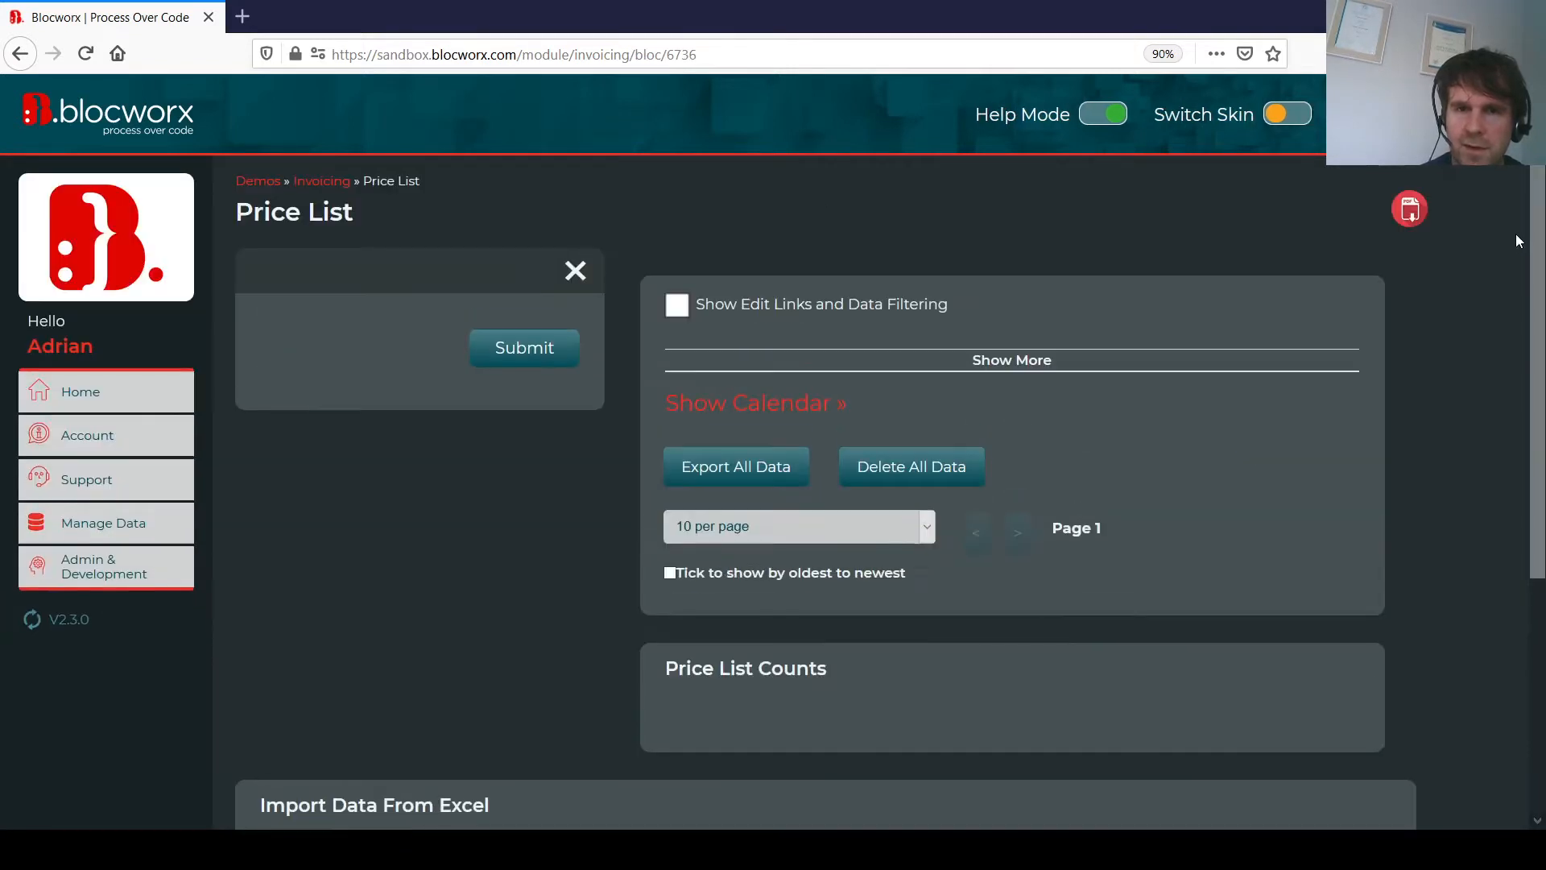
pyautogui.scroll(-4, 1538, 227)
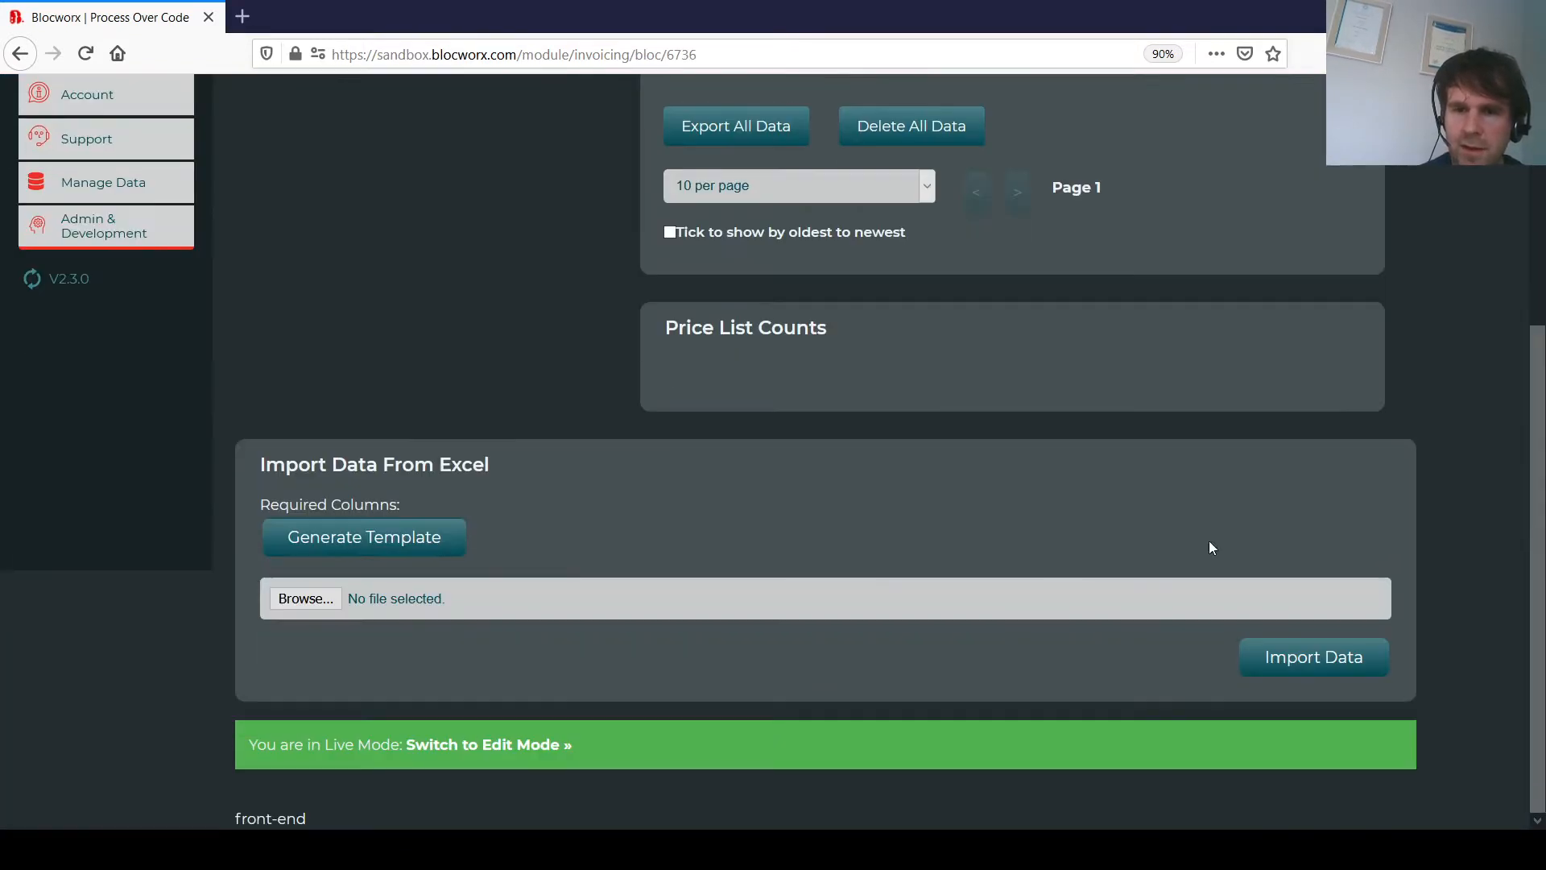
pyautogui.click(483, 746)
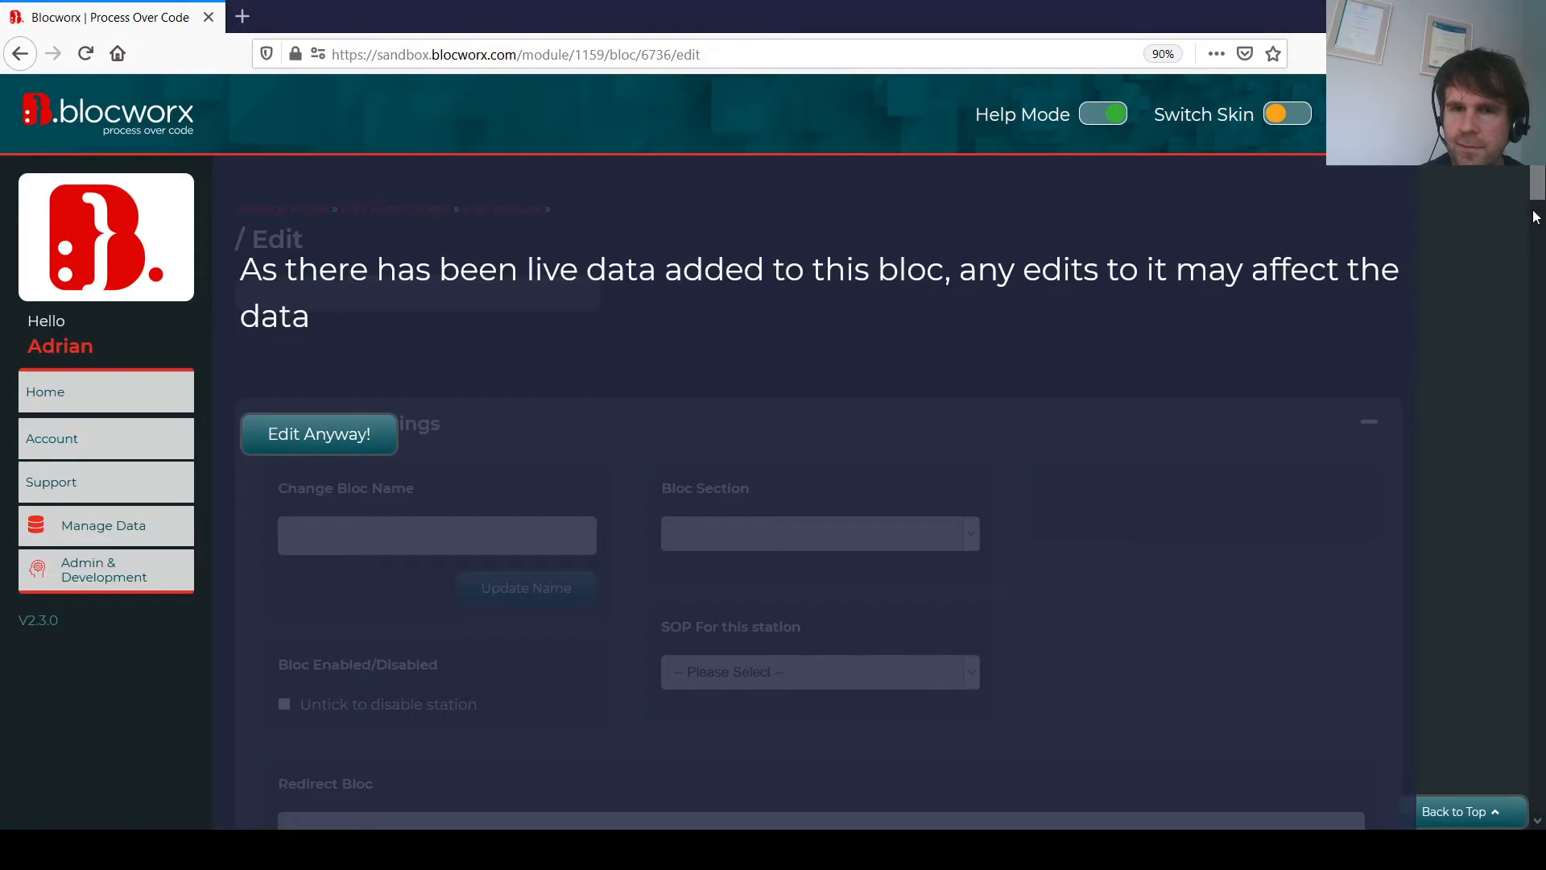
pyautogui.scroll(-10, 1538, 312)
pyautogui.moveTo(1538, 311); pyautogui.dragTo(1538, 157)
pyautogui.scroll(-1, 844, 181)
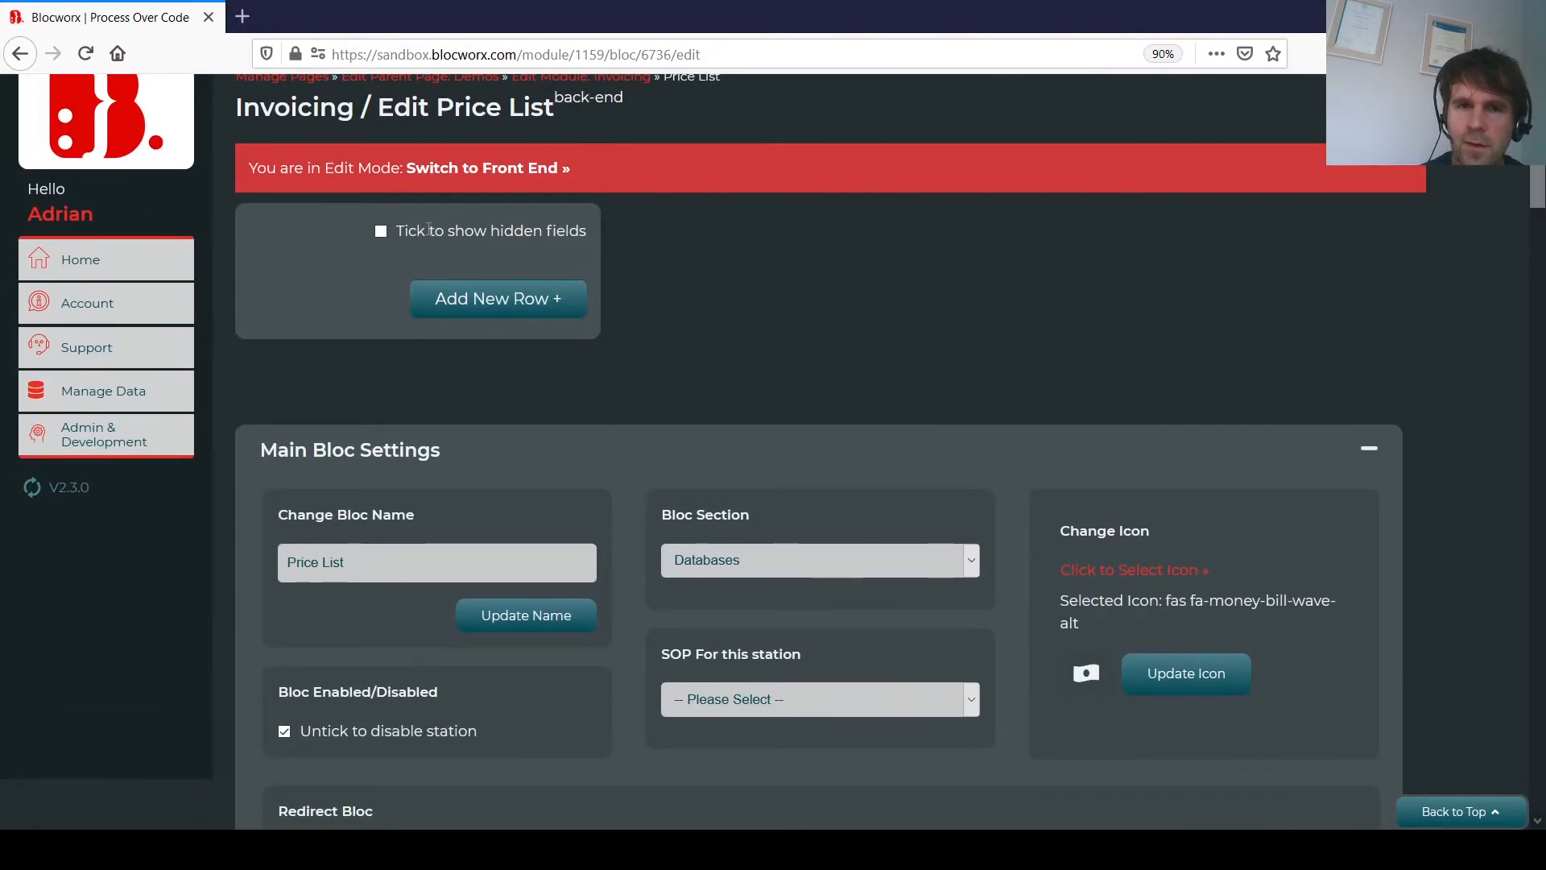
# Add a new row to the Price List form with a full-width element containing a text field named Item.
pyautogui.click(499, 298)
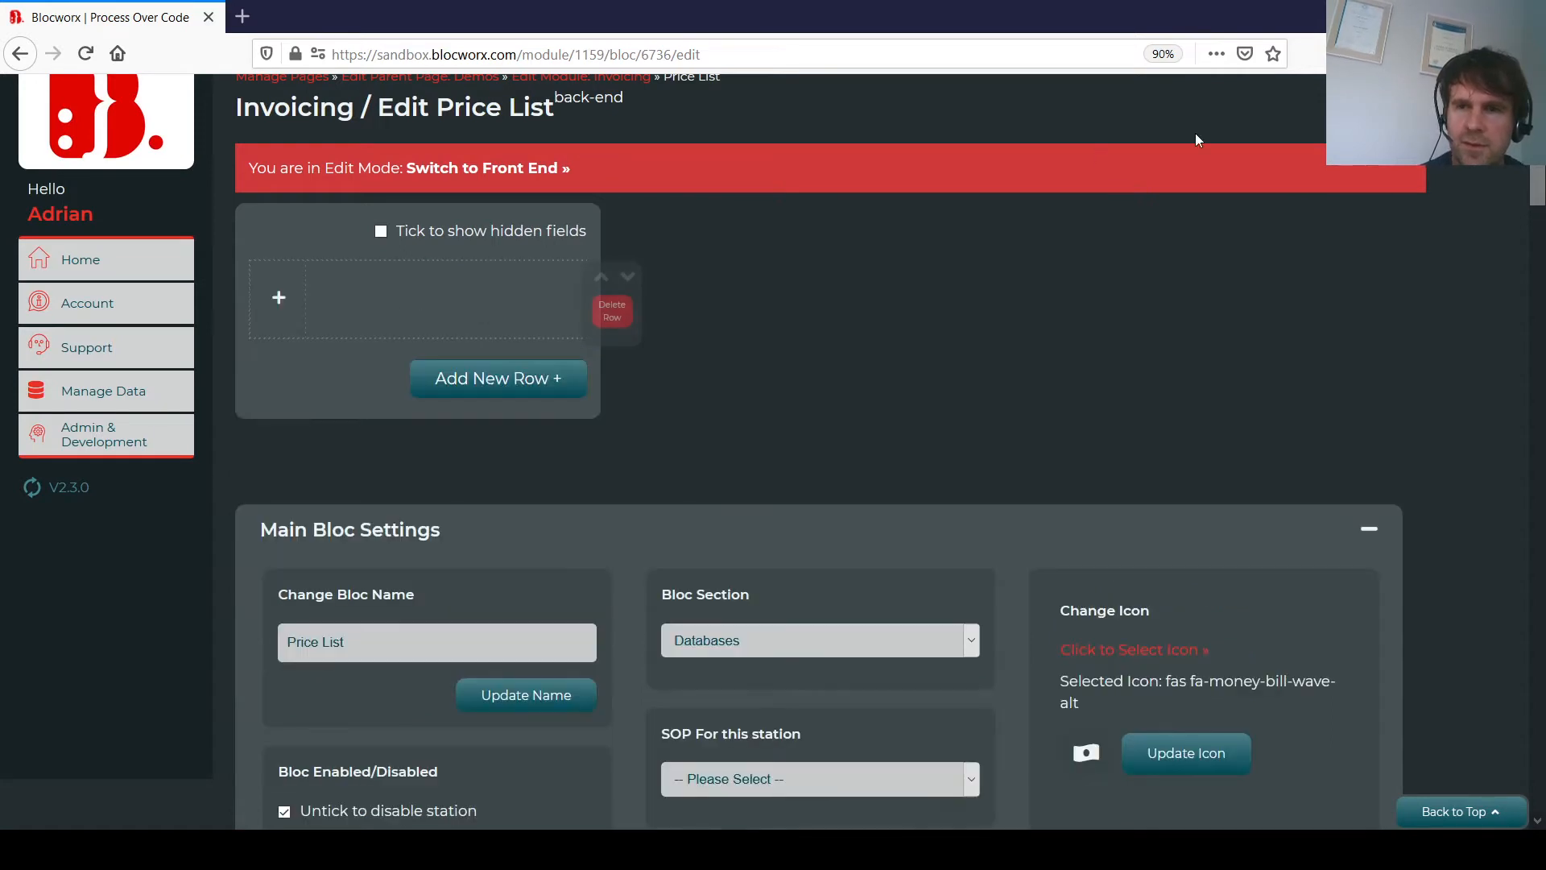
pyautogui.scroll(-1, 314, 238)
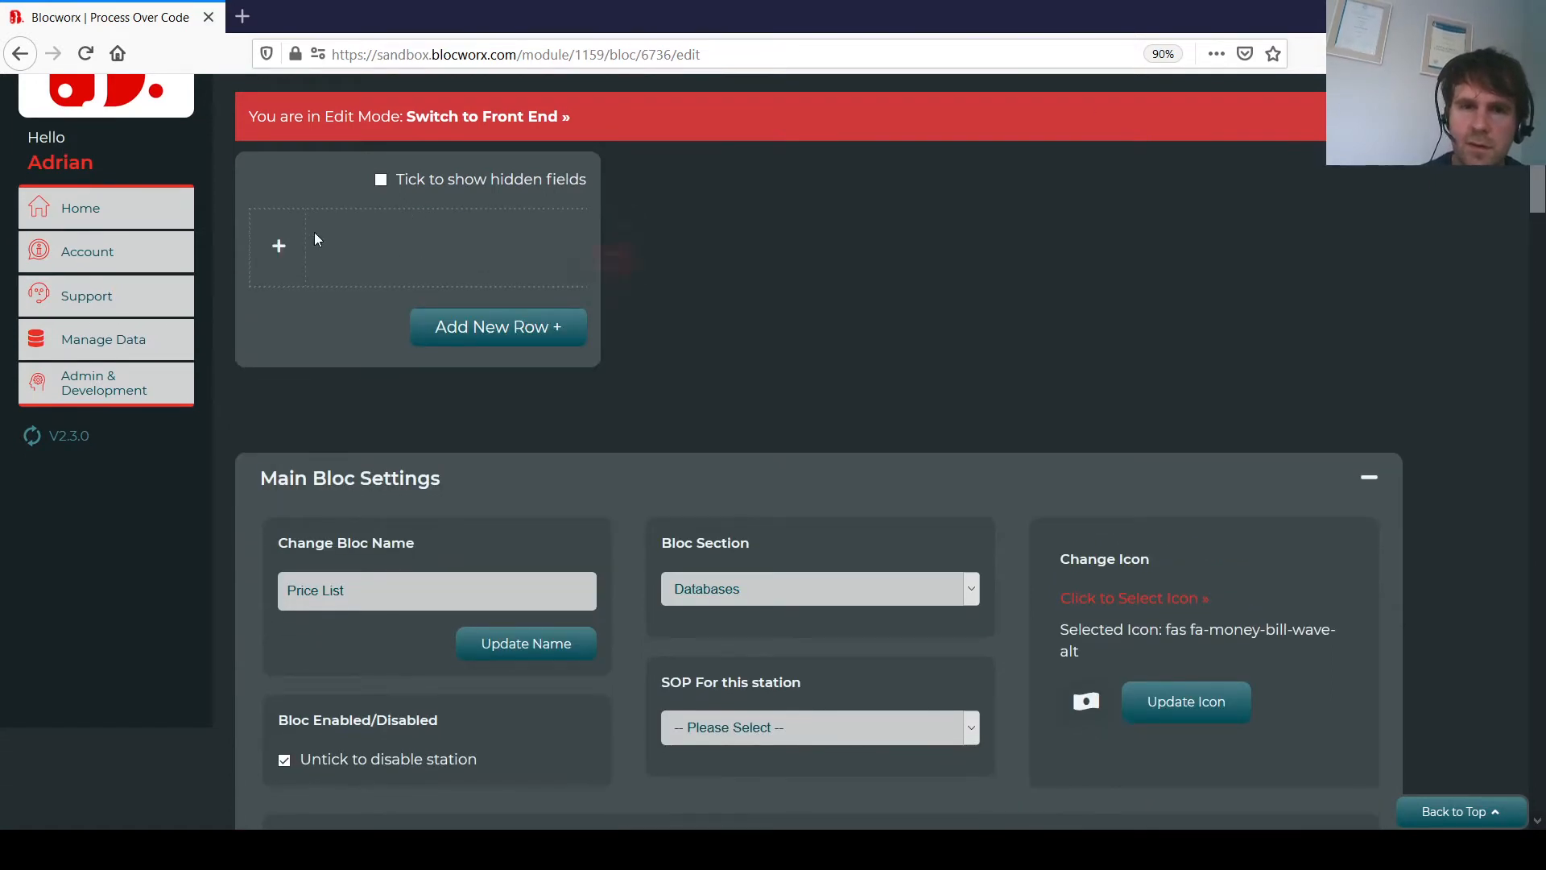
pyautogui.click(278, 241)
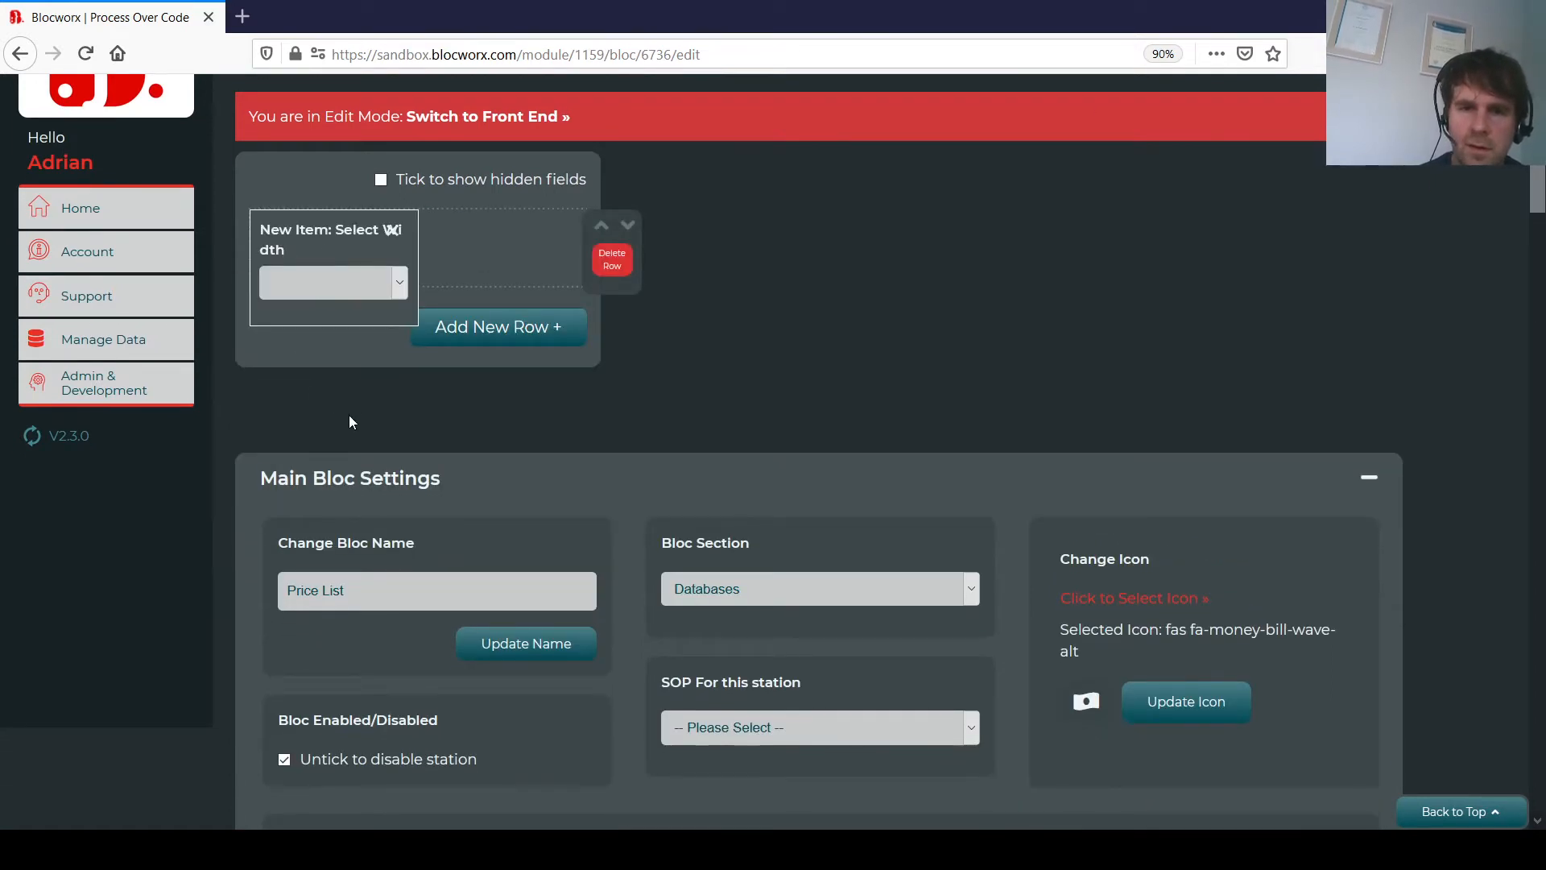
pyautogui.moveTo(355, 271)
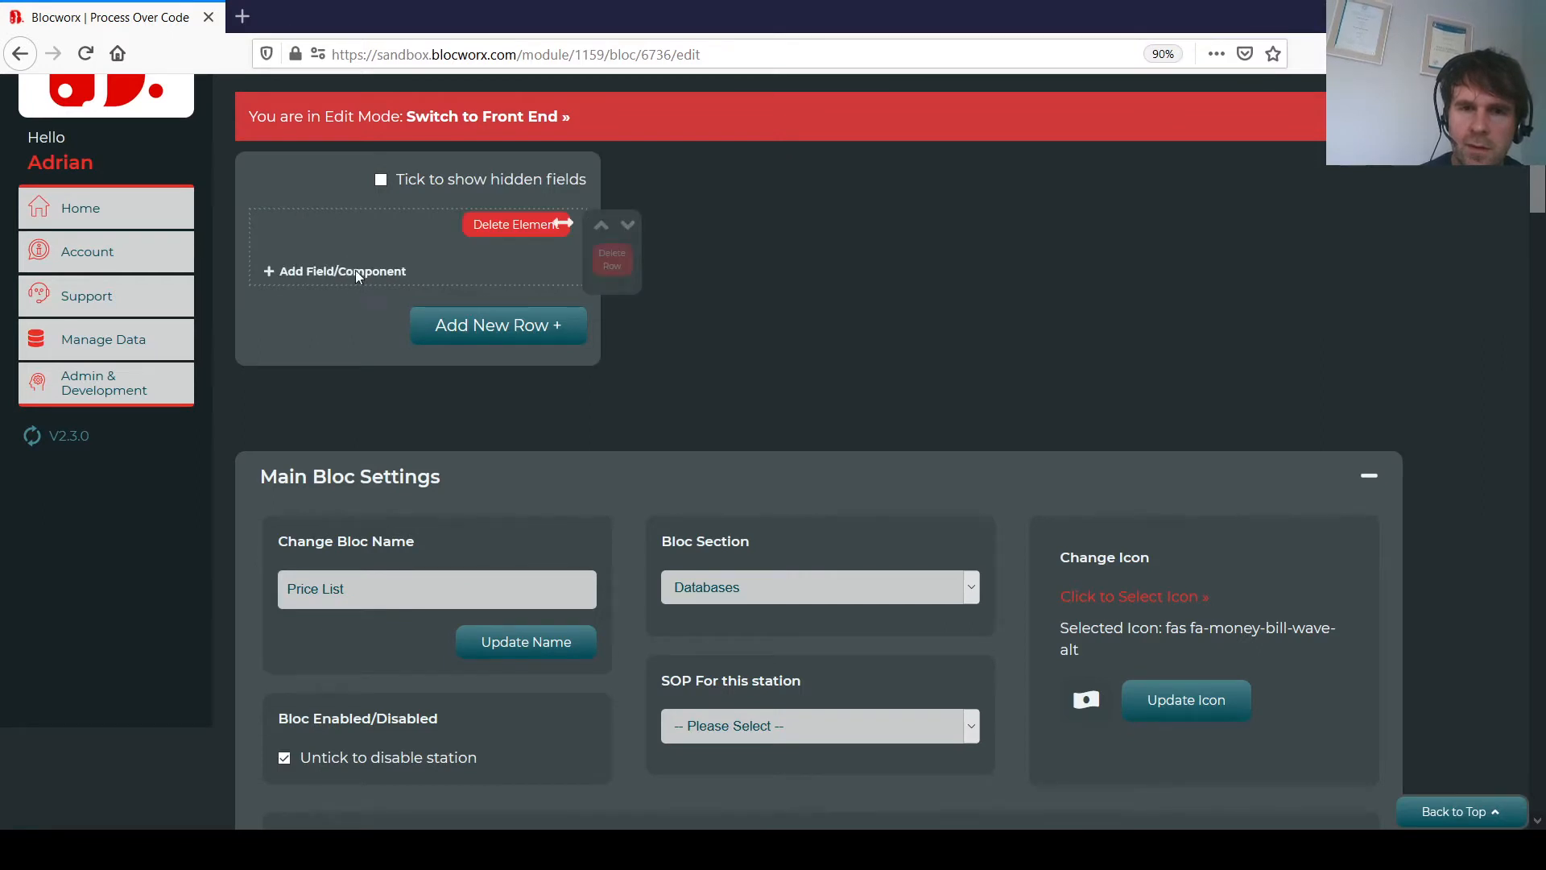
pyautogui.click(355, 274)
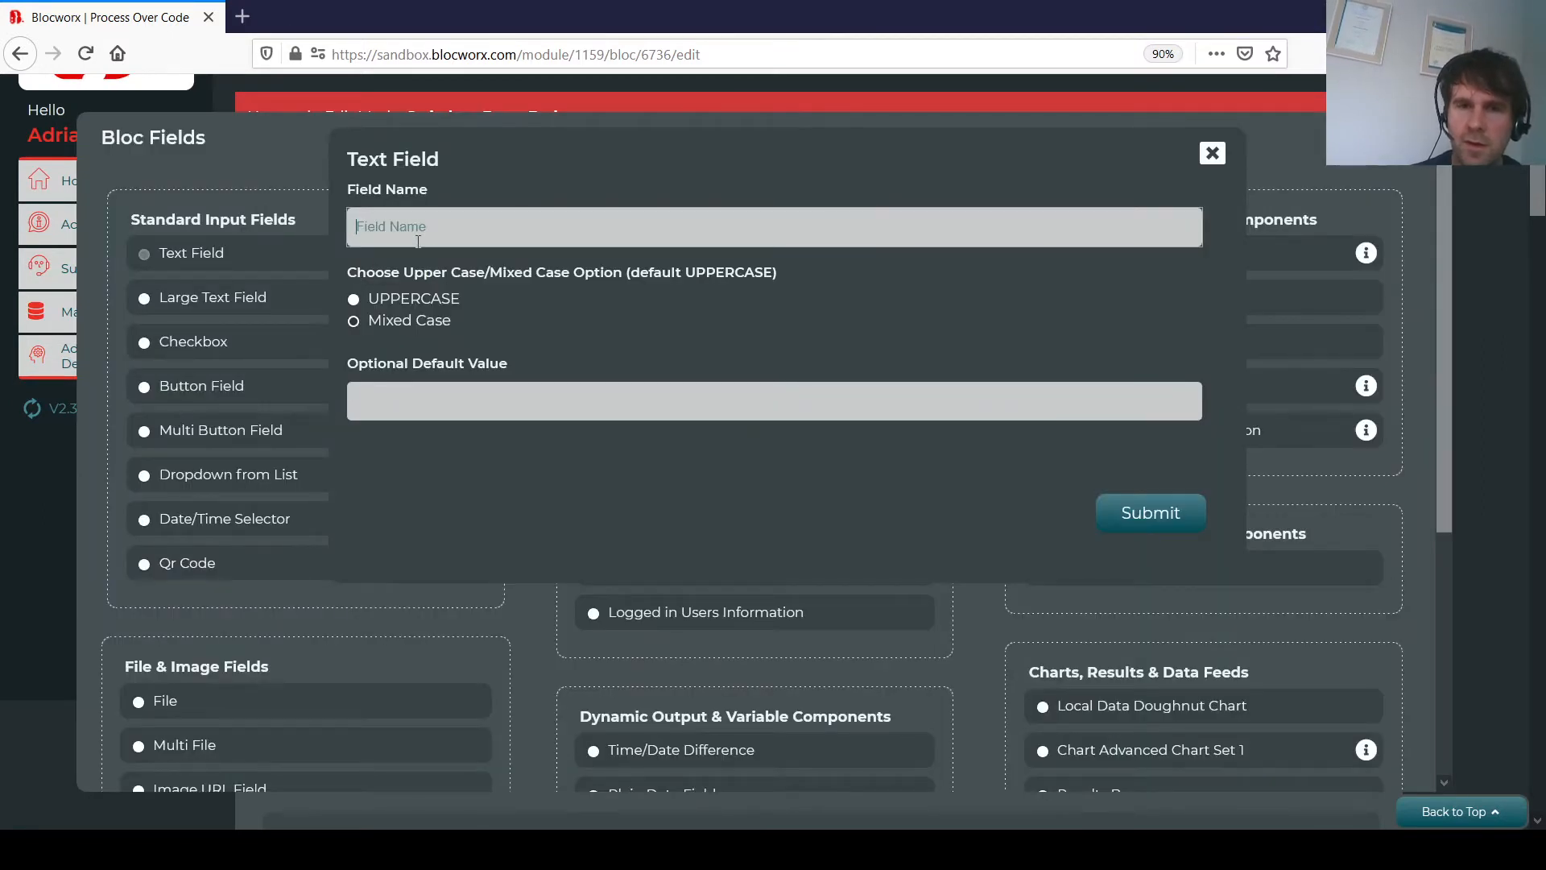
pyautogui.write('Item')
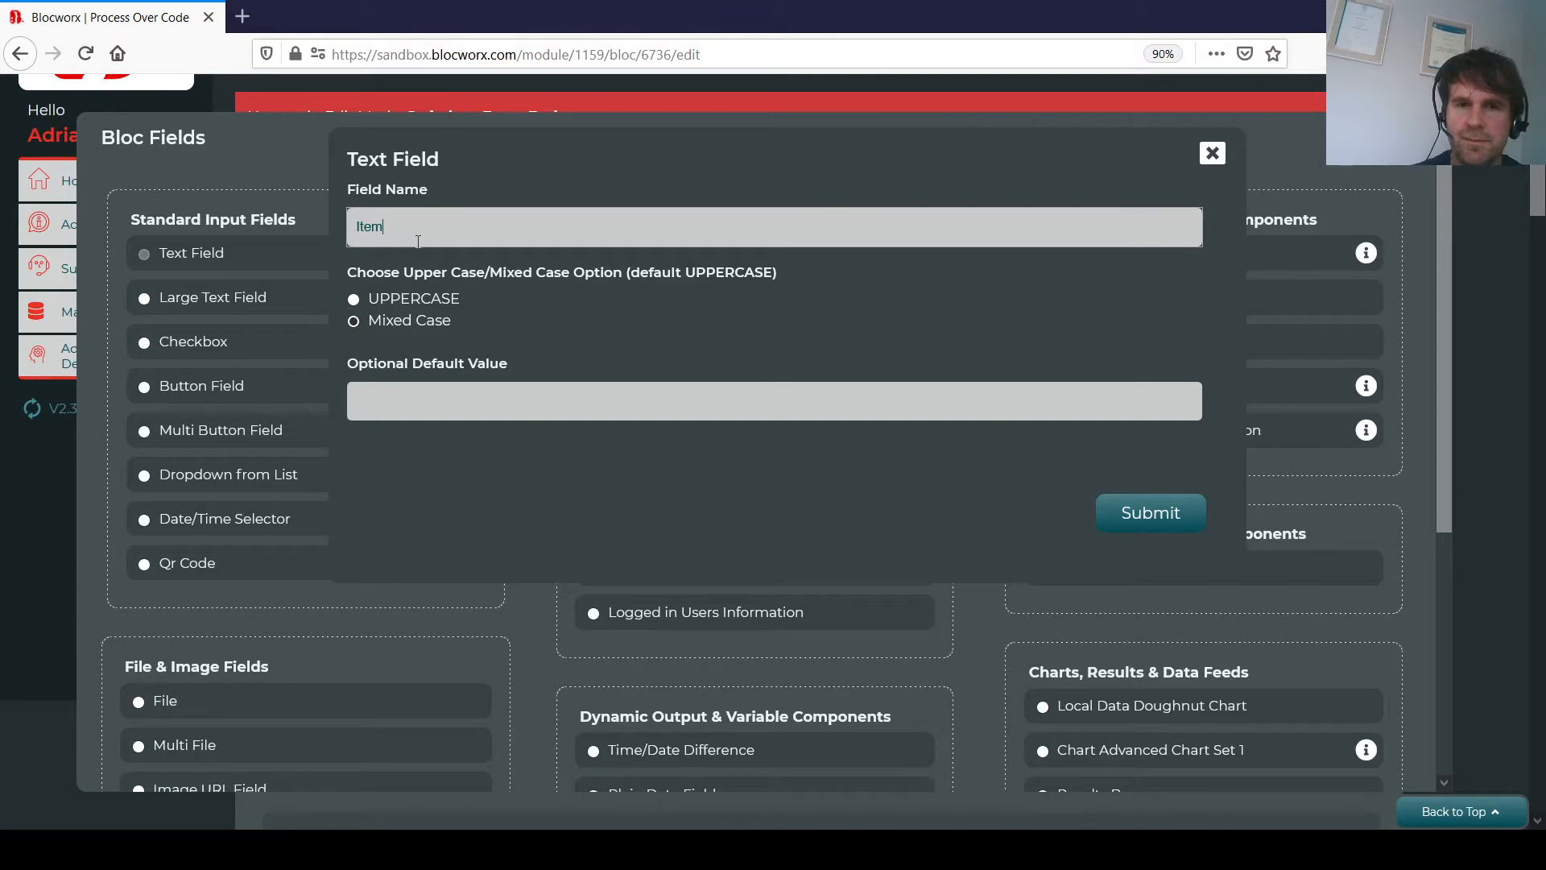
pyautogui.click(1112, 513)
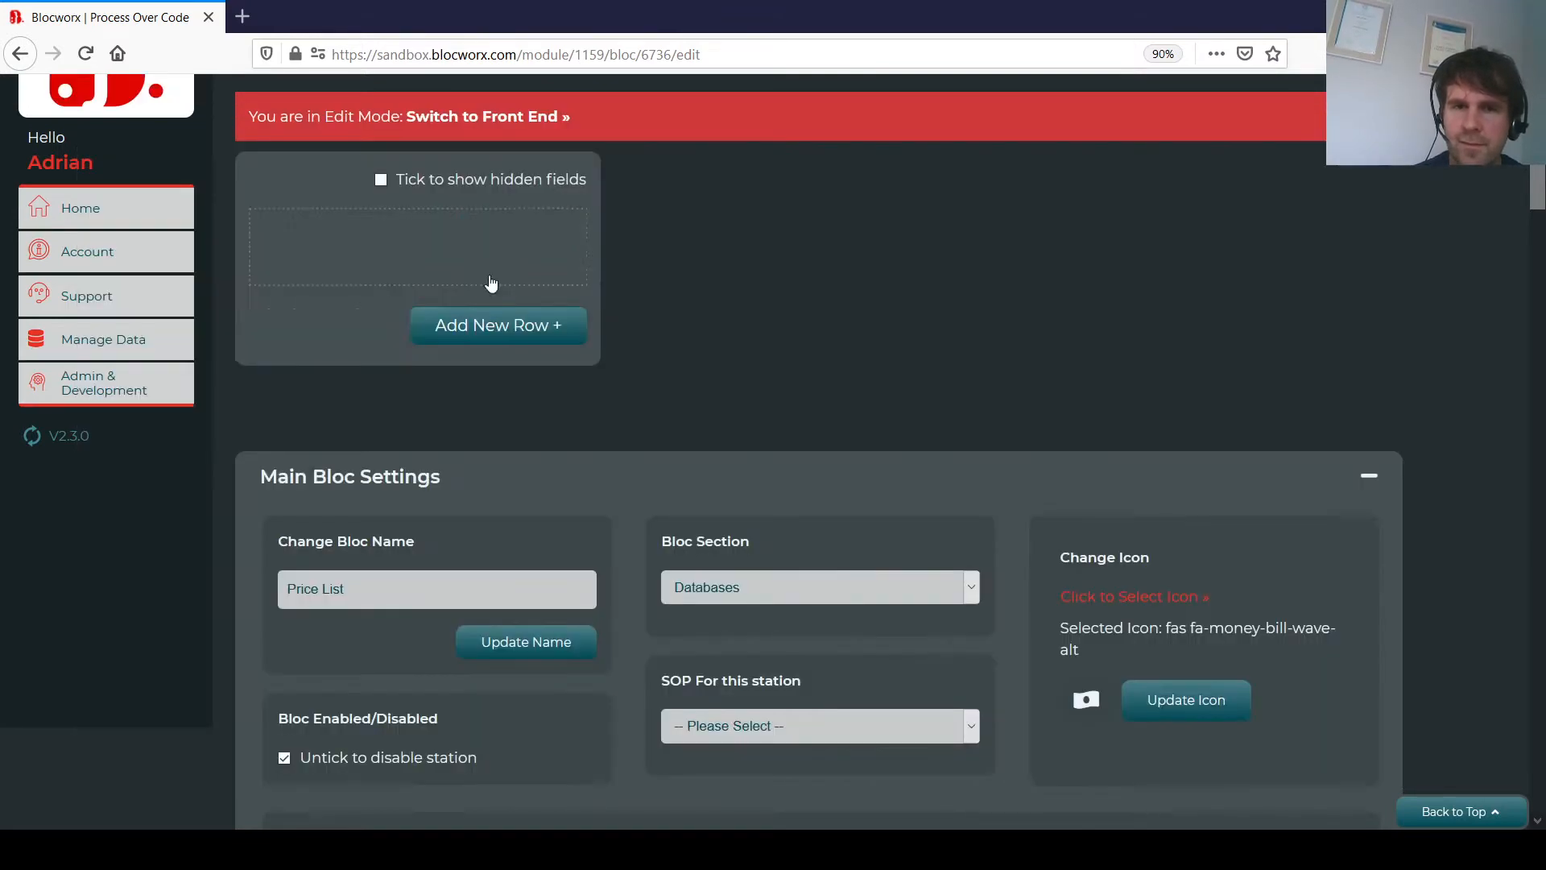
# Add a text field named Price below the Item field in the same element.
pyautogui.click(352, 312)
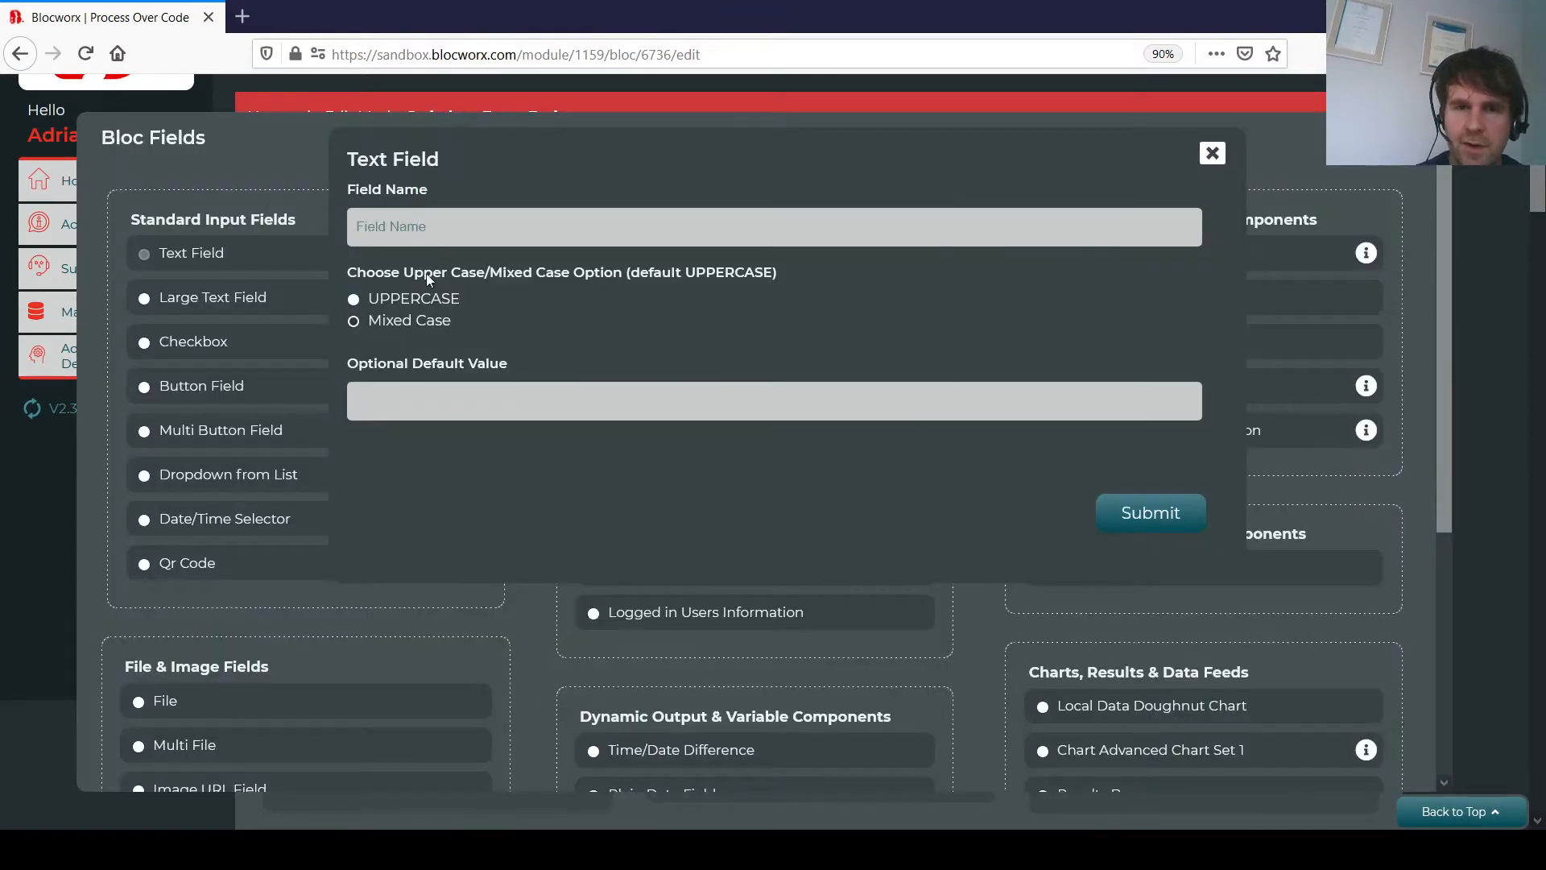
pyautogui.write('Price')
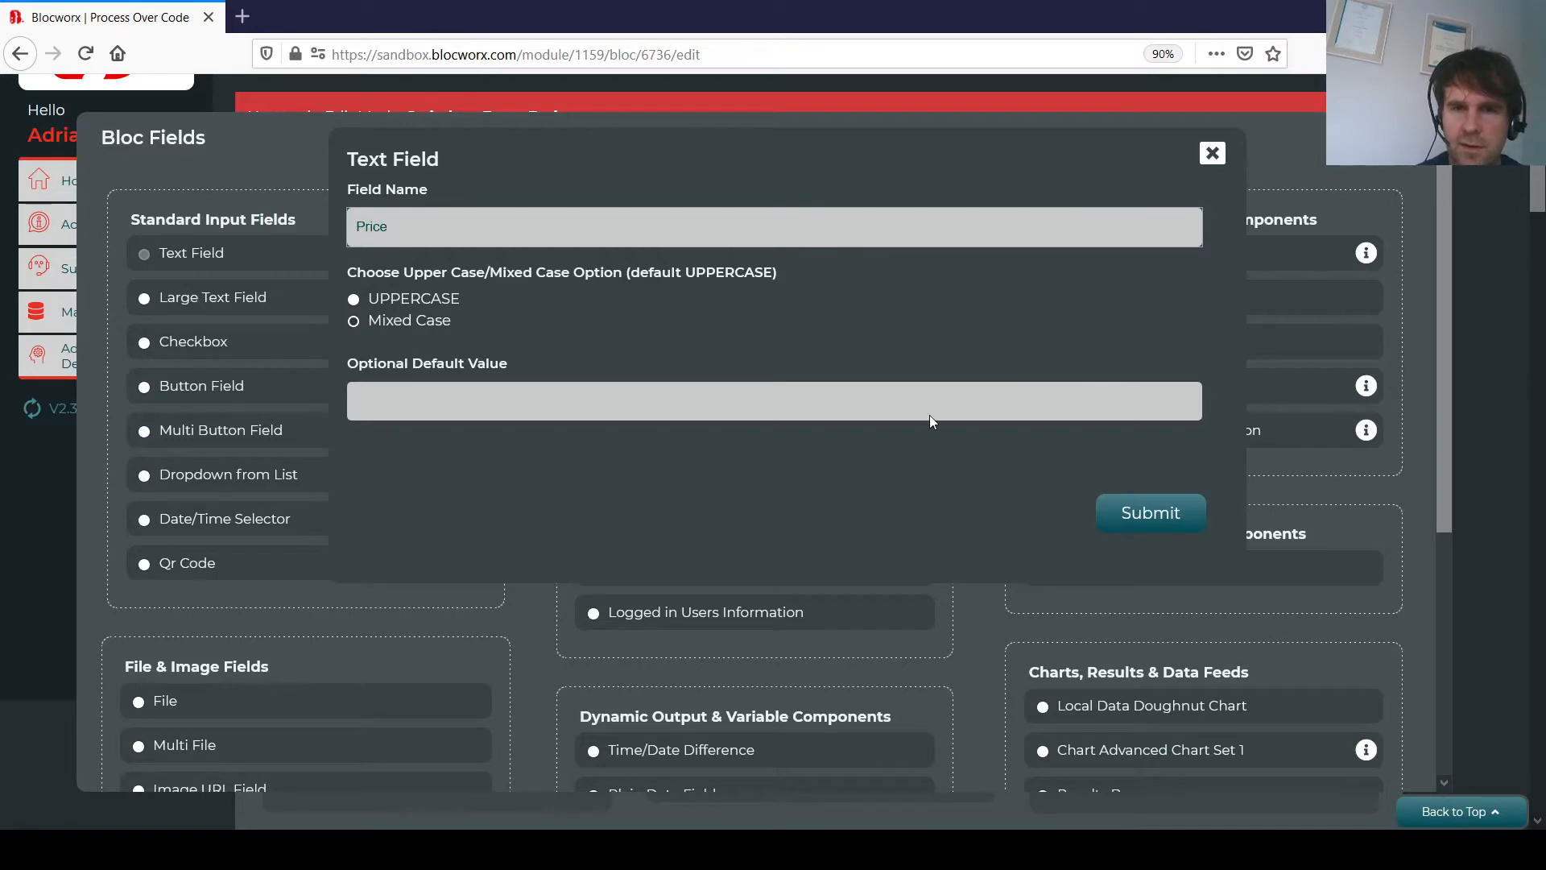
pyautogui.click(1147, 512)
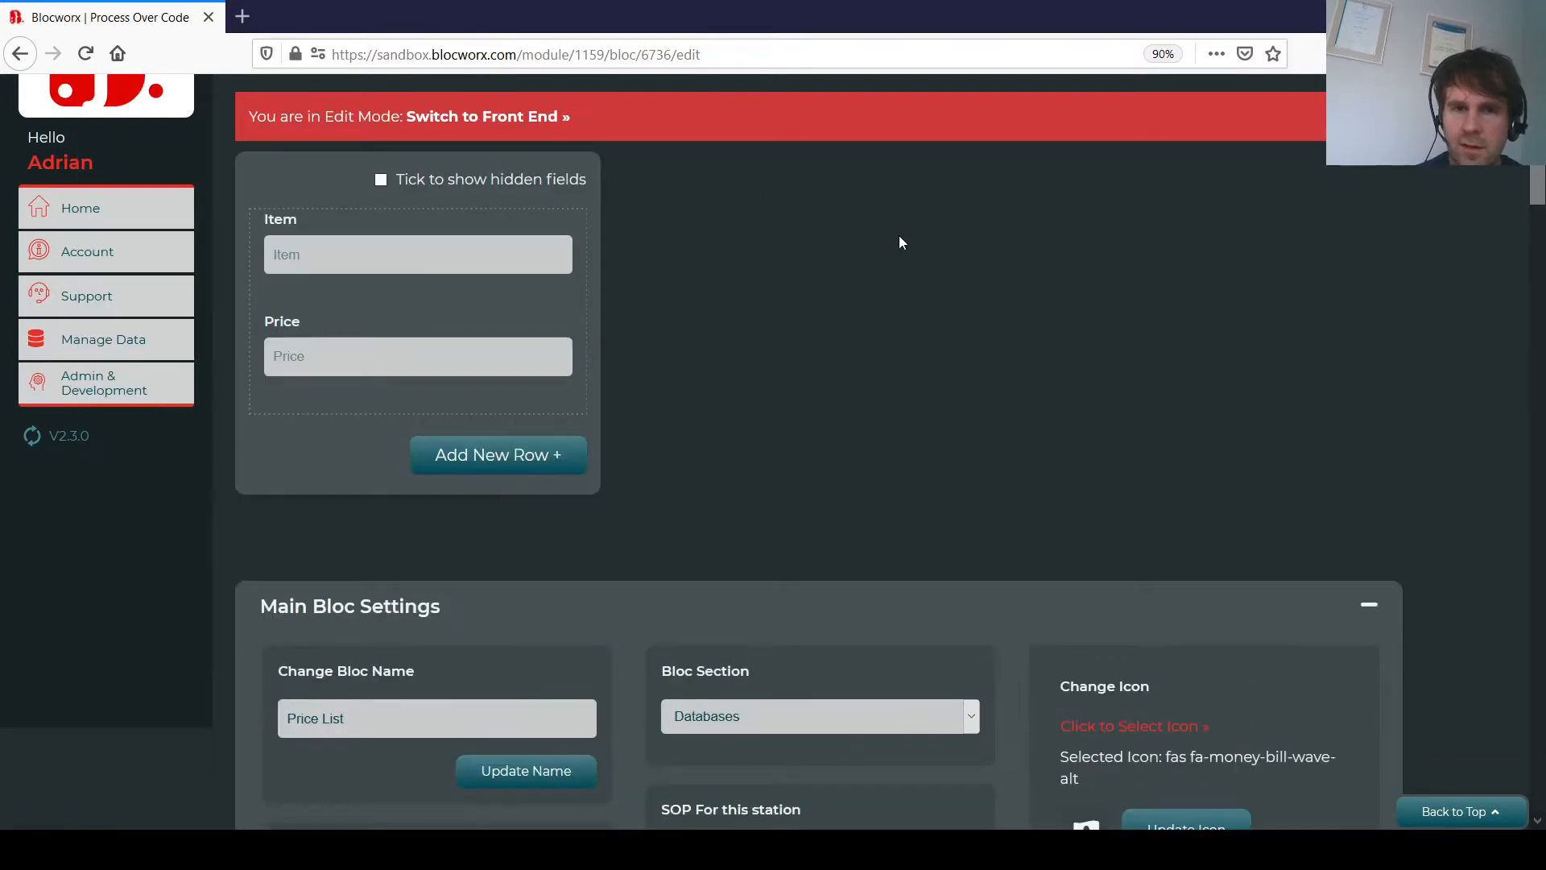
pyautogui.moveTo(359, 348)
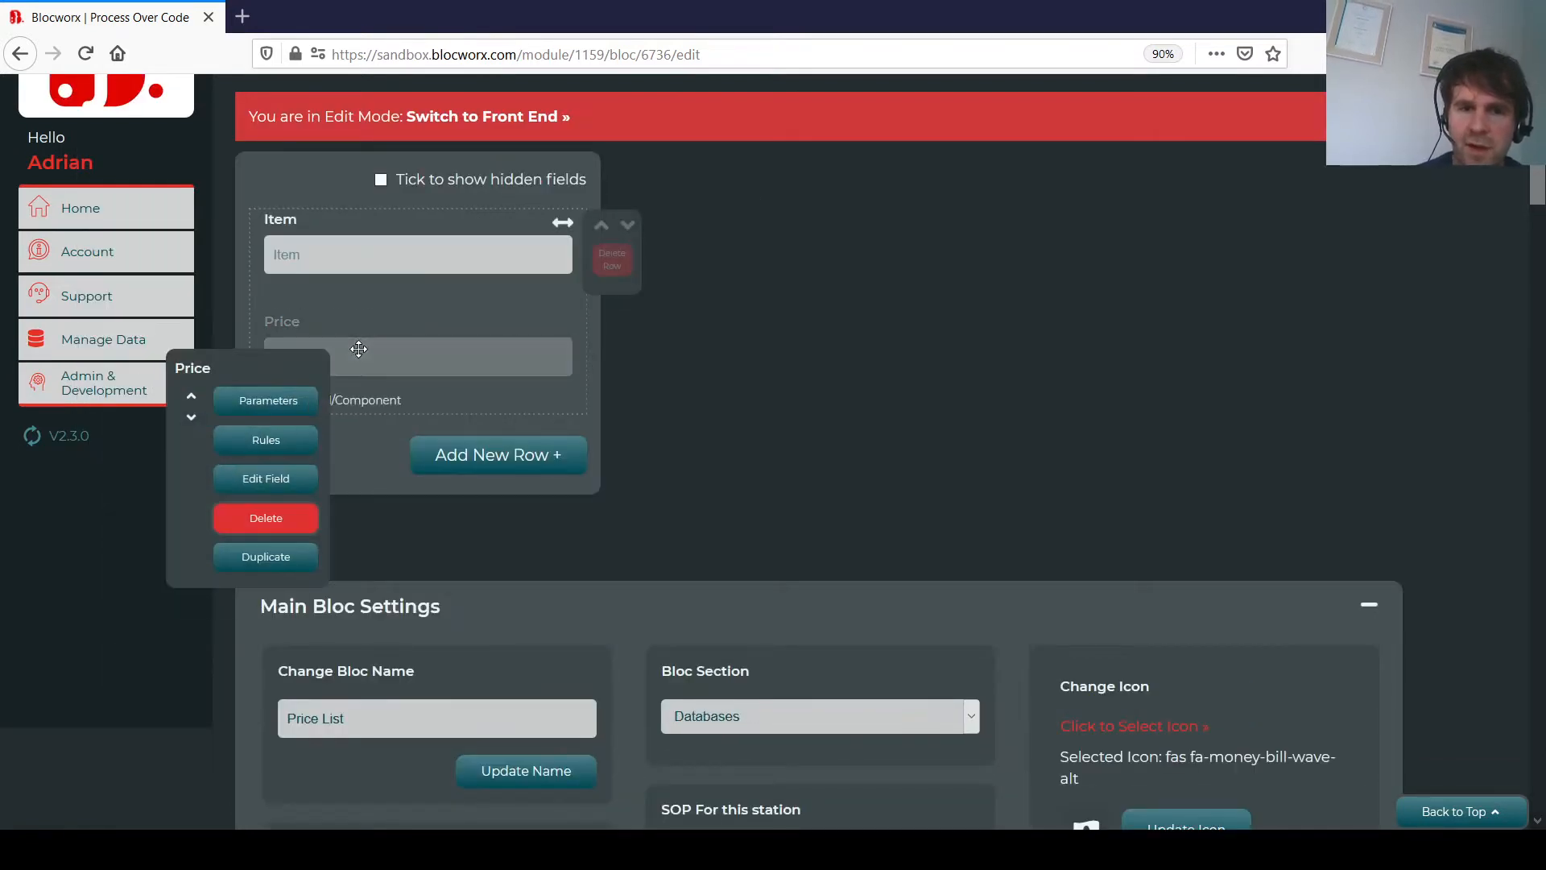
# Make the Price field numeric with a maximum of 2 decimal places and close its parameters.
pyautogui.click(293, 403)
pyautogui.moveTo(1533, 221); pyautogui.dragTo(1537, 415)
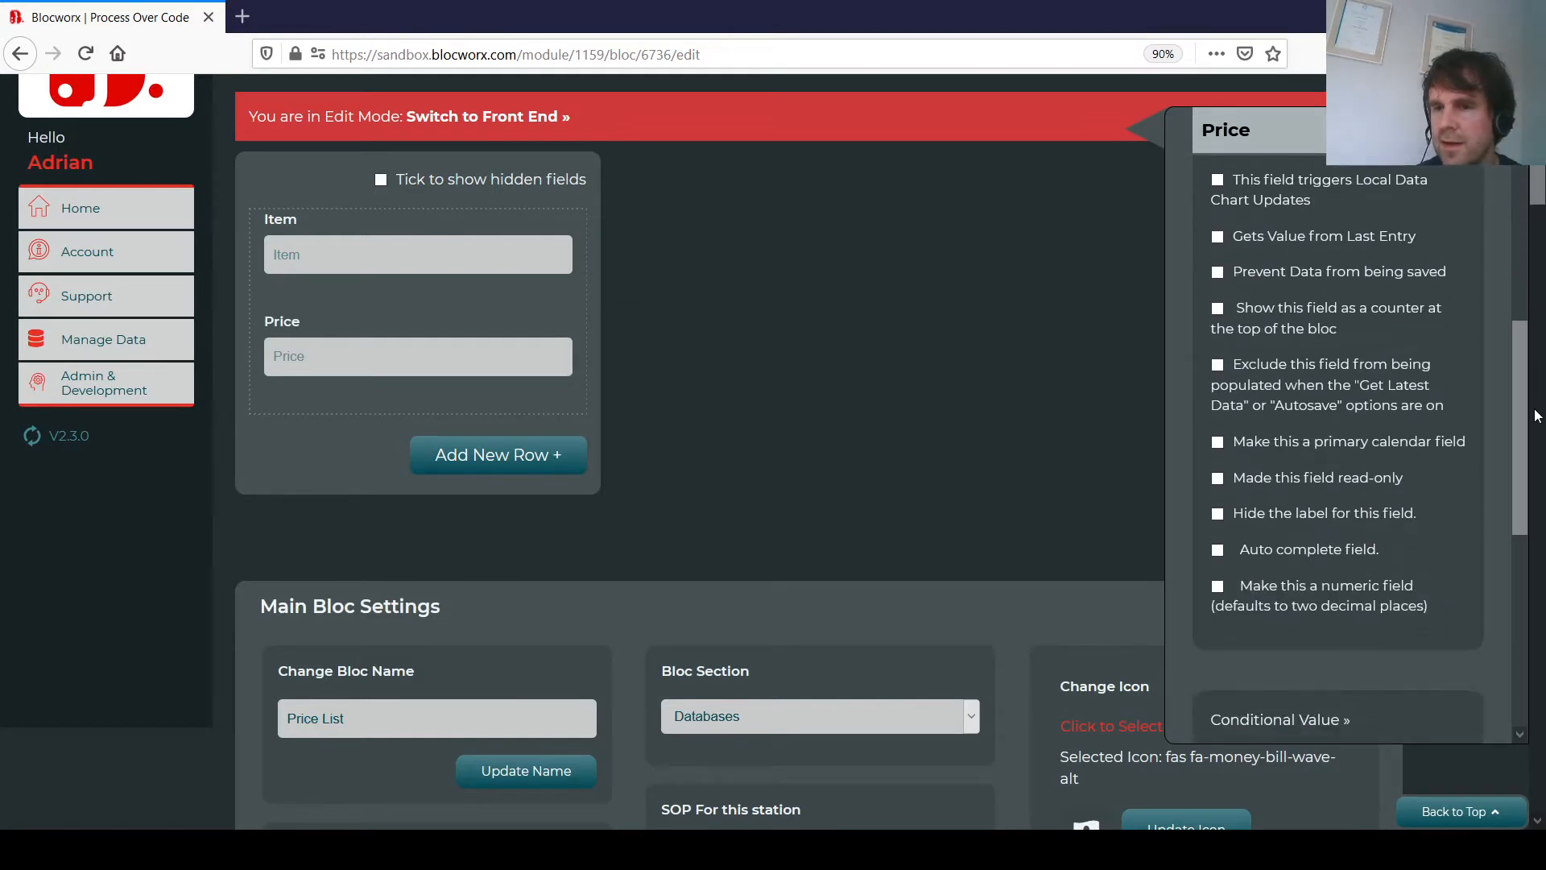
pyautogui.click(1214, 591)
pyautogui.click(1297, 692)
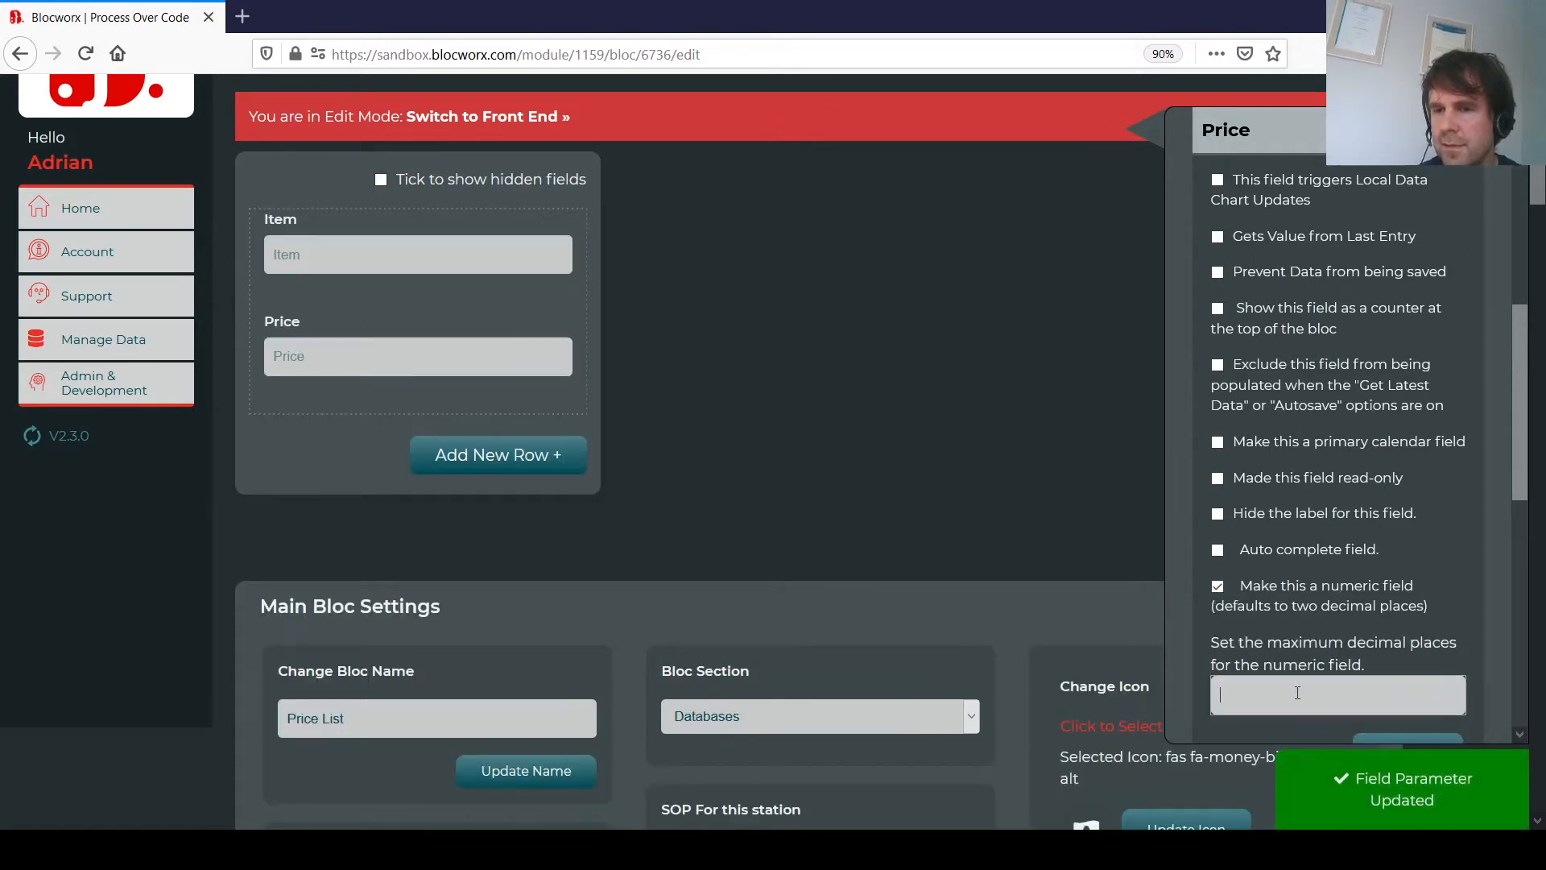
pyautogui.write('2')
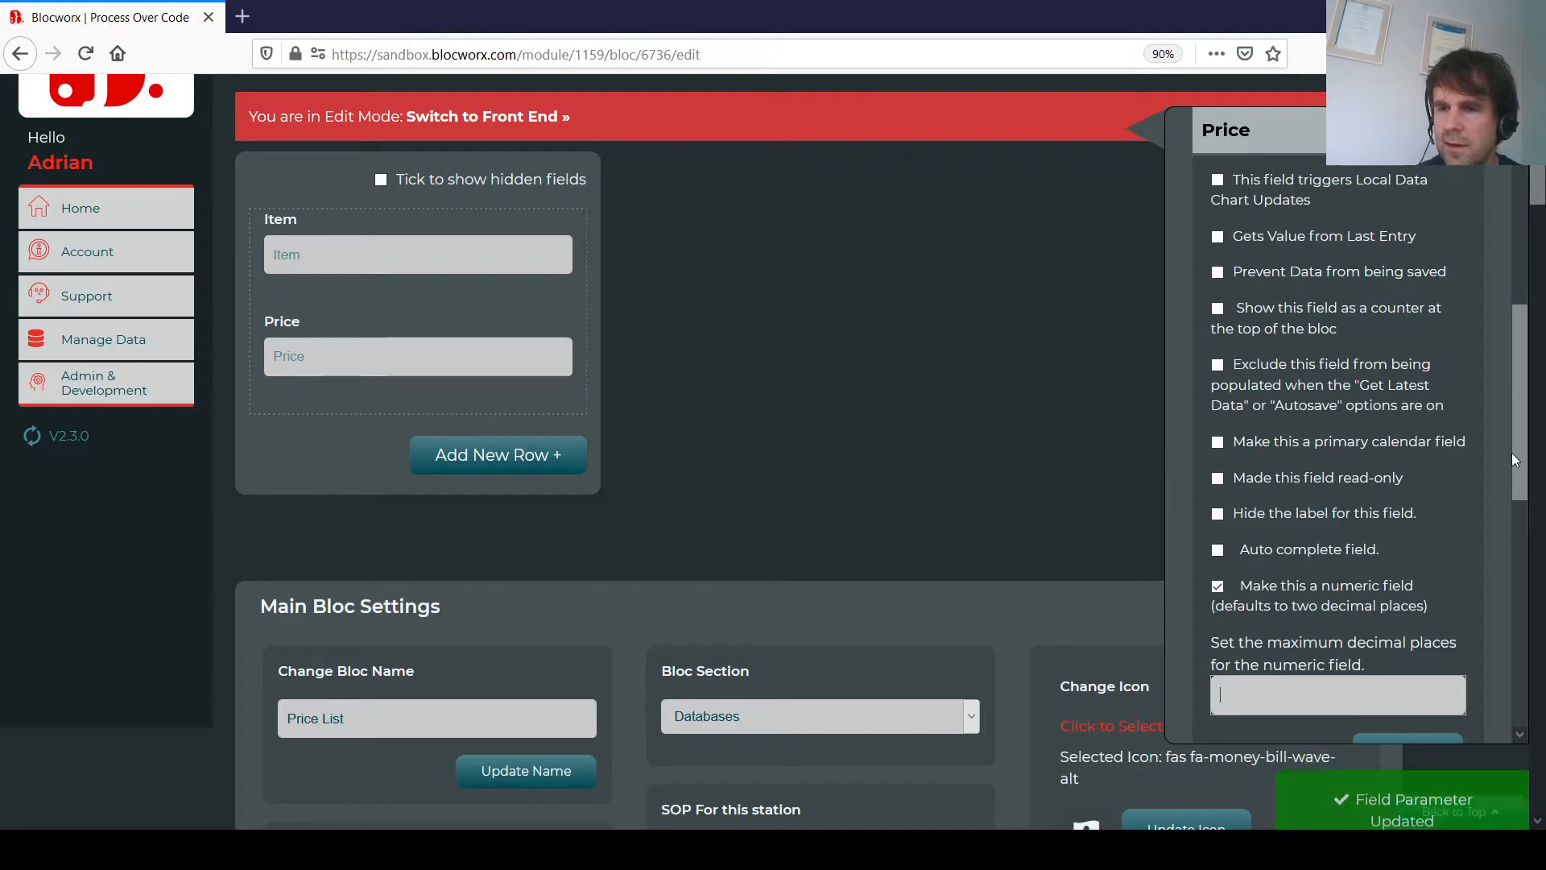
pyautogui.moveTo(1513, 374); pyautogui.dragTo(1512, 396)
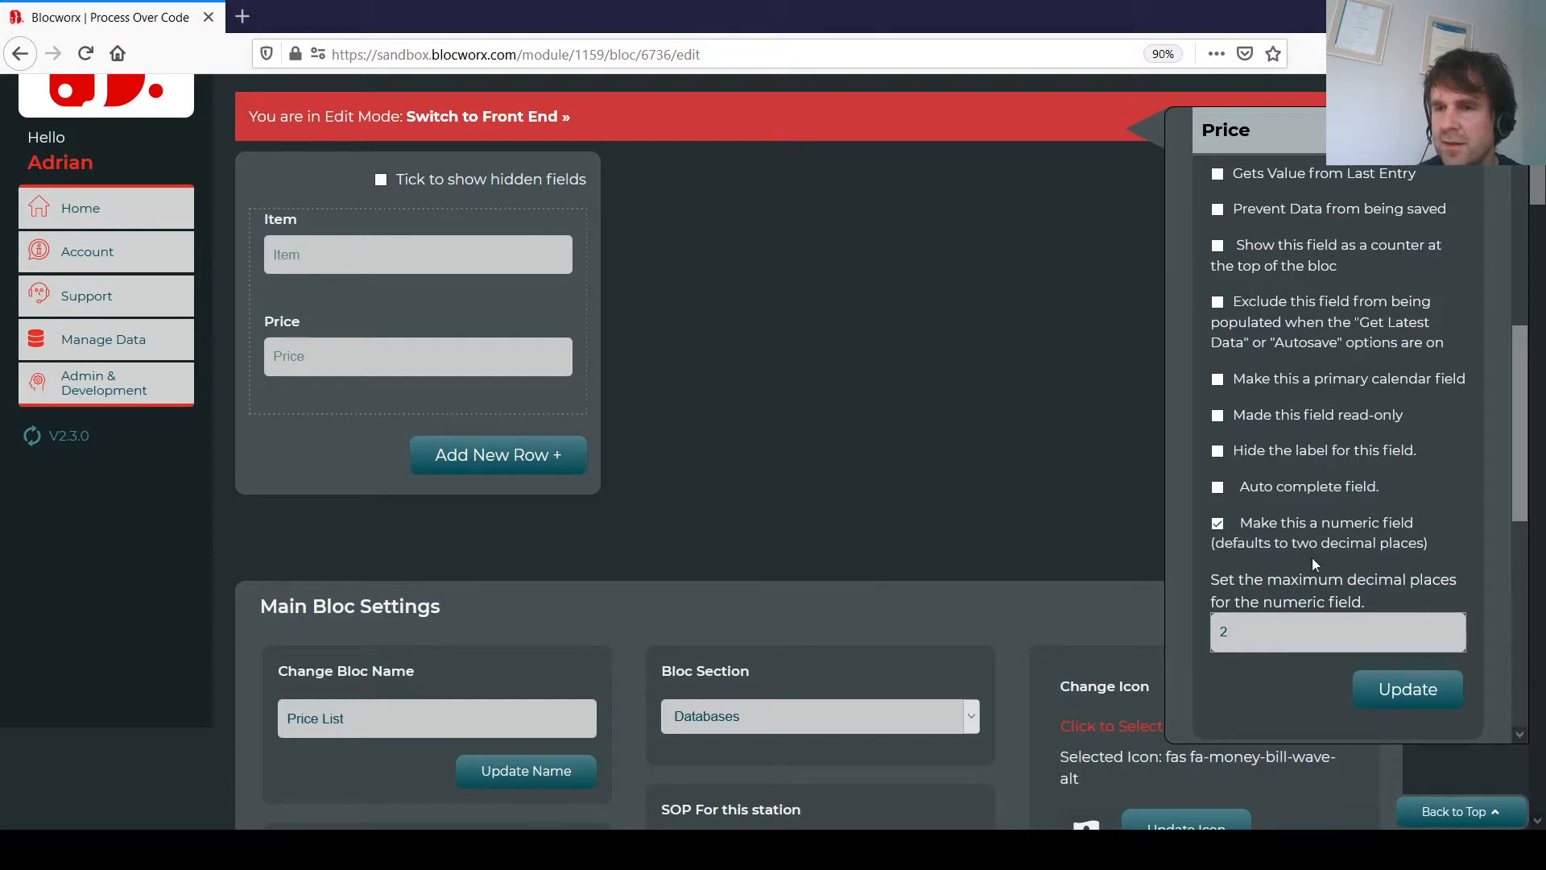
pyautogui.click(1382, 690)
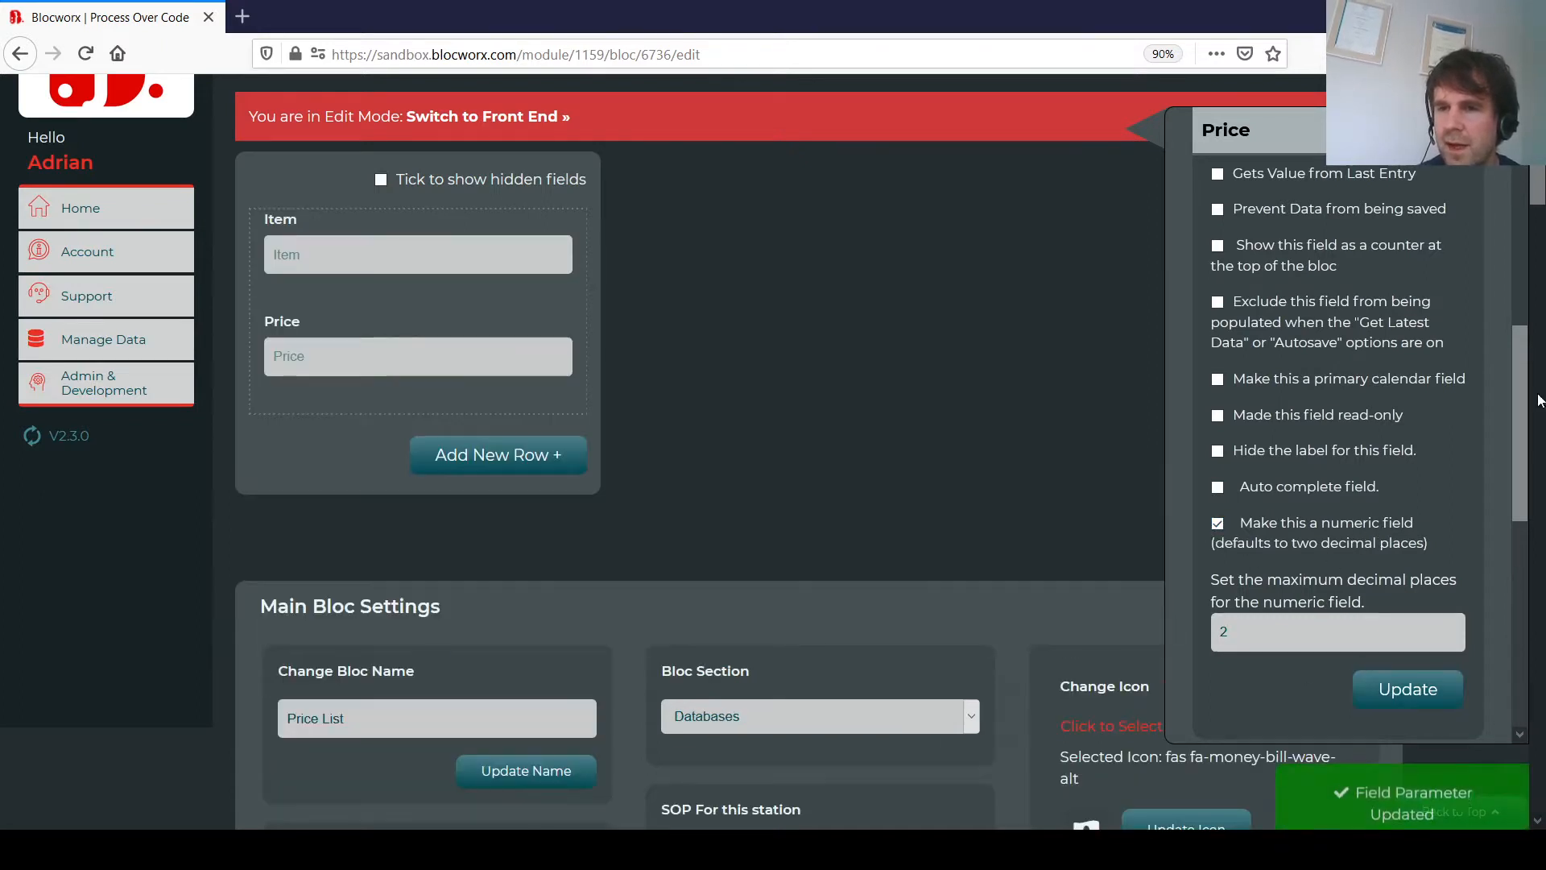
pyautogui.scroll(3, 1512, 385)
pyautogui.moveTo(1532, 297); pyautogui.dragTo(1517, 169)
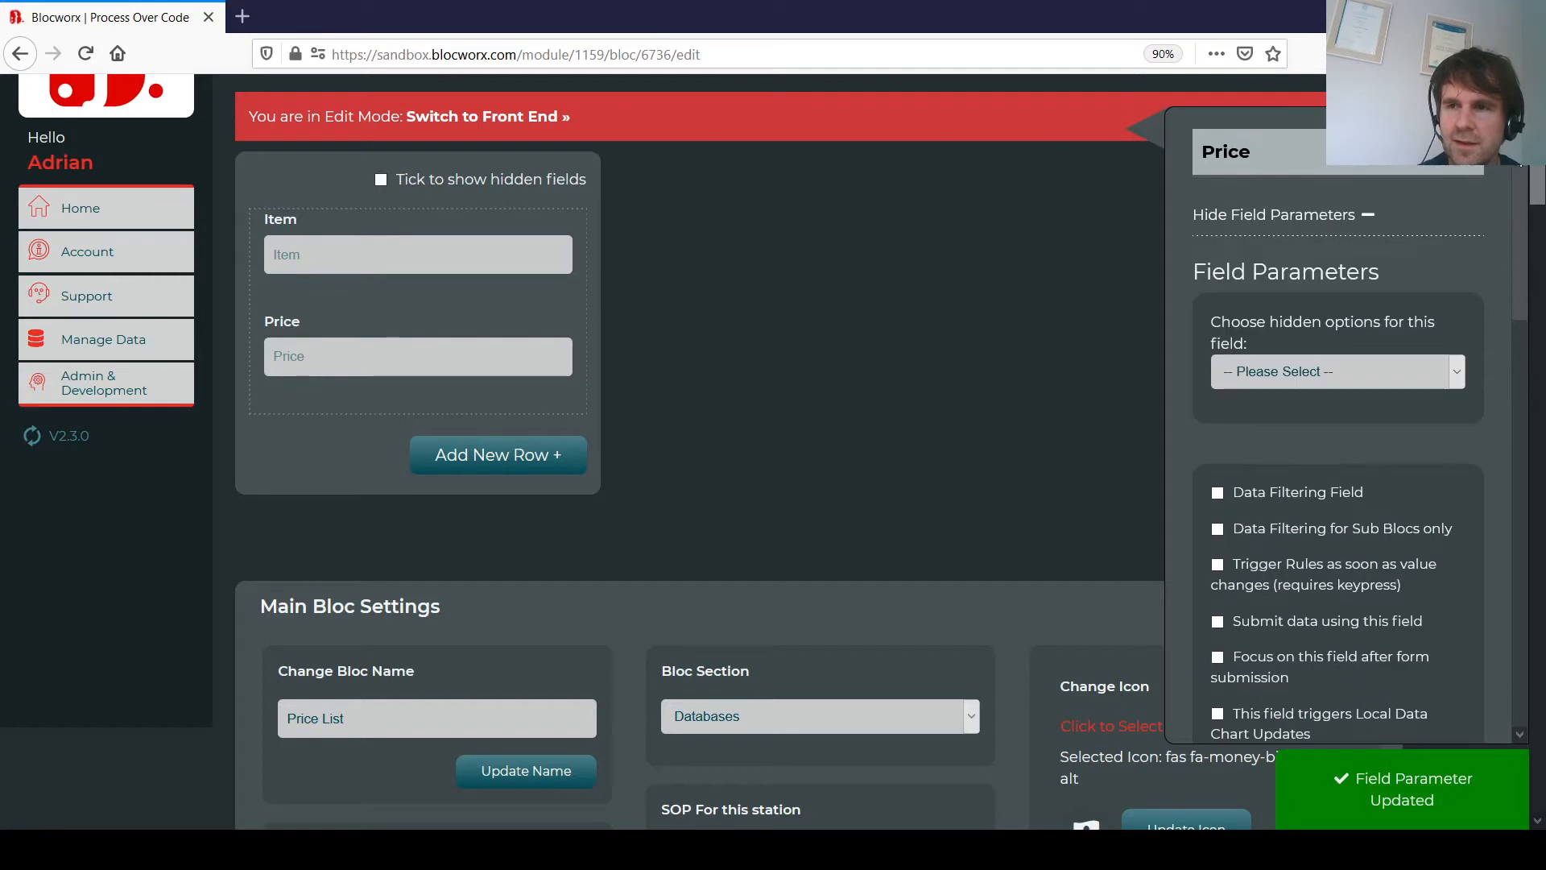
pyautogui.click(998, 301)
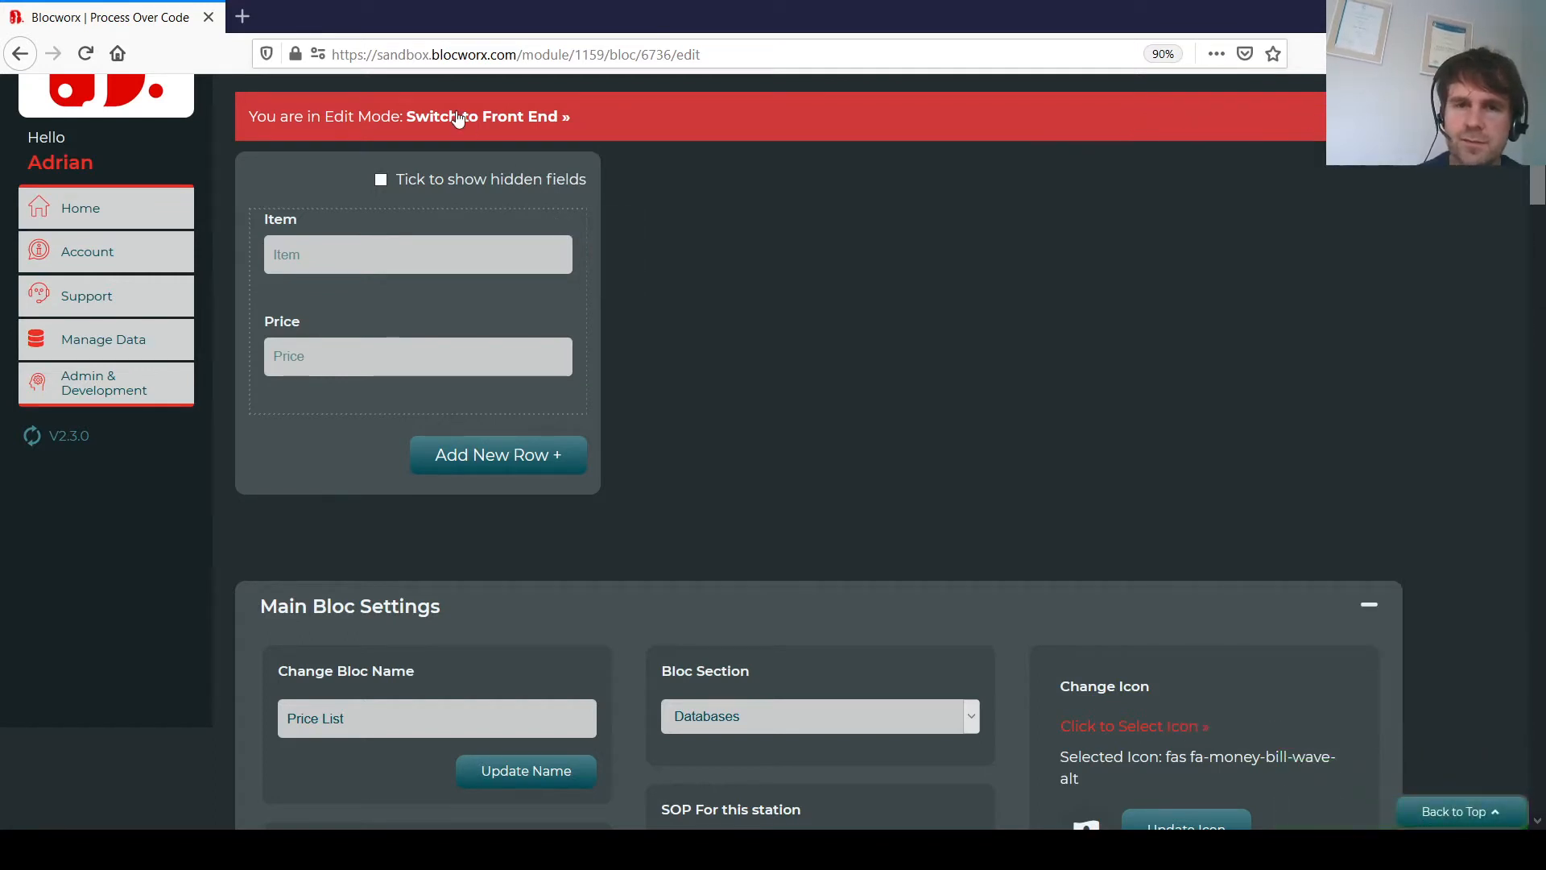
# Switch the Price List bloc to its front end and submit the item Apples with price 4.60.
pyautogui.click(488, 119)
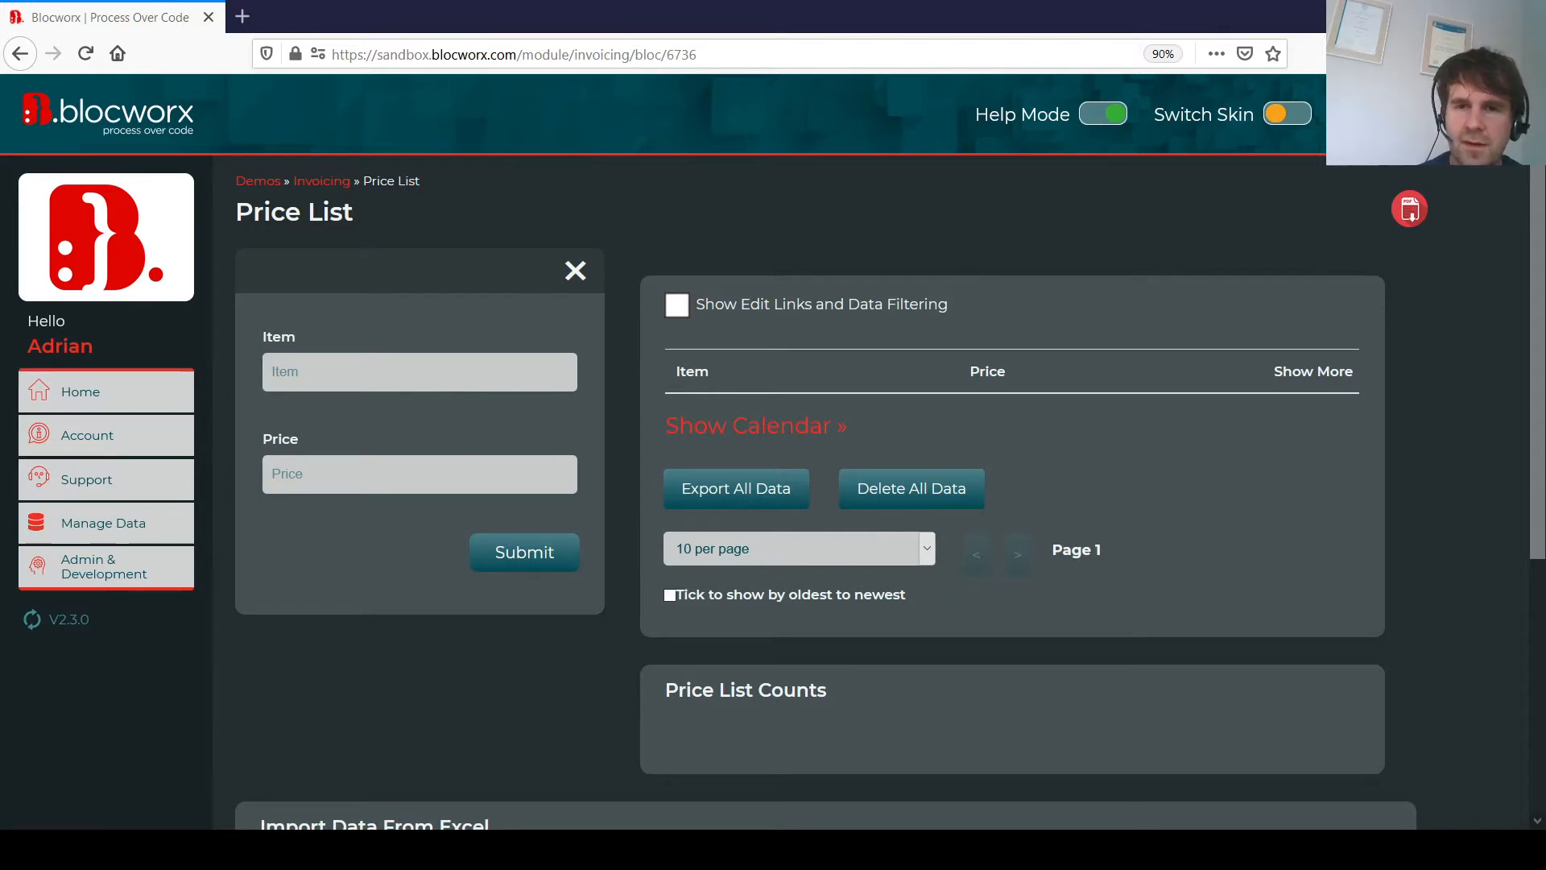
pyautogui.click(402, 378)
pyautogui.write('Apples')
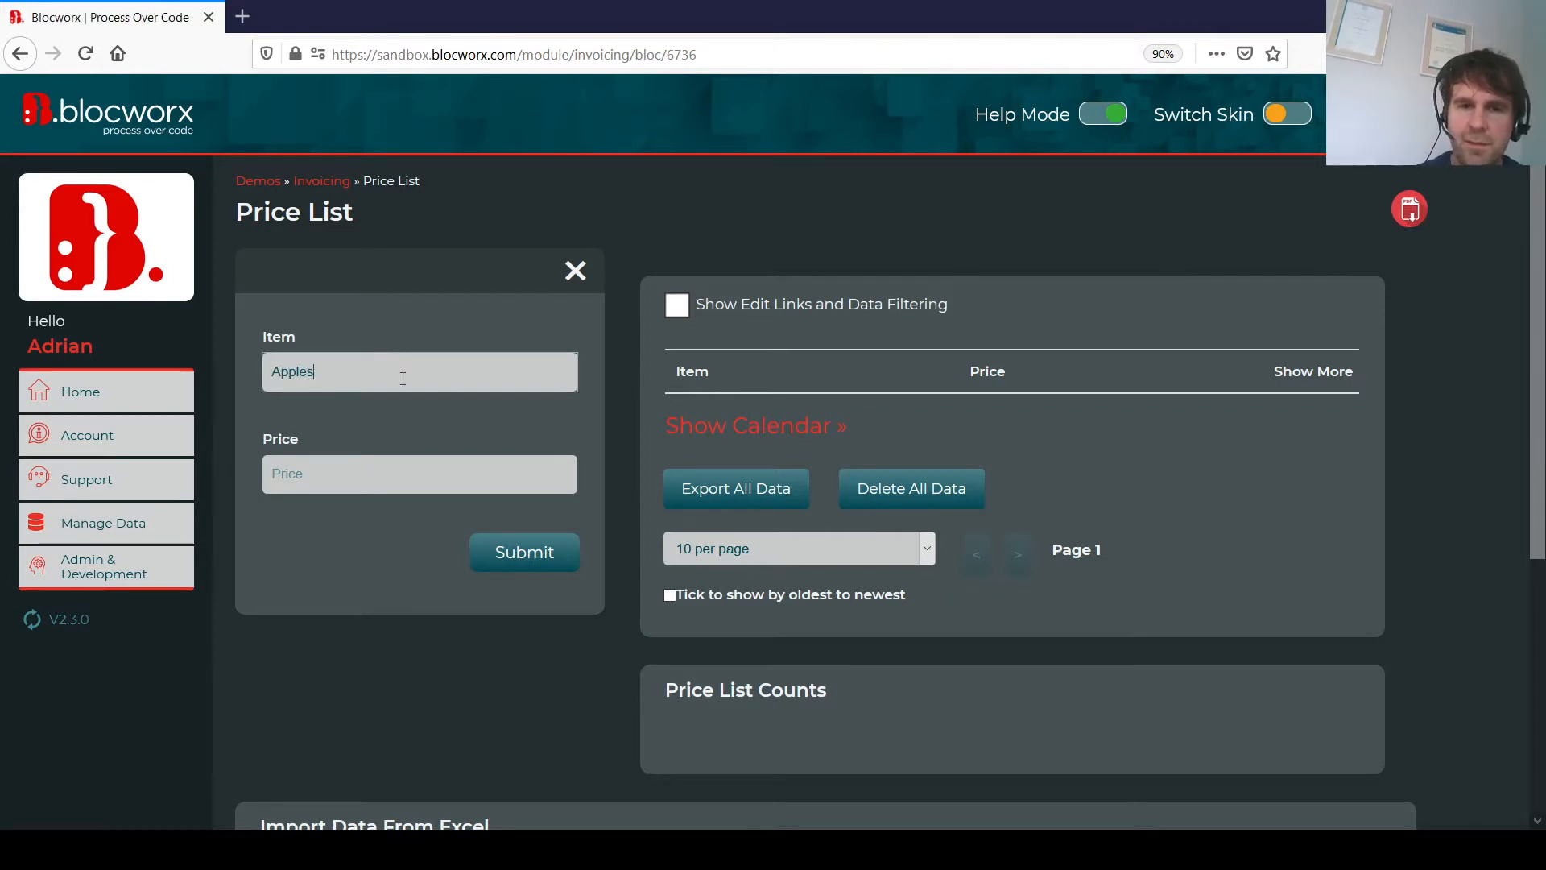
pyautogui.press('Tab')
pyautogui.write('4.6')
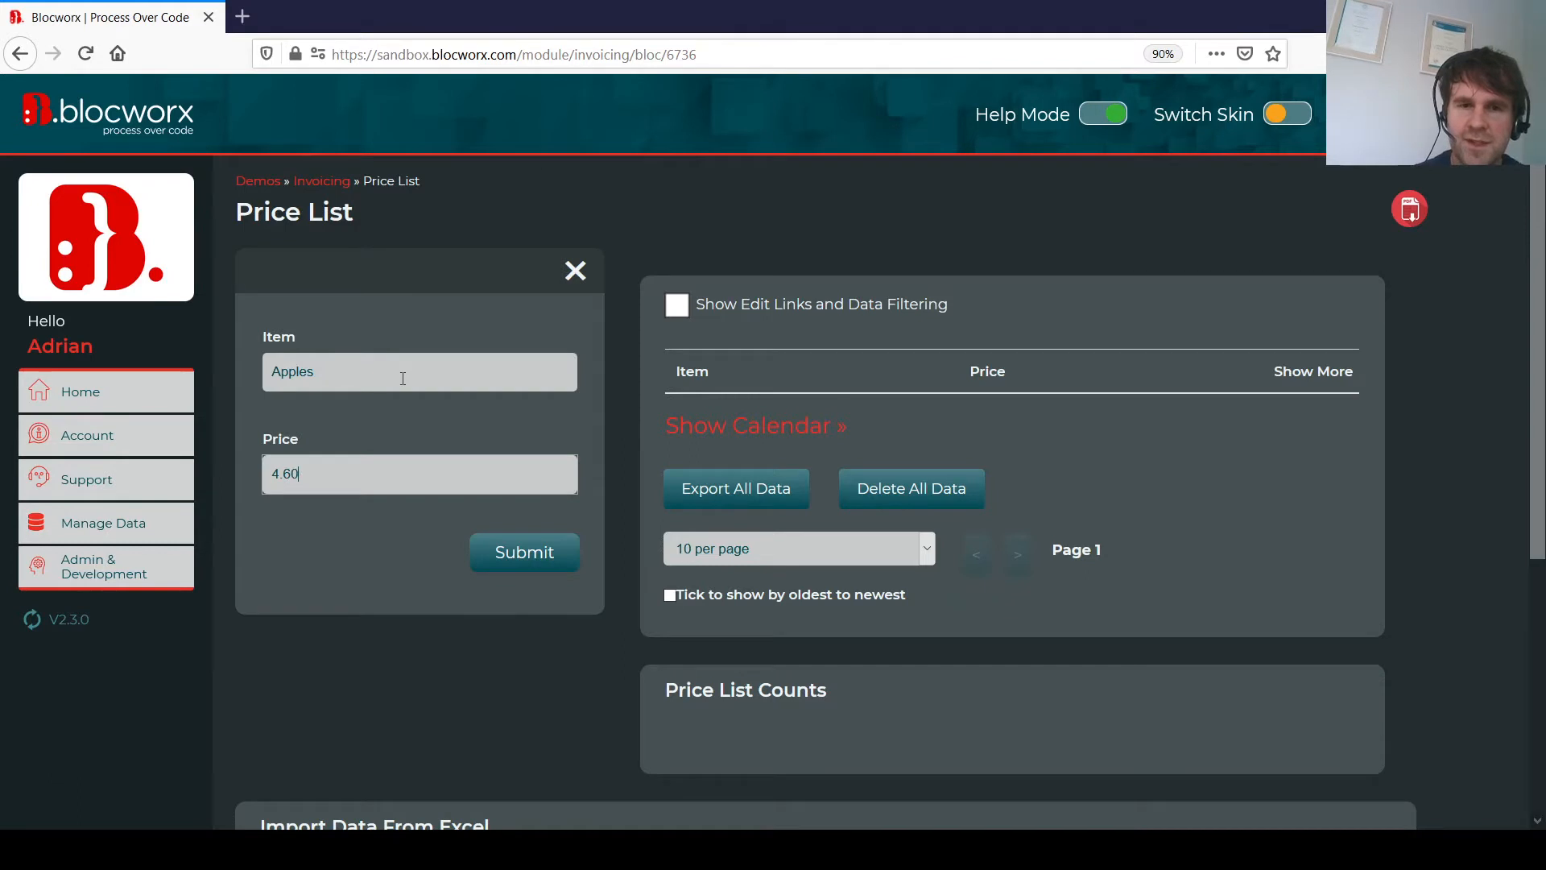
pyautogui.press('Return')
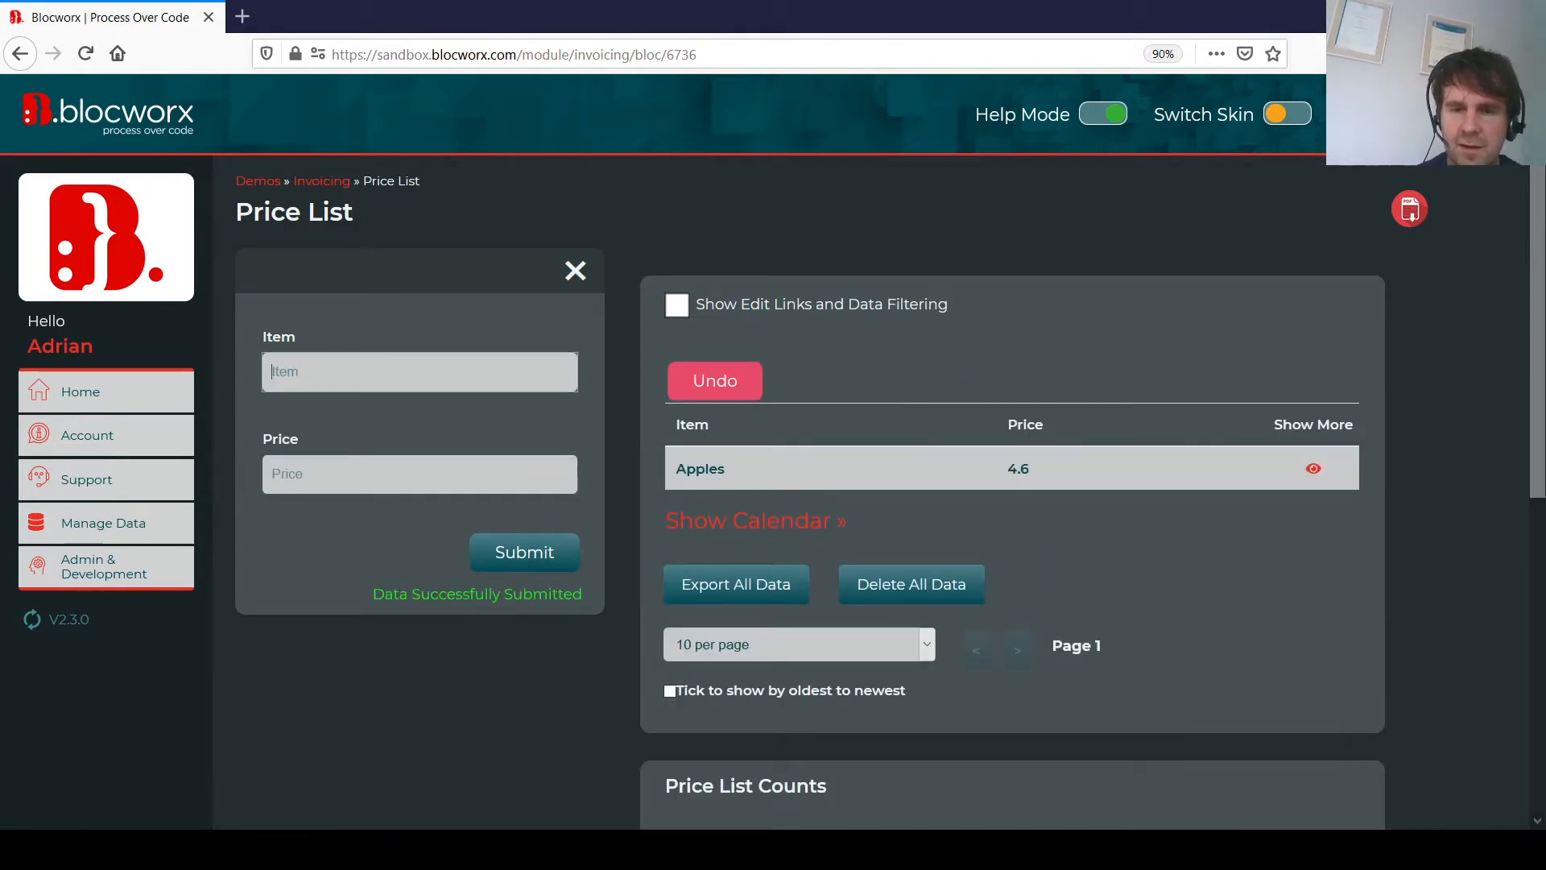
# Submit a Price List record for Bananas with price 2.95.
pyautogui.click(424, 369)
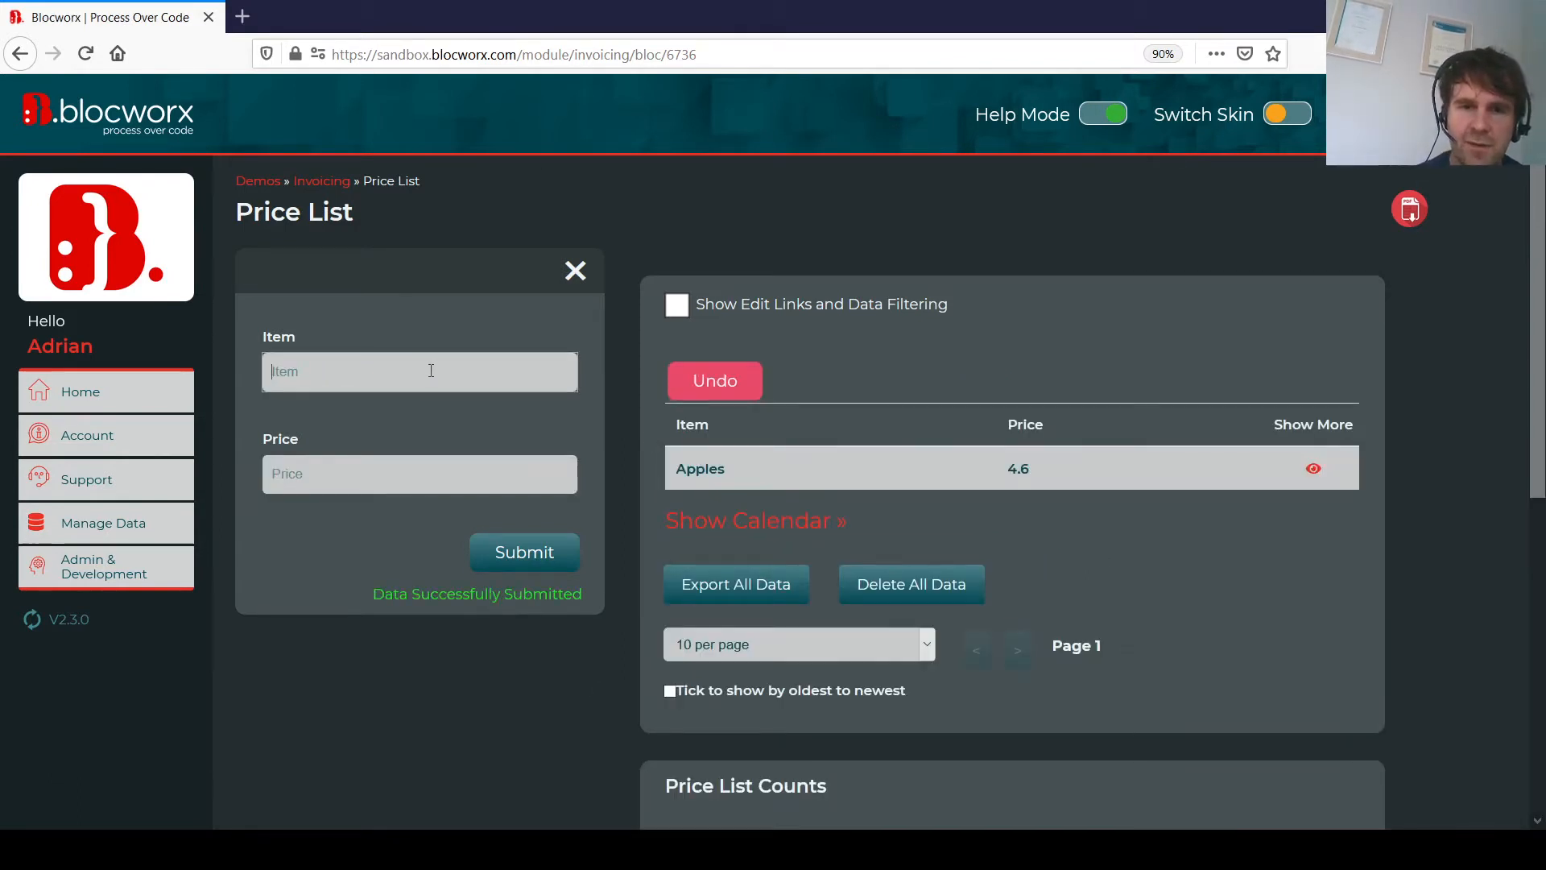
pyautogui.write('Bananas')
pyautogui.press('Tab')
pyautogui.write('2.95')
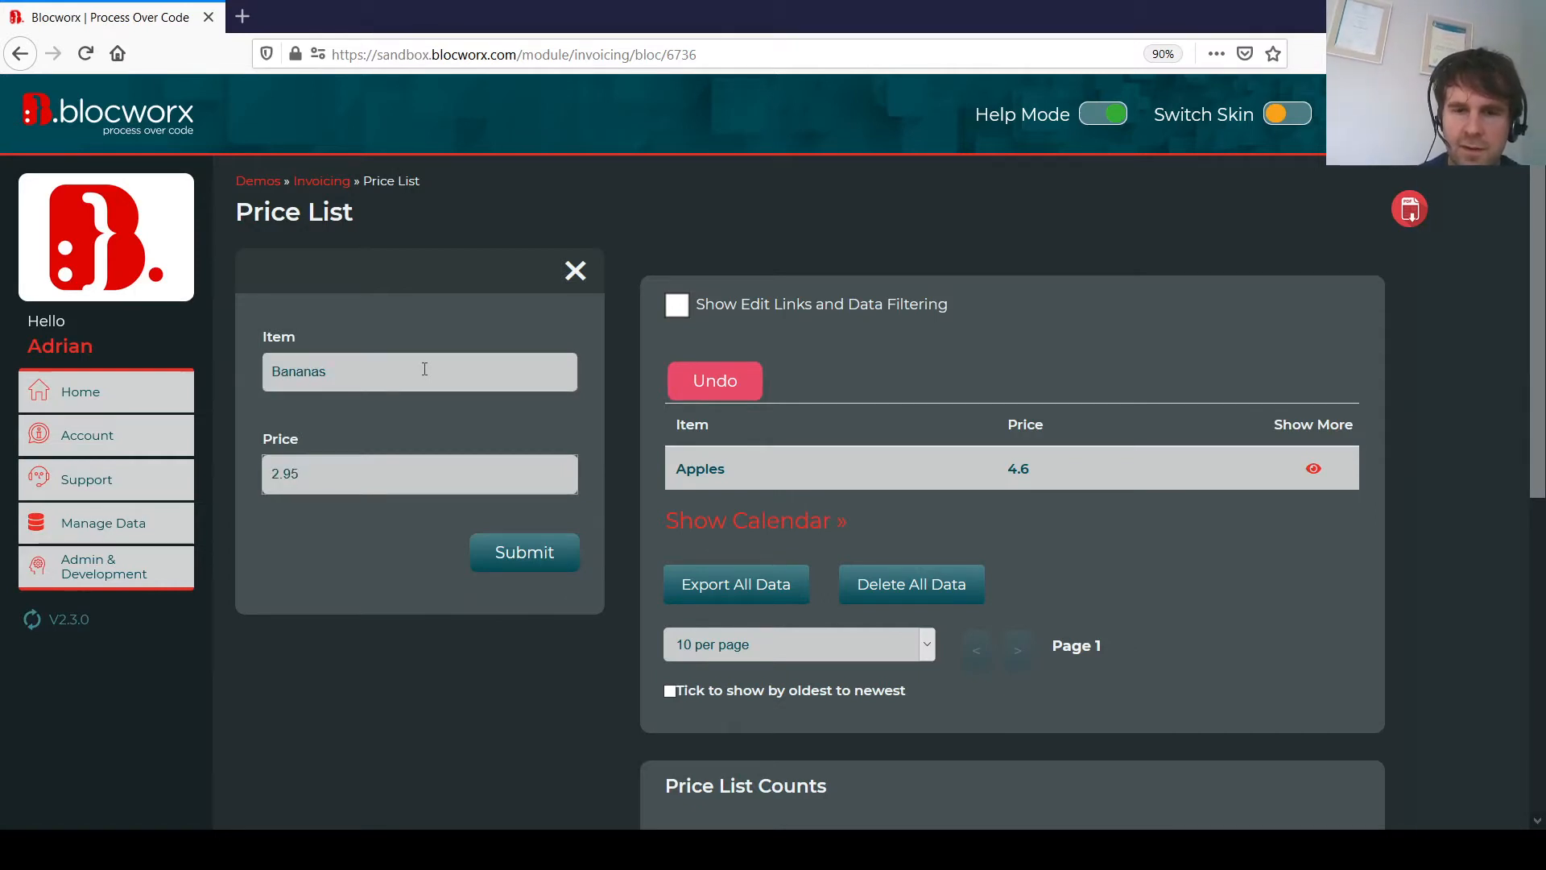
pyautogui.press('Return')
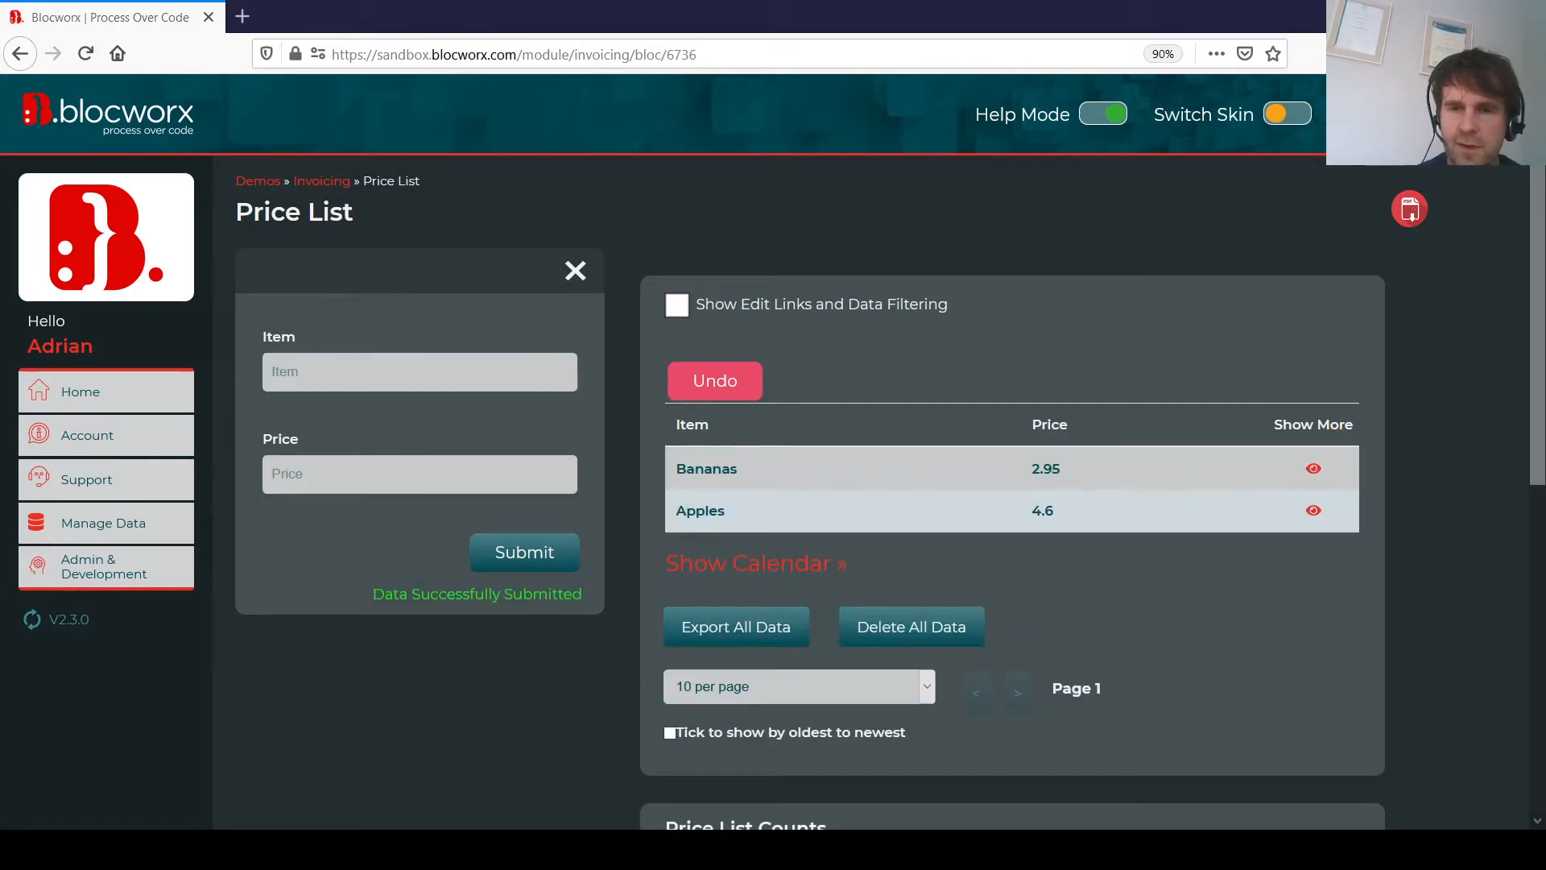
# Submit a Price List record for Parsnips with price 3.60.
pyautogui.click(363, 376)
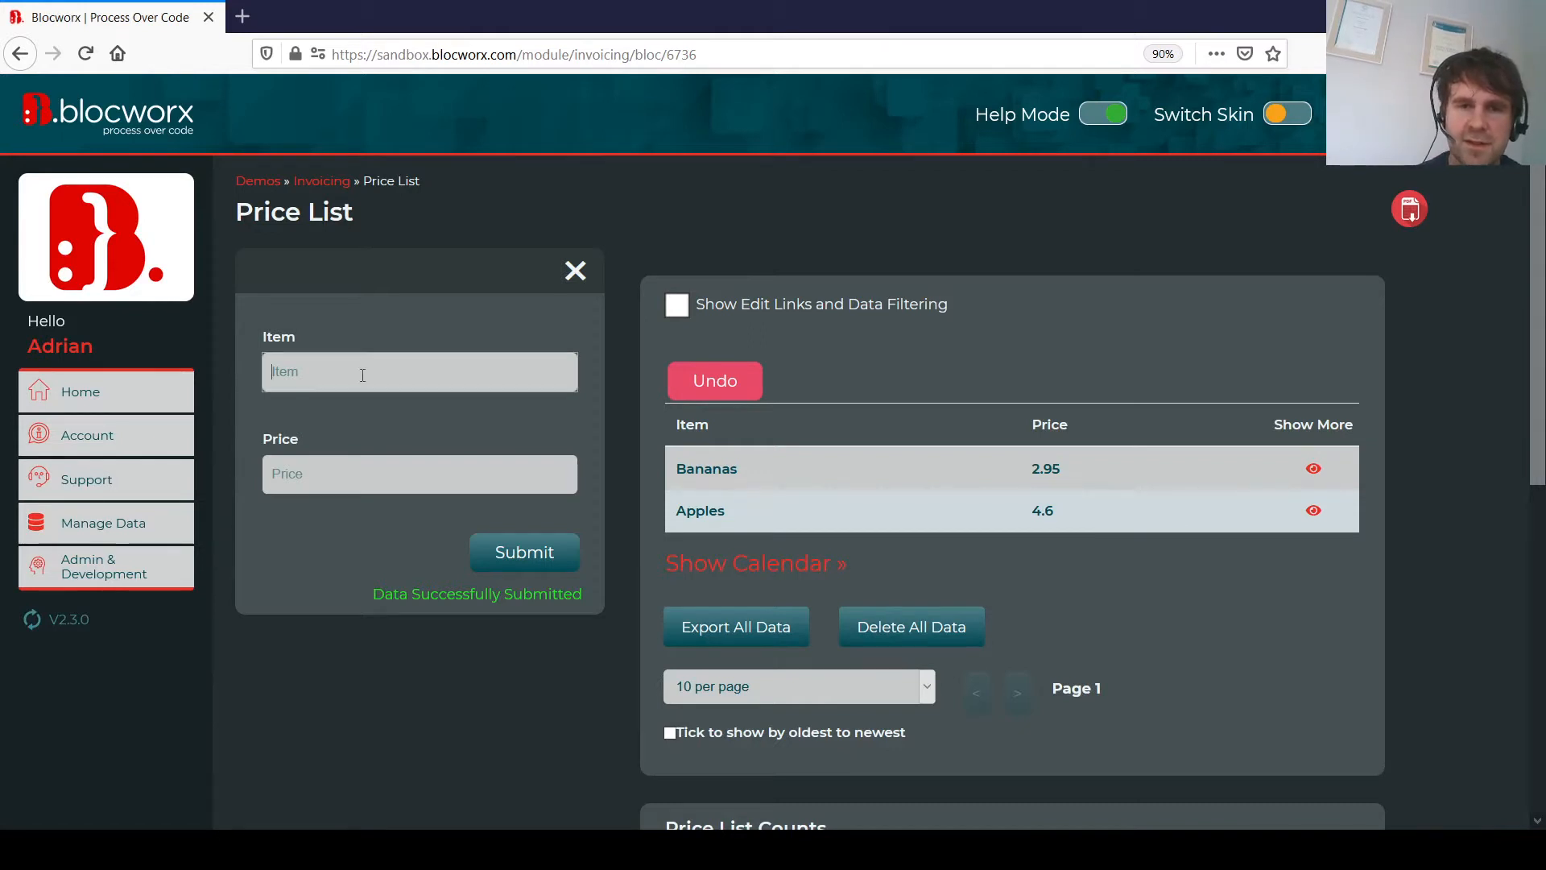
pyautogui.write('Parsnips')
pyautogui.press('Tab')
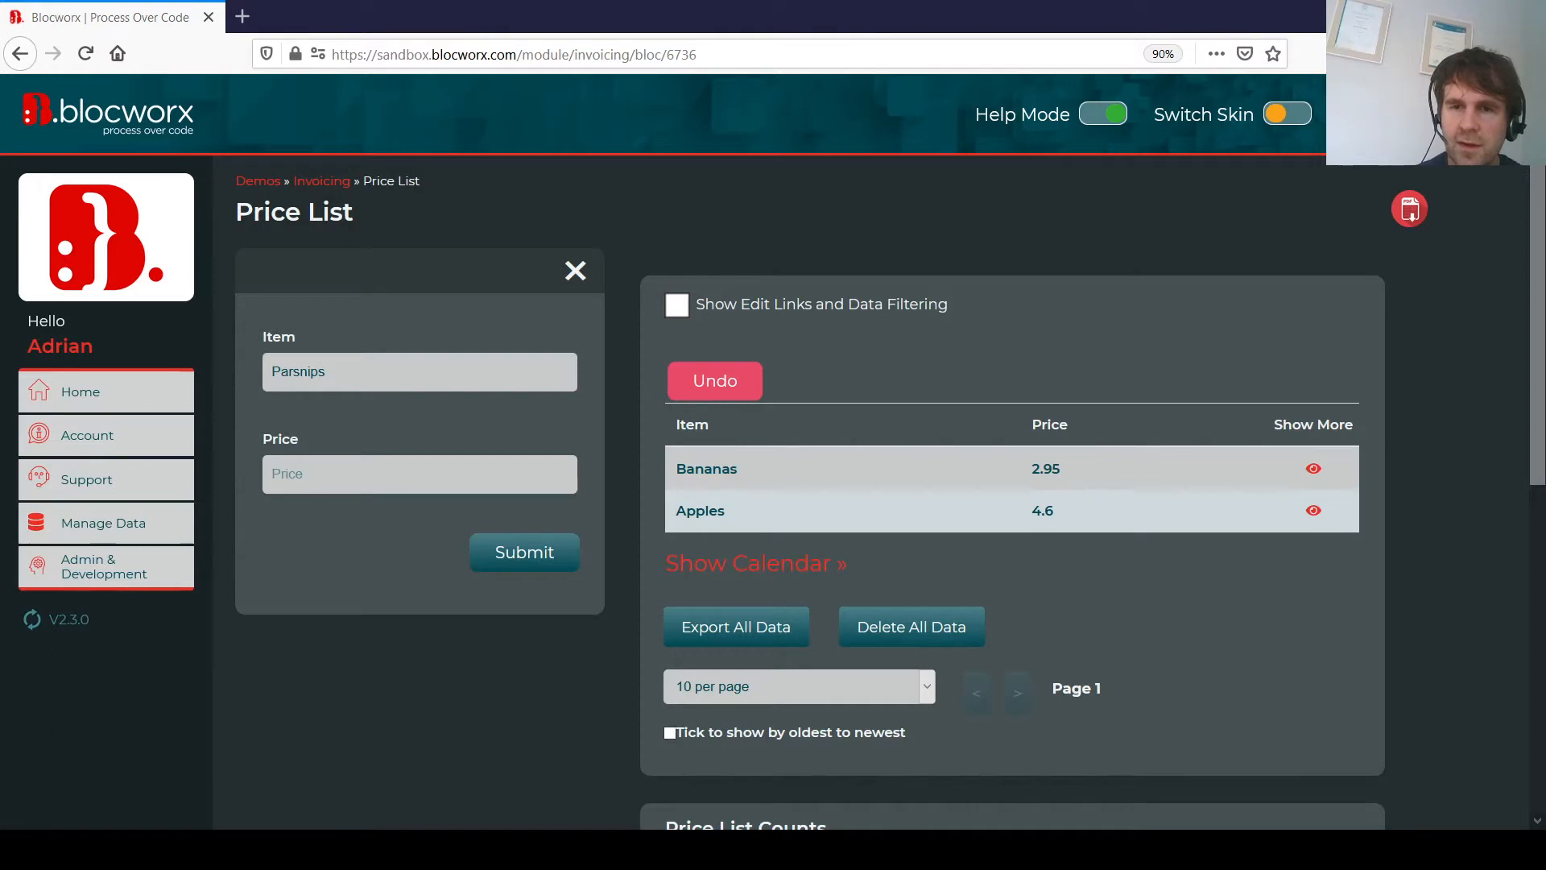
pyautogui.click(377, 472)
pyautogui.write('3.6')
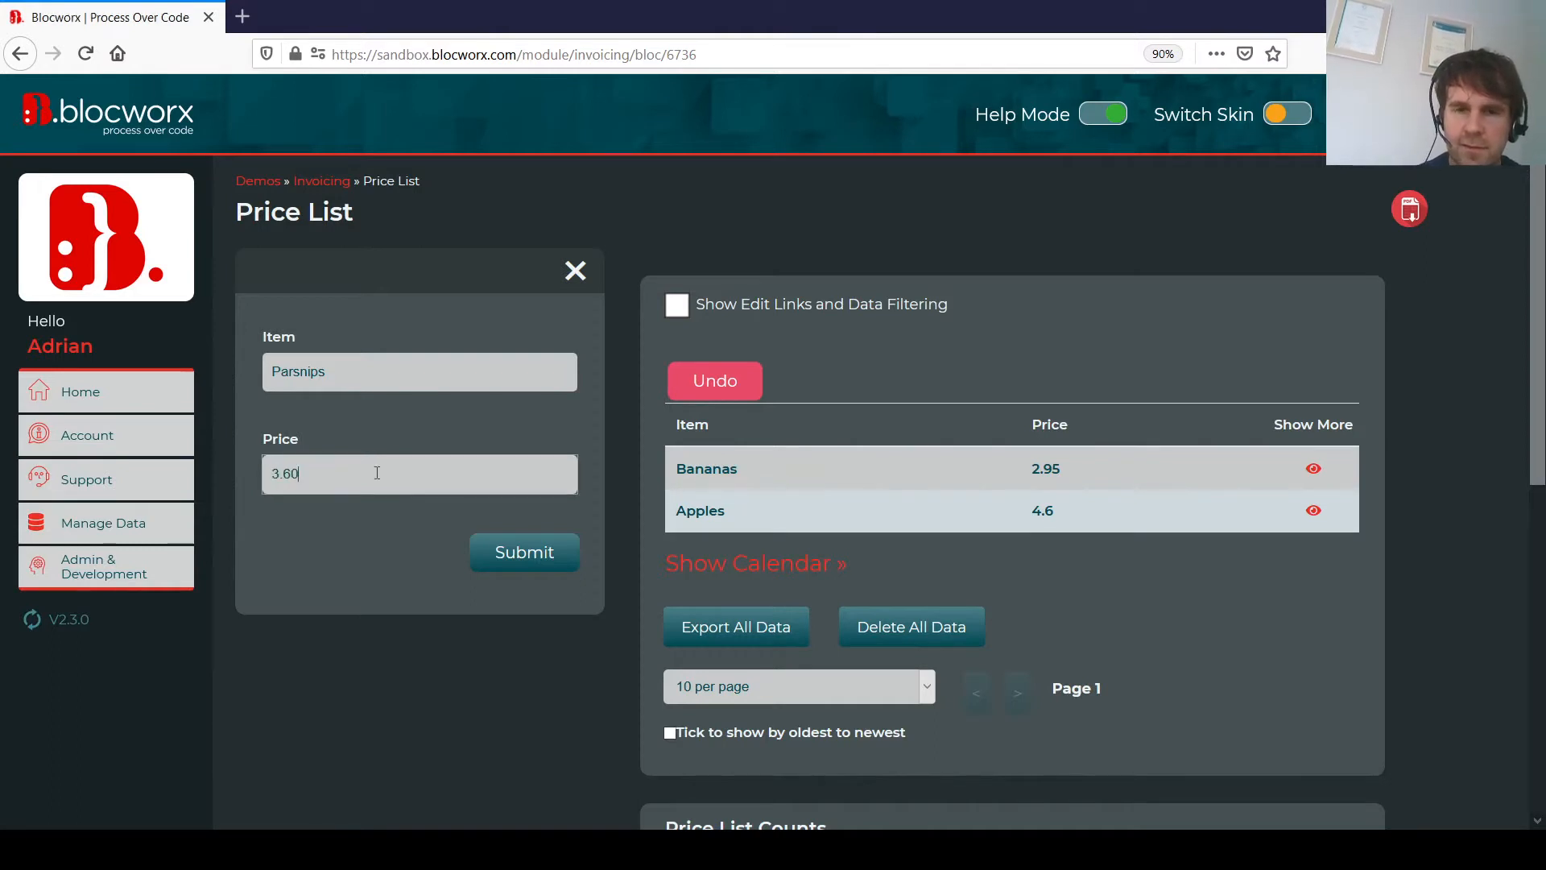
pyautogui.press('Return')
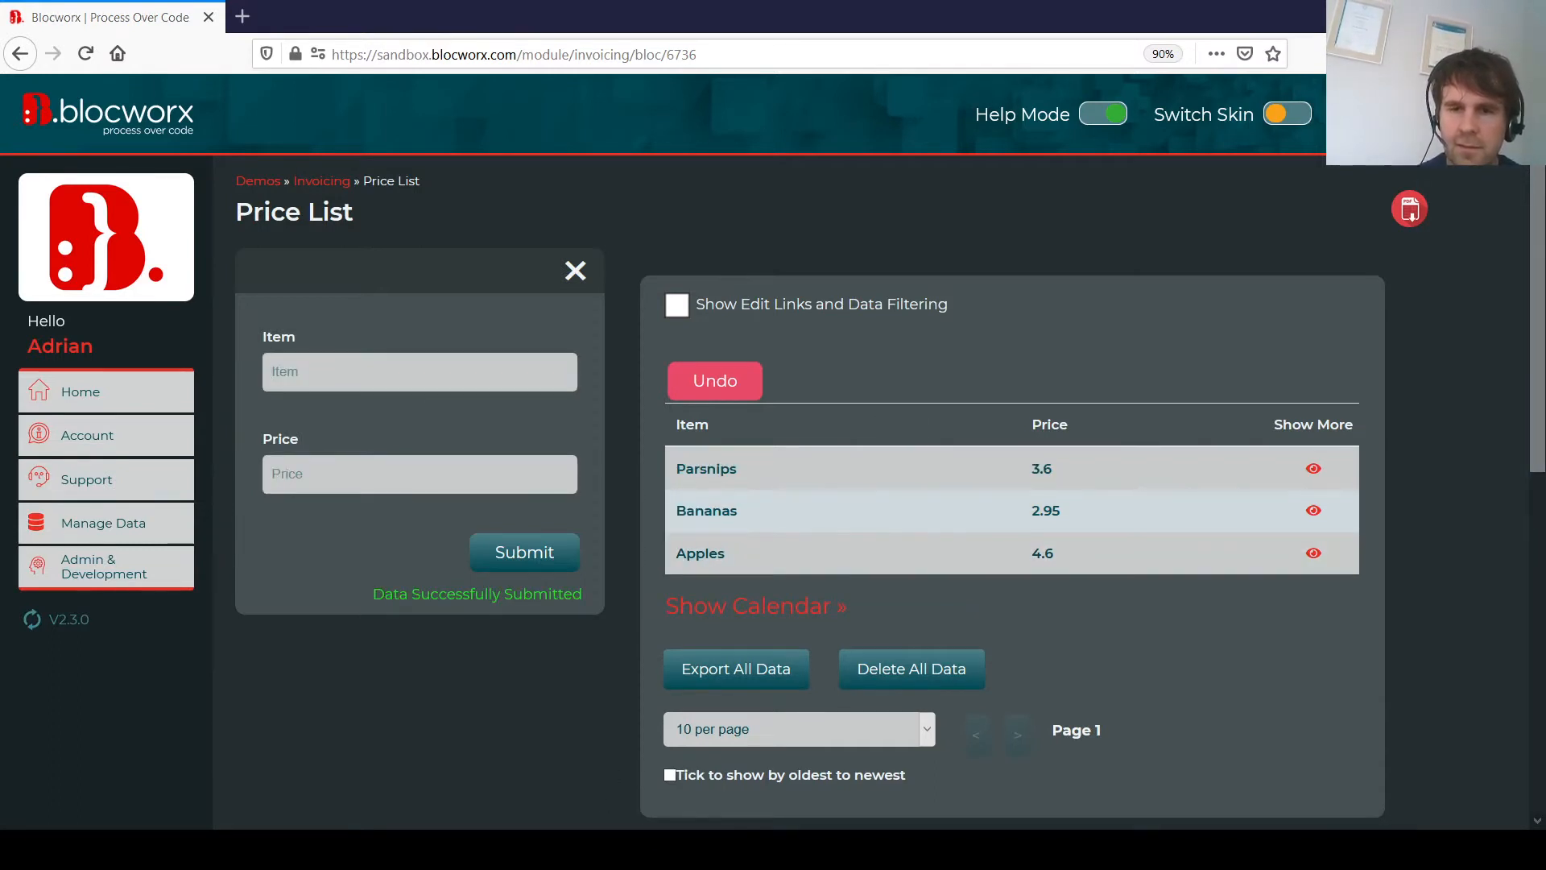
# Submit a Price List record for Peppers with price 9.90.
pyautogui.click(427, 368)
pyautogui.write('Peppers')
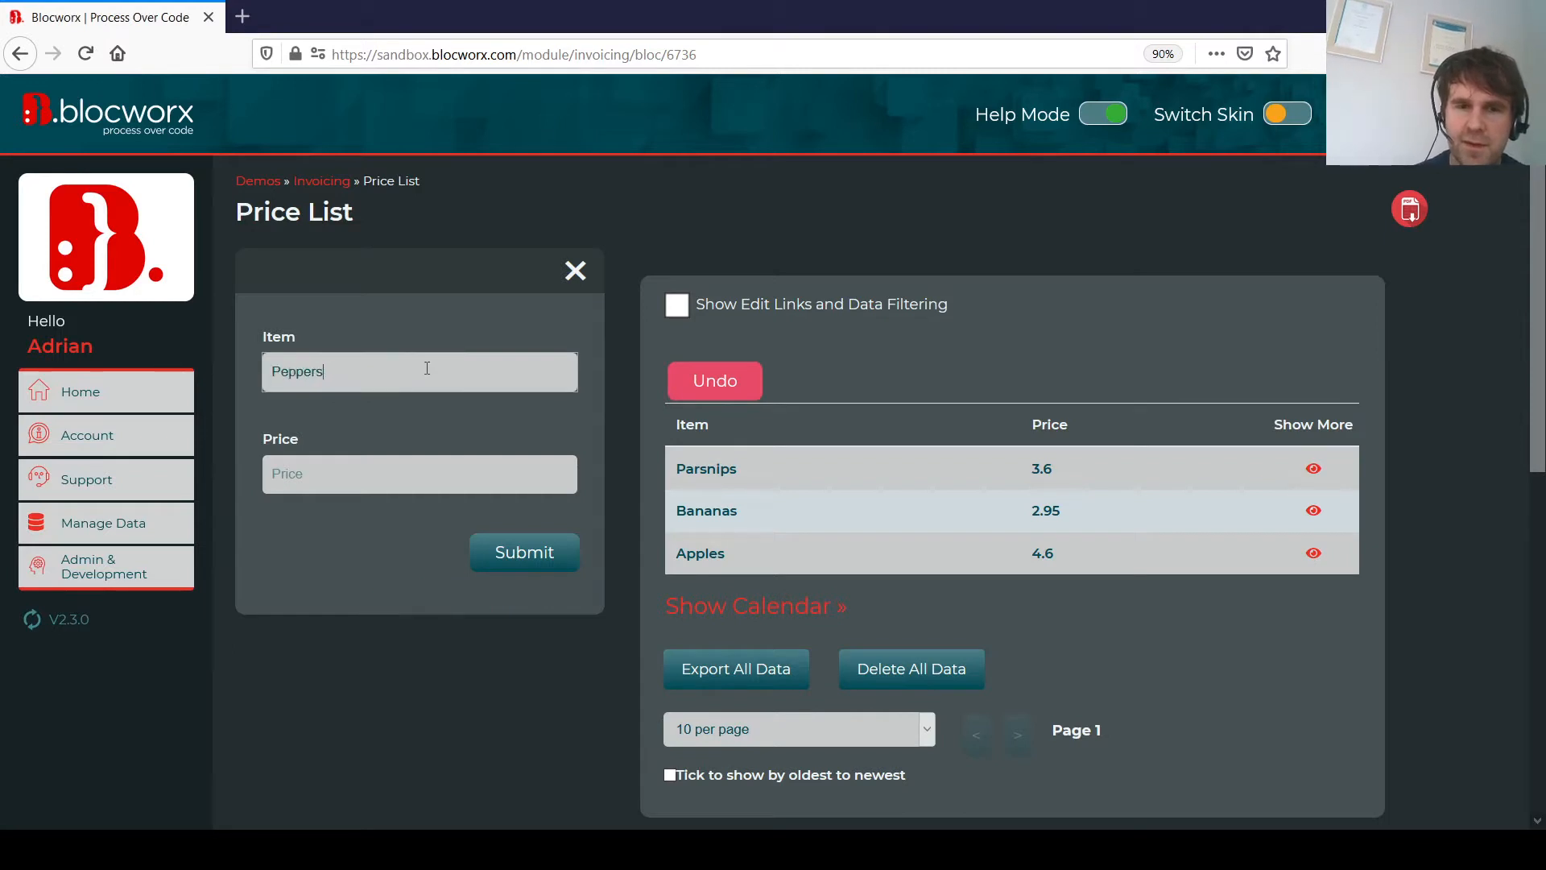
pyautogui.press('Tab')
pyautogui.write('9.95')
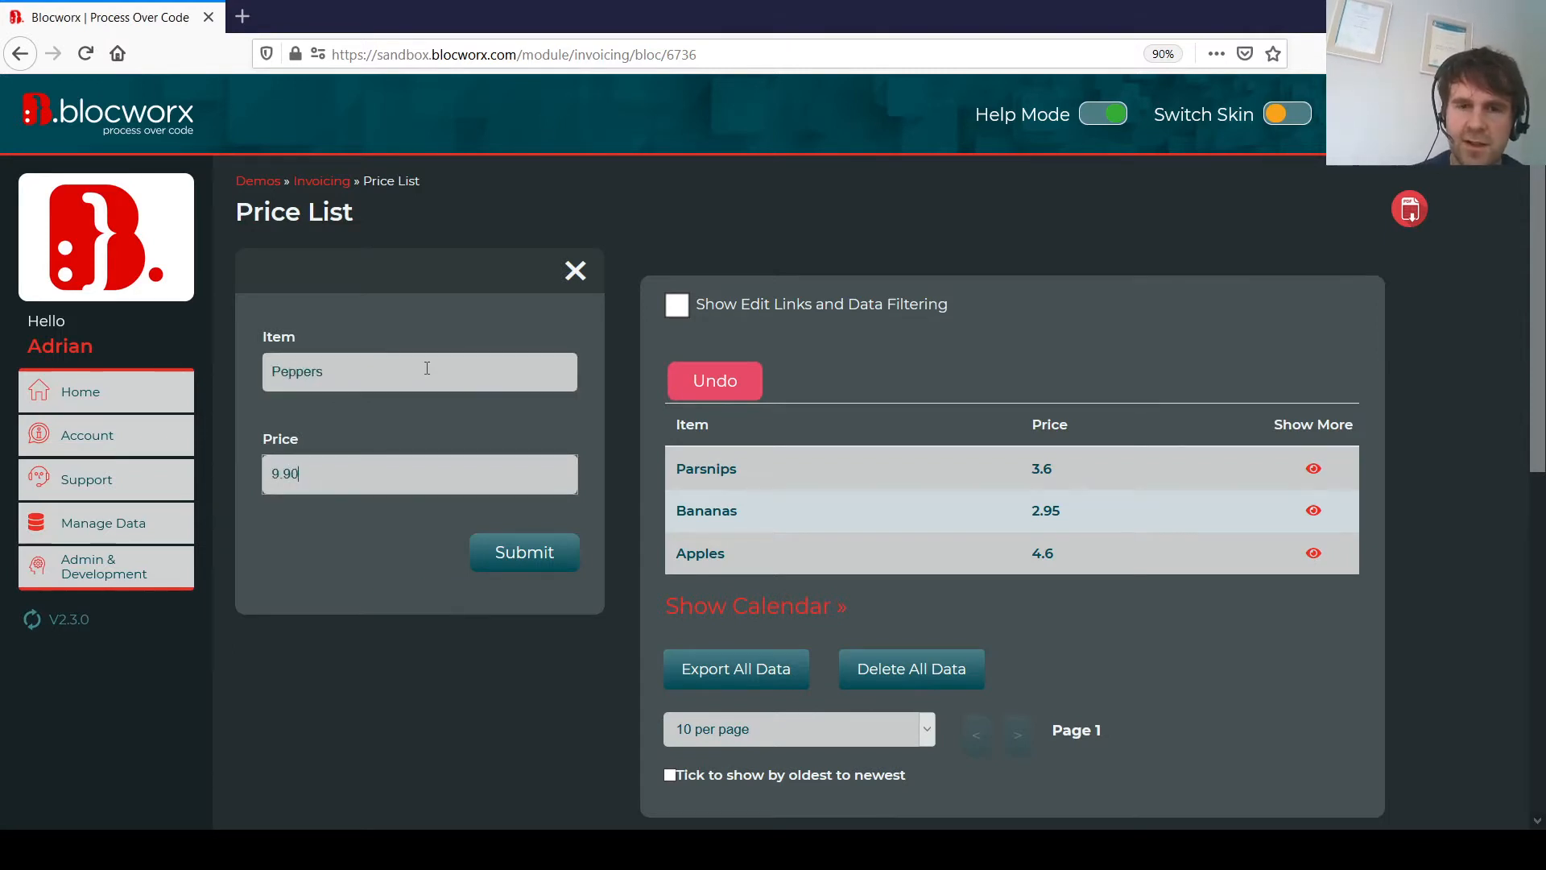
pyautogui.press('BackSpace')
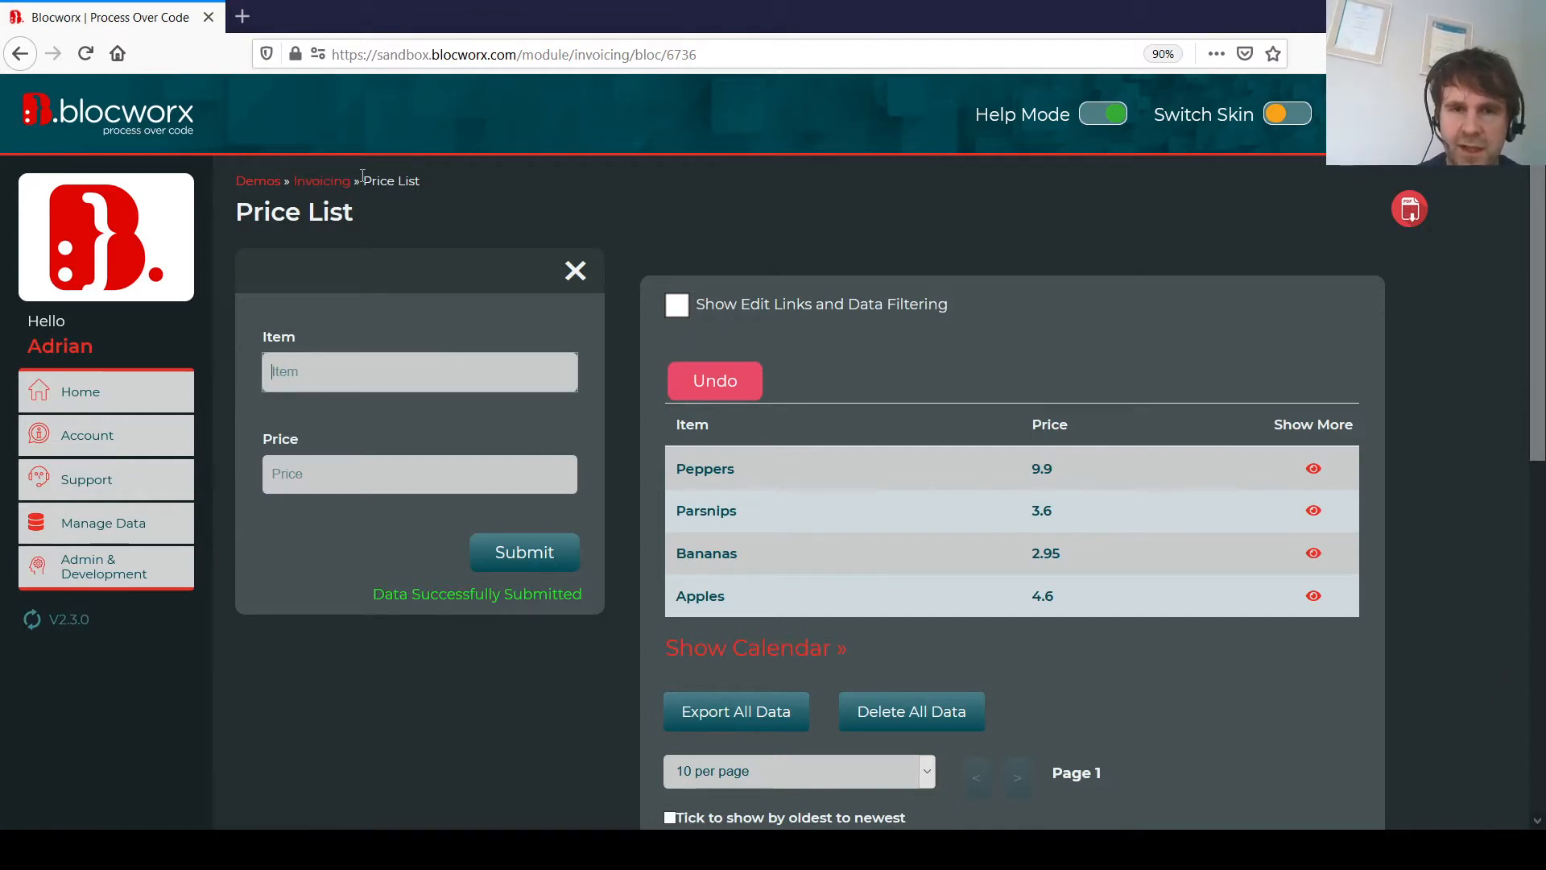
# Go back to the Invoicing module and open its Generate Invoice bloc.
pyautogui.click(304, 180)
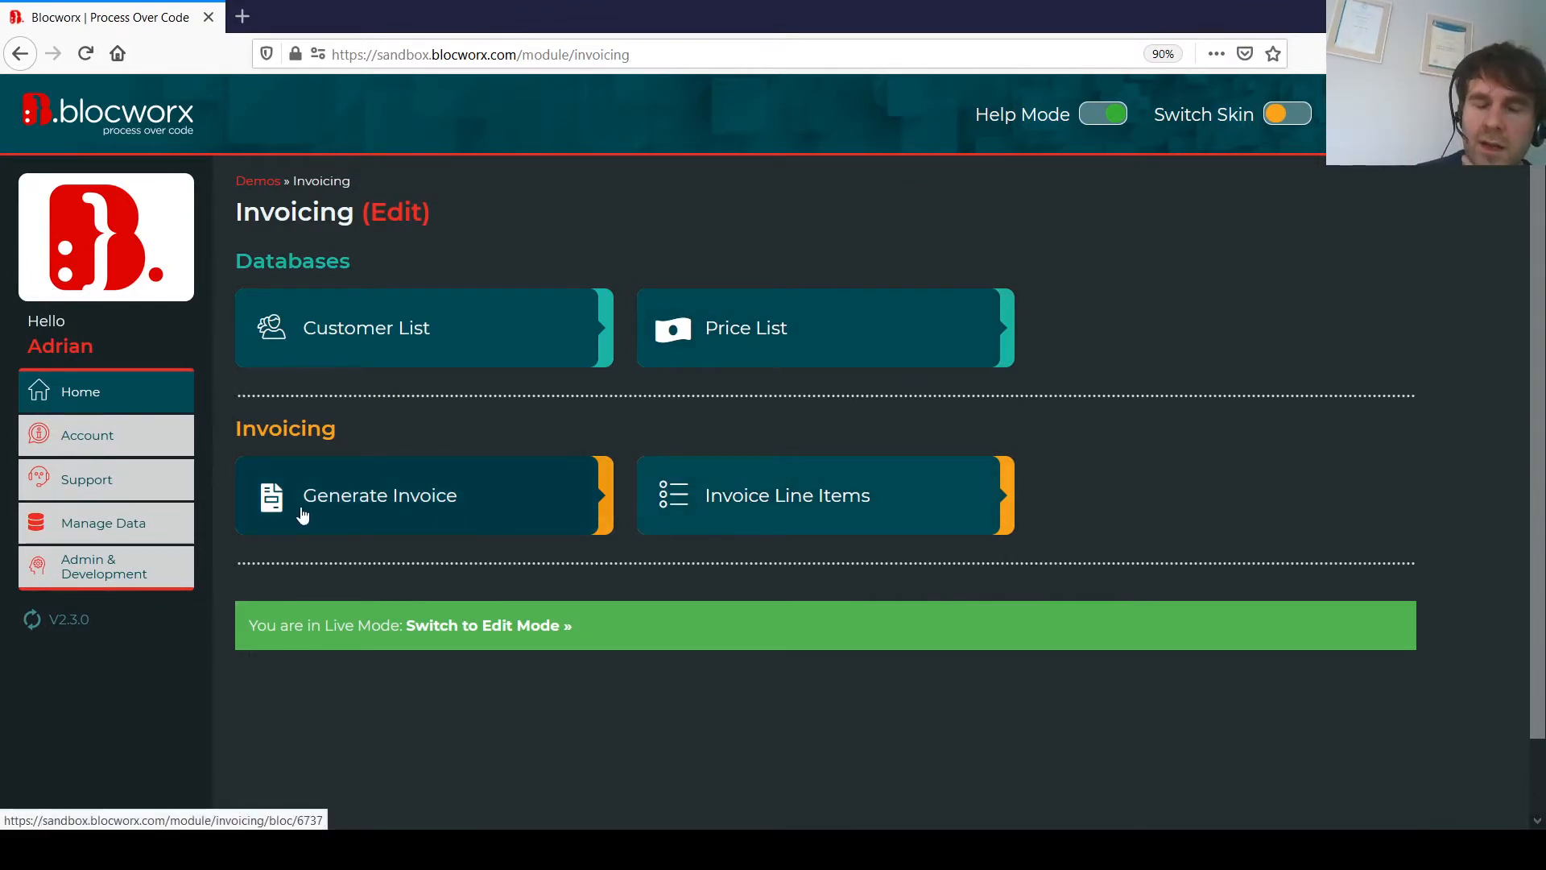
pyautogui.click(410, 516)
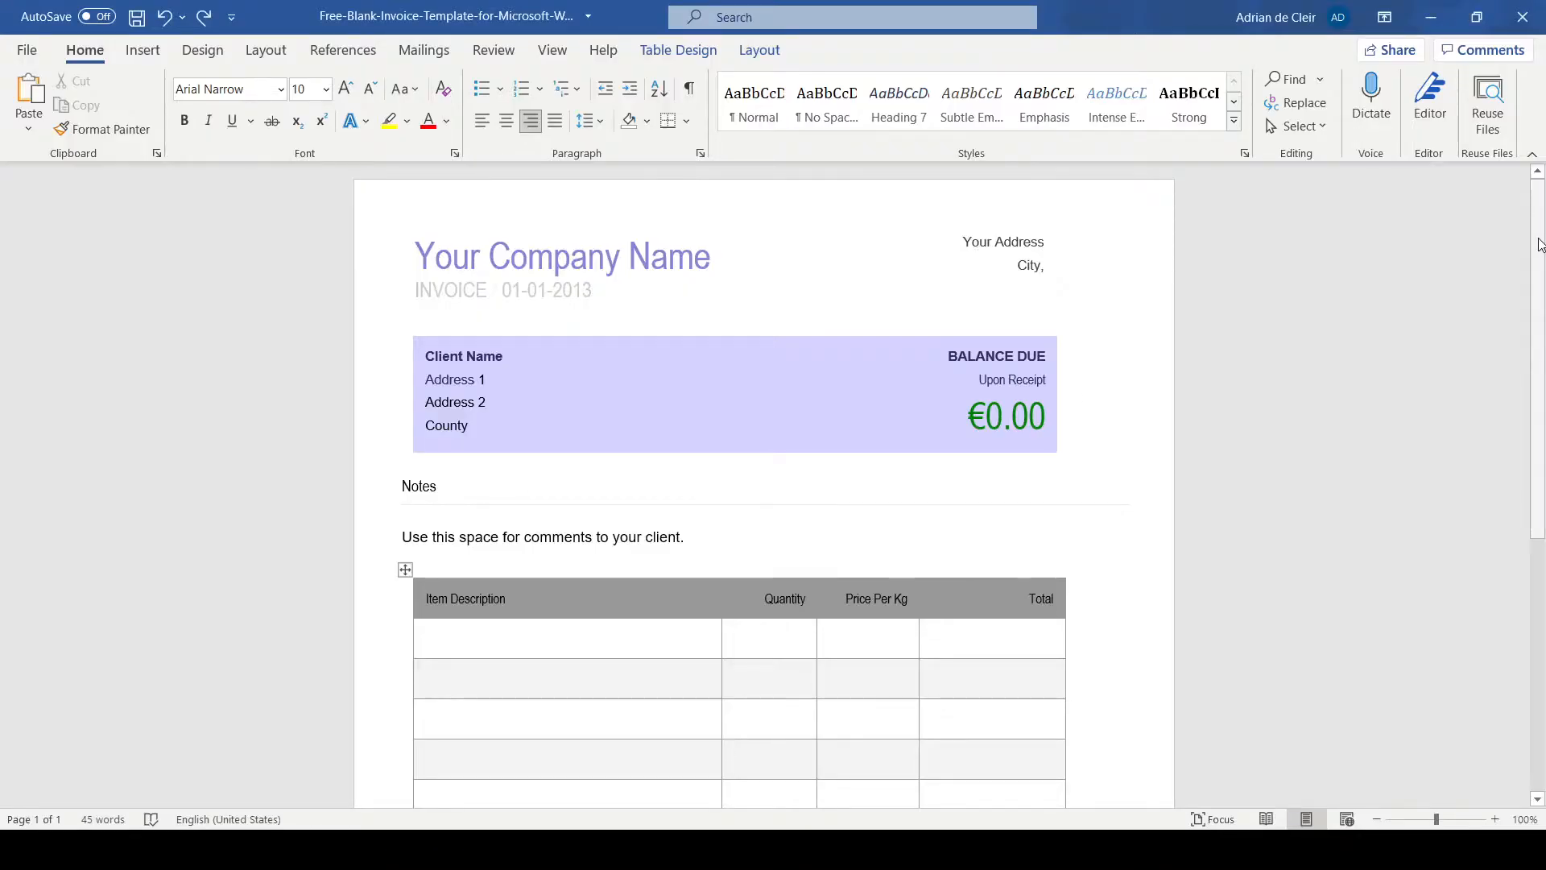
# Switch to the Word invoice template and examine its client details, line-item columns and totals section.
pyautogui.scroll(-12, 1539, 244)
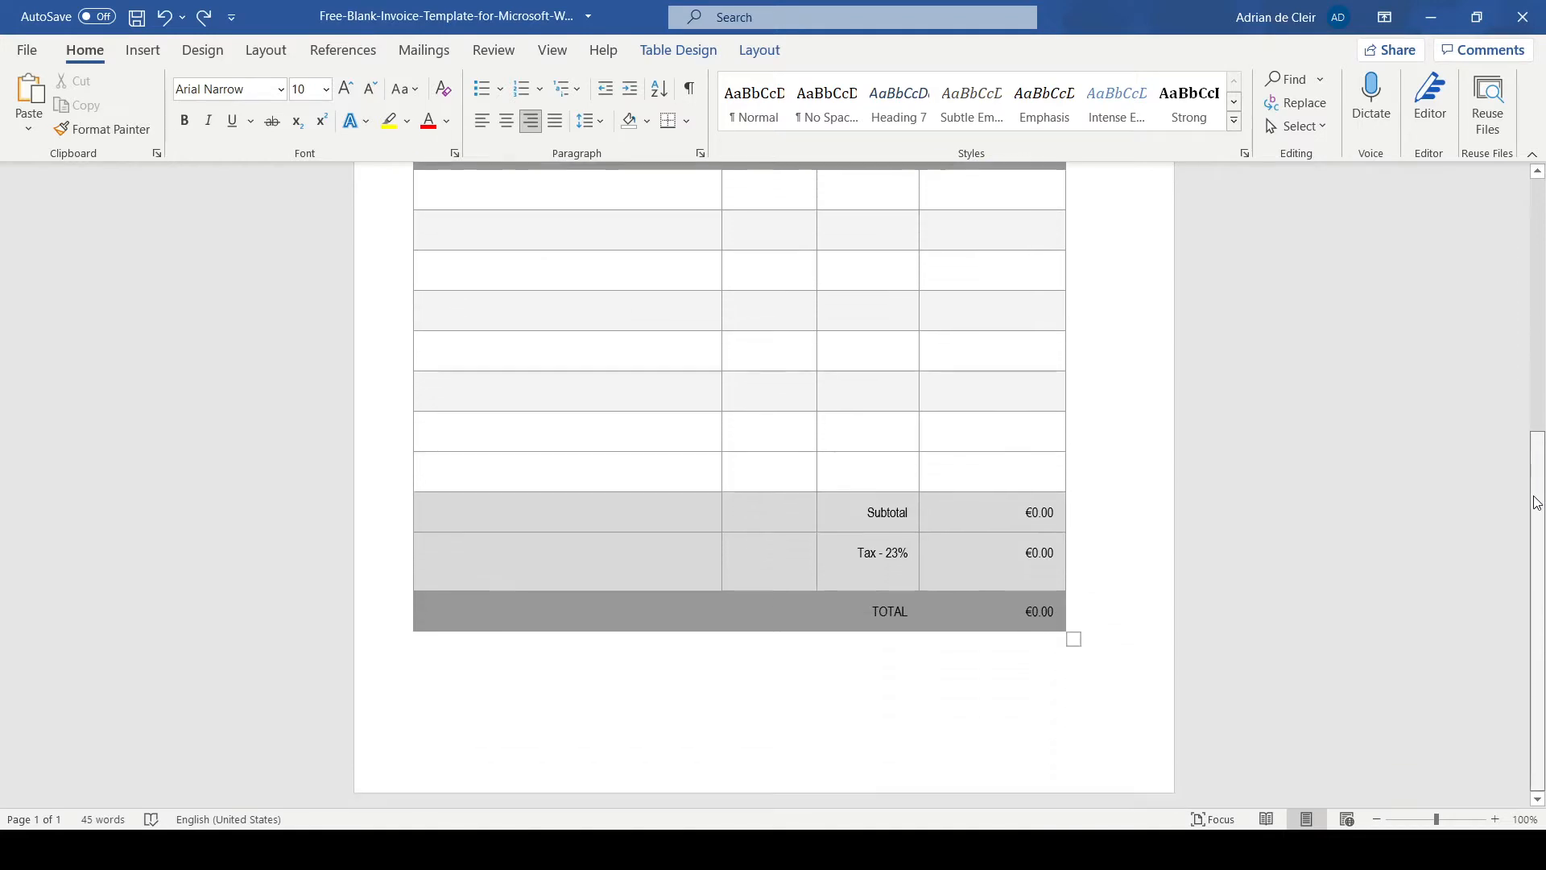
pyautogui.scroll(10, 1542, 240)
pyautogui.scroll(3, 1542, 239)
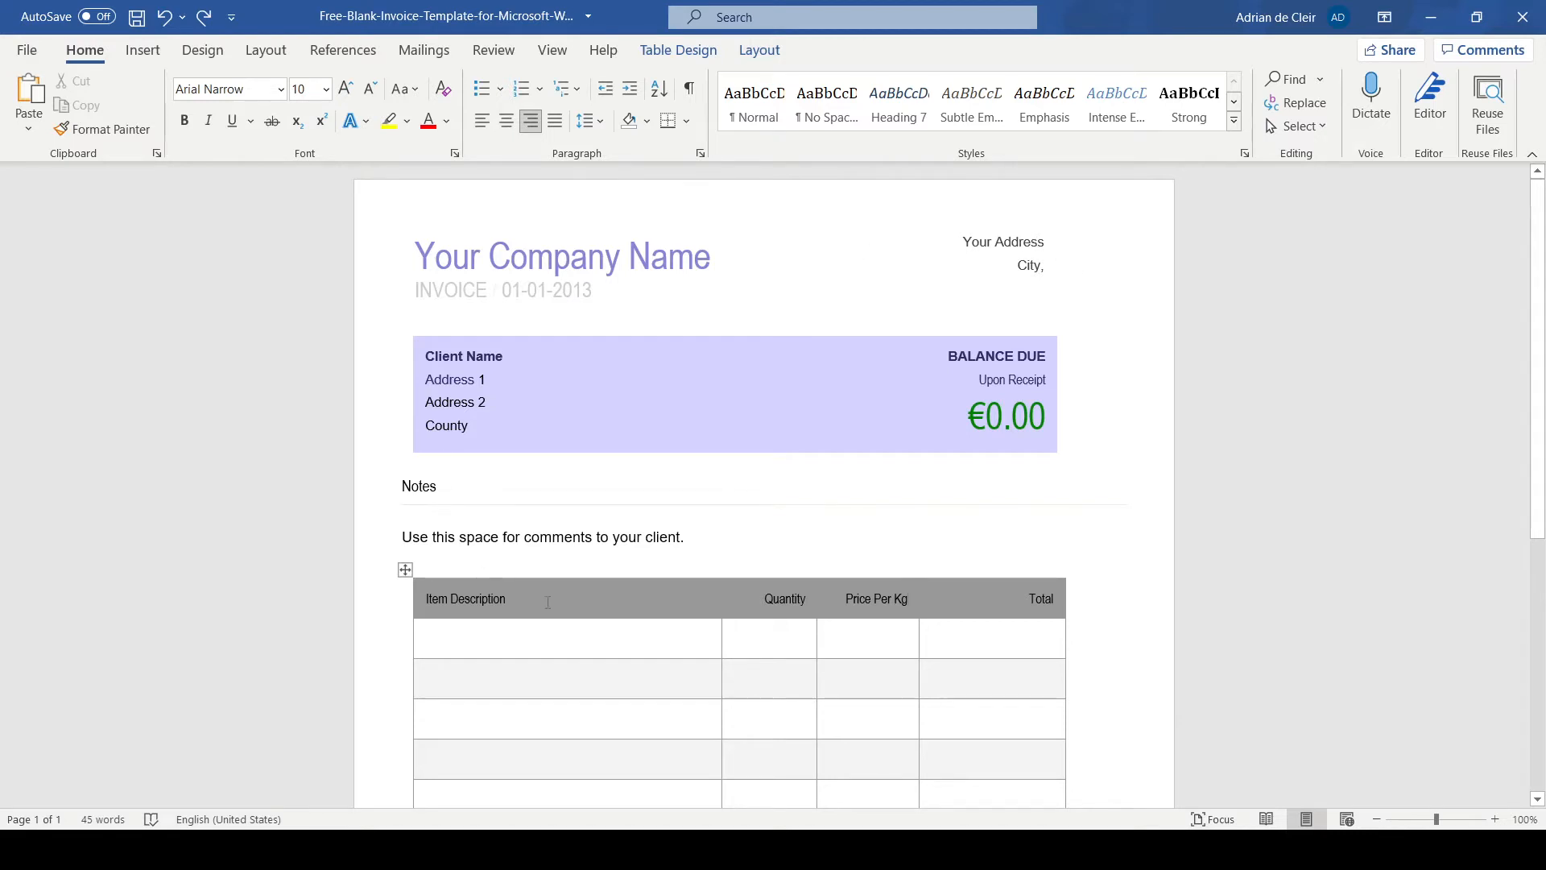
pyautogui.scroll(-5, 1541, 332)
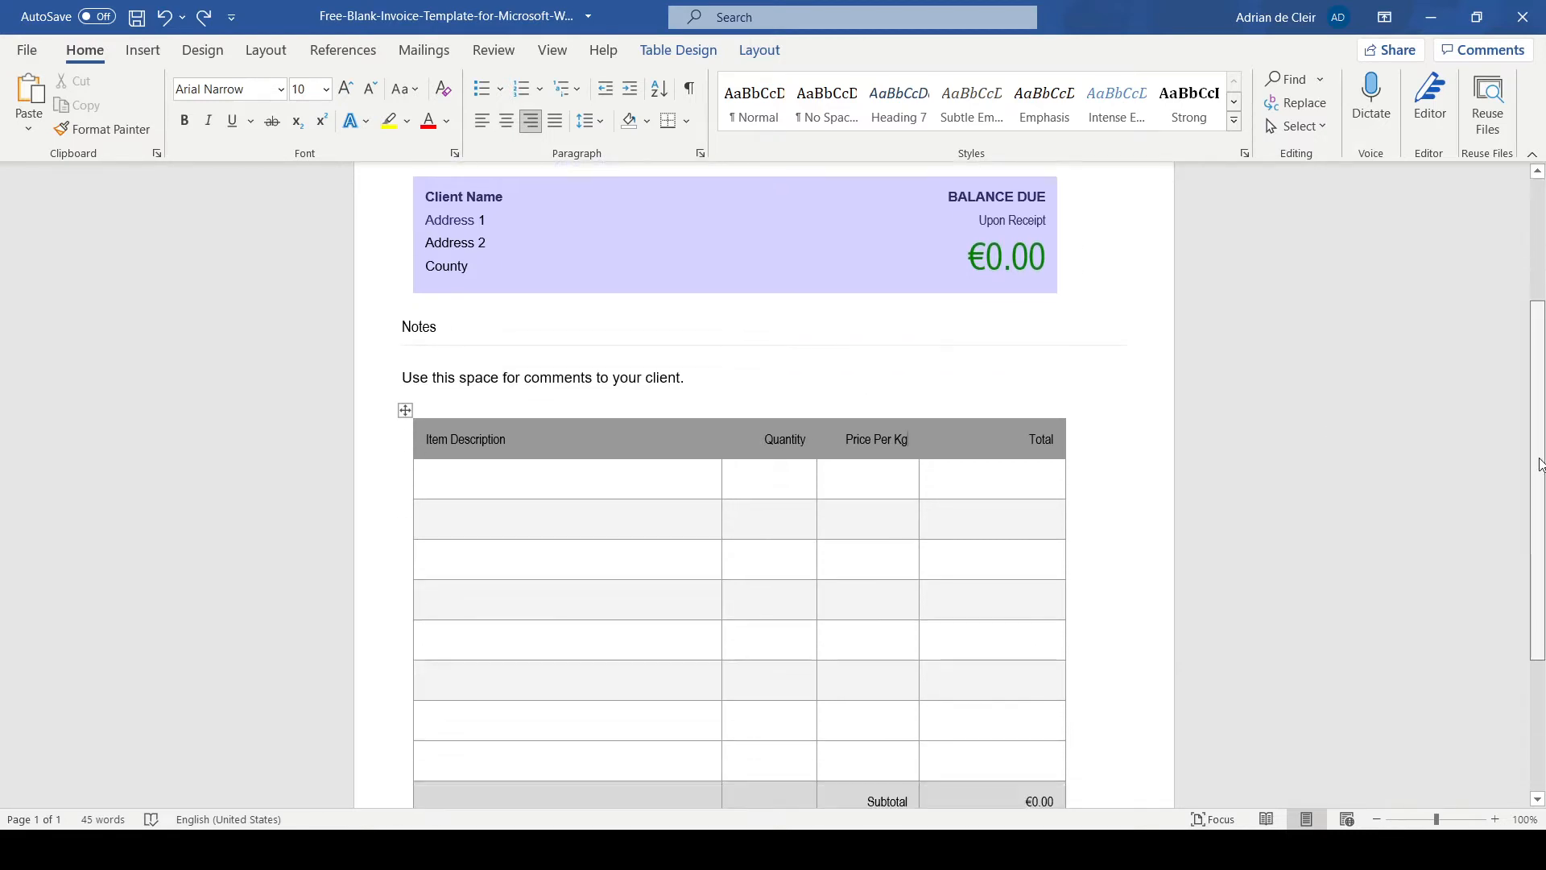
pyautogui.scroll(-2, 1069, 690)
pyautogui.scroll(6, 1069, 776)
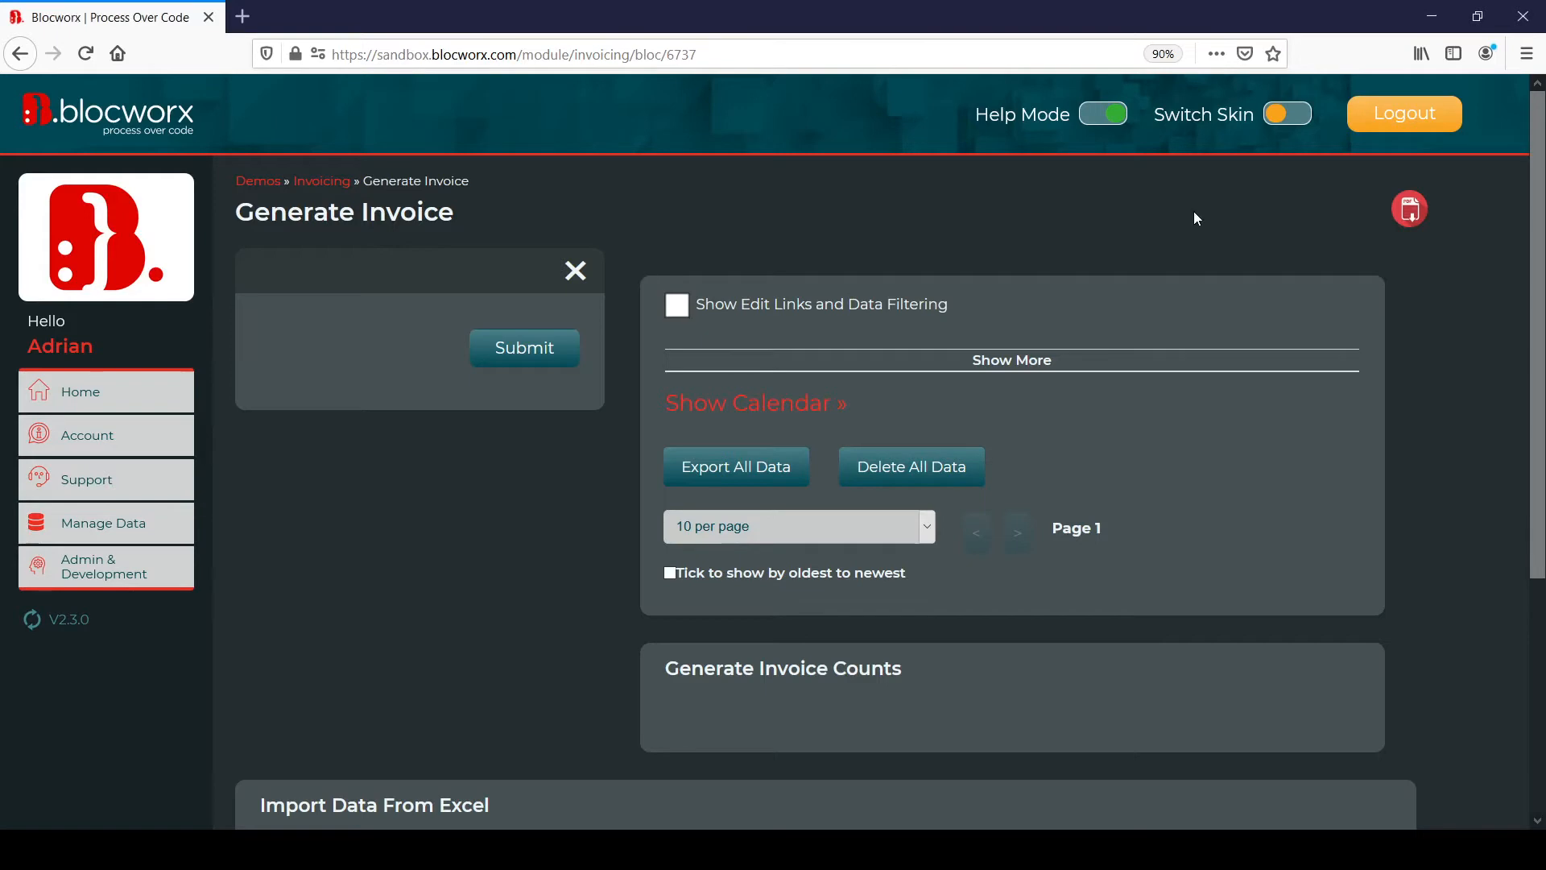
# Switch back to Blocworx, put the Generate Invoice bloc in edit mode and enable Use Customised Layout.
pyautogui.moveTo(1539, 209); pyautogui.dragTo(1514, 605)
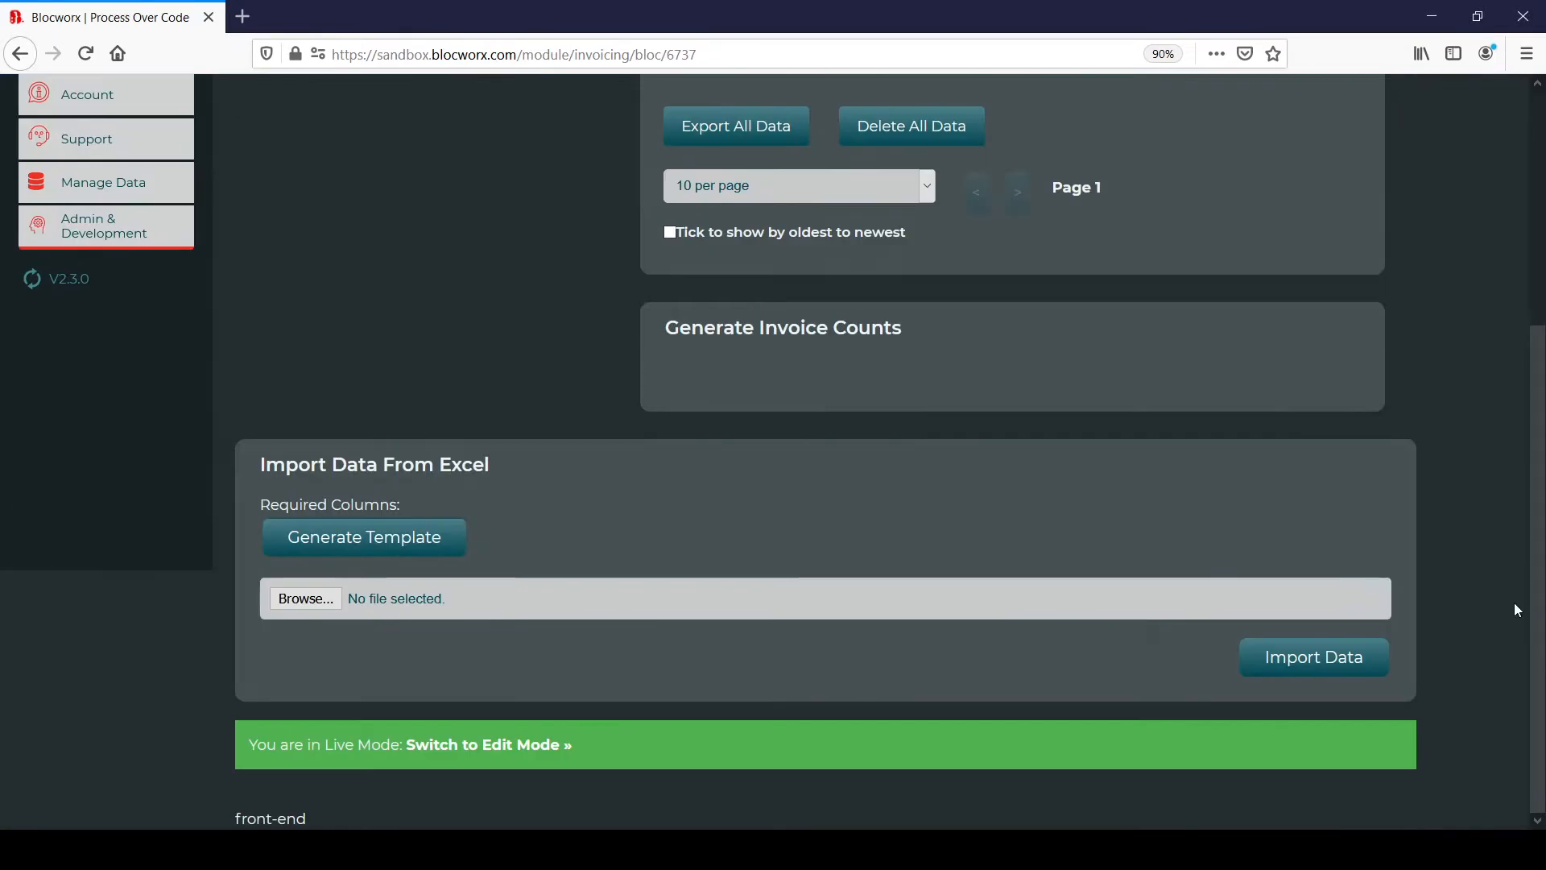
pyautogui.click(529, 746)
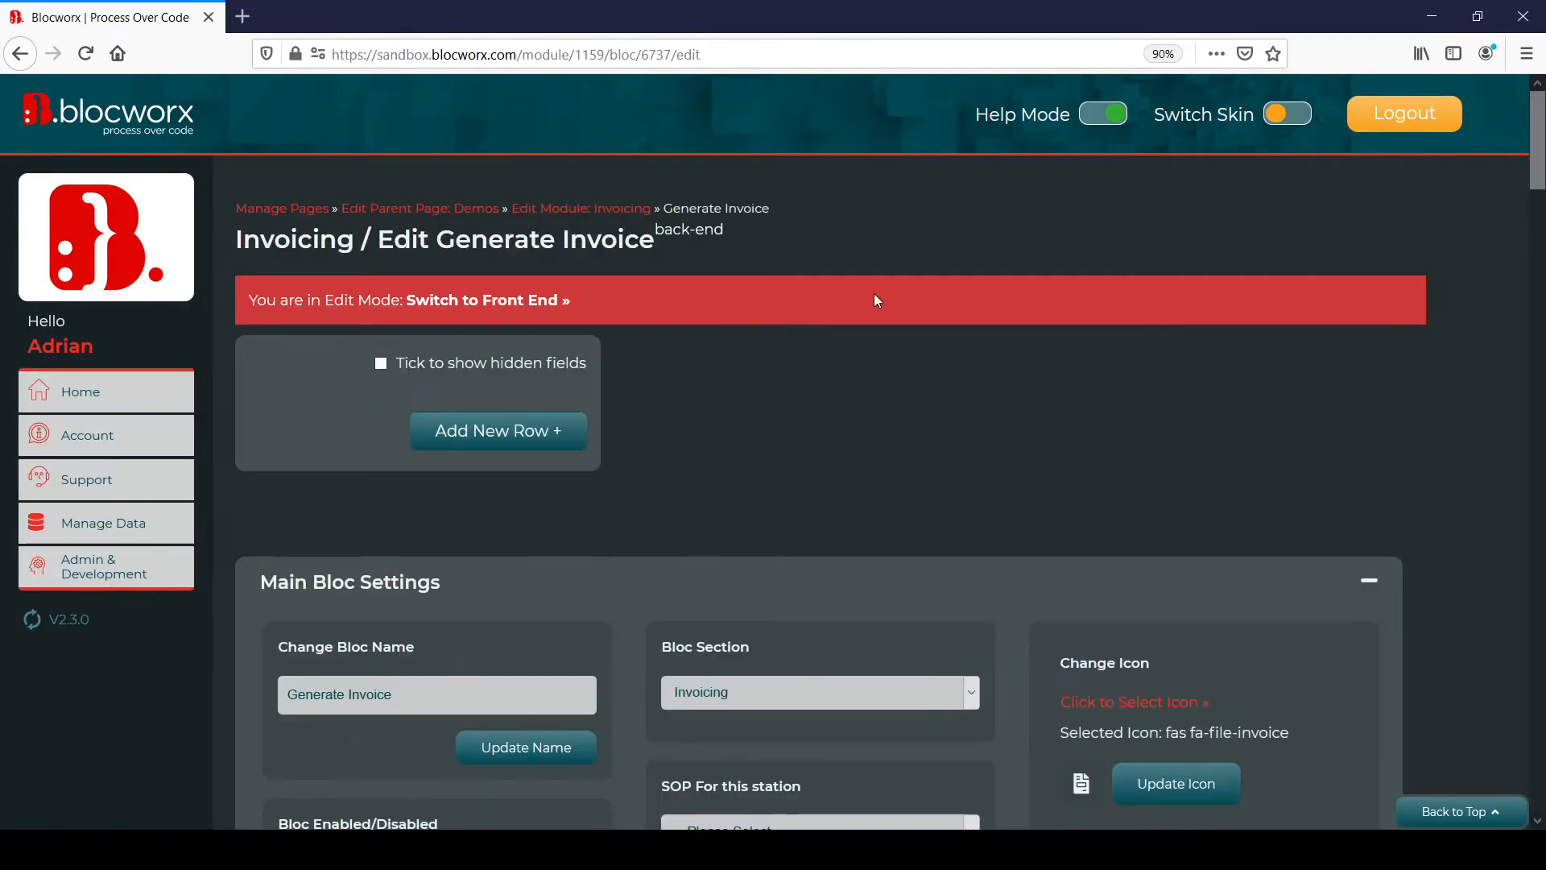
pyautogui.moveTo(1539, 145); pyautogui.dragTo(1540, 329)
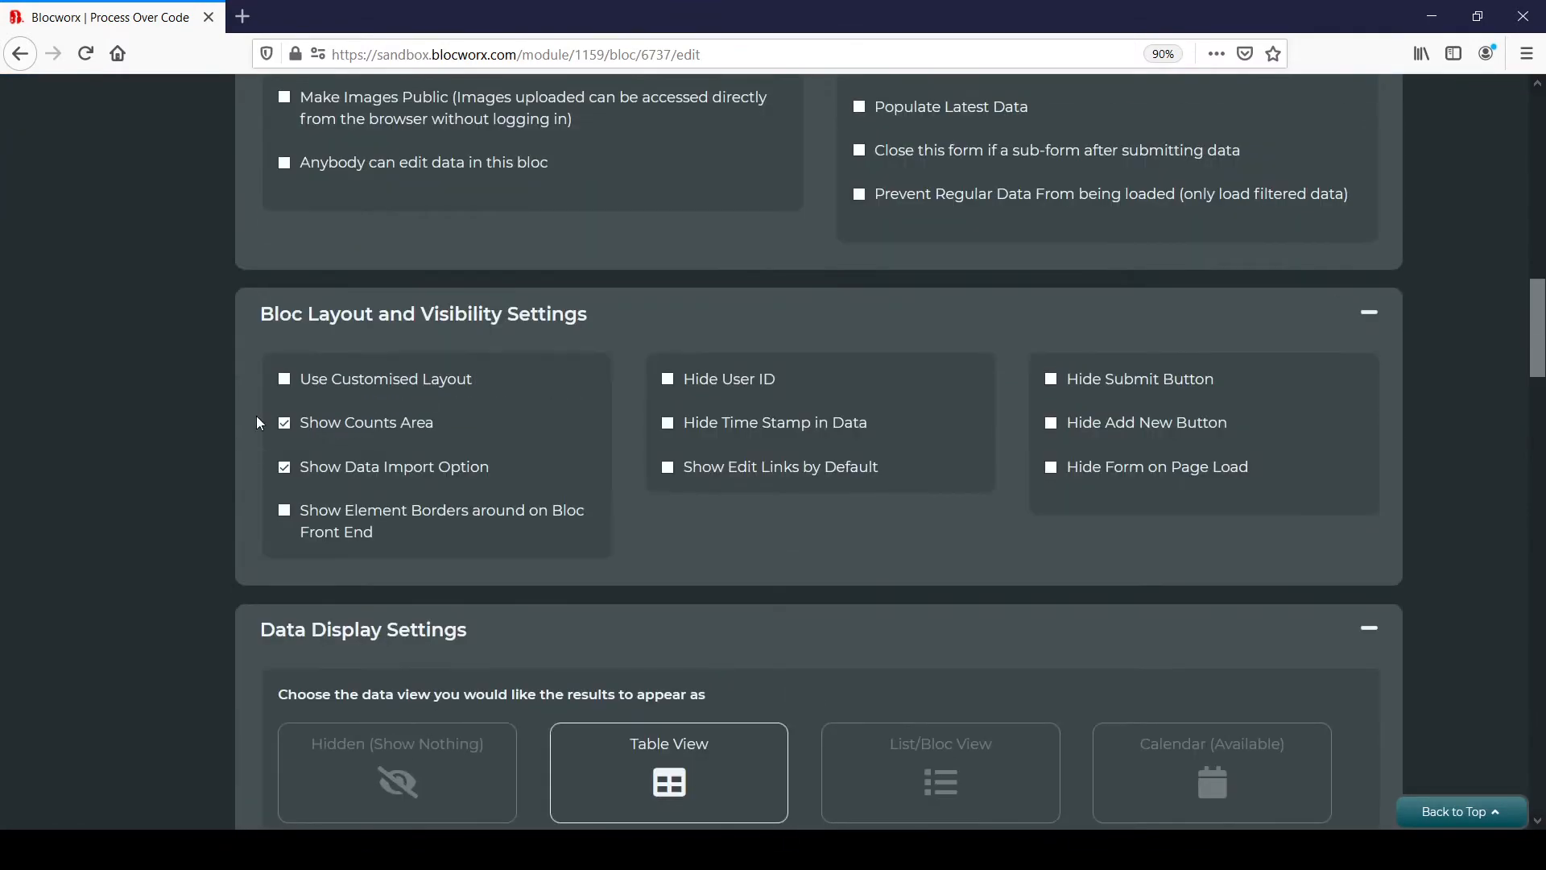
pyautogui.click(284, 380)
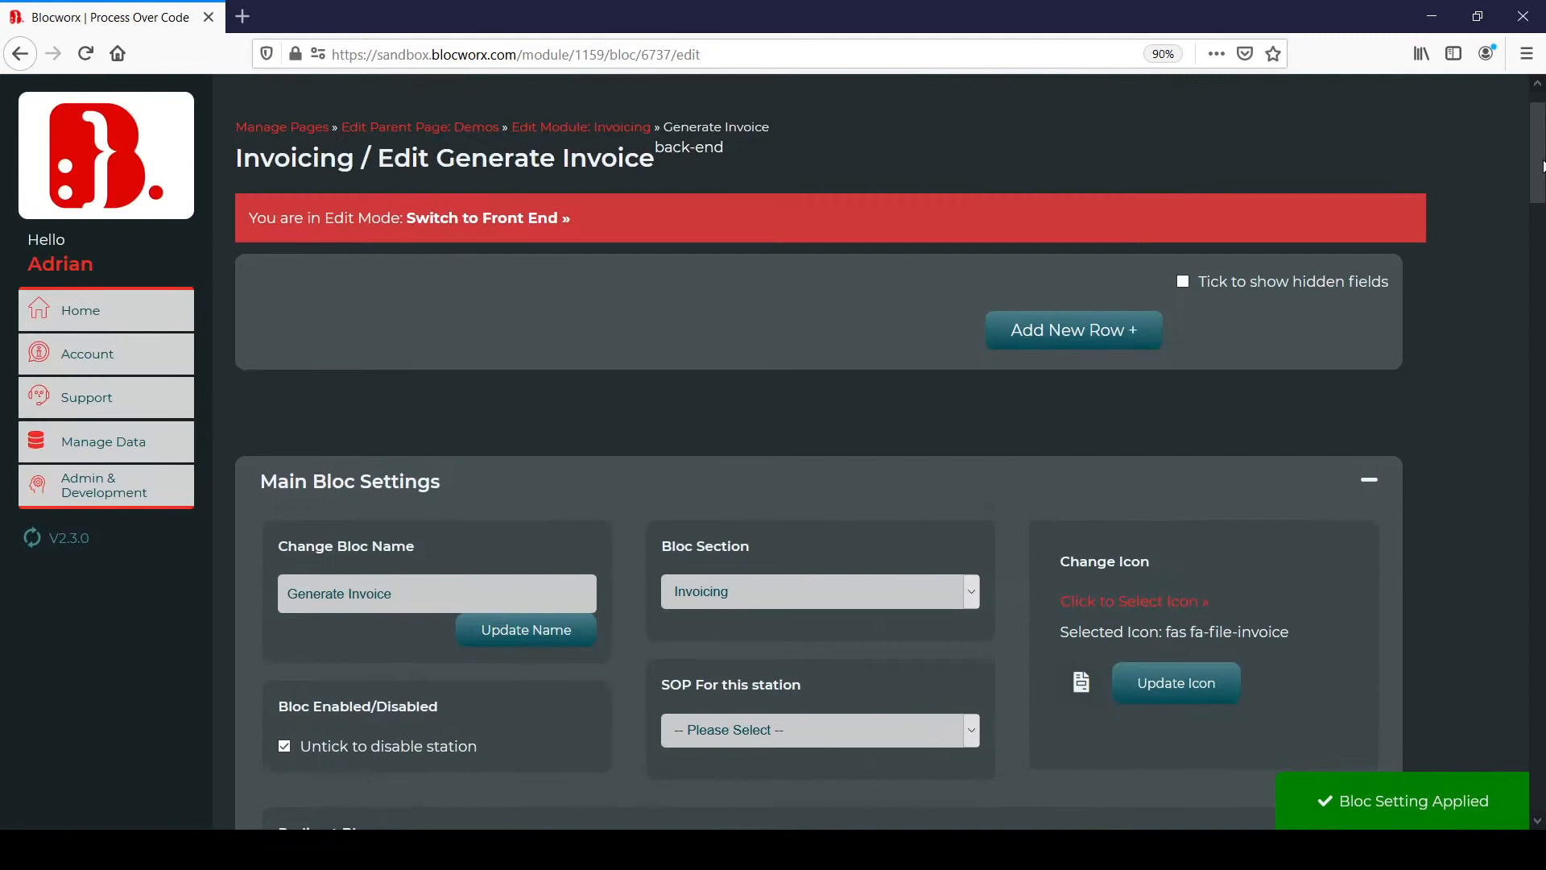
# Add a new layout row to the Generate Invoice form and insert a first element about a third of the row wide.
pyautogui.moveTo(1542, 160); pyautogui.dragTo(1542, 153)
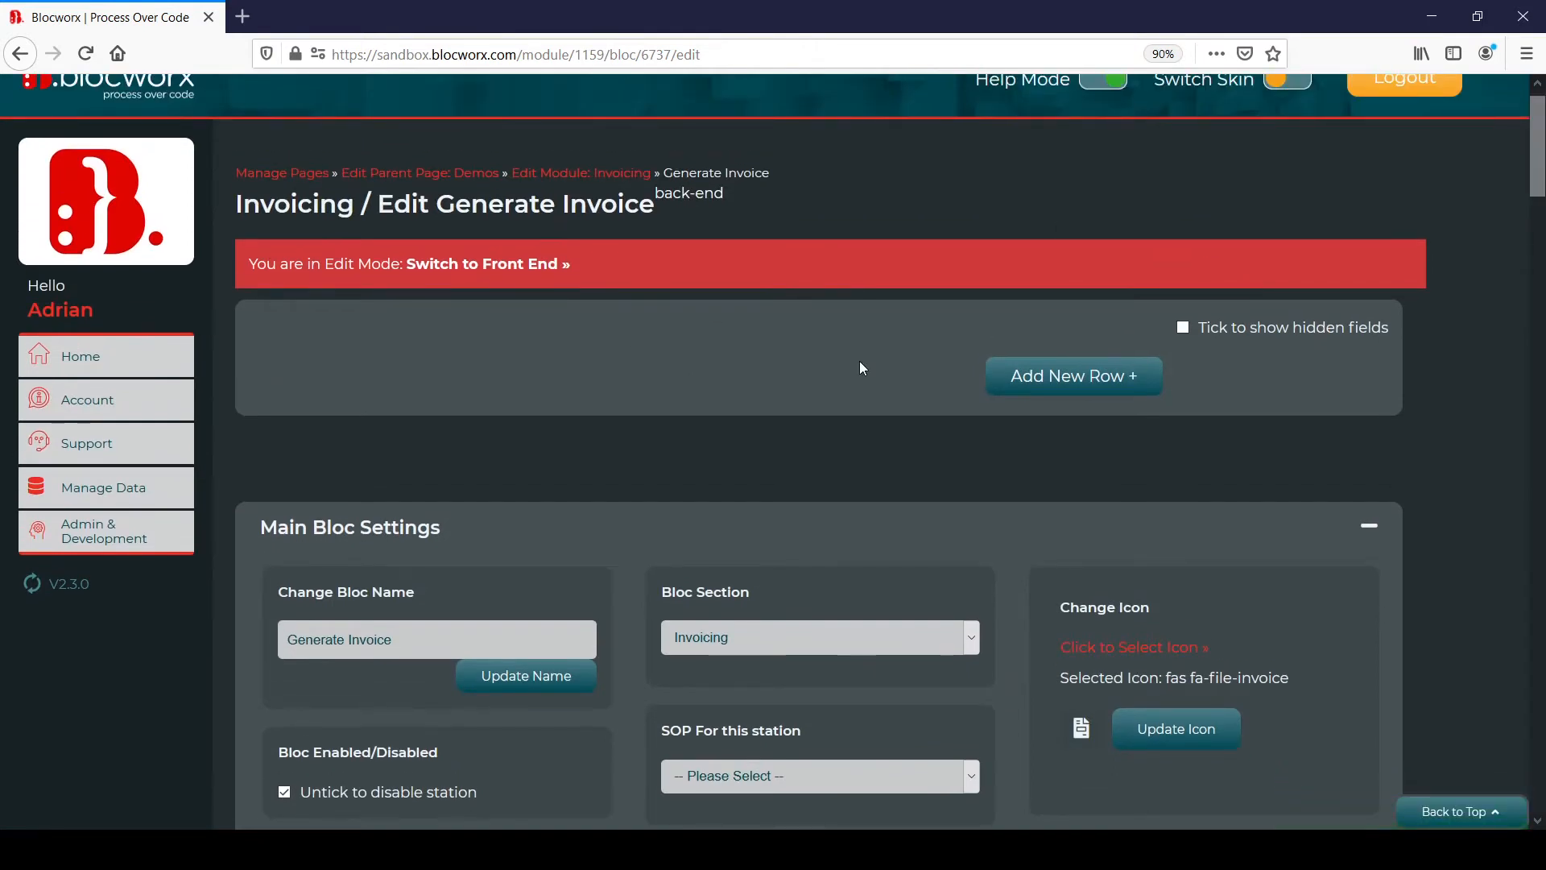
pyautogui.moveTo(1541, 191); pyautogui.dragTo(1542, 212)
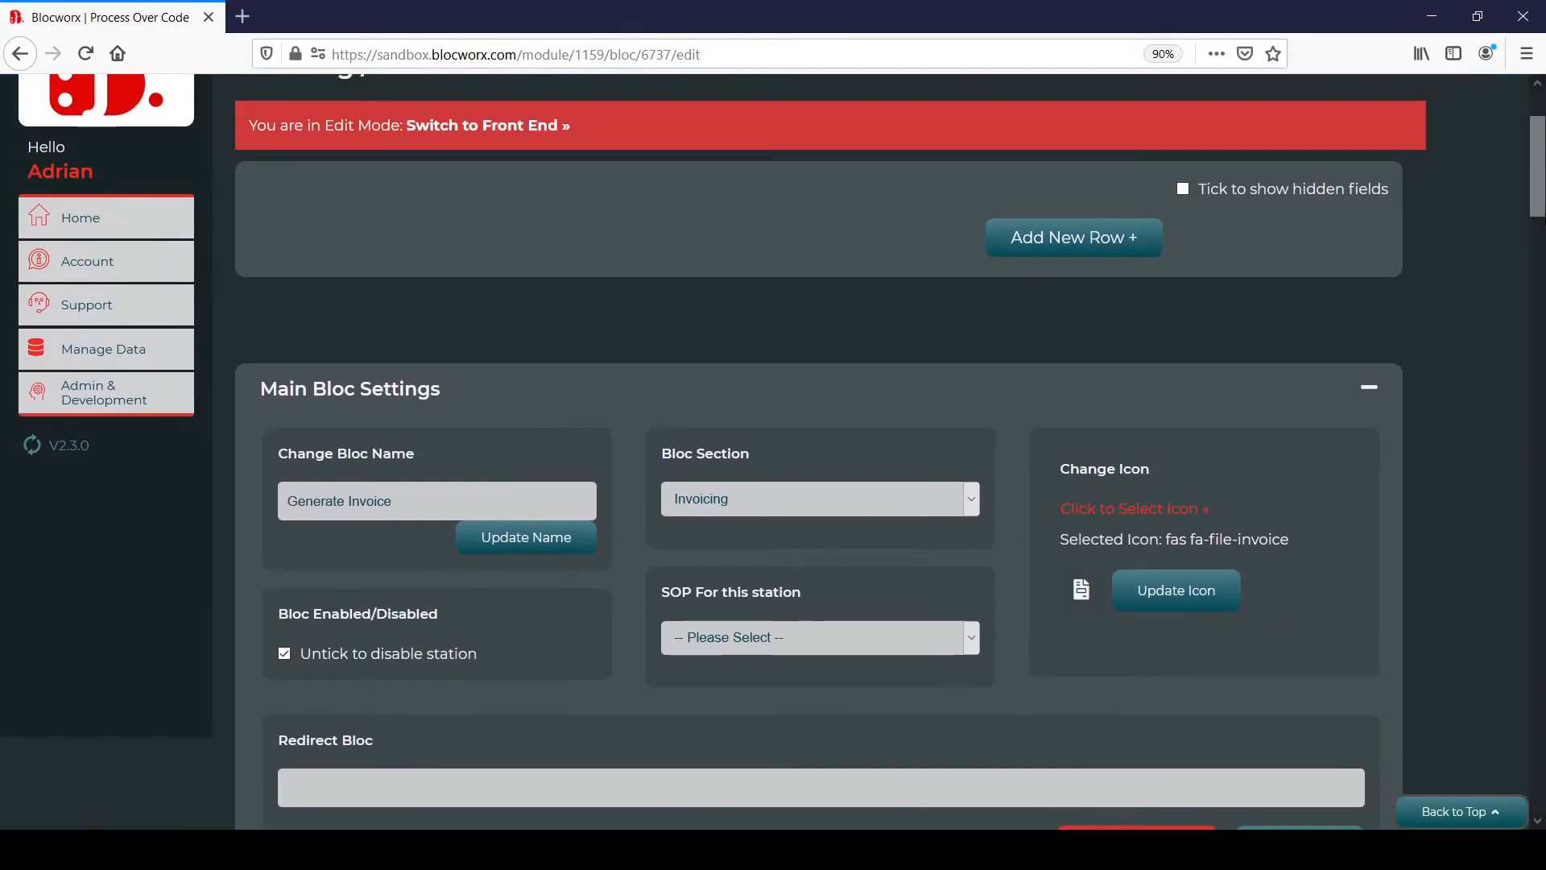
pyautogui.click(1070, 236)
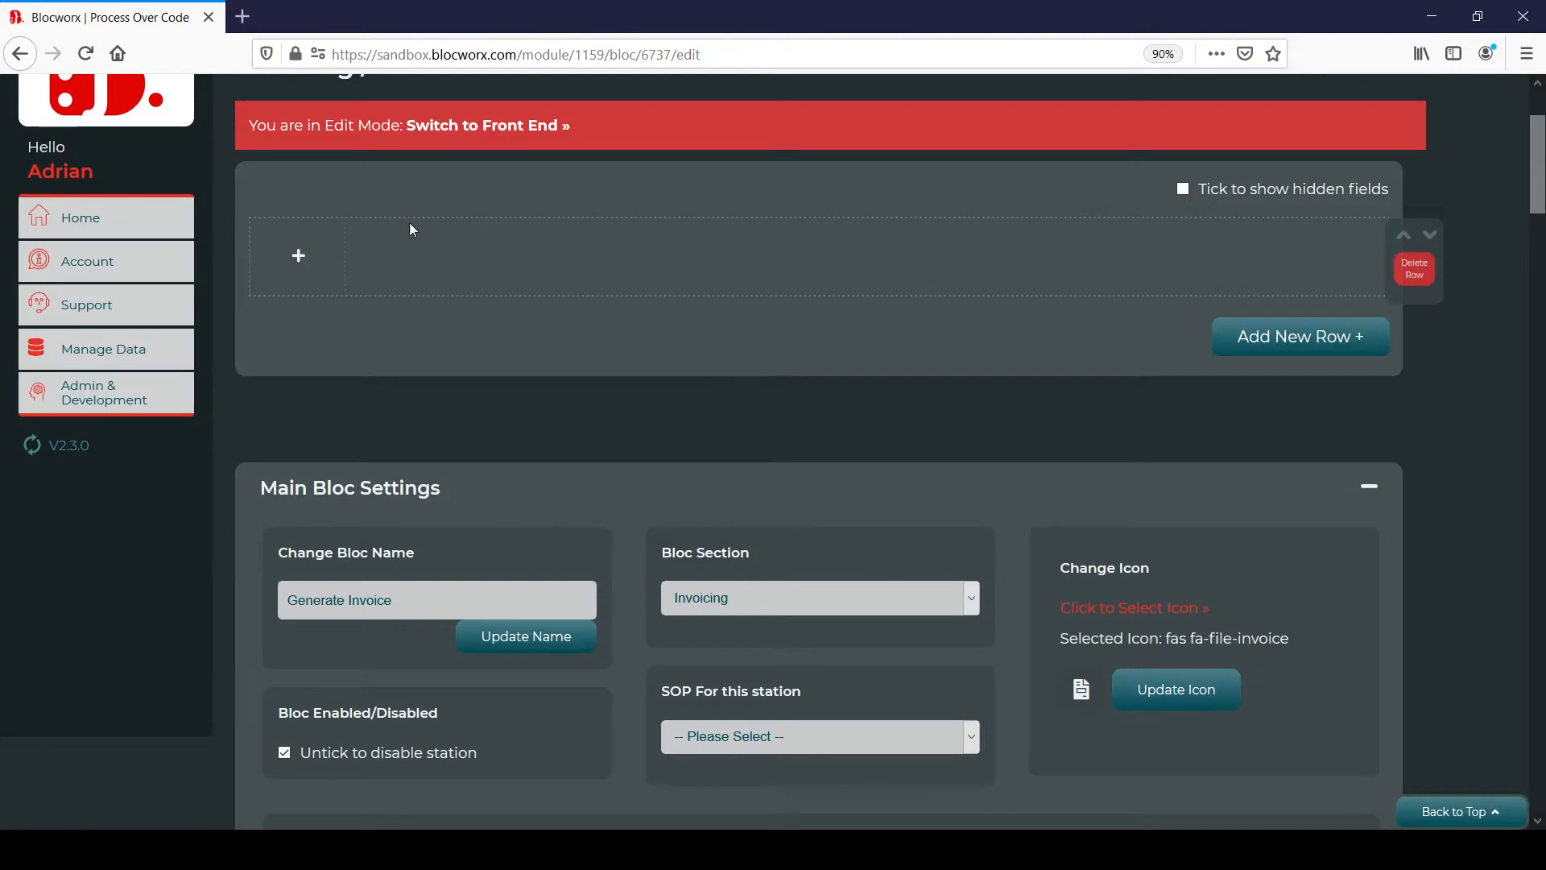
pyautogui.click(292, 258)
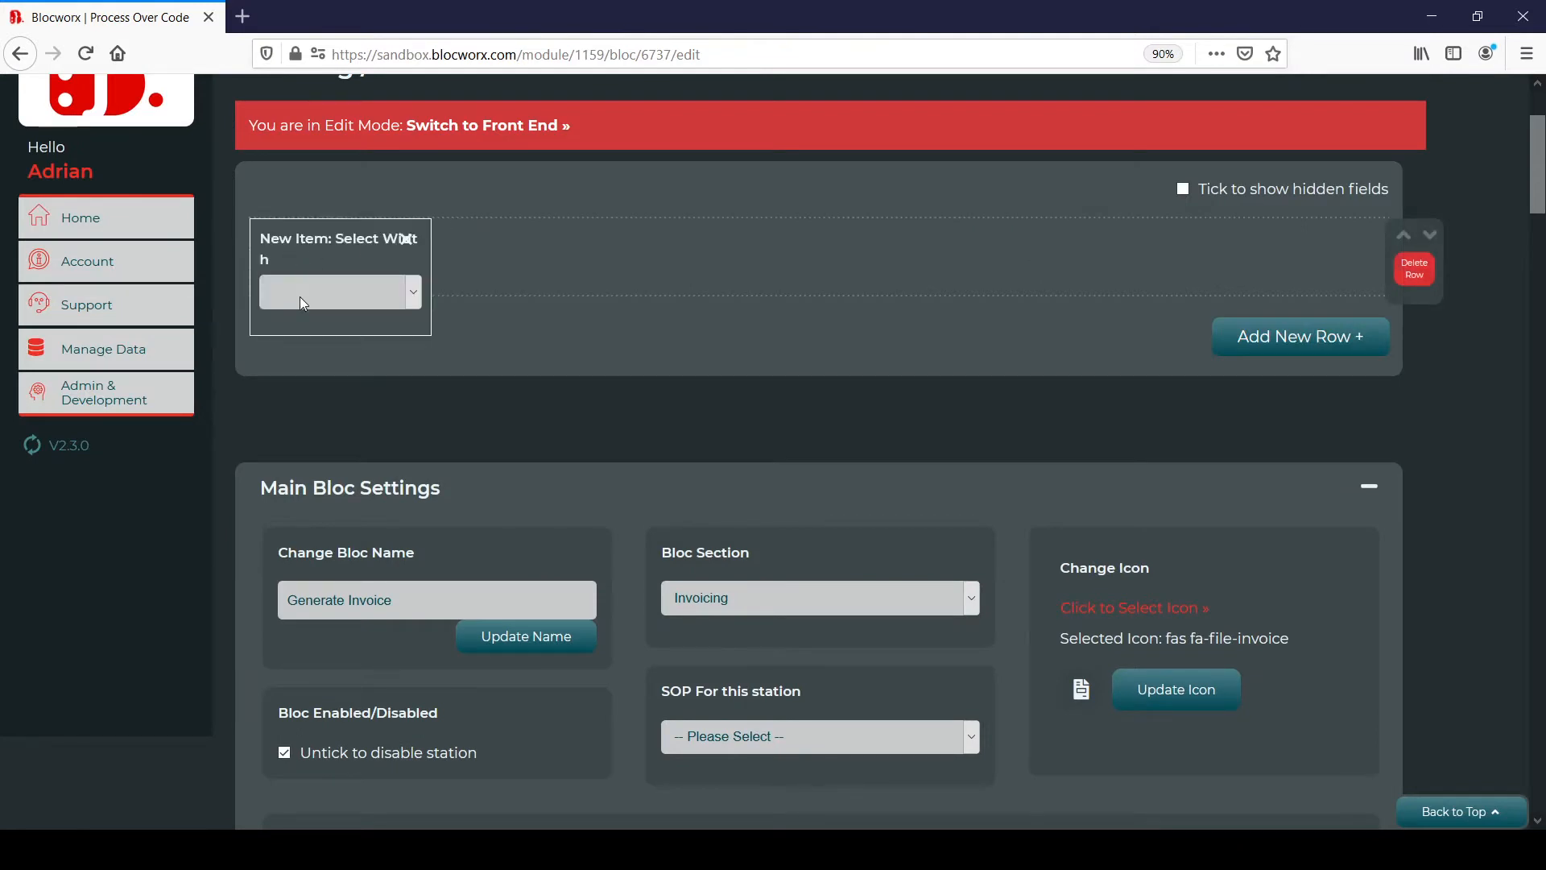
pyautogui.click(340, 415)
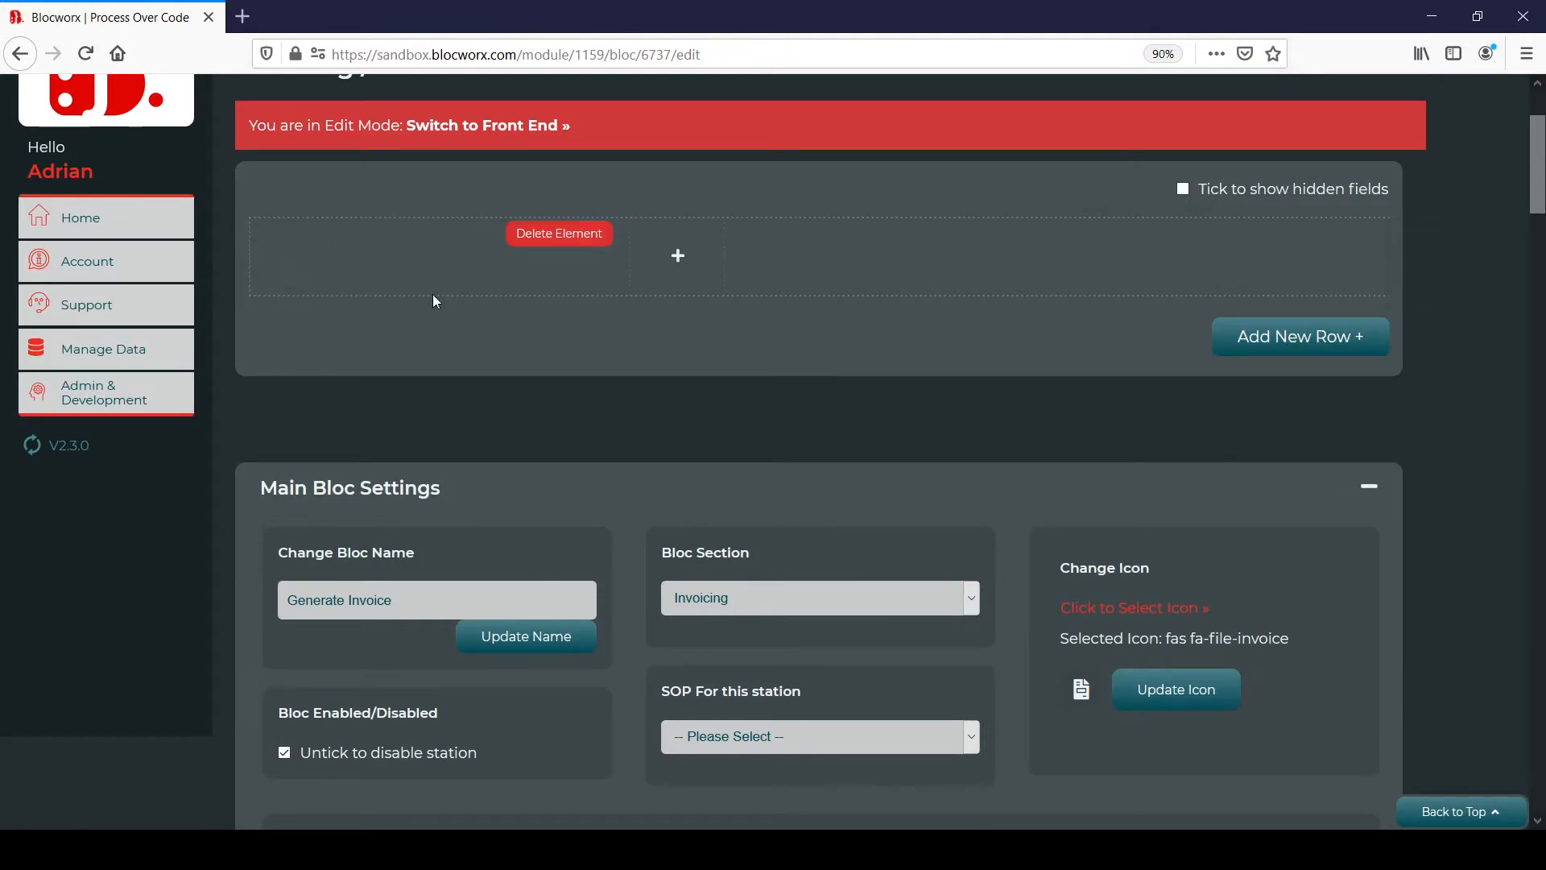
# Add a Dropdown From Bloc field named Choose Customer to the first element, sourced from the Customer List bloc's Customer Name field.
pyautogui.click(345, 283)
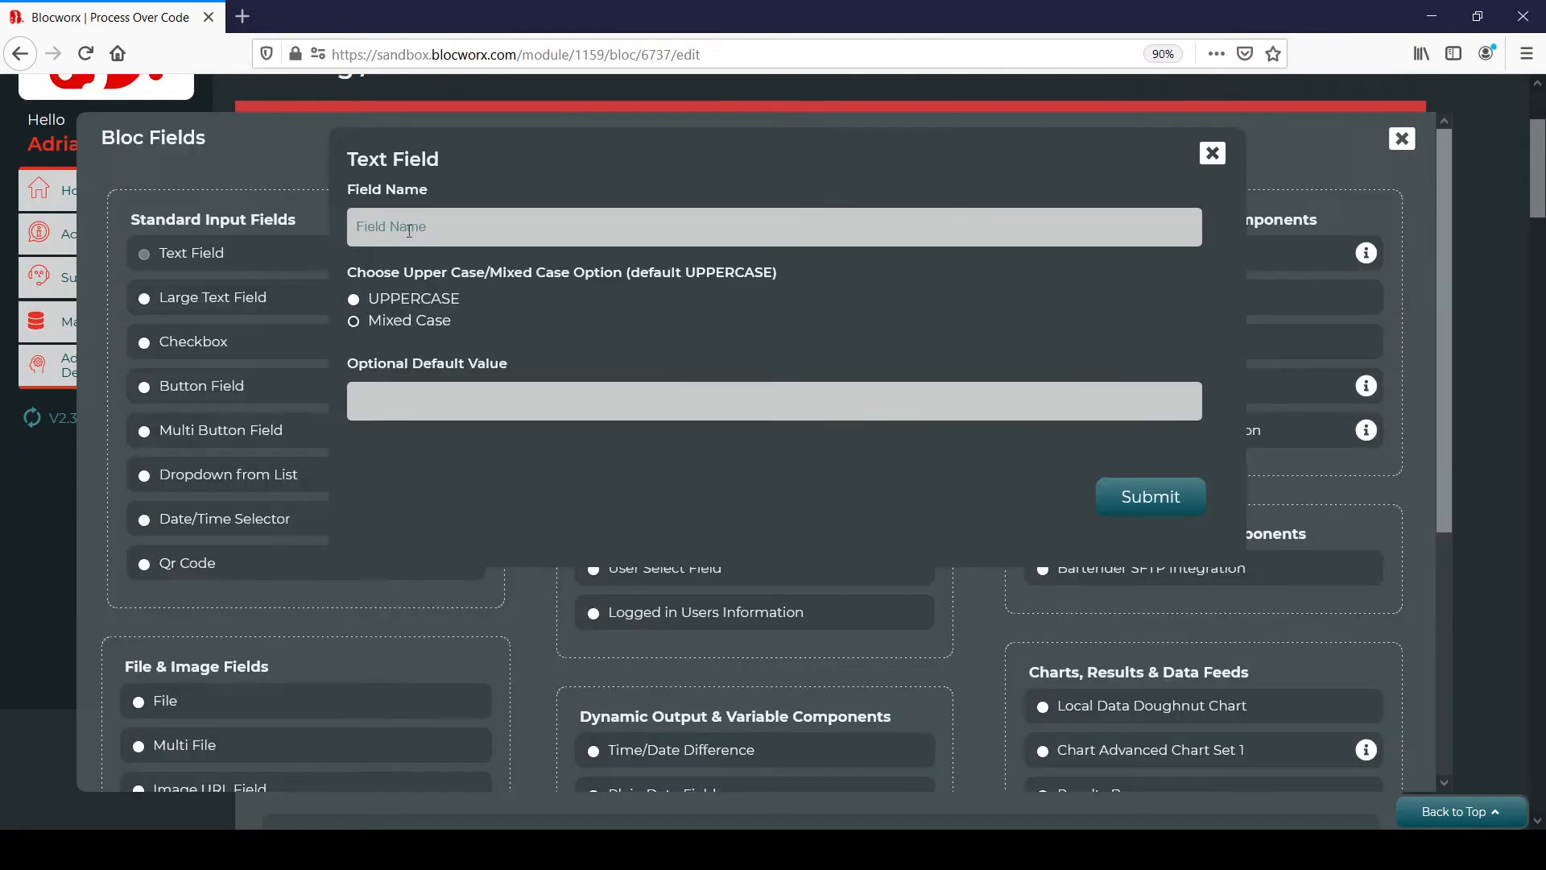
pyautogui.click(1212, 153)
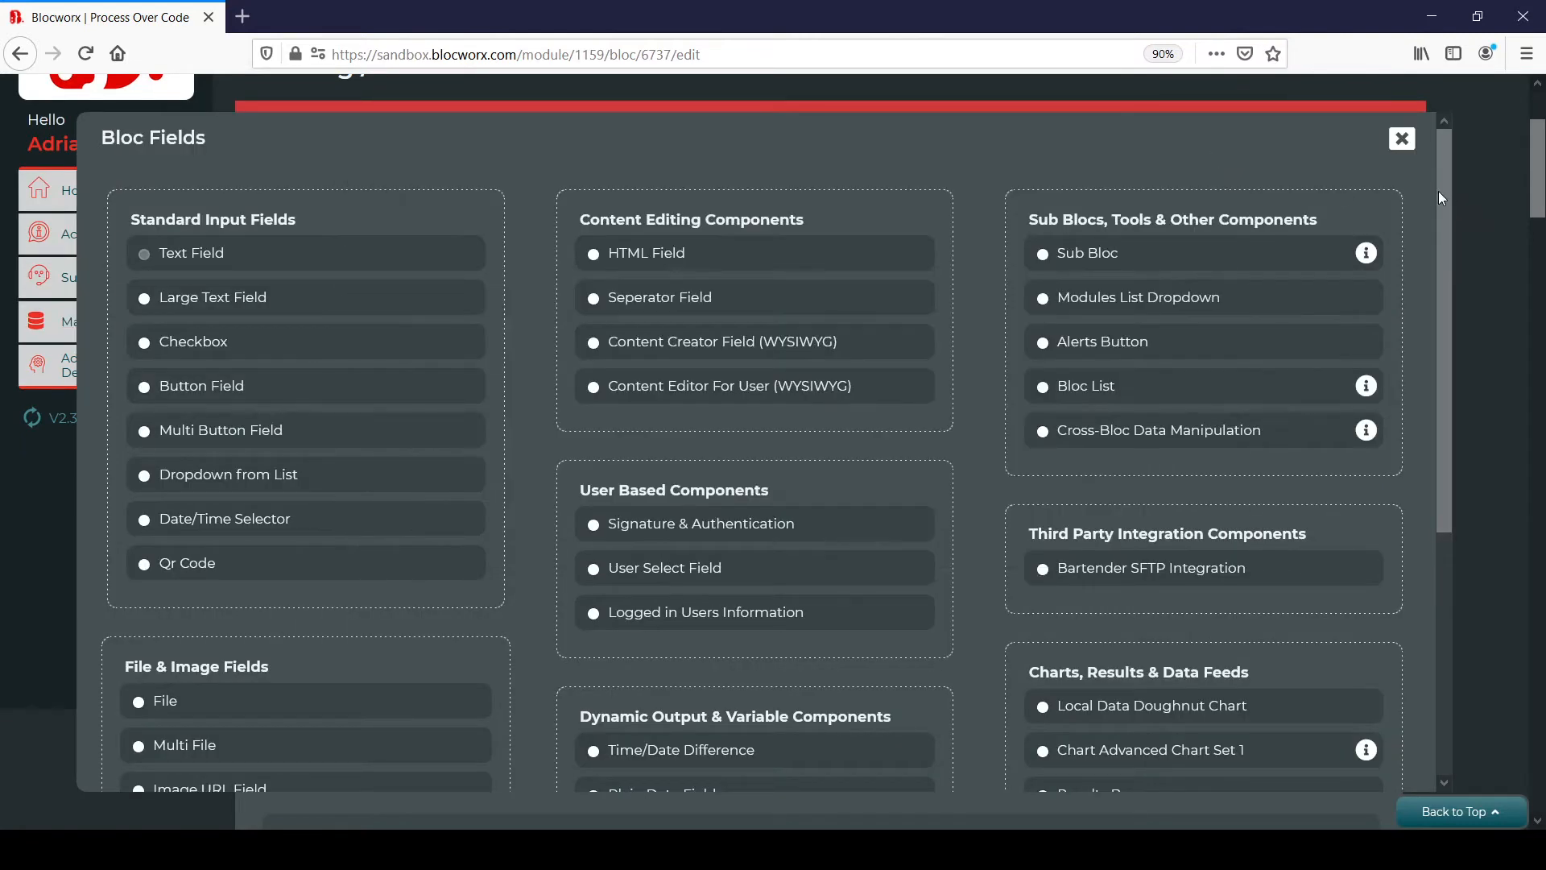
pyautogui.moveTo(1440, 197); pyautogui.dragTo(1423, 418)
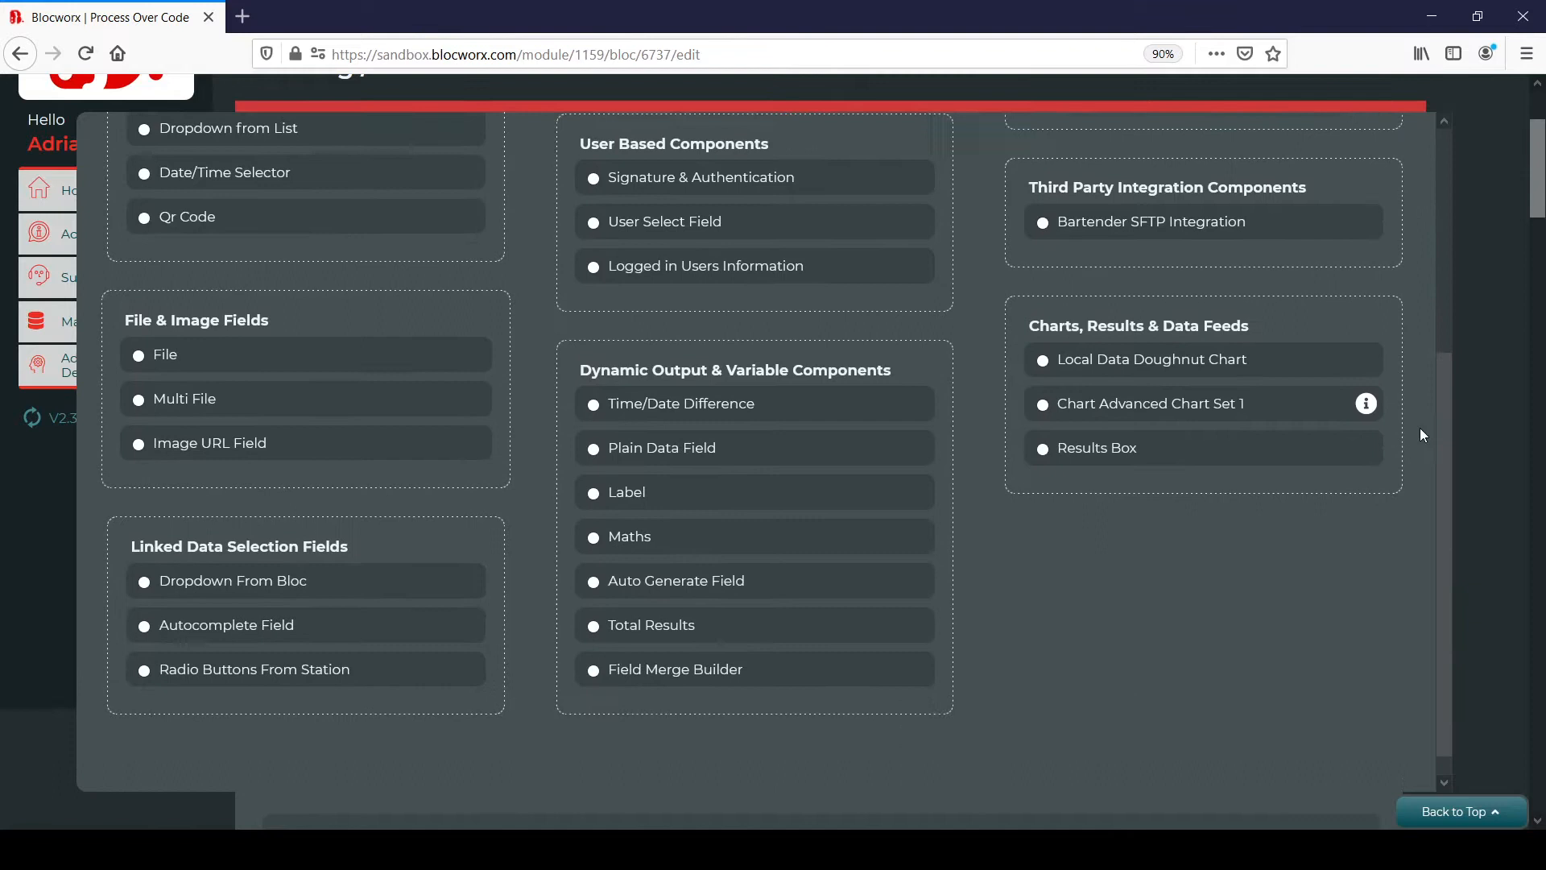
pyautogui.click(185, 561)
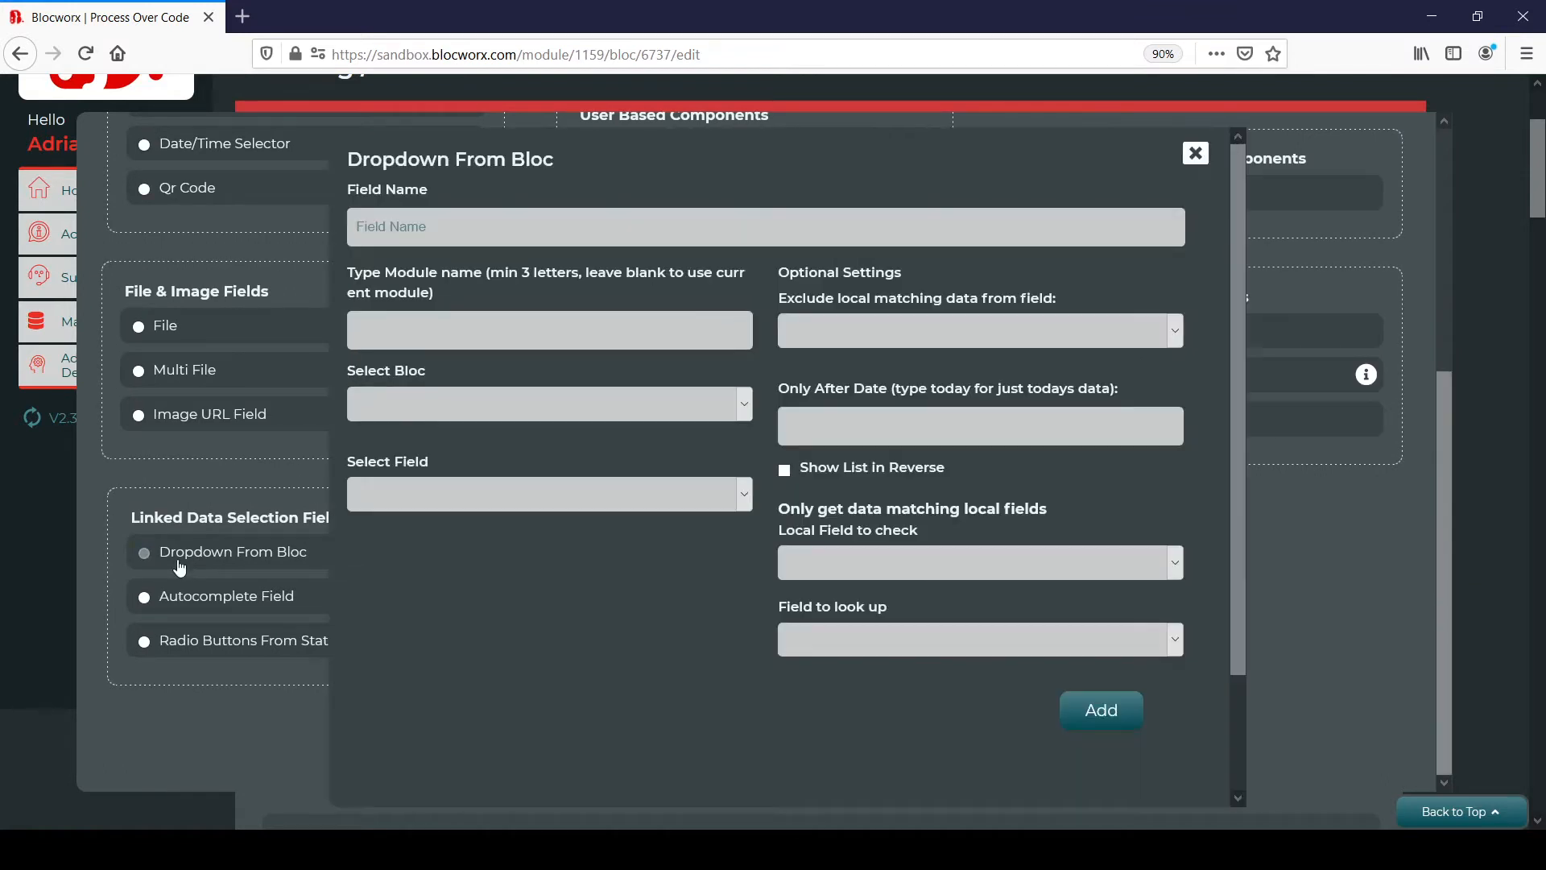
pyautogui.click(441, 224)
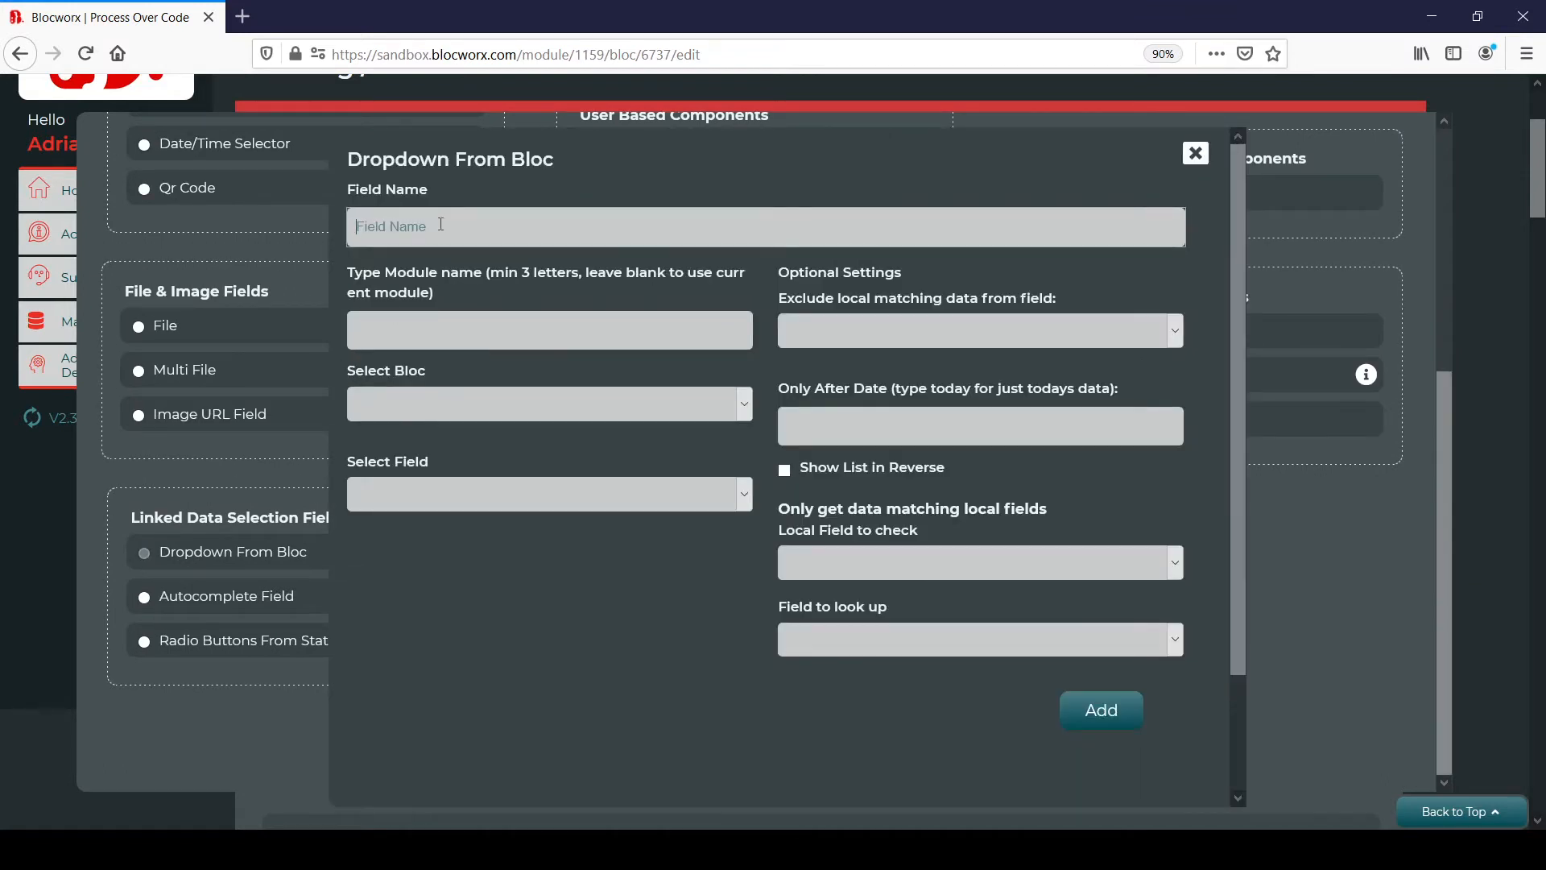
pyautogui.write('Choose Customer')
pyautogui.click(423, 398)
pyautogui.click(423, 453)
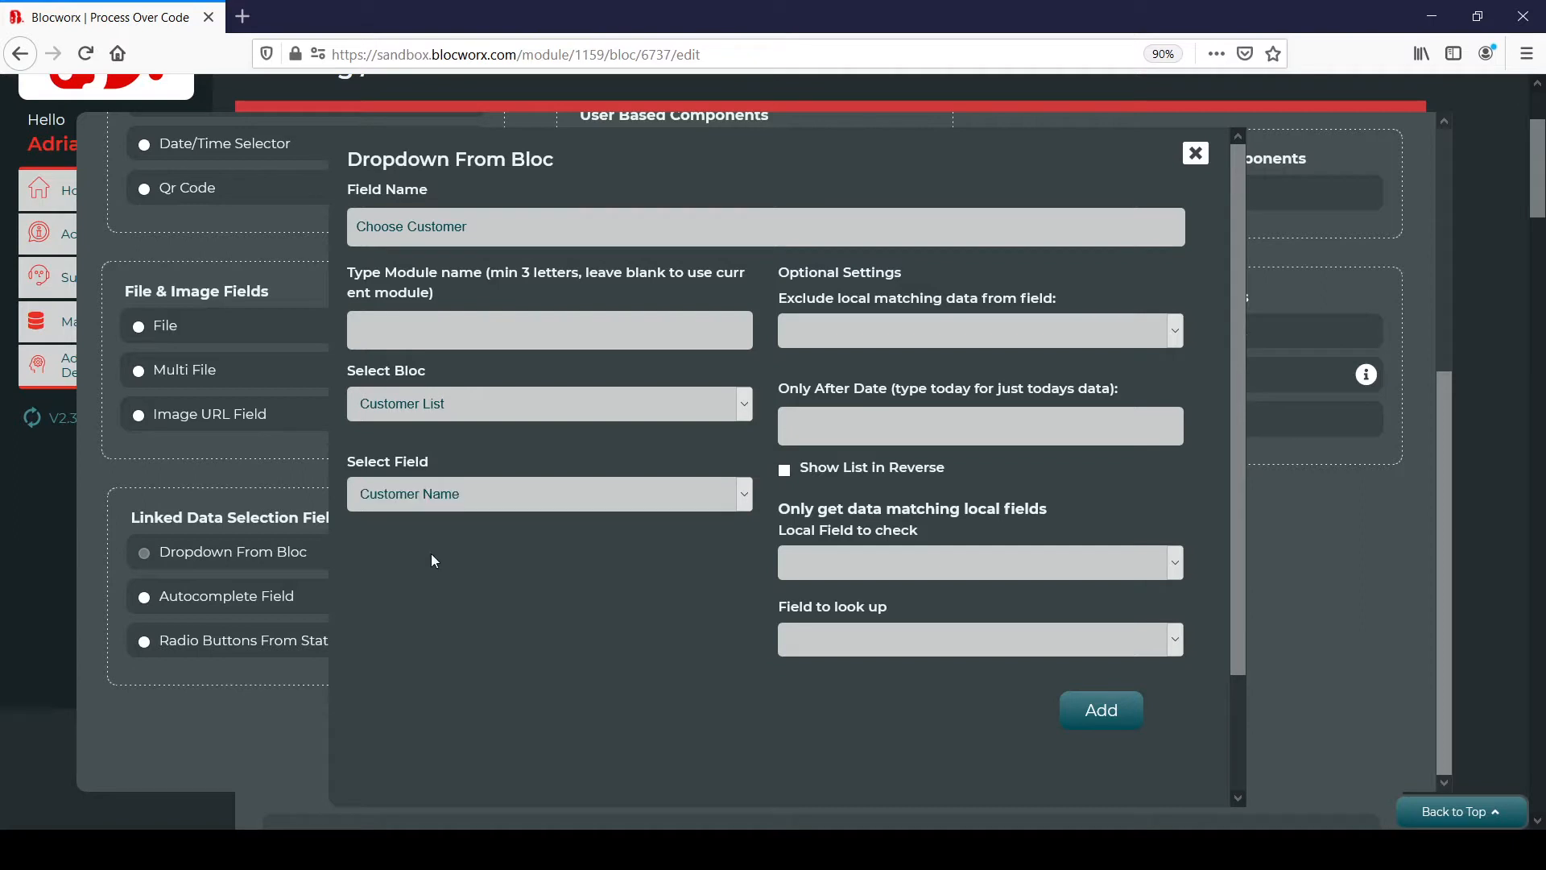
pyautogui.moveTo(1240, 499); pyautogui.dragTo(1238, 634)
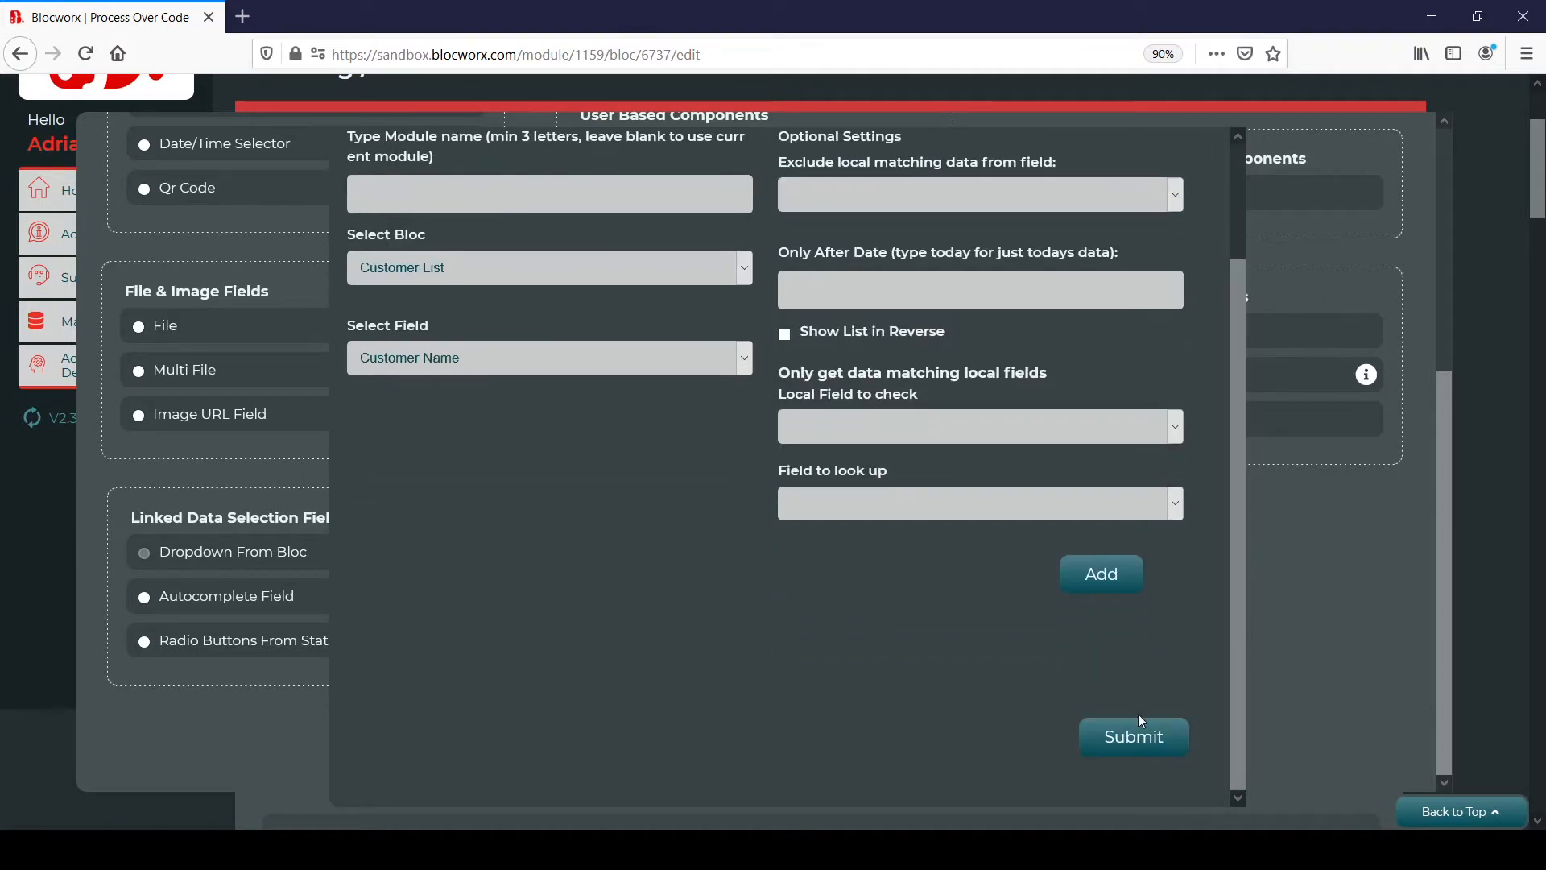
pyautogui.click(1140, 737)
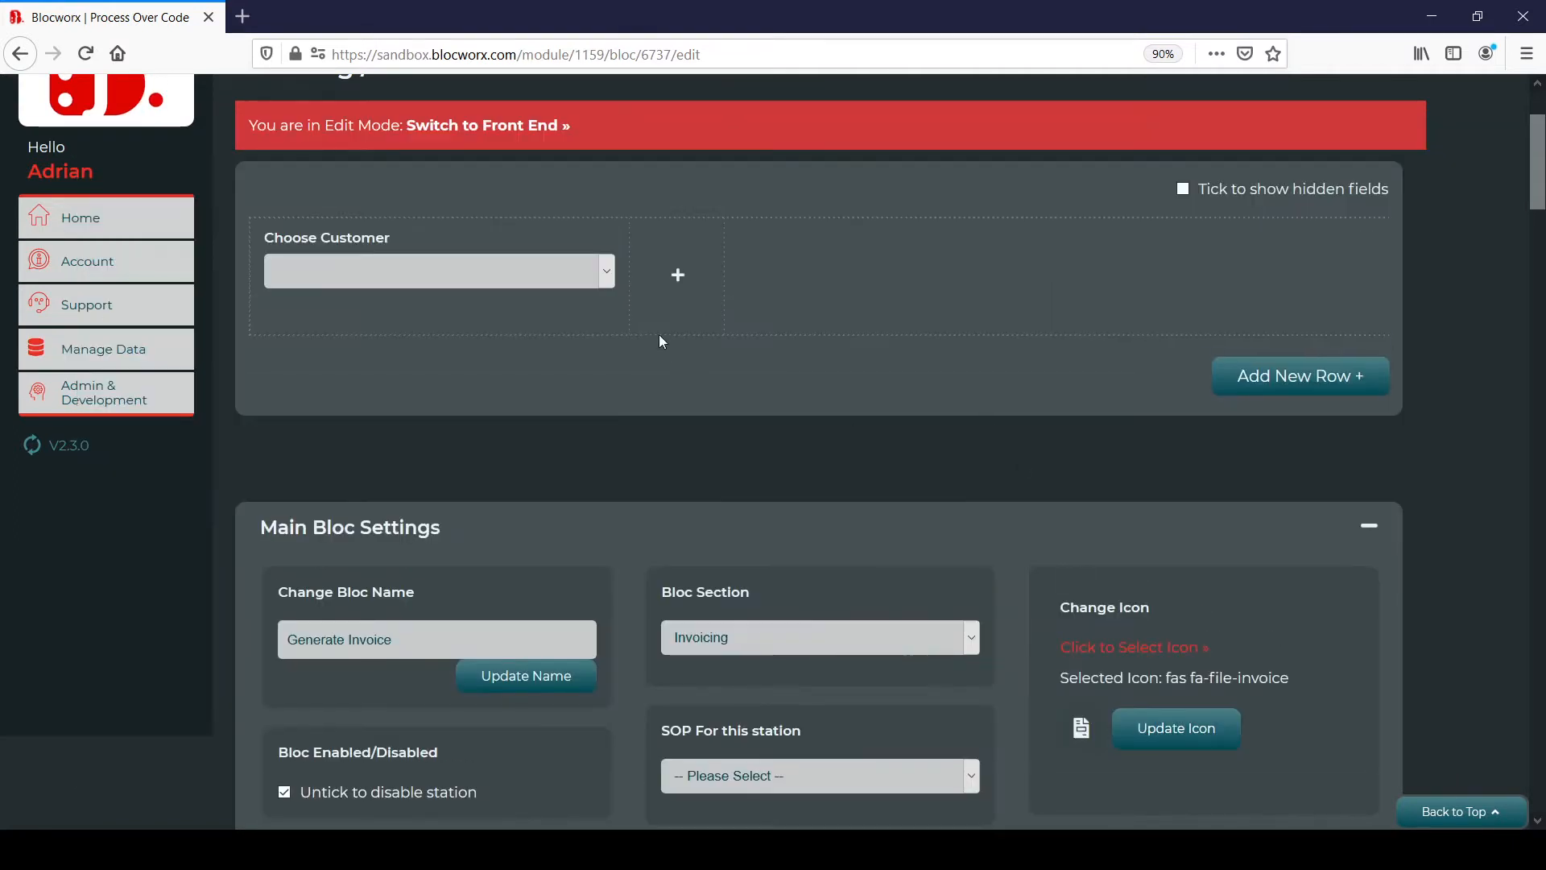
# Add a second element across the row's remaining width and place a Plain Data Field named Address Line 1 in it.
pyautogui.moveTo(409, 322)
pyautogui.click(679, 278)
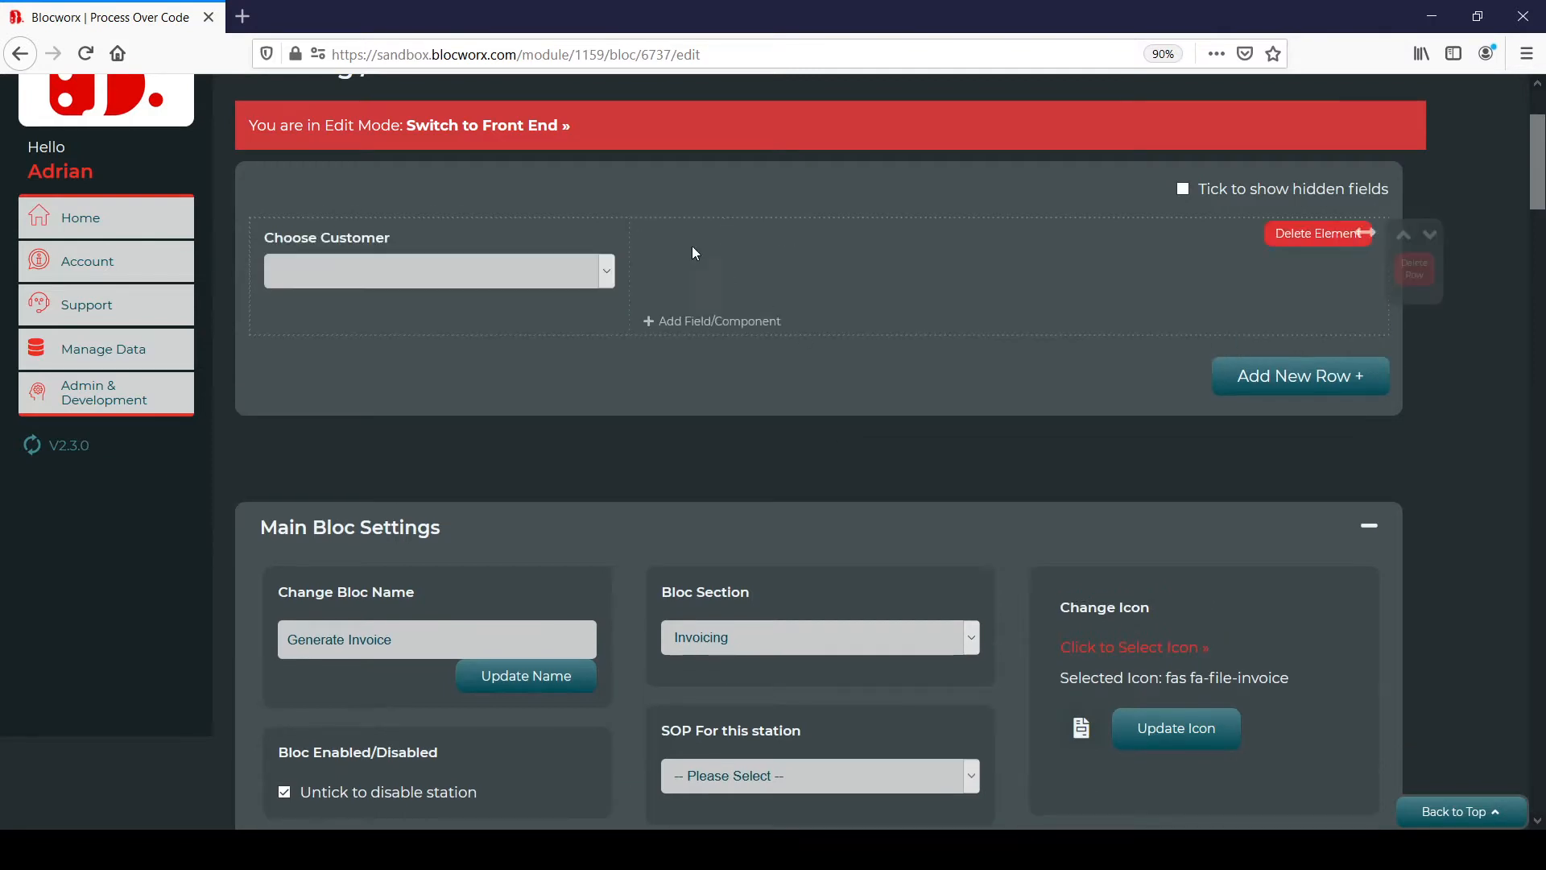
pyautogui.click(728, 322)
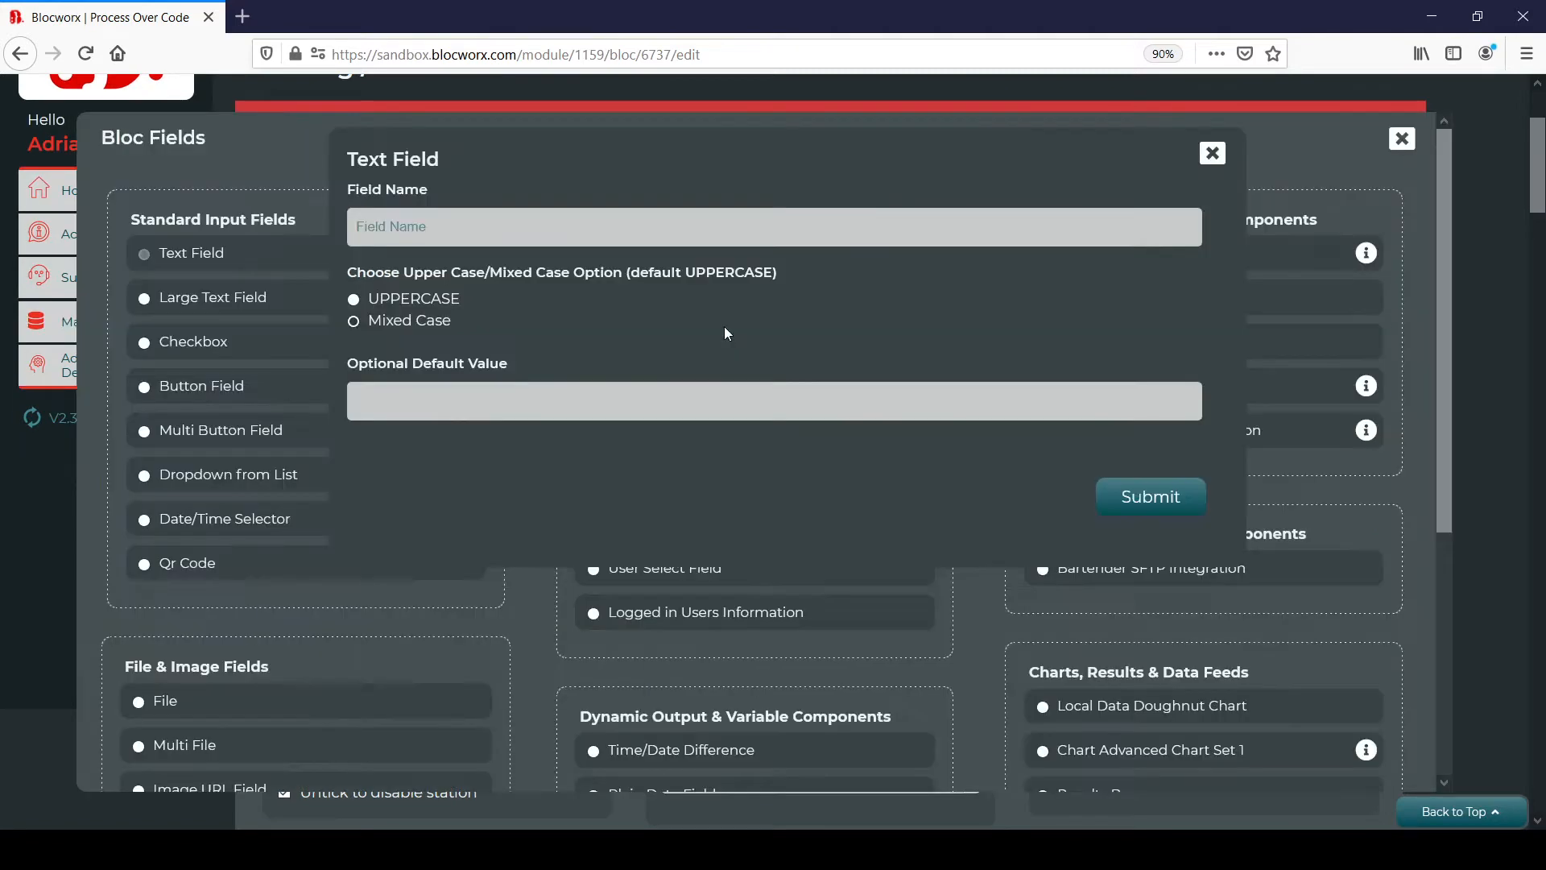
pyautogui.click(1213, 154)
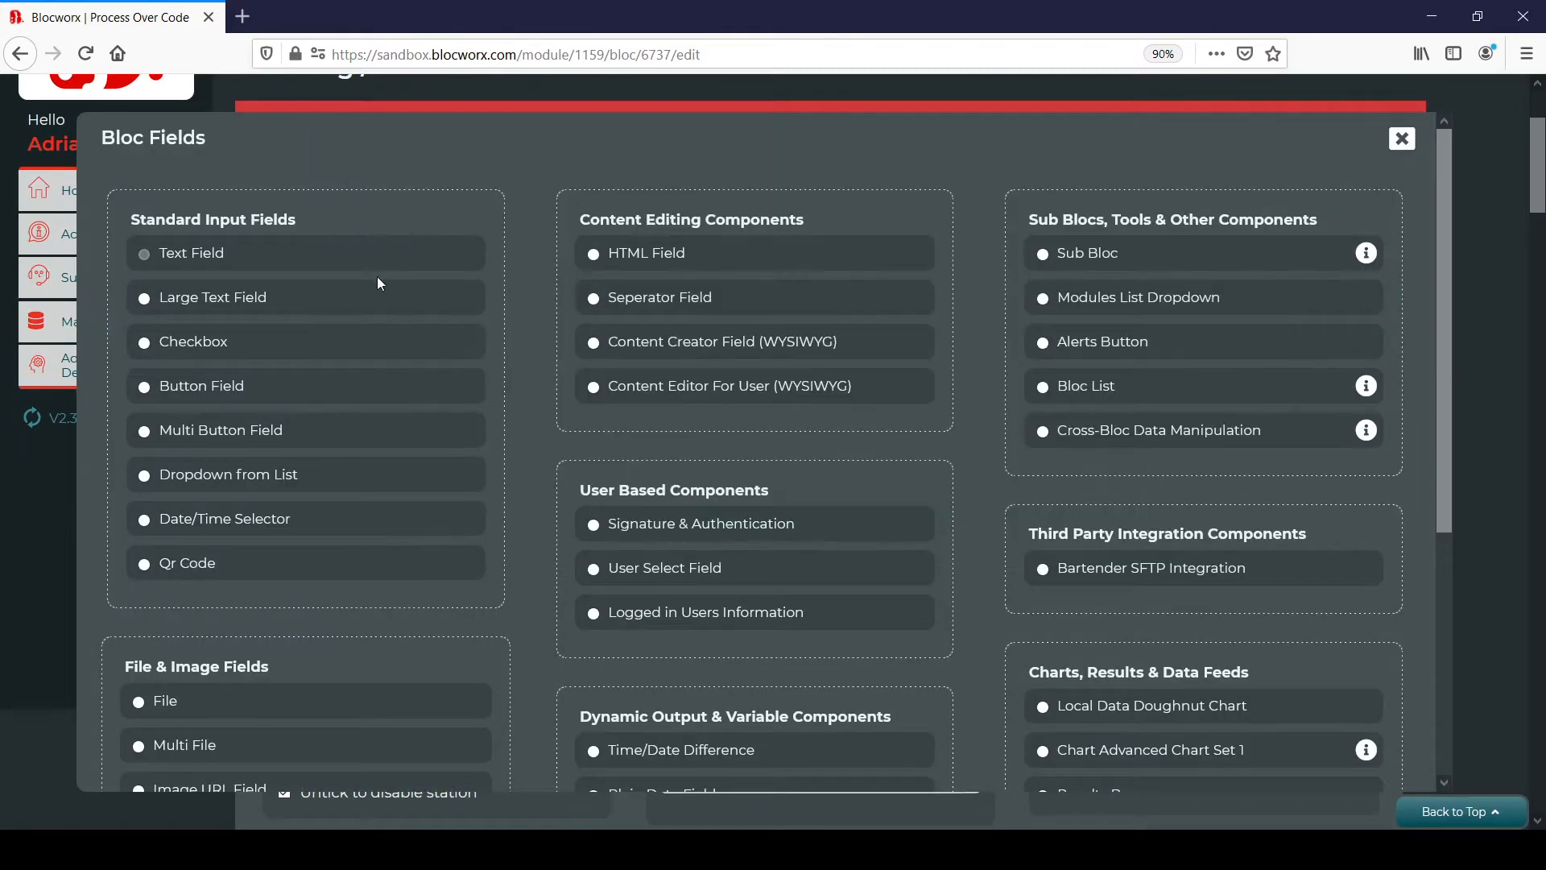
pyautogui.moveTo(1436, 189); pyautogui.dragTo(1446, 411)
pyautogui.click(642, 479)
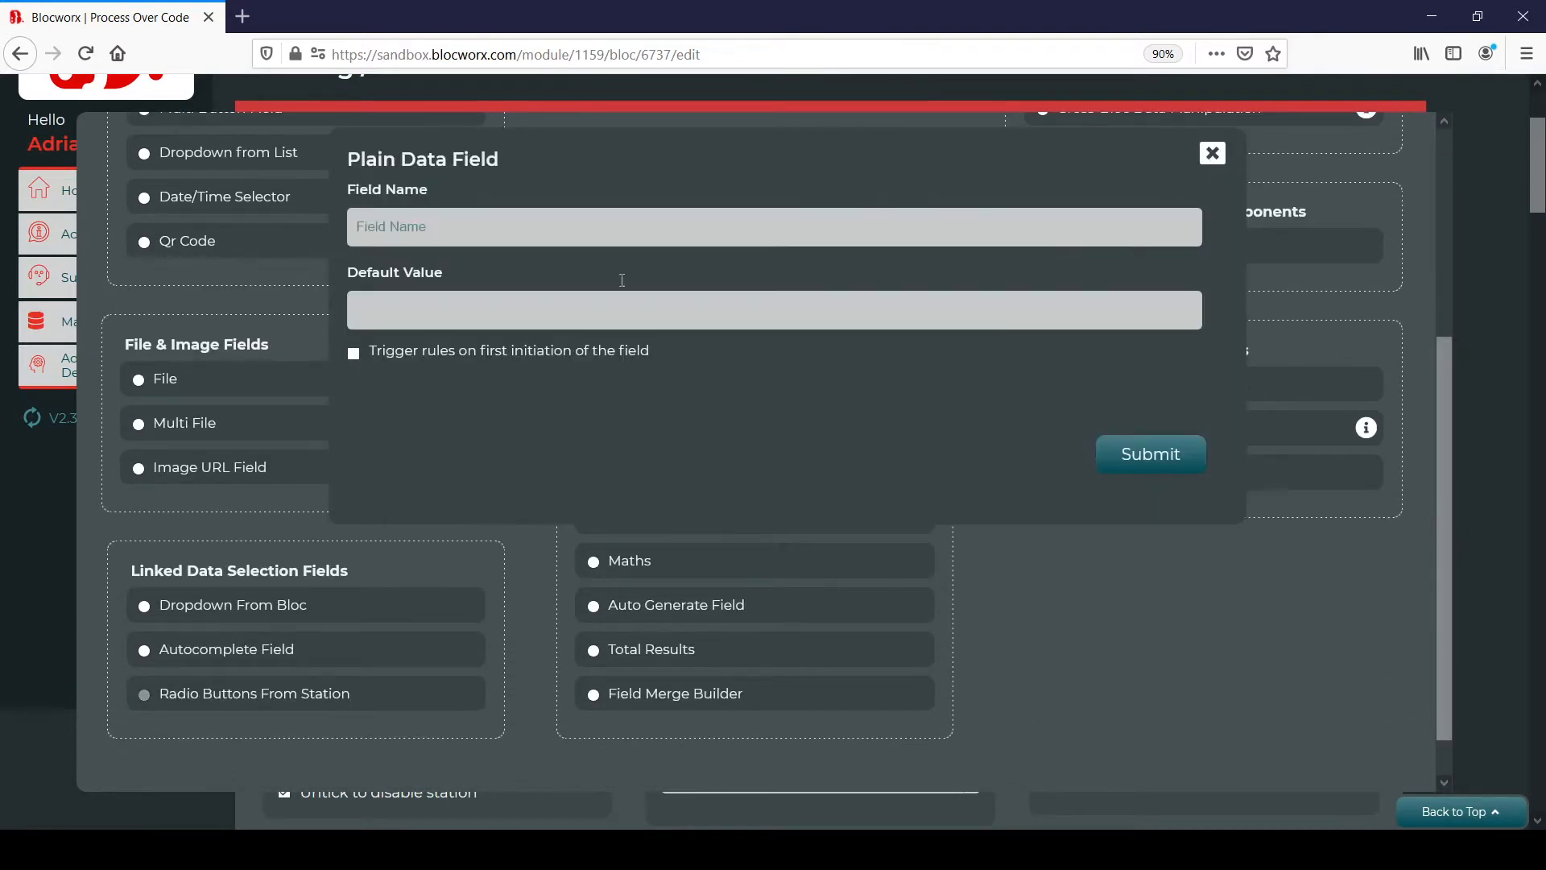
pyautogui.click(534, 228)
pyautogui.write('Adddress ')
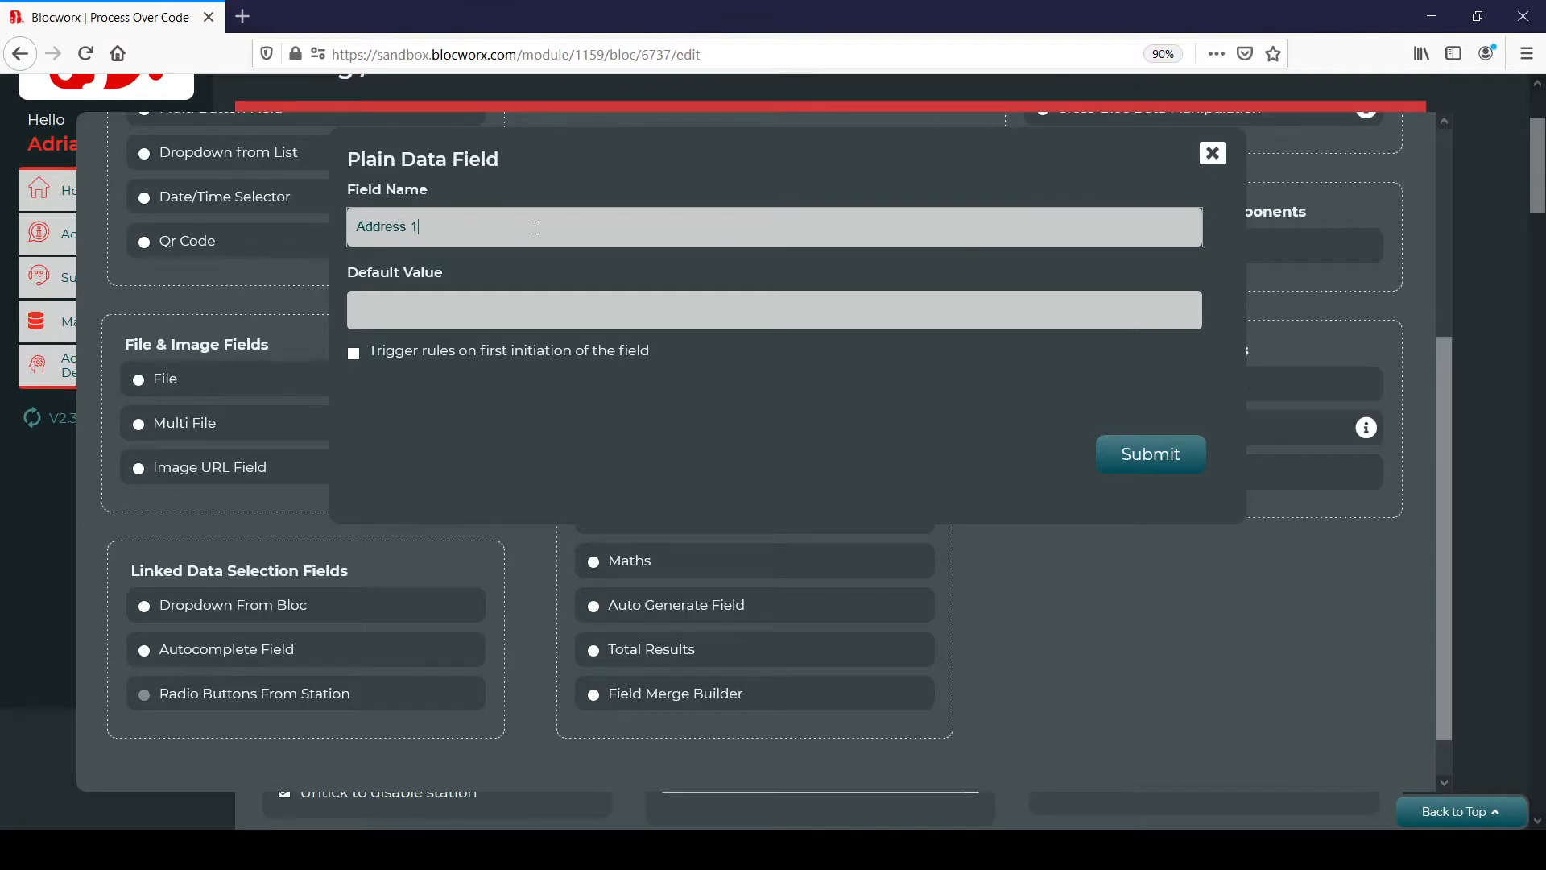
pyautogui.write('Line 1')
pyautogui.click(1196, 449)
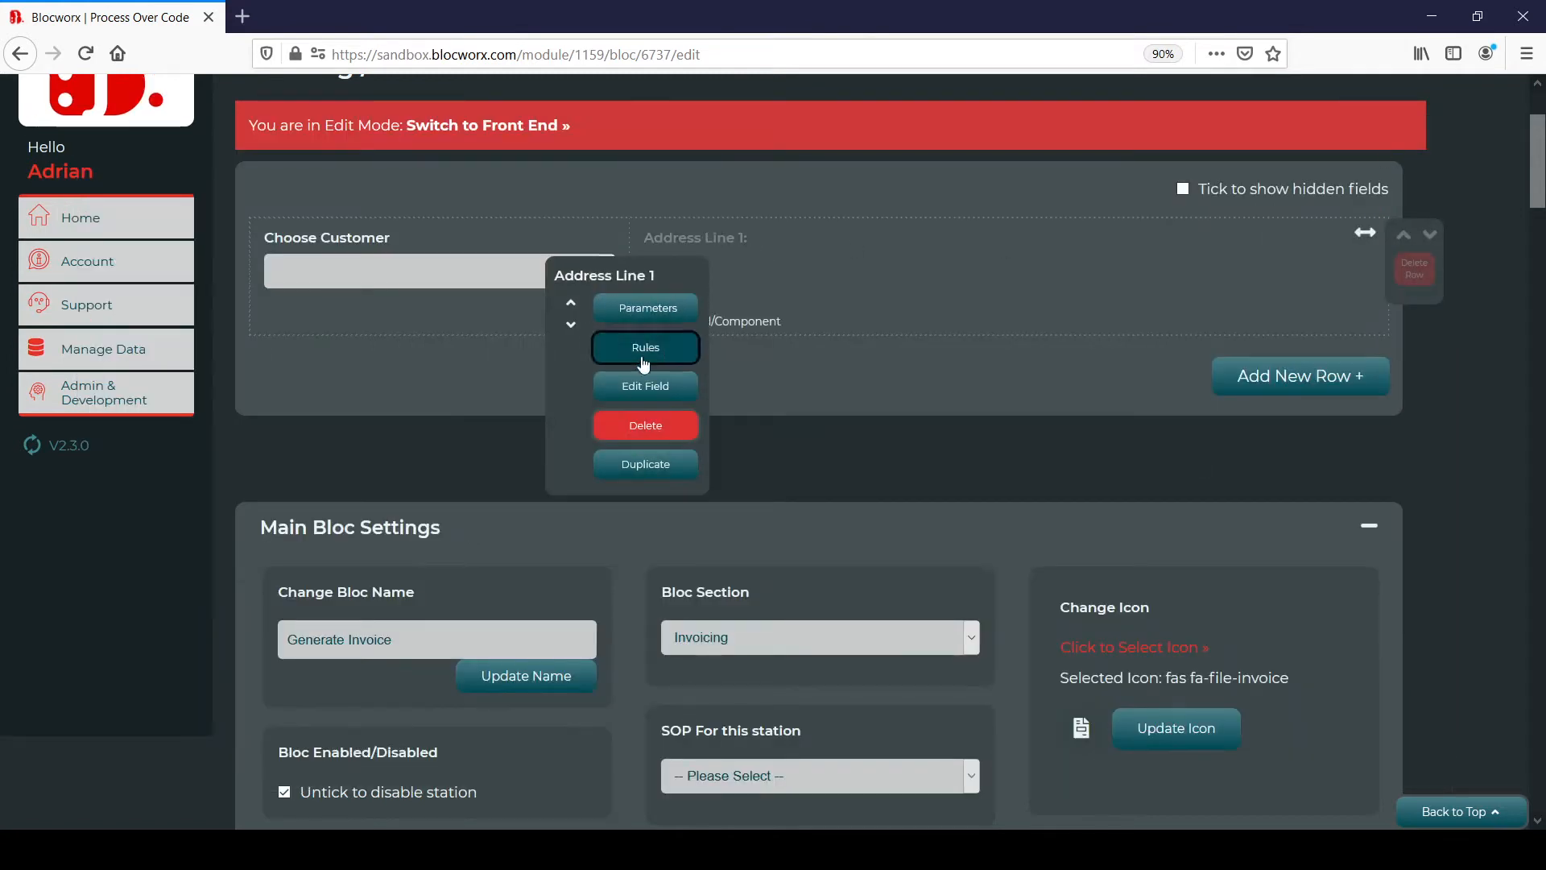
# Duplicate the Address Line 1 field as Address Line 2 and add a Plain Data Field named County below it.
pyautogui.click(667, 468)
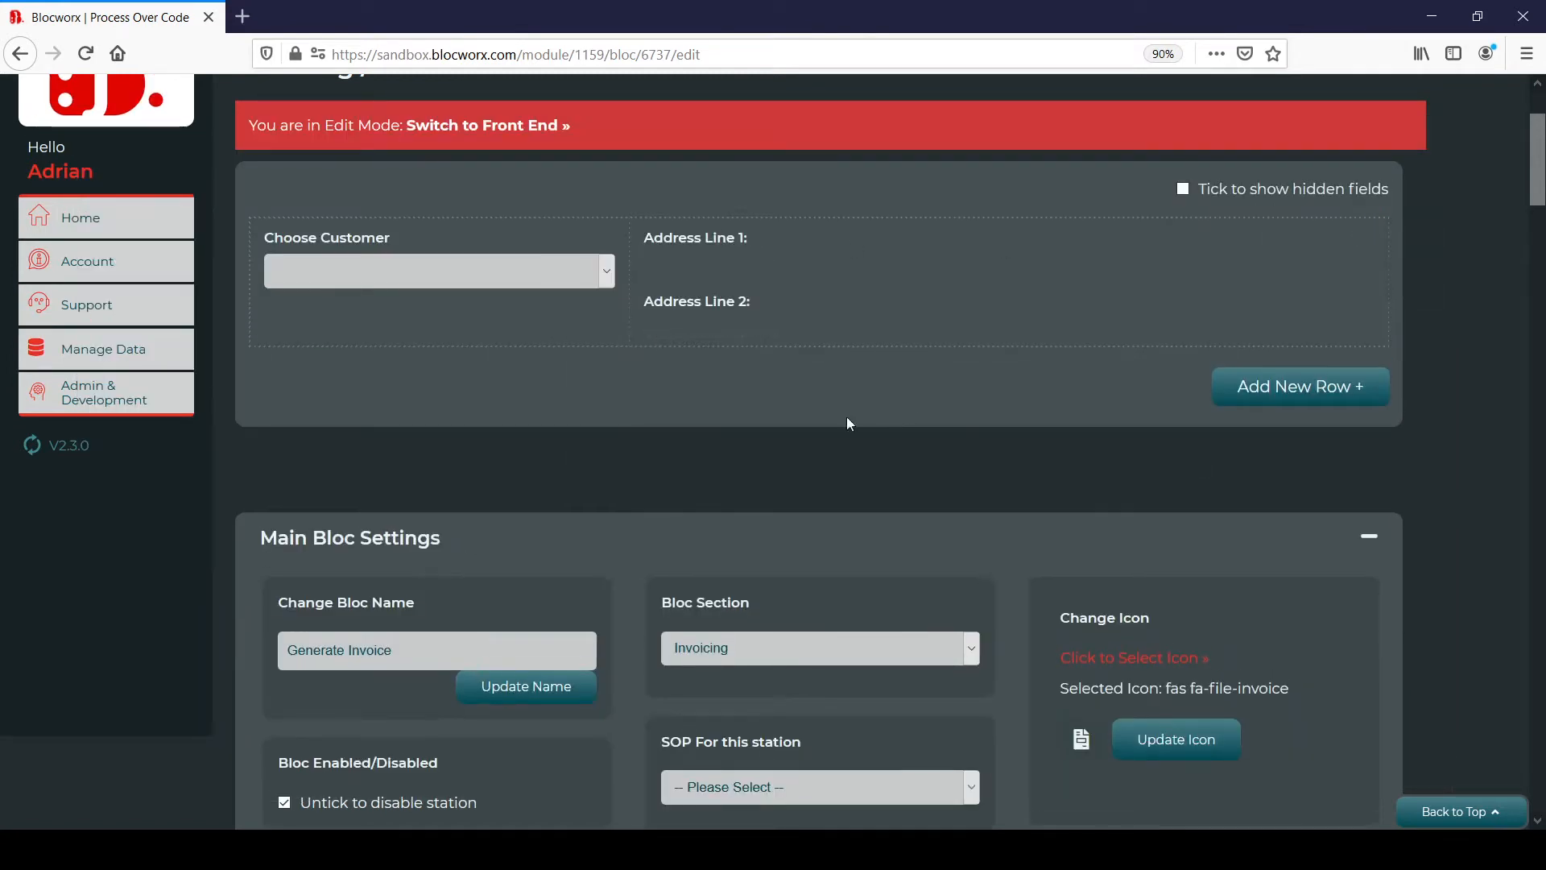
pyautogui.click(731, 335)
pyautogui.click(512, 226)
pyautogui.write('C')
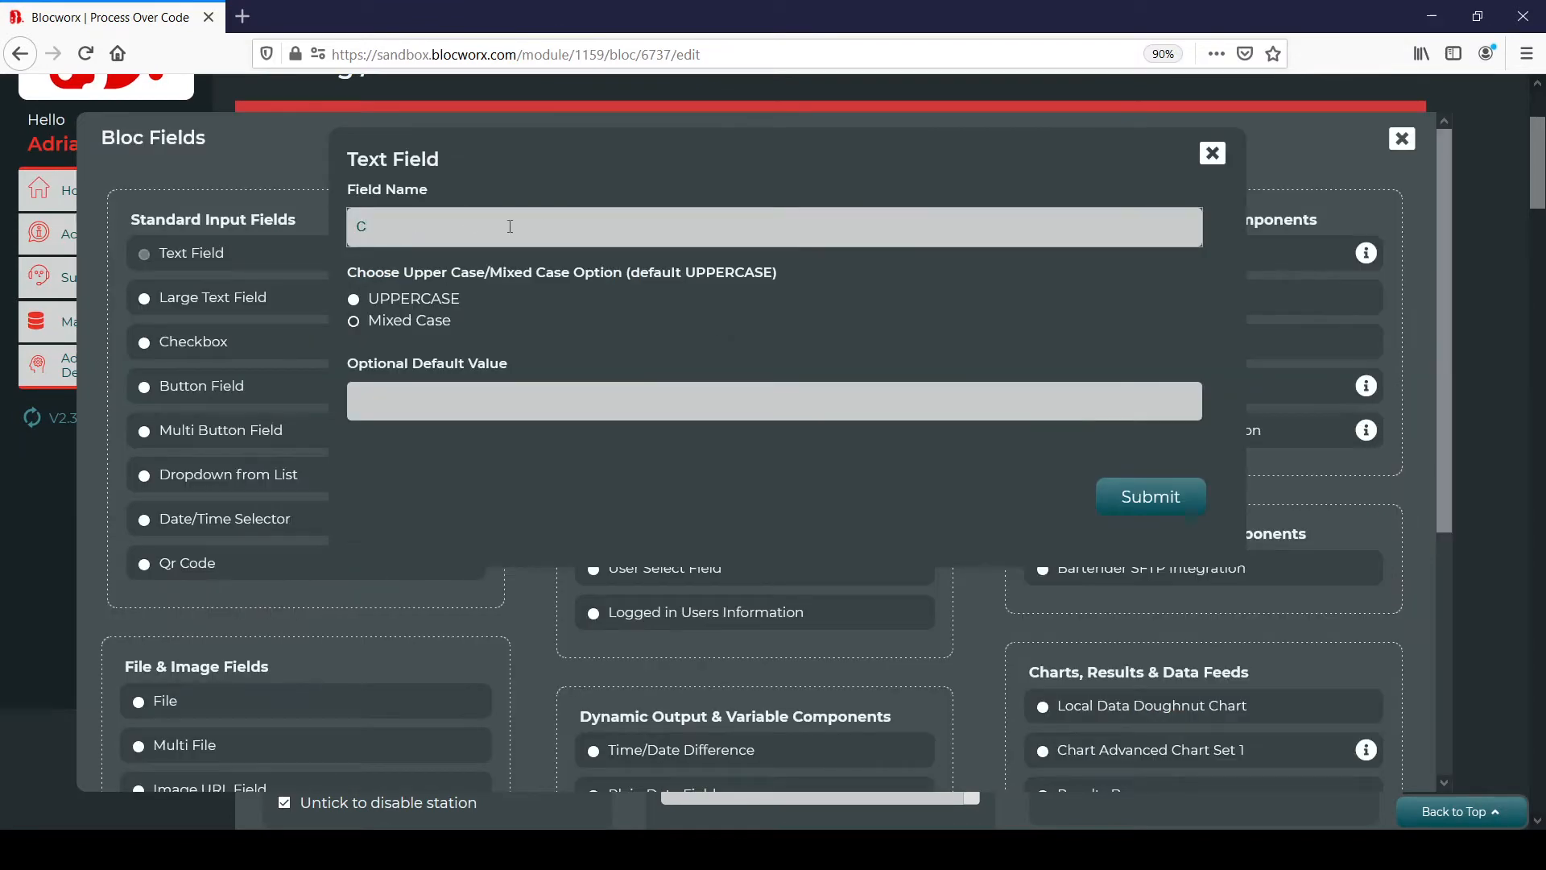
pyautogui.click(1212, 153)
pyautogui.scroll(-3, 1439, 202)
pyautogui.scroll(-5, 1427, 448)
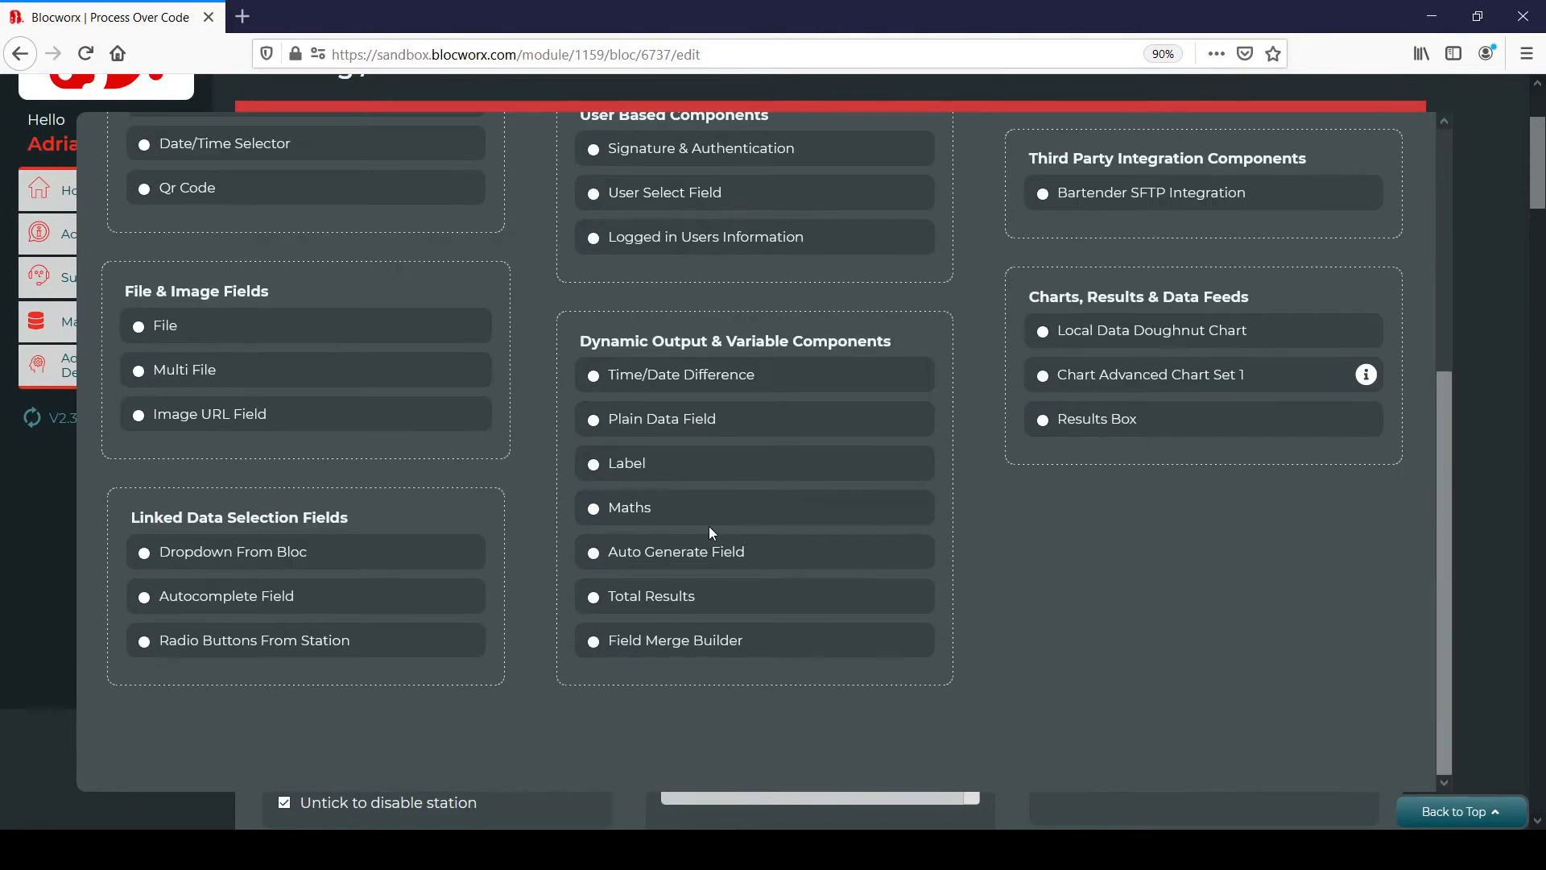
pyautogui.click(649, 421)
pyautogui.write('County')
pyautogui.click(1145, 455)
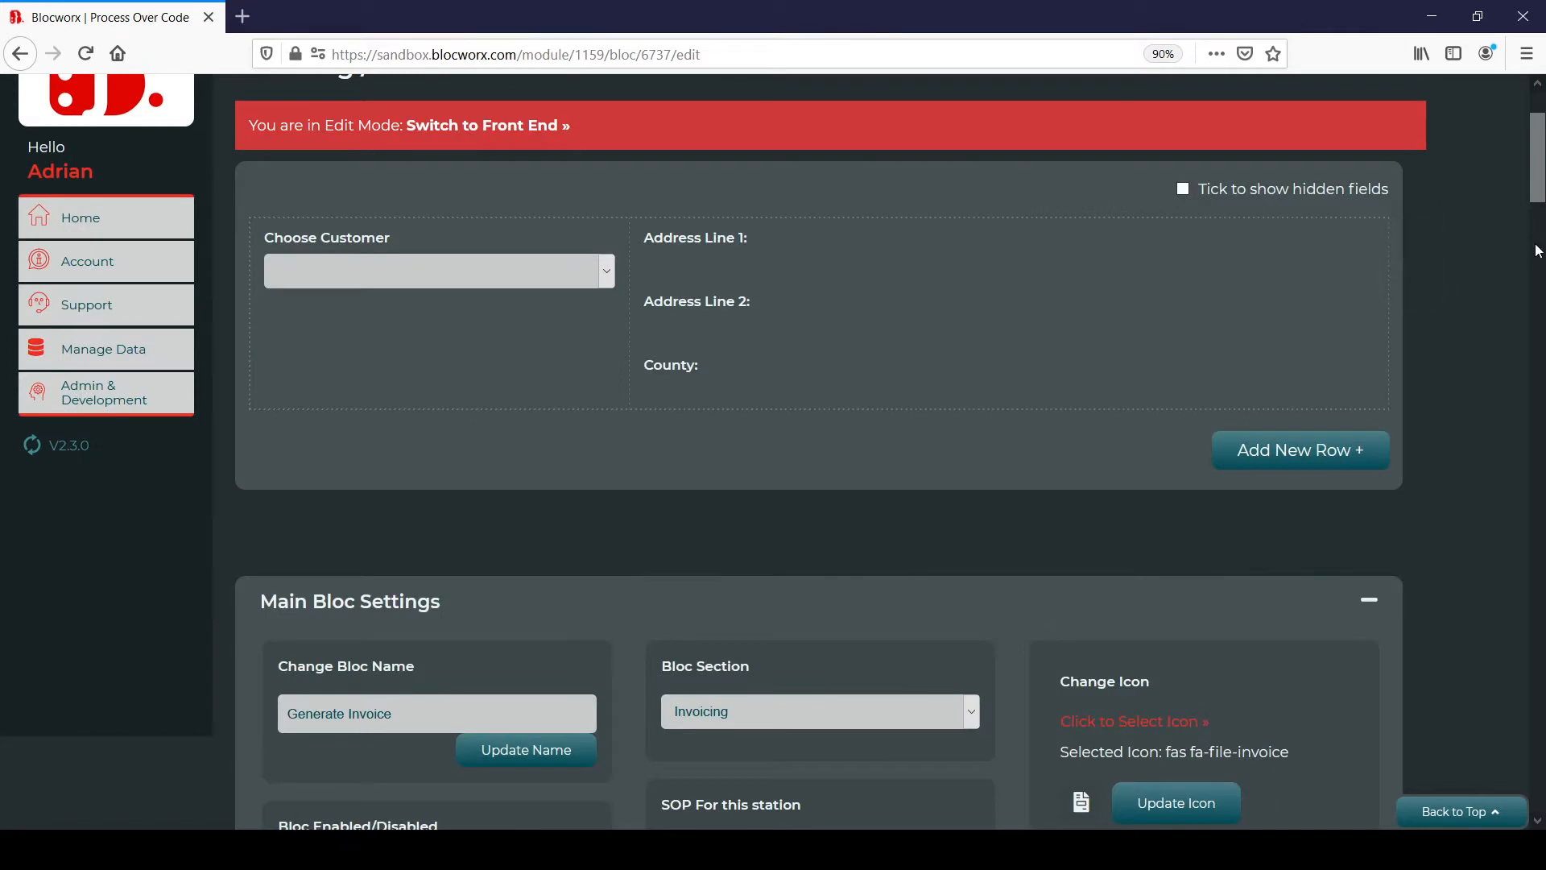
# Set up a Choose Customer rule populating another local field with data from elsewhere, from Customer List's Address Line 1 into the local Address Line 1.
pyautogui.moveTo(1534, 145)
pyautogui.mouseDown()
pyautogui.moveTo(1533, 132)
pyautogui.moveTo(1535, 150)
pyautogui.mouseUp()
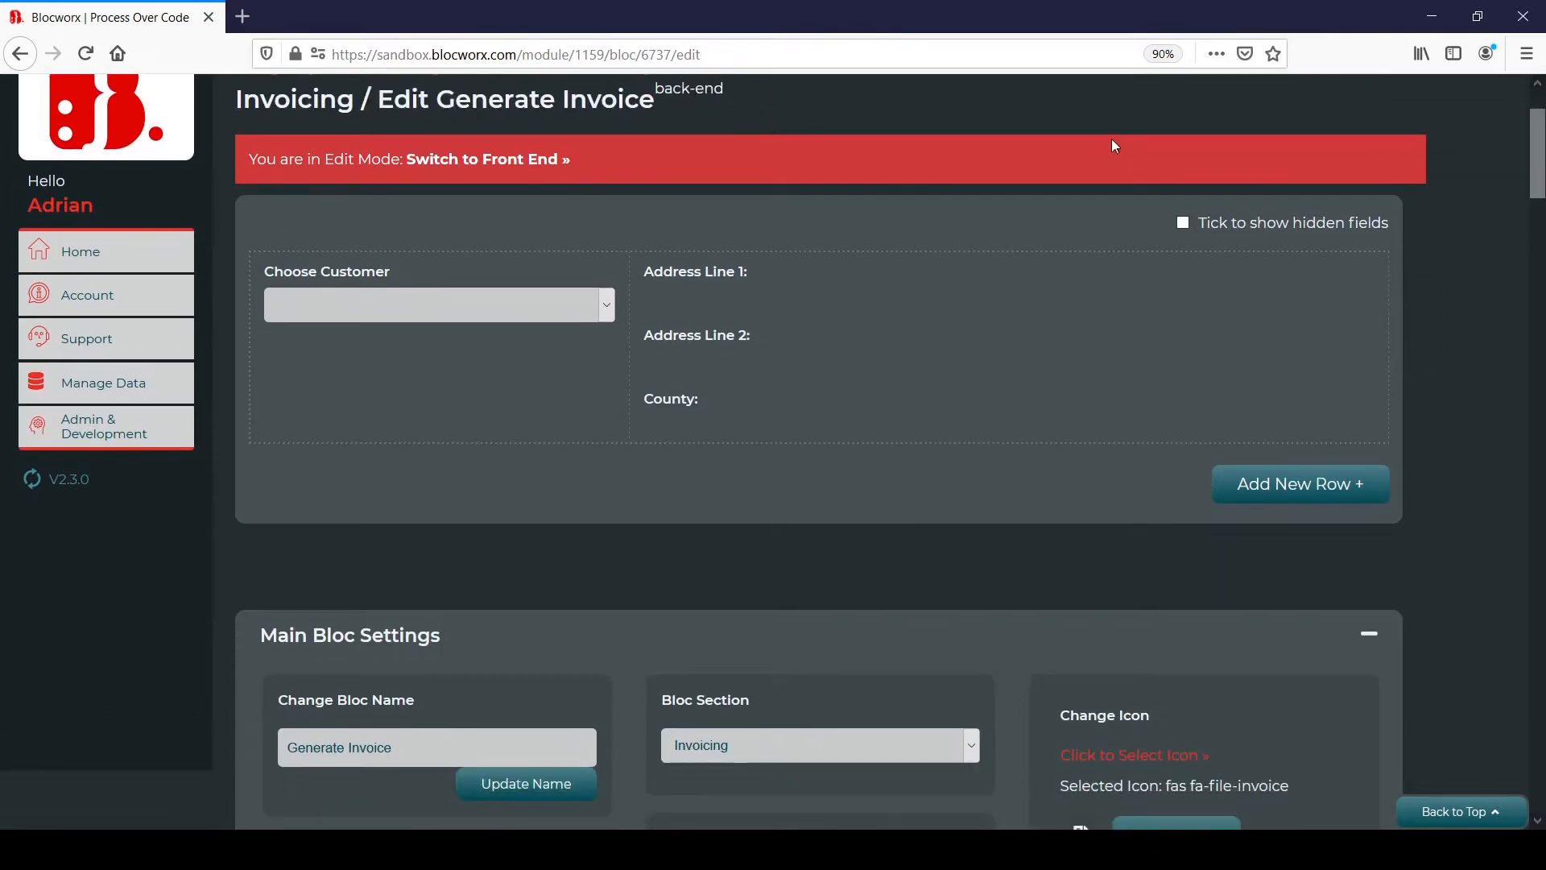
pyautogui.moveTo(730, 263)
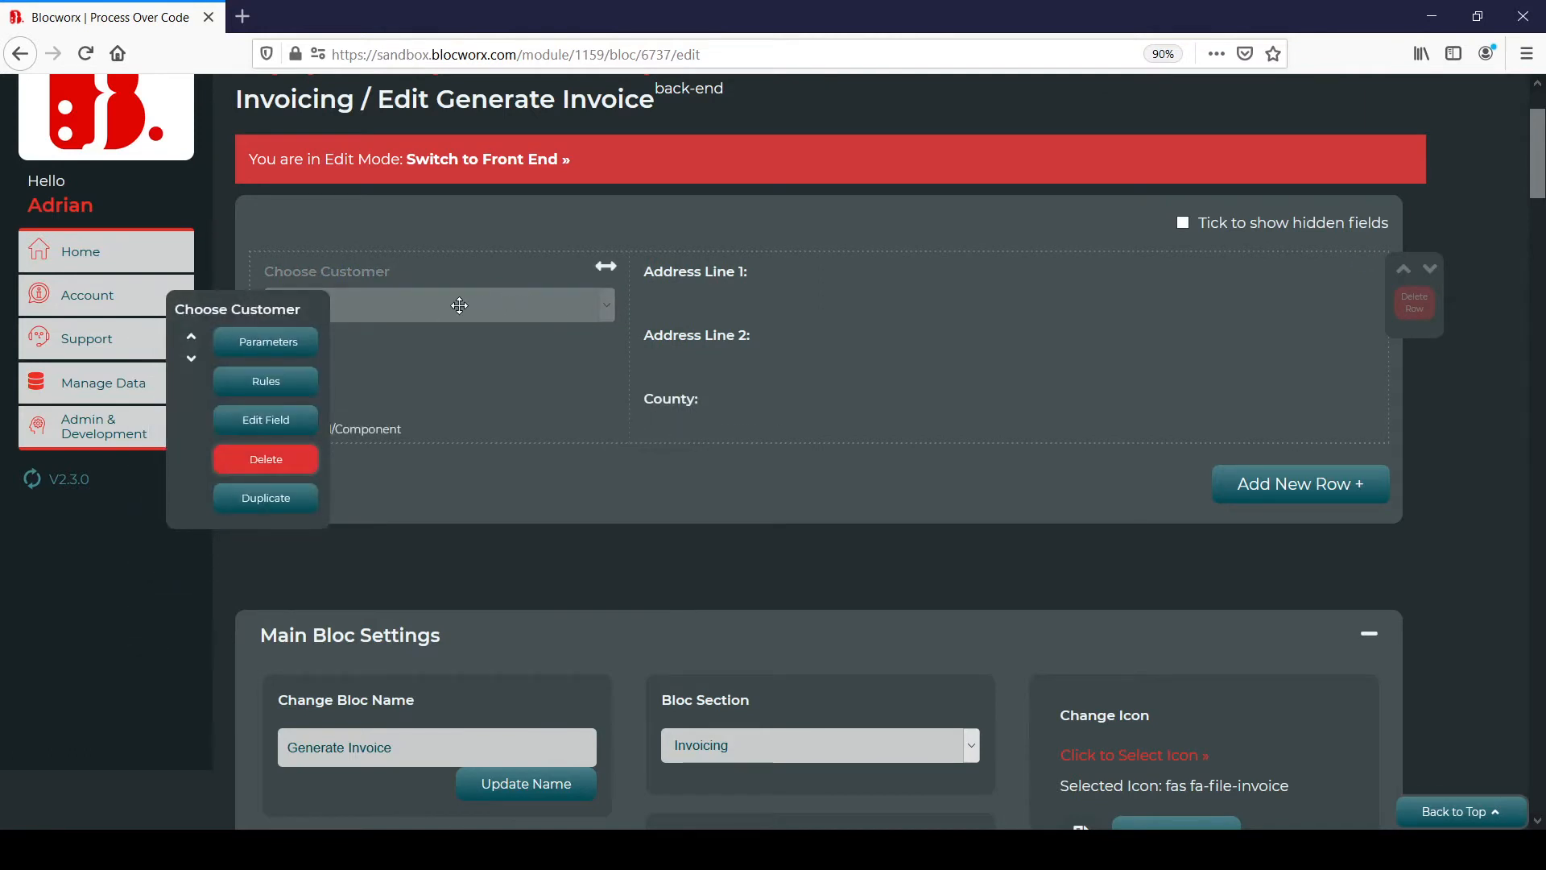
pyautogui.moveTo(298, 381)
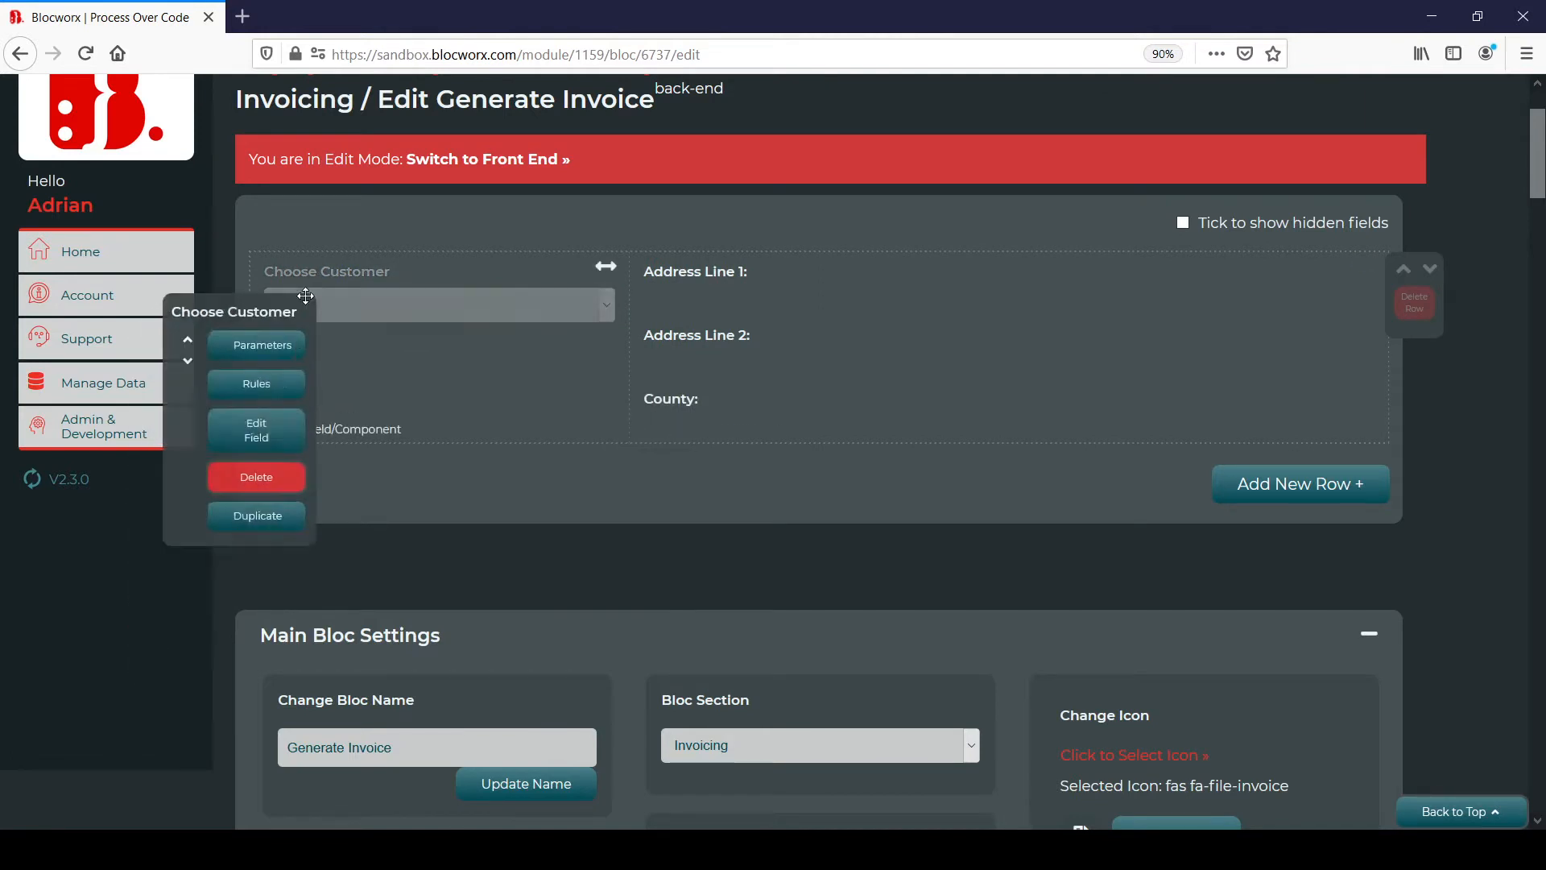
pyautogui.click(291, 387)
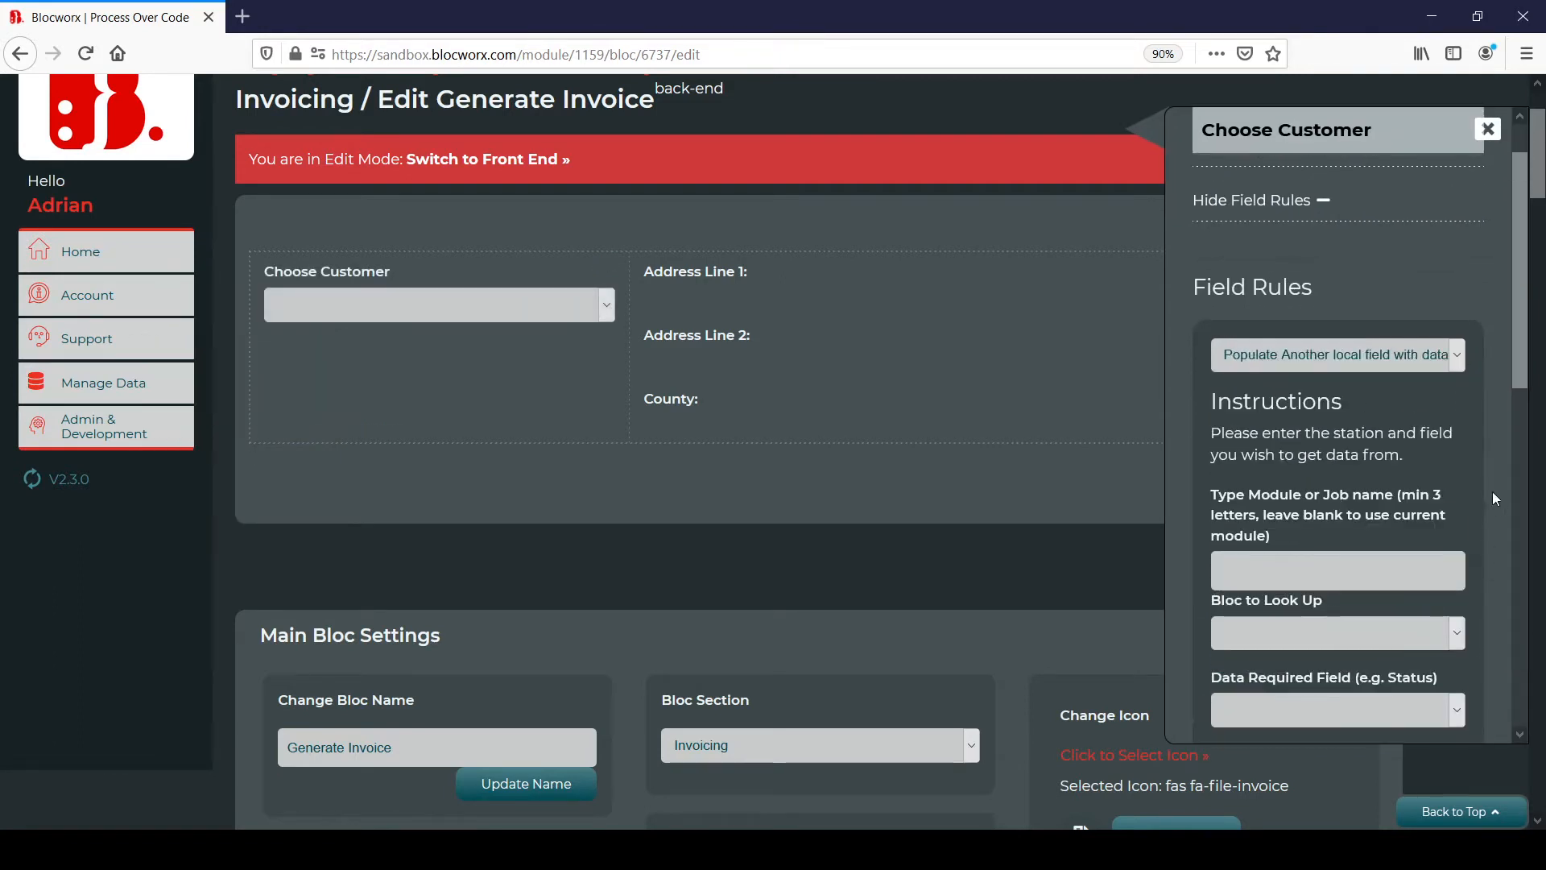
pyautogui.moveTo(1518, 281); pyautogui.dragTo(1519, 362)
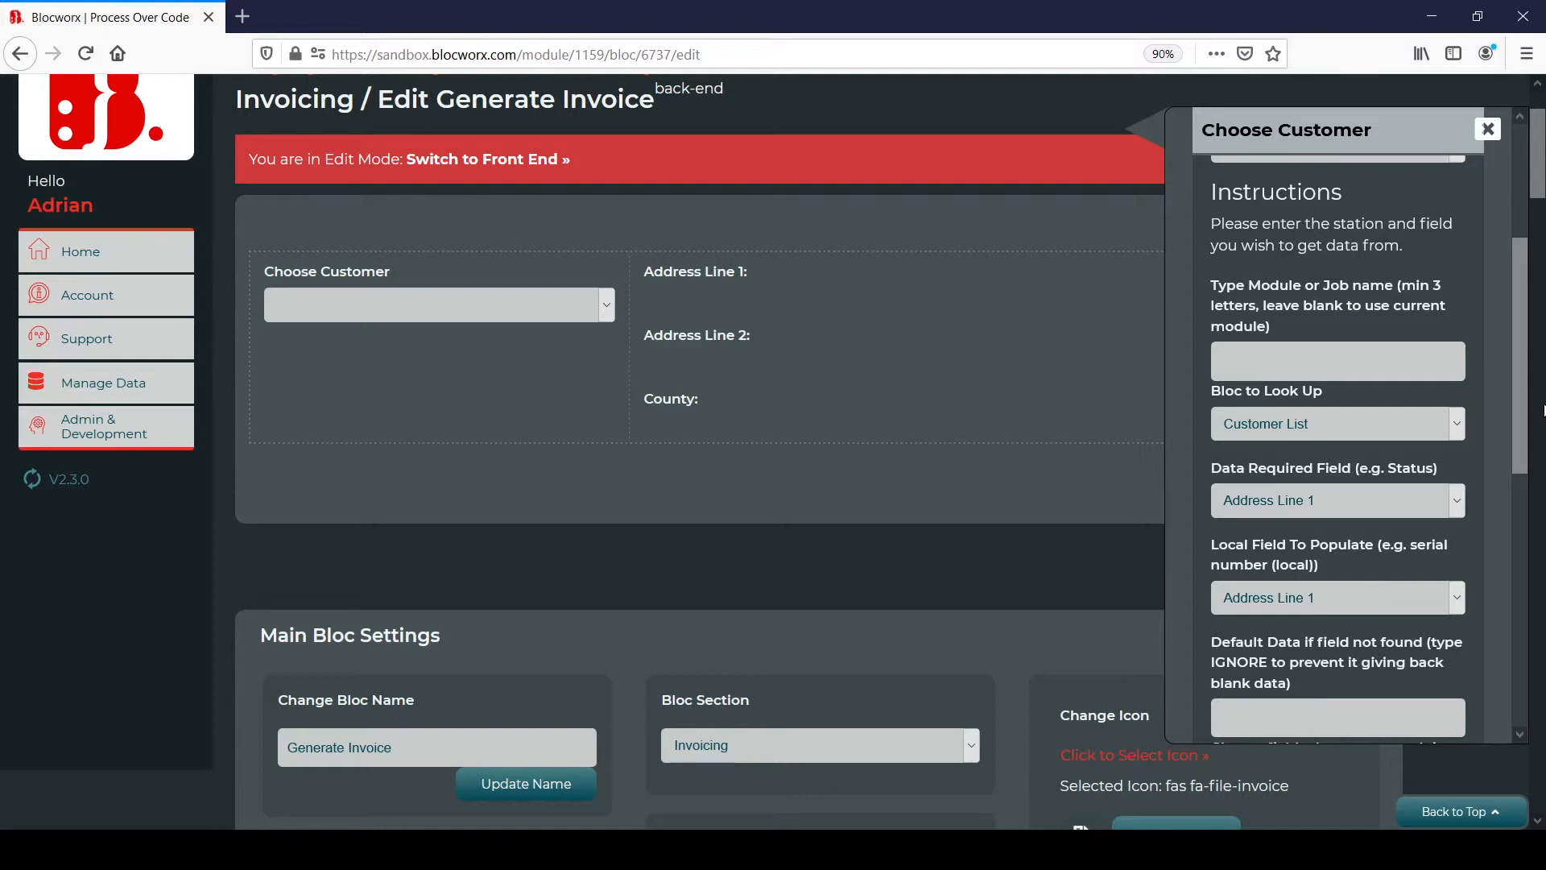
# Match the local Choose Customer field with Customer Name as the rule's matching pair and add the rule.
pyautogui.scroll(-1, 1521, 461)
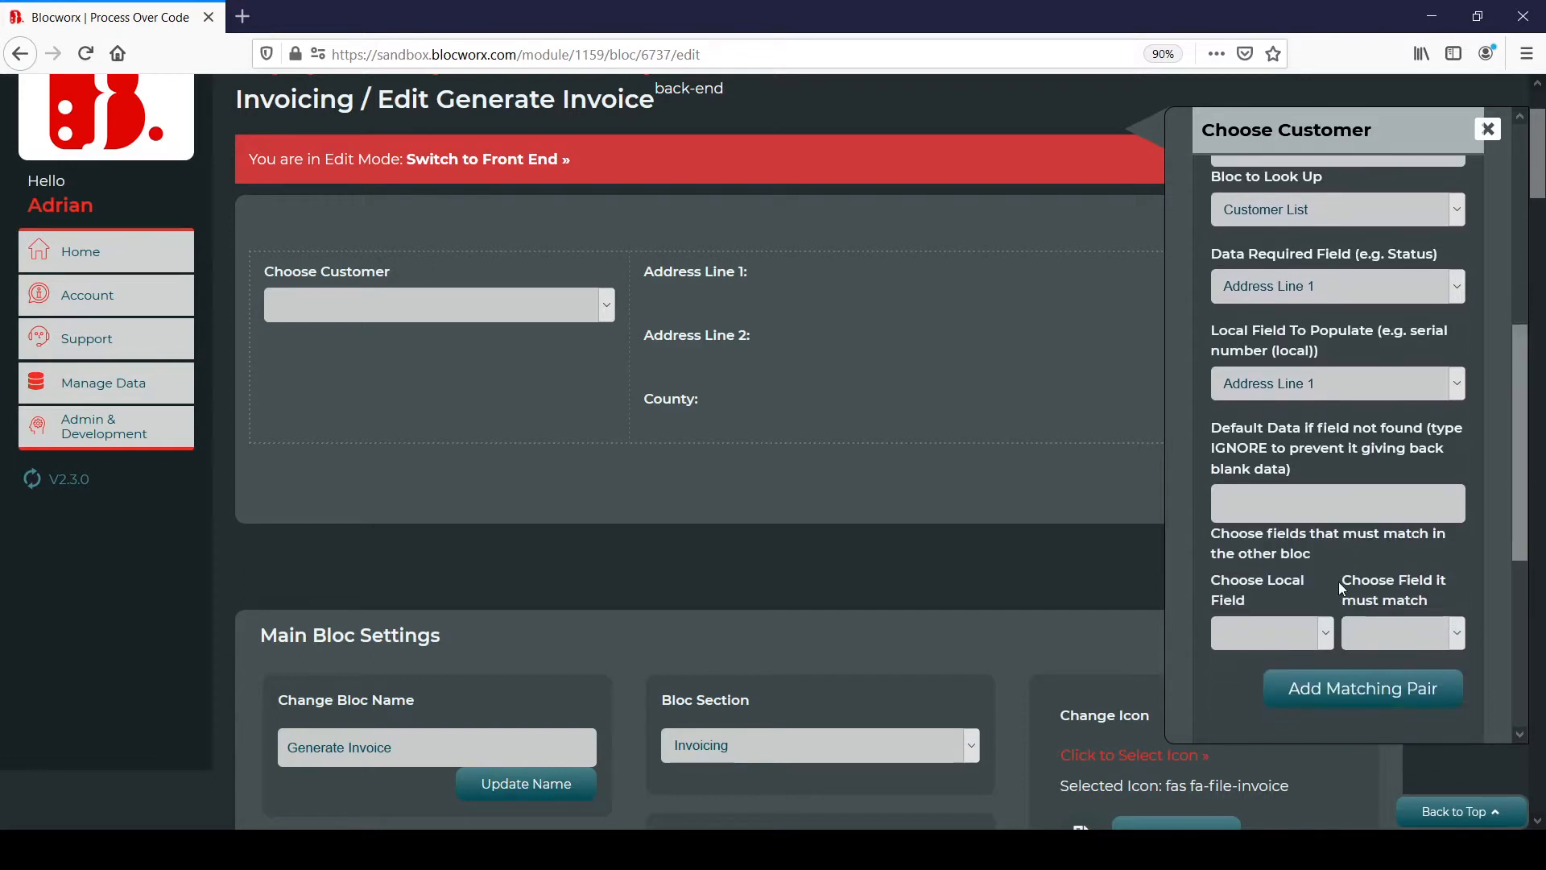
pyautogui.click(1291, 683)
pyautogui.click(1412, 689)
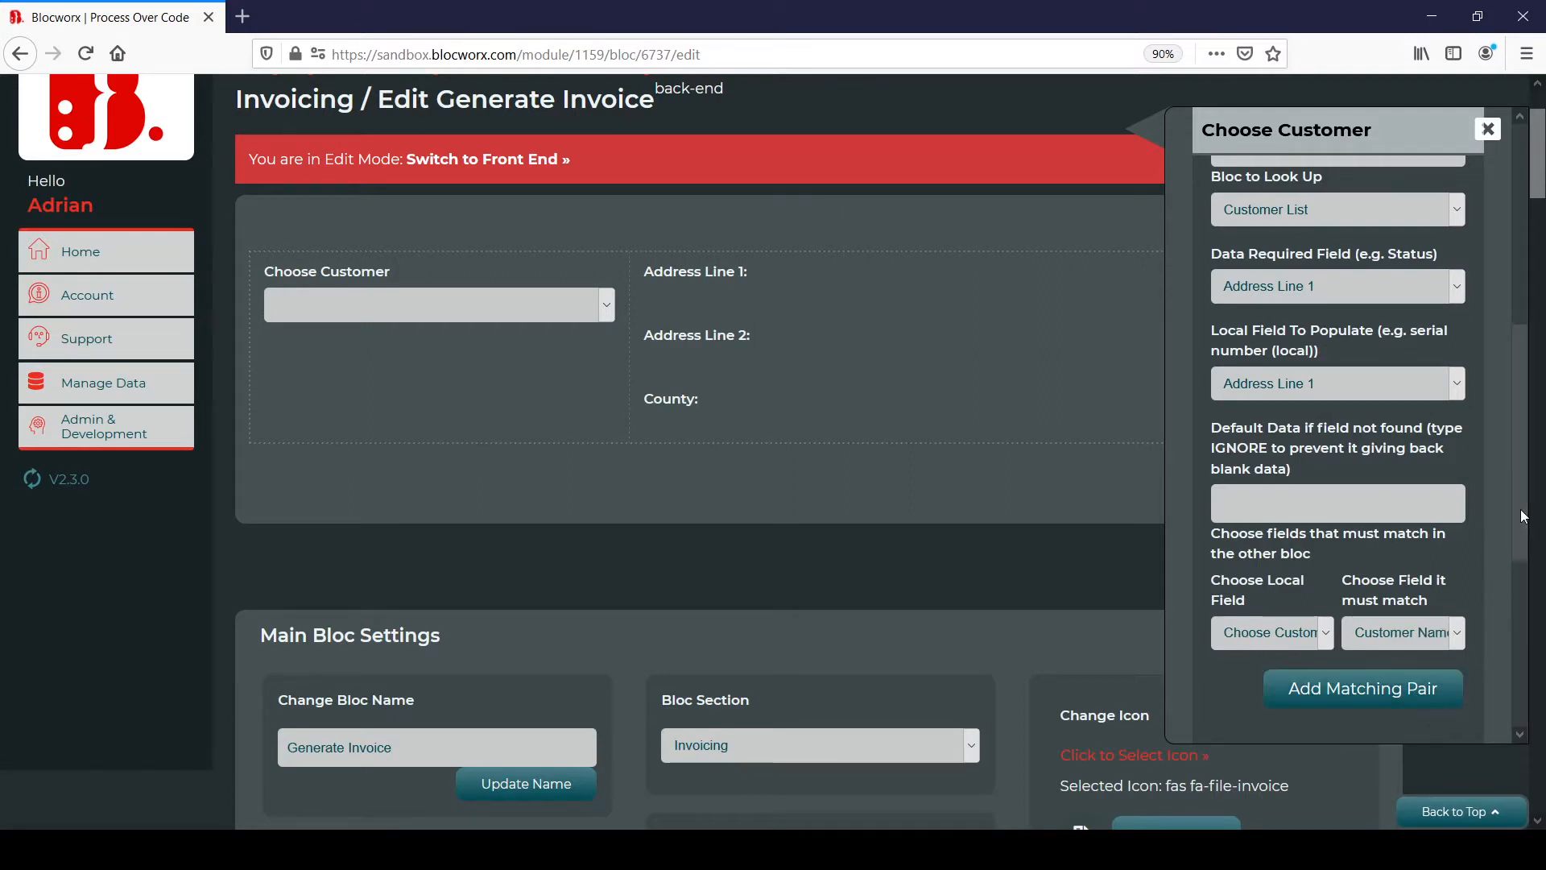
pyautogui.scroll(-2, 1524, 516)
pyautogui.click(1362, 584)
pyautogui.moveTo(1522, 478); pyautogui.dragTo(1519, 615)
pyautogui.click(1325, 627)
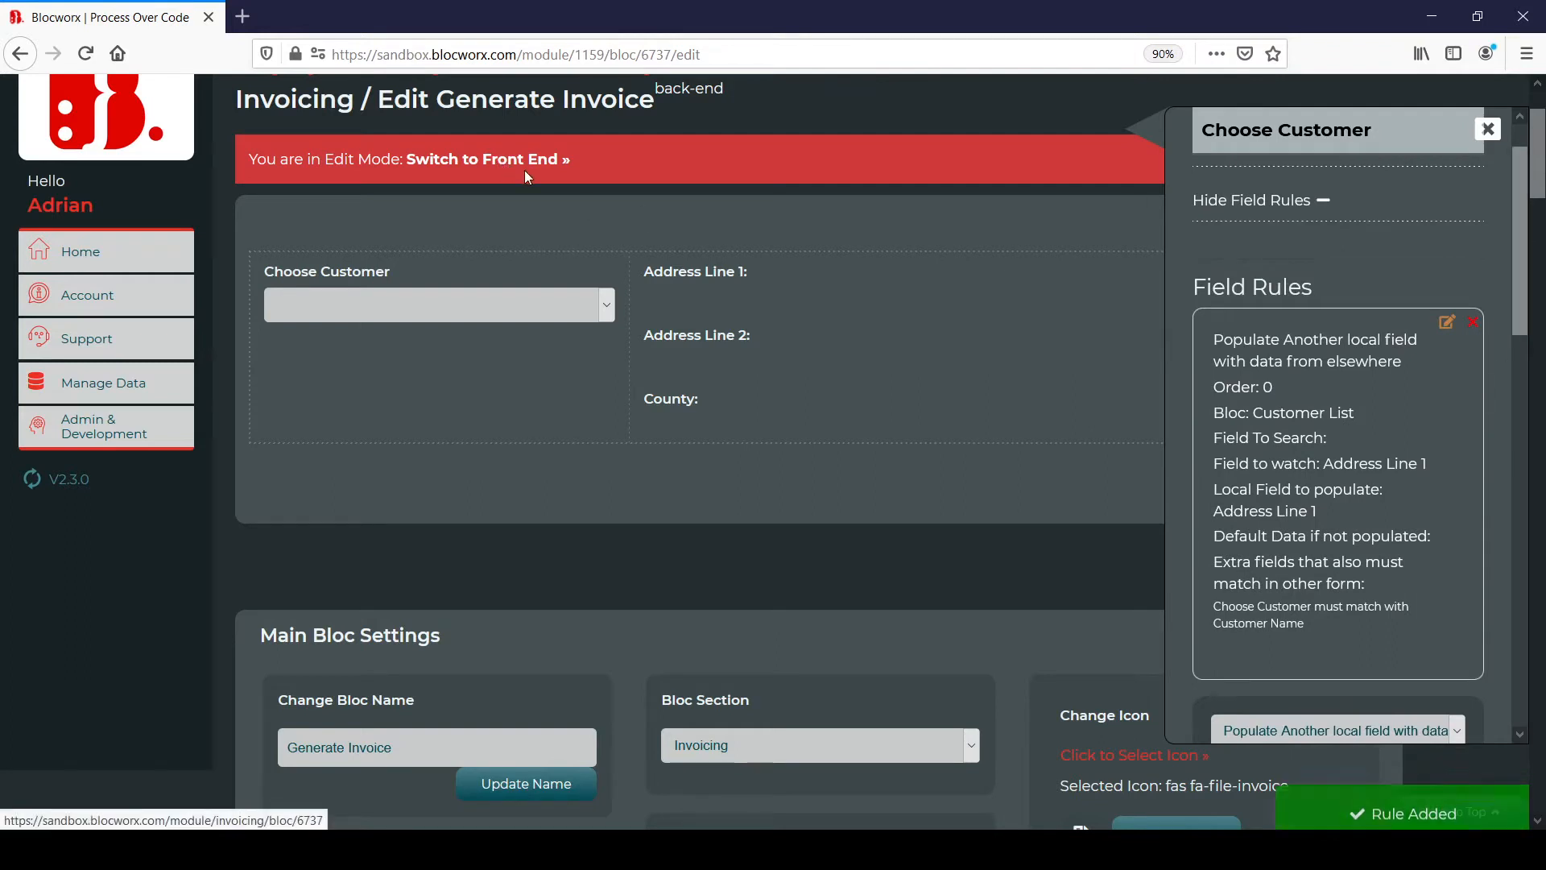
# Open the form's front end in a new tab and test the address lookup with Jenny's Fruit & Veg and Ronans Fruit Shop.
pyautogui.middleClick(503, 161)
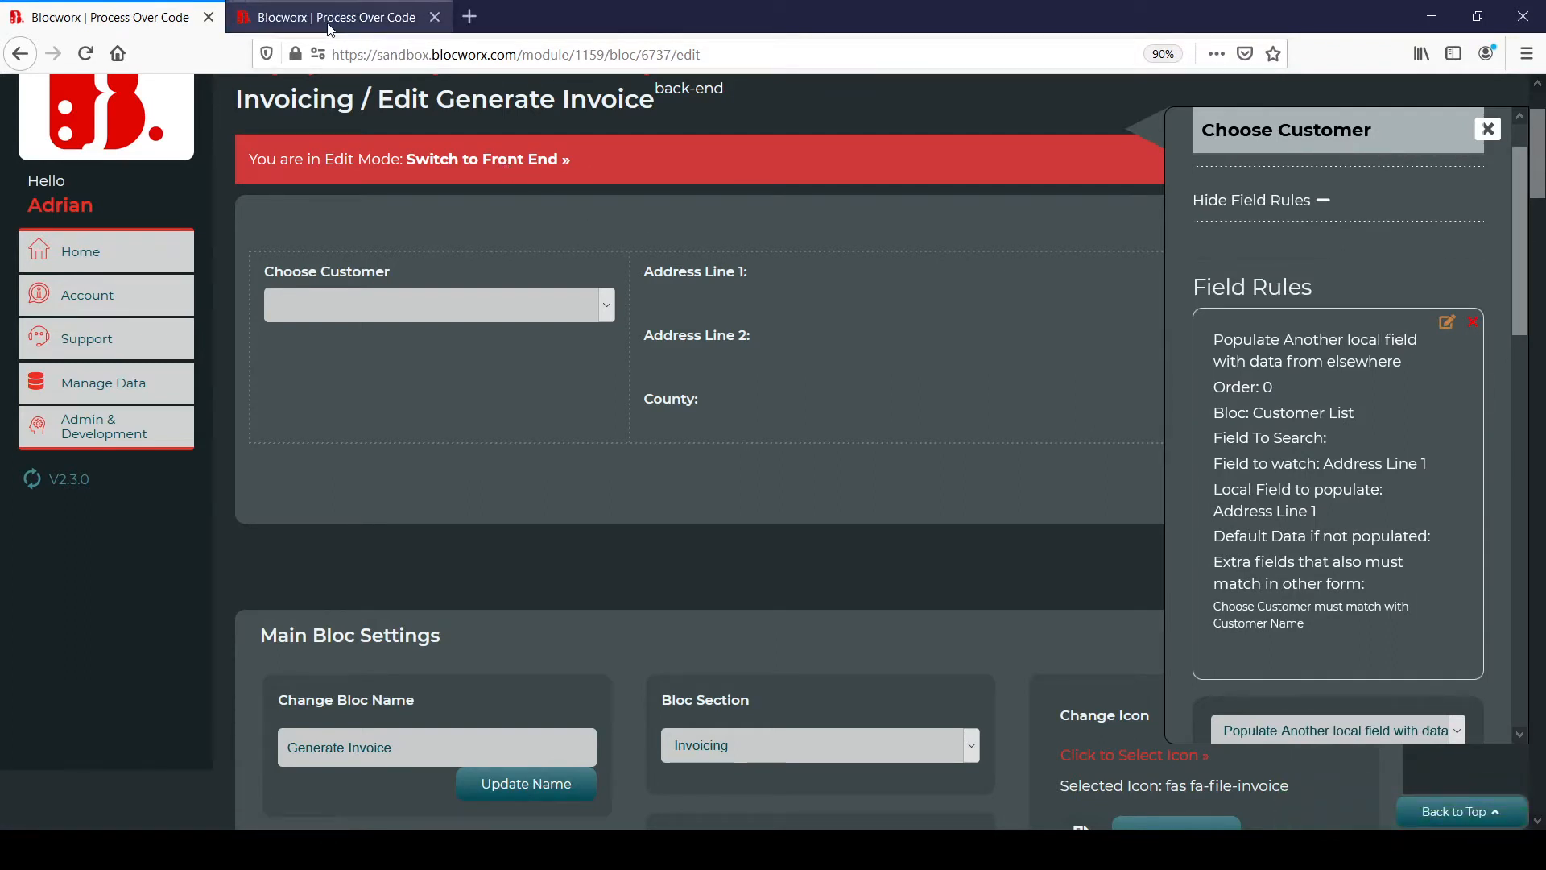
pyautogui.click(329, 23)
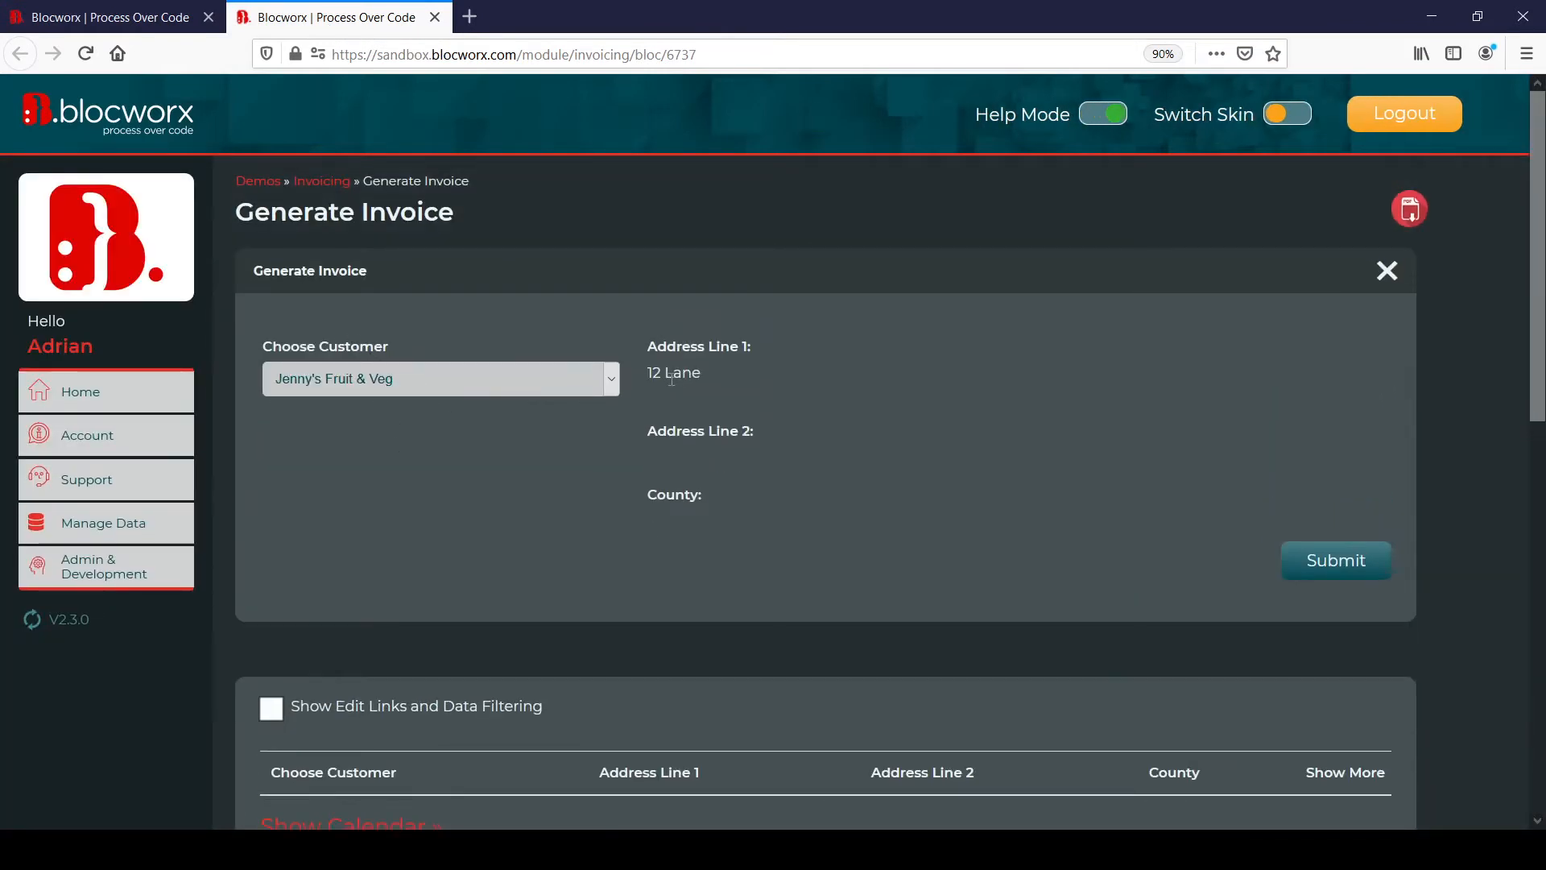
pyautogui.click(411, 443)
pyautogui.click(479, 375)
pyautogui.click(409, 455)
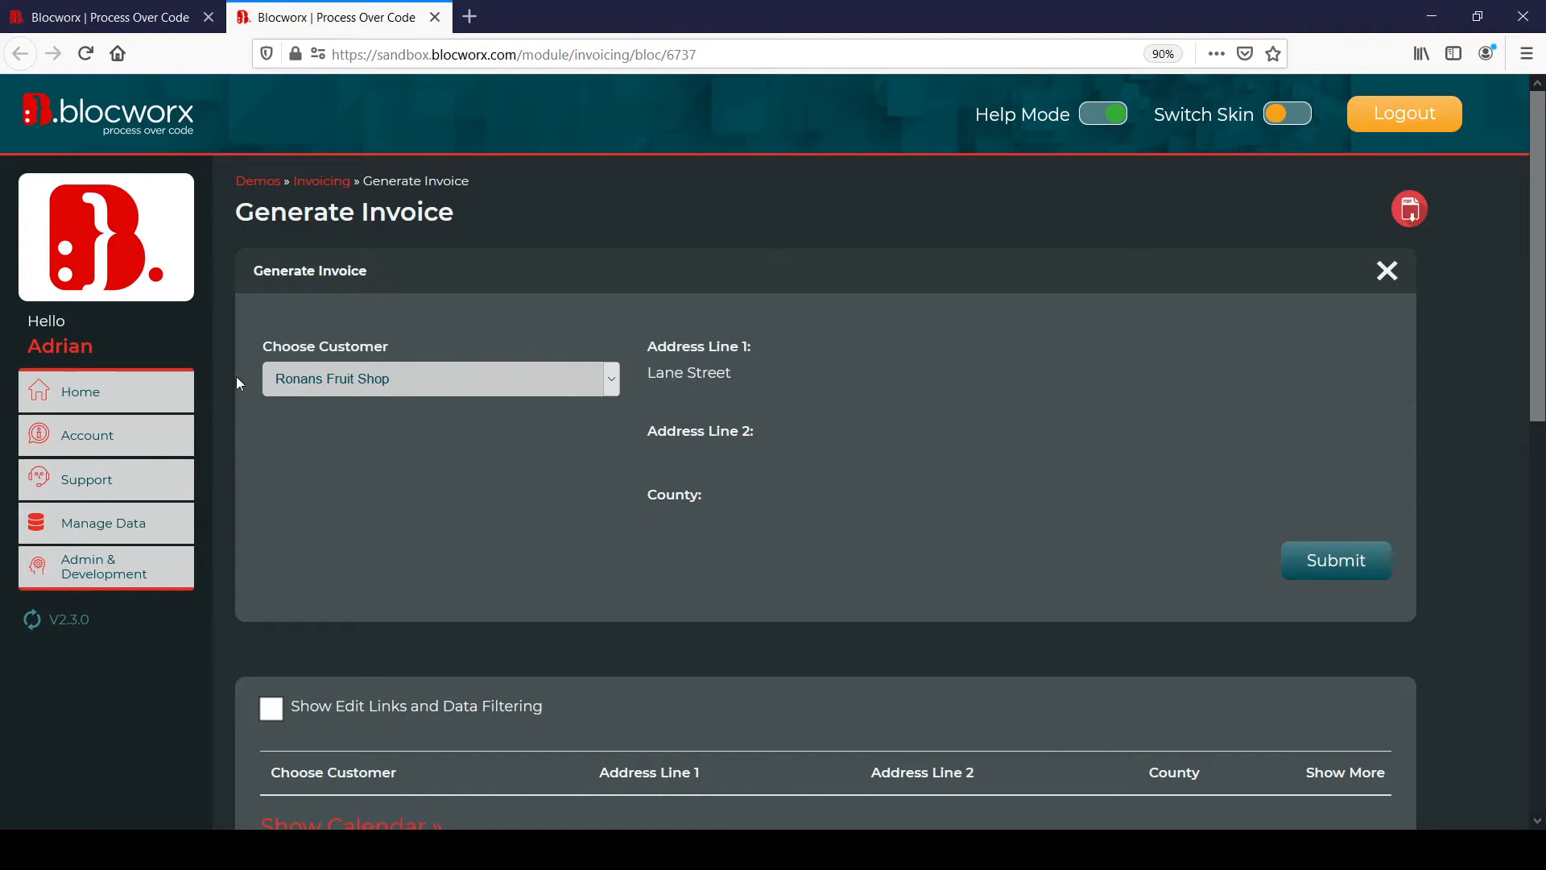
pyautogui.click(384, 375)
pyautogui.click(403, 400)
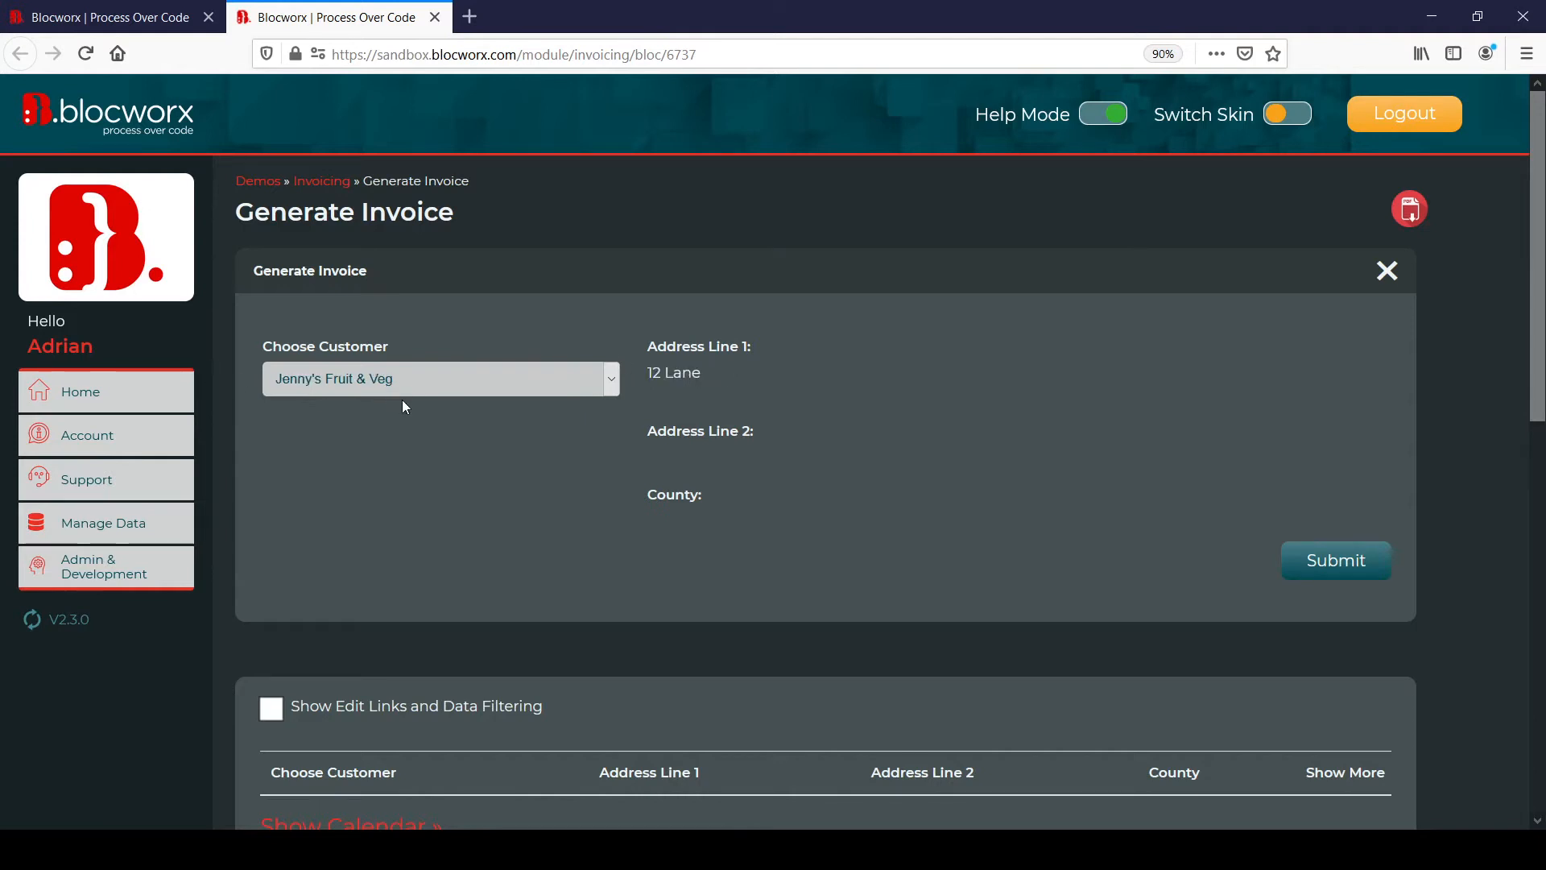
# Set up another Choose Customer rule looking up Customer Name in Customer List, with Address Line 2 as the local field to populate.
pyautogui.click(133, 22)
pyautogui.moveTo(330, 312)
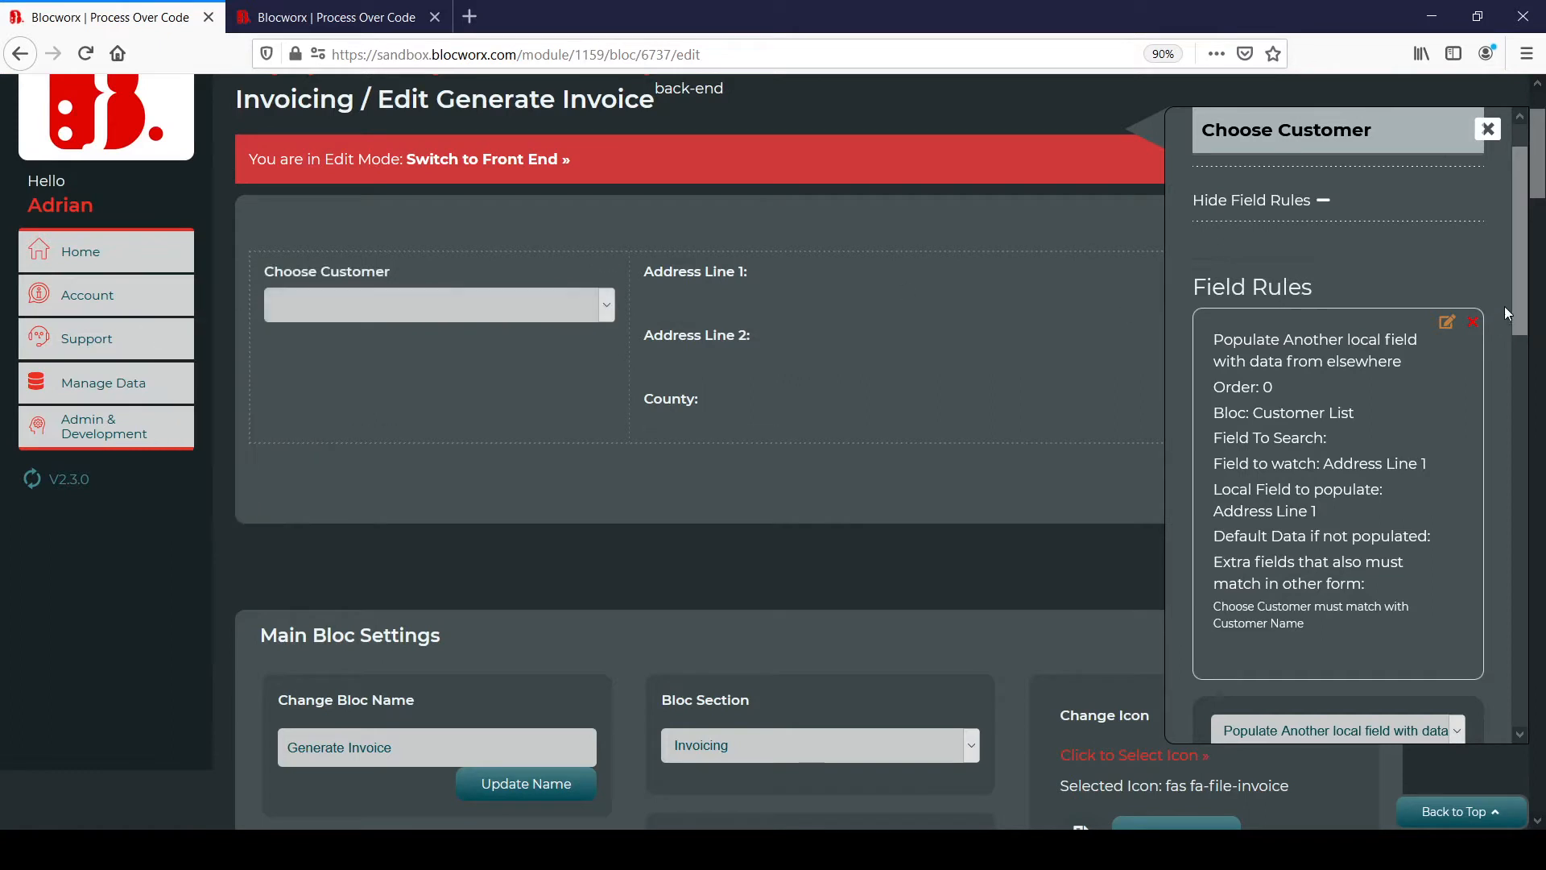
pyautogui.click(1311, 203)
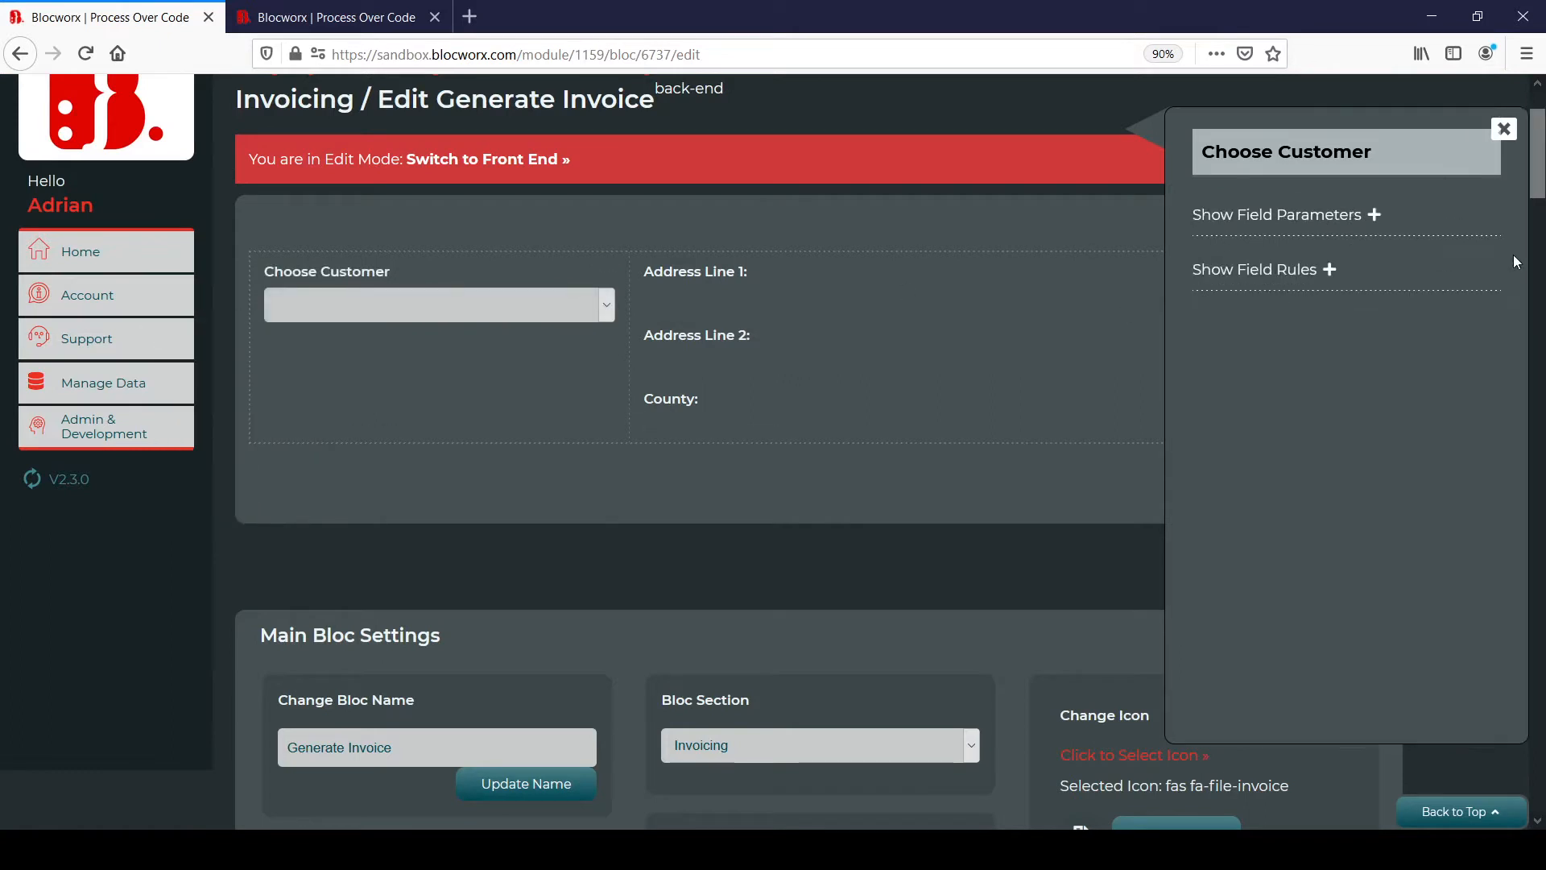
pyautogui.click(1288, 280)
pyautogui.scroll(-5, 1489, 274)
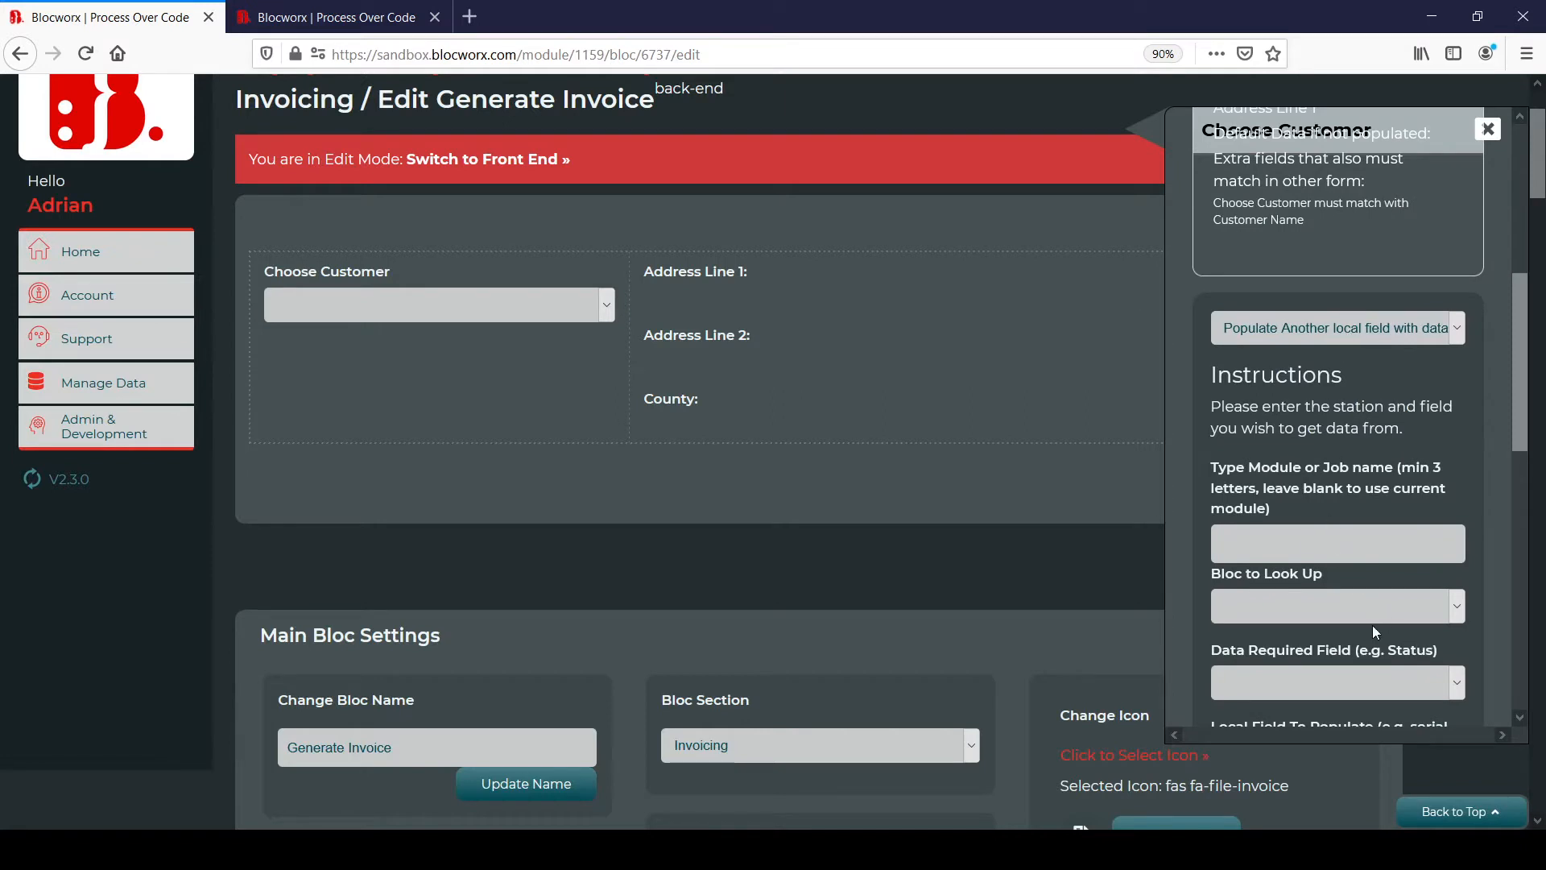
pyautogui.scroll(-2, 1324, 472)
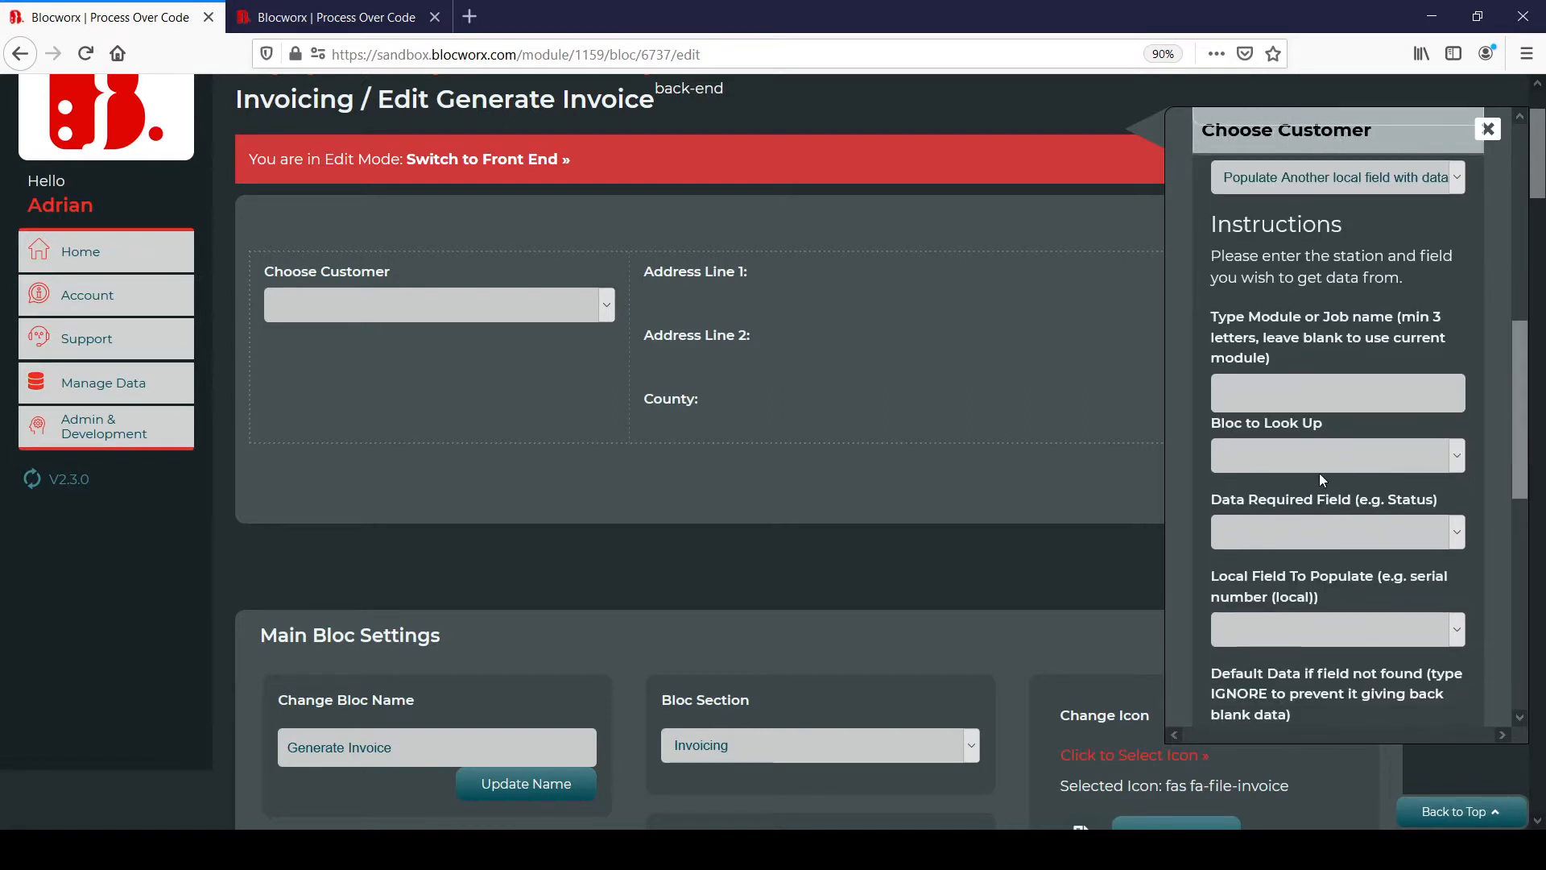
pyautogui.click(1289, 514)
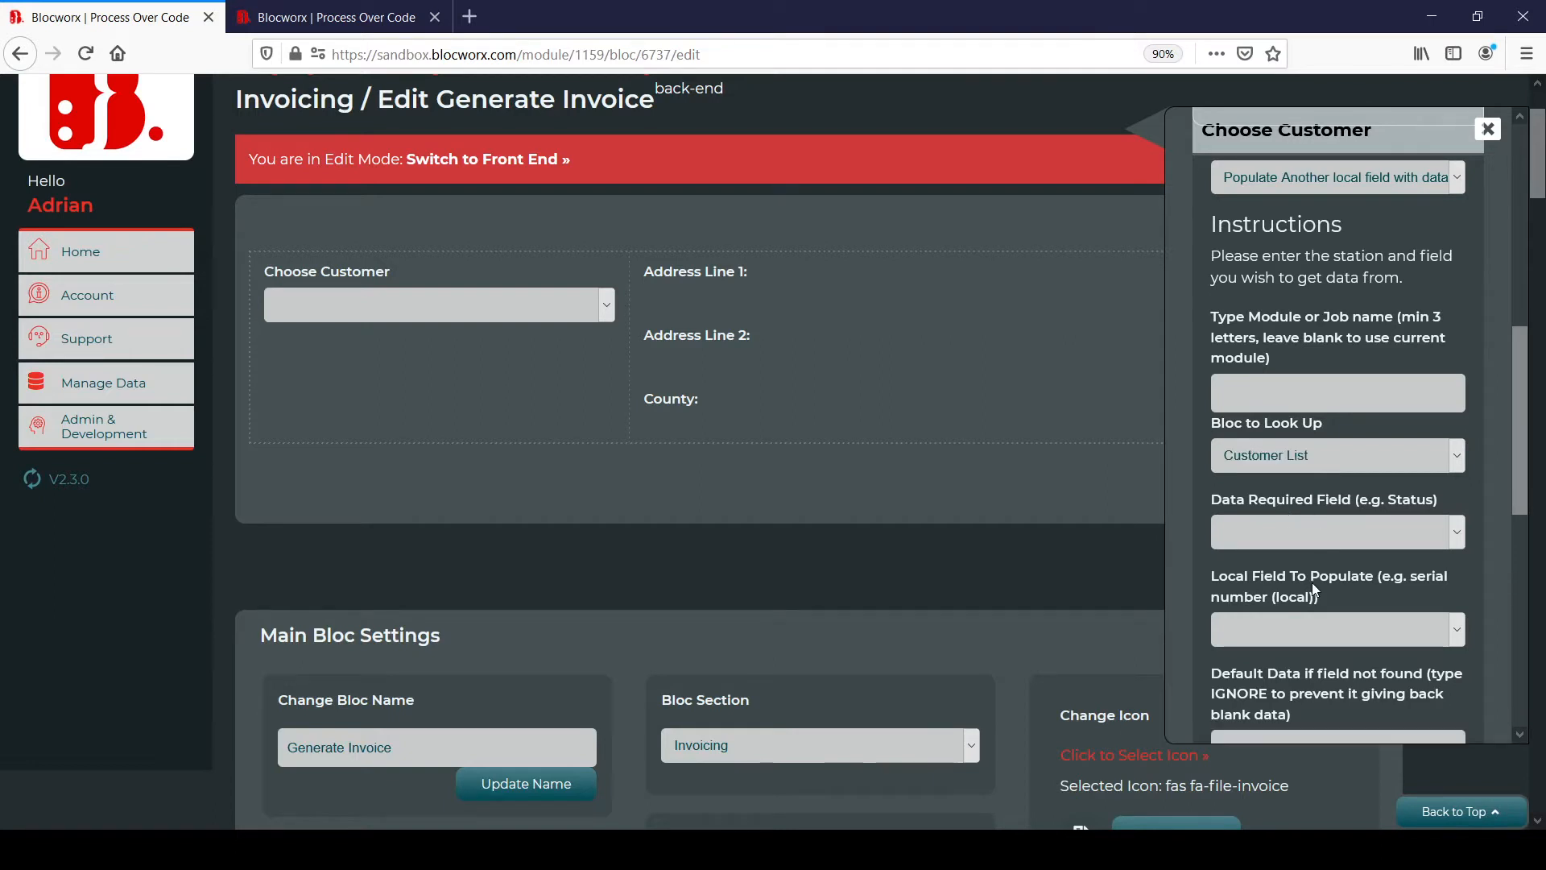
pyautogui.click(1389, 621)
pyautogui.click(1330, 726)
pyautogui.moveTo(1510, 451); pyautogui.dragTo(1513, 441)
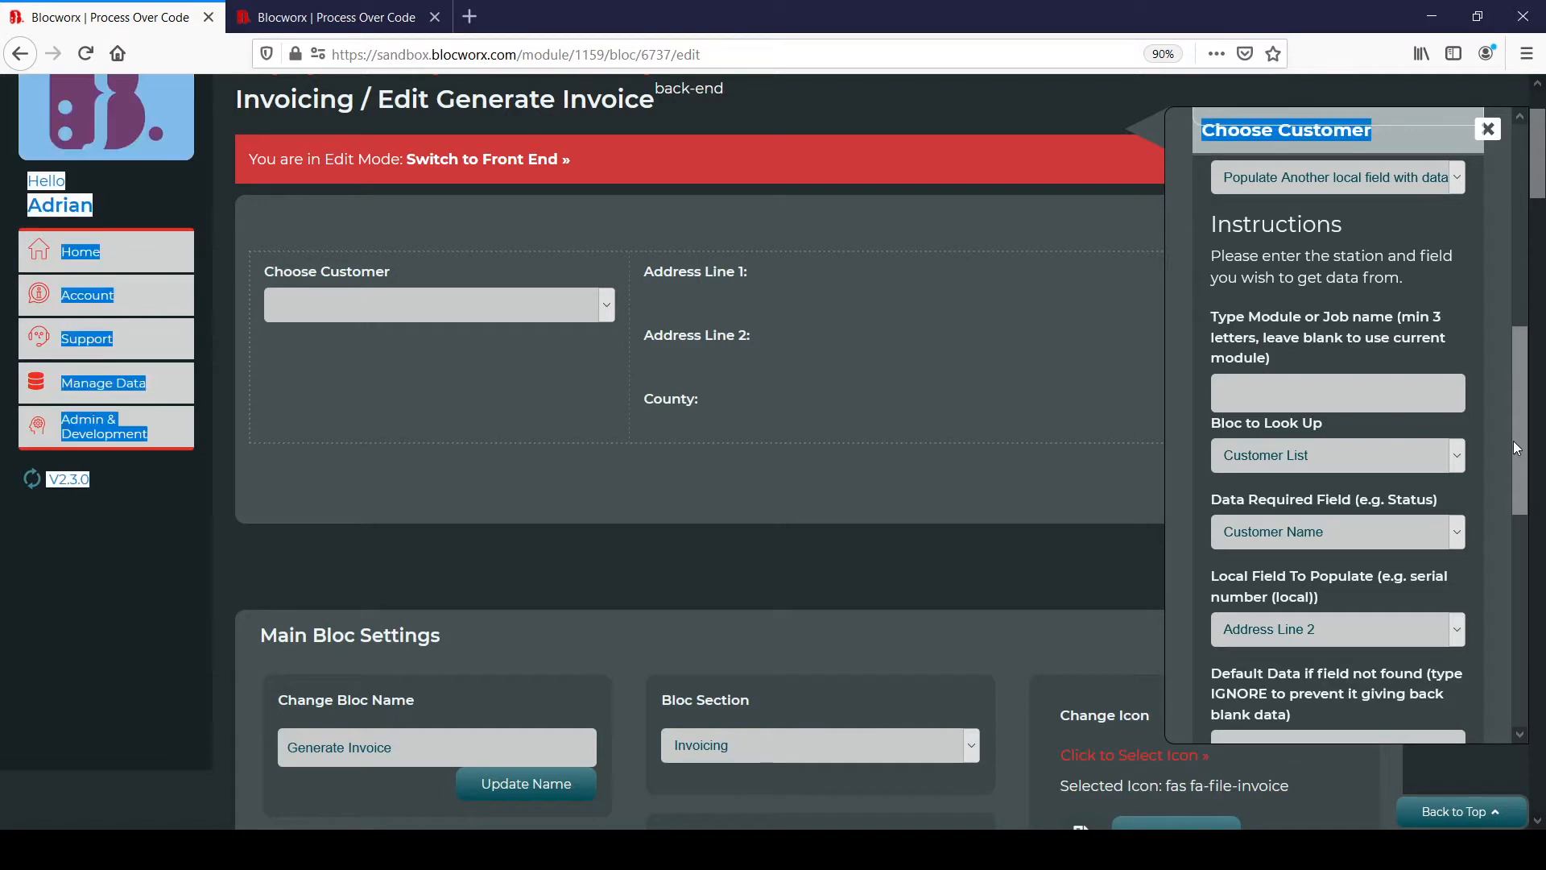
# Choose the local Choose Customer field and Customer Name as the rule's fields that must match.
pyautogui.scroll(-1, 1514, 483)
pyautogui.click(1506, 542)
pyautogui.moveTo(1518, 500); pyautogui.dragTo(1296, 585)
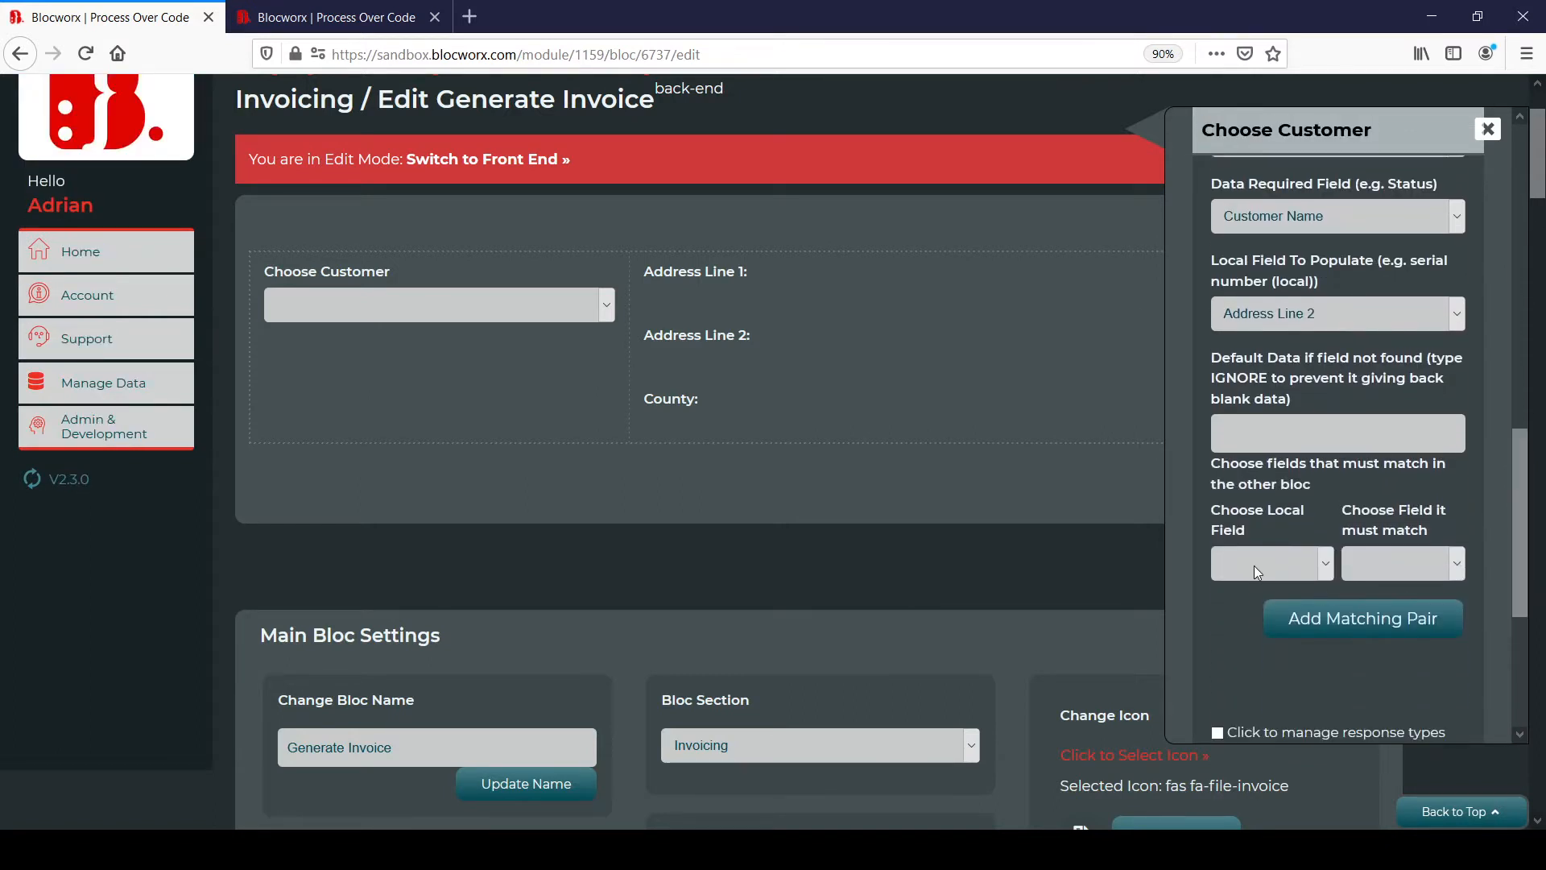
pyautogui.click(1254, 565)
pyautogui.click(1280, 595)
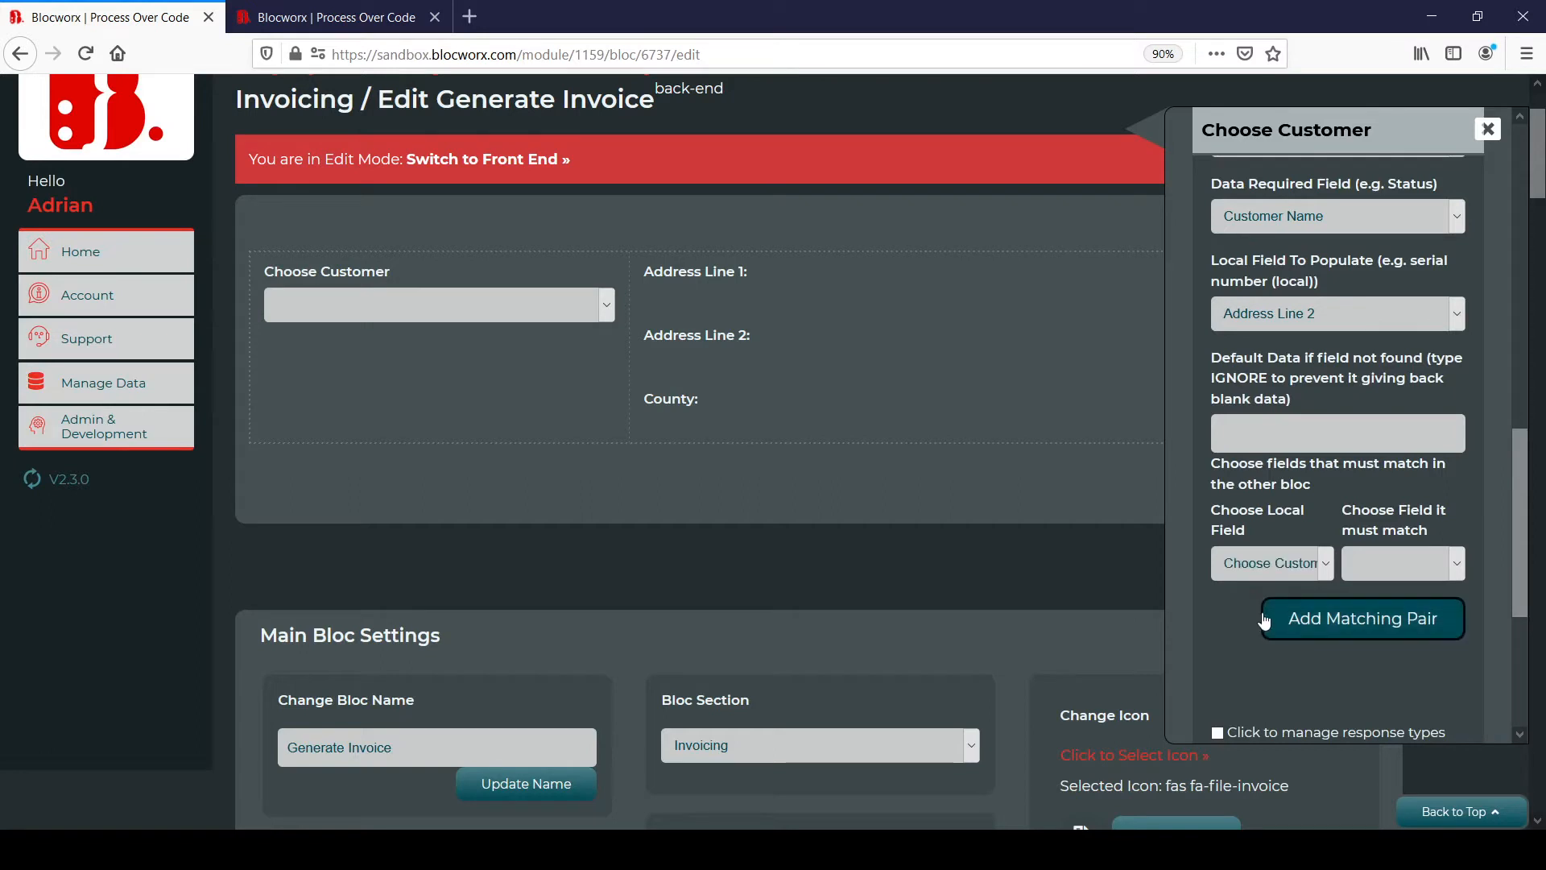
pyautogui.click(1398, 607)
# Change the rule's required data field to Address Line 2, then add the matching pair and submit the rule.
pyautogui.moveTo(1513, 477); pyautogui.dragTo(1515, 441)
pyautogui.click(1330, 340)
pyautogui.click(1317, 412)
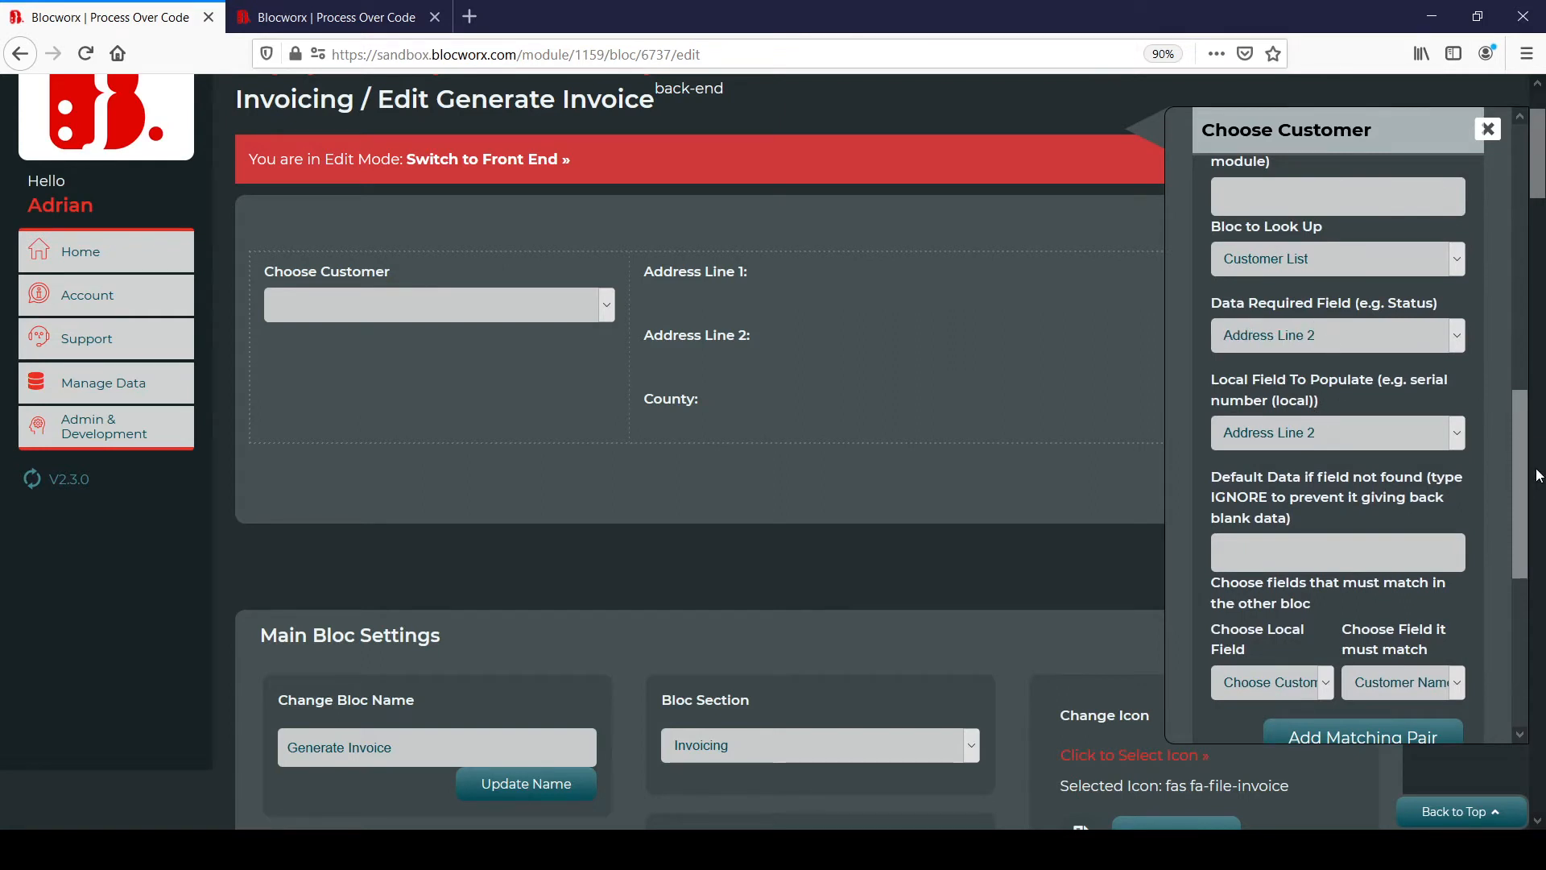
pyautogui.moveTo(1519, 443); pyautogui.dragTo(1518, 552)
pyautogui.click(1352, 553)
pyautogui.click(1294, 657)
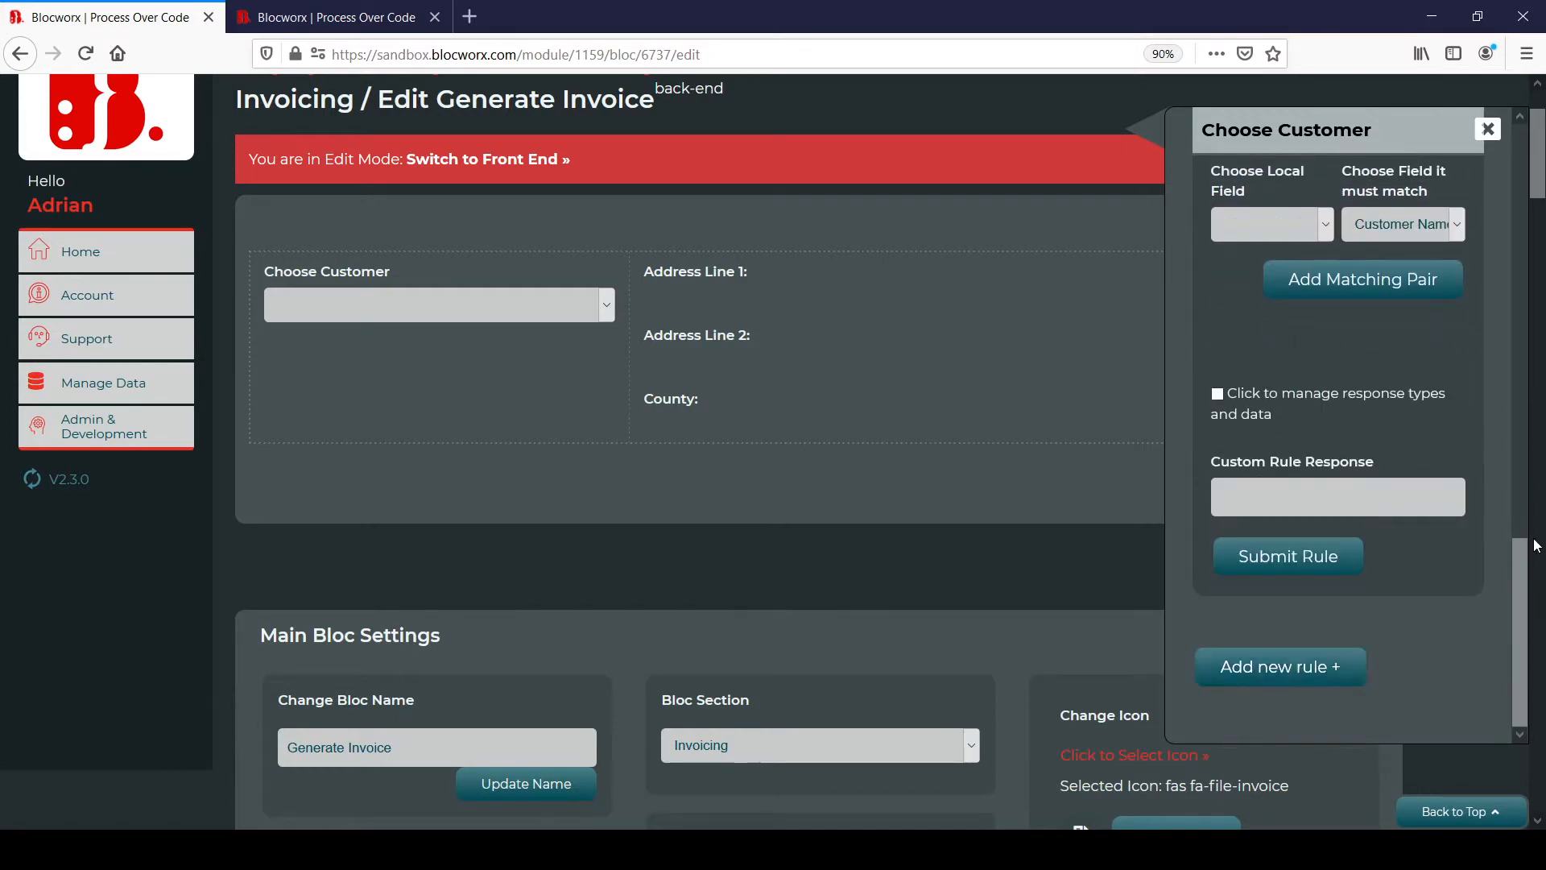
# Start a further Choose Customer rule populating another local field with data from elsewhere, using County from Customer List as the required data.
pyautogui.moveTo(1515, 229); pyautogui.dragTo(1526, 316)
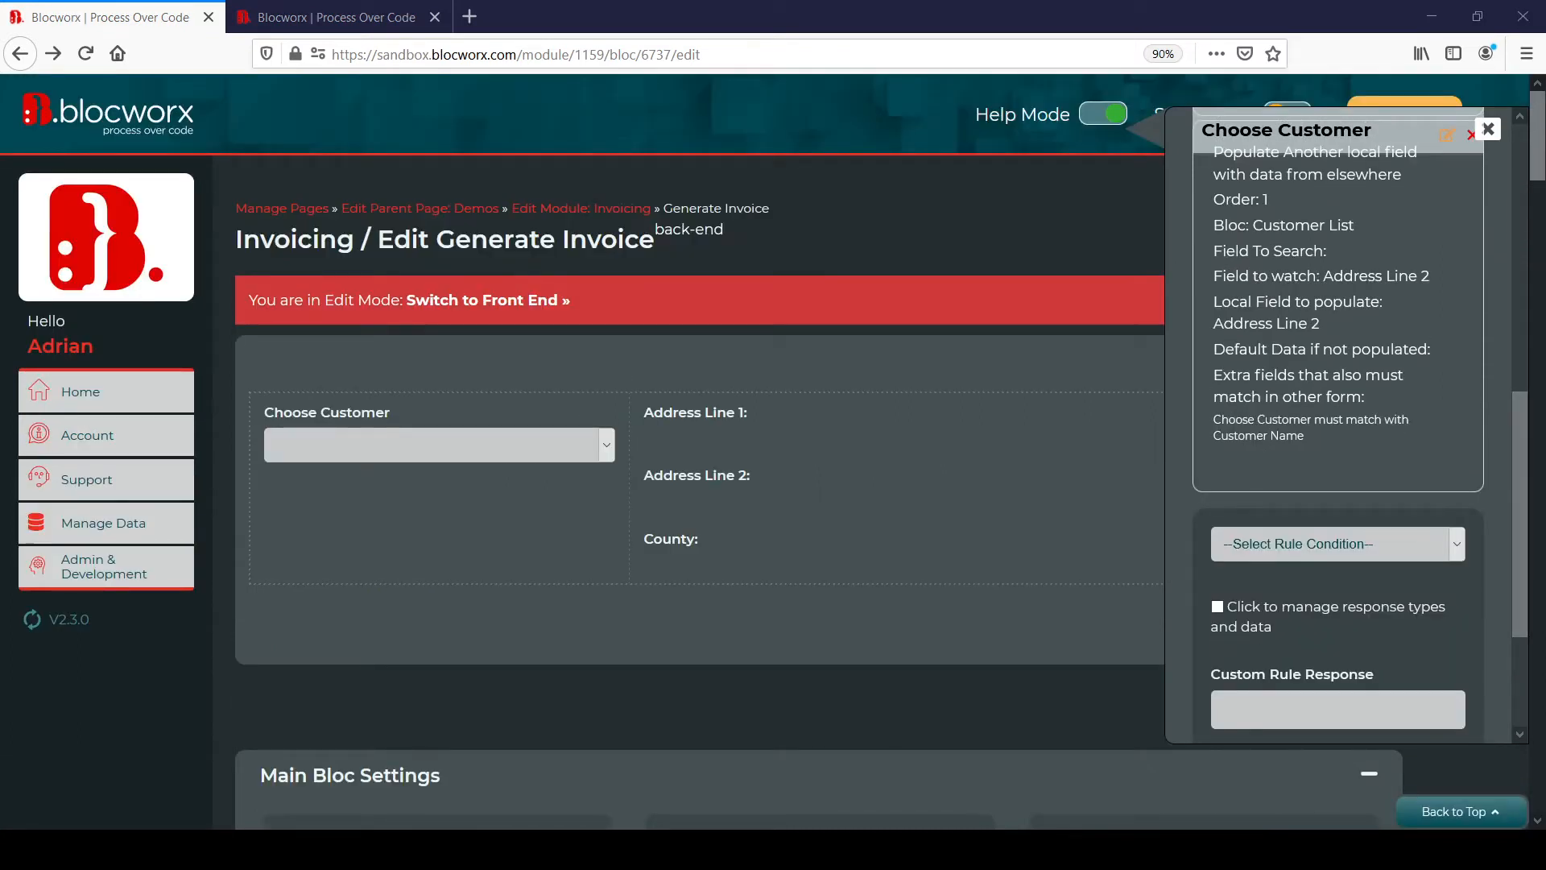
pyautogui.moveTo(1517, 463); pyautogui.dragTo(1516, 505)
pyautogui.scroll(-1, 1422, 457)
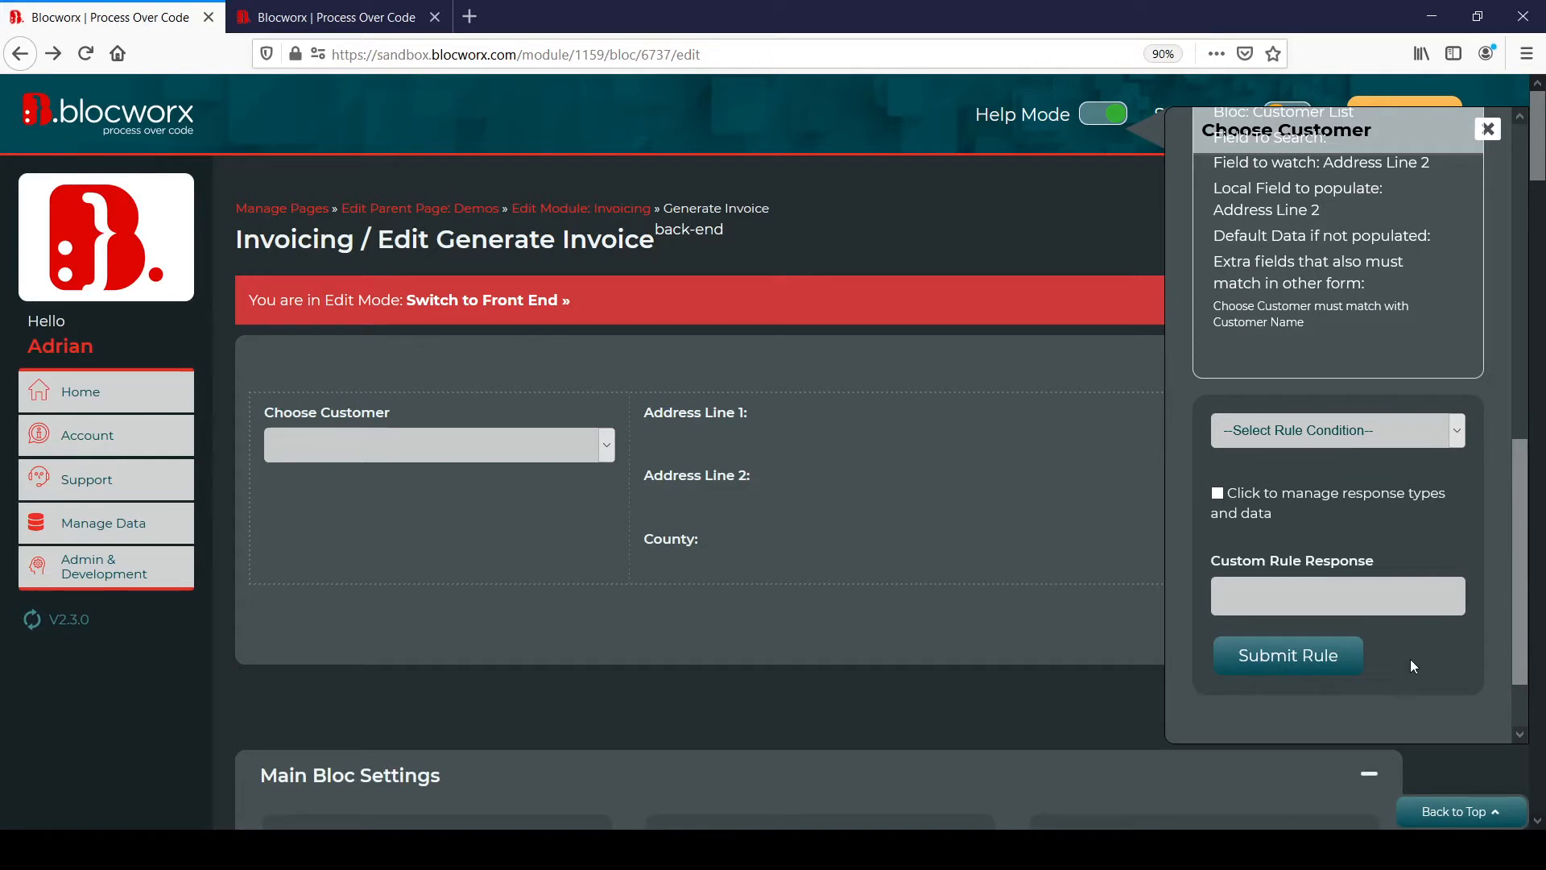
pyautogui.click(1400, 726)
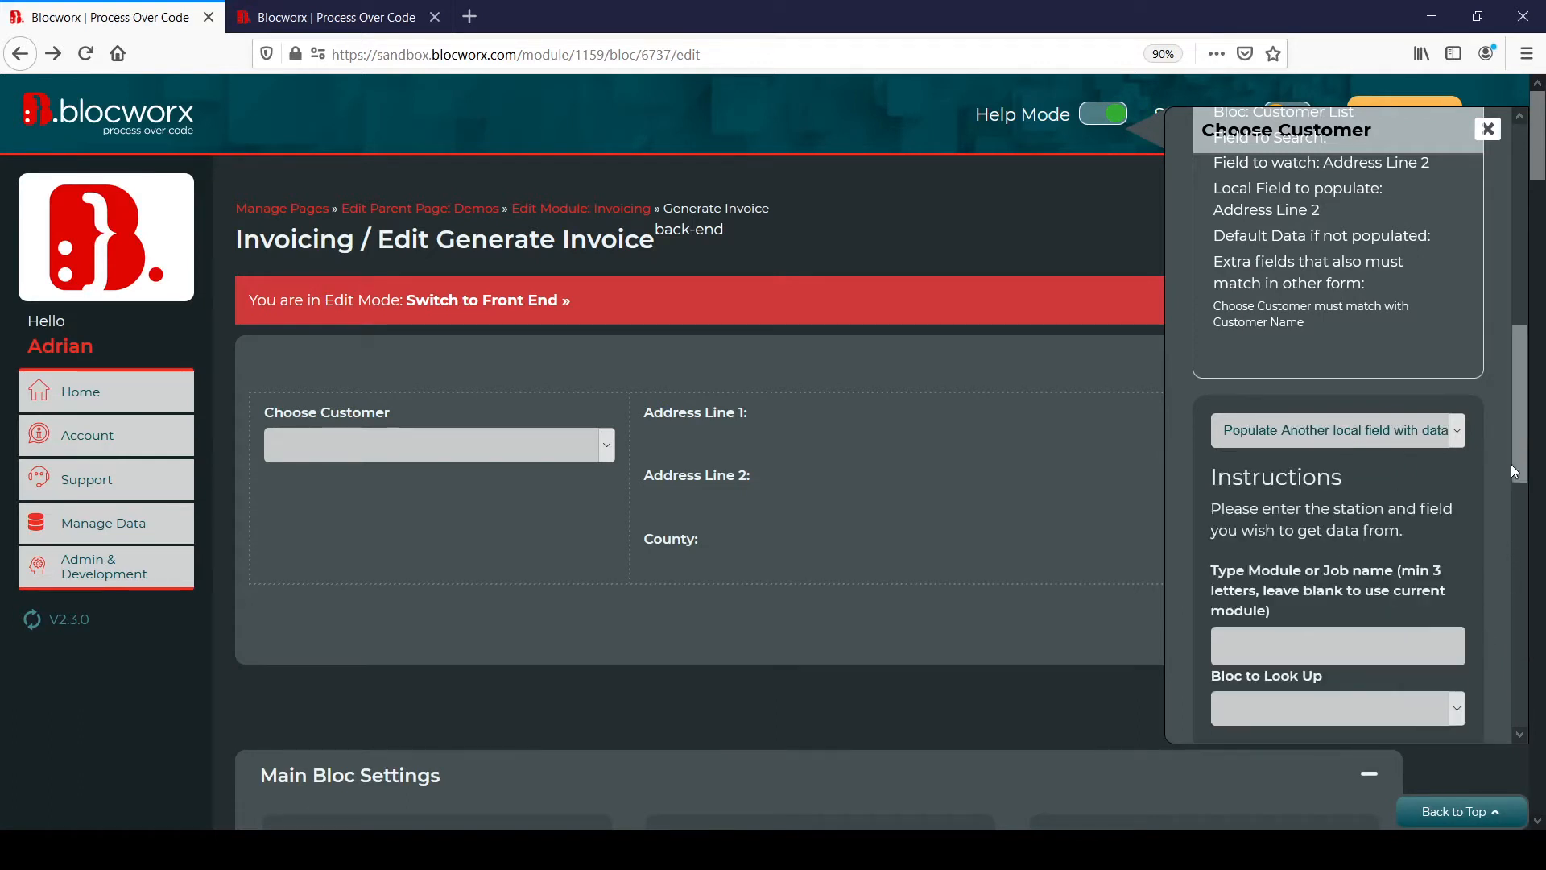
pyautogui.moveTo(1514, 441); pyautogui.dragTo(1515, 520)
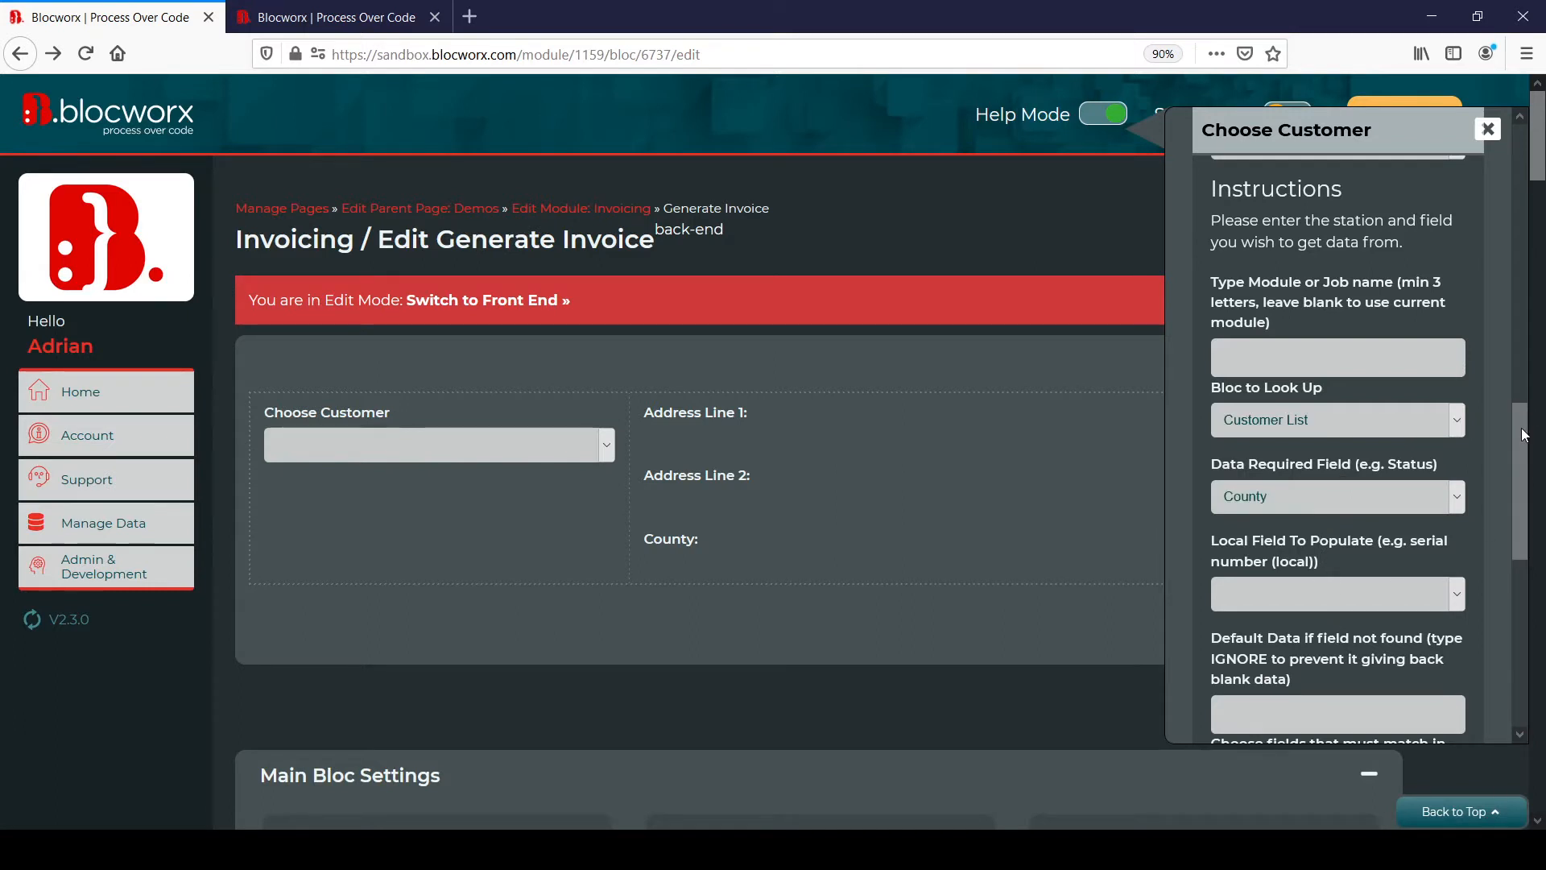
pyautogui.scroll(-2, 1355, 446)
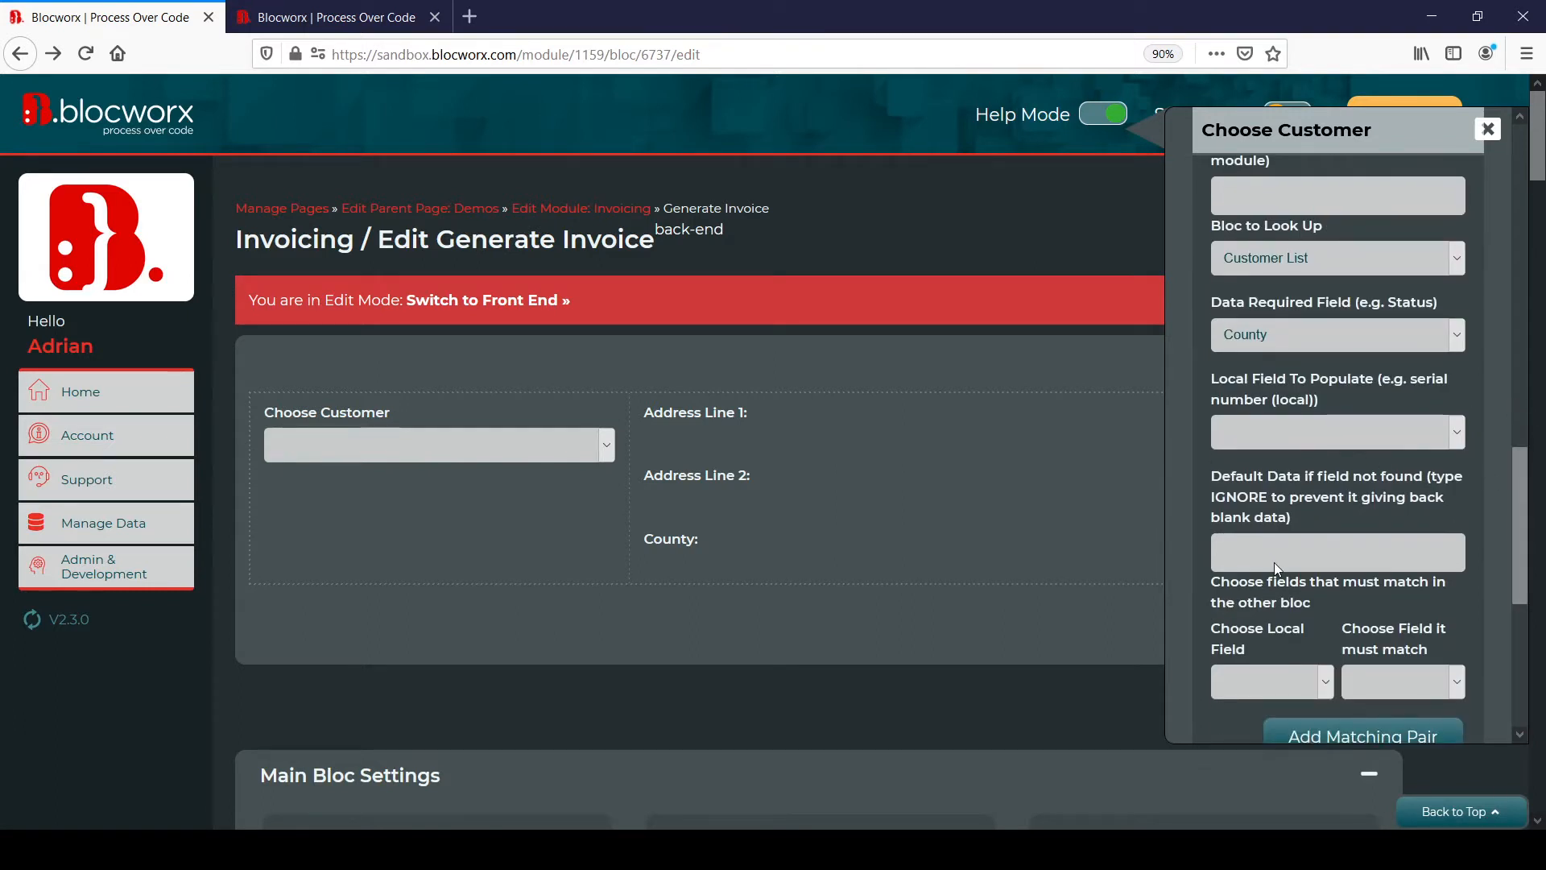
# Populate the local County field, add a matching pair of Choose Customer and Customer Name, and submit the rule.
pyautogui.click(1289, 732)
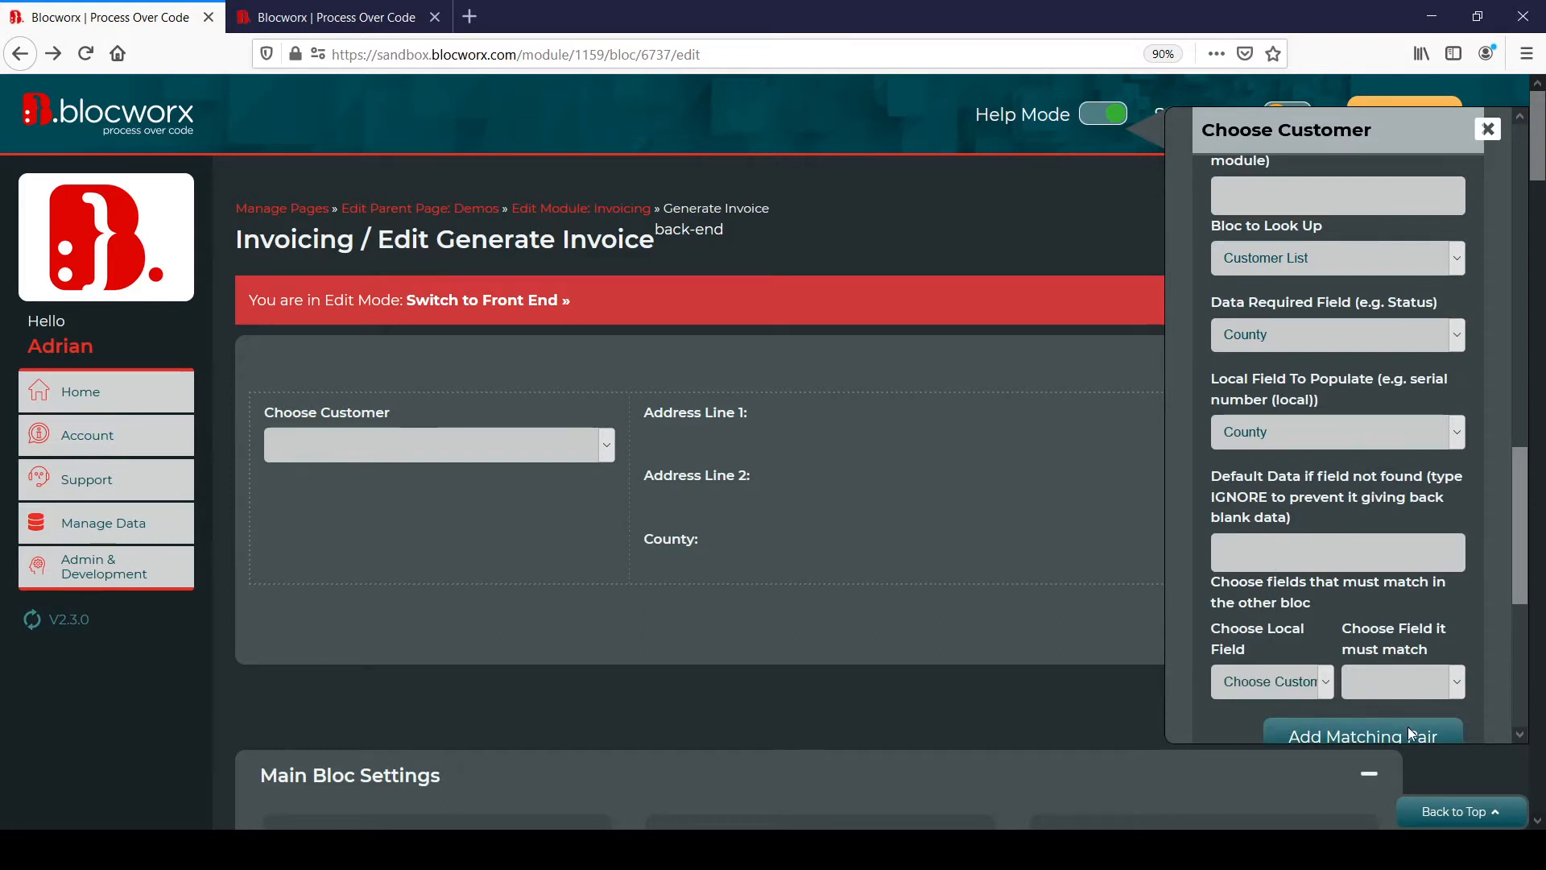
pyautogui.moveTo(1514, 520); pyautogui.dragTo(1513, 588)
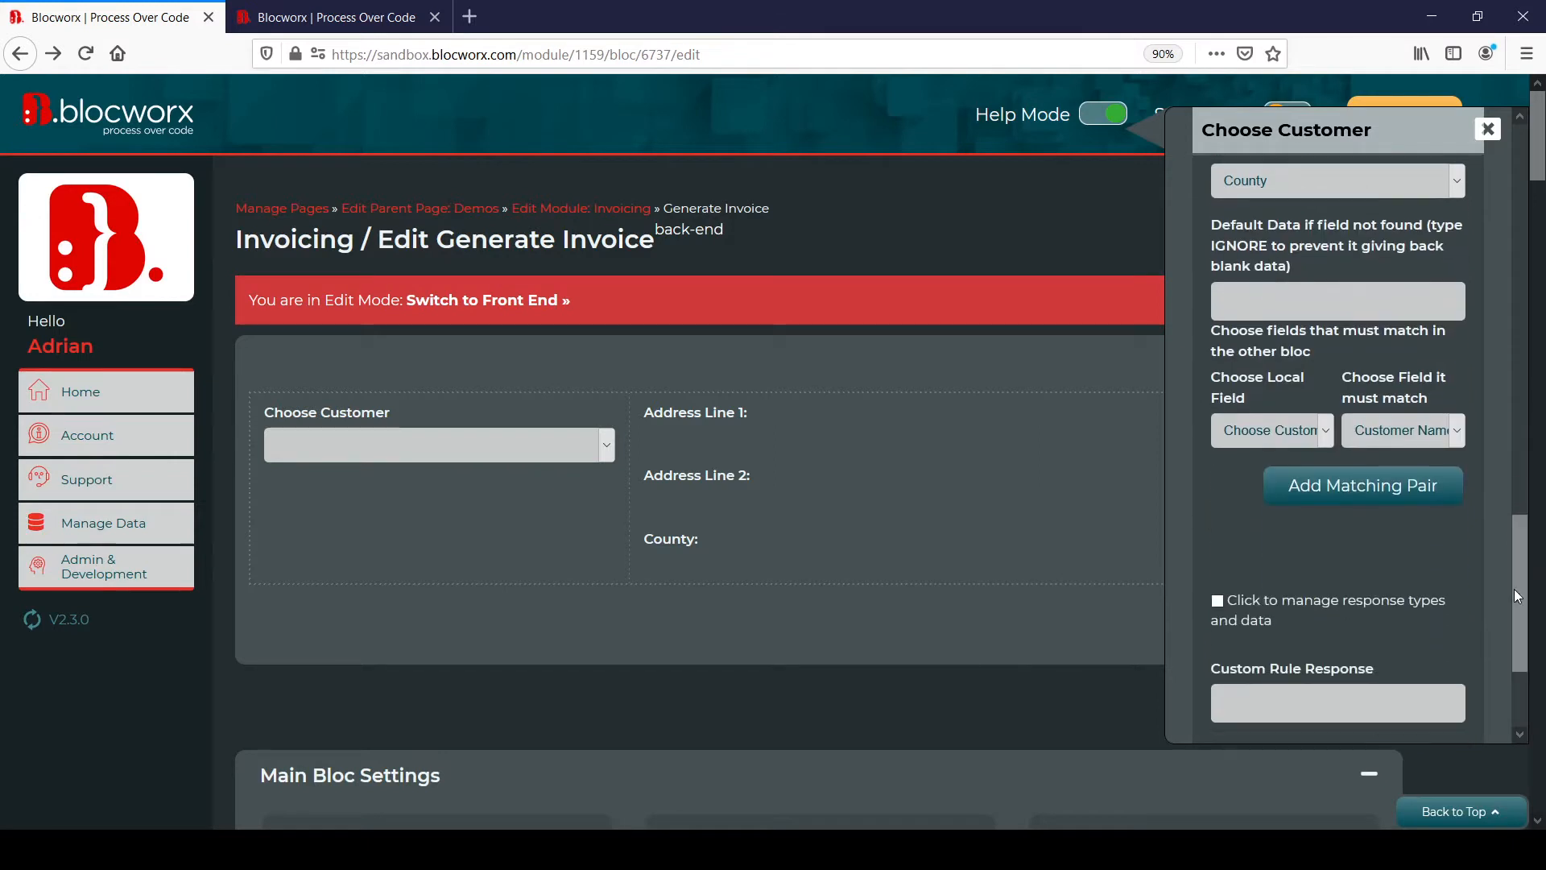
pyautogui.click(1394, 494)
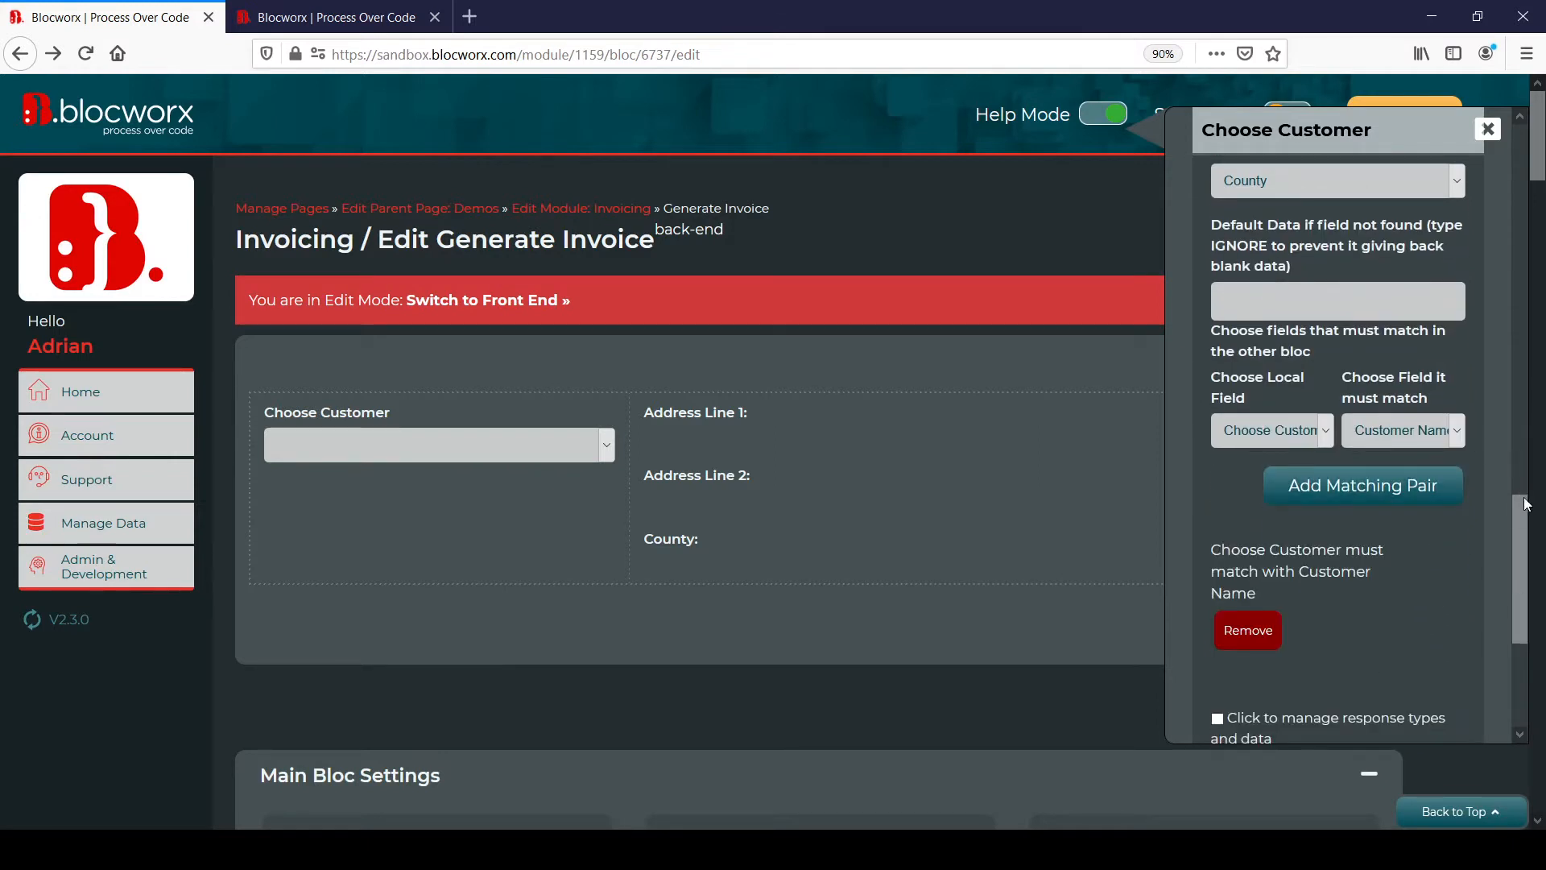
pyautogui.moveTo(1519, 506); pyautogui.dragTo(1512, 581)
pyautogui.click(1268, 592)
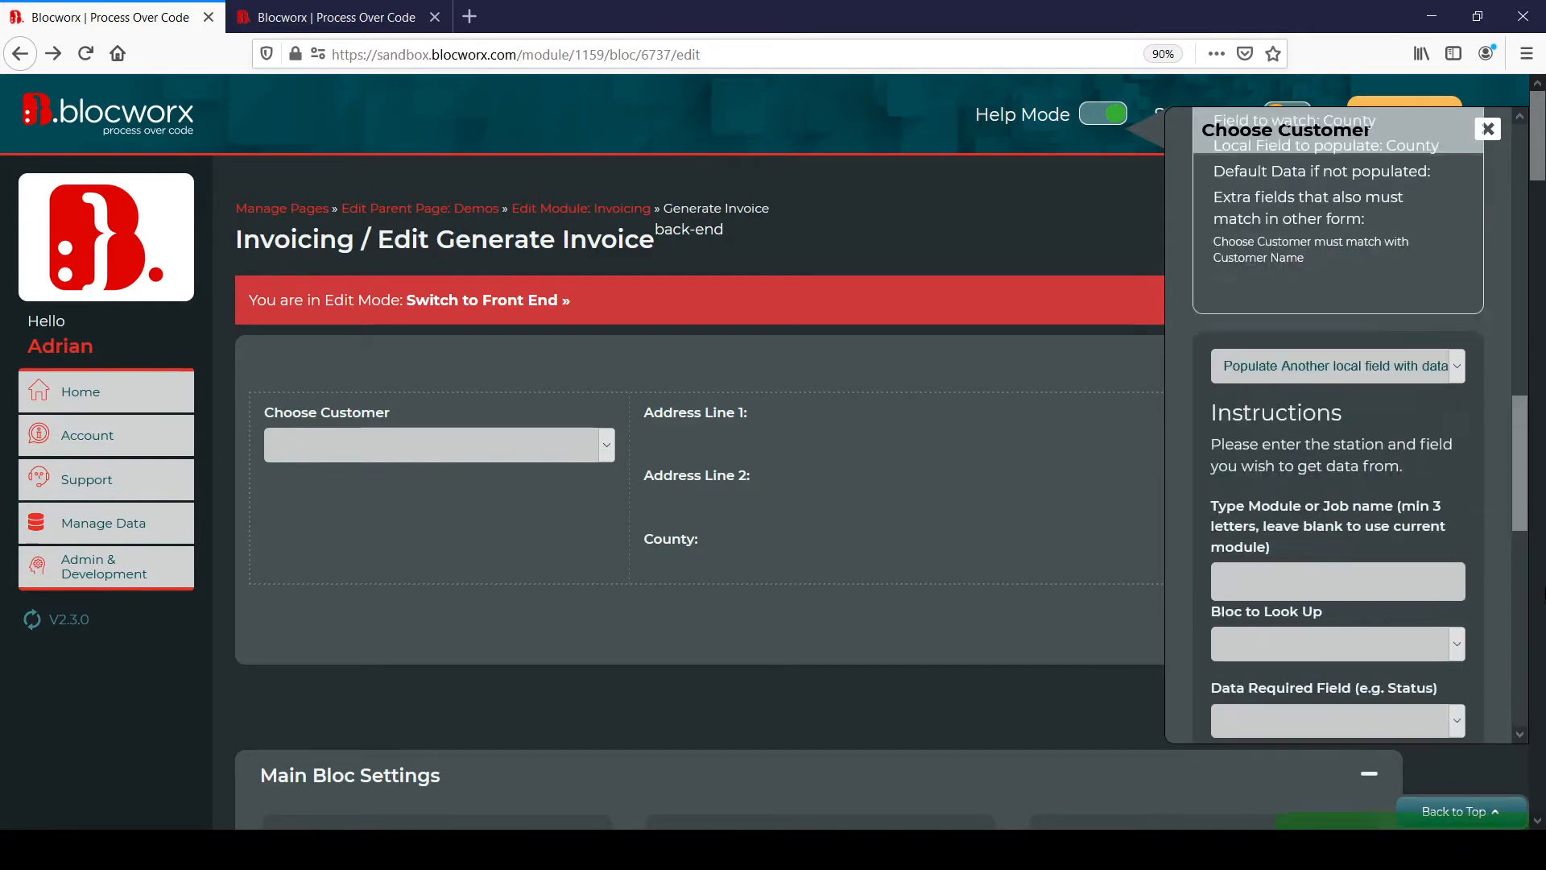
# Reload the Generate Invoice front end and test the address lookup with Ronans Fruit Shop, Vegetarians and Jenny's Fruit & Veg.
pyautogui.click(361, 24)
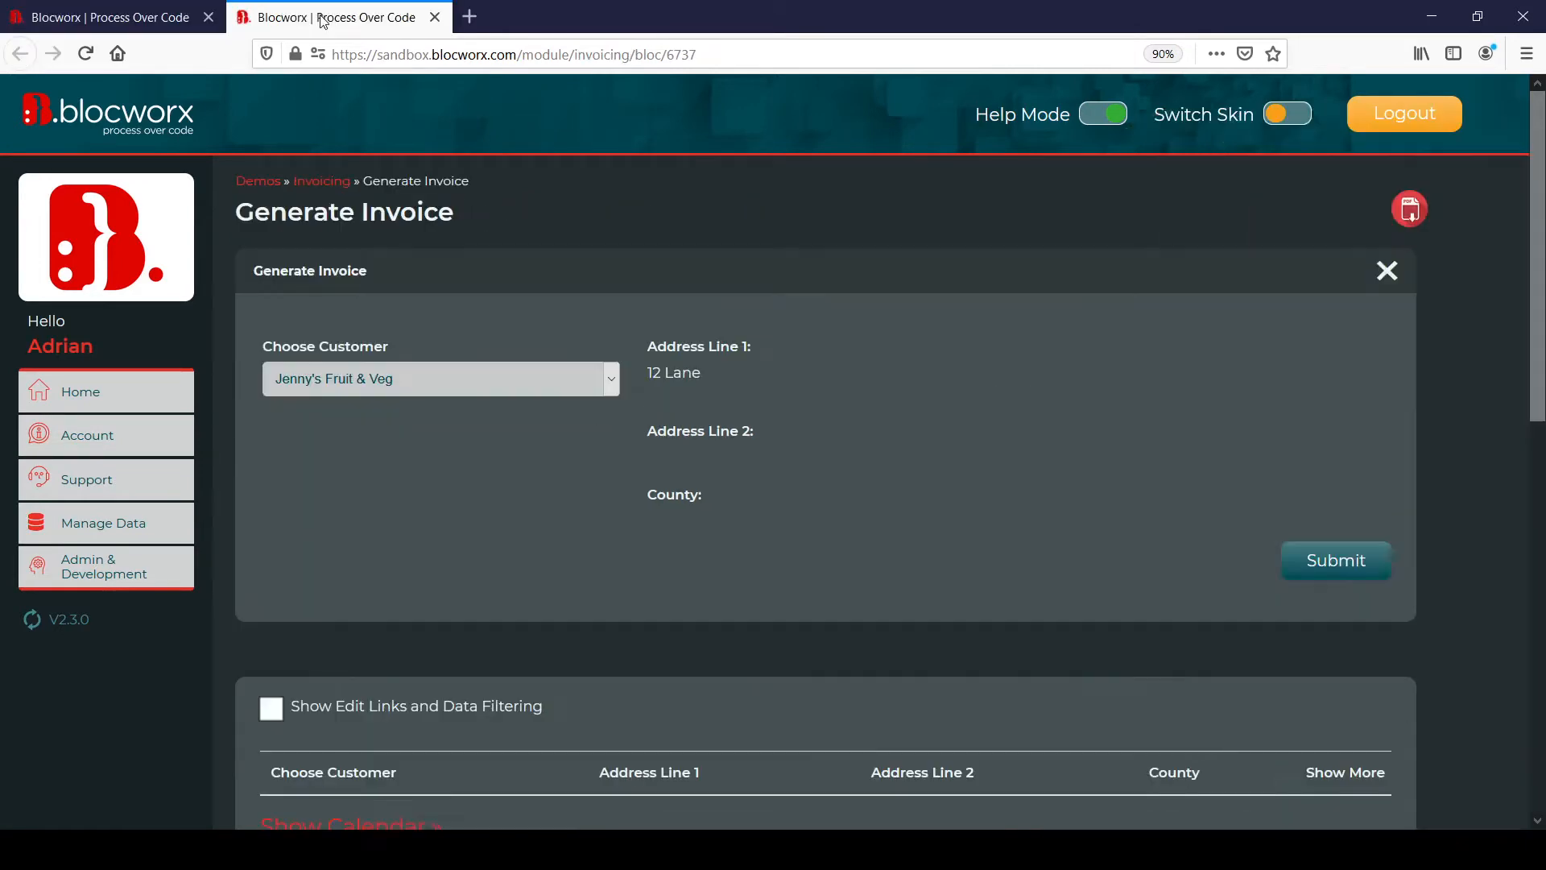
pyautogui.click(86, 53)
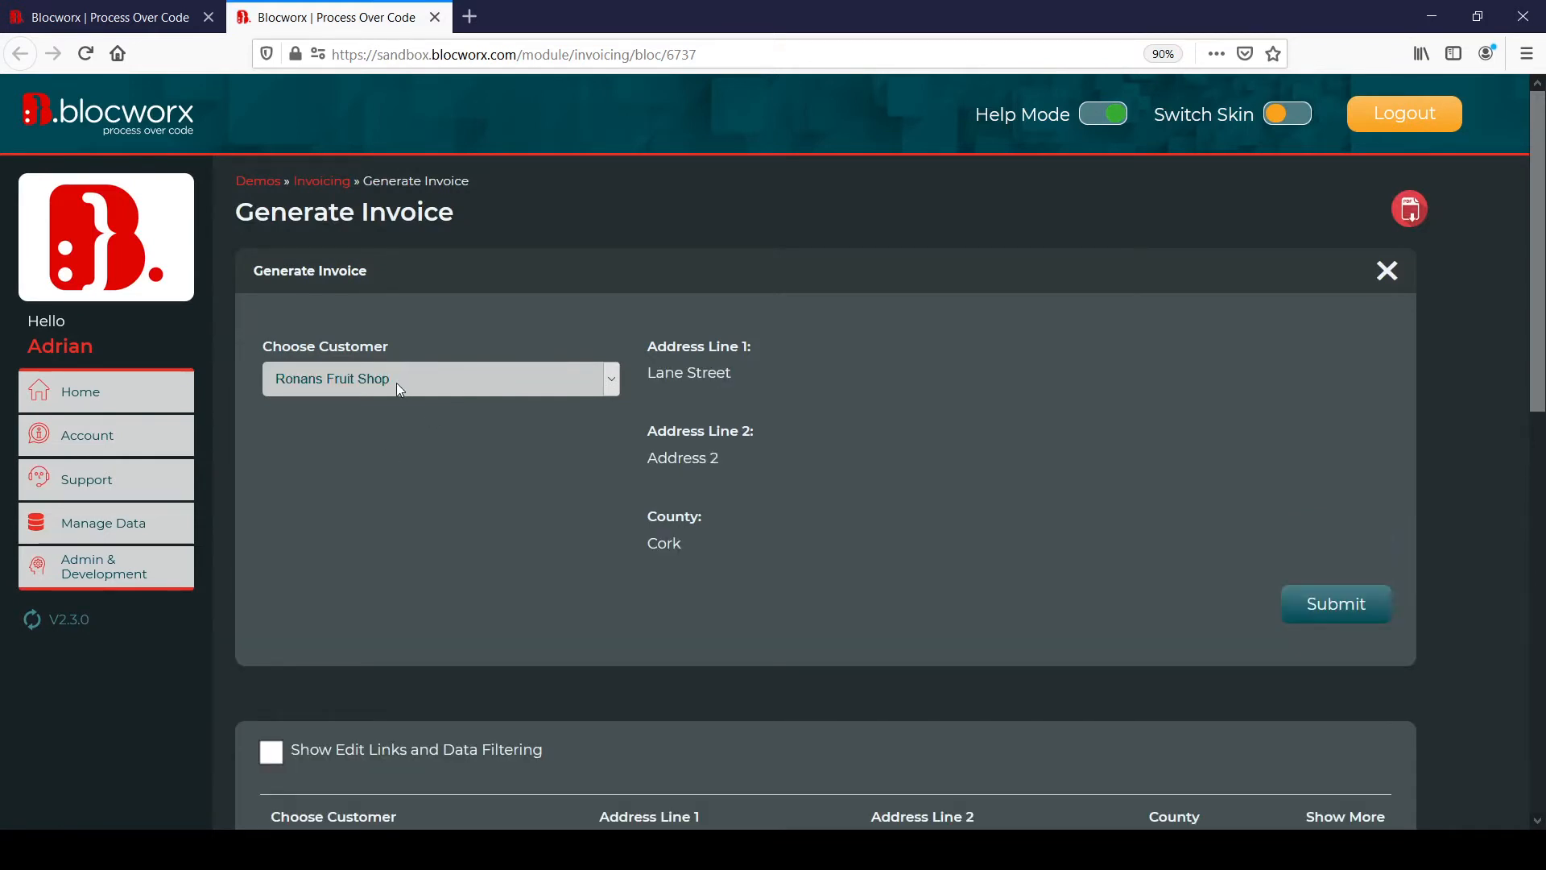
pyautogui.click(424, 433)
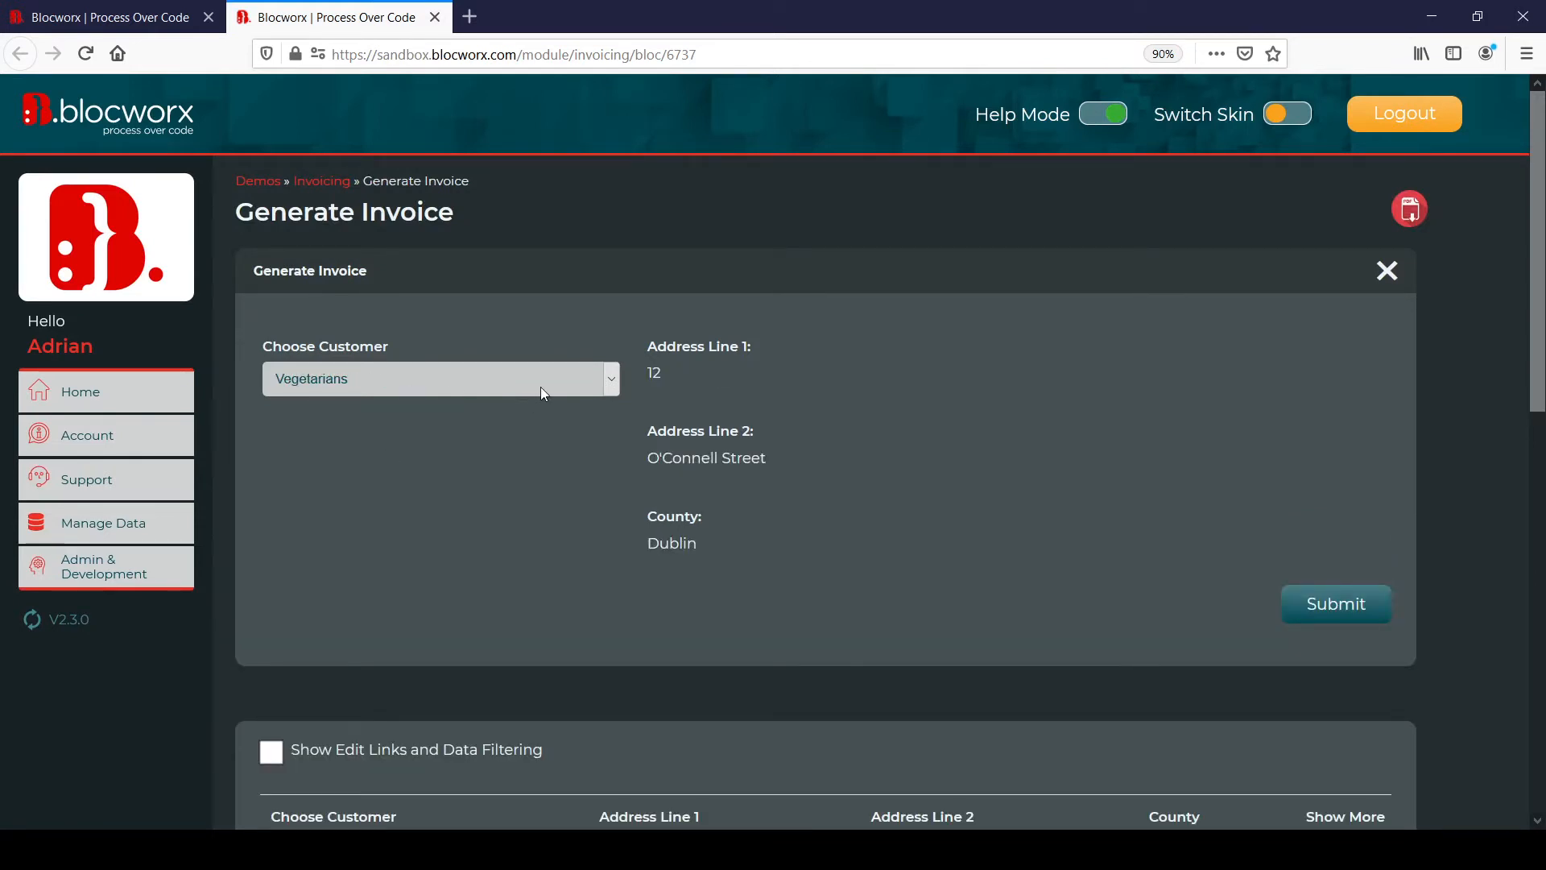
pyautogui.press('Up')
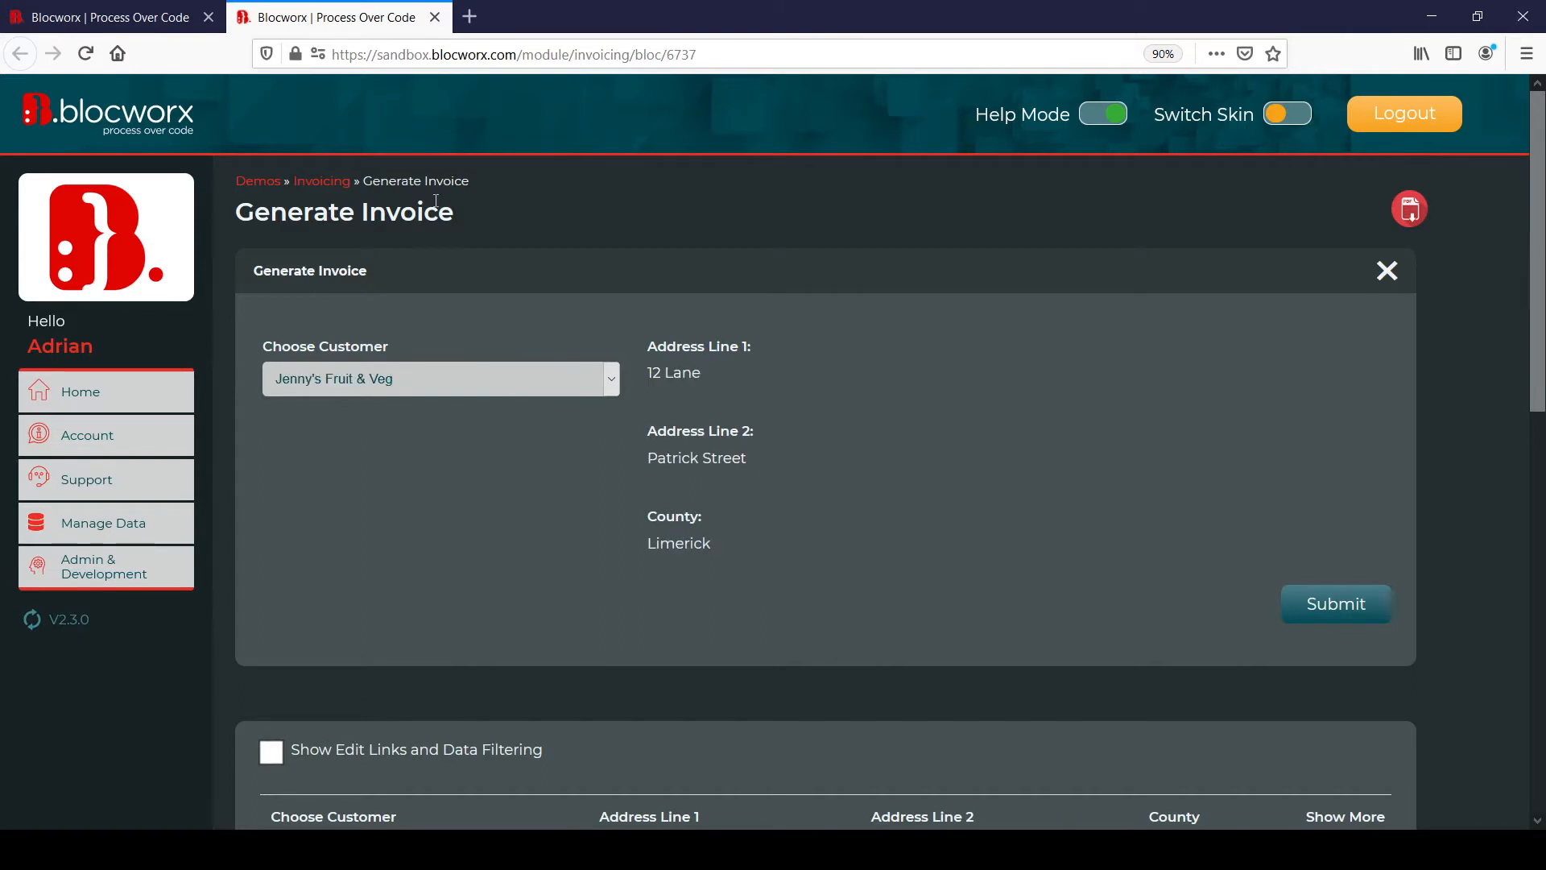
# Switch to the Word invoice template and replace the company name heading with "My Fruit Distribution Company", followed by a blank line.
pyautogui.click(141, 20)
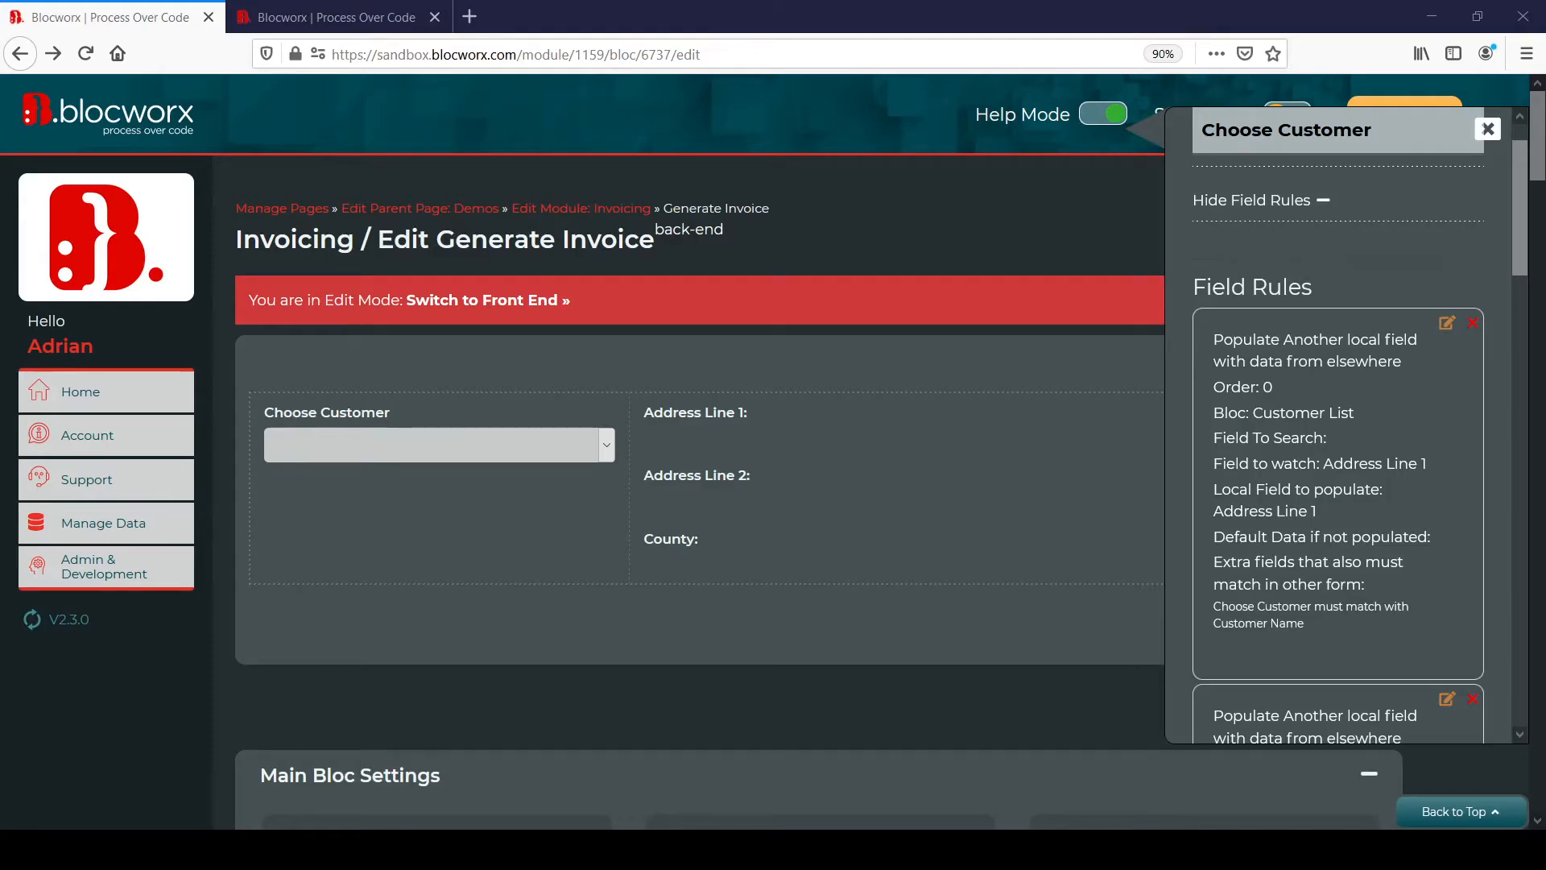
pyautogui.hotkey('alt', 'Tab')
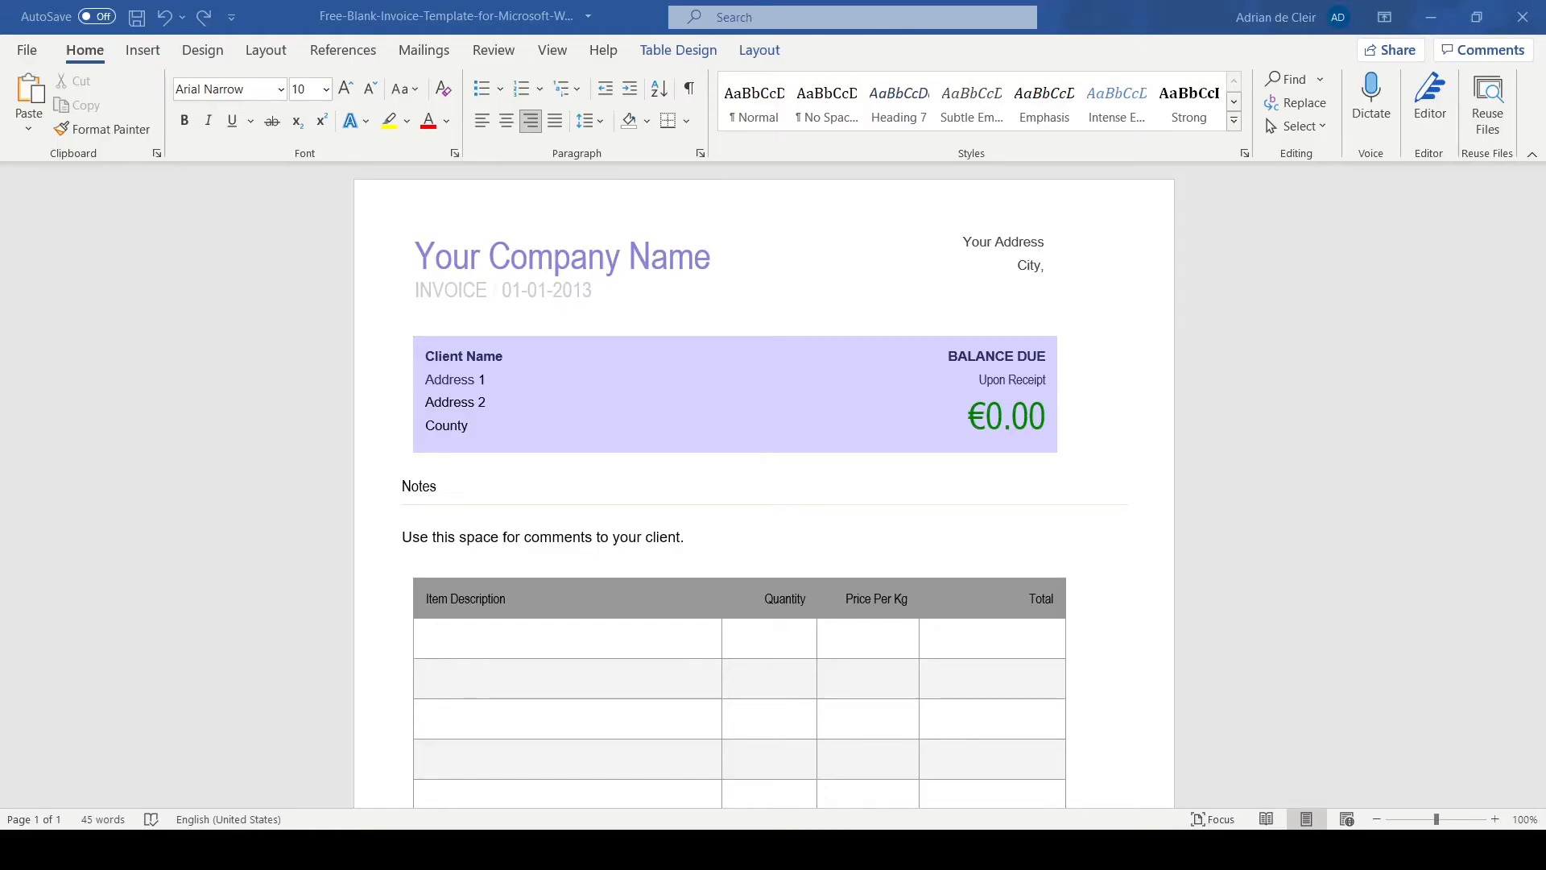
pyautogui.moveTo(717, 256); pyautogui.dragTo(418, 254)
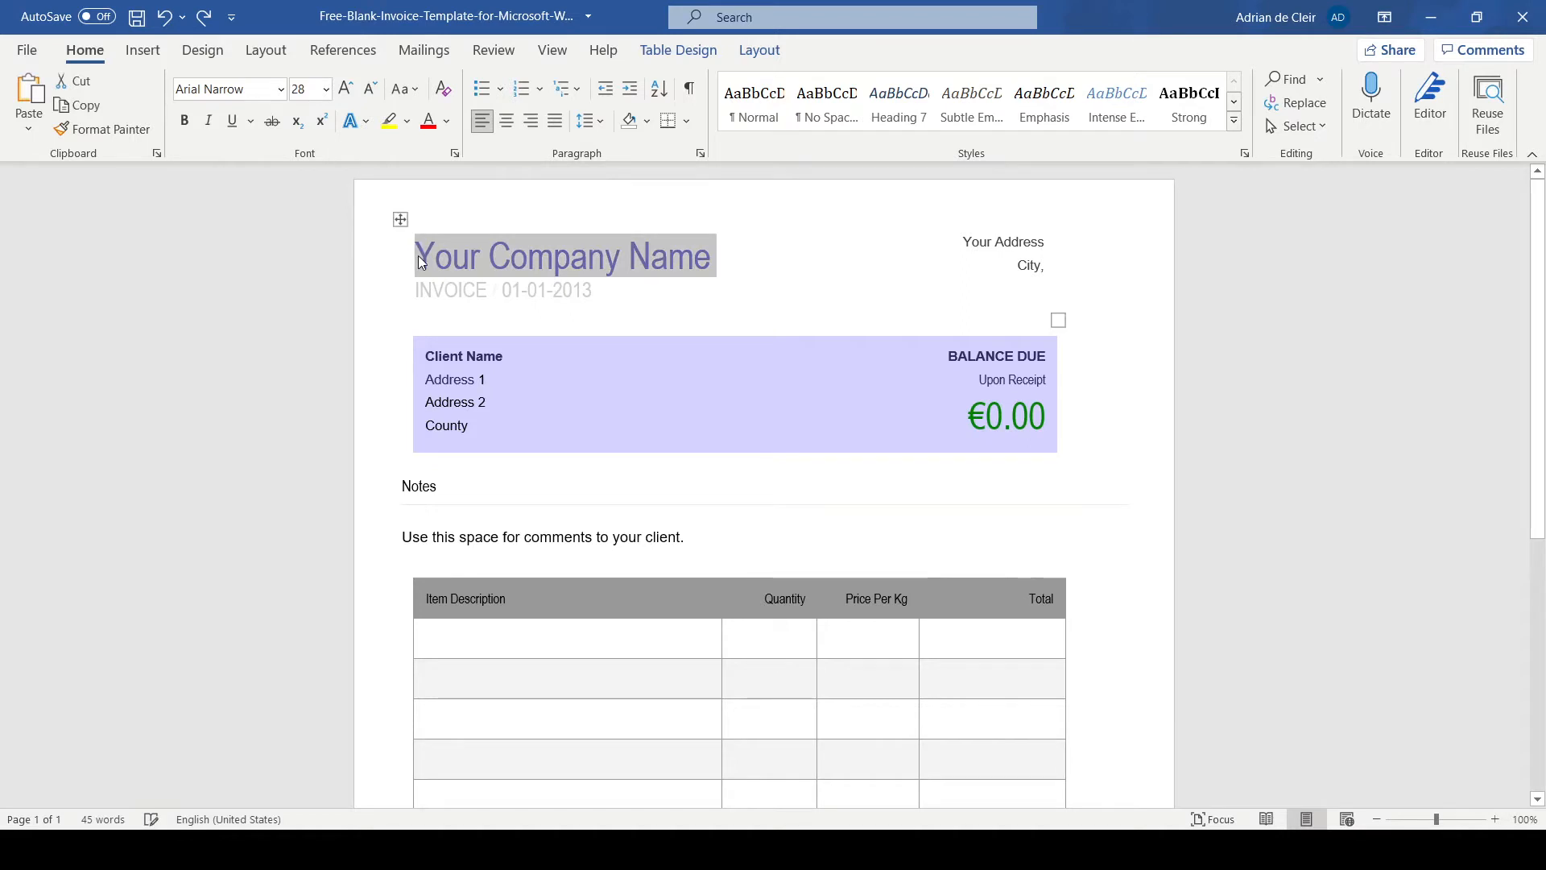
pyautogui.click(488, 249)
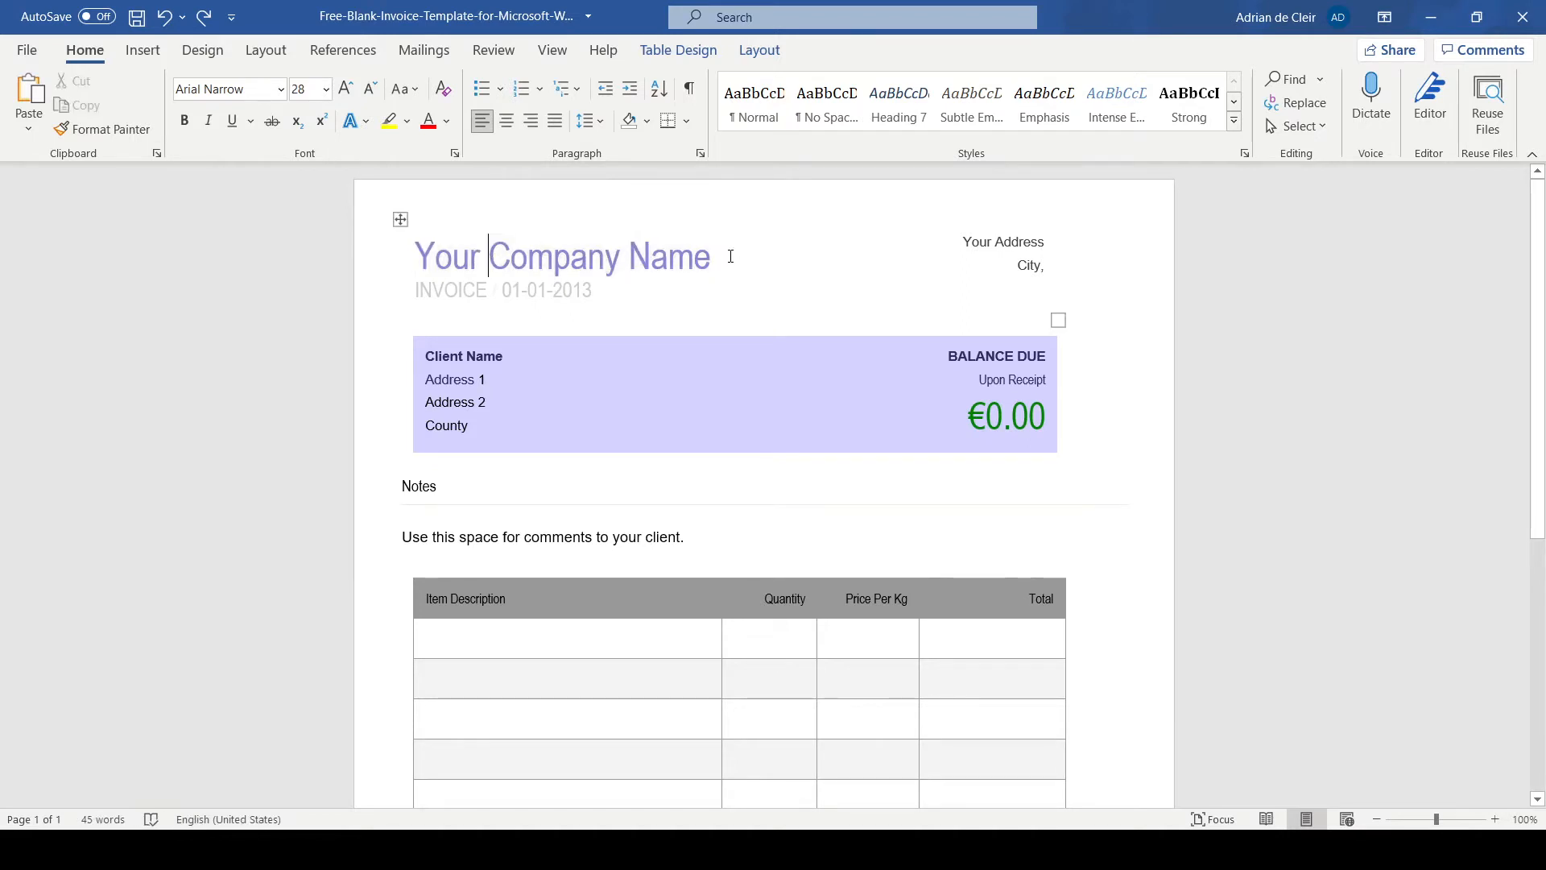
pyautogui.moveTo(714, 249); pyautogui.dragTo(414, 251)
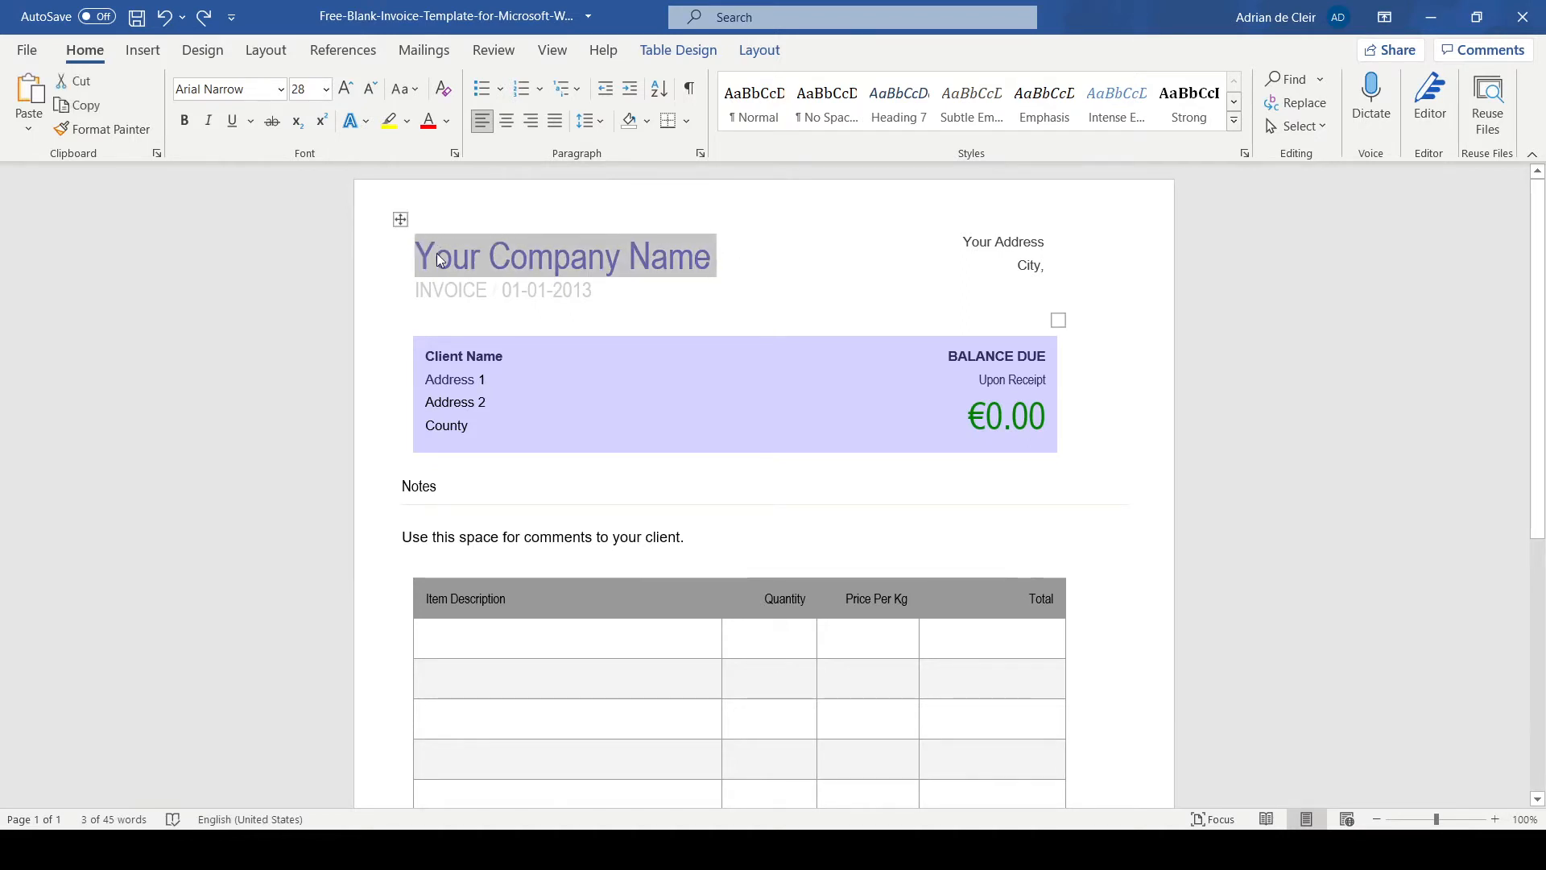
pyautogui.write('My ')
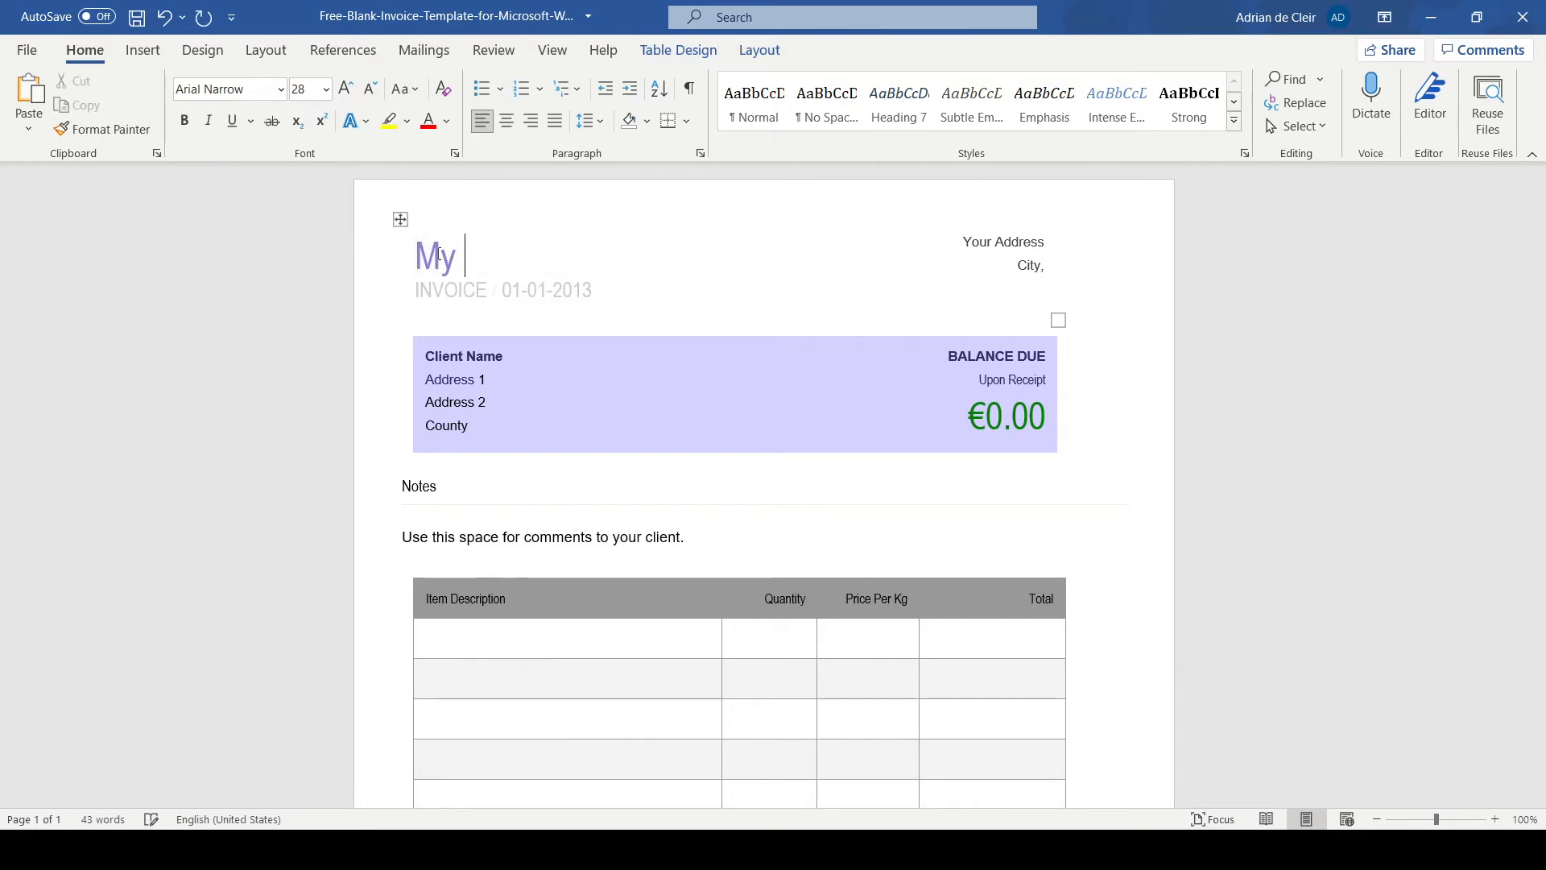
pyautogui.write('Fruit S')
pyautogui.press('BackSpace')
pyautogui.write('D')
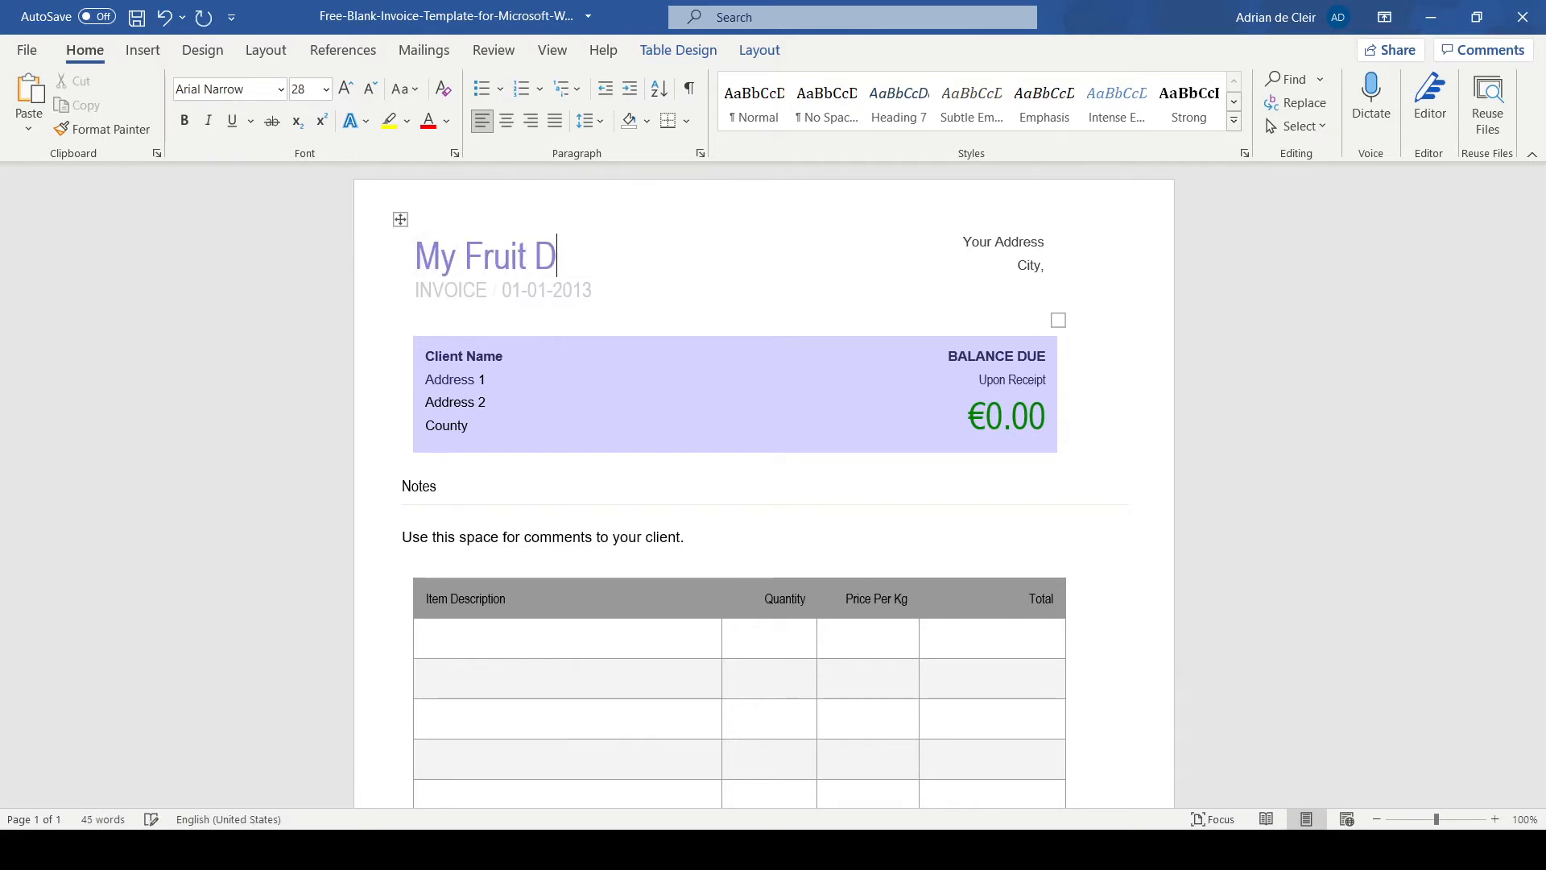
pyautogui.write('istri')
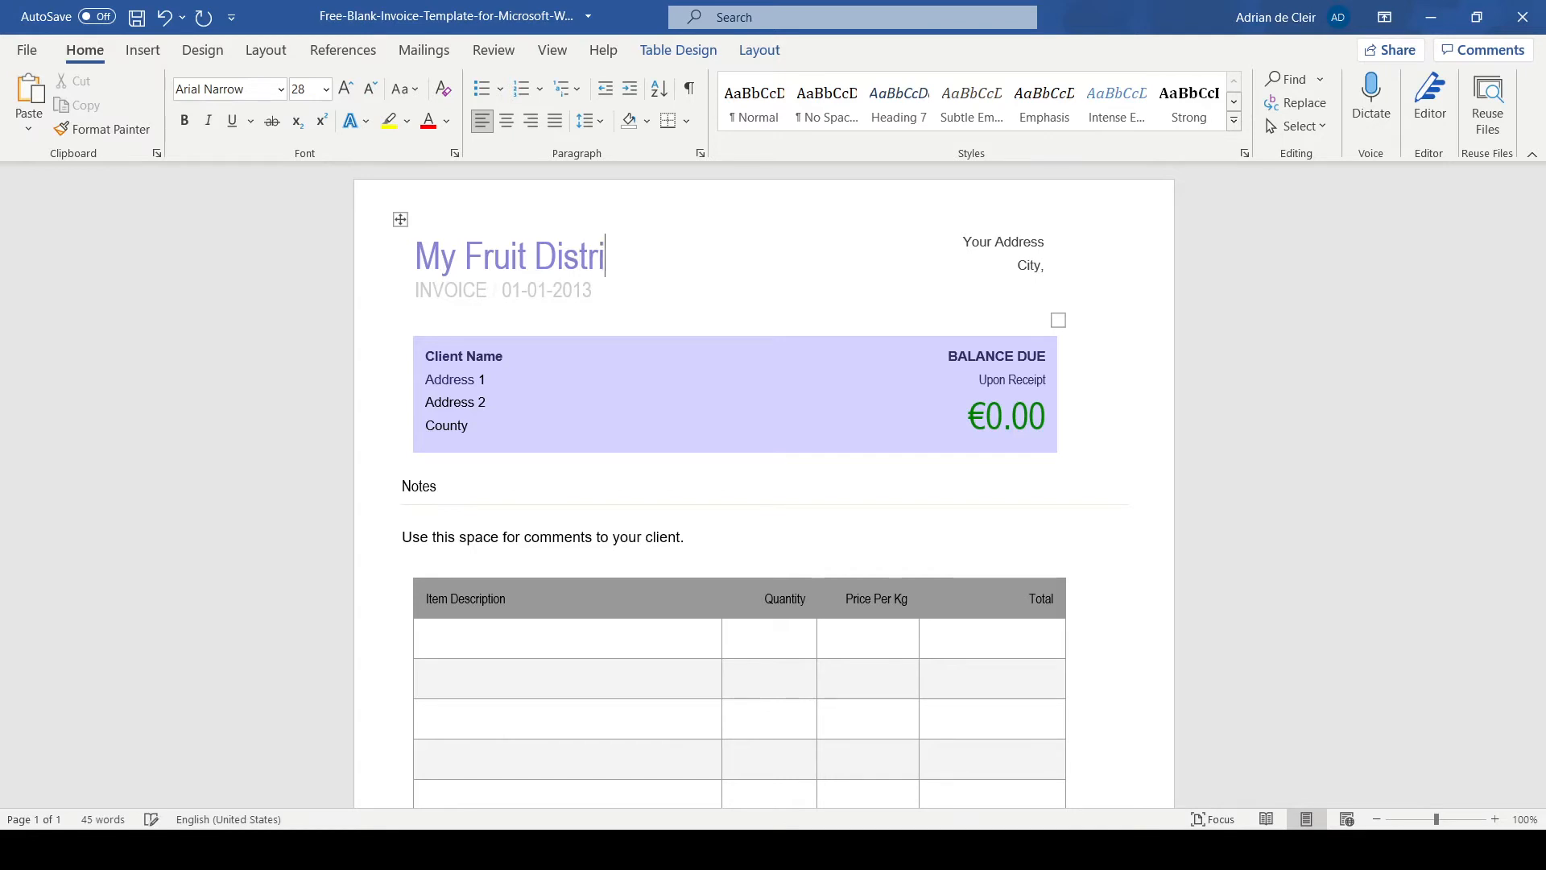
pyautogui.write('bution Company')
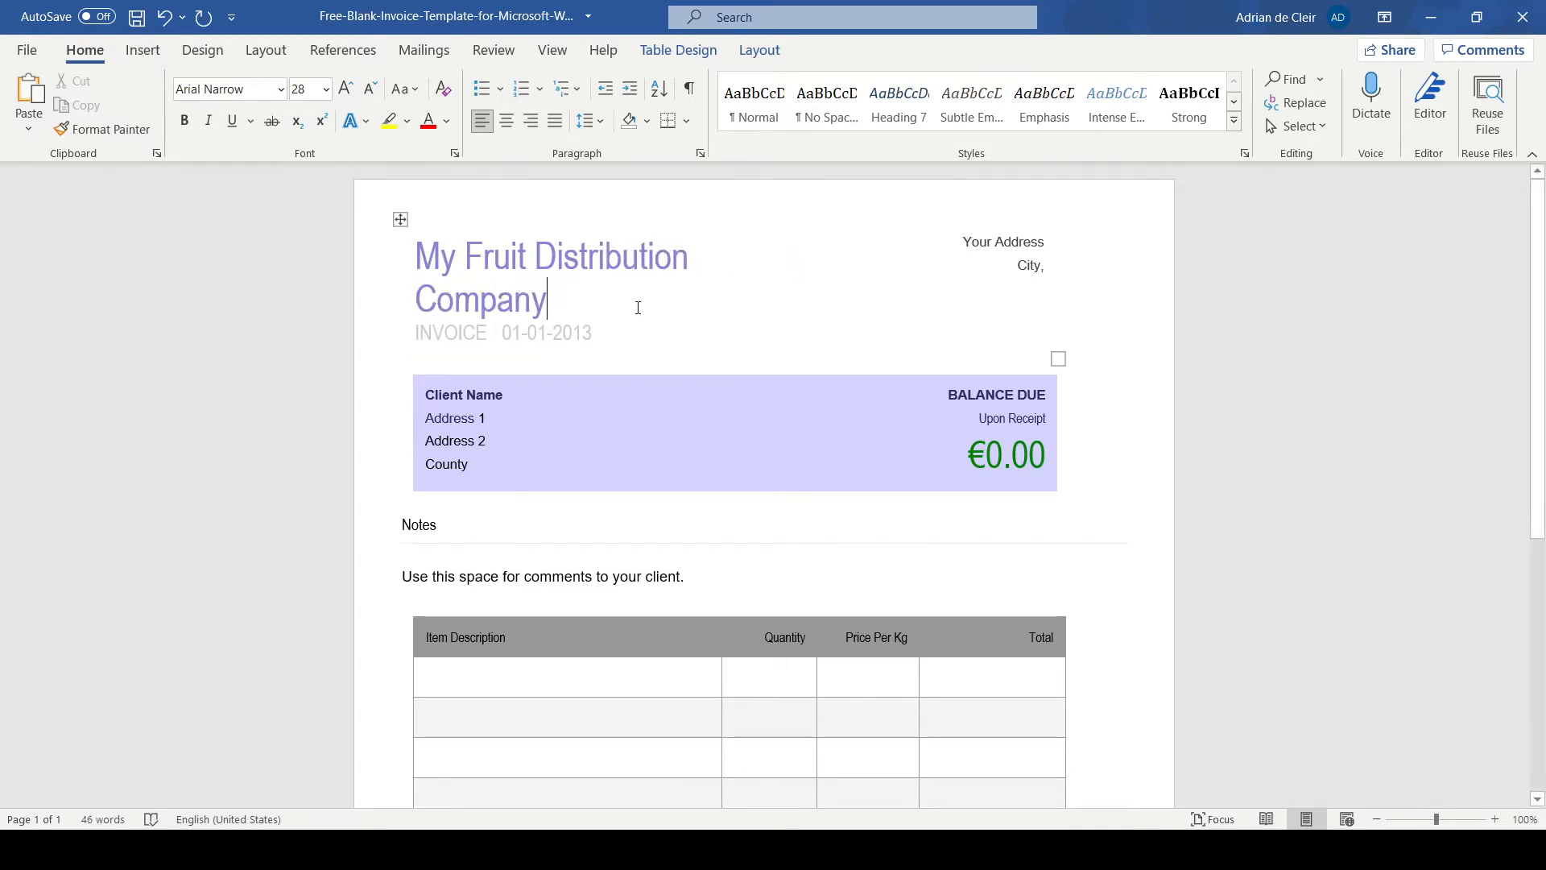
pyautogui.press('Return')
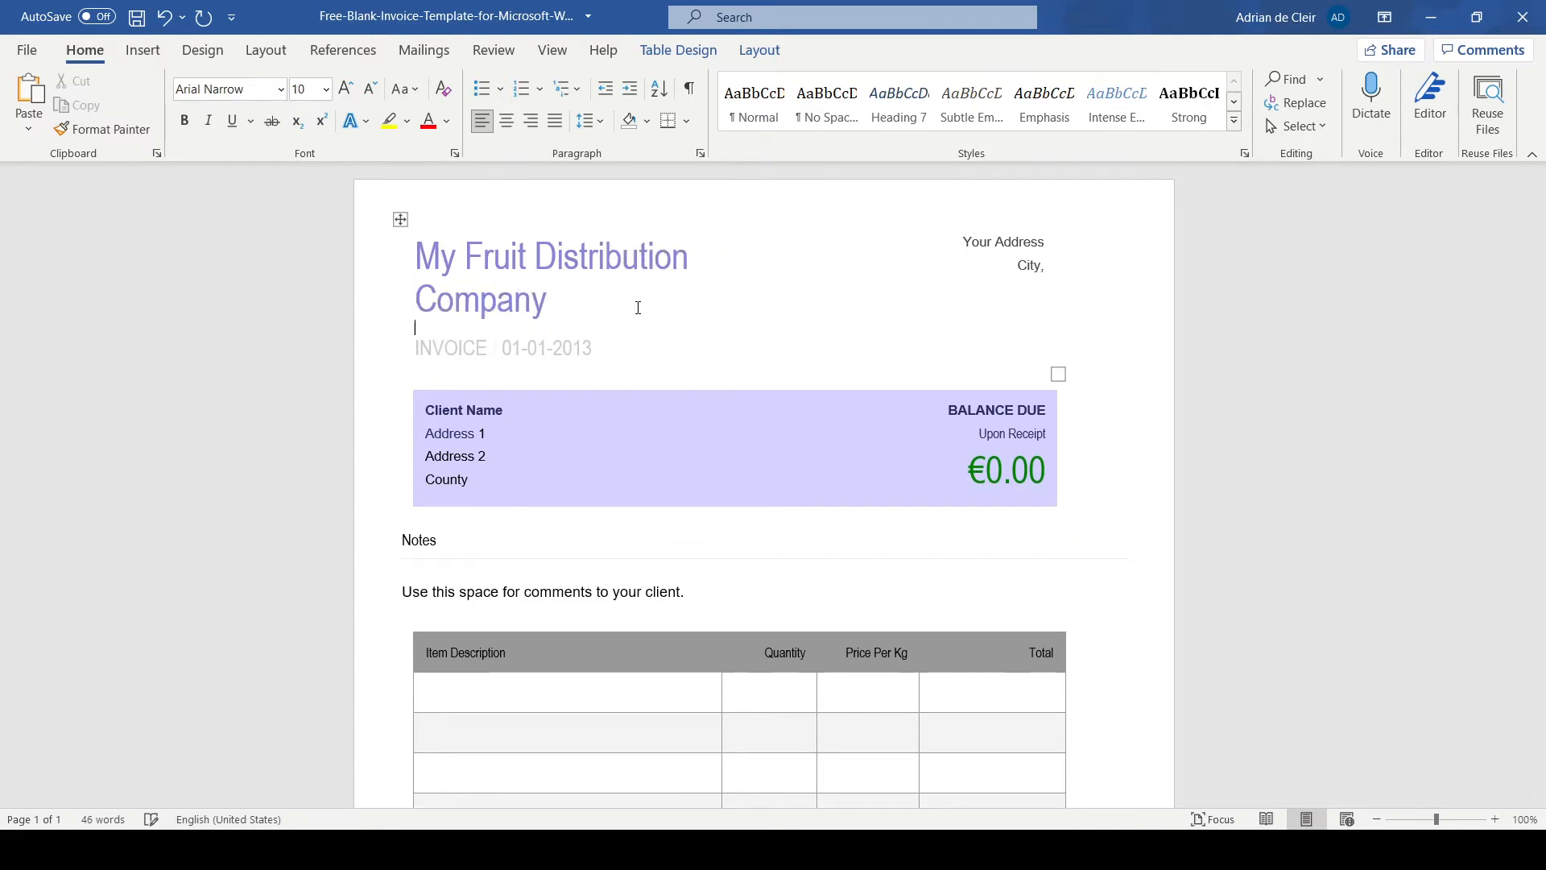
# Replace the sender address block beside the company name with "My Address,", "Line 1" and "Line 2" on separate lines.
pyautogui.click(1049, 241)
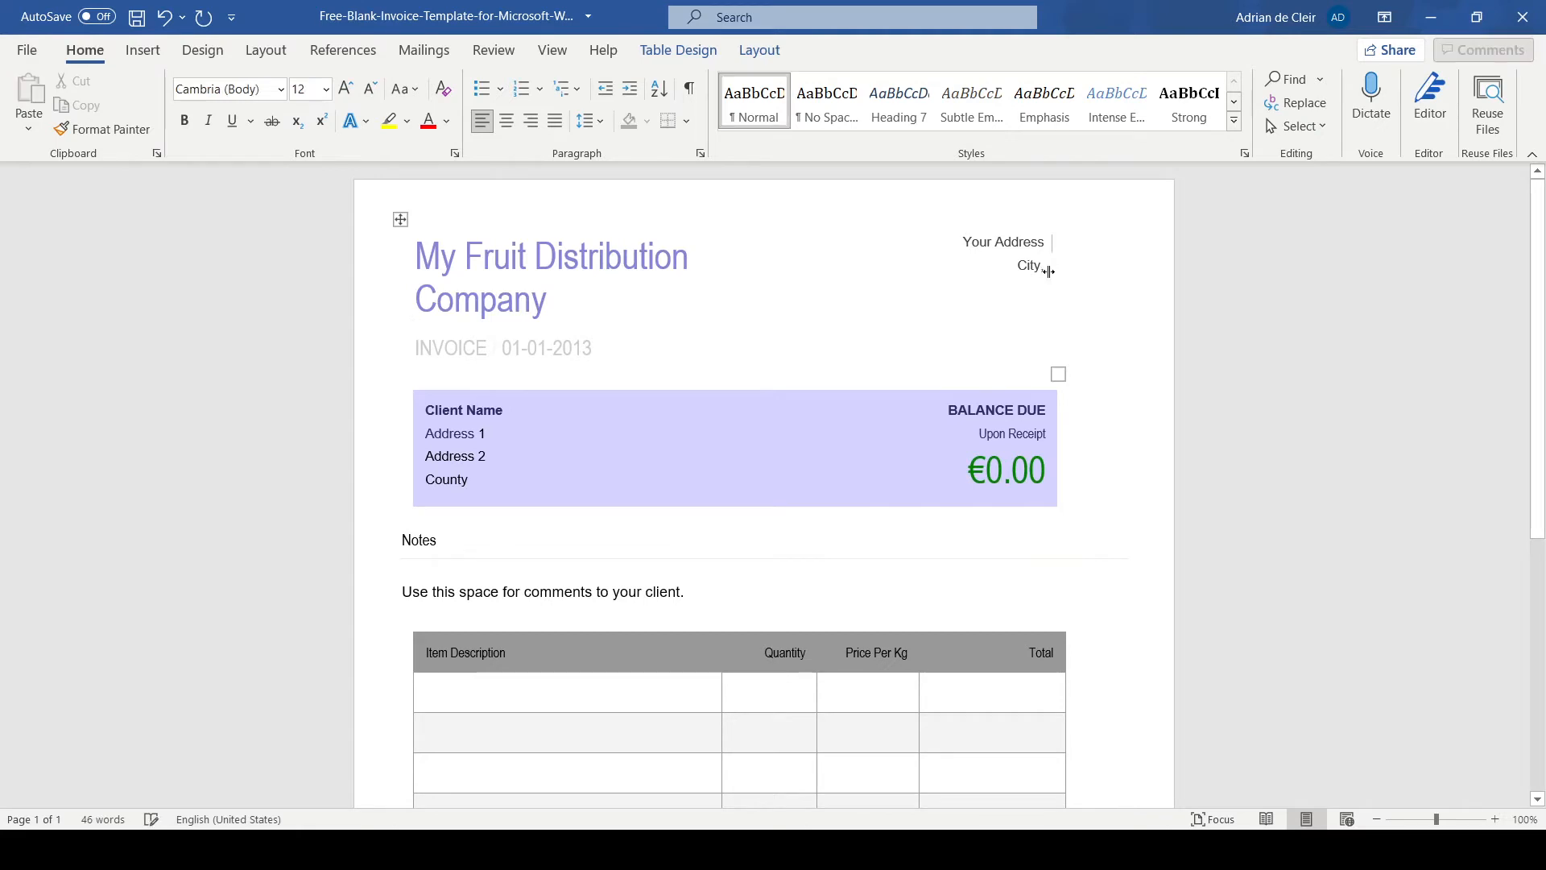
pyautogui.click(966, 241)
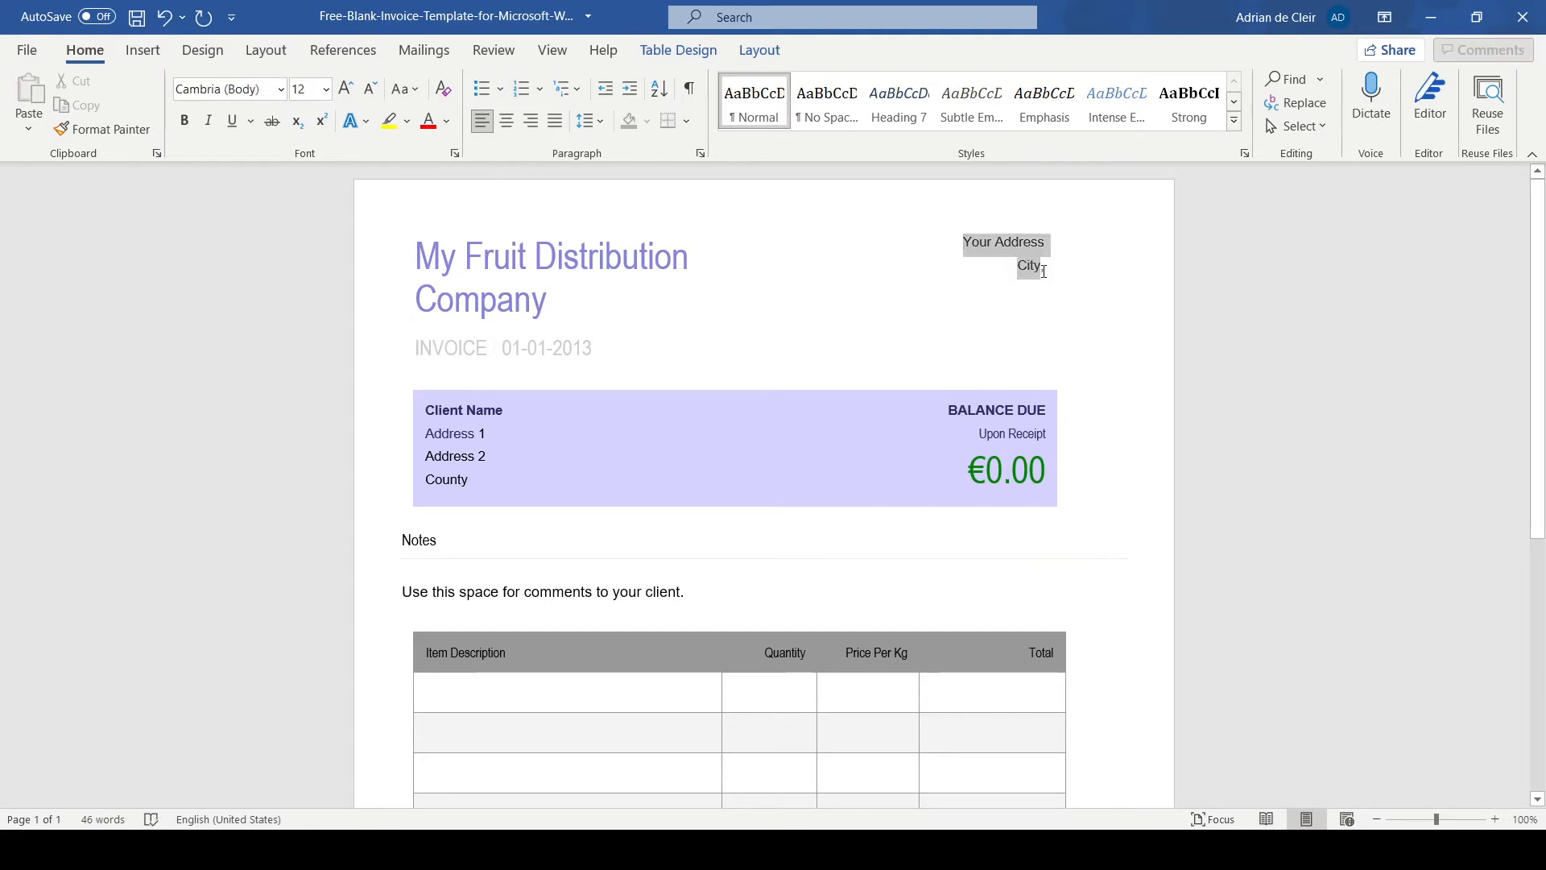
pyautogui.write('My Add')
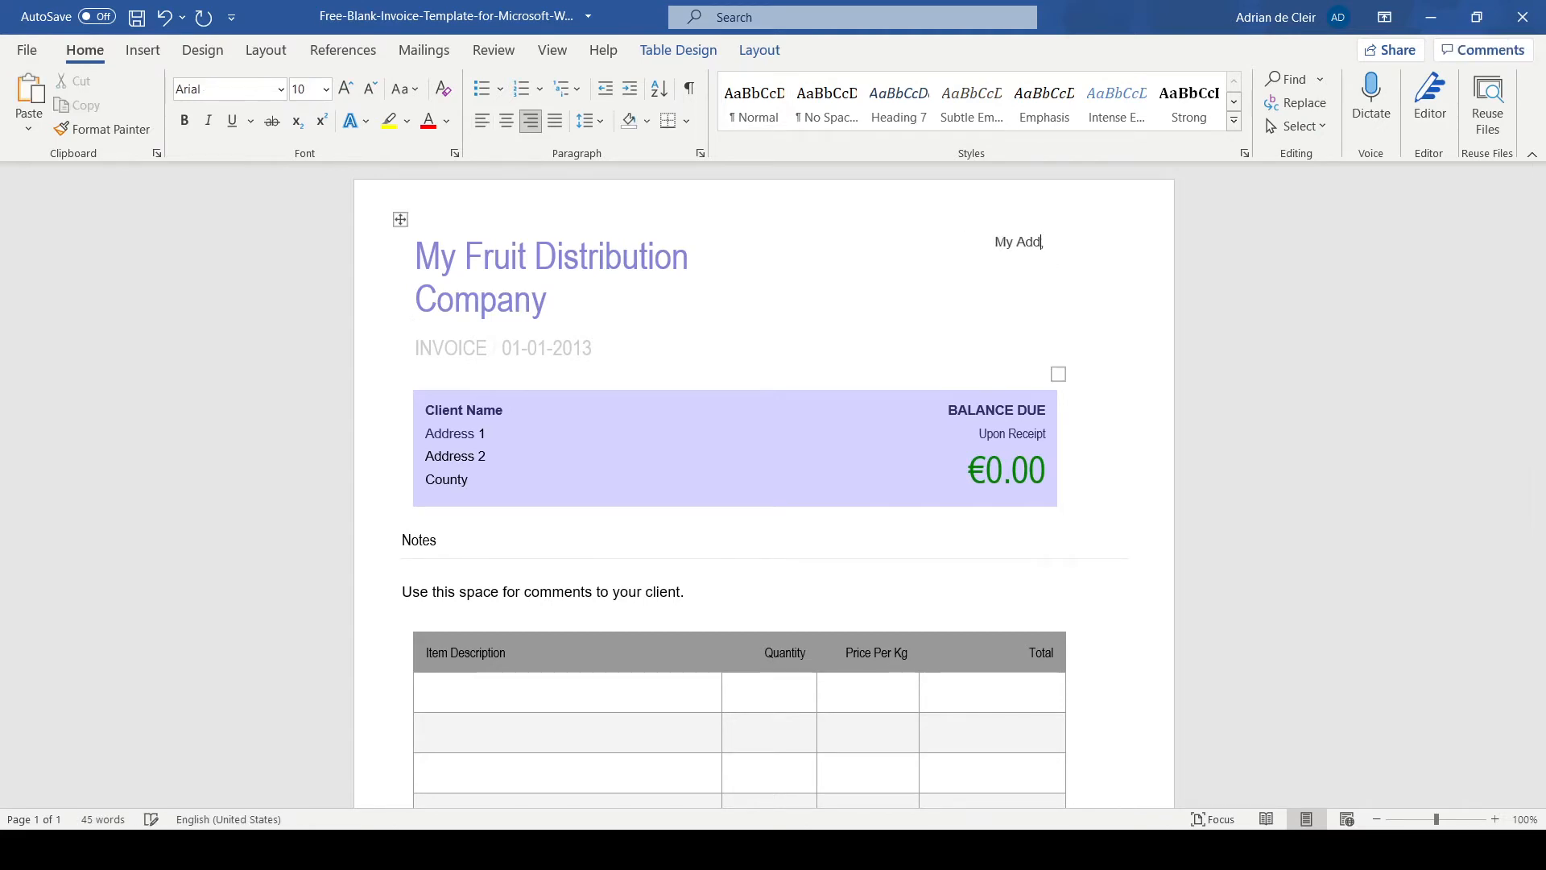
pyautogui.write('ress,')
pyautogui.press('Return')
pyautogui.write('Line 1 ')
pyautogui.write('Line 2')
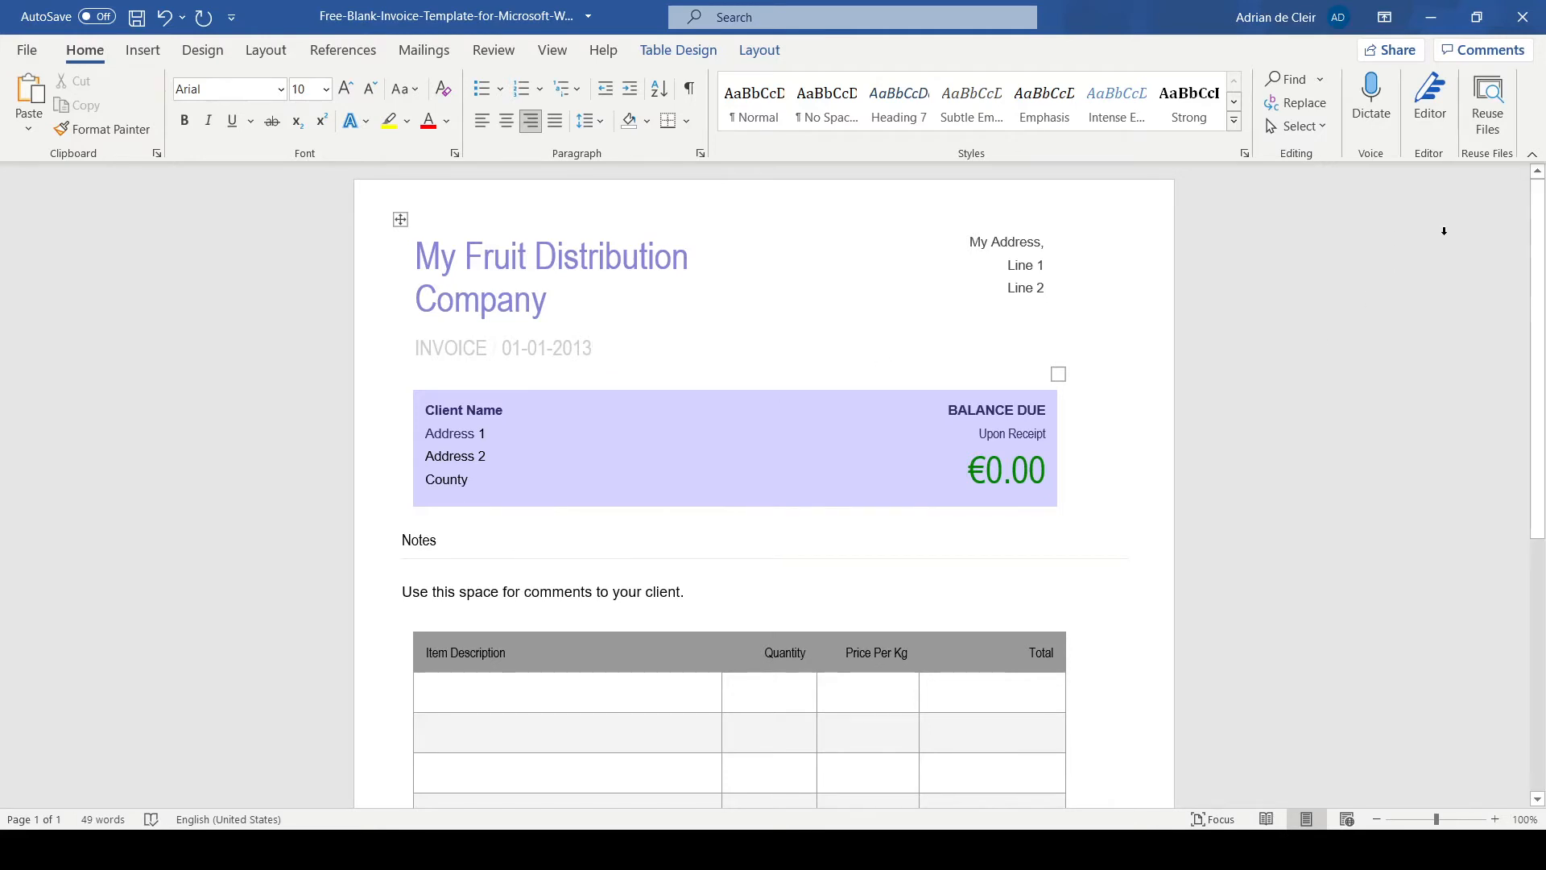
# Split the totals rows into their own table and delete all but one of the blank item rows.
pyautogui.moveTo(1538, 236); pyautogui.dragTo(1491, 439)
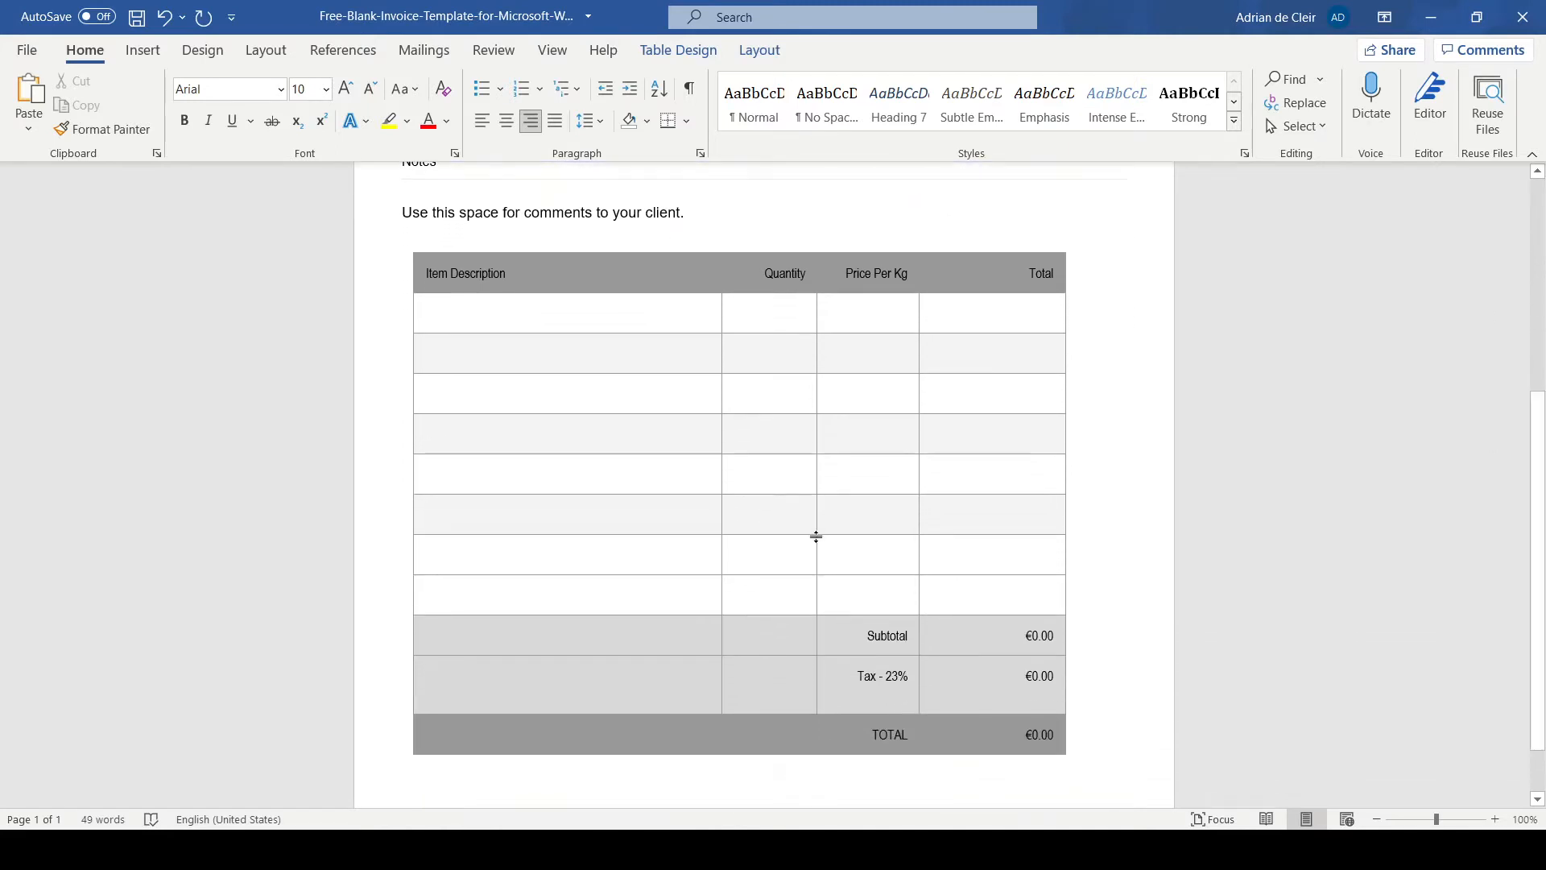
pyautogui.moveTo(471, 591); pyautogui.dragTo(485, 525)
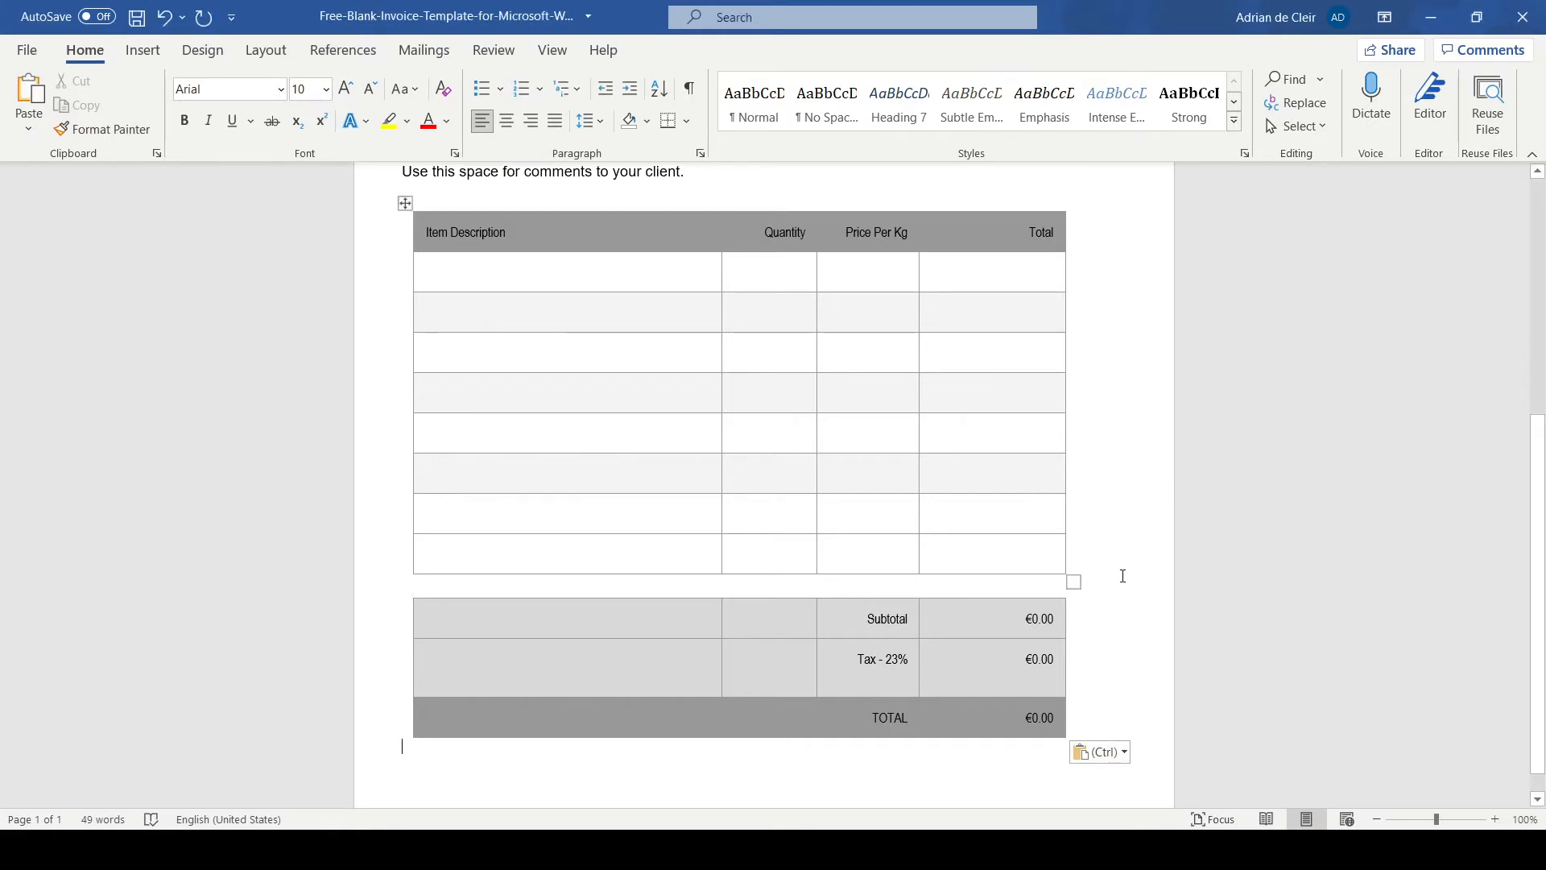
pyautogui.moveTo(1106, 563); pyautogui.dragTo(413, 309)
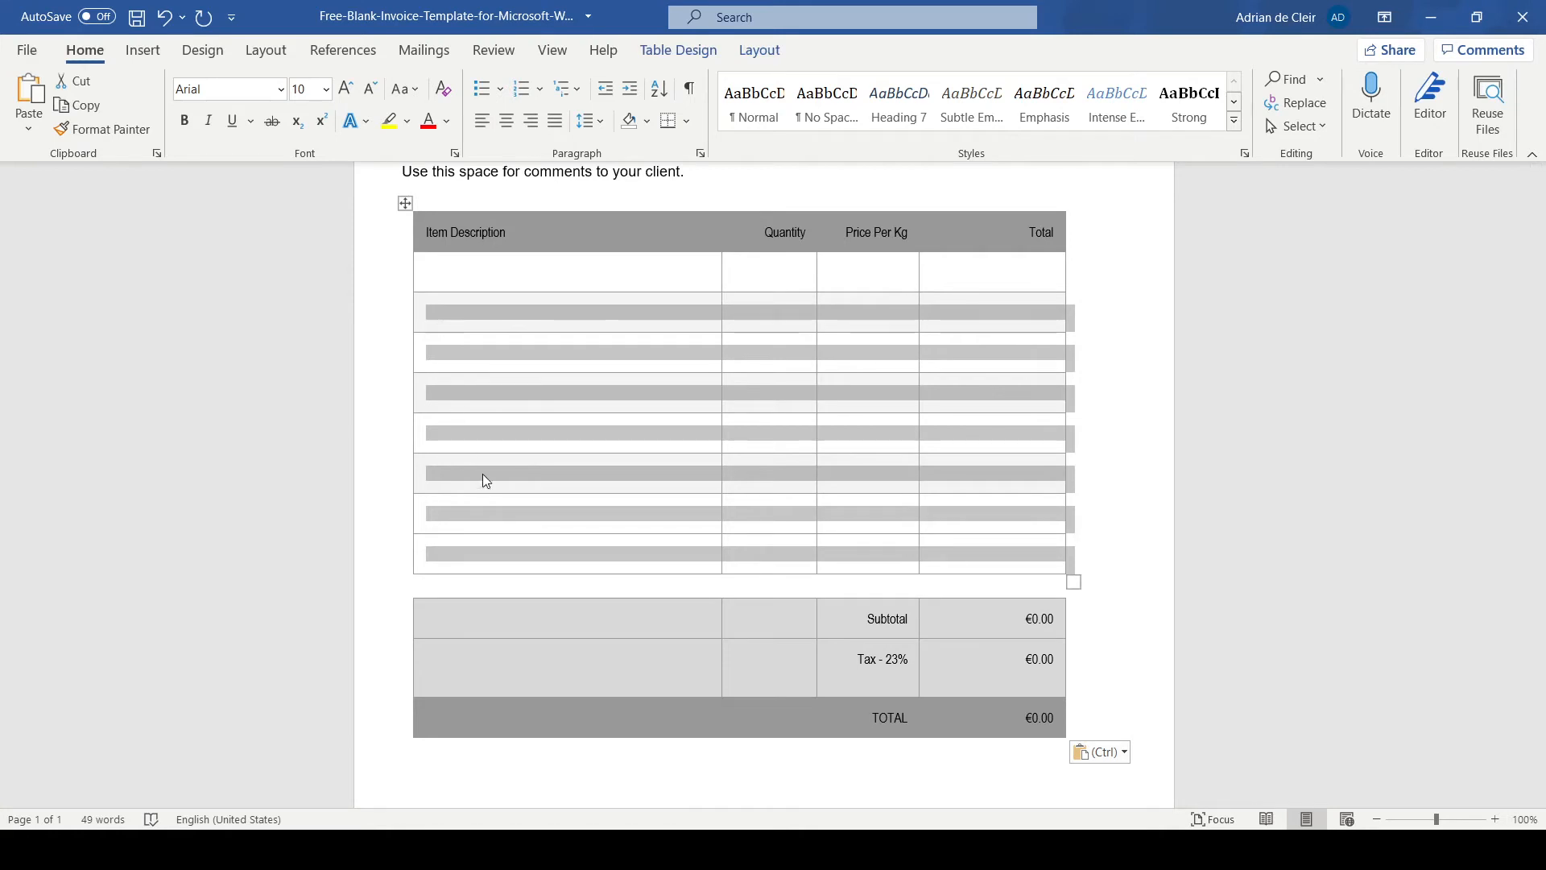
pyautogui.press('BackSpace')
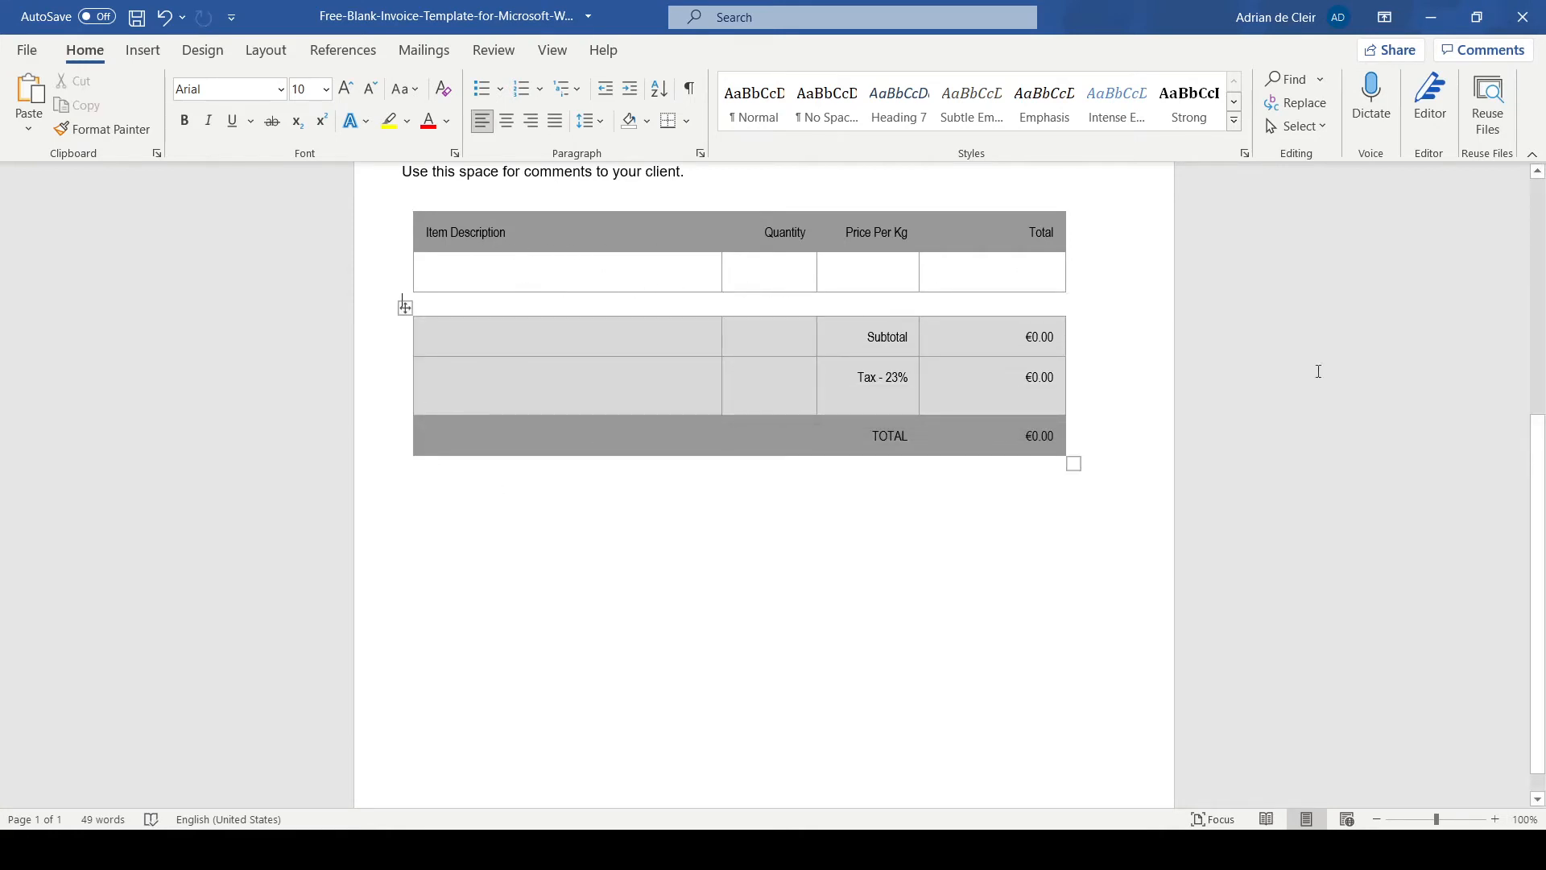
# Save the invoice document in Downloads under the new name fruit-company-template as a Word document.
pyautogui.moveTo(1536, 431); pyautogui.dragTo(1542, 258)
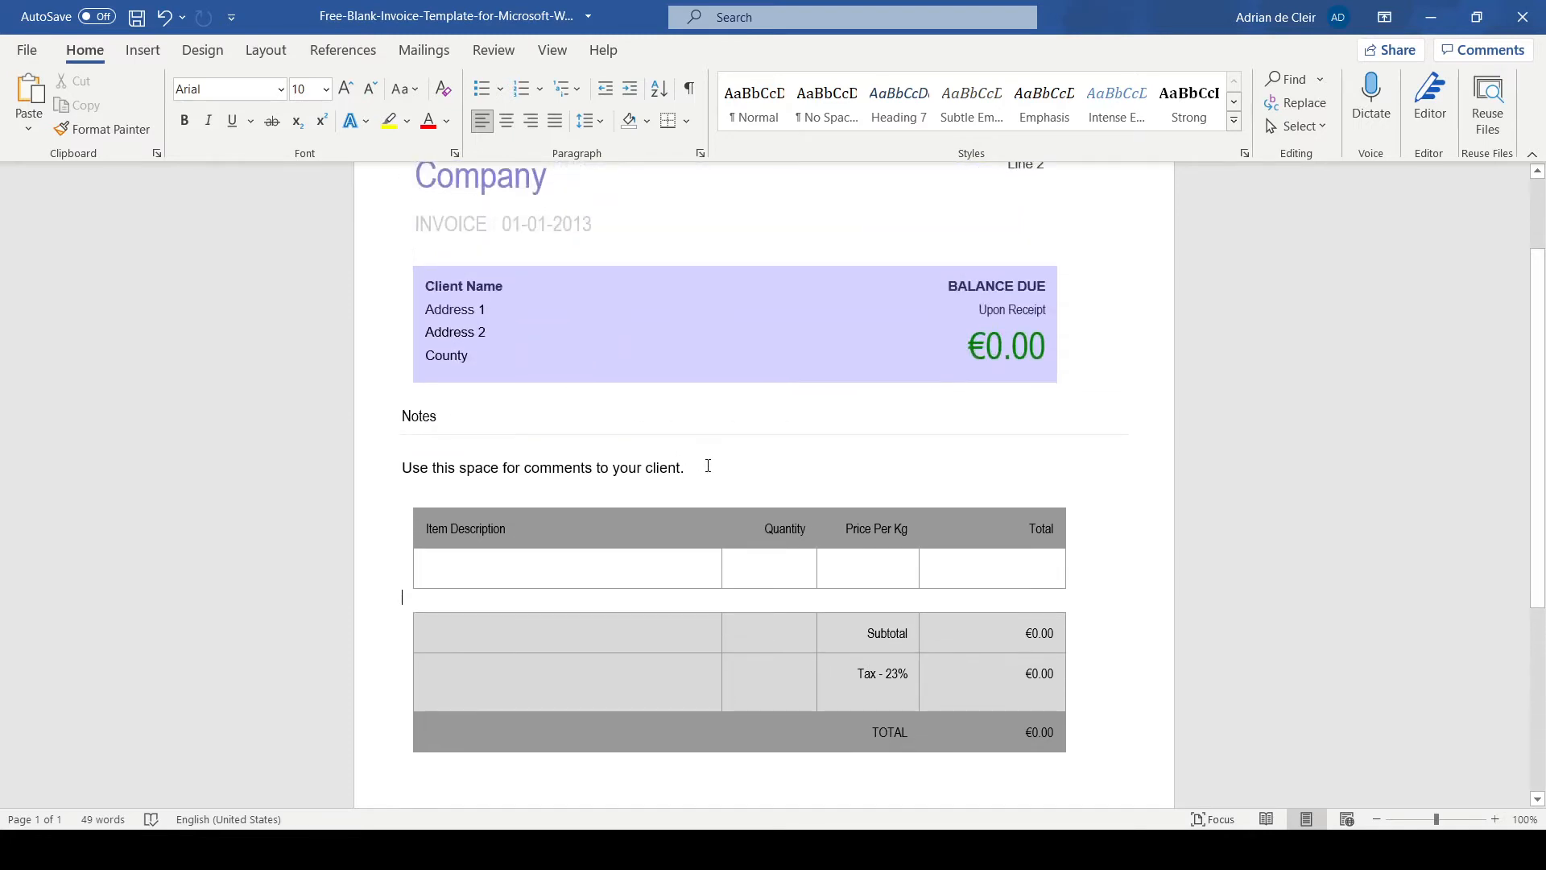
pyautogui.moveTo(1539, 339); pyautogui.dragTo(1540, 289)
pyautogui.click(26, 50)
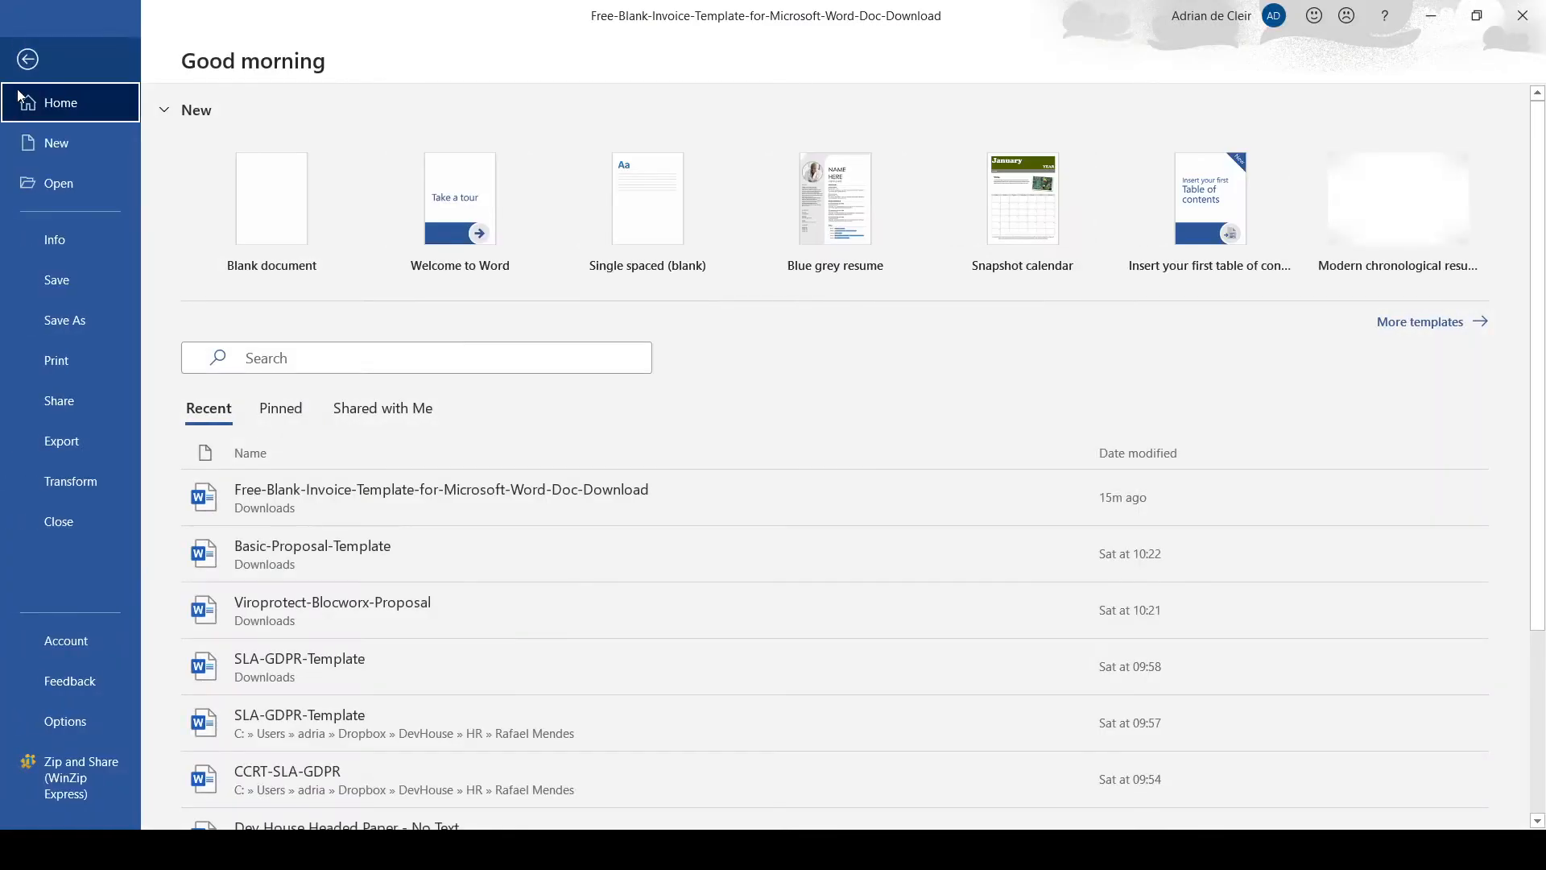
pyautogui.click(65, 316)
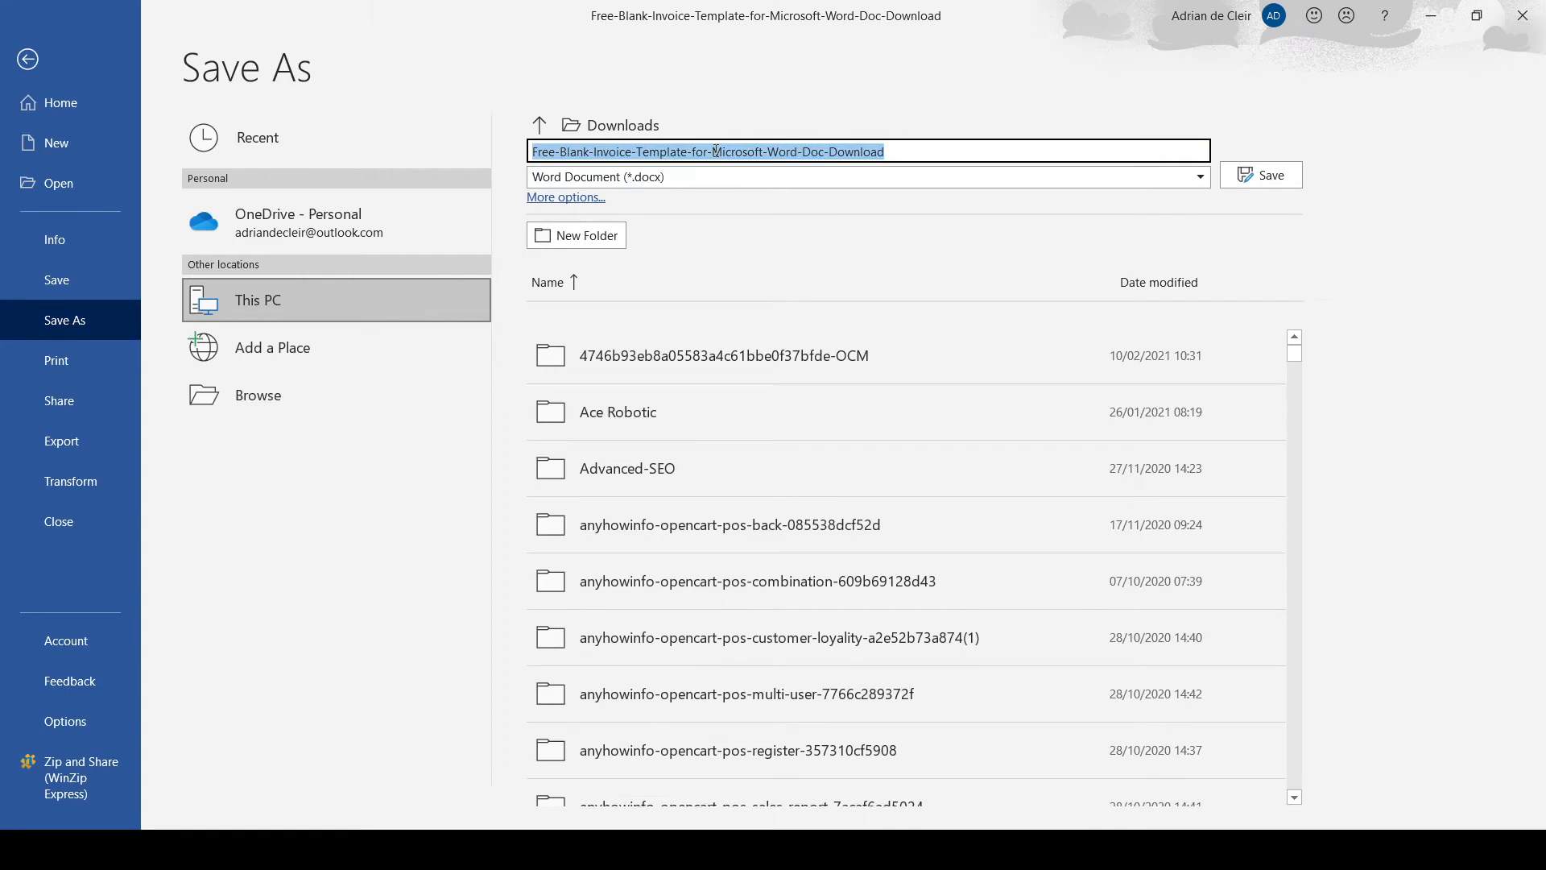
pyautogui.write('friu')
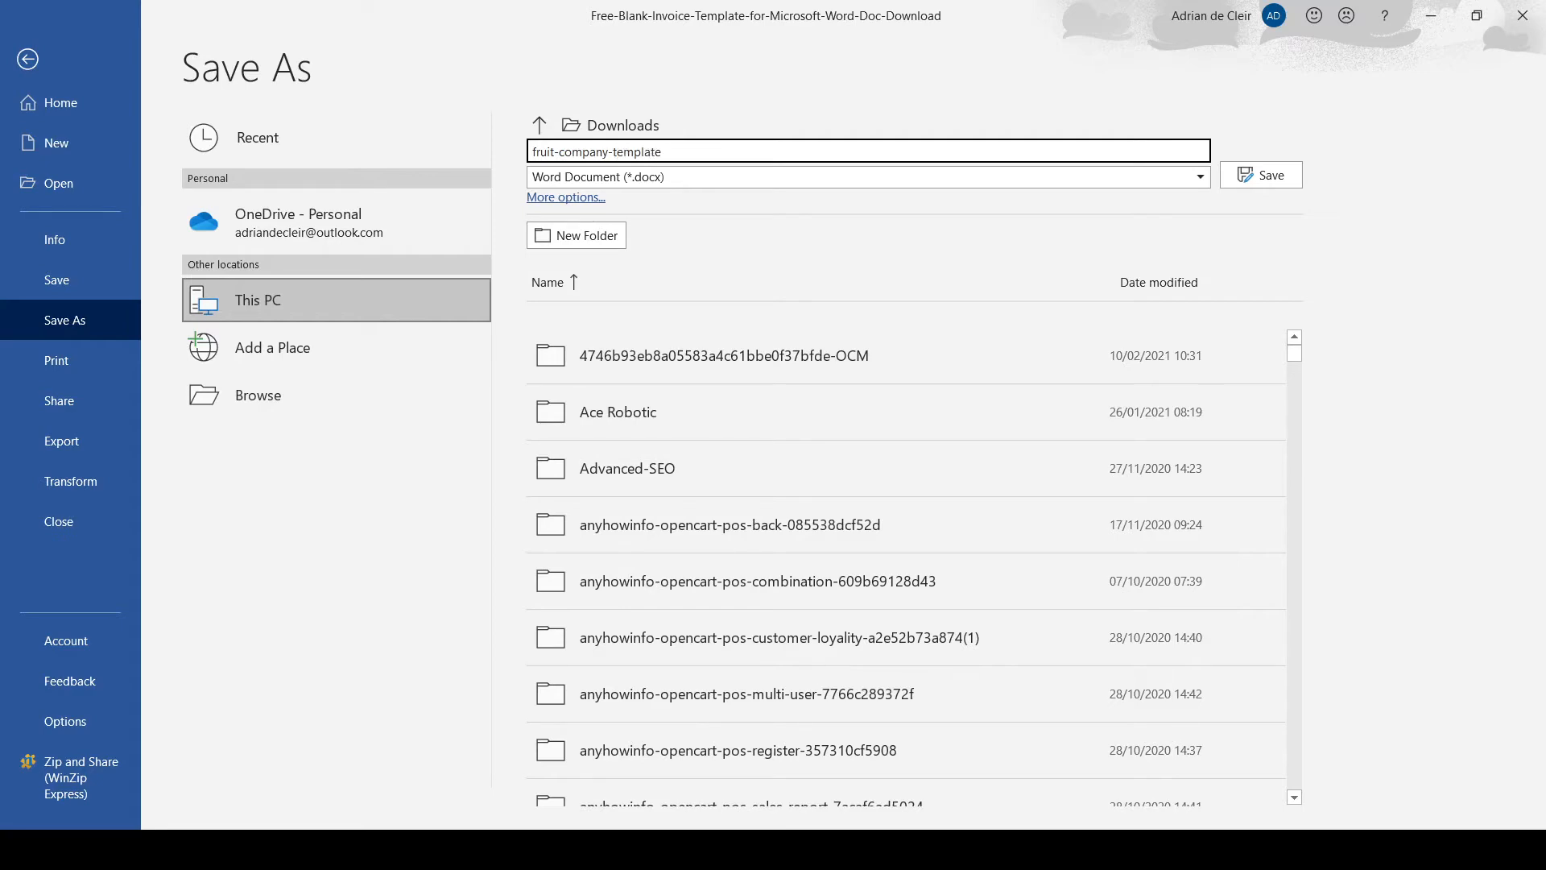
pyautogui.press('Return')
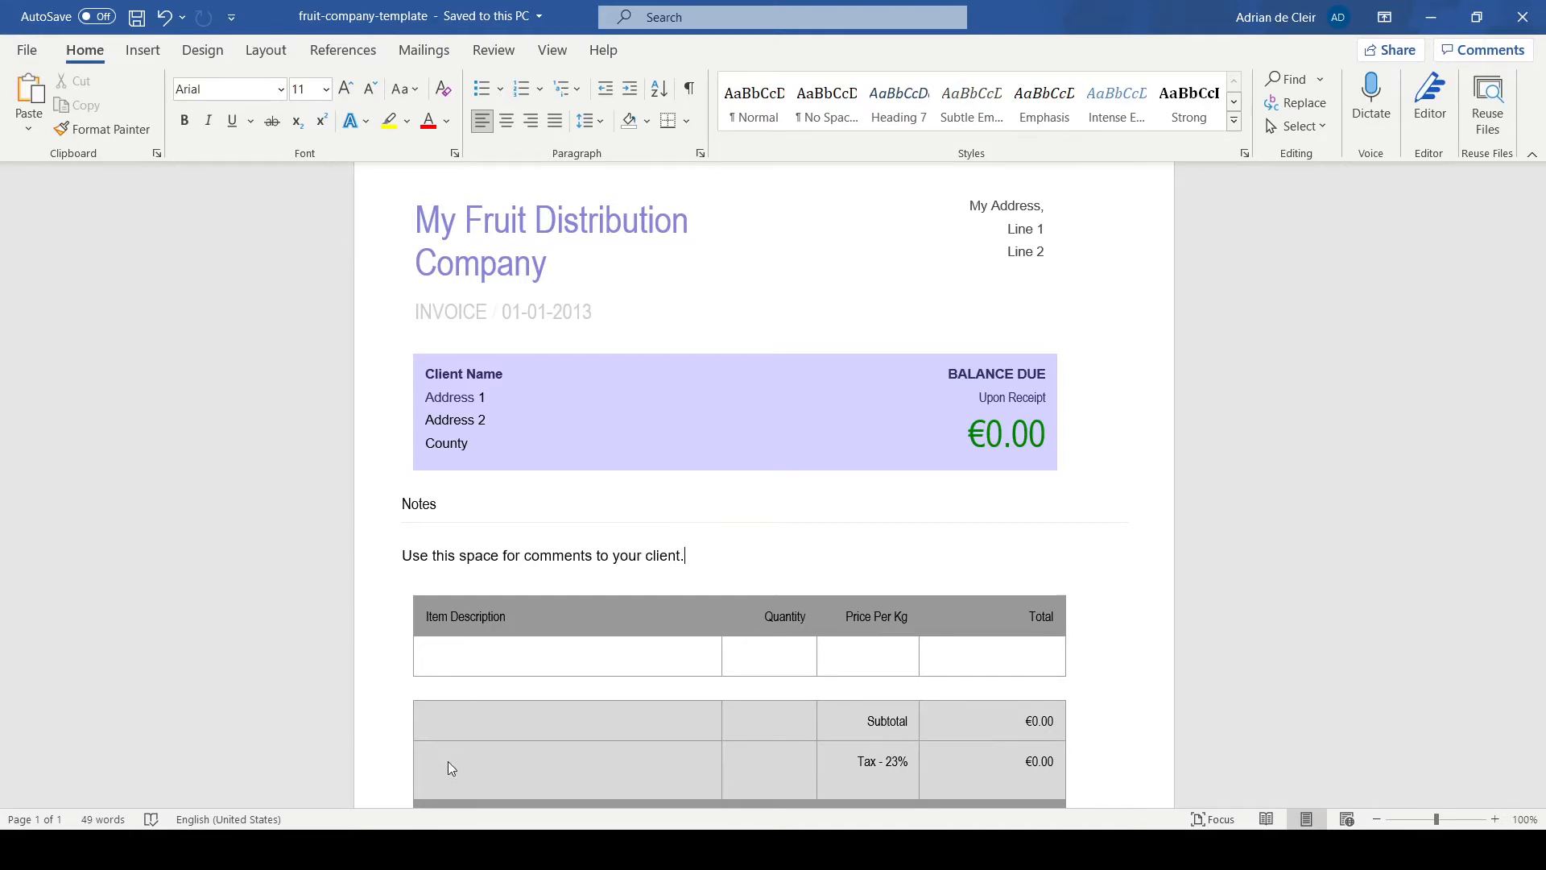
# Switch to Blocworx, close the Choose Customer settings, and add a new form row containing one full-width element.
pyautogui.hotkey('alt', 'Tab')
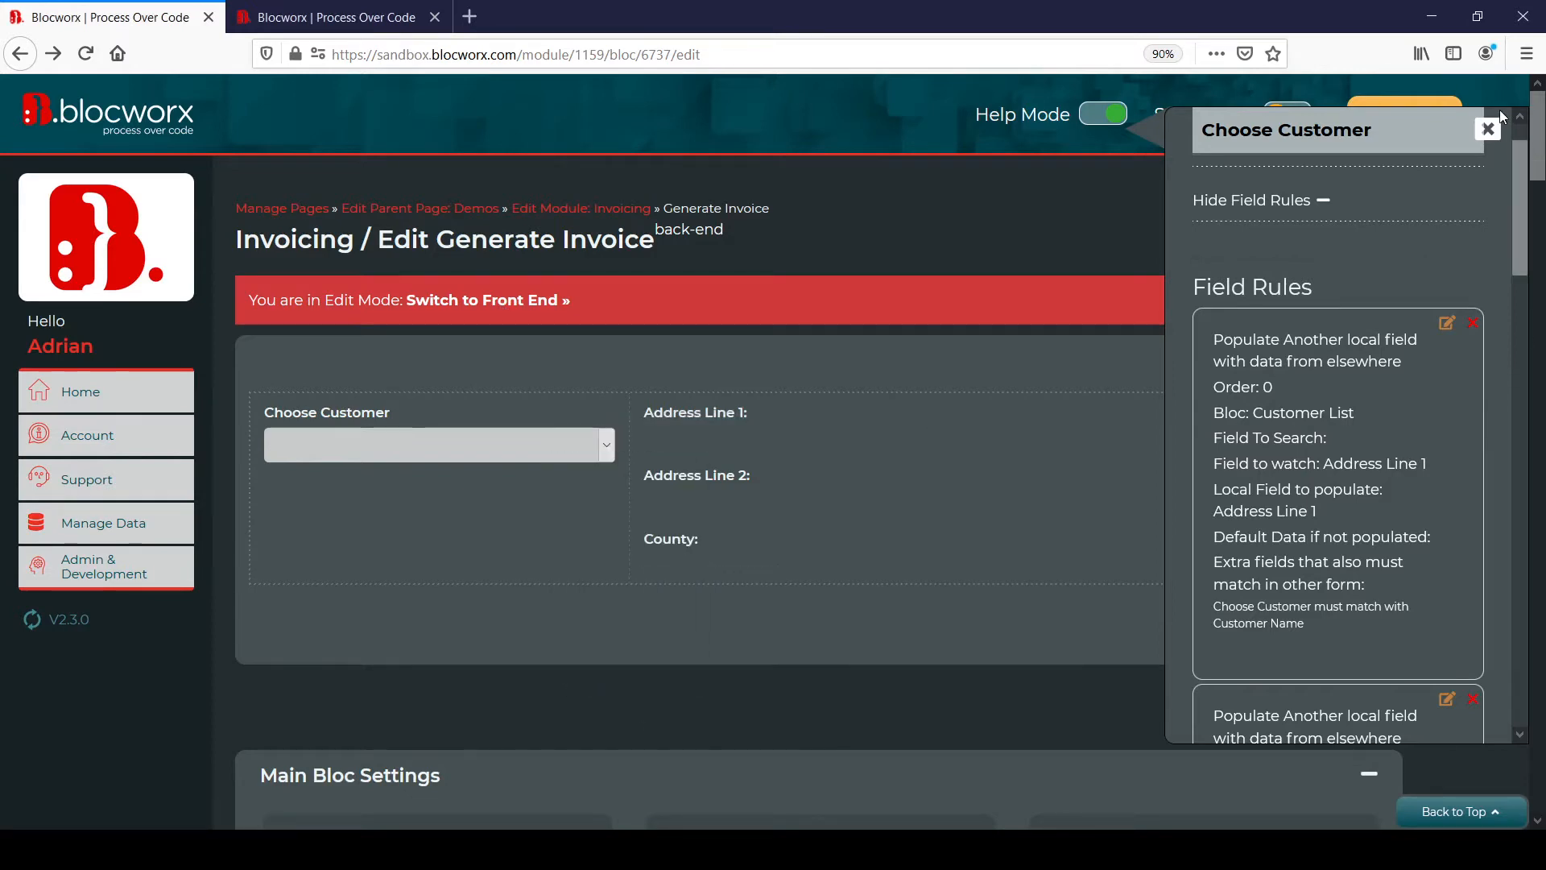
pyautogui.click(1487, 128)
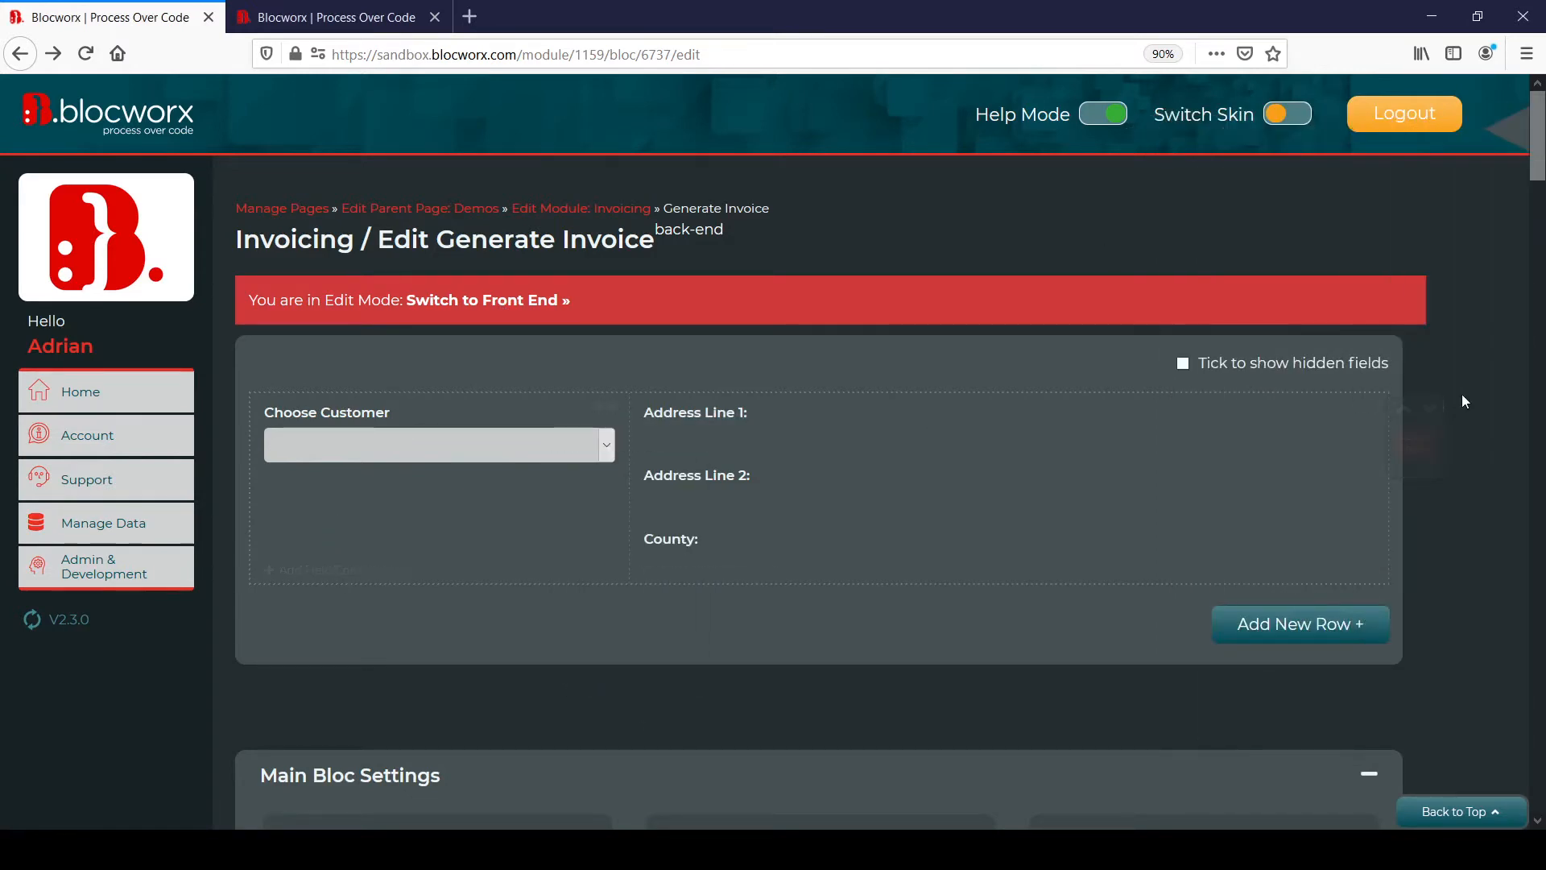
pyautogui.scroll(-4, 1363, 272)
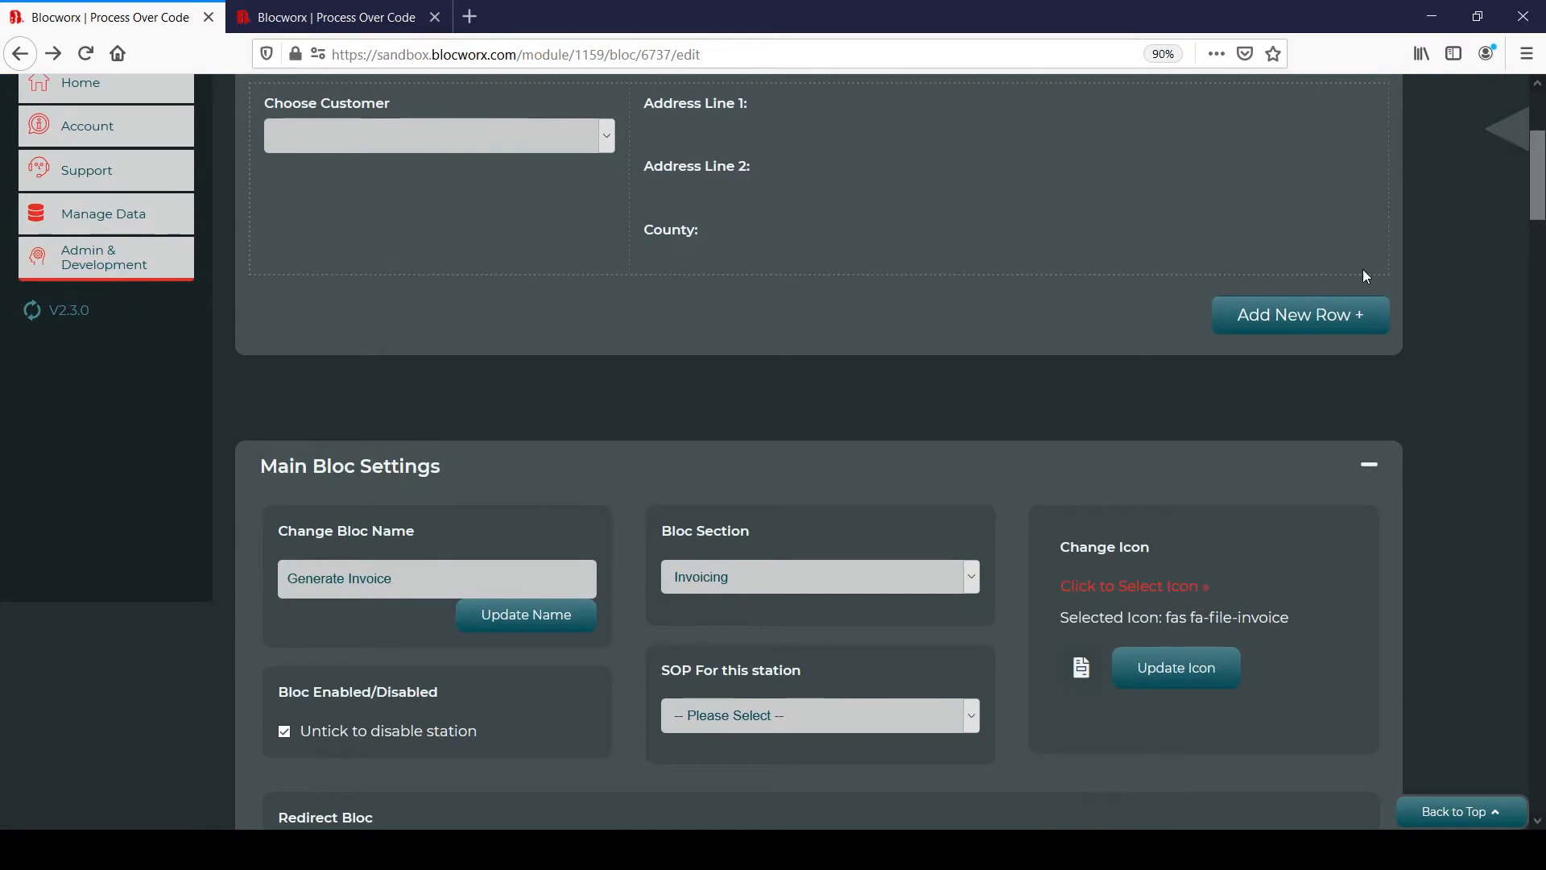
pyautogui.click(1296, 314)
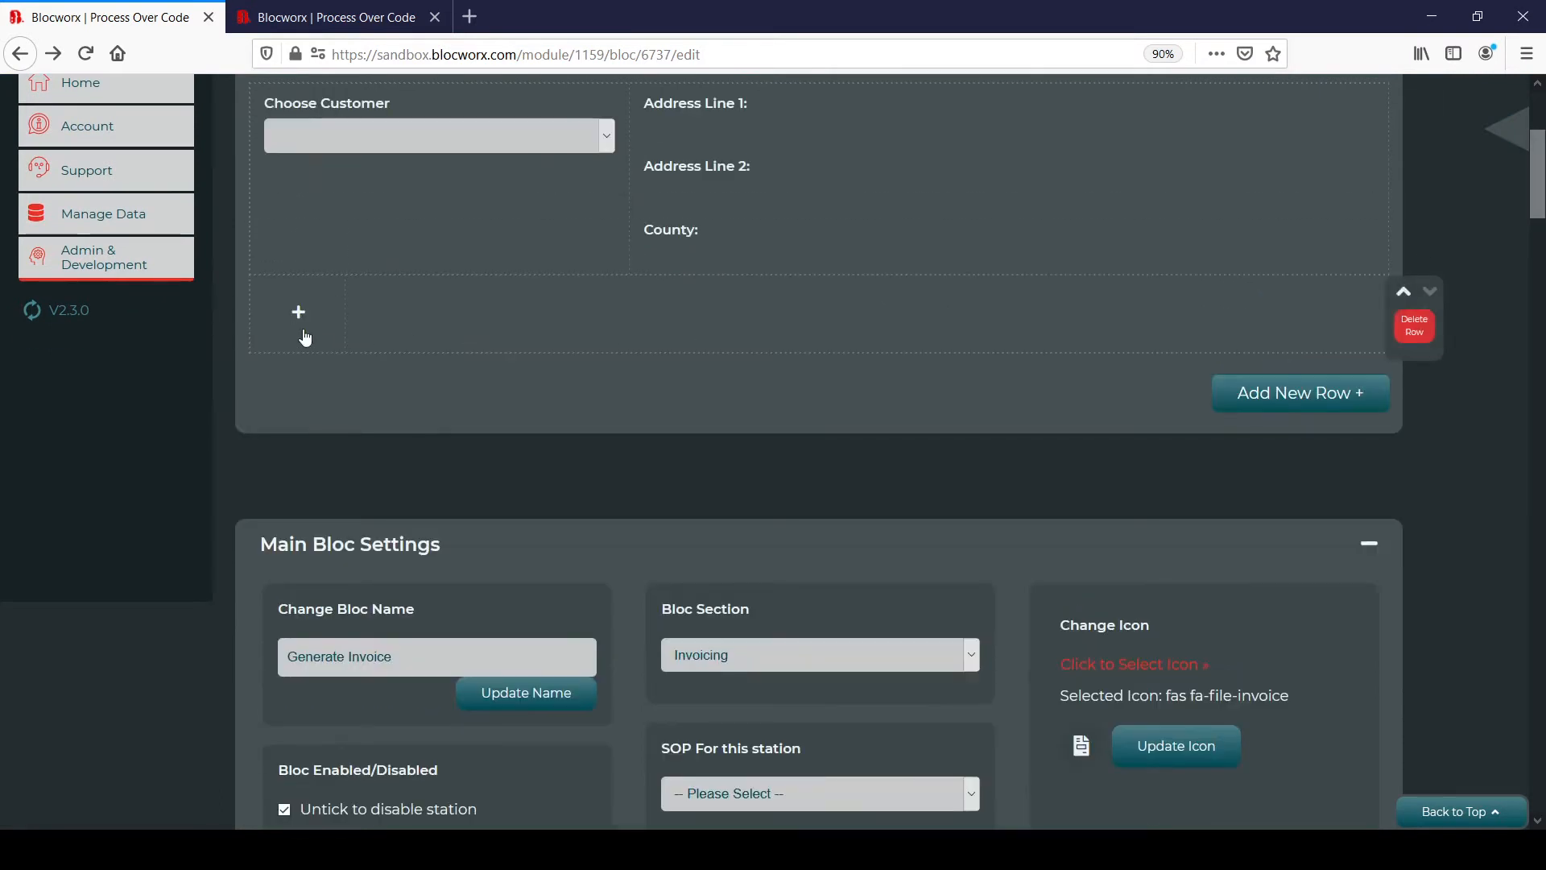
pyautogui.click(304, 331)
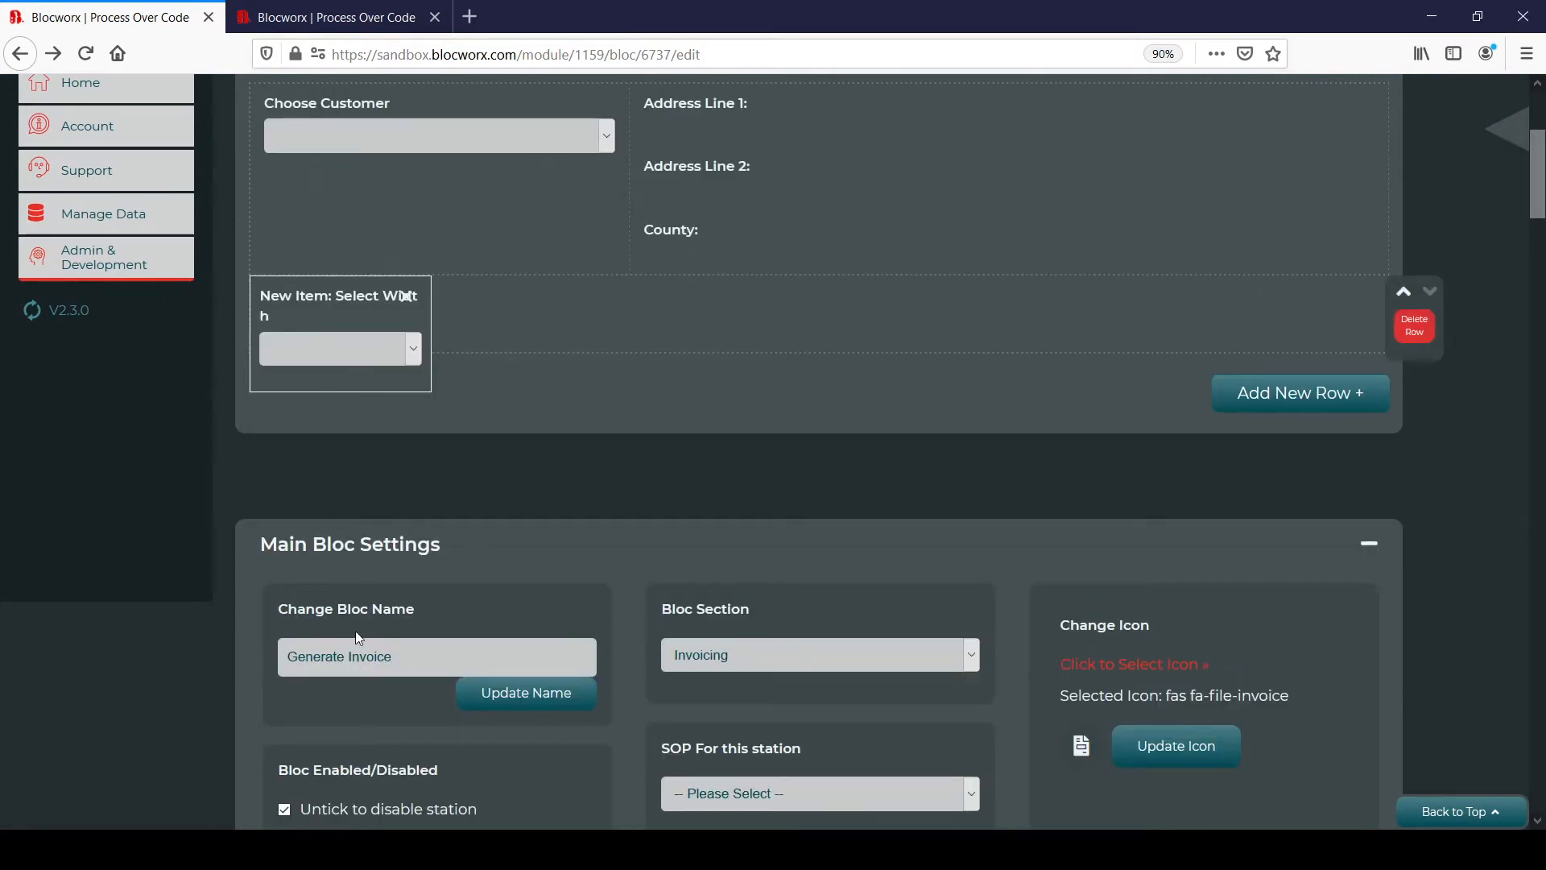
pyautogui.click(367, 669)
# Add a mixed-case Large Text Field named "Notes" to the new row's element.
pyautogui.moveTo(435, 345)
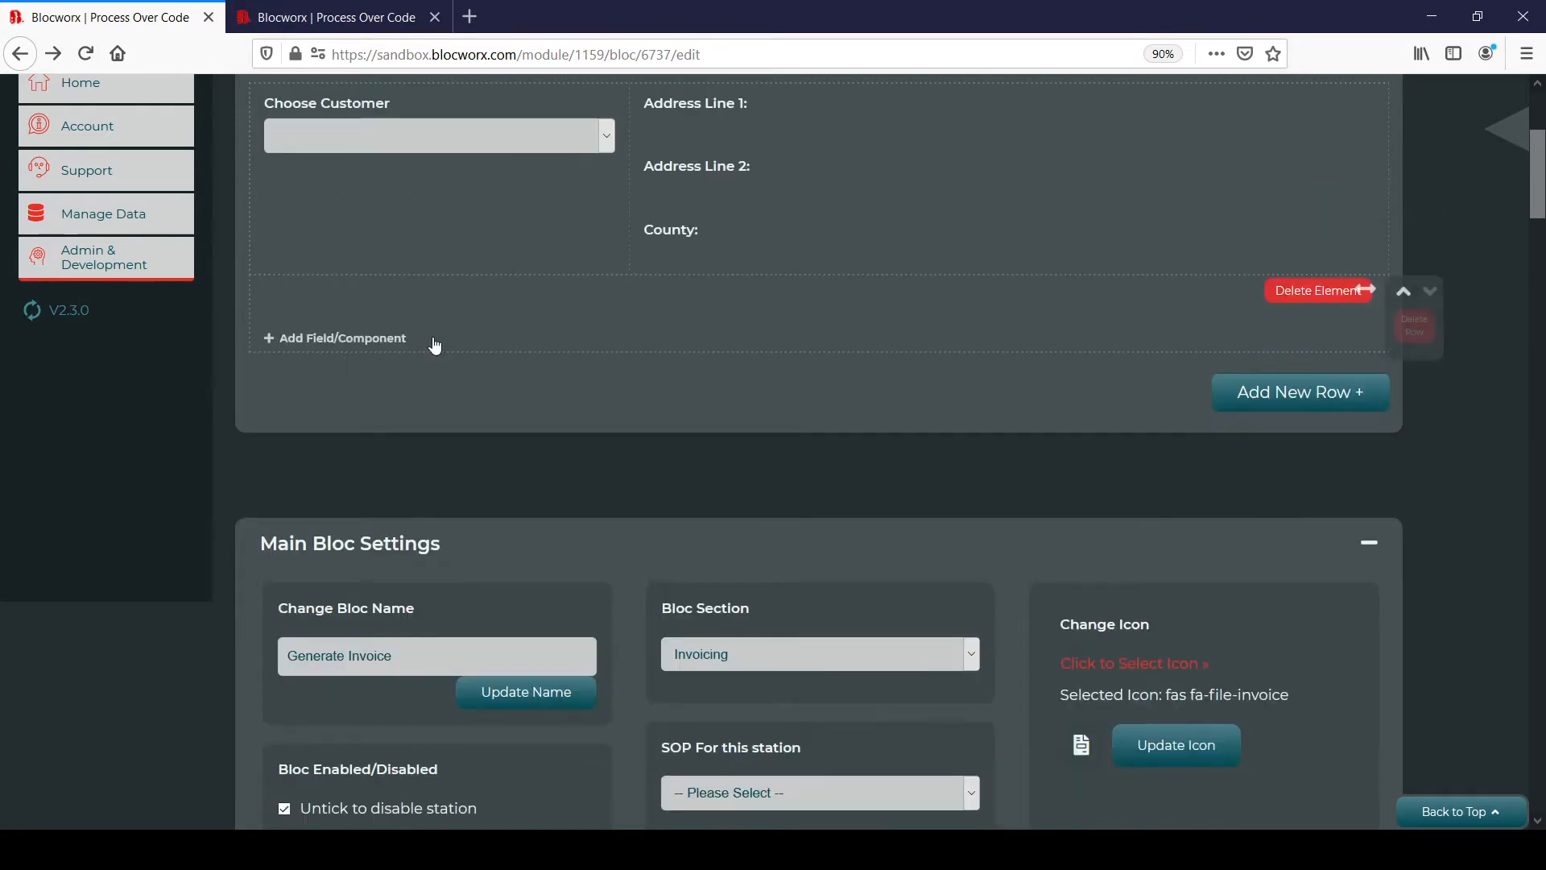
pyautogui.click(330, 339)
pyautogui.click(391, 228)
pyautogui.write('Notes')
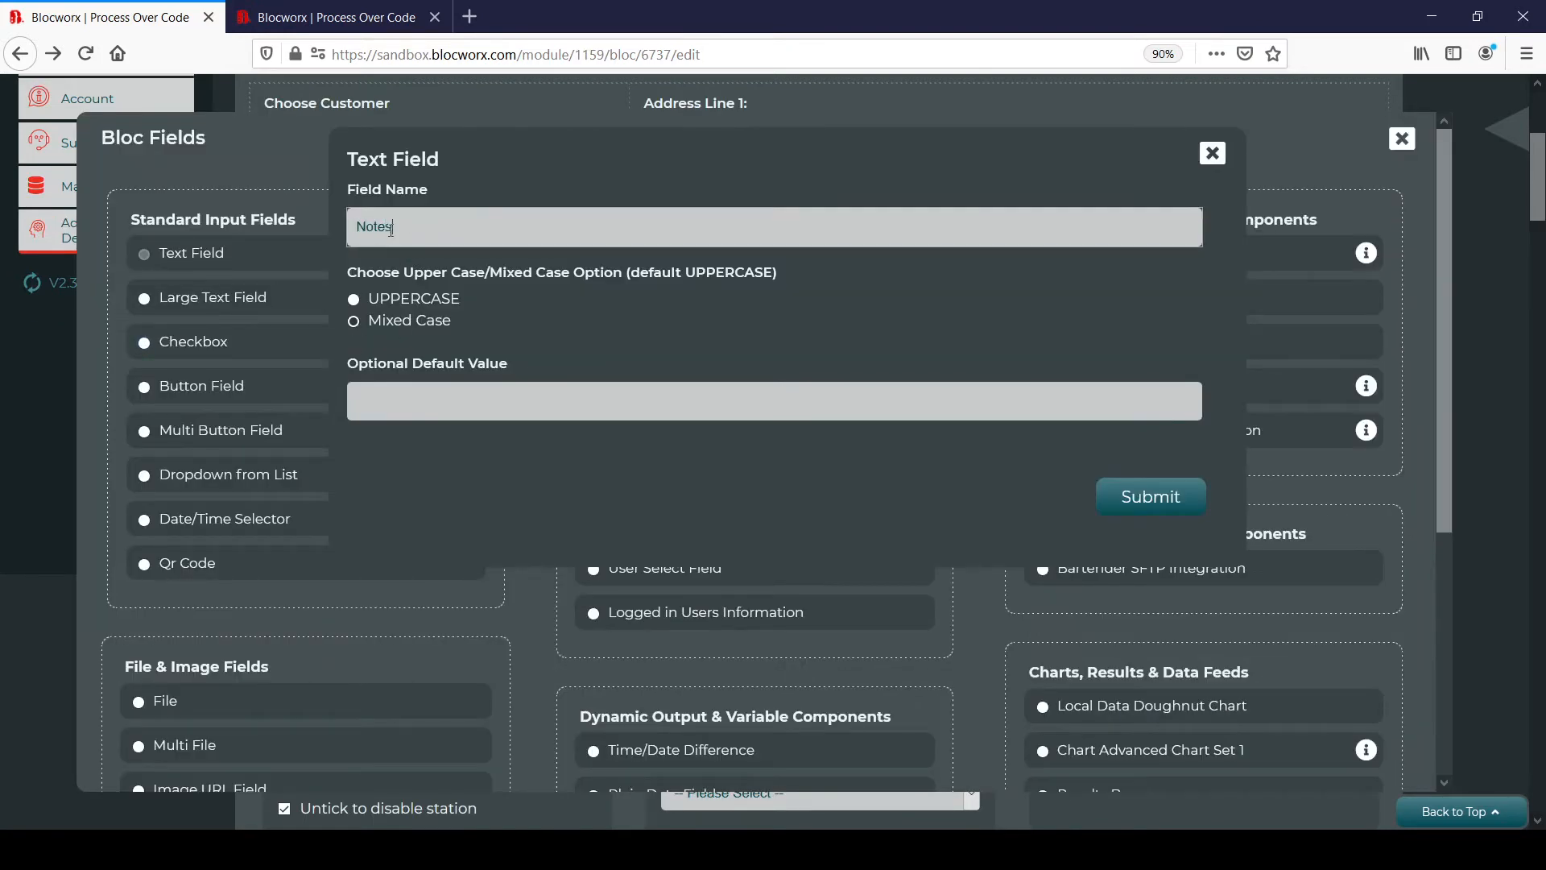
pyautogui.click(180, 303)
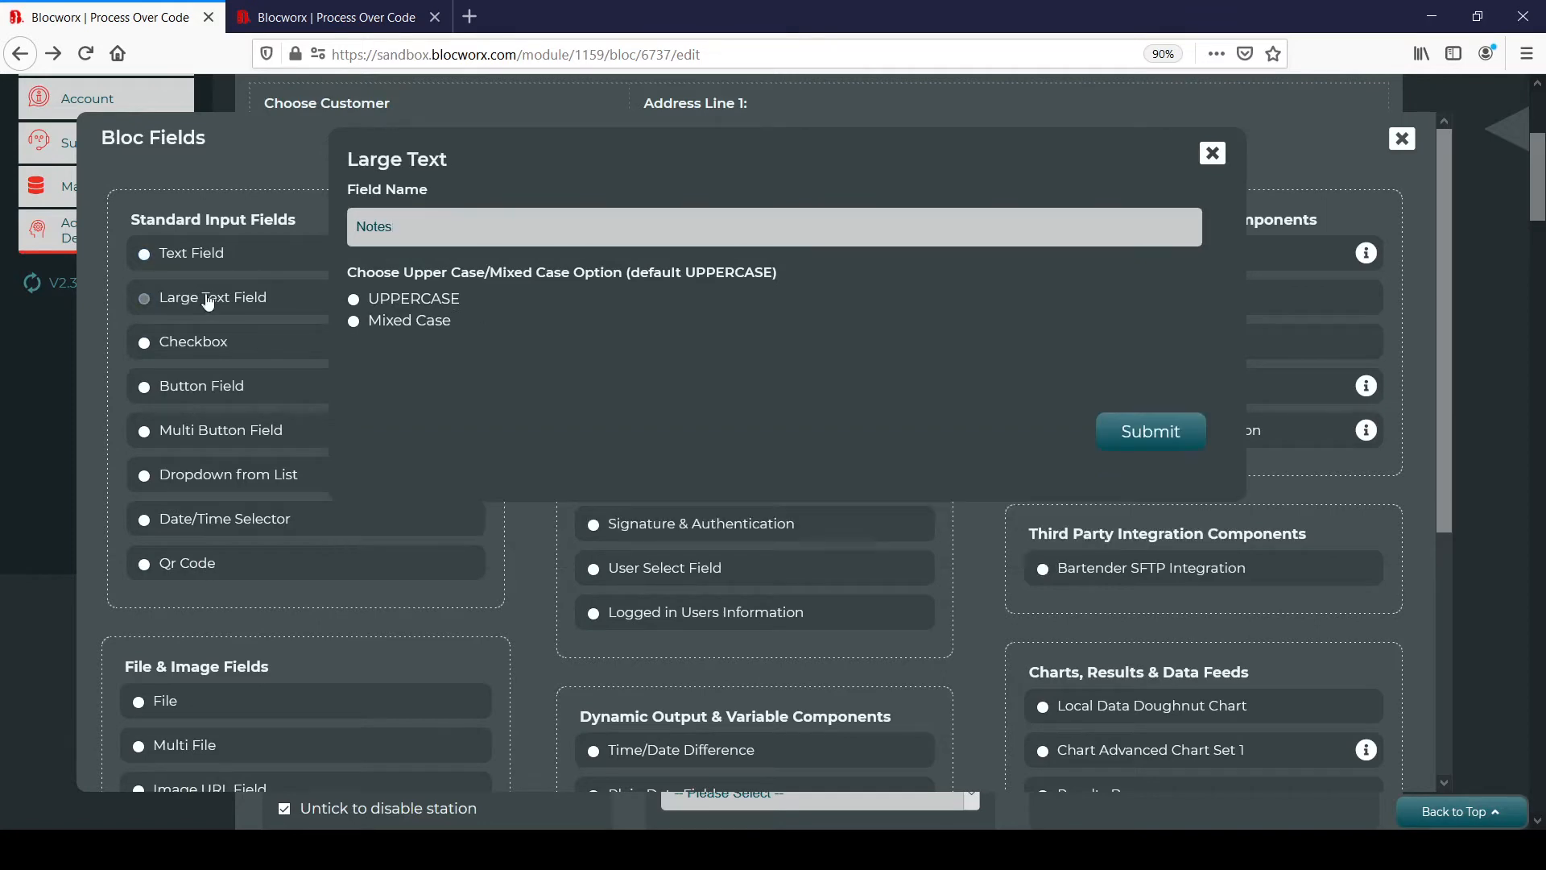
pyautogui.click(1158, 433)
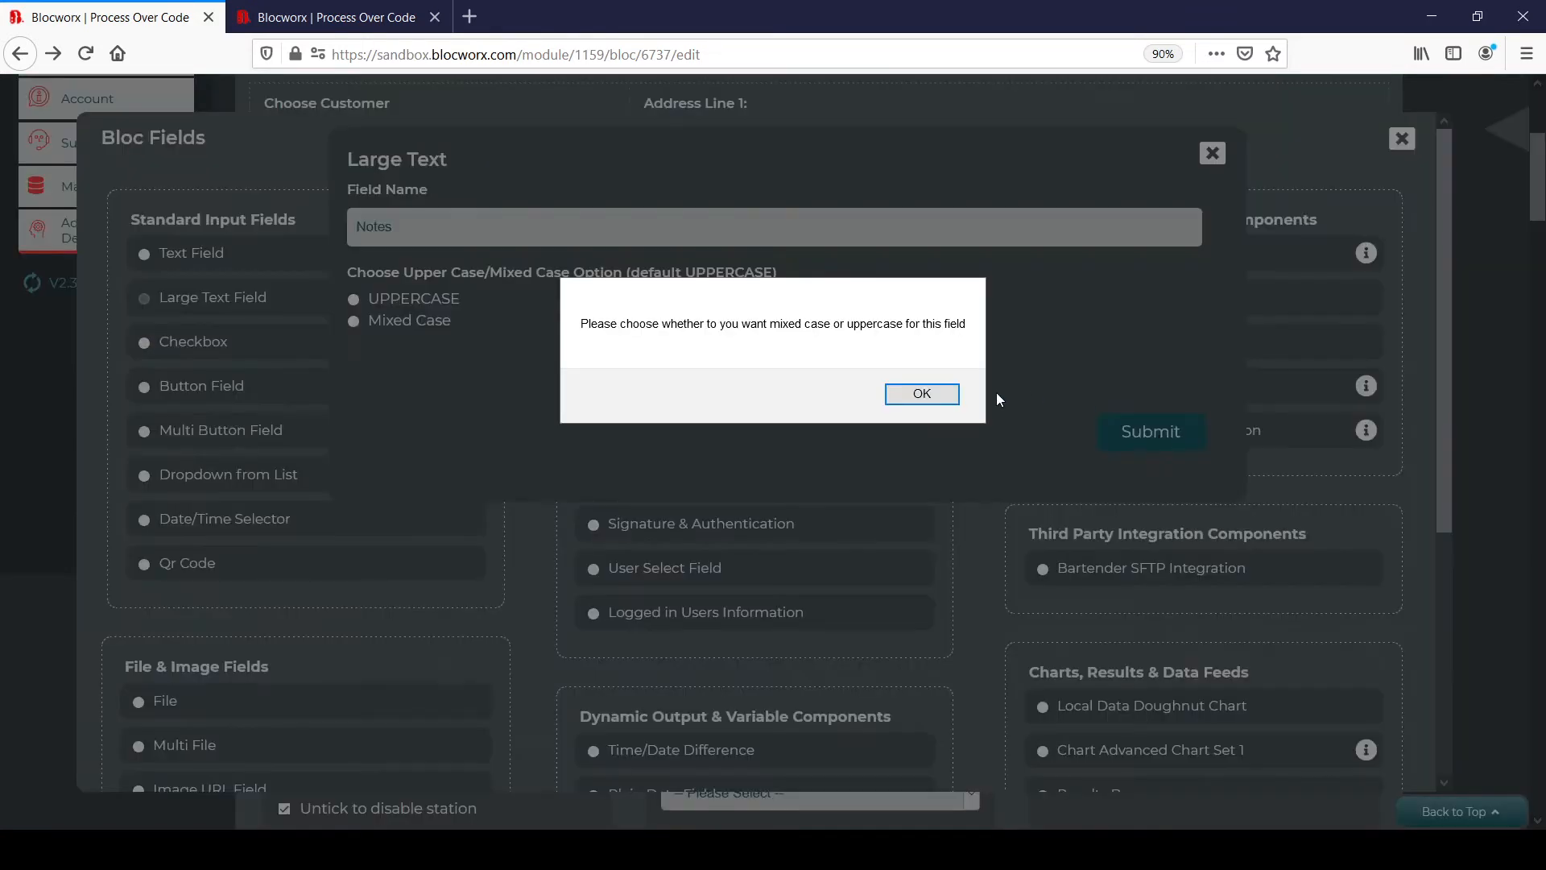
pyautogui.click(907, 397)
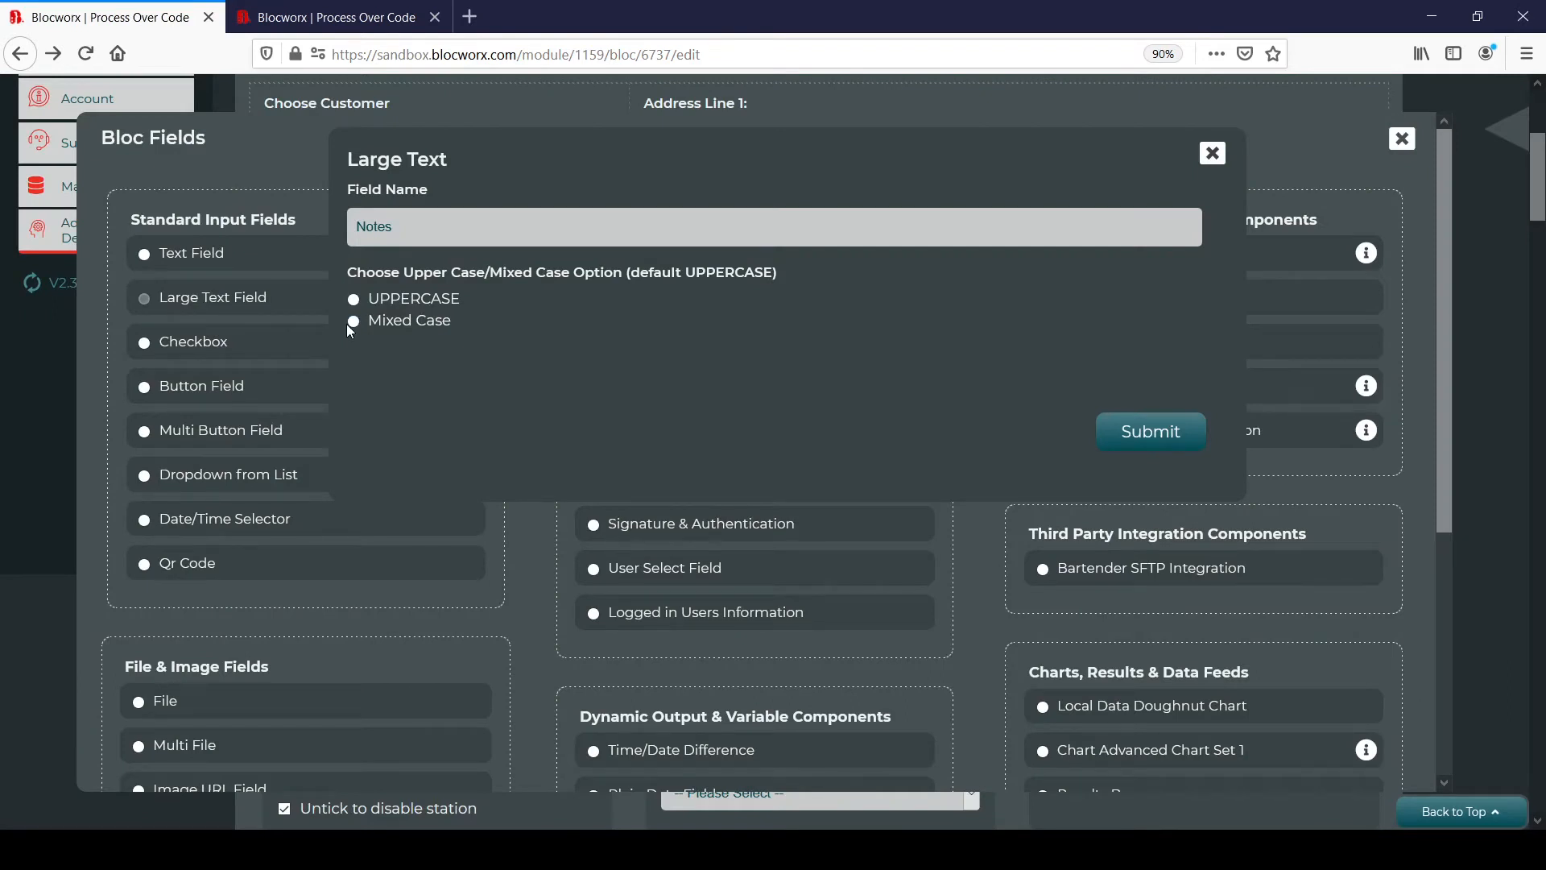
pyautogui.click(1163, 442)
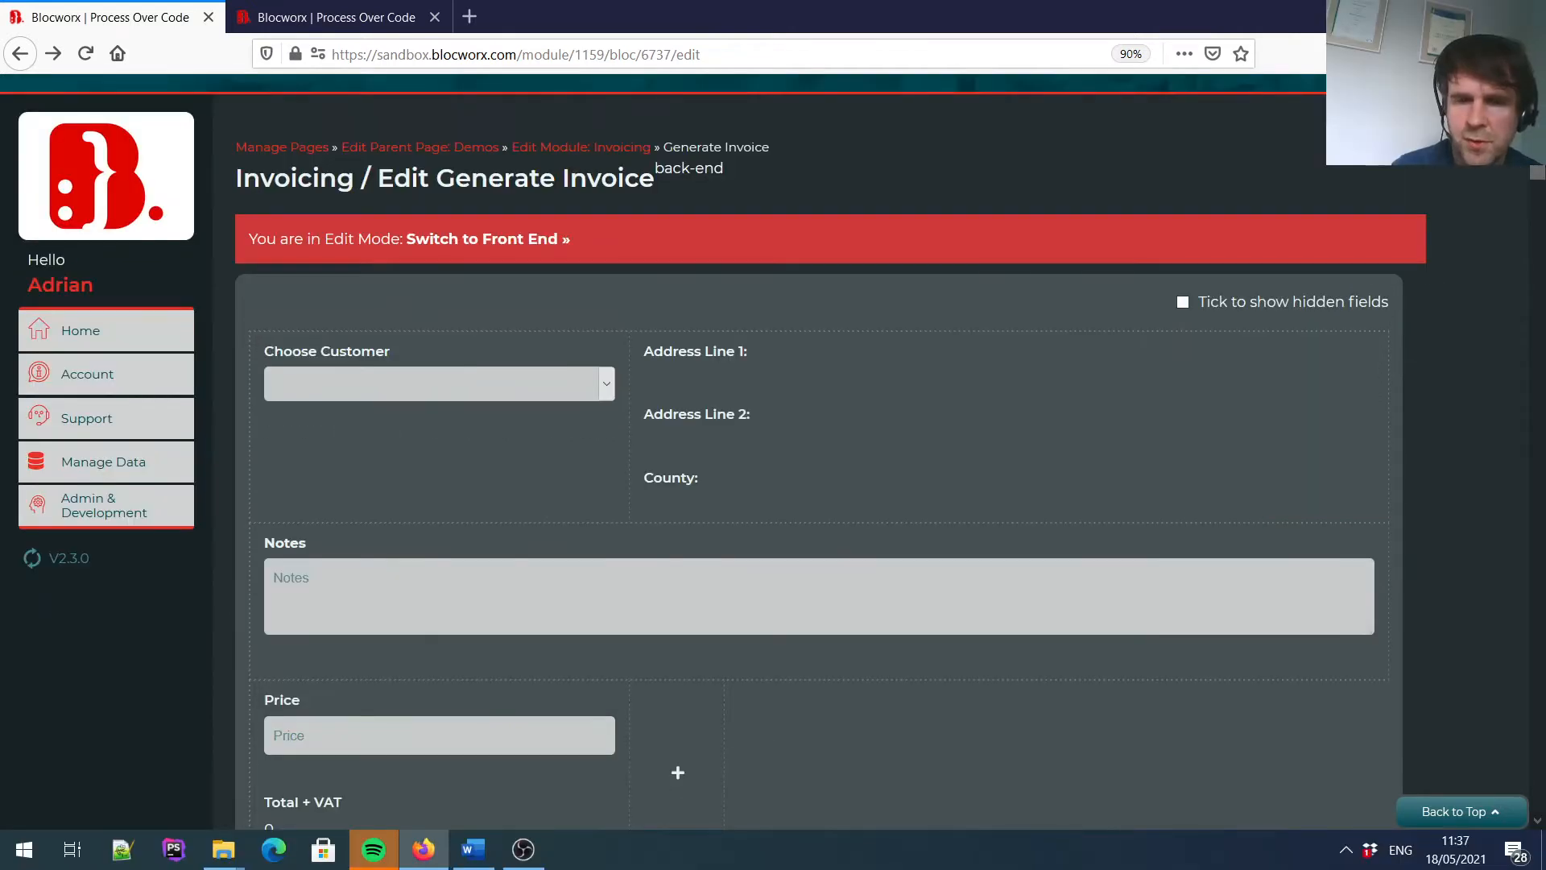
# Compare the Generate Invoice form fields with the client details, notes and totals in the Word invoice template.
pyautogui.scroll(-1, 817, 483)
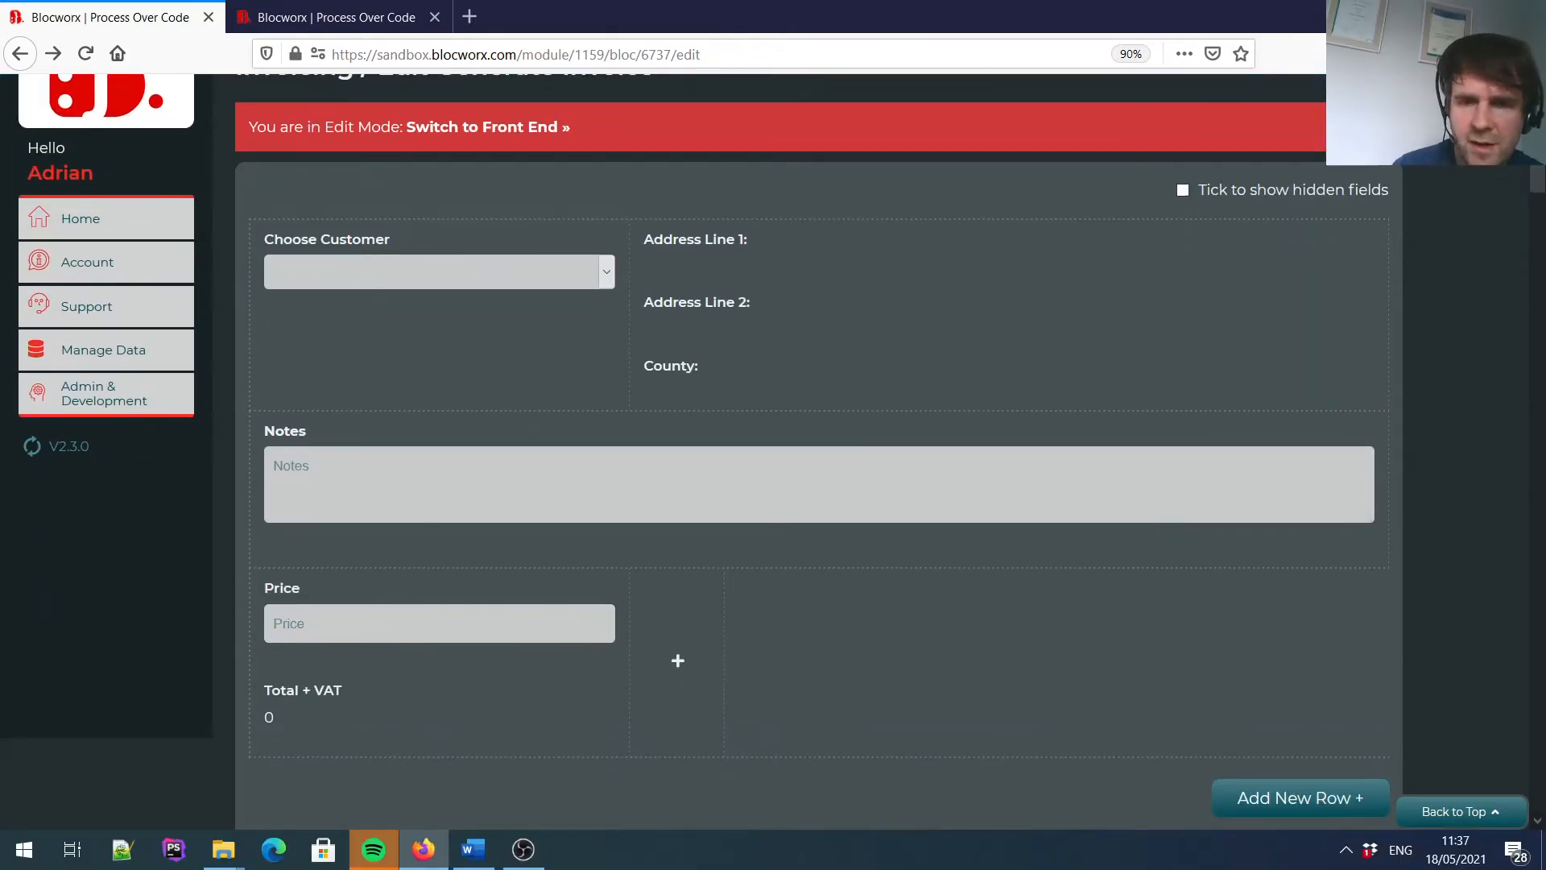
pyautogui.scroll(-1, 773, 451)
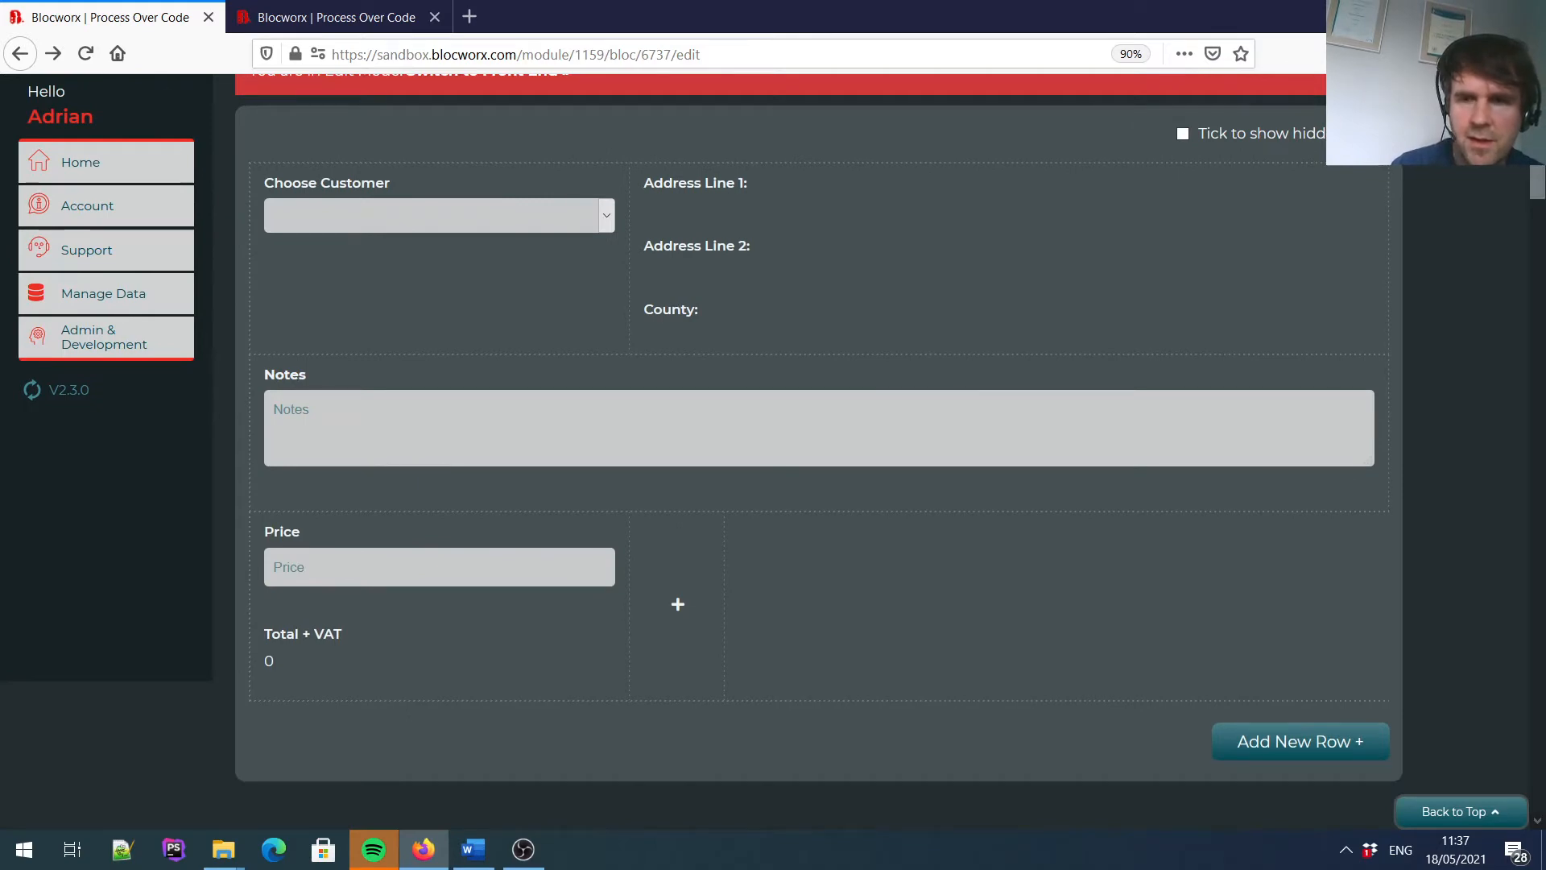
pyautogui.click(473, 849)
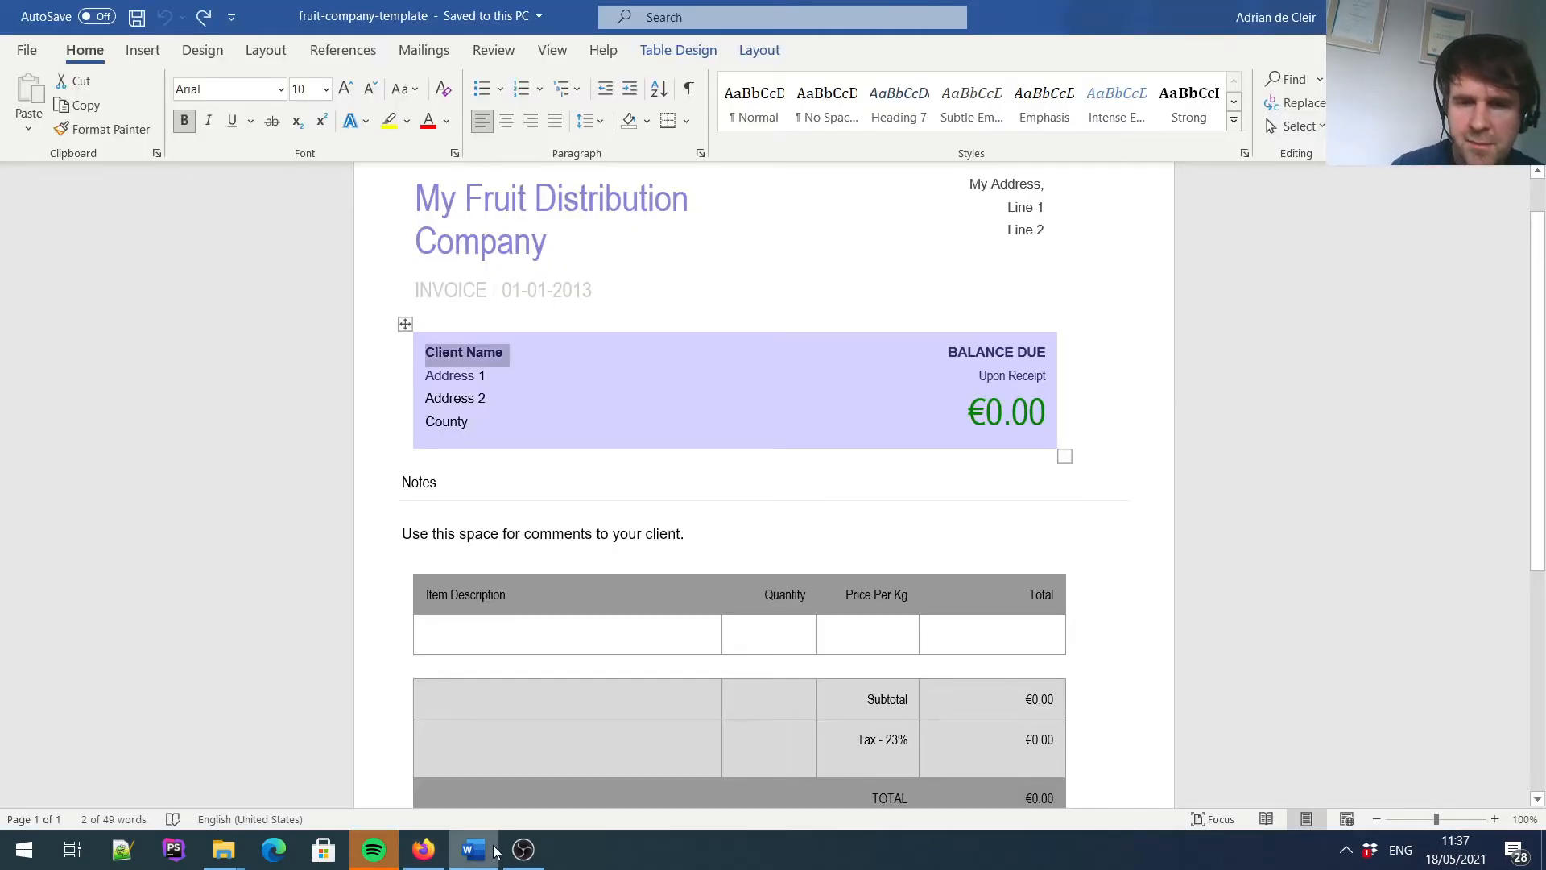
pyautogui.click(1093, 325)
pyautogui.moveTo(1541, 300); pyautogui.dragTo(1541, 179)
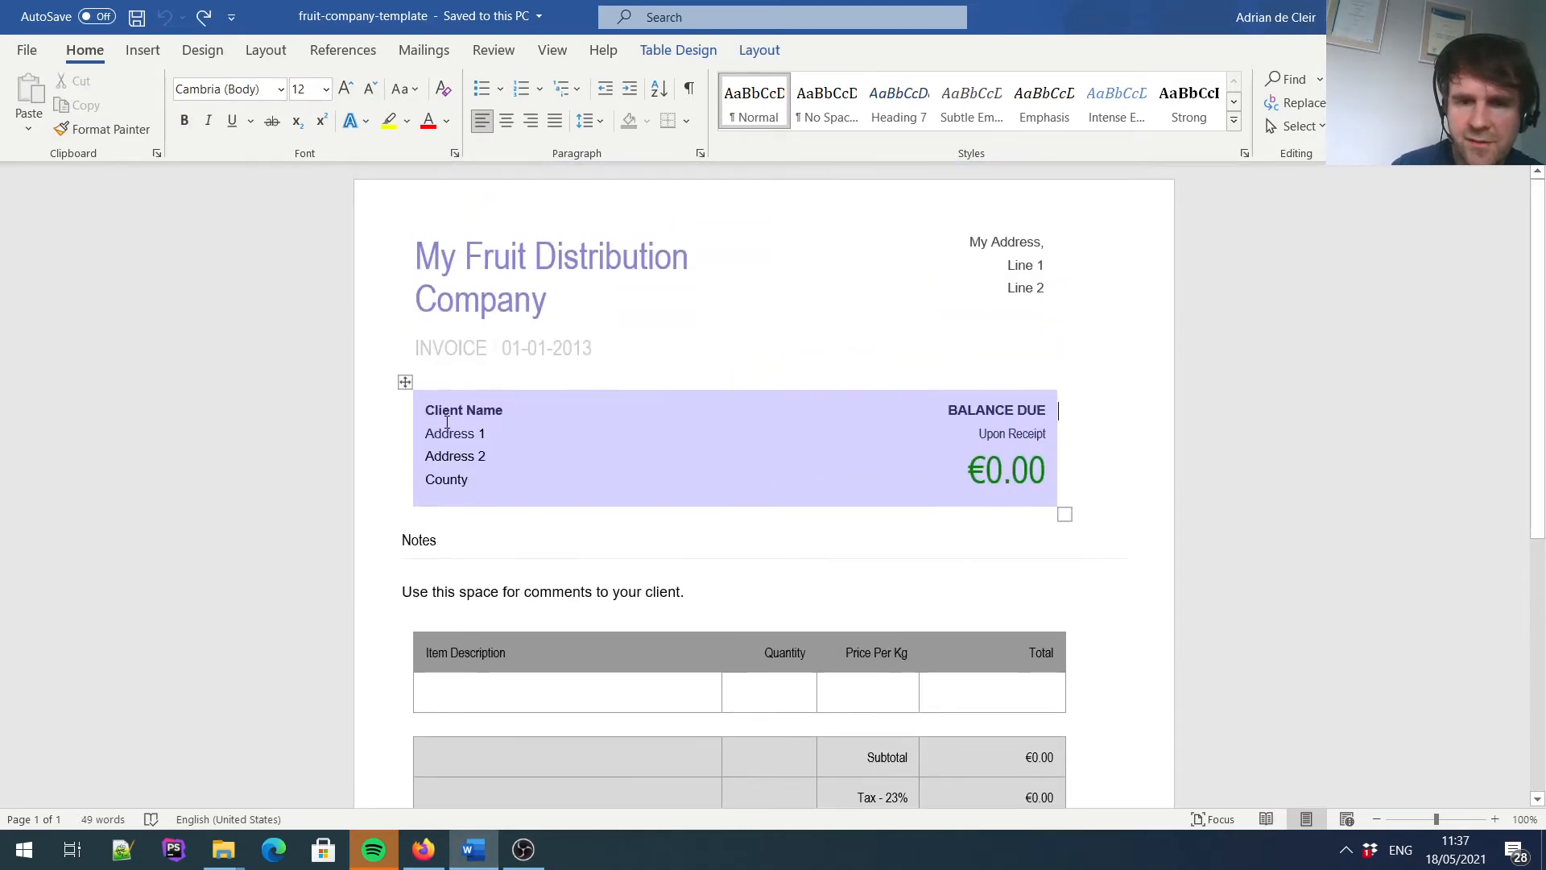
pyautogui.click(424, 853)
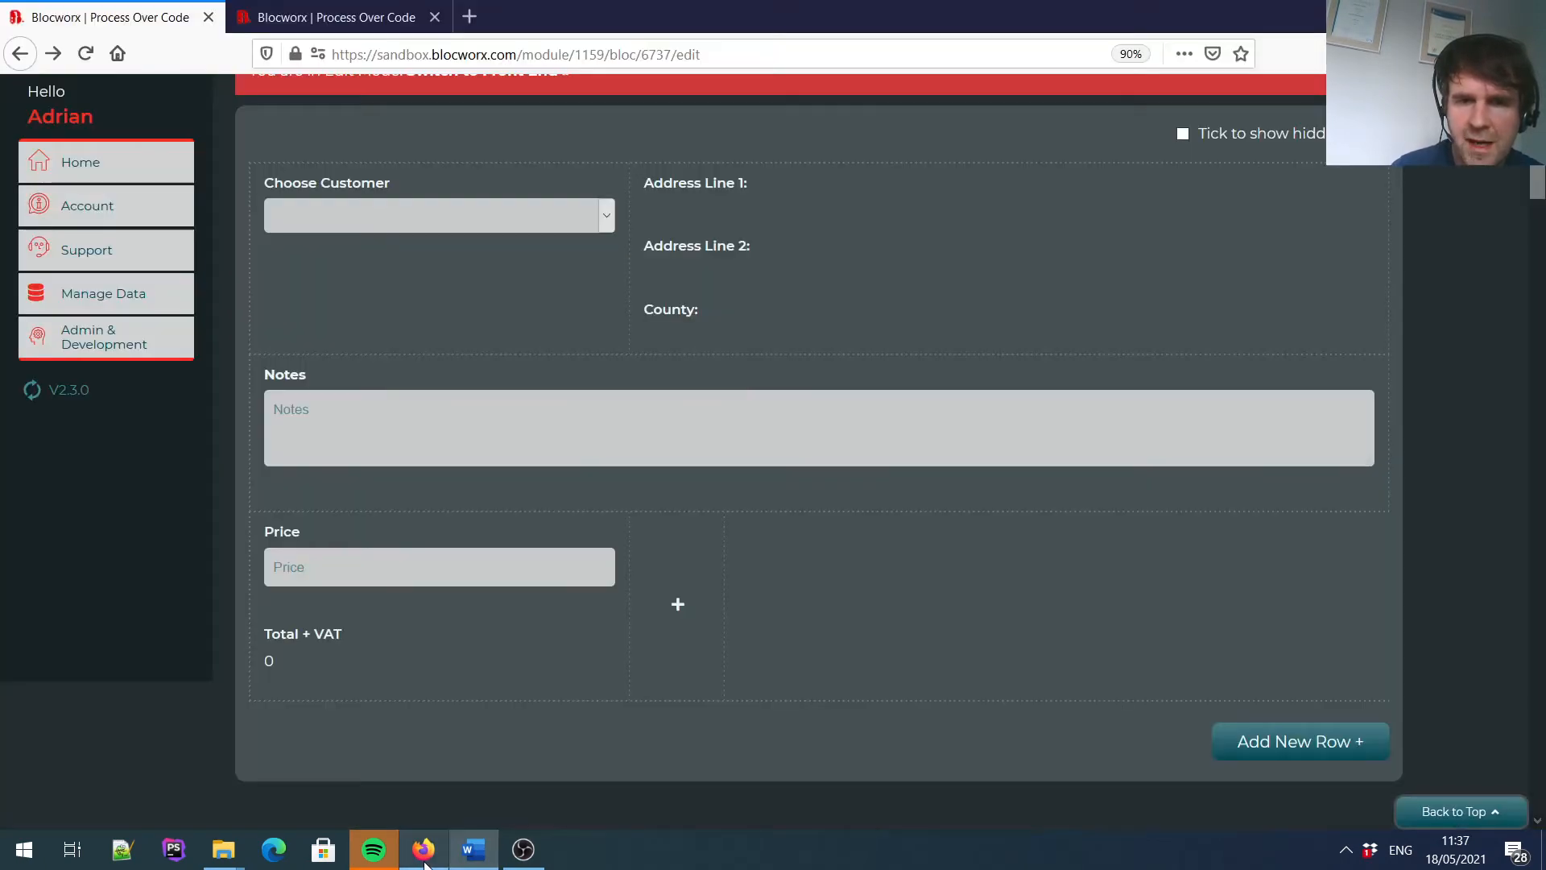
pyautogui.click(474, 850)
pyautogui.click(423, 850)
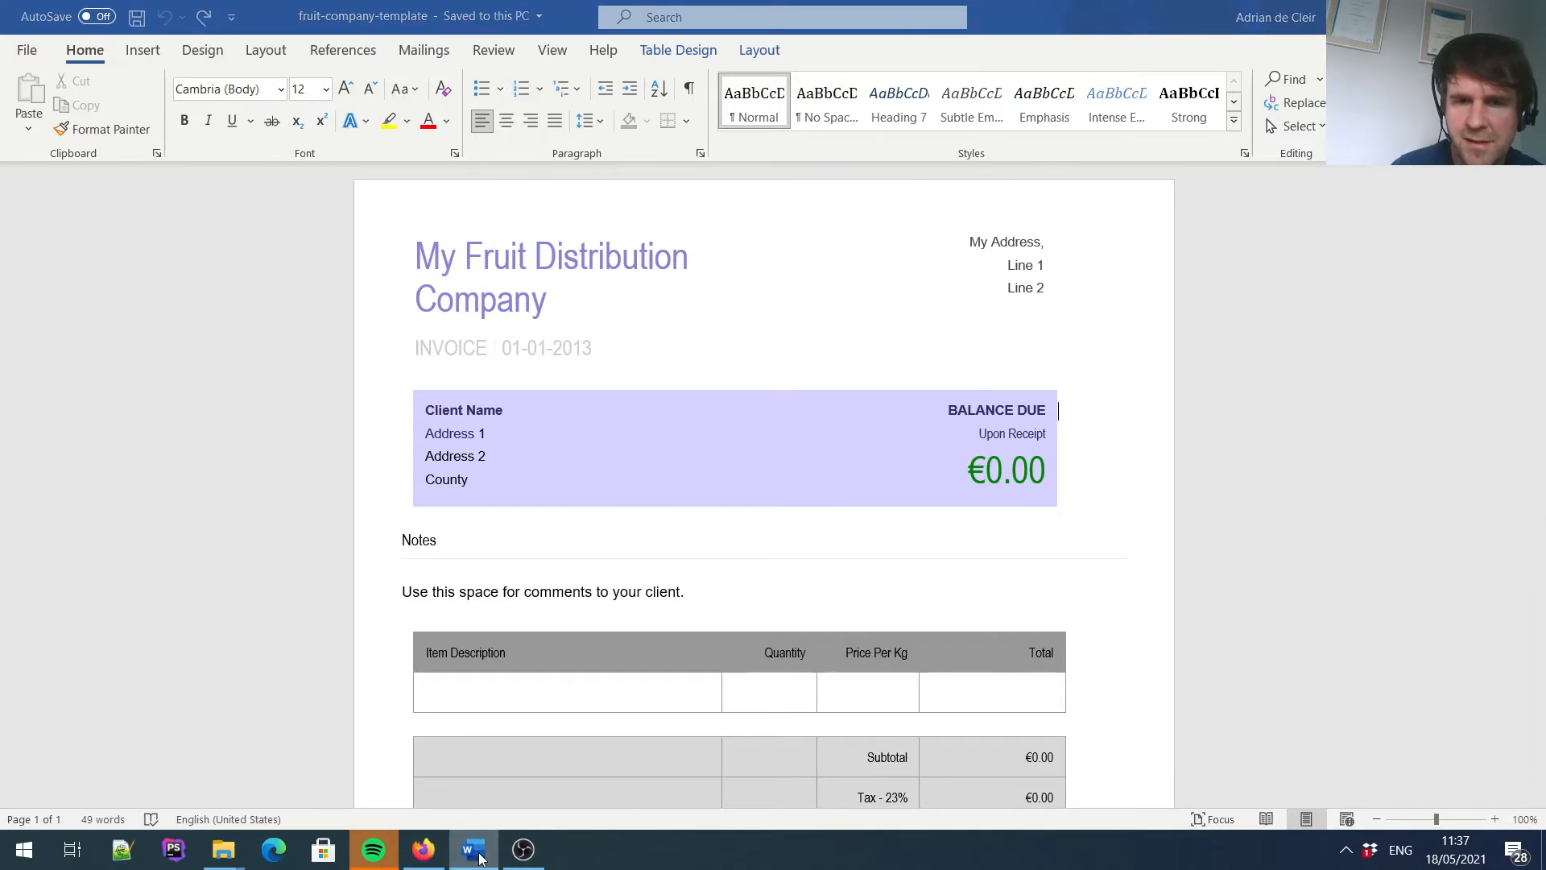
# Generate a doc export template mockup for the Generate Invoice bloc and open the downloaded file in Word.
pyautogui.moveTo(1541, 171); pyautogui.dragTo(1532, 598)
pyautogui.click(531, 538)
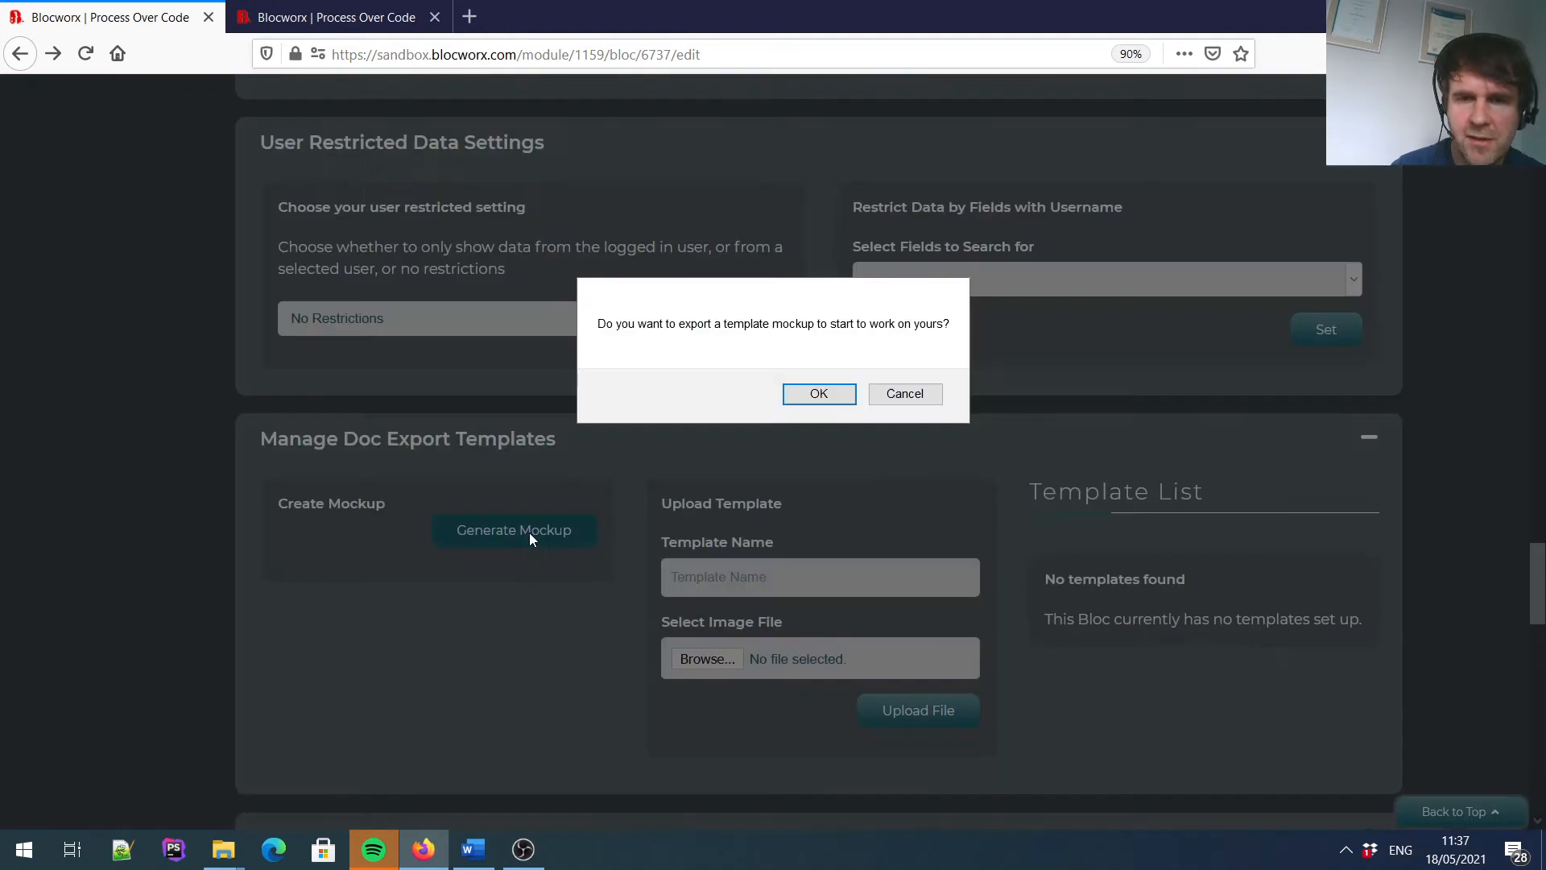
pyautogui.click(818, 393)
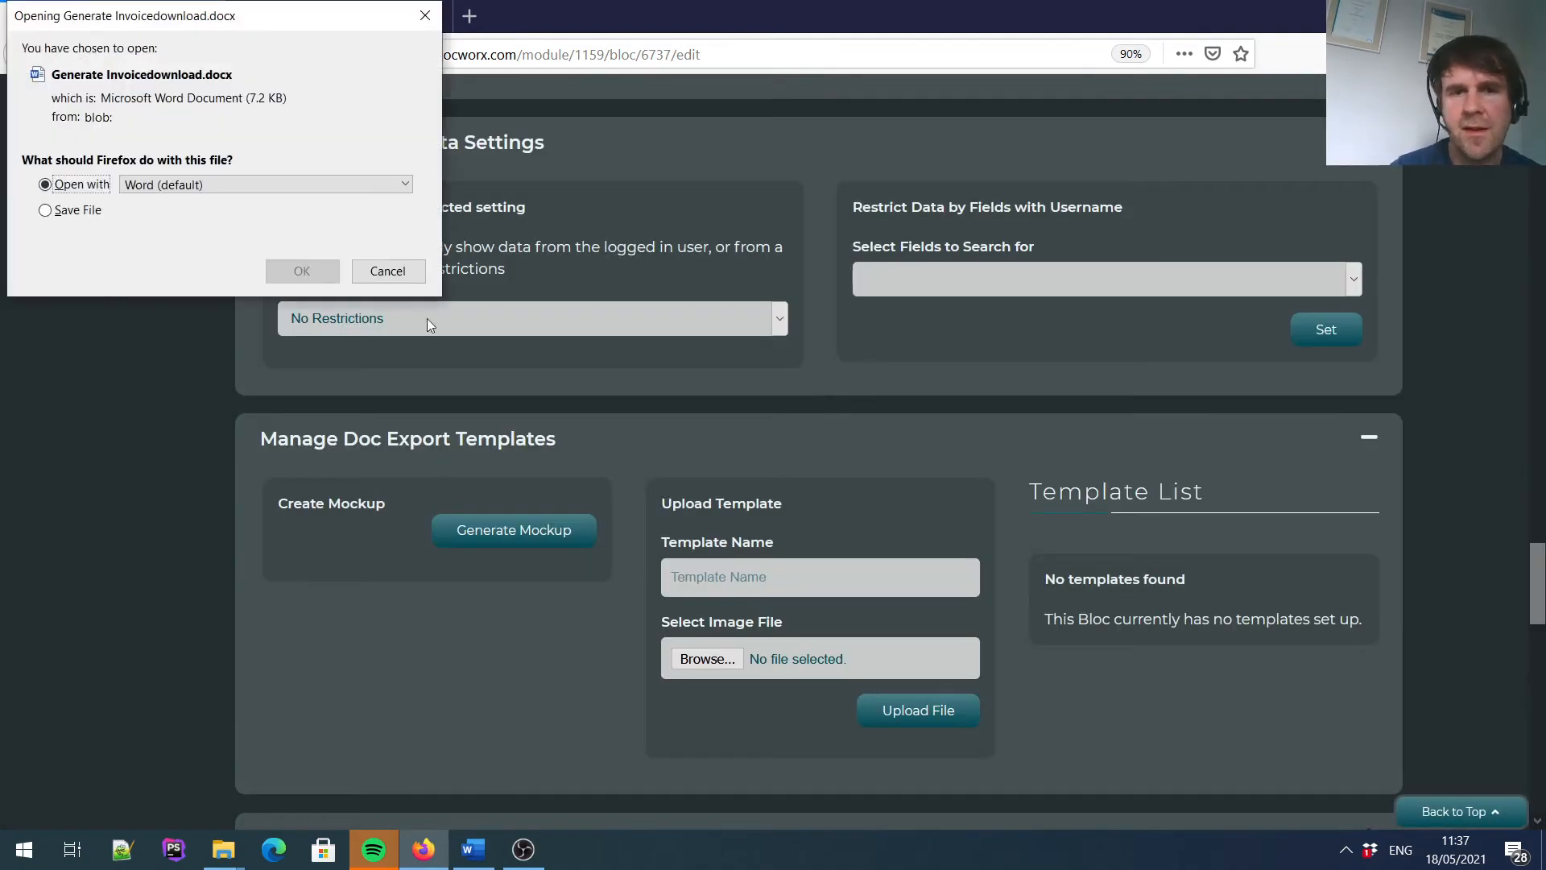
pyautogui.click(303, 272)
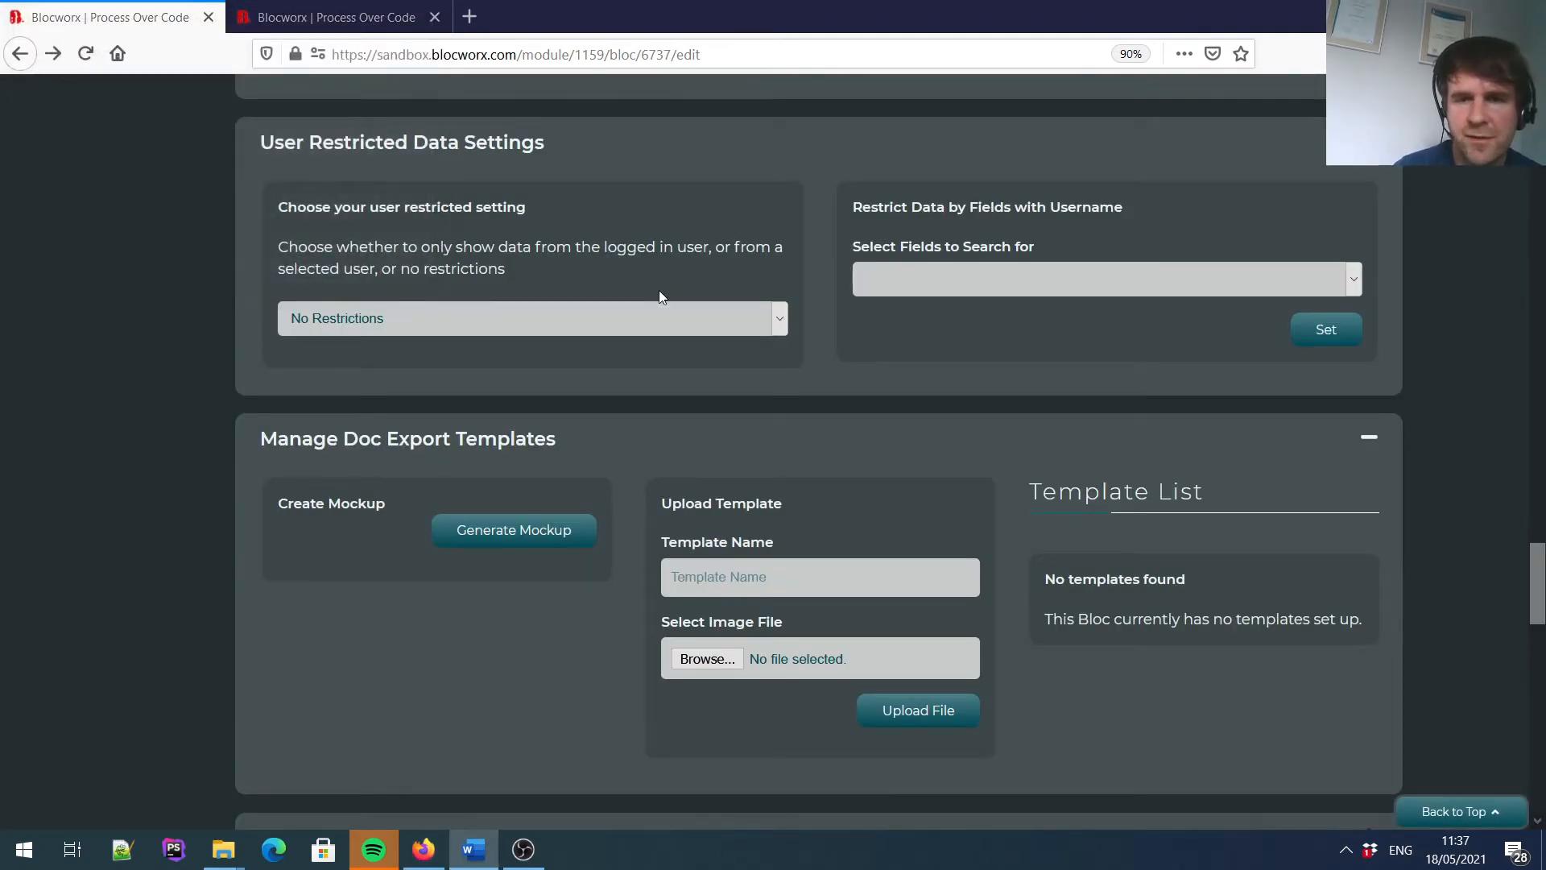
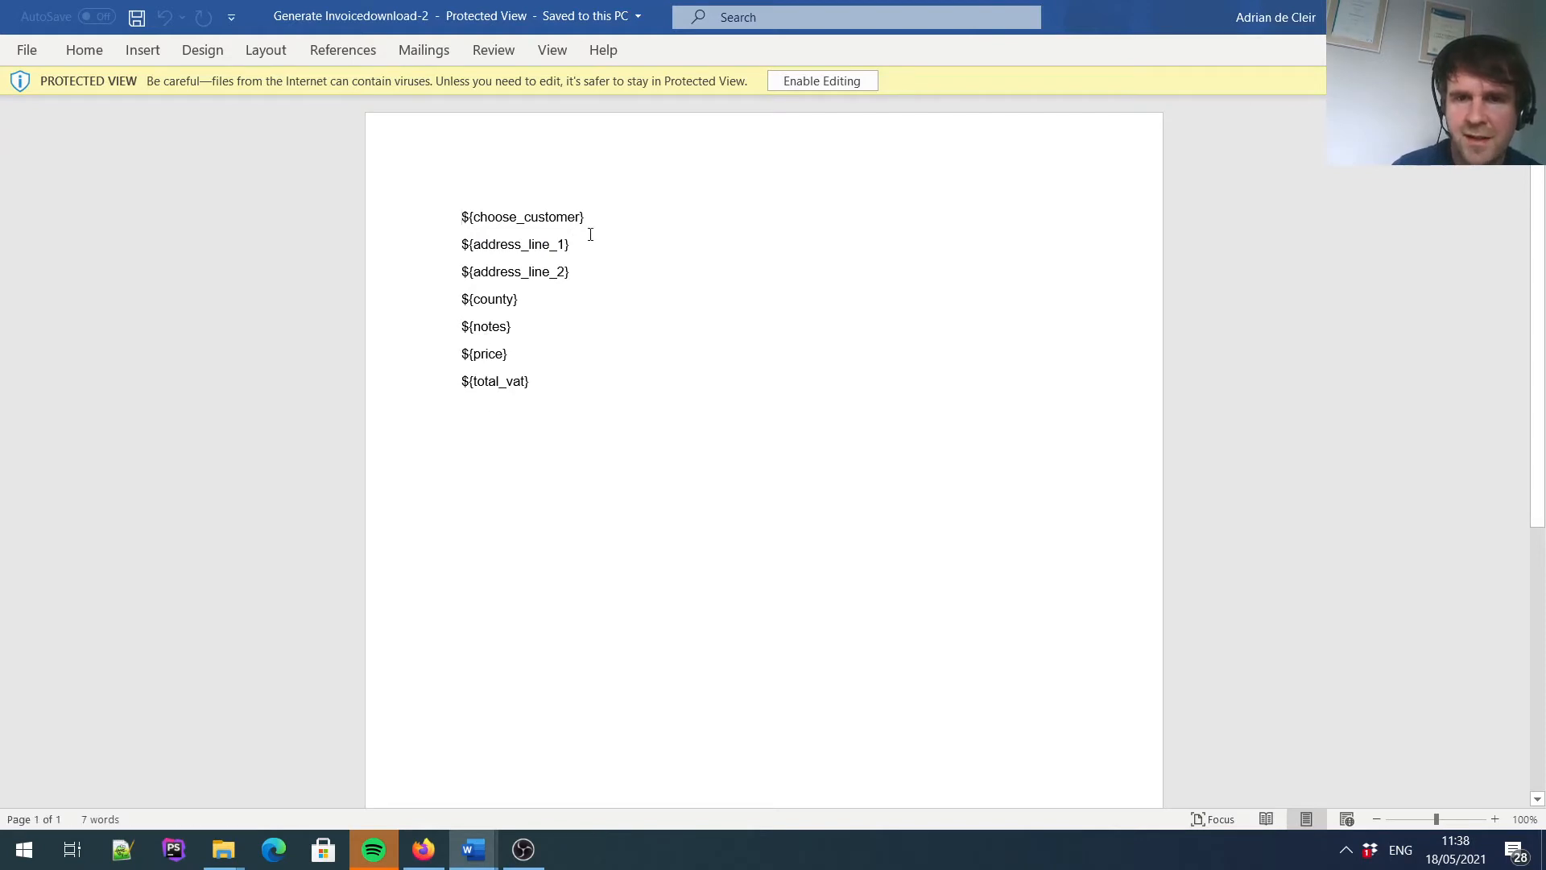
# Copy the ${choose_customer} placeholder from the mockup and paste it as text only over "Client Name" in fruit-company-template.
pyautogui.tripleClick(505, 211)
pyautogui.hotkey('ctrl', 'c')
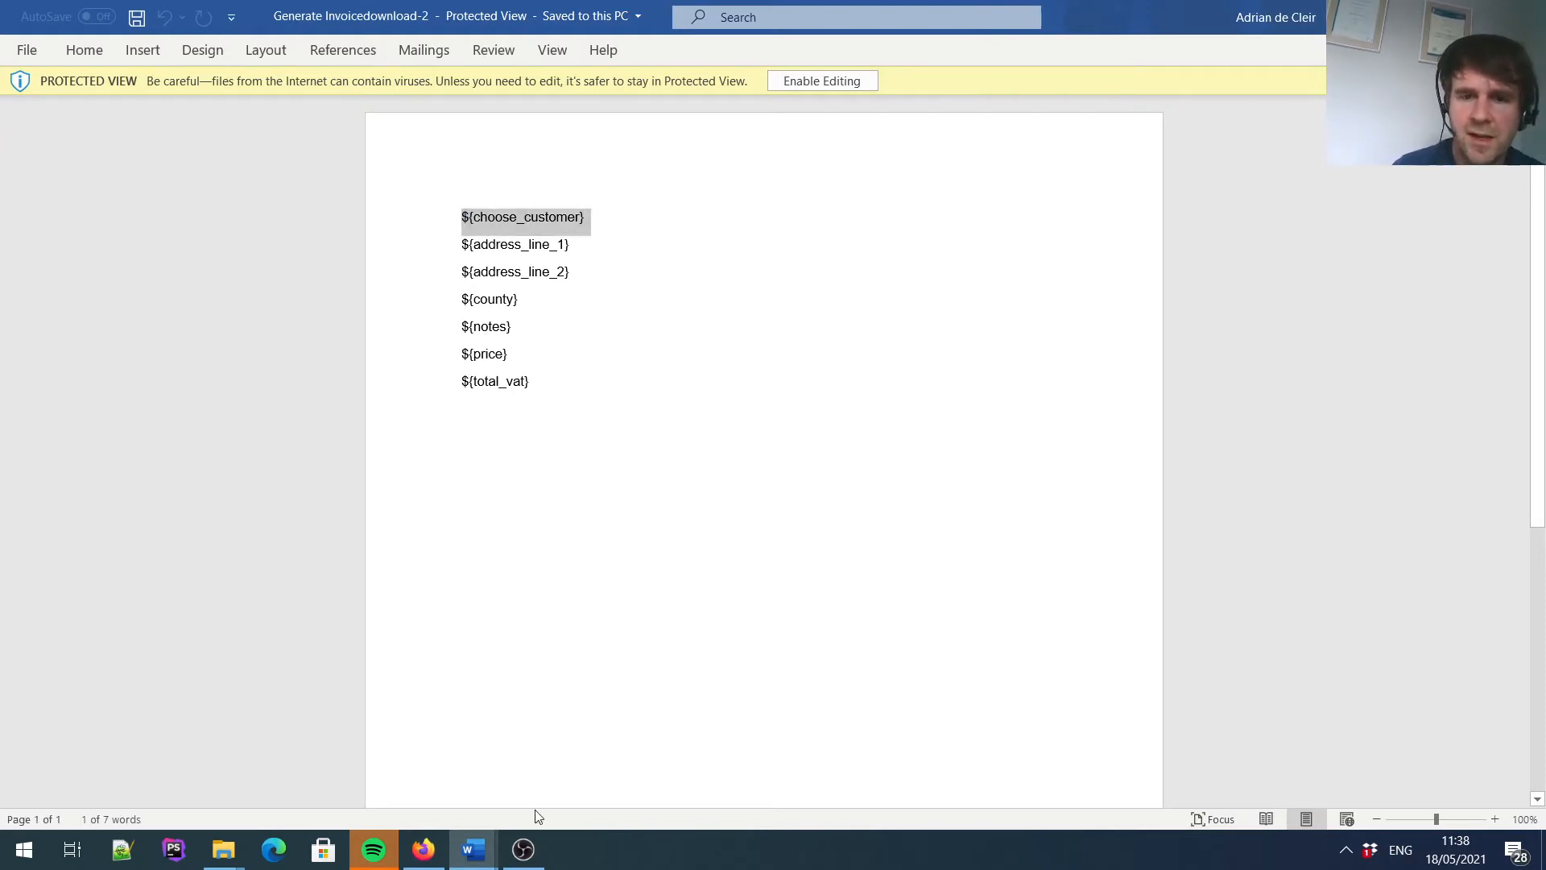
pyautogui.moveTo(476, 858)
pyautogui.click(422, 791)
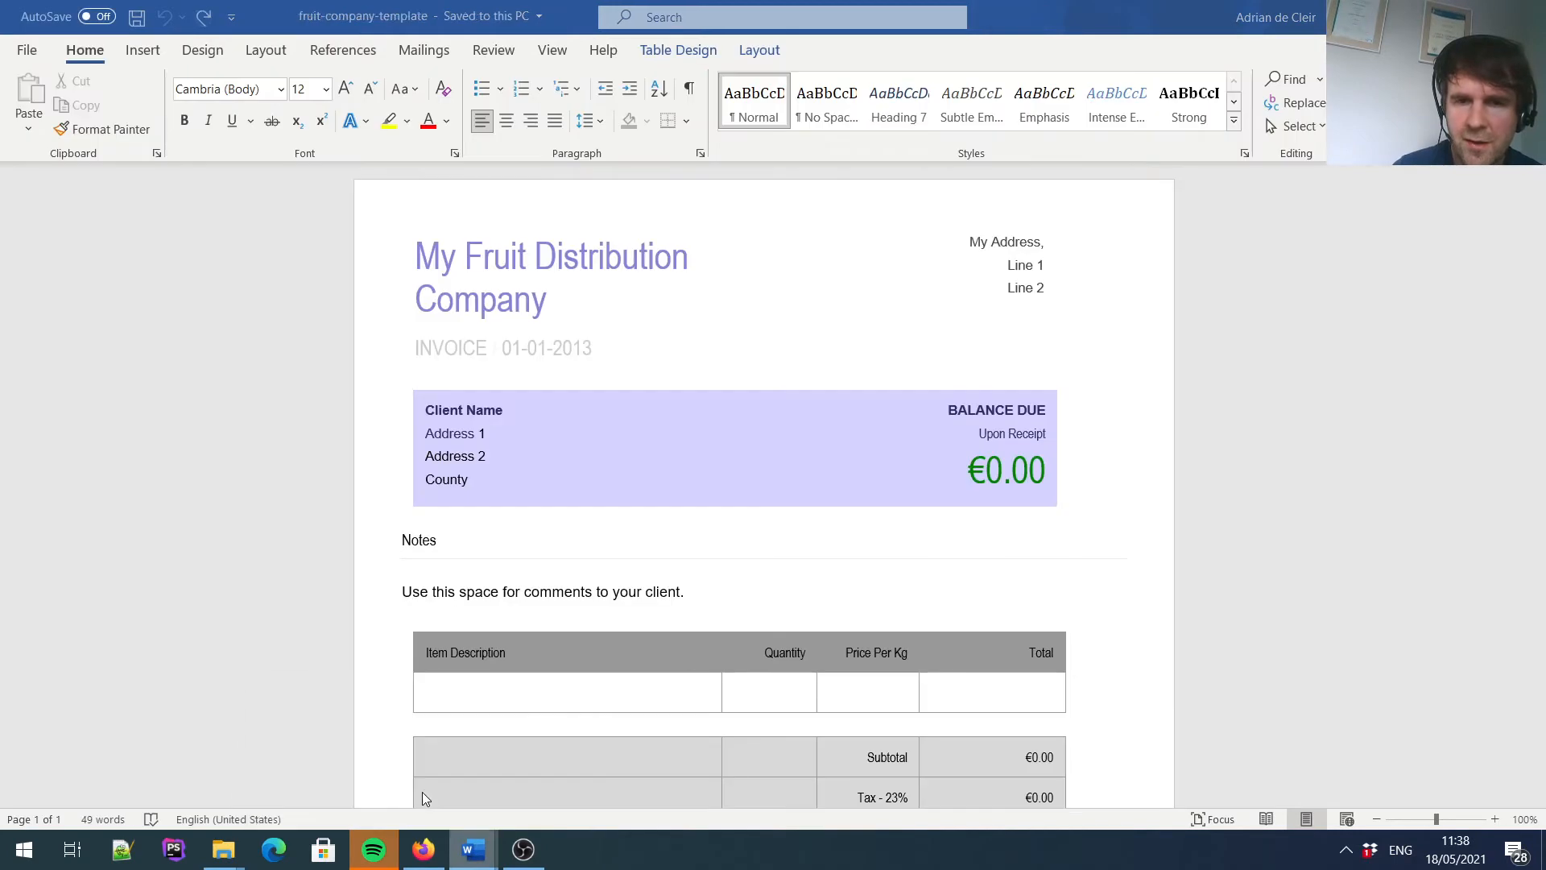
pyautogui.moveTo(504, 409); pyautogui.dragTo(422, 410)
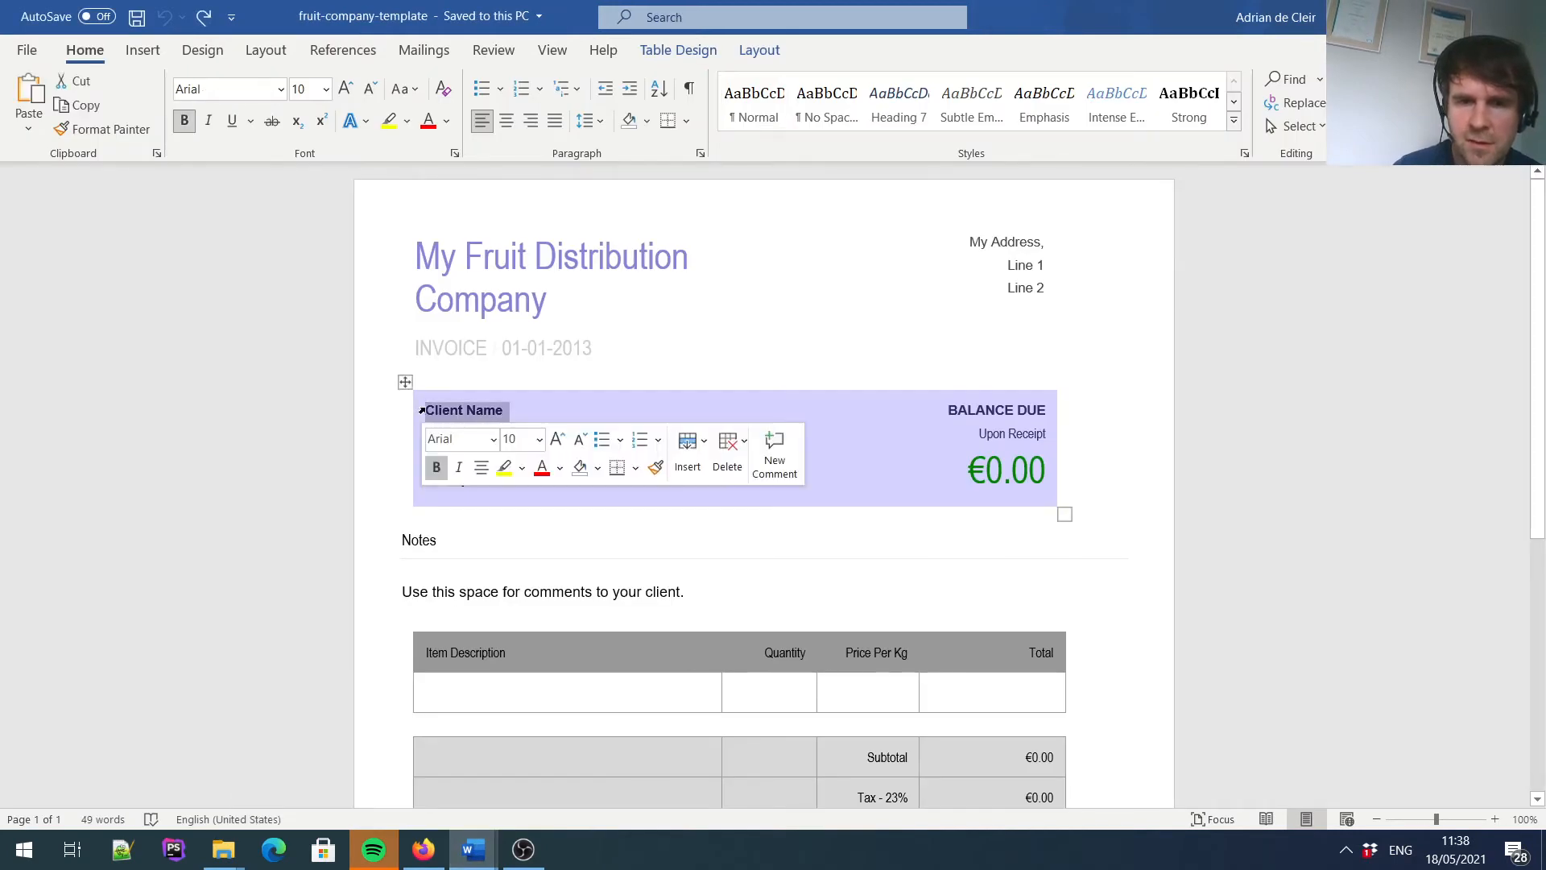
pyautogui.rightClick(446, 408)
pyautogui.click(618, 449)
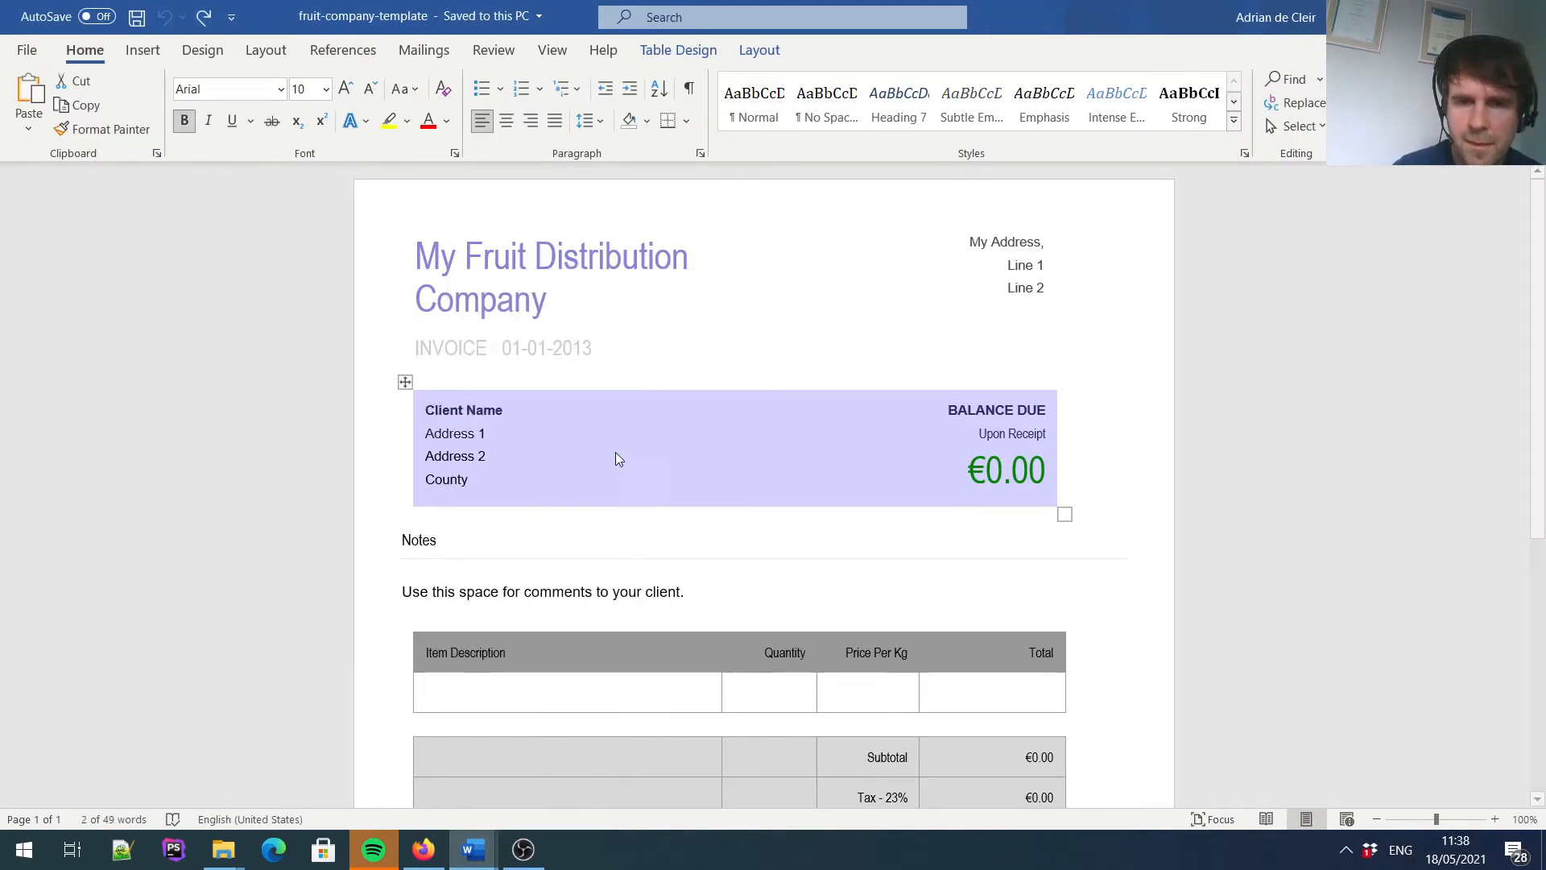
# Replace "Address 1" in the invoice template with the mockup's ${address_line_1} placeholder, pasted as text only.
pyautogui.moveTo(473, 847)
pyautogui.click(616, 814)
pyautogui.moveTo(570, 244); pyautogui.dragTo(466, 250)
pyautogui.hotkey('ctrl', 'c')
pyautogui.moveTo(492, 834)
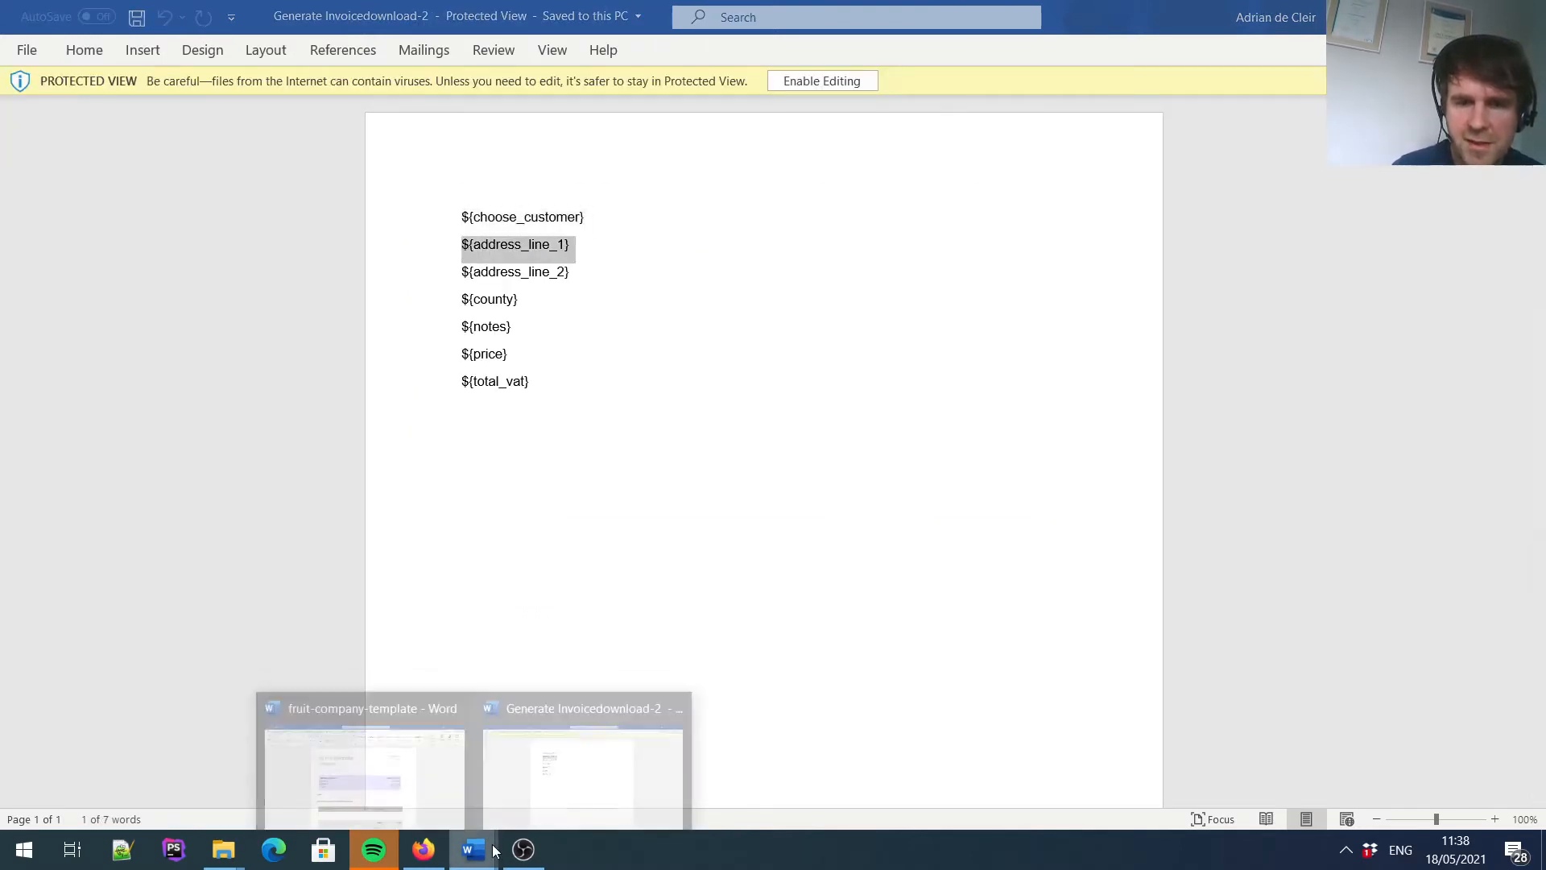
pyautogui.click(440, 774)
pyautogui.tripleClick(463, 437)
pyautogui.rightClick(436, 437)
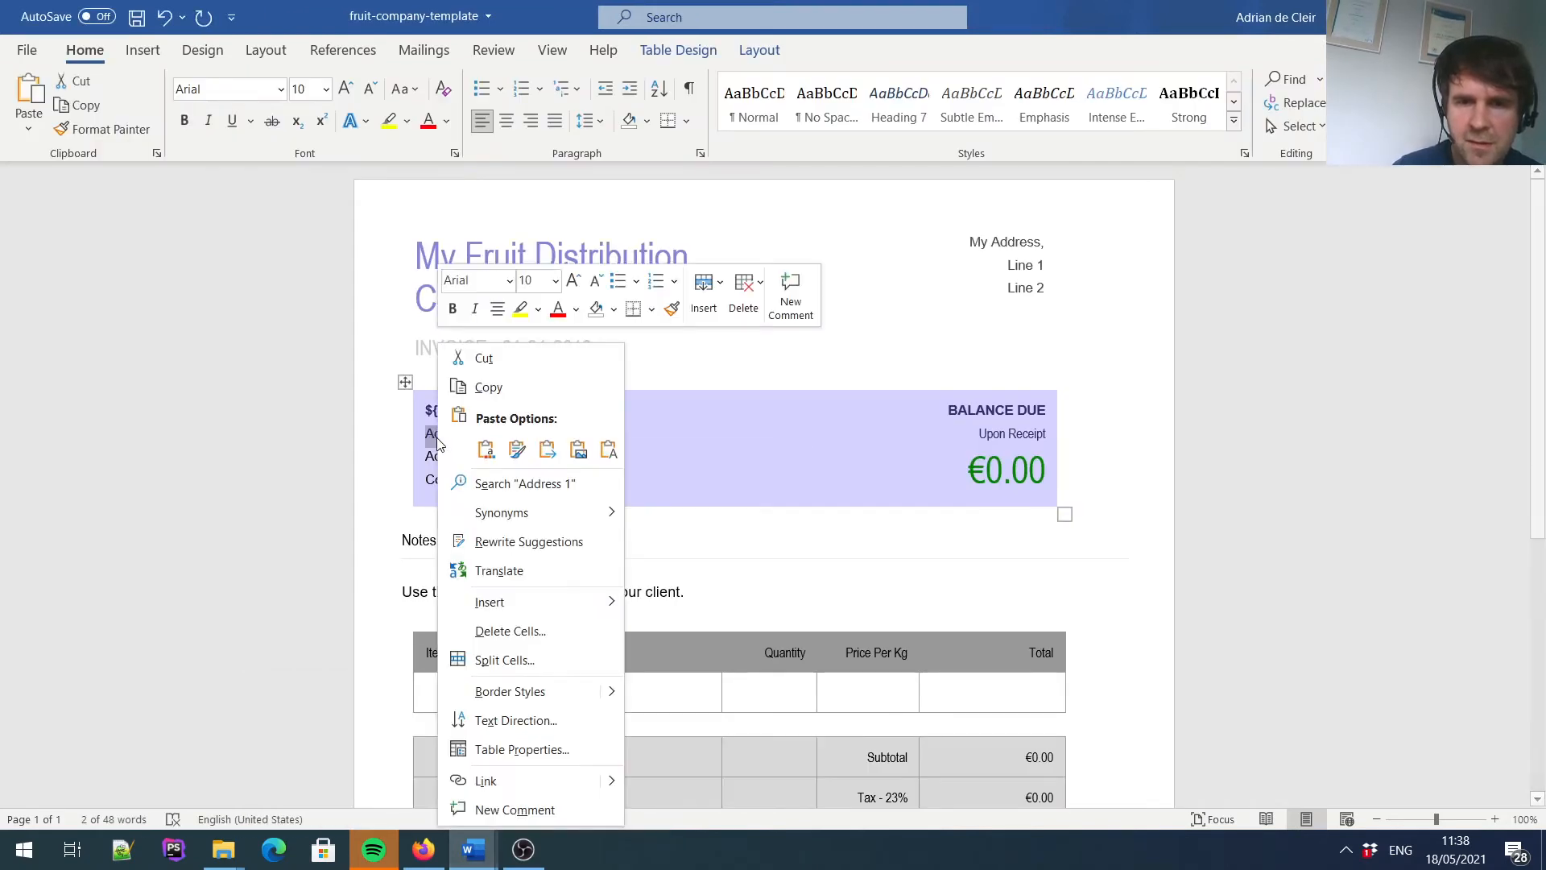
pyautogui.click(606, 448)
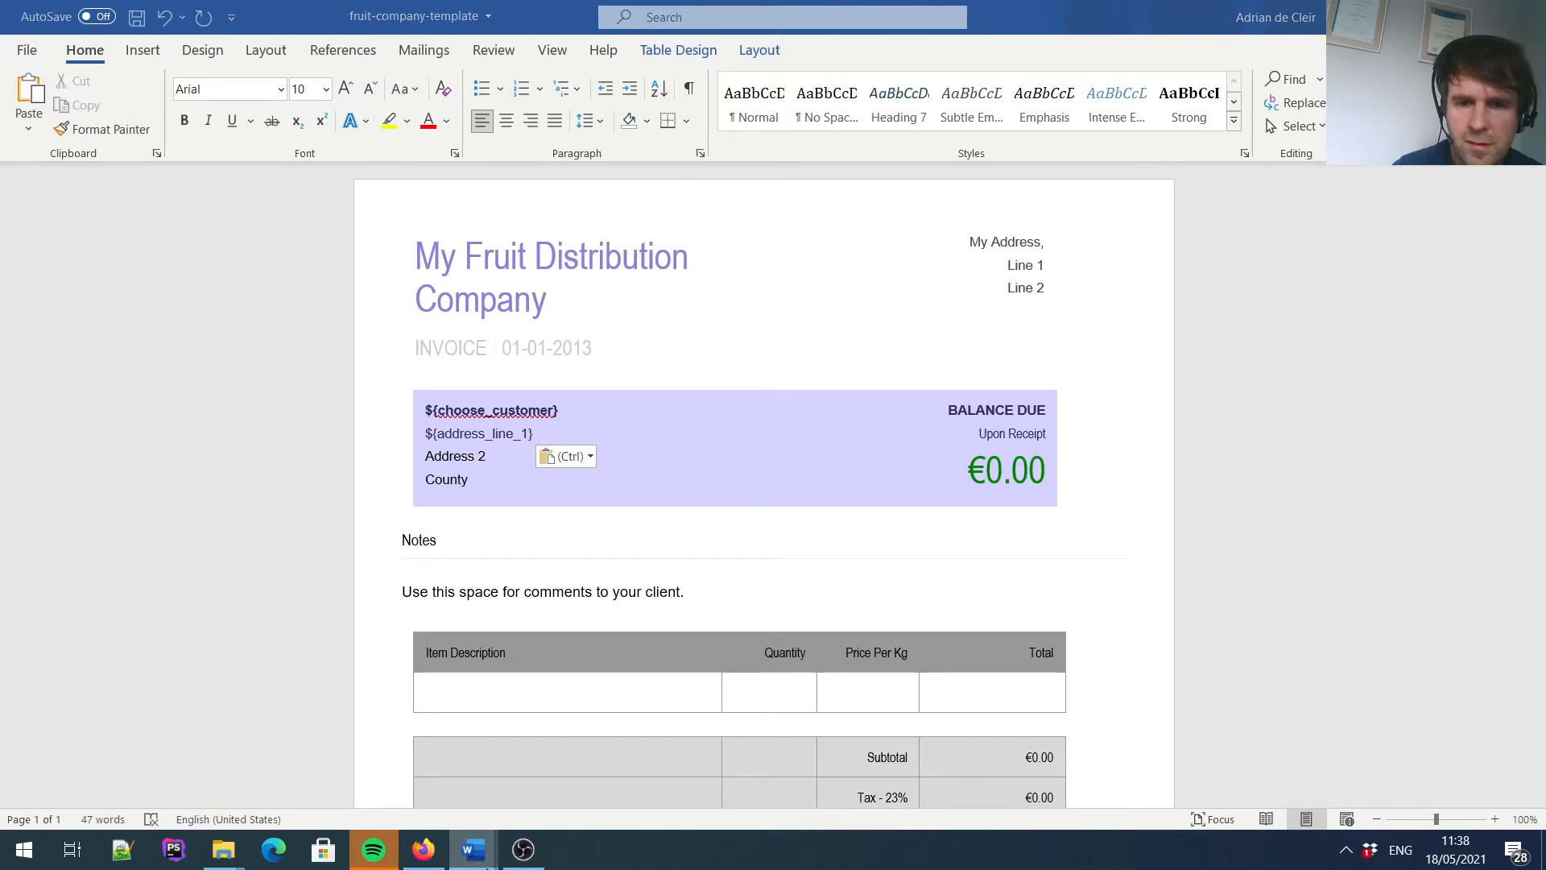
# Replace "Address 2" in the invoice template with the mockup's ${address_line_2} placeholder, pasted as text only.
pyautogui.moveTo(487, 846)
pyautogui.click(587, 785)
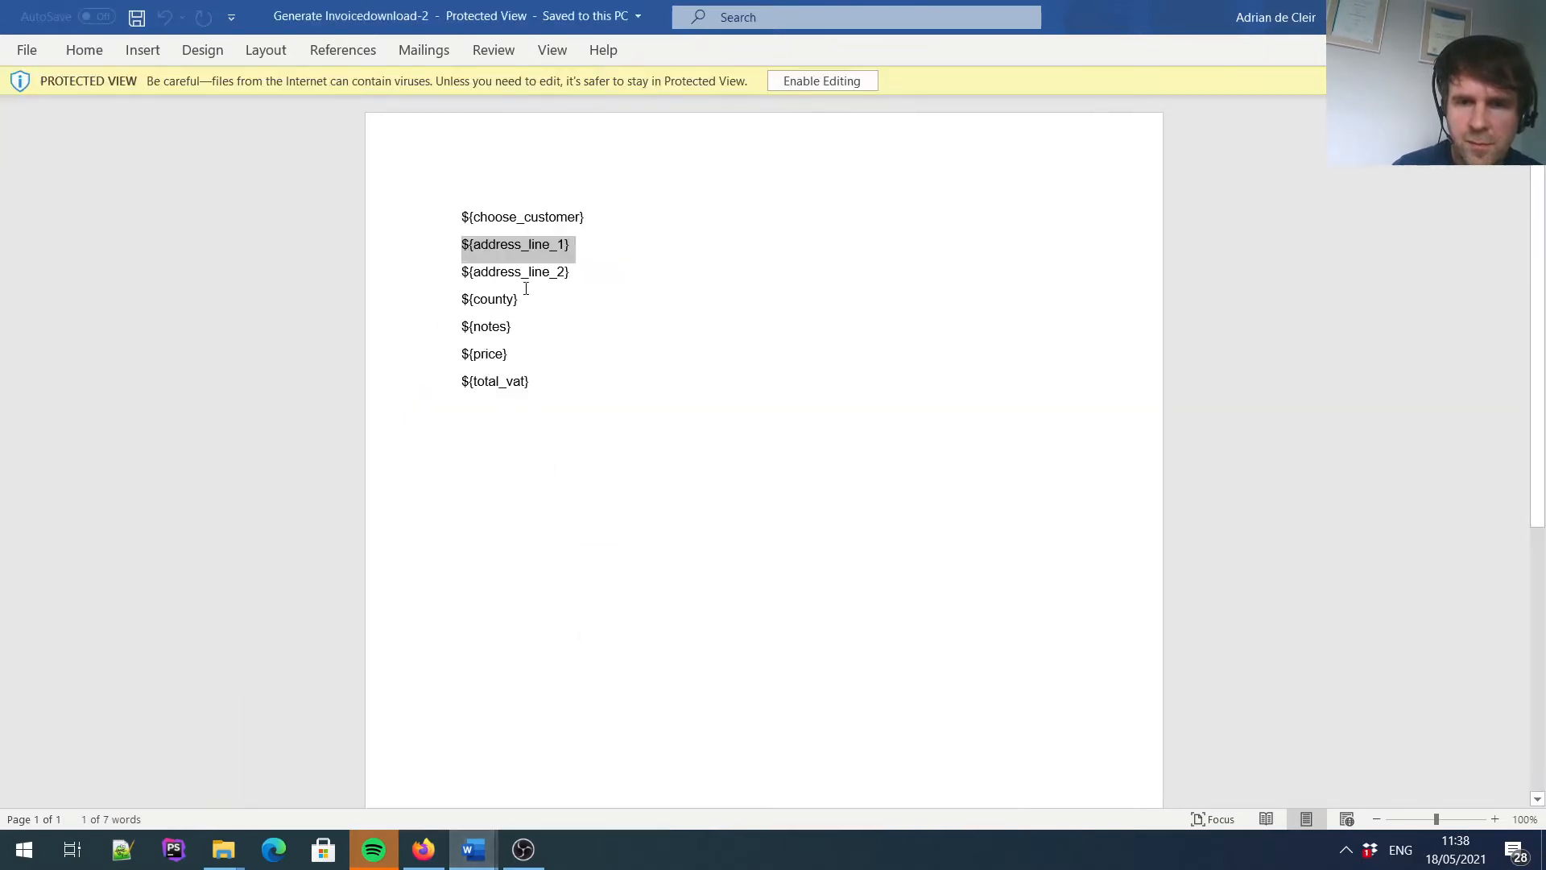
pyautogui.moveTo(571, 272); pyautogui.dragTo(464, 276)
pyautogui.hotkey('ctrl', 'c')
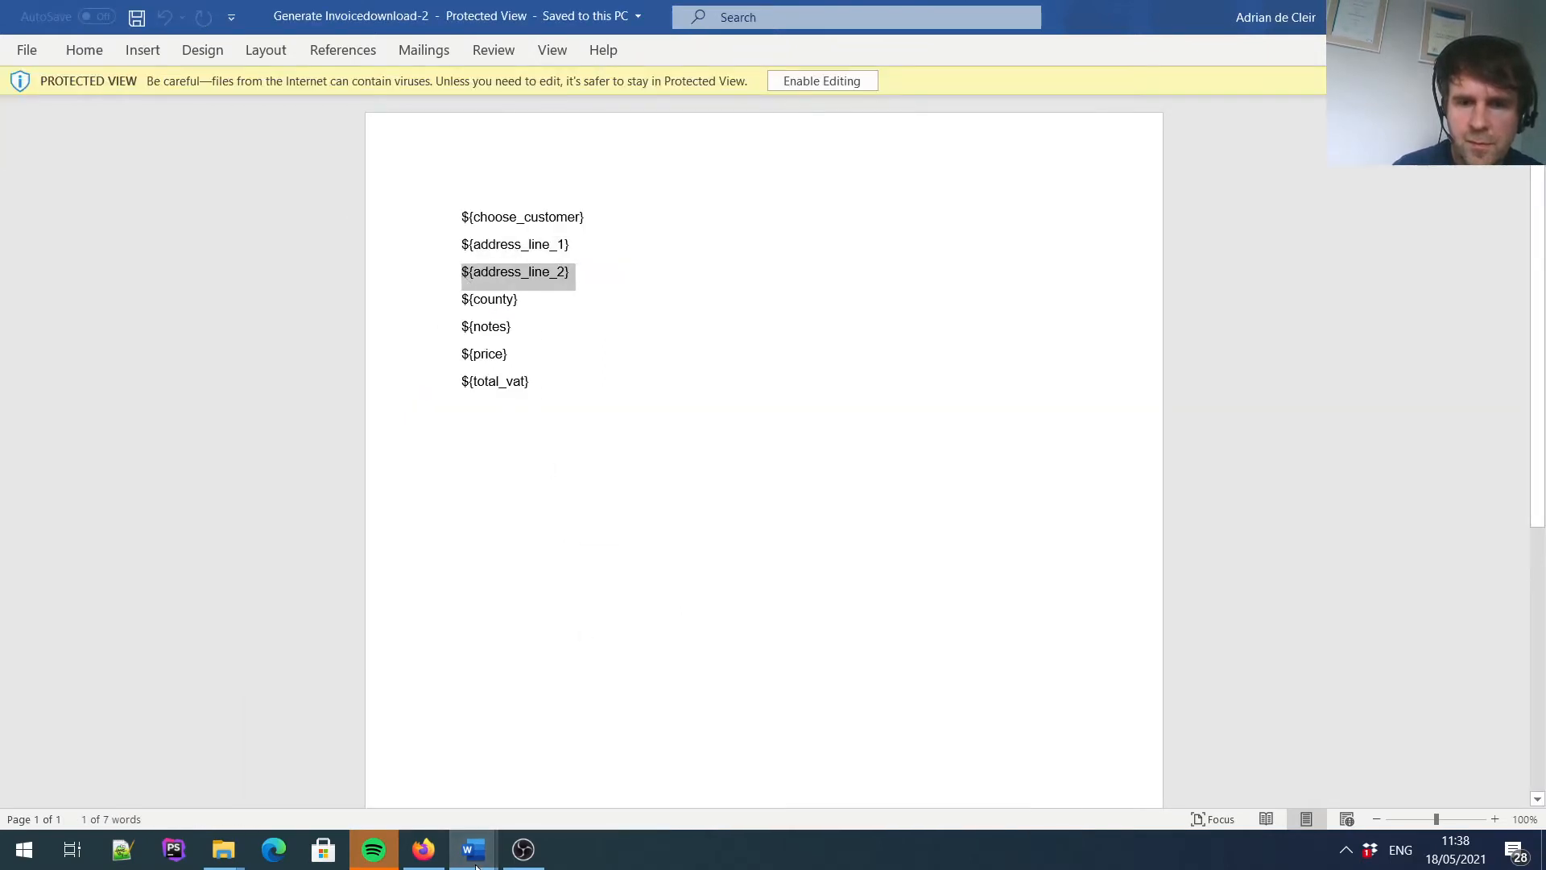
pyautogui.moveTo(475, 851)
pyautogui.click(413, 786)
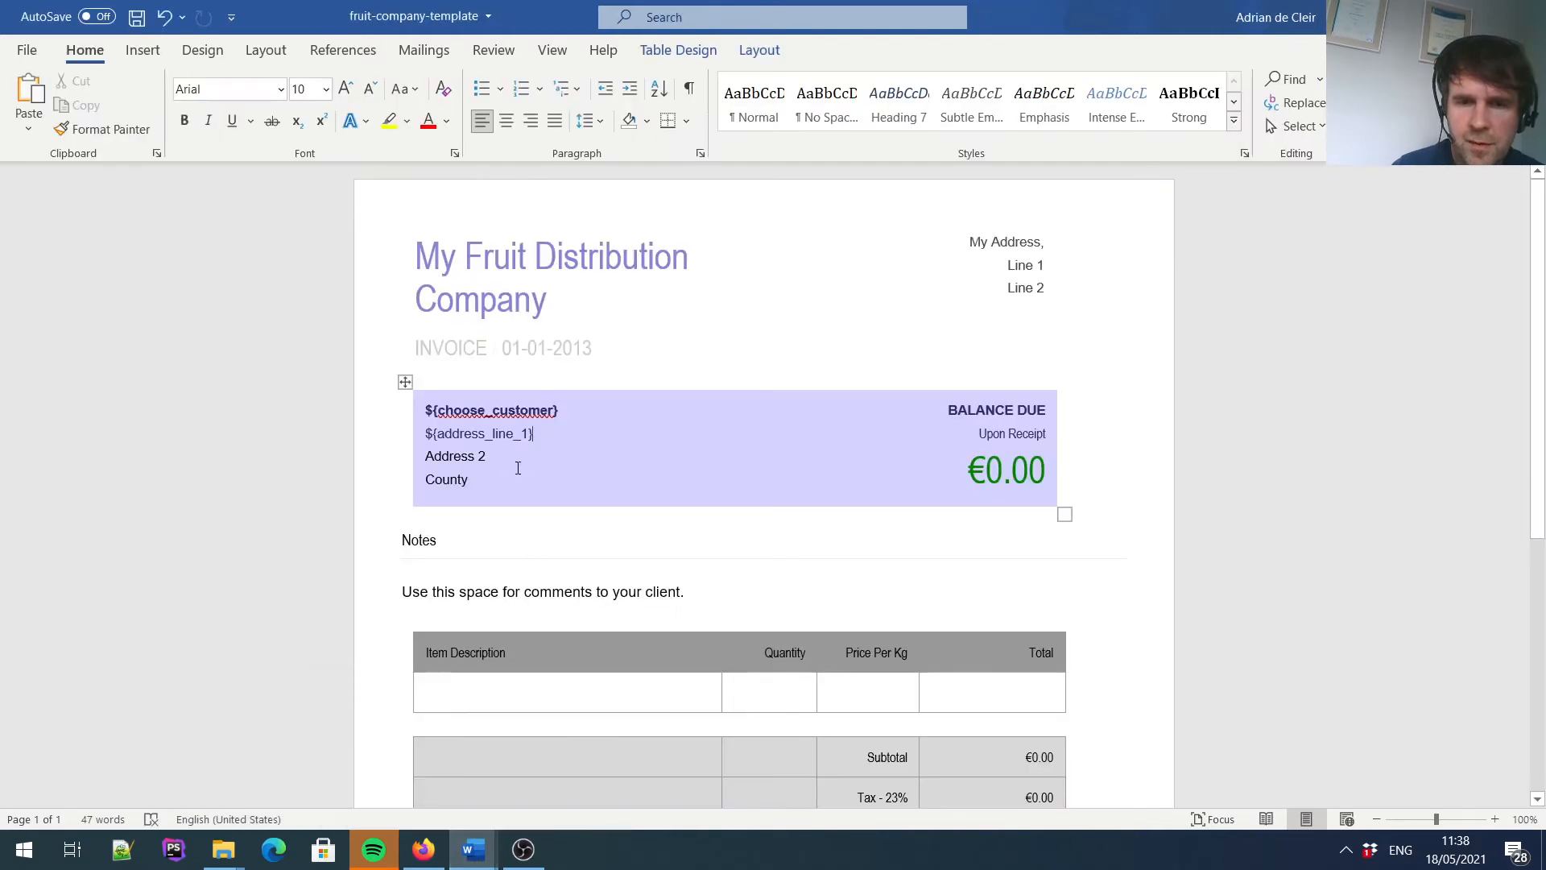
pyautogui.moveTo(493, 456); pyautogui.dragTo(441, 466)
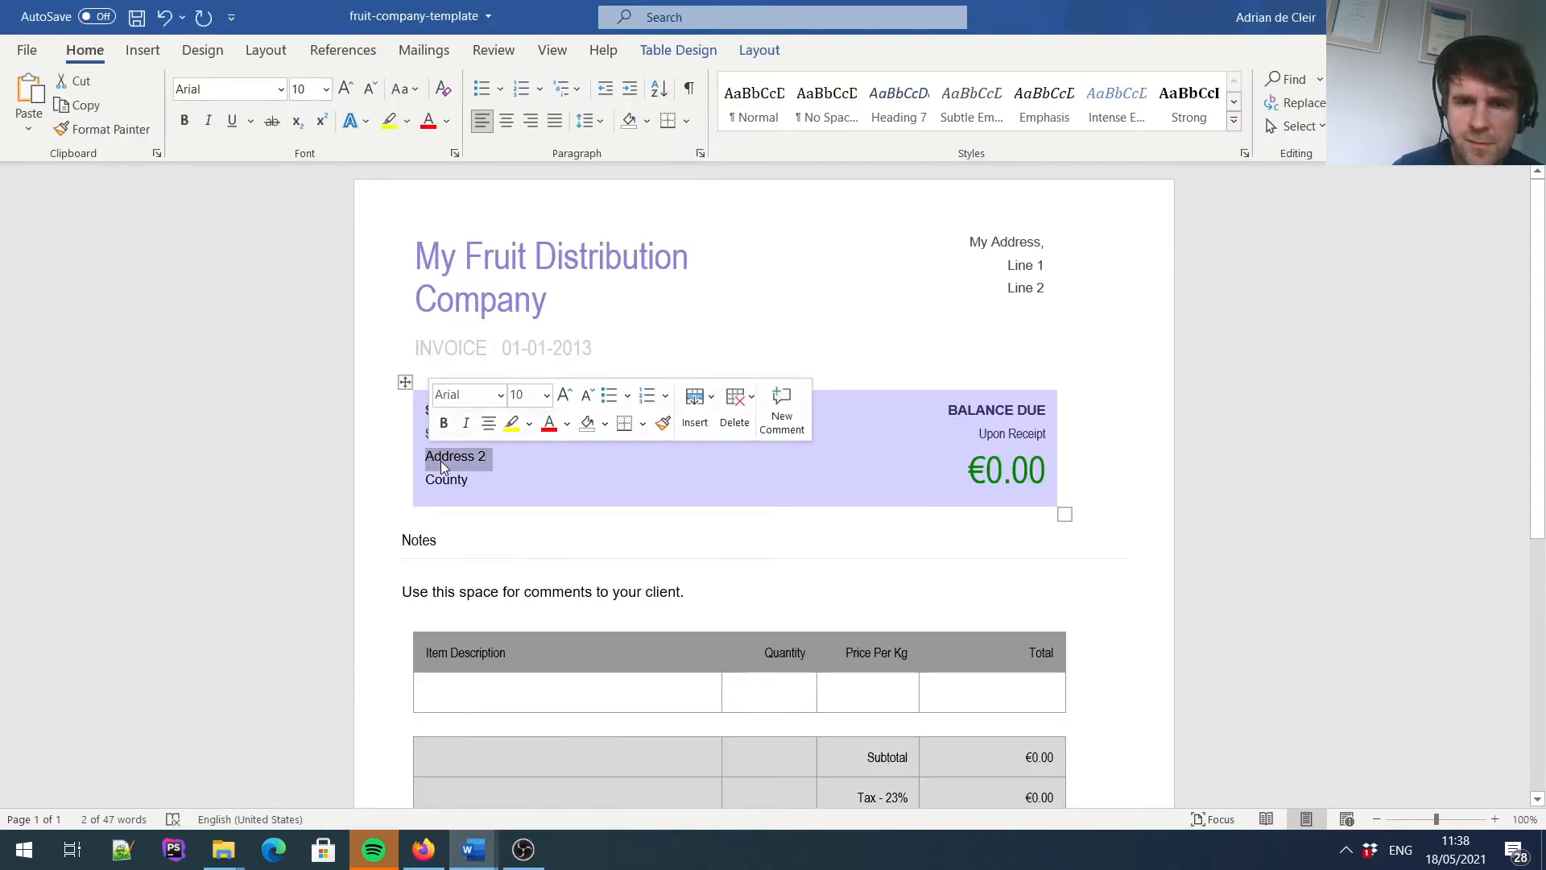
pyautogui.rightClick(451, 459)
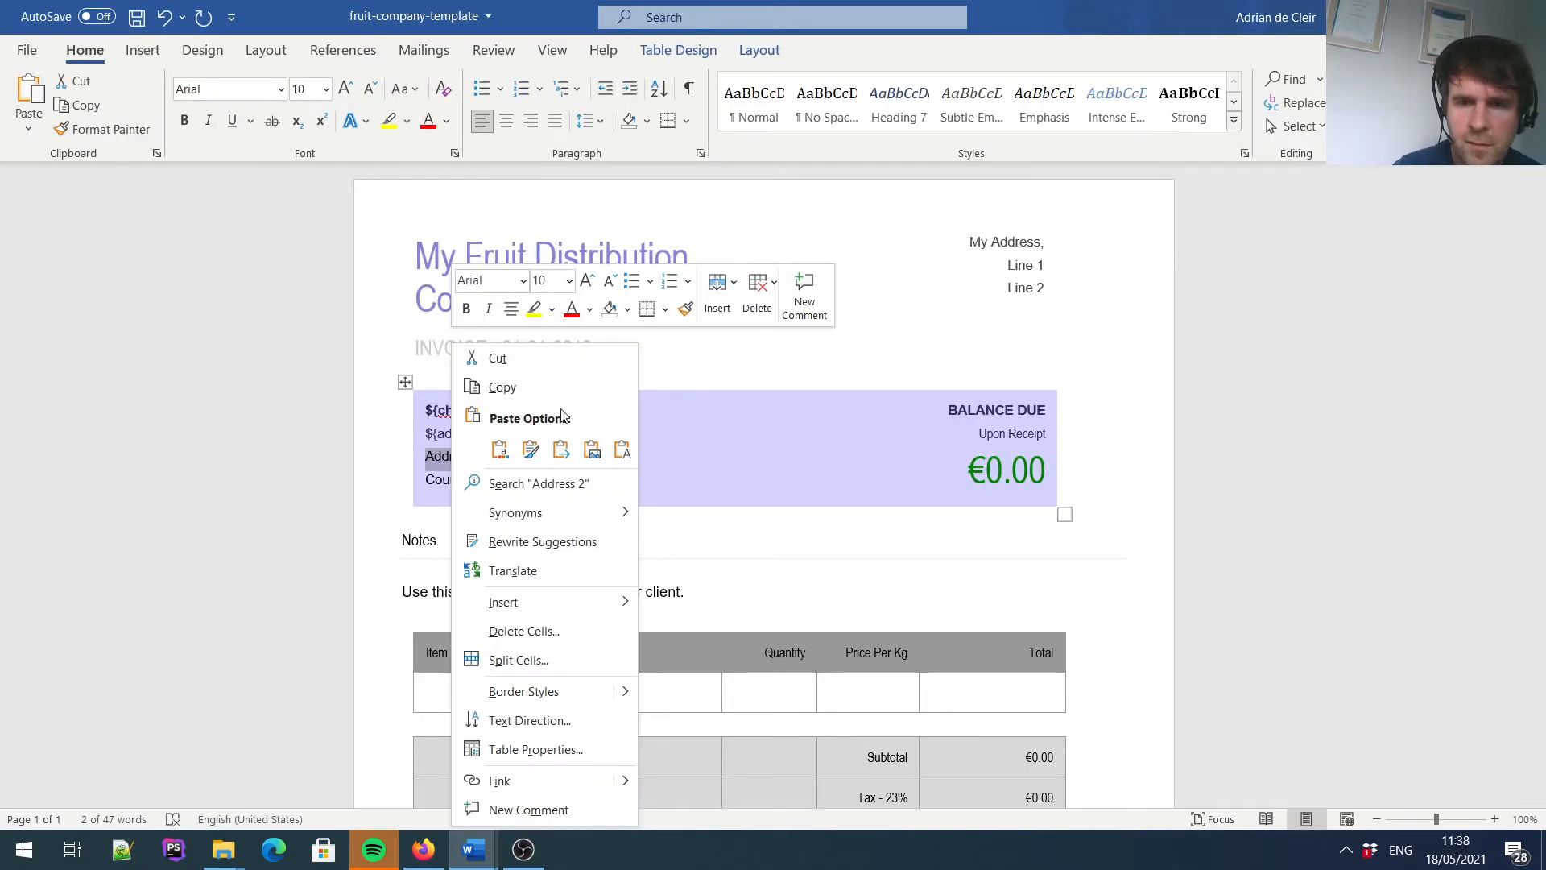
pyautogui.click(622, 453)
pyautogui.press('Return')
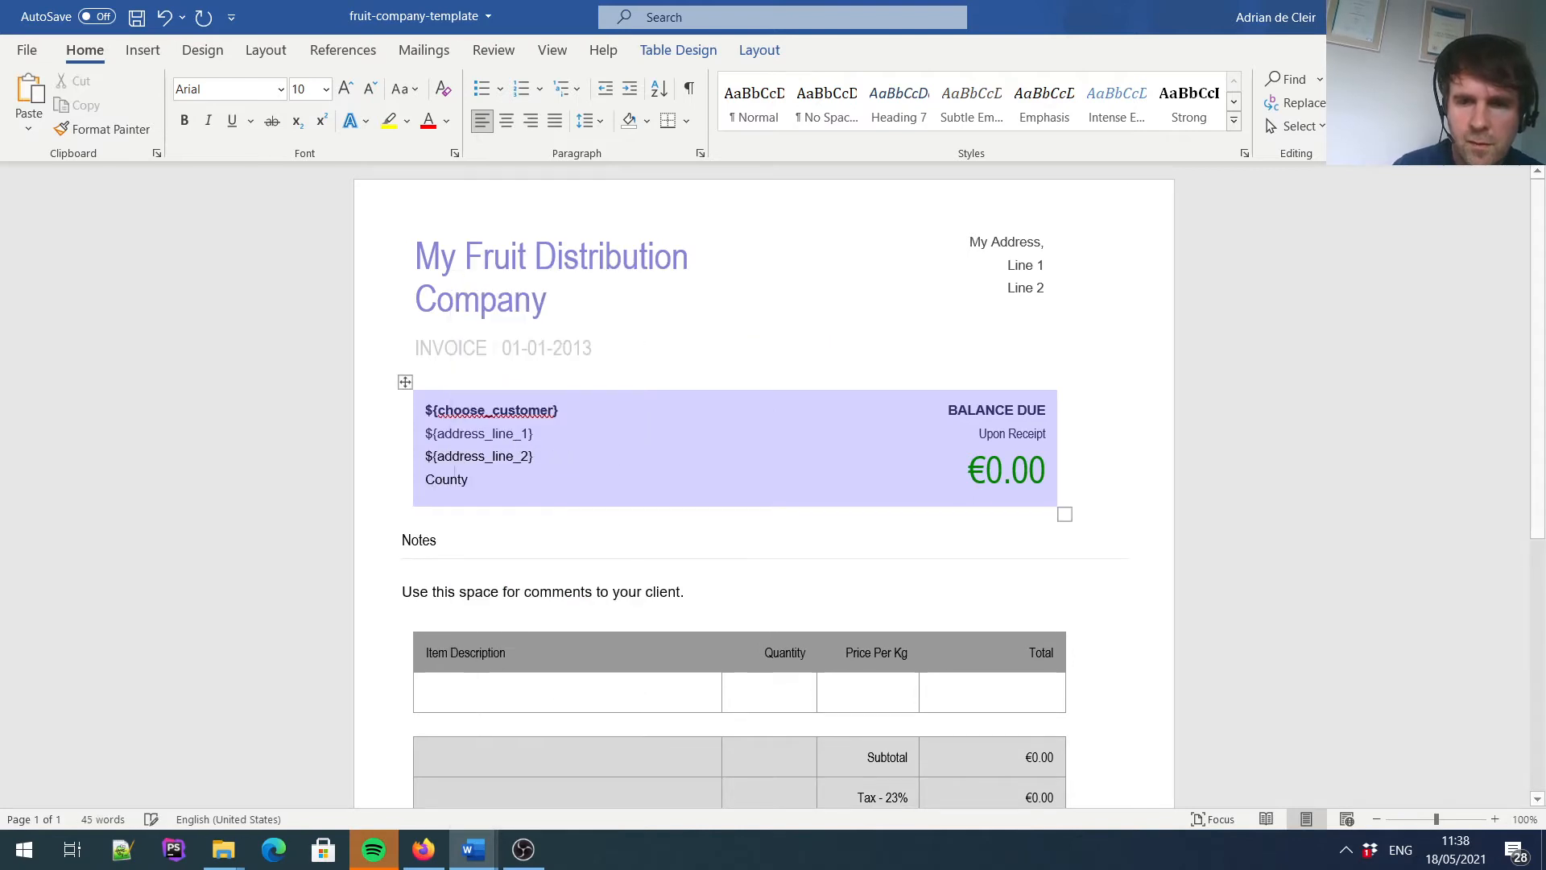
# Replace "County" in the client details block with the mockup's ${county} placeholder, pasted as text only.
pyautogui.moveTo(474, 849)
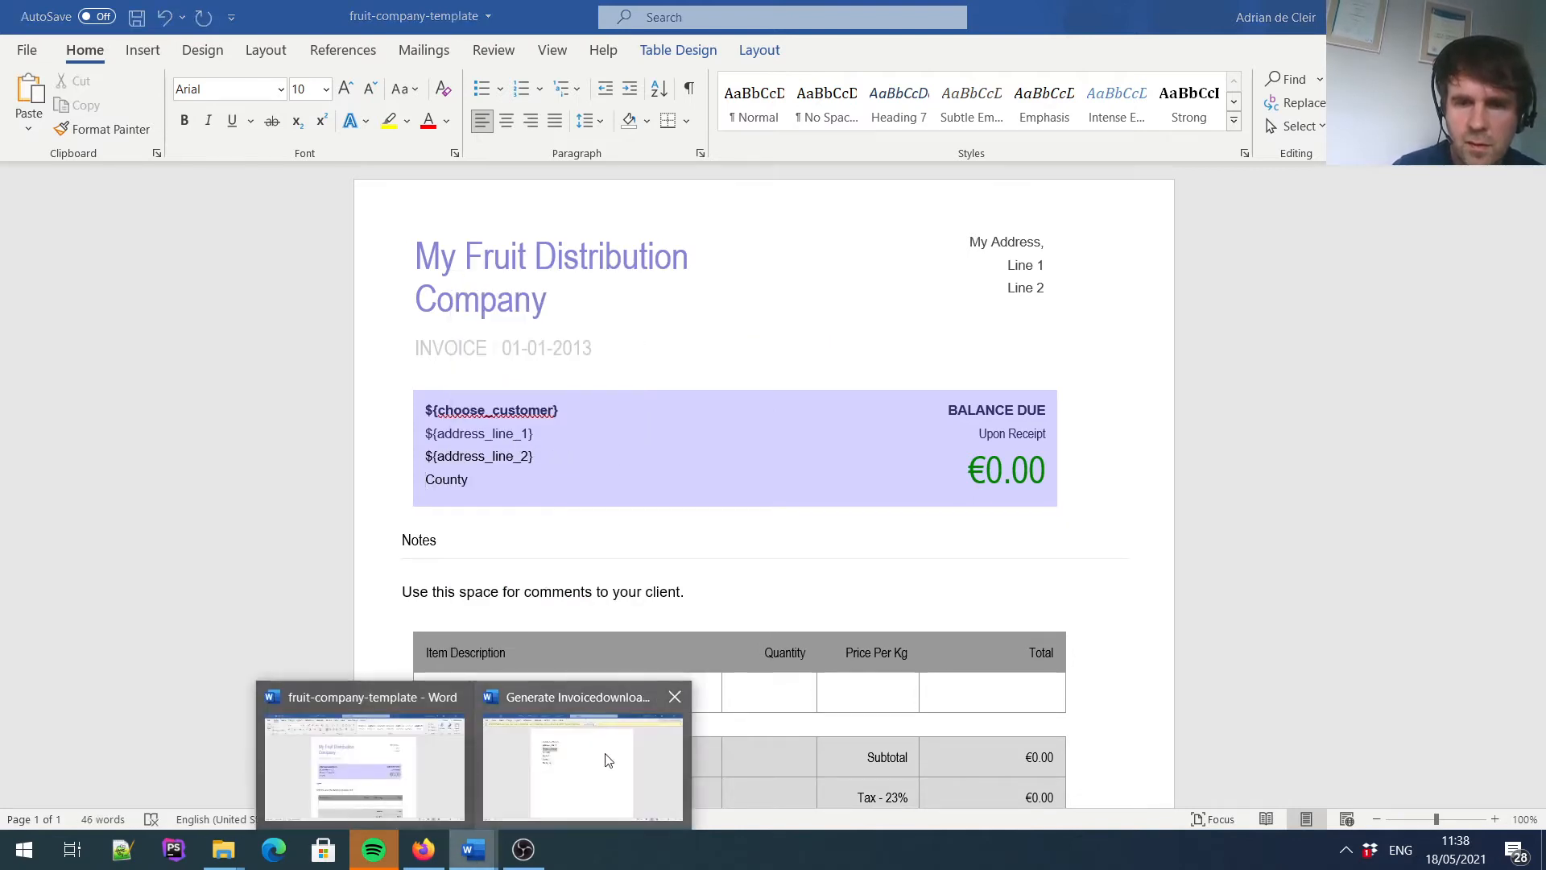
pyautogui.click(590, 761)
pyautogui.moveTo(522, 297); pyautogui.dragTo(467, 297)
pyautogui.hotkey('ctrl', 'c')
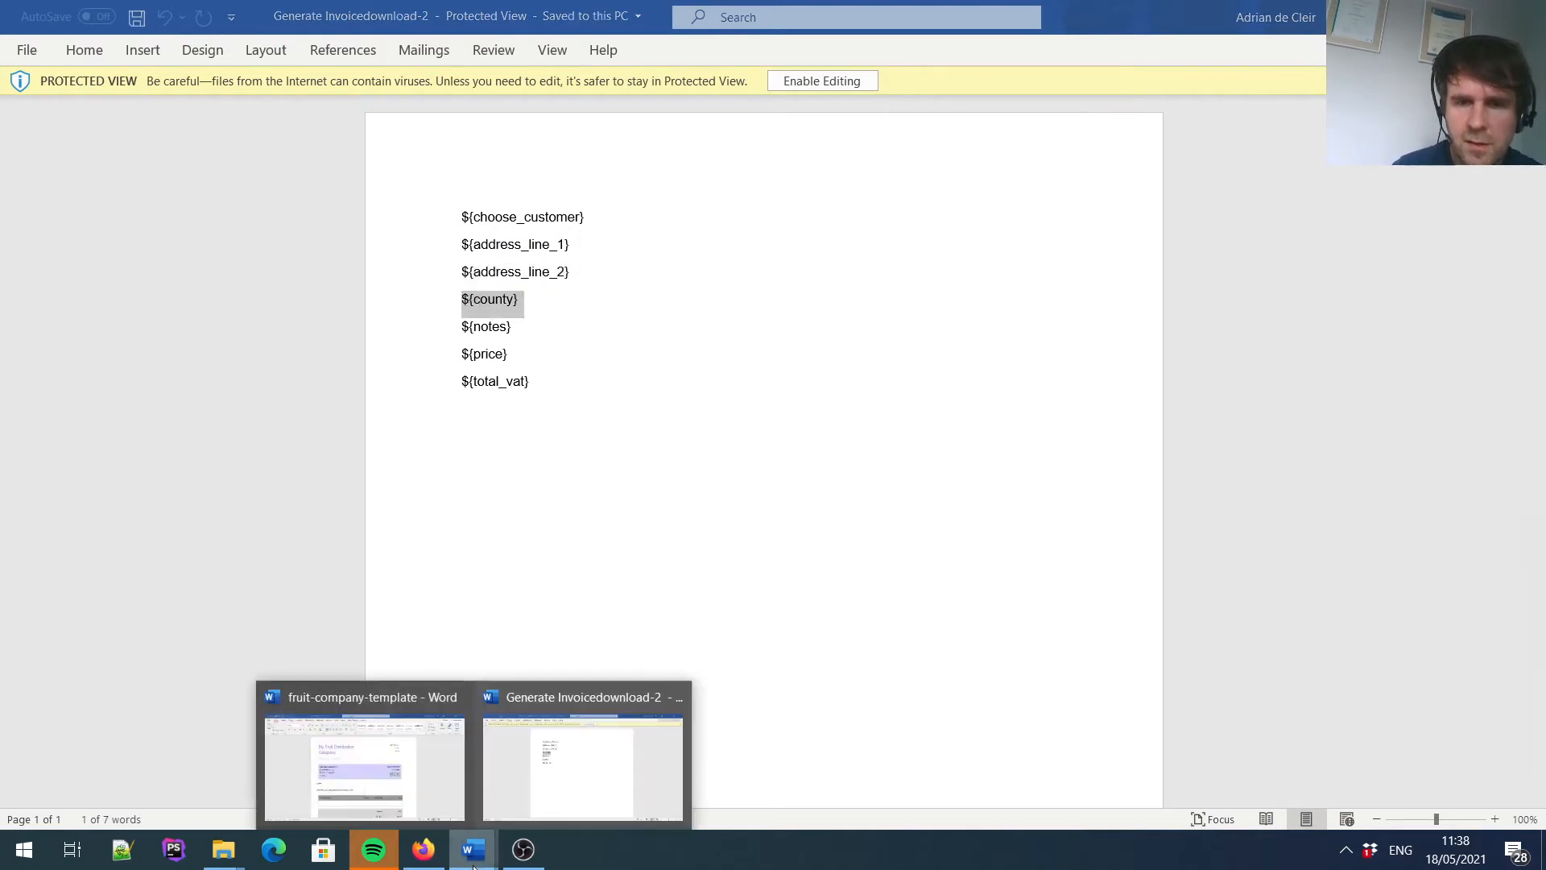
pyautogui.moveTo(479, 852)
pyautogui.click(418, 786)
pyautogui.doubleClick(472, 482)
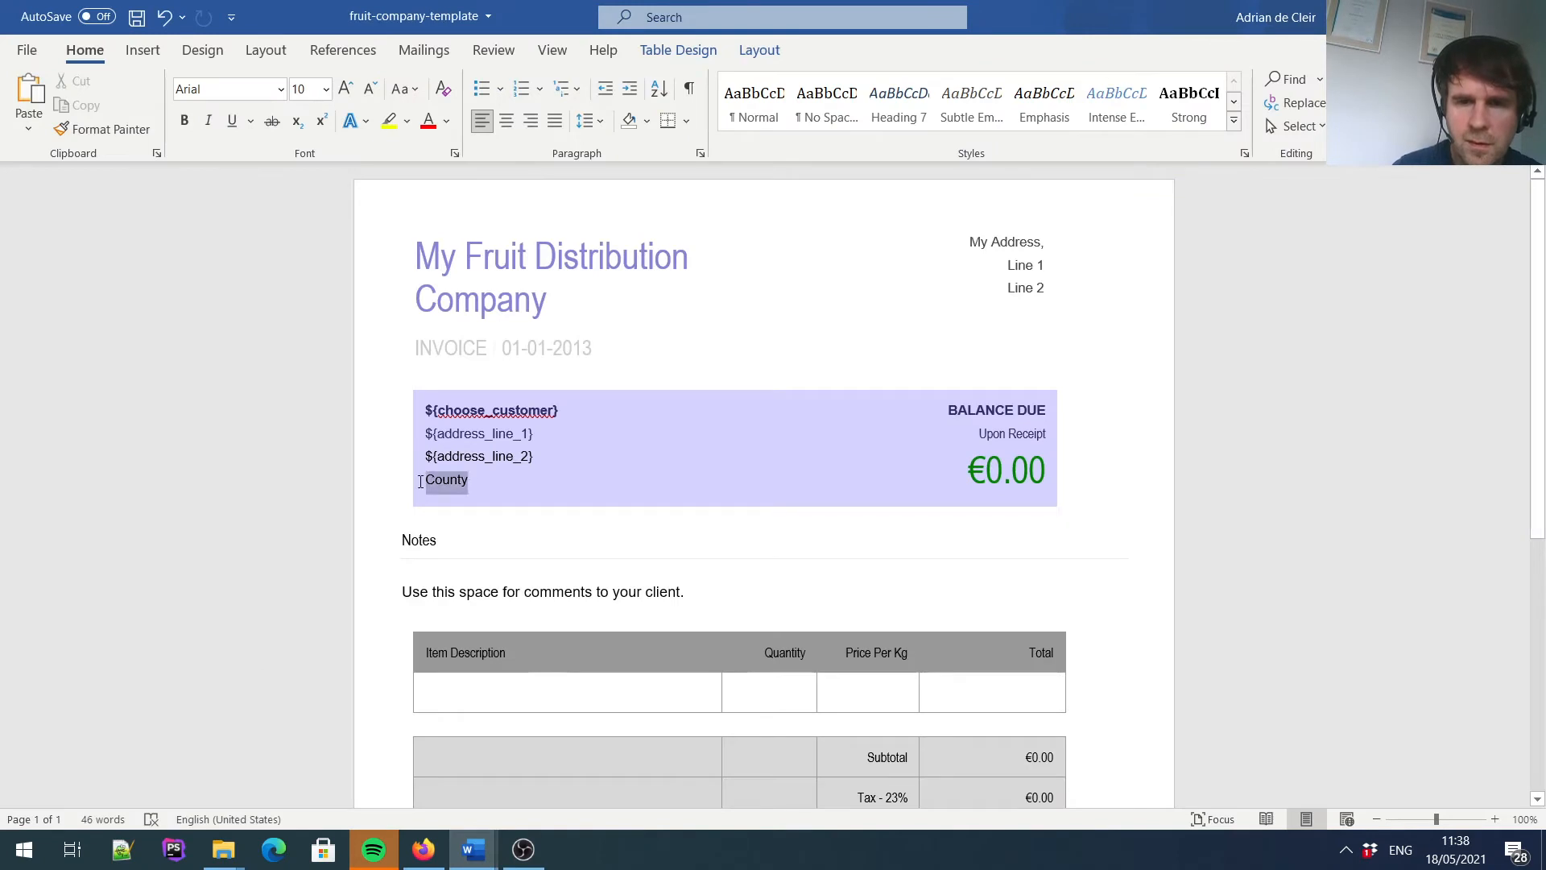
pyautogui.rightClick(433, 482)
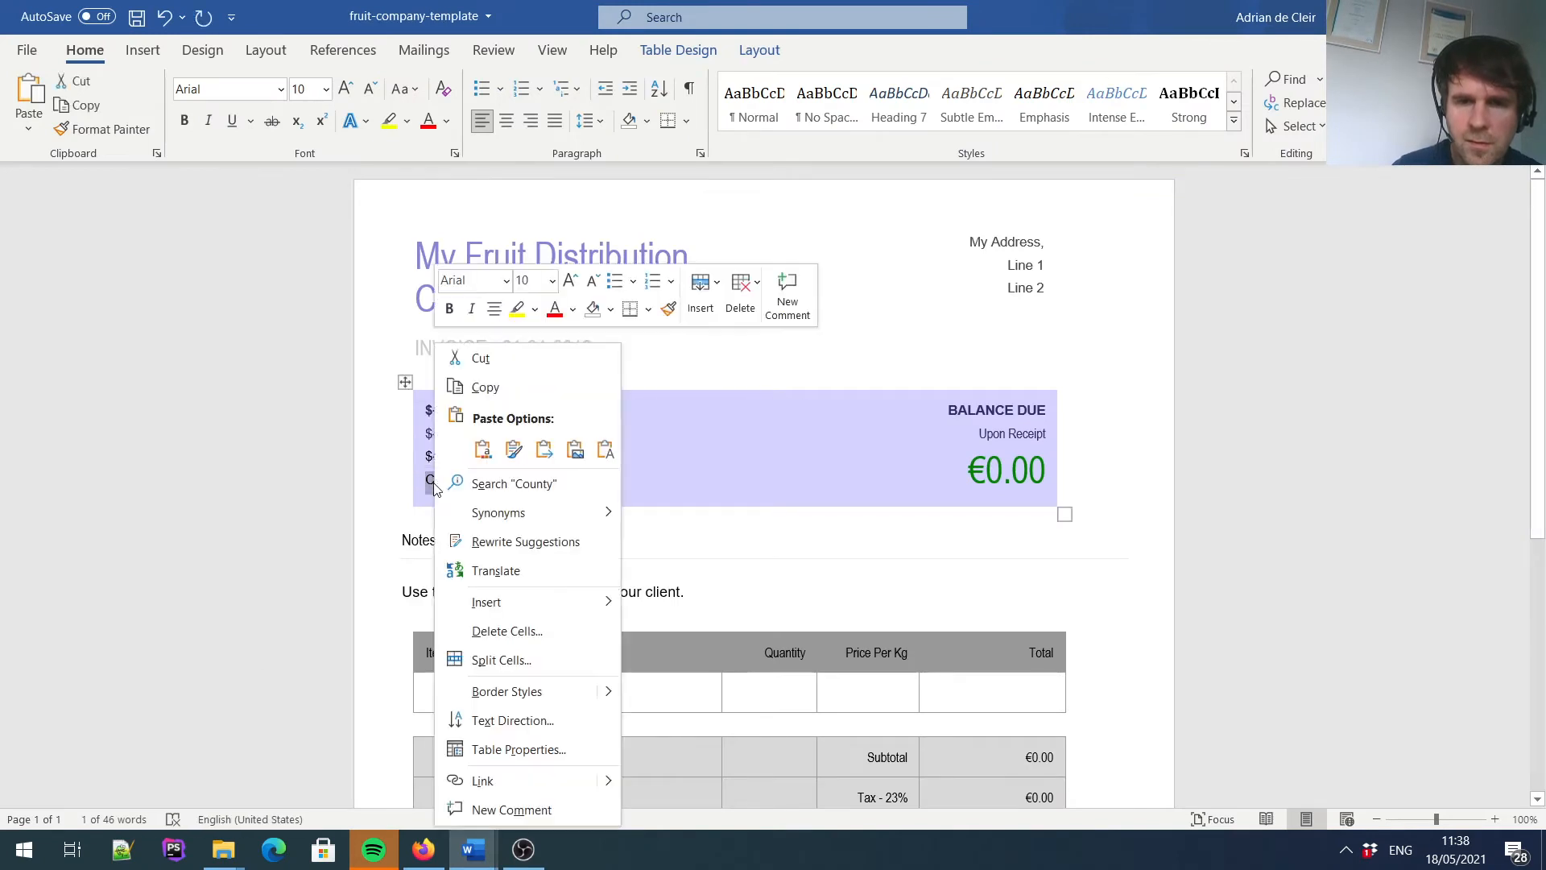
pyautogui.click(604, 448)
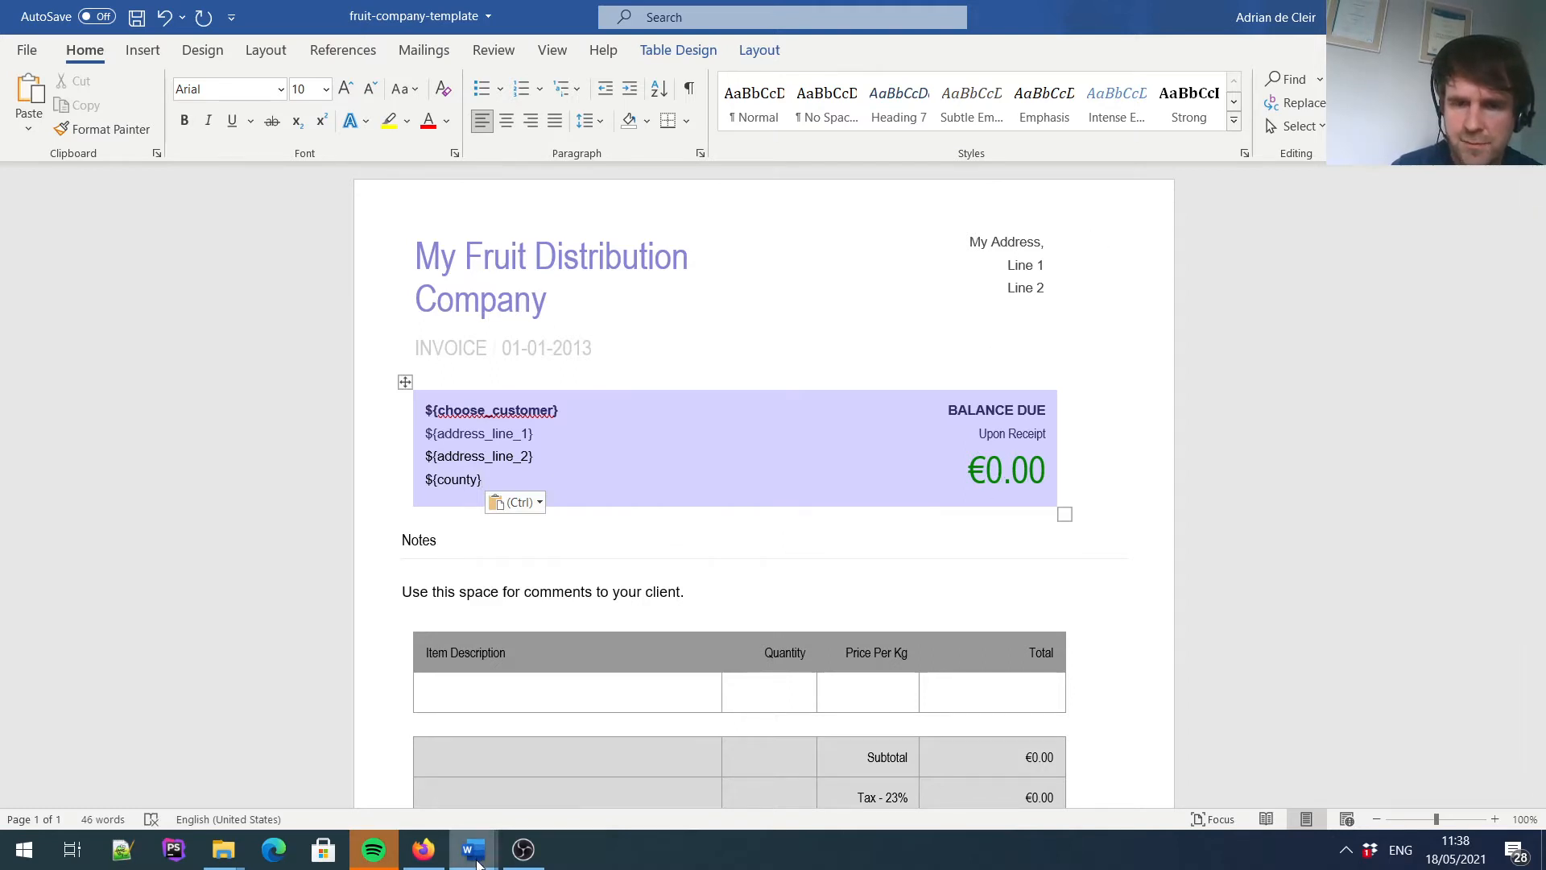
# Replace the figure under BALANCE DUE with the mockup's ${price} placeholder as text only, keeping the euro sign in front.
pyautogui.moveTo(473, 850)
pyautogui.click(623, 752)
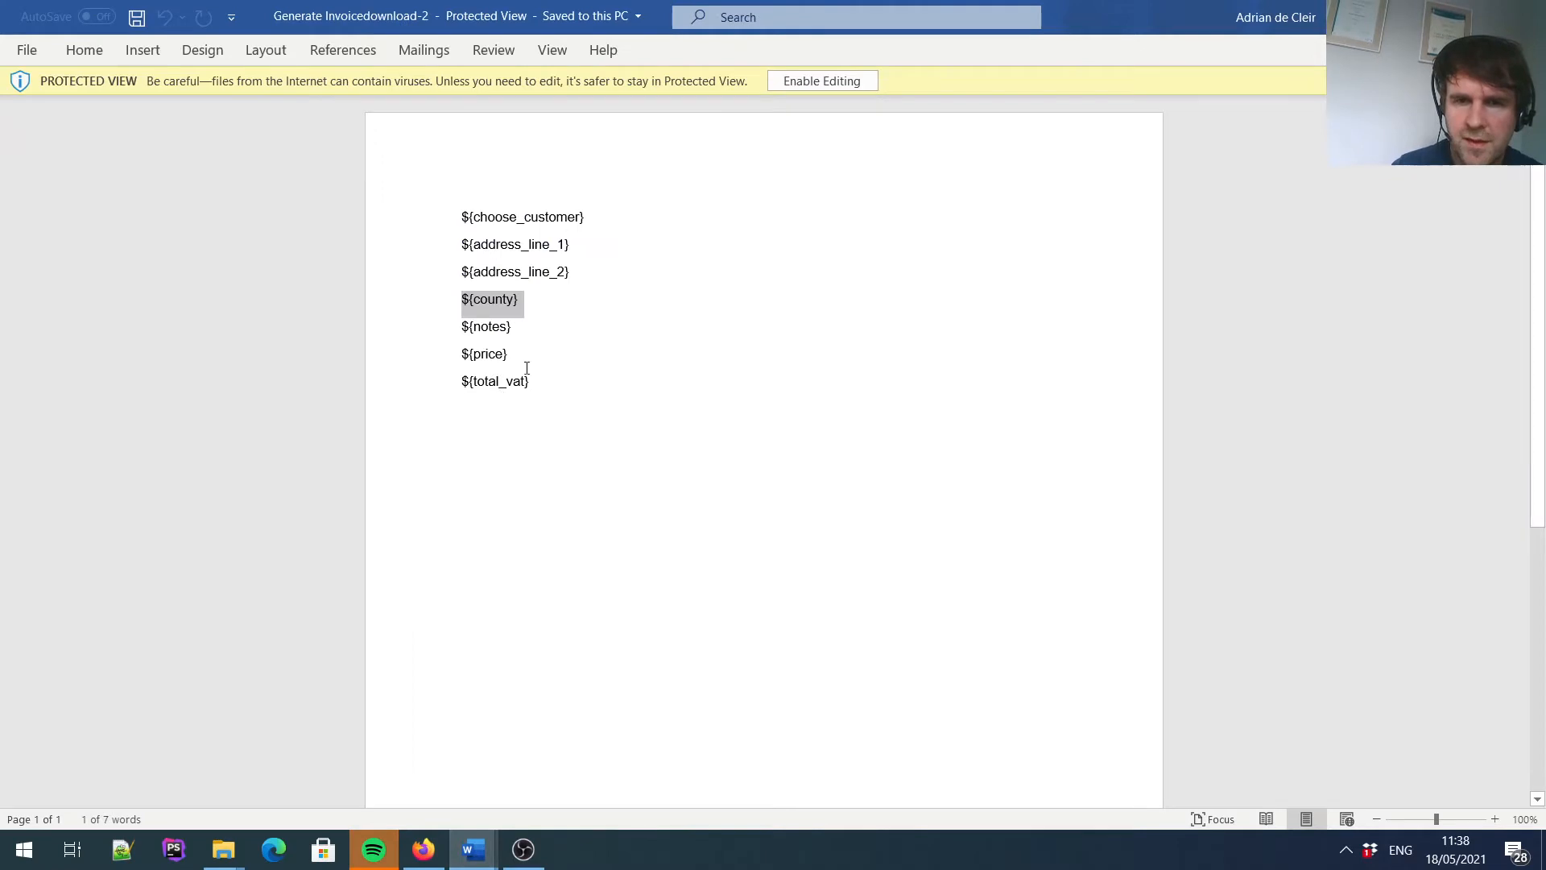
pyautogui.moveTo(533, 380); pyautogui.dragTo(456, 353)
pyautogui.hotkey('ctrl', 'c')
pyautogui.click(475, 381)
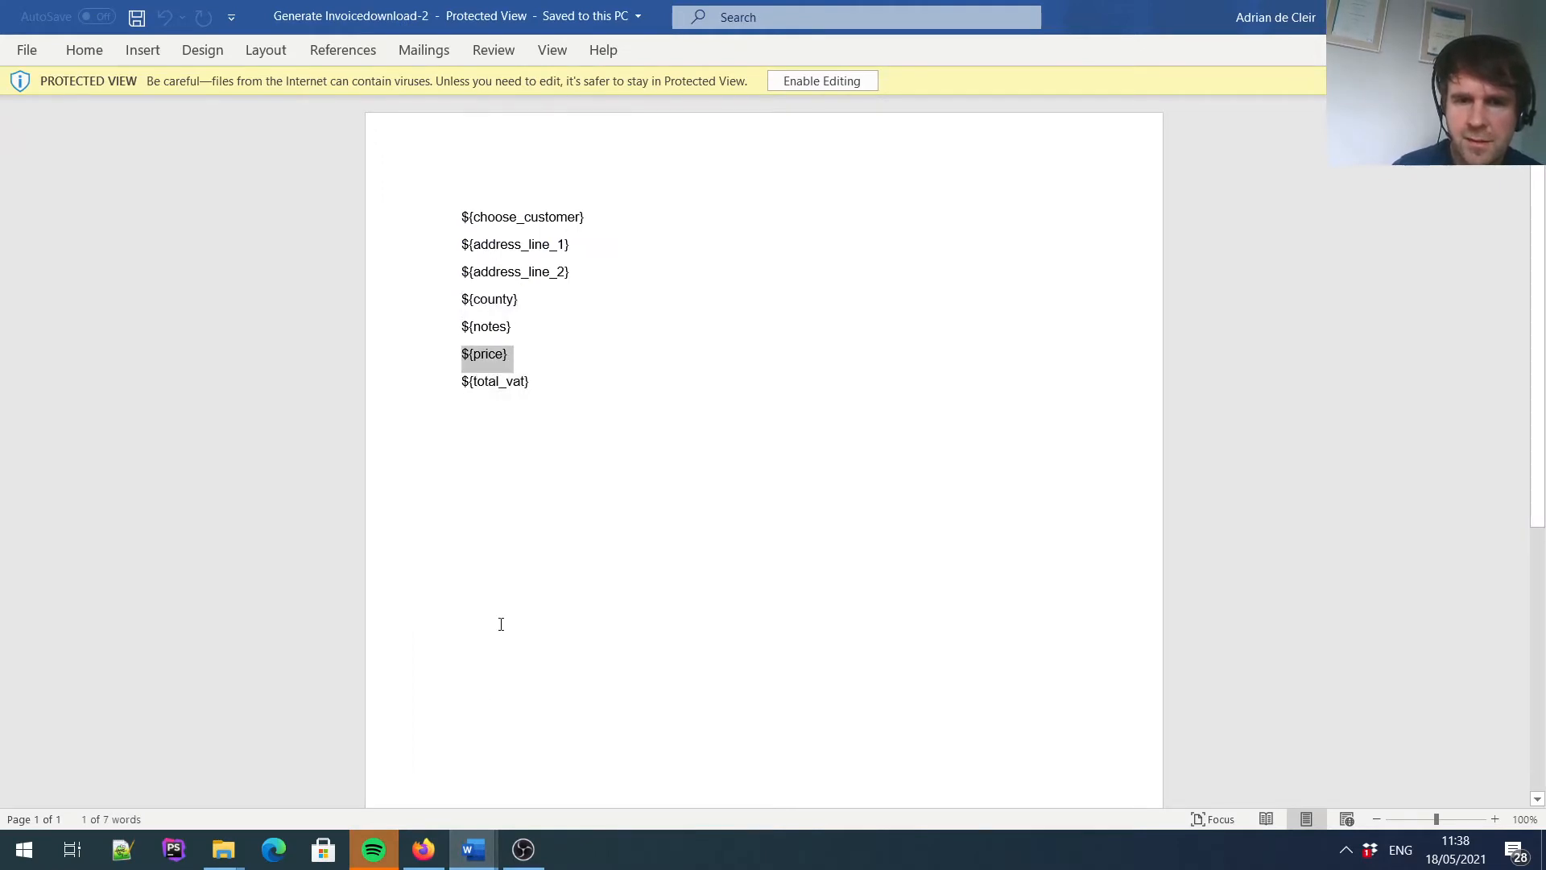
pyautogui.moveTo(483, 859)
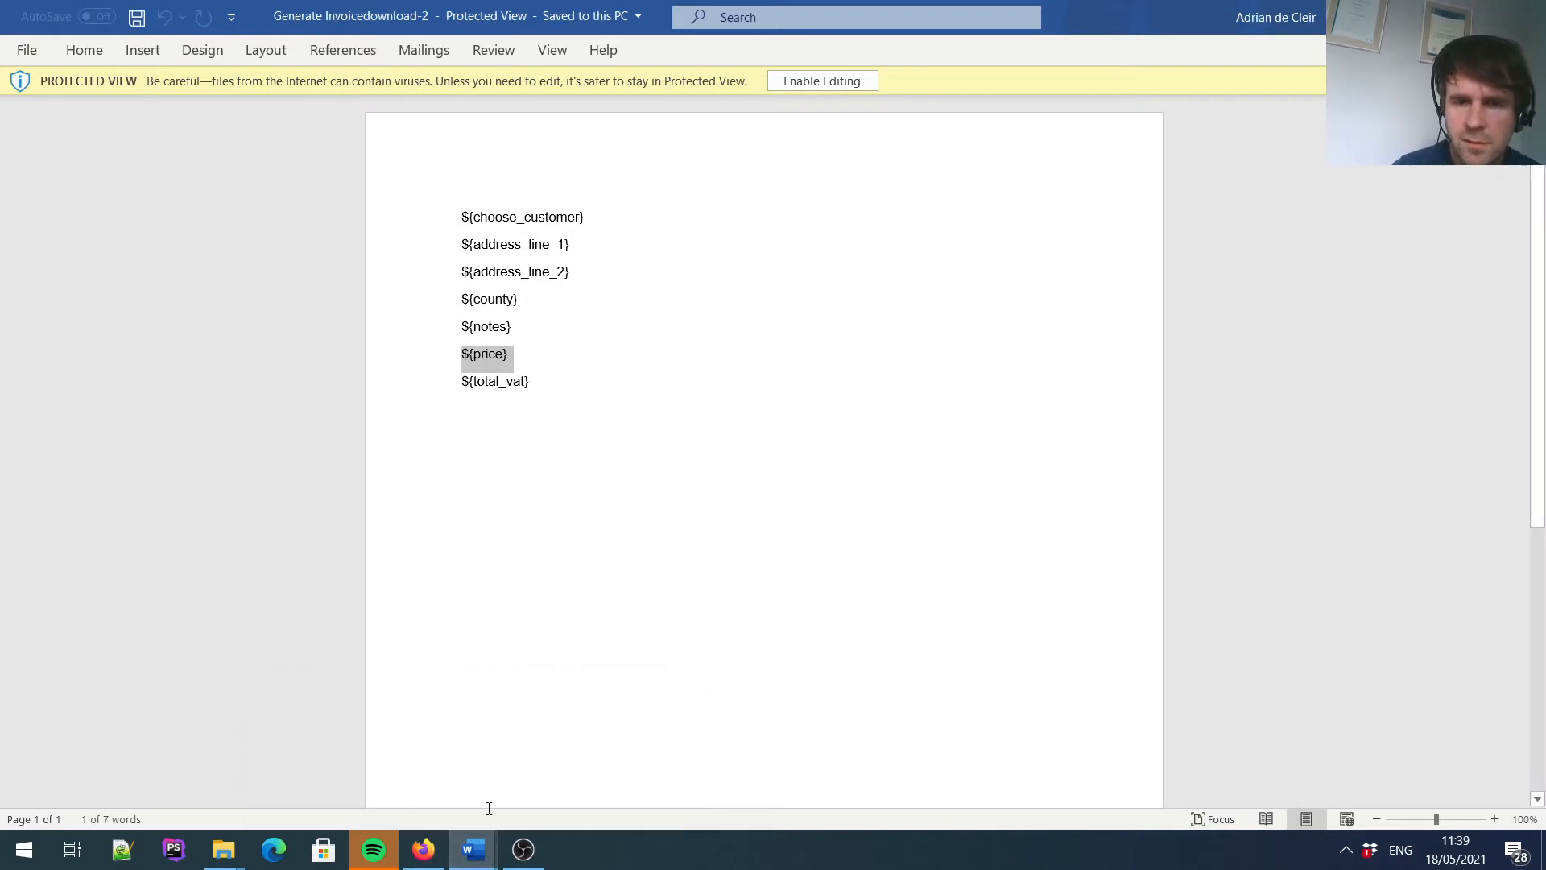
pyautogui.click(362, 753)
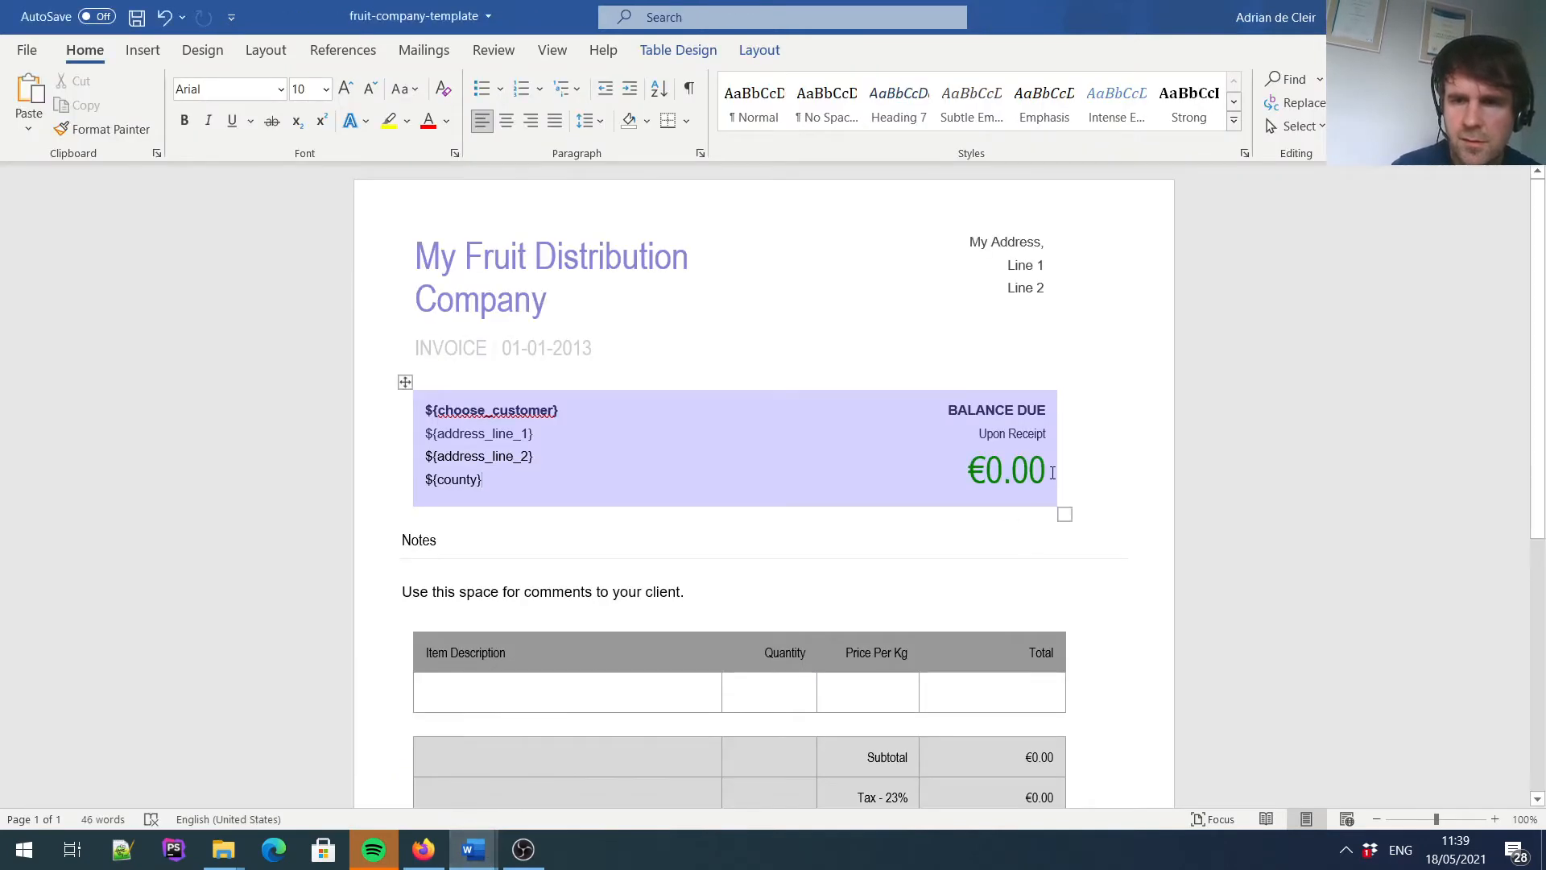
pyautogui.moveTo(1045, 472); pyautogui.dragTo(988, 471)
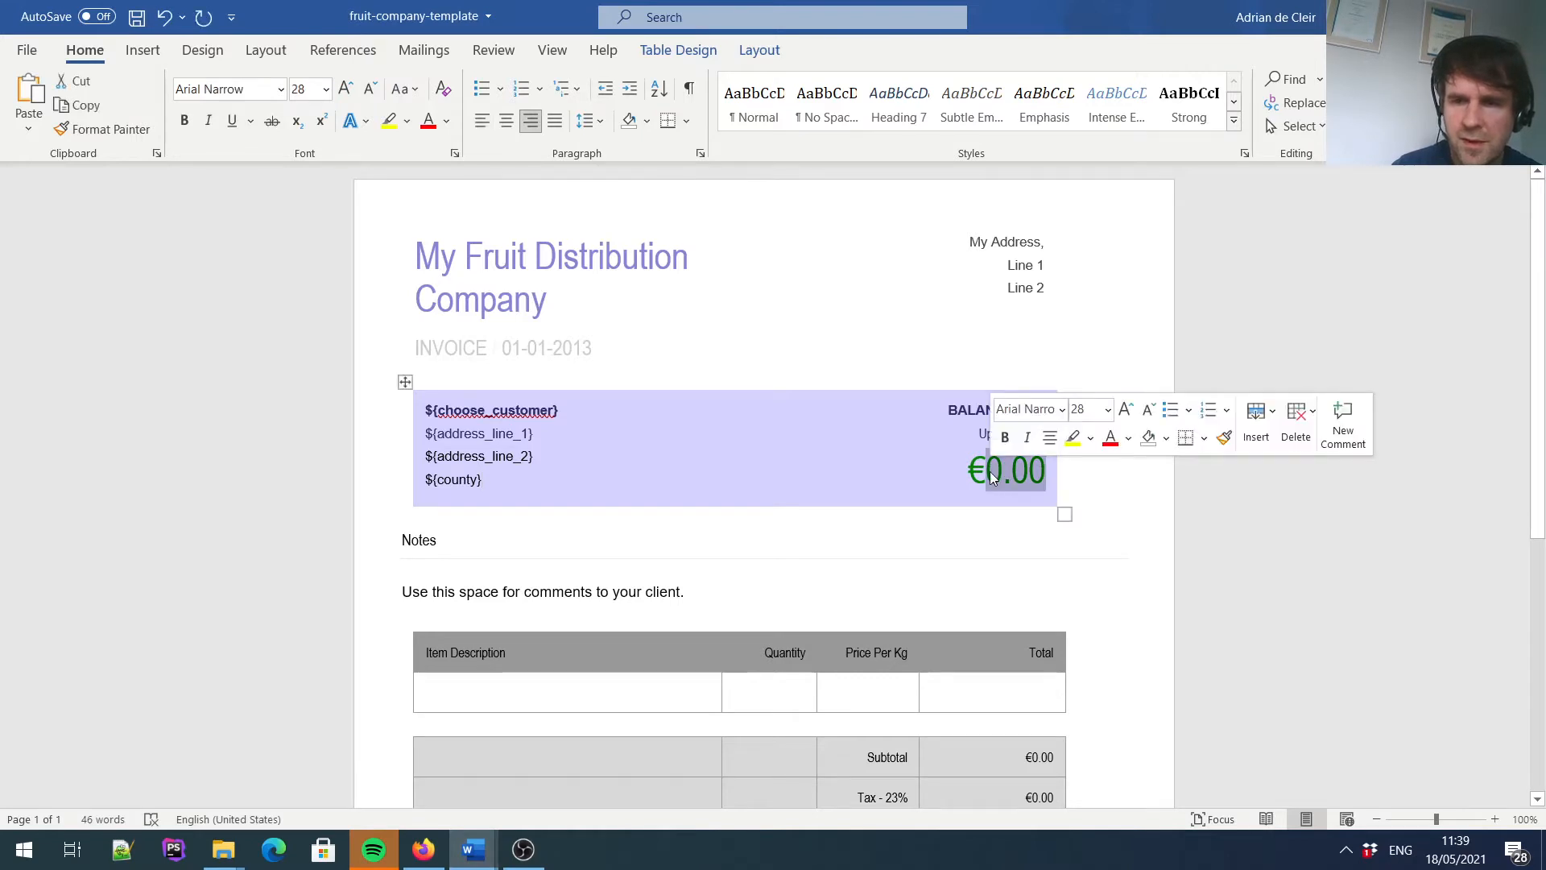
pyautogui.rightClick(1021, 472)
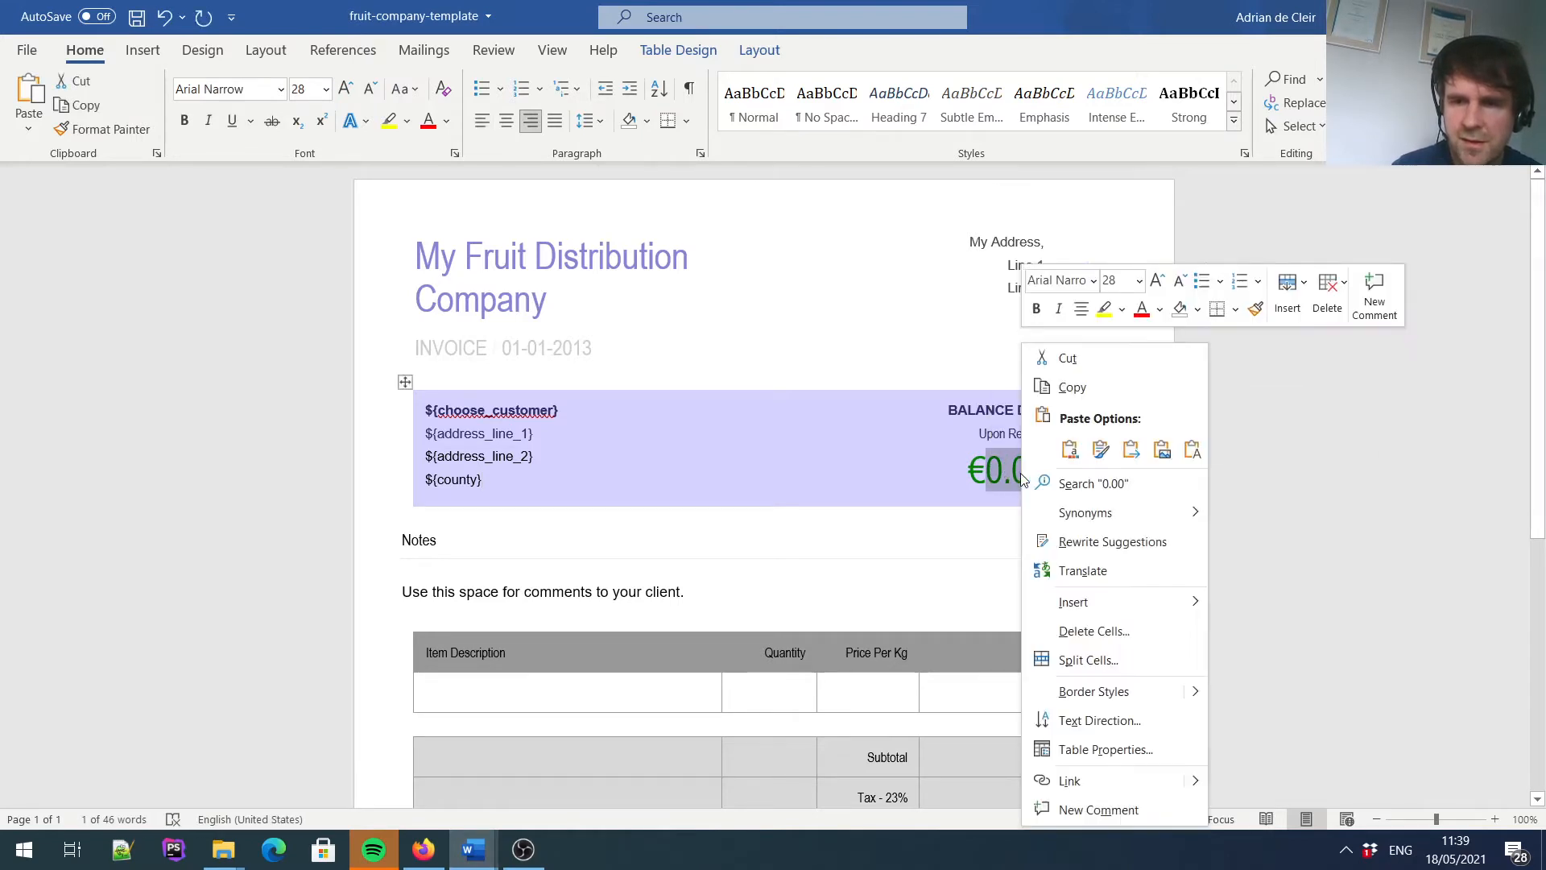
pyautogui.click(1195, 446)
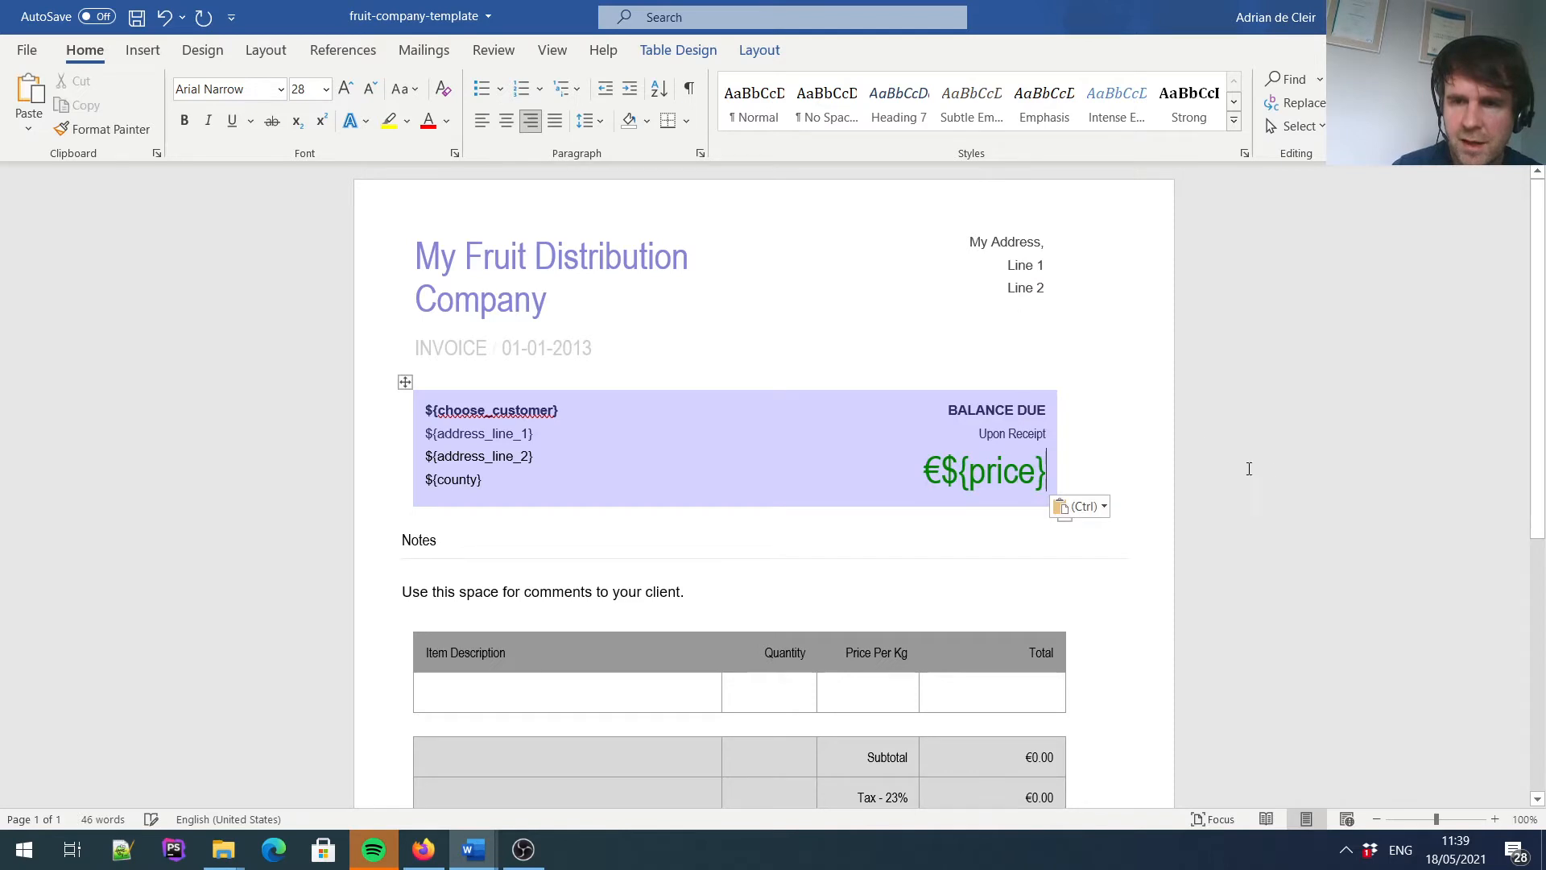
# Paste the copied ${price} placeholder as text only over the Subtotal row's figure, keeping its euro sign.
pyautogui.moveTo(1539, 307); pyautogui.dragTo(1539, 397)
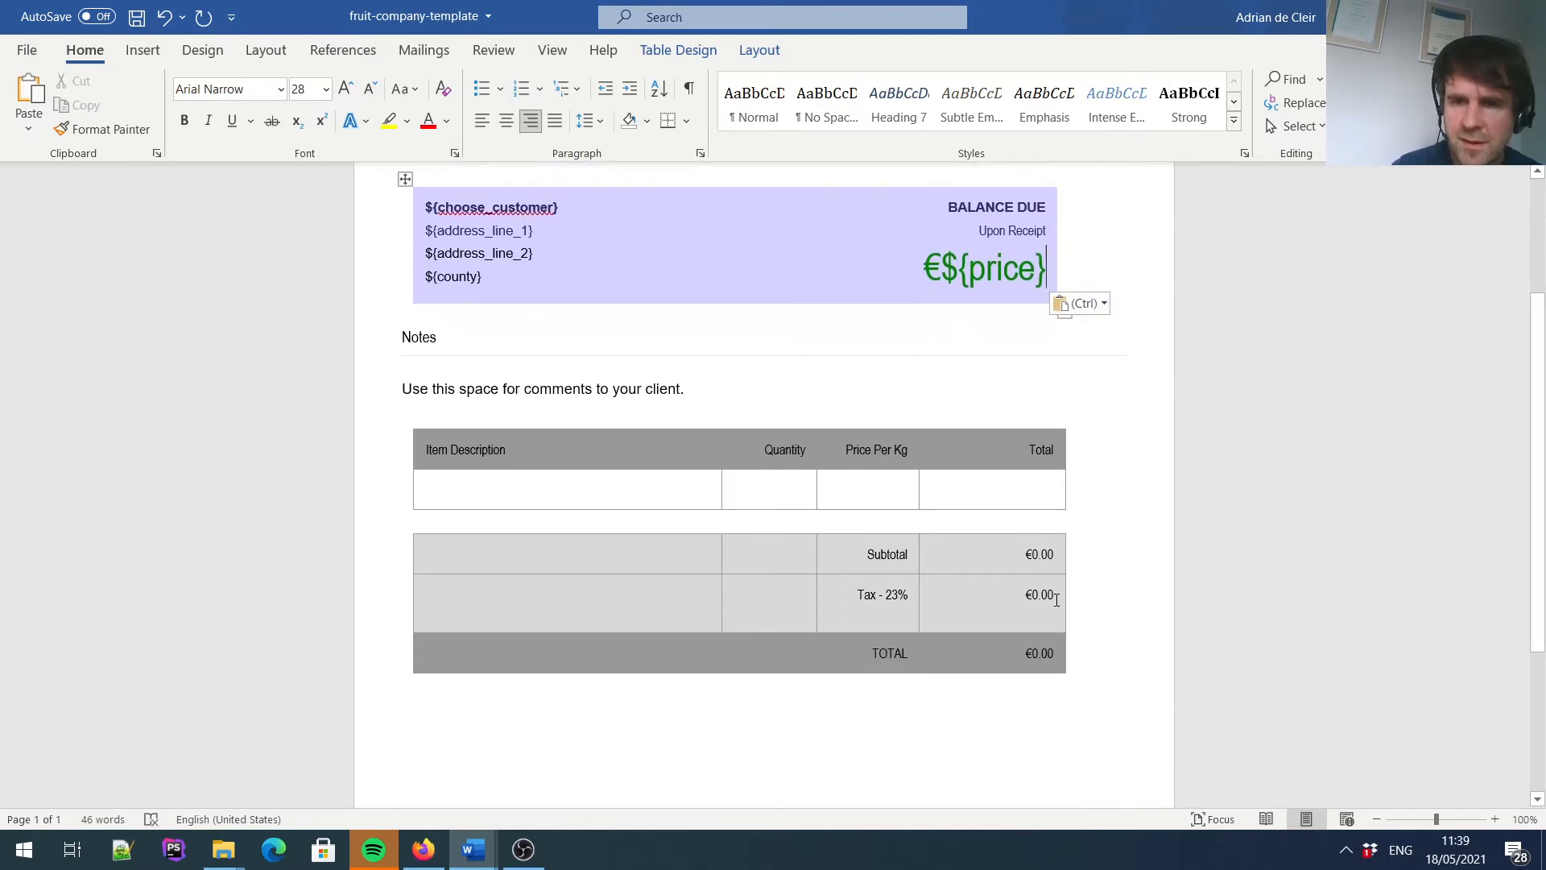
pyautogui.doubleClick(1035, 557)
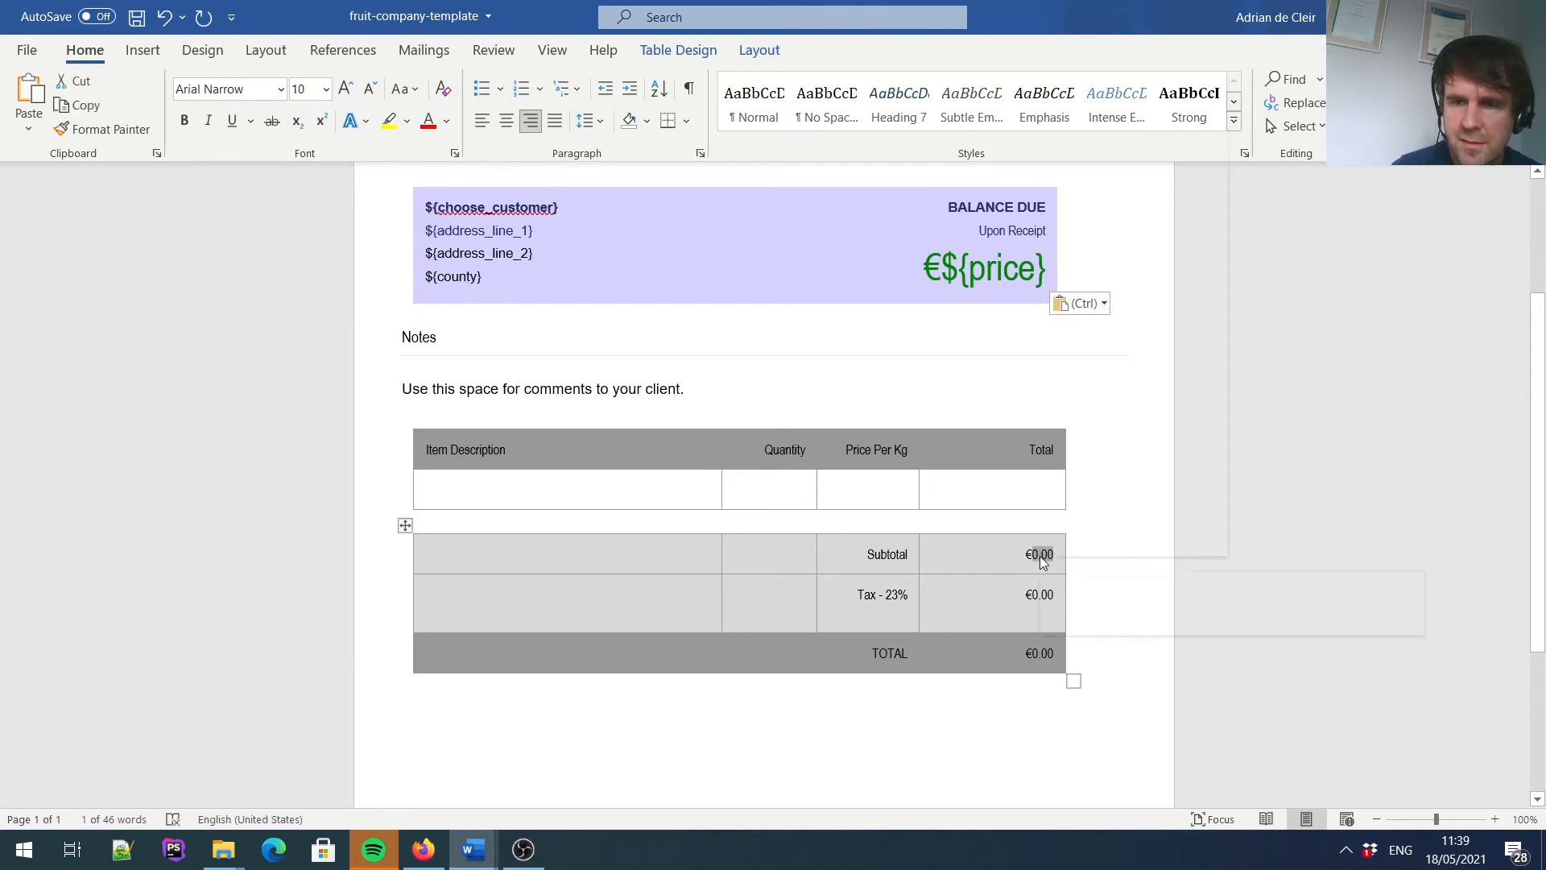
pyautogui.rightClick(1041, 561)
pyautogui.click(1210, 182)
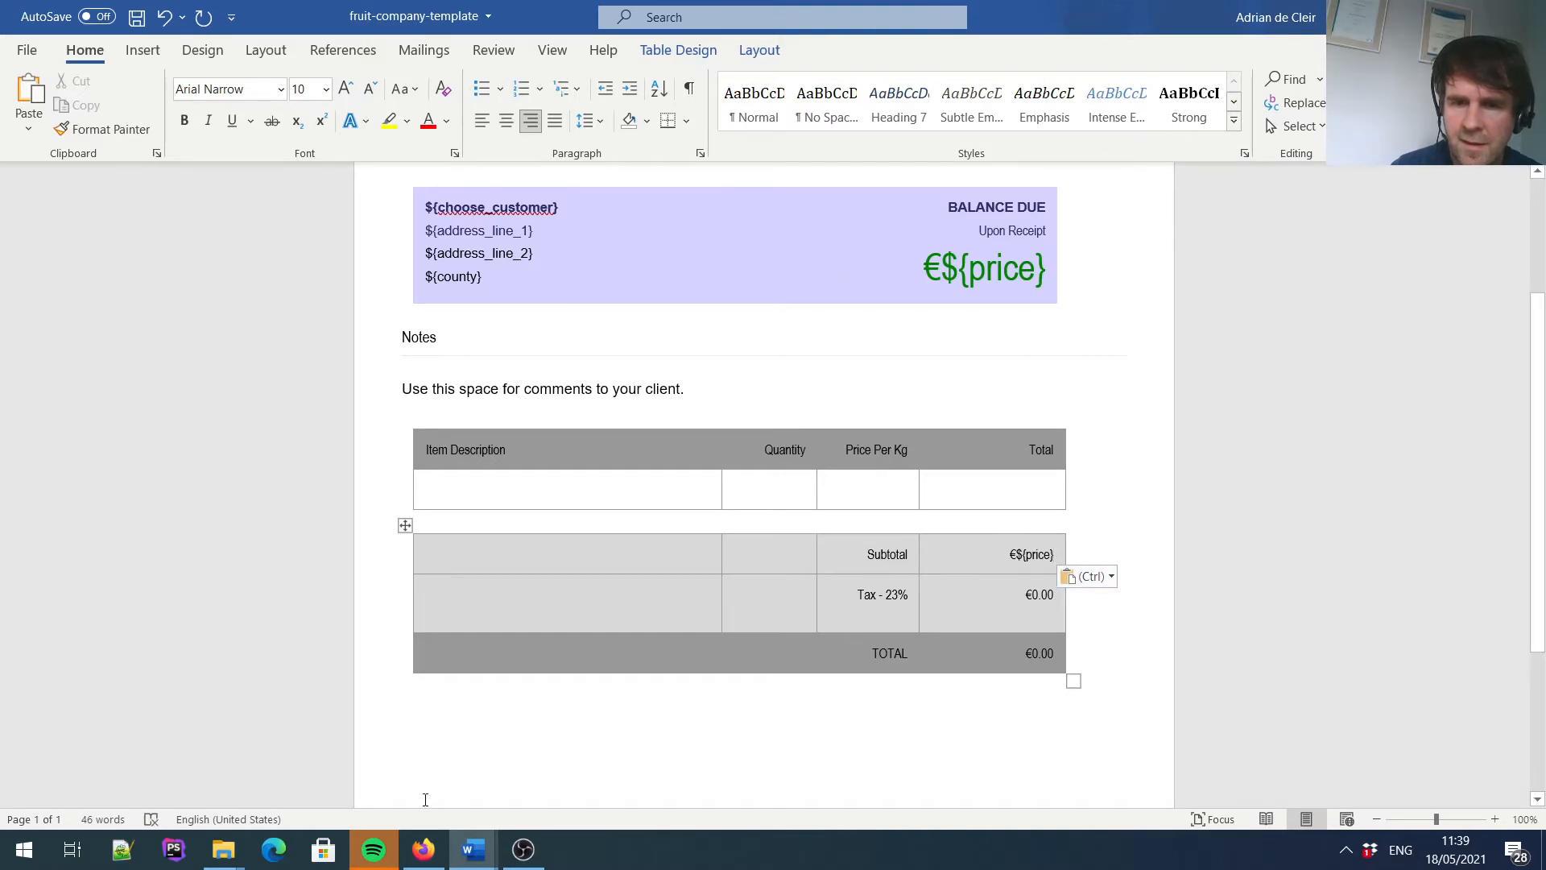
pyautogui.click(427, 852)
pyautogui.click(431, 858)
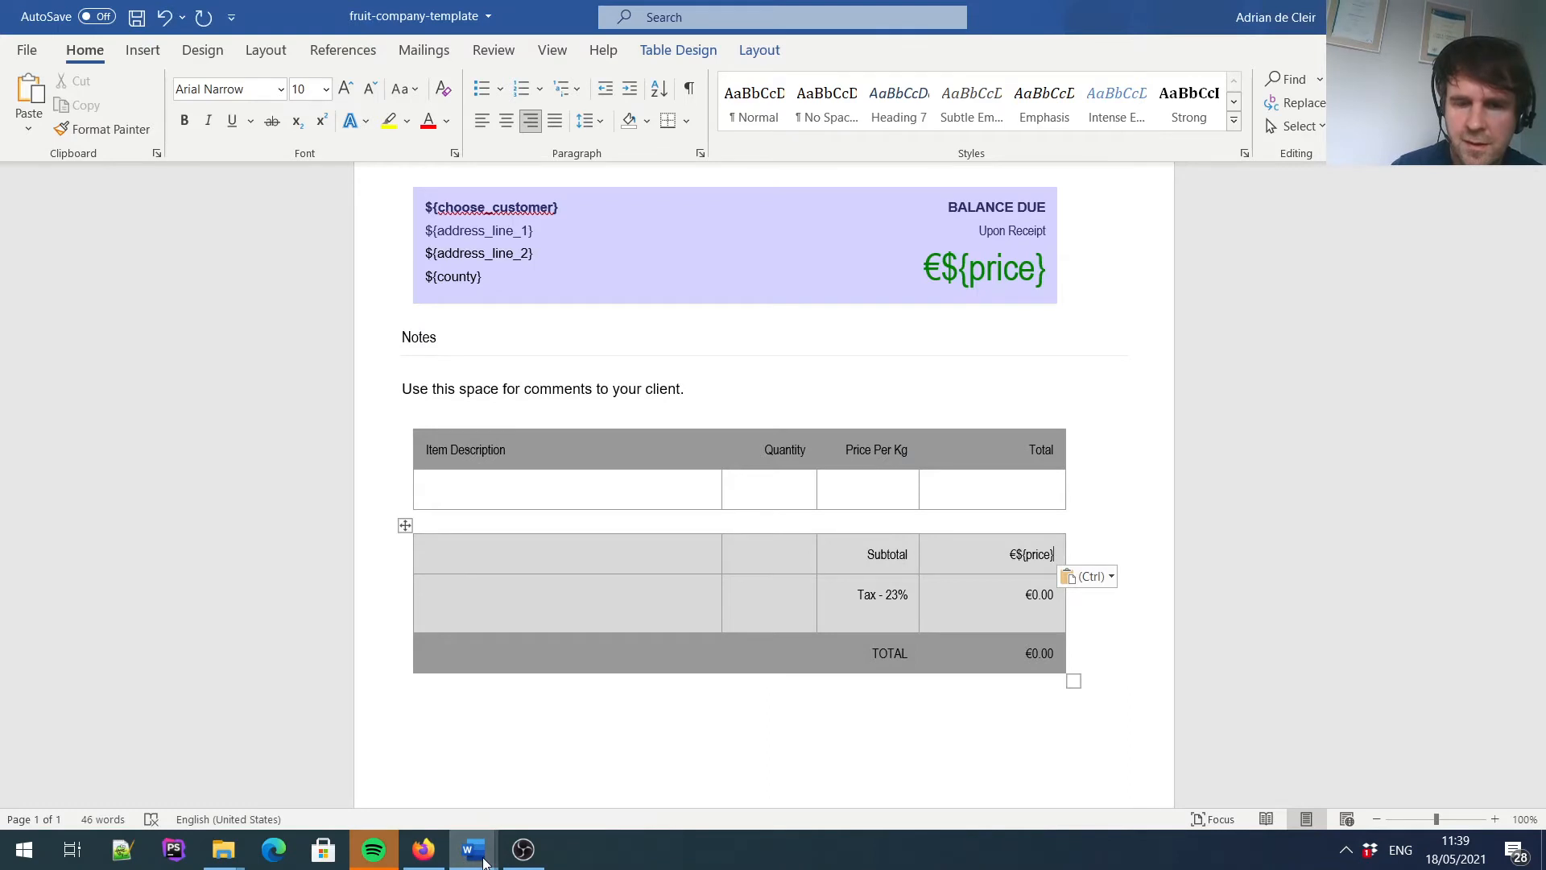
# Set the tax row's amount to 23% and replace the TOTAL row's figure with the mockup's ${total_vat} placeholder, keeping the euro sign.
pyautogui.moveTo(483, 862)
pyautogui.click(547, 748)
pyautogui.moveTo(529, 382); pyautogui.dragTo(471, 387)
pyautogui.hotkey('ctrl', 'c')
pyautogui.click(1430, 17)
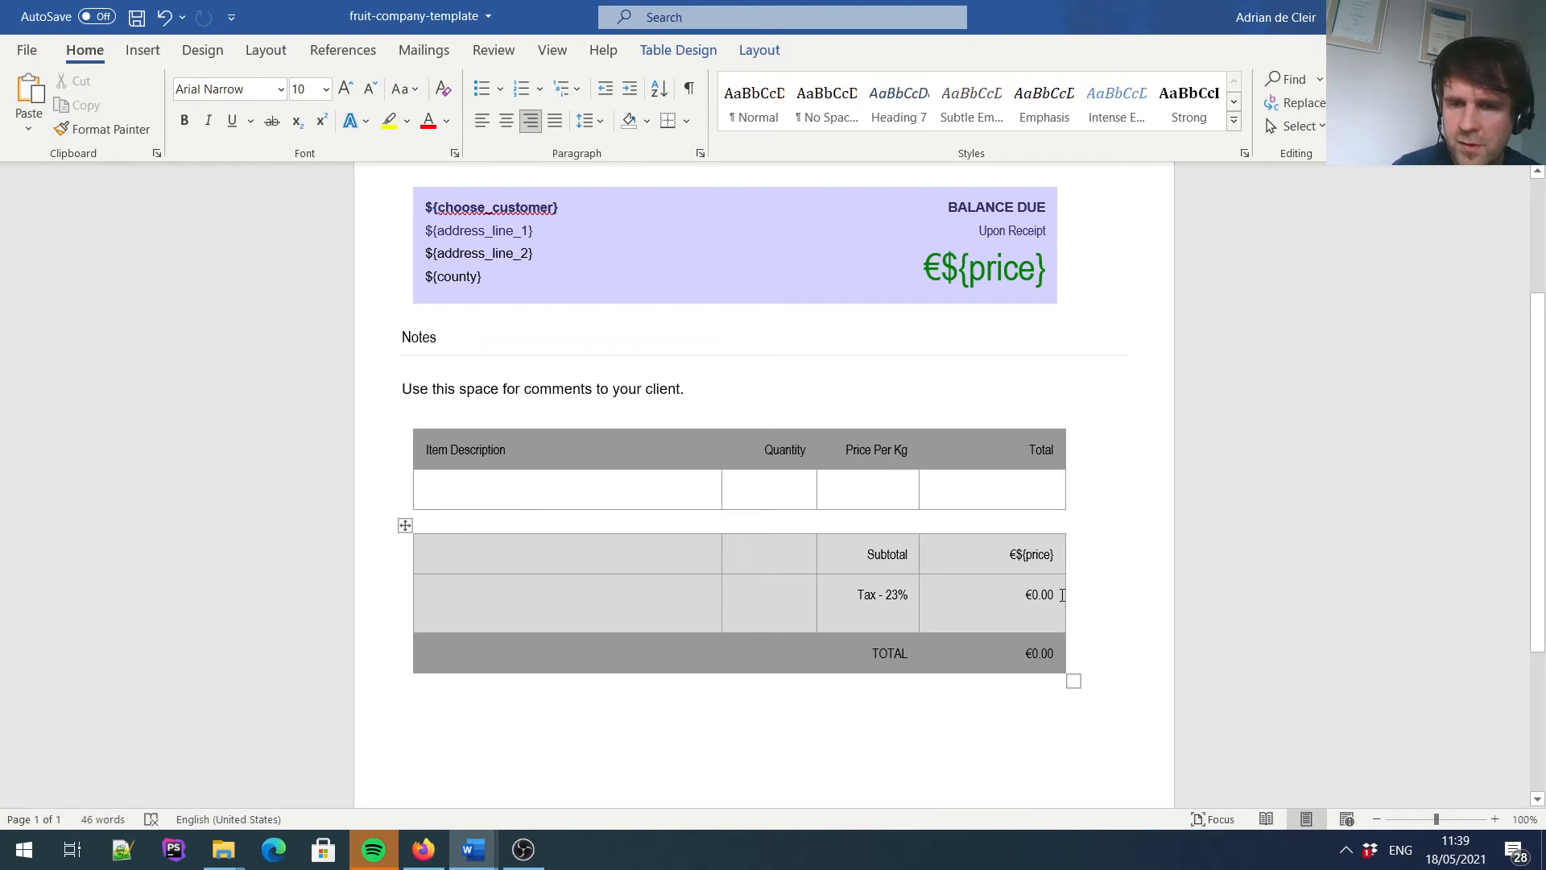
pyautogui.moveTo(1060, 593); pyautogui.dragTo(1024, 594)
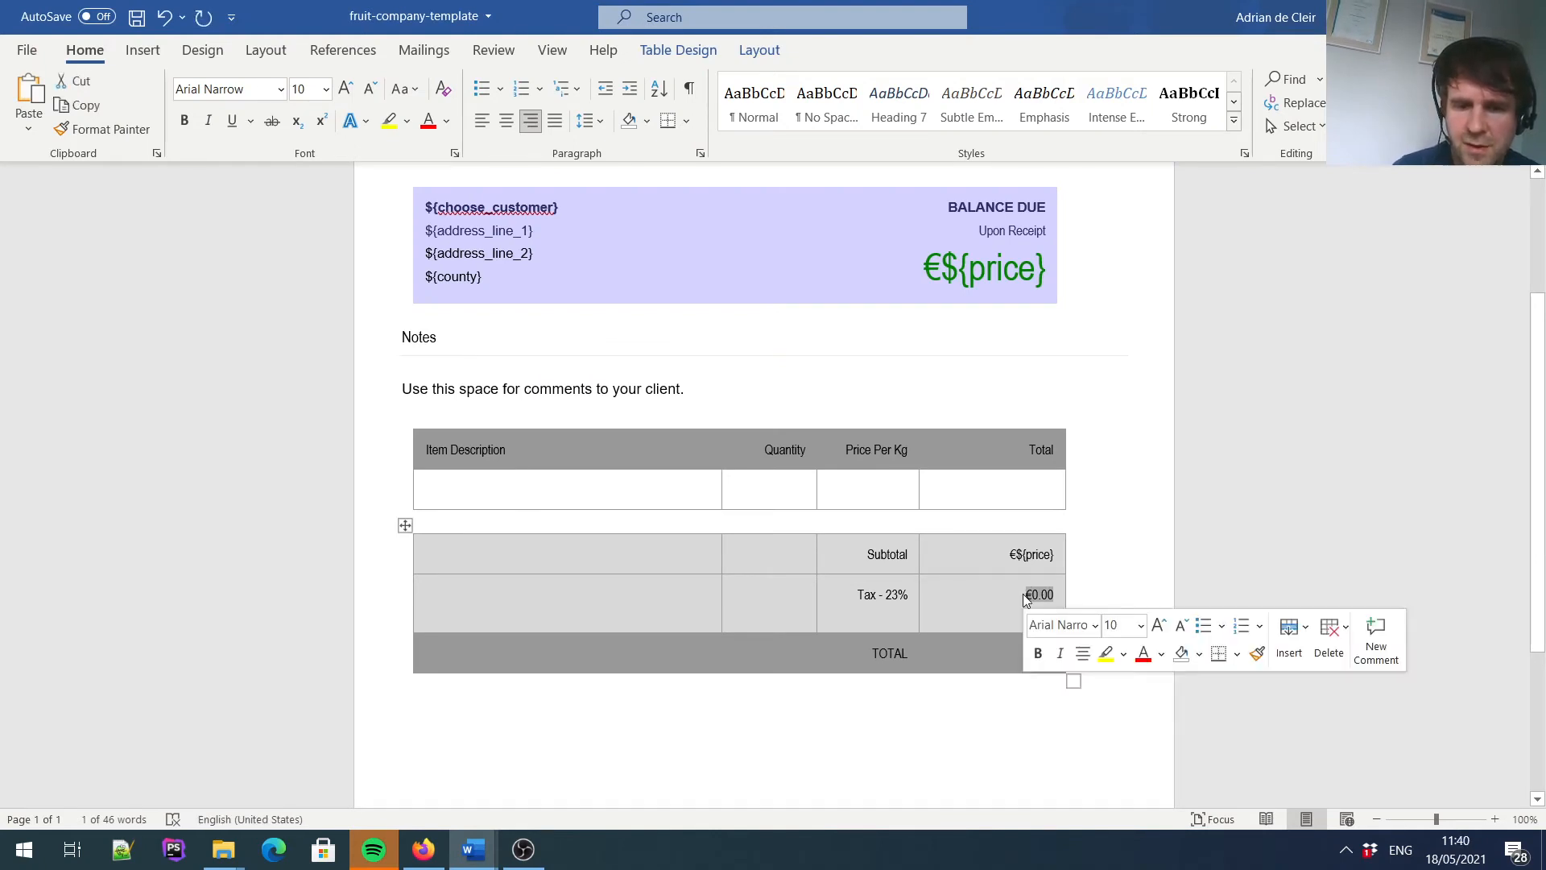
pyautogui.write('23%')
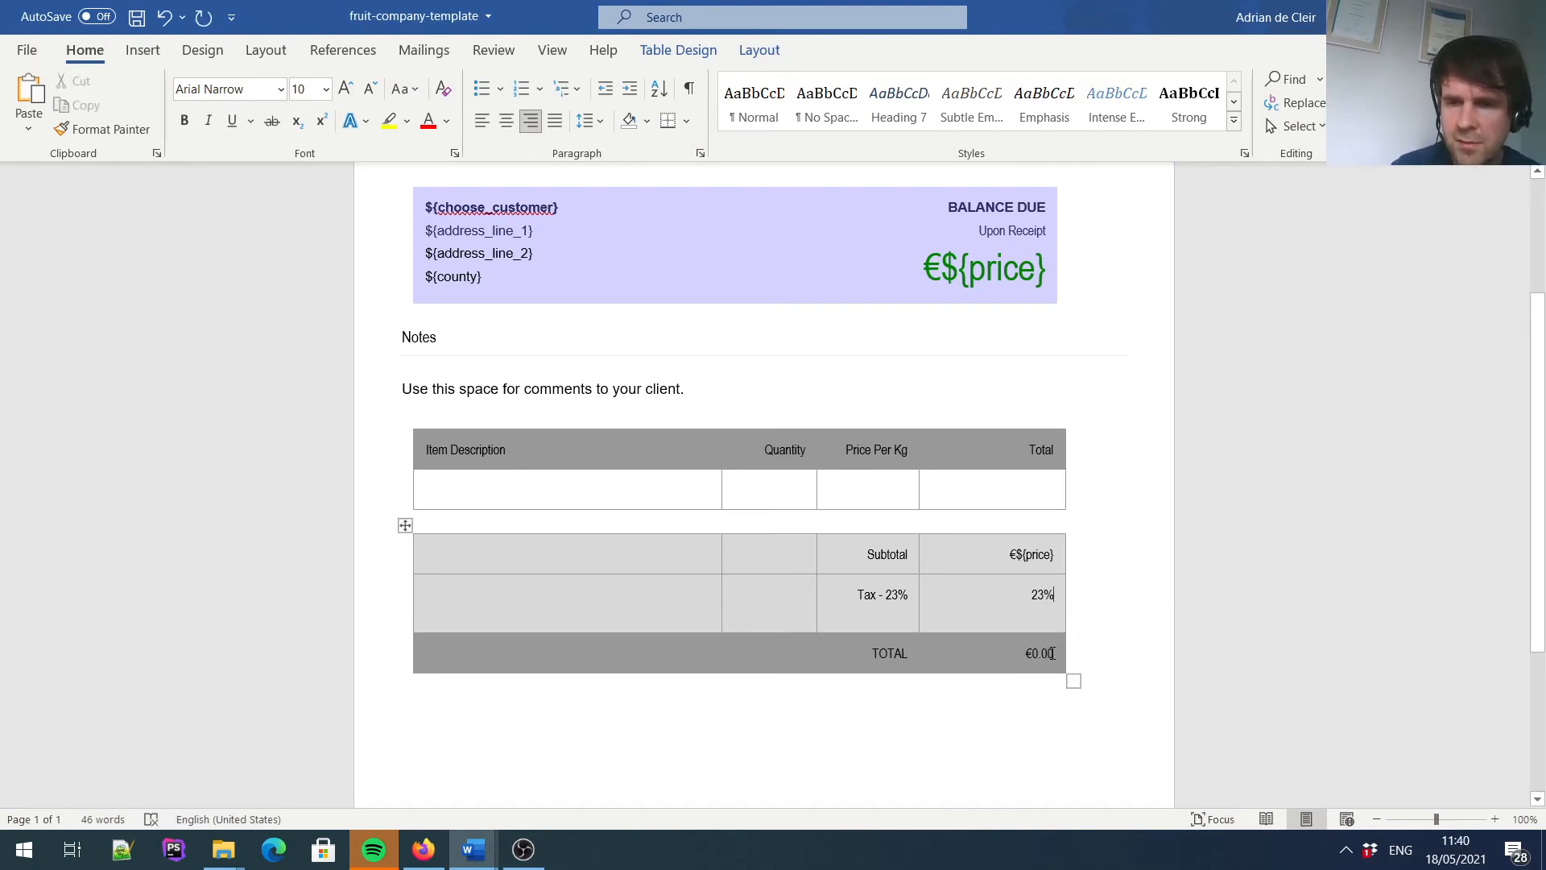
pyautogui.moveTo(1036, 654); pyautogui.dragTo(1033, 655)
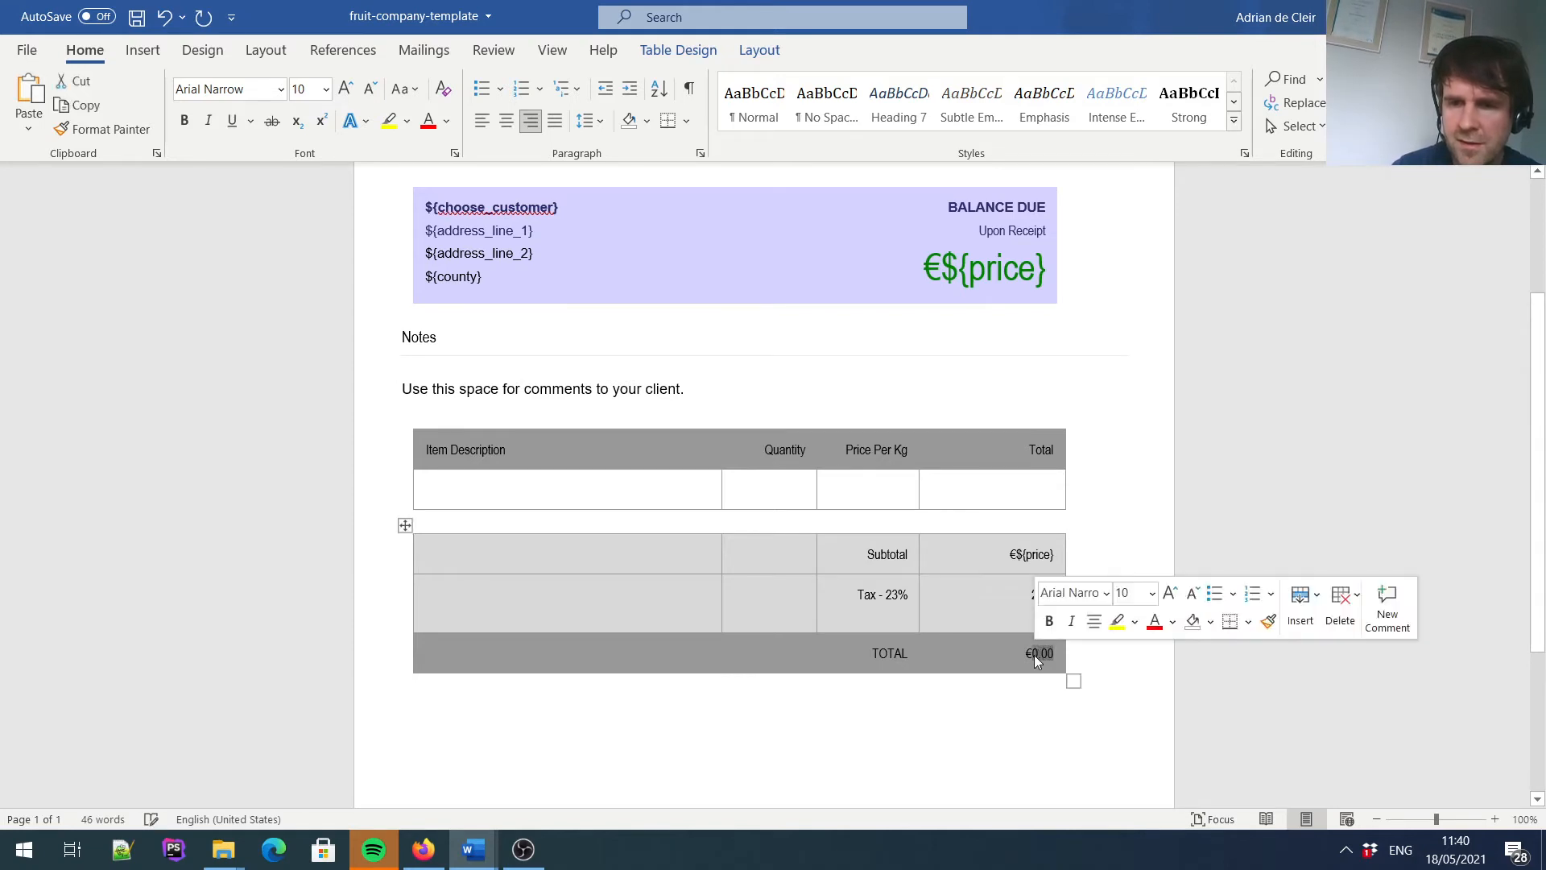
pyautogui.rightClick(1041, 655)
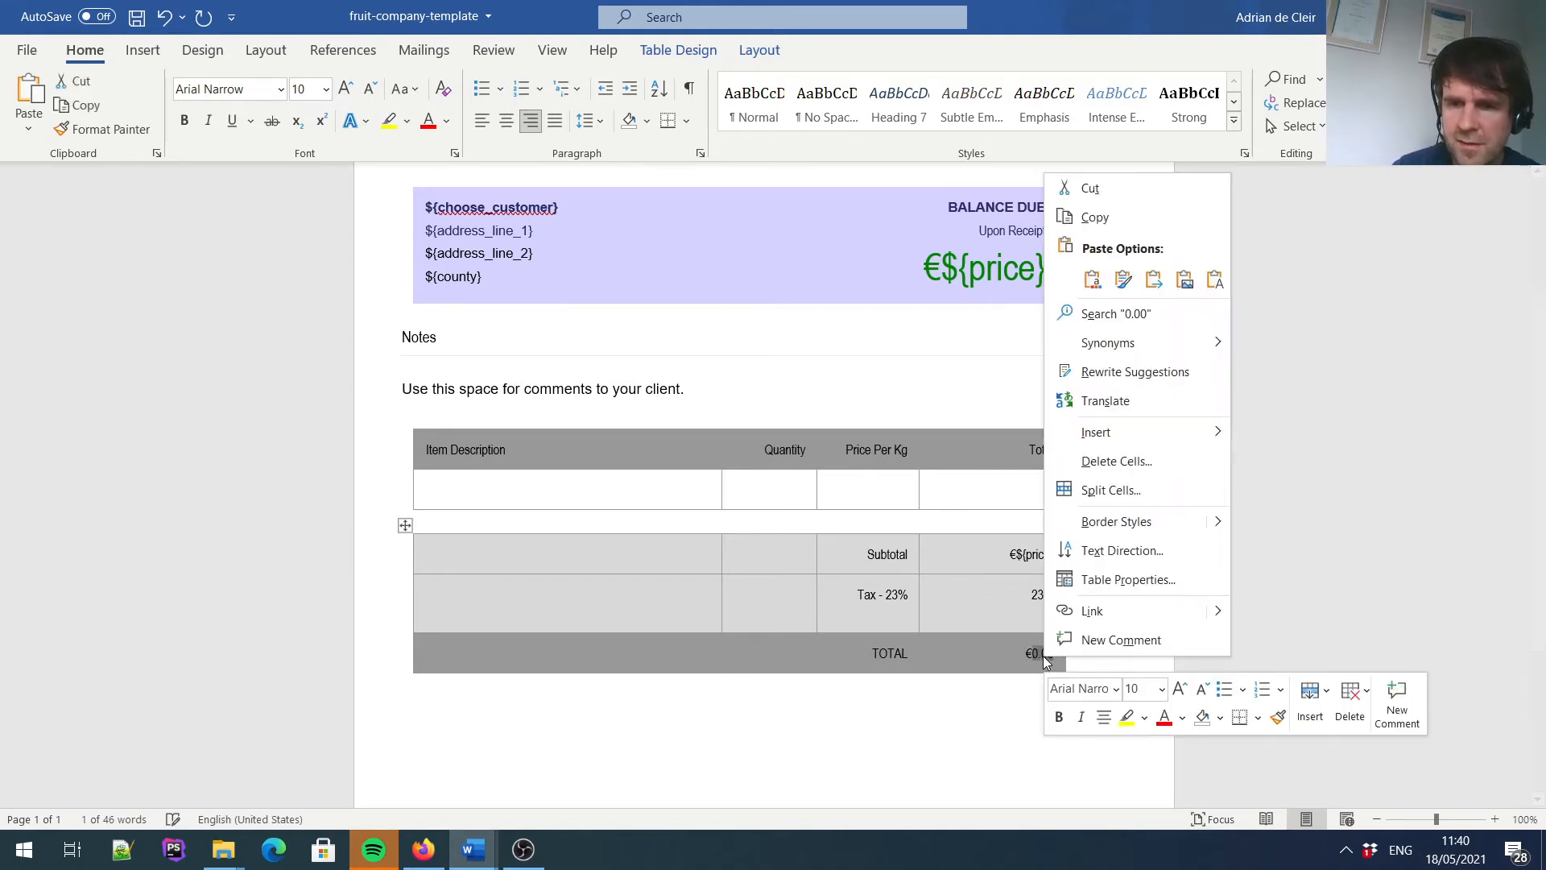
pyautogui.click(1214, 281)
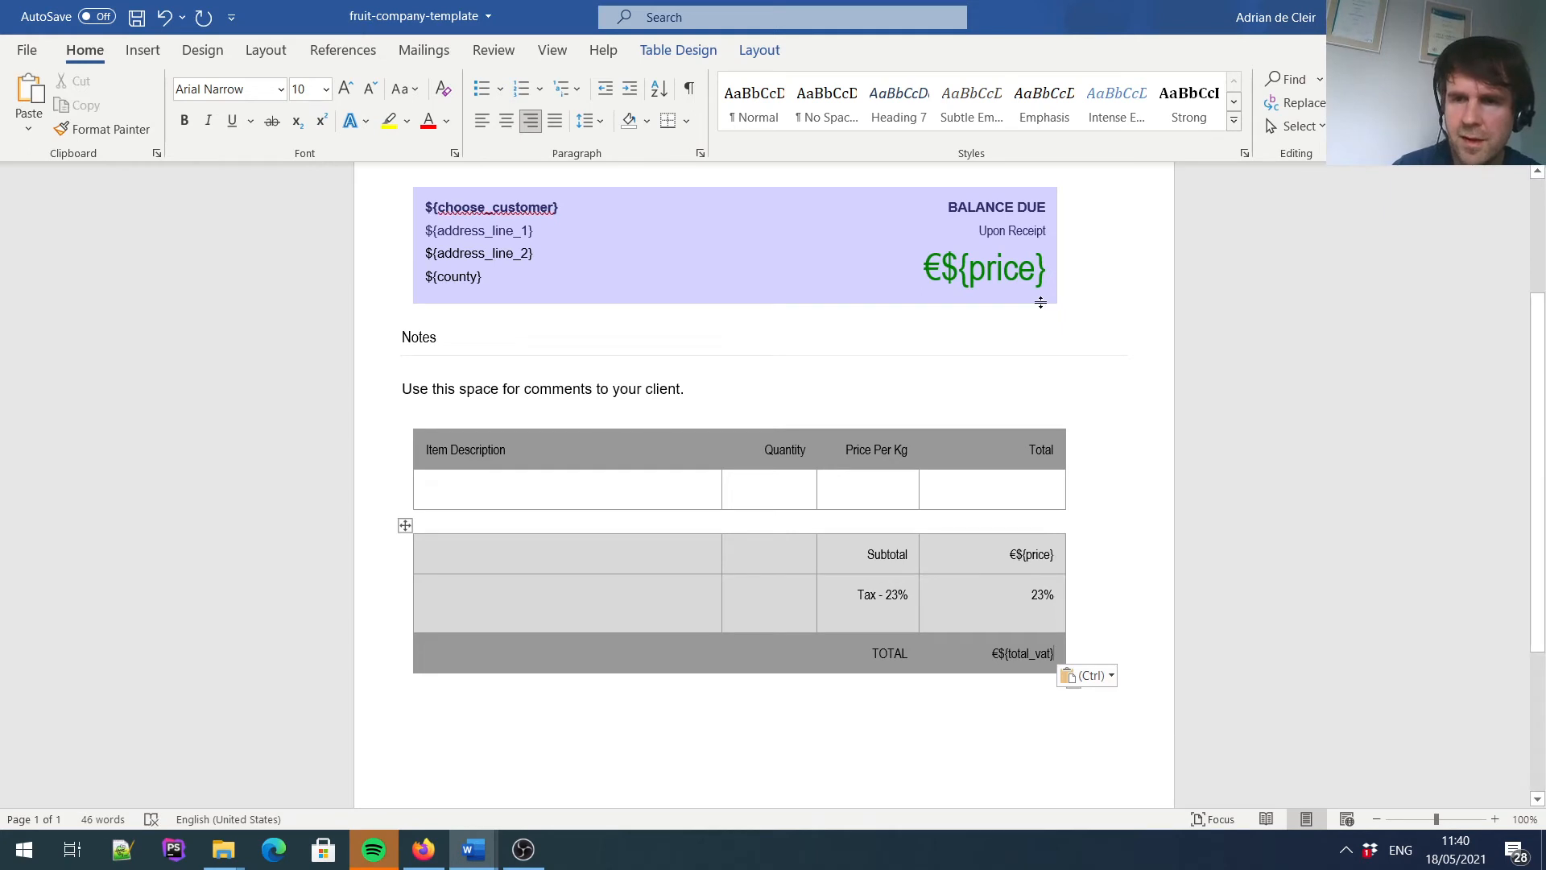
# Replace the comments sentence under Notes with the mockup's ${notes} placeholder, pasted as text only, and add a line break after it.
pyautogui.scroll(1, 1014, 434)
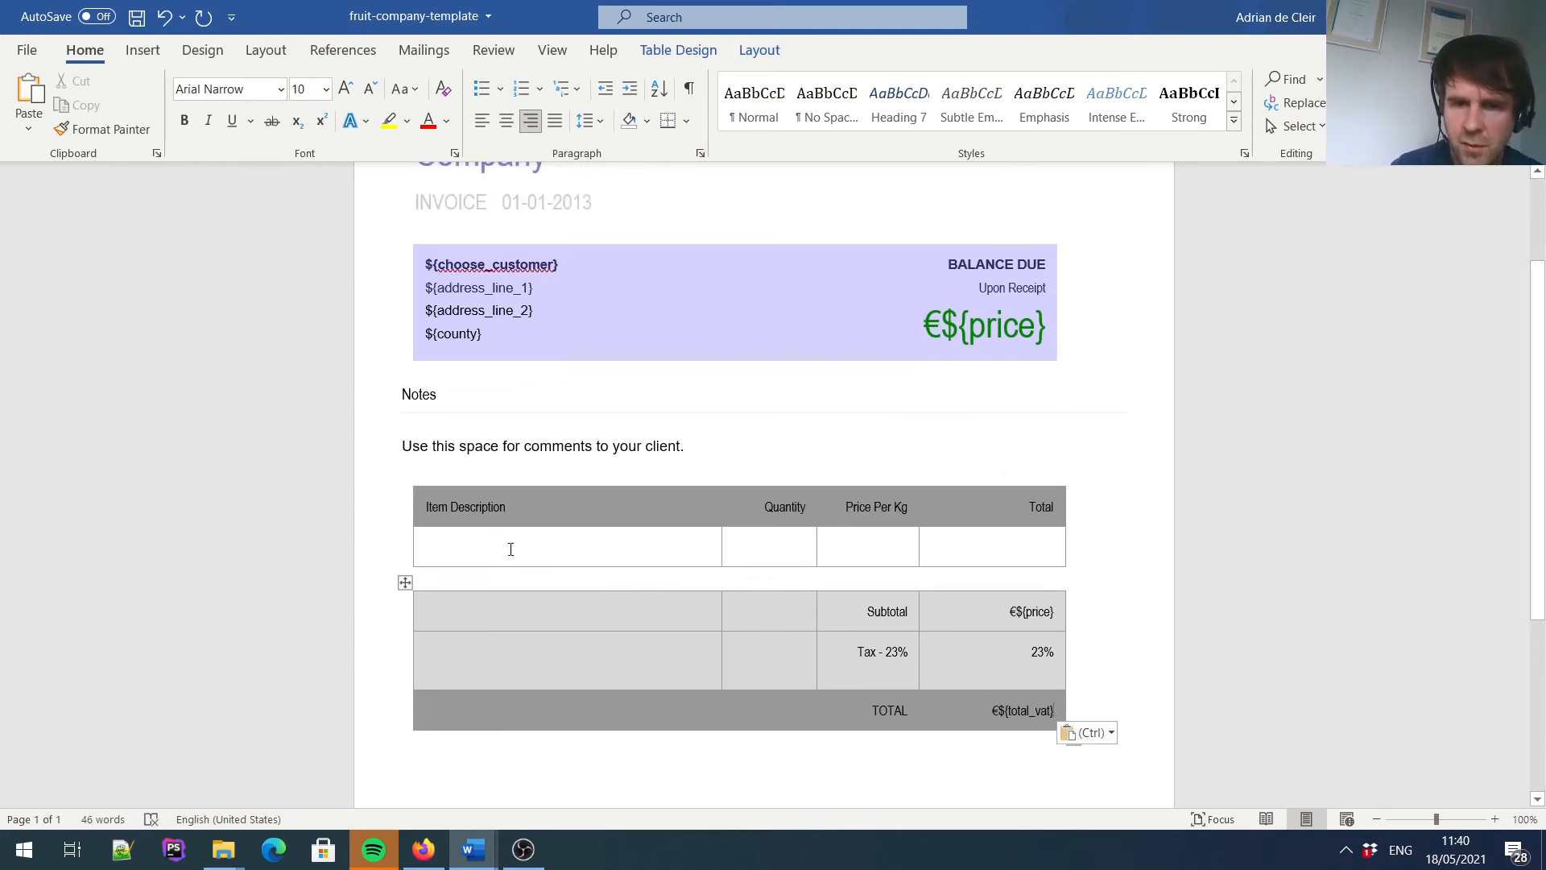
pyautogui.scroll(1, 805, 612)
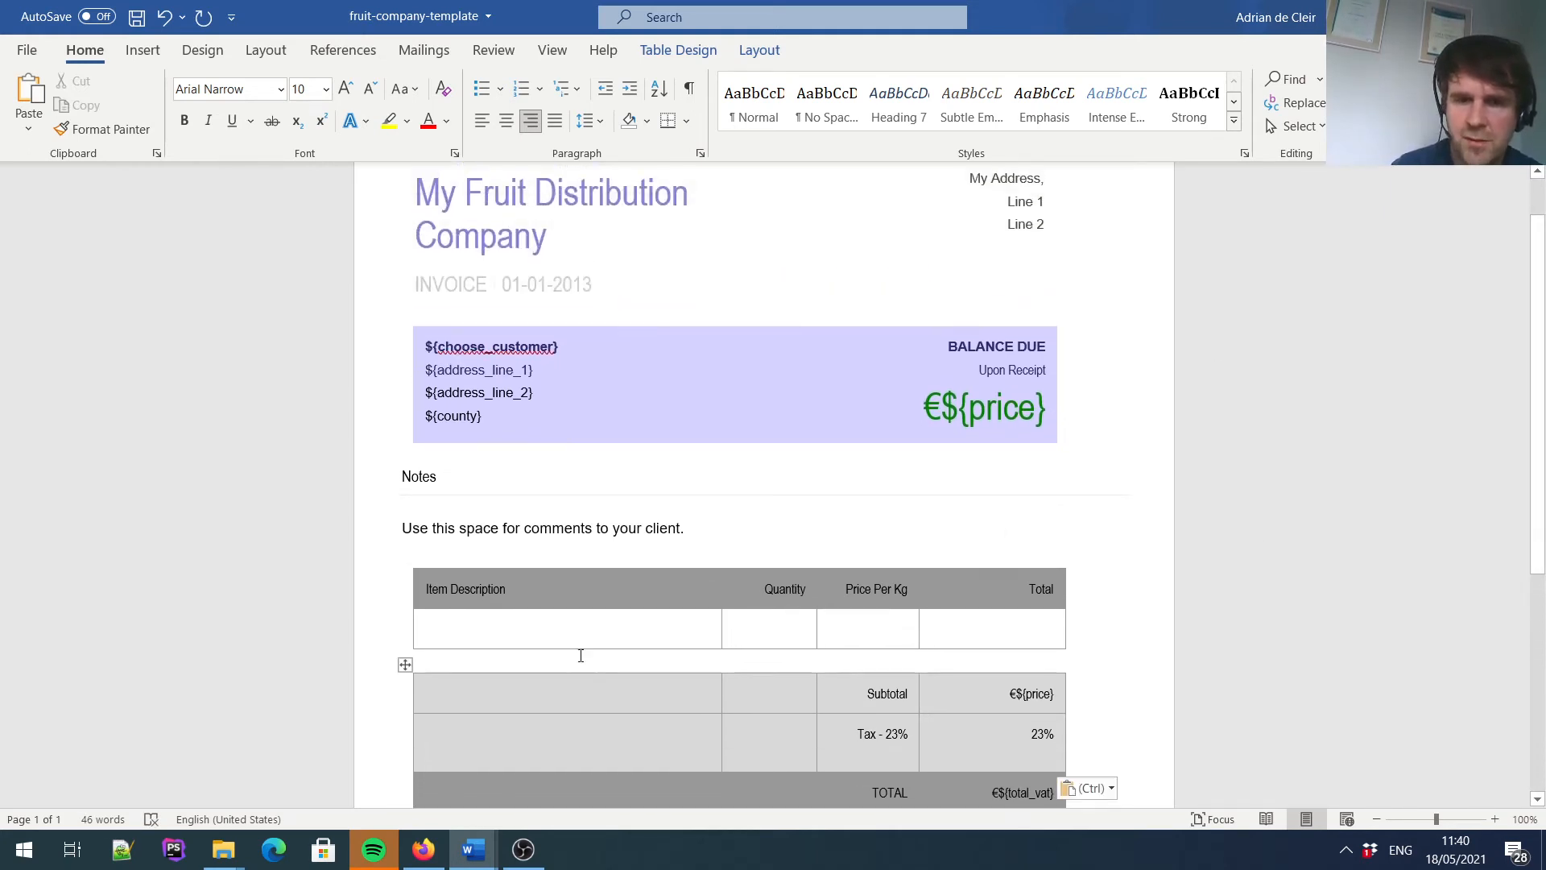
pyautogui.moveTo(482, 853)
pyautogui.click(587, 773)
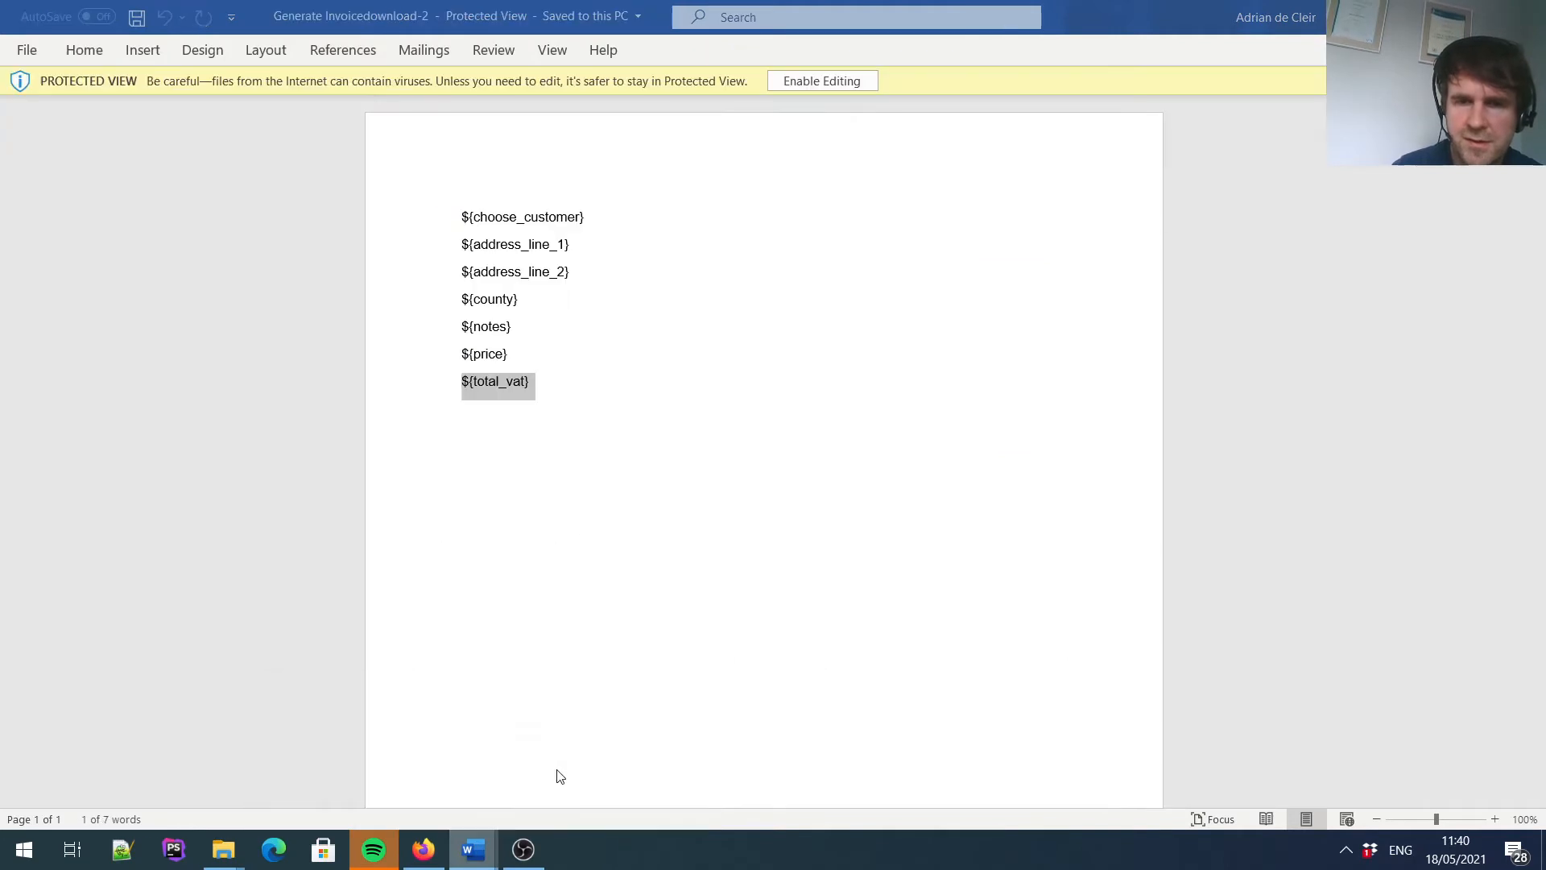
pyautogui.moveTo(514, 328); pyautogui.dragTo(456, 330)
pyautogui.hotkey('ctrl', 'c')
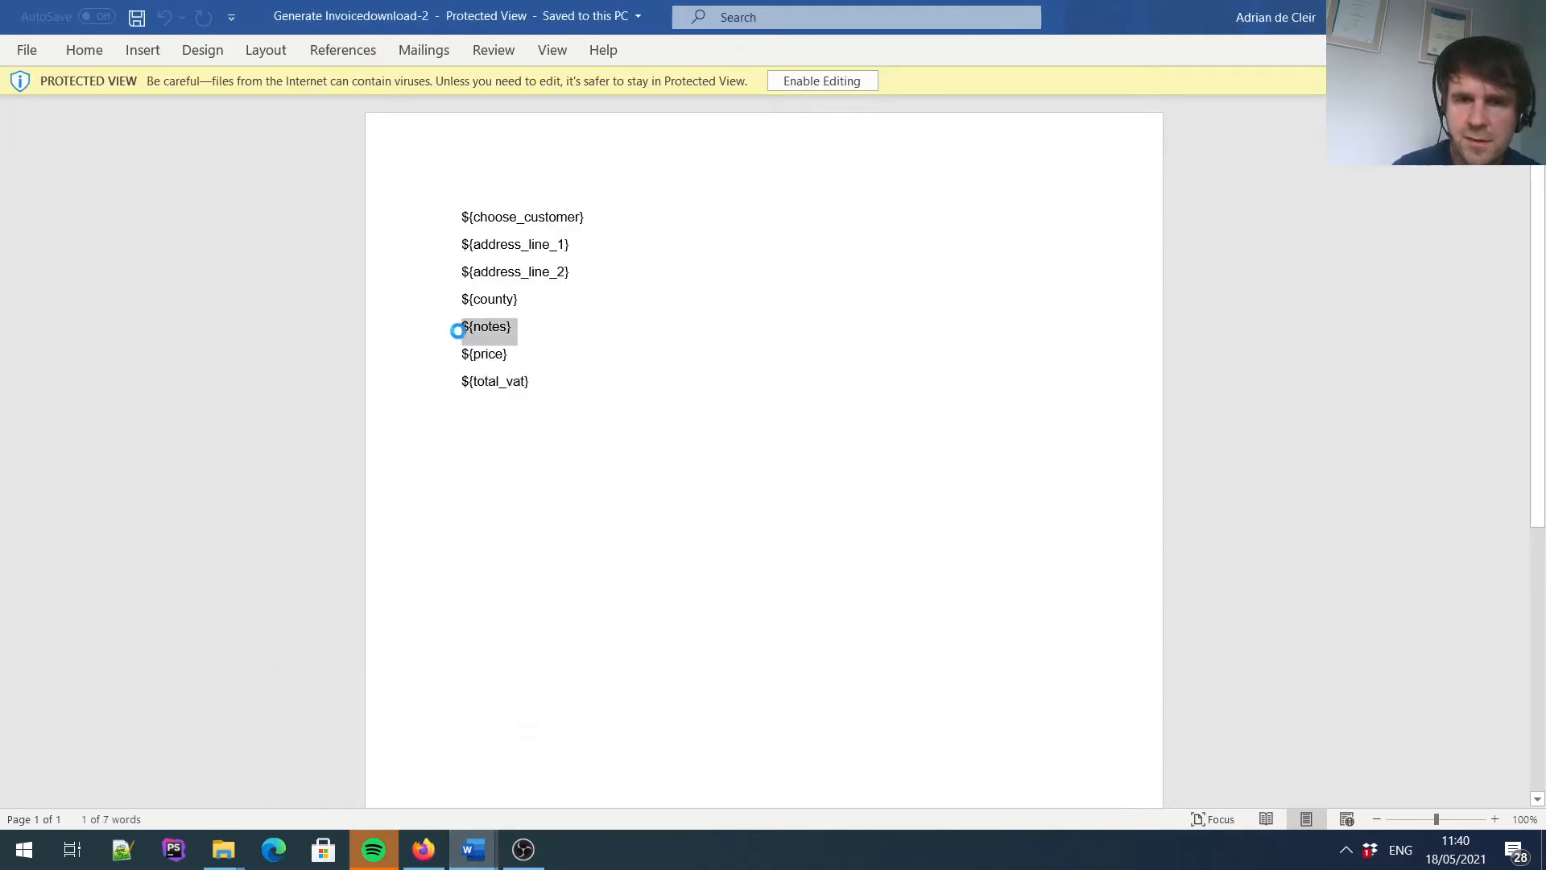
pyautogui.moveTo(474, 853)
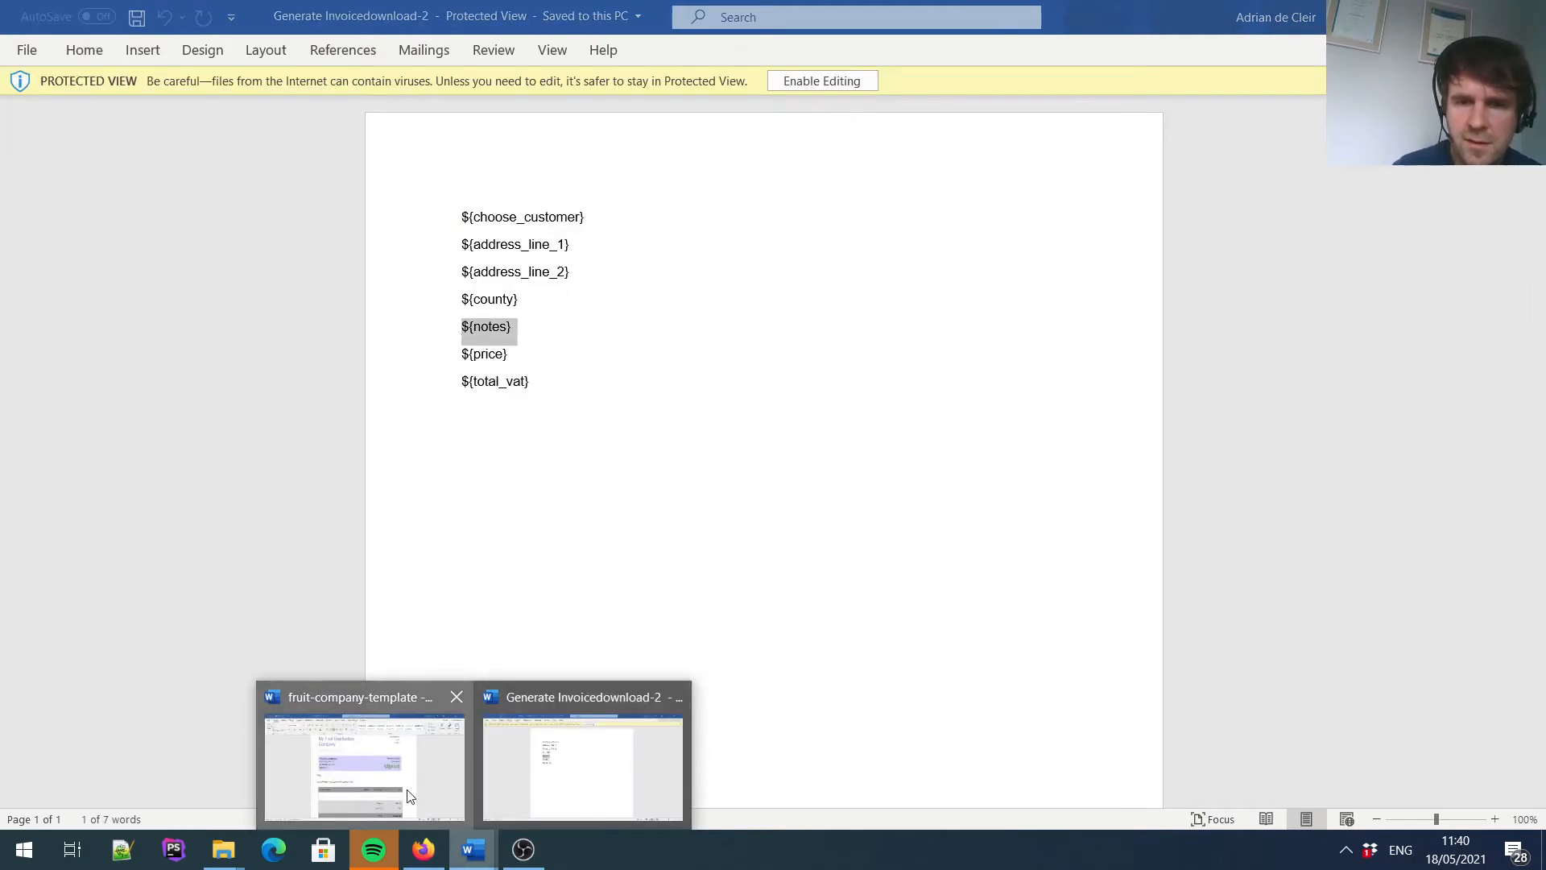
pyautogui.click(363, 757)
pyautogui.moveTo(701, 539); pyautogui.dragTo(403, 533)
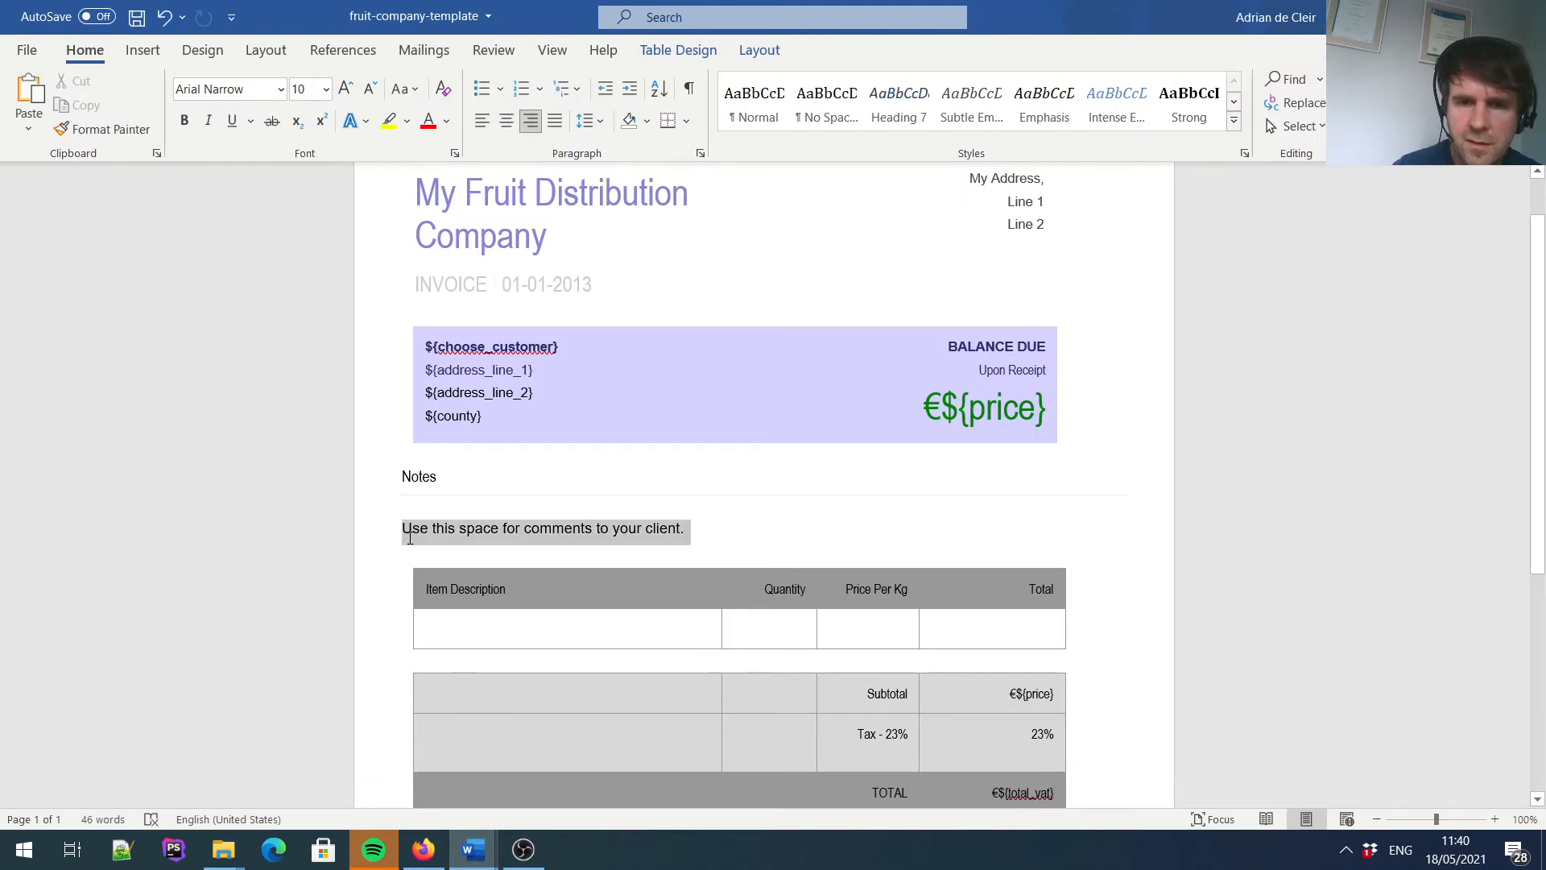
pyautogui.rightClick(462, 535)
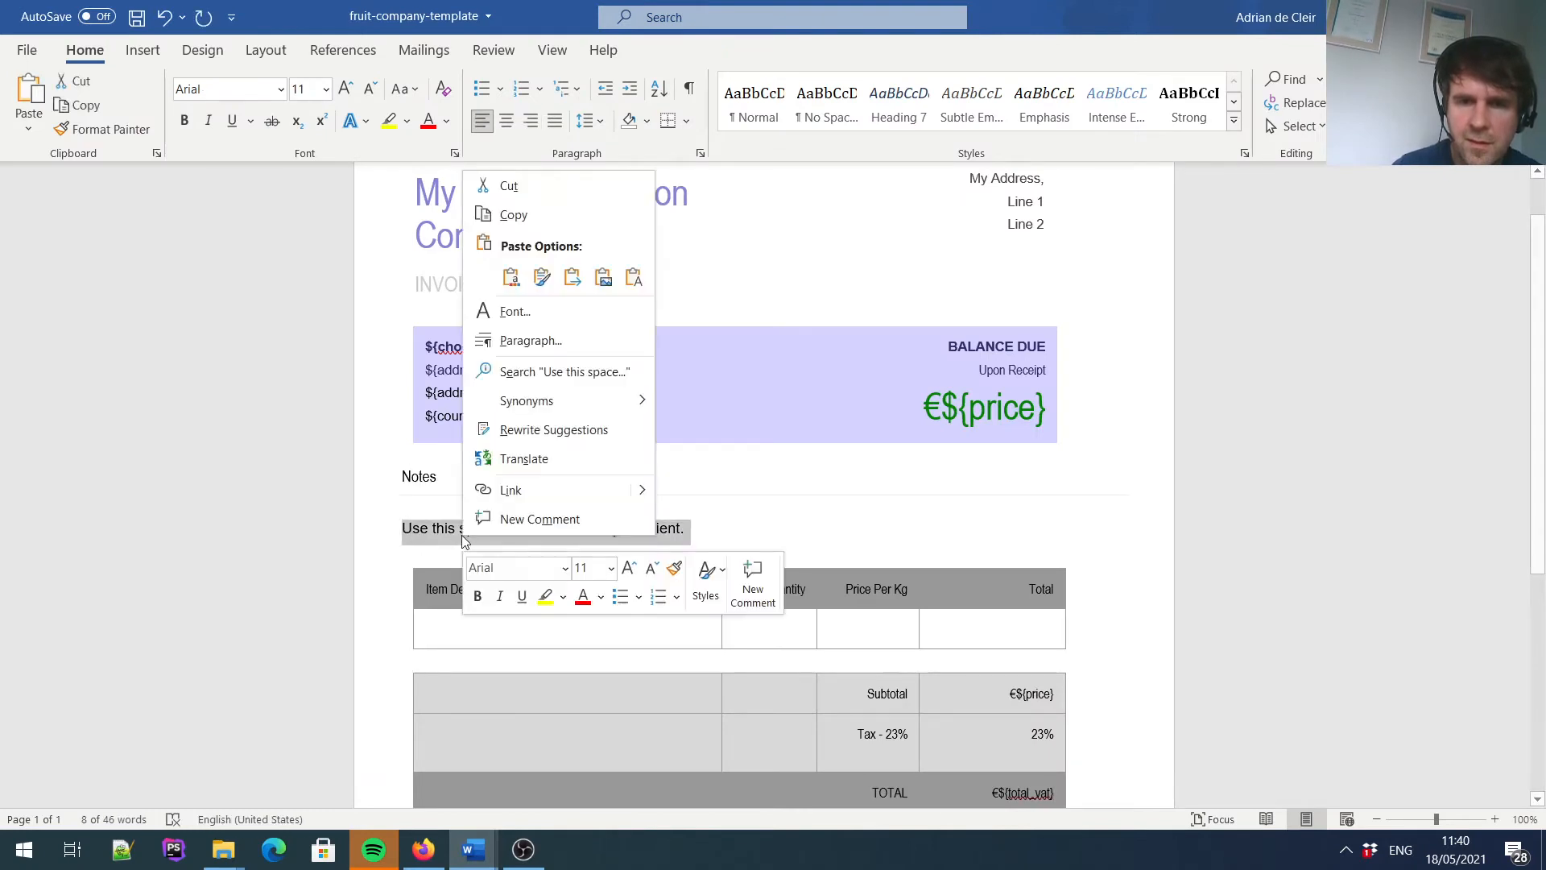
pyautogui.click(633, 277)
pyautogui.press('Return')
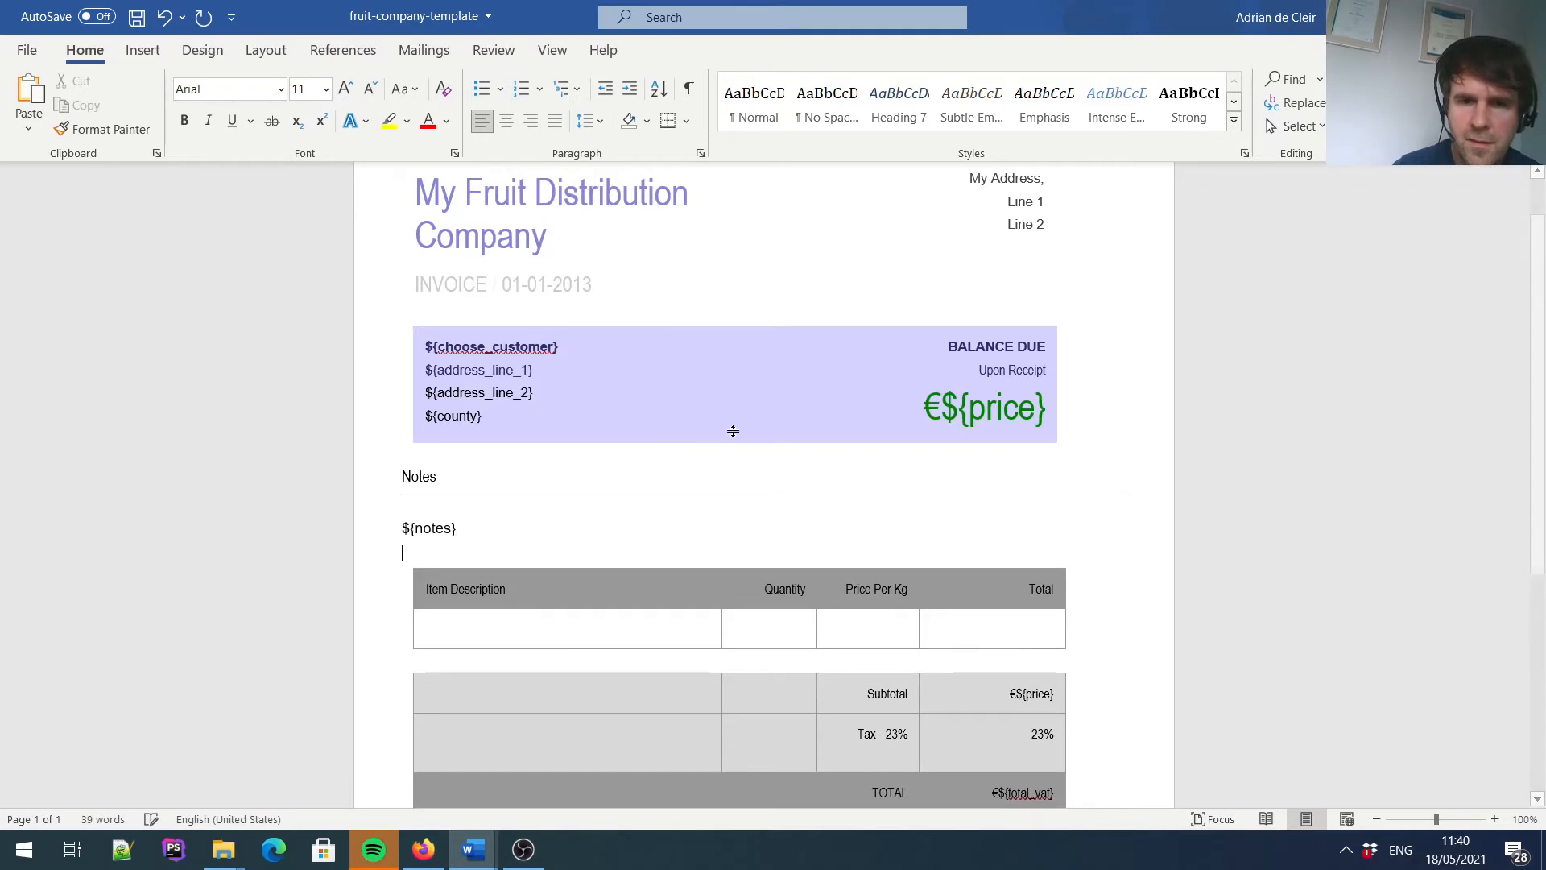
# Save the fruit-company-template document.
pyautogui.moveTo(1539, 266); pyautogui.dragTo(1537, 248)
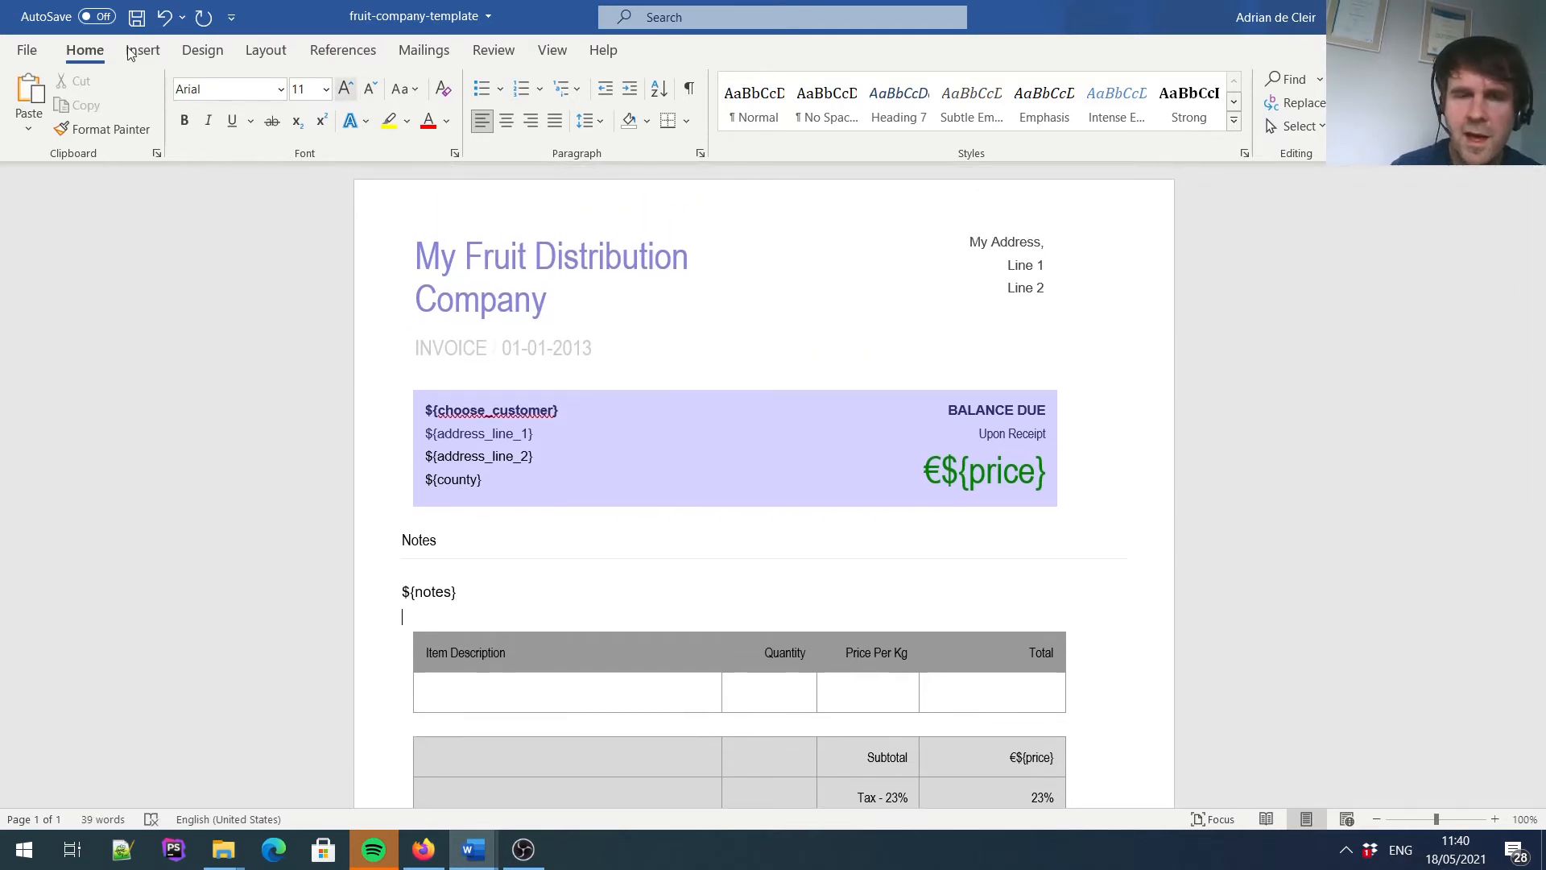
pyautogui.hotkey('ctrl', 's')
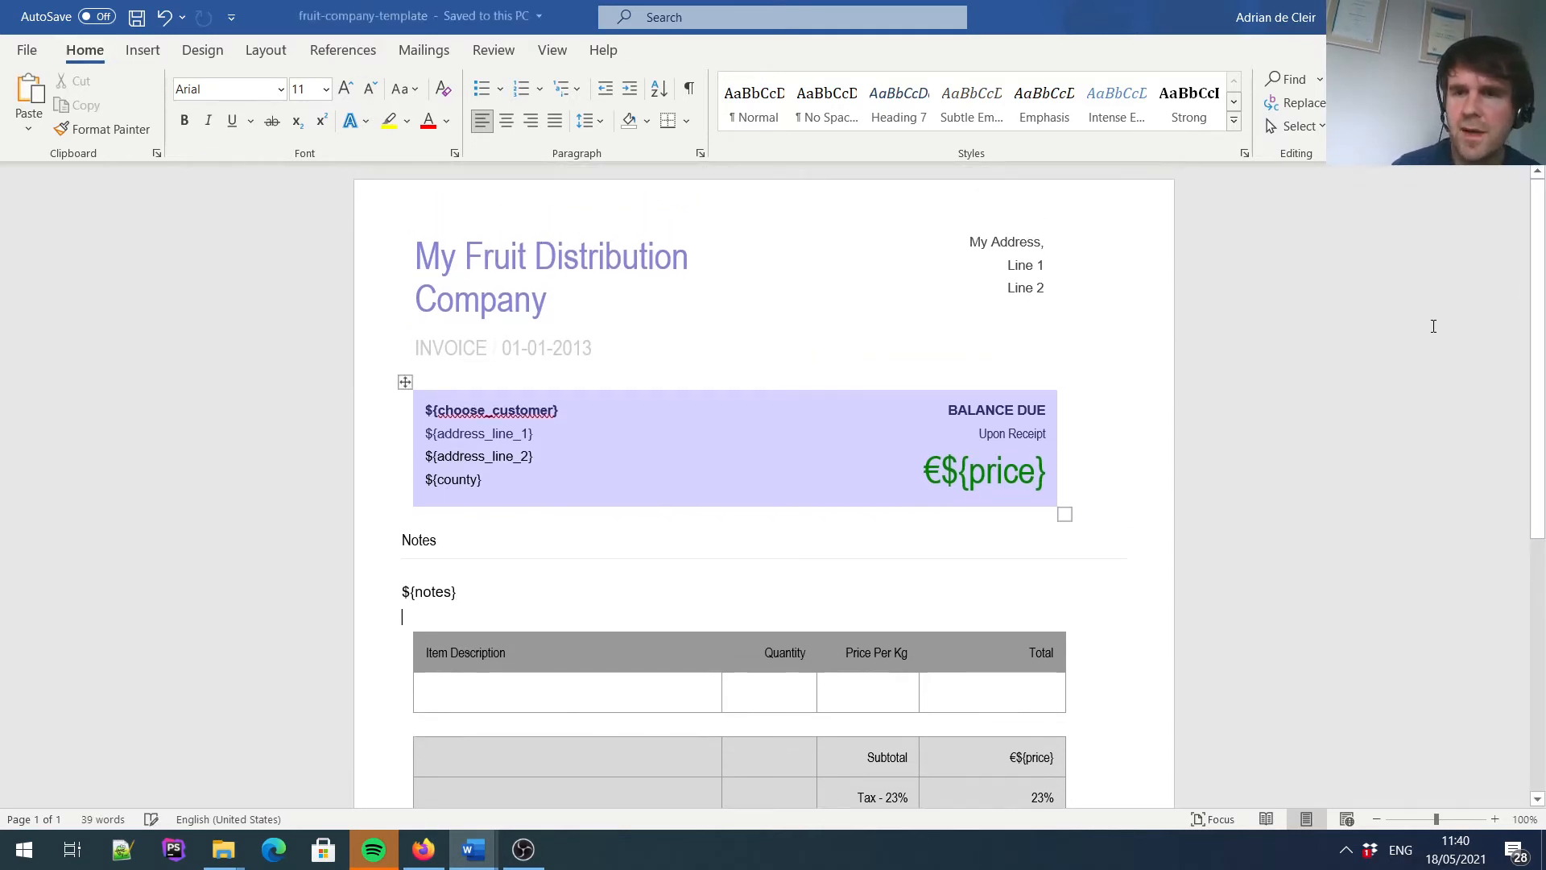
pyautogui.moveTo(1539, 207)
pyautogui.mouseDown()
pyautogui.moveTo(1540, 247)
pyautogui.moveTo(1541, 206)
pyautogui.mouseUp()
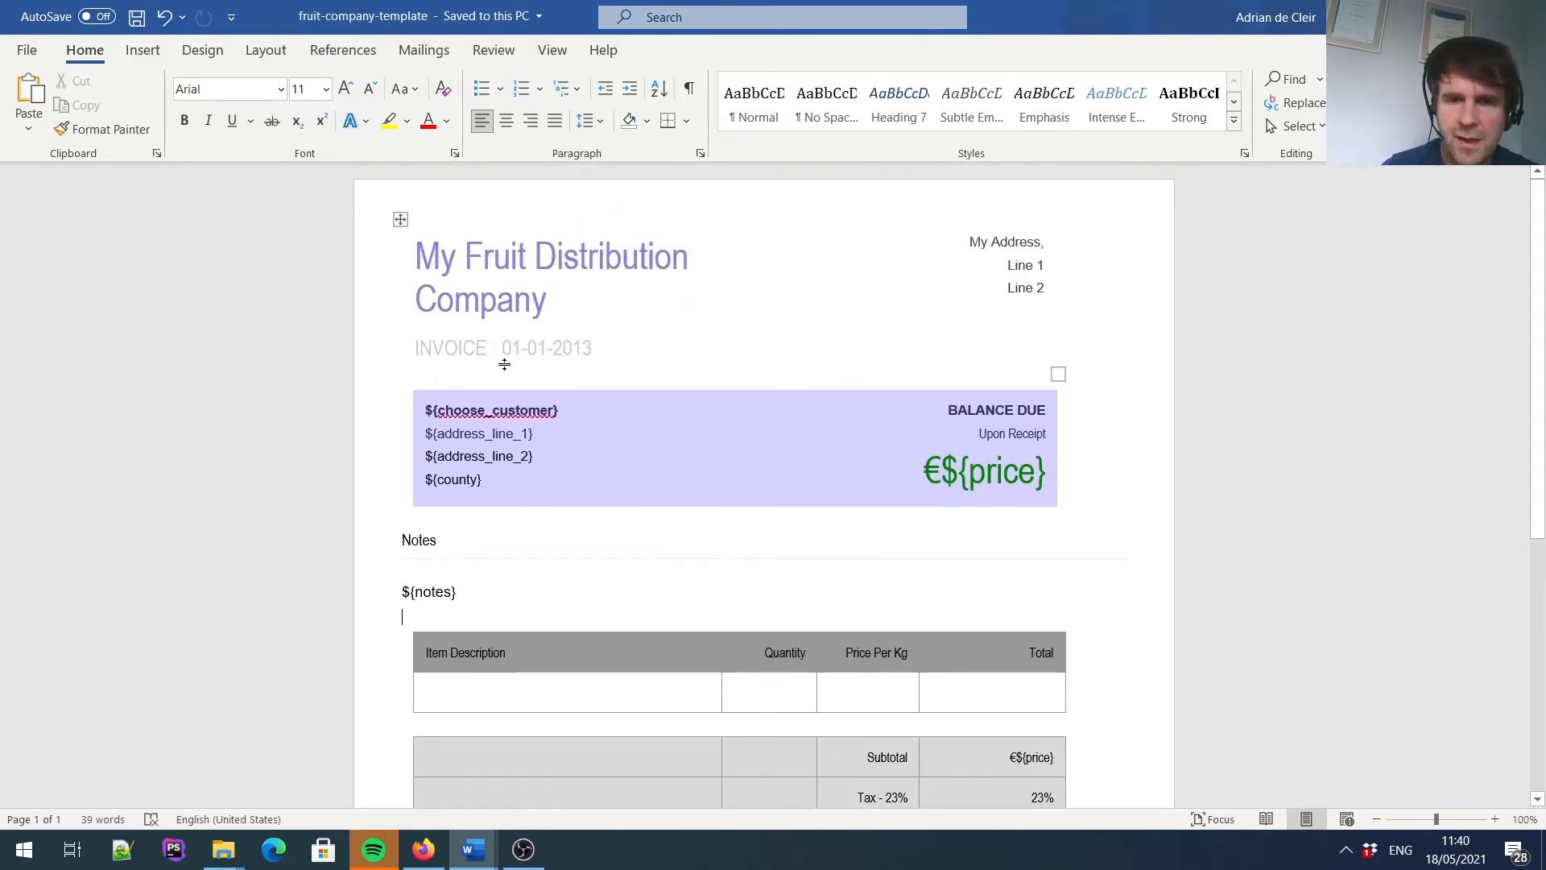
pyautogui.click(595, 349)
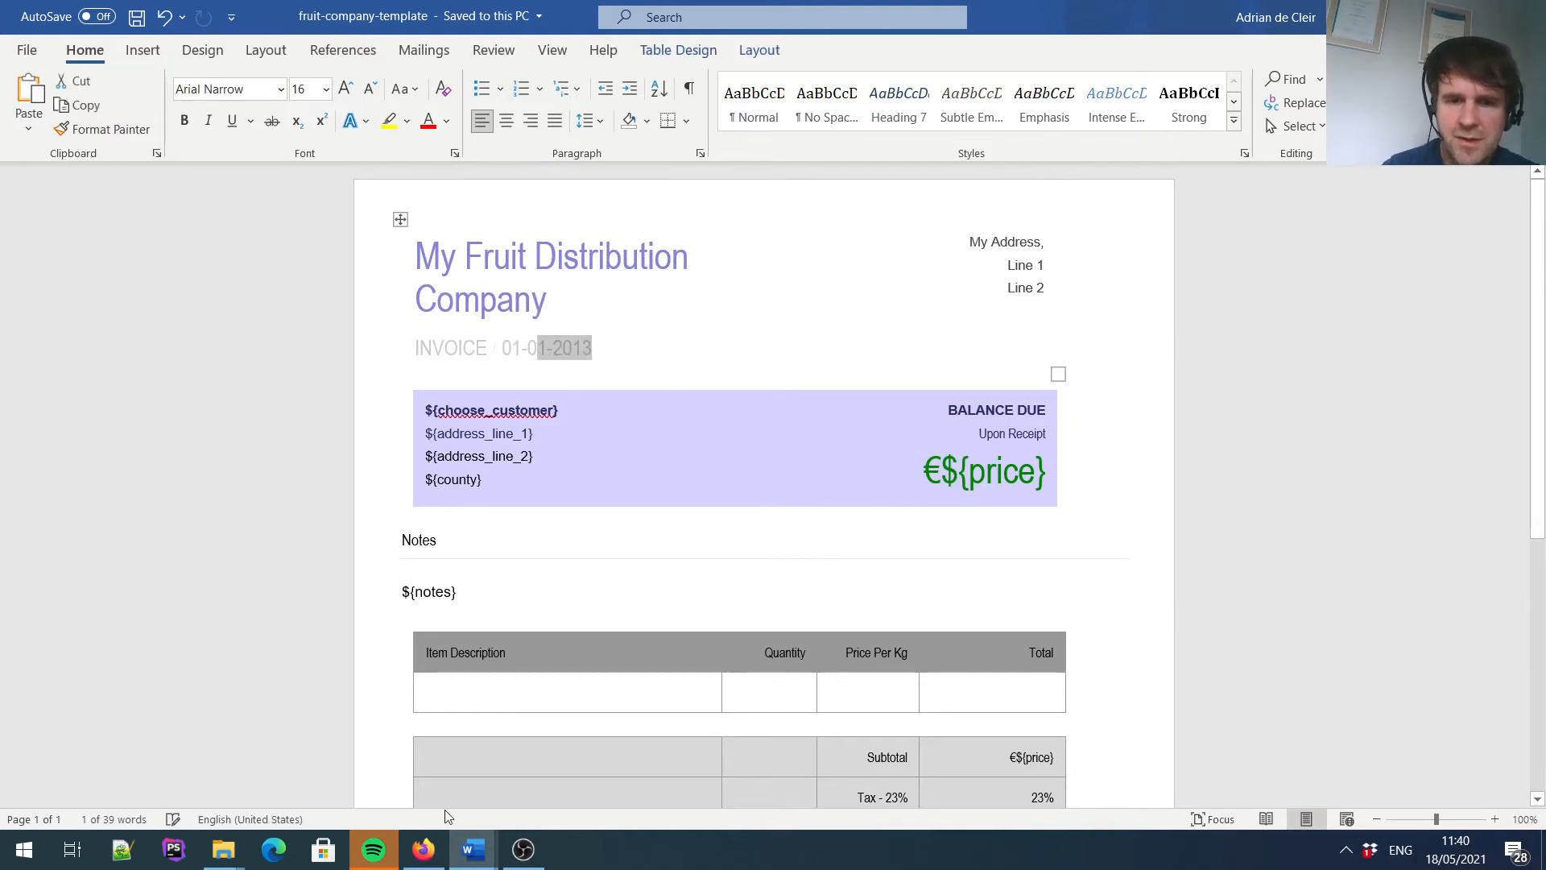
# Switch to Firefox and add an Auto Generate Field named "Invoice Number" beneath the Choose Customer dropdown.
pyautogui.click(423, 850)
pyautogui.moveTo(1537, 570); pyautogui.dragTo(1536, 141)
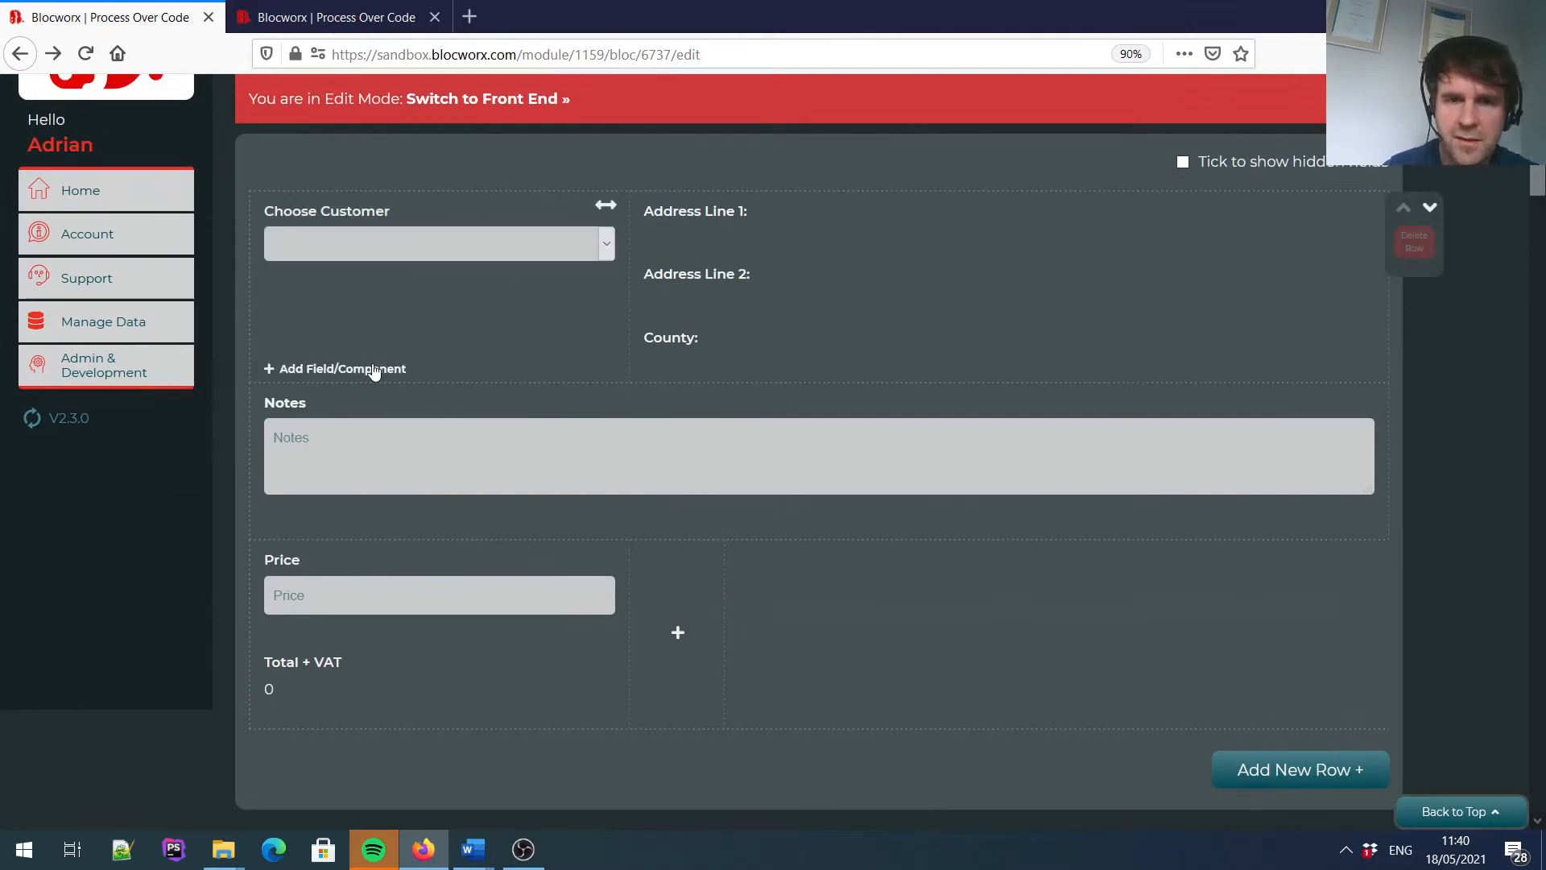
pyautogui.click(372, 371)
pyautogui.click(1211, 151)
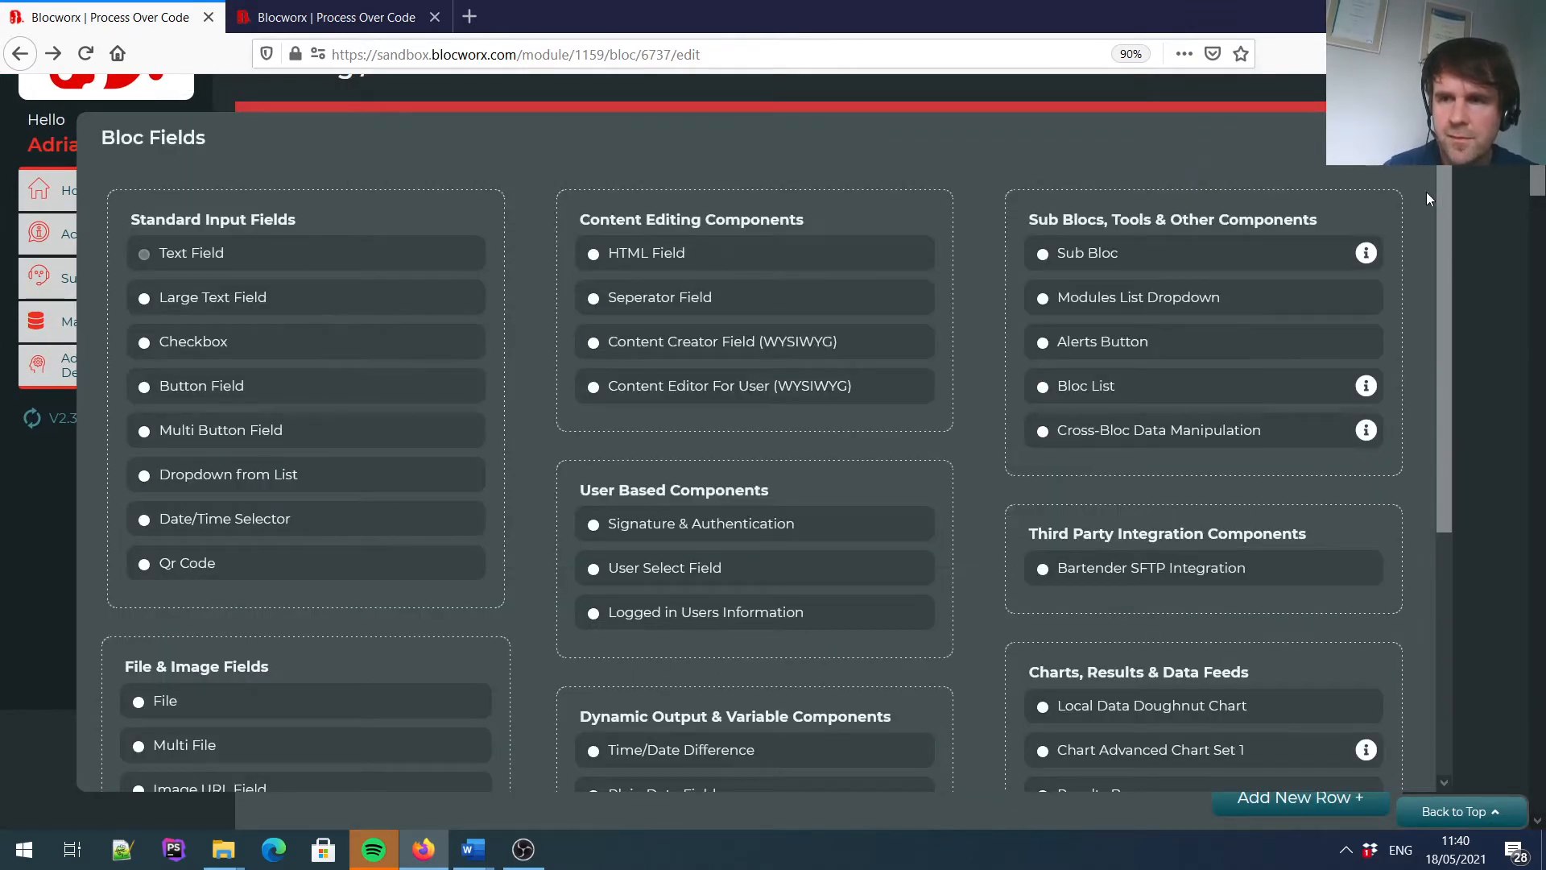
pyautogui.moveTo(1440, 196); pyautogui.dragTo(1446, 491)
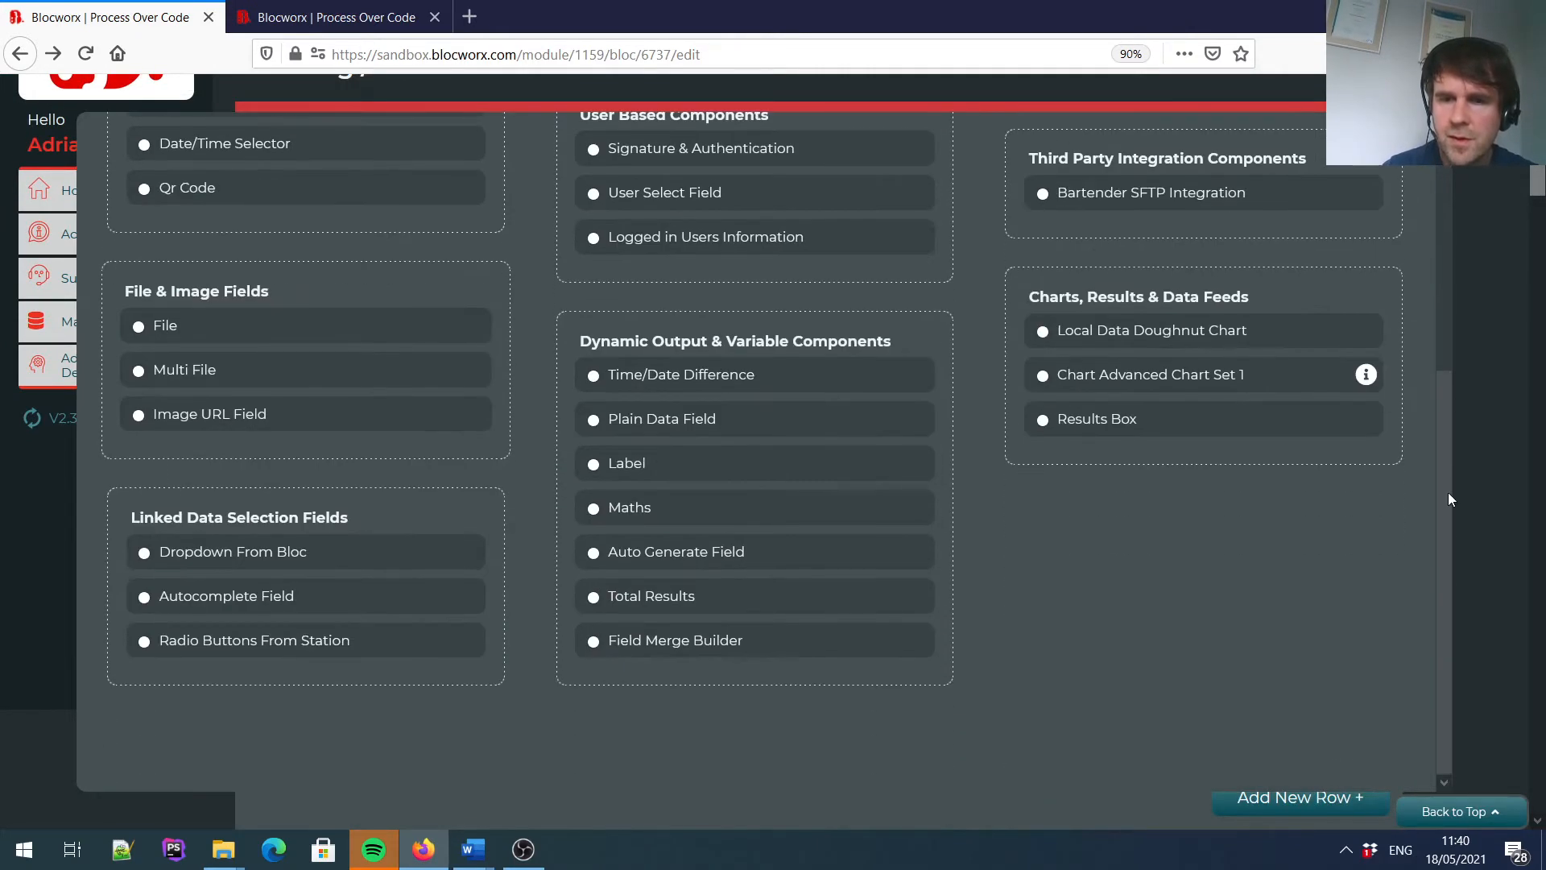
pyautogui.click(717, 552)
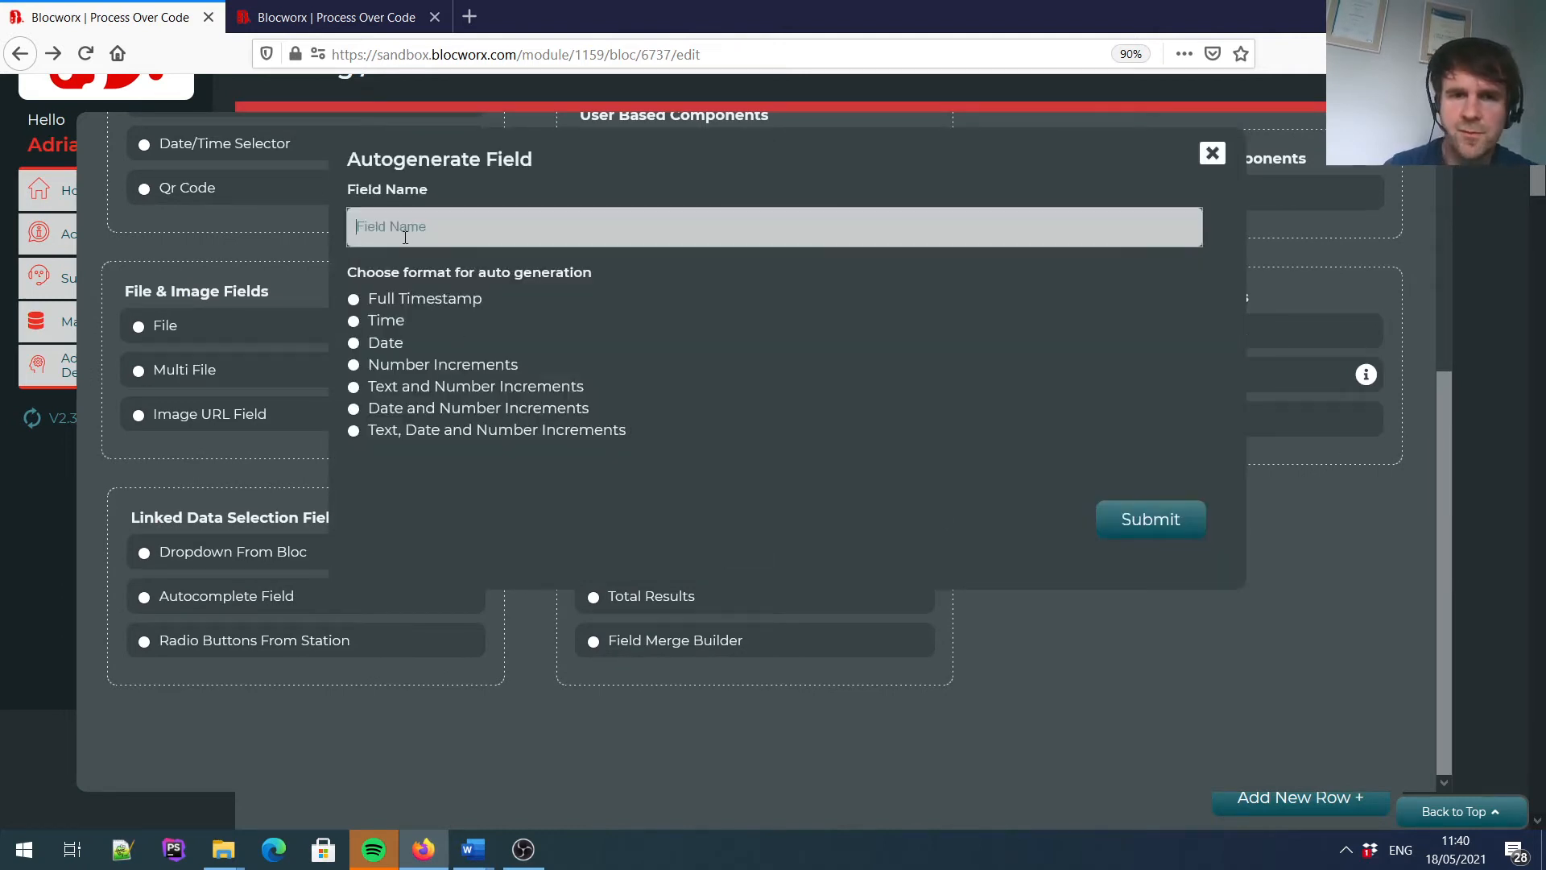
pyautogui.write('Invoice N')
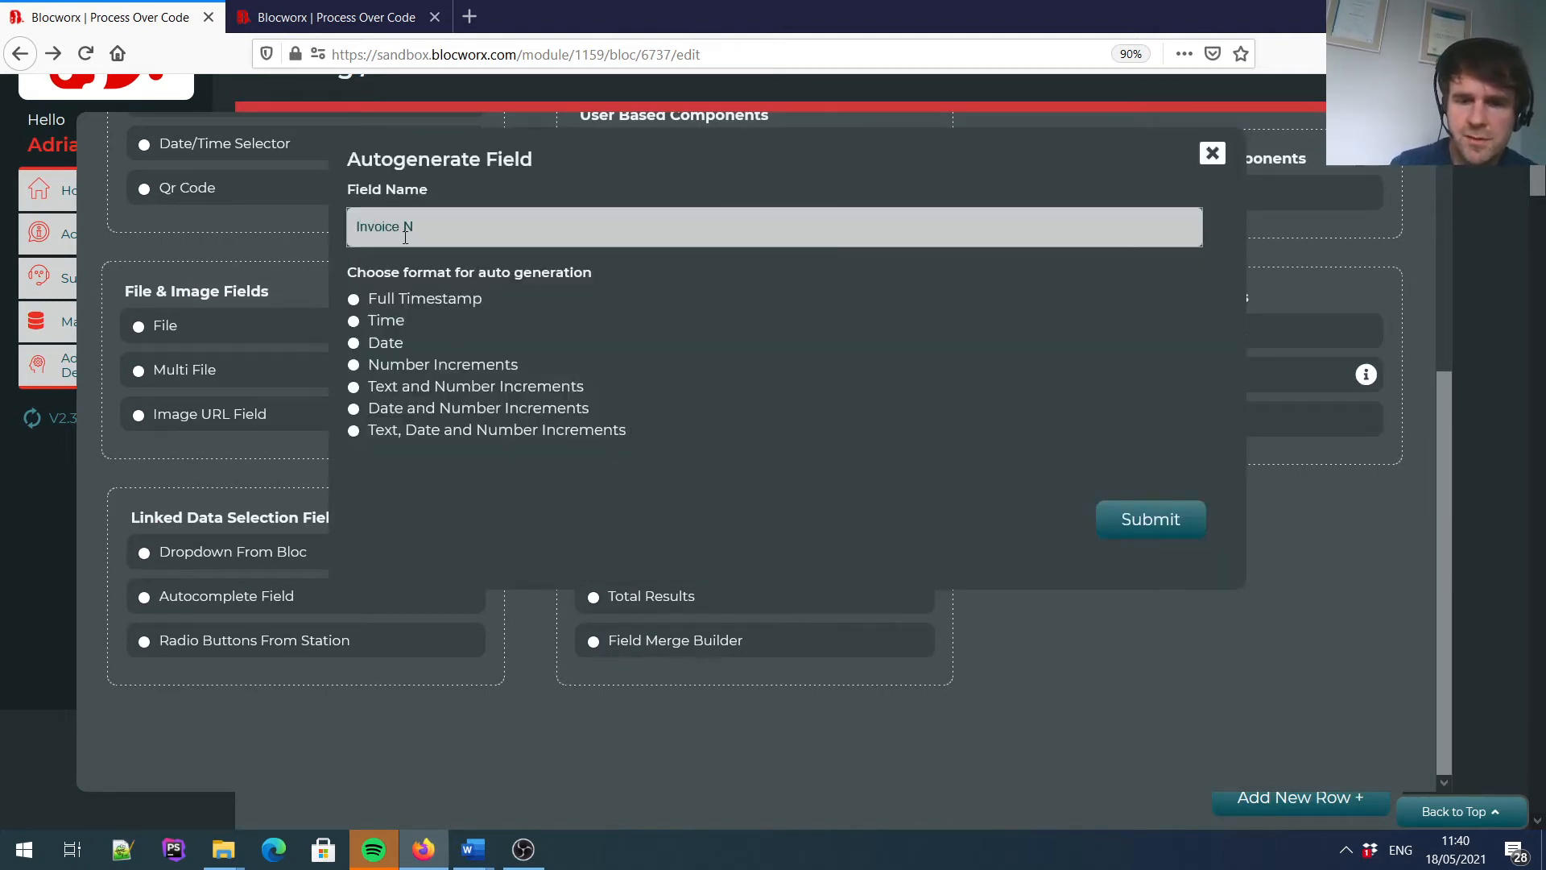
pyautogui.write('umber')
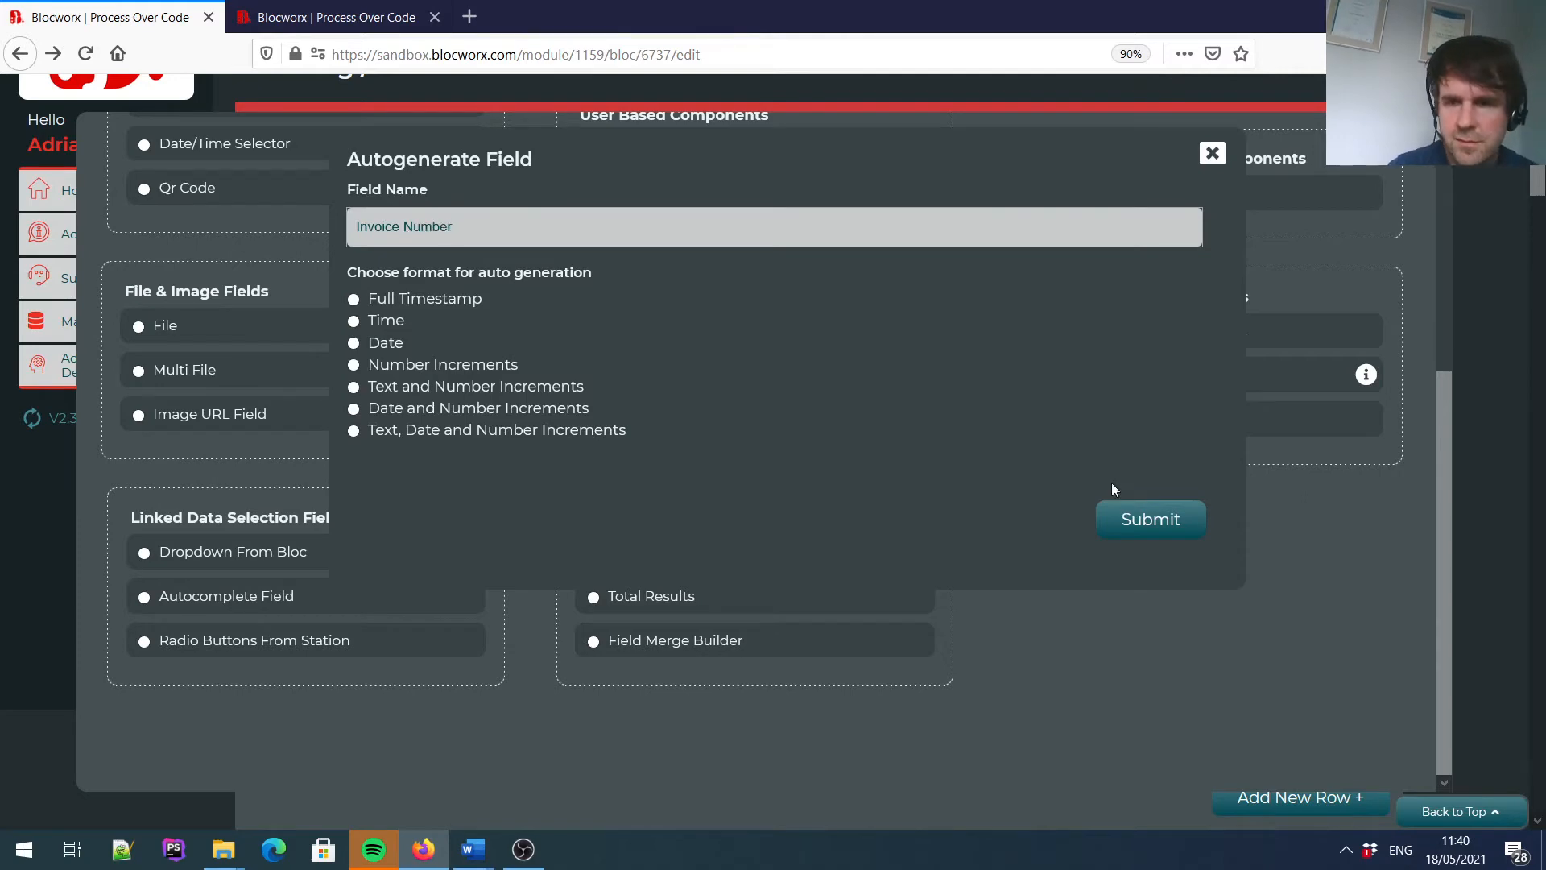
pyautogui.click(1149, 527)
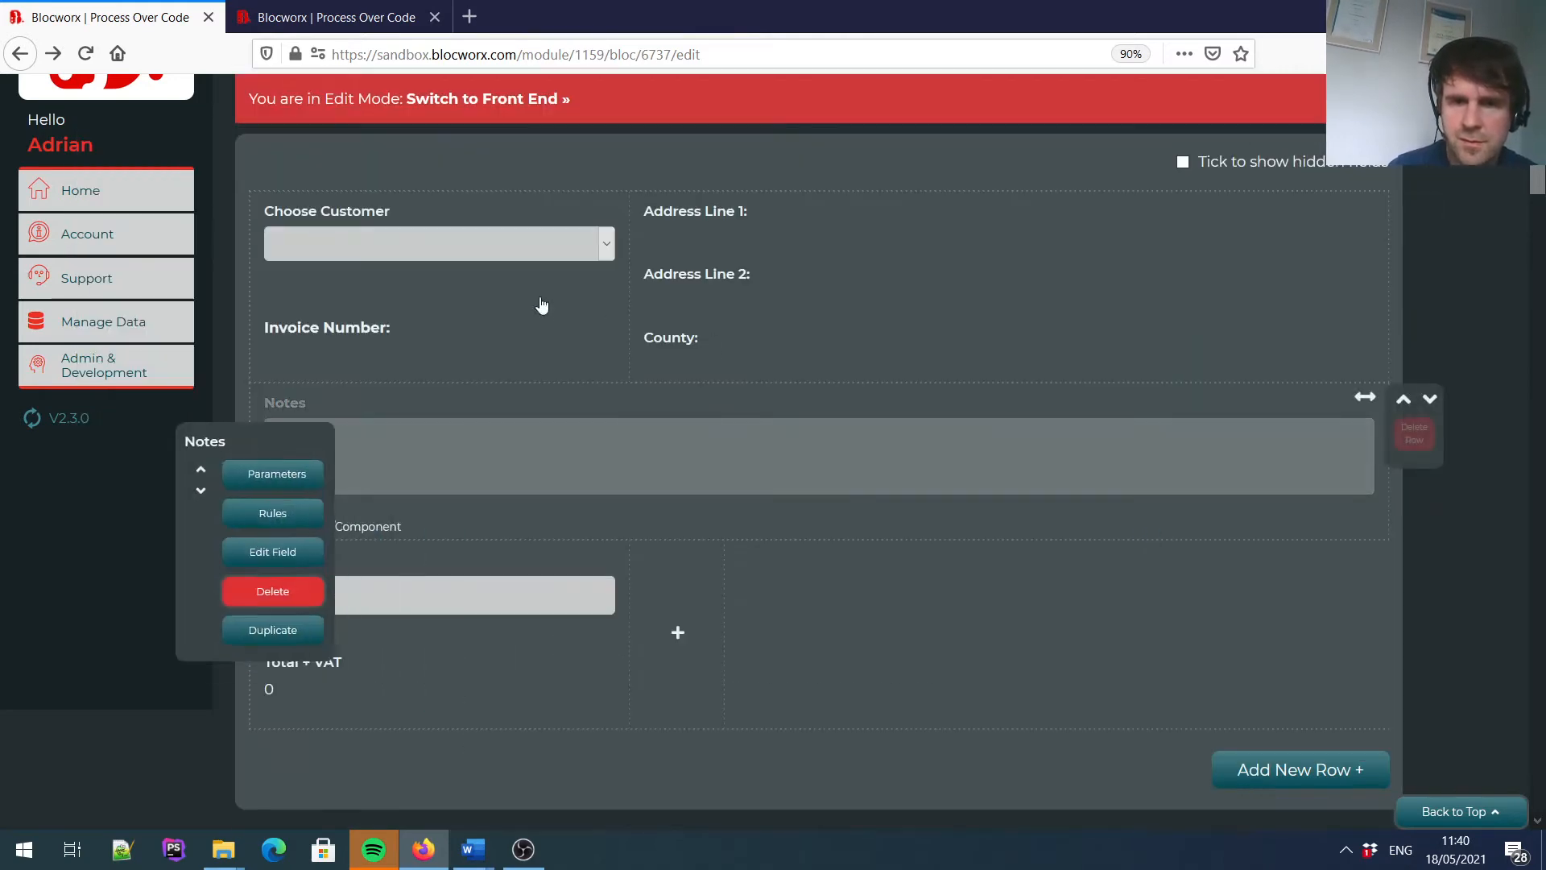
# Open the Invoice Number field for editing and set its auto-generation format to Text, Date and Number Increments.
pyautogui.click(300, 476)
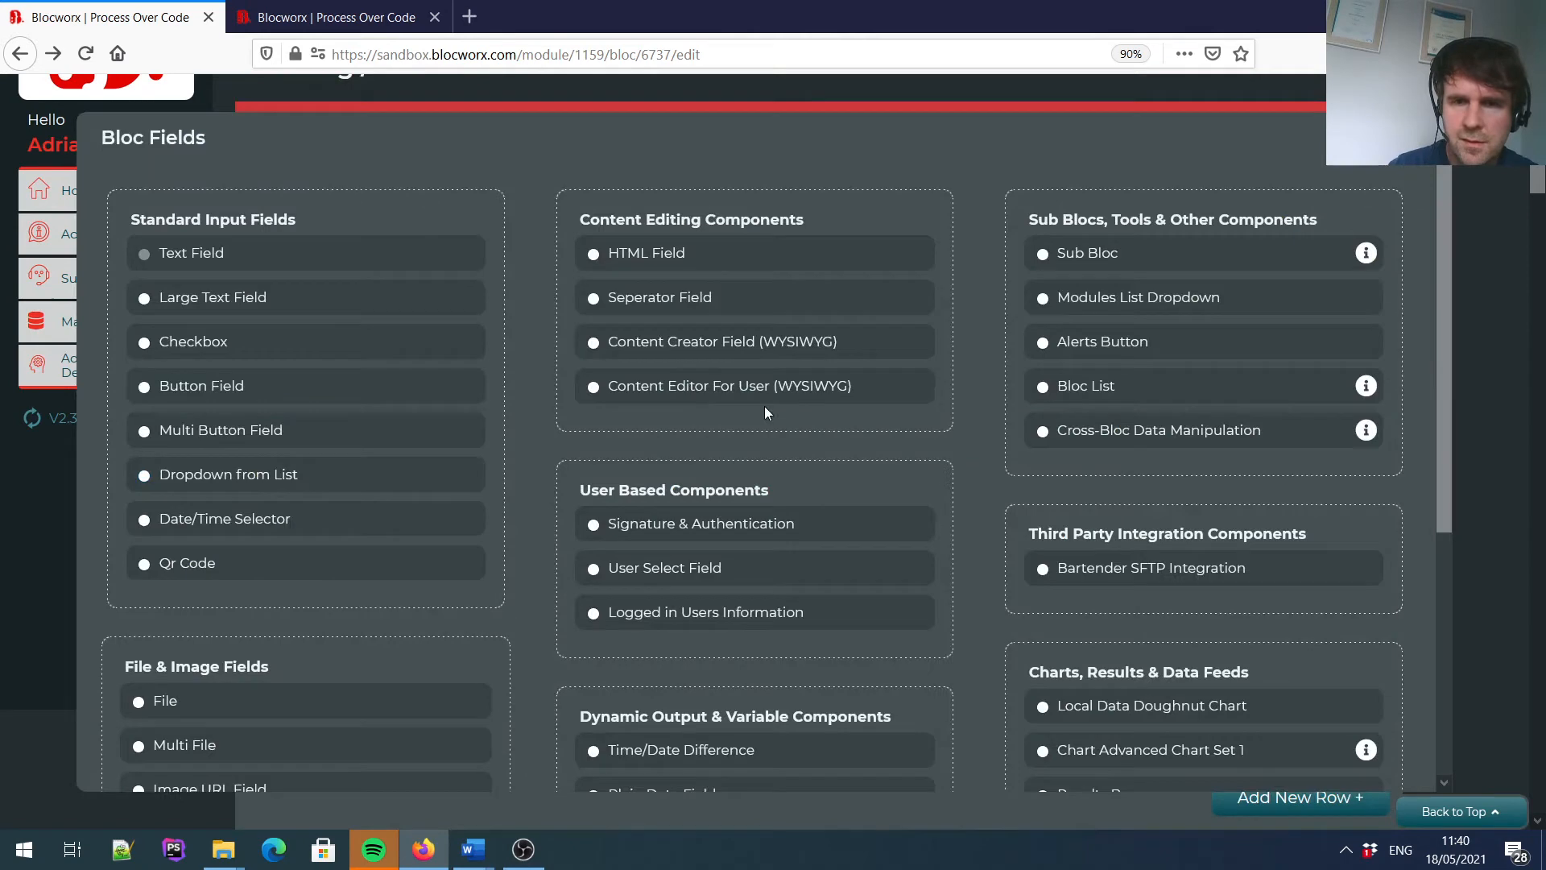
pyautogui.moveTo(1447, 209); pyautogui.dragTo(1460, 475)
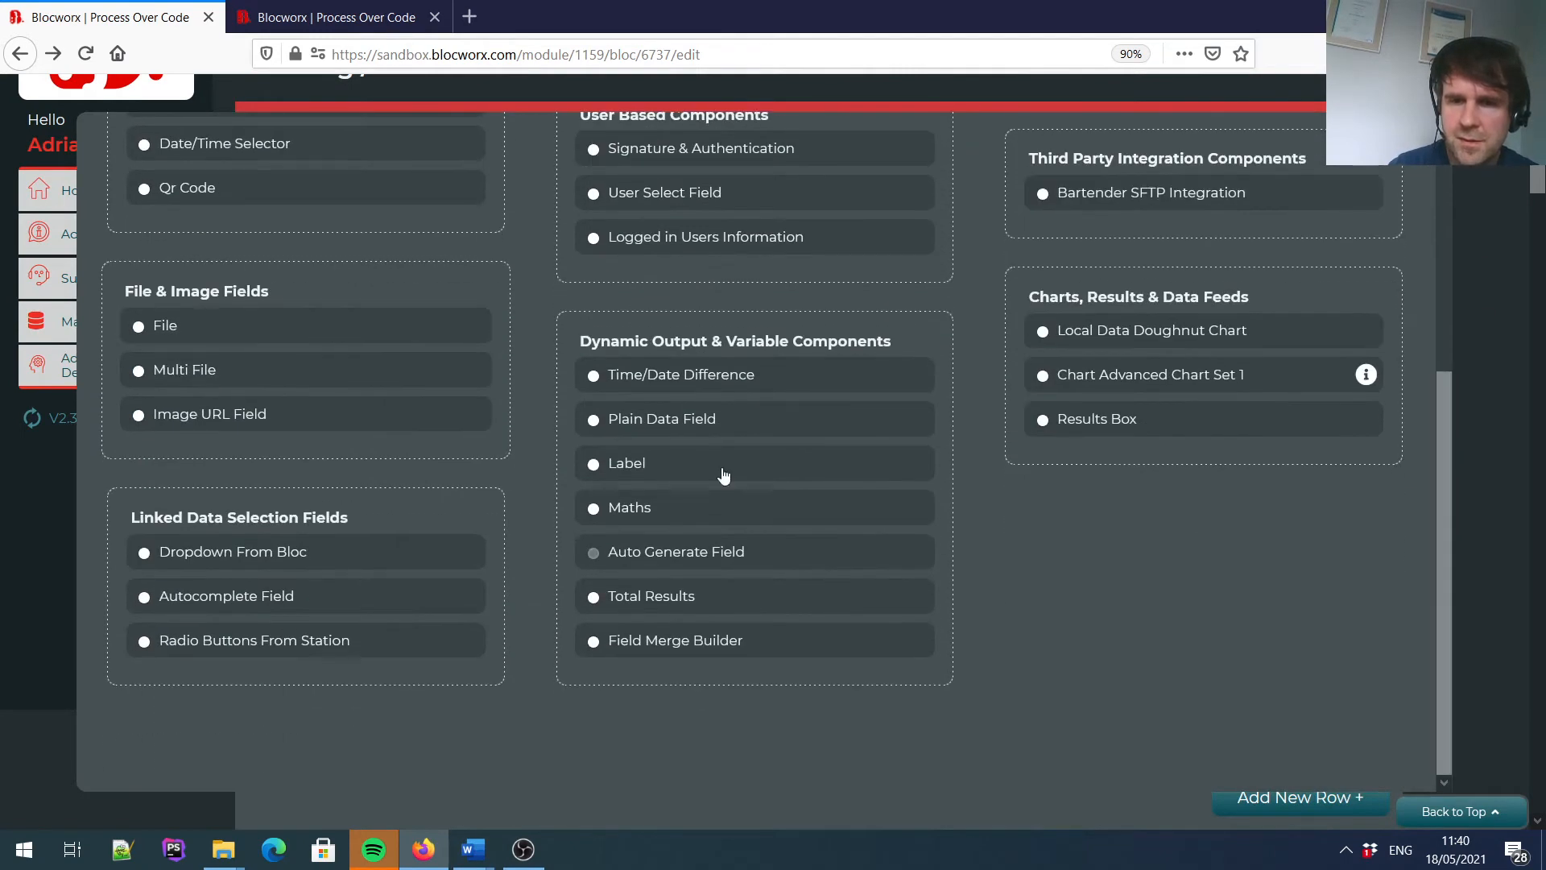
pyautogui.click(719, 561)
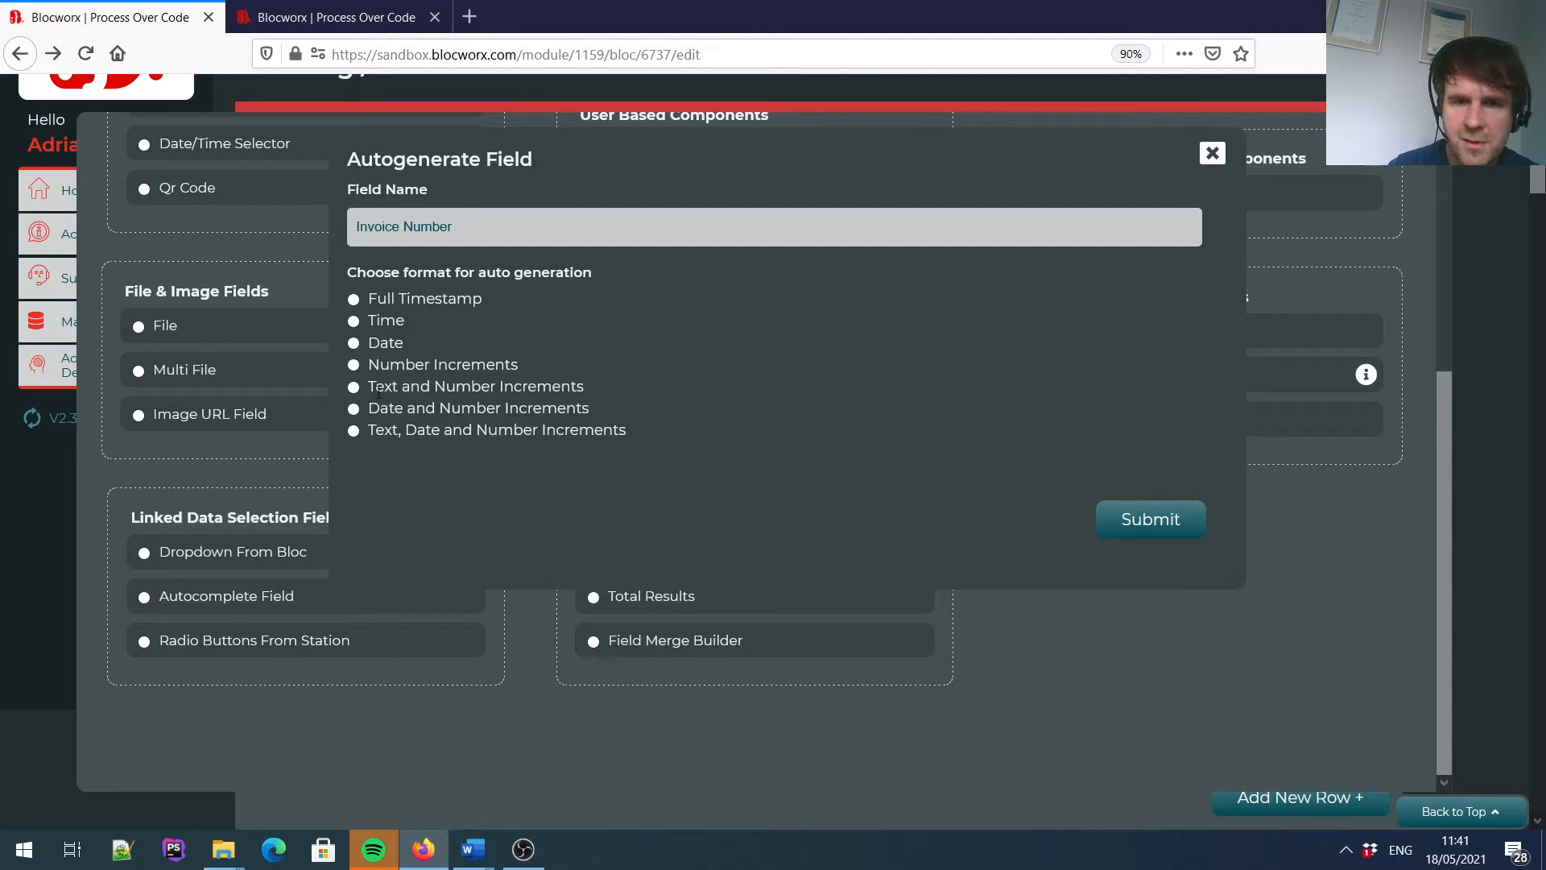
pyautogui.click(354, 431)
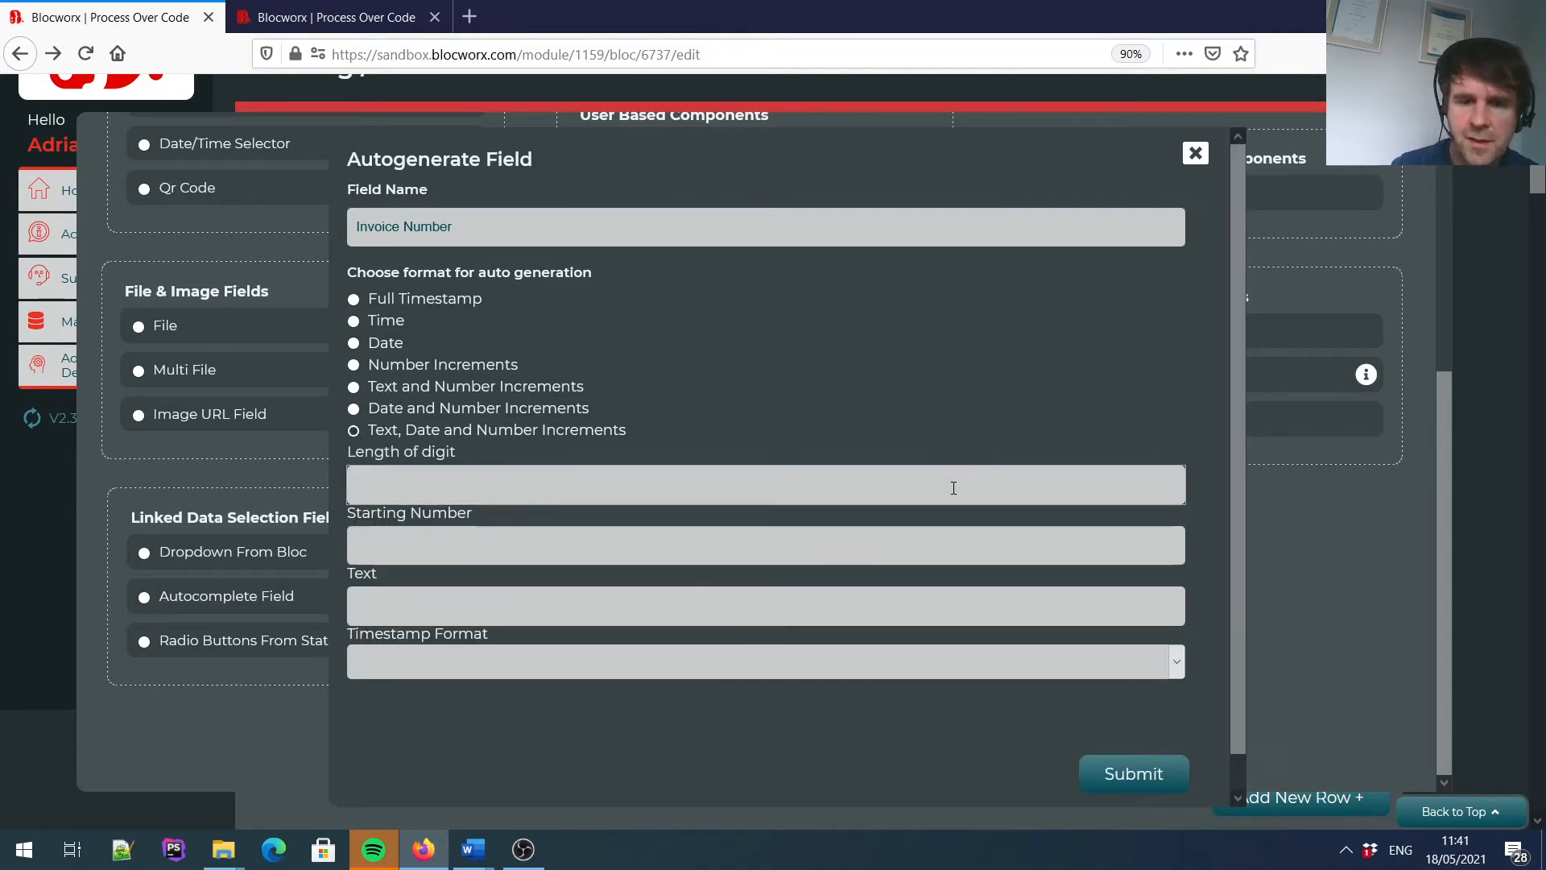
# Give Invoice Number a digit length of 4, starting number 0001, text MFC and timestamp format YYYYMMDD, and submit the field.
pyautogui.write('4')
pyautogui.press('Tab')
pyautogui.write('0')
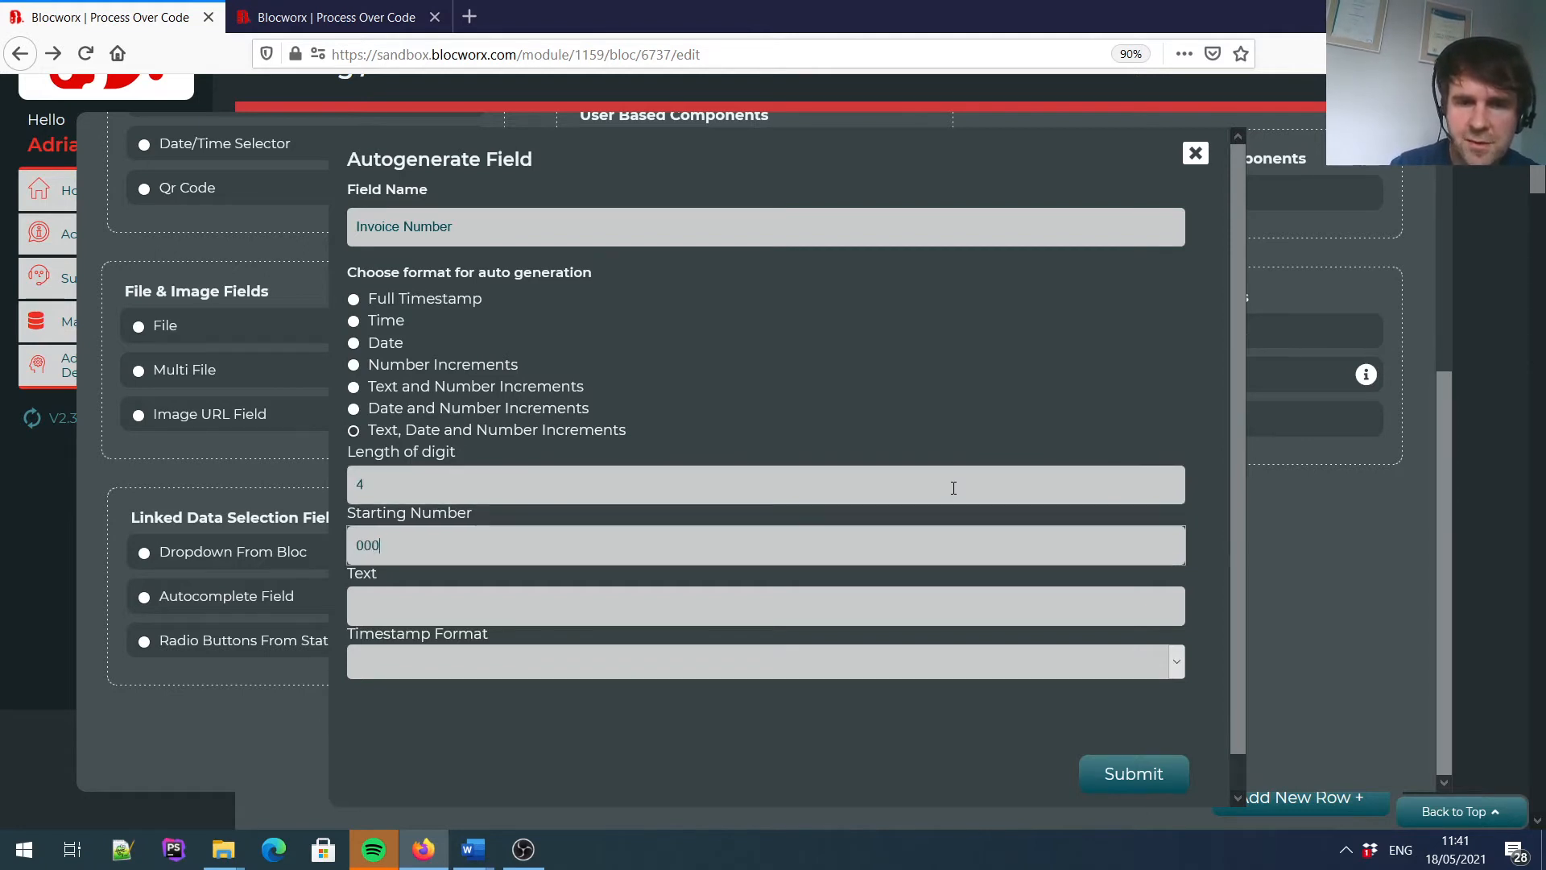
pyautogui.press('Tab')
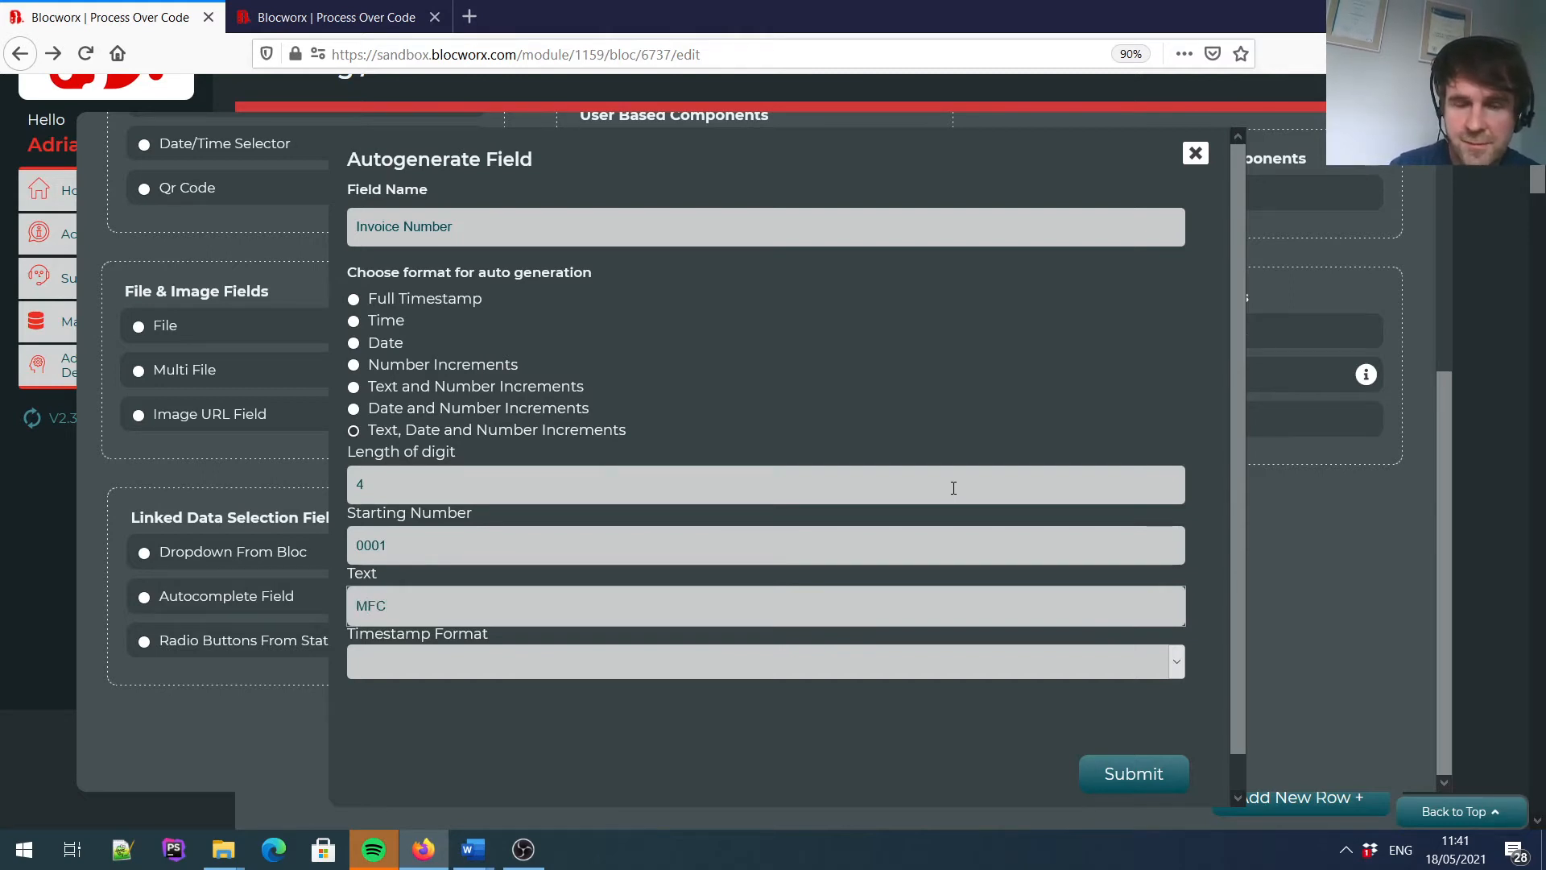
pyautogui.click(417, 659)
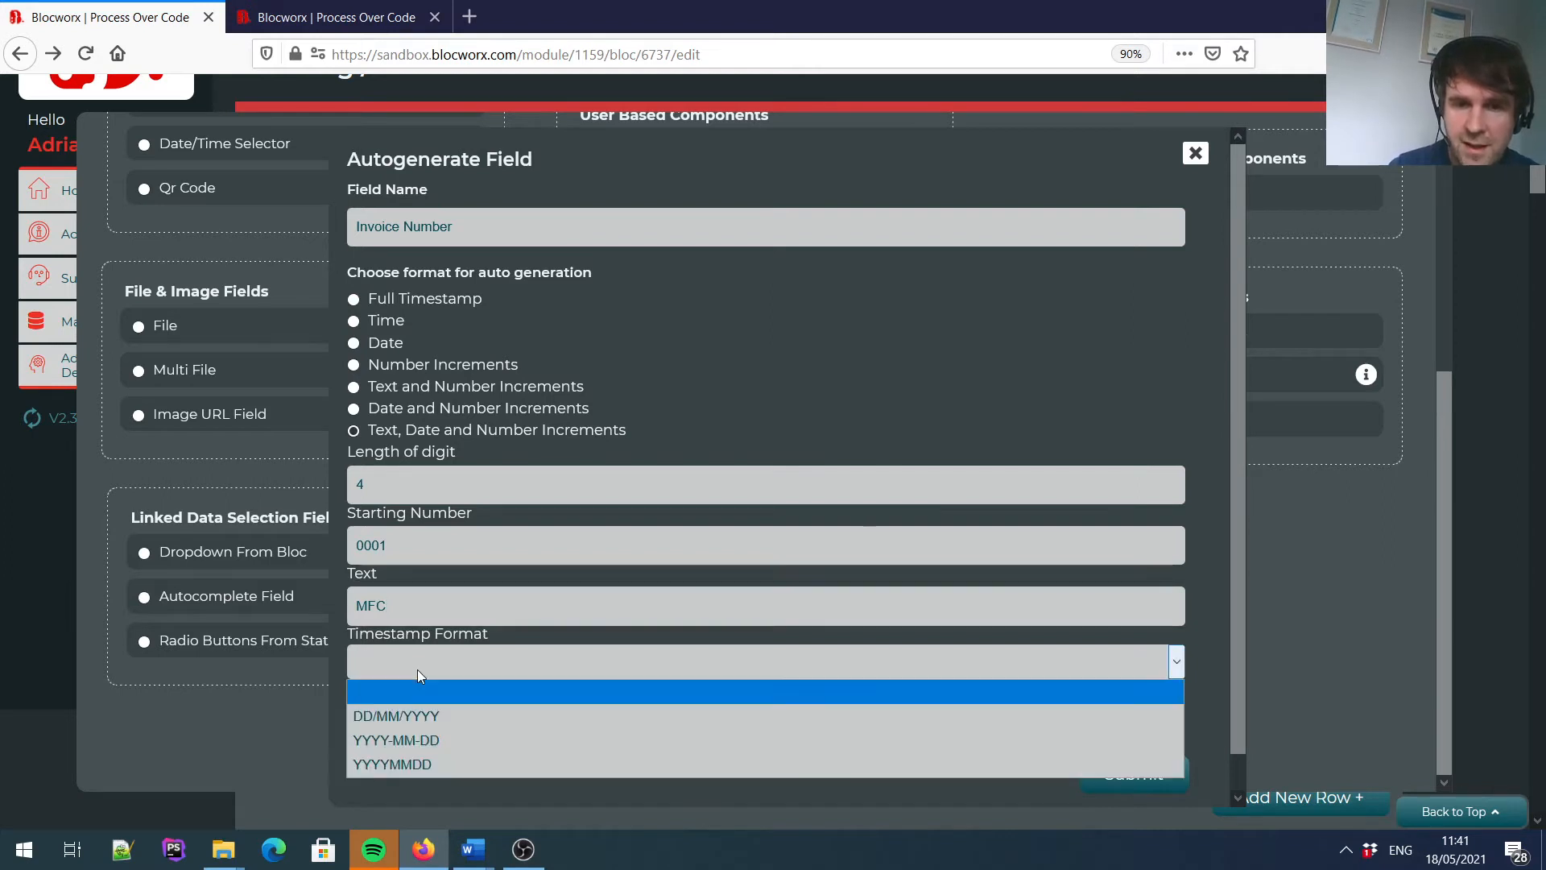
pyautogui.click(458, 766)
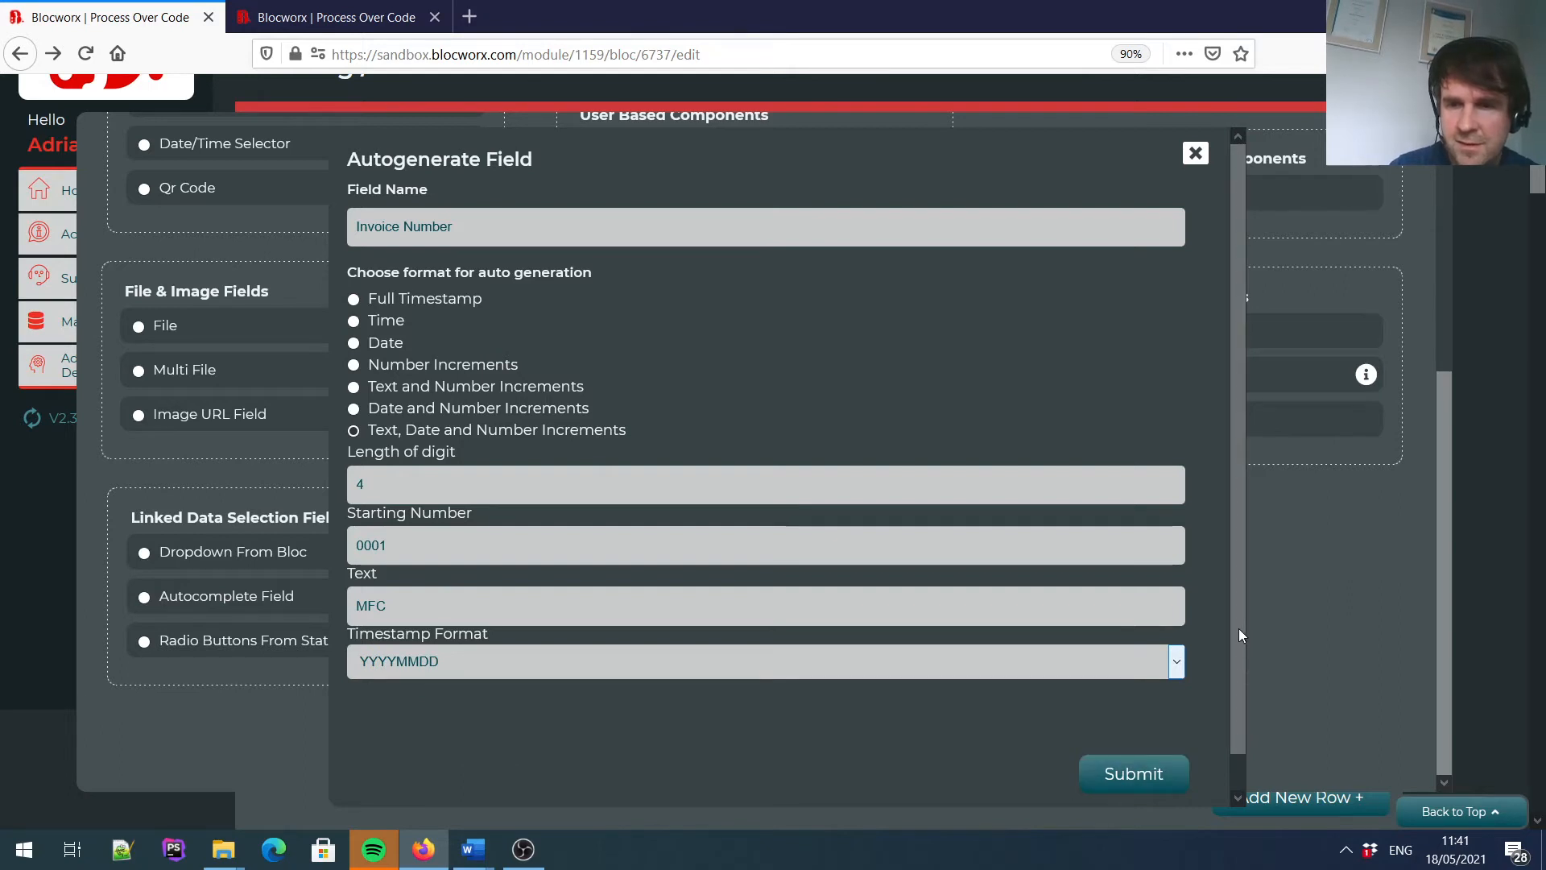
pyautogui.moveTo(1238, 628); pyautogui.dragTo(1239, 697)
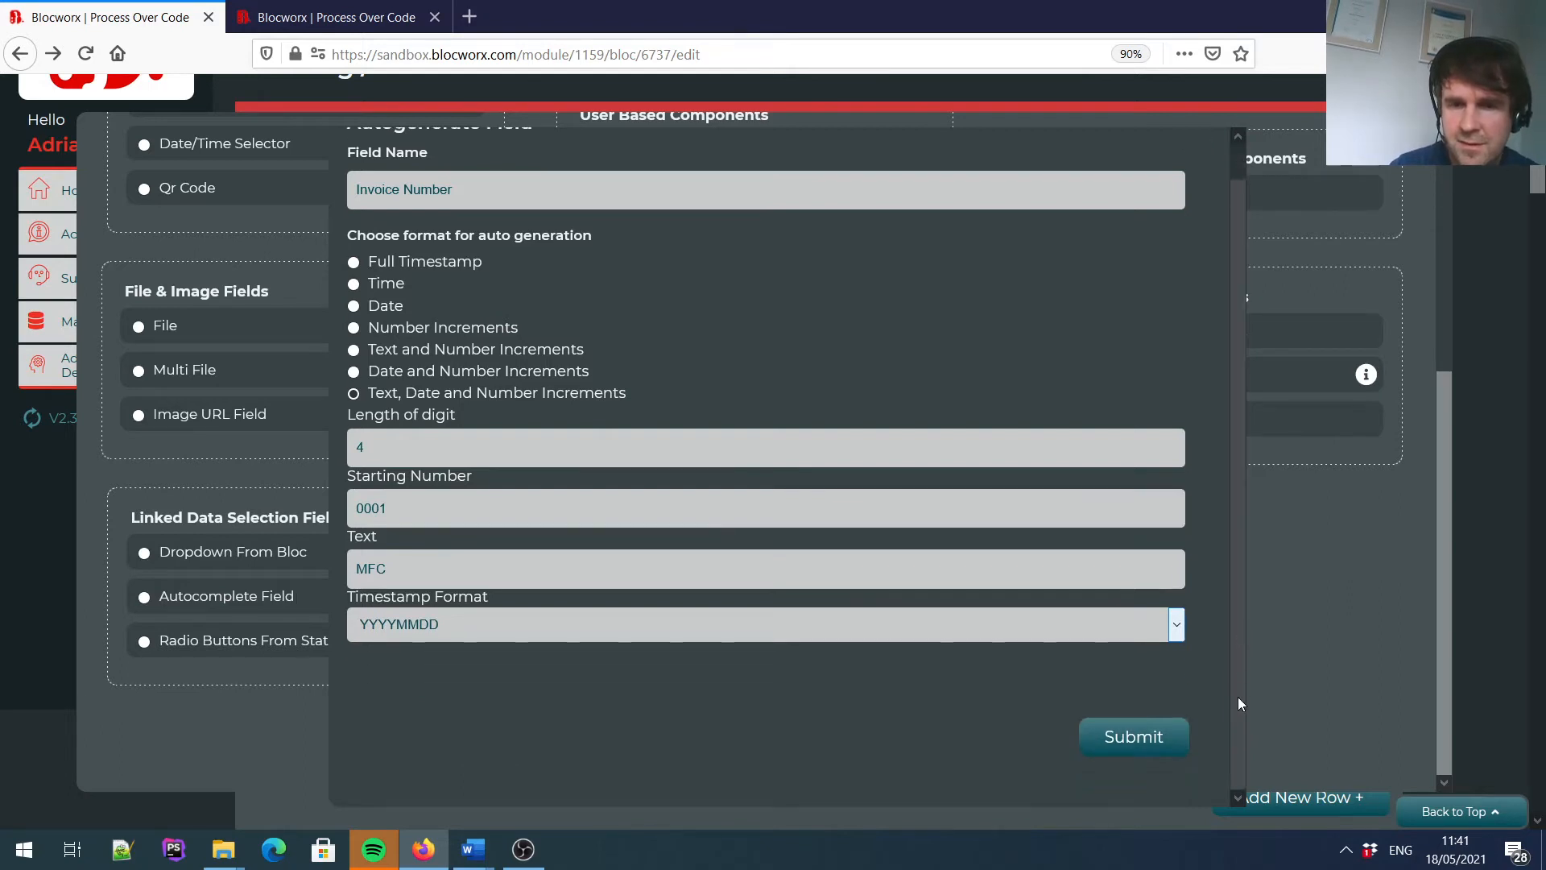
pyautogui.click(1159, 736)
# Move the Invoice Number field above Choose Customer in the form.
pyautogui.moveTo(278, 331)
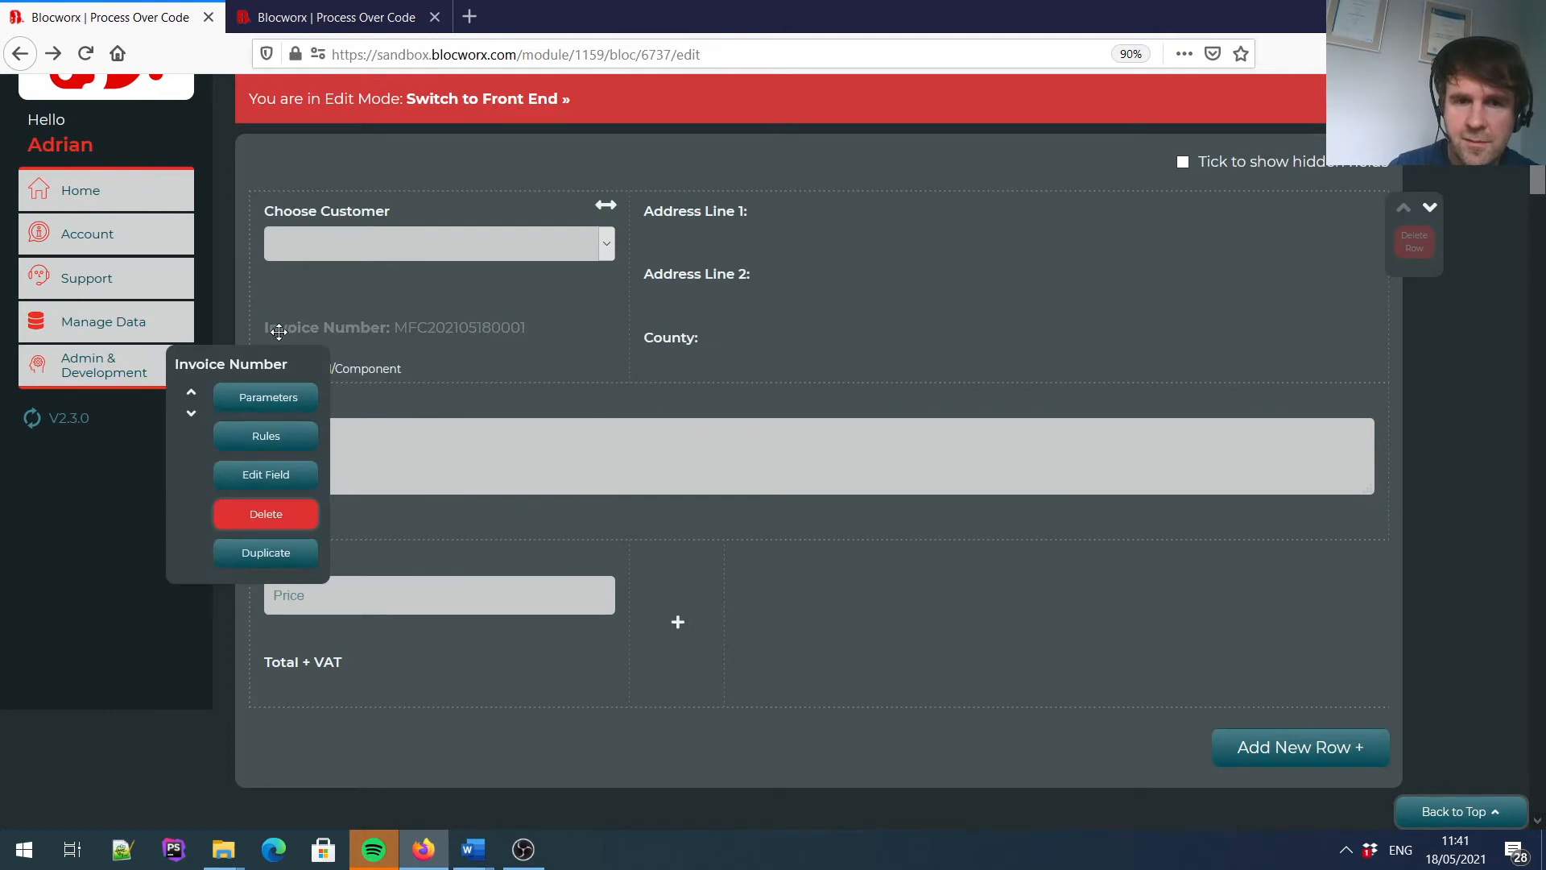
pyautogui.click(192, 395)
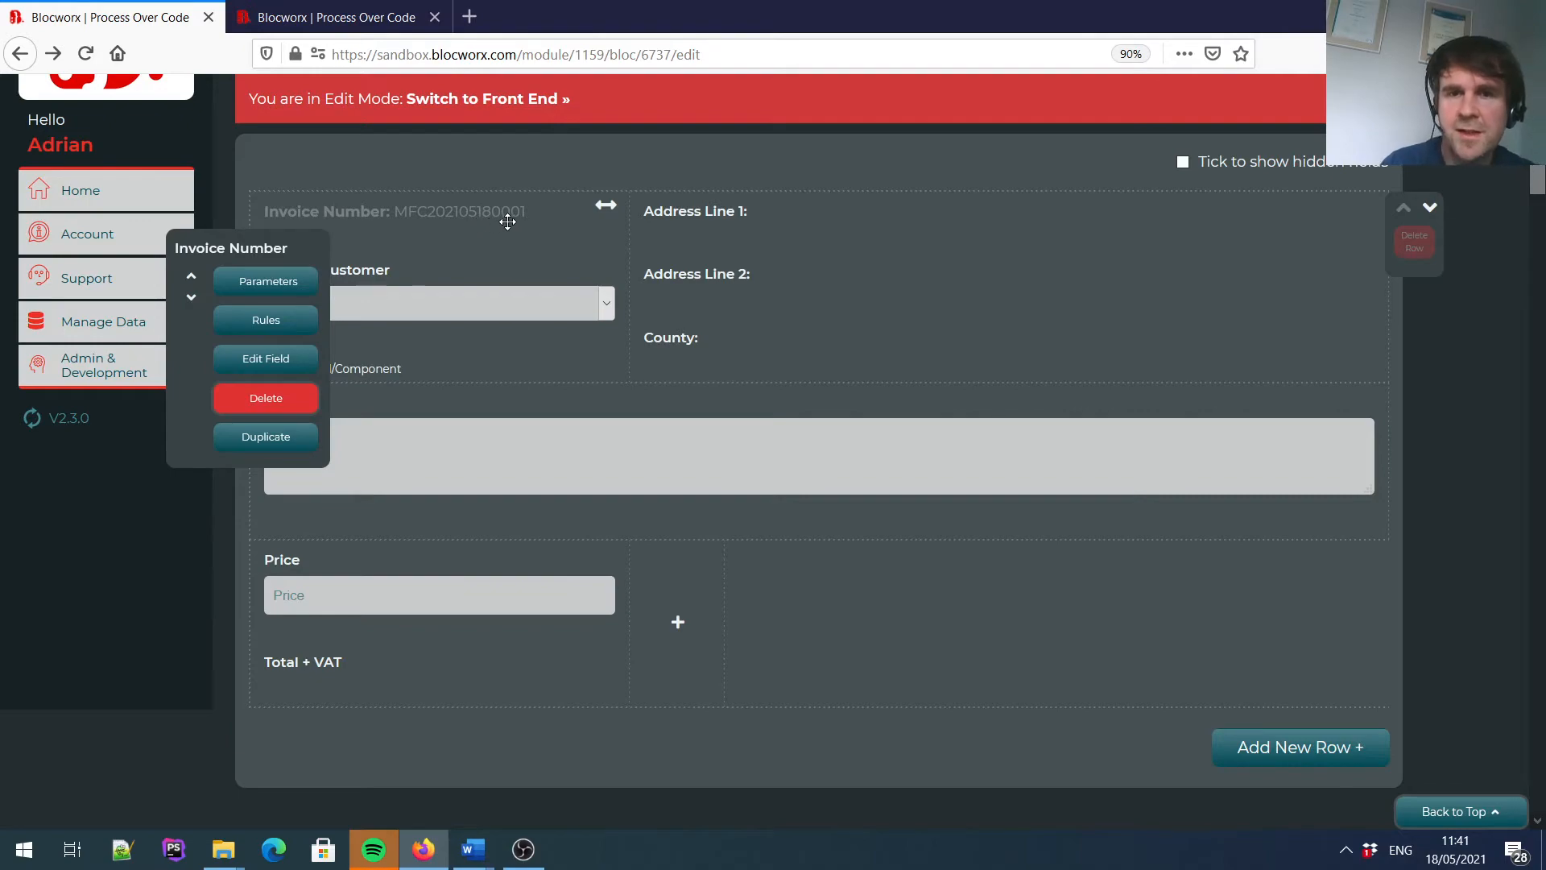
pyautogui.moveTo(1539, 167)
pyautogui.mouseDown()
pyautogui.moveTo(1539, 403)
pyautogui.moveTo(1539, 176)
pyautogui.mouseUp()
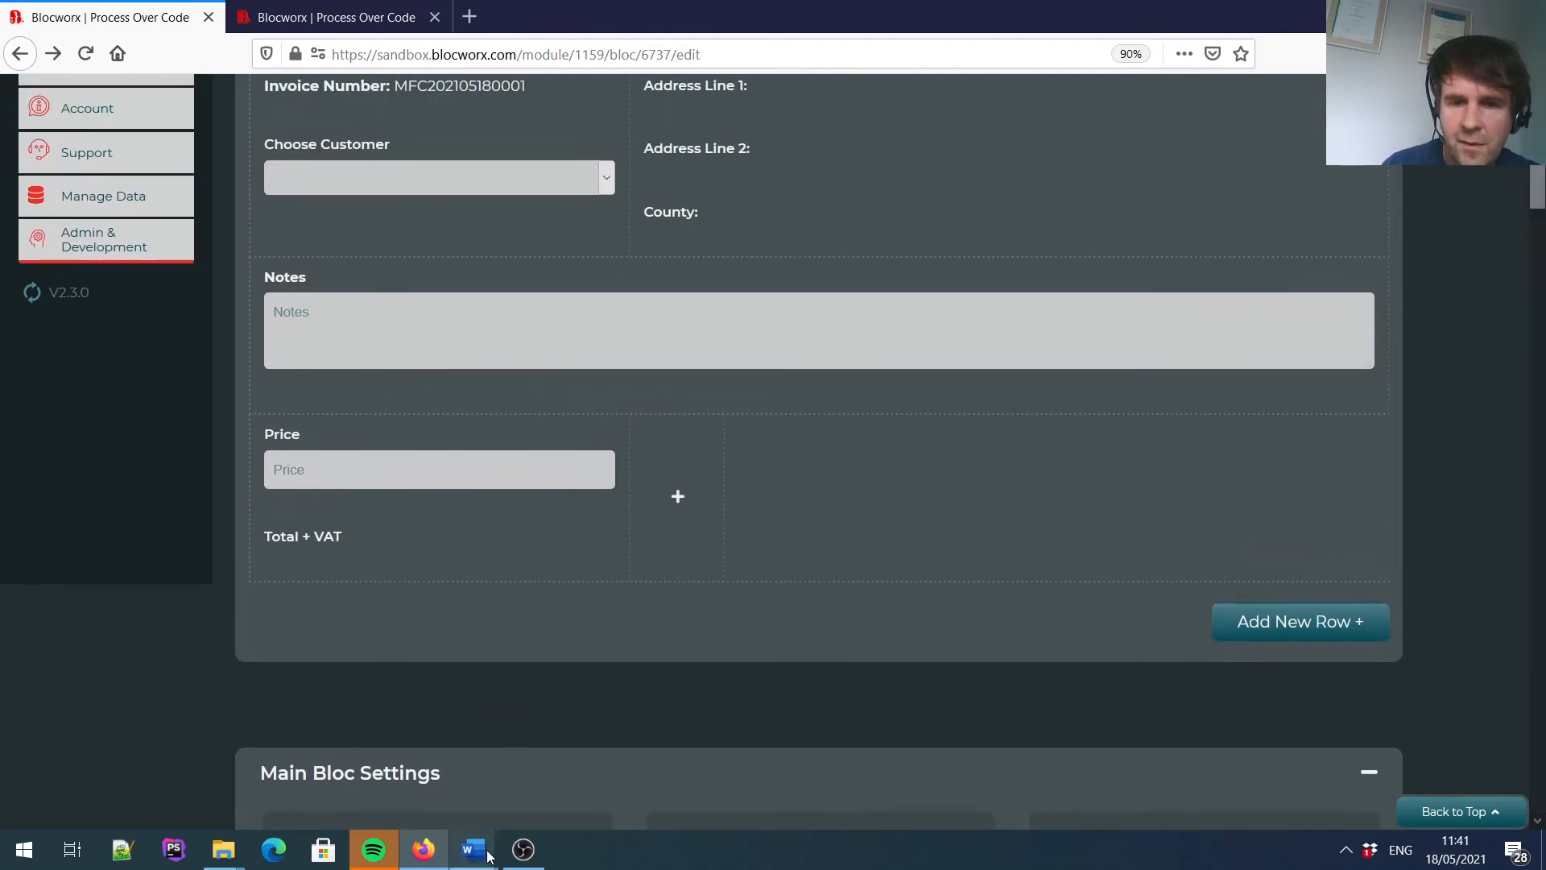
# Check the placeholders in the Word mockup, return to Firefox and go to the bloc's Manage Doc Export Templates section.
pyautogui.moveTo(488, 854)
pyautogui.click(556, 793)
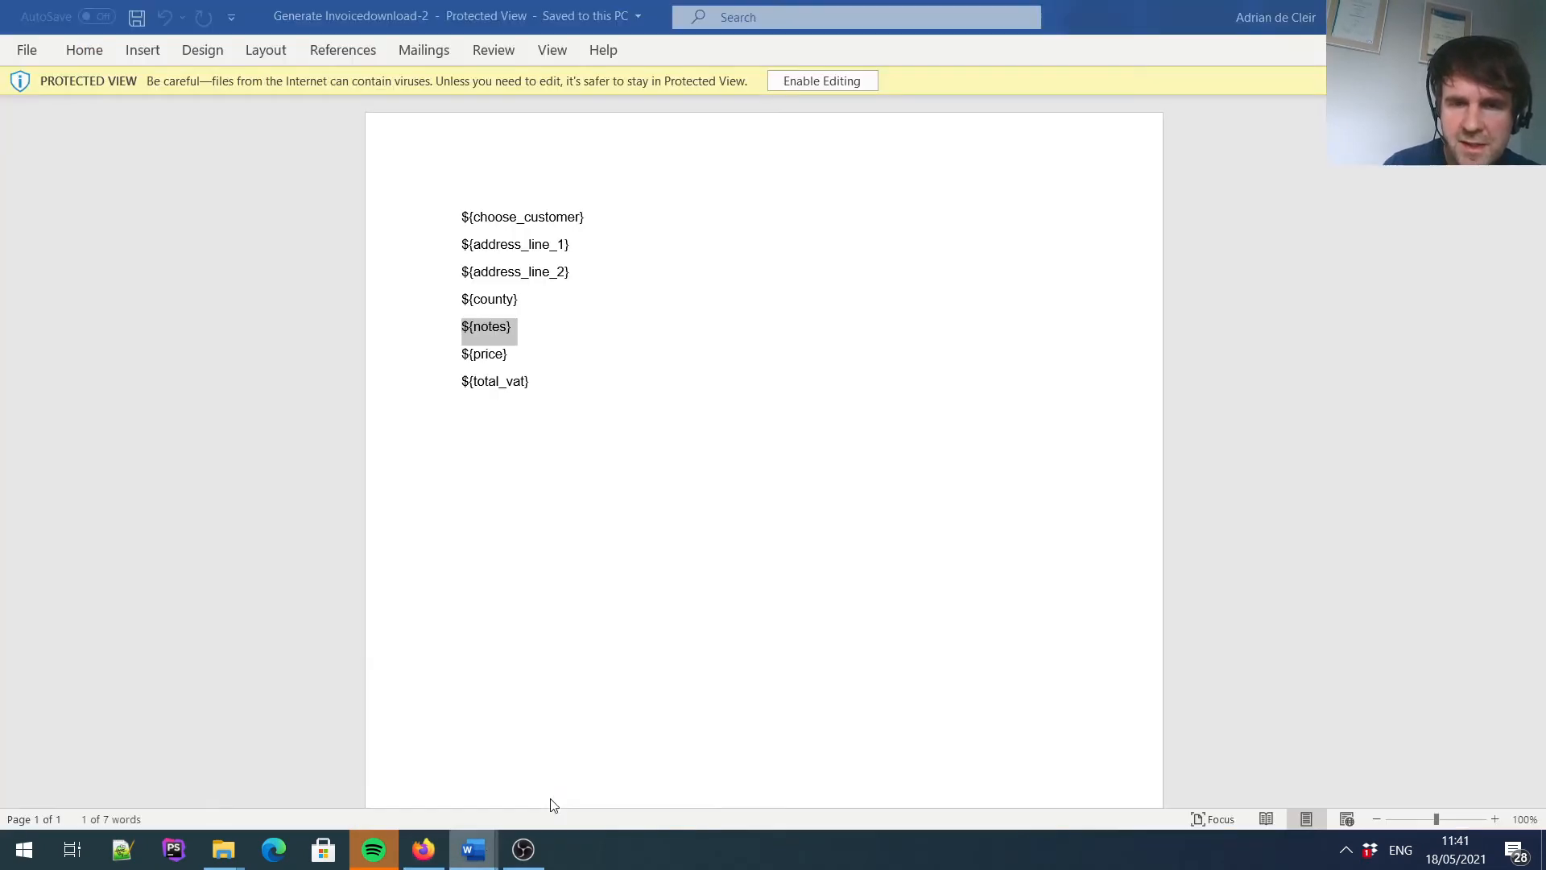
pyautogui.click(492, 343)
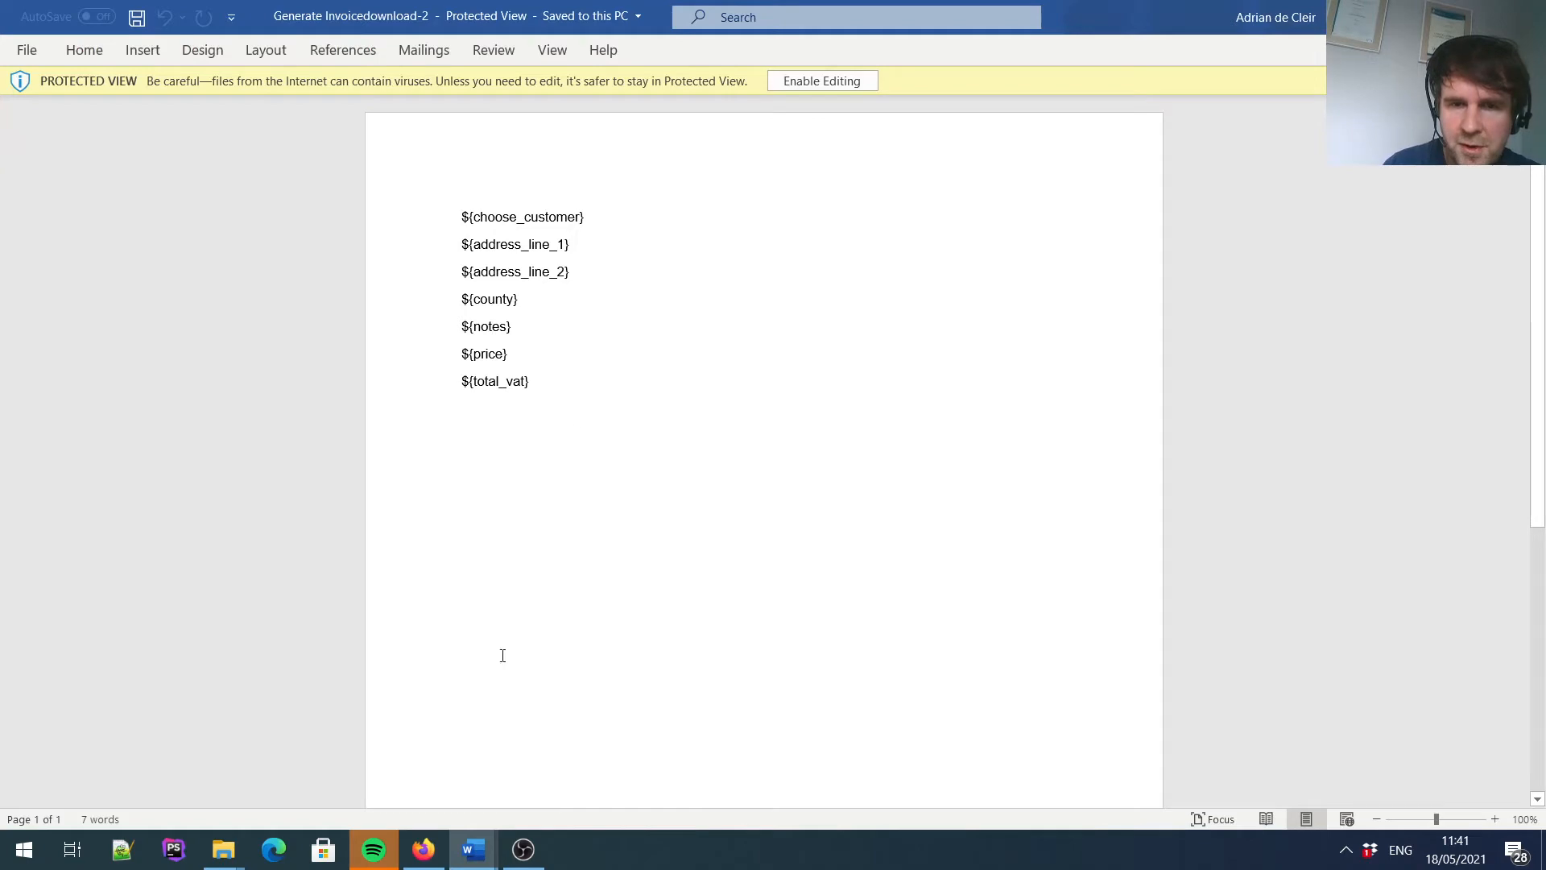
pyautogui.click(424, 849)
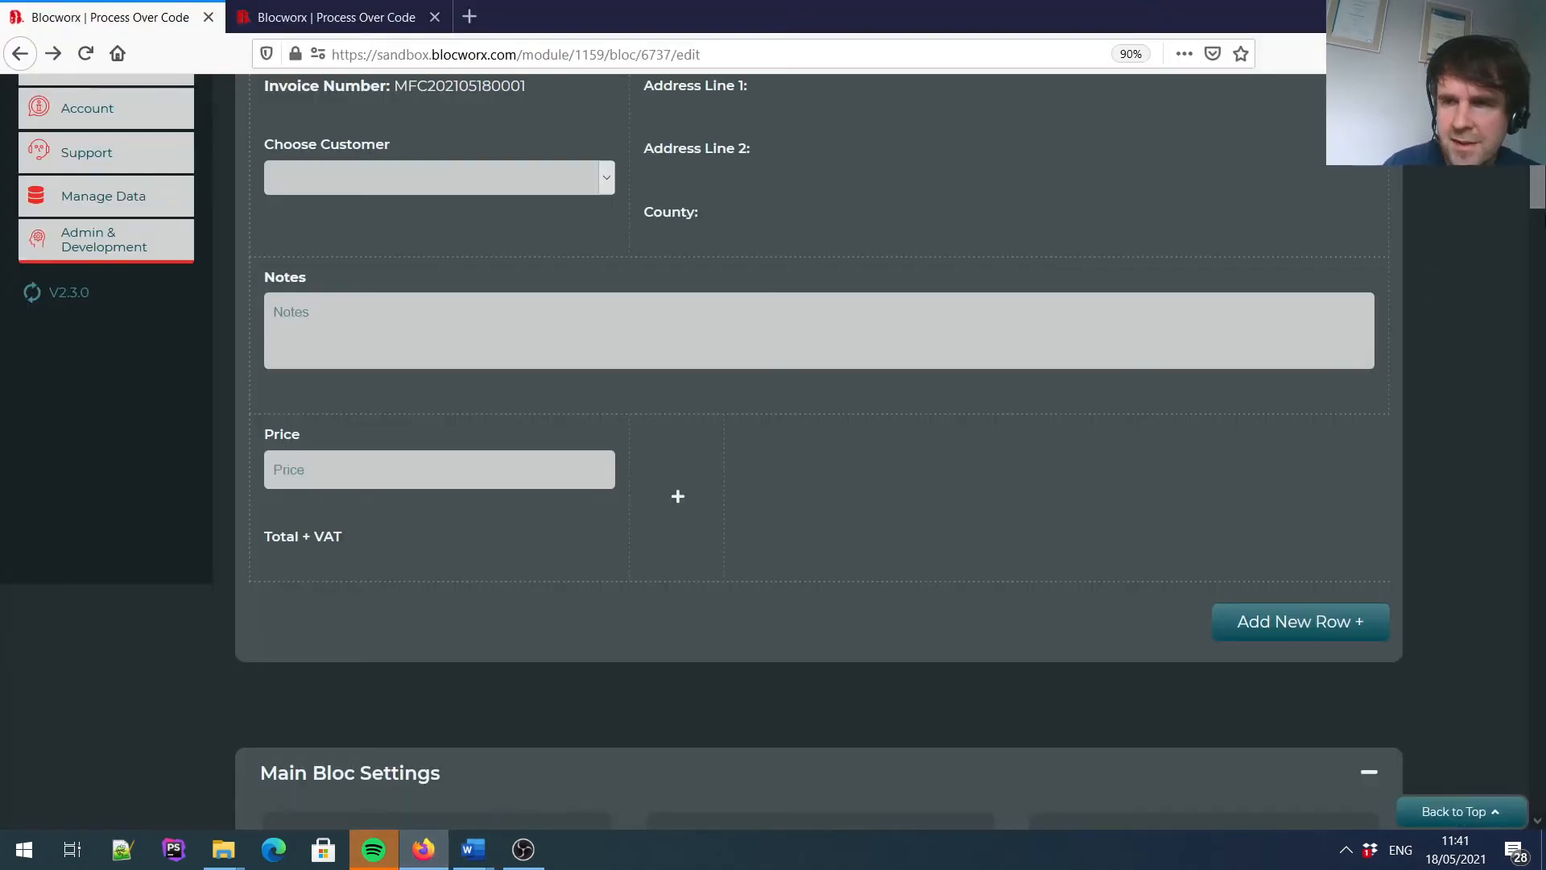
pyautogui.moveTo(1542, 192); pyautogui.dragTo(1538, 623)
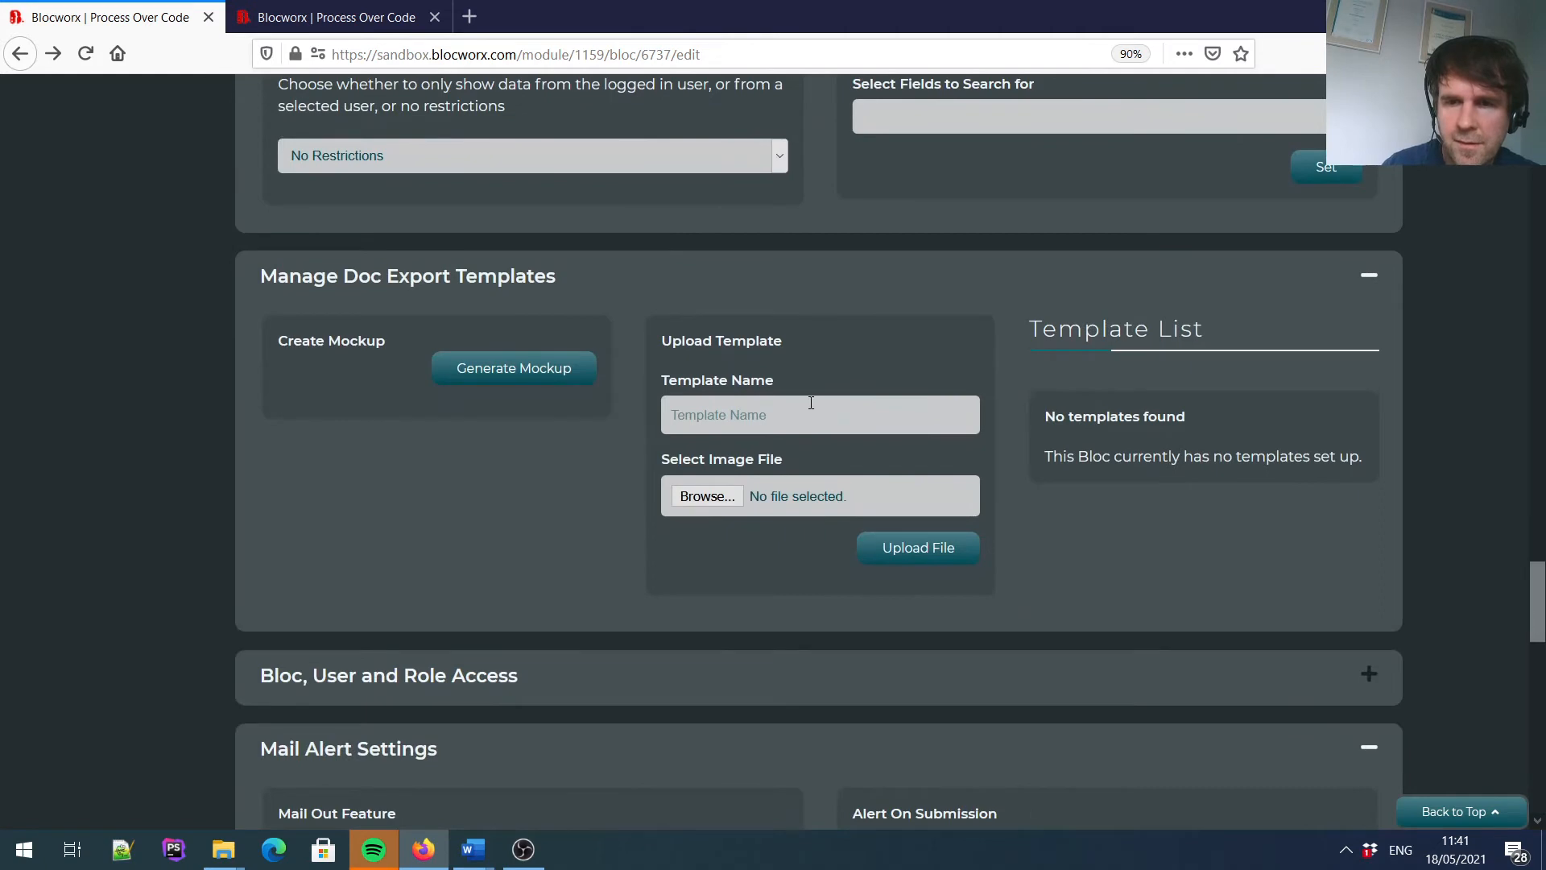
# Generate a fresh mockup of the bloc's fields, open it in Word and copy the ${invoice_number} placeholder.
pyautogui.click(562, 364)
pyautogui.click(802, 394)
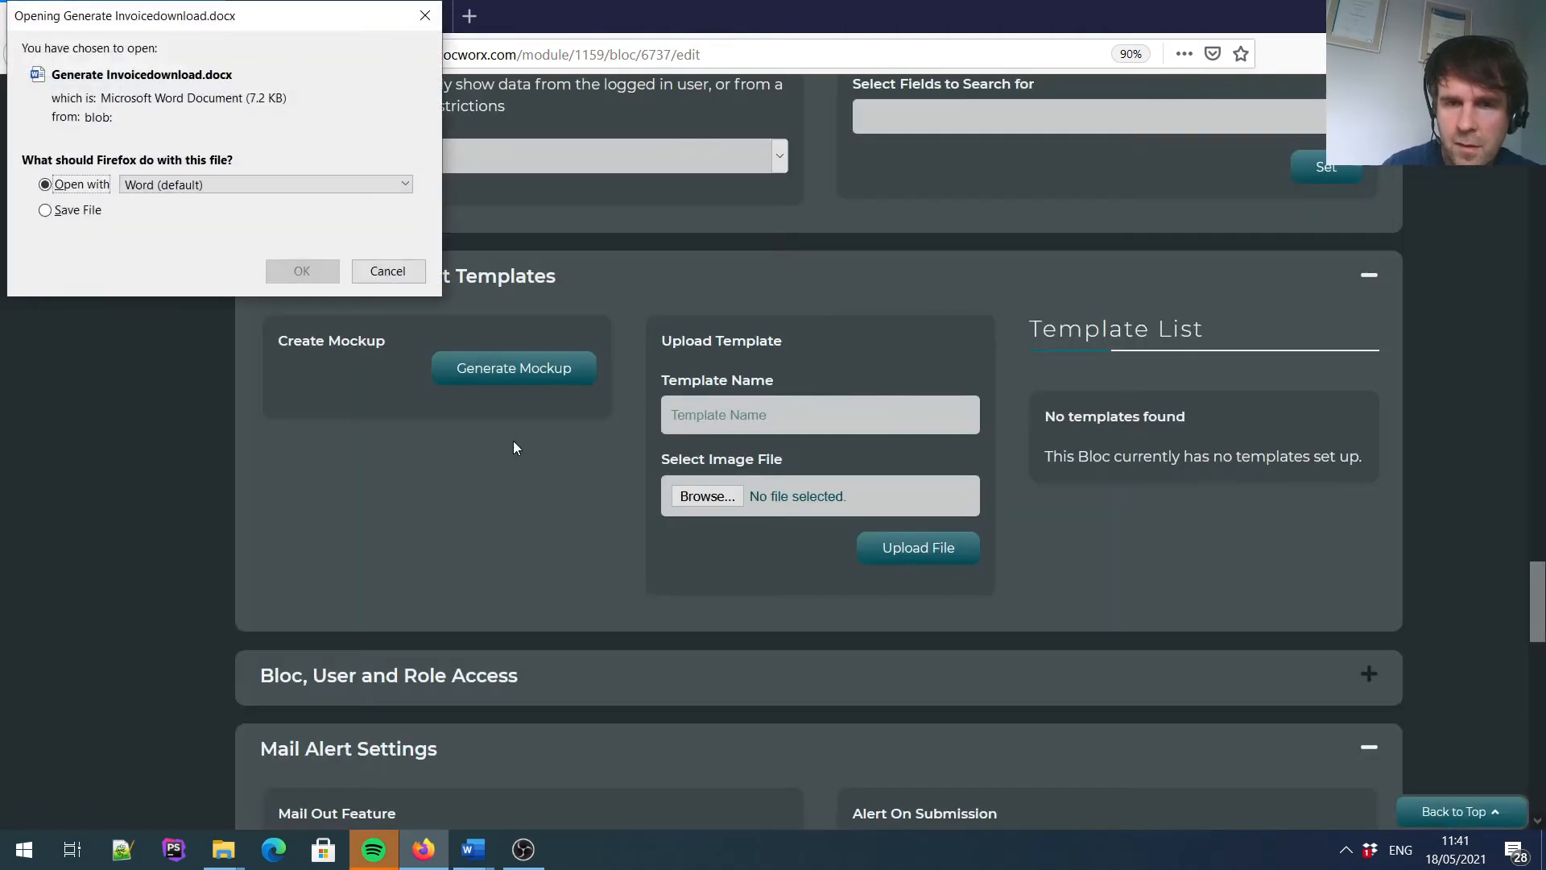
pyautogui.click(303, 271)
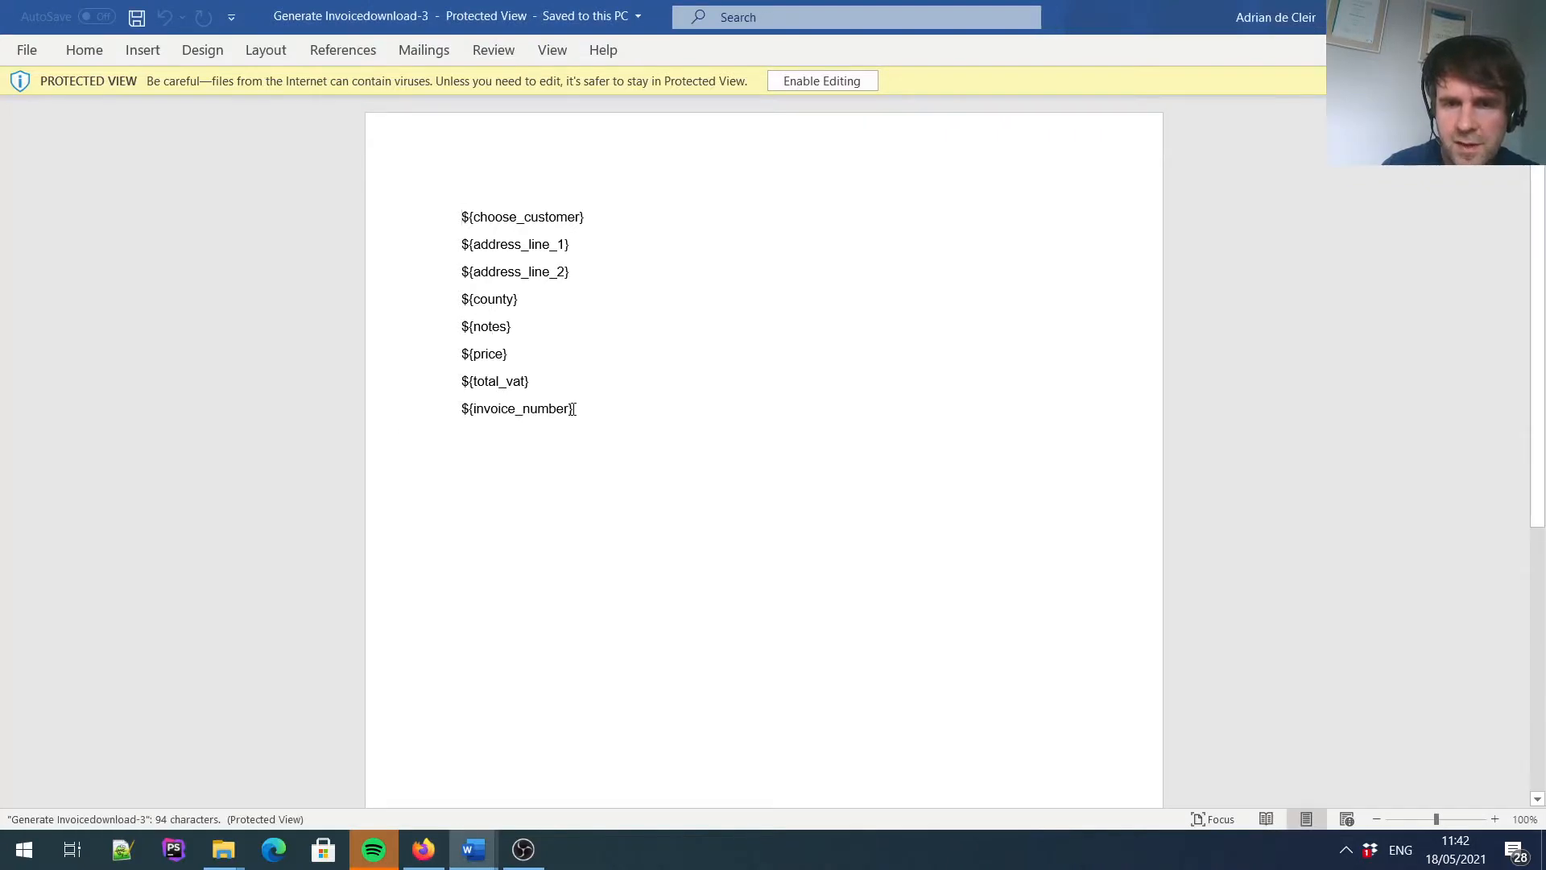
pyautogui.moveTo(566, 409); pyautogui.dragTo(471, 411)
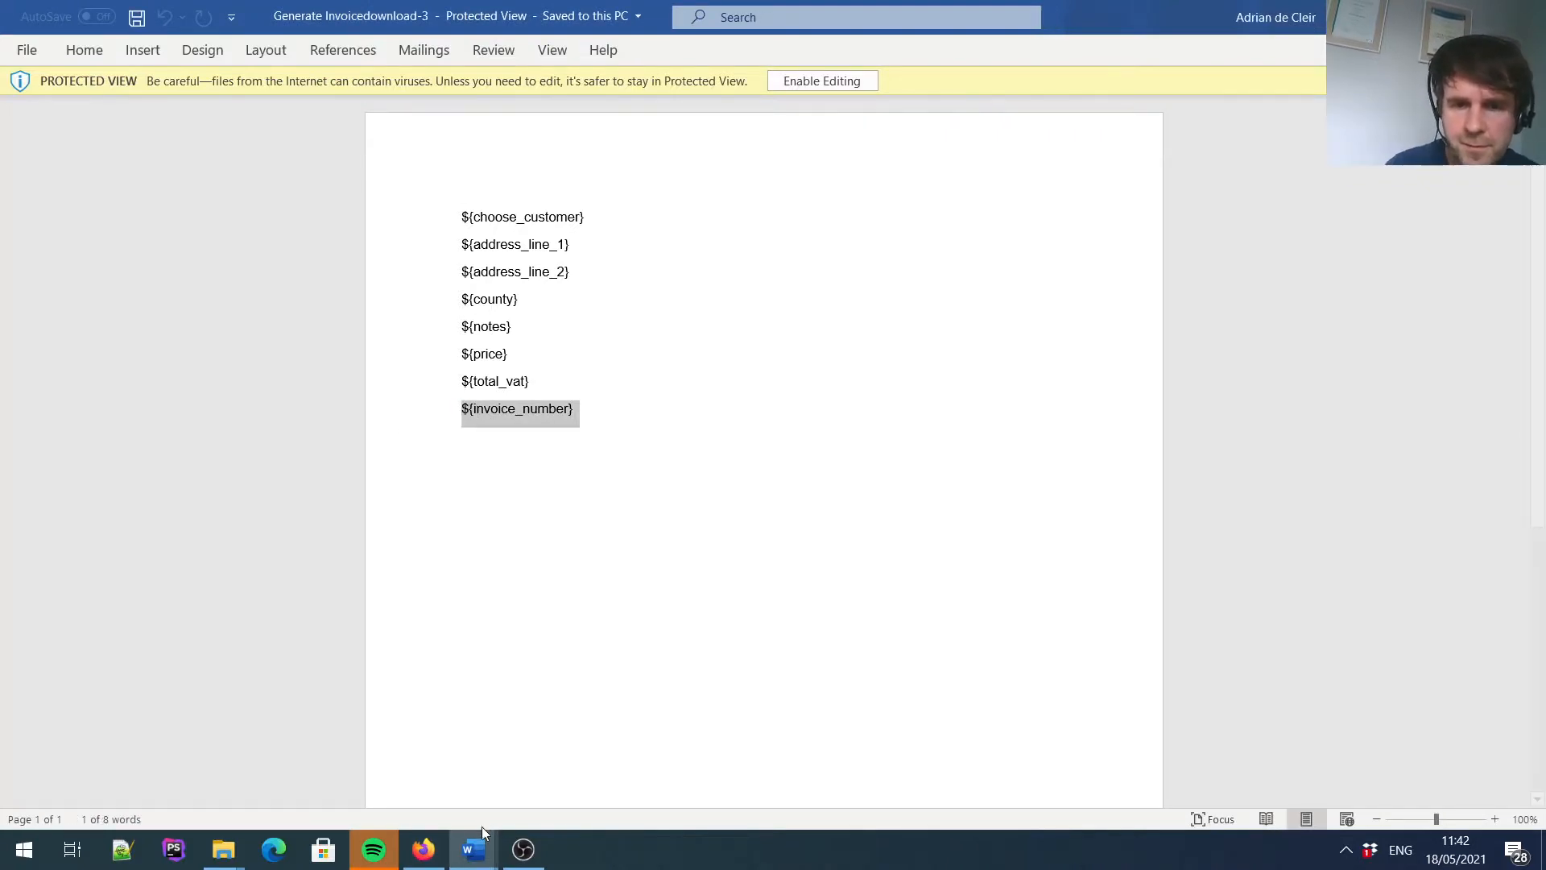
# In the fruit-company-template document, replace the date beside INVOICE with the text-only ${invoice_number} placeholder and save the file.
pyautogui.moveTo(484, 855)
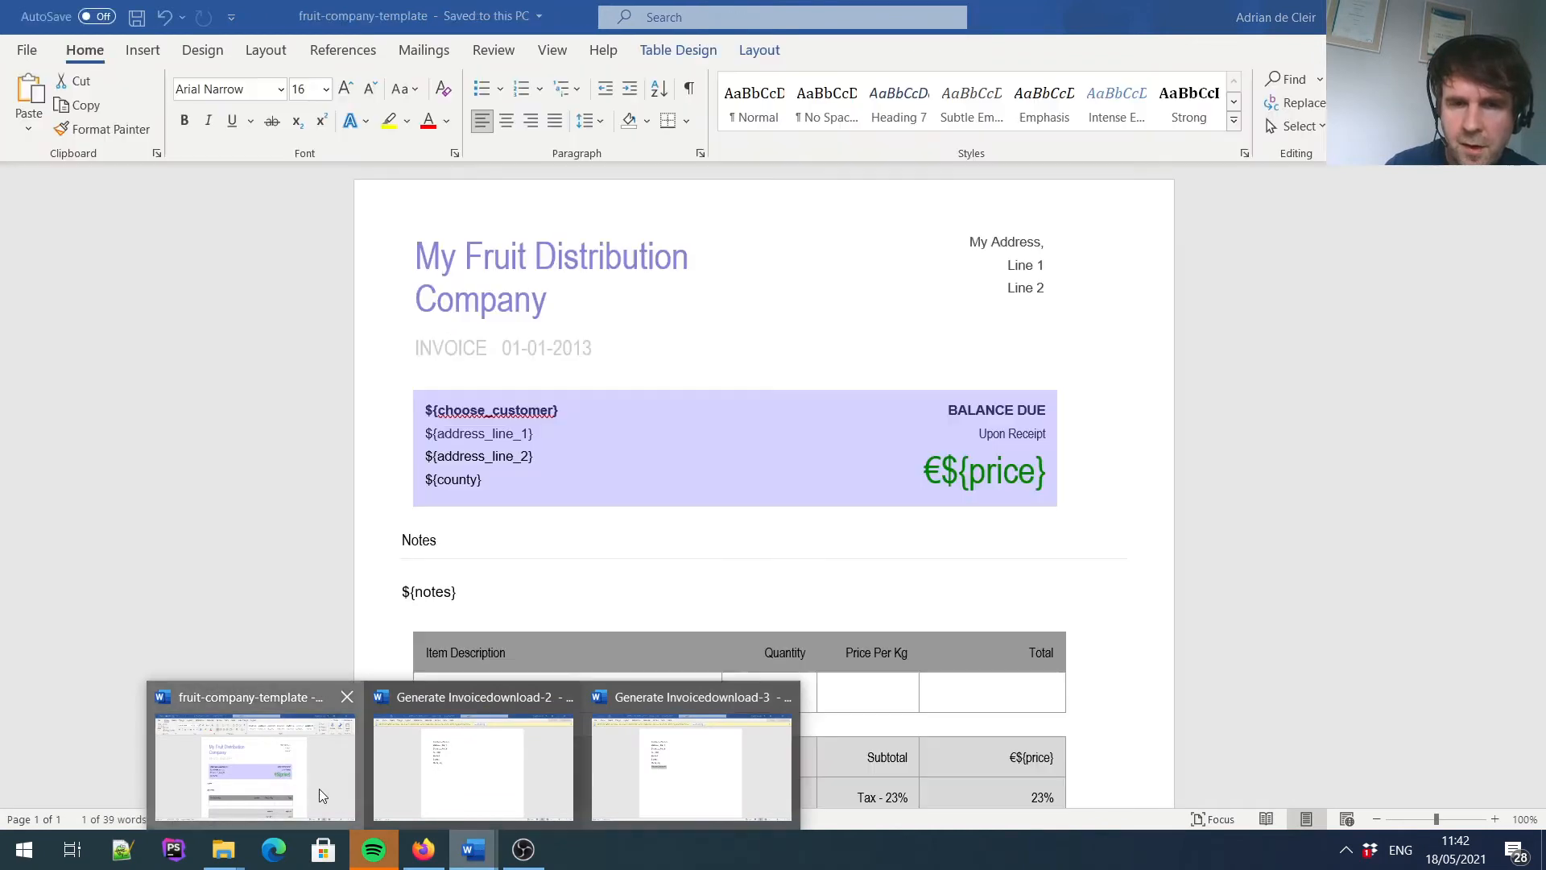
pyautogui.click(319, 789)
pyautogui.click(591, 343)
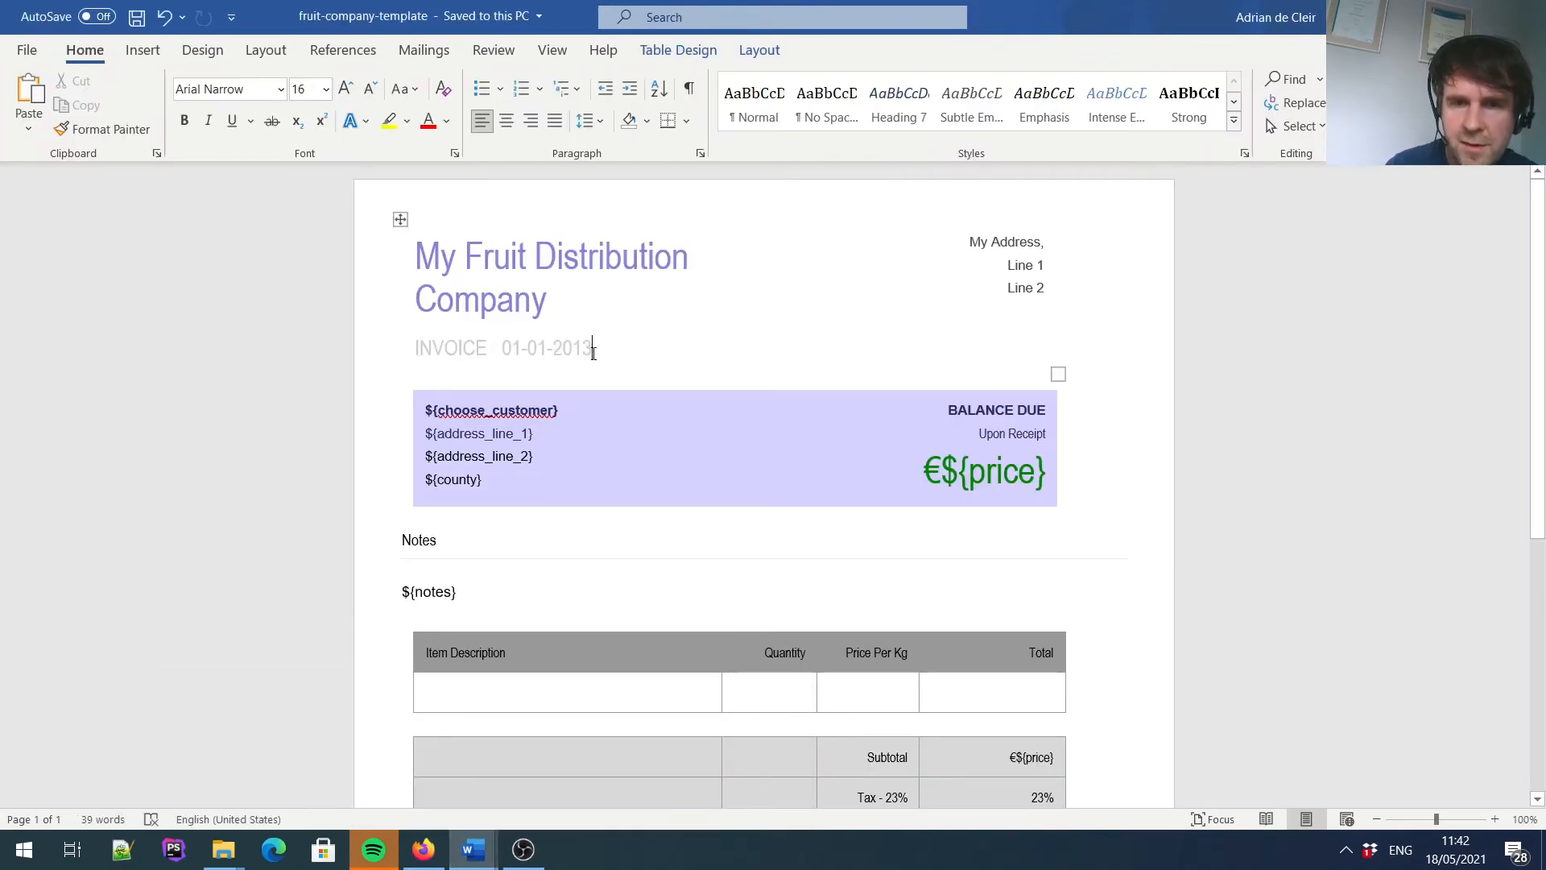
pyautogui.doubleClick(508, 353)
pyautogui.rightClick(526, 345)
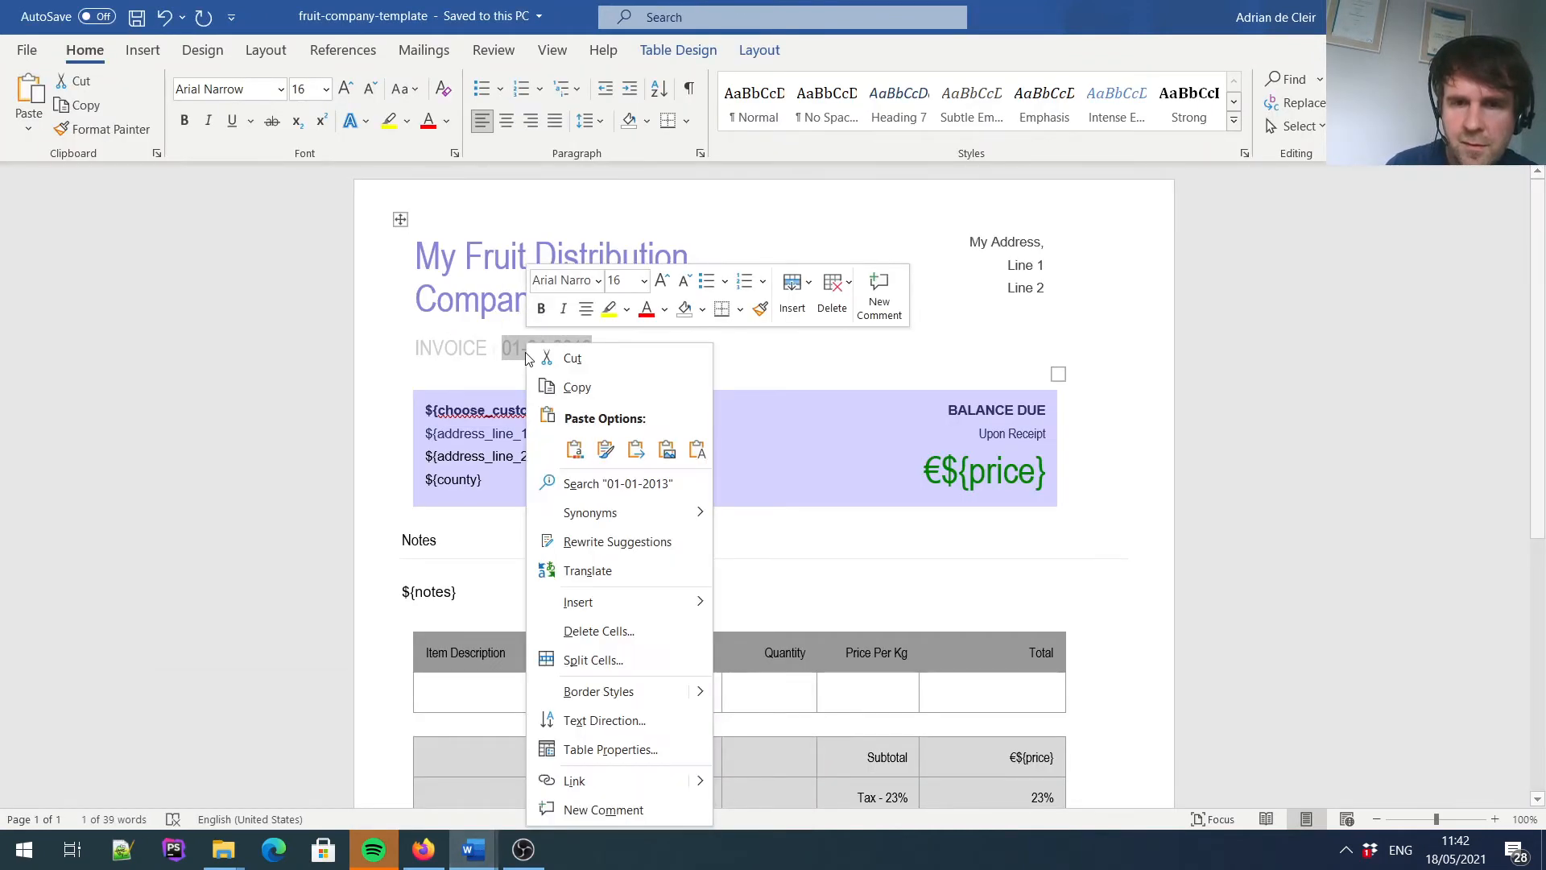
pyautogui.click(697, 453)
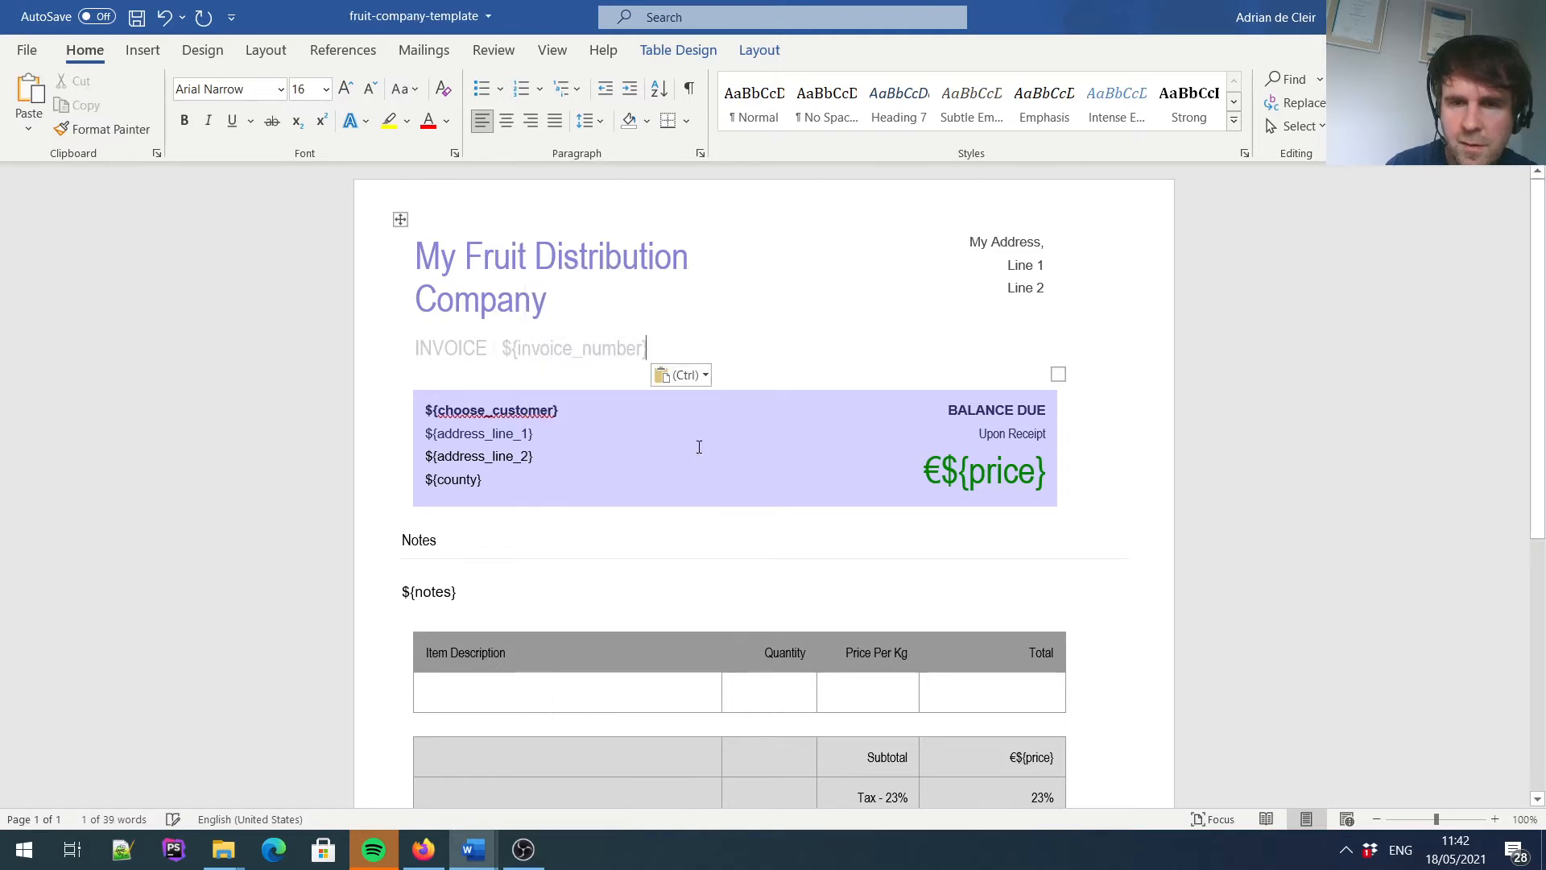
pyautogui.click(834, 336)
pyautogui.hotkey('ctrl', 's')
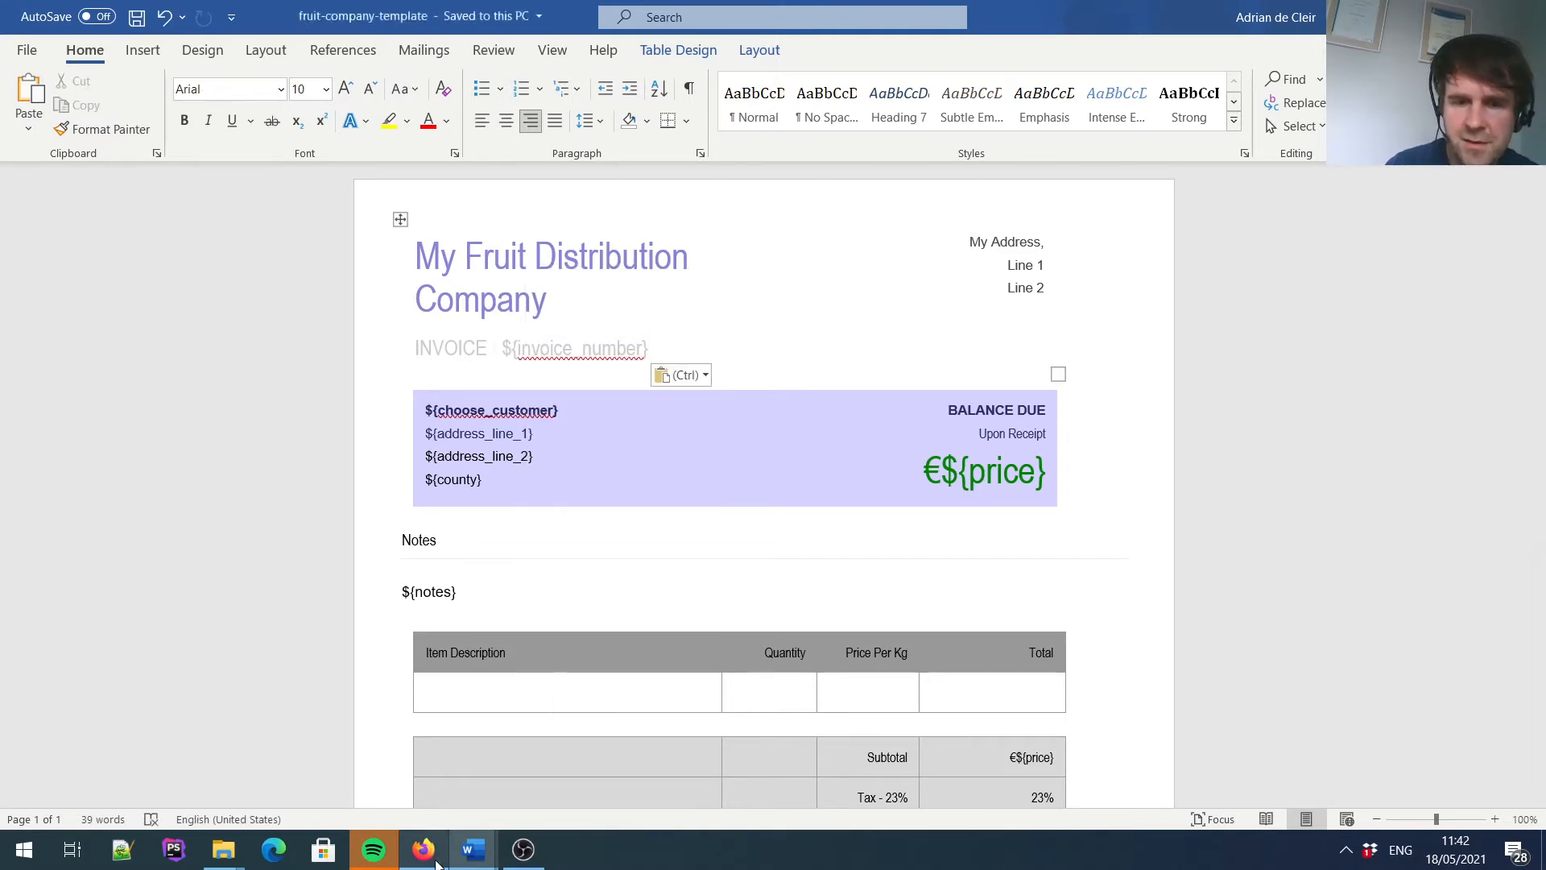
# Return to Firefox and upload fruit-company-template from Documents > Templates as a doc export template, with a name beginning "My First".
pyautogui.click(424, 849)
pyautogui.click(756, 429)
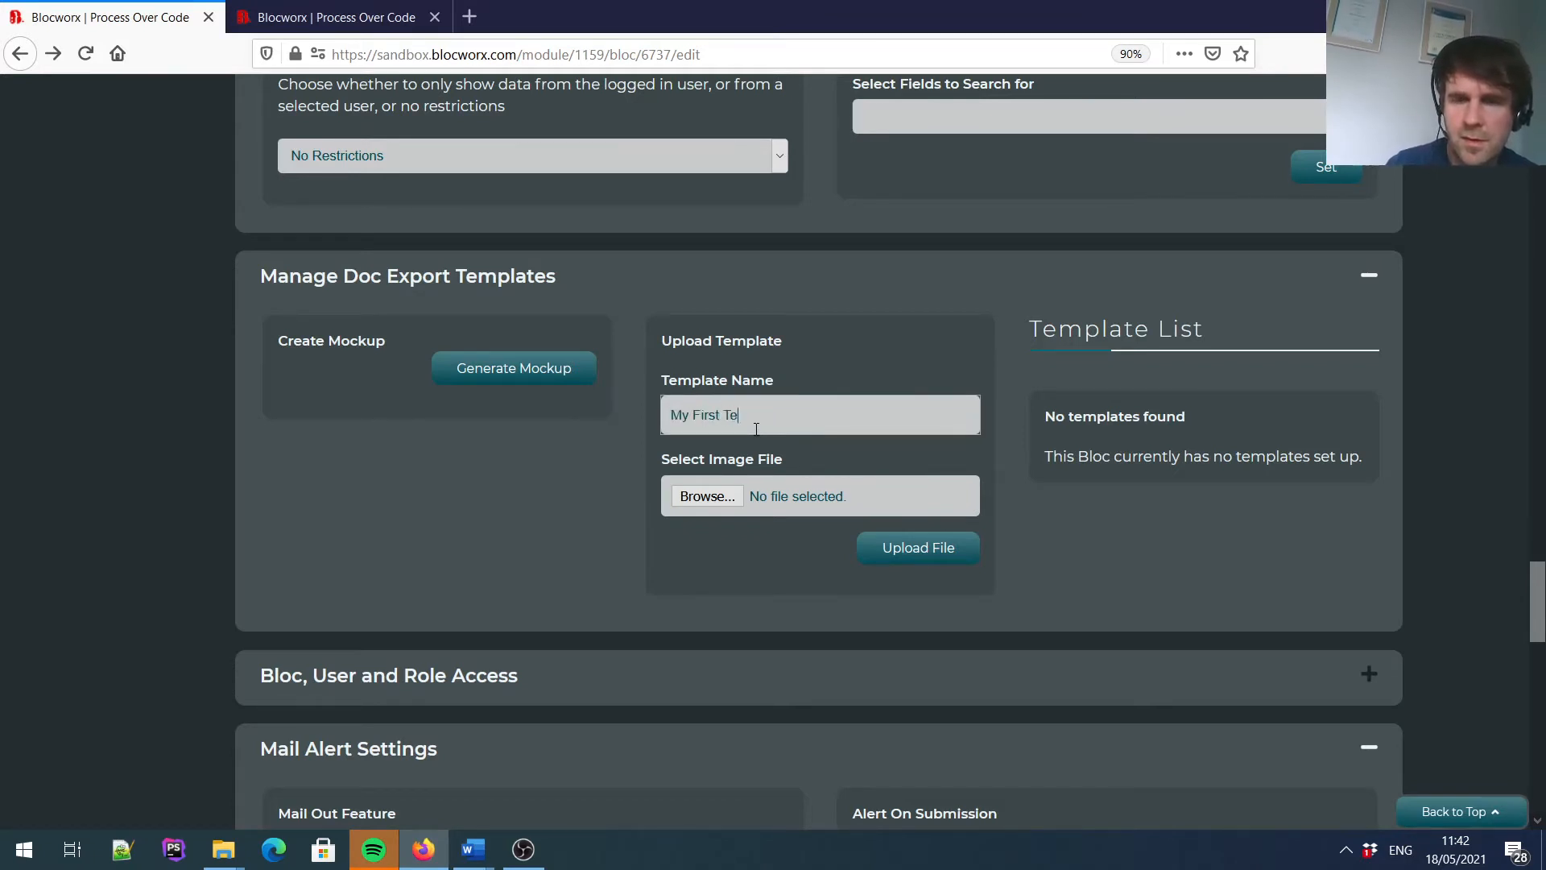
pyautogui.click(705, 494)
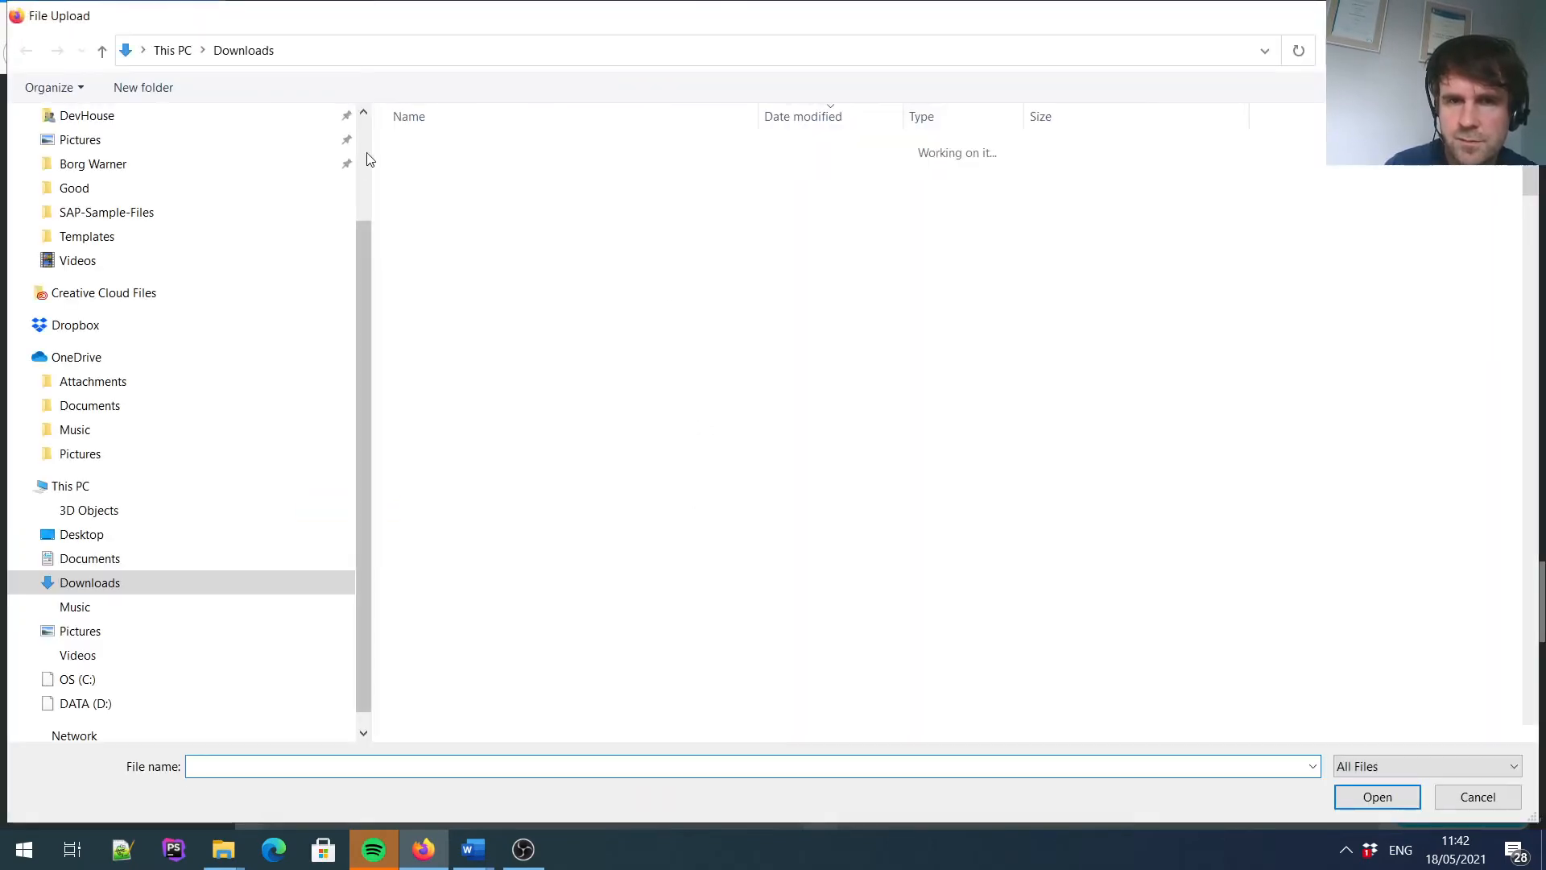
pyautogui.click(366, 153)
pyautogui.click(103, 209)
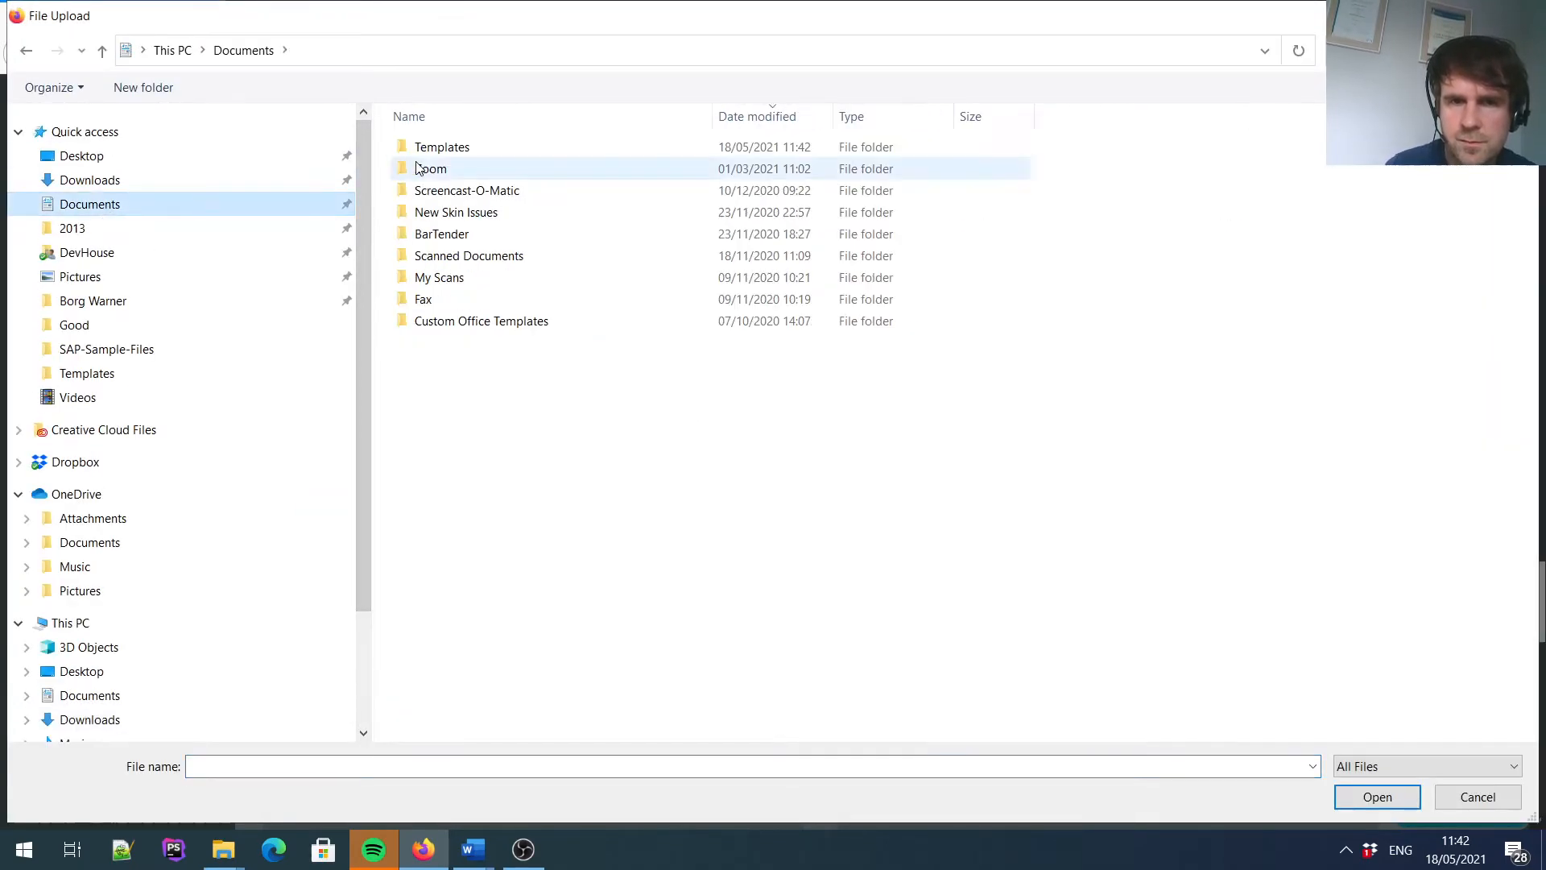
pyautogui.doubleClick(425, 146)
pyautogui.doubleClick(472, 148)
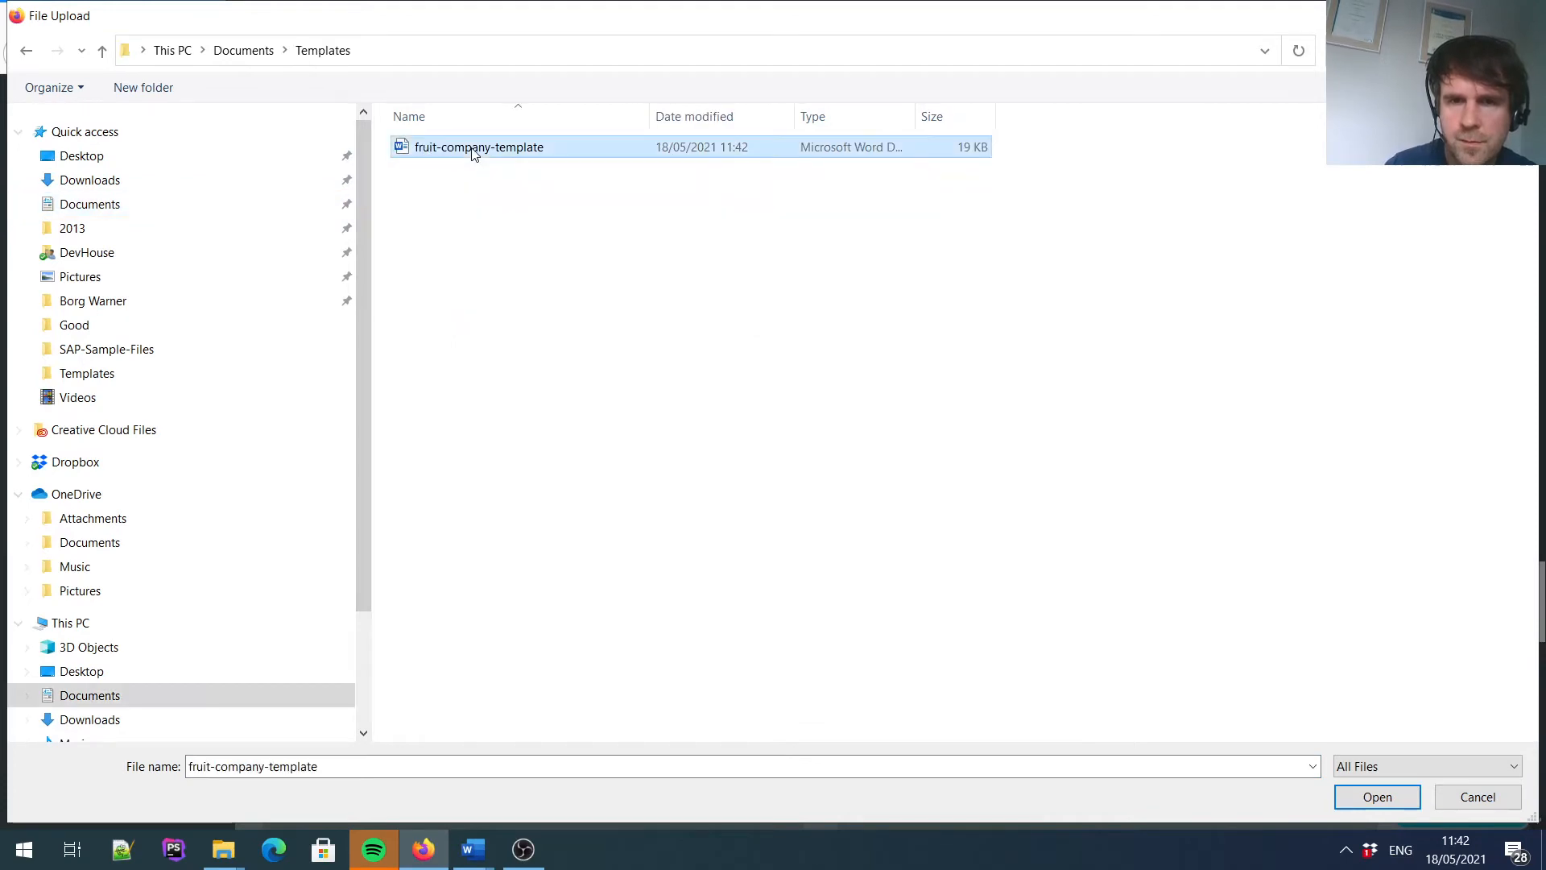
pyautogui.click(944, 551)
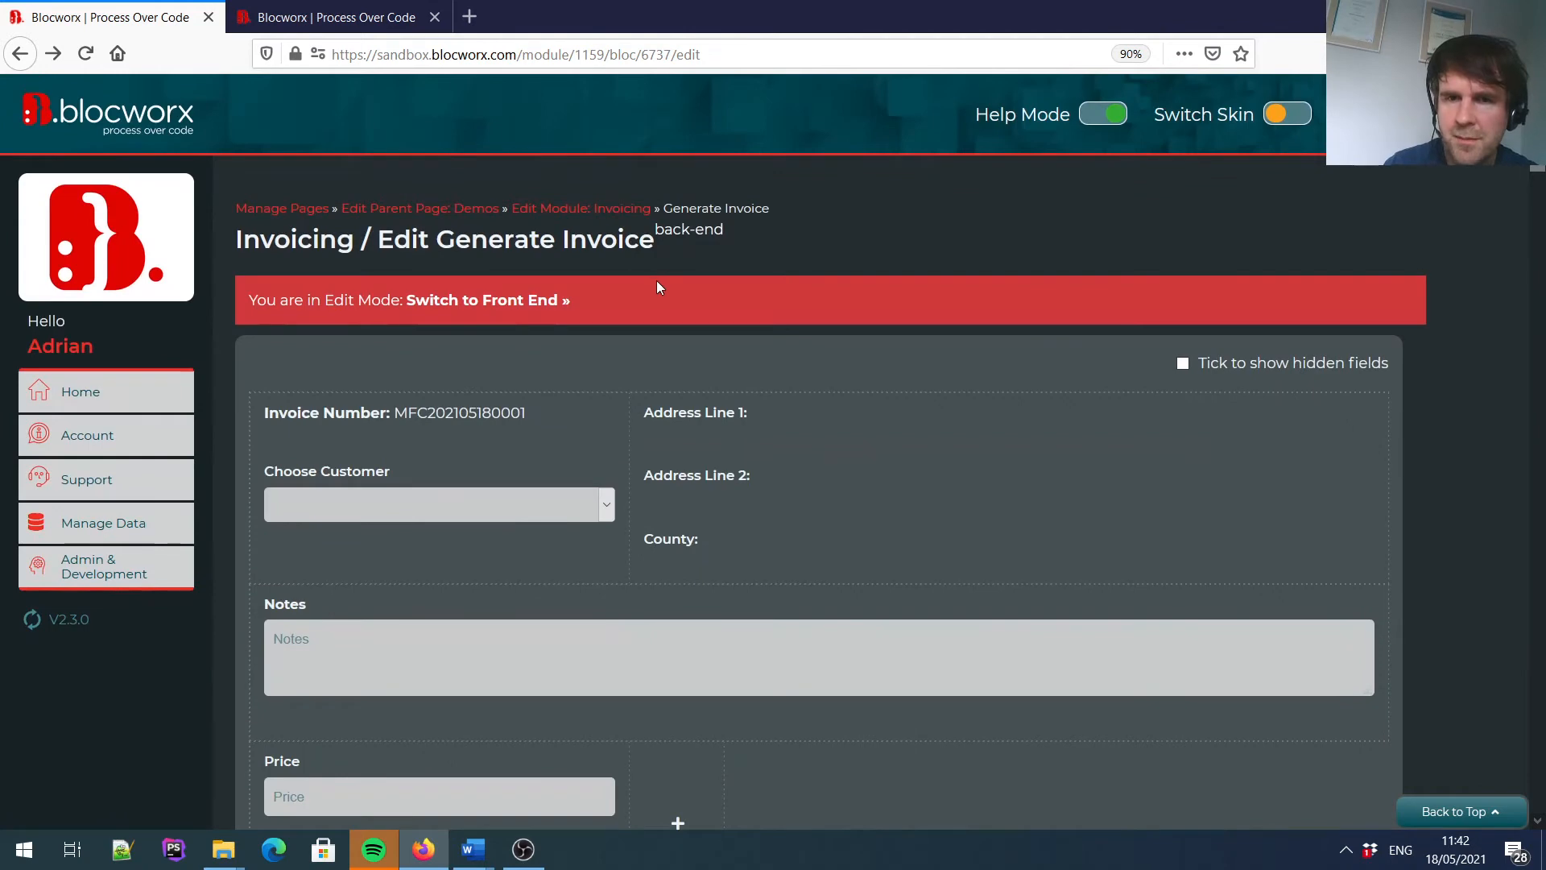
# Switch the Generate Invoice bloc to the front end and choose Jenny's Fruit & Veg as the customer.
pyautogui.click(548, 300)
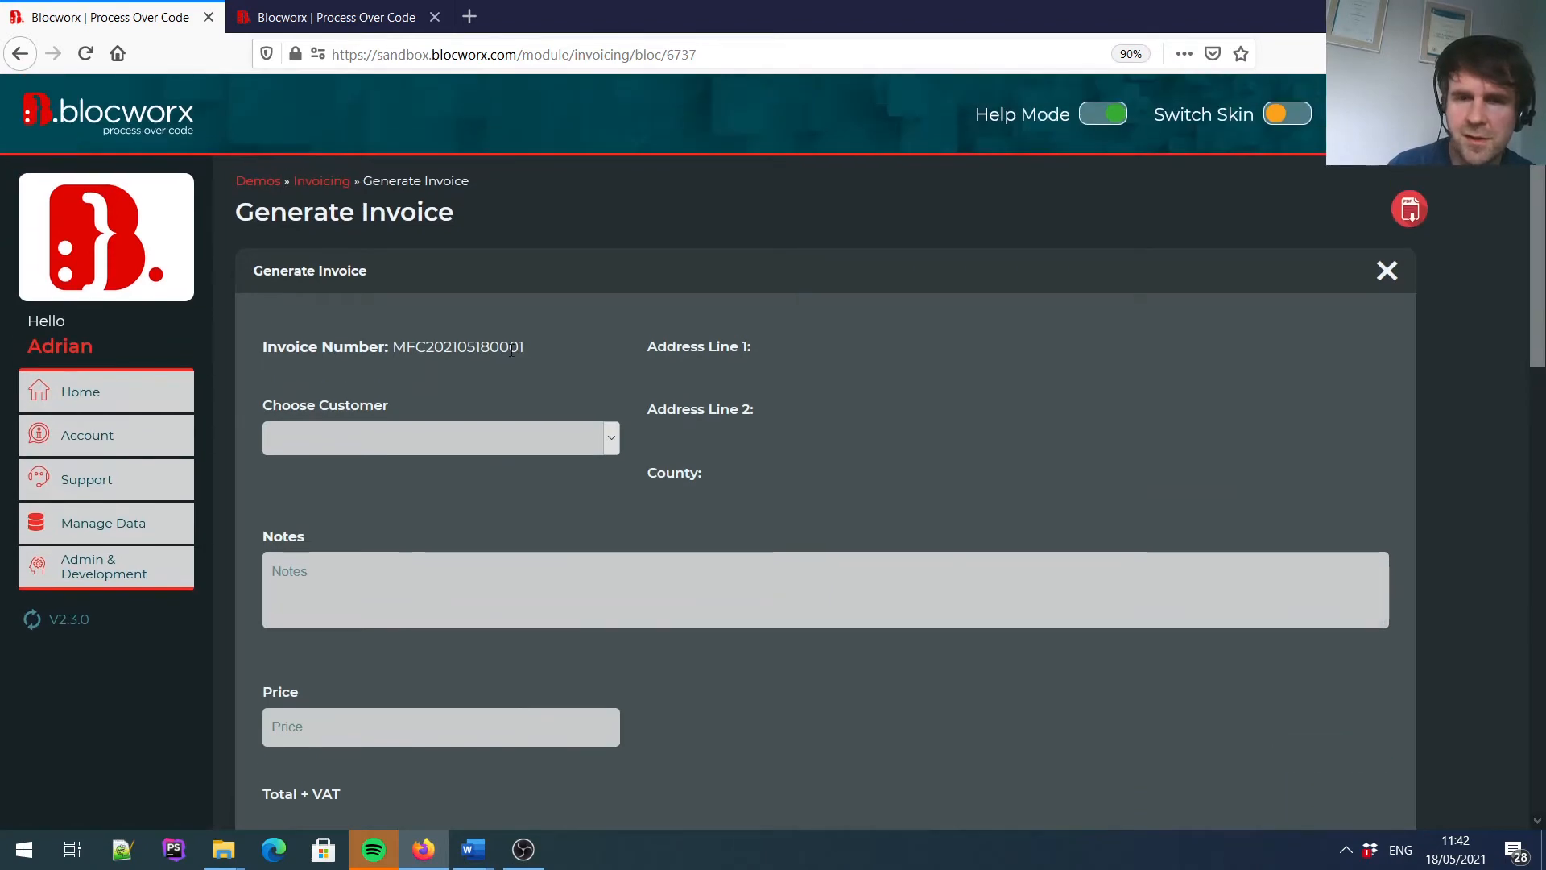
pyautogui.click(528, 436)
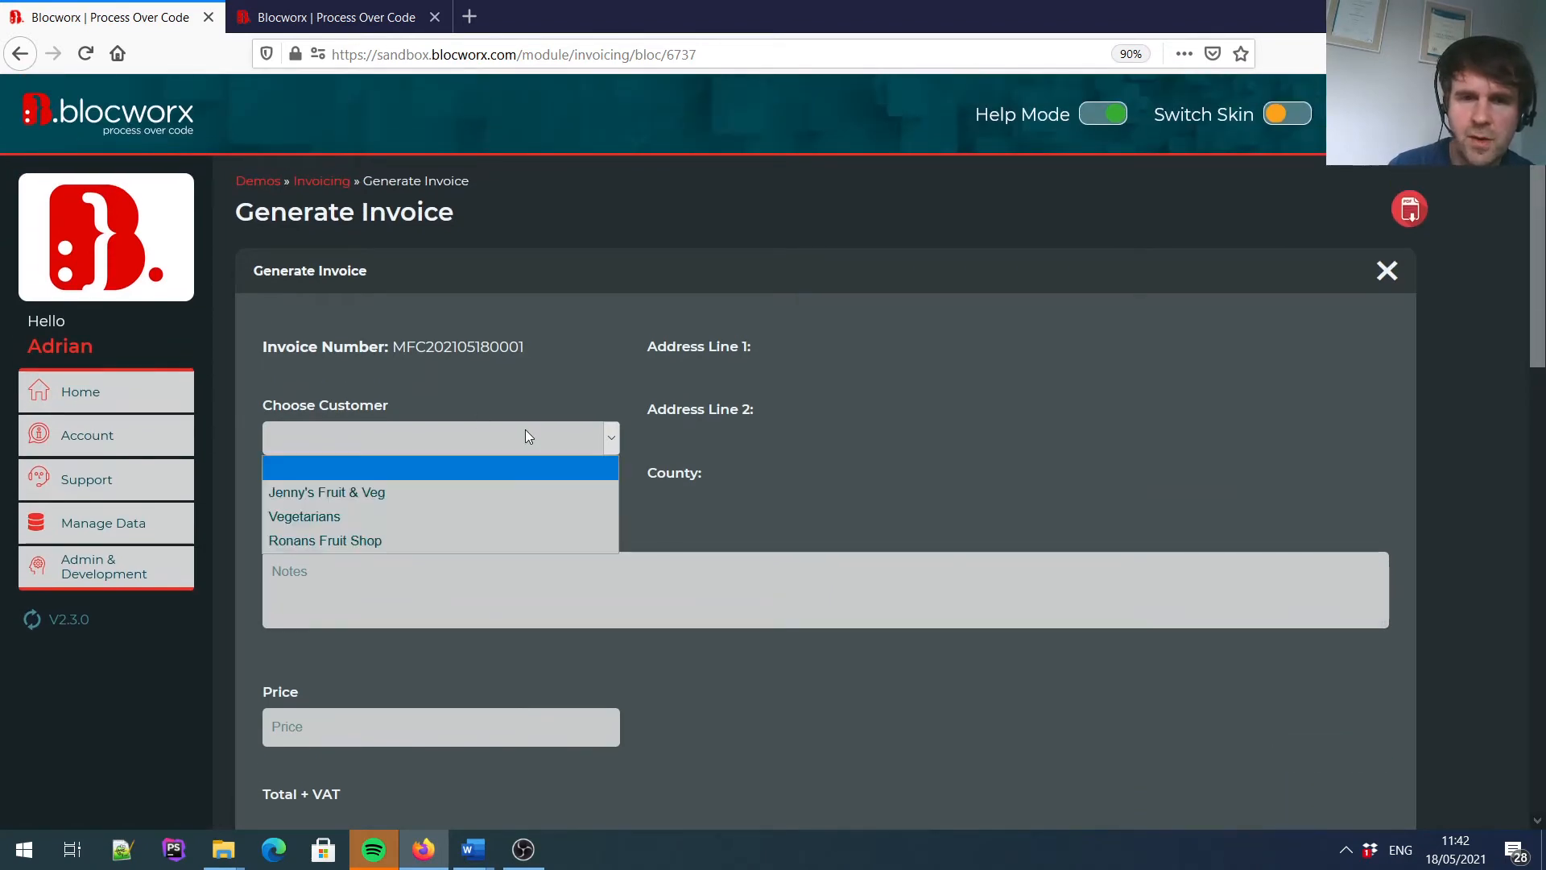
pyautogui.click(399, 494)
pyautogui.scroll(-3, 668, 401)
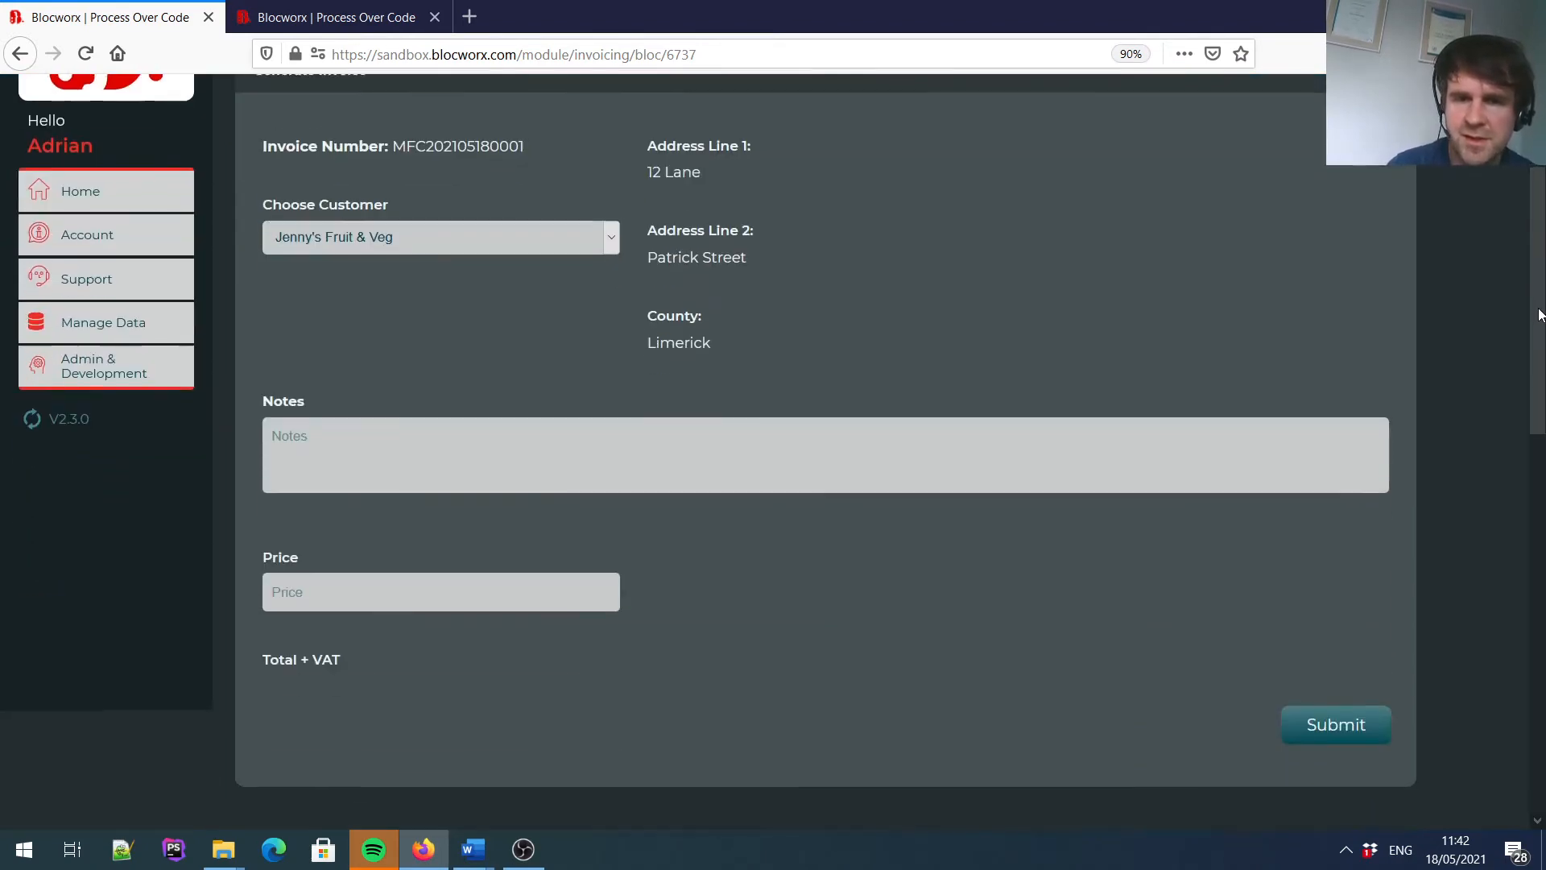
# Fill in the invoice notes with "Some notes go here" and set the price to 100.
pyautogui.click(571, 436)
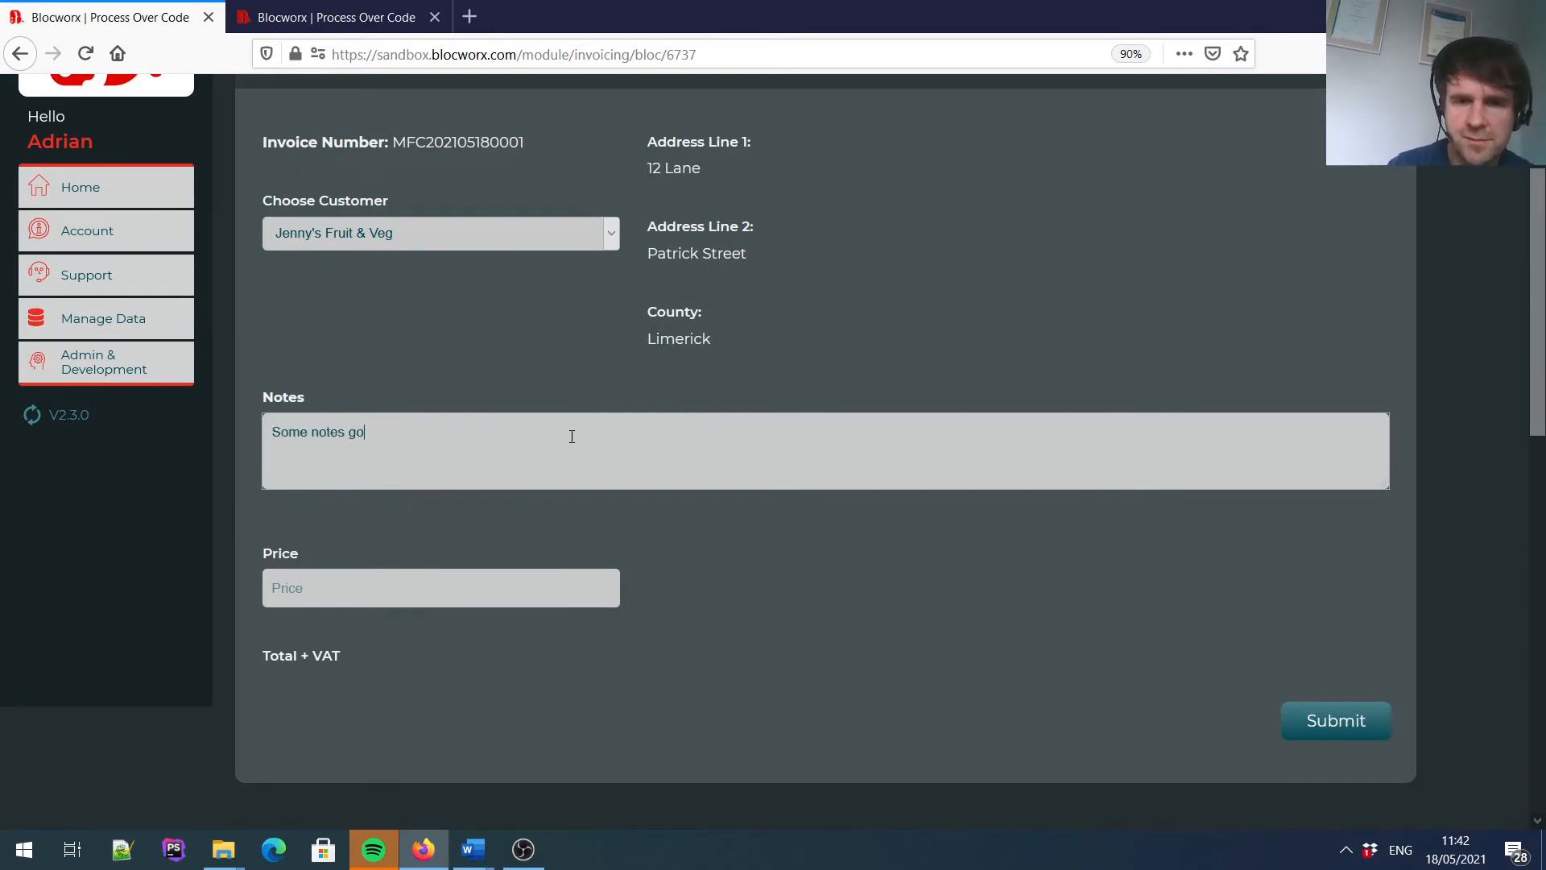
pyautogui.click(366, 586)
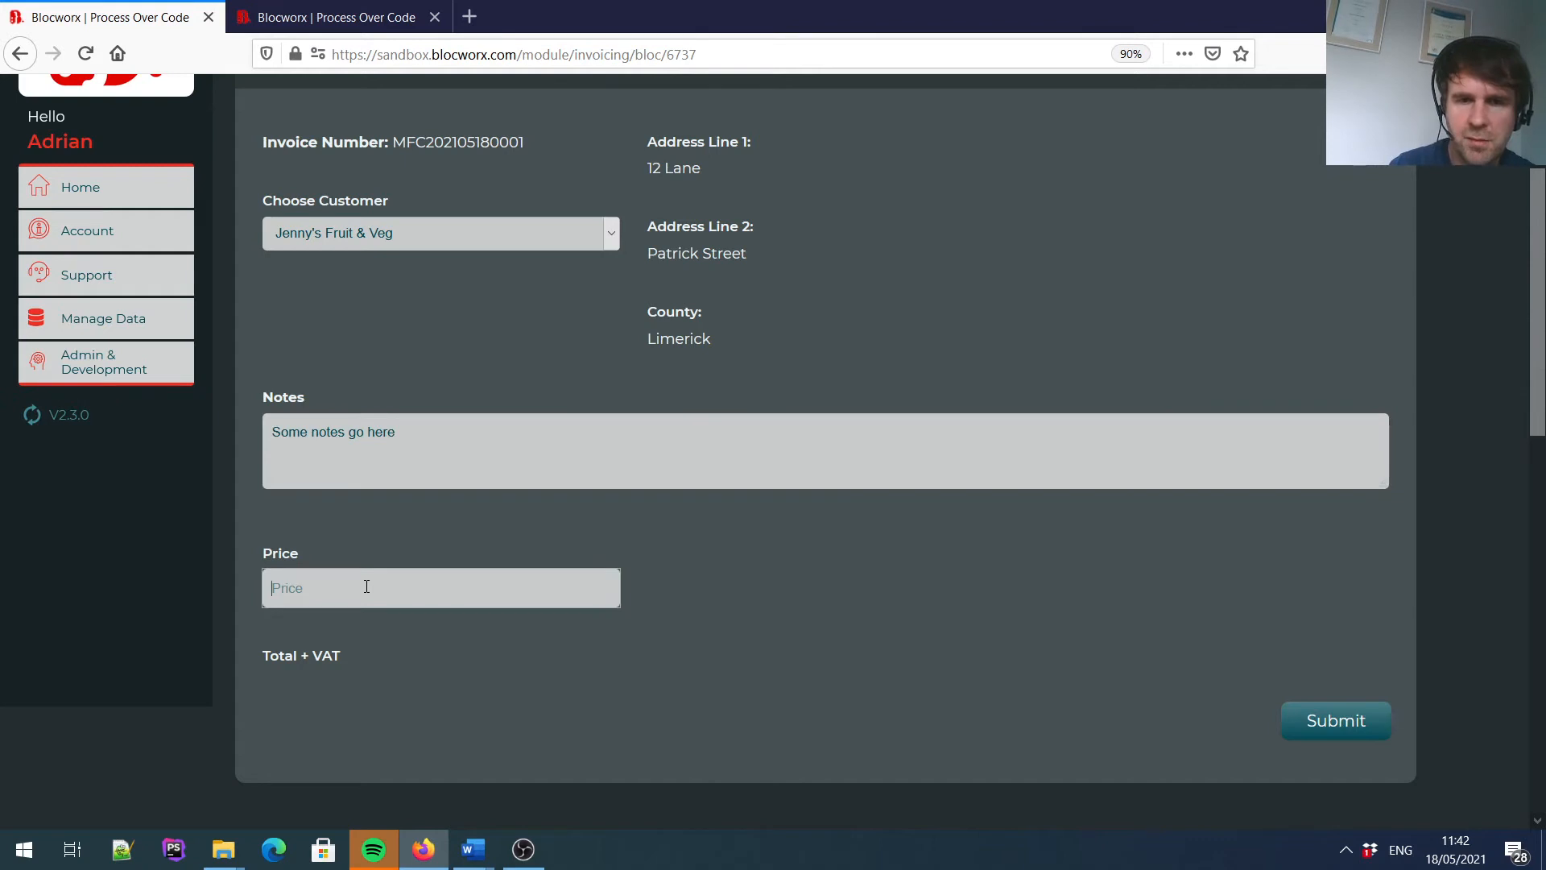
pyautogui.write('100')
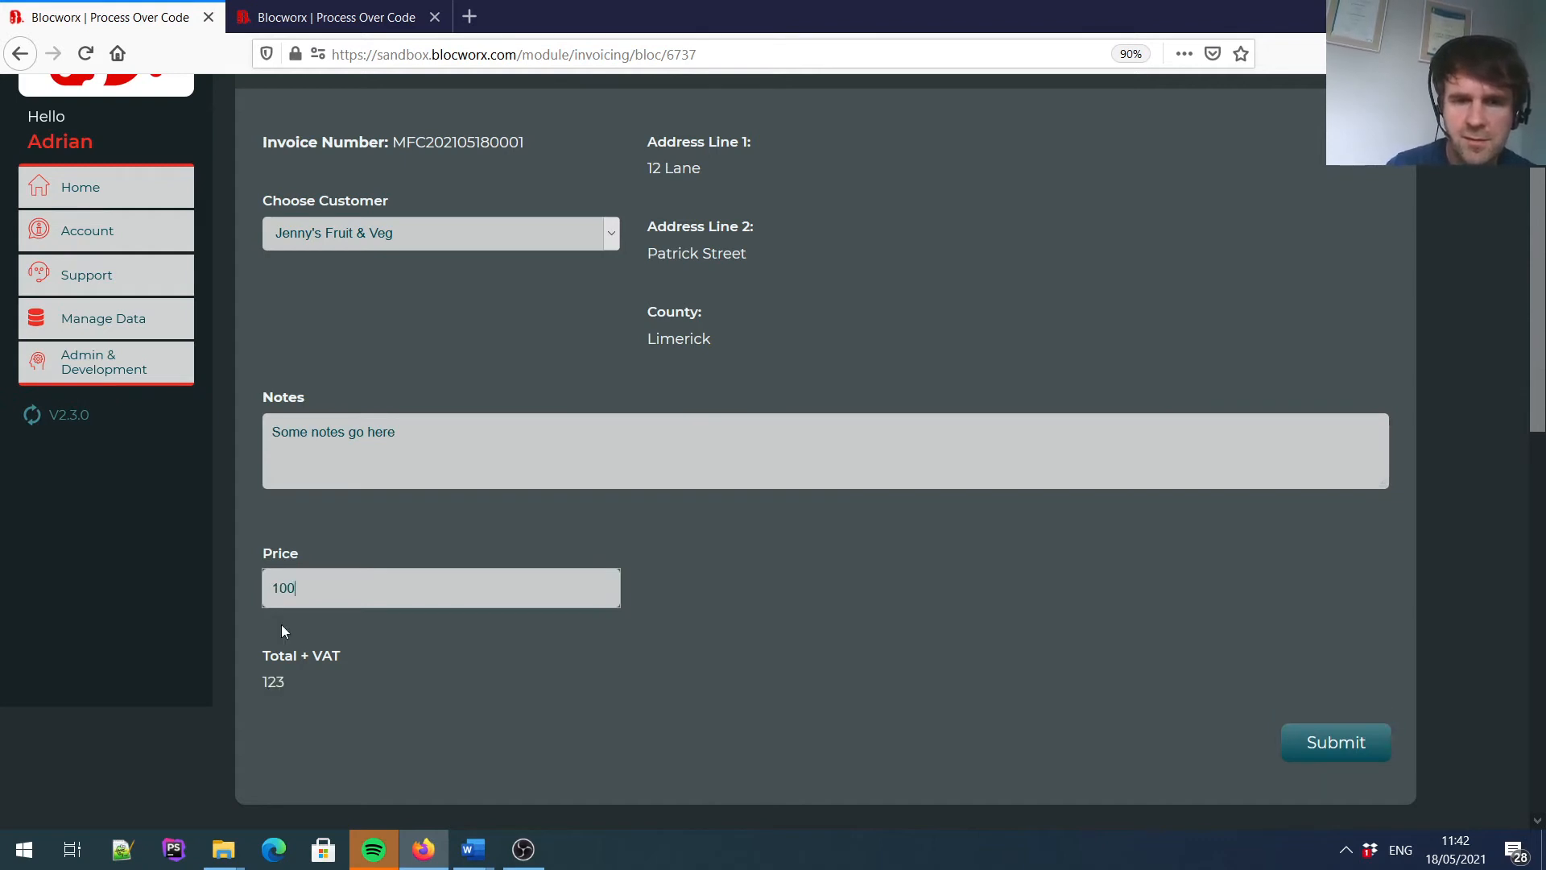
# Generate the invoice as a PDF from the 20210518fruit-company-template.docx template and open it in Adobe Acrobat Reader DC.
pyautogui.scroll(3, 1441, 235)
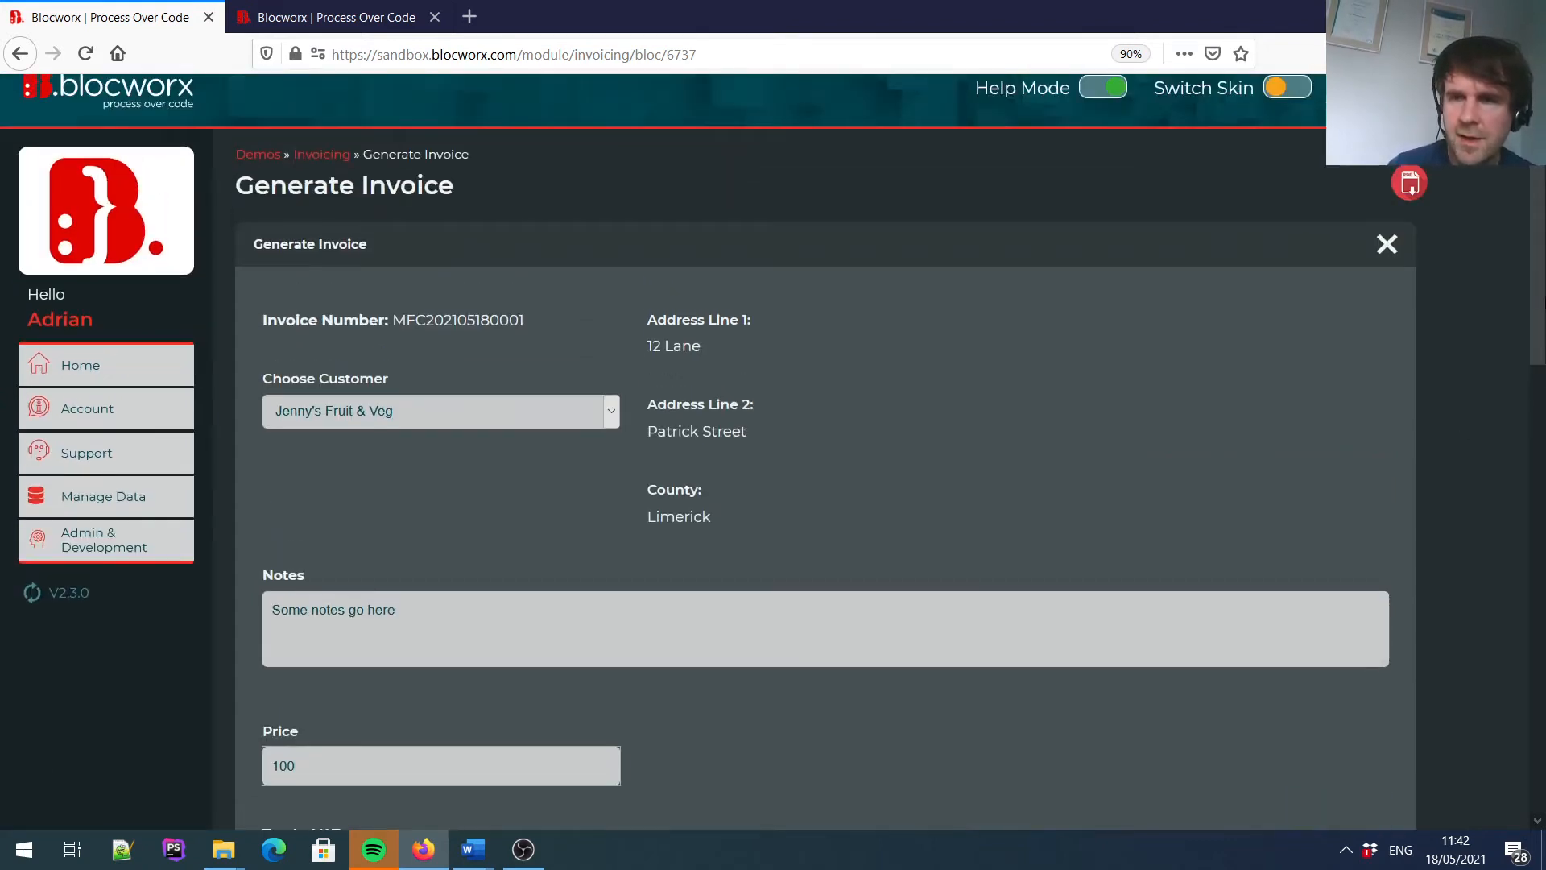
pyautogui.click(1409, 208)
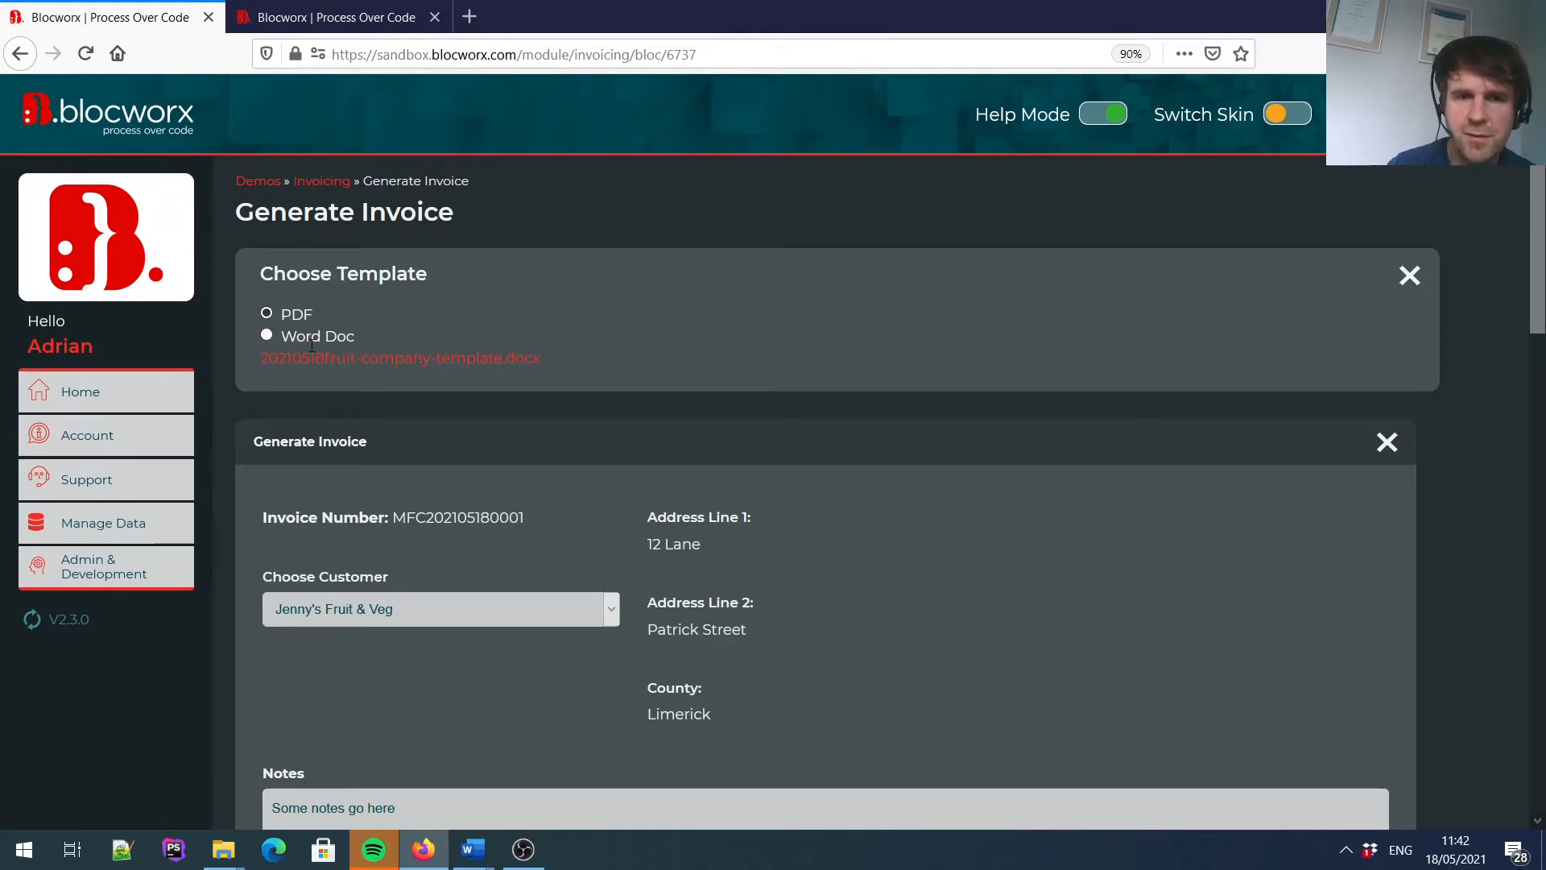
pyautogui.click(333, 360)
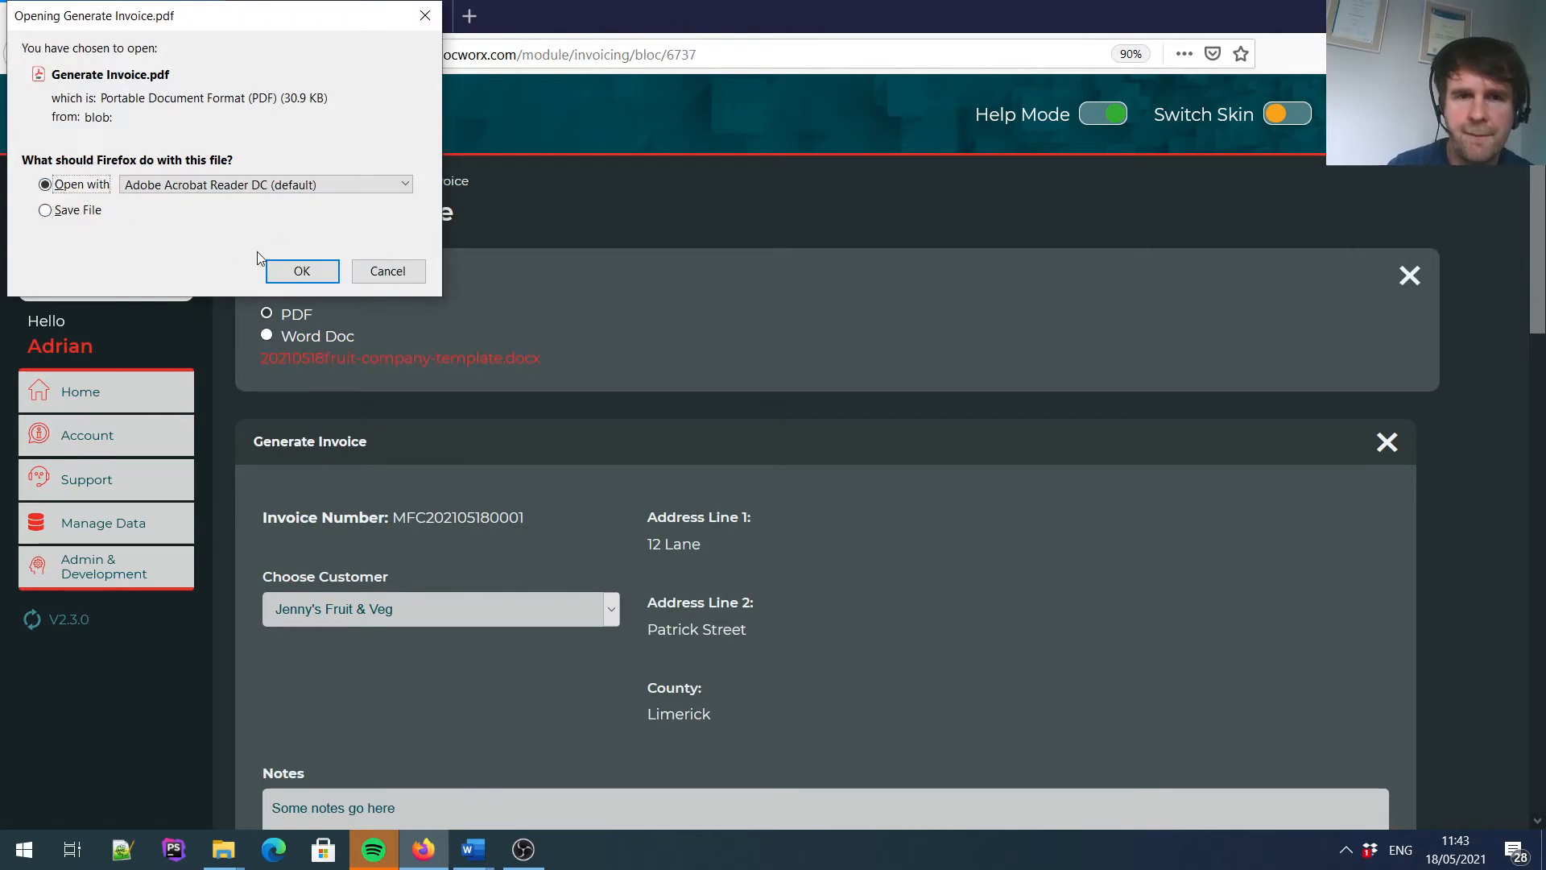
pyautogui.click(301, 270)
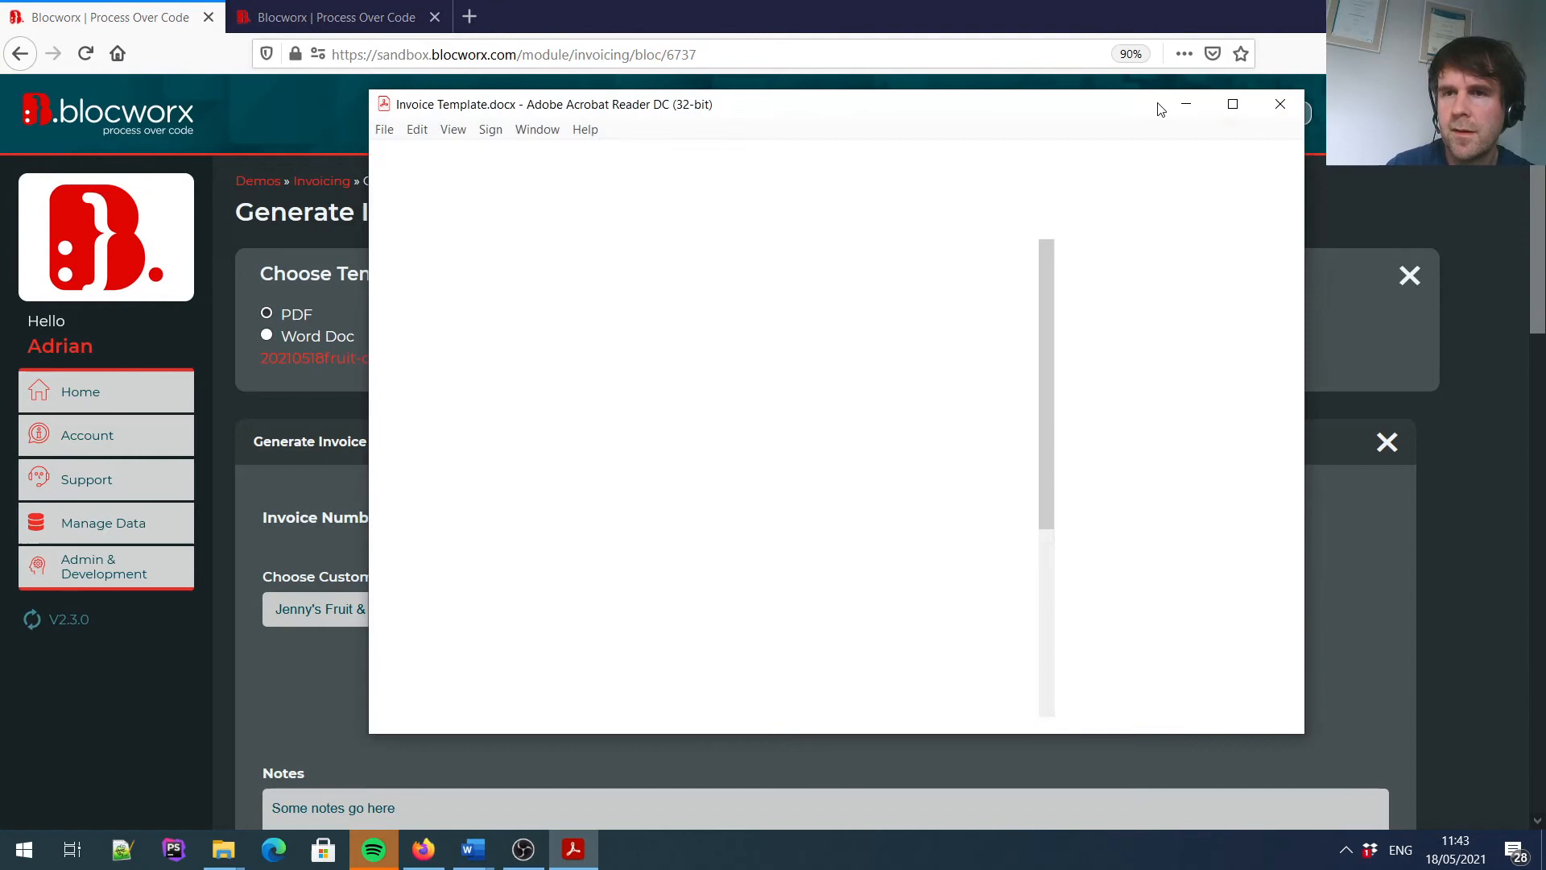
# Examine the generated invoice's number, customer details, balance due, notes and totals, and minimise the PDF viewer.
pyautogui.scroll(-3, 1054, 307)
pyautogui.scroll(3, 1059, 284)
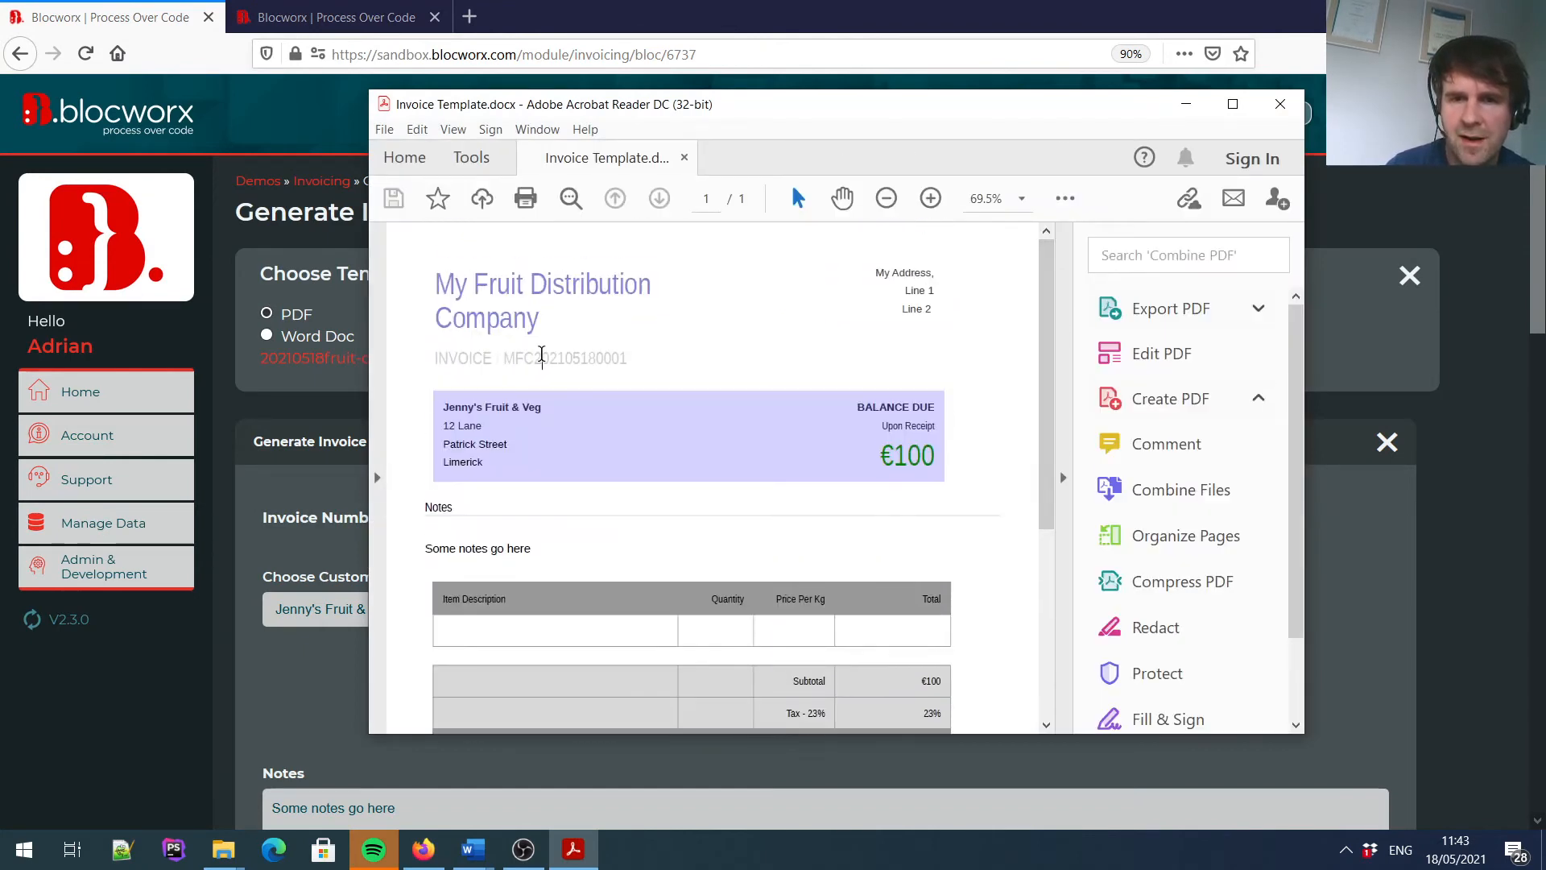
pyautogui.moveTo(900, 453); pyautogui.dragTo(936, 455)
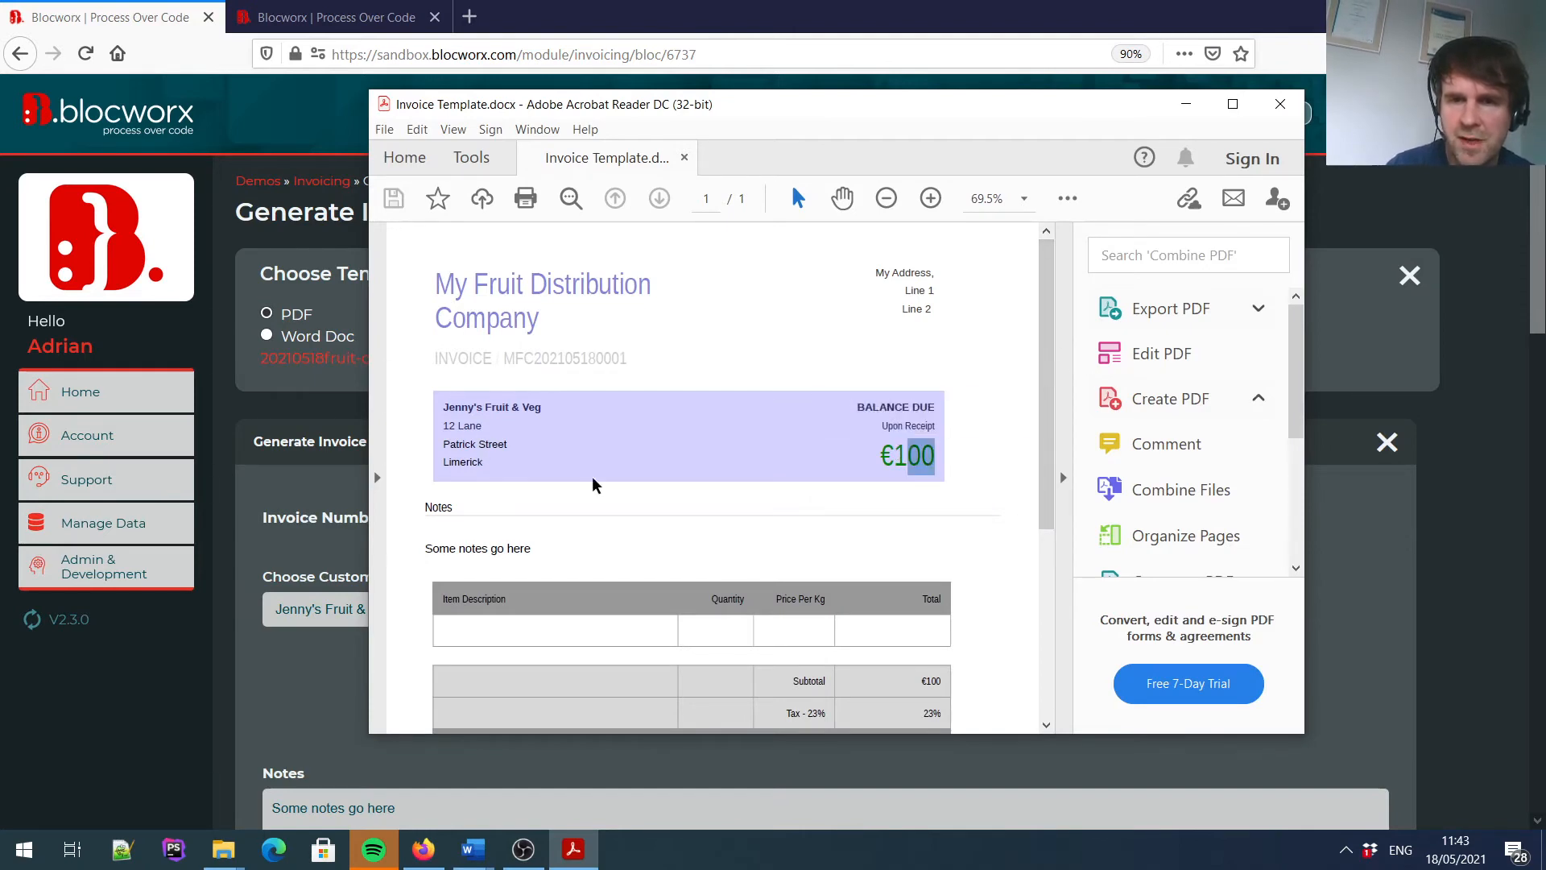
pyautogui.scroll(-3, 1049, 342)
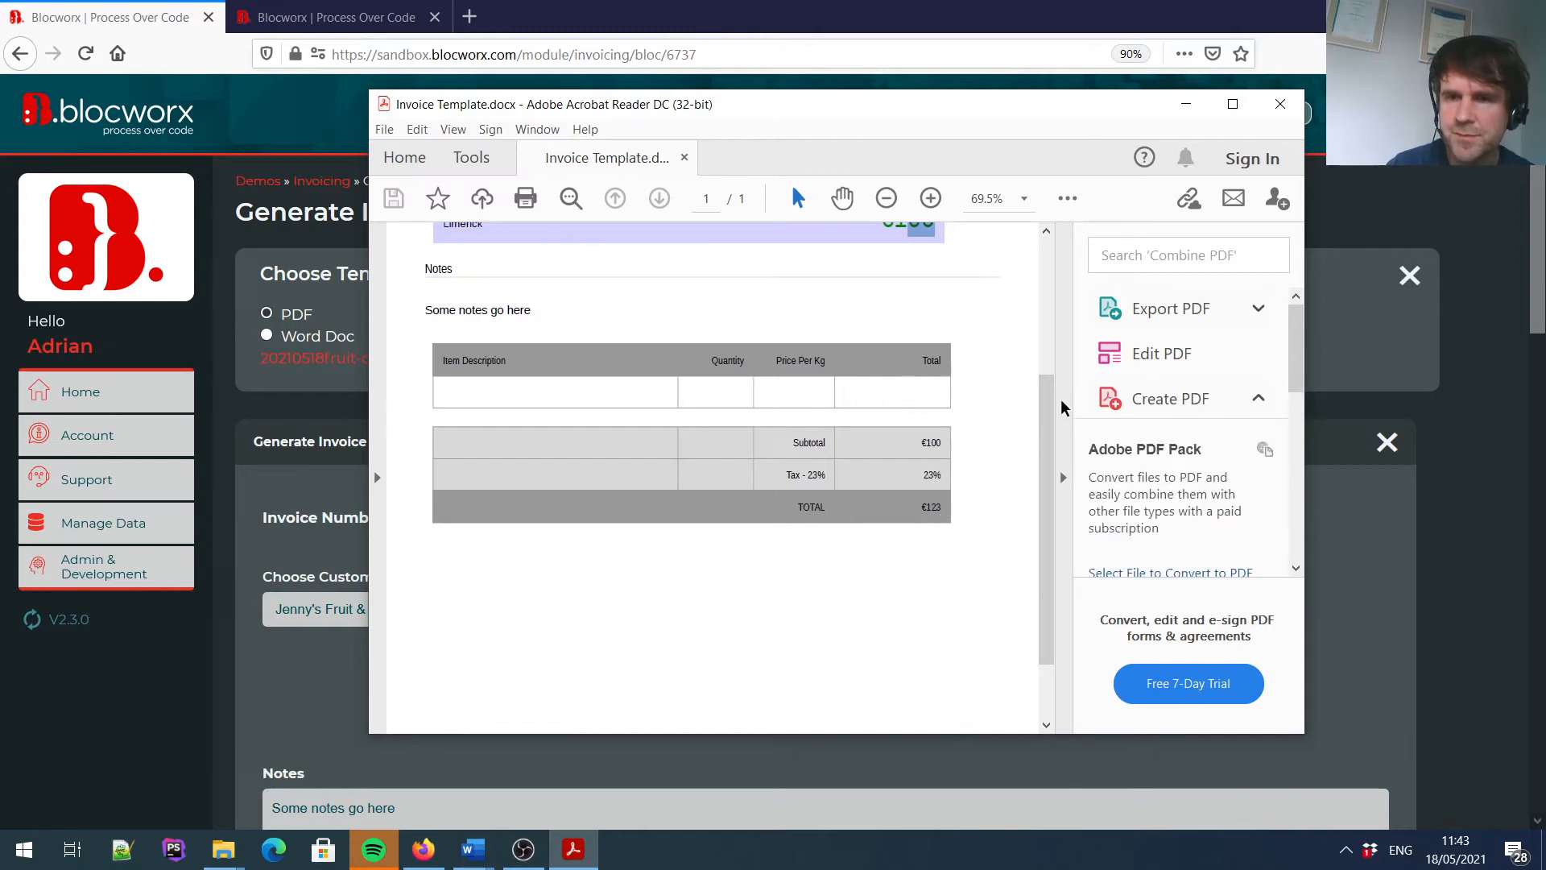
pyautogui.click(1187, 106)
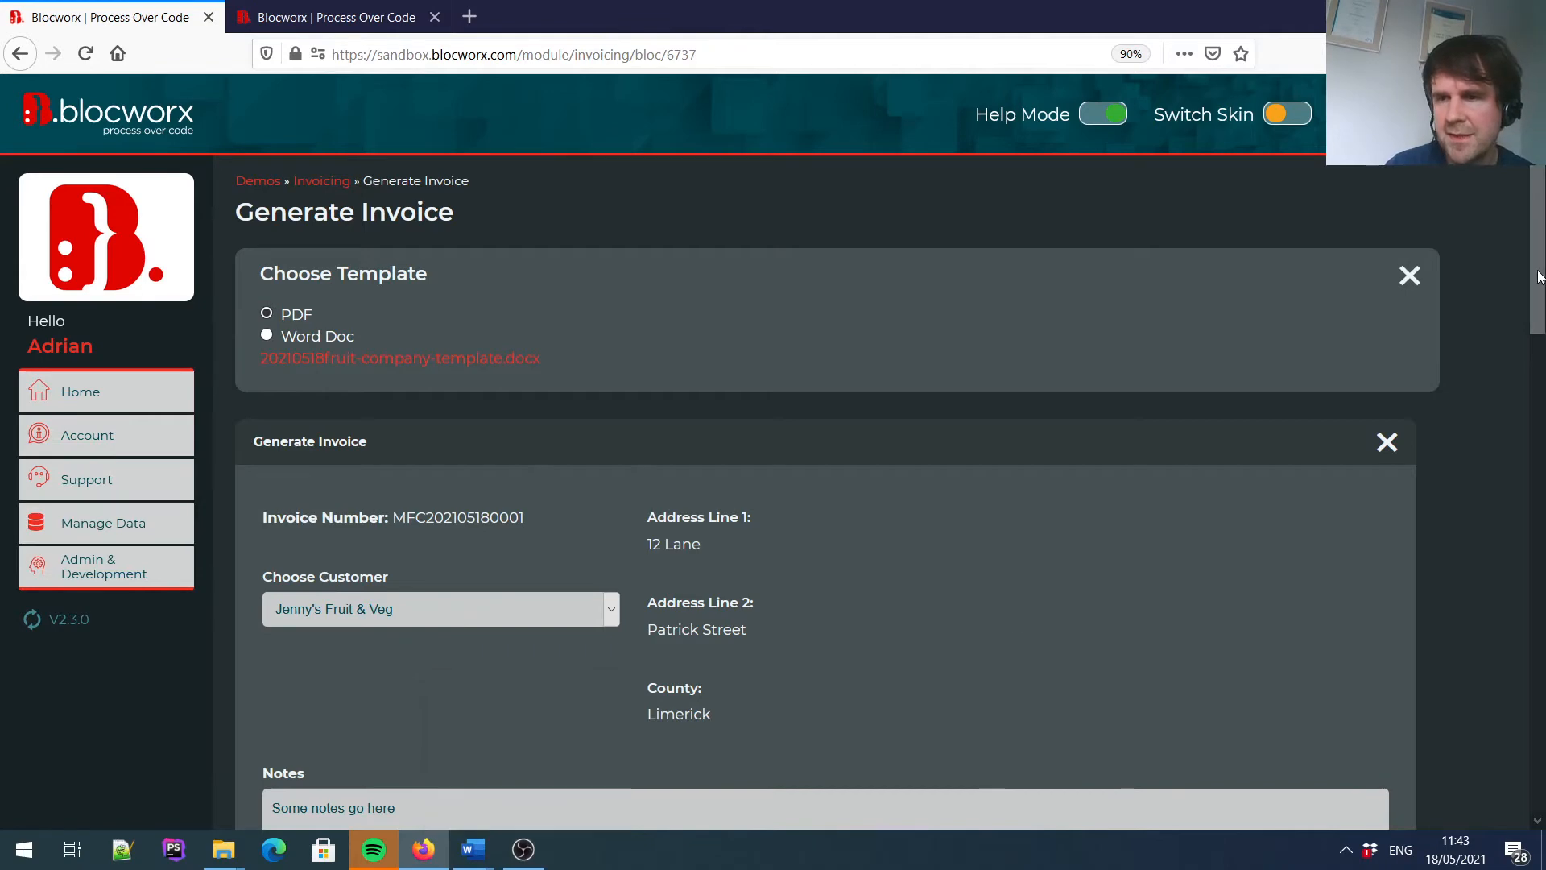
pyautogui.scroll(-1, 725, 644)
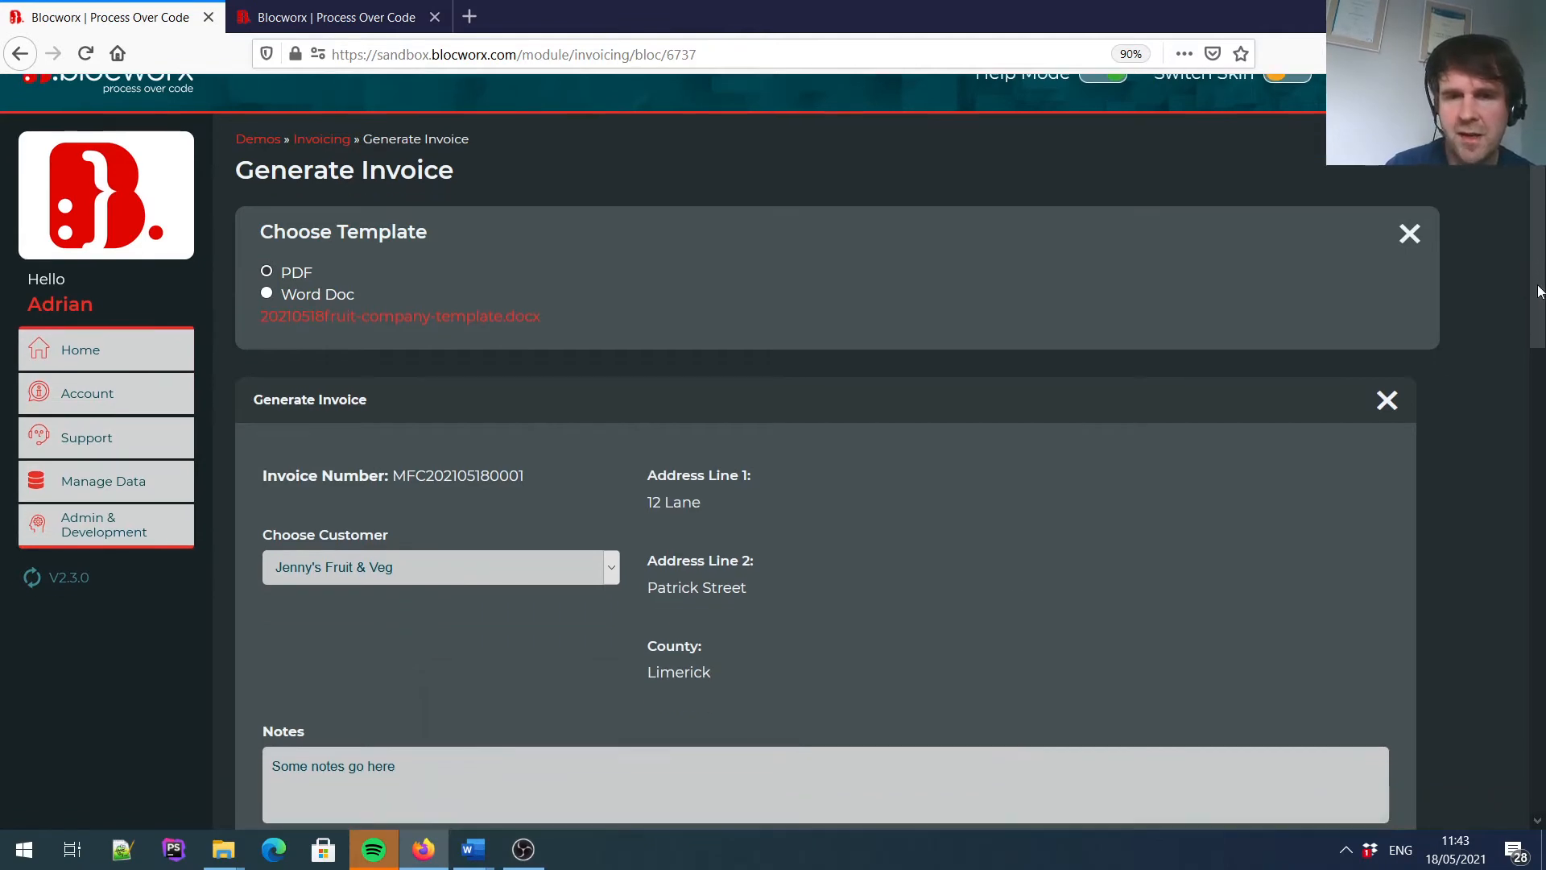
pyautogui.click(523, 849)
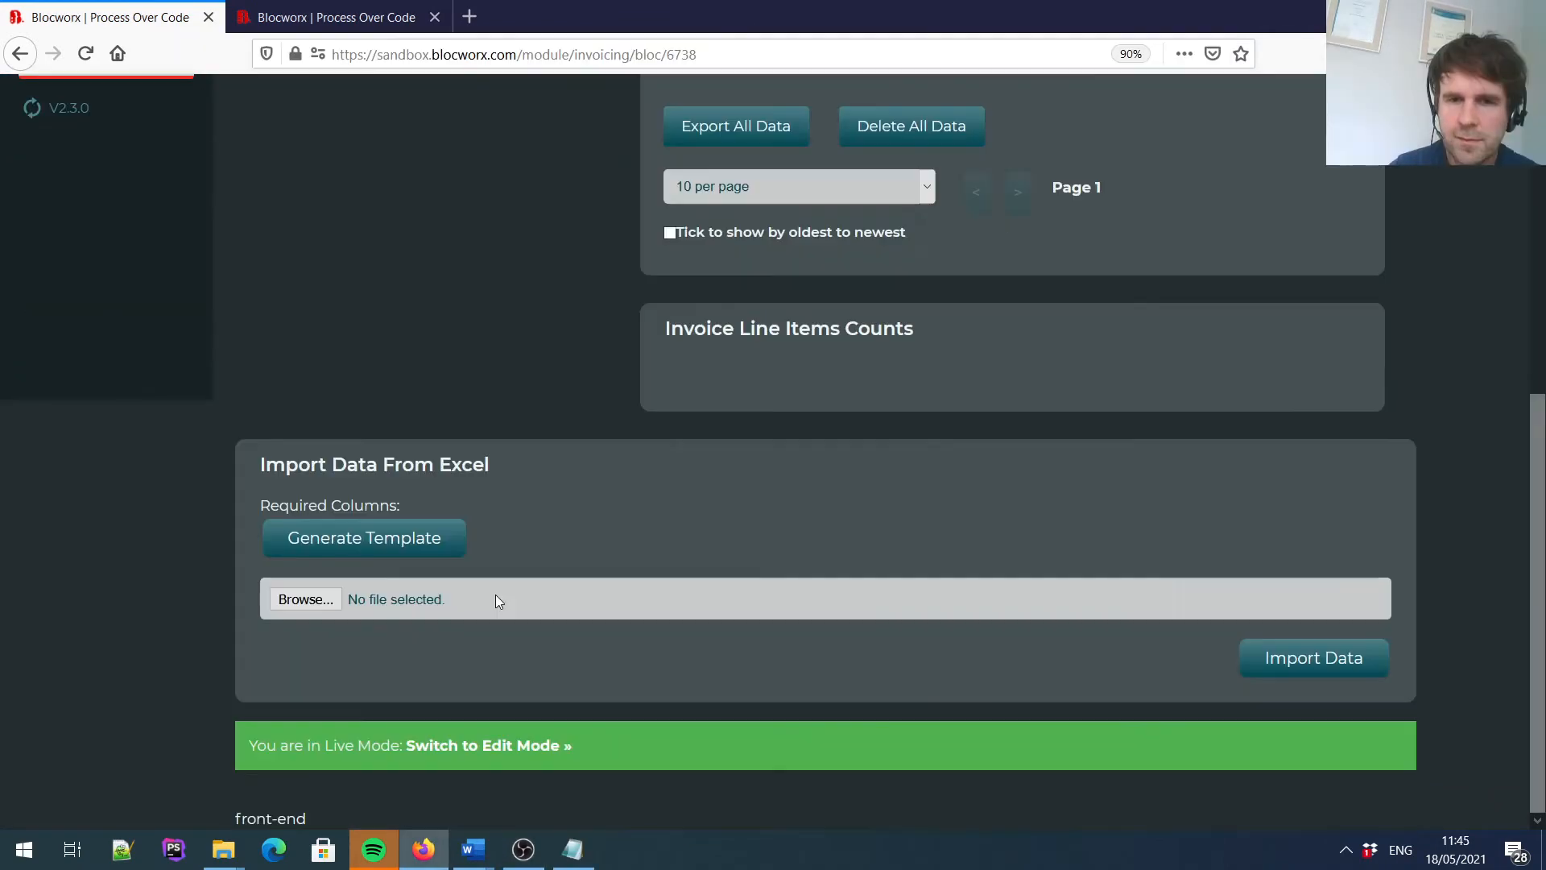
# Switch the Invoice Line Items bloc to edit mode and add a new row with a 12/12ths (Full Width) item.
pyautogui.click(542, 750)
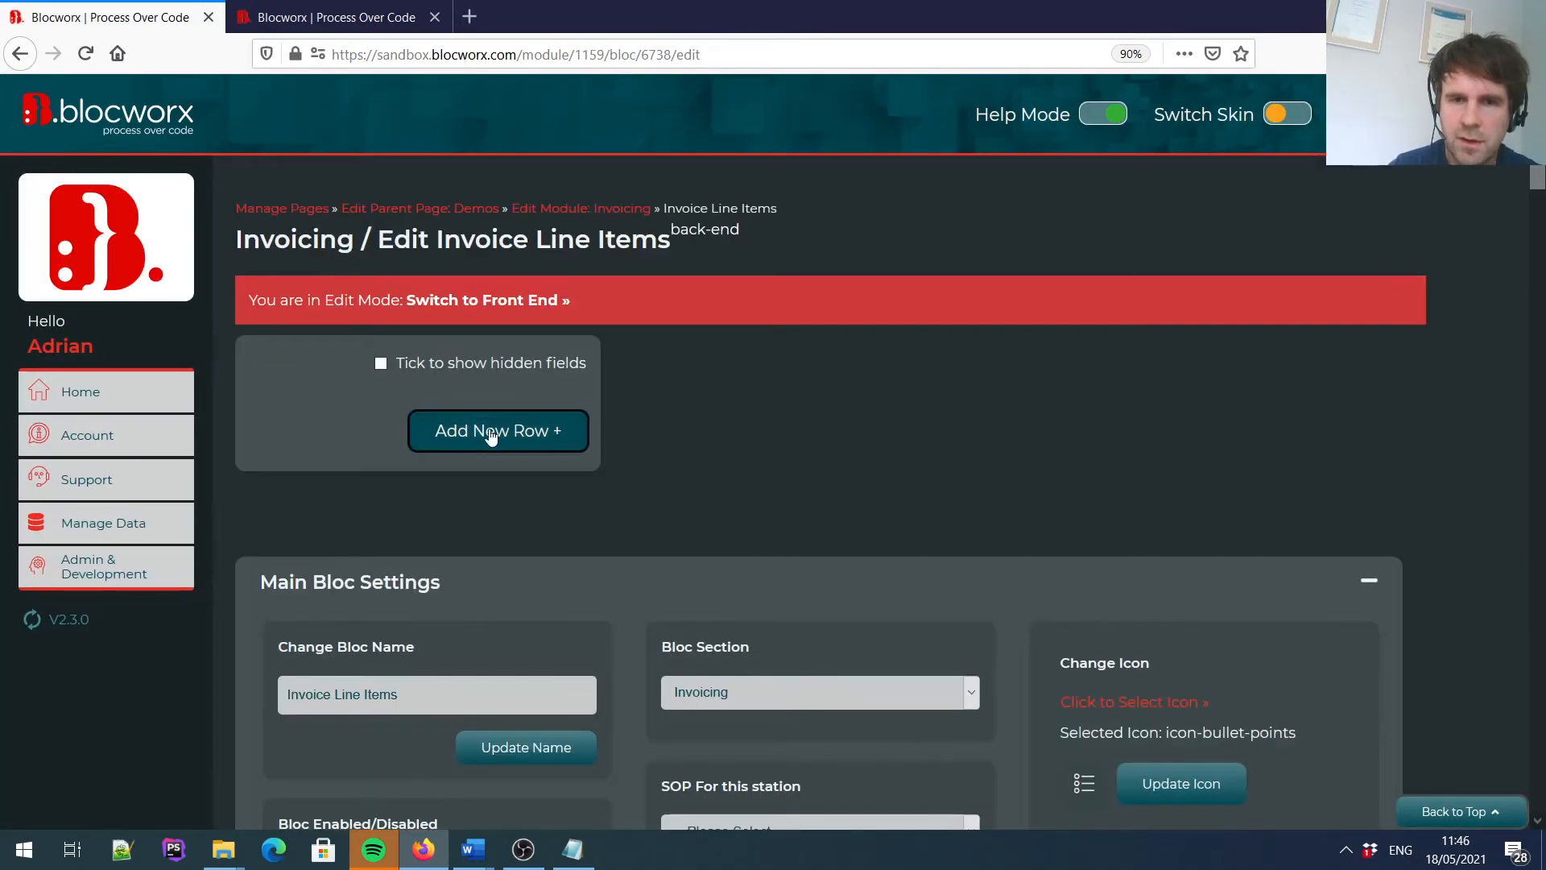
pyautogui.click(491, 435)
pyautogui.click(290, 443)
pyautogui.click(339, 469)
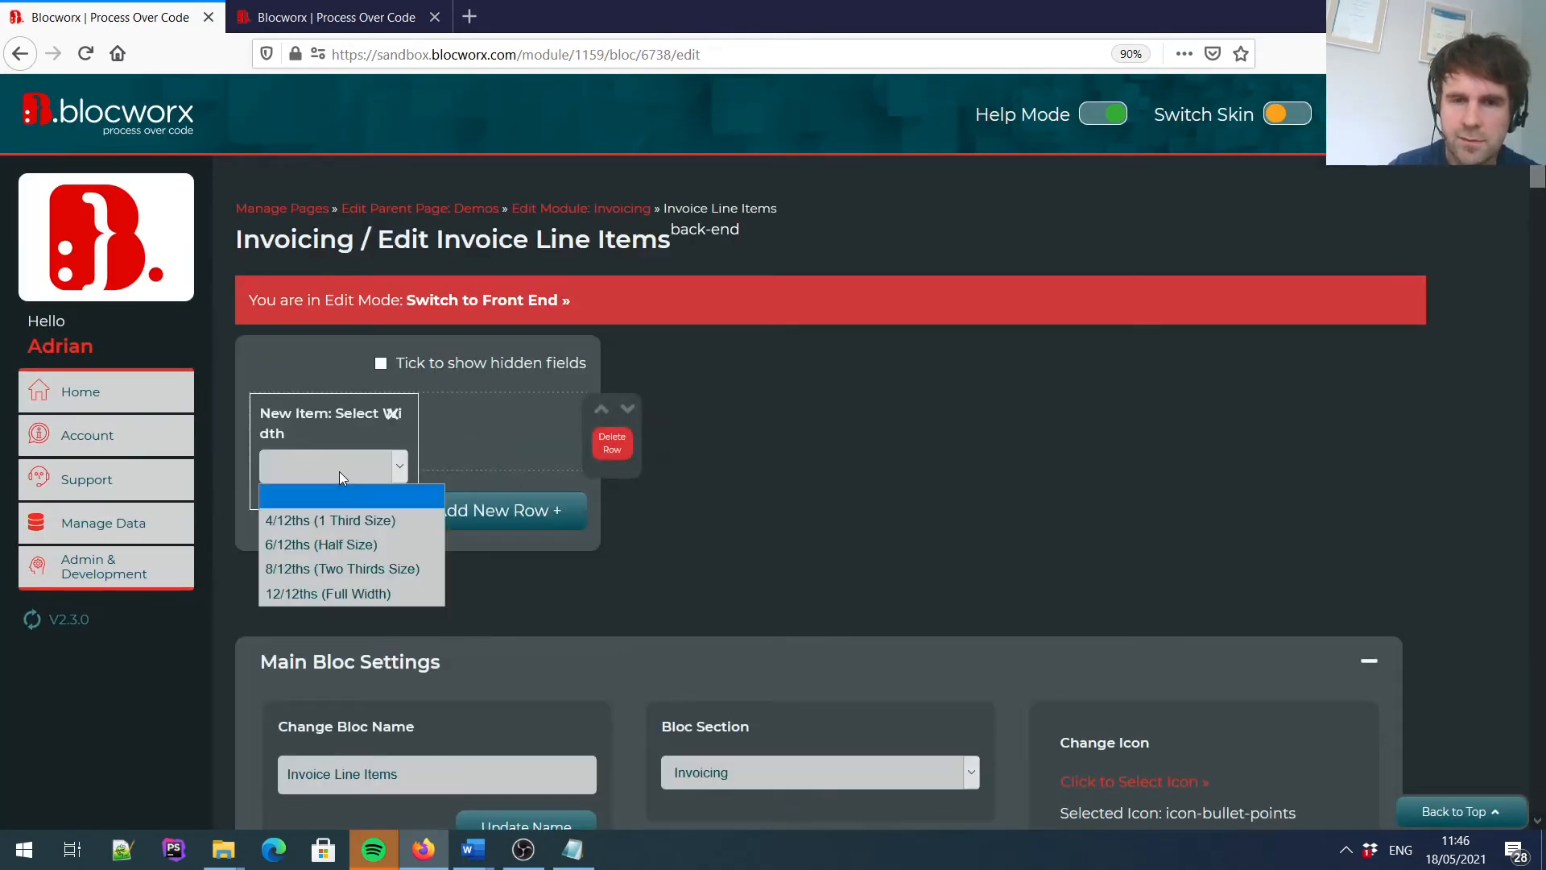
pyautogui.click(373, 593)
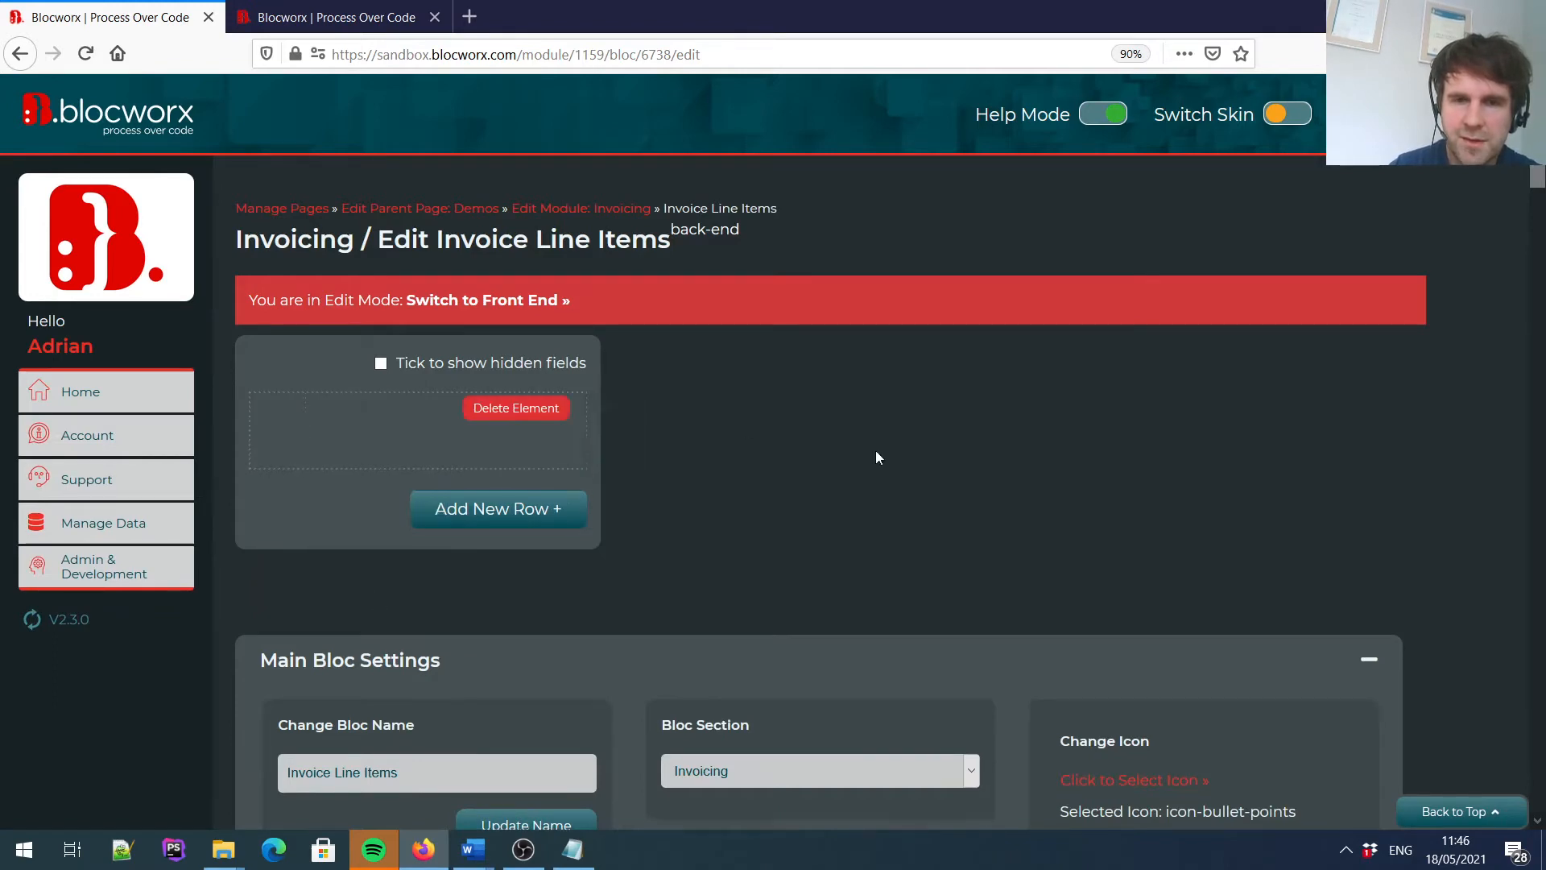
# Add a field named Invoice Number to the new row and change it from a Text Field to a Plain Data Field.
pyautogui.click(308, 457)
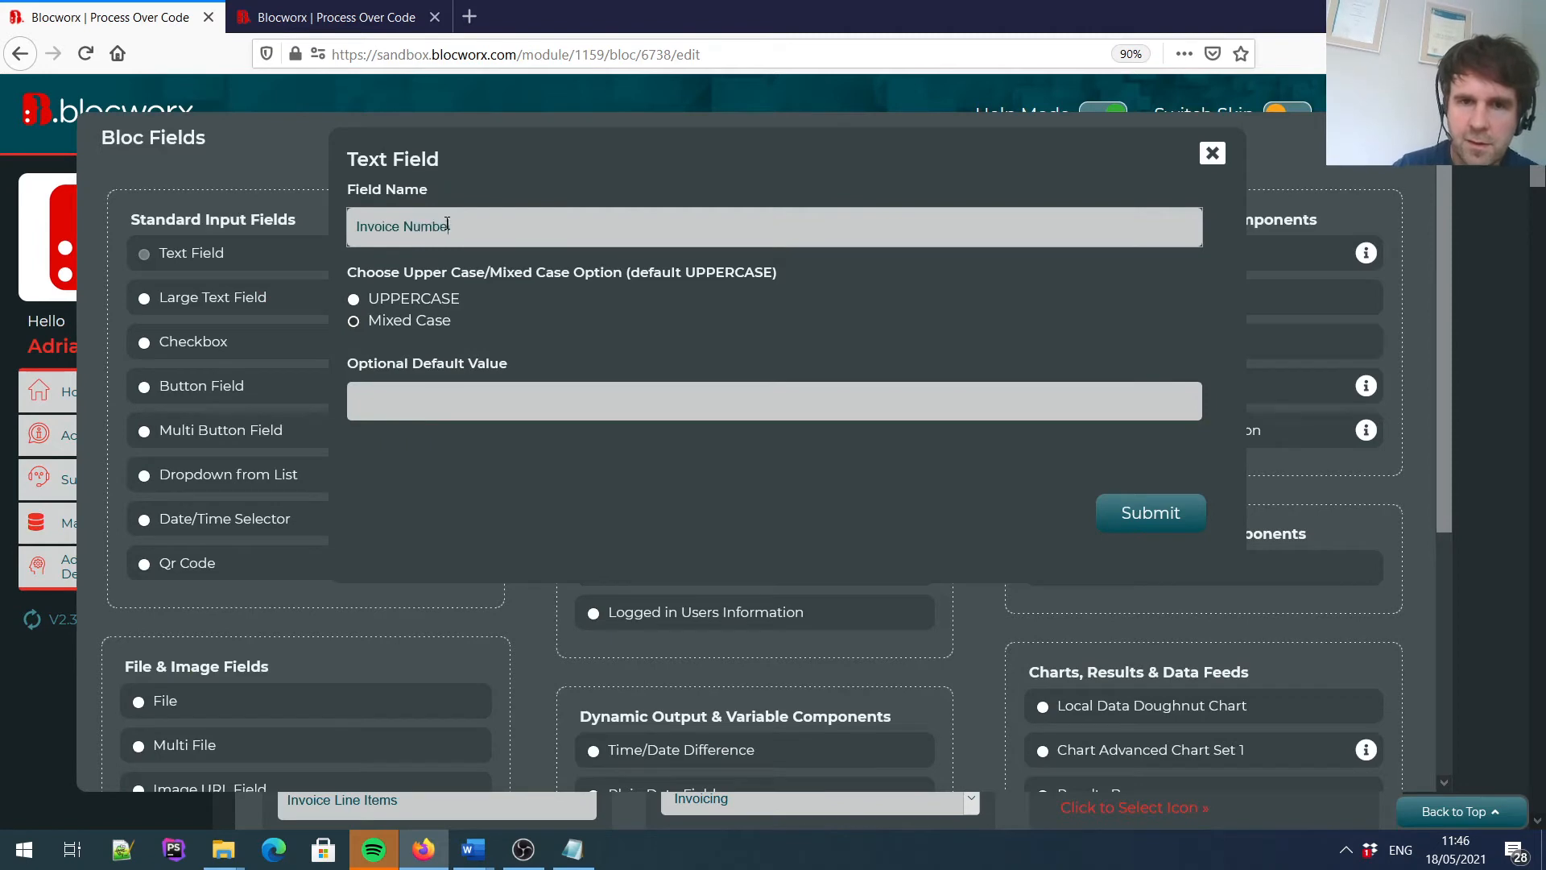
pyautogui.click(1106, 506)
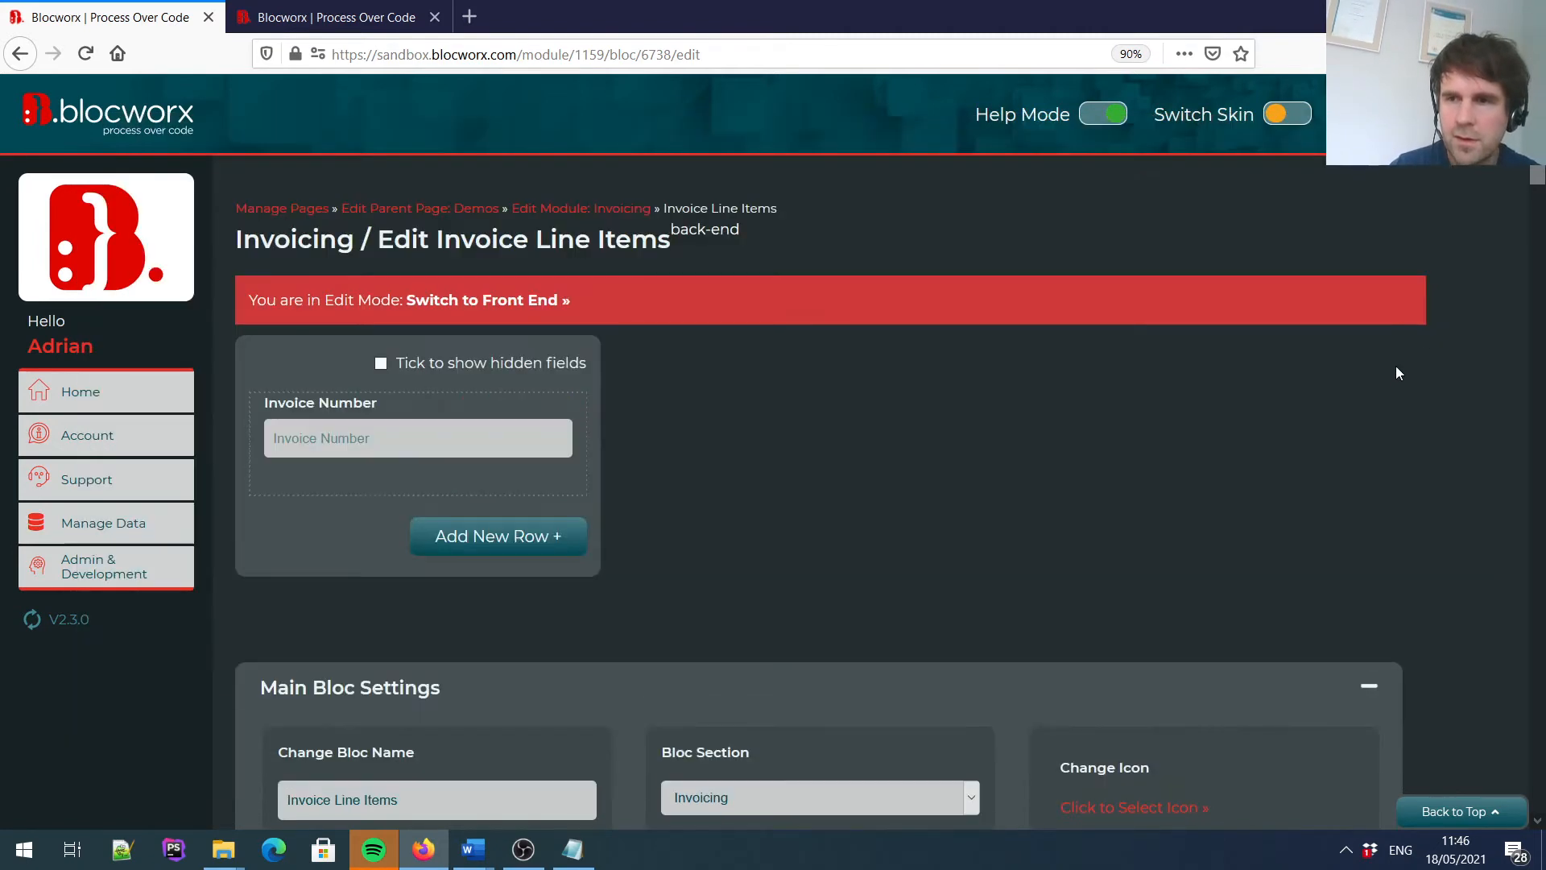
pyautogui.moveTo(390, 436)
pyautogui.click(314, 559)
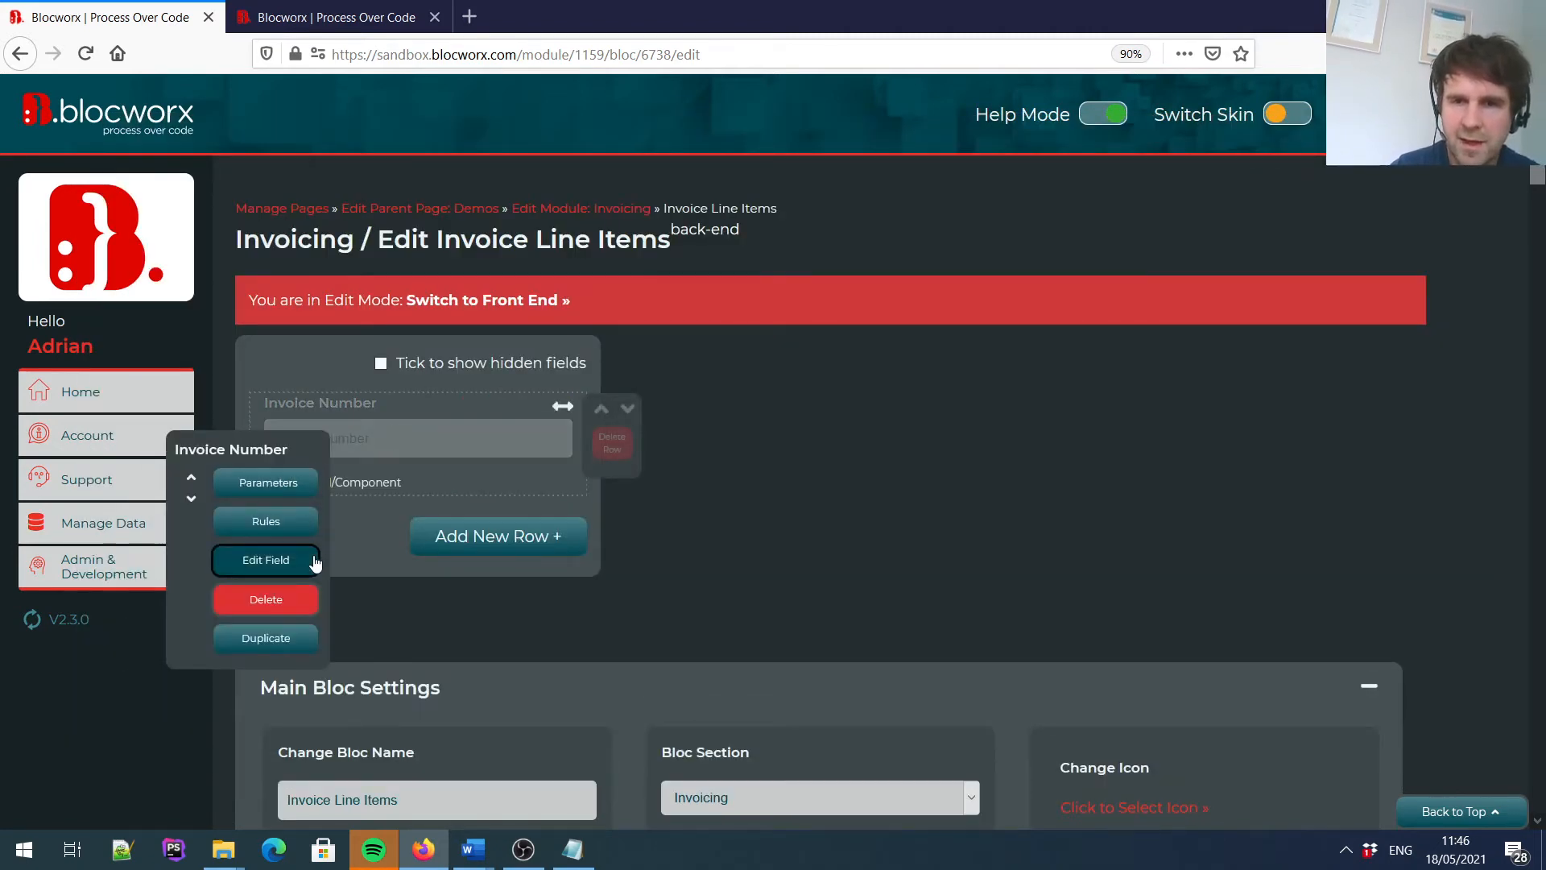
pyautogui.click(1213, 160)
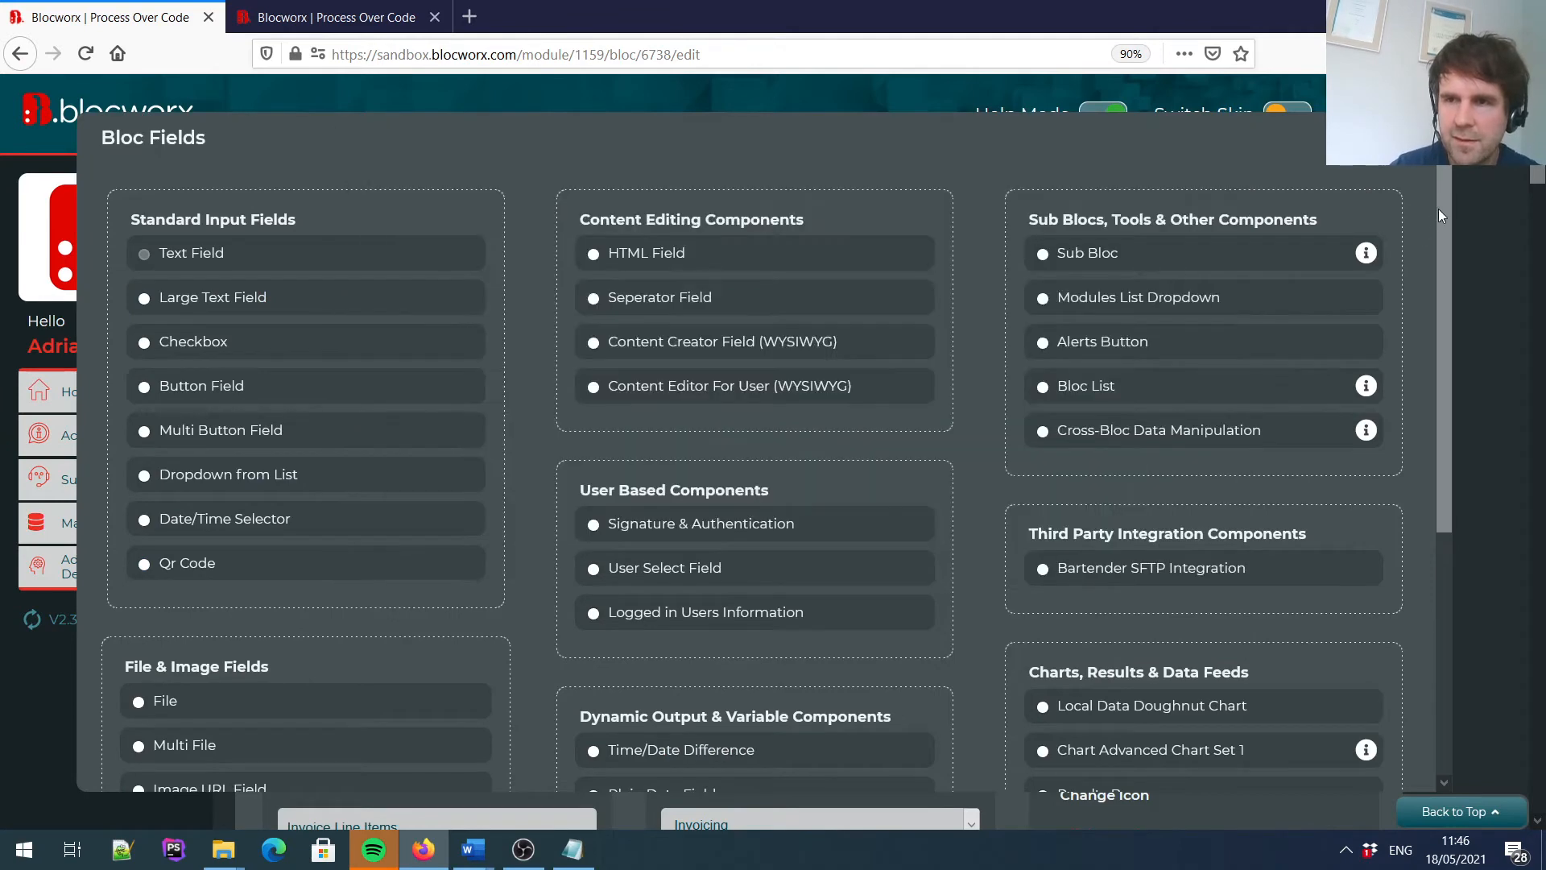
pyautogui.scroll(-5, 1065, 456)
pyautogui.click(685, 420)
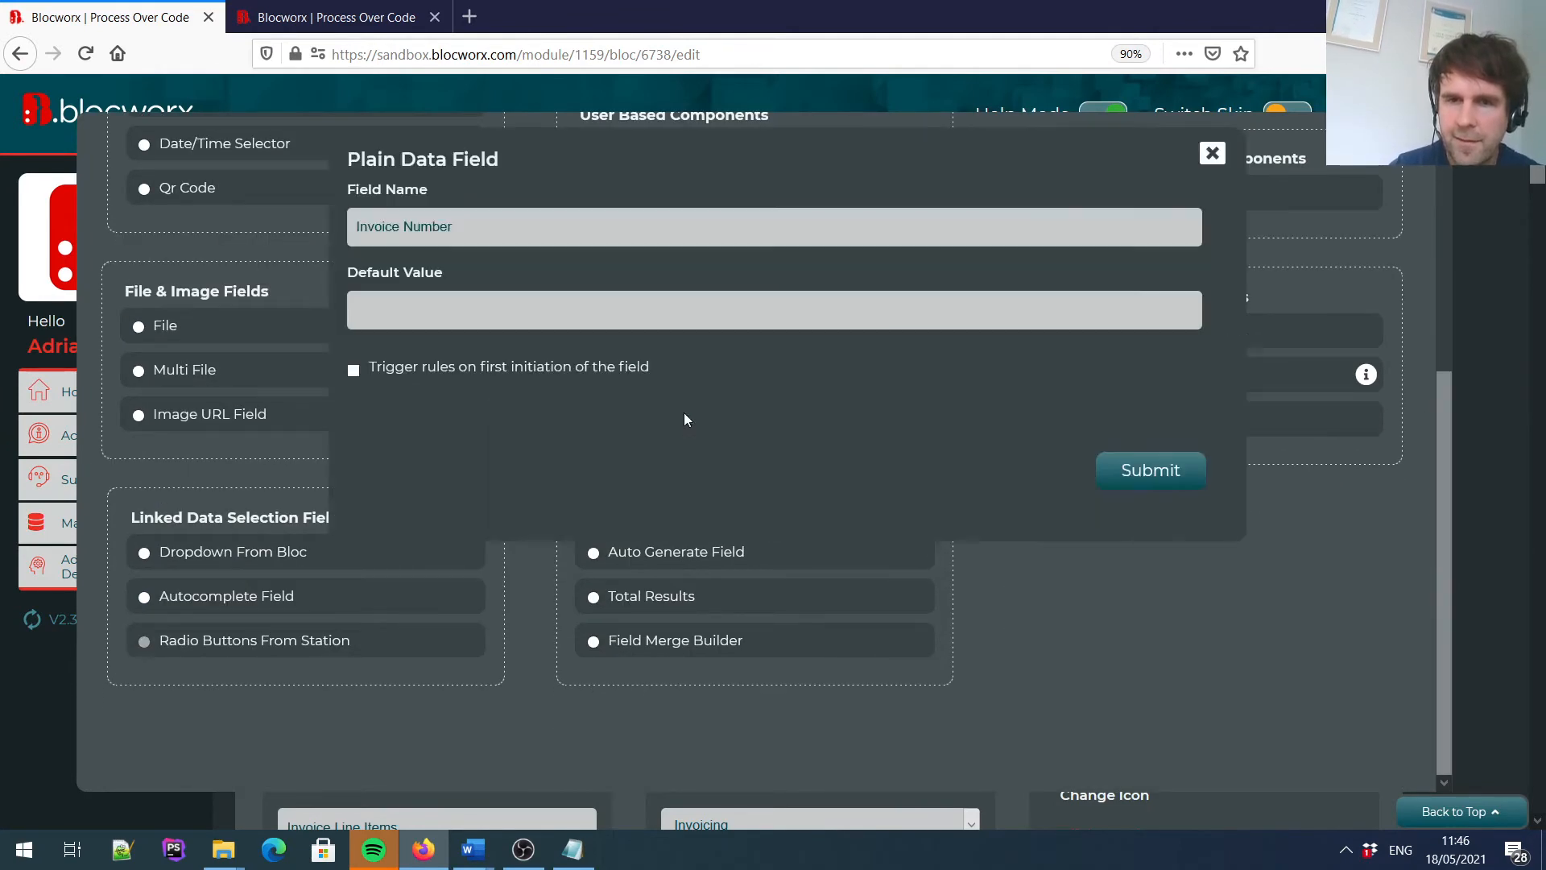
pyautogui.click(1151, 466)
# Add a text field named Item below the Invoice Number field.
pyautogui.moveTo(318, 405)
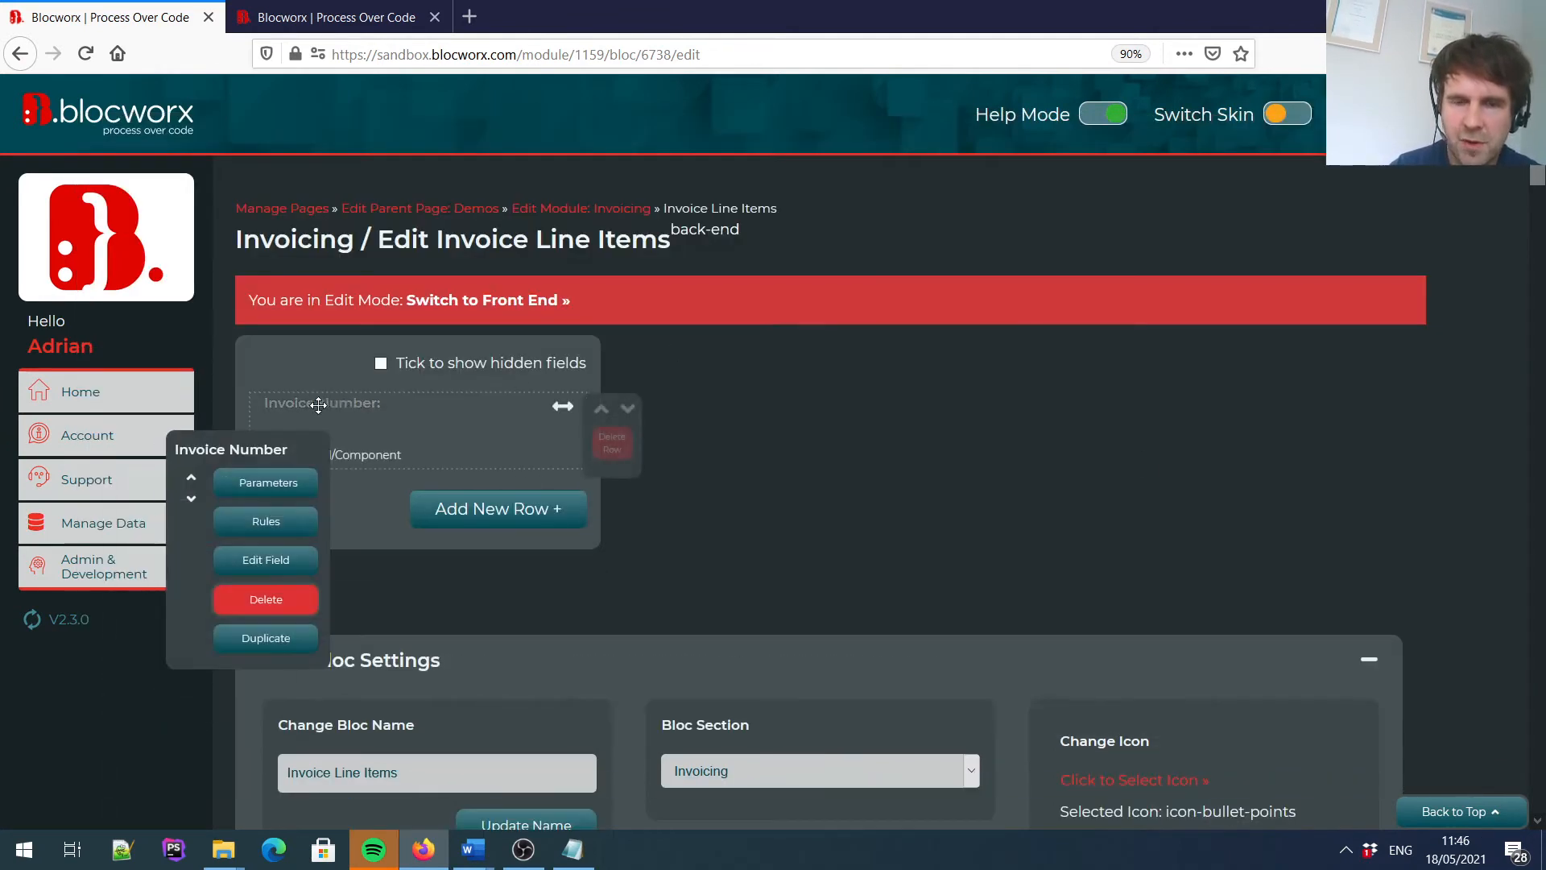
pyautogui.click(370, 456)
pyautogui.click(412, 233)
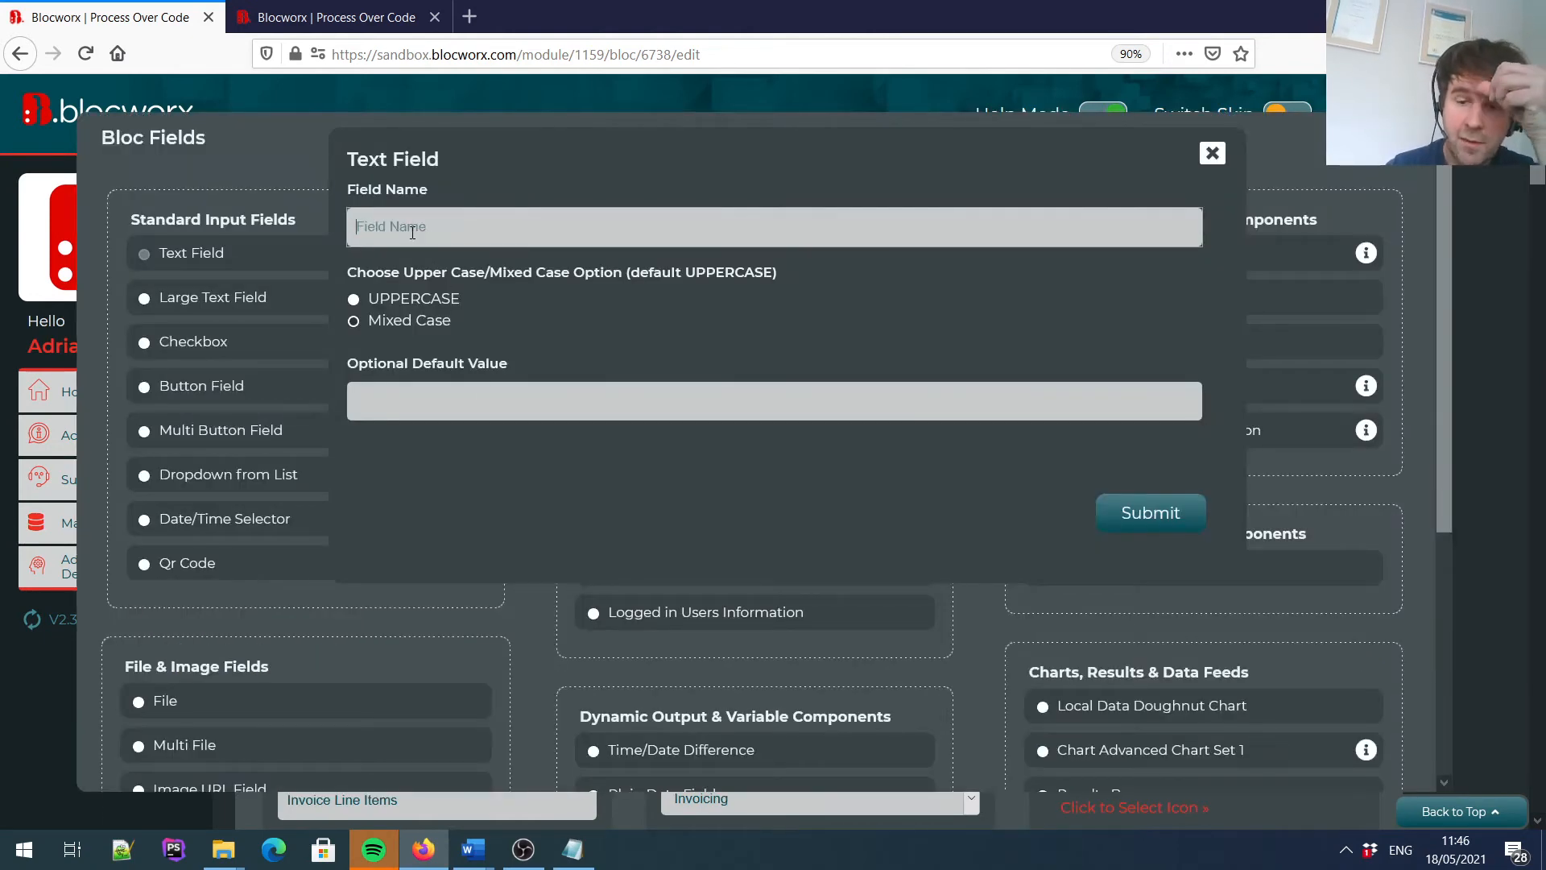
pyautogui.write('Item')
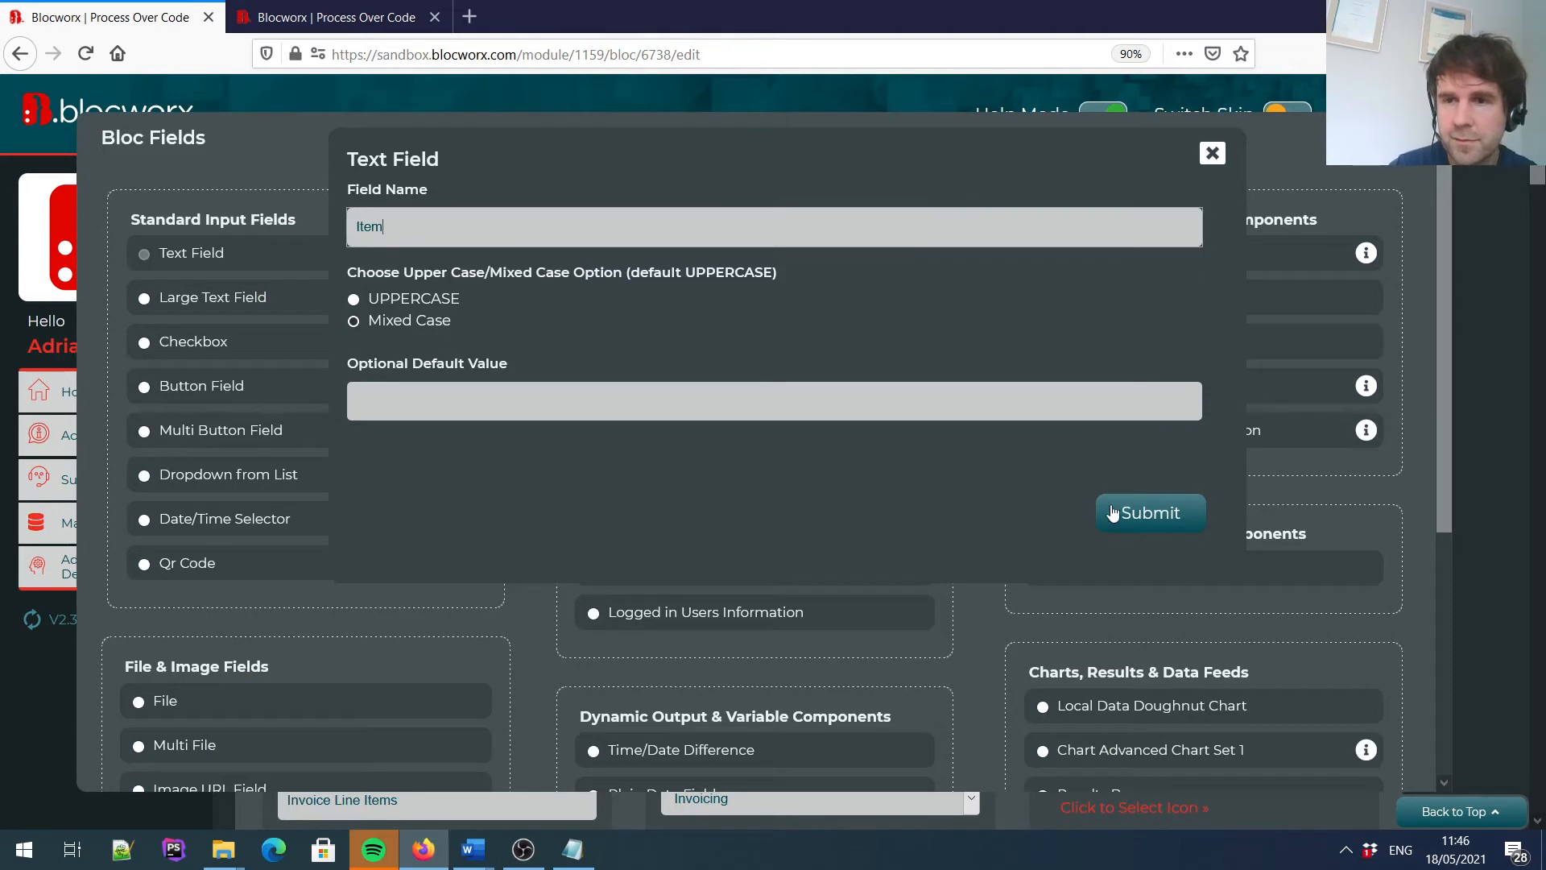
pyautogui.click(1135, 515)
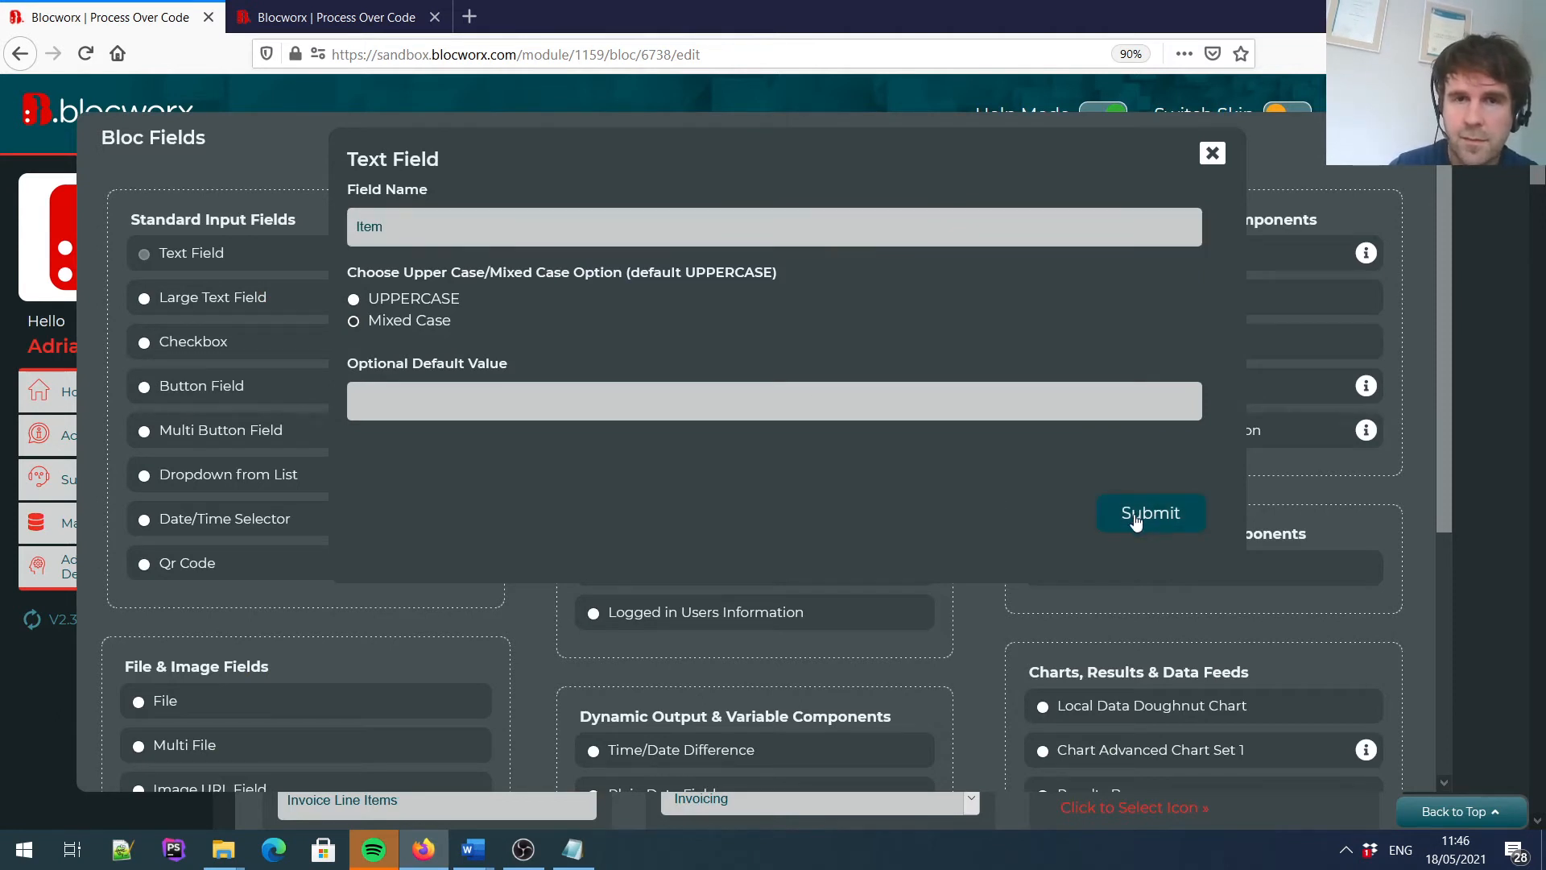
# Change the Item field's type to Dropdown From Bloc.
pyautogui.moveTo(301, 483)
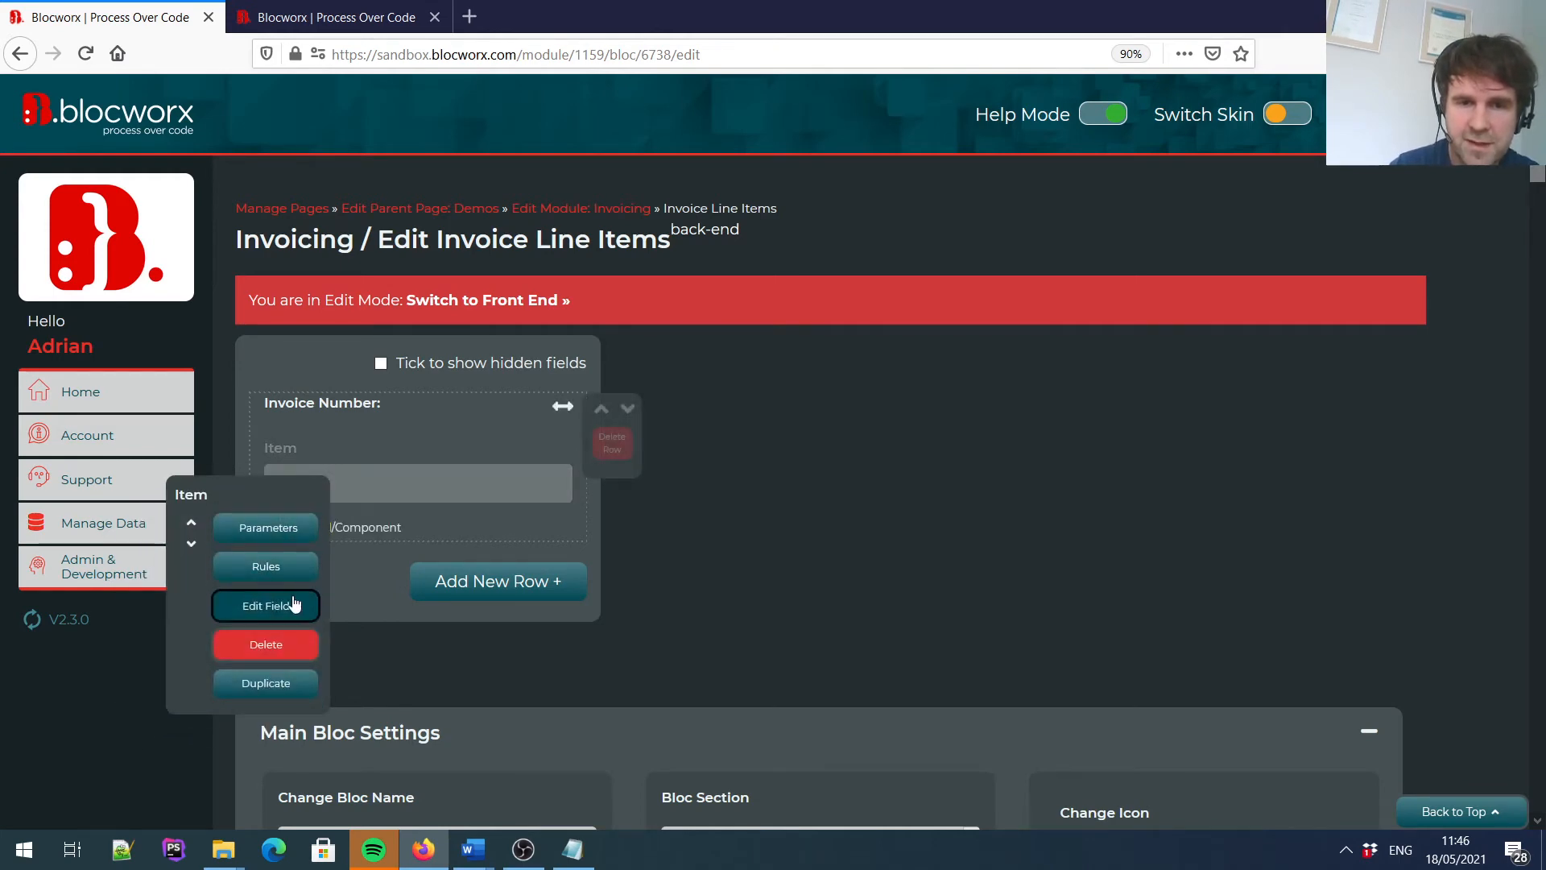
pyautogui.click(266, 605)
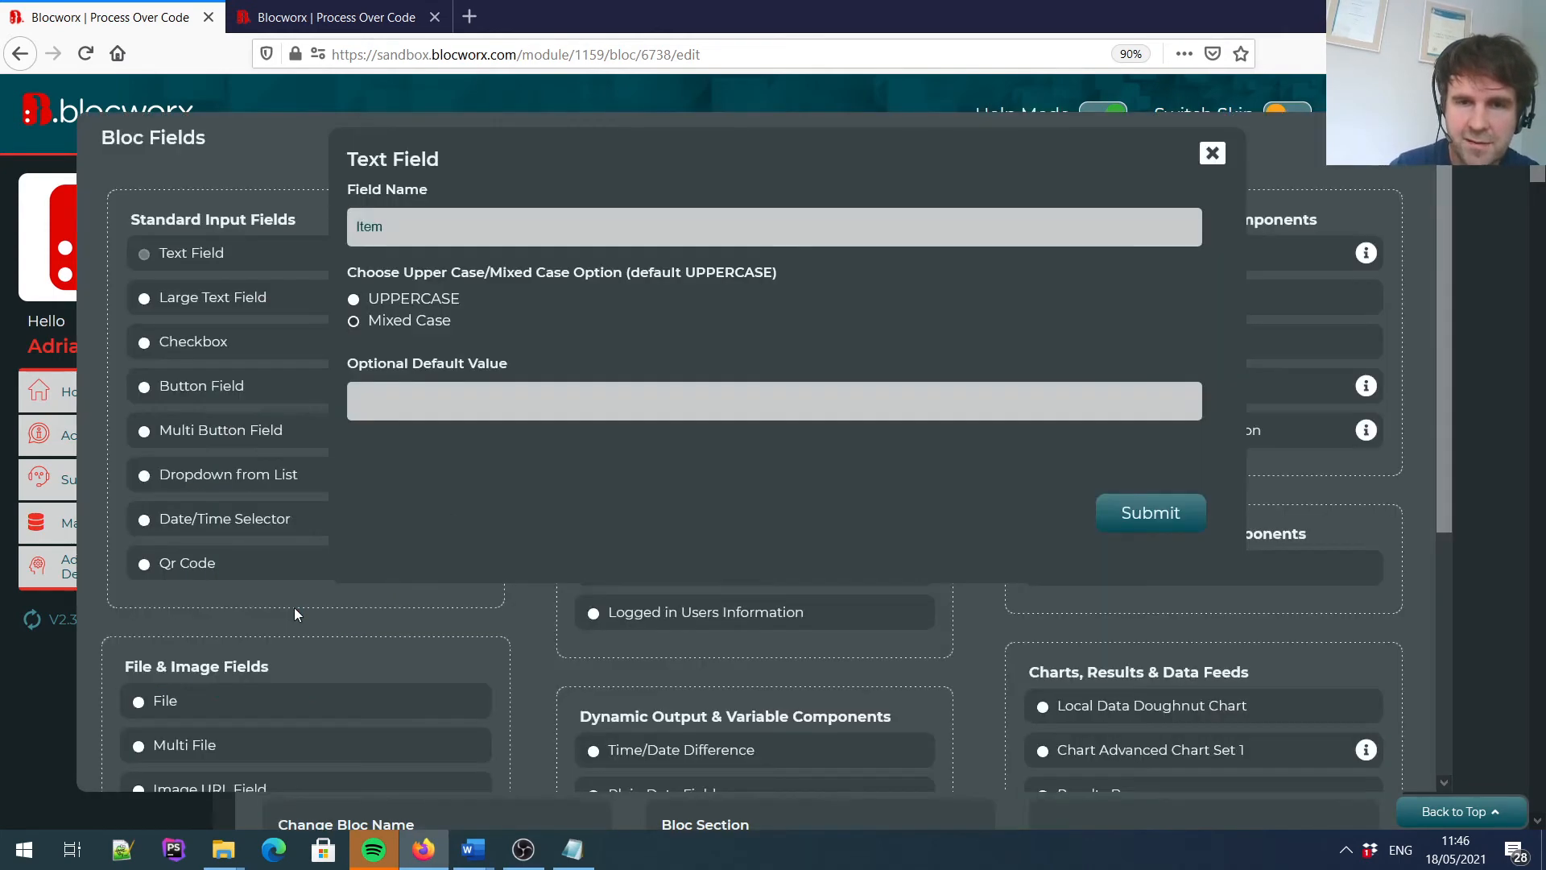
pyautogui.click(1213, 156)
pyautogui.scroll(-4, 1436, 341)
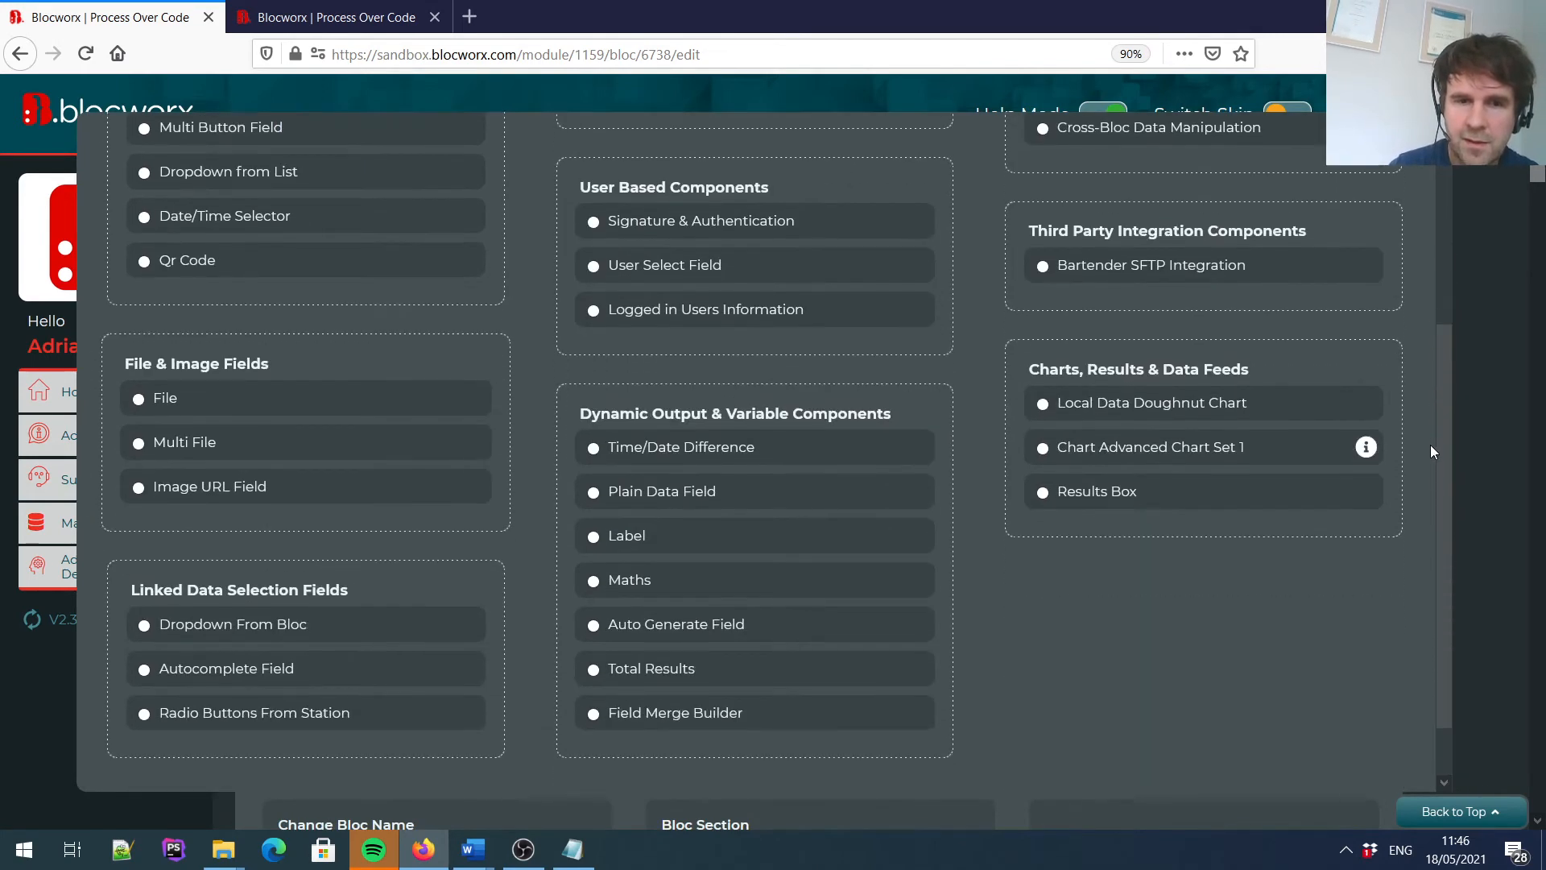
pyautogui.scroll(-1, 1432, 451)
pyautogui.click(252, 583)
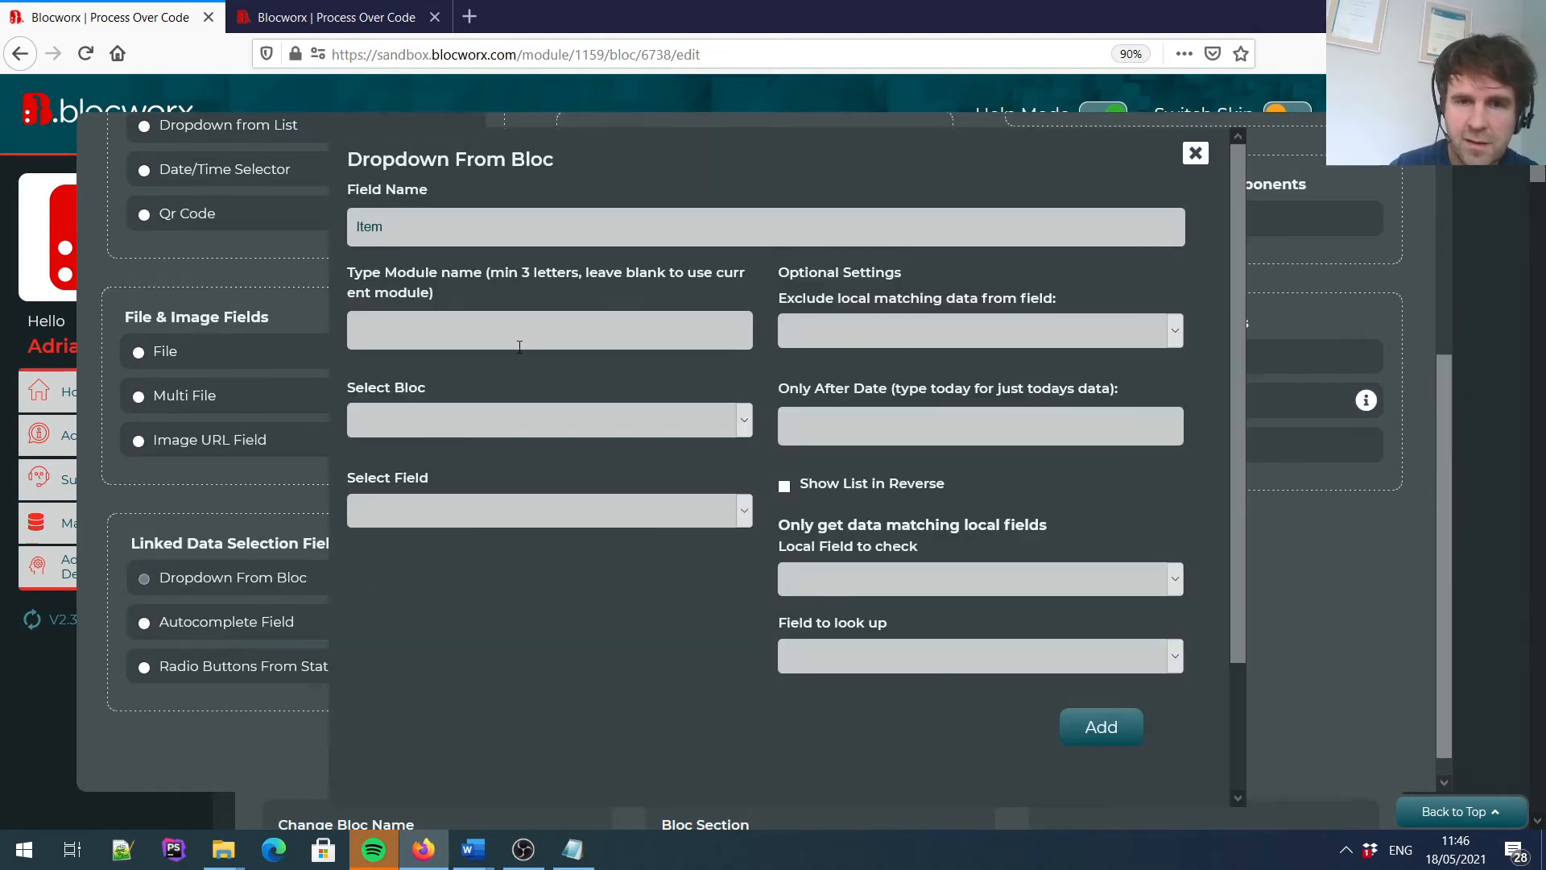
# Source the Item dropdown from the Price List bloc's Item field and submit the settings.
pyautogui.click(525, 430)
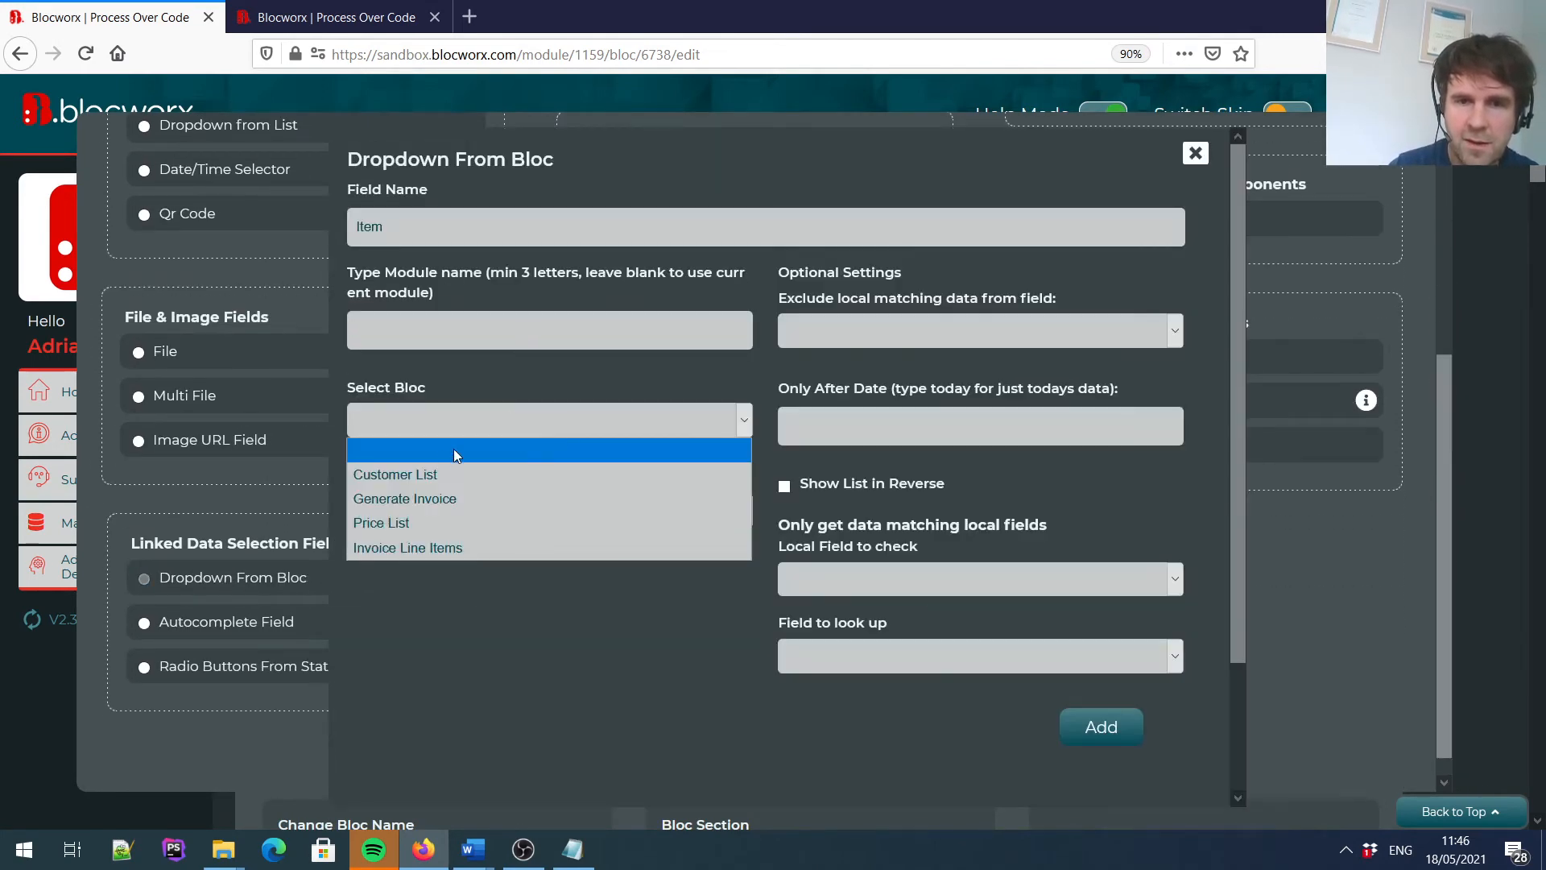
pyautogui.click(468, 525)
pyautogui.click(512, 520)
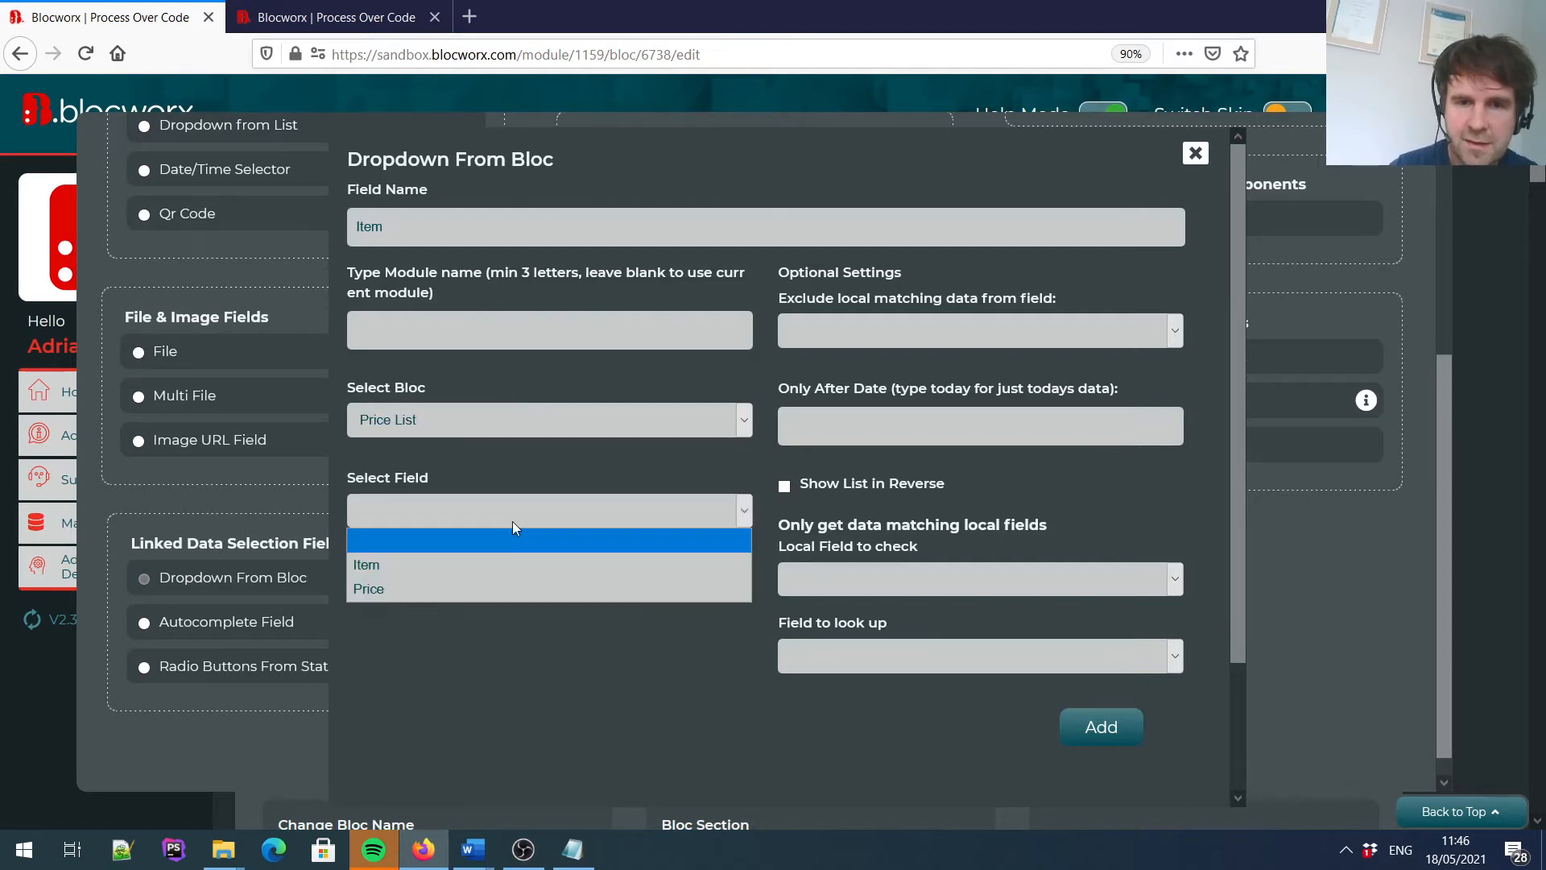
pyautogui.click(421, 567)
pyautogui.scroll(-3, 1232, 626)
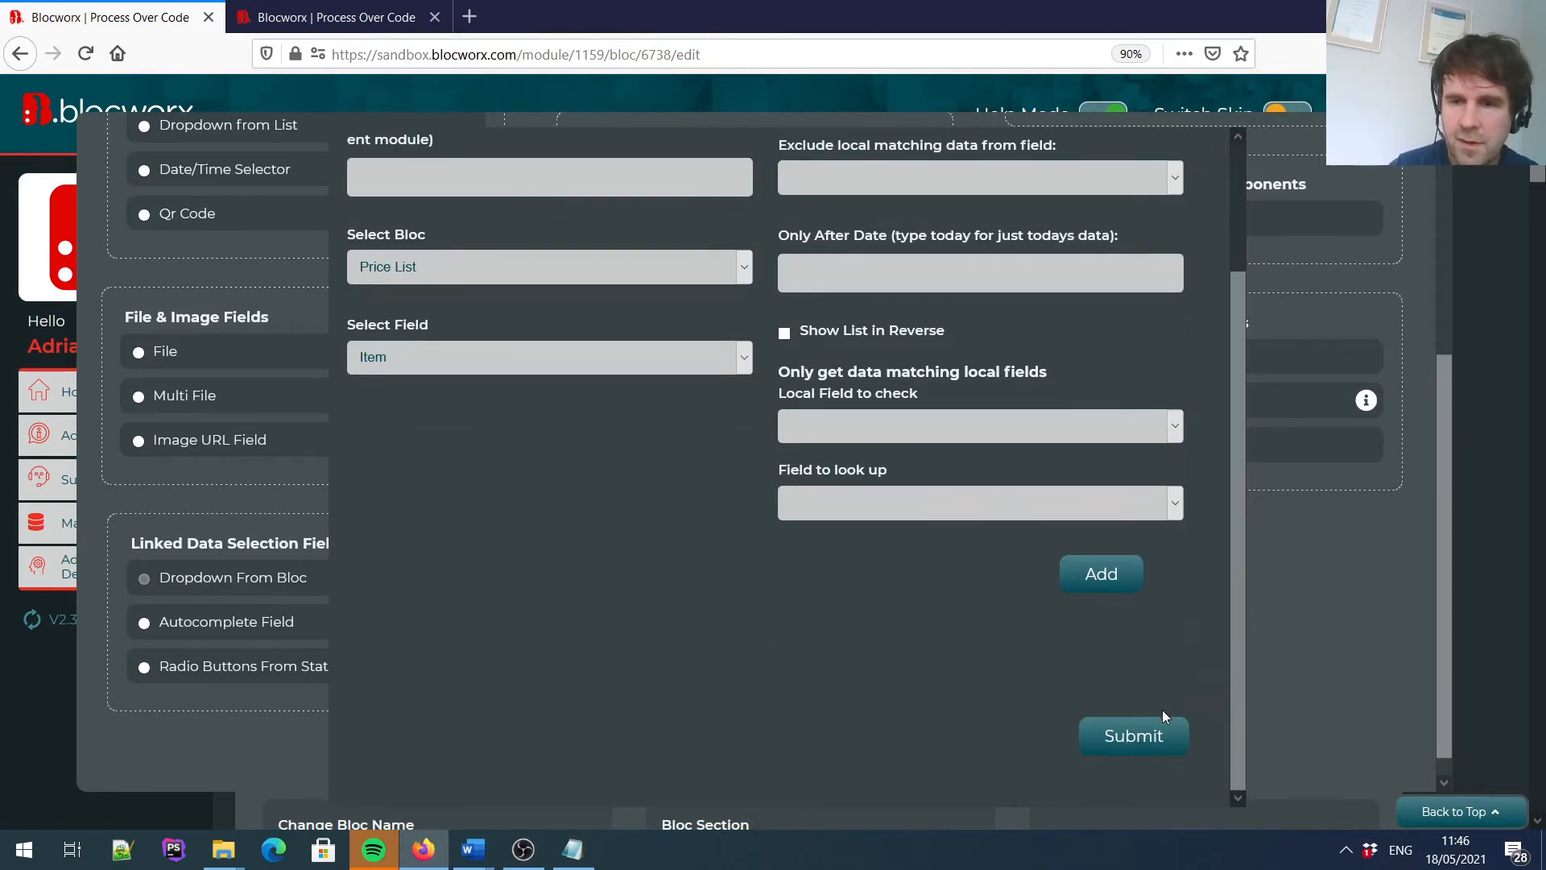
pyautogui.click(1135, 735)
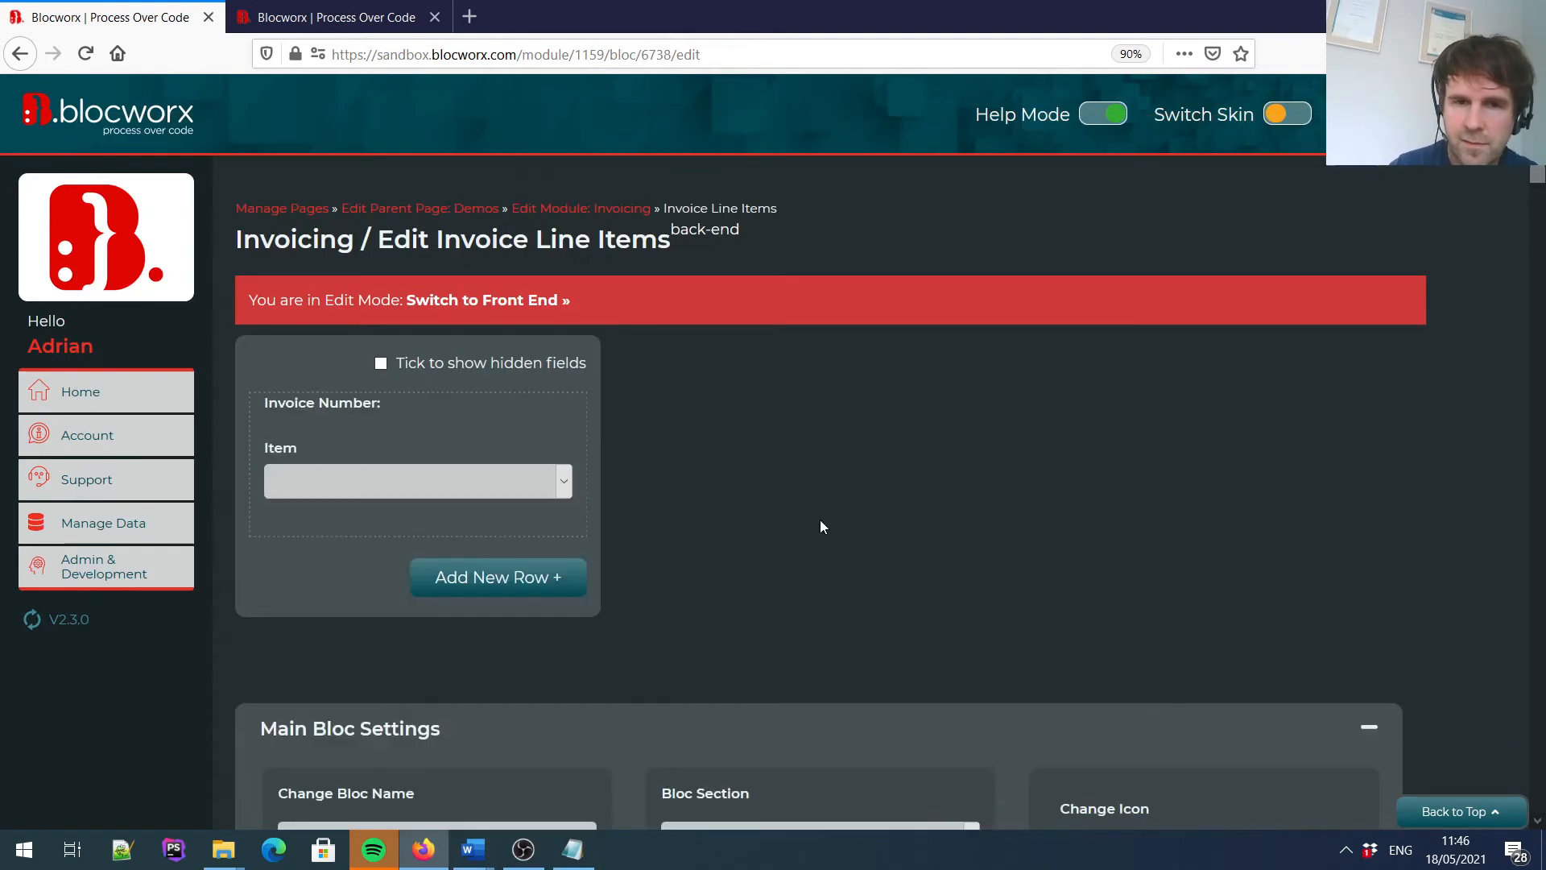
# Add a Plain Data Field named Price per Kilo below the Item dropdown.
pyautogui.moveTo(313, 525)
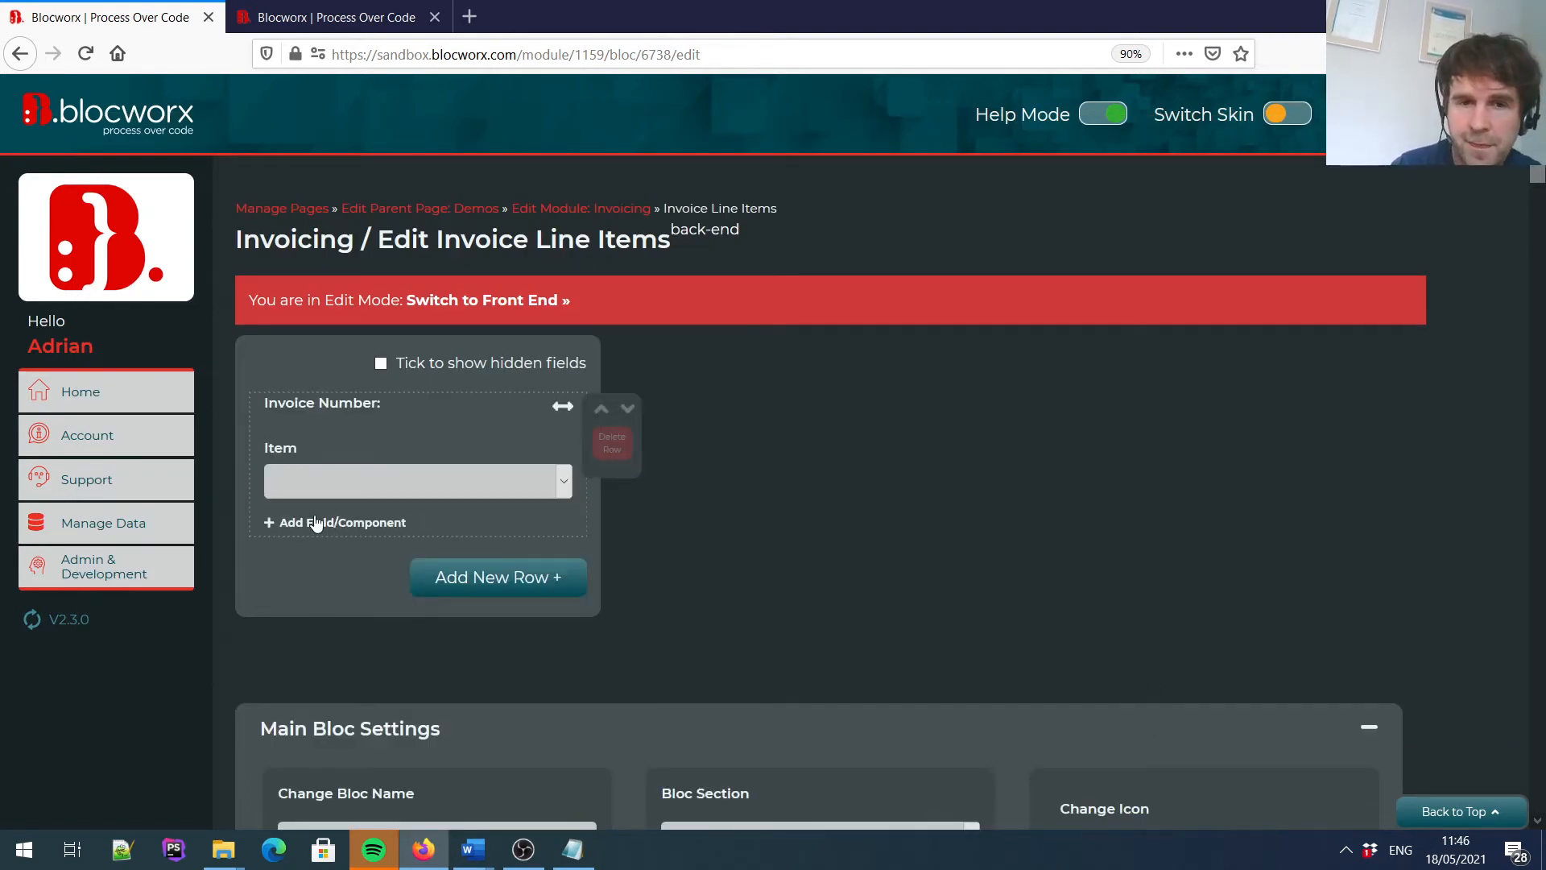
pyautogui.click(328, 525)
pyautogui.click(442, 214)
pyautogui.write('Price pr')
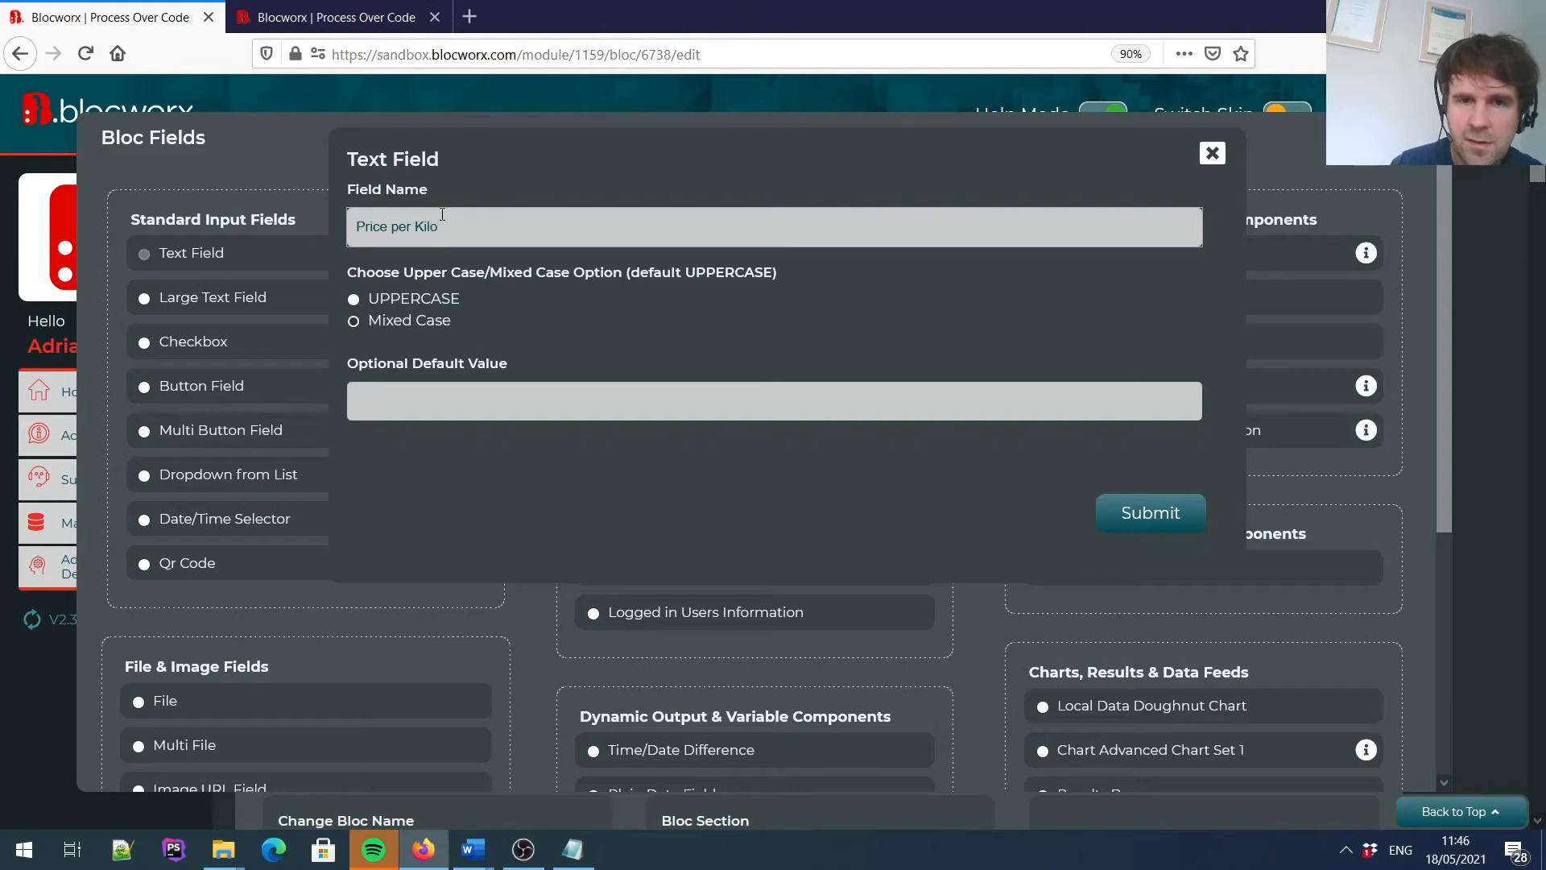
pyautogui.hotkey('ctrl', 'a')
pyautogui.hotkey('ctrl', 'c')
pyautogui.press('BackSpace')
pyautogui.click(1212, 153)
pyautogui.moveTo(1448, 214); pyautogui.dragTo(1443, 459)
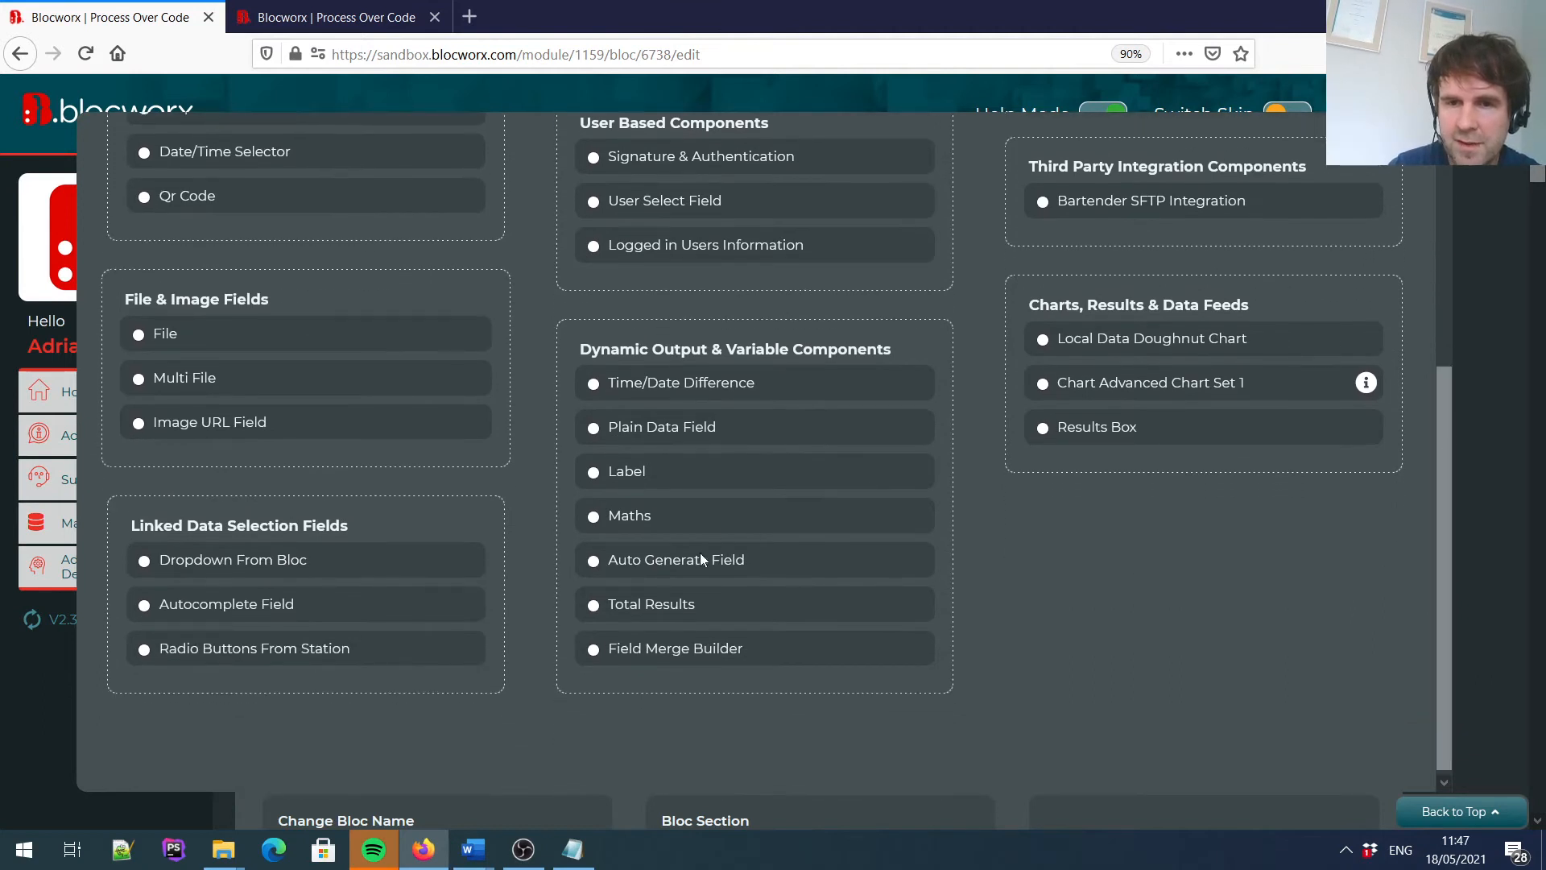
pyautogui.click(613, 435)
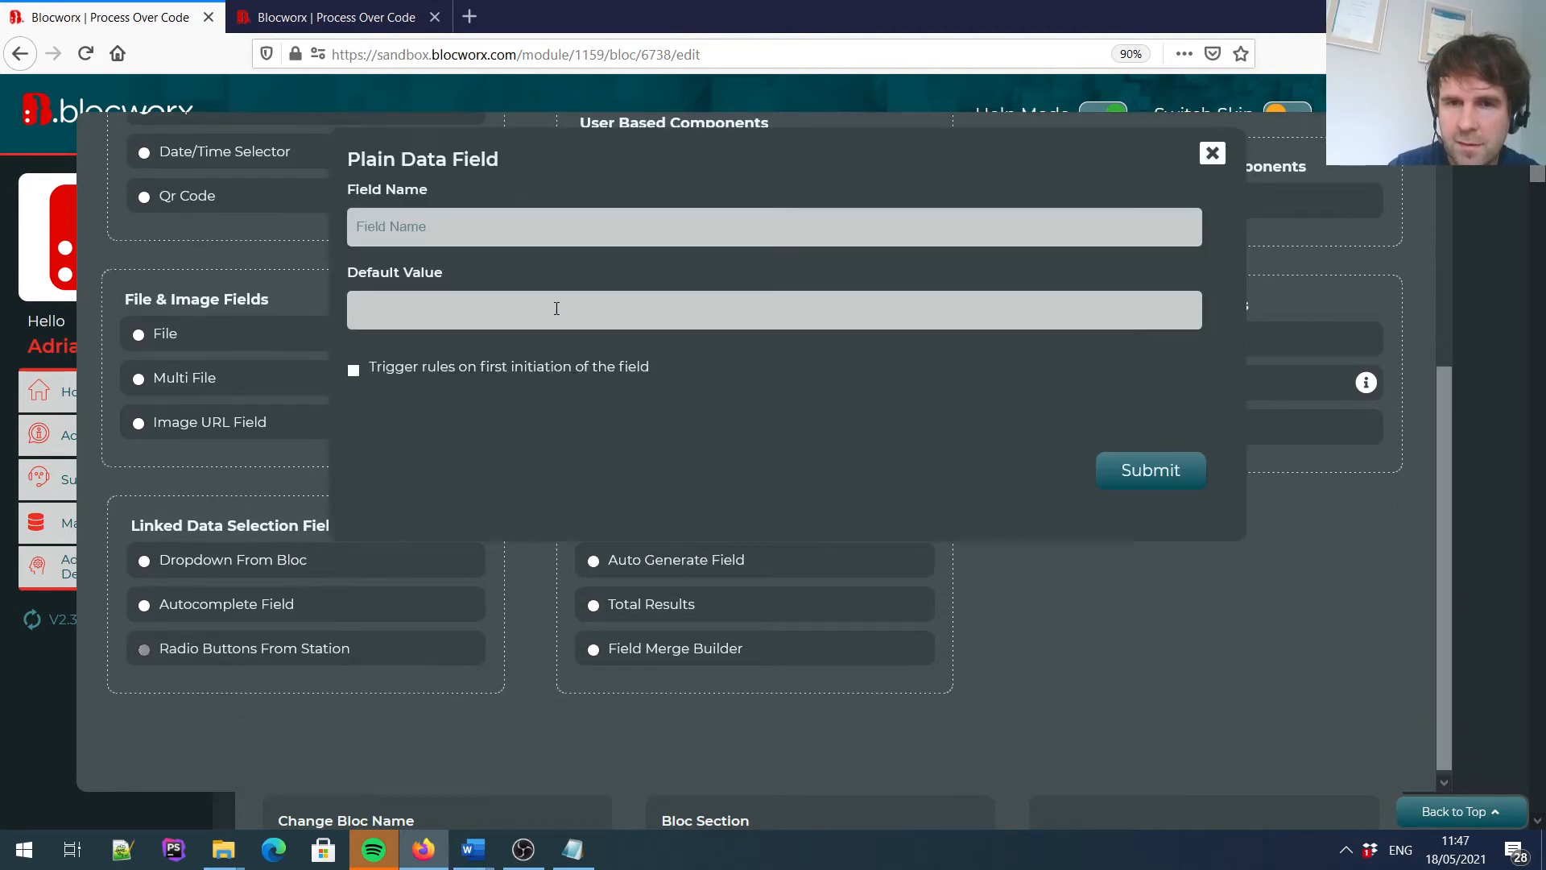
pyautogui.click(464, 237)
pyautogui.hotkey('ctrl', 'v')
pyautogui.click(1168, 481)
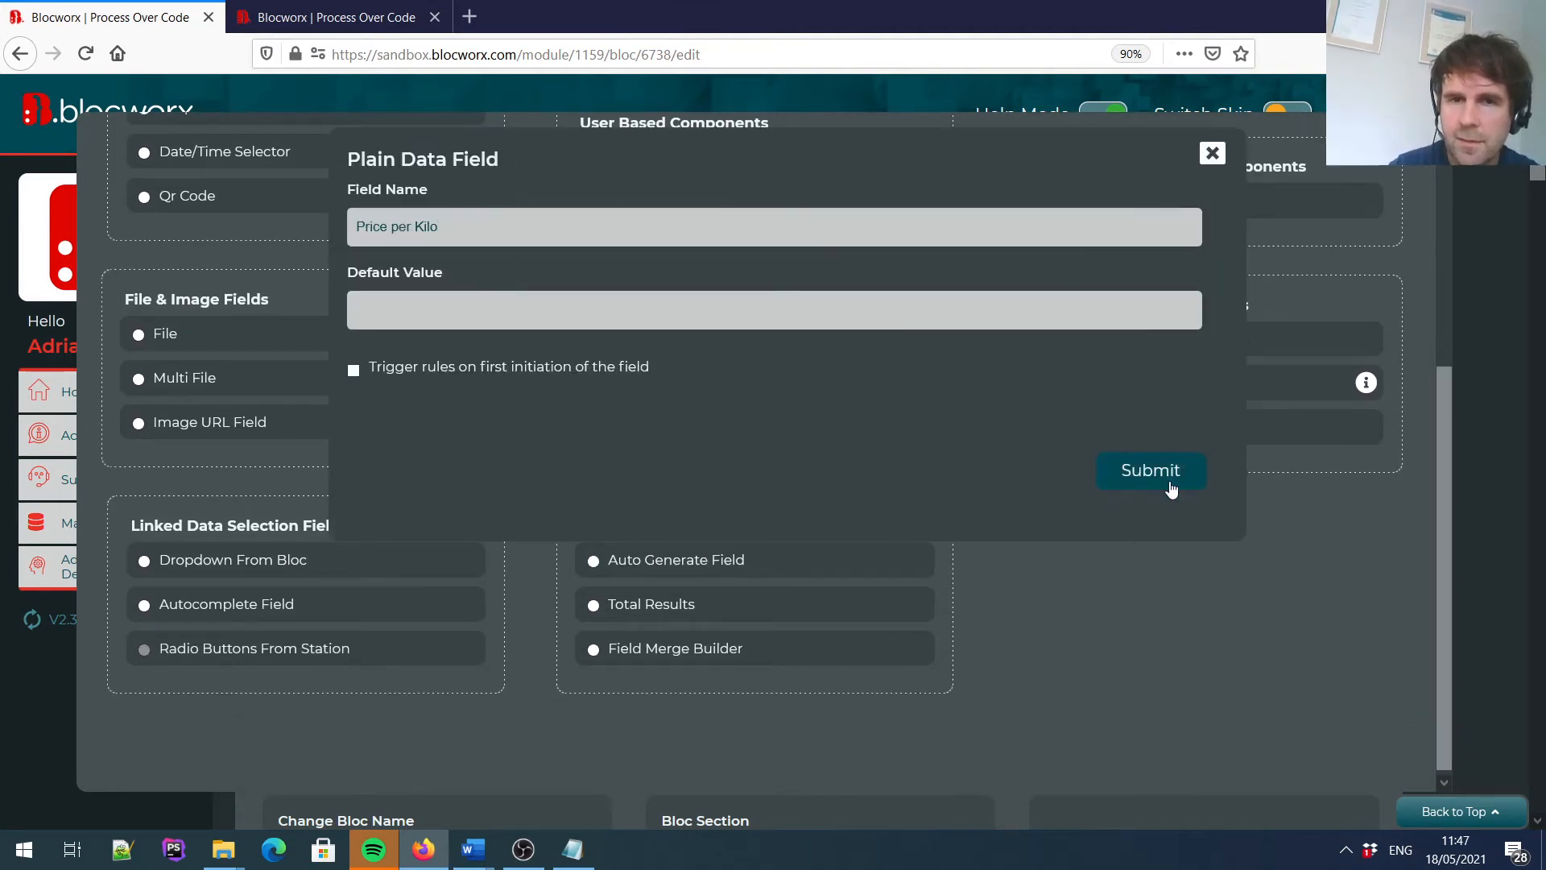
# Start a rule on the Item field to populate another local field with data from elsewhere, looking up the Price List bloc.
pyautogui.moveTo(386, 476)
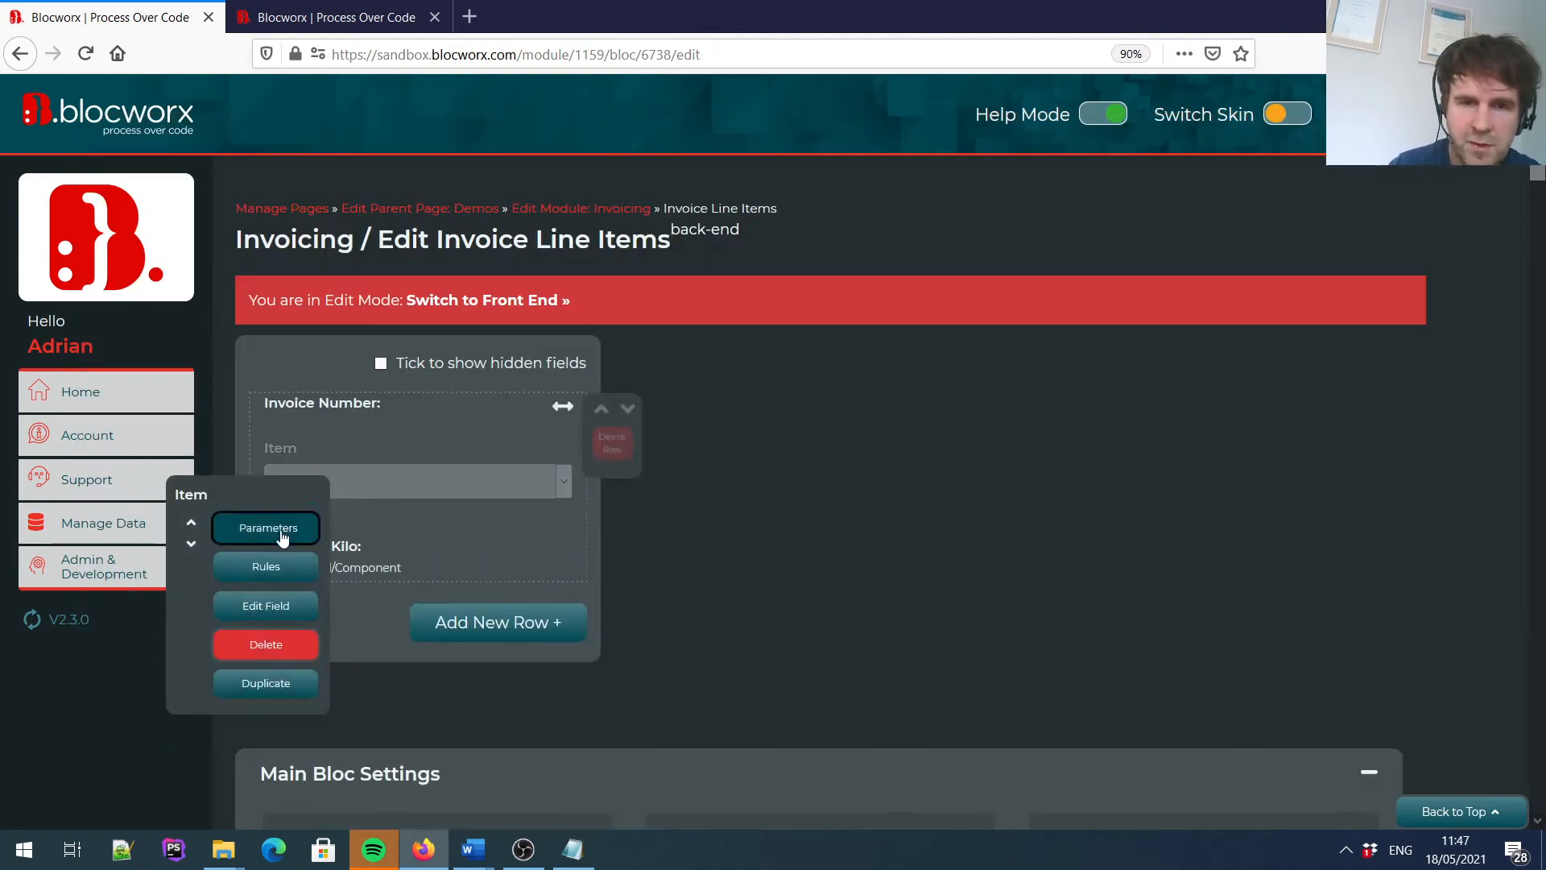
pyautogui.click(265, 566)
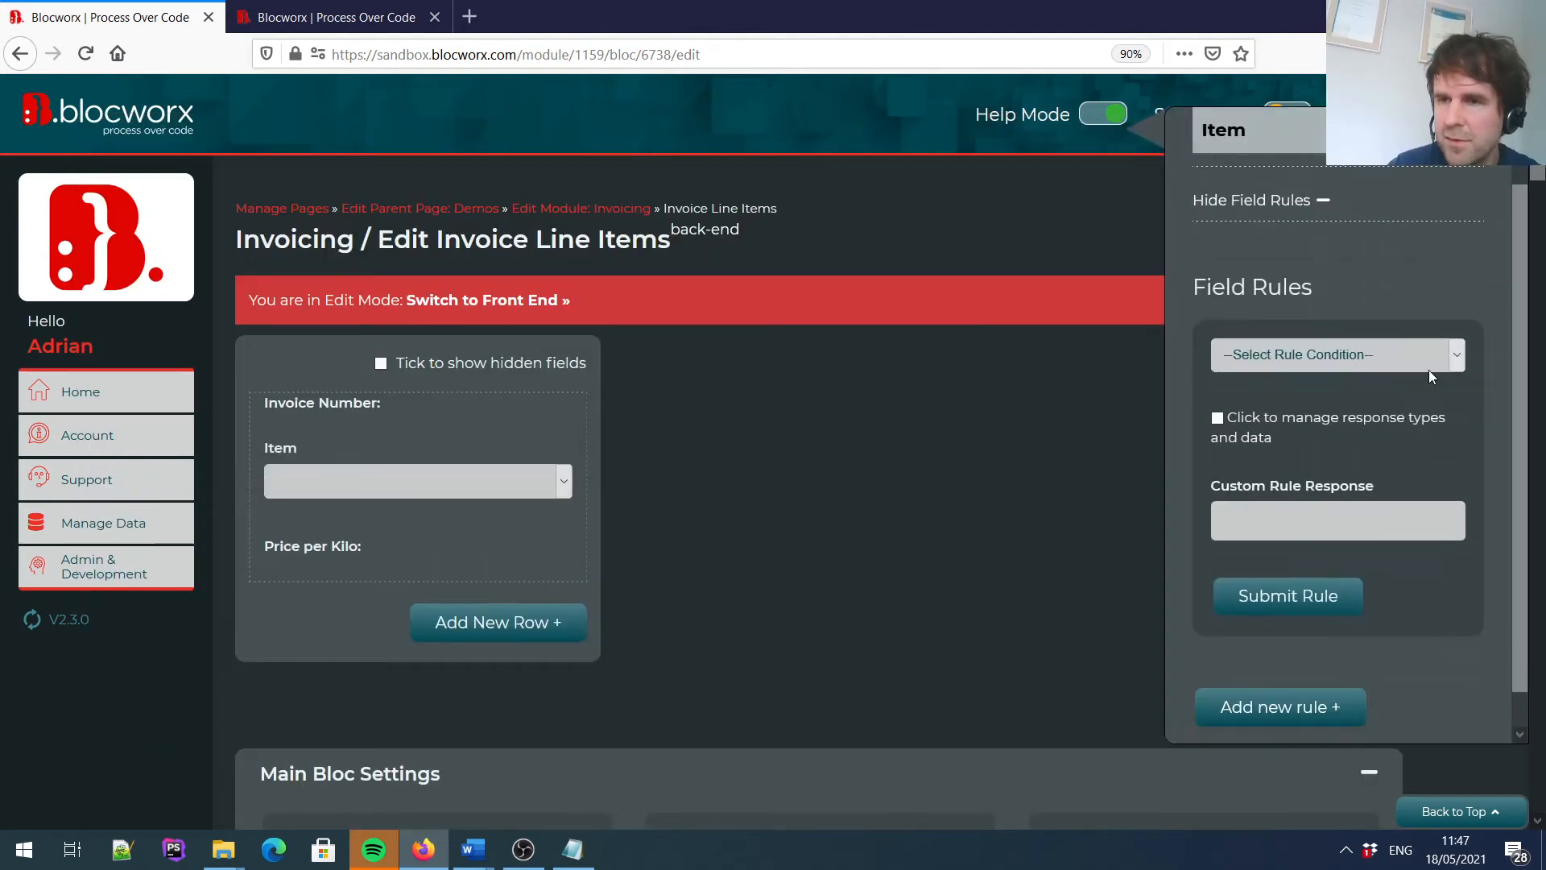
pyautogui.click(1428, 370)
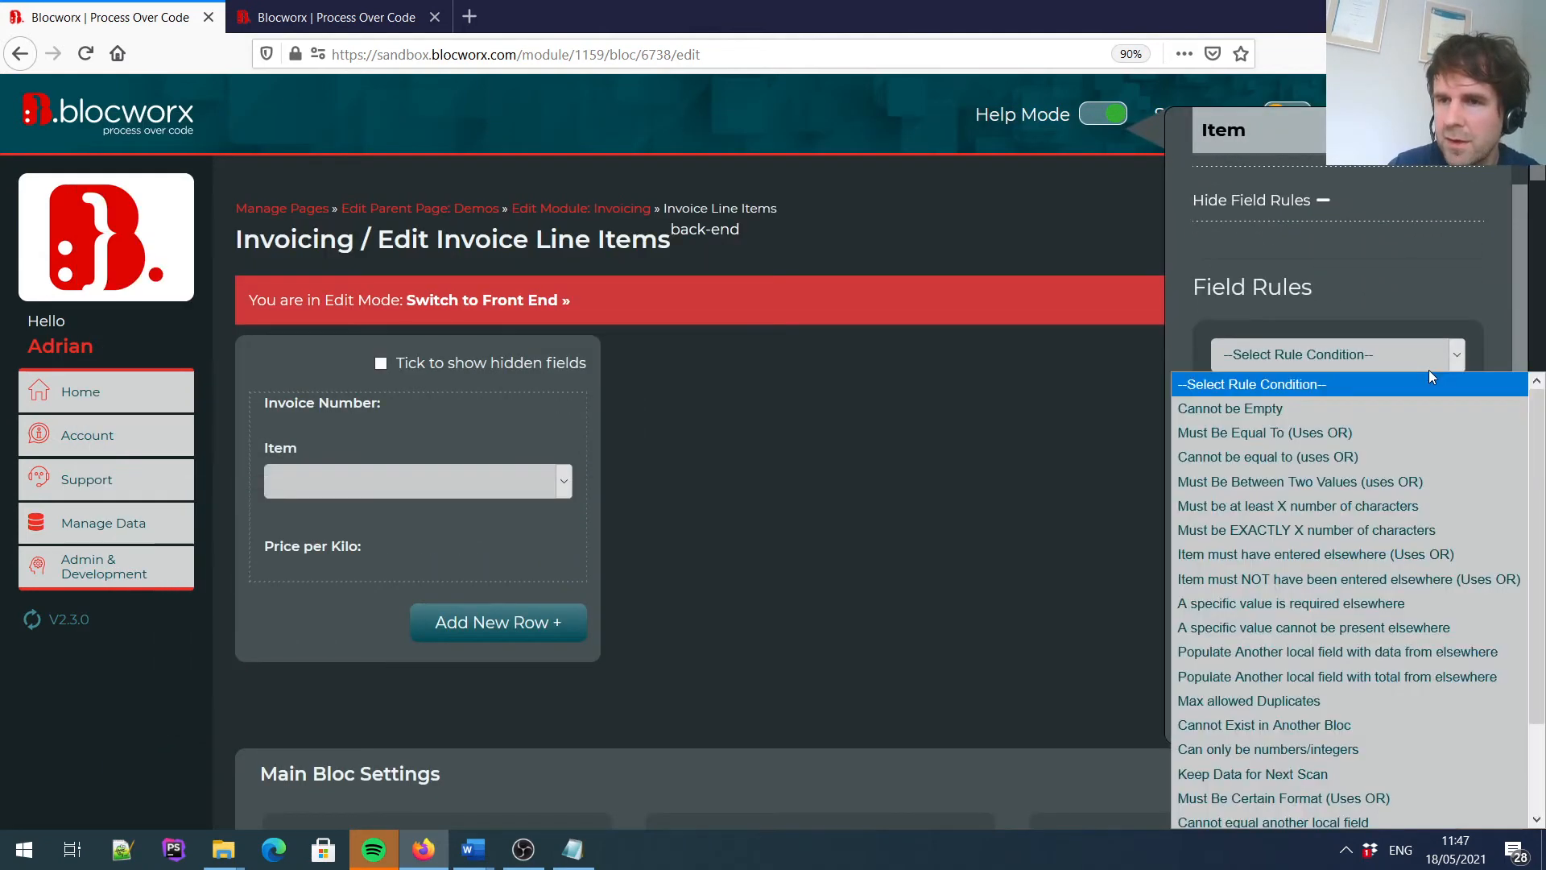
pyautogui.click(1361, 650)
pyautogui.moveTo(1511, 343); pyautogui.dragTo(1511, 393)
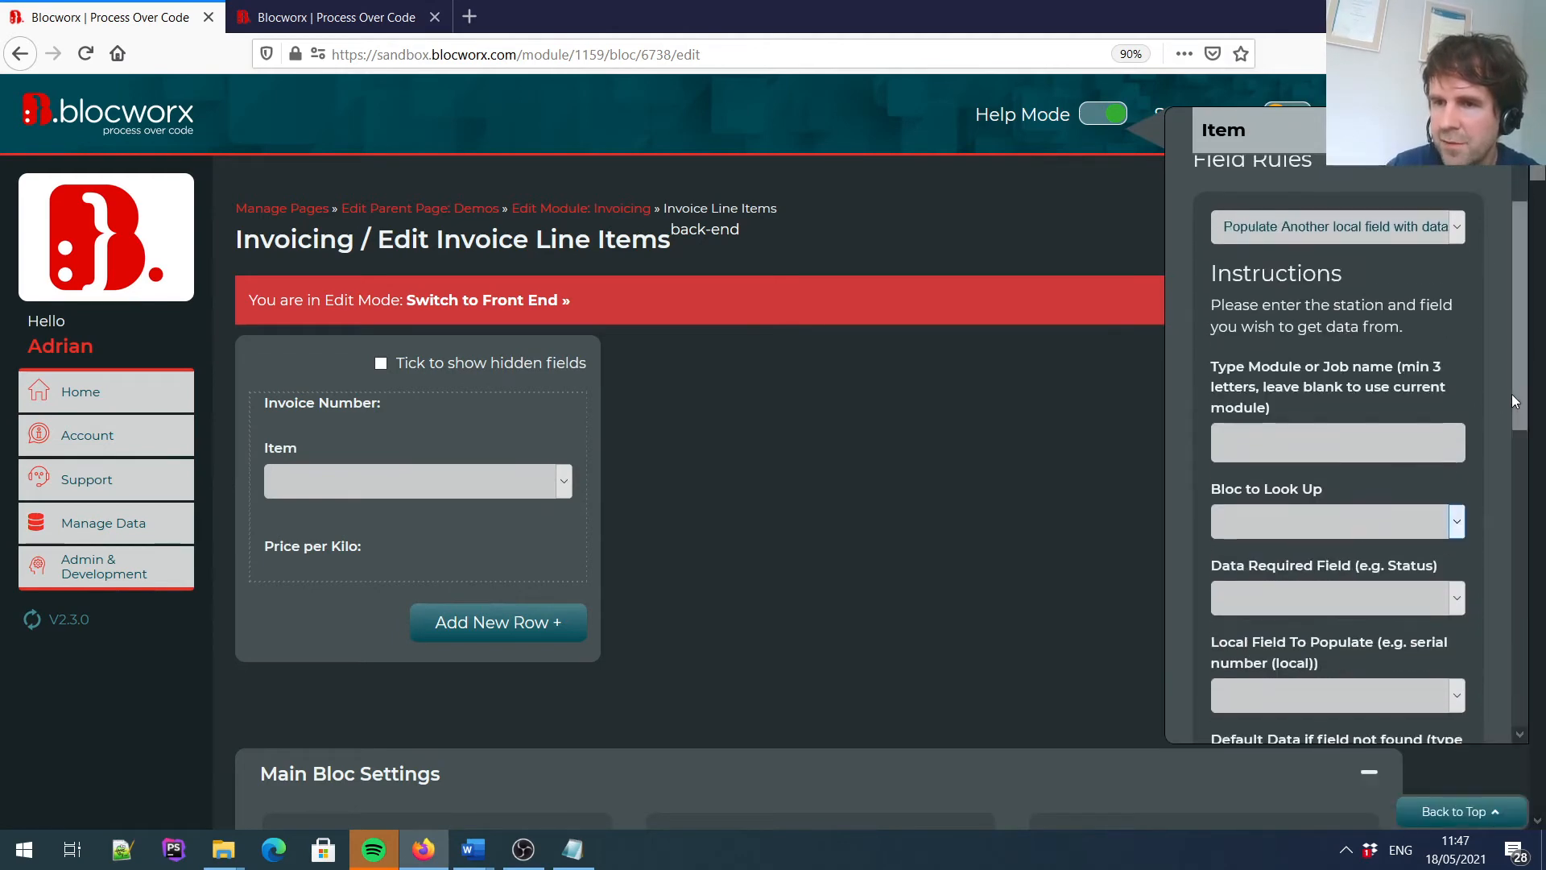
pyautogui.click(1355, 525)
pyautogui.click(1280, 625)
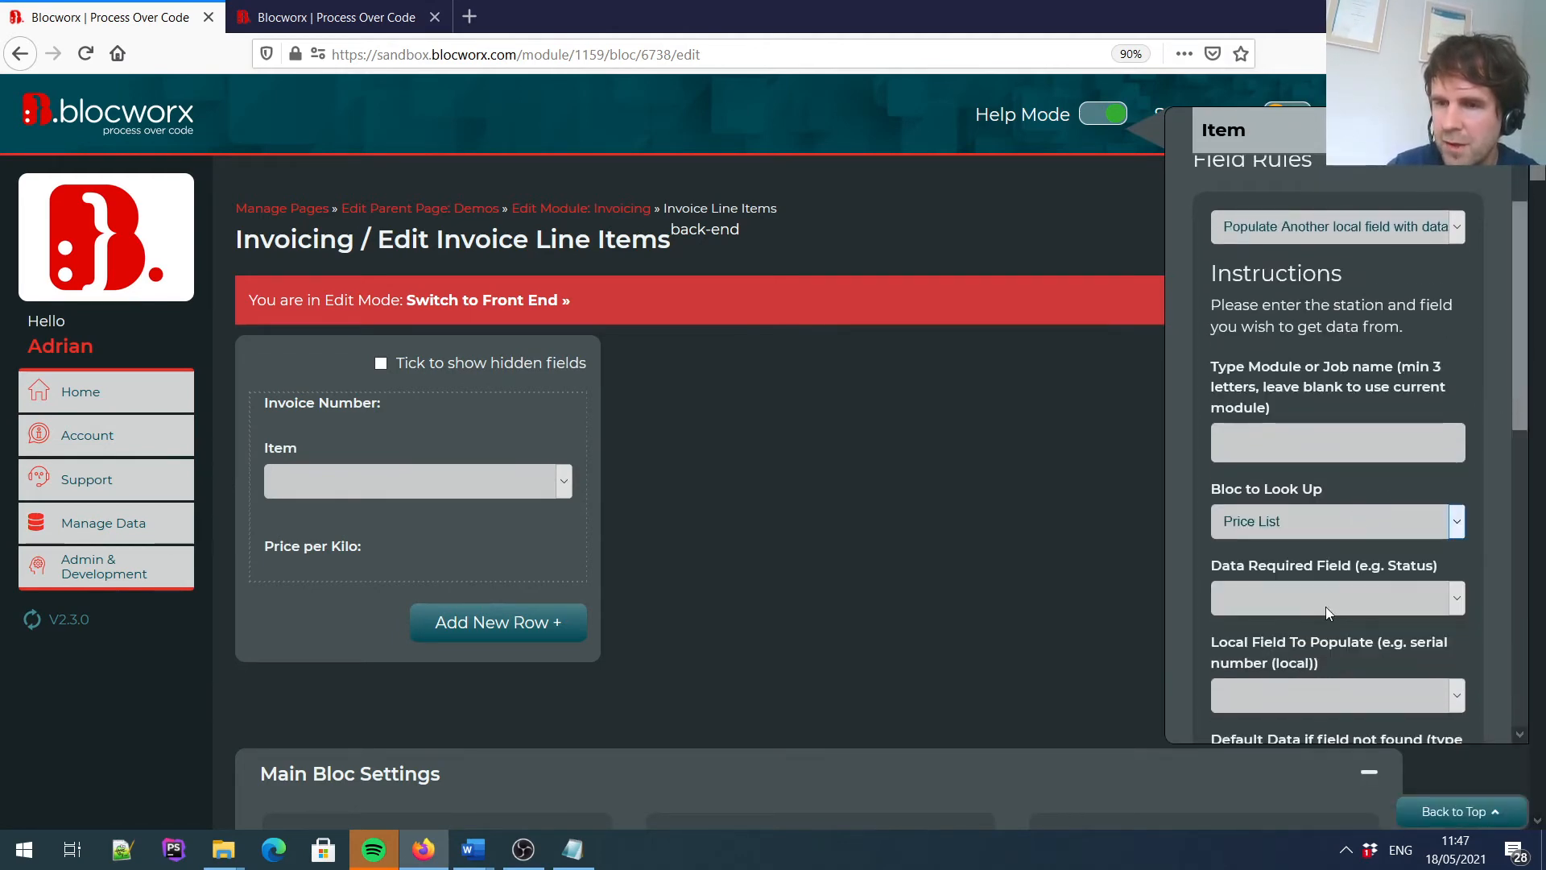
# Set the rule's required data field to Price and the local field to populate to Price per Kilo.
pyautogui.moveTo(1520, 338); pyautogui.dragTo(1519, 399)
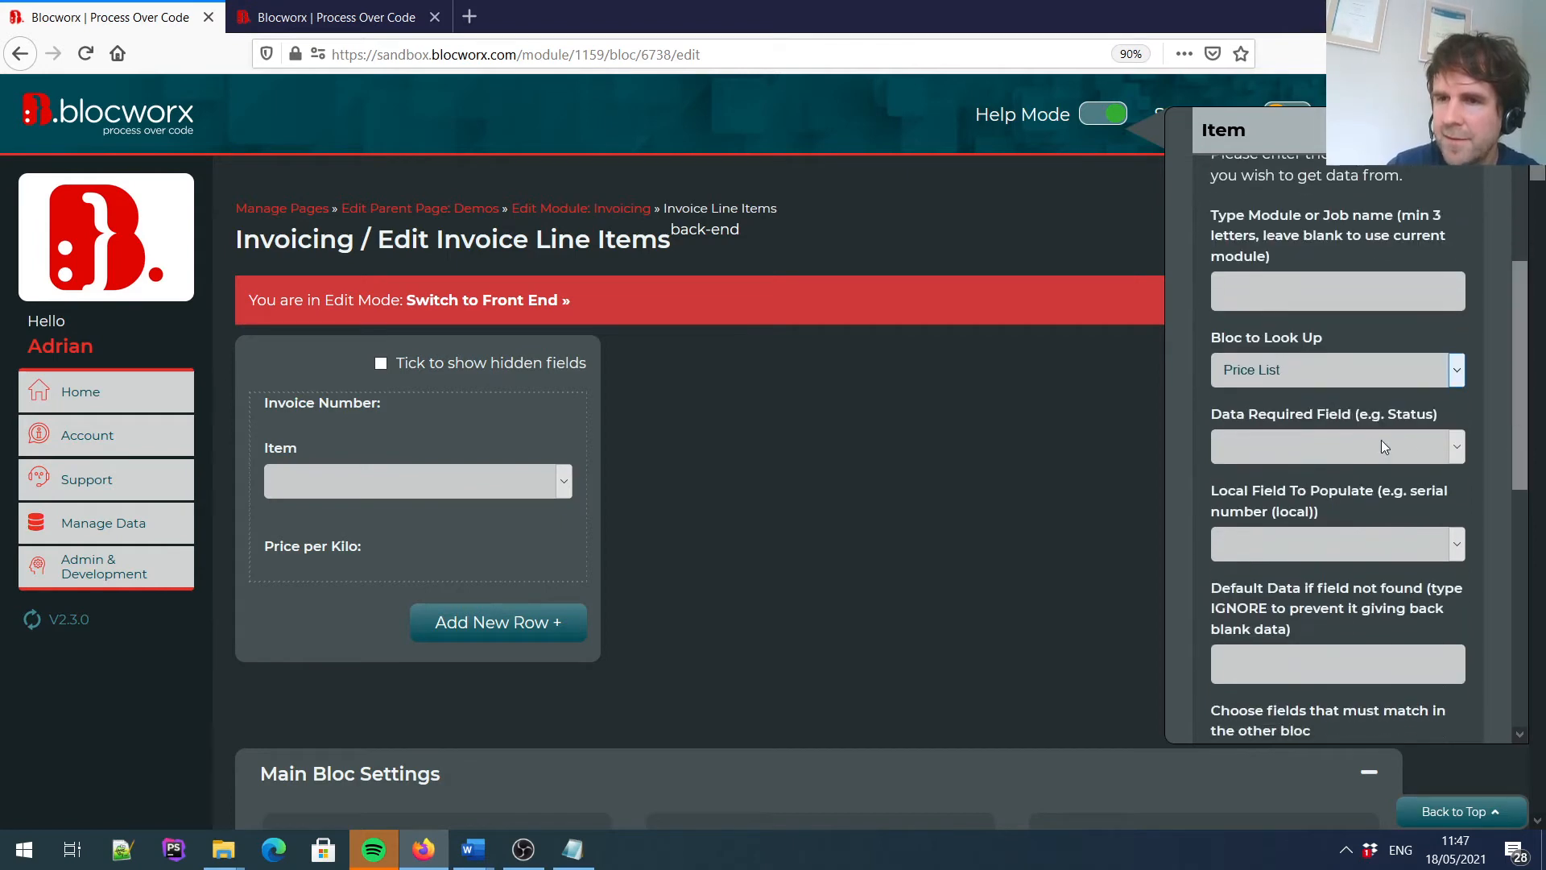
pyautogui.click(1368, 445)
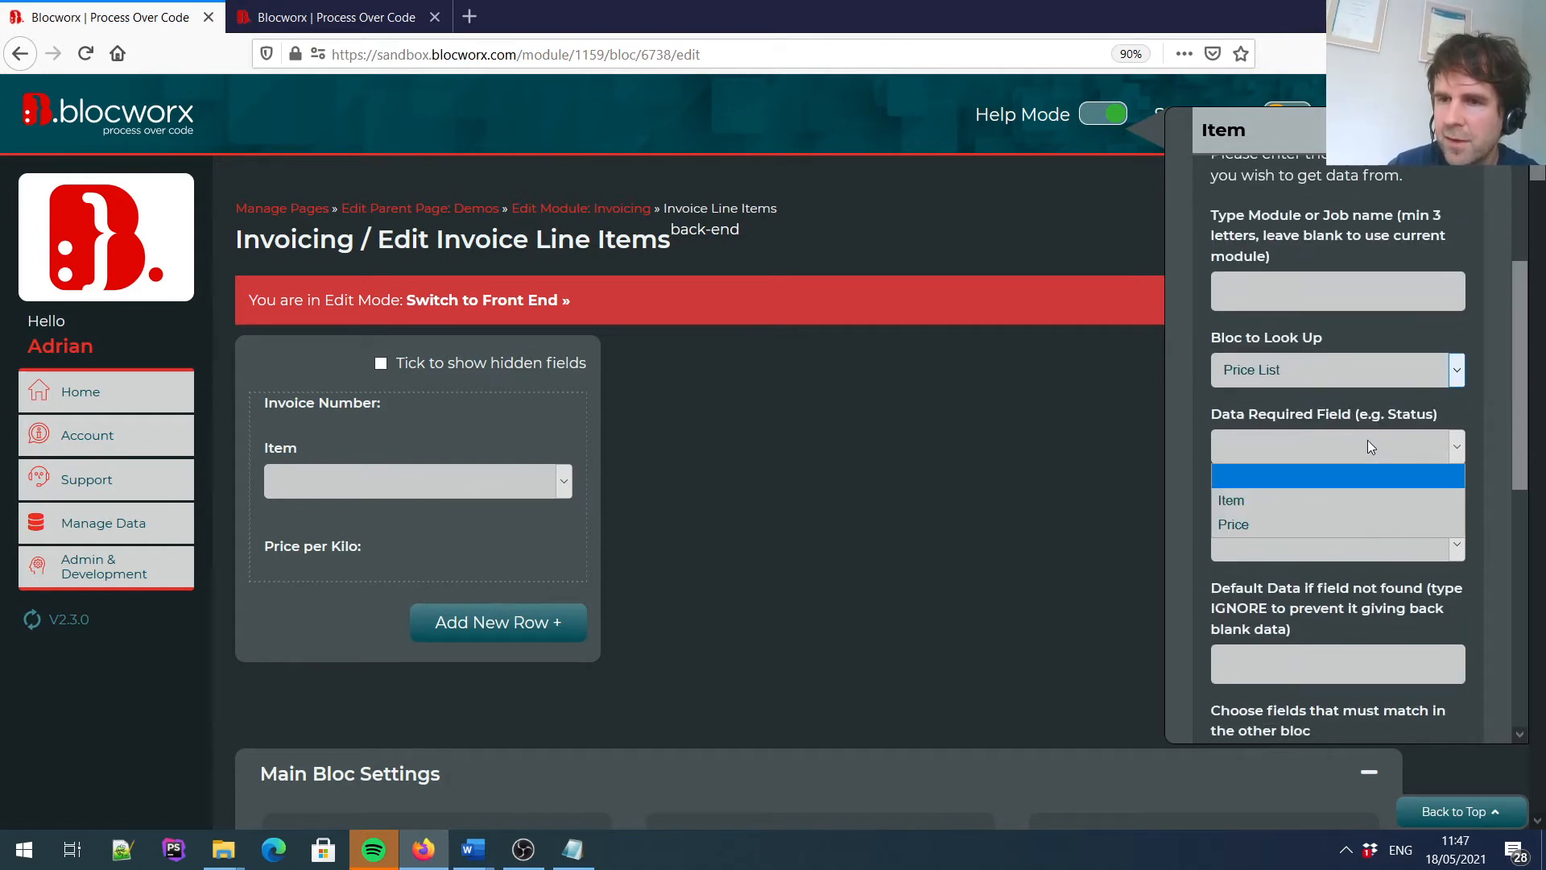
pyautogui.click(1265, 525)
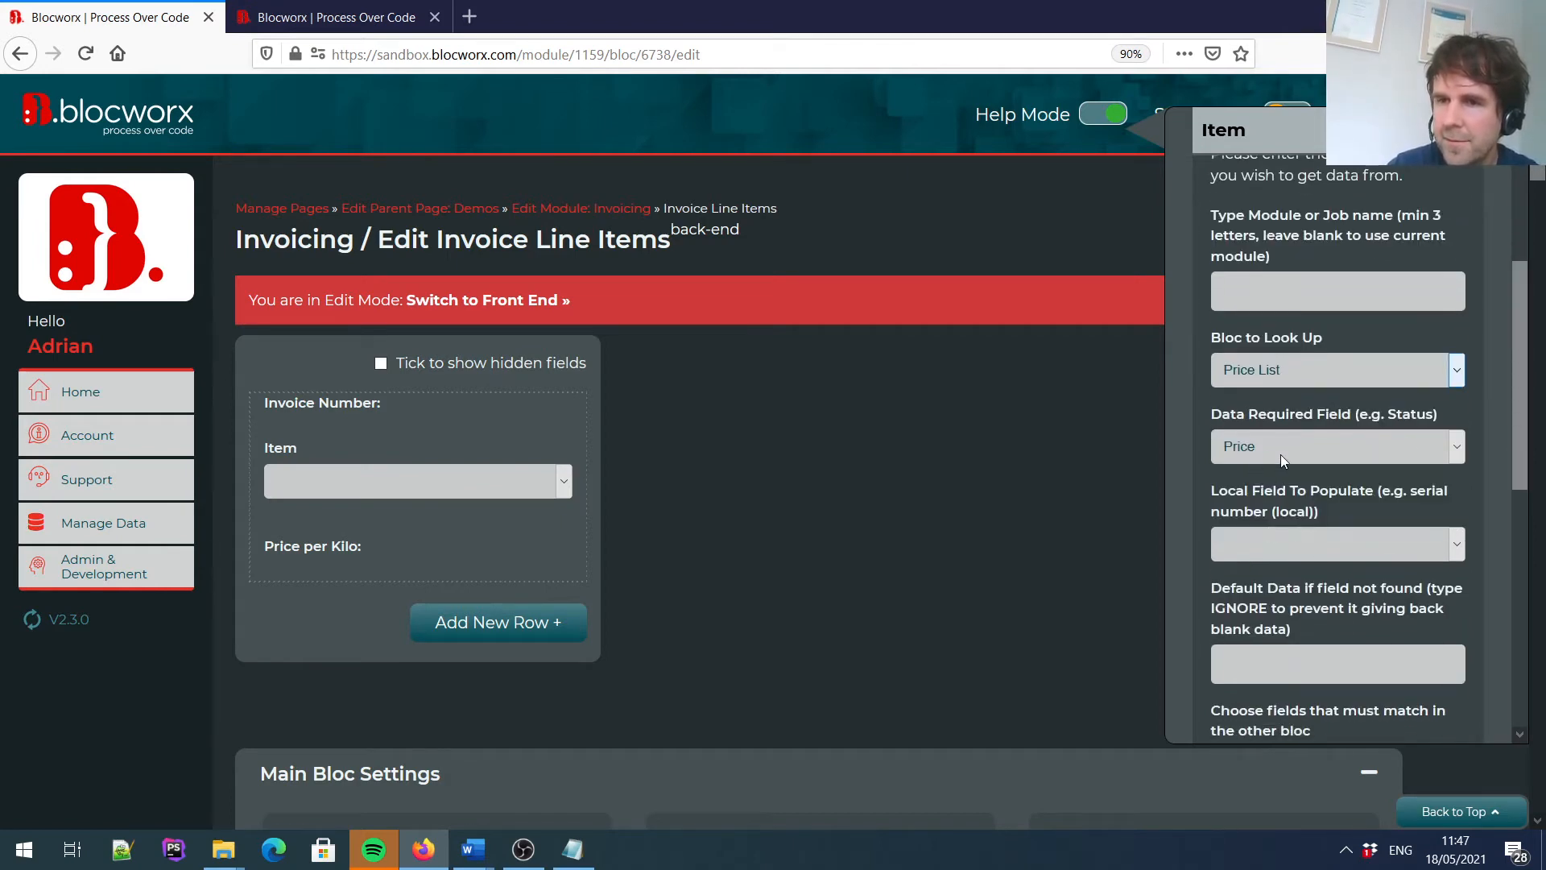
pyautogui.click(1283, 539)
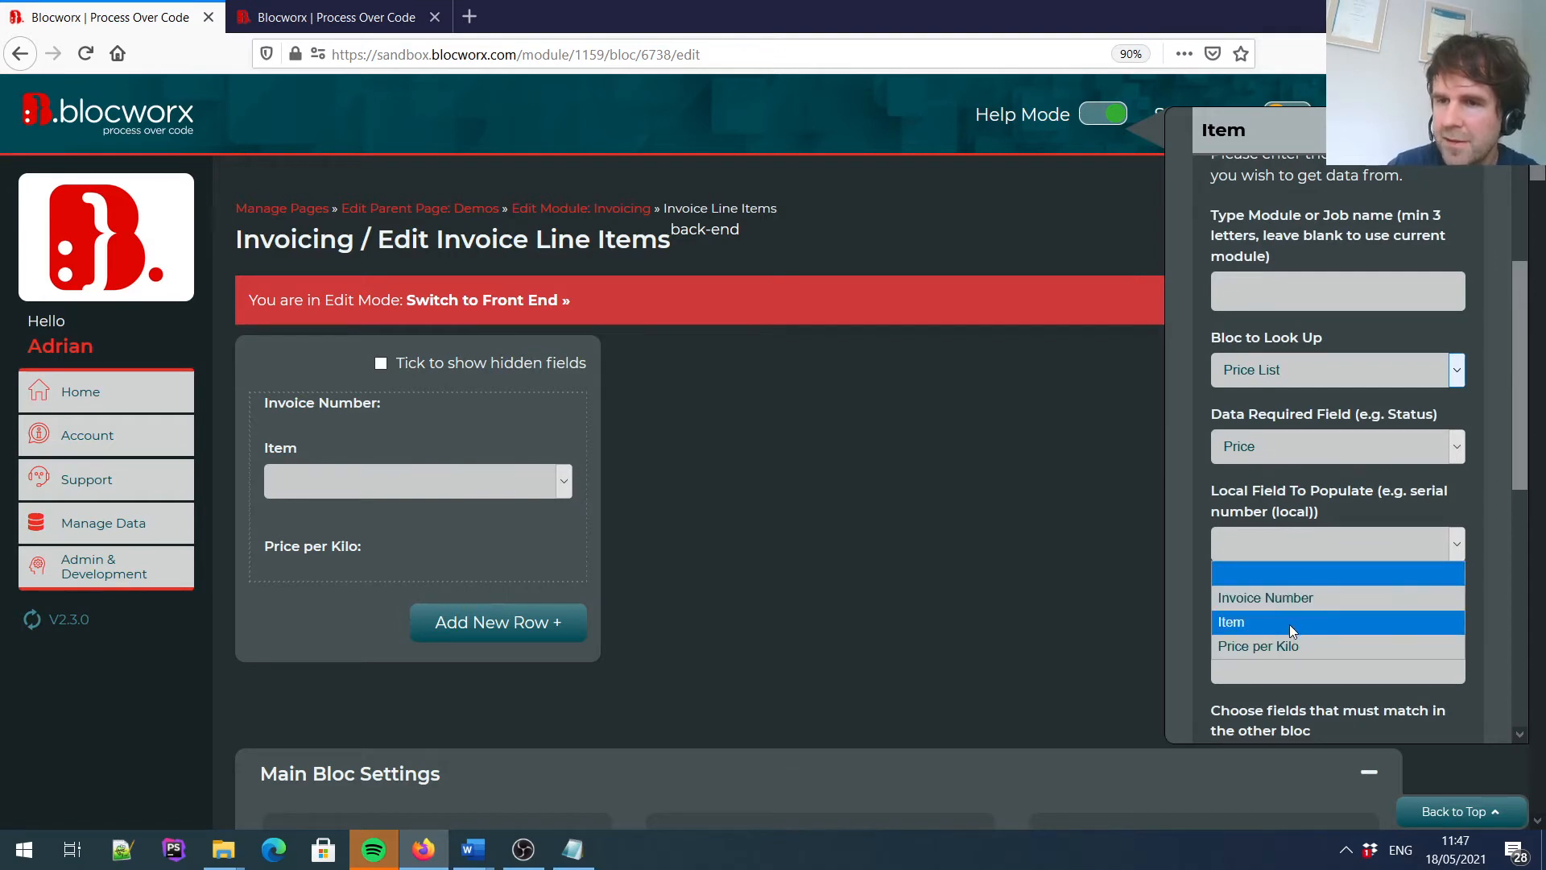
pyautogui.click(1286, 649)
# Add a matching pair of local Item with Price List Item and submit the rule.
pyautogui.moveTo(1516, 387); pyautogui.dragTo(1517, 503)
pyautogui.click(1279, 512)
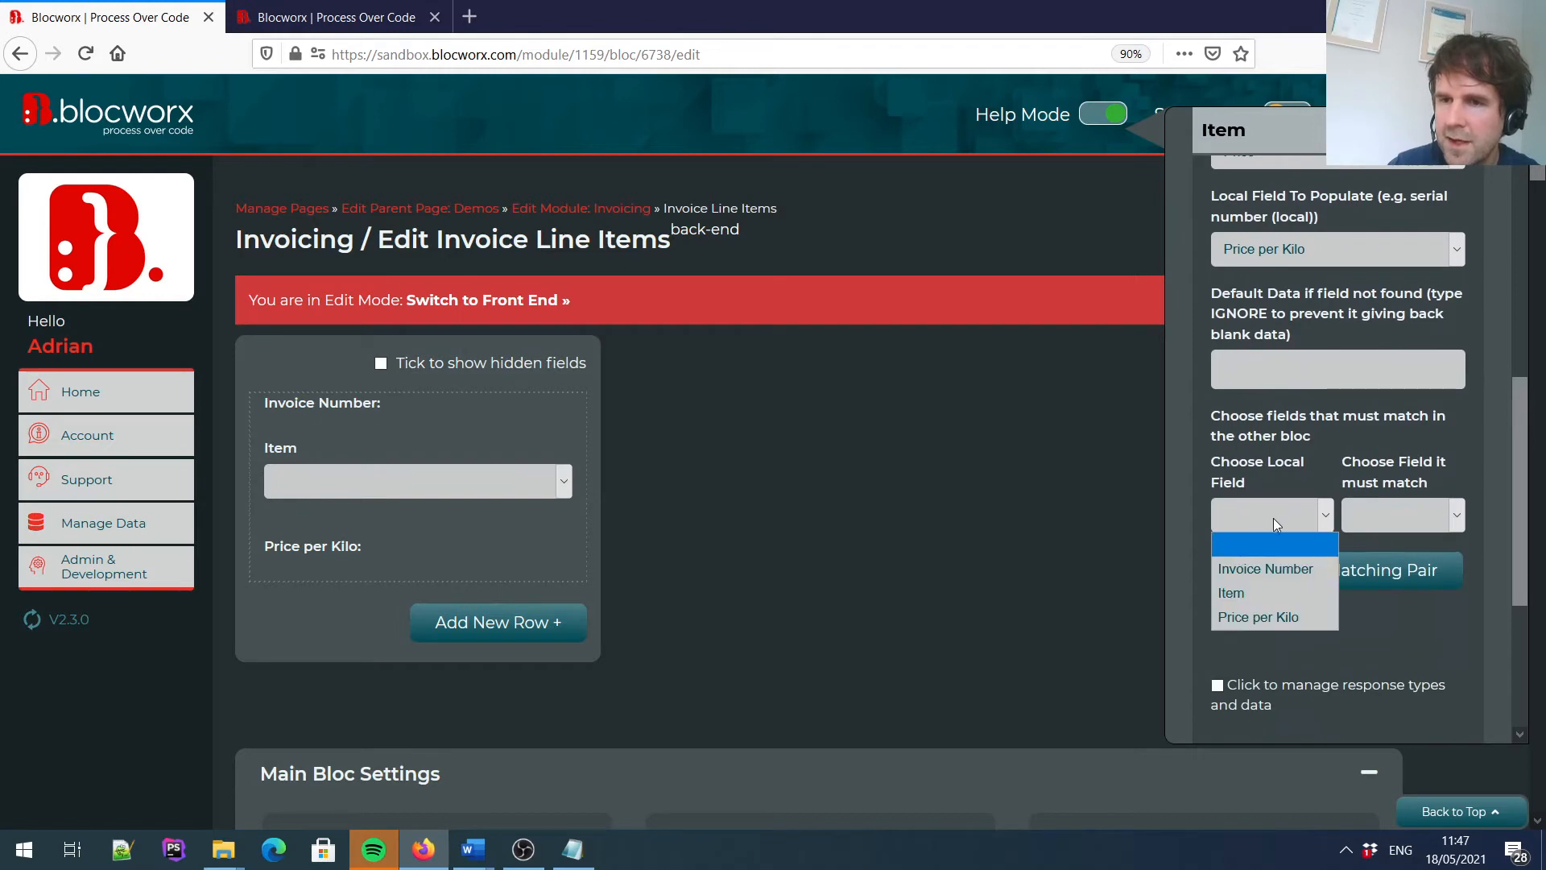
pyautogui.click(1263, 588)
pyautogui.click(1375, 527)
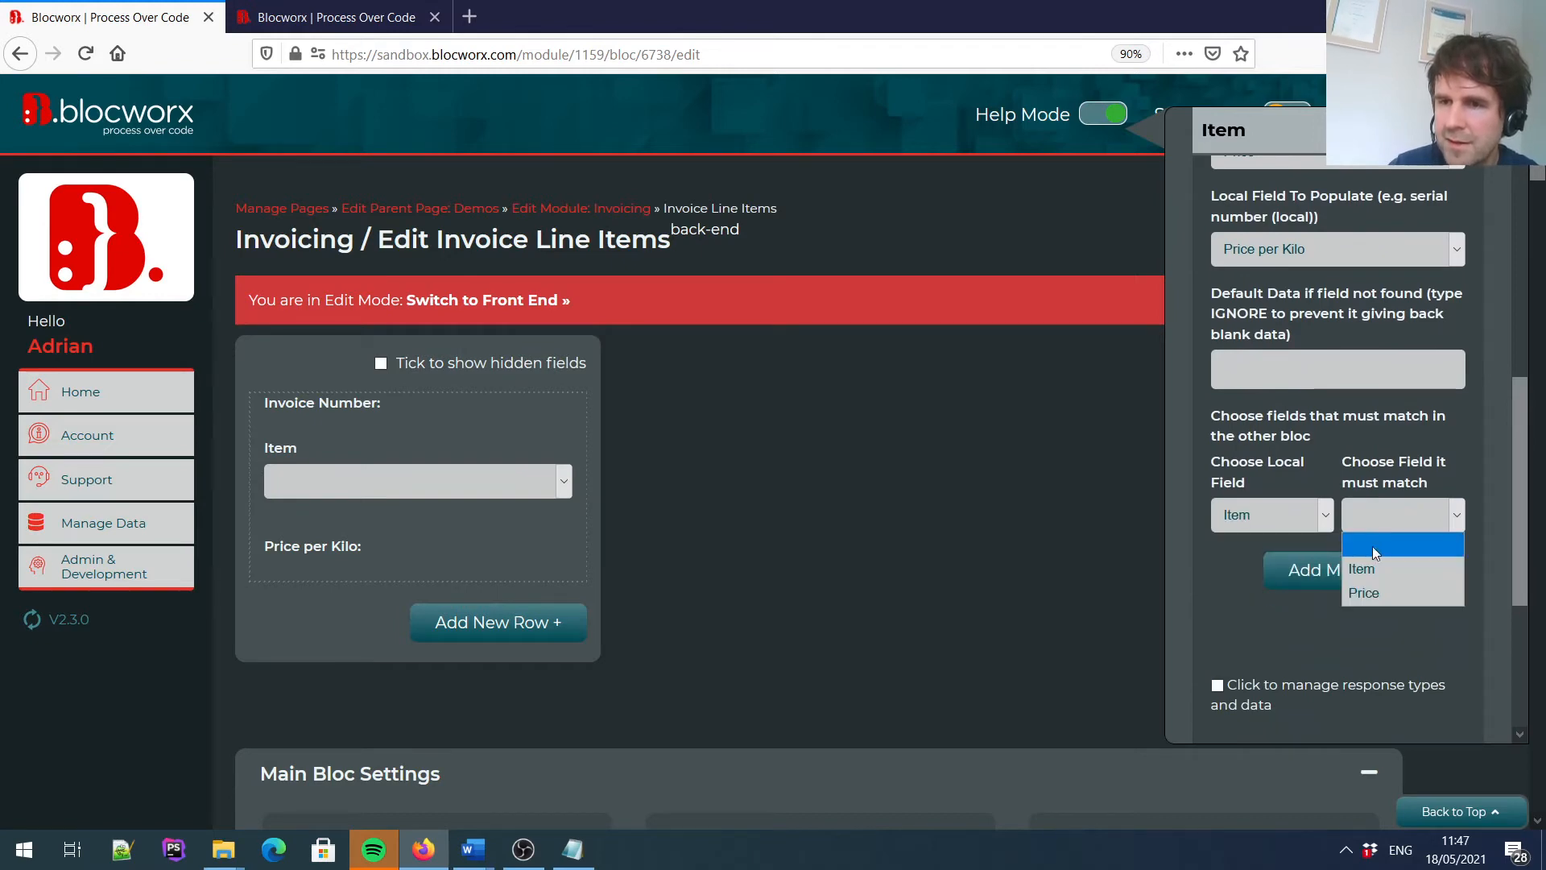
pyautogui.click(1382, 569)
pyautogui.click(1345, 580)
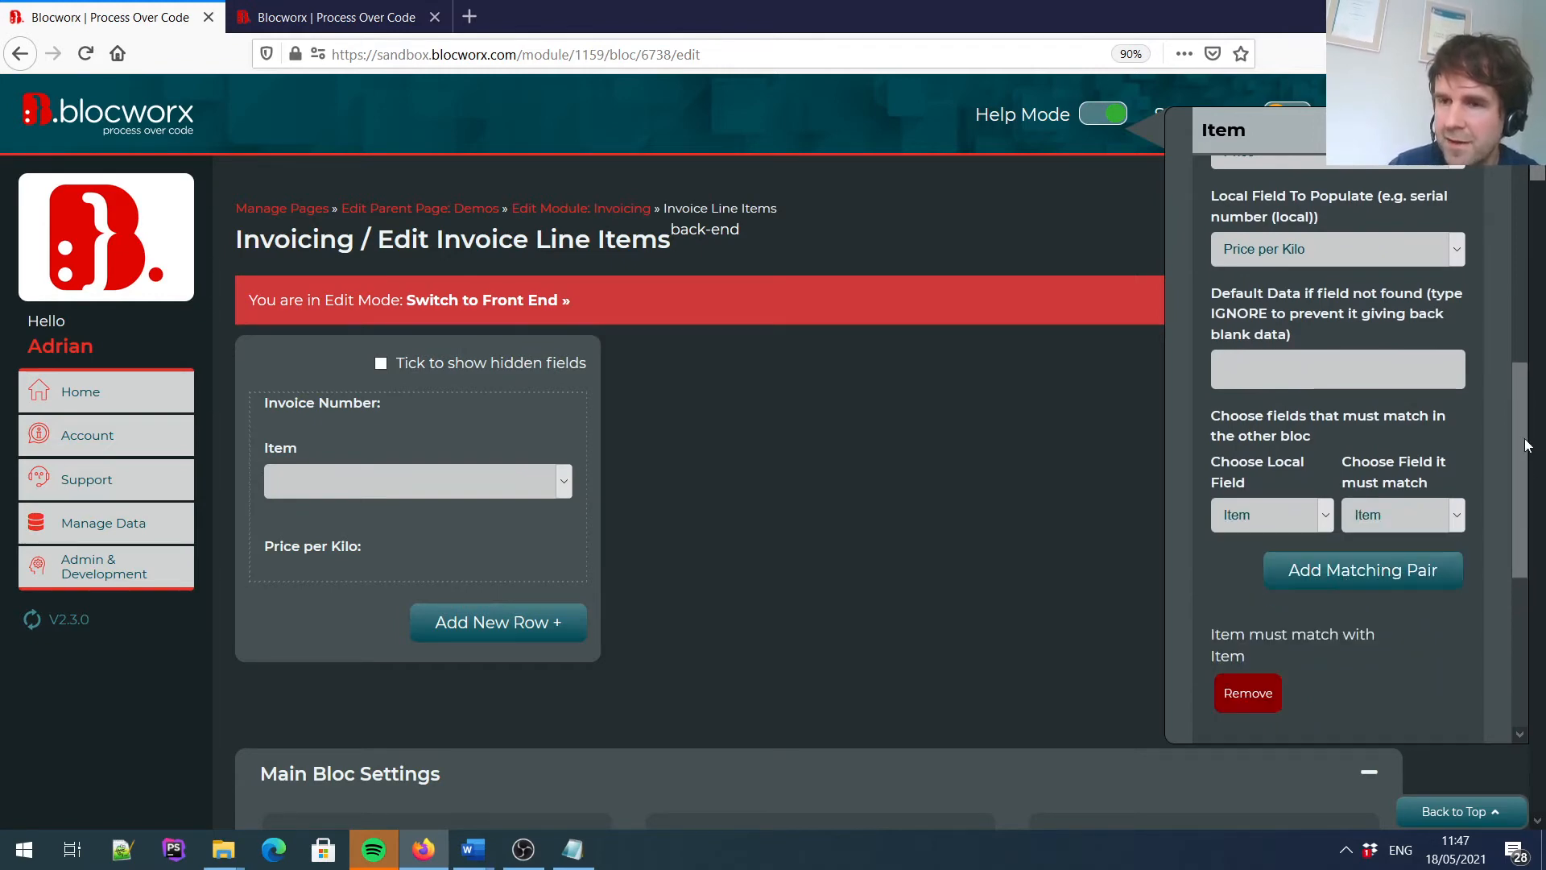
pyautogui.scroll(-5, 1345, 579)
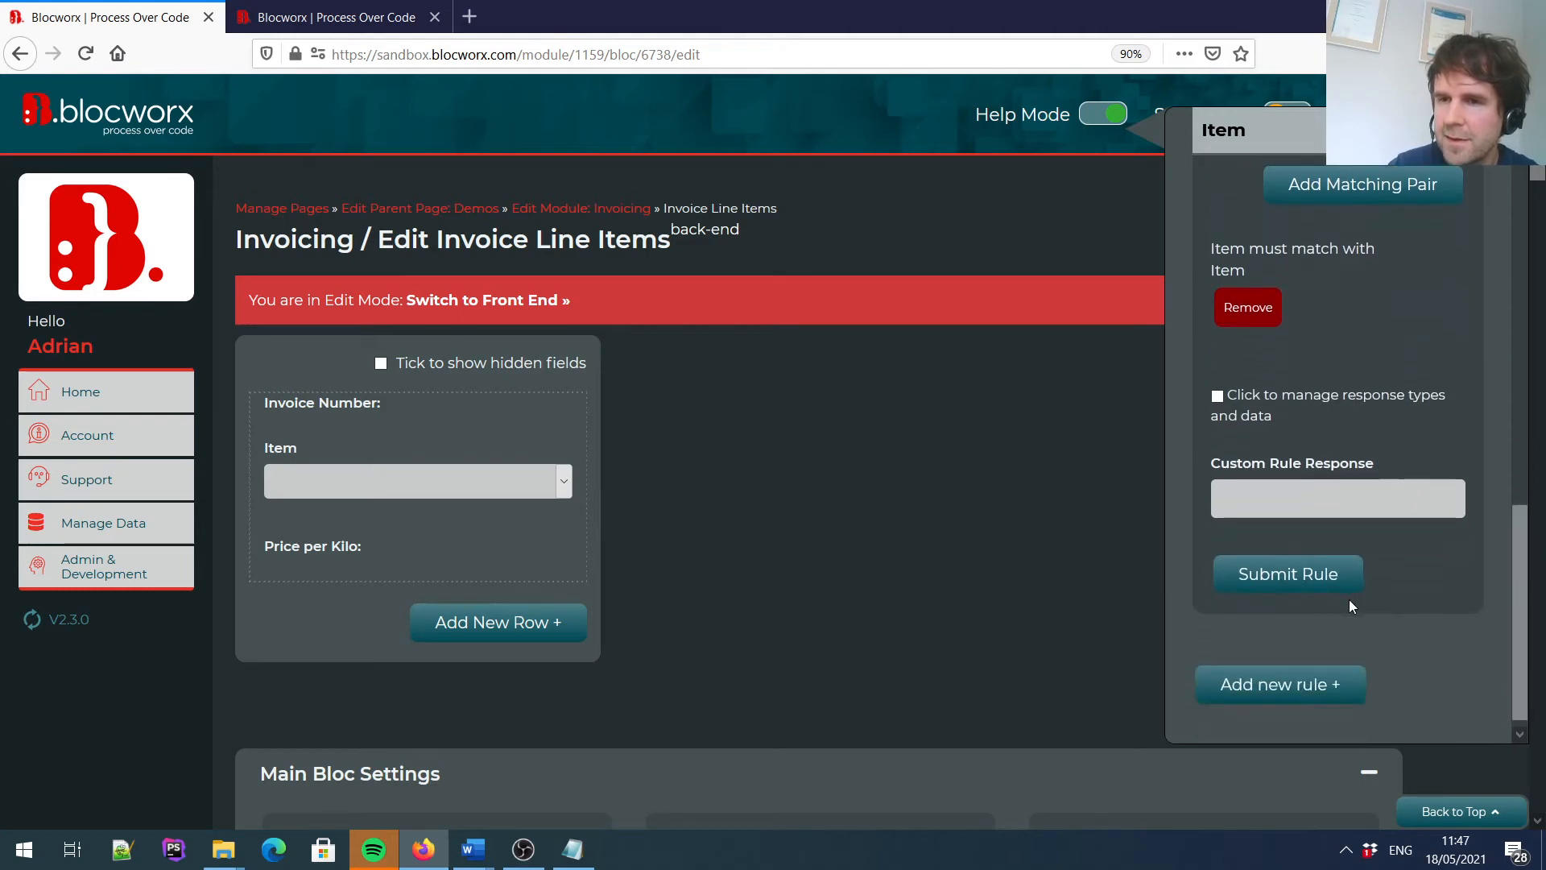
pyautogui.click(1308, 586)
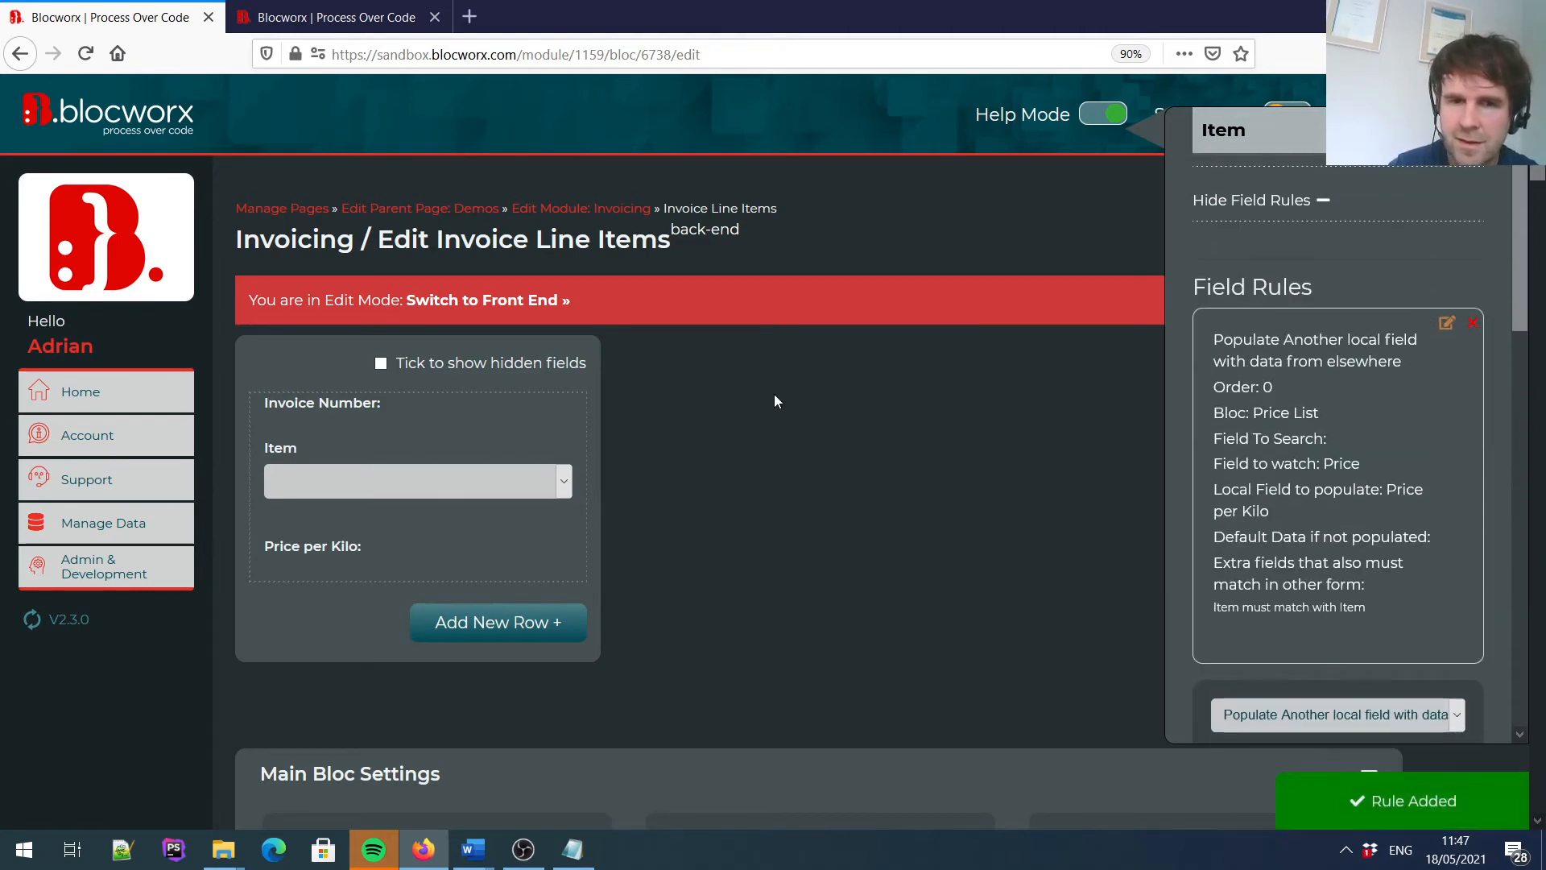
# Add a text field named Quantity below Price per Kilo.
pyautogui.moveTo(303, 584)
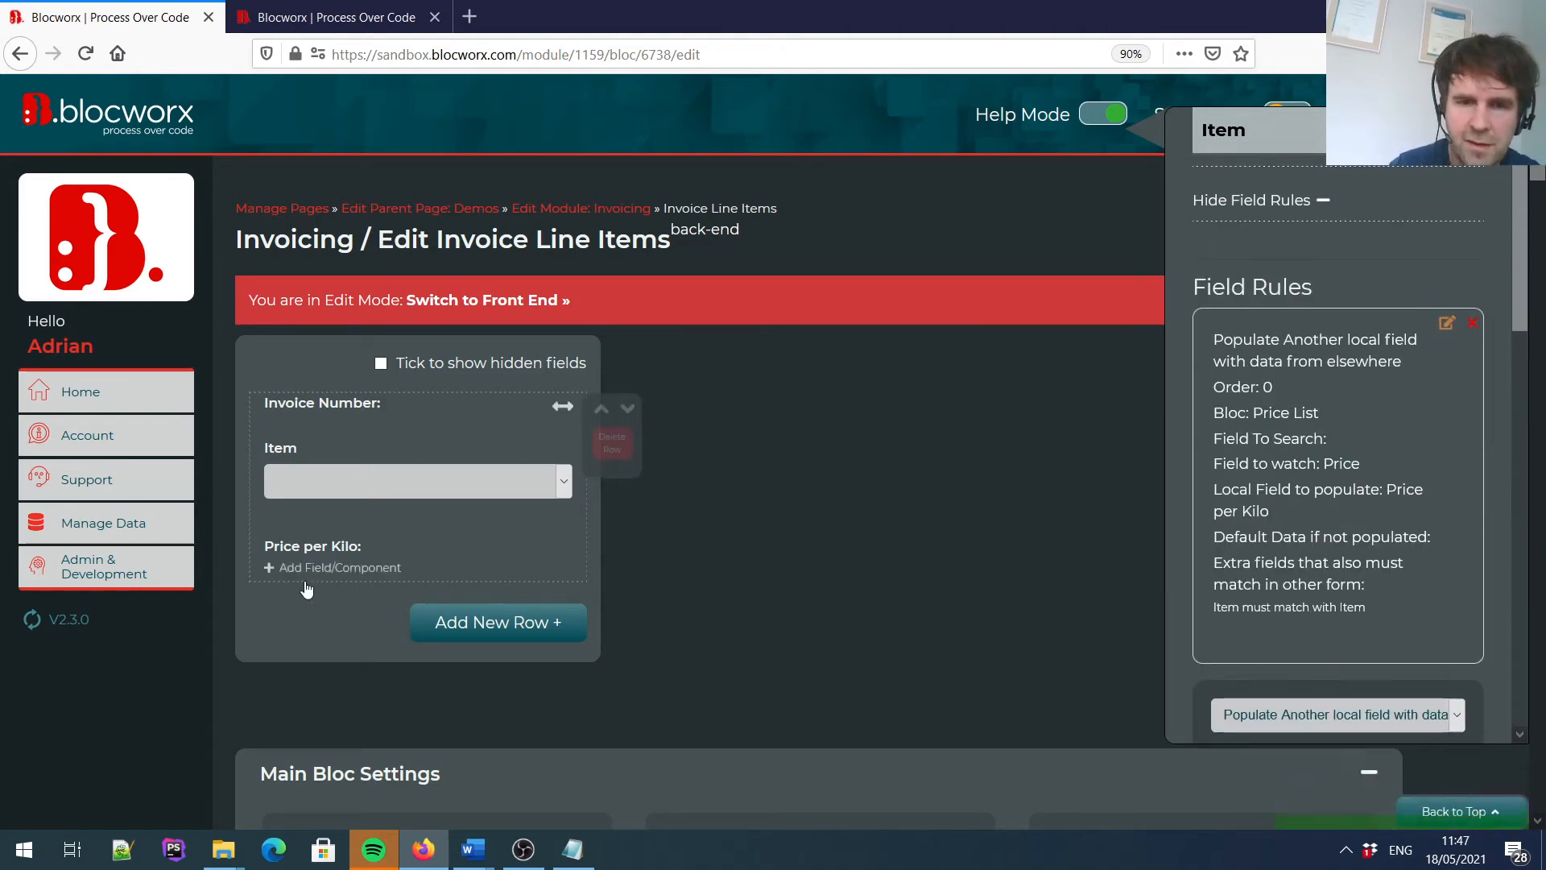
pyautogui.click(346, 569)
pyautogui.click(471, 234)
pyautogui.write('Quantity')
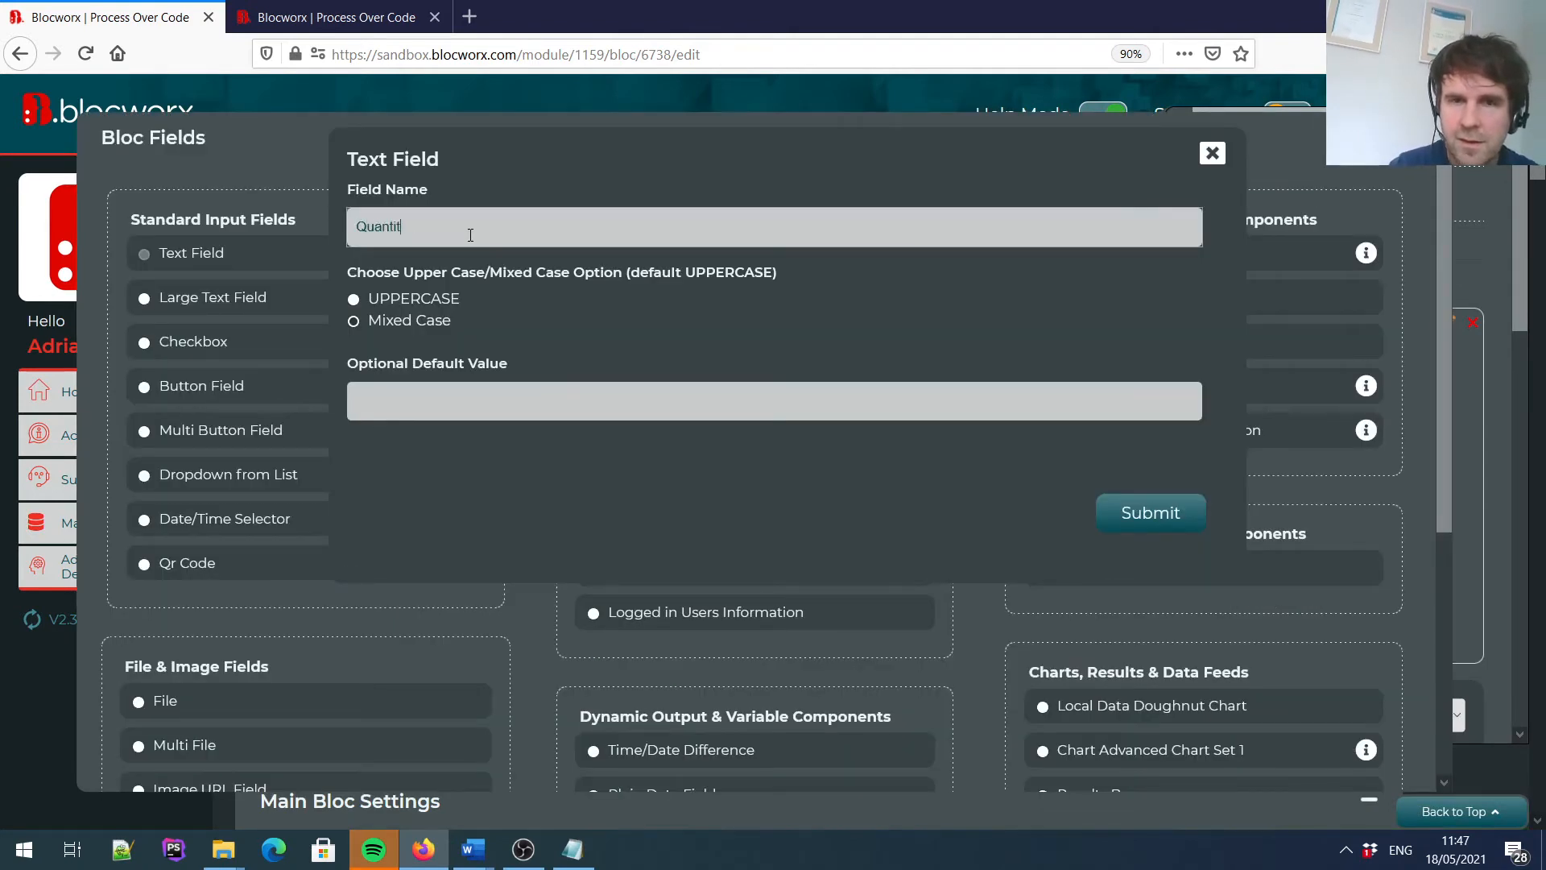
pyautogui.click(1153, 525)
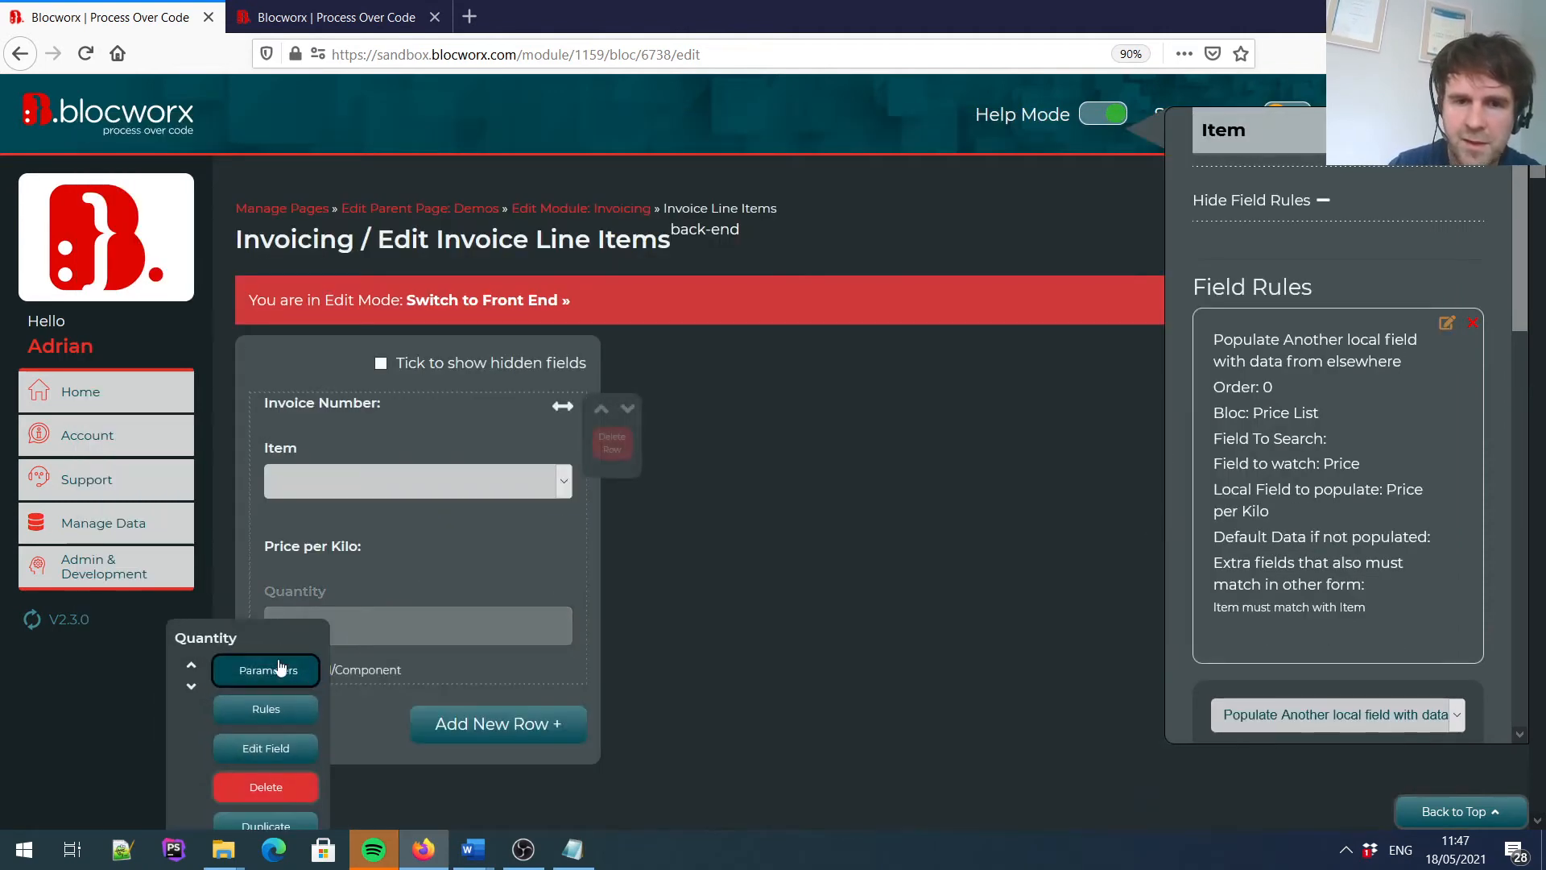
# Make the Quantity field numeric in its field parameters.
pyautogui.click(283, 678)
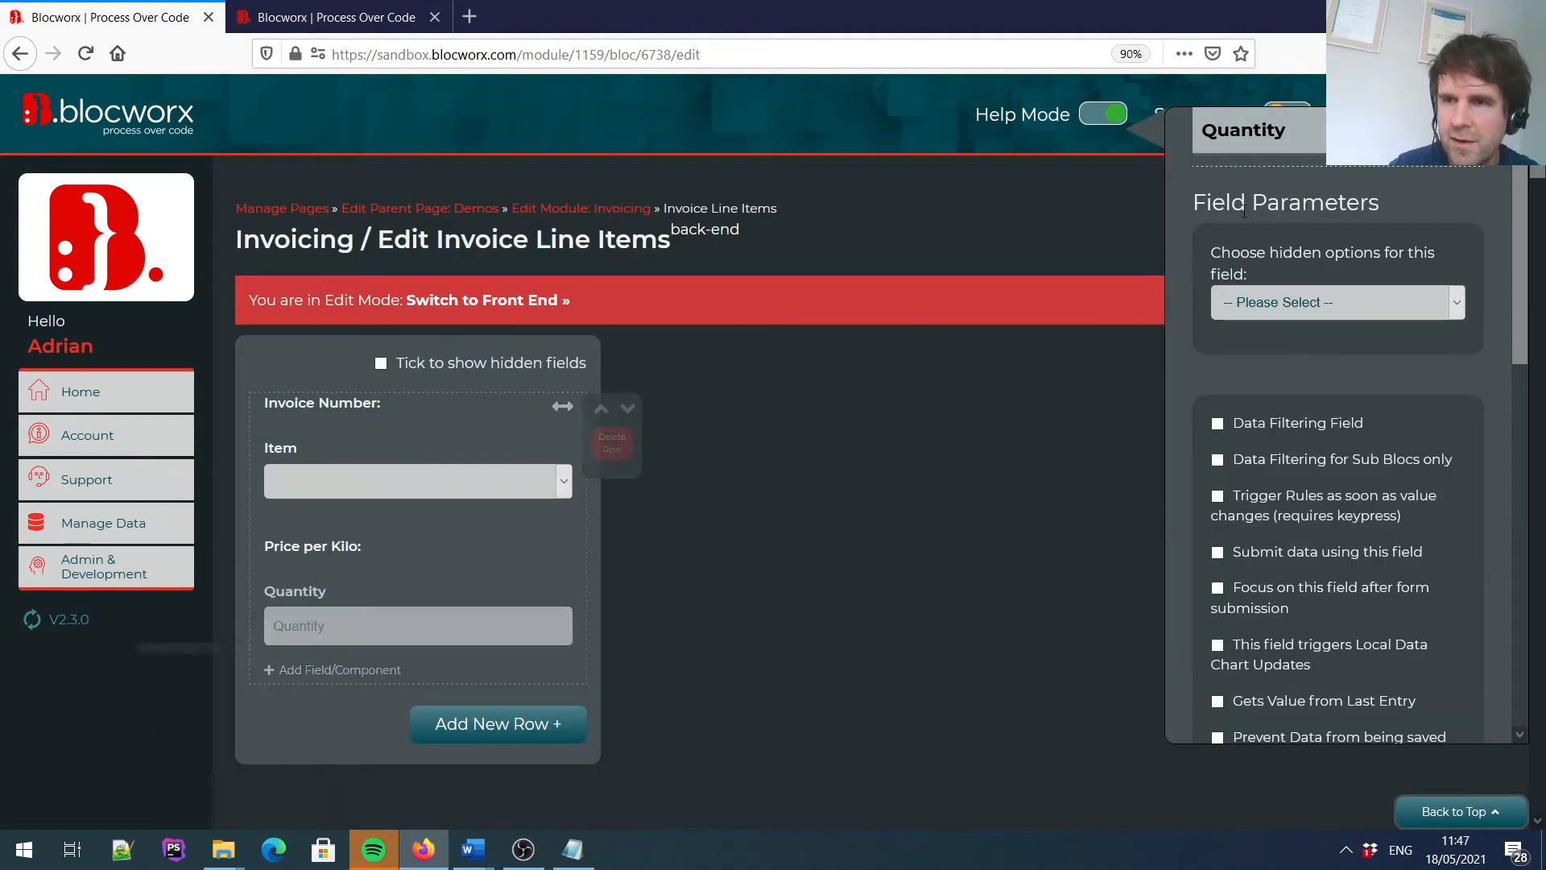
pyautogui.scroll(-5, 1509, 408)
pyautogui.scroll(-3, 1509, 407)
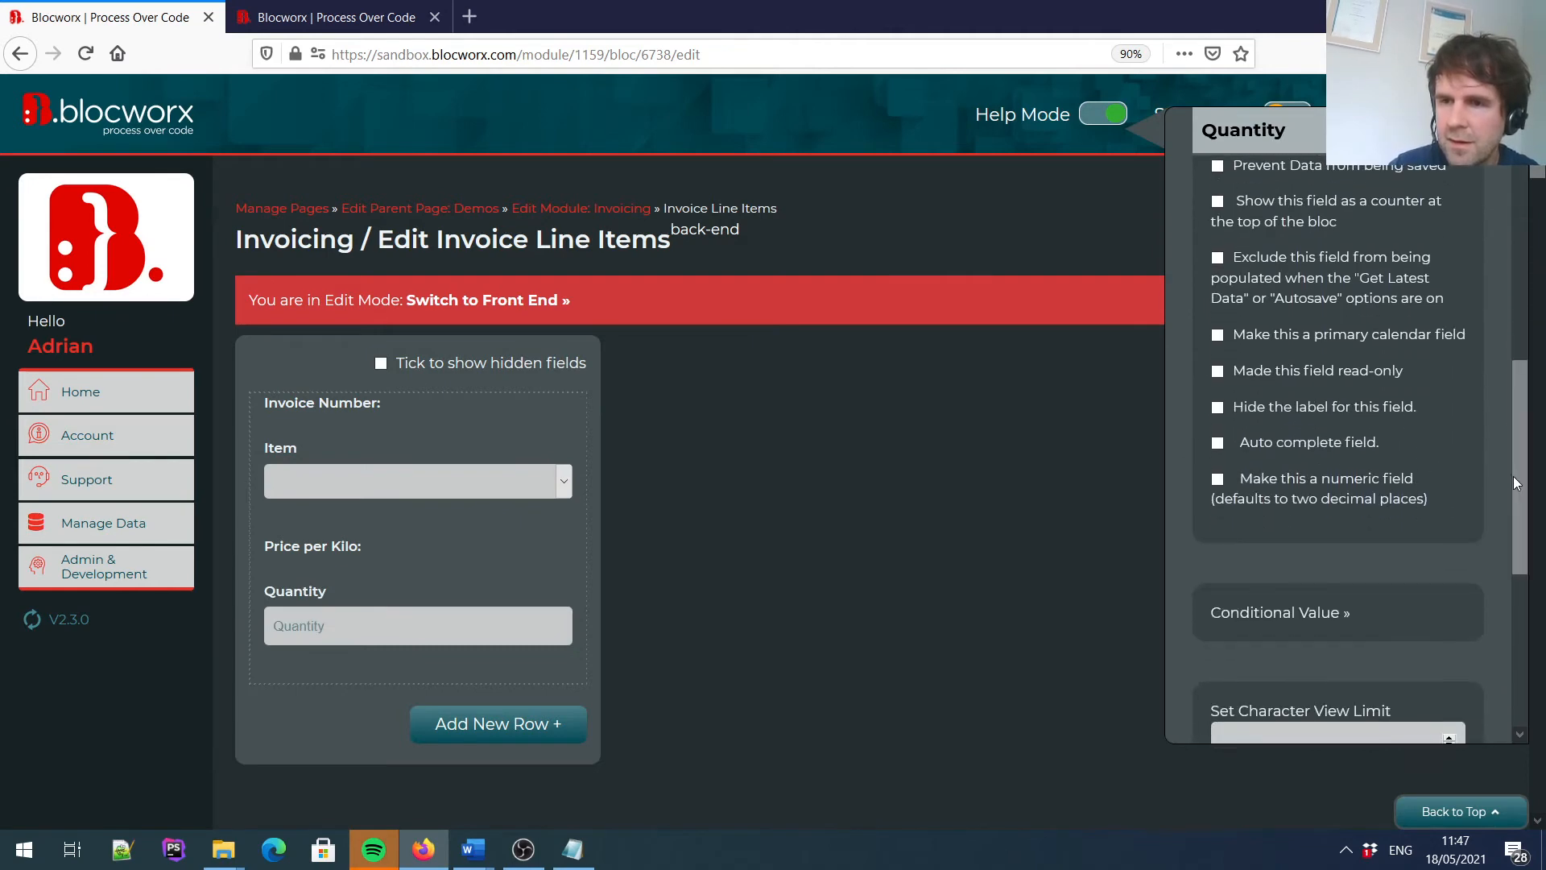
pyautogui.click(1217, 479)
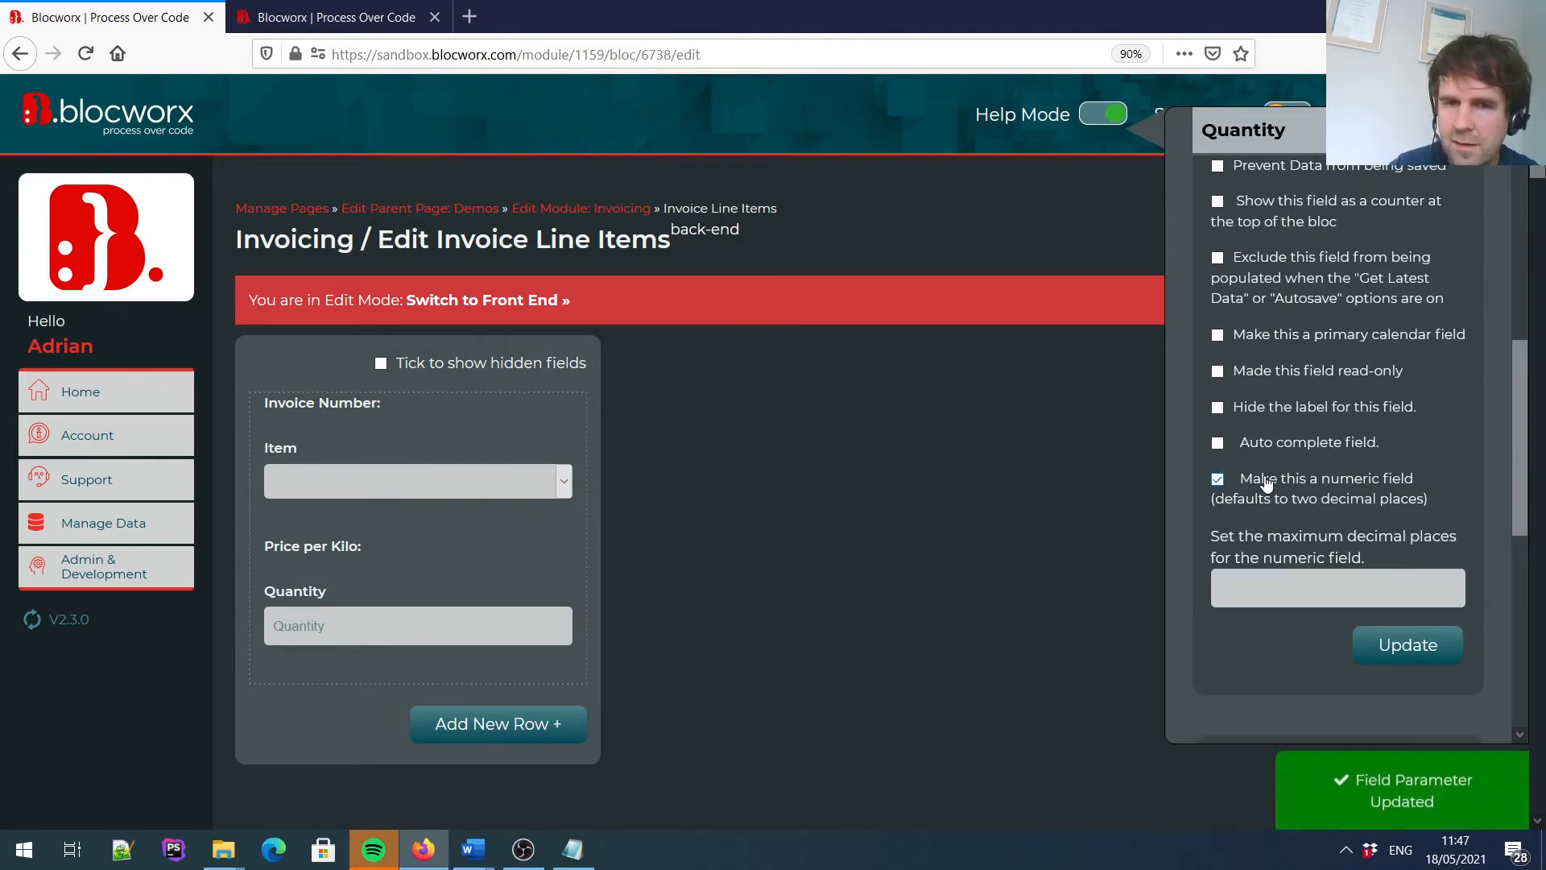
# Begin a Maths field below Quantity and name it Total.
pyautogui.moveTo(300, 673)
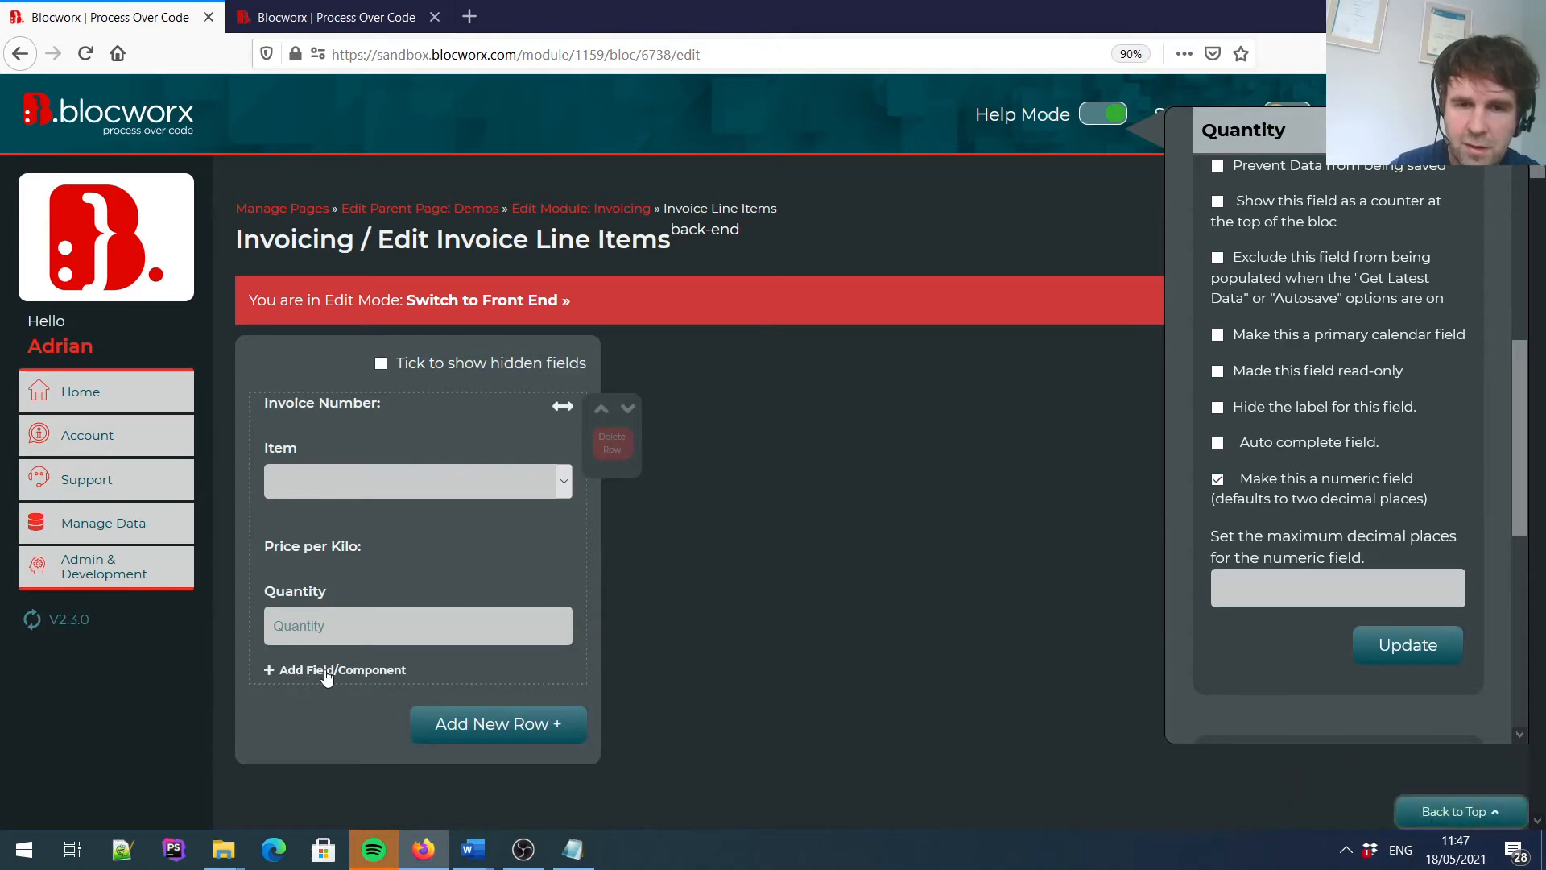
pyautogui.click(326, 669)
pyautogui.click(1210, 152)
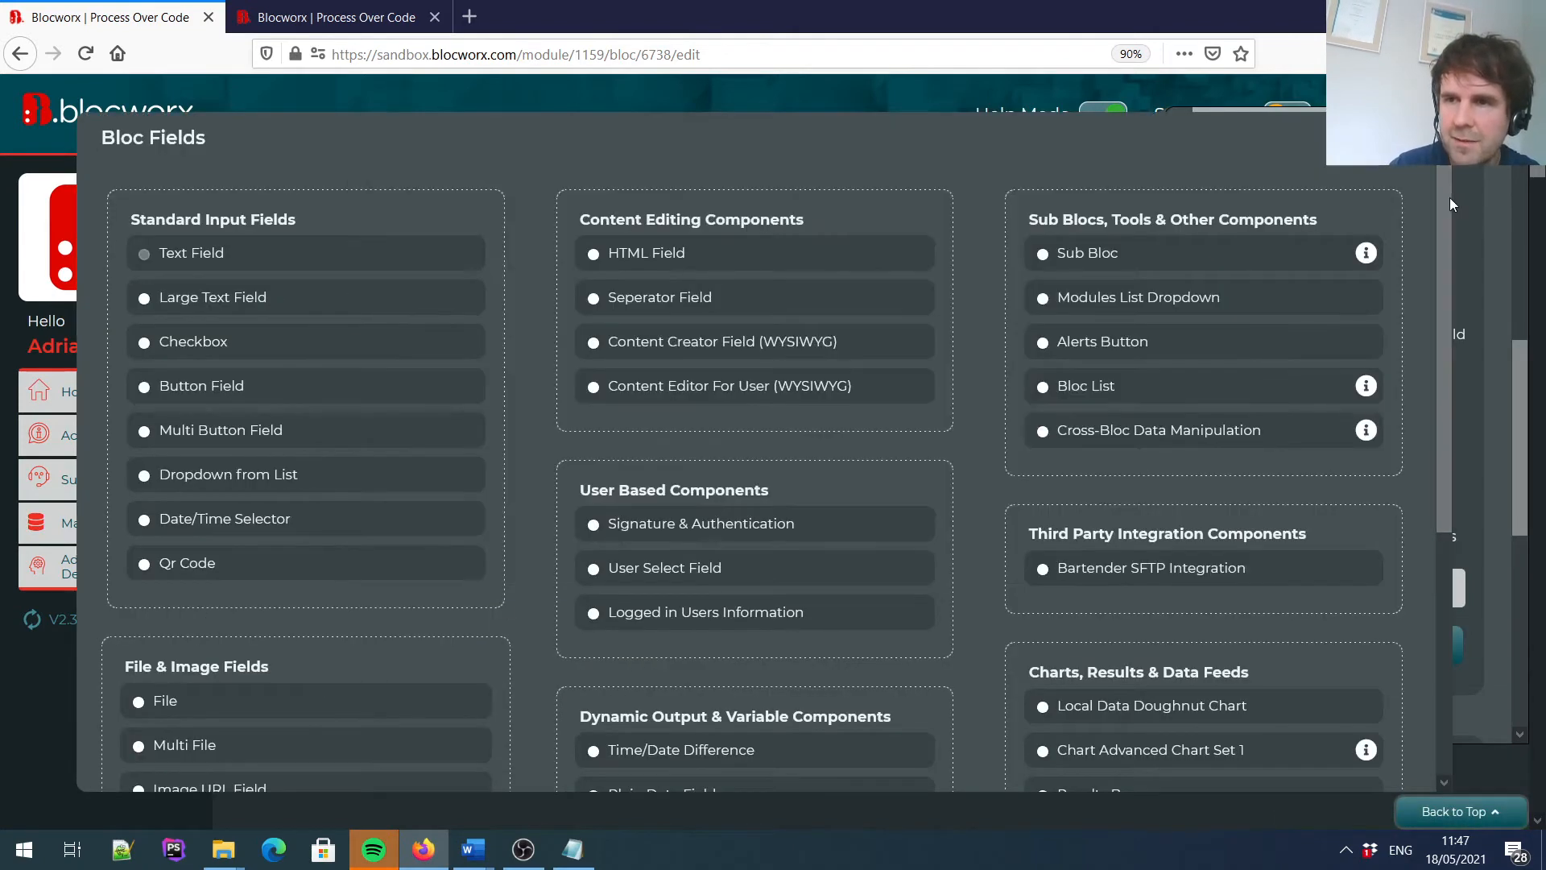
pyautogui.moveTo(1449, 204); pyautogui.dragTo(1433, 423)
pyautogui.click(634, 507)
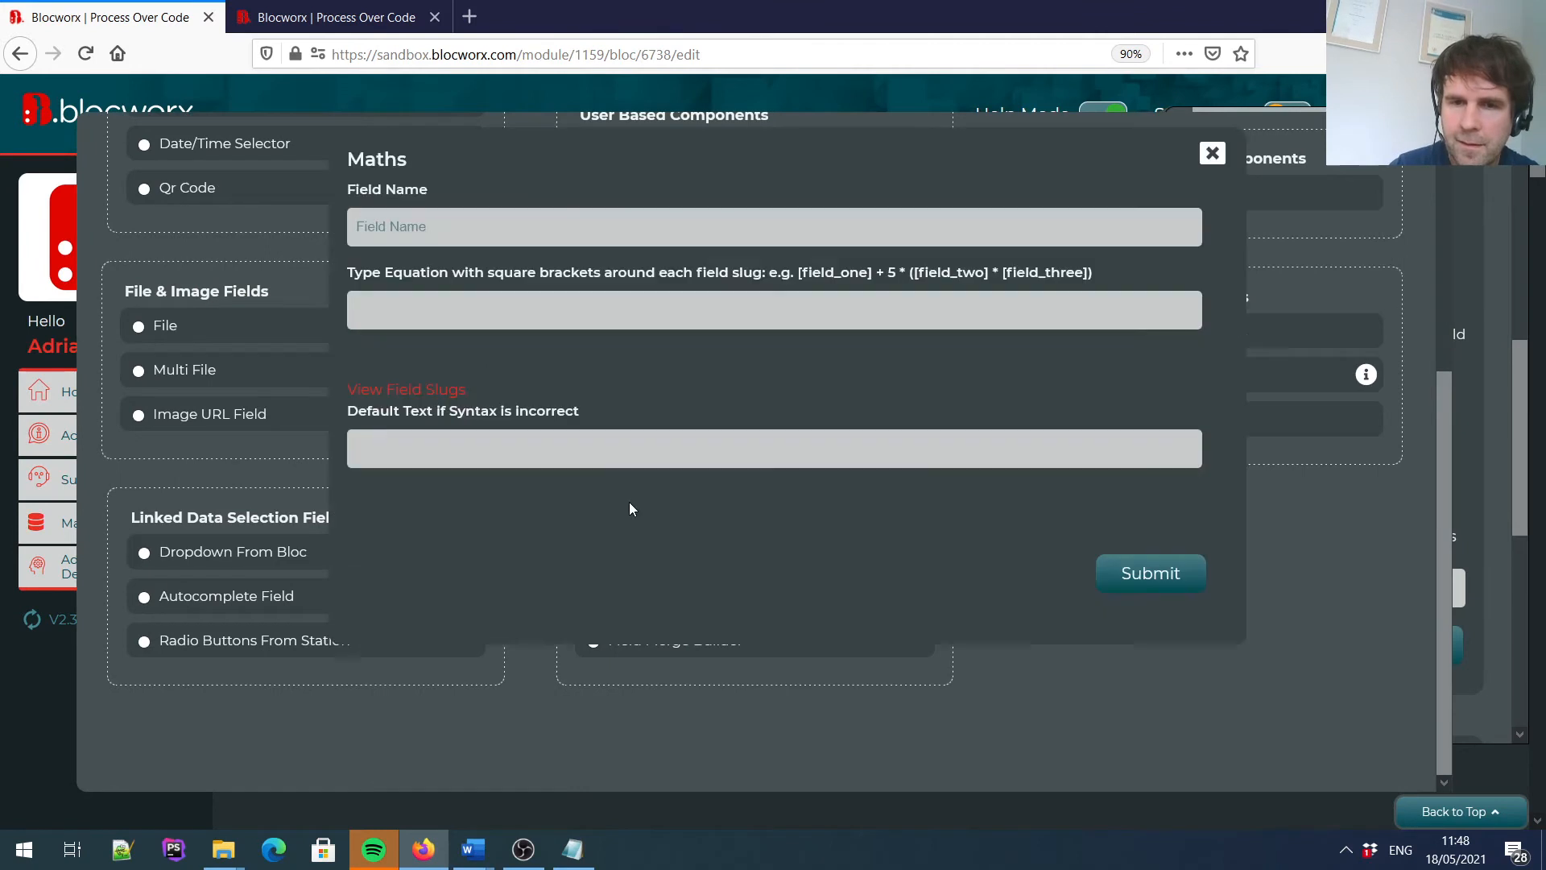
pyautogui.click(405, 214)
pyautogui.write('Total')
# Set the Total equation to multiply the Price per Kilo slug by the Quantity slug and submit the field.
pyautogui.click(393, 390)
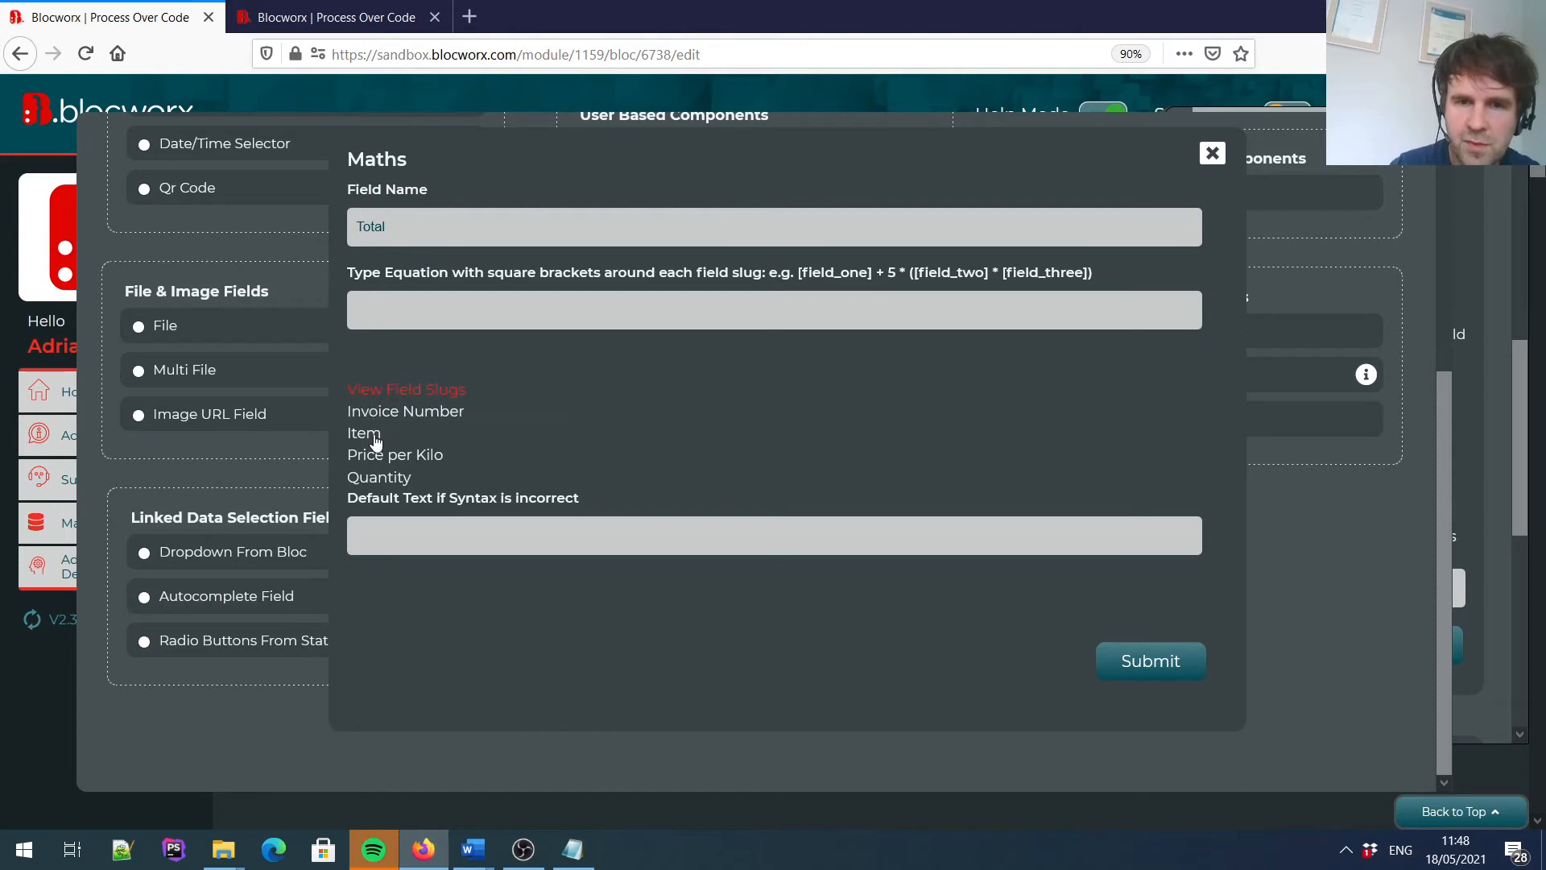
pyautogui.click(391, 458)
pyautogui.click(476, 311)
pyautogui.write('*')
pyautogui.click(382, 481)
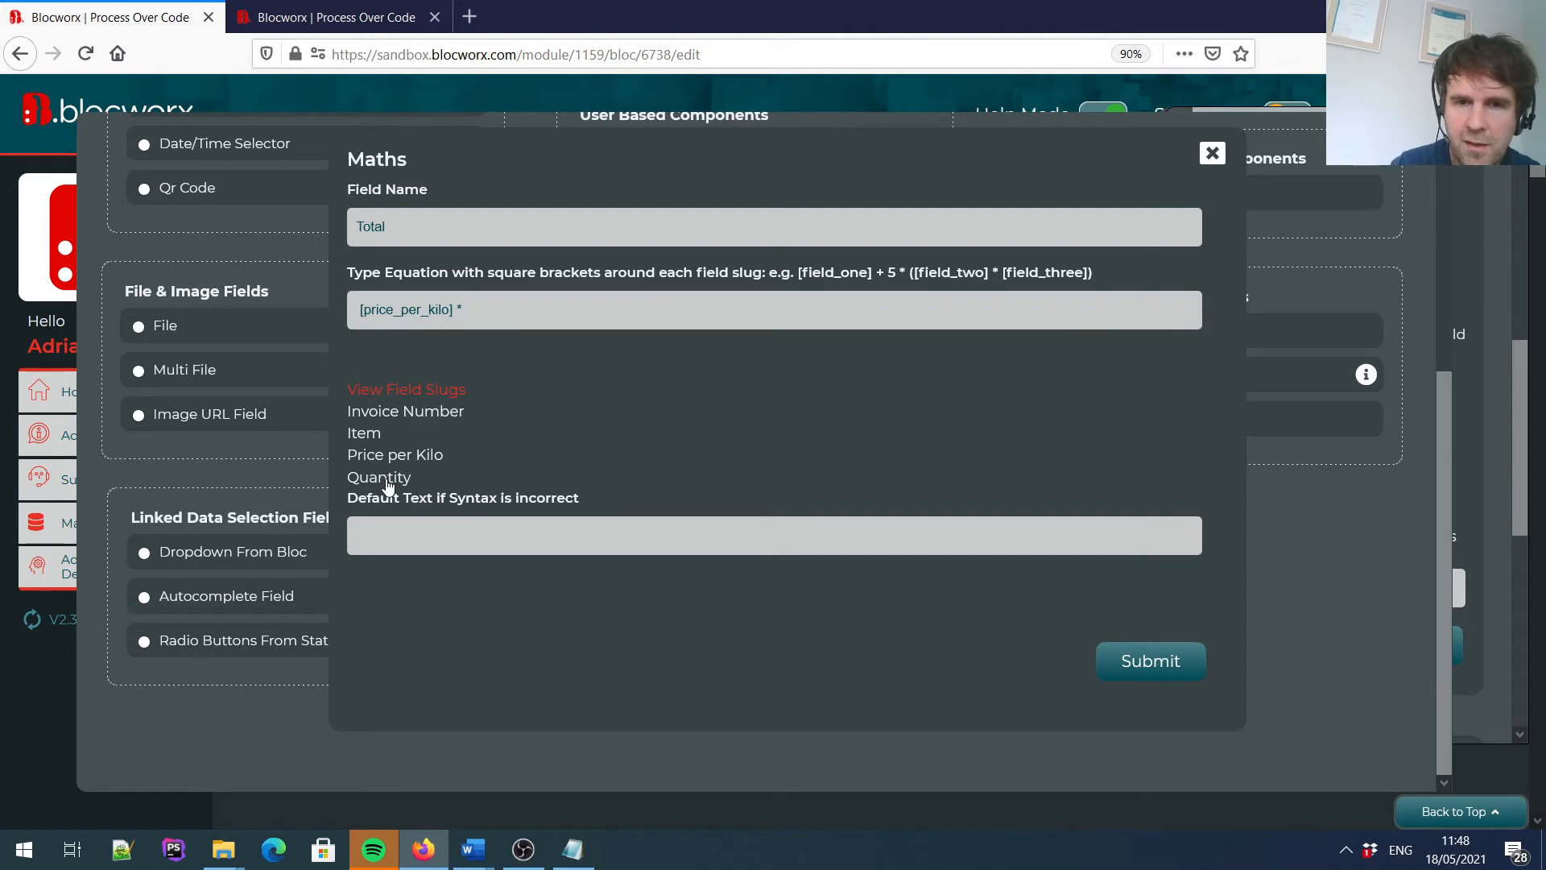
pyautogui.click(1146, 662)
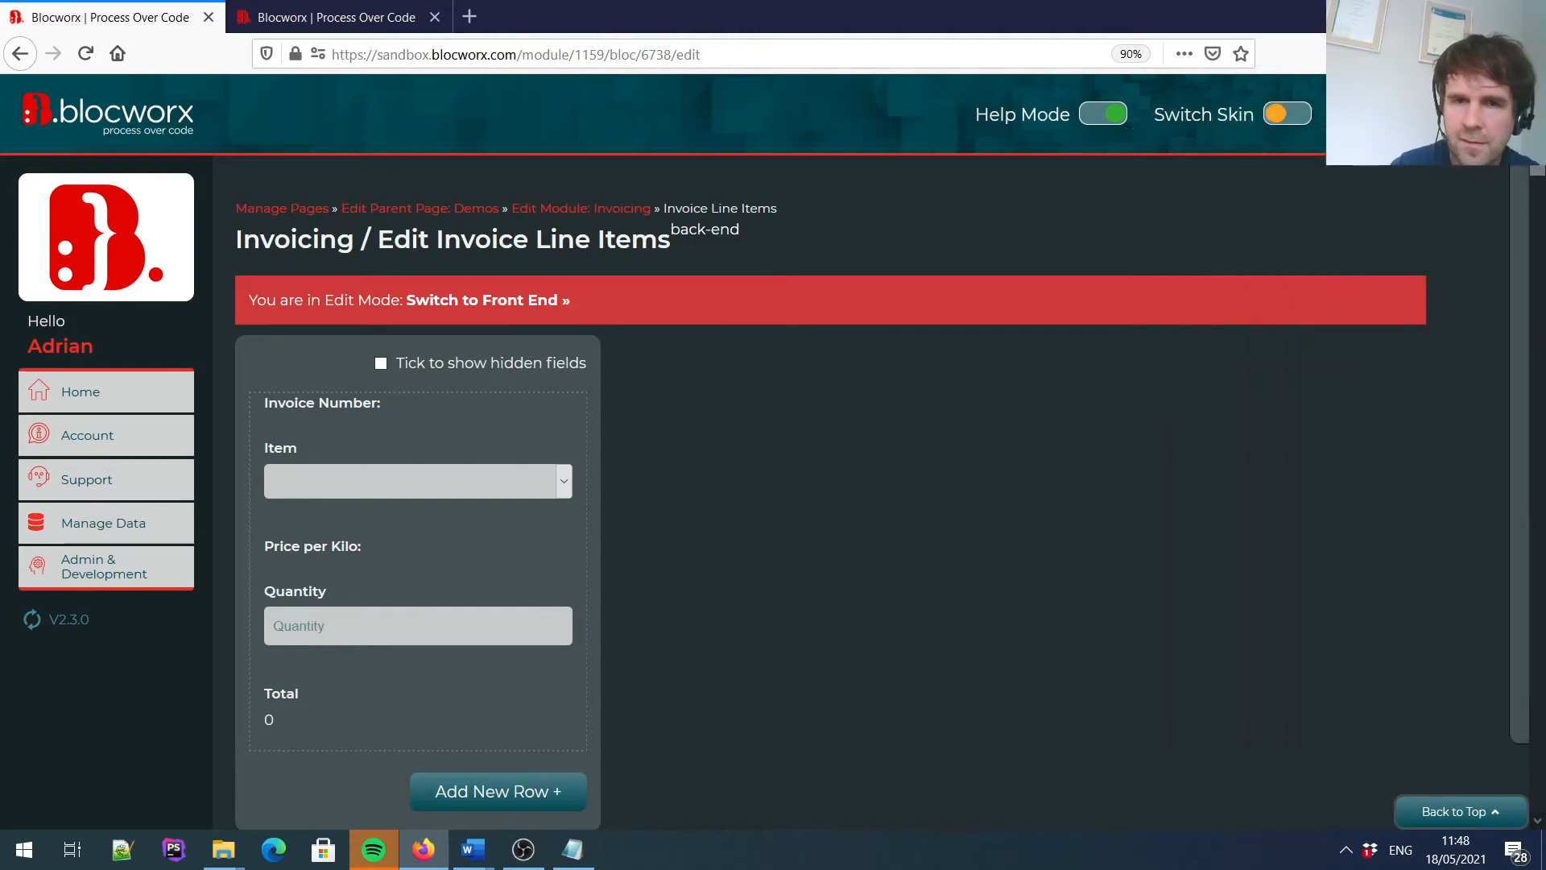
# Switch the Invoice Line Items bloc to its front end and test it with item Peppers and quantity 10.
pyautogui.scroll(-2, 772, 451)
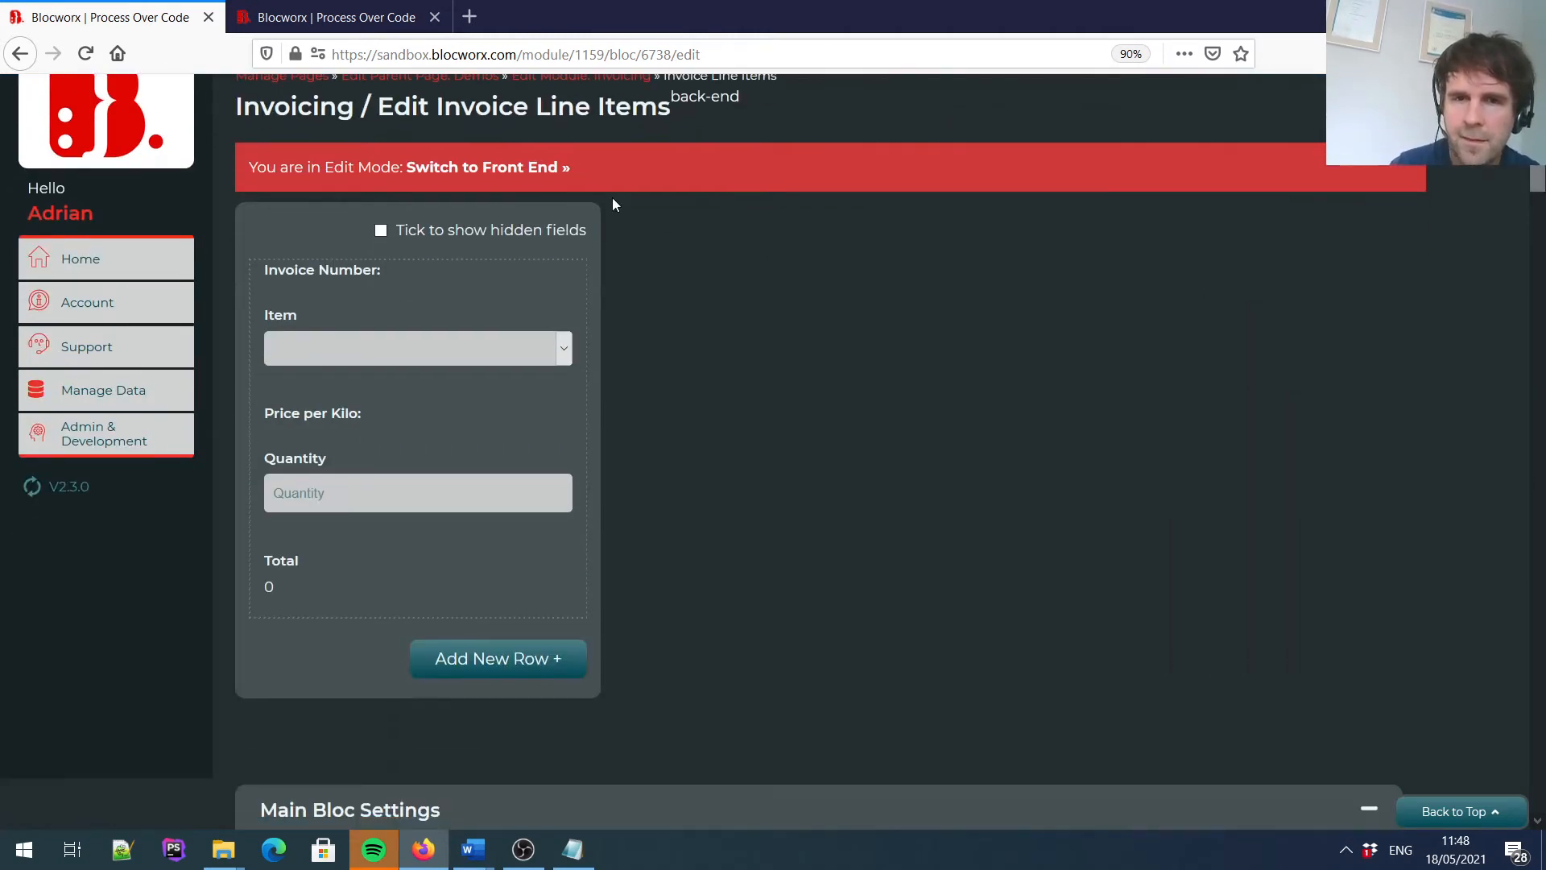
pyautogui.click(507, 169)
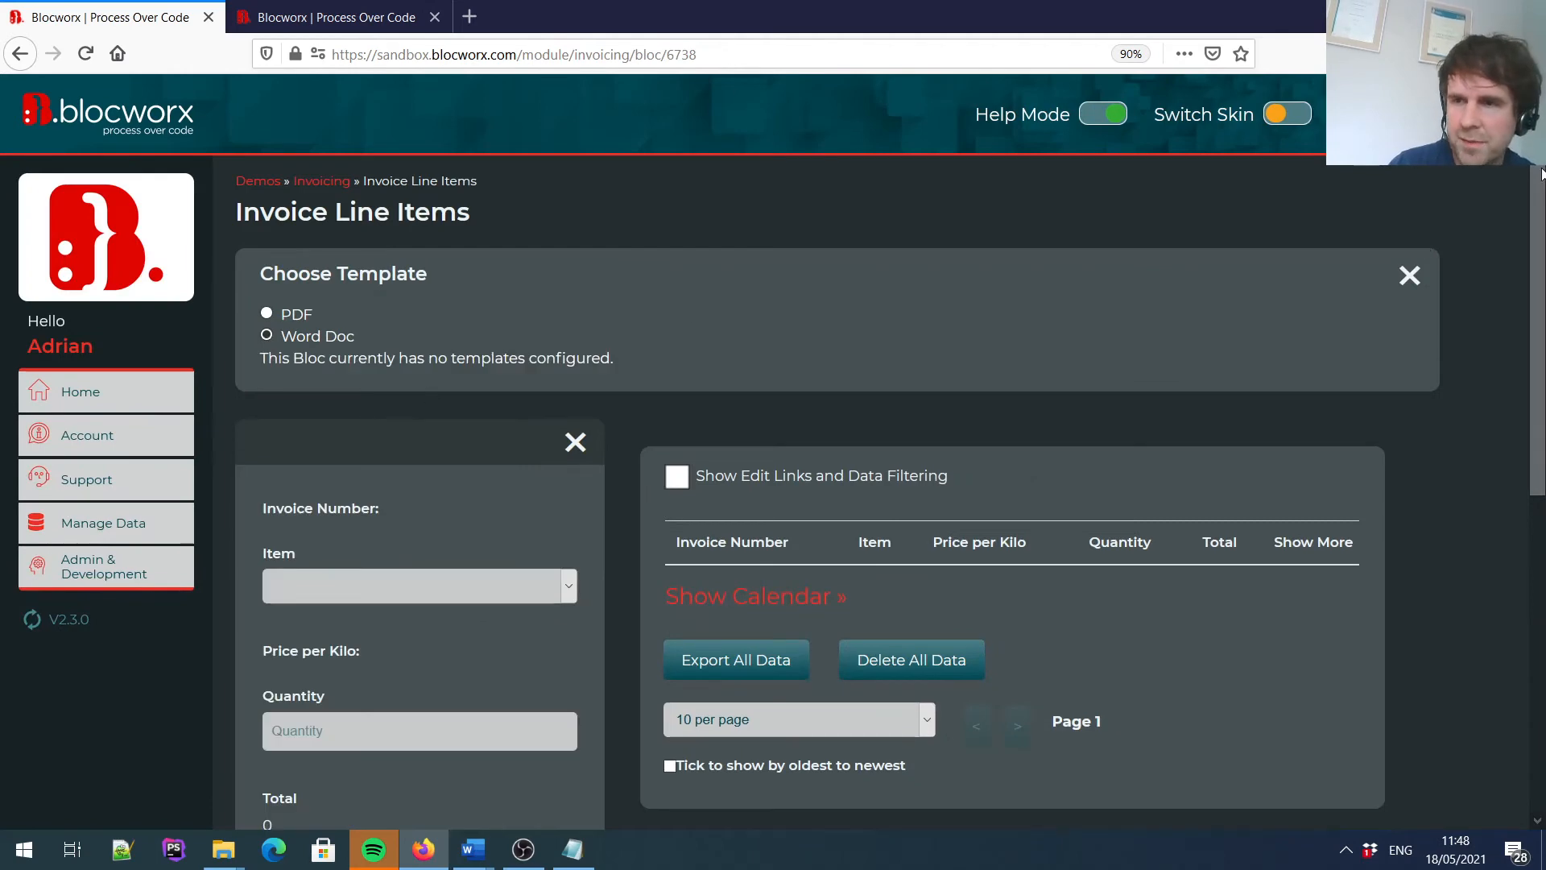
pyautogui.scroll(-3, 1126, 304)
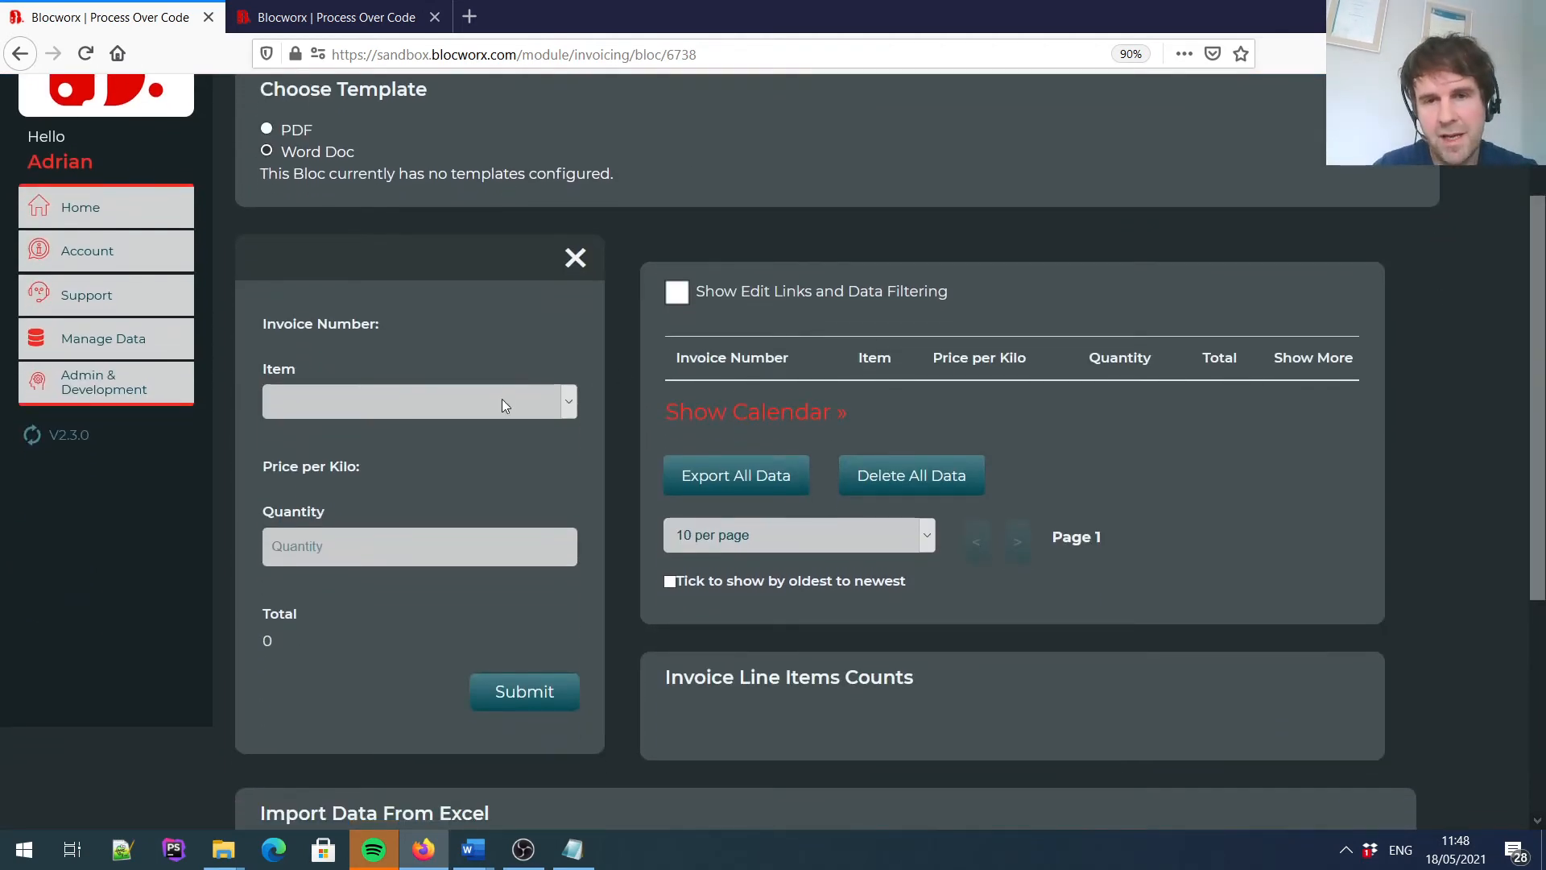
pyautogui.click(499, 405)
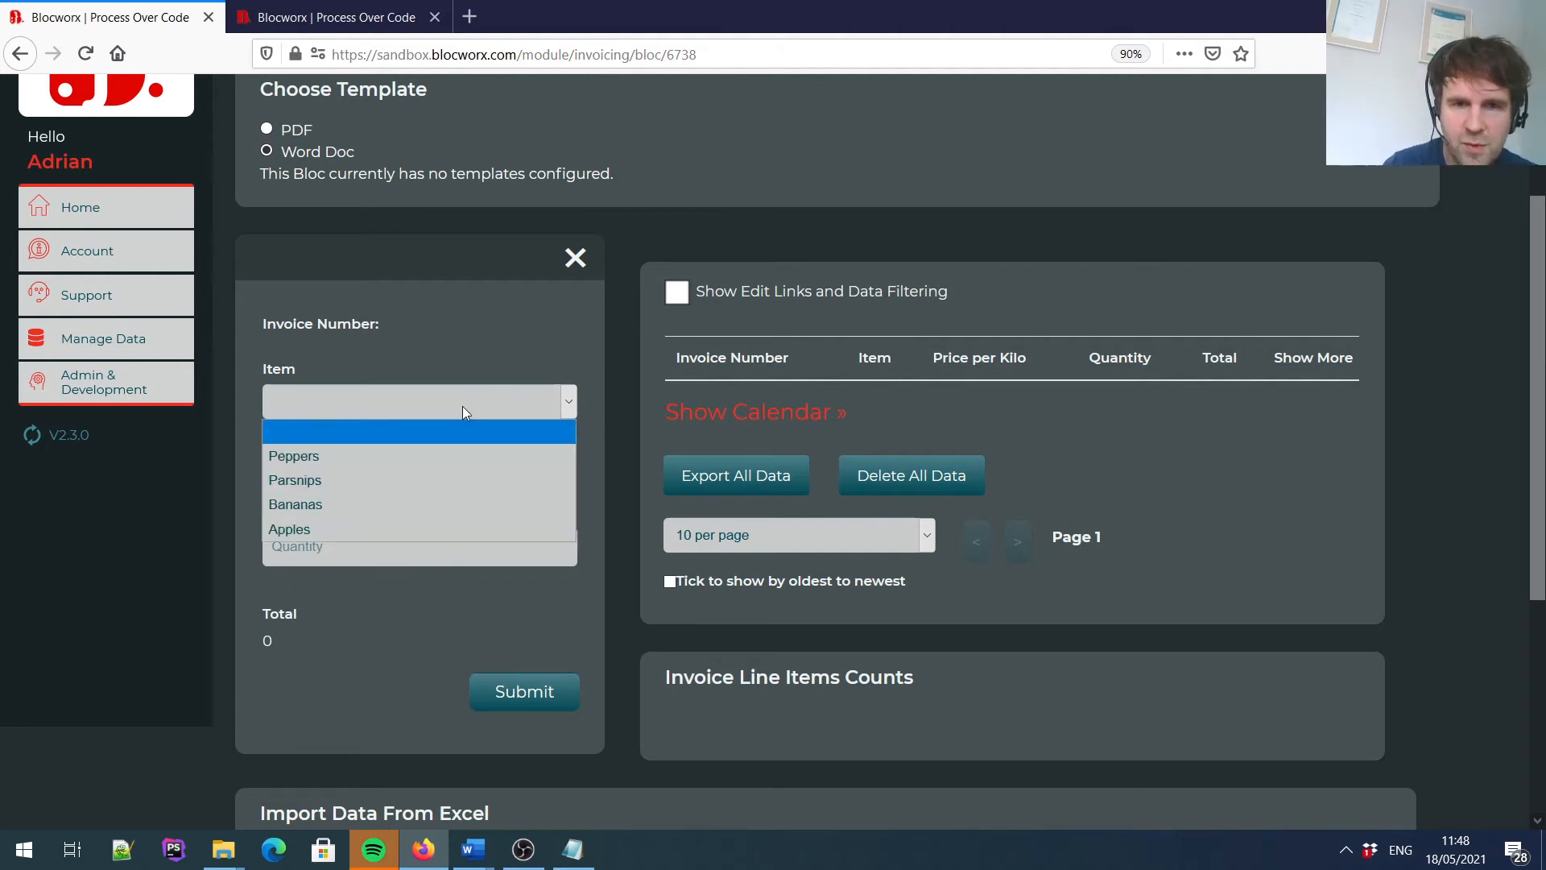
pyautogui.click(331, 460)
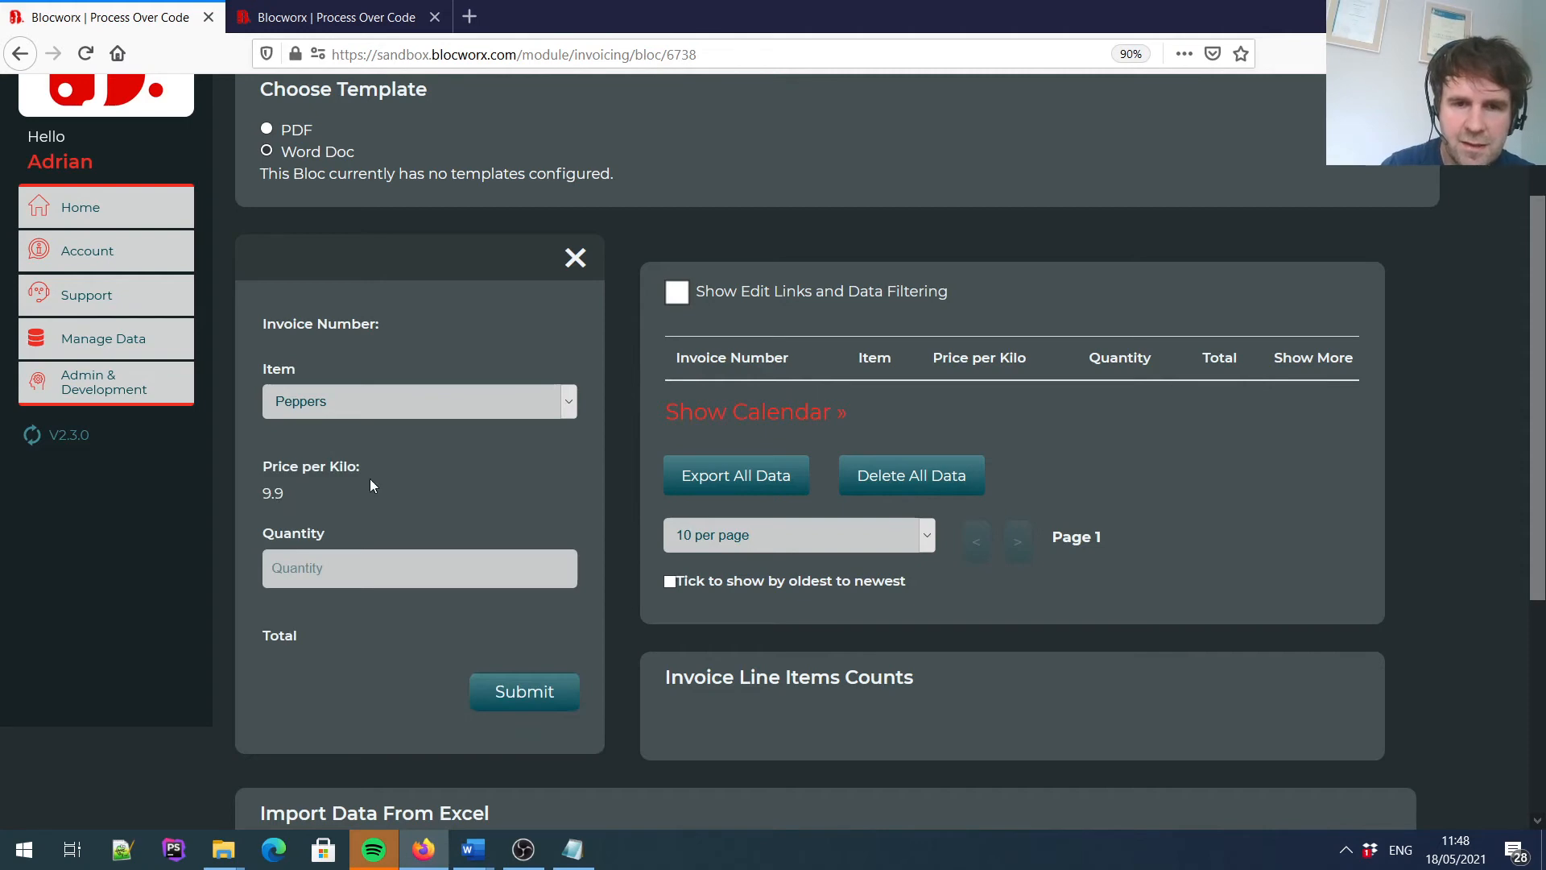
pyautogui.click(305, 557)
pyautogui.write('10')
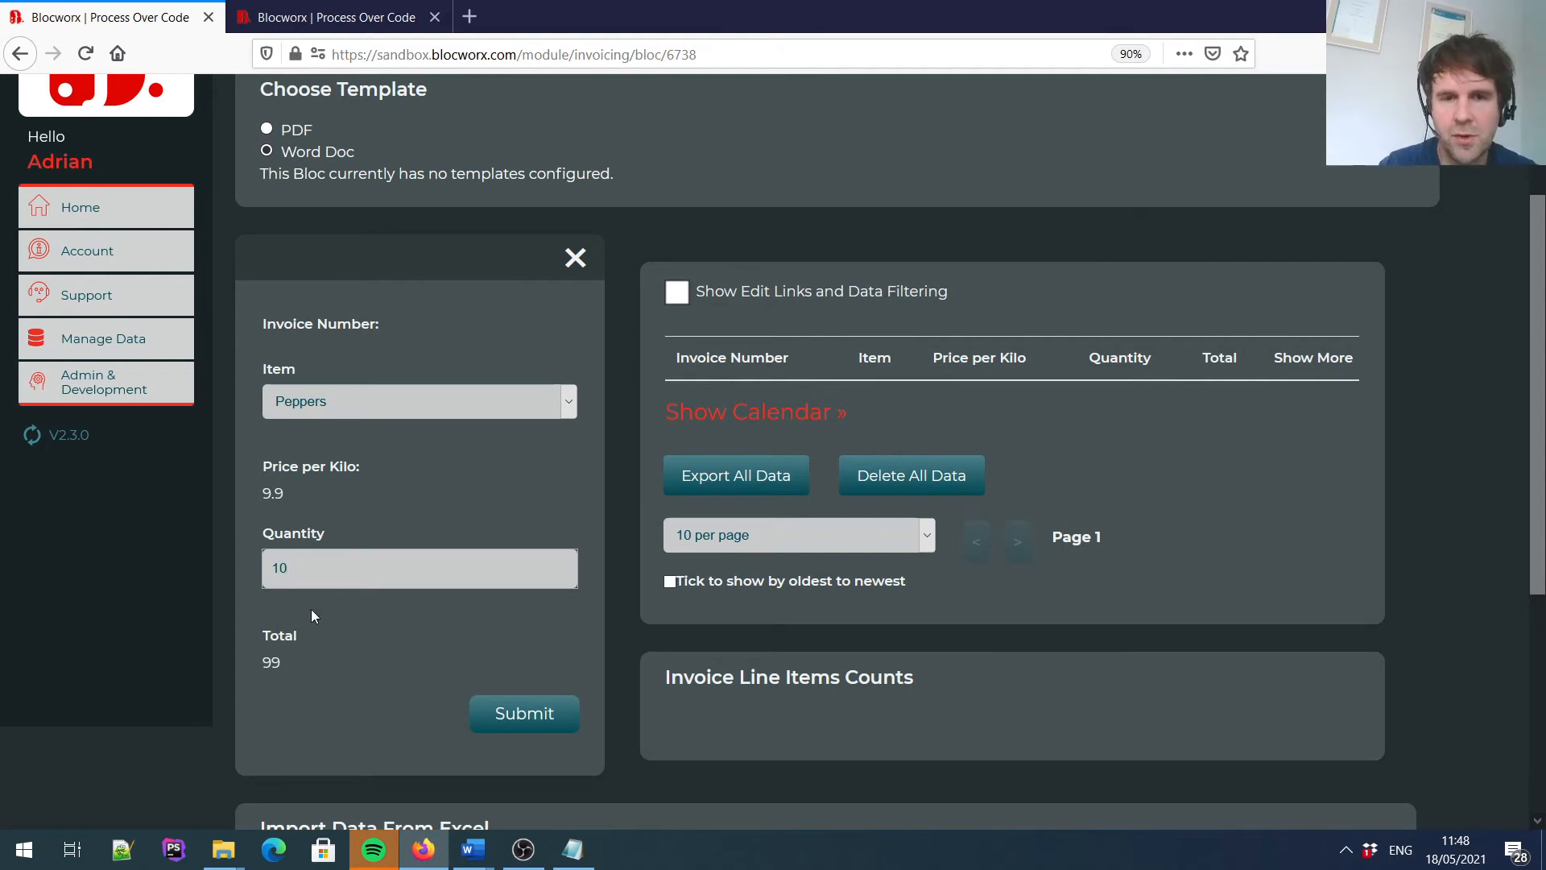
# Open the Generate Invoice bloc for editing and add a new row between the Notes and Price rows.
pyautogui.click(21, 57)
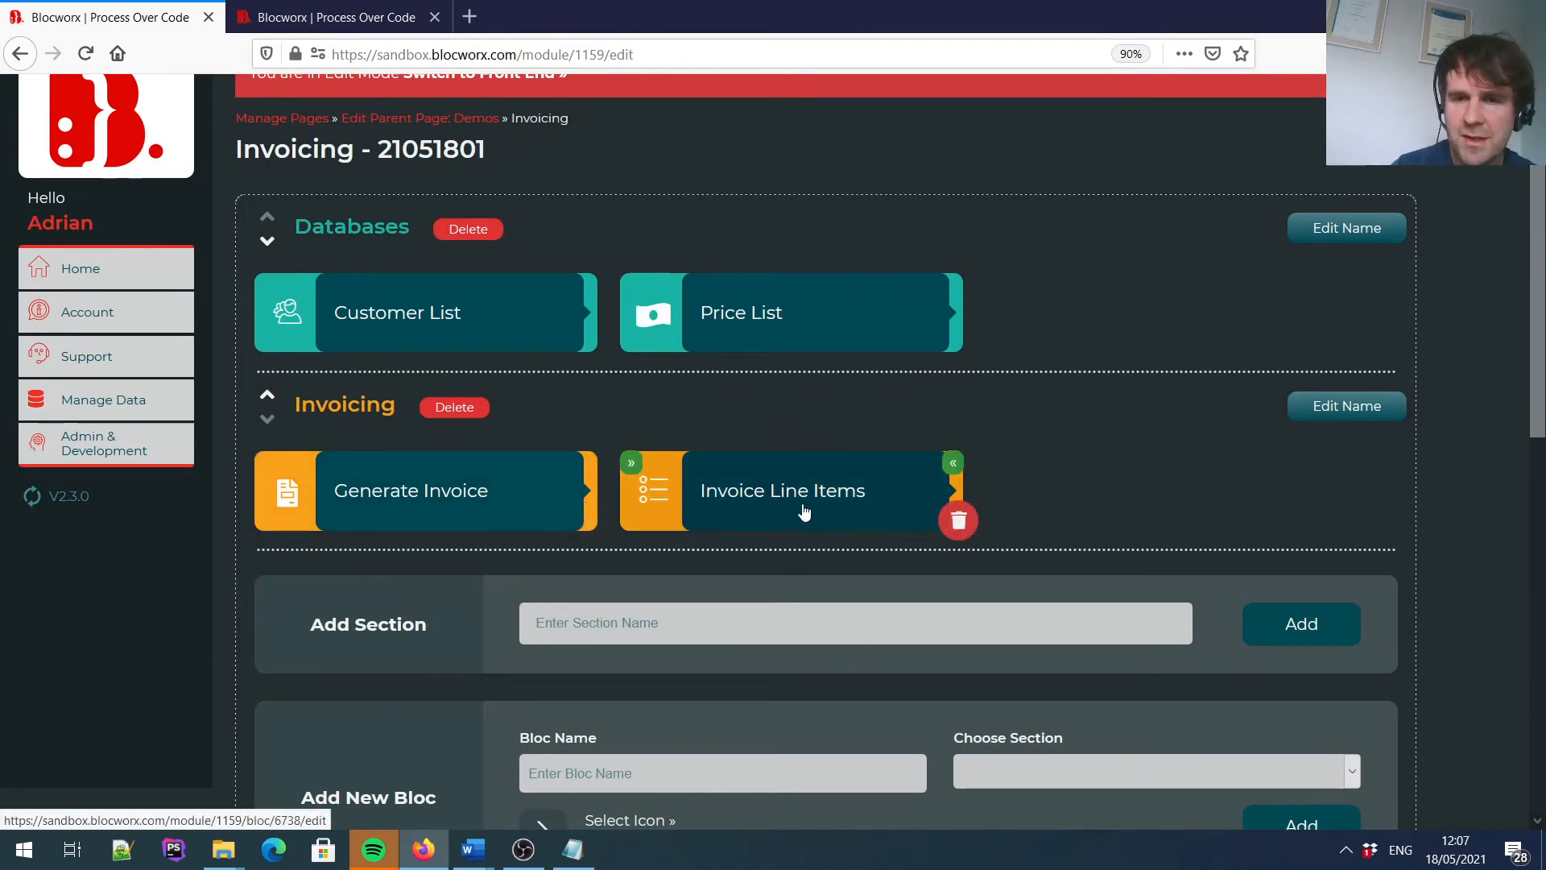
pyautogui.click(400, 518)
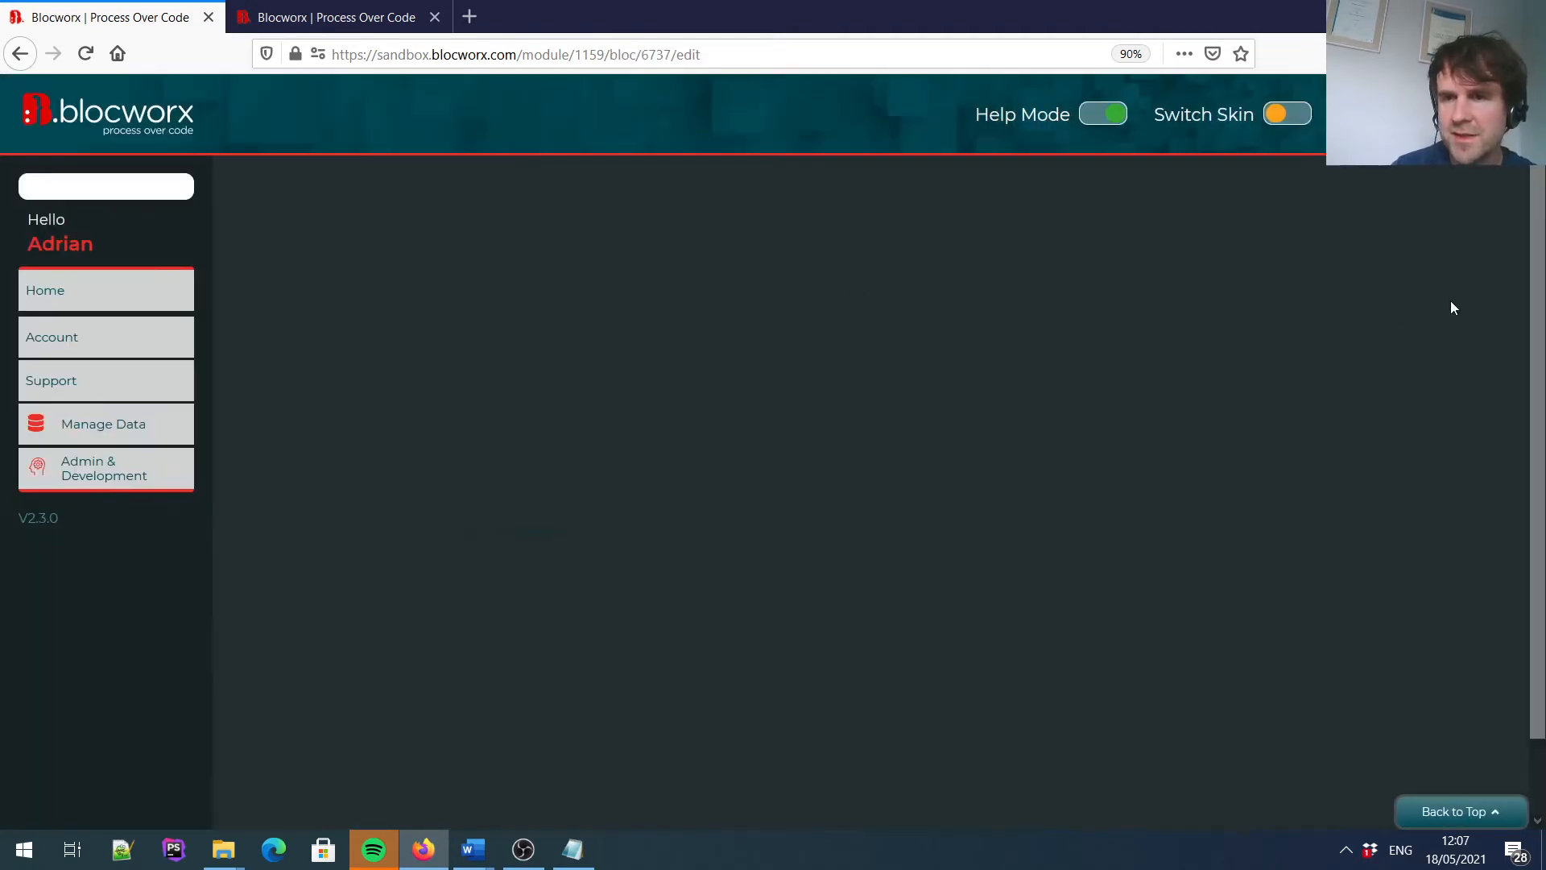
pyautogui.scroll(-1, 773, 459)
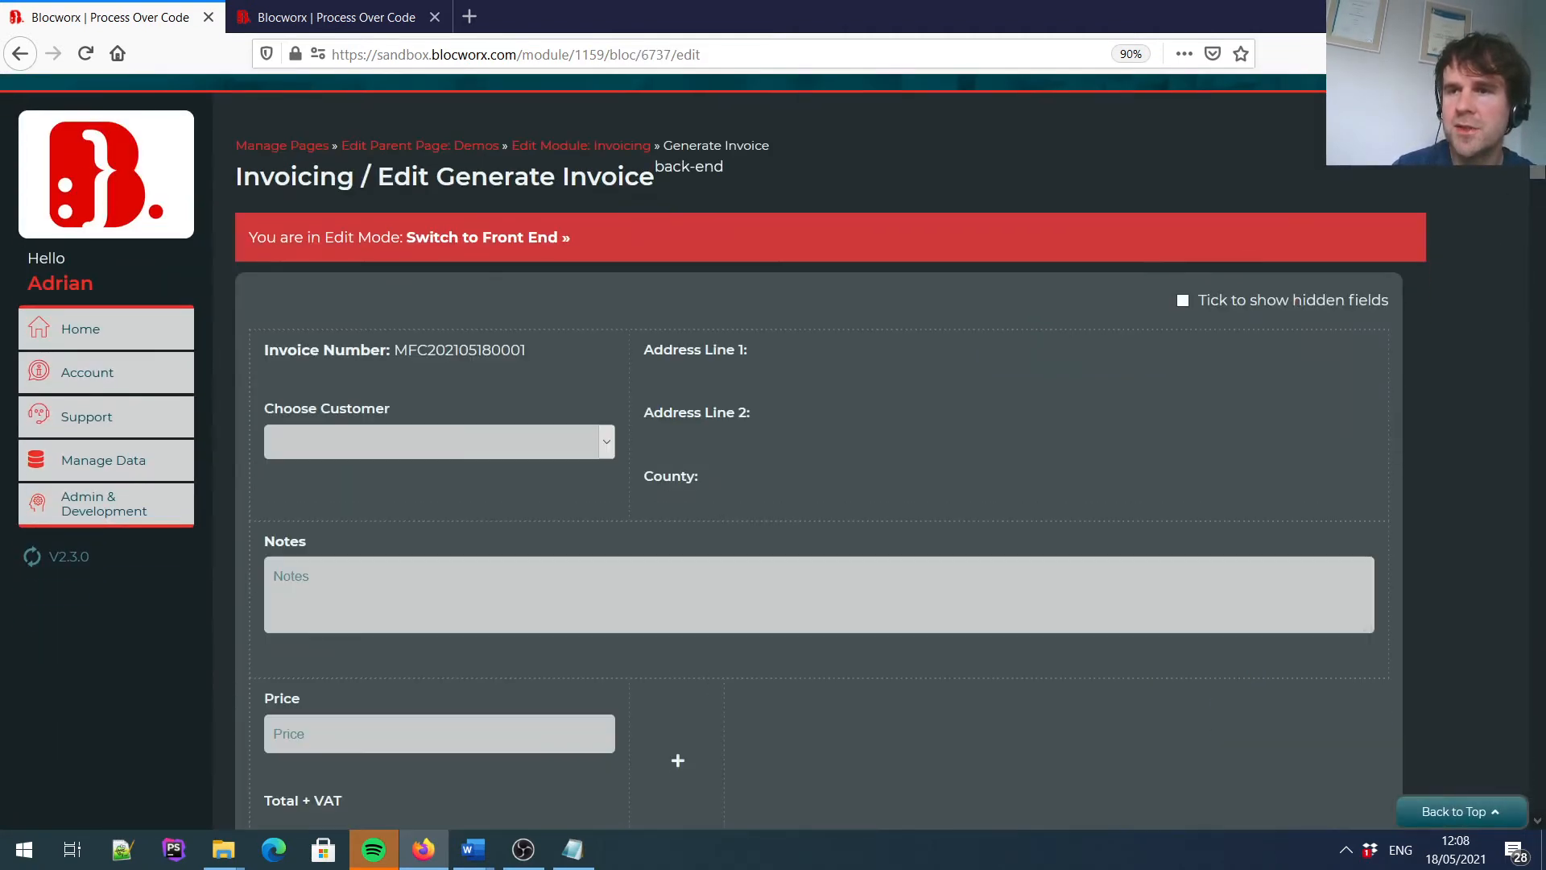
pyautogui.scroll(-1, 773, 459)
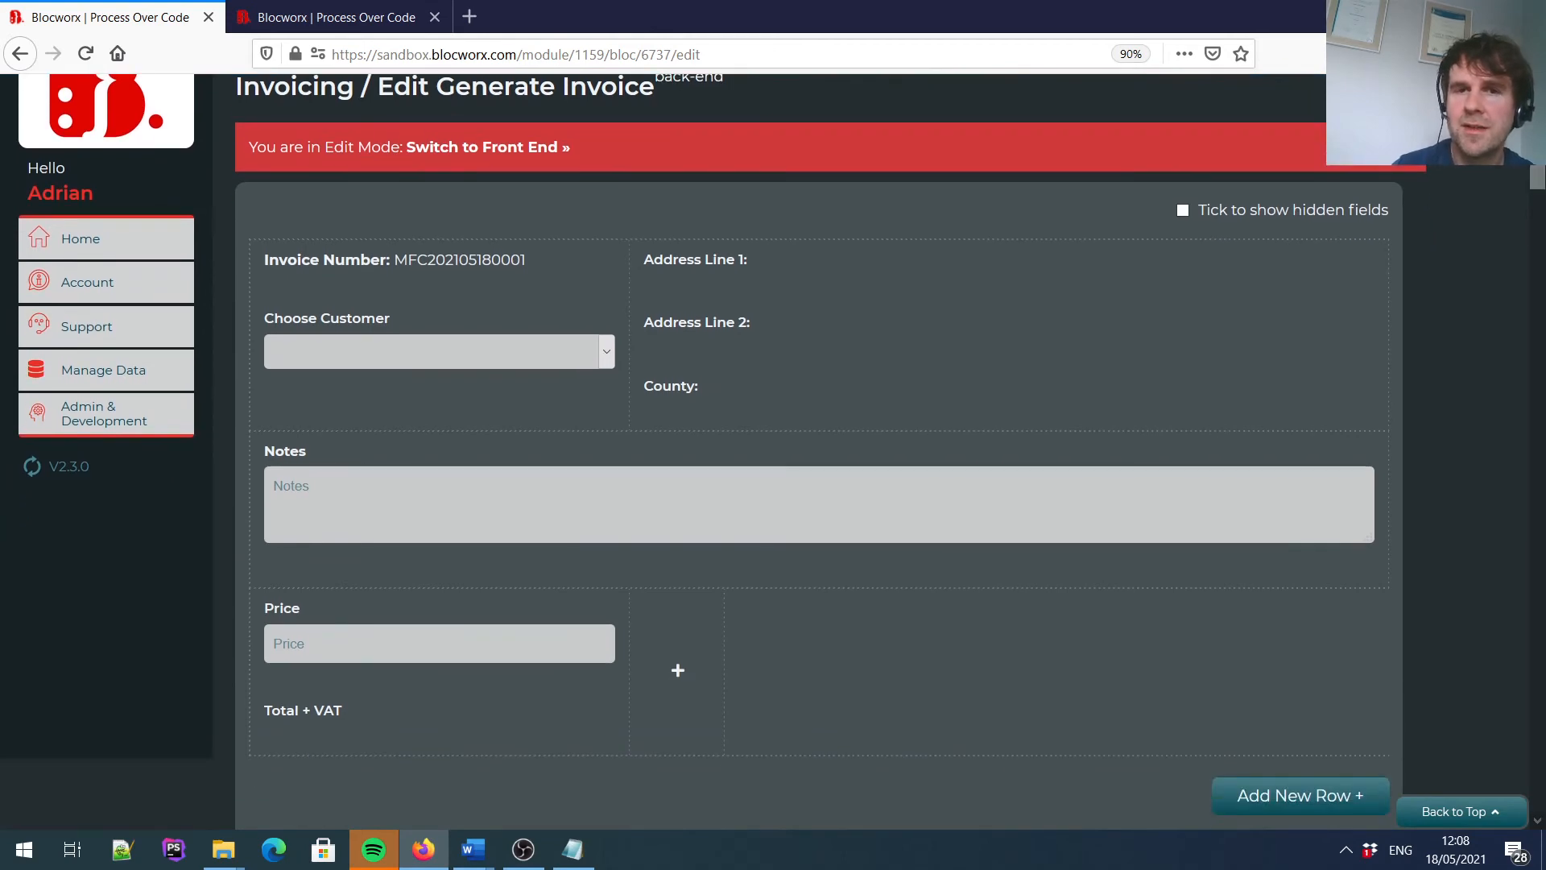
pyautogui.scroll(-1, 623, 265)
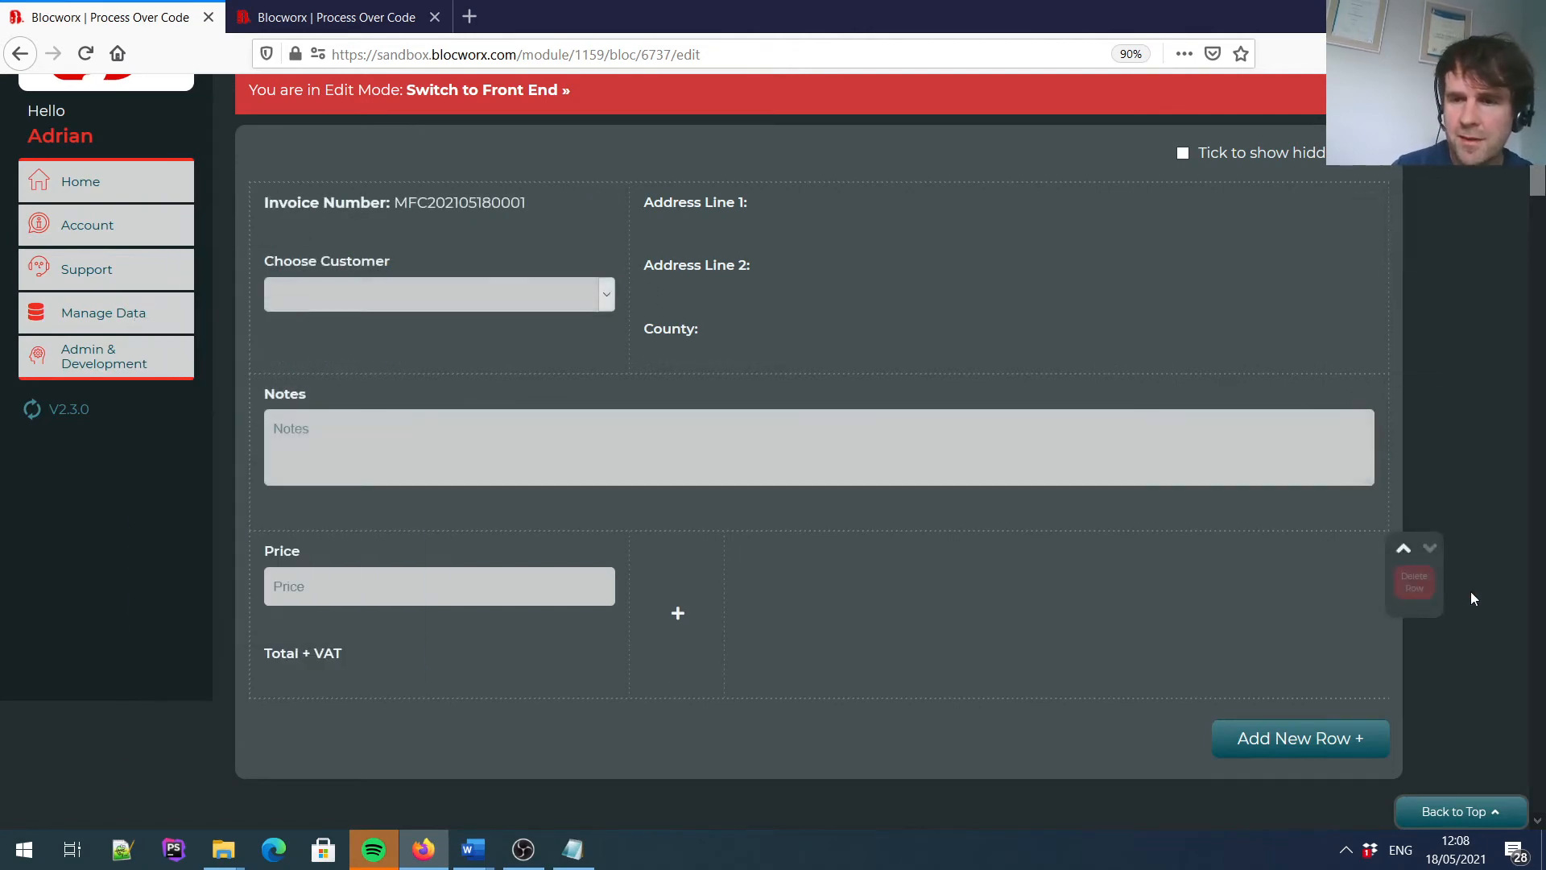
pyautogui.scroll(-2, 1539, 182)
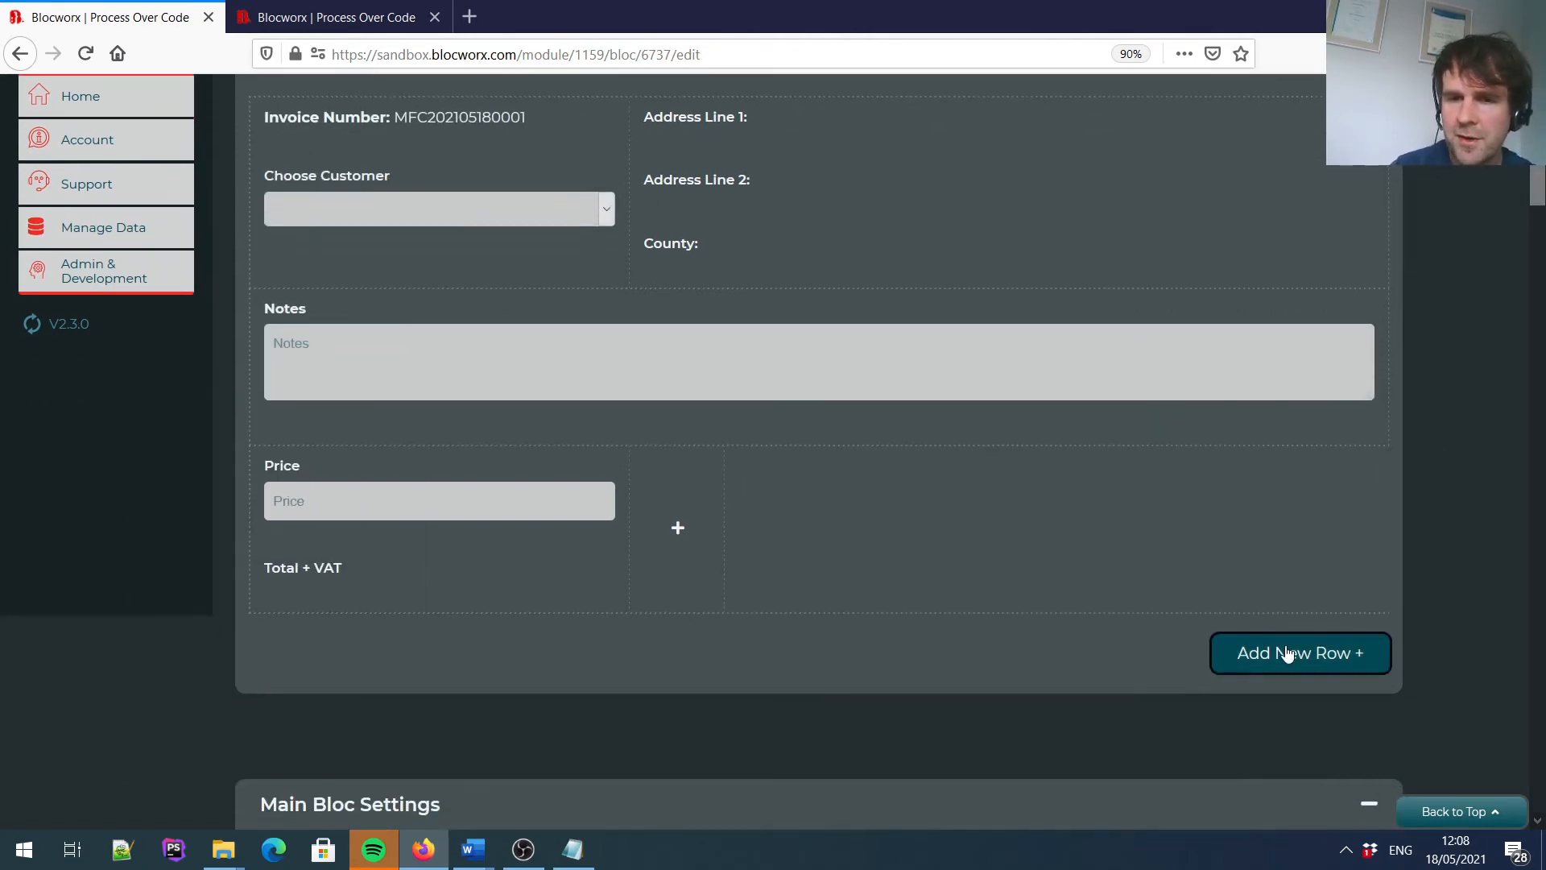
pyautogui.click(1286, 653)
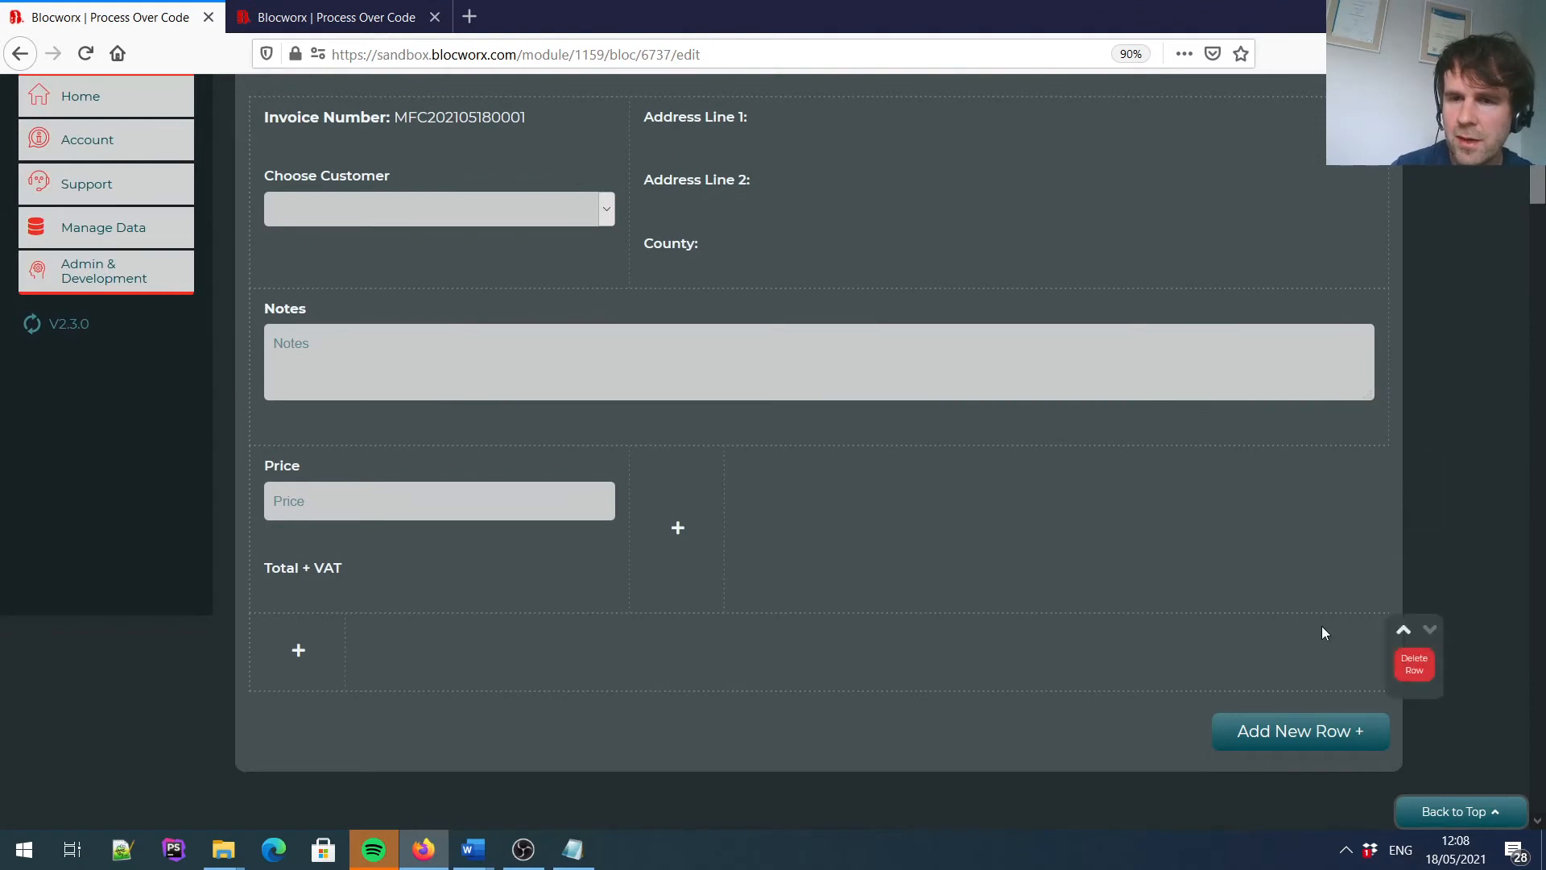
pyautogui.click(1403, 630)
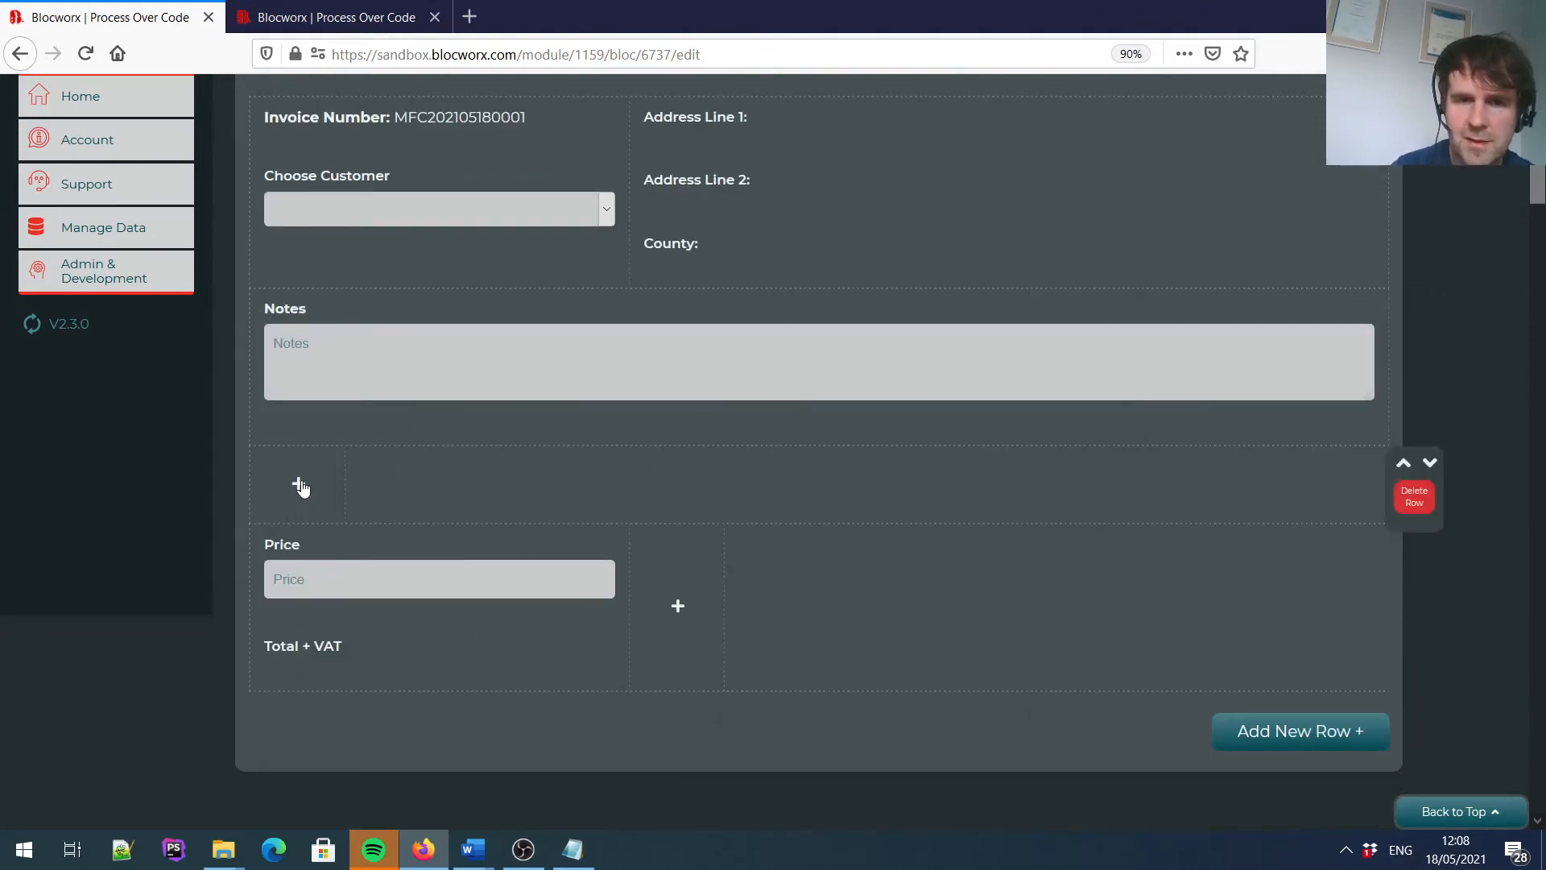
# Add a 12/12ths (Full Width) column to the empty row below Notes.
pyautogui.click(299, 486)
pyautogui.click(371, 525)
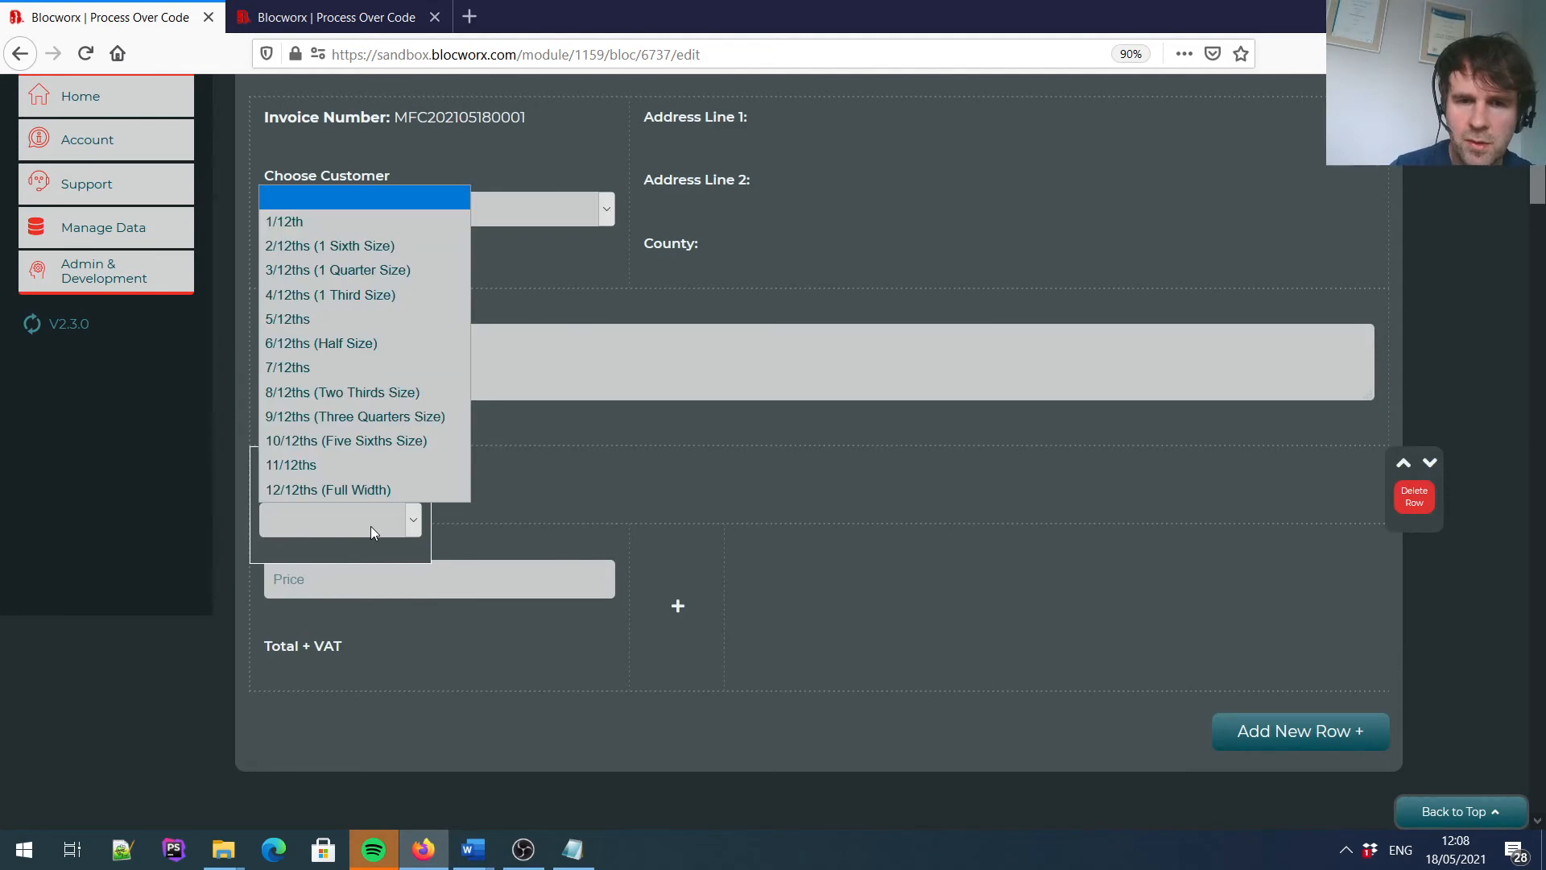
pyautogui.click(321, 492)
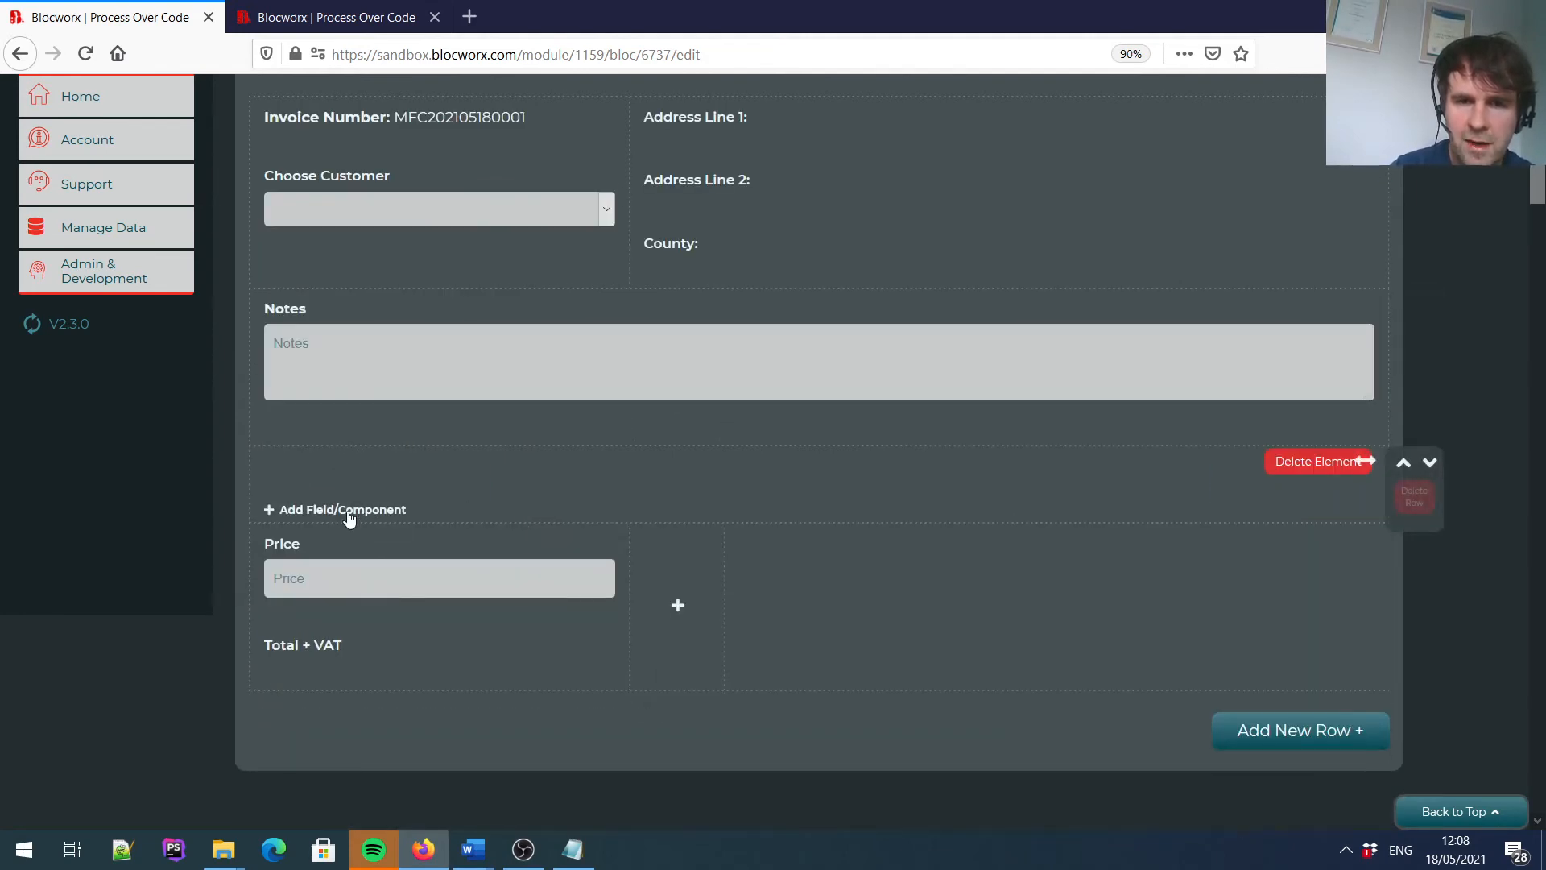
# Add a Sub Bloc component named Invoice Line Items to the full-width column and select the Invoice Line Items bloc for it.
pyautogui.click(348, 515)
pyautogui.click(504, 226)
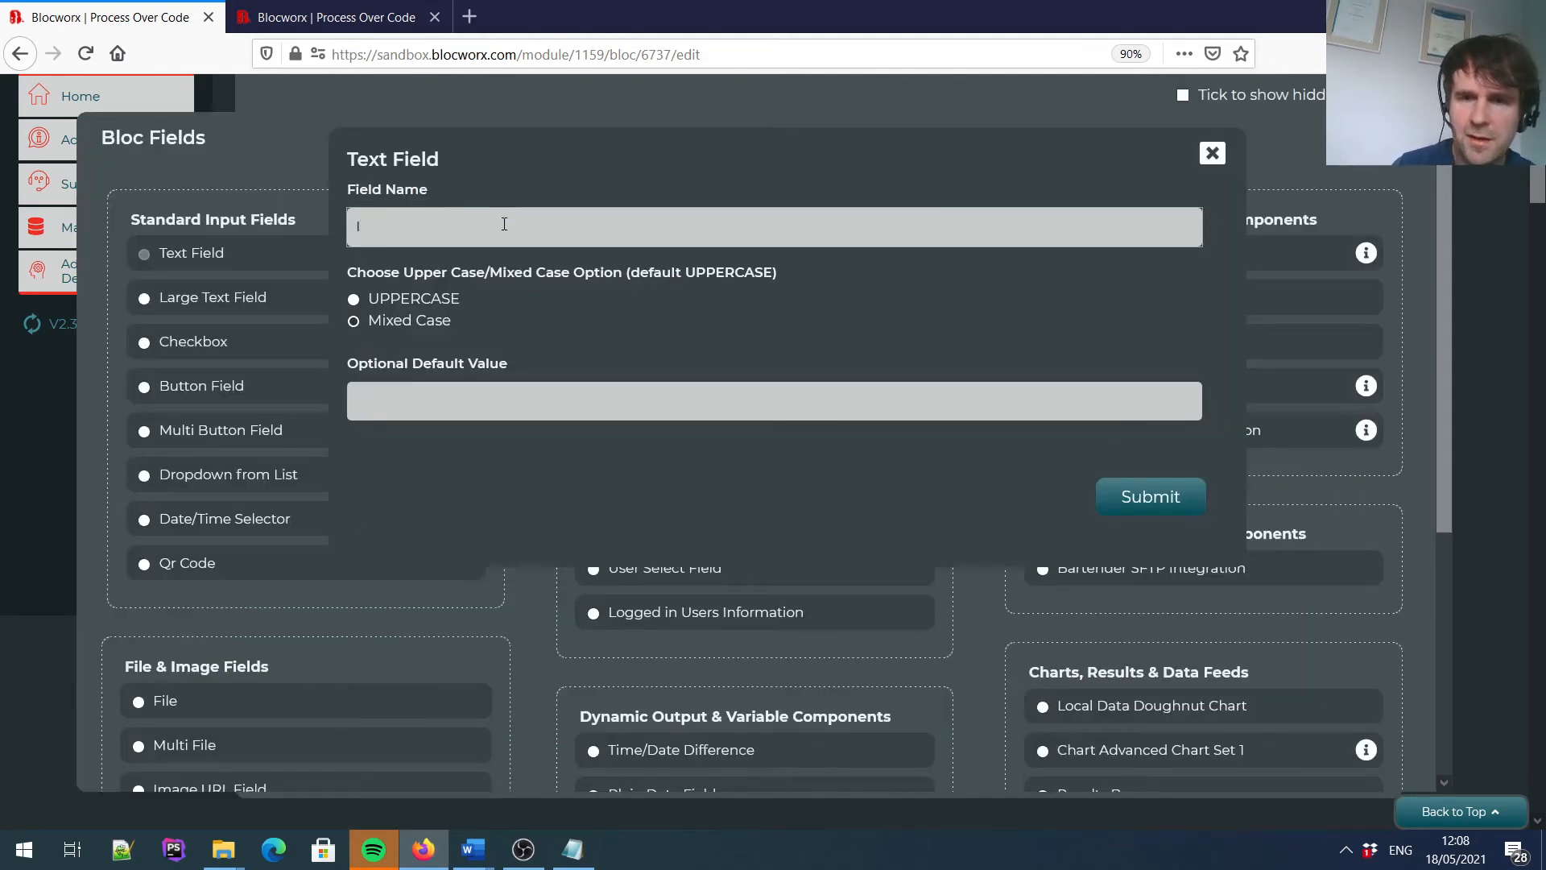
pyautogui.click(1213, 154)
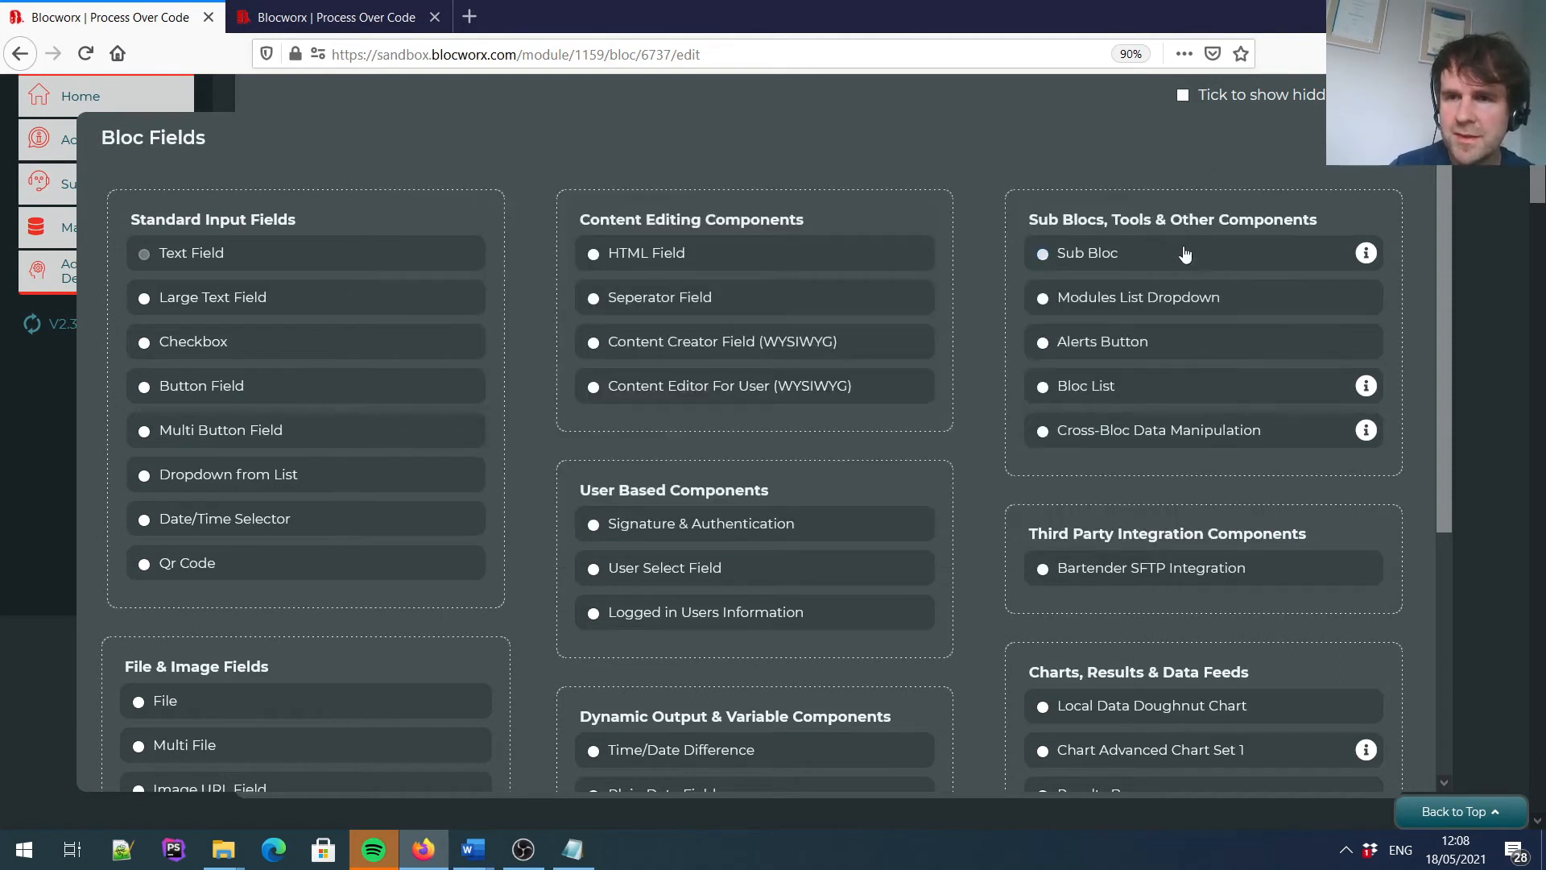
pyautogui.click(1184, 254)
pyautogui.click(527, 210)
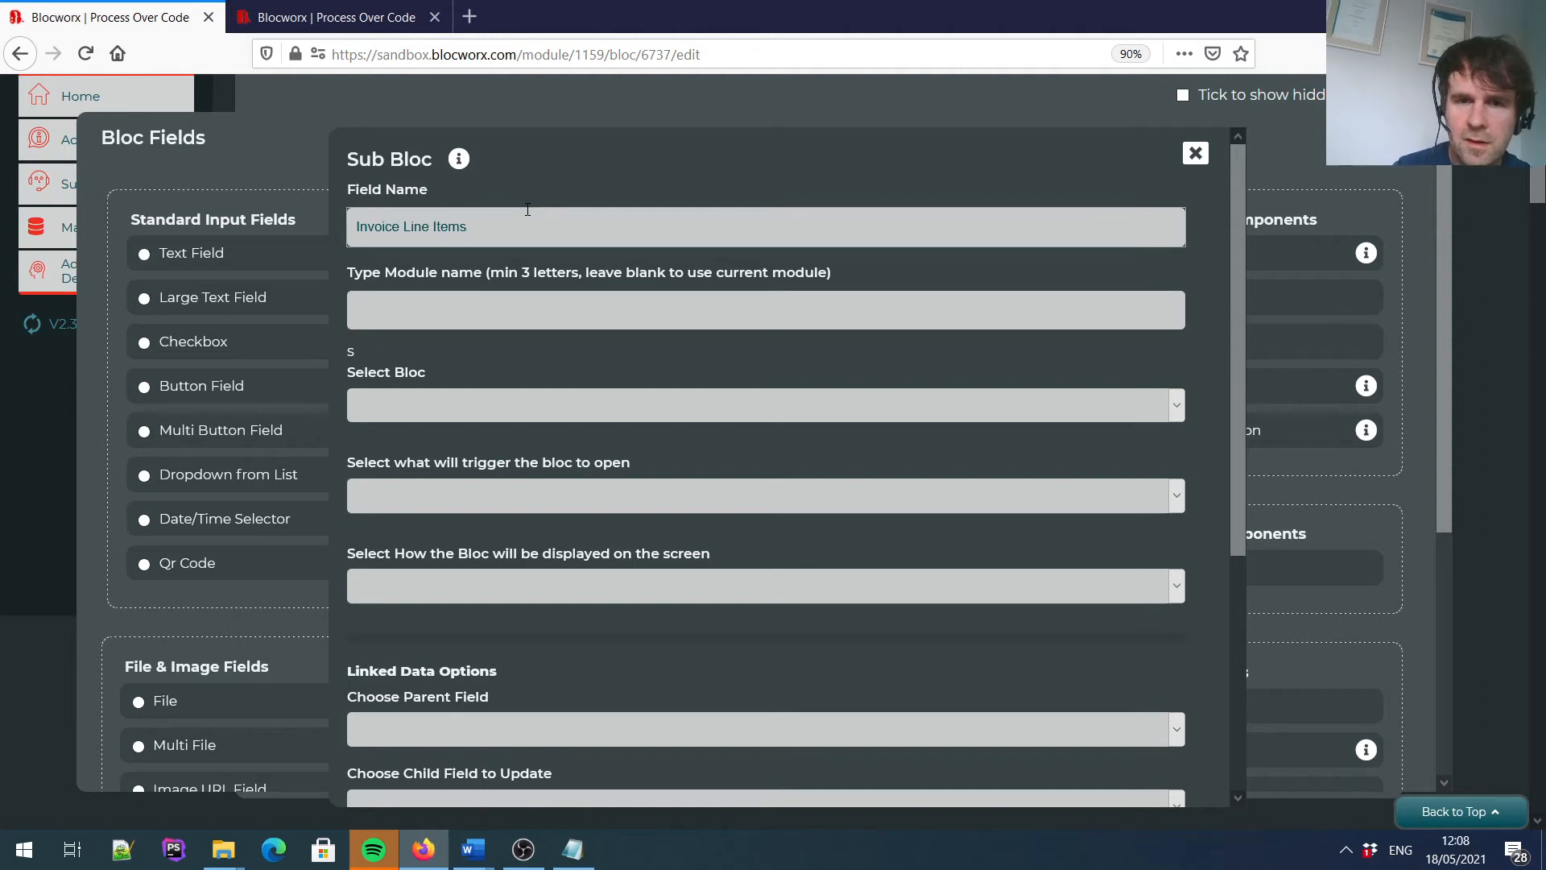
pyautogui.click(437, 415)
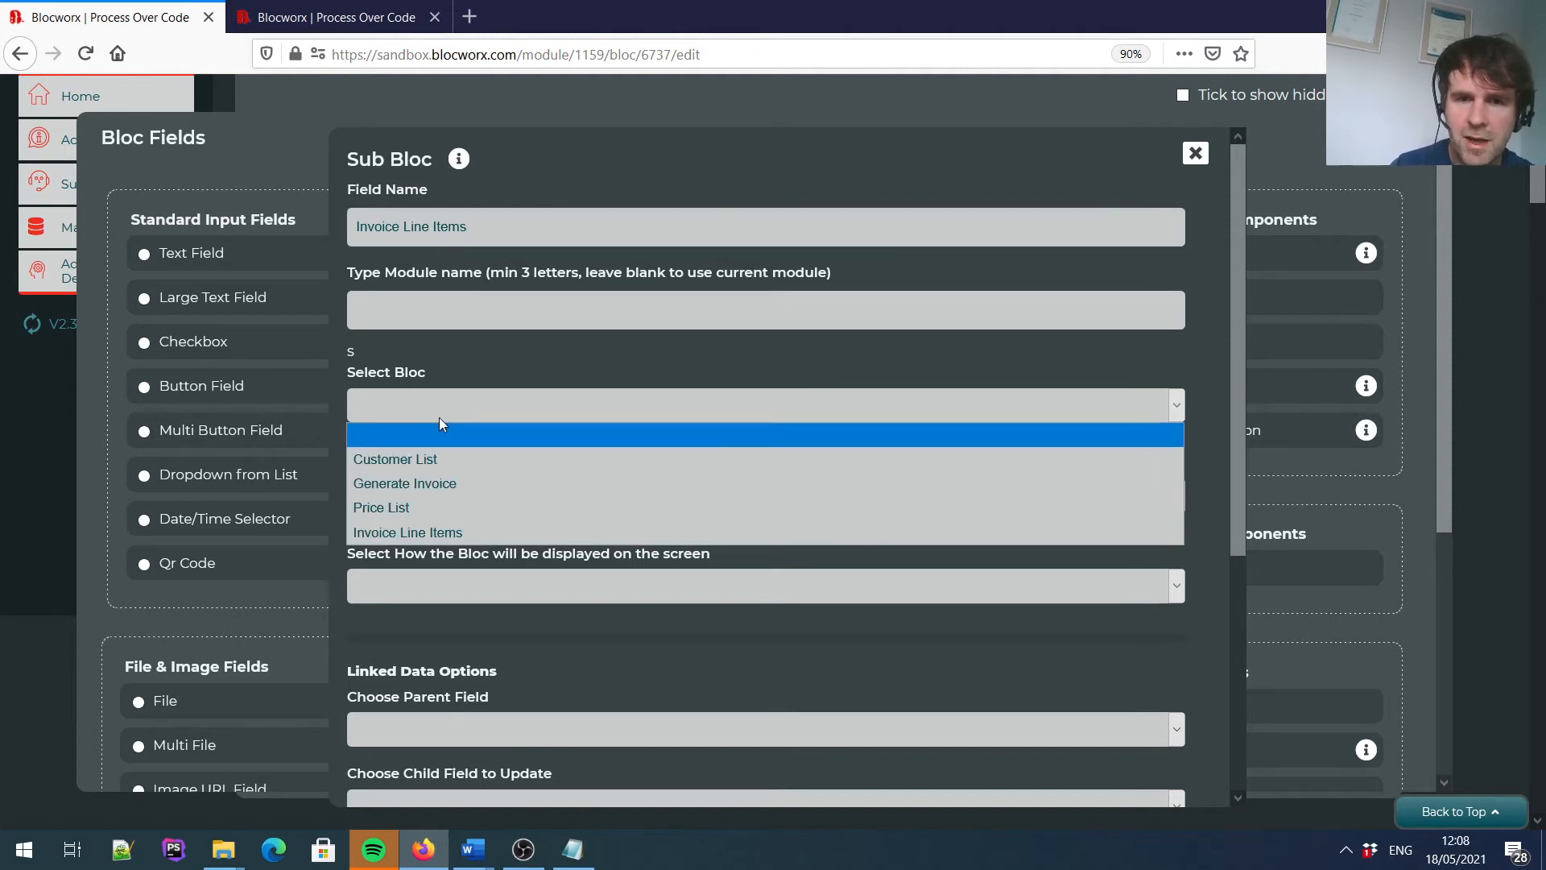
pyautogui.click(448, 532)
# Set the sub bloc to use a button for triggering and its display option to Embed.
pyautogui.click(447, 493)
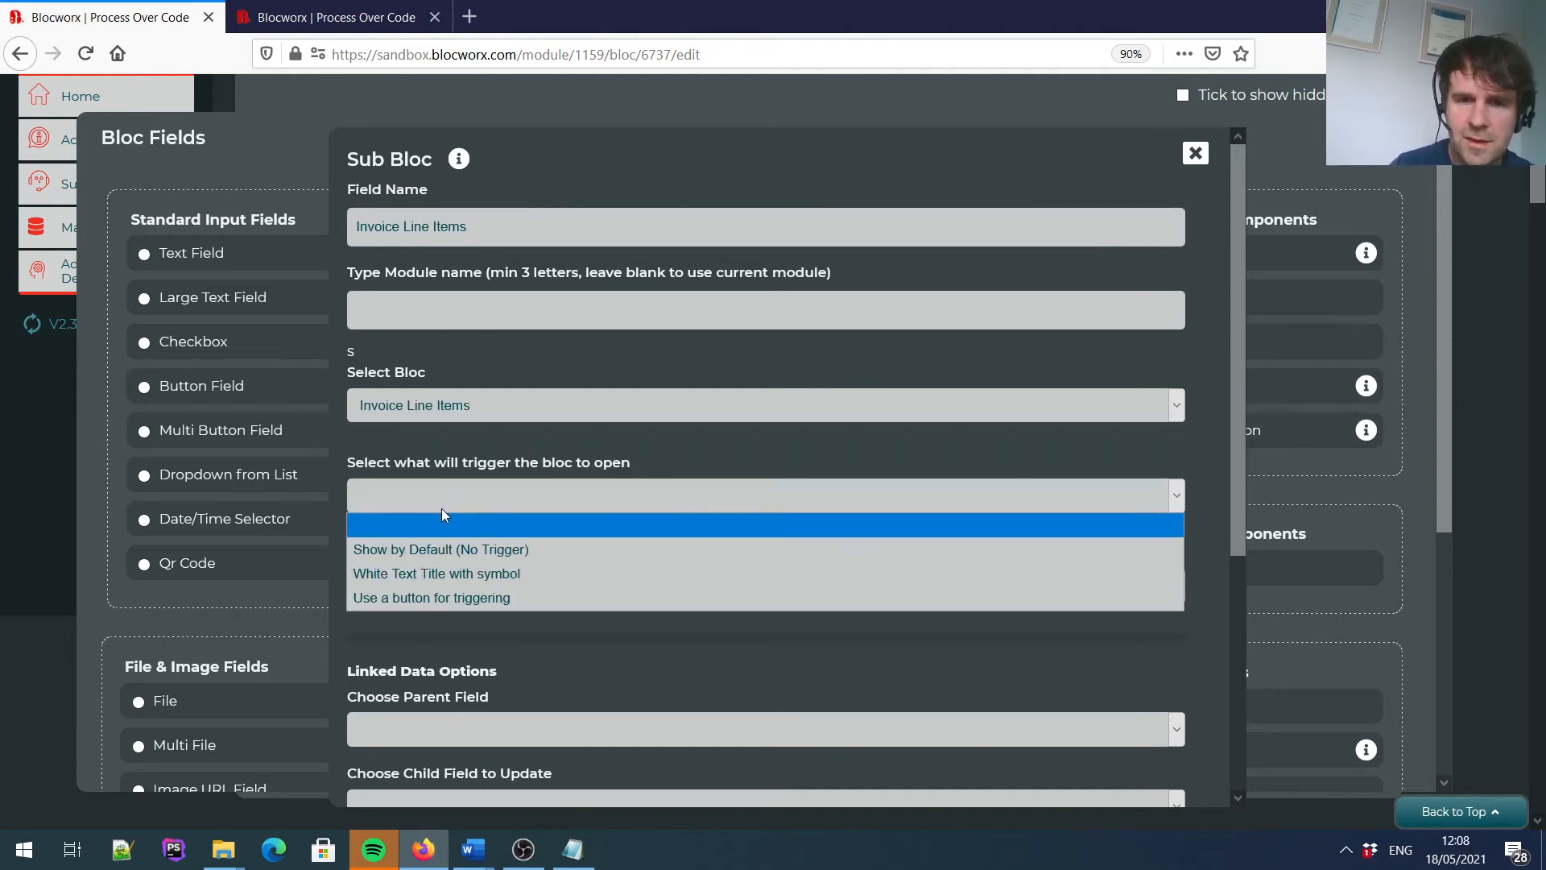
pyautogui.click(492, 552)
pyautogui.moveTo(1234, 330); pyautogui.dragTo(1229, 475)
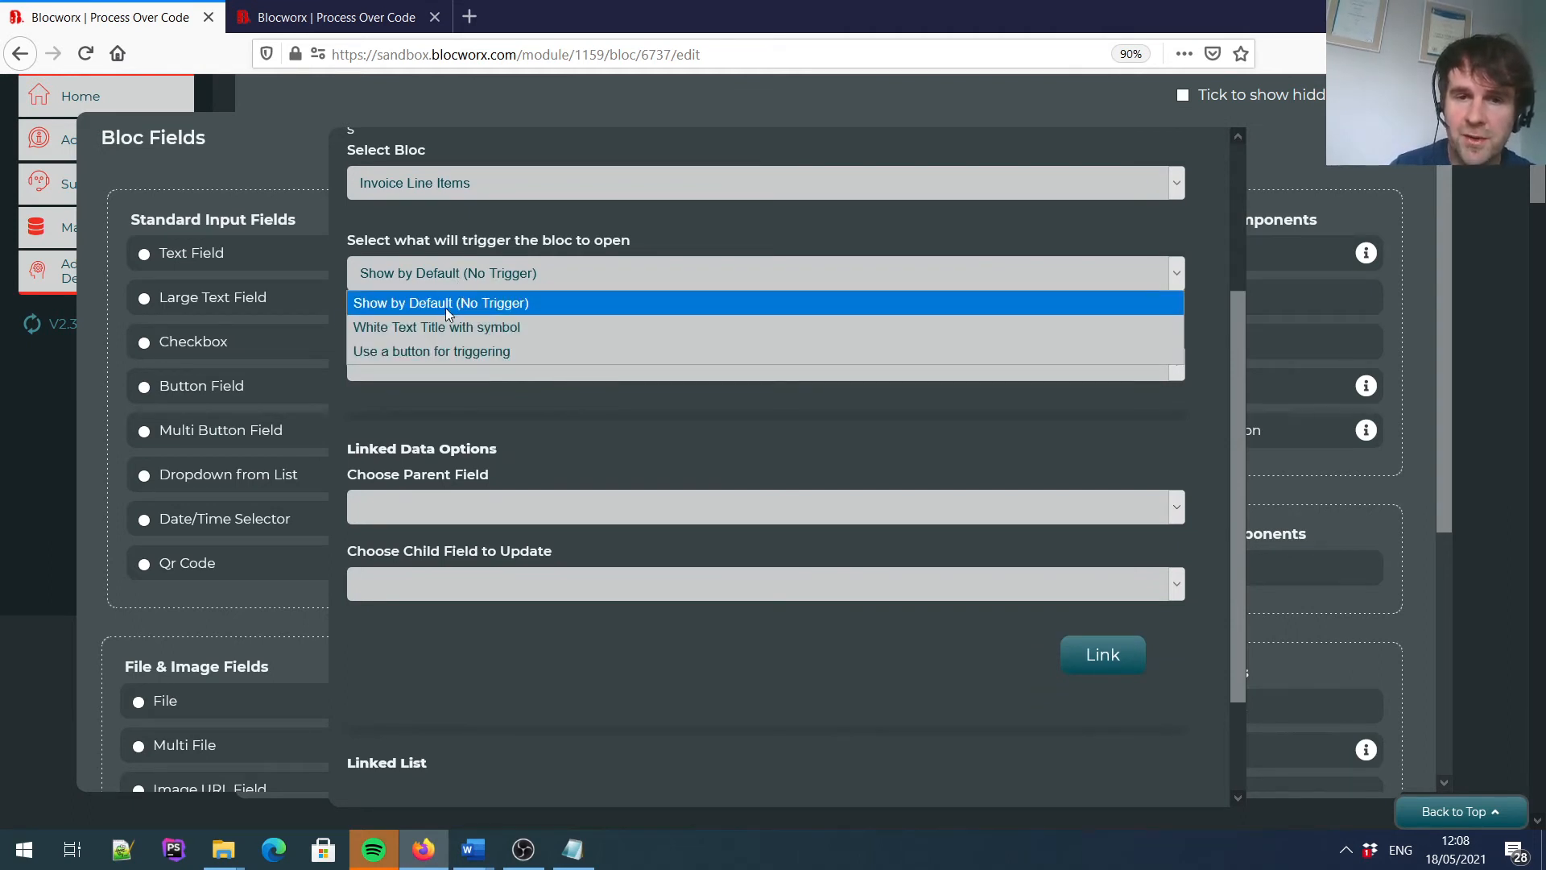
pyautogui.click(486, 352)
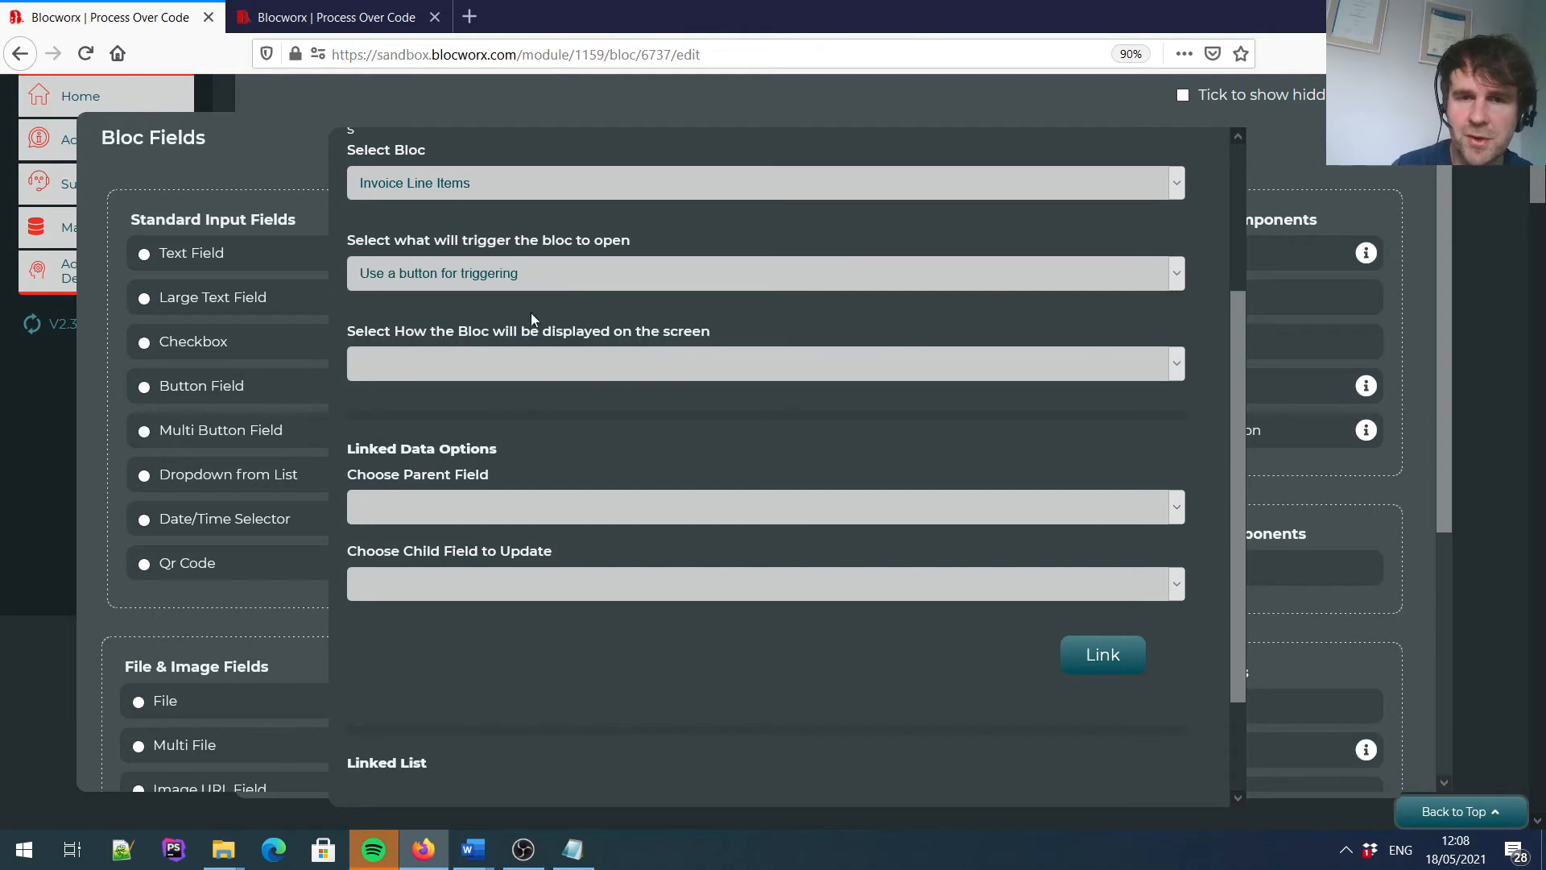
pyautogui.click(546, 277)
pyautogui.click(546, 277)
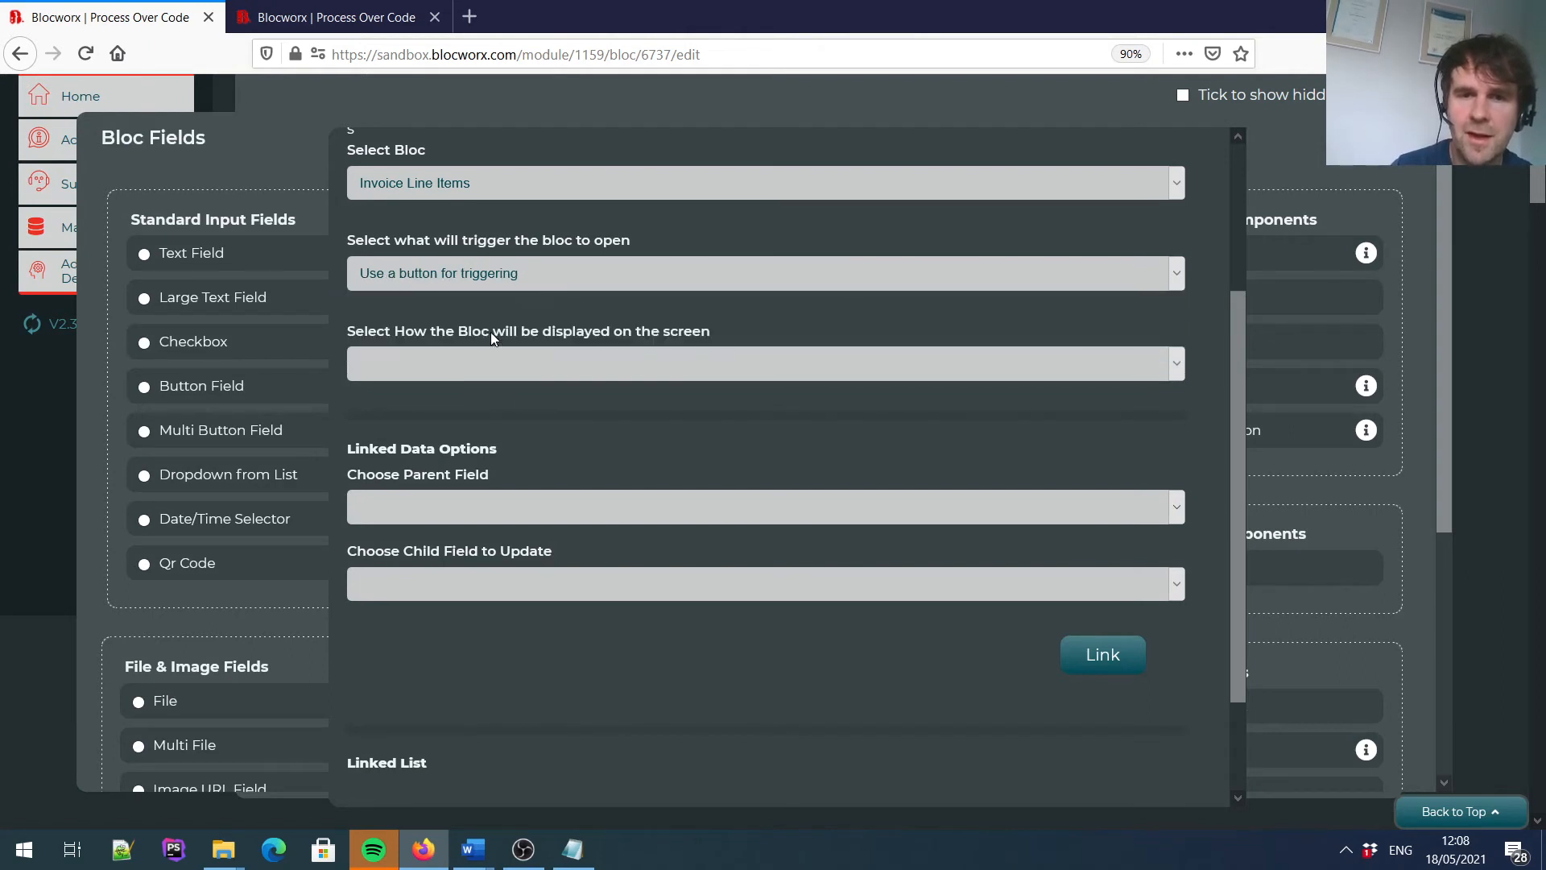
pyautogui.click(533, 368)
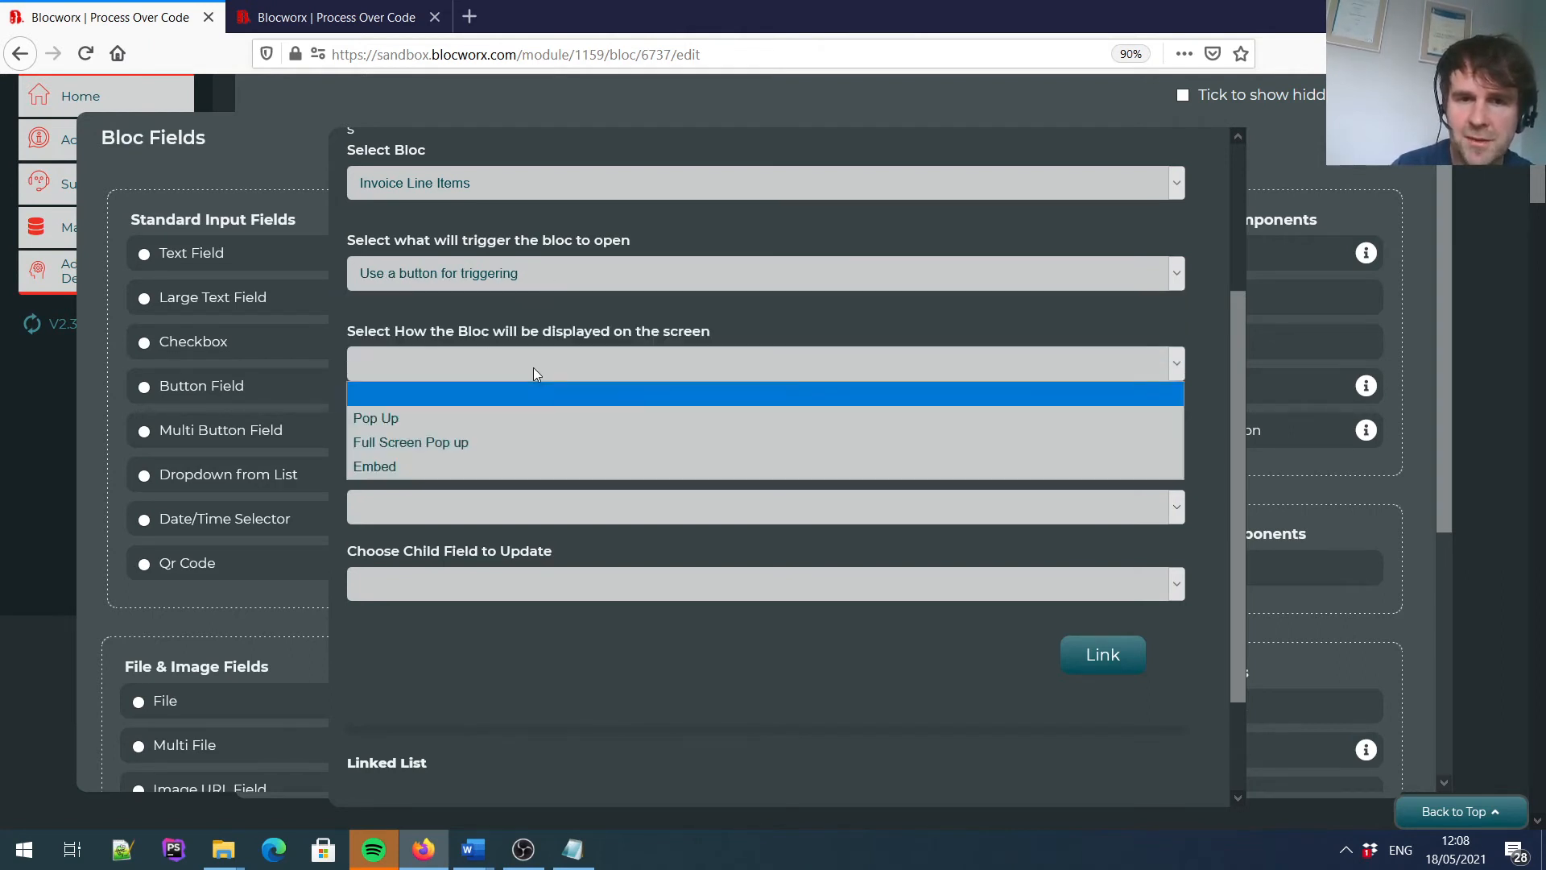
pyautogui.click(469, 467)
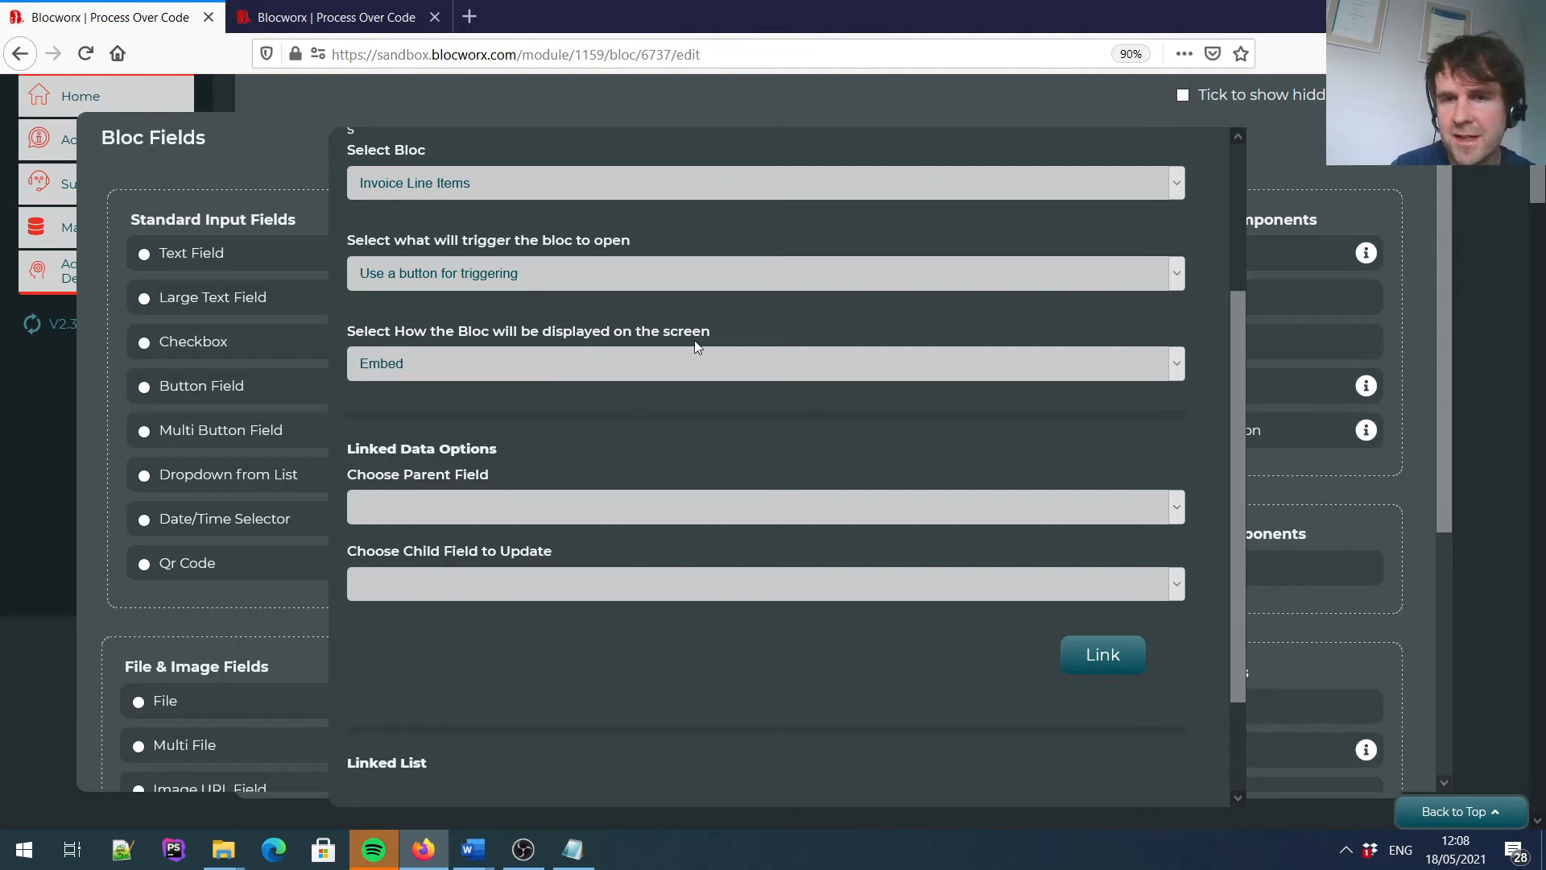
pyautogui.click(554, 361)
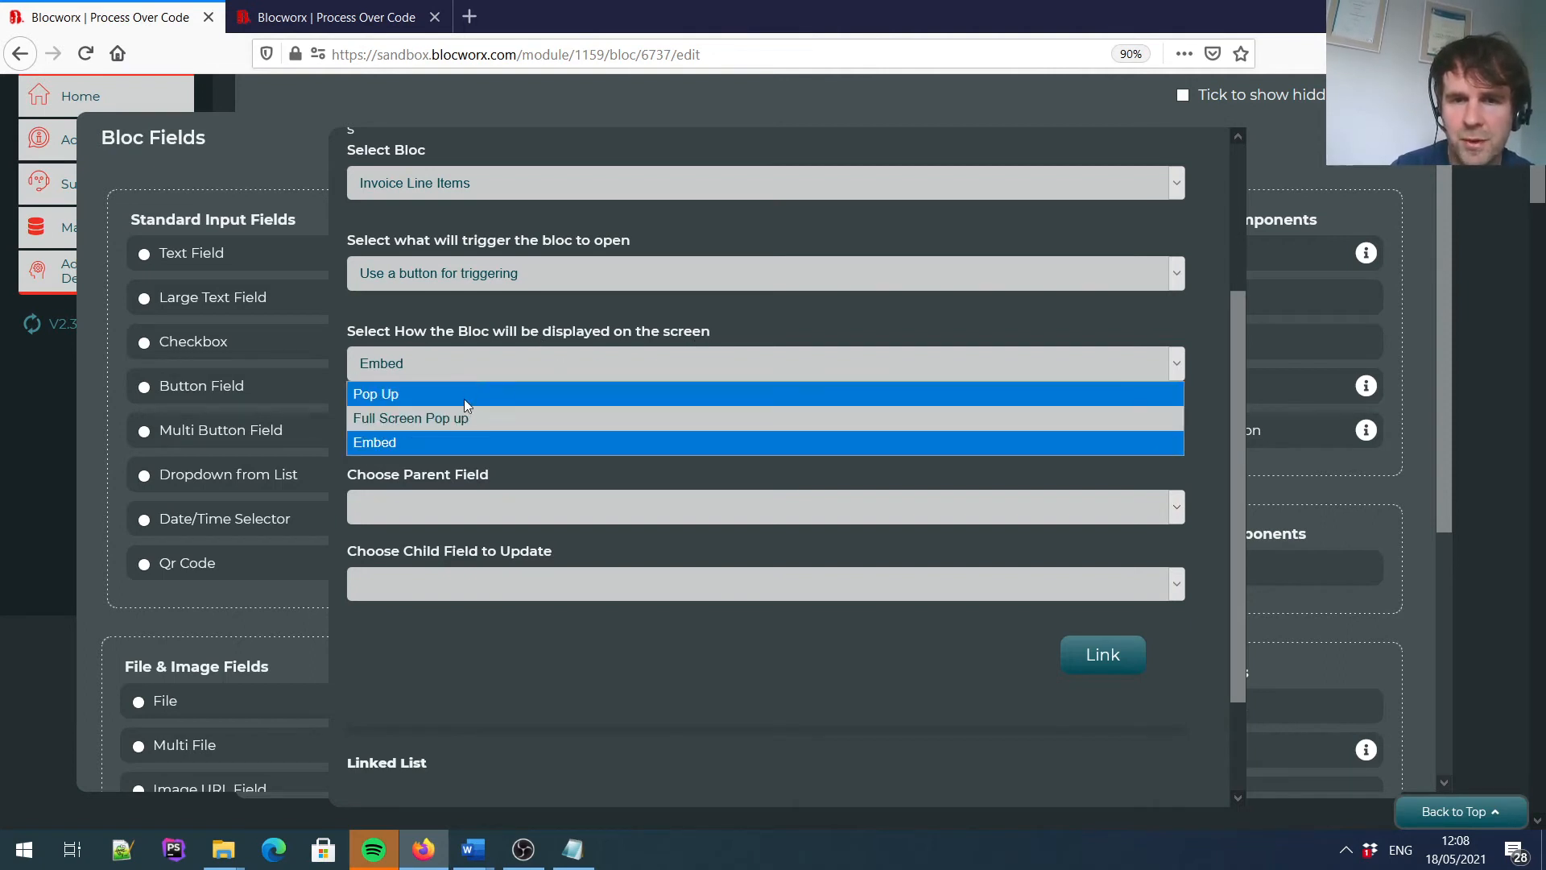
pyautogui.click(480, 441)
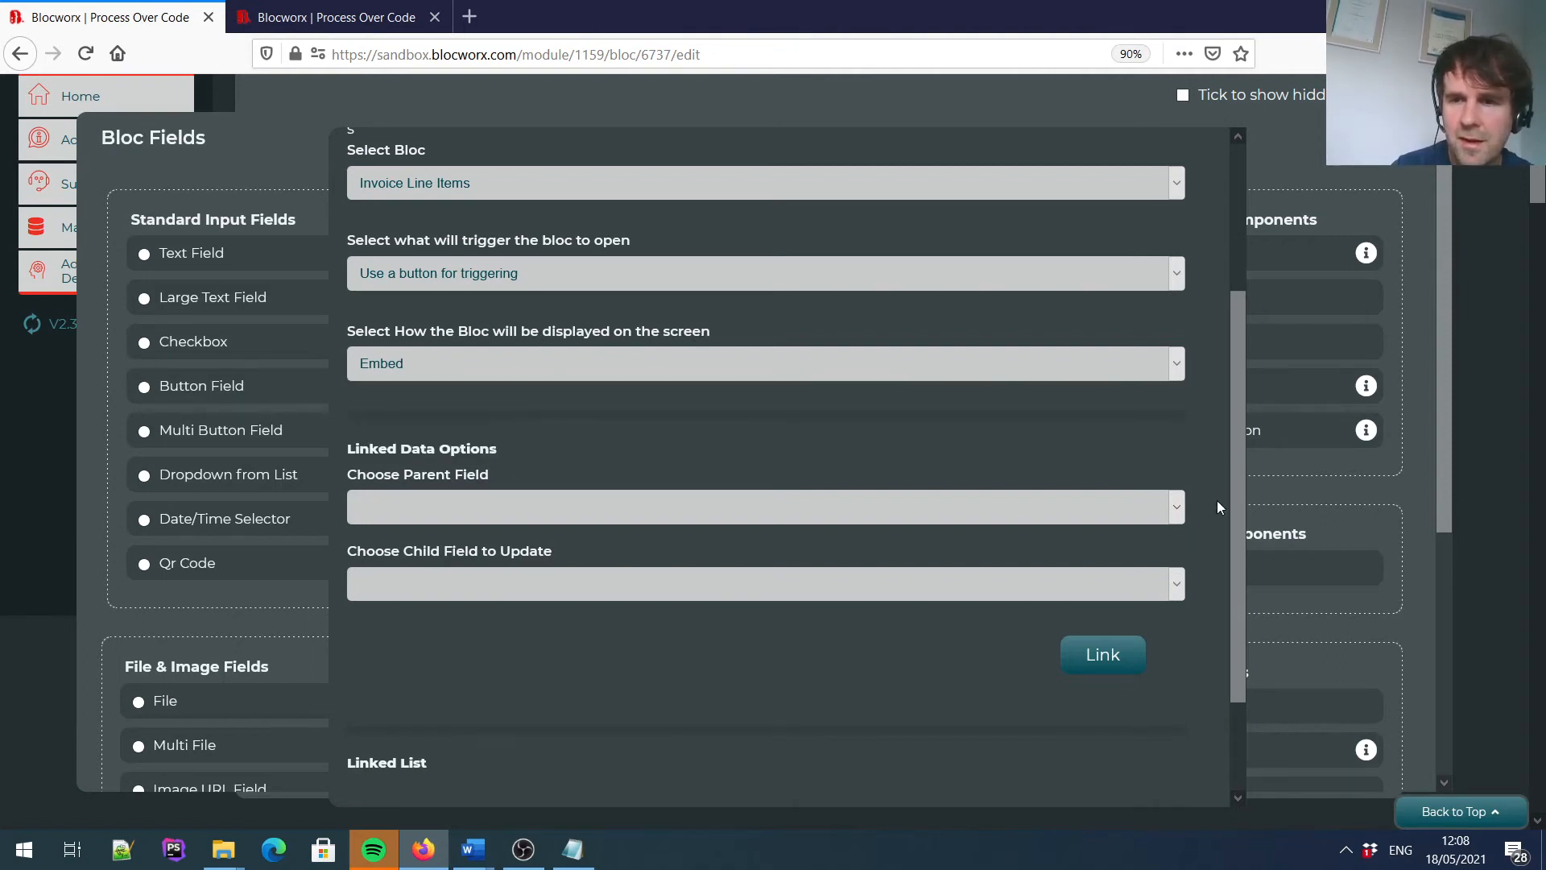
# Link the parent field Invoice Number to the child field Invoice No in the sub bloc's linked data options.
pyautogui.moveTo(1230, 432); pyautogui.dragTo(1230, 472)
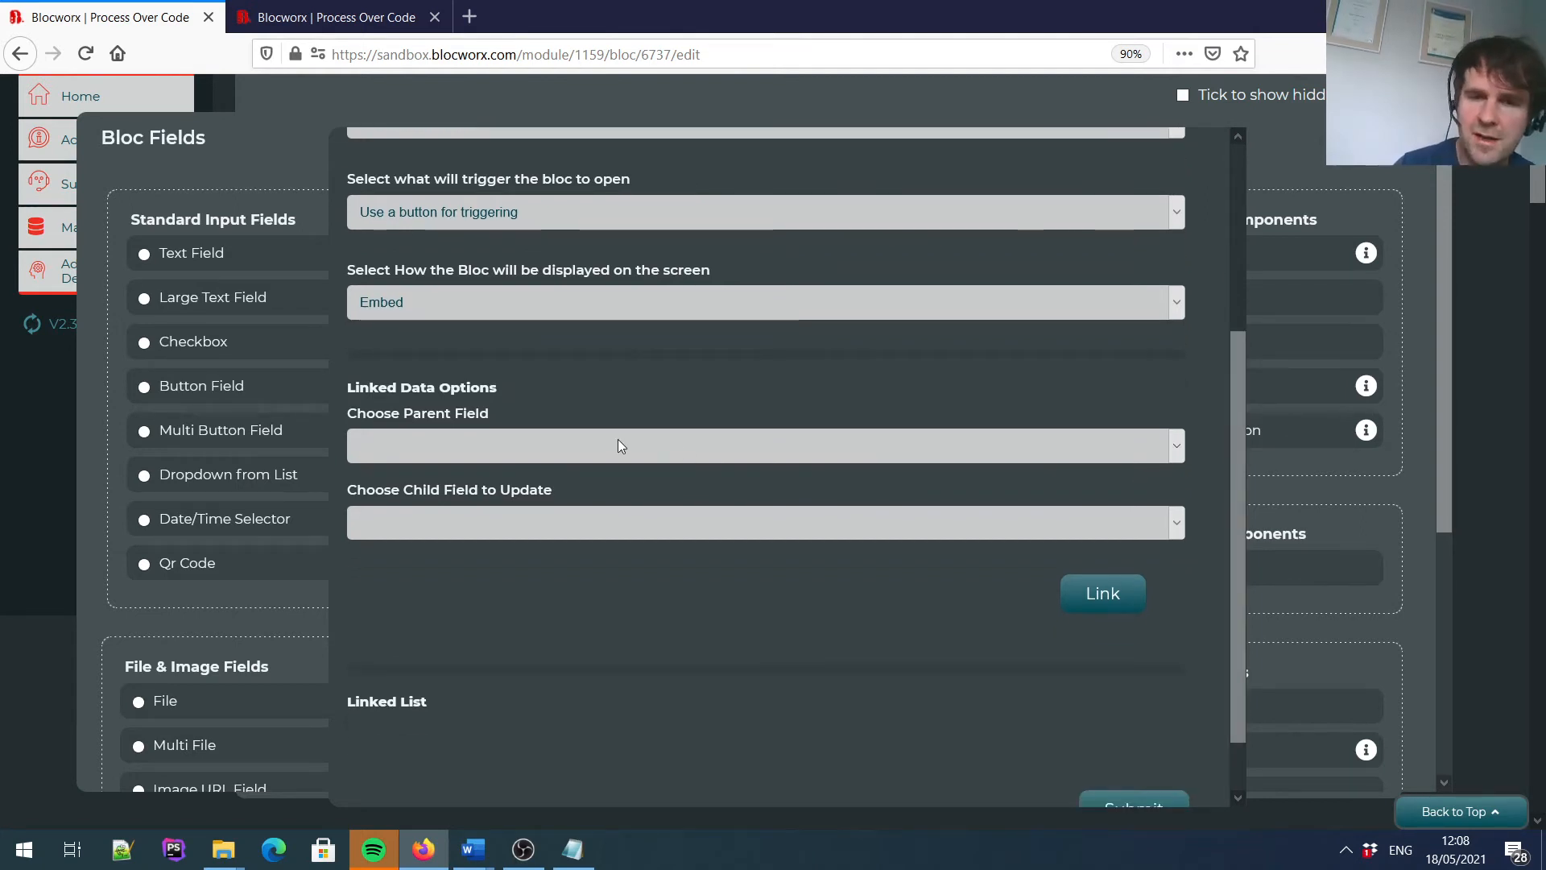
pyautogui.click(522, 445)
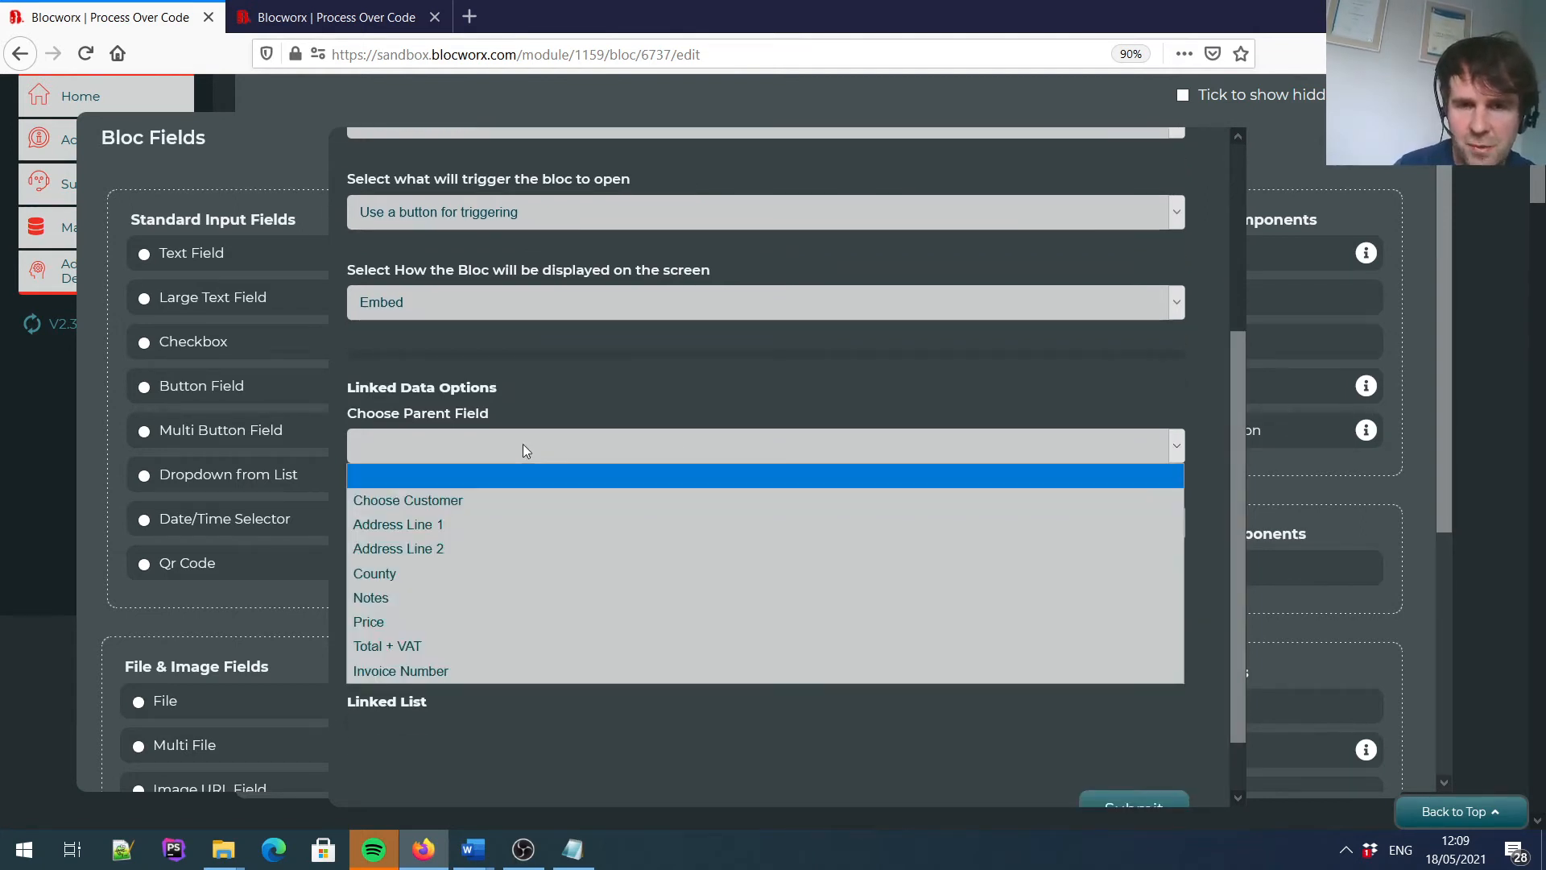
pyautogui.click(479, 445)
pyautogui.click(430, 450)
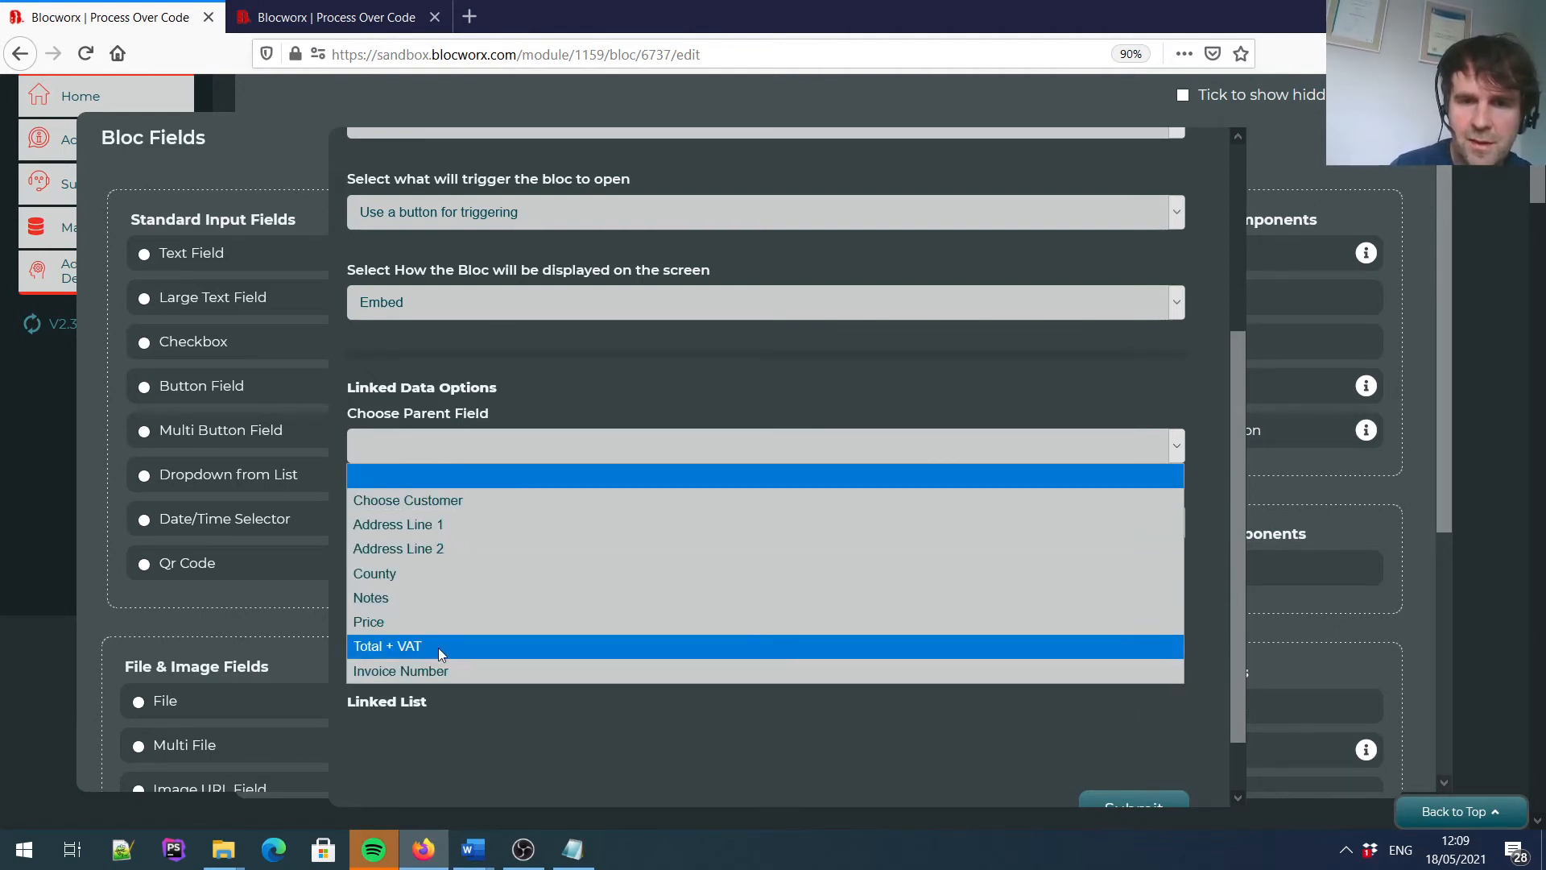
pyautogui.click(452, 670)
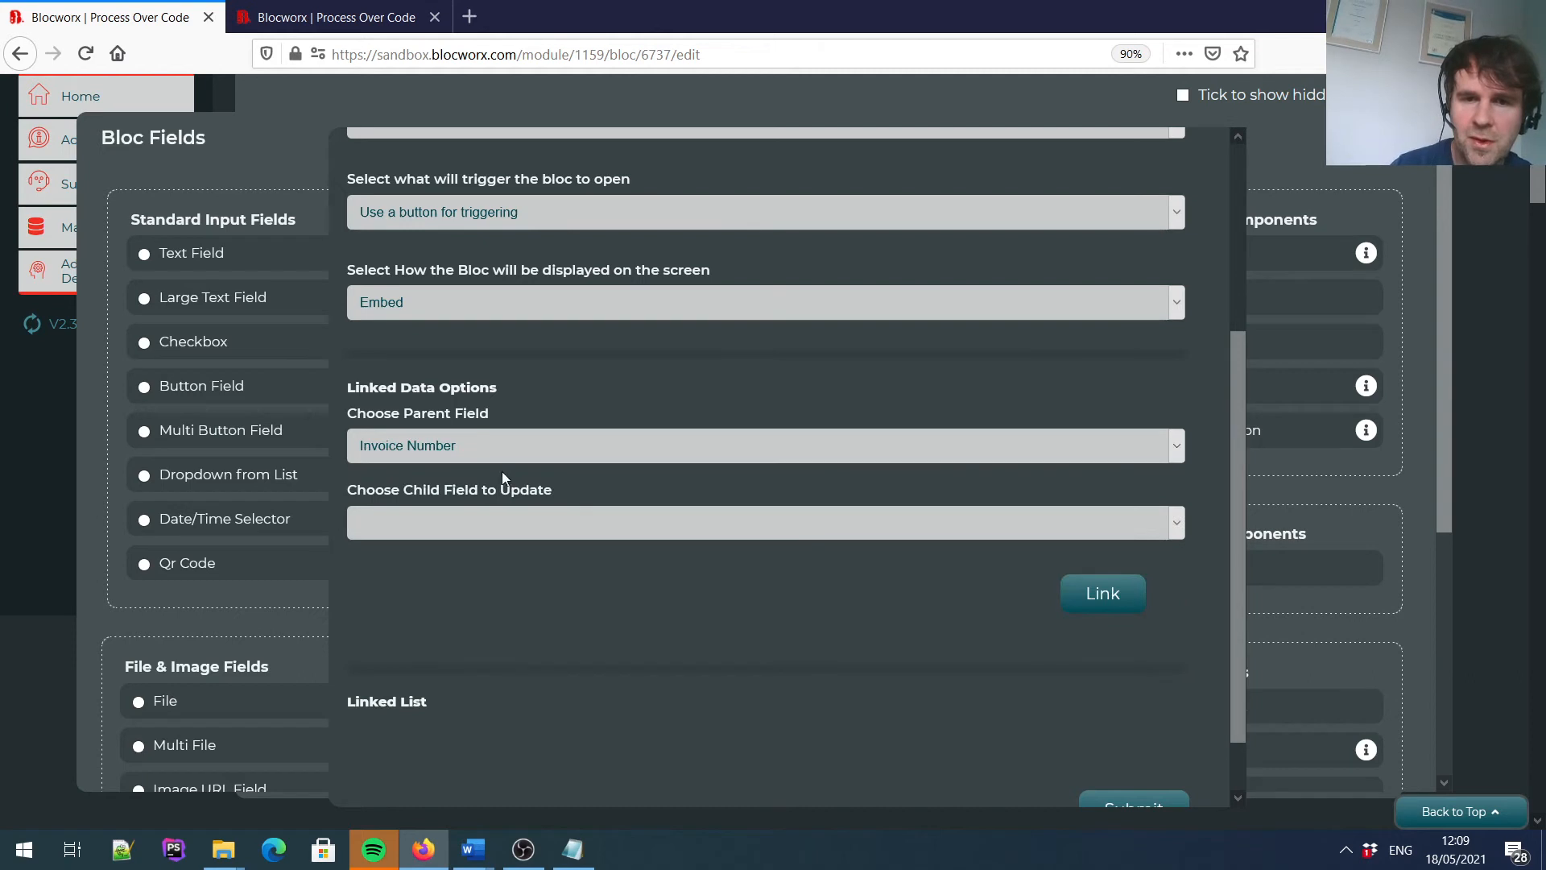
pyautogui.click(471, 526)
pyautogui.click(399, 444)
pyautogui.click(398, 445)
pyautogui.click(398, 444)
pyautogui.click(438, 526)
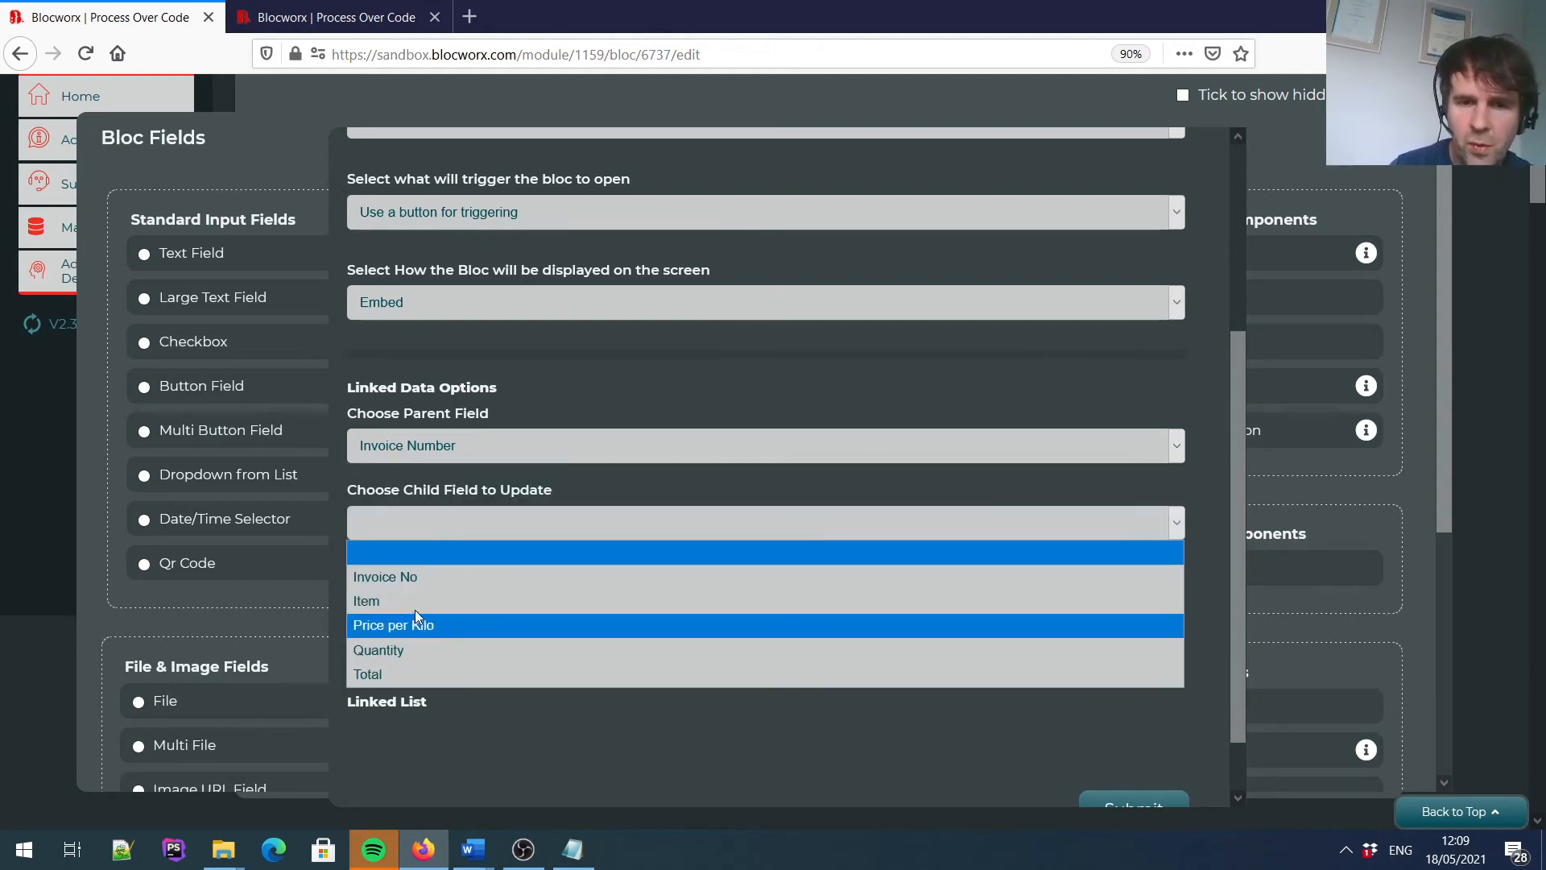
pyautogui.click(394, 576)
pyautogui.click(1102, 593)
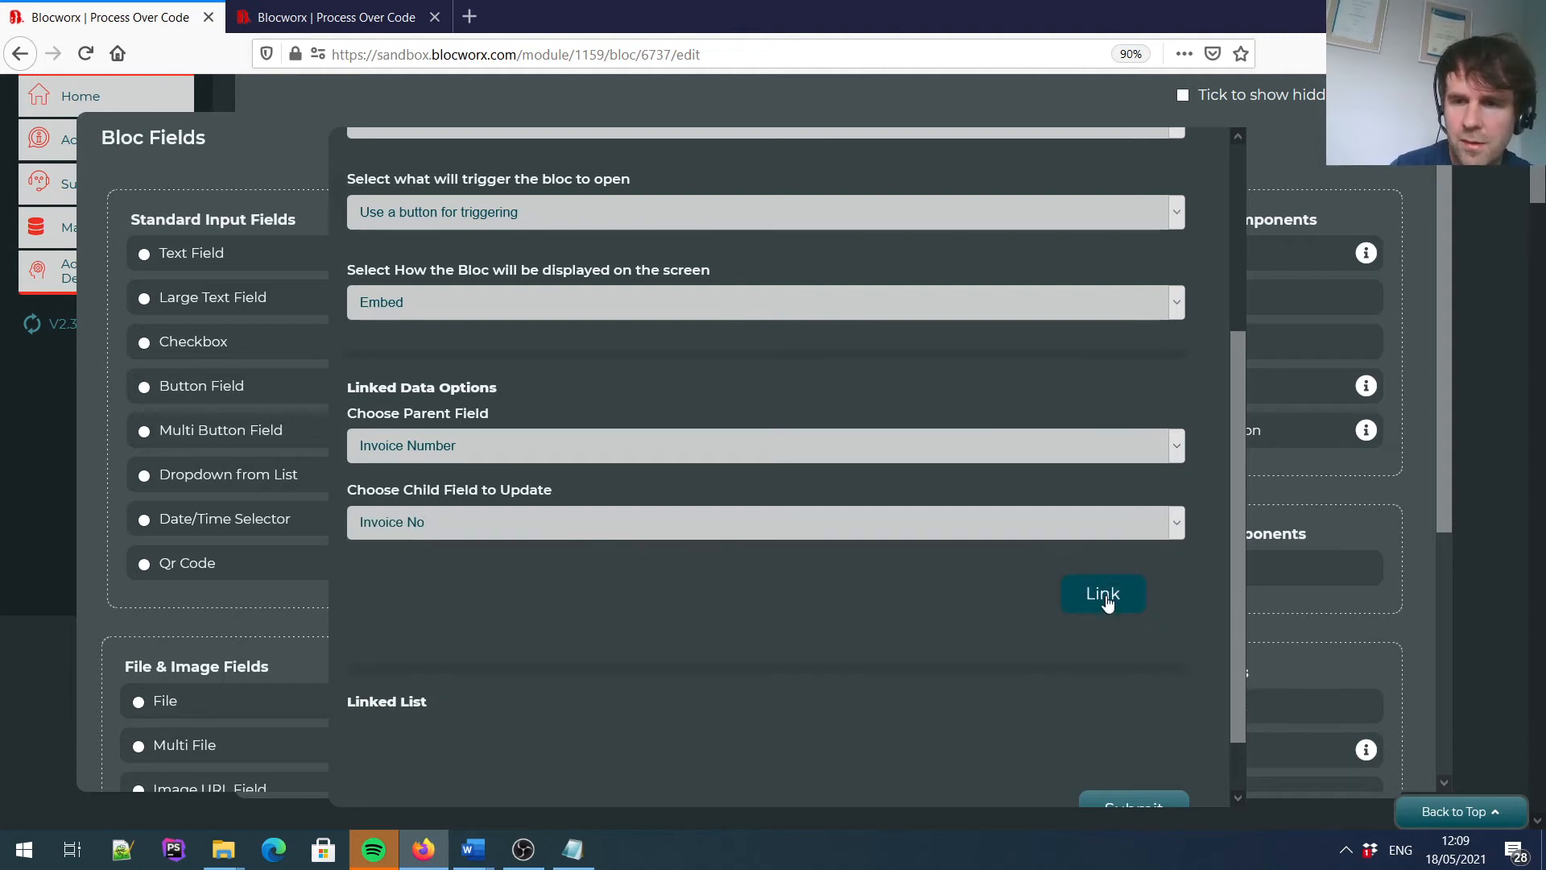
pyautogui.scroll(-2, 1238, 562)
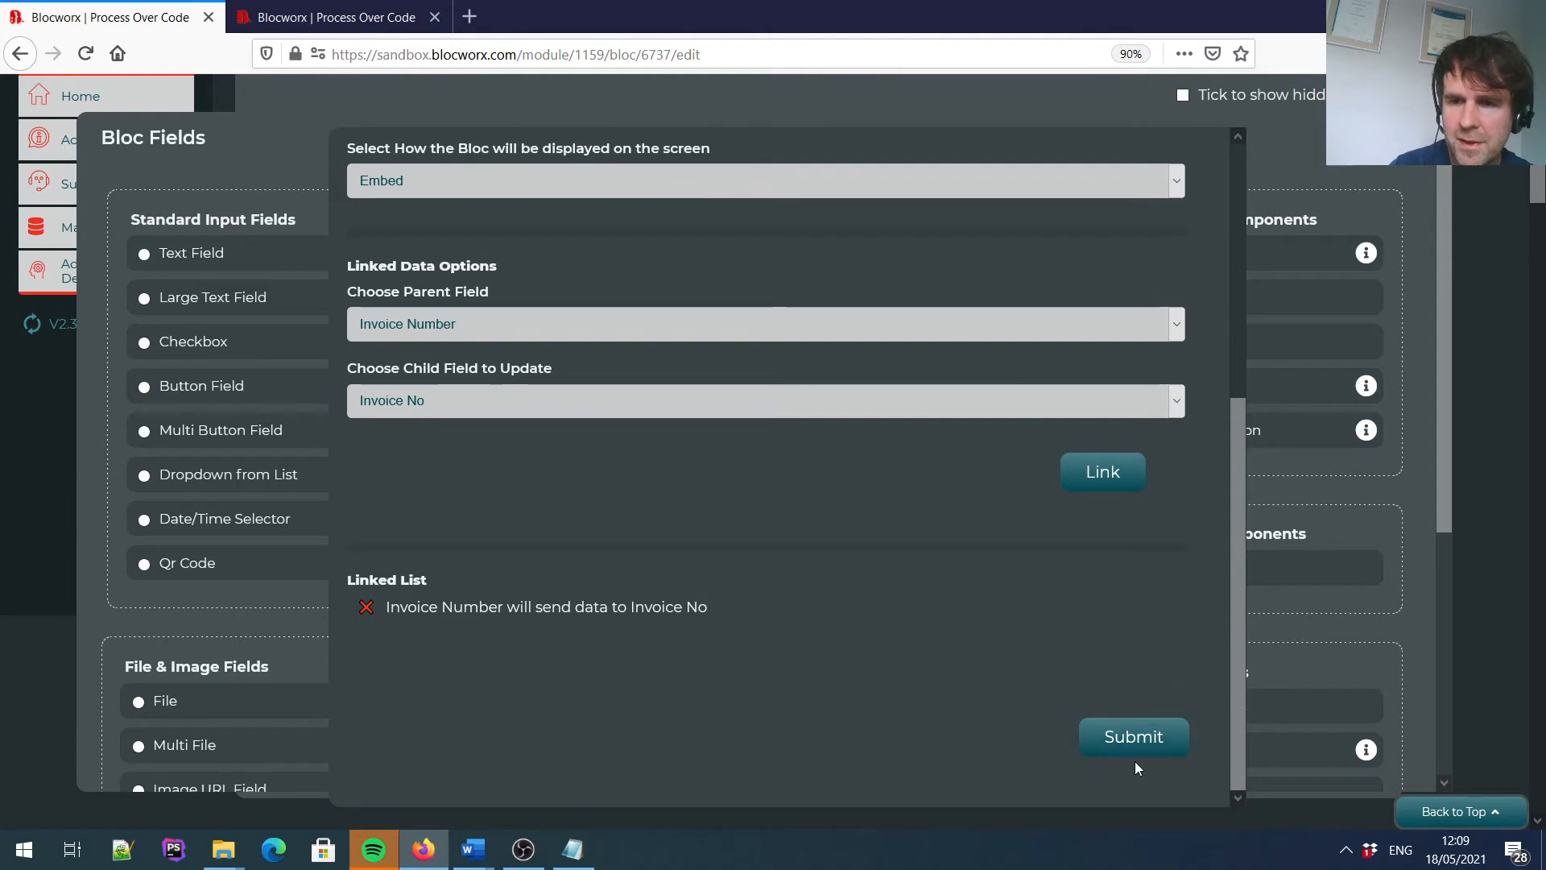
# Save the sub bloc settings and hide the label of the Invoice Line Items field.
pyautogui.click(1122, 743)
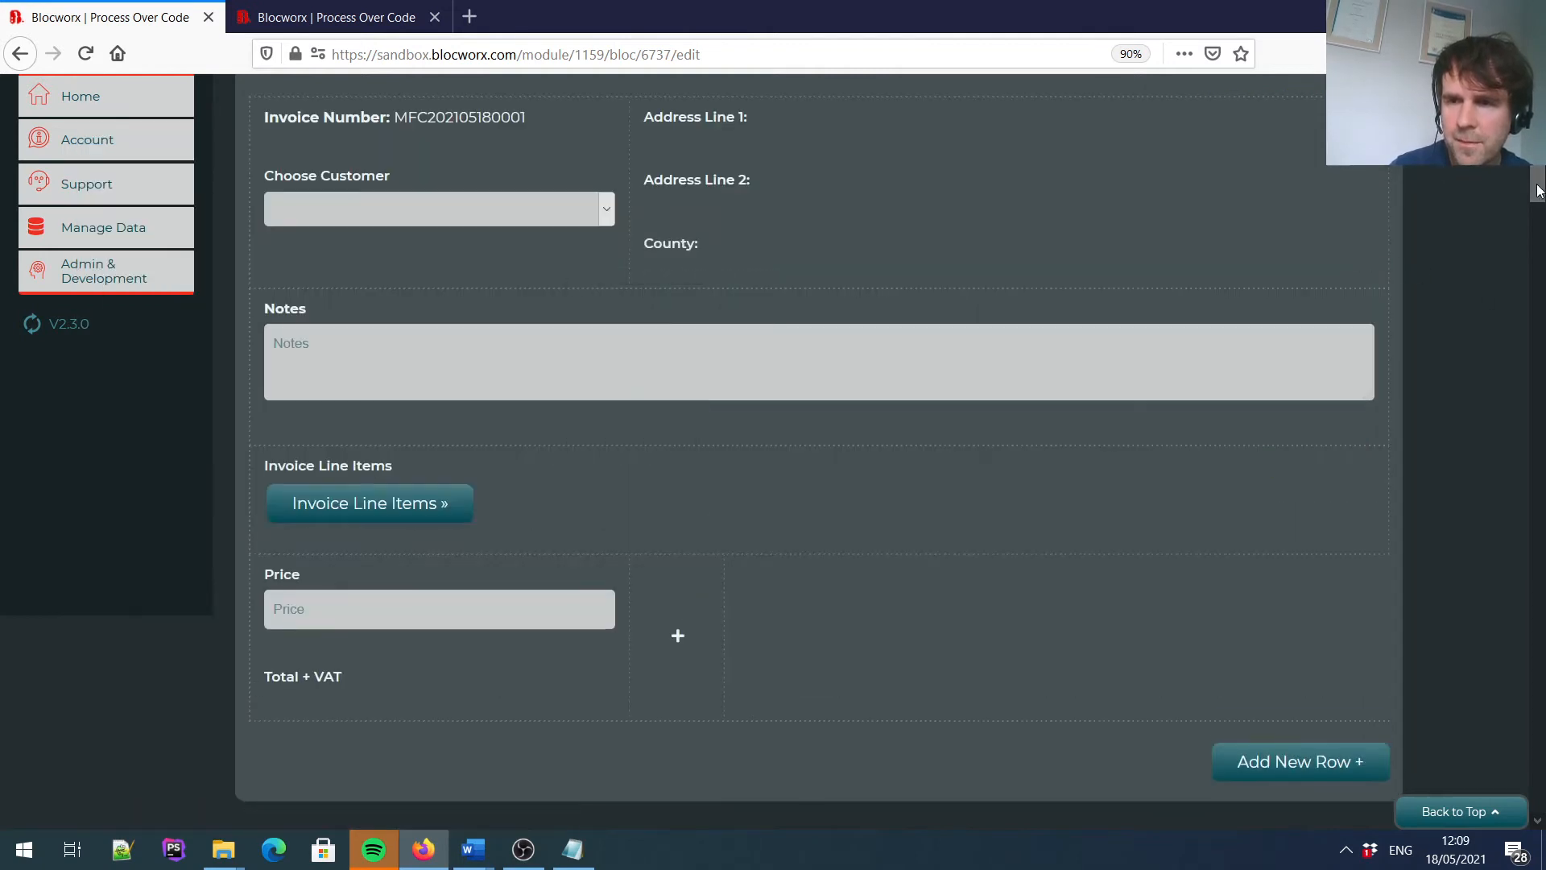
pyautogui.moveTo(1539, 188); pyautogui.dragTo(1537, 172)
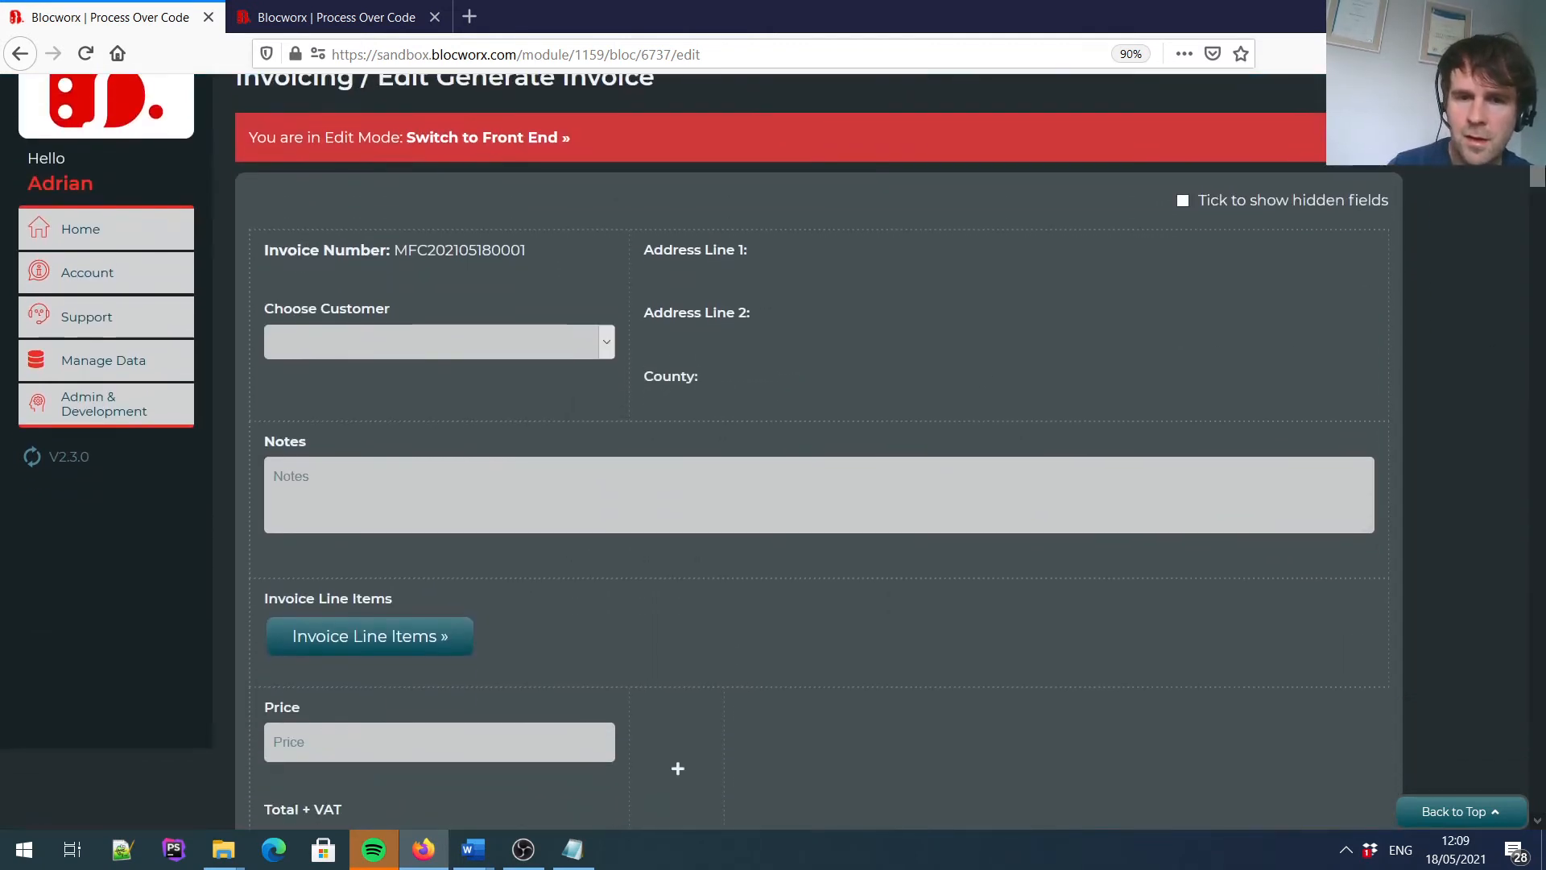
pyautogui.moveTo(347, 599)
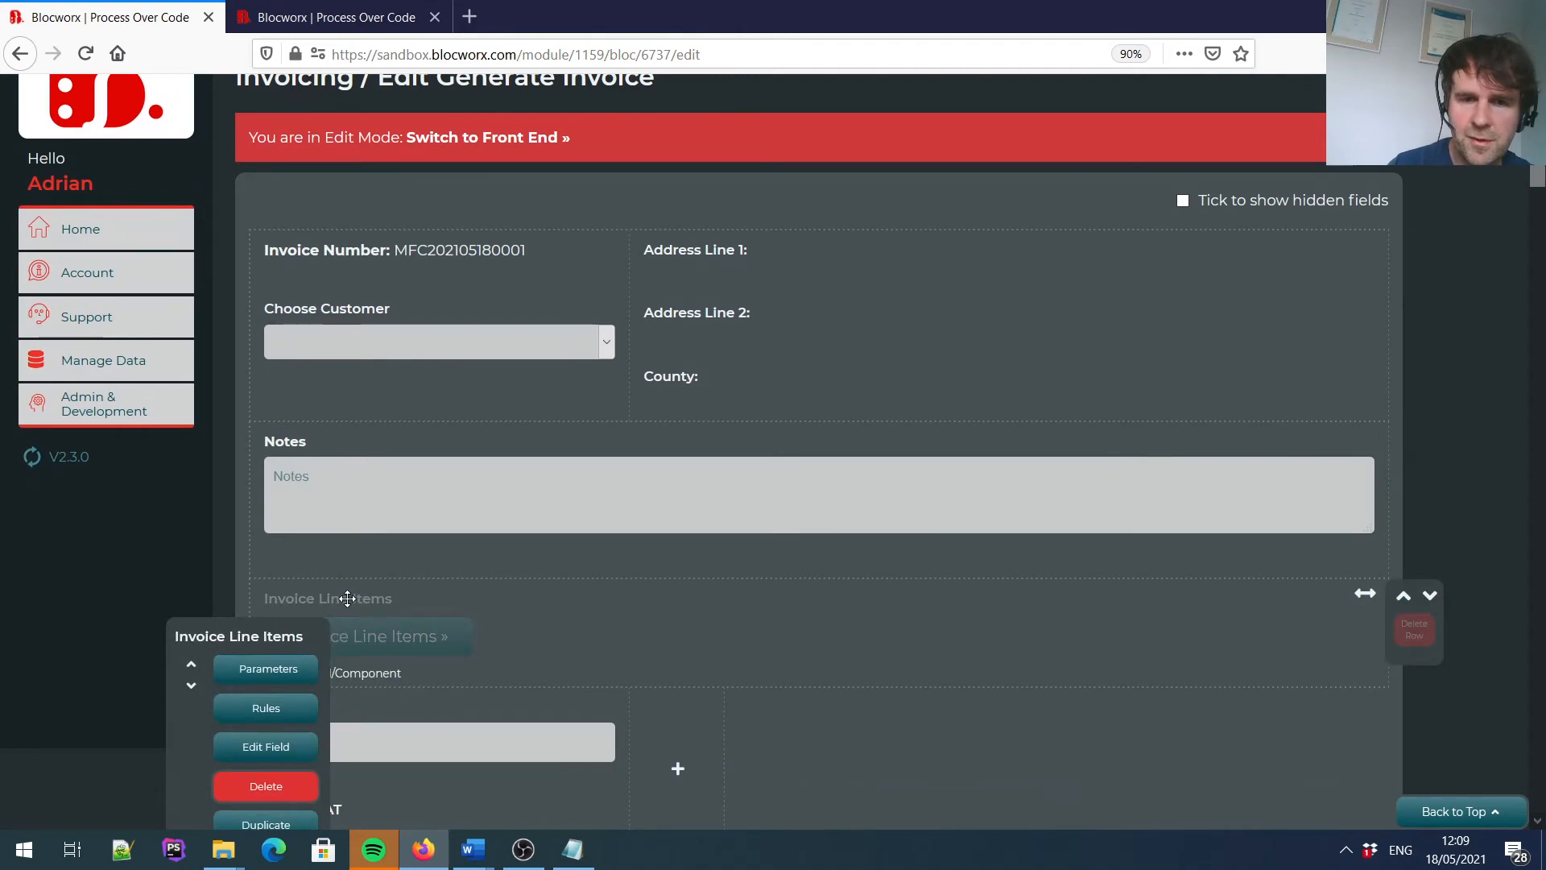
pyautogui.click(291, 675)
pyautogui.moveTo(1518, 270); pyautogui.dragTo(1514, 454)
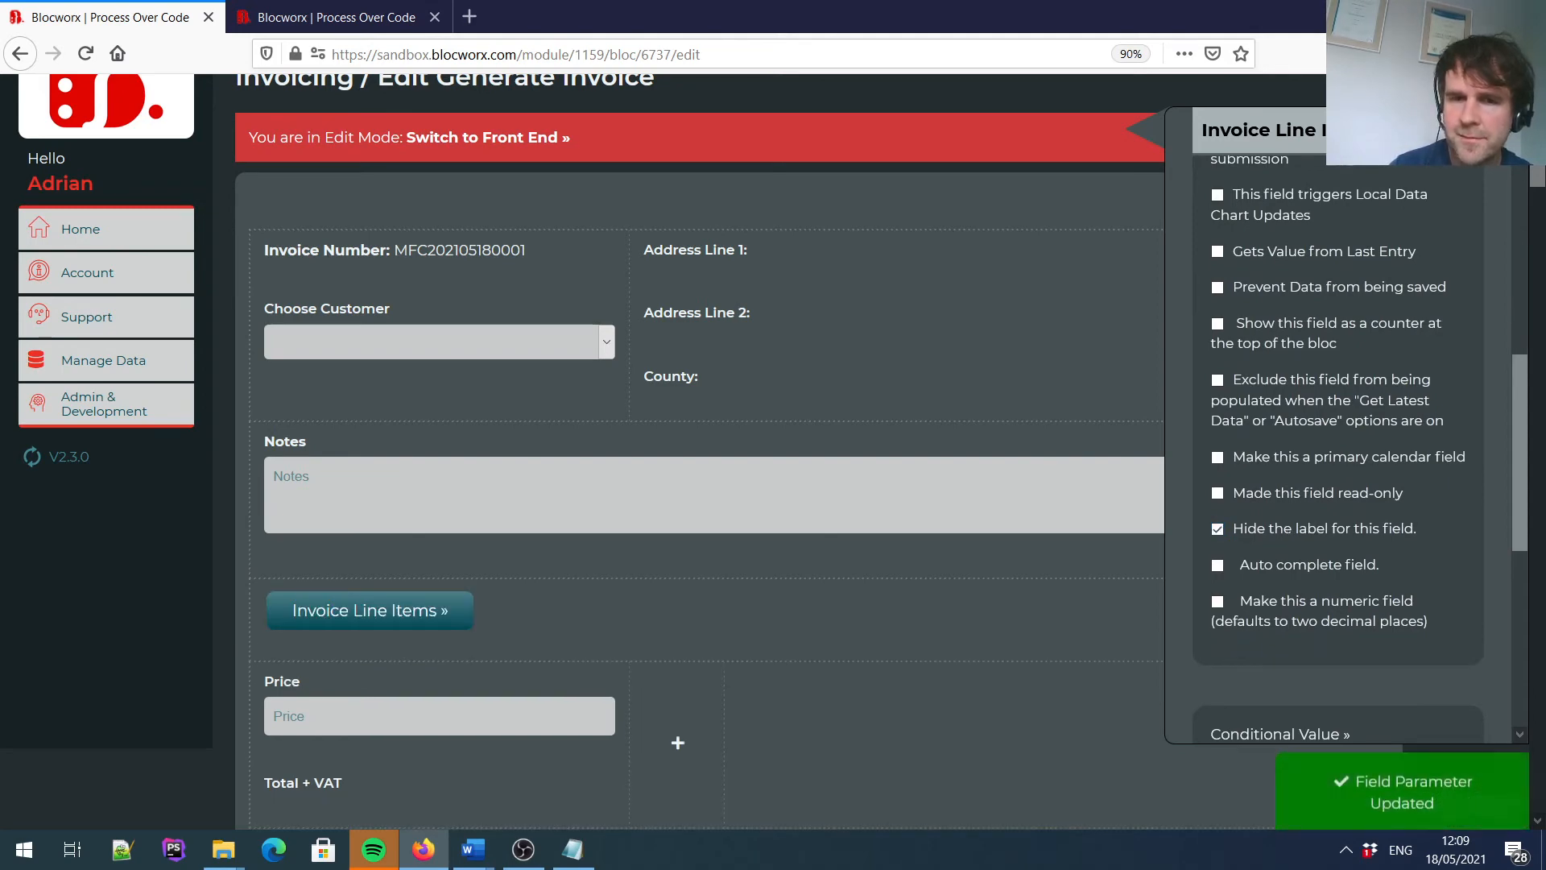
pyautogui.moveTo(1542, 164)
pyautogui.mouseDown()
pyautogui.moveTo(1541, 184)
pyautogui.moveTo(1539, 168)
pyautogui.mouseUp()
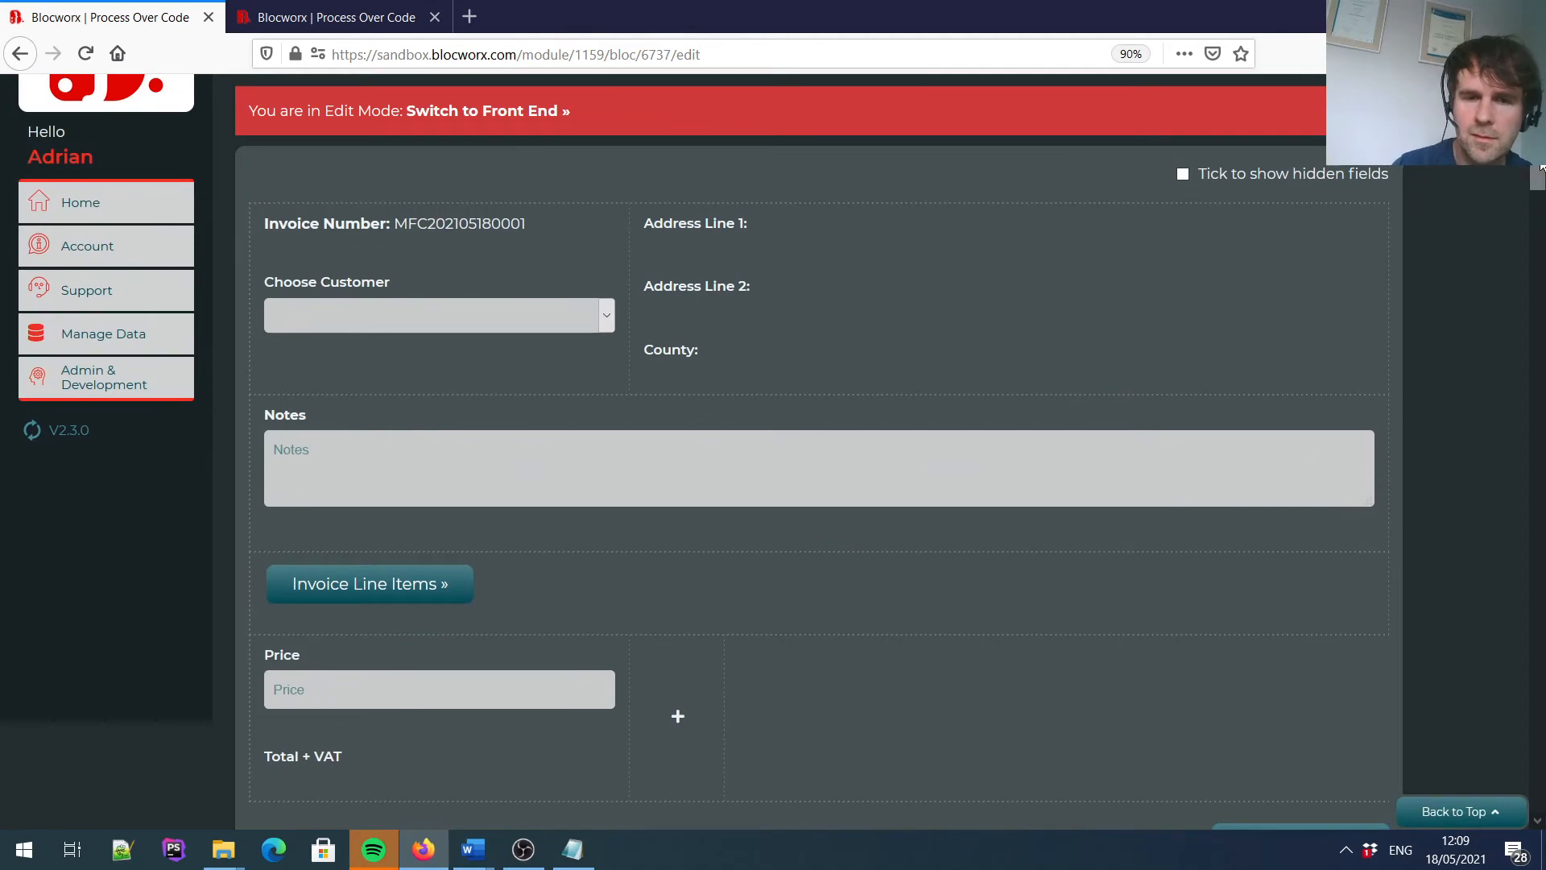
pyautogui.moveTo(315, 627)
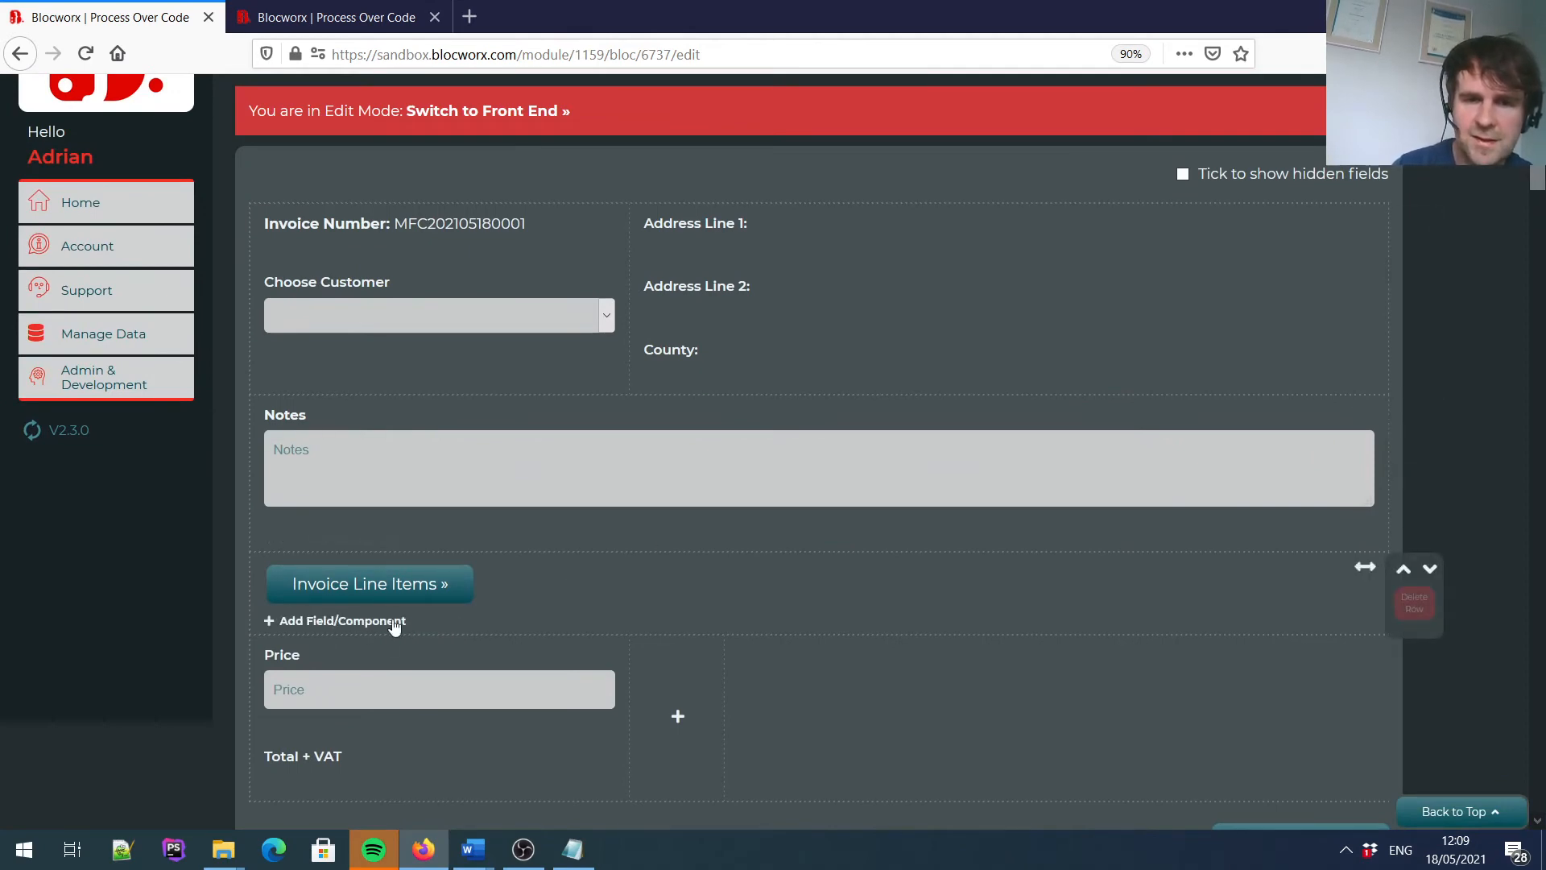
pyautogui.scroll(-2, 640, 442)
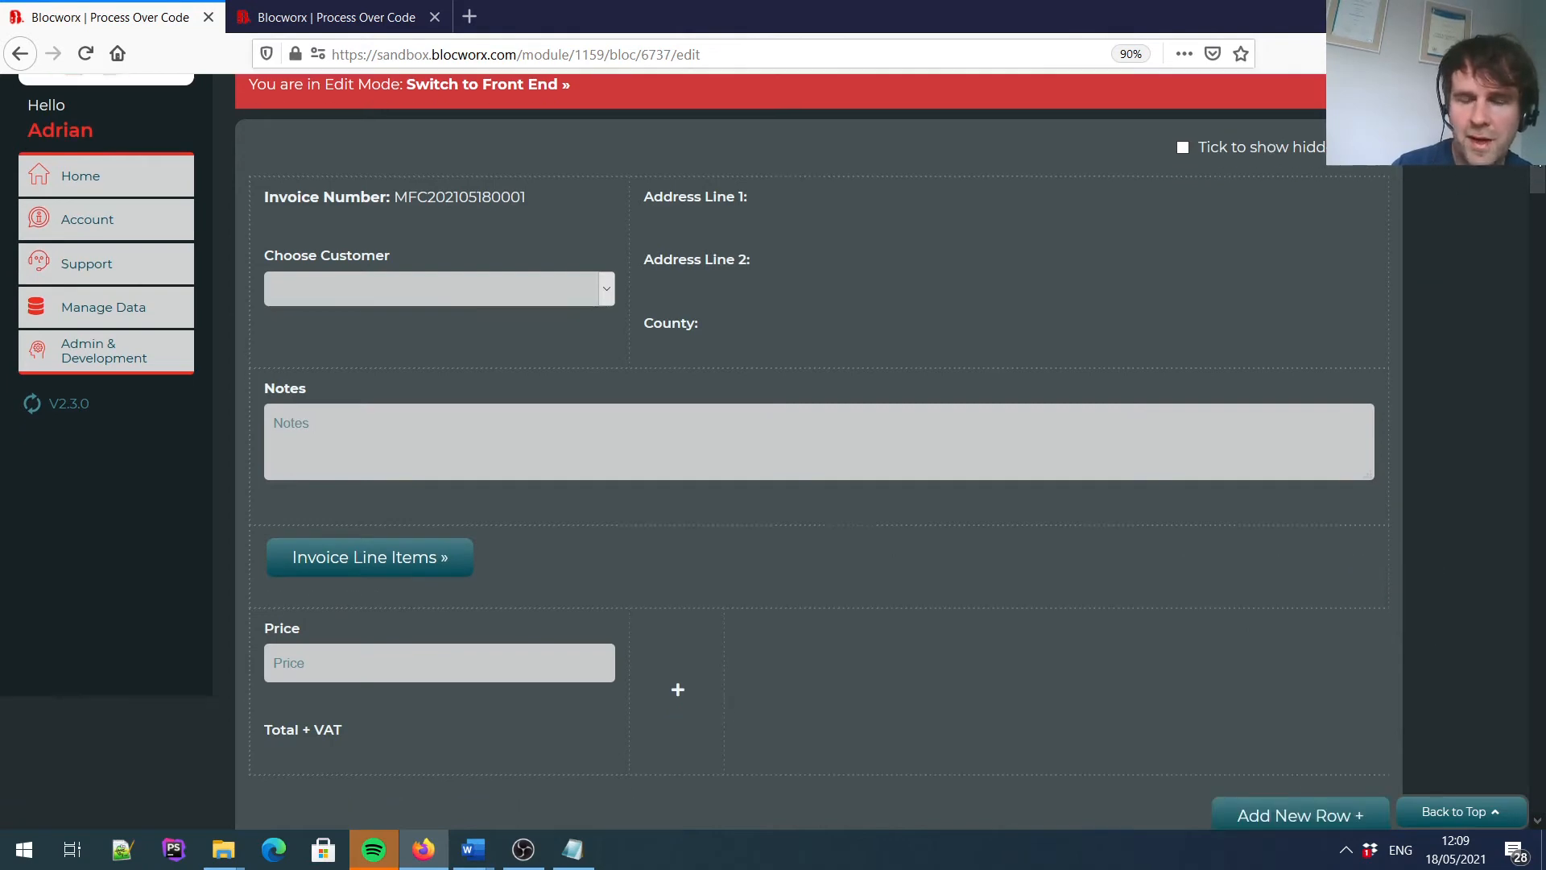
pyautogui.moveTo(451, 527)
pyautogui.moveTo(351, 505)
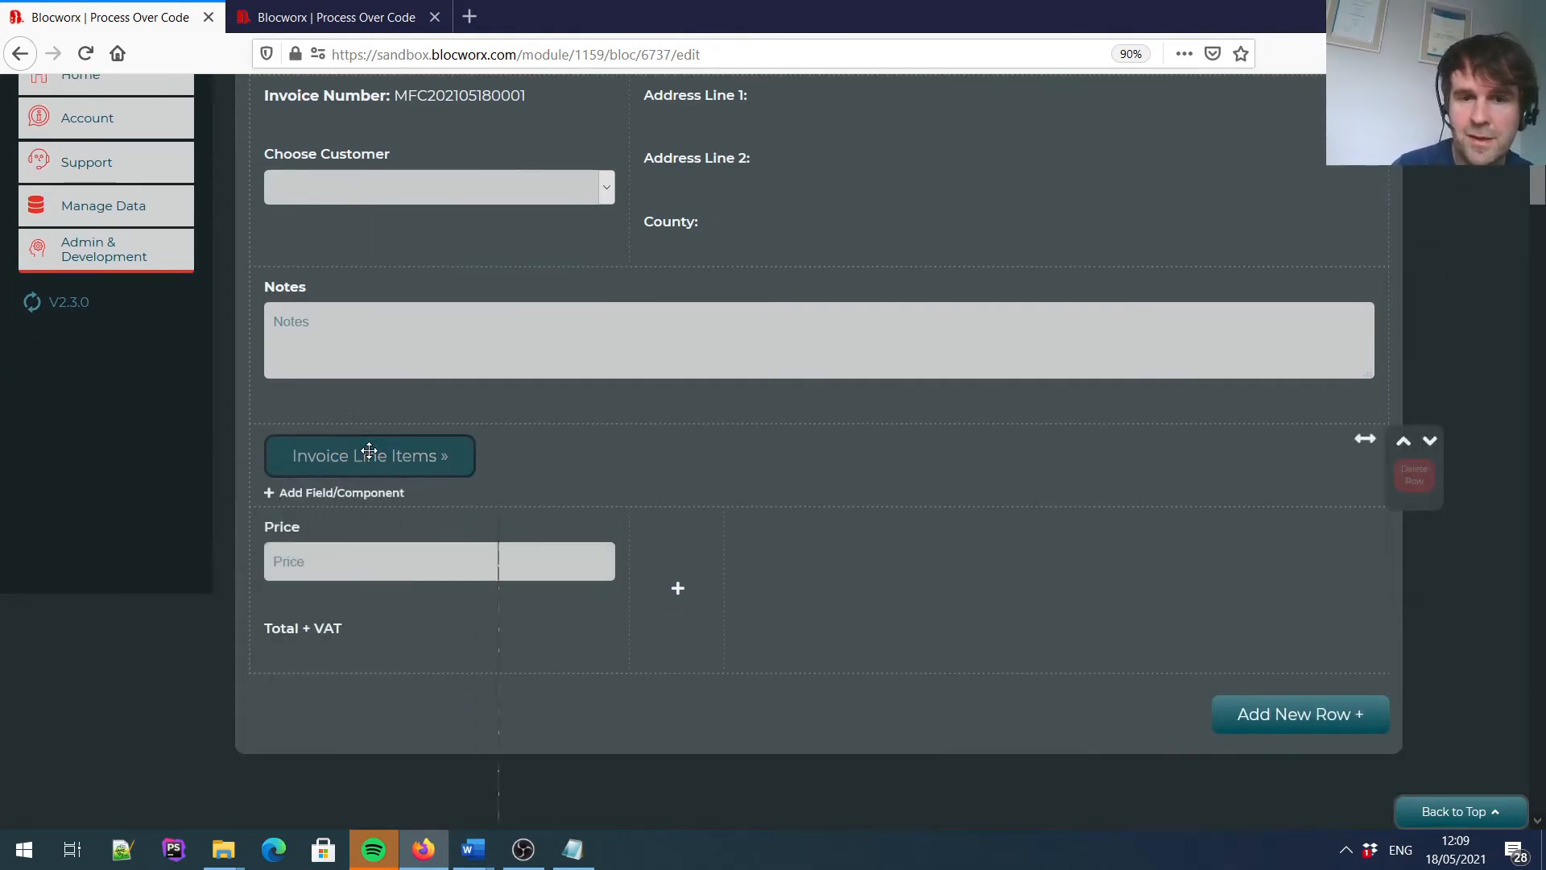
pyautogui.click(346, 493)
pyautogui.click(513, 230)
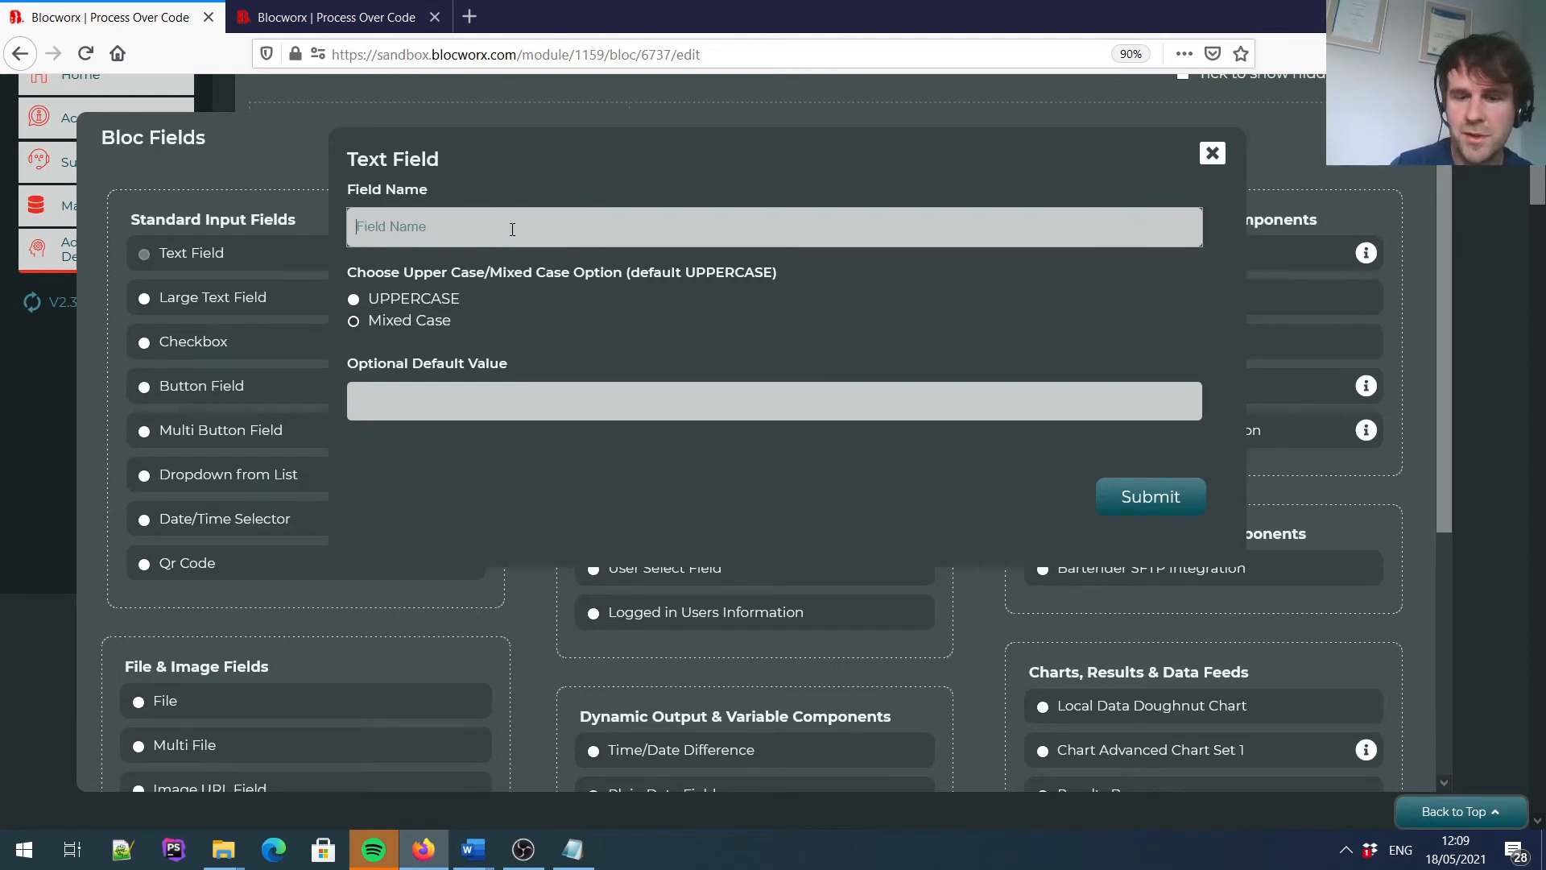
pyautogui.write('Calculate Total')
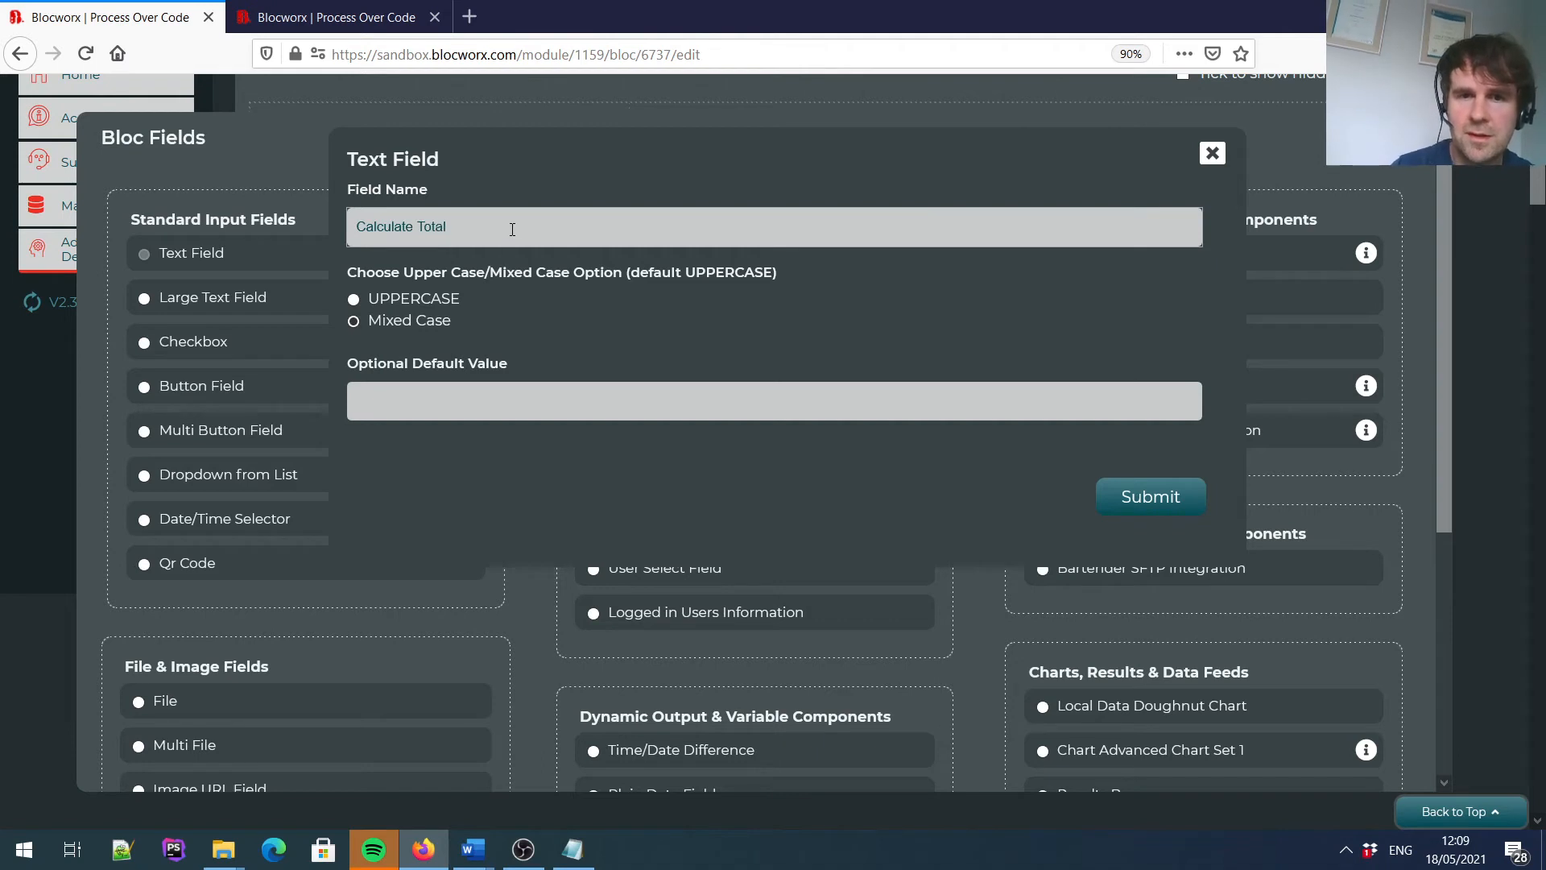
pyautogui.hotkey('ctrl', 'a')
pyautogui.hotkey('ctrl', 'c')
pyautogui.press('BackSpace')
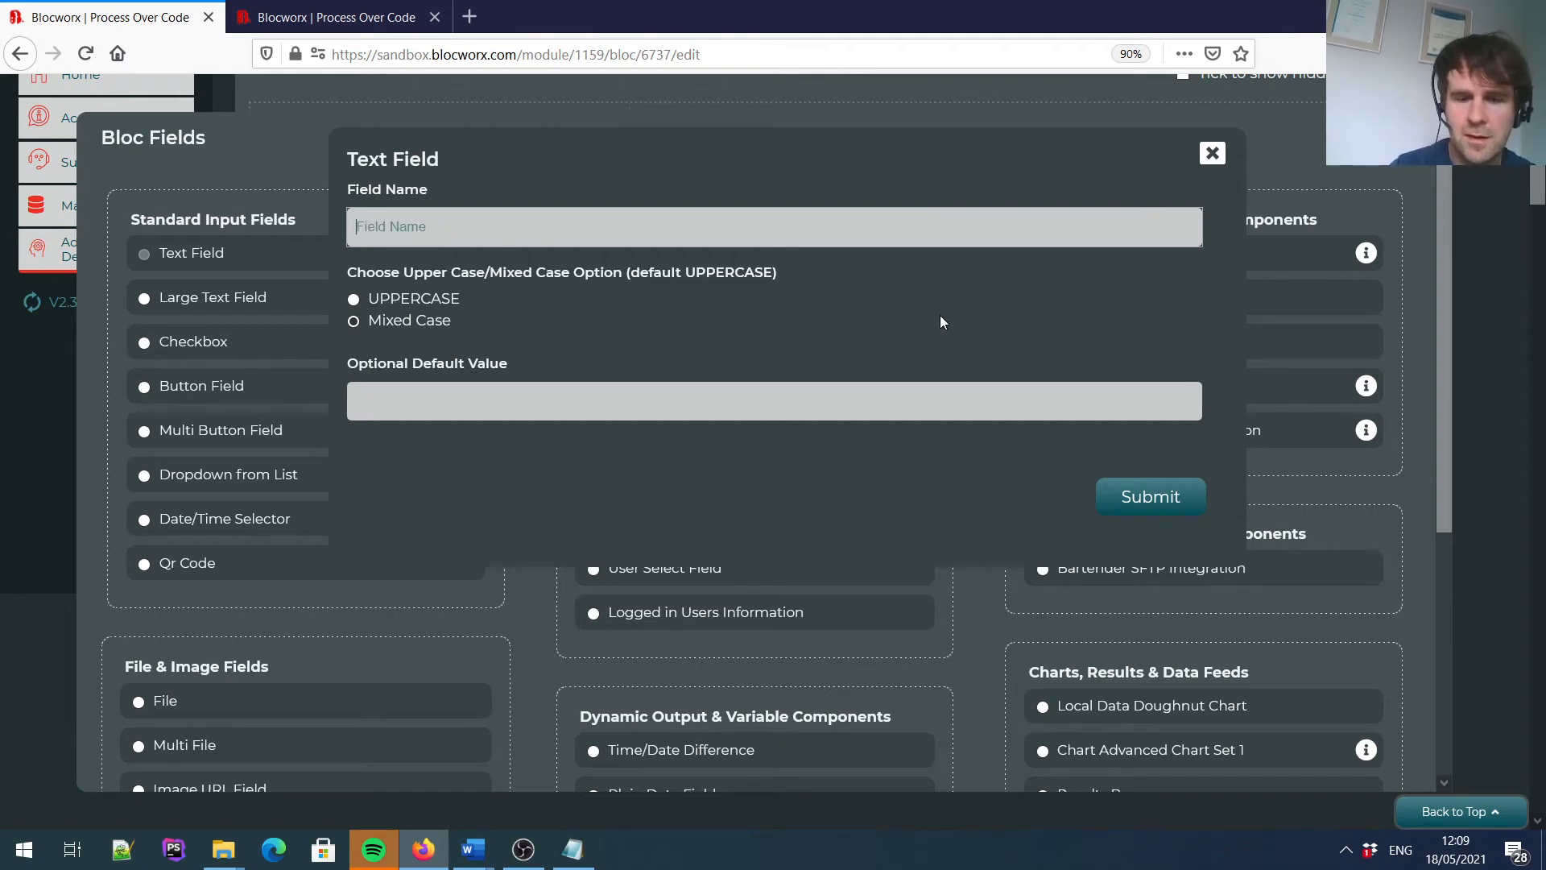
pyautogui.click(1222, 163)
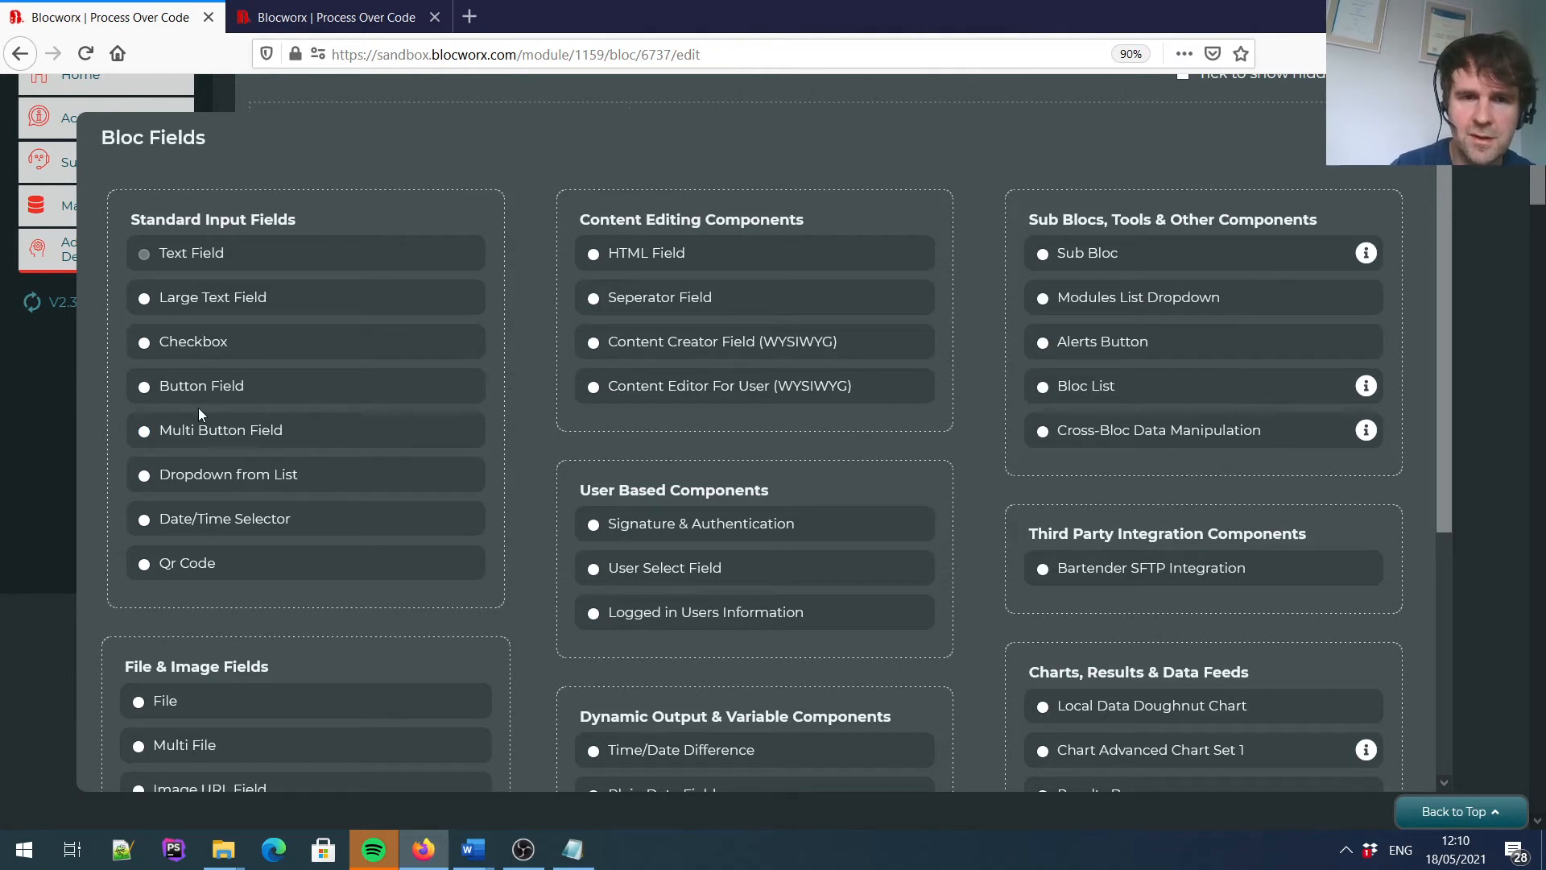
# Add a button field named Calculate Total with pressed value Yes and unpressed value No.
pyautogui.click(178, 389)
pyautogui.click(449, 227)
pyautogui.hotkey('ctrl', 'v')
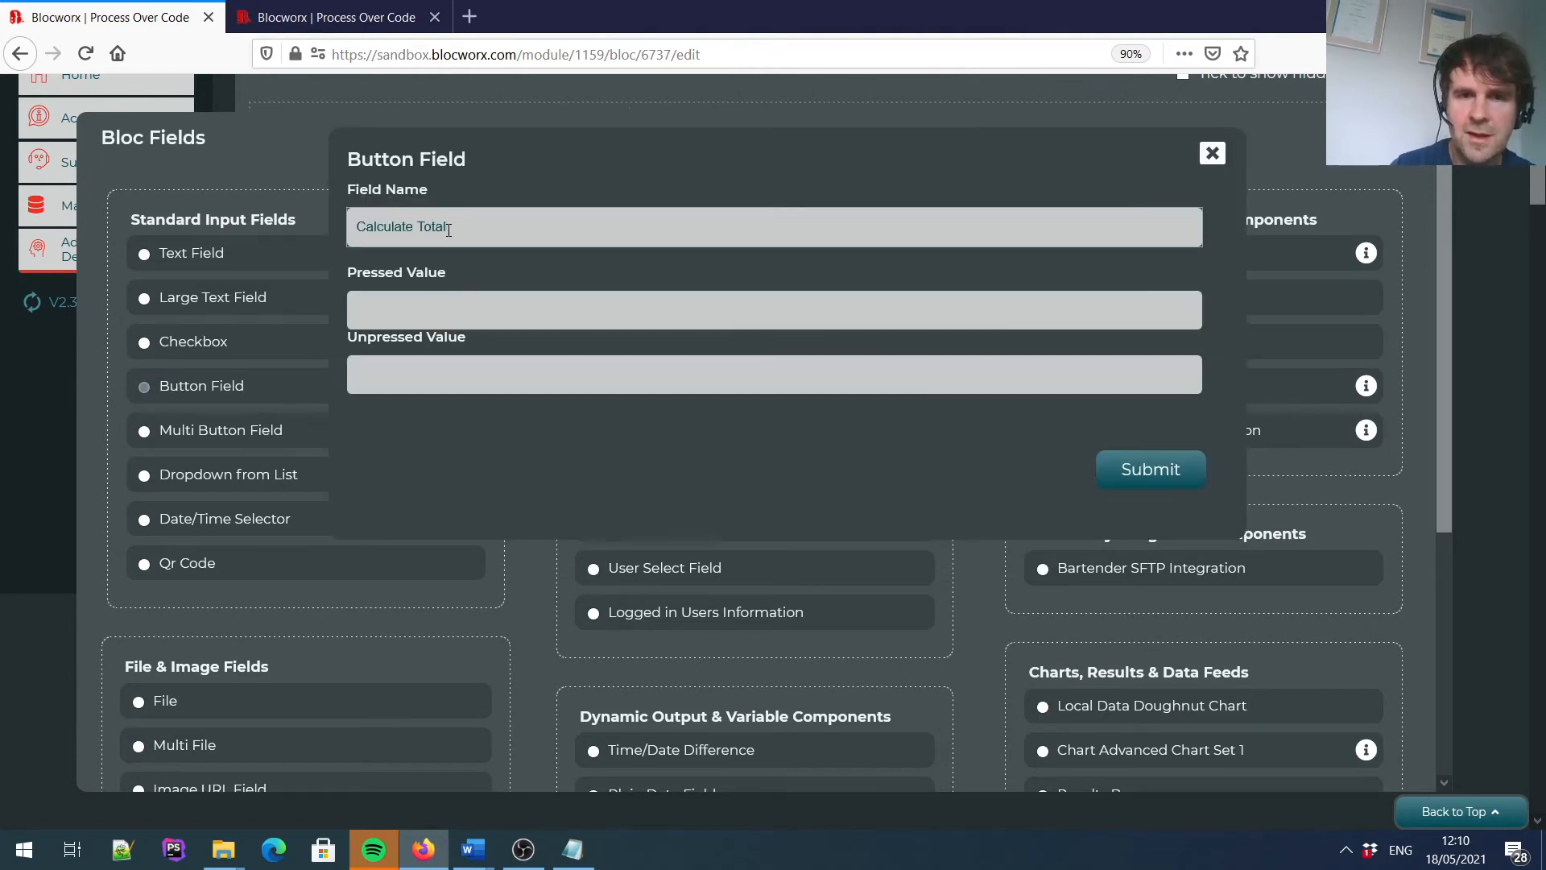
pyautogui.press('Tab')
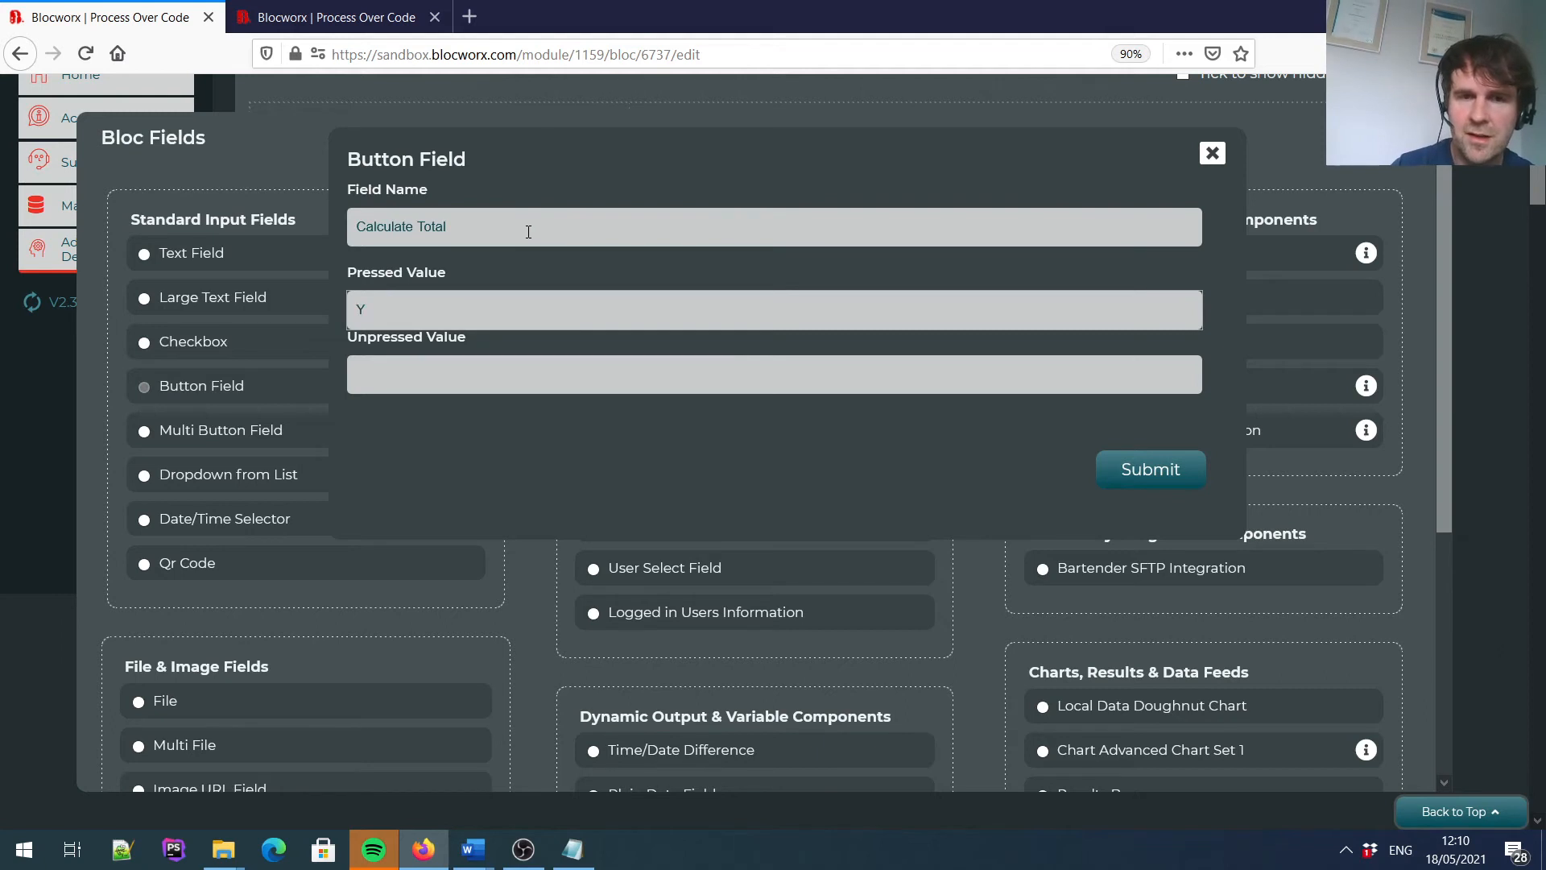
pyautogui.press('Tab')
pyautogui.write('N')
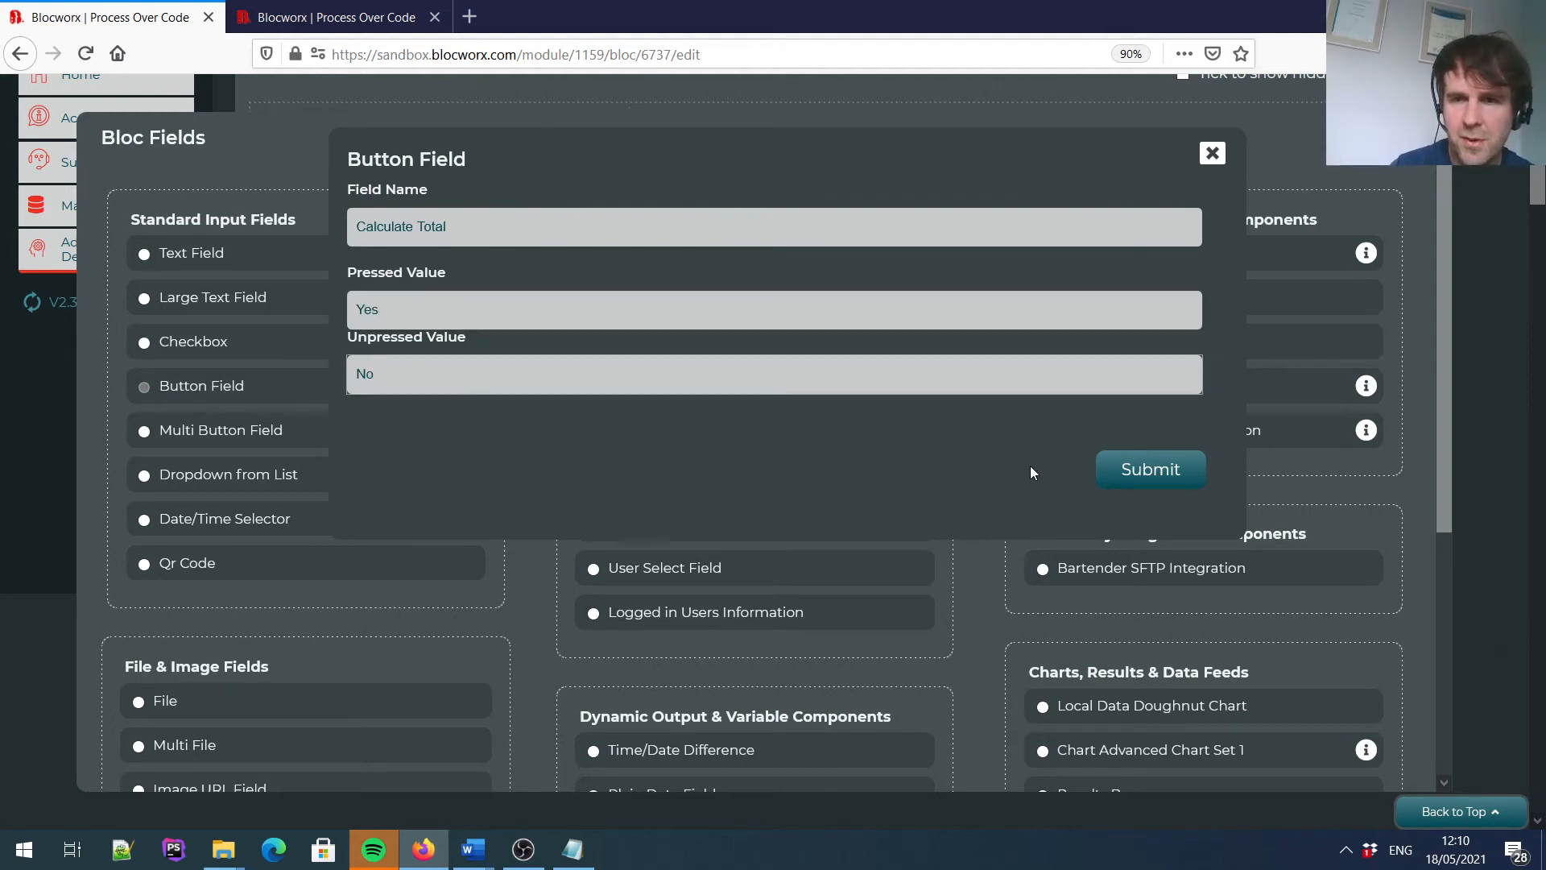
pyautogui.click(1149, 470)
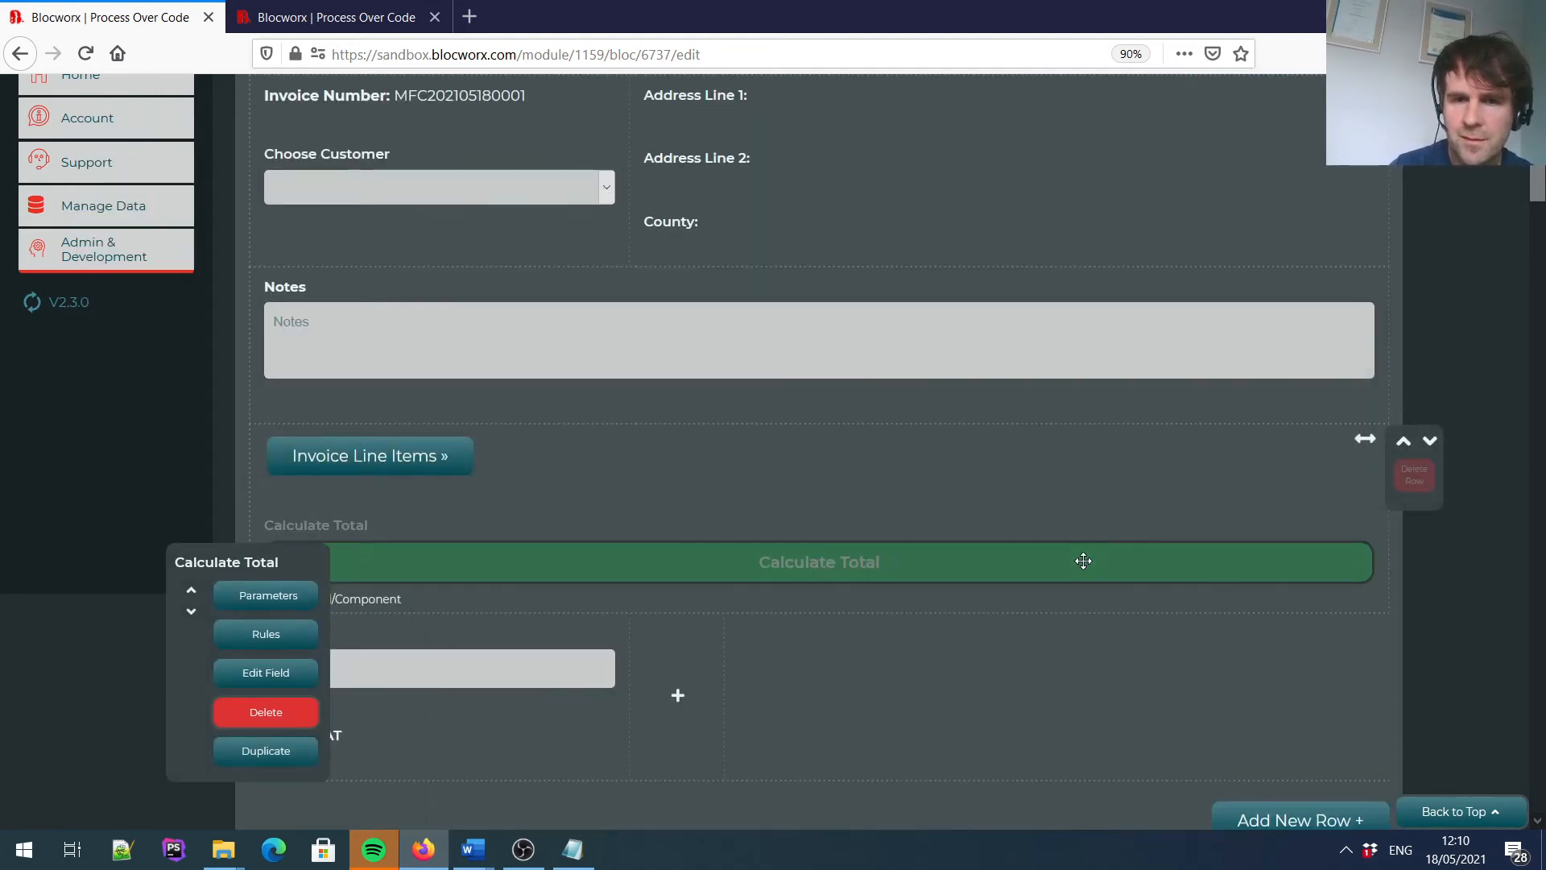
# Move the Calculate Total button into the Price column and place it above the Price field.
pyautogui.moveTo(1533, 155); pyautogui.dragTo(1532, 233)
pyautogui.scroll(5, 890, 332)
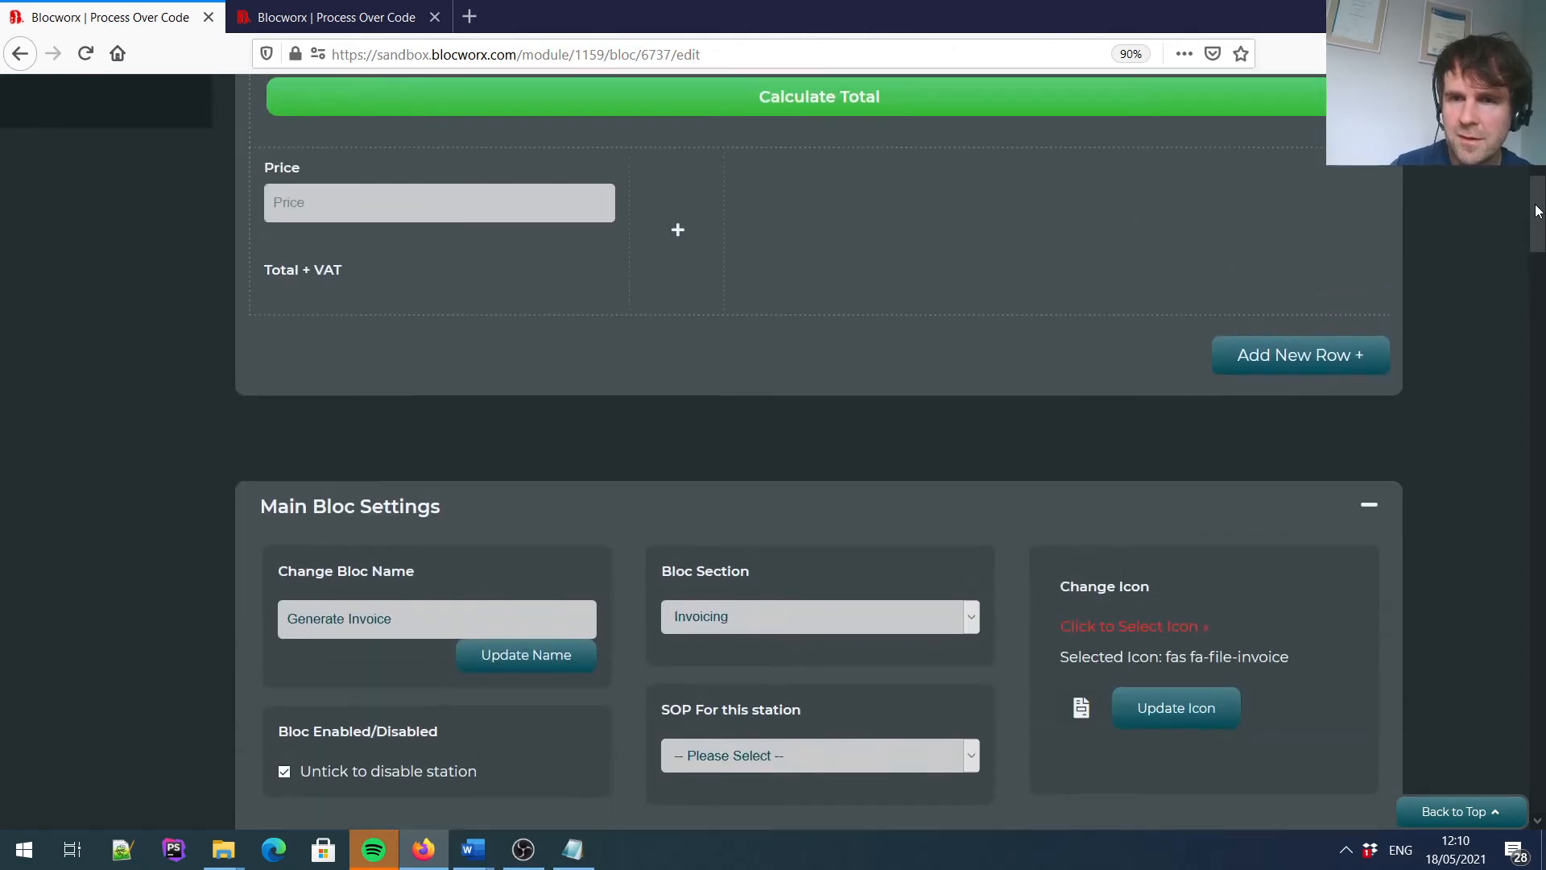
pyautogui.moveTo(769, 294); pyautogui.dragTo(418, 457)
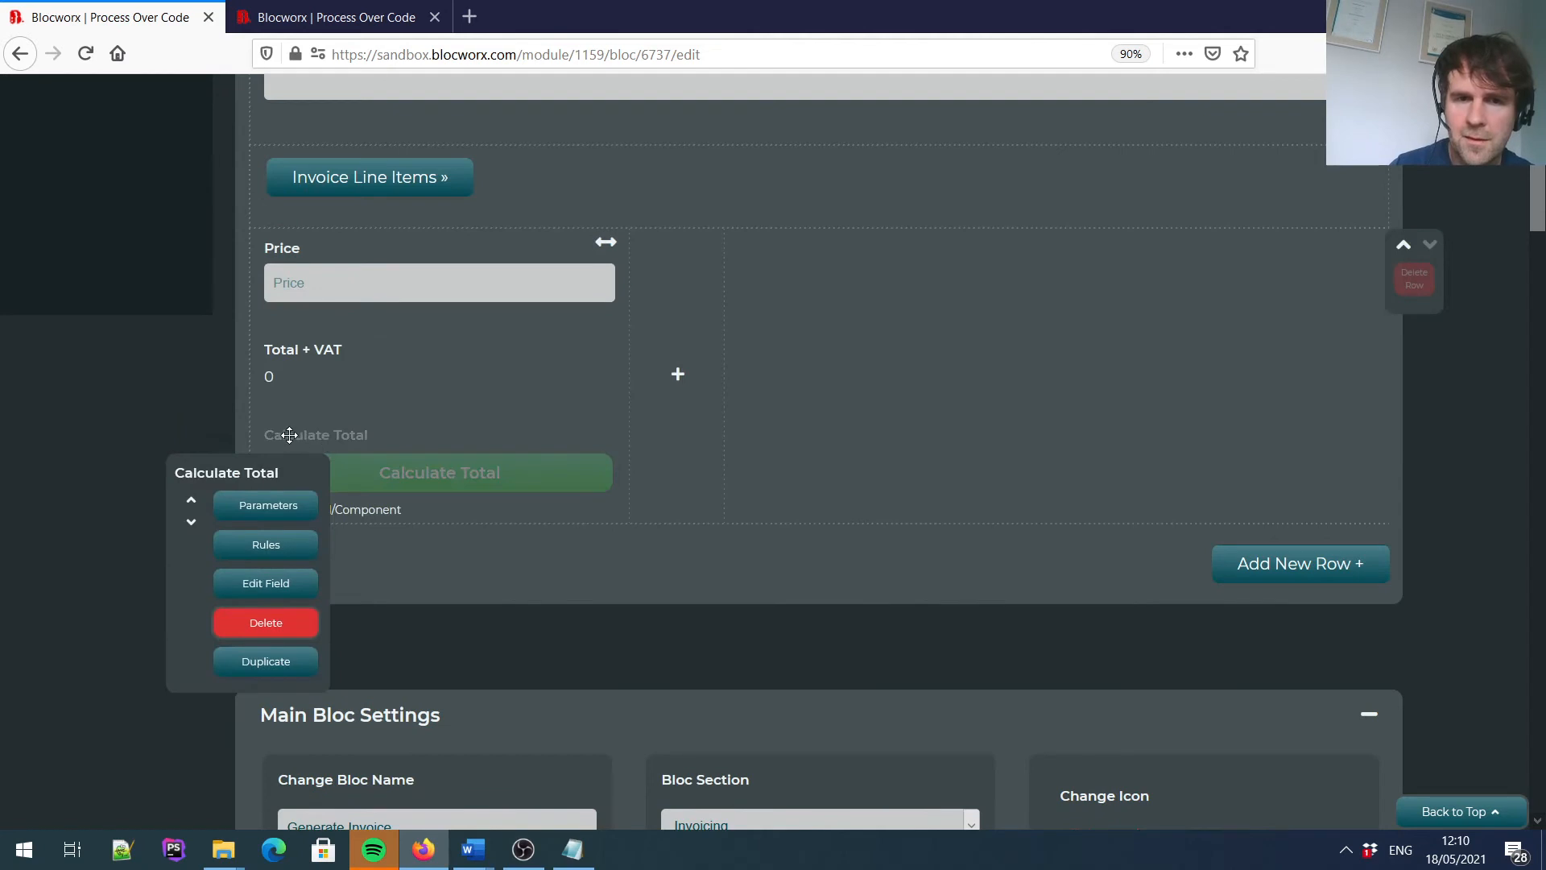
pyautogui.click(189, 504)
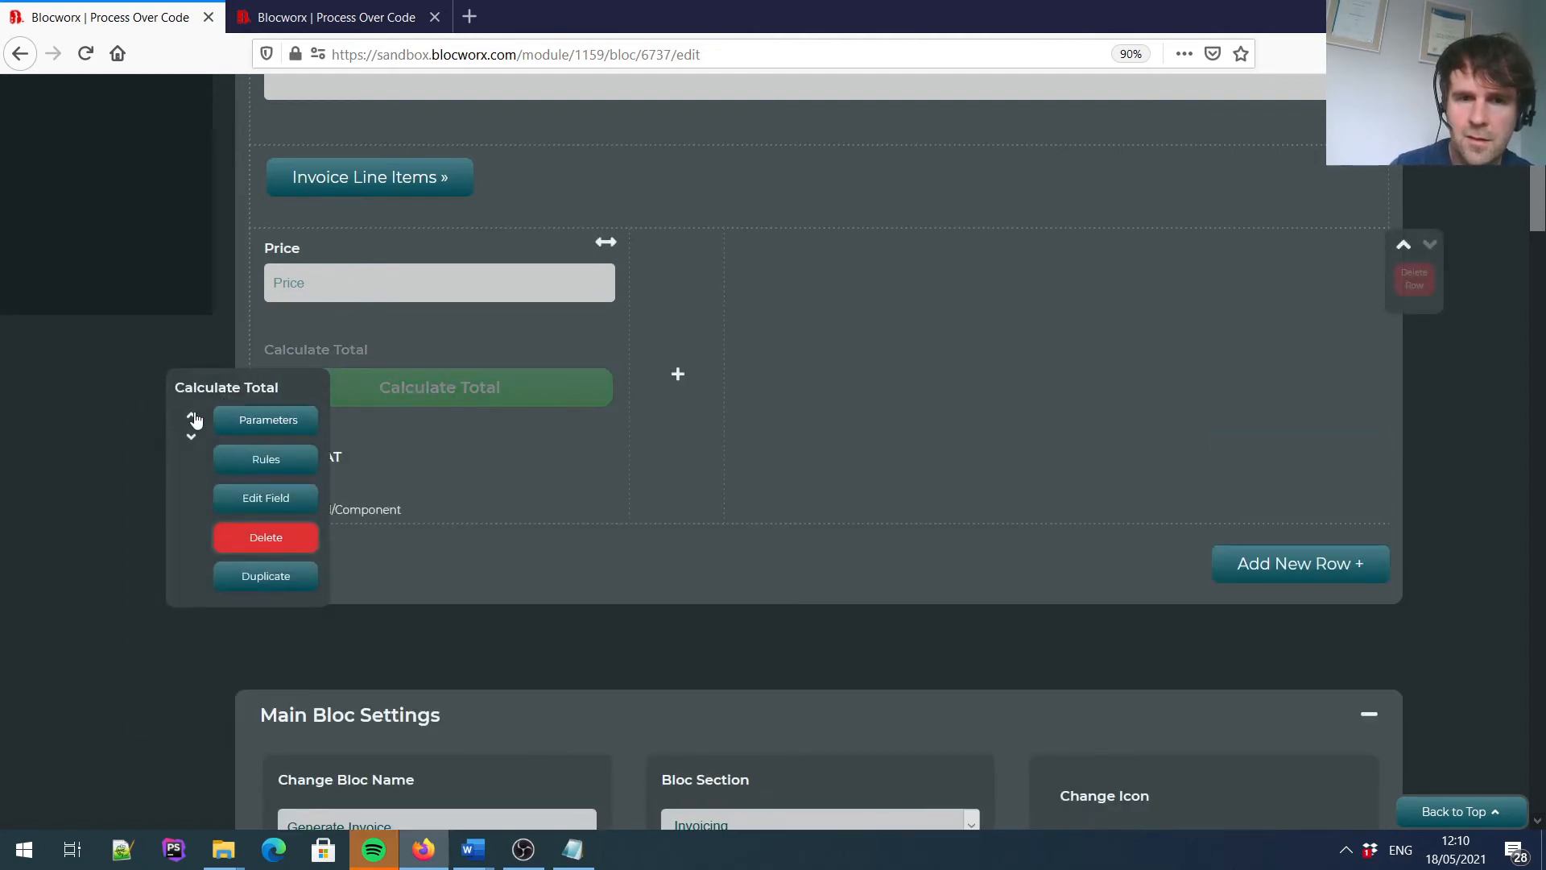
pyautogui.click(192, 418)
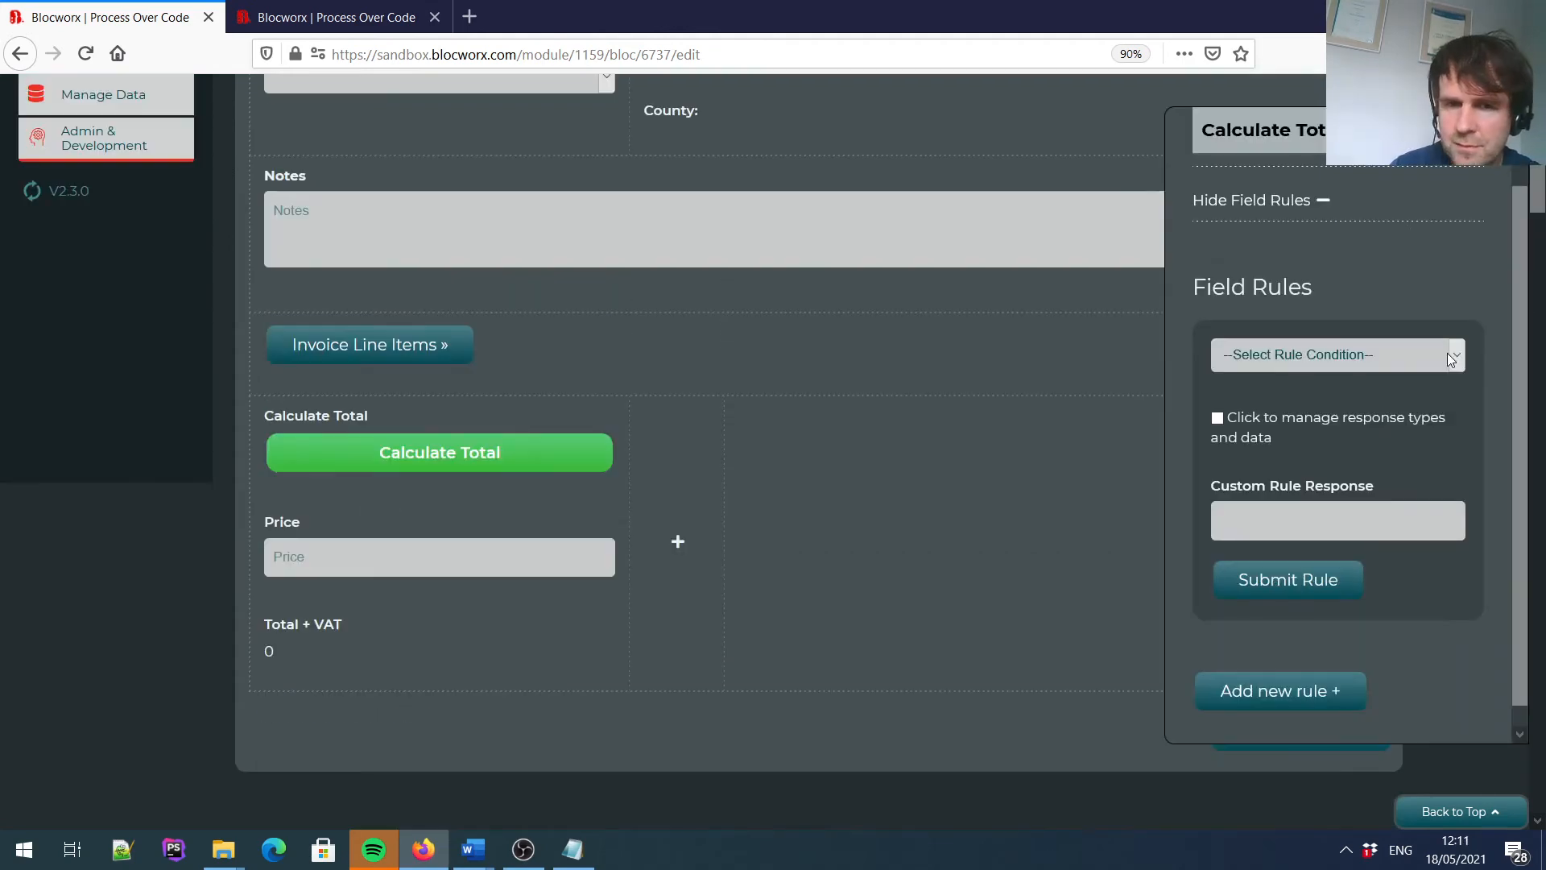
# Give Calculate Total the rule condition Populate Another local field with total from elsewhere, looking up the Invoice Line Items bloc.
pyautogui.click(1447, 354)
pyautogui.click(1447, 355)
pyautogui.click(1447, 354)
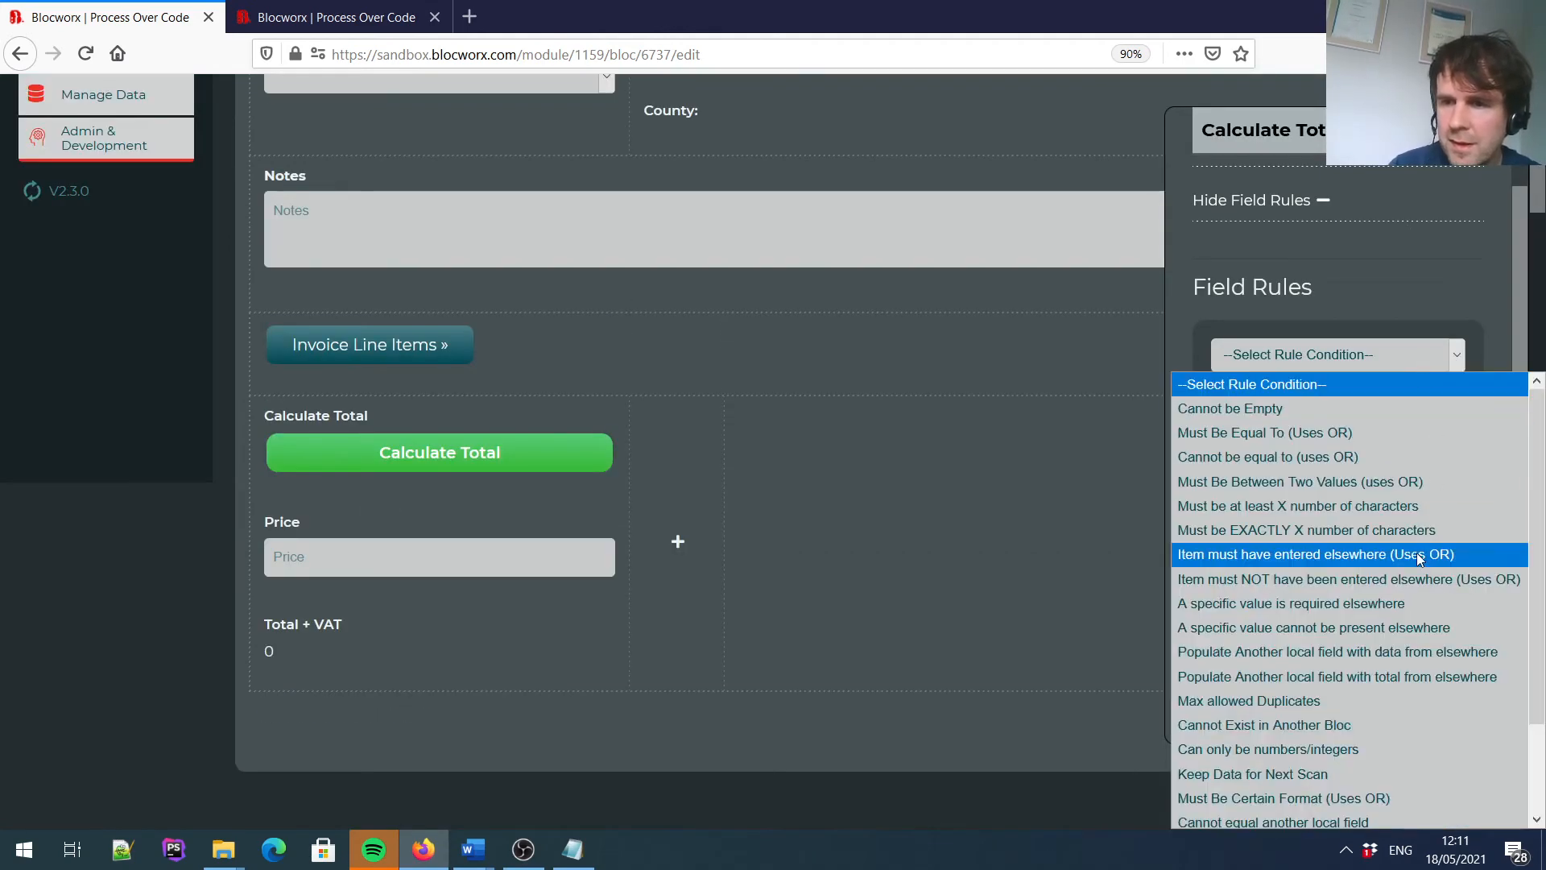
pyautogui.click(1379, 682)
pyautogui.scroll(-3, 1322, 398)
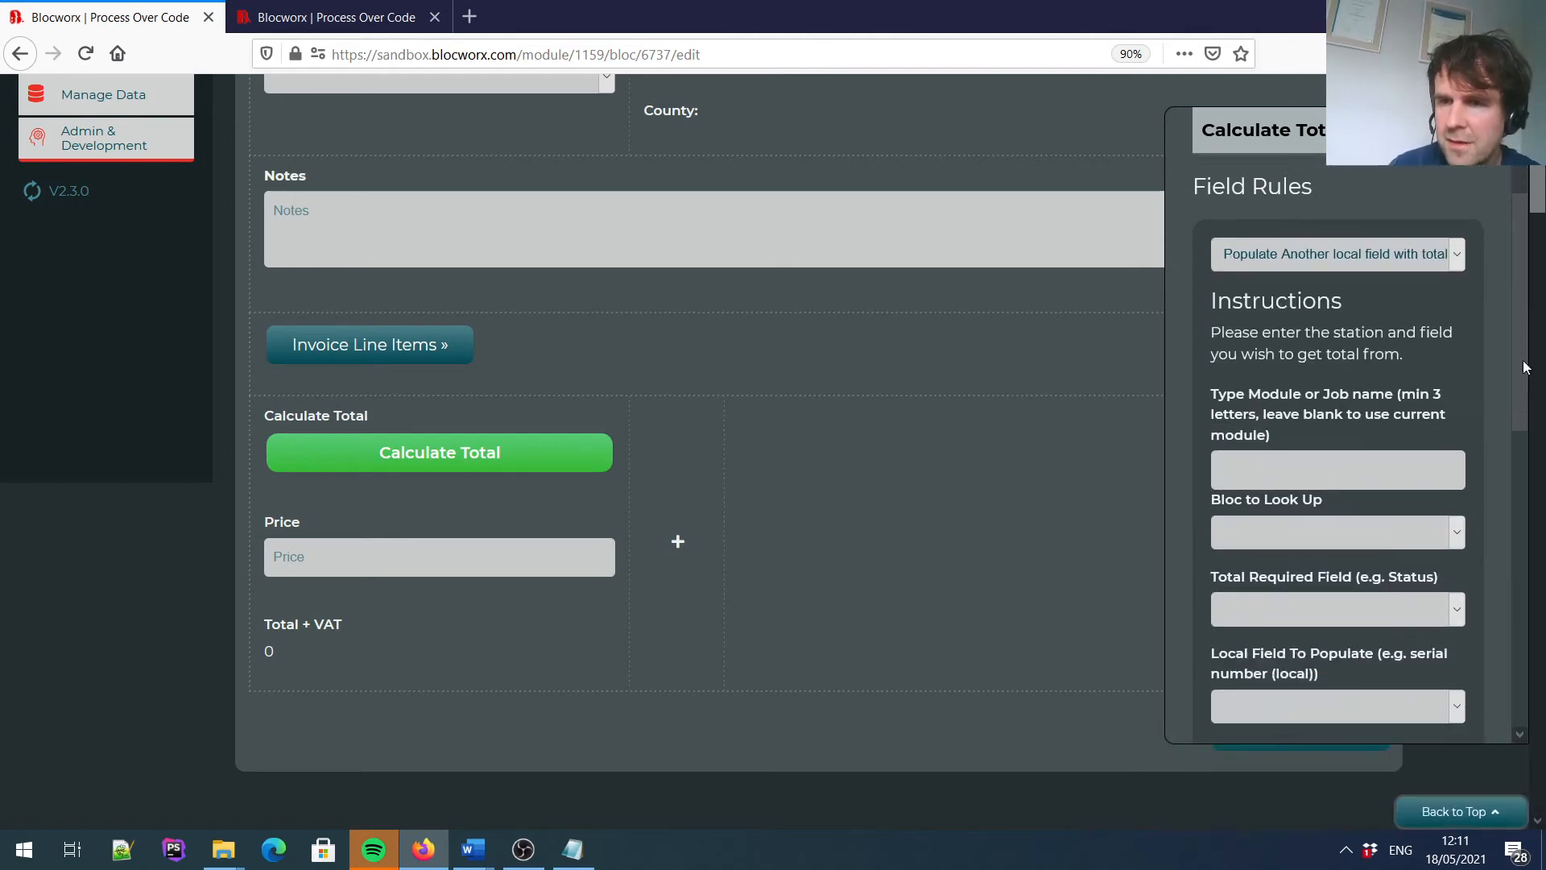
pyautogui.click(1345, 444)
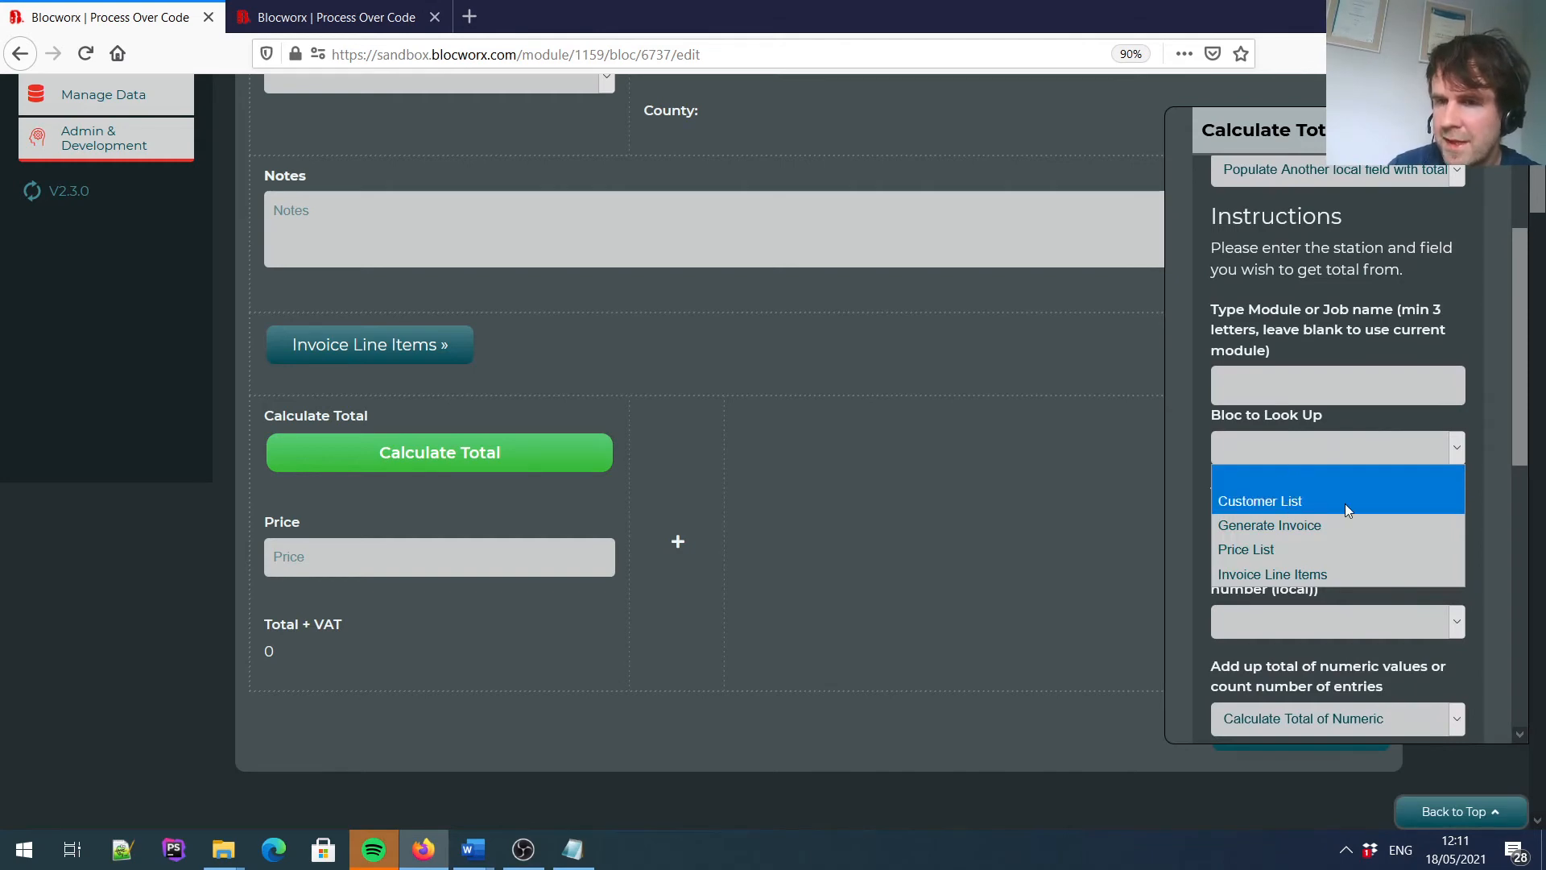
pyautogui.click(1306, 572)
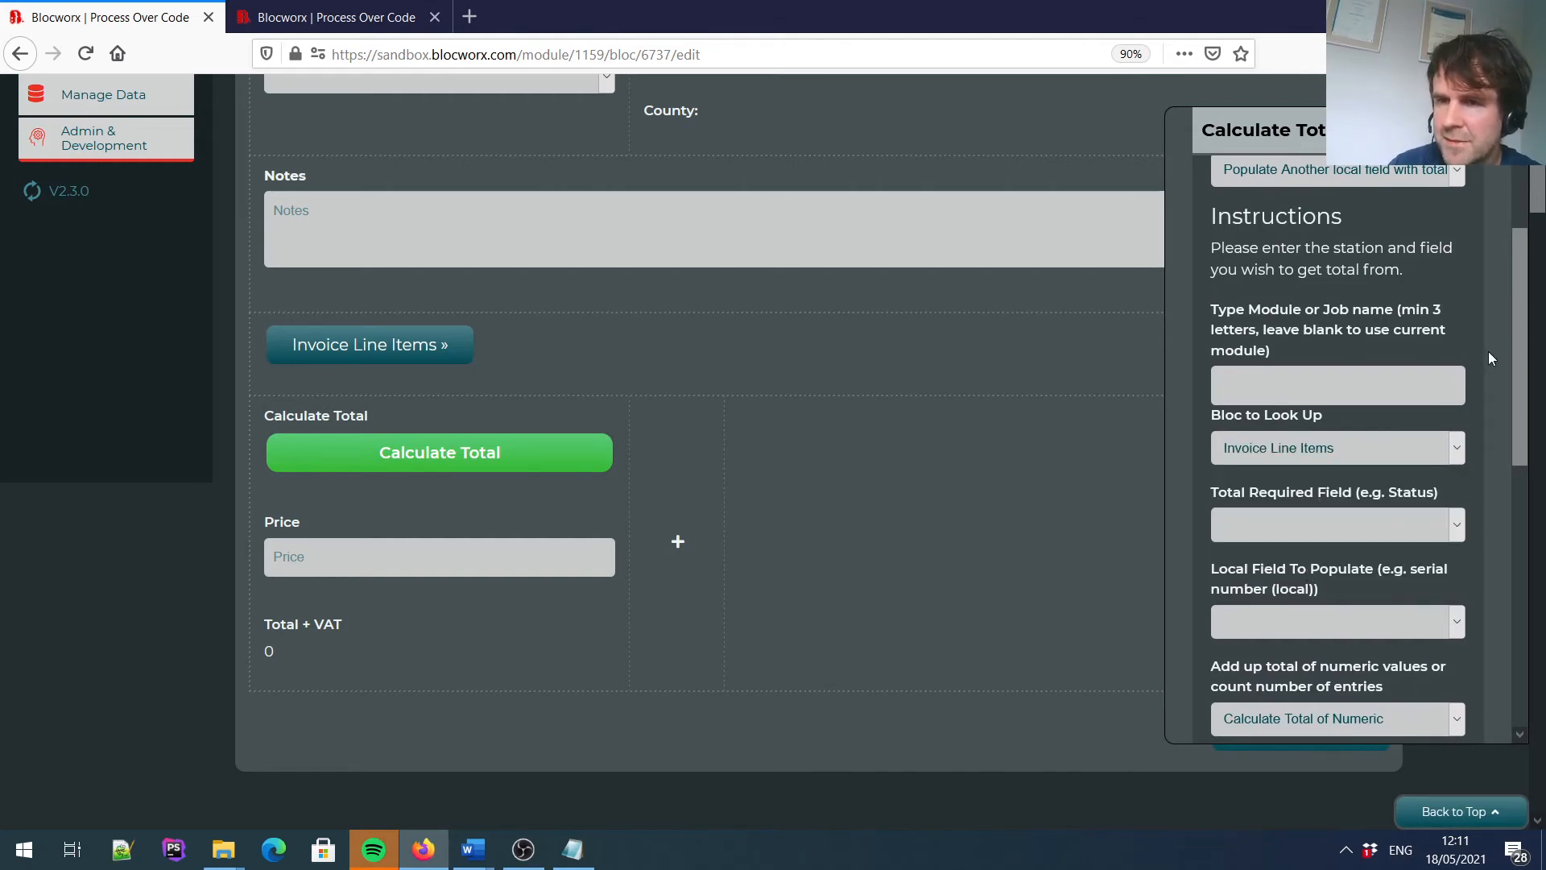
# Set the rule's total required field to Total and the local field to populate to Price.
pyautogui.click(1389, 529)
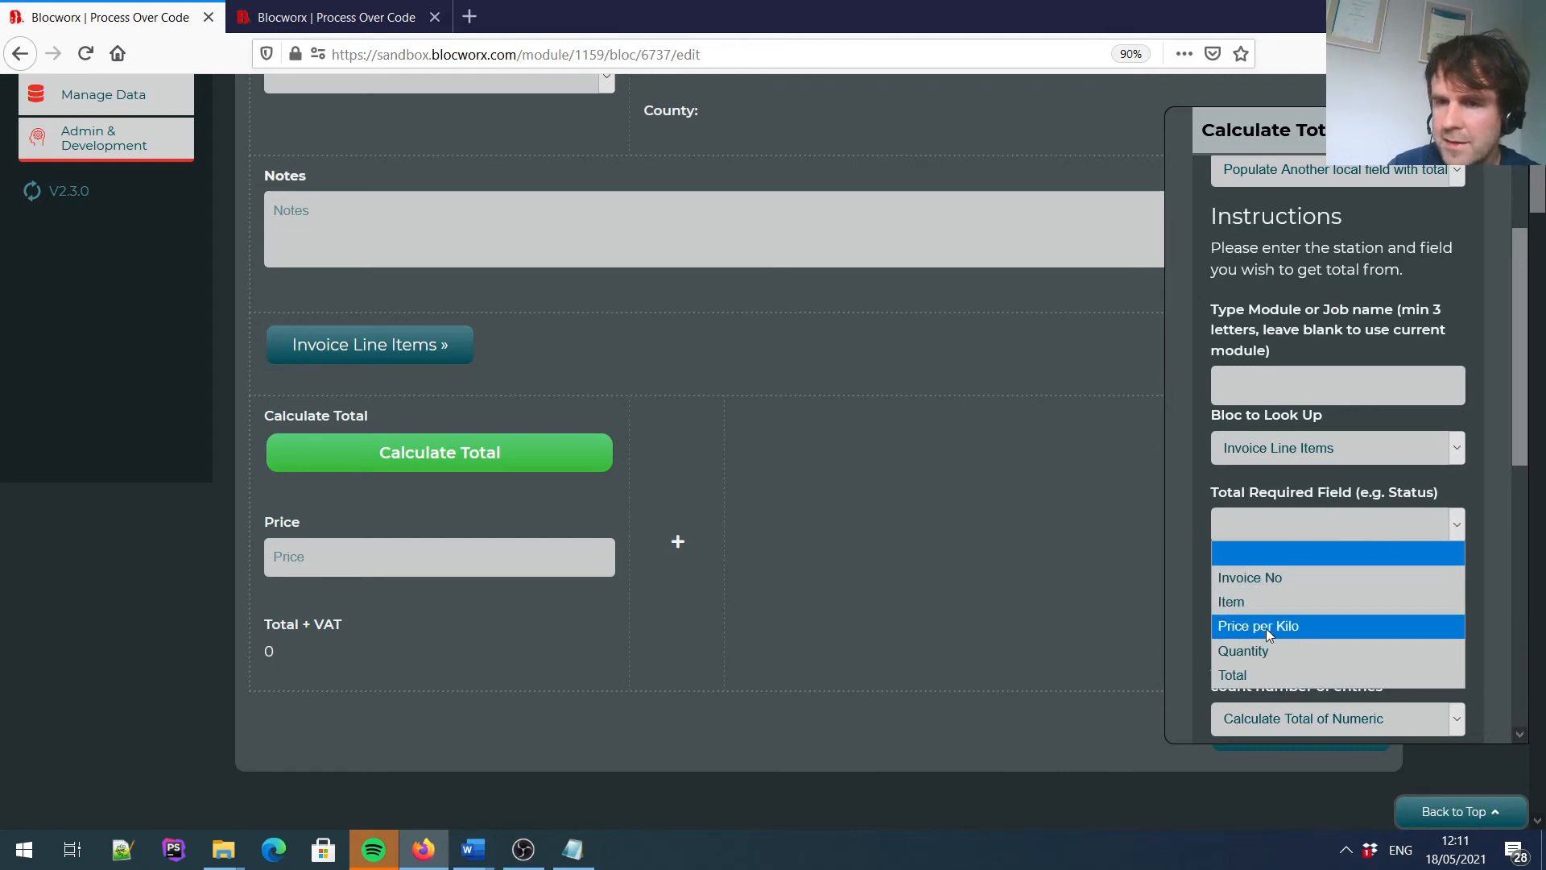
pyautogui.click(1270, 675)
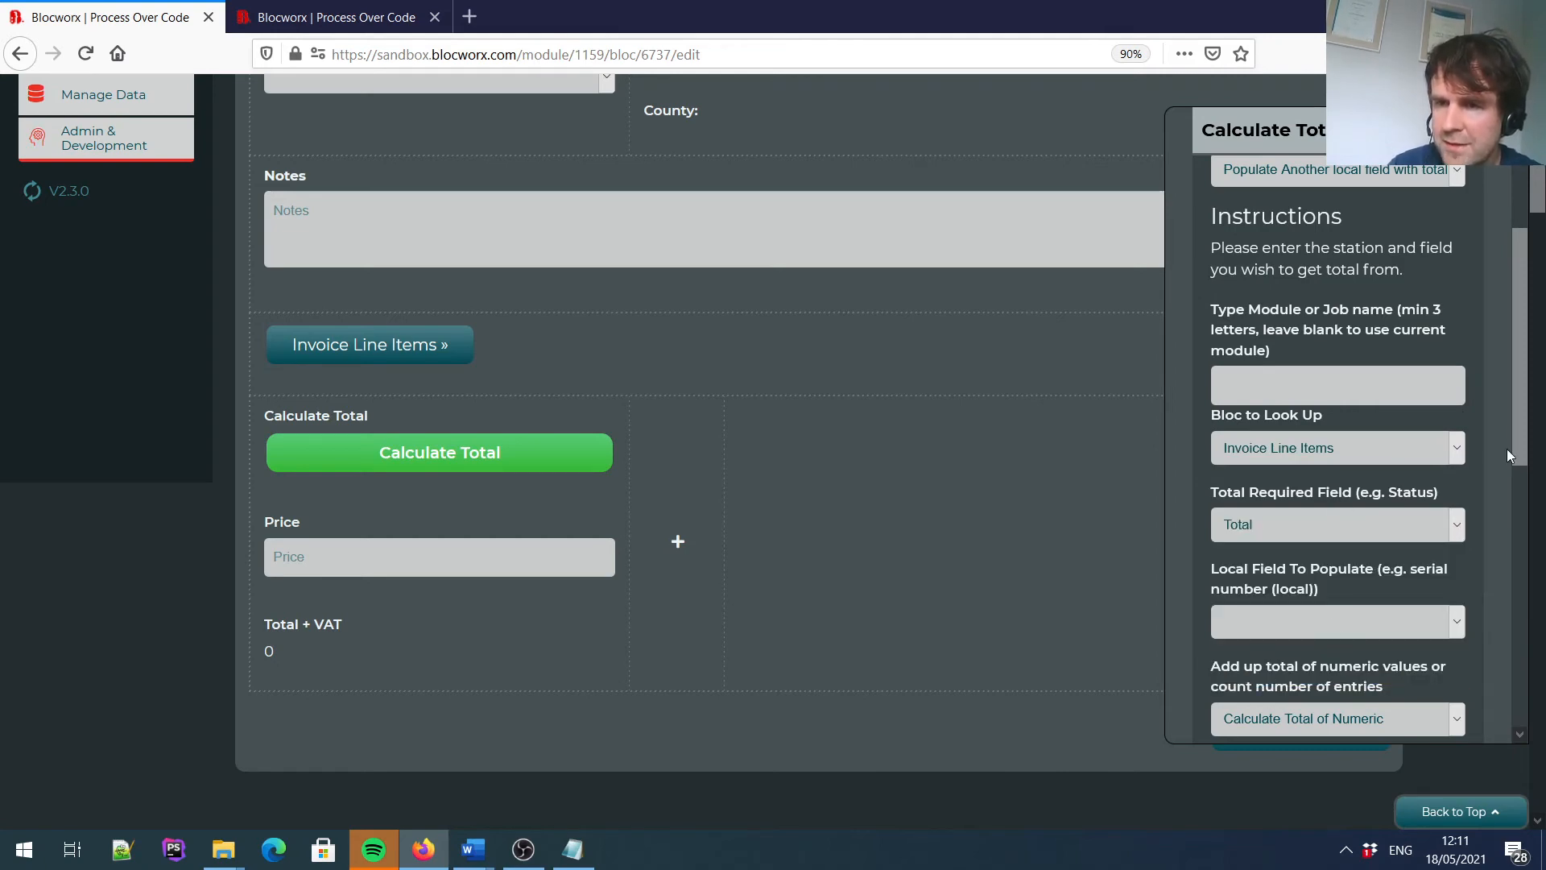
pyautogui.moveTo(1519, 390); pyautogui.dragTo(1519, 433)
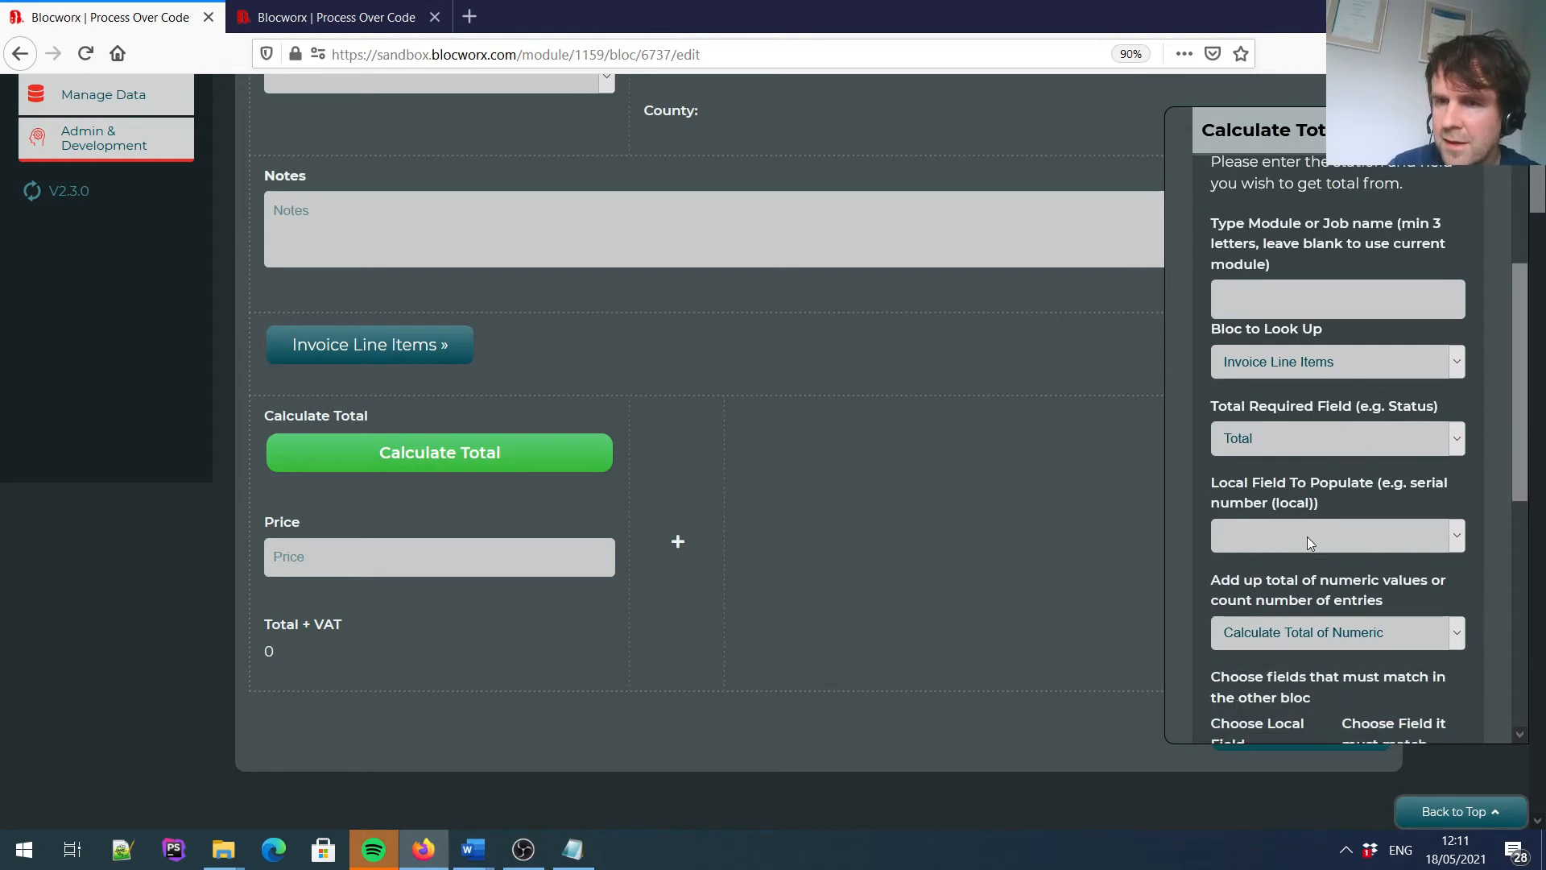
pyautogui.click(1367, 541)
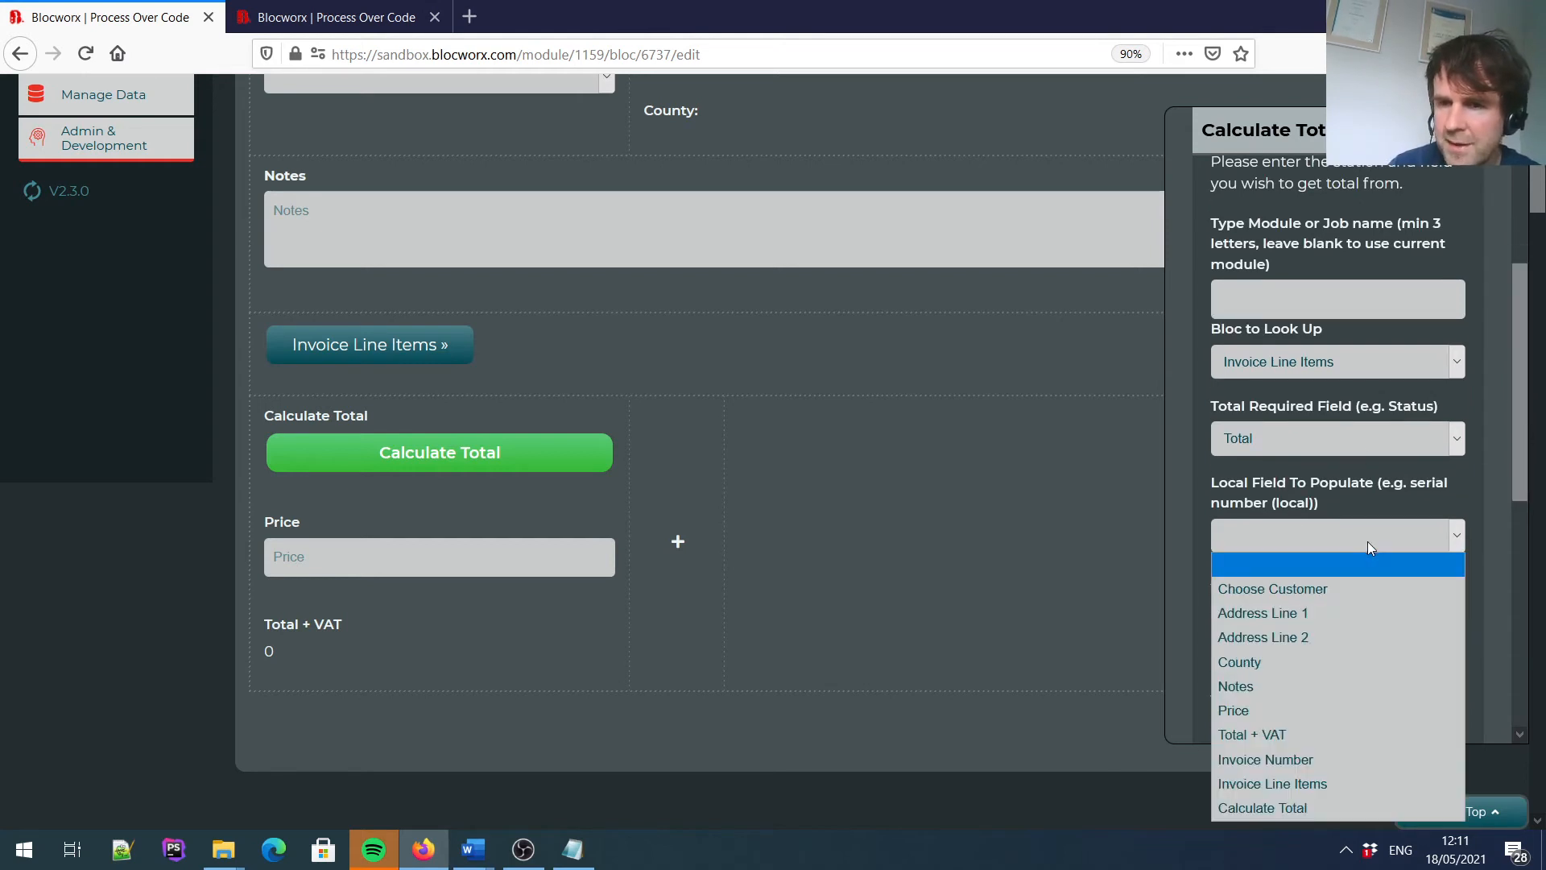
pyautogui.click(1262, 710)
pyautogui.moveTo(354, 566)
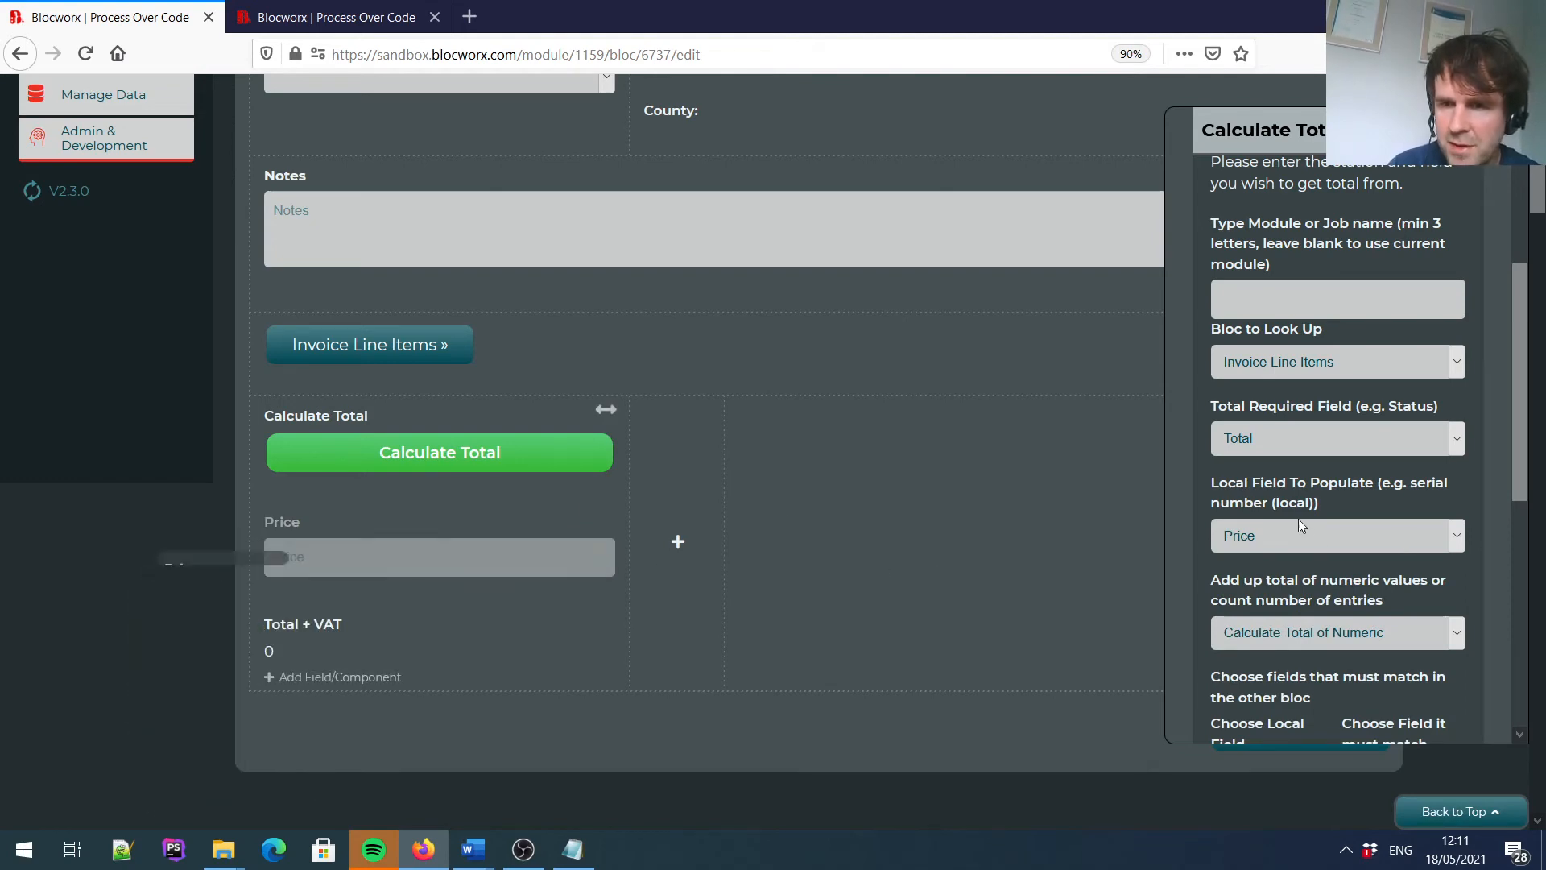
# Try the rule's Count Number of Values option and return it to Calculate Total of Numeric.
pyautogui.scroll(-3, 1521, 425)
pyautogui.click(1298, 493)
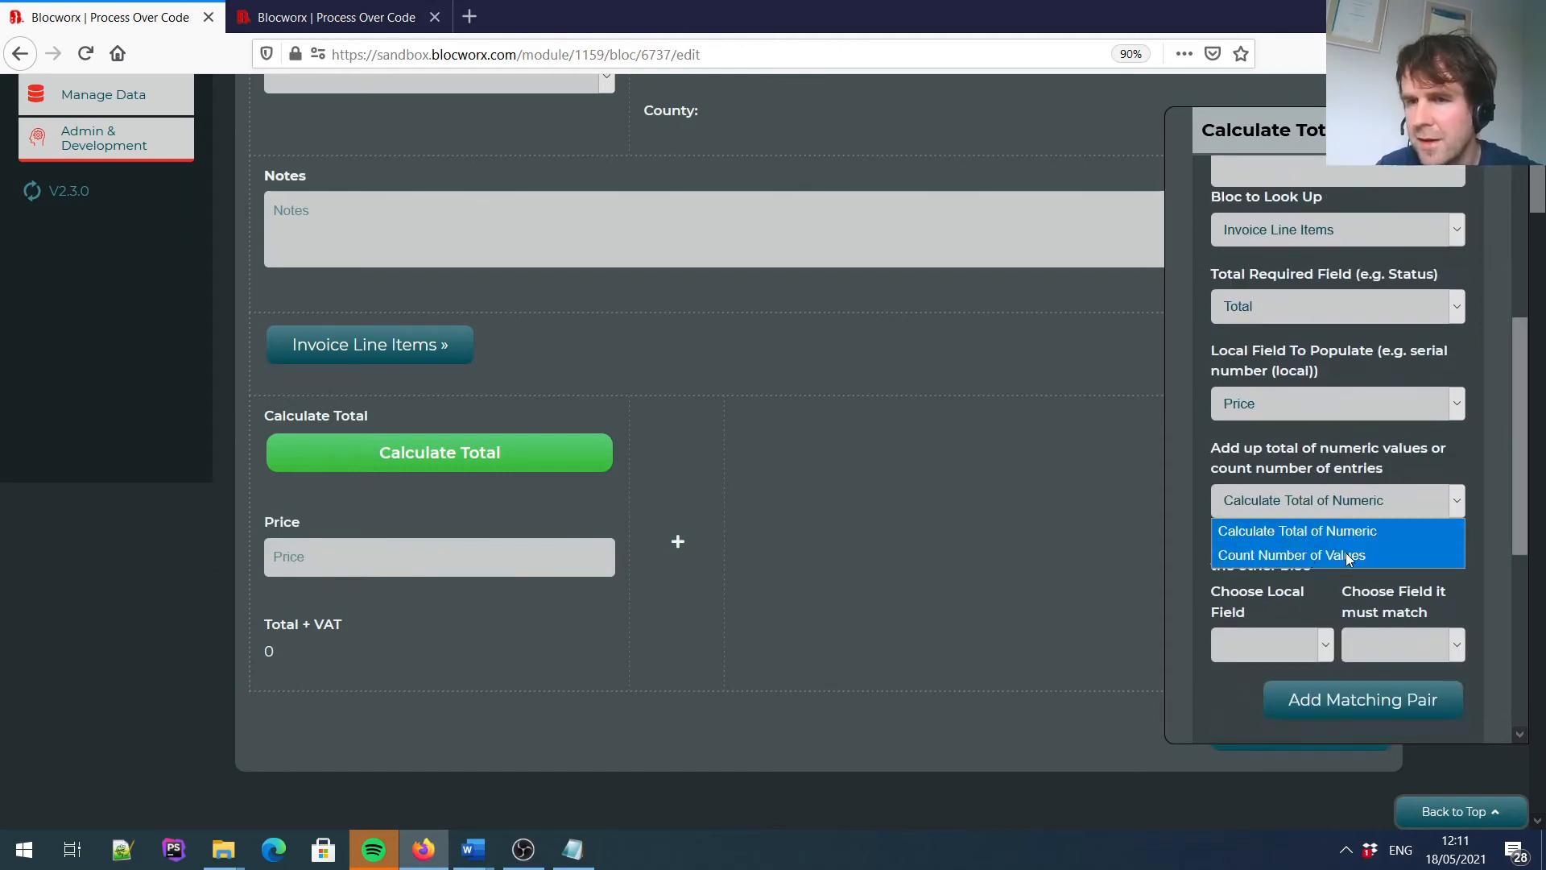
pyautogui.click(1345, 552)
pyautogui.click(1336, 493)
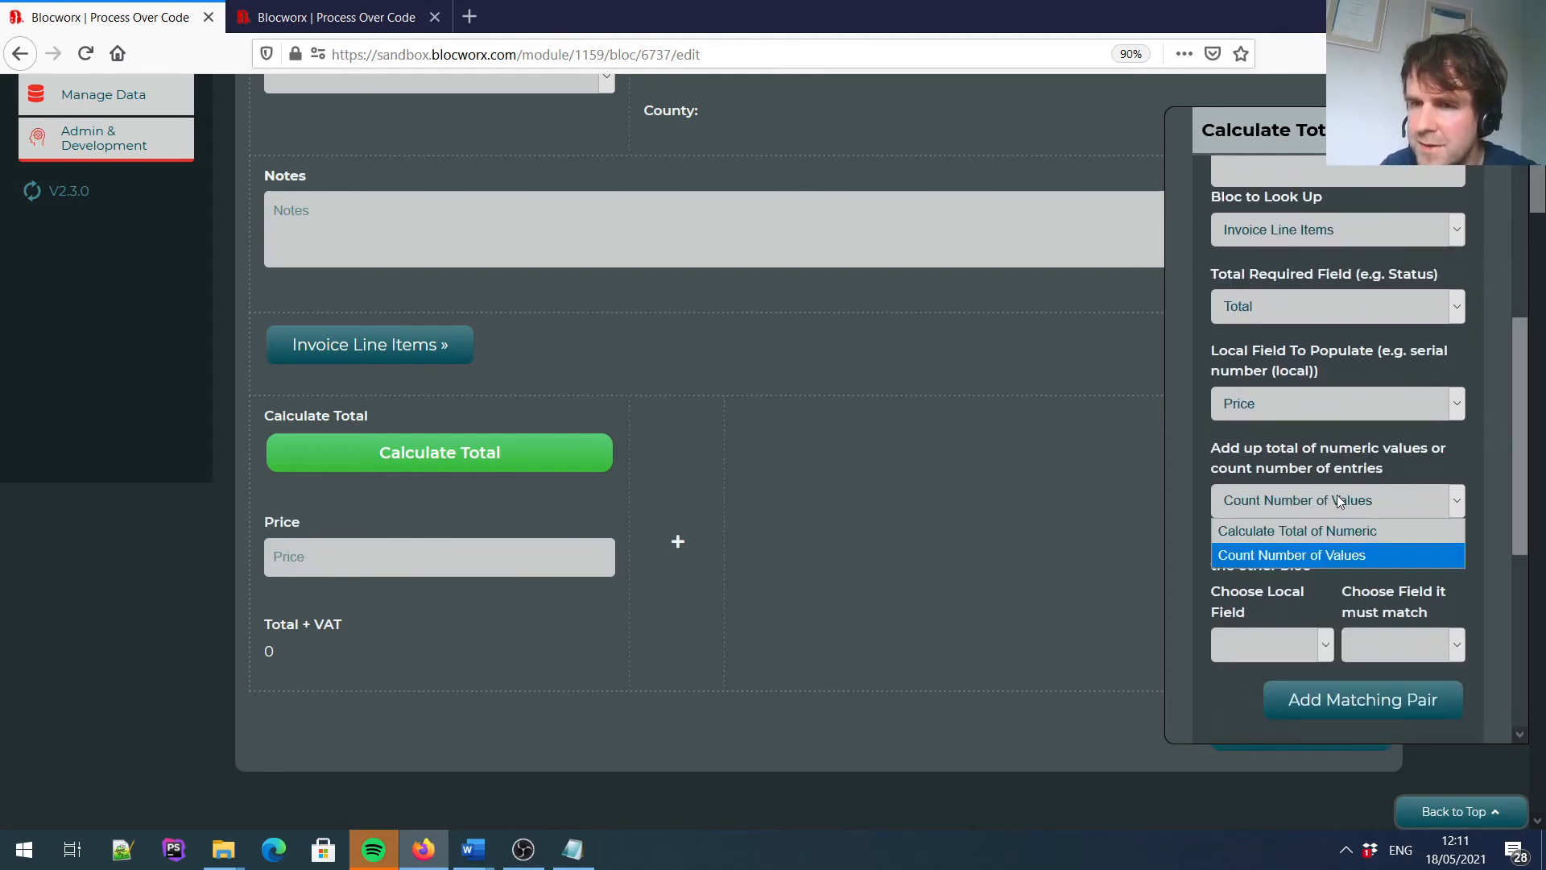
pyautogui.click(1350, 535)
# Set the rule's matching fields so the local Invoice Number must match Invoice No in Invoice Line Items.
pyautogui.scroll(-3, 1522, 456)
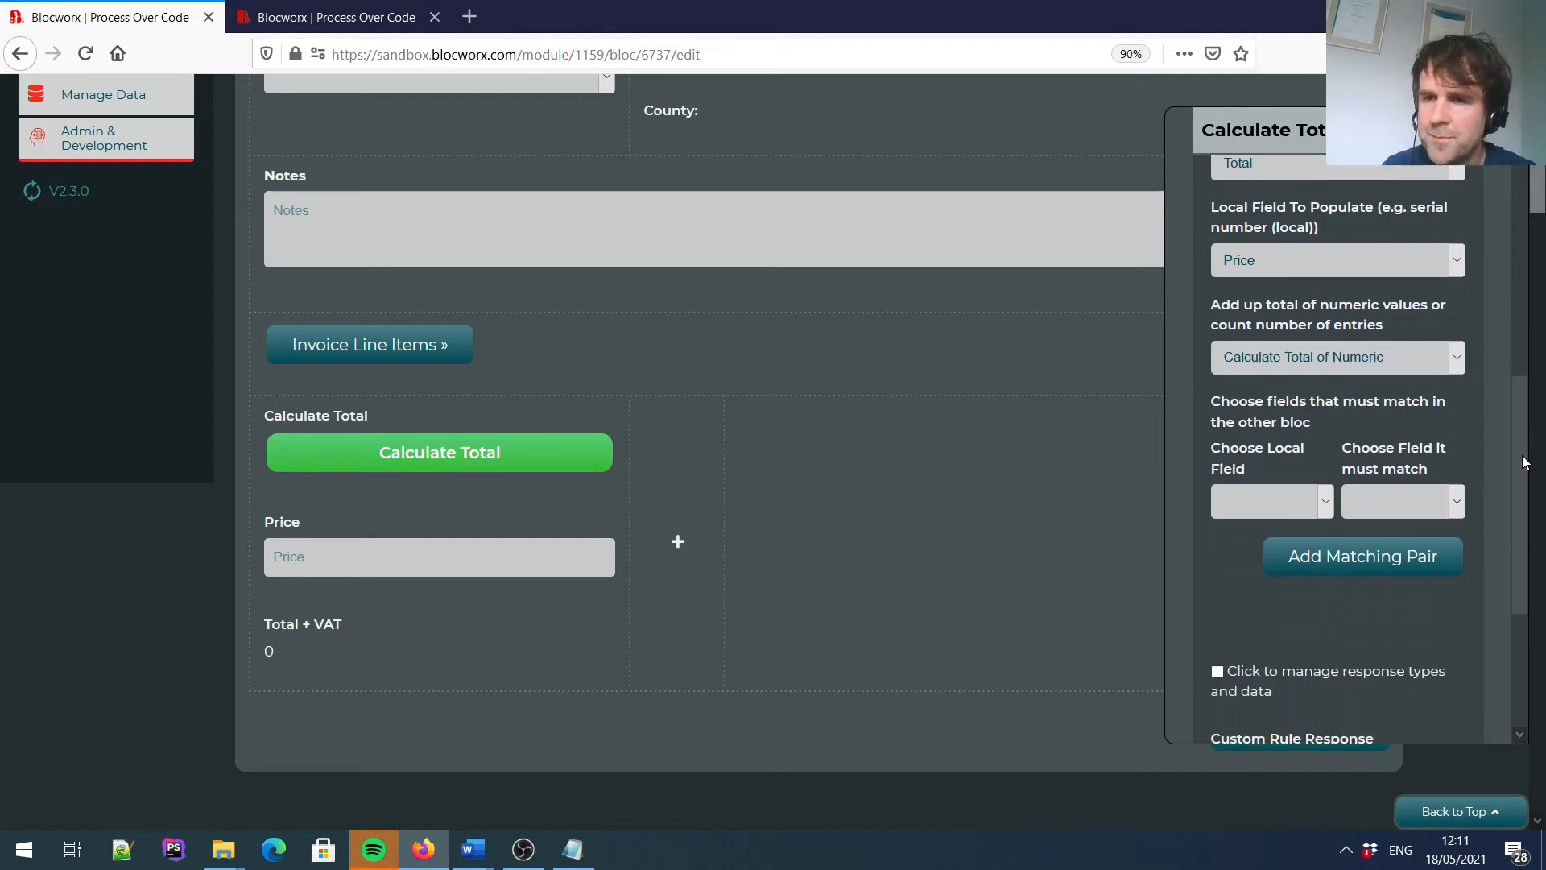
pyautogui.click(1298, 506)
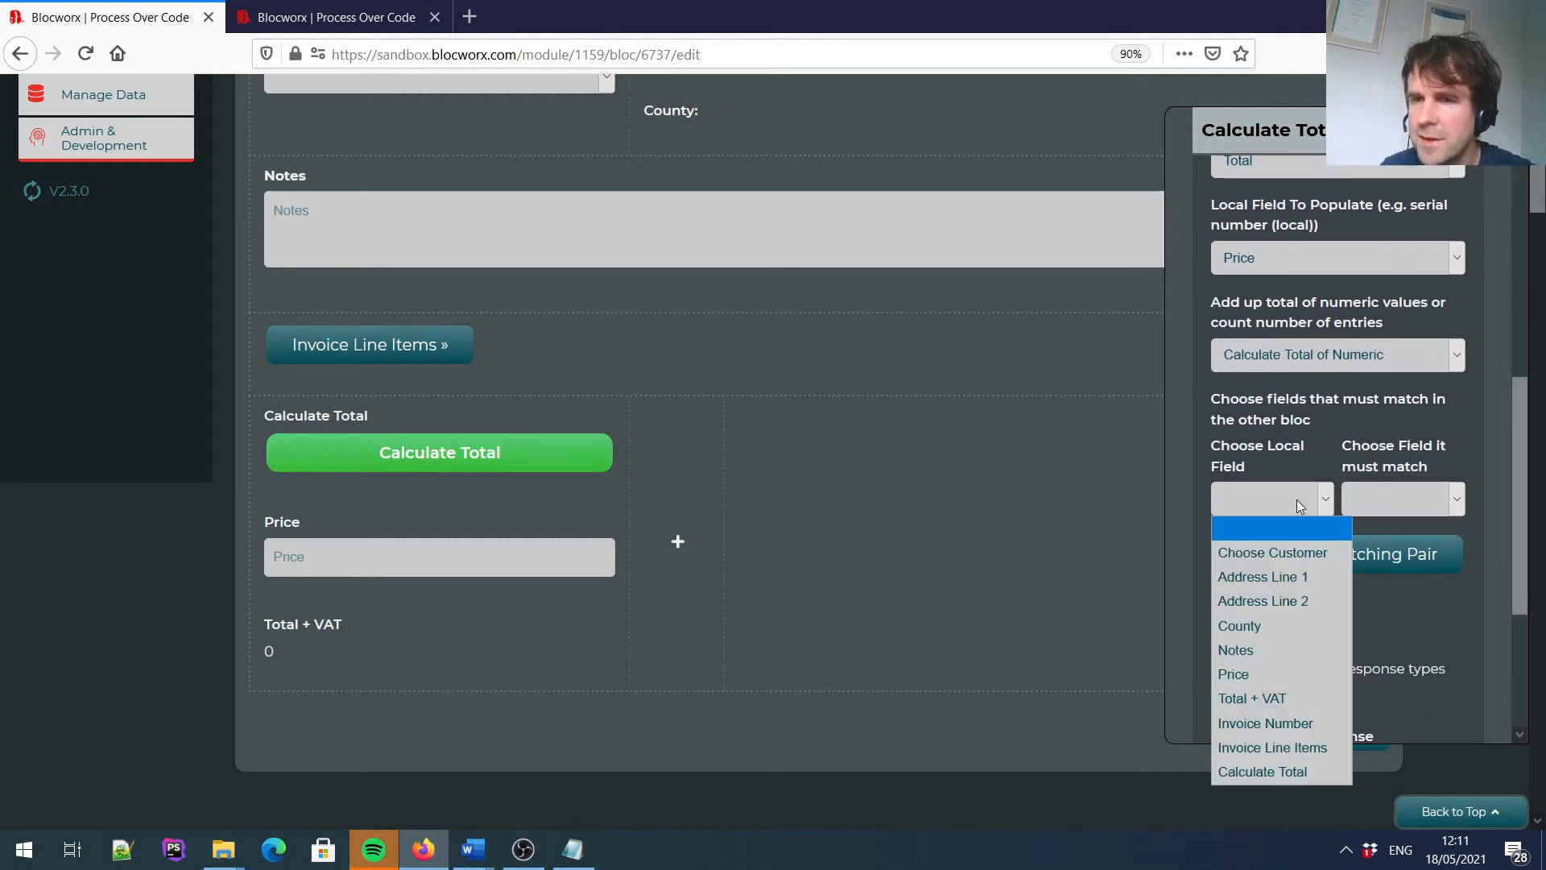
pyautogui.click(1272, 499)
pyautogui.click(1272, 499)
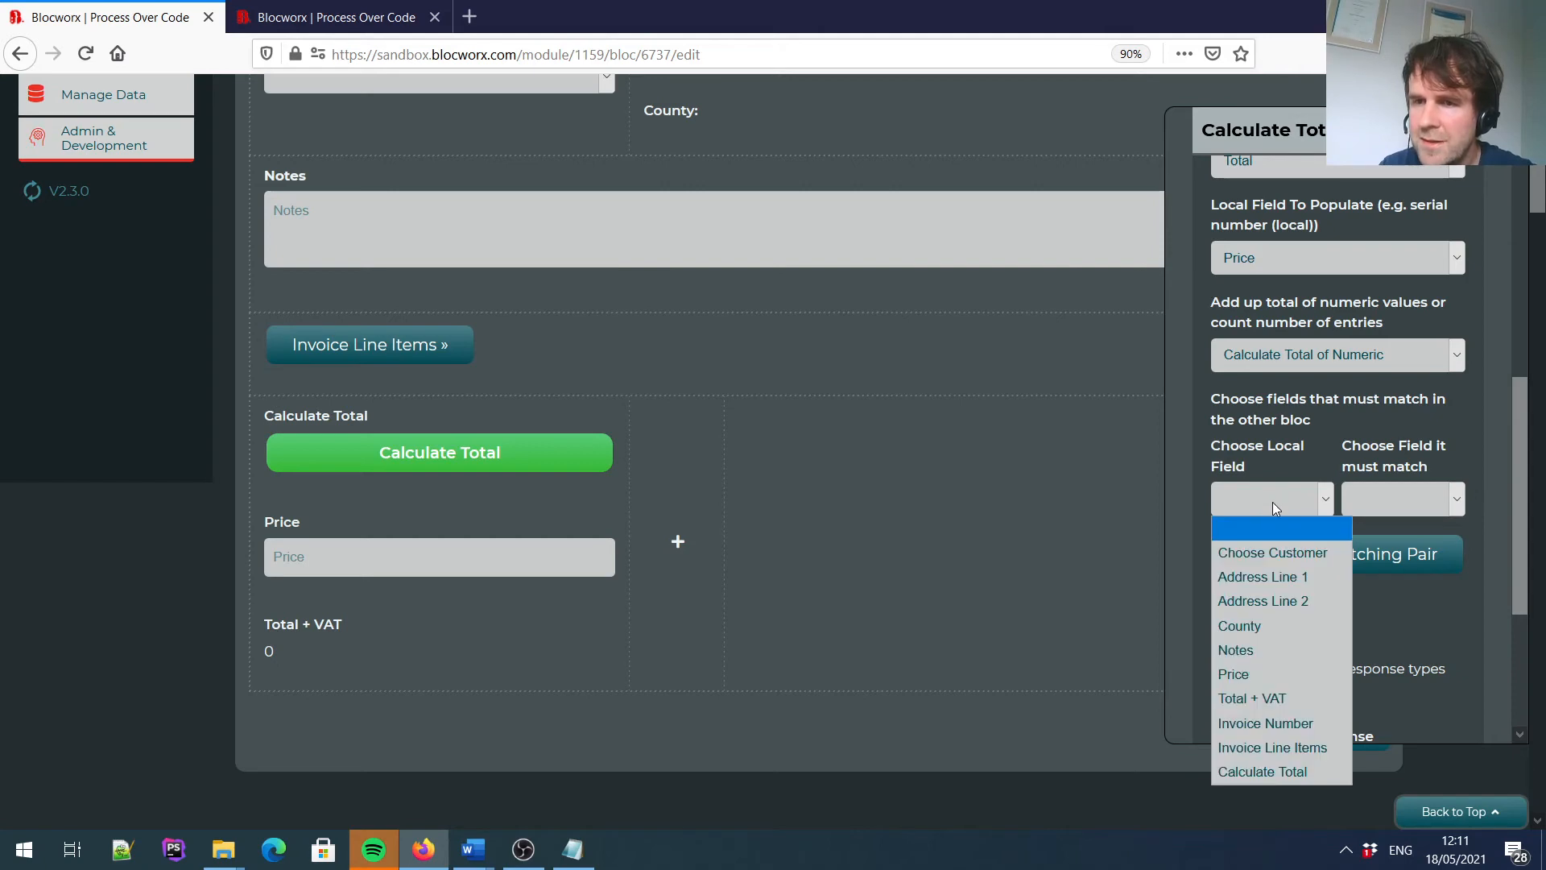
pyautogui.click(1271, 723)
pyautogui.click(1409, 501)
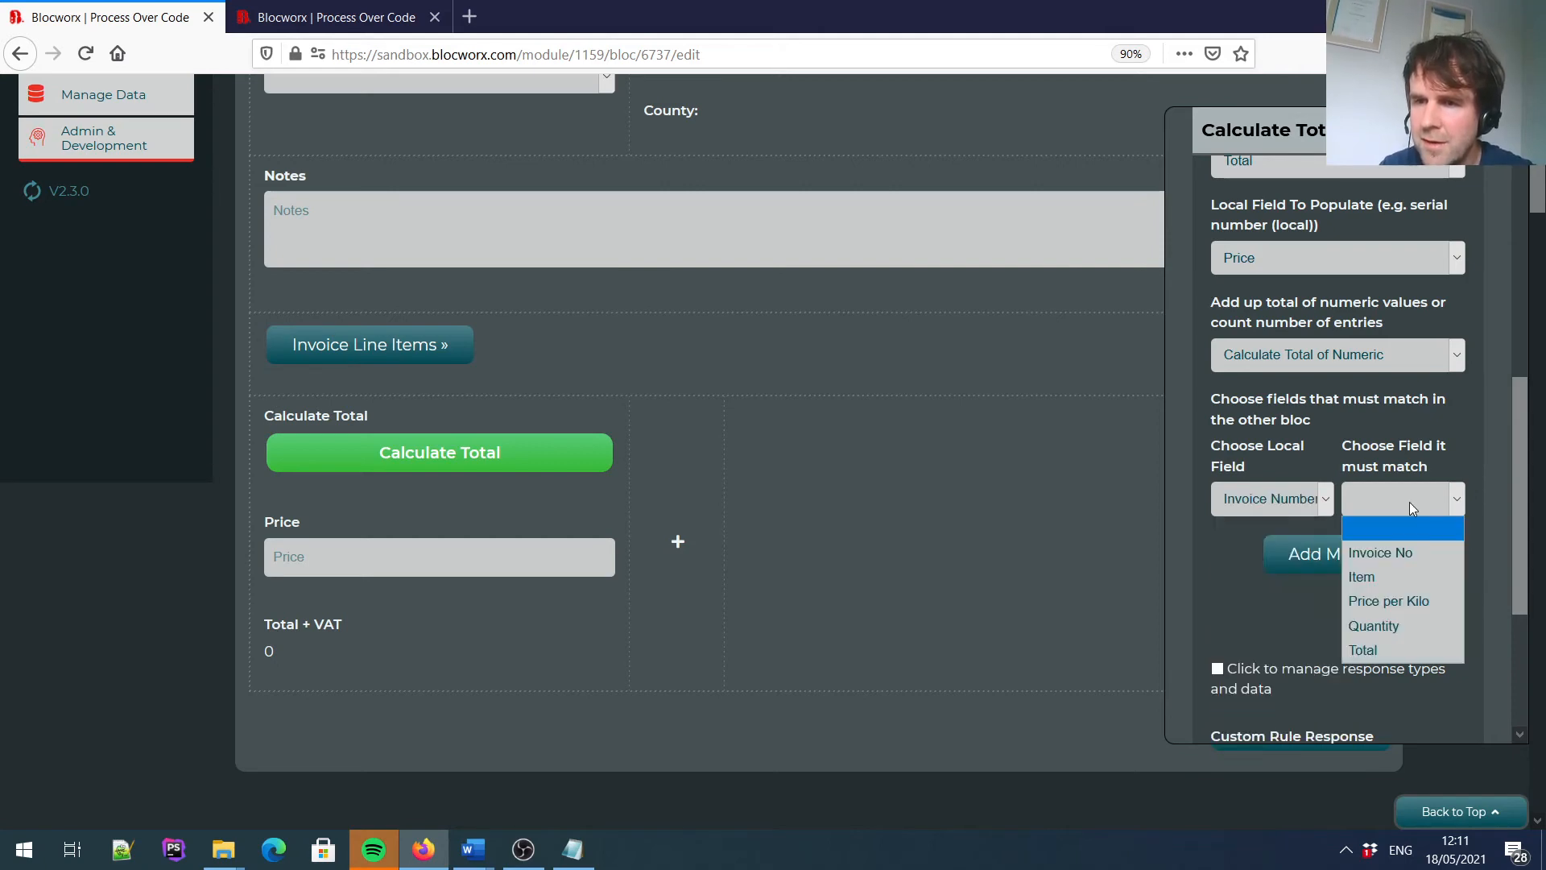
pyautogui.click(1398, 554)
pyautogui.moveTo(1516, 435); pyautogui.dragTo(1515, 378)
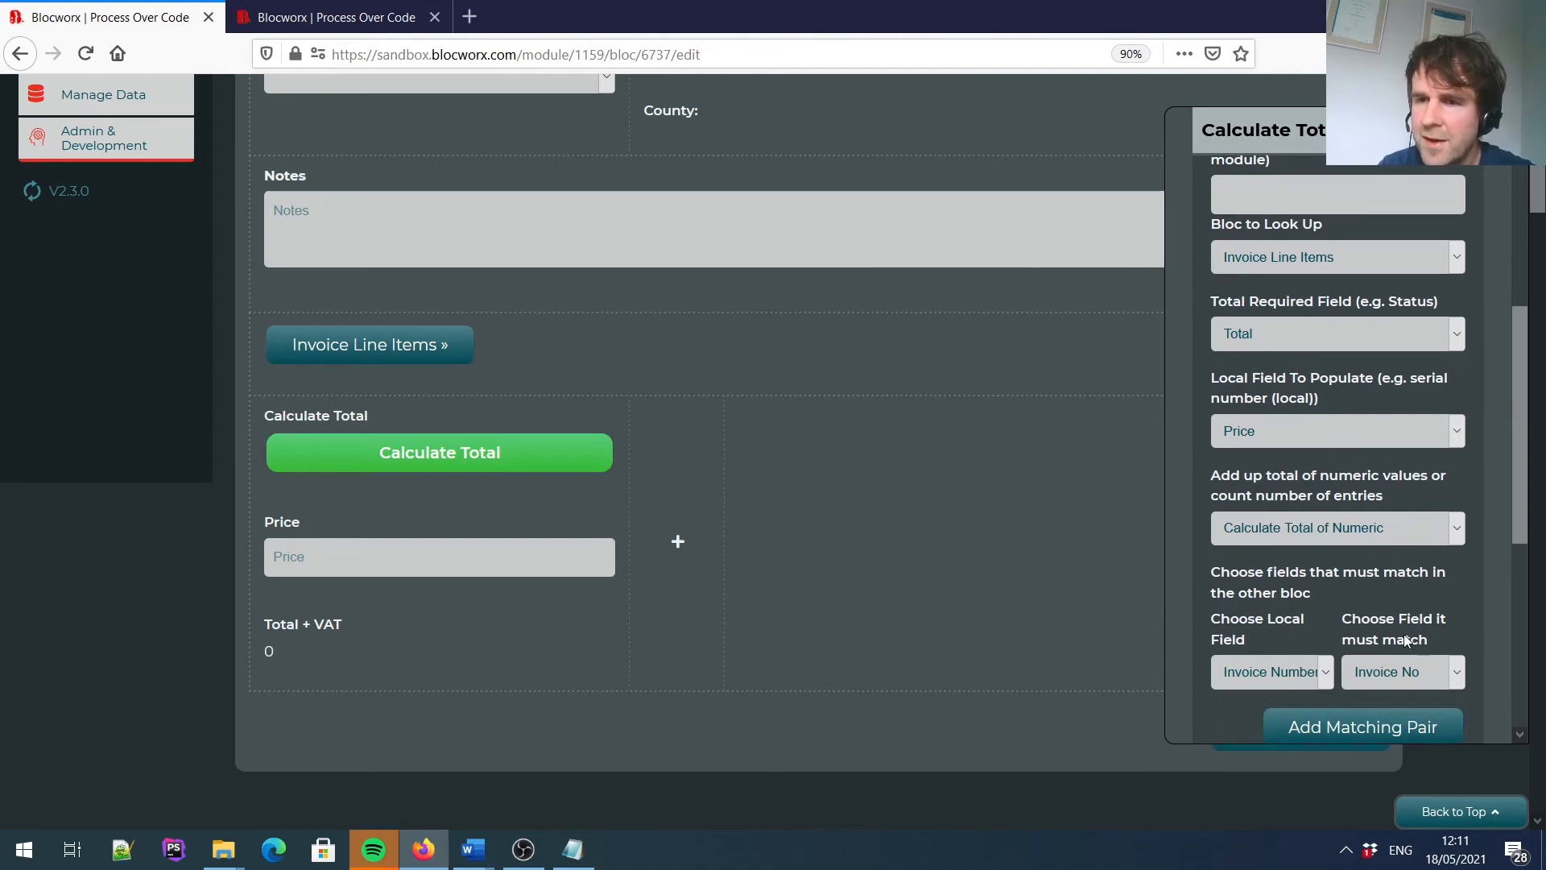
pyautogui.moveTo(1515, 402); pyautogui.dragTo(1515, 495)
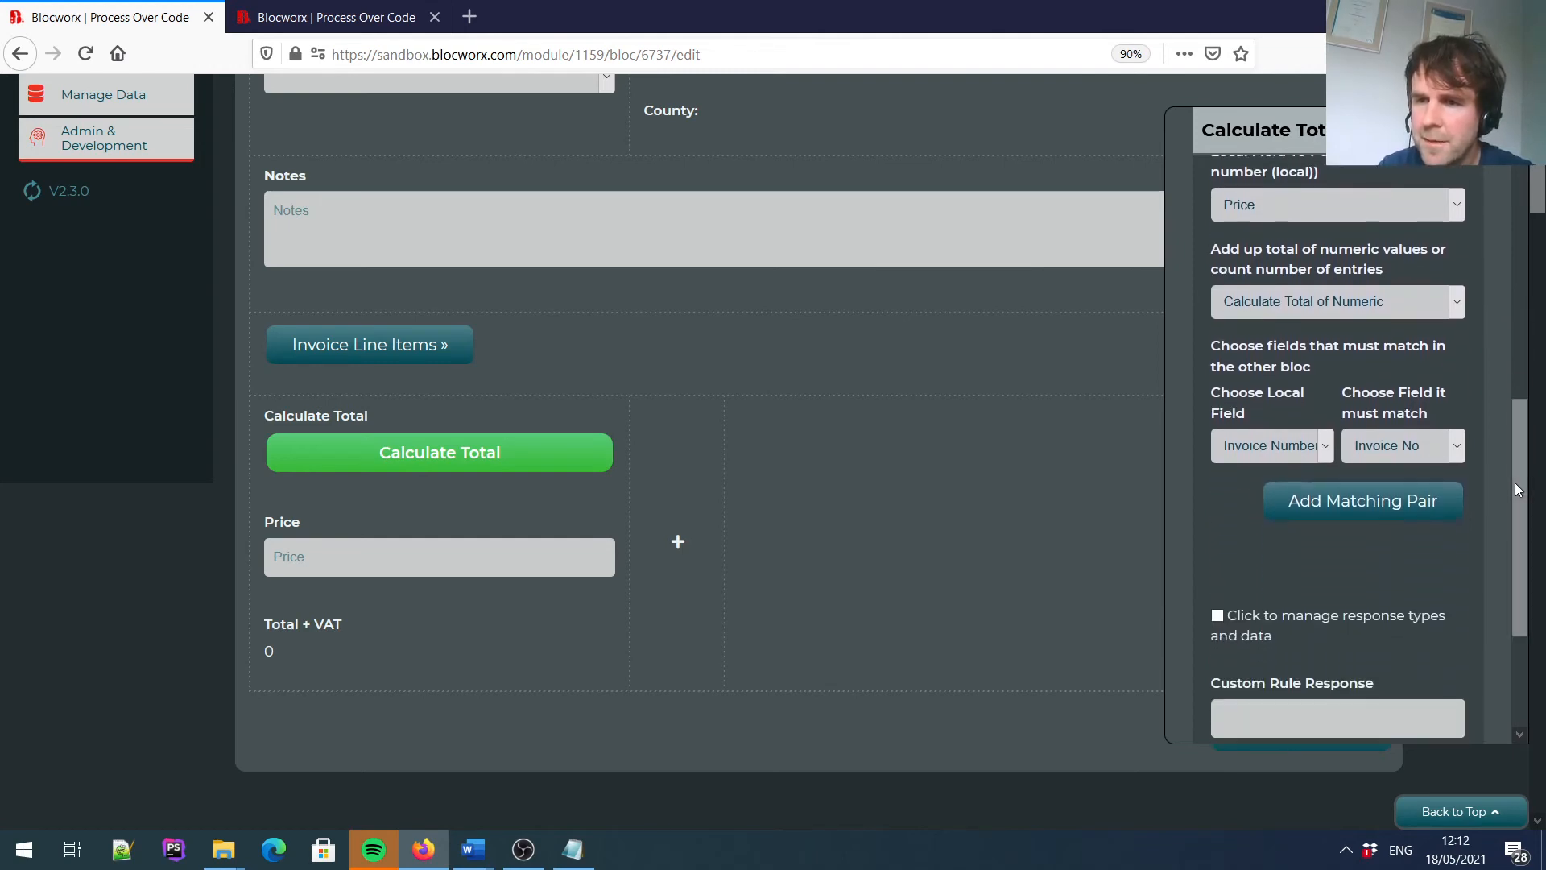
# Add the matching pair to the rule, save the rule on Calculate Total and close its settings.
pyautogui.moveTo(314, 553)
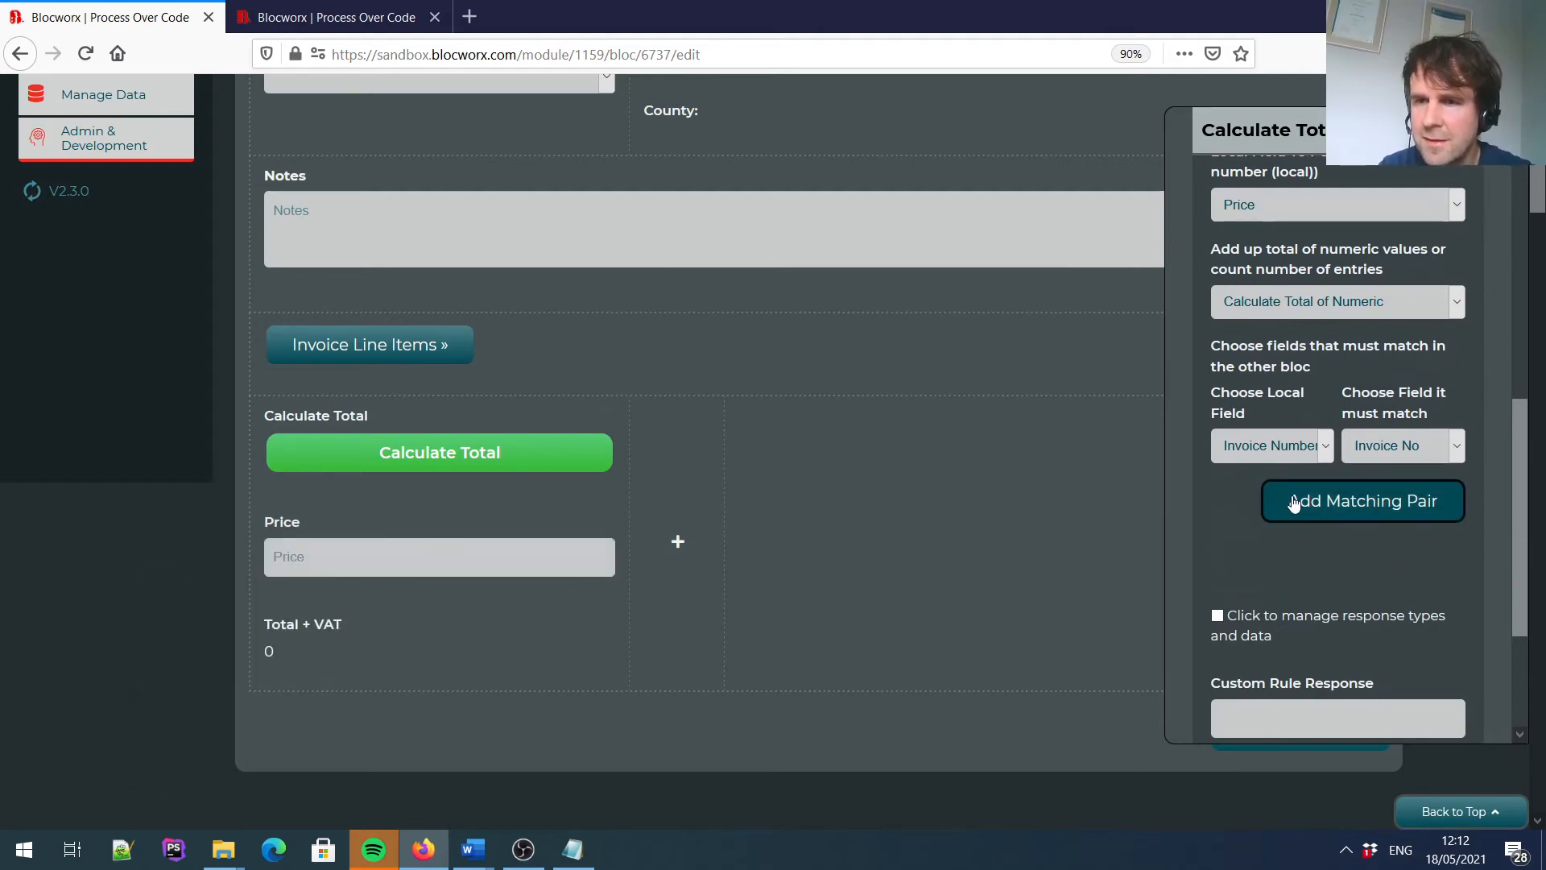
pyautogui.click(1328, 516)
pyautogui.moveTo(1517, 425); pyautogui.dragTo(1495, 526)
pyautogui.click(1335, 624)
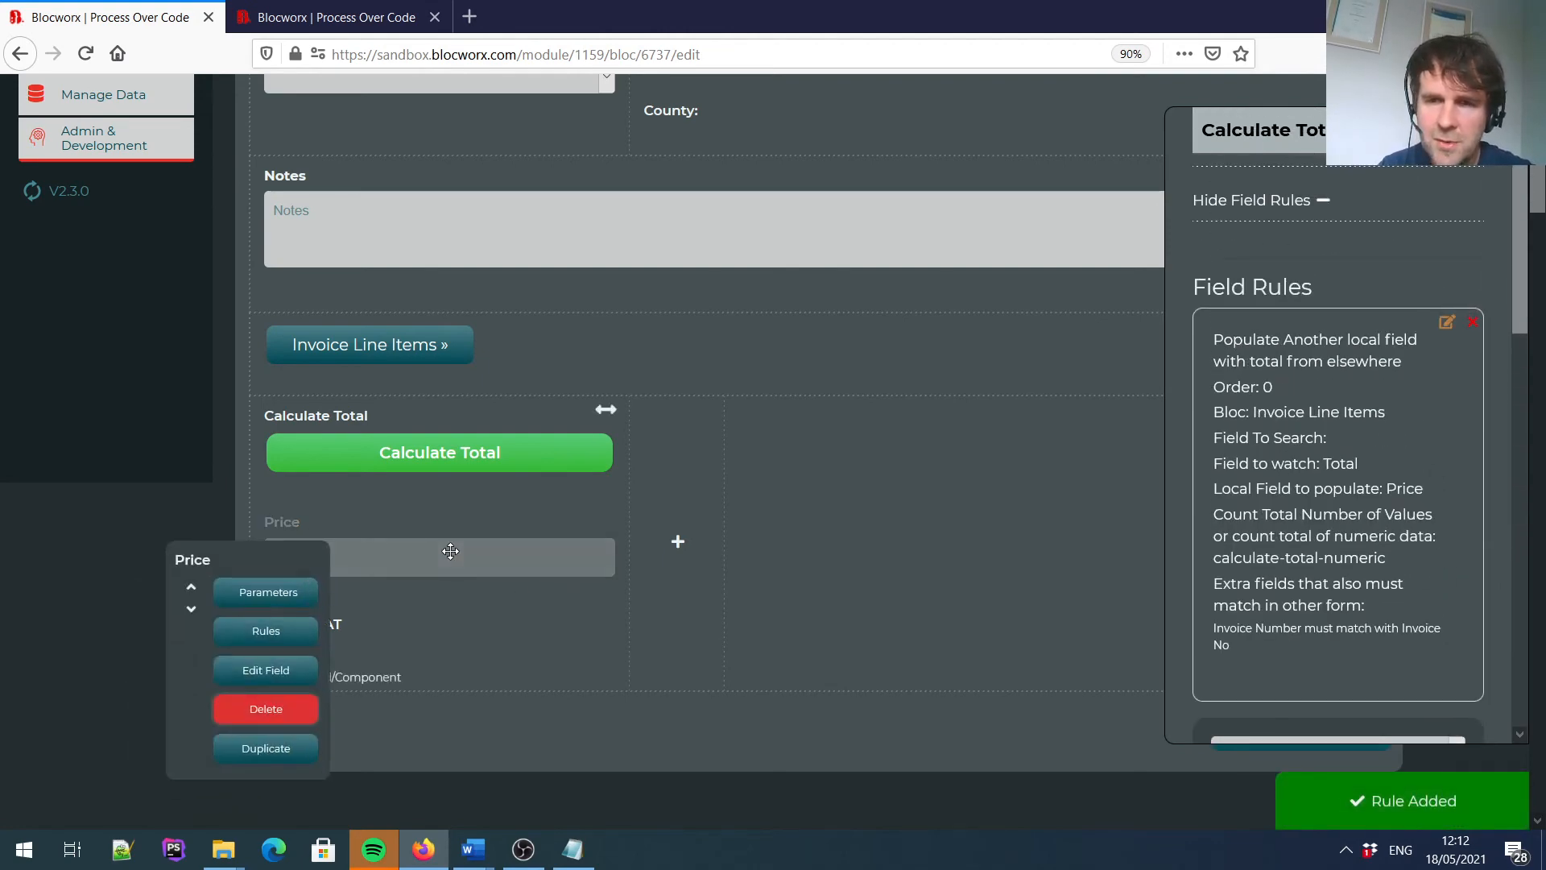
pyautogui.click(1463, 131)
# Change the Price field from a Text Field to a Plain Data Field, keeping its name.
pyautogui.moveTo(404, 556)
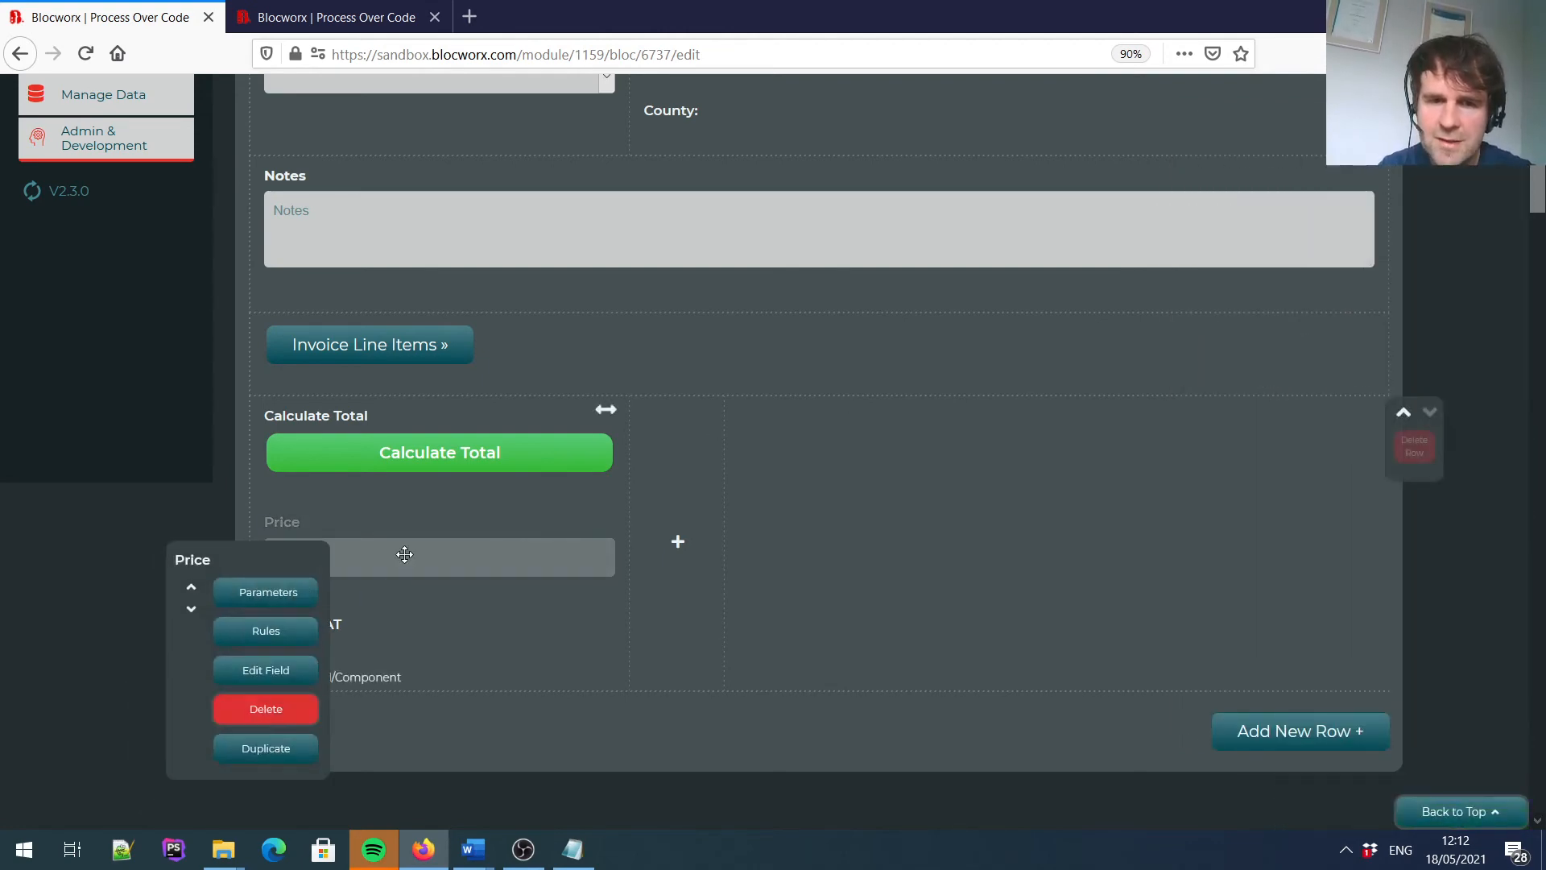
pyautogui.click(300, 671)
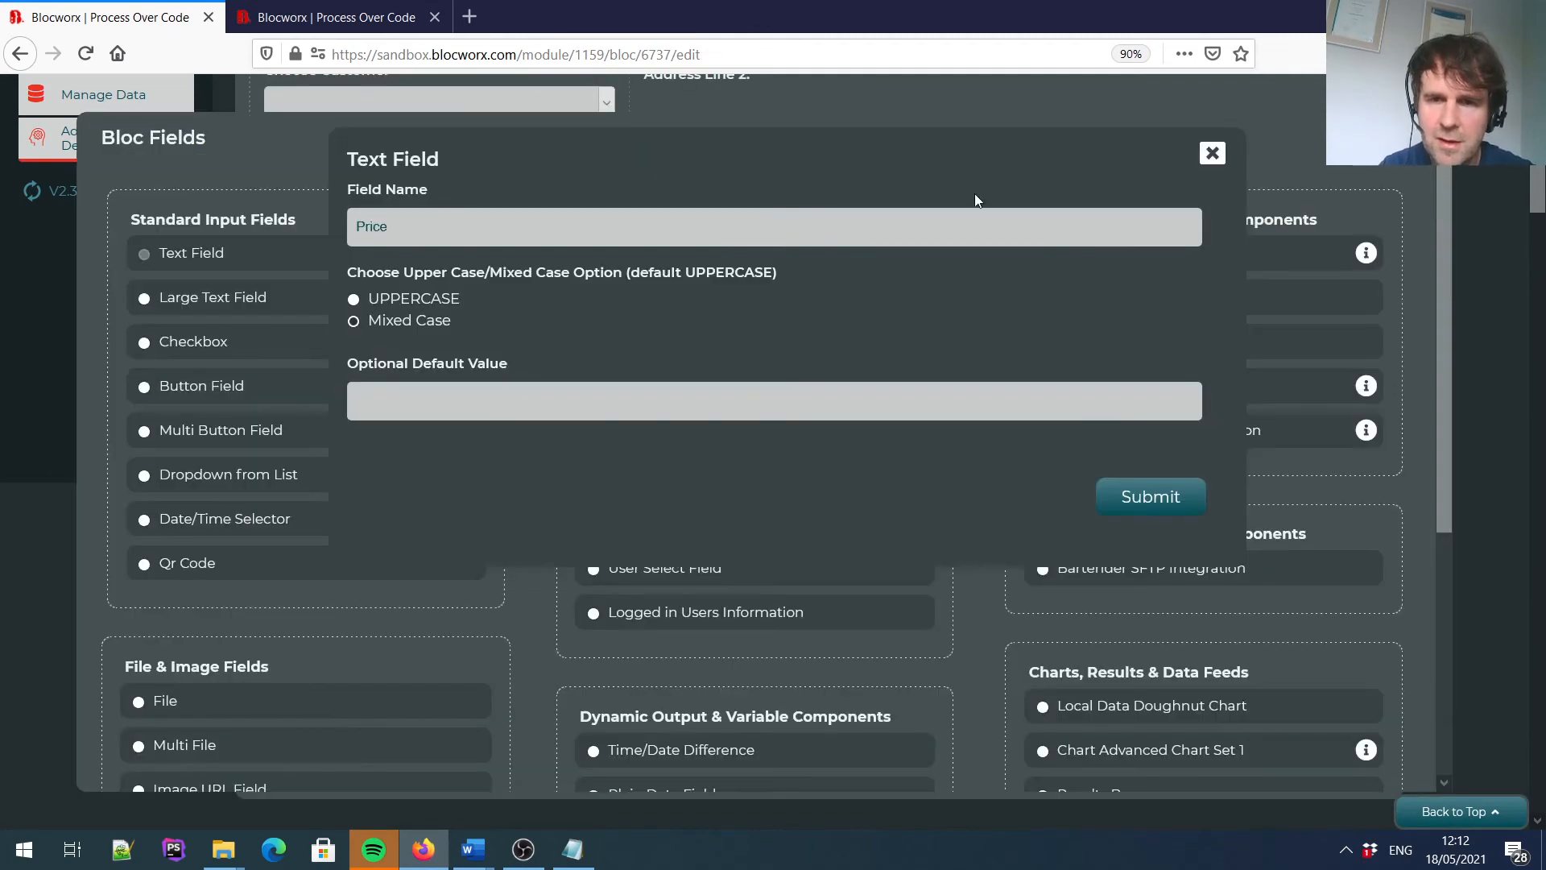
pyautogui.click(1221, 154)
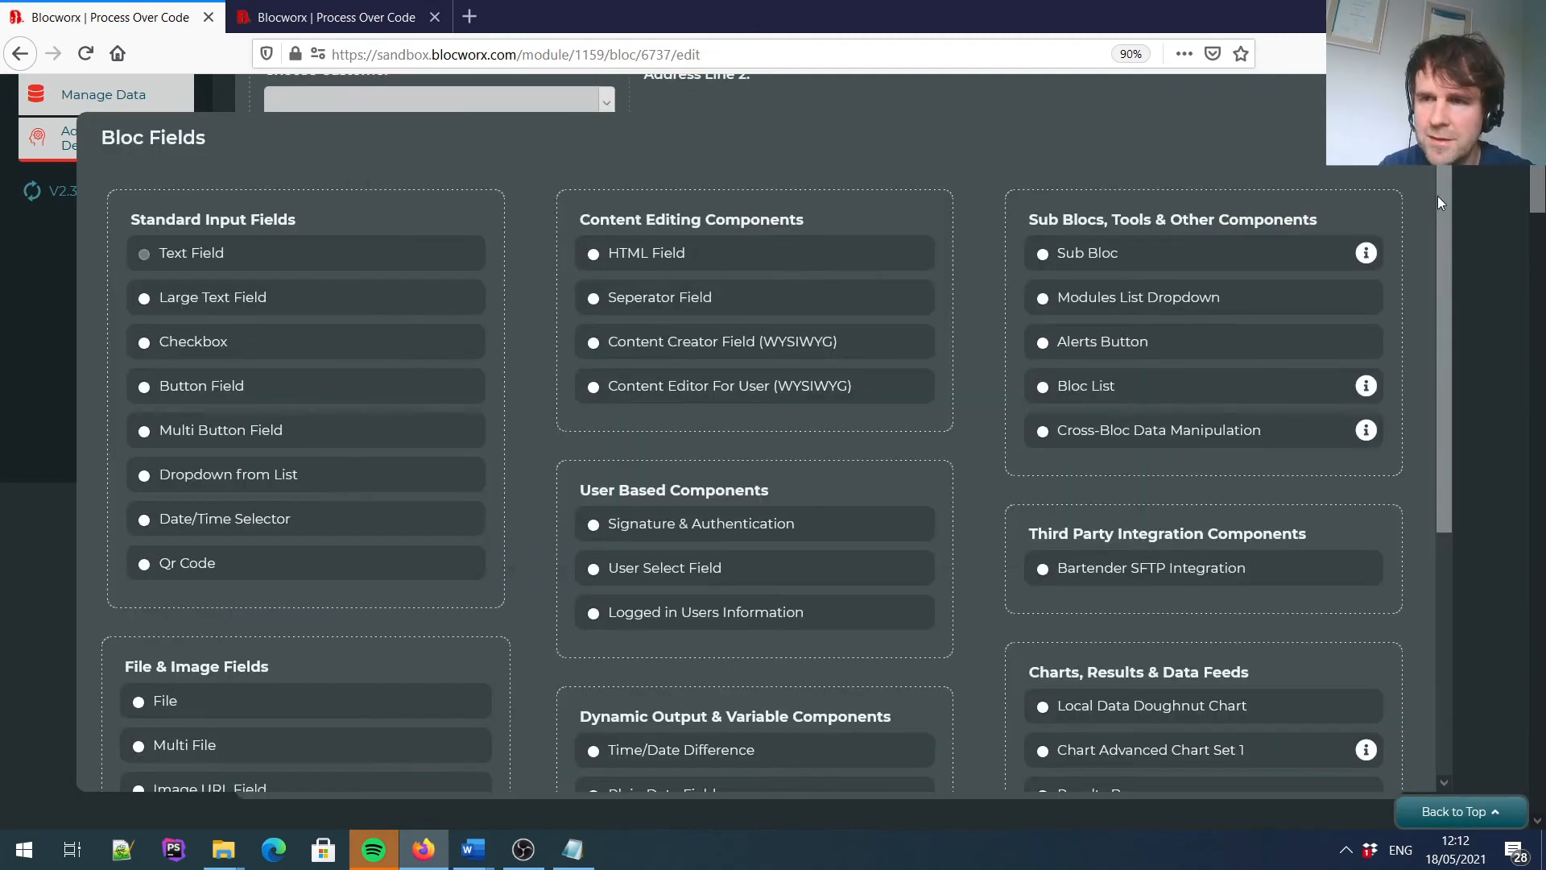
pyautogui.scroll(-5, 1440, 316)
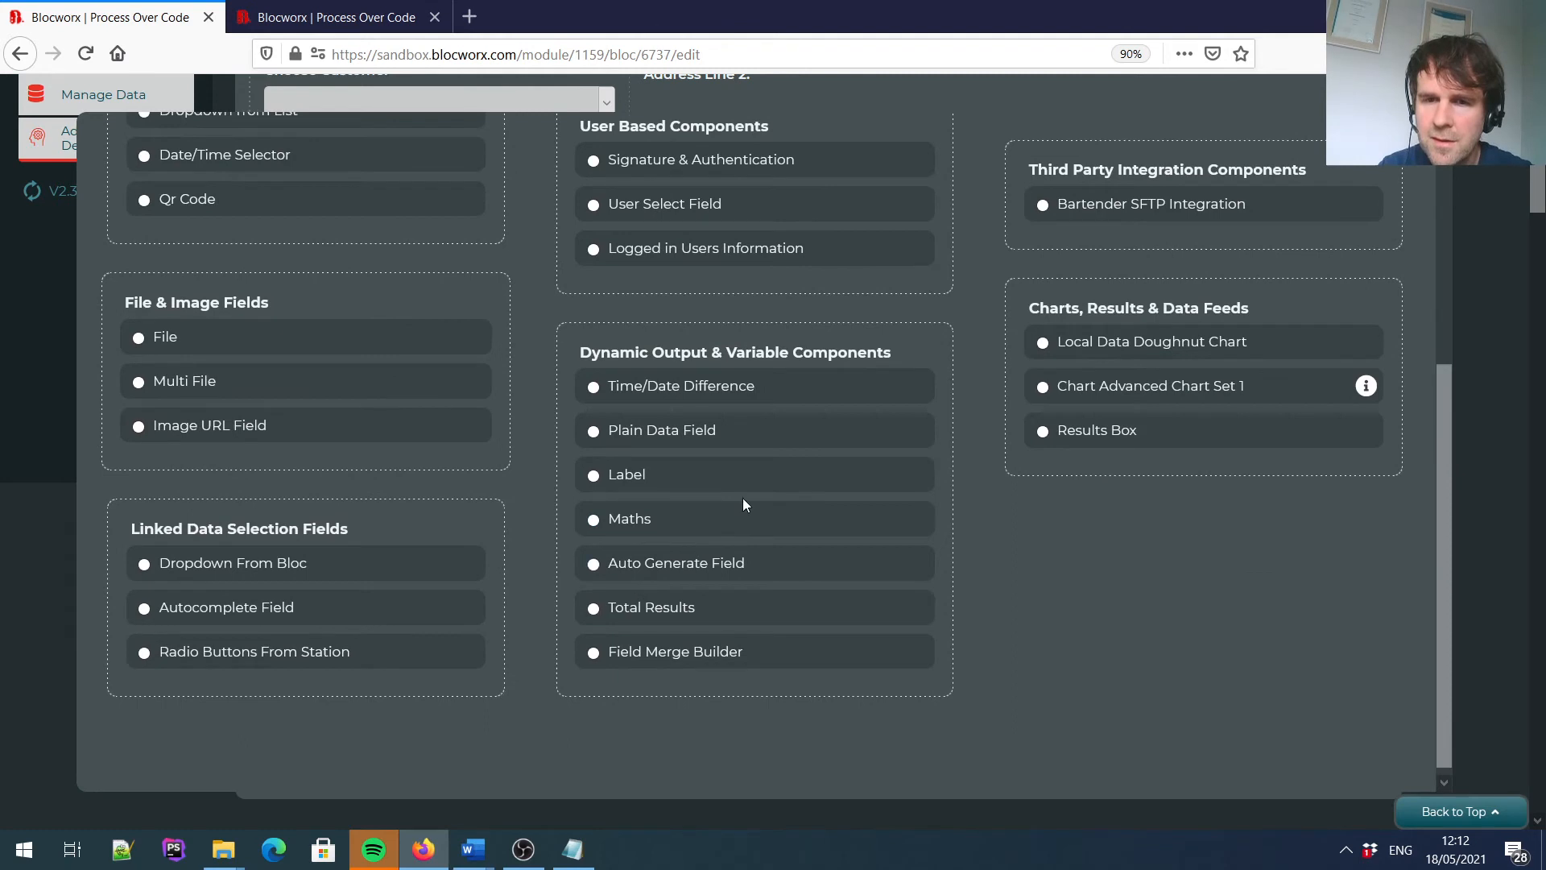
pyautogui.click(656, 443)
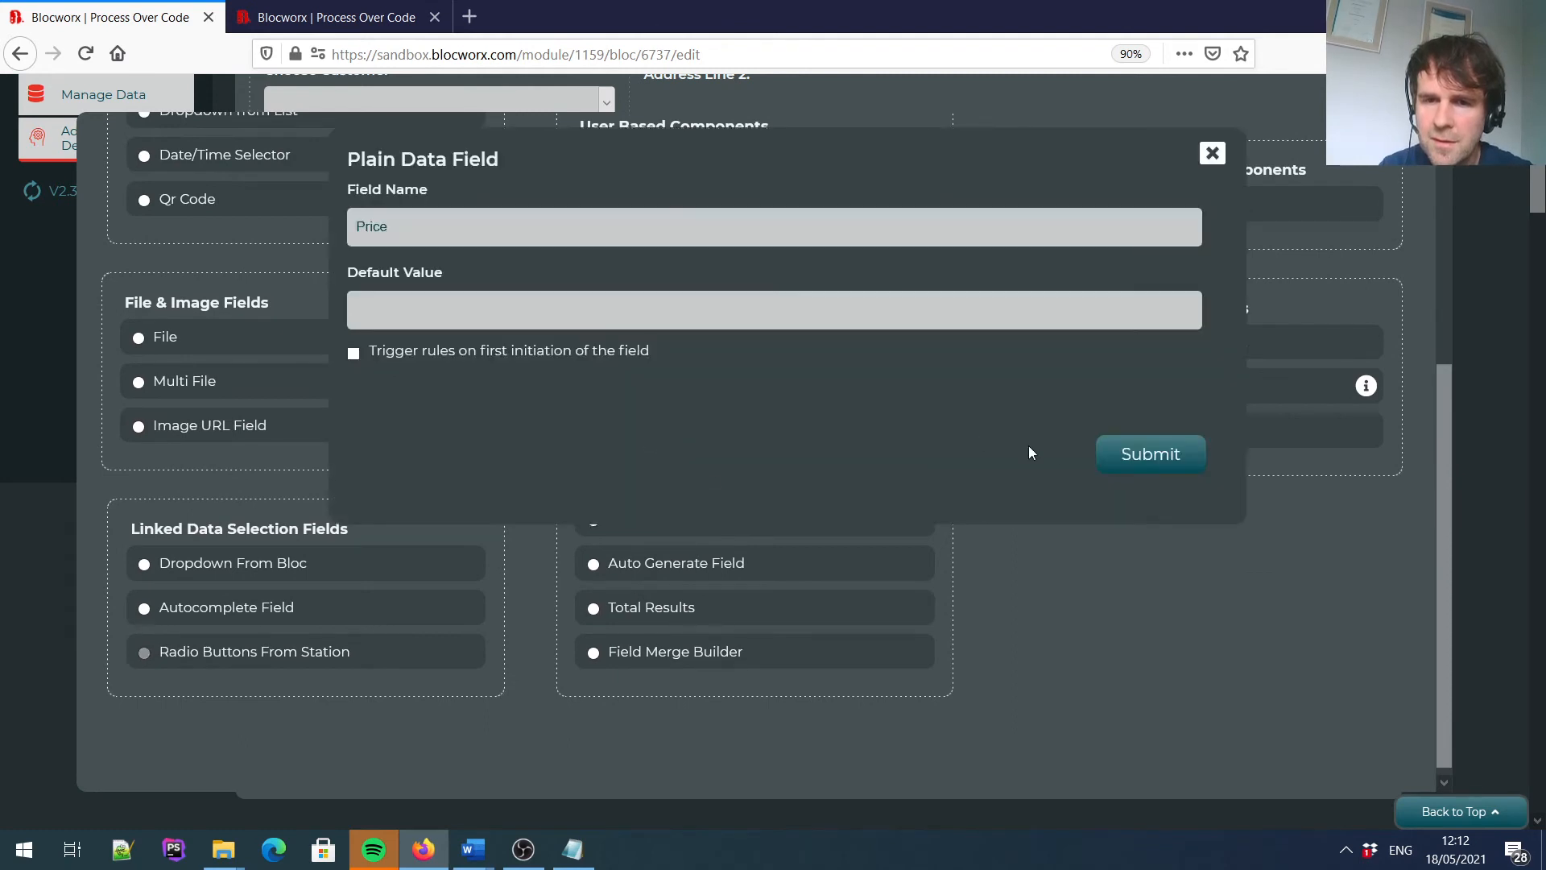
pyautogui.click(1175, 473)
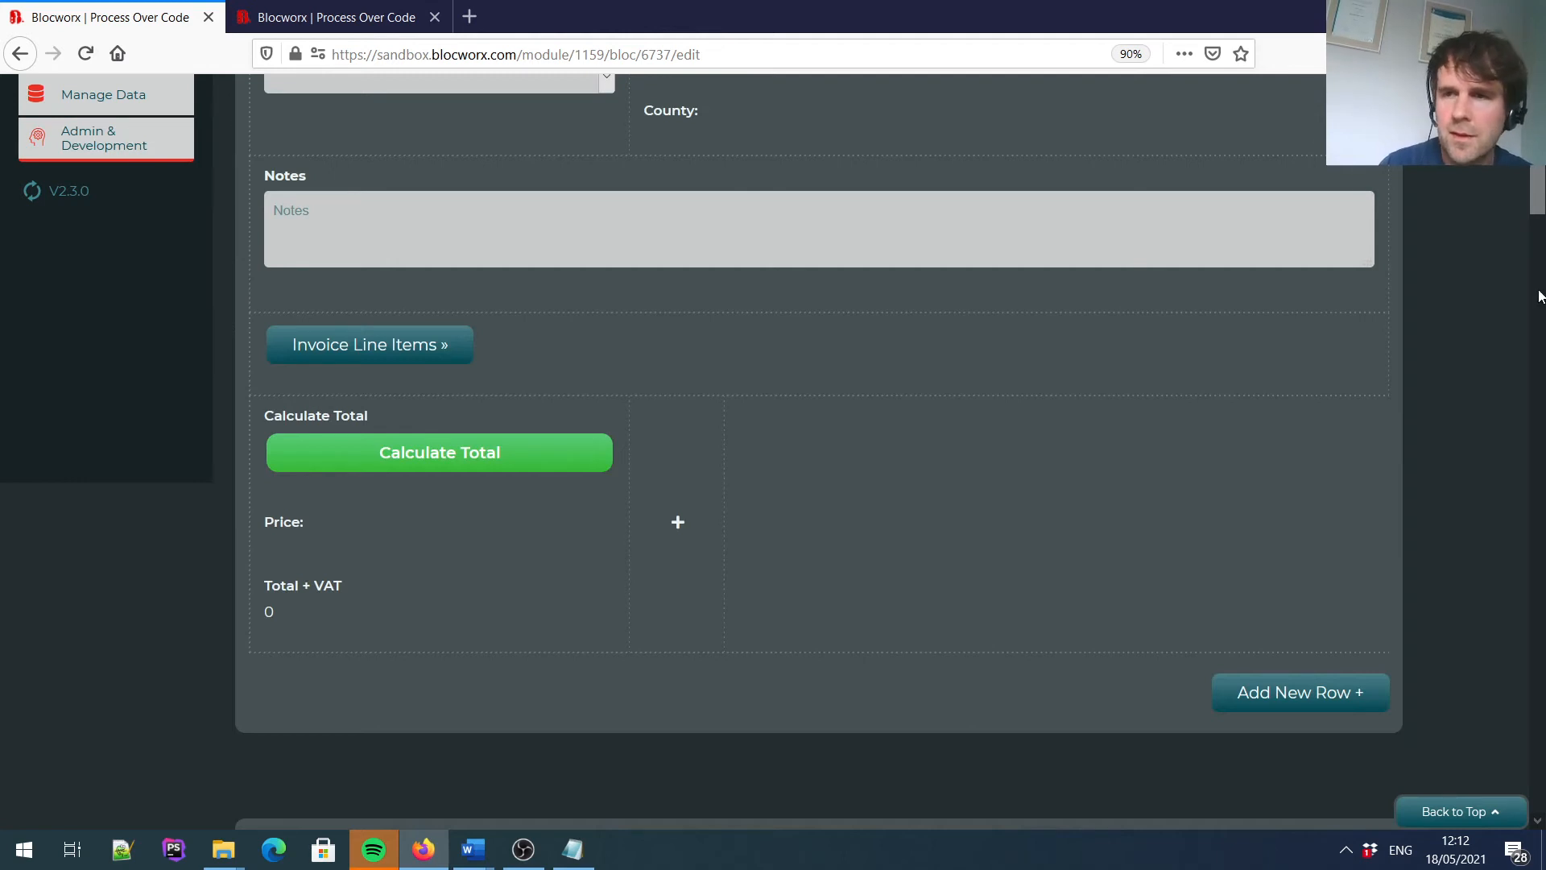
# Set the numeric Price field's maximum decimal places to 2 and close its parameters.
pyautogui.scroll(3, 1539, 172)
pyautogui.scroll(-2, 297, 598)
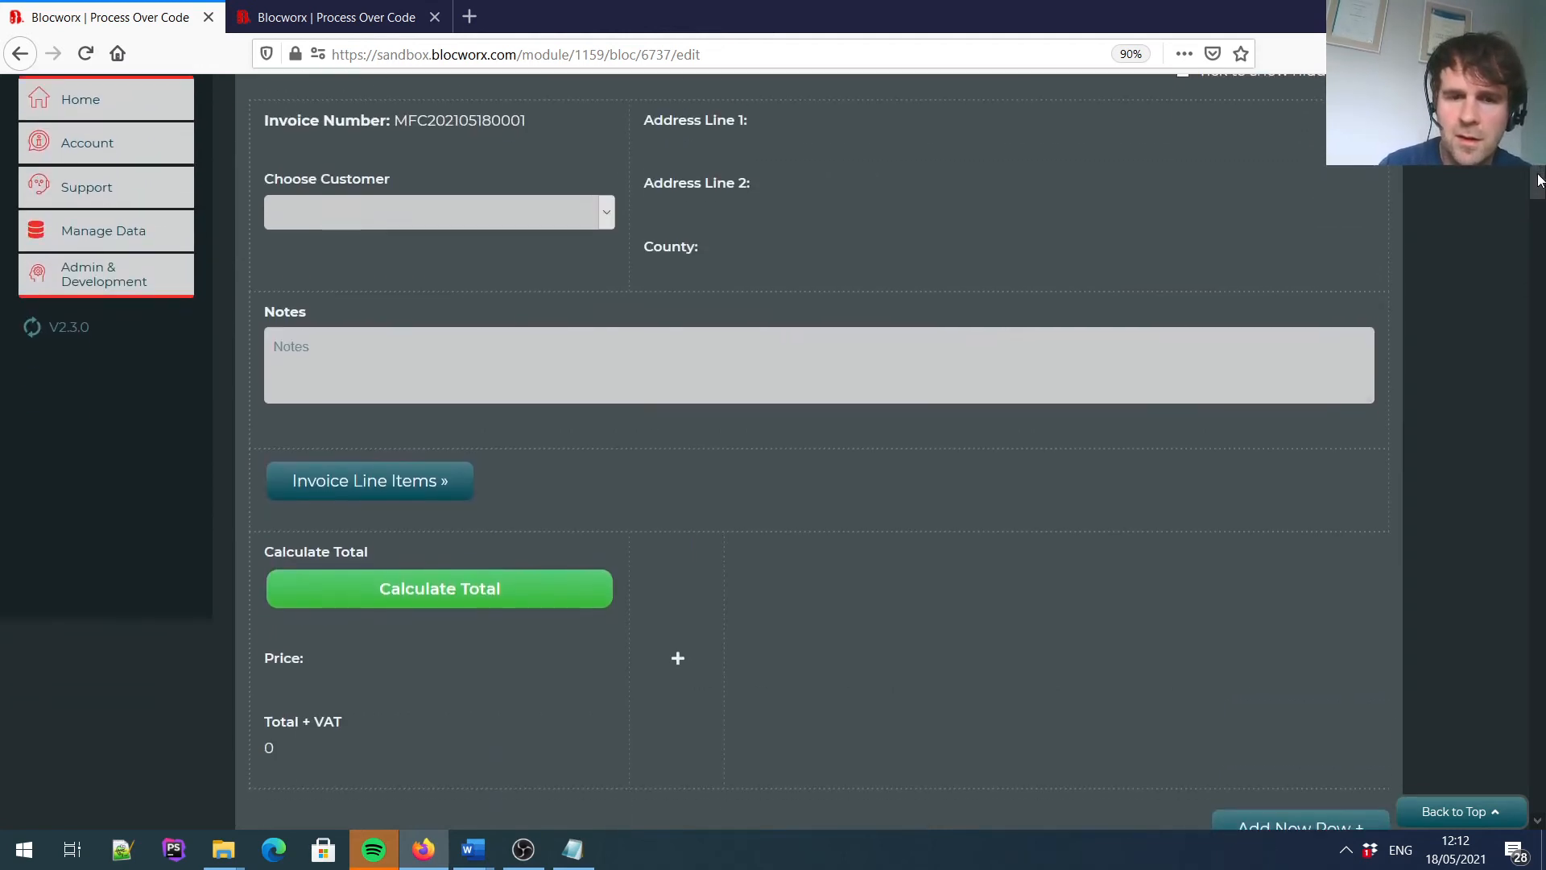
pyautogui.moveTo(297, 599)
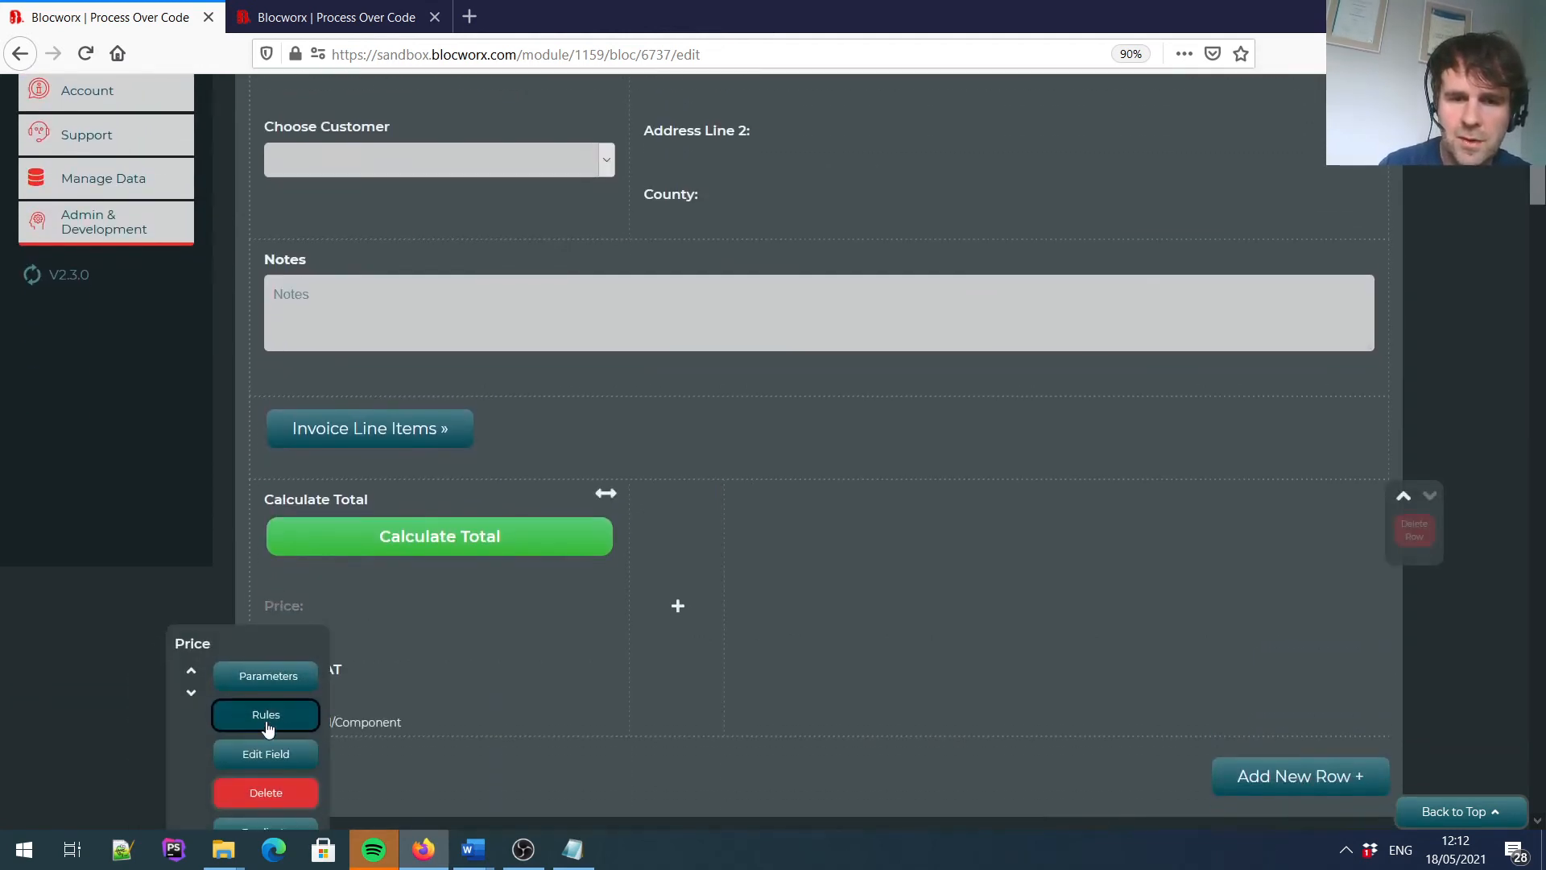
pyautogui.click(271, 684)
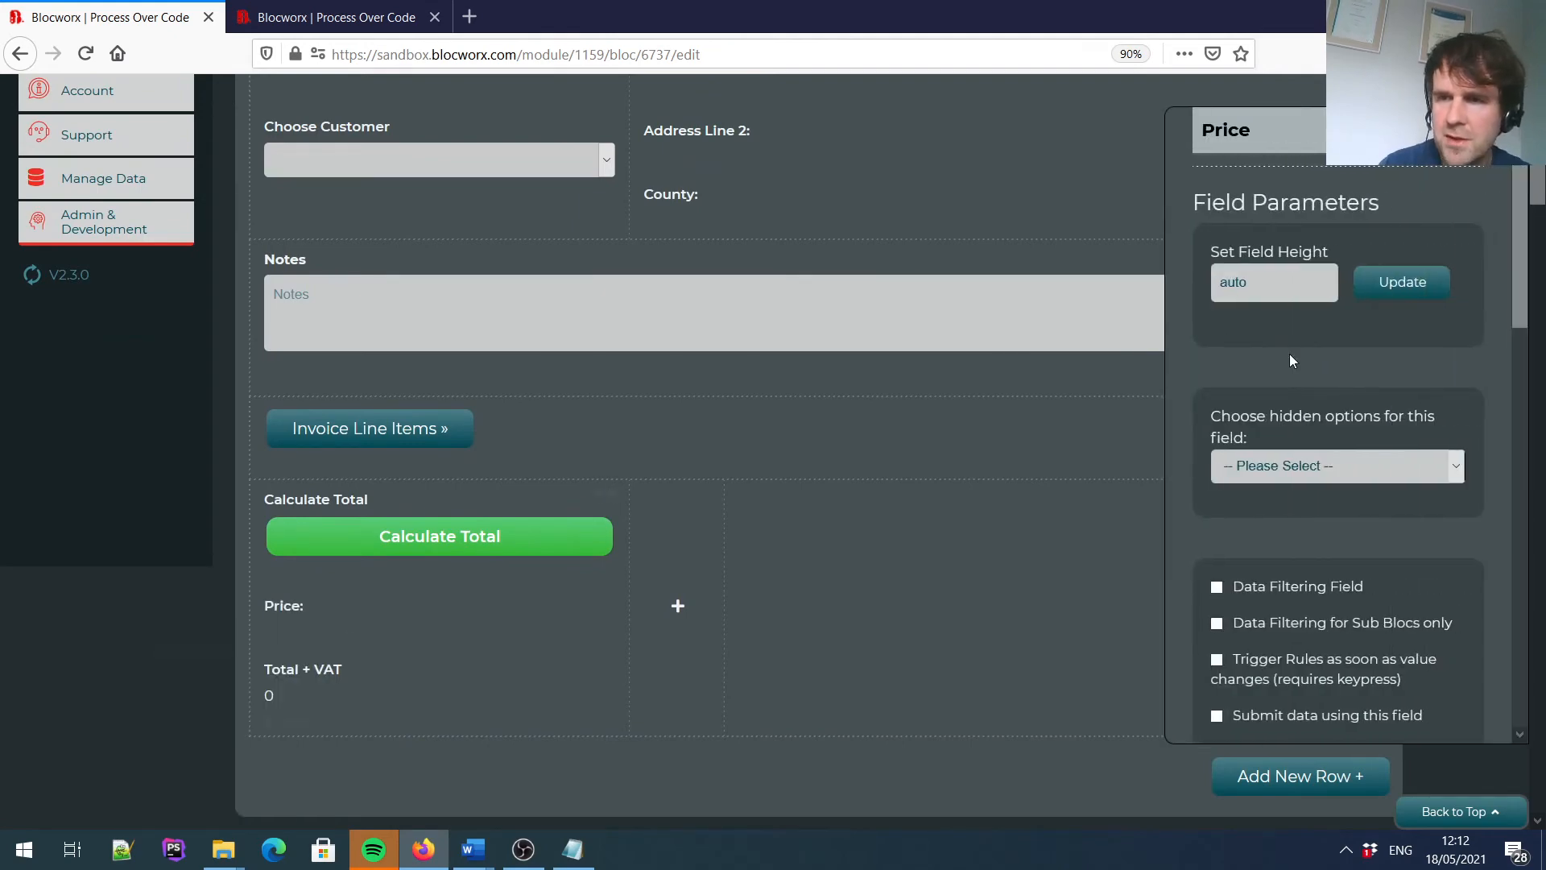
pyautogui.scroll(-5, 1524, 257)
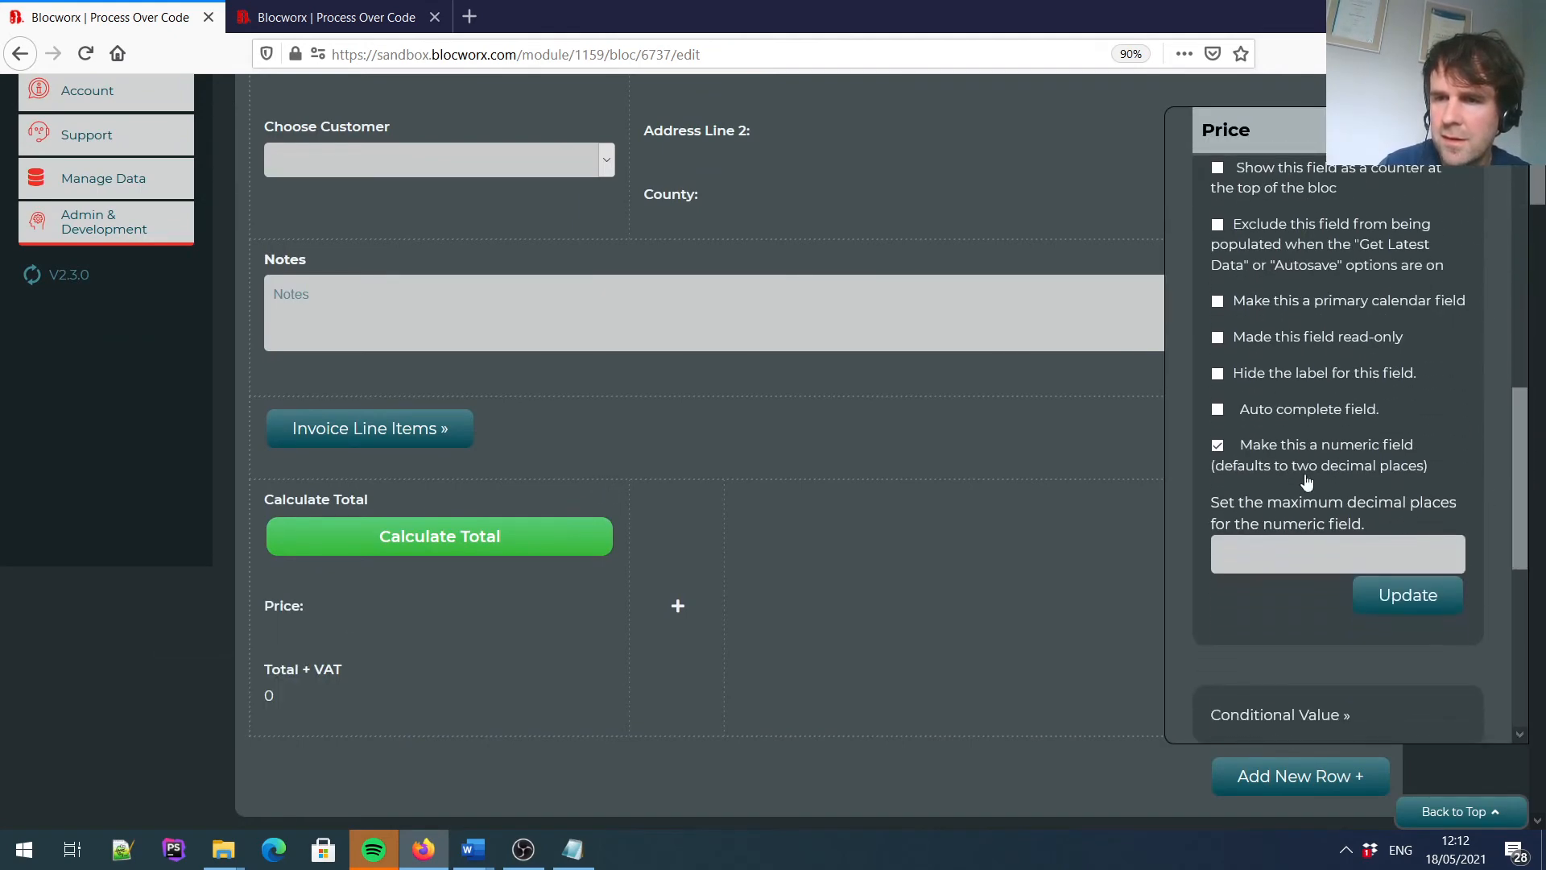
pyautogui.click(1336, 563)
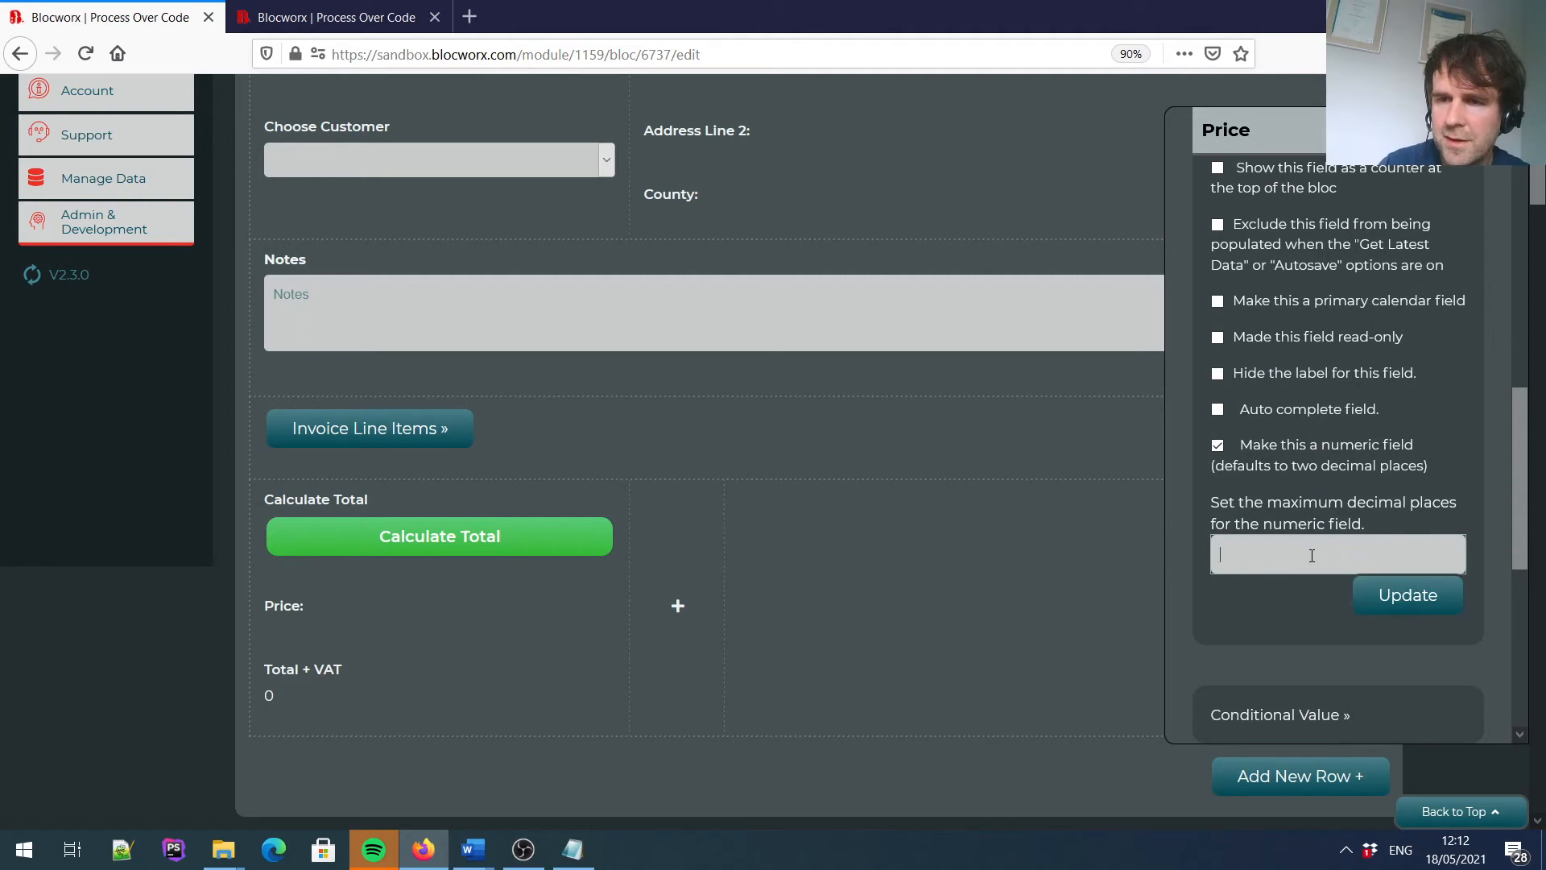
pyautogui.click(1380, 596)
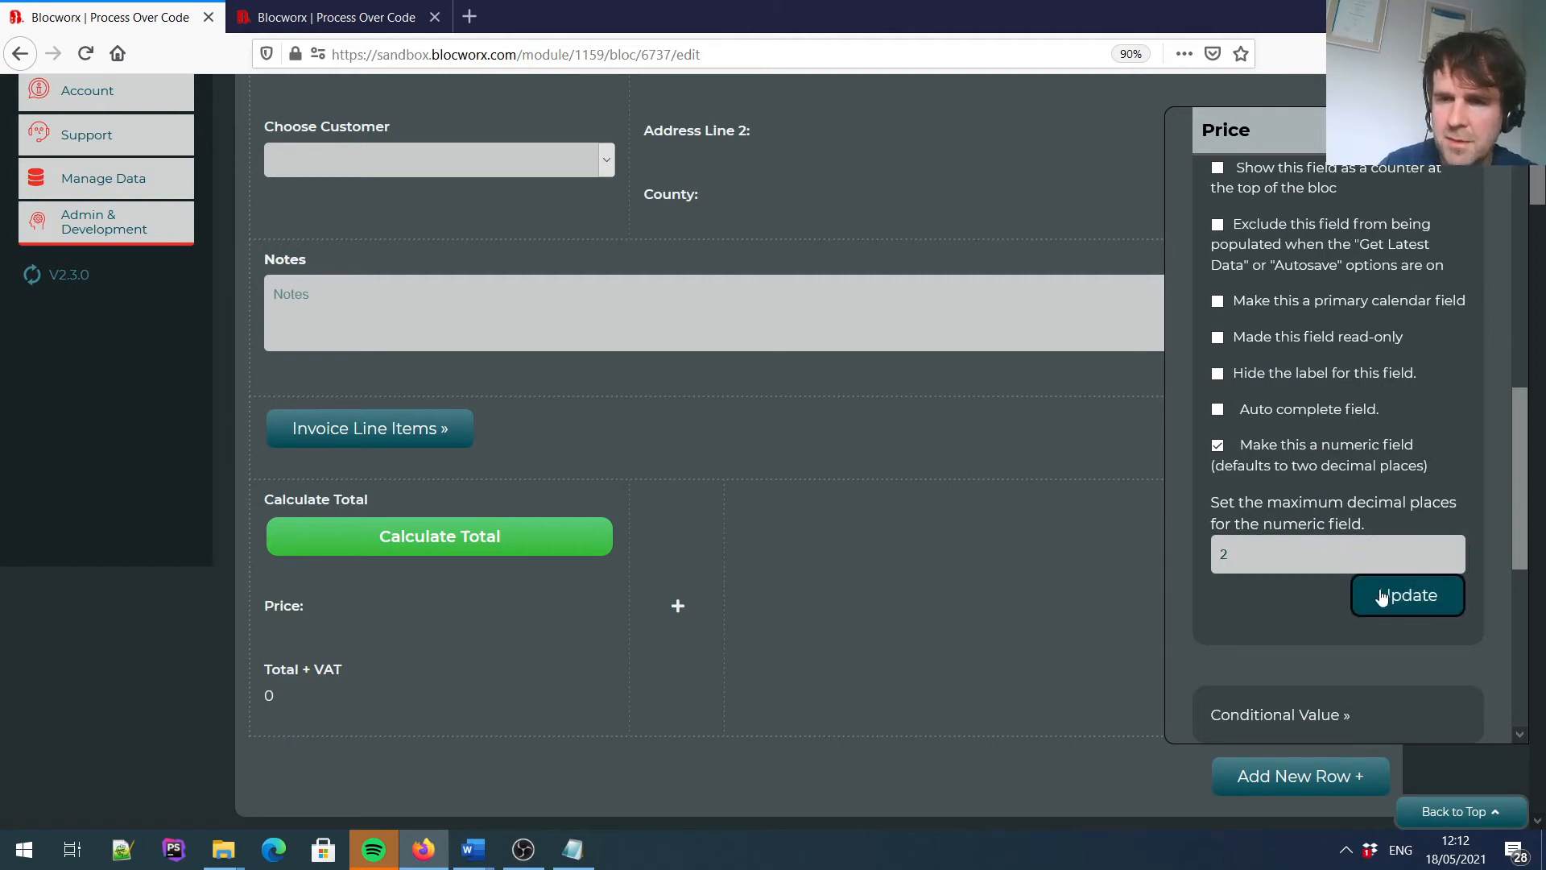
pyautogui.click(1465, 130)
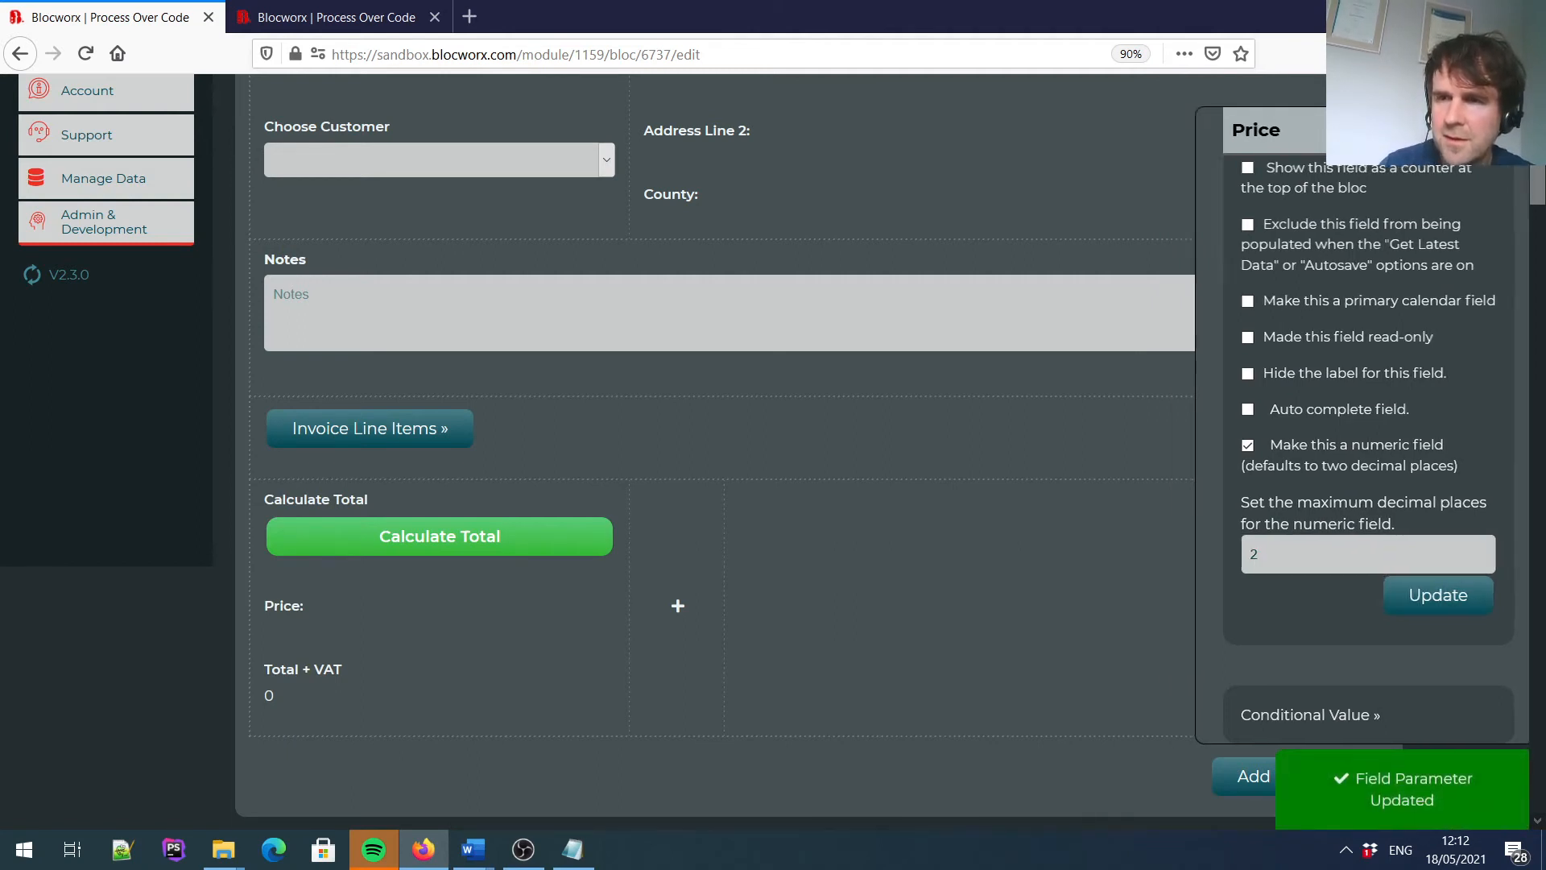
# Switch the Generate Invoice bloc from edit mode to its front end.
pyautogui.moveTo(1537, 177); pyautogui.dragTo(1536, 117)
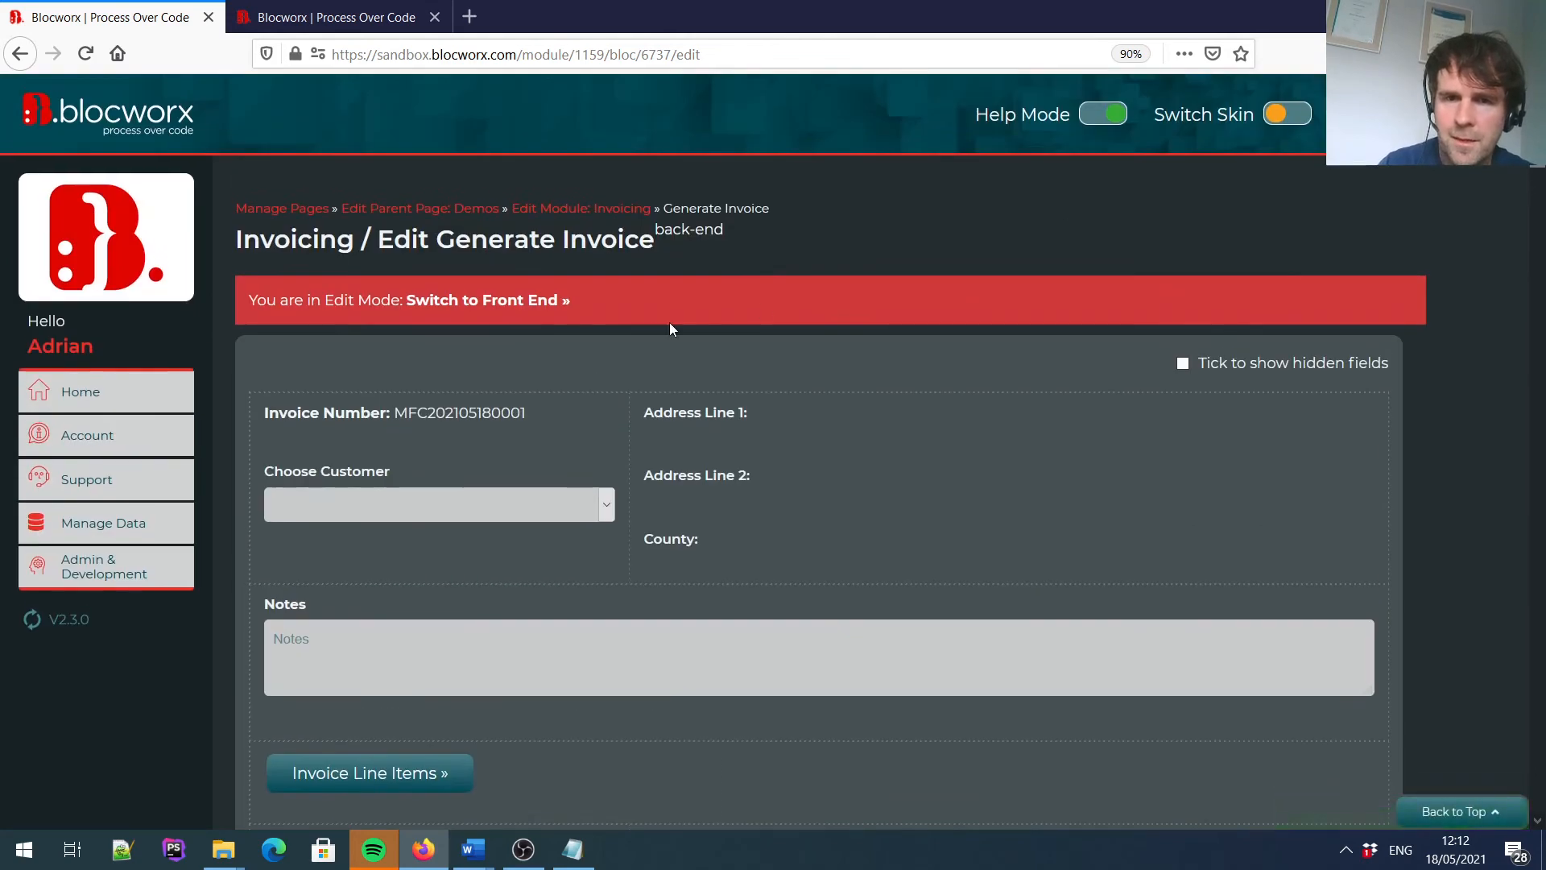
pyautogui.click(515, 307)
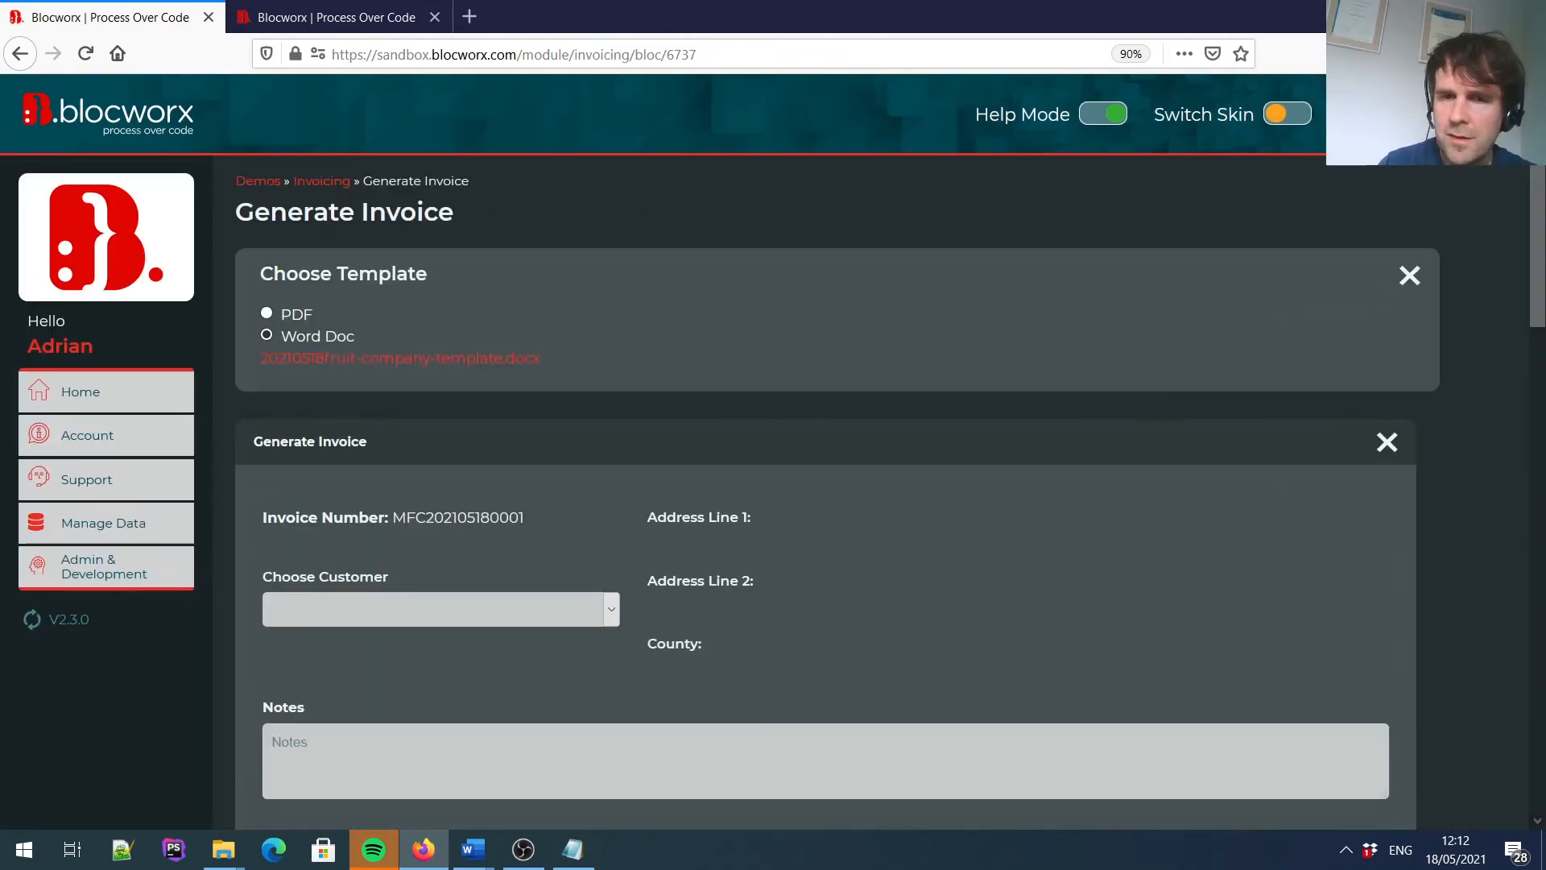
pyautogui.scroll(-5, 1540, 273)
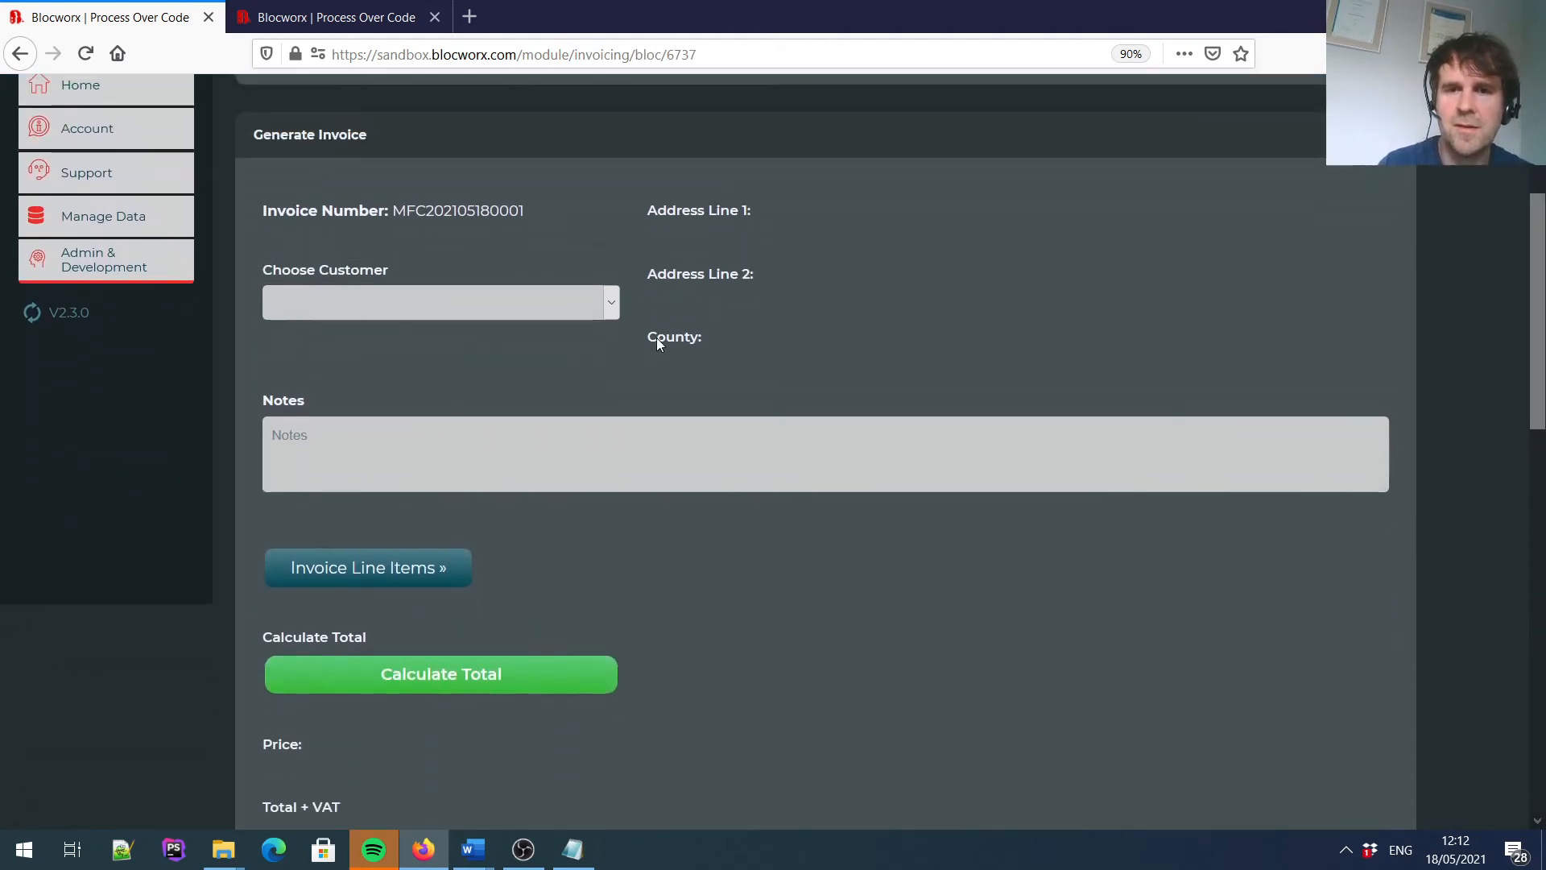
pyautogui.scroll(2, 1541, 241)
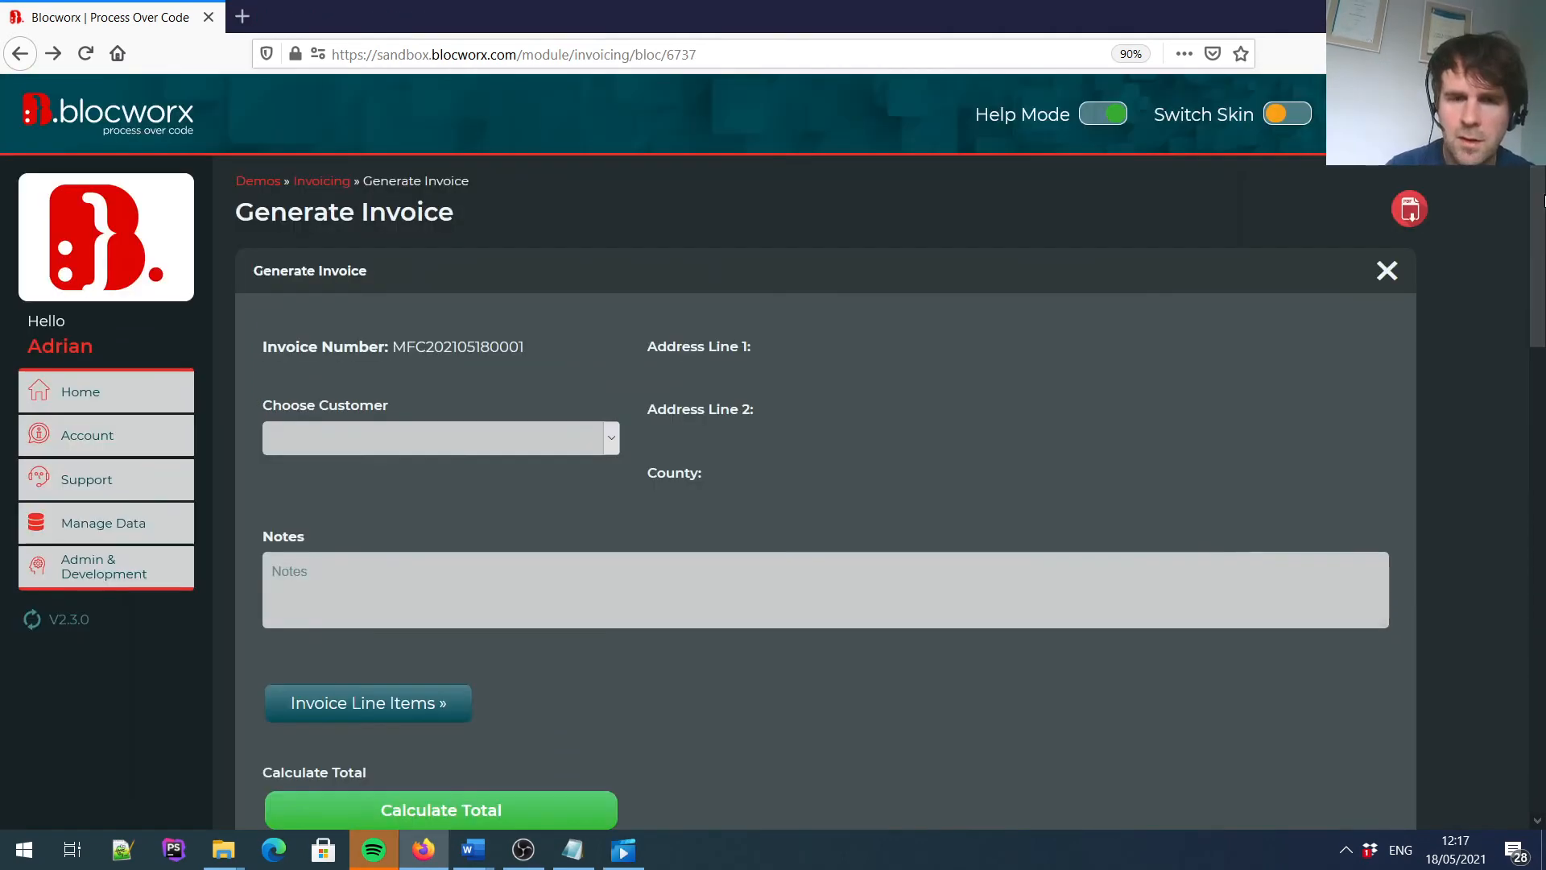
pyautogui.scroll(-2, 992, 302)
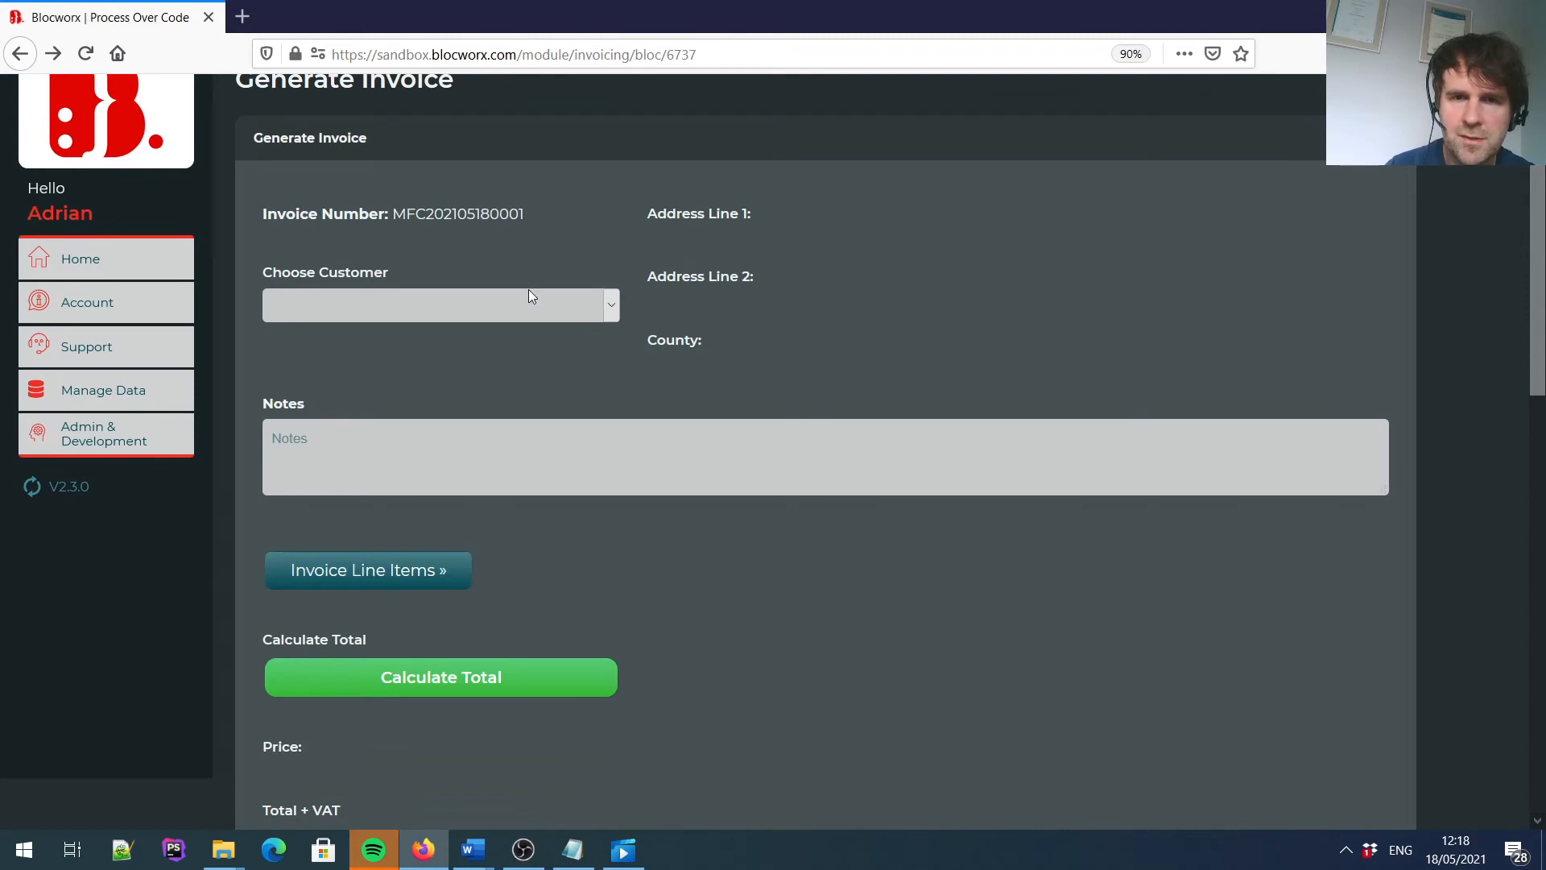
# Choose Jenny's Fruit & Veg as the invoice customer and enter a short sample note in Notes.
pyautogui.click(460, 298)
pyautogui.click(375, 358)
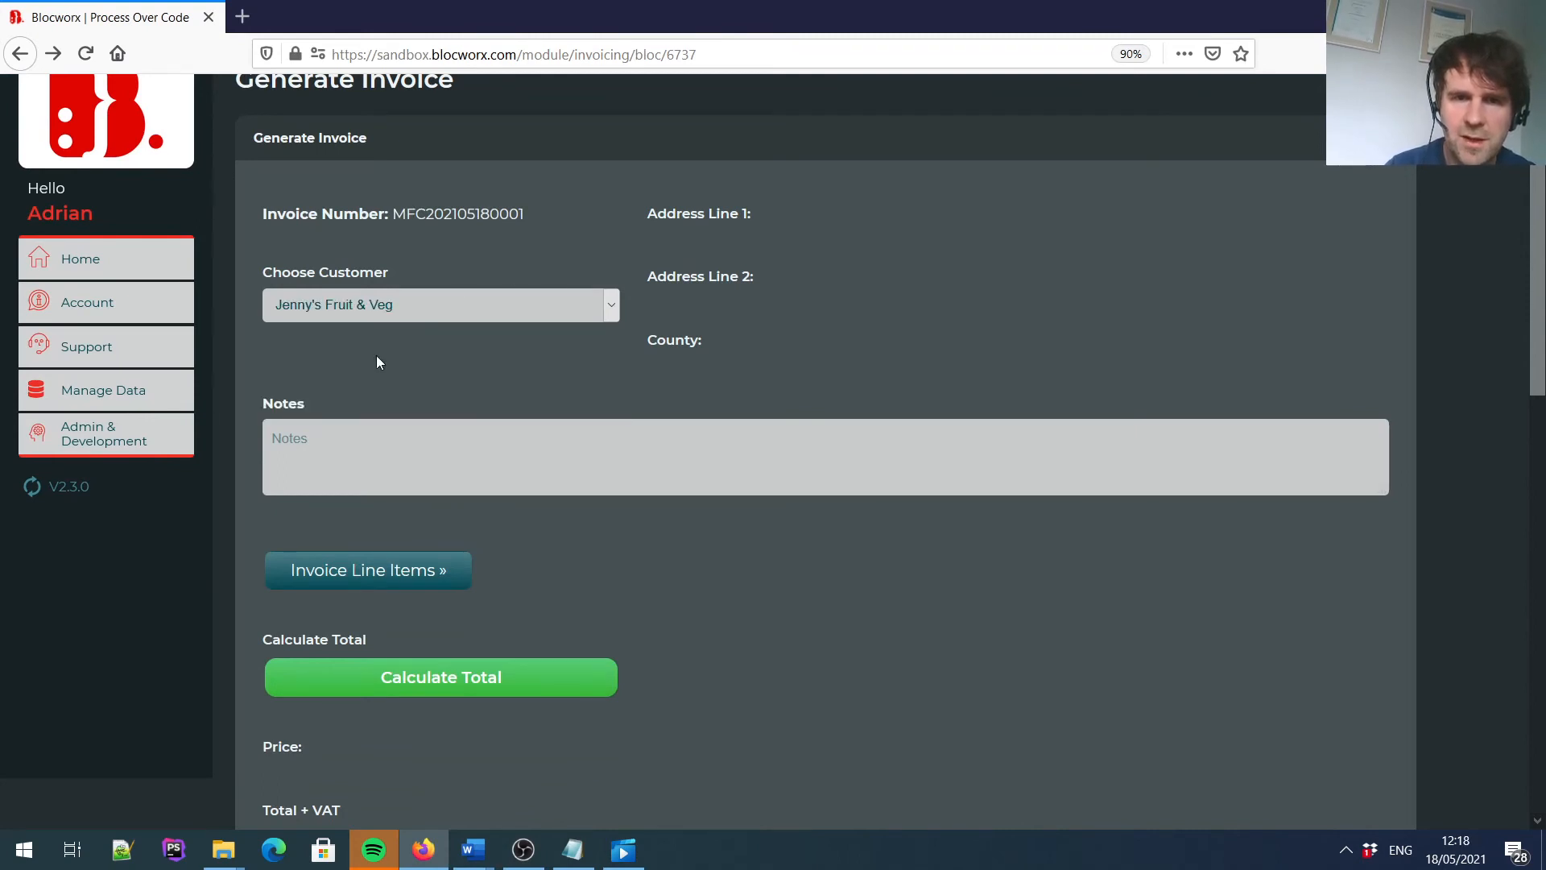
pyautogui.click(422, 526)
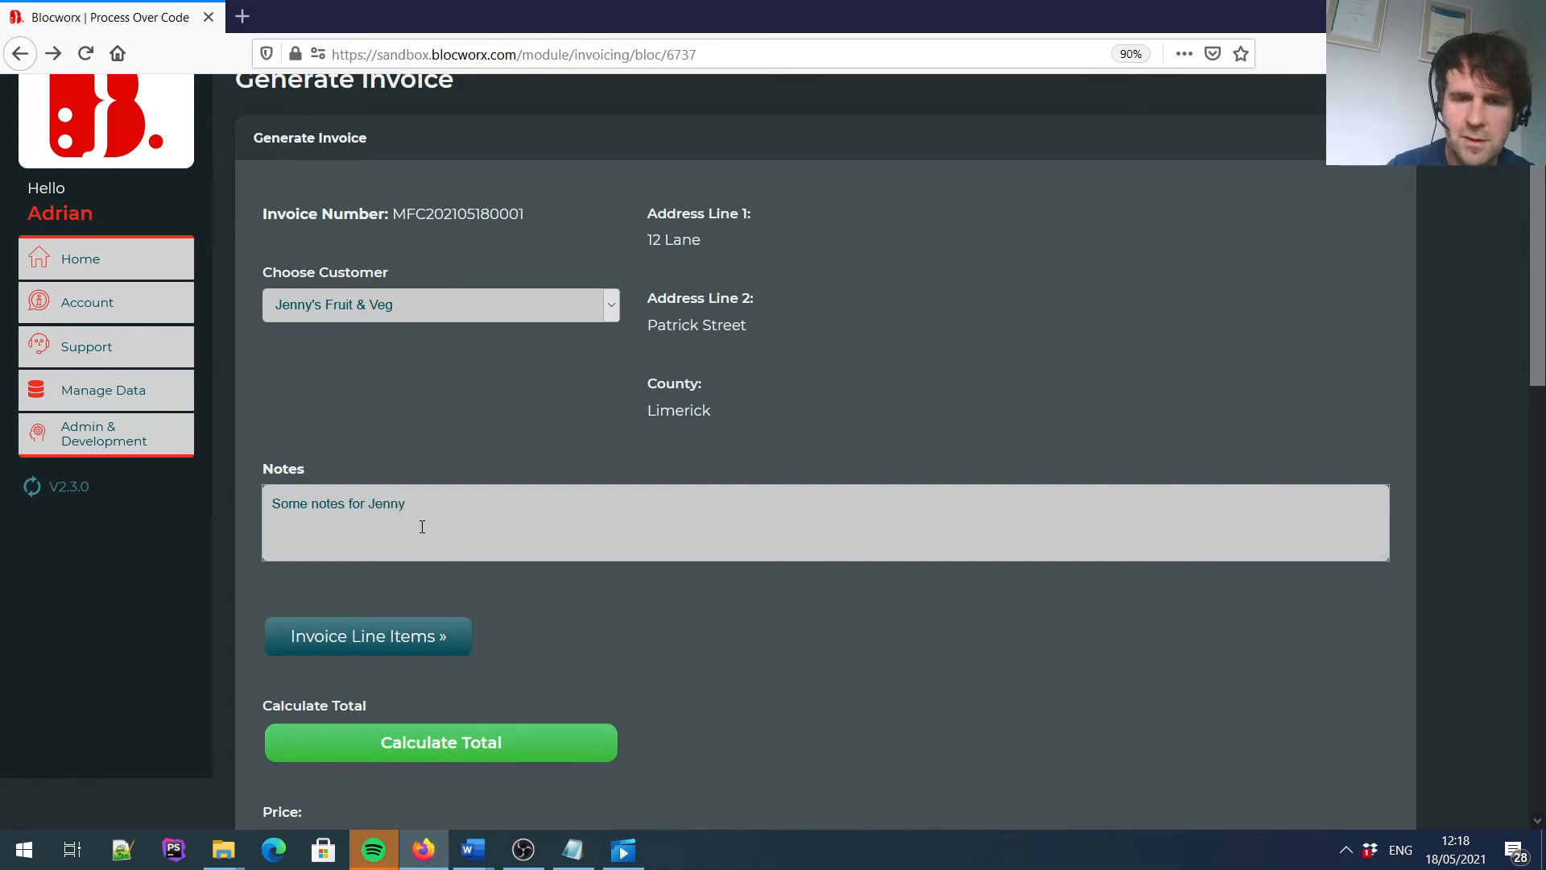
# Open the invoice line items and submit a line for Peppers with a quantity of 12.
pyautogui.click(415, 636)
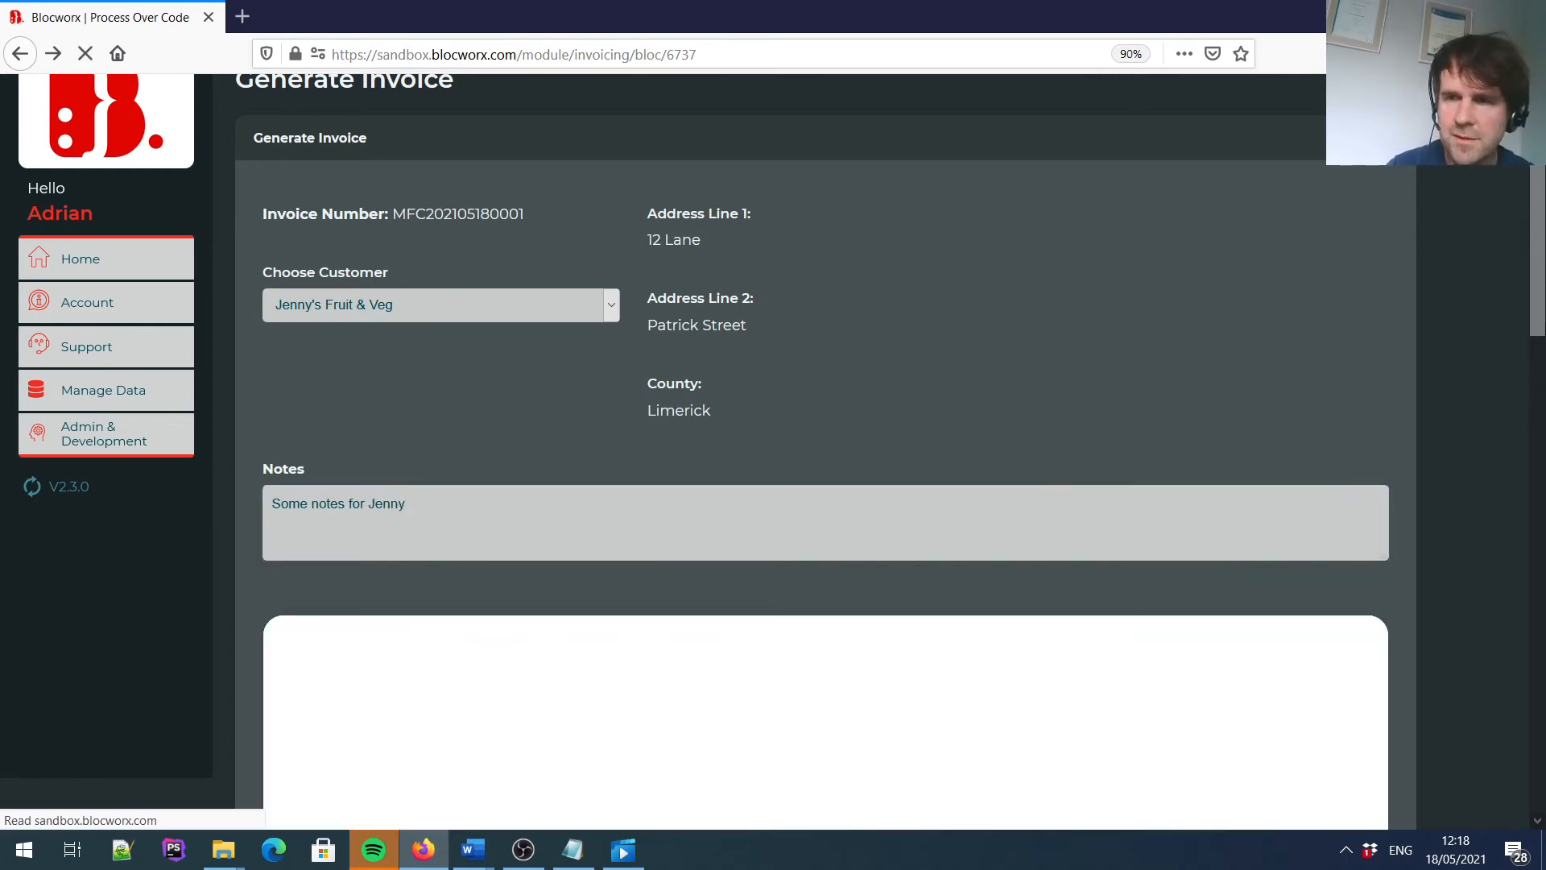
pyautogui.scroll(-3, 1542, 300)
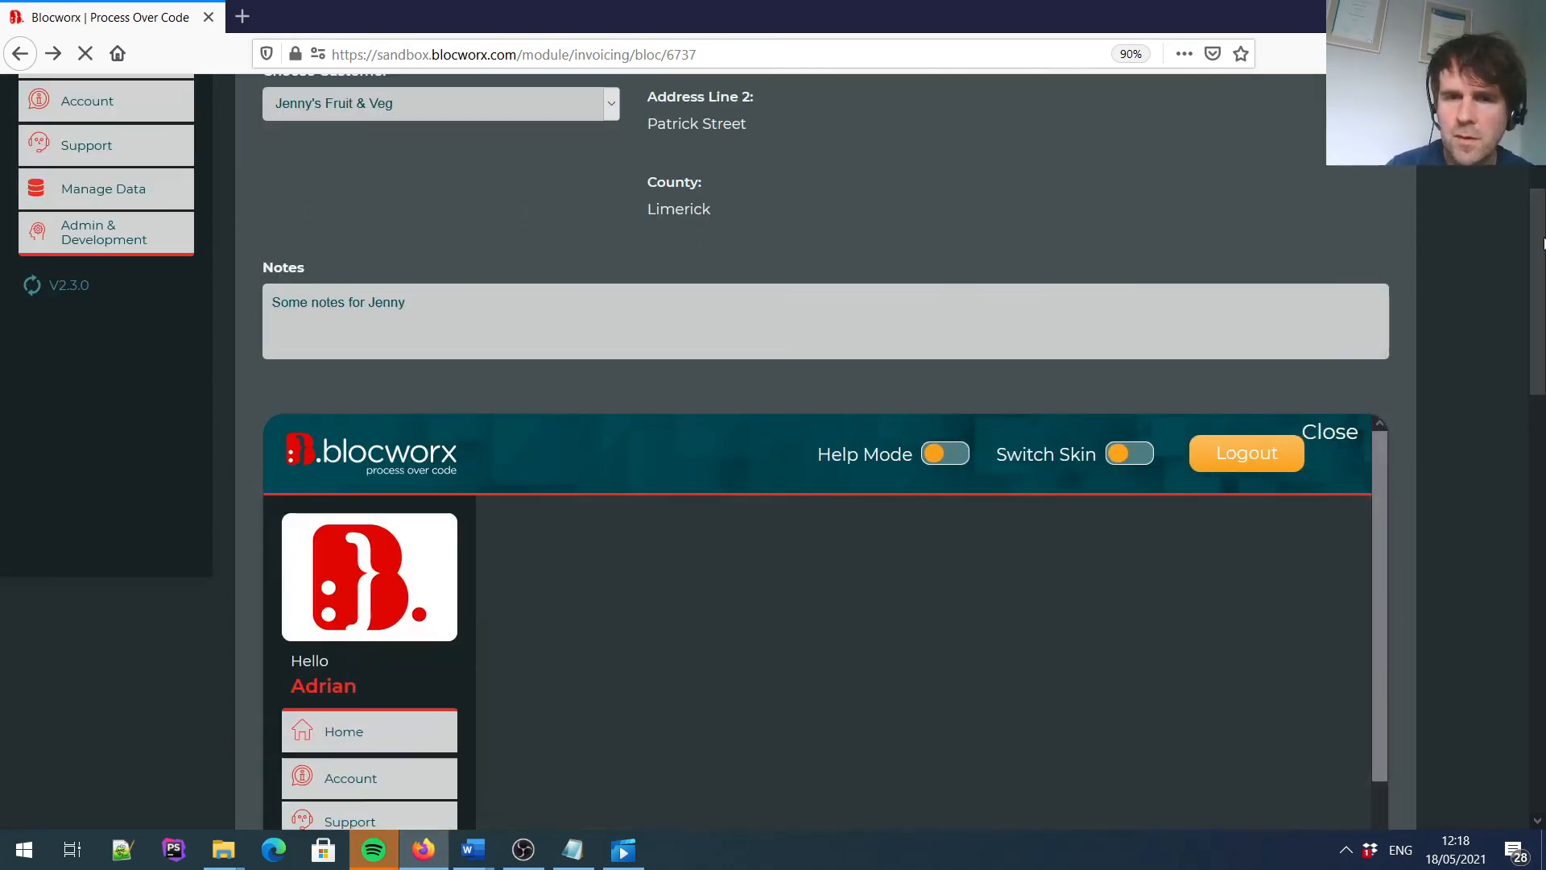
pyautogui.scroll(-1, 1542, 278)
pyautogui.moveTo(1541, 263); pyautogui.dragTo(1513, 272)
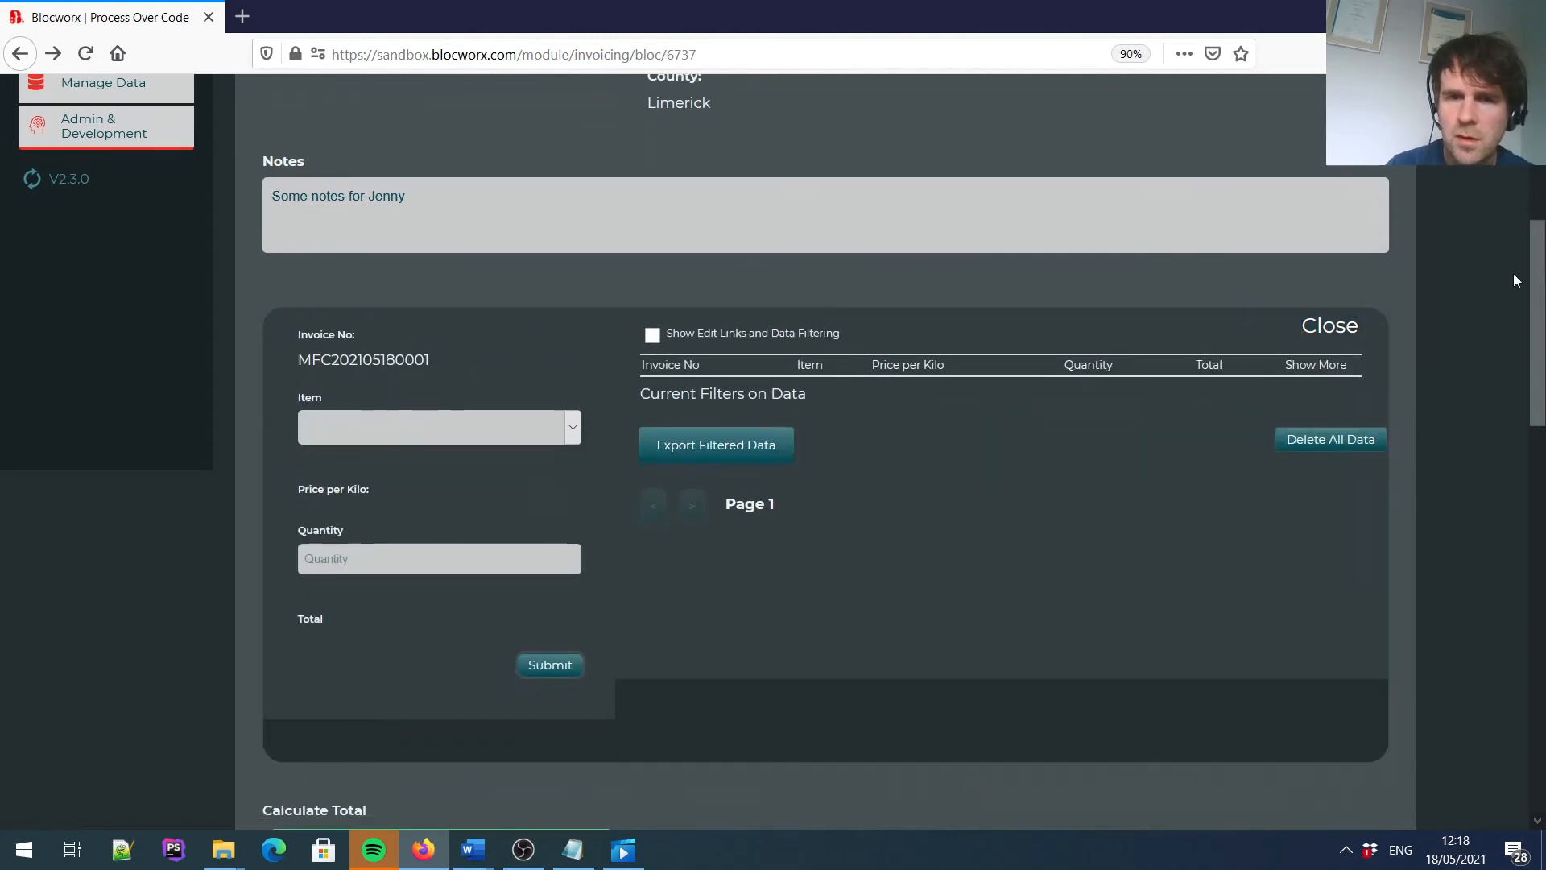
pyautogui.click(341, 438)
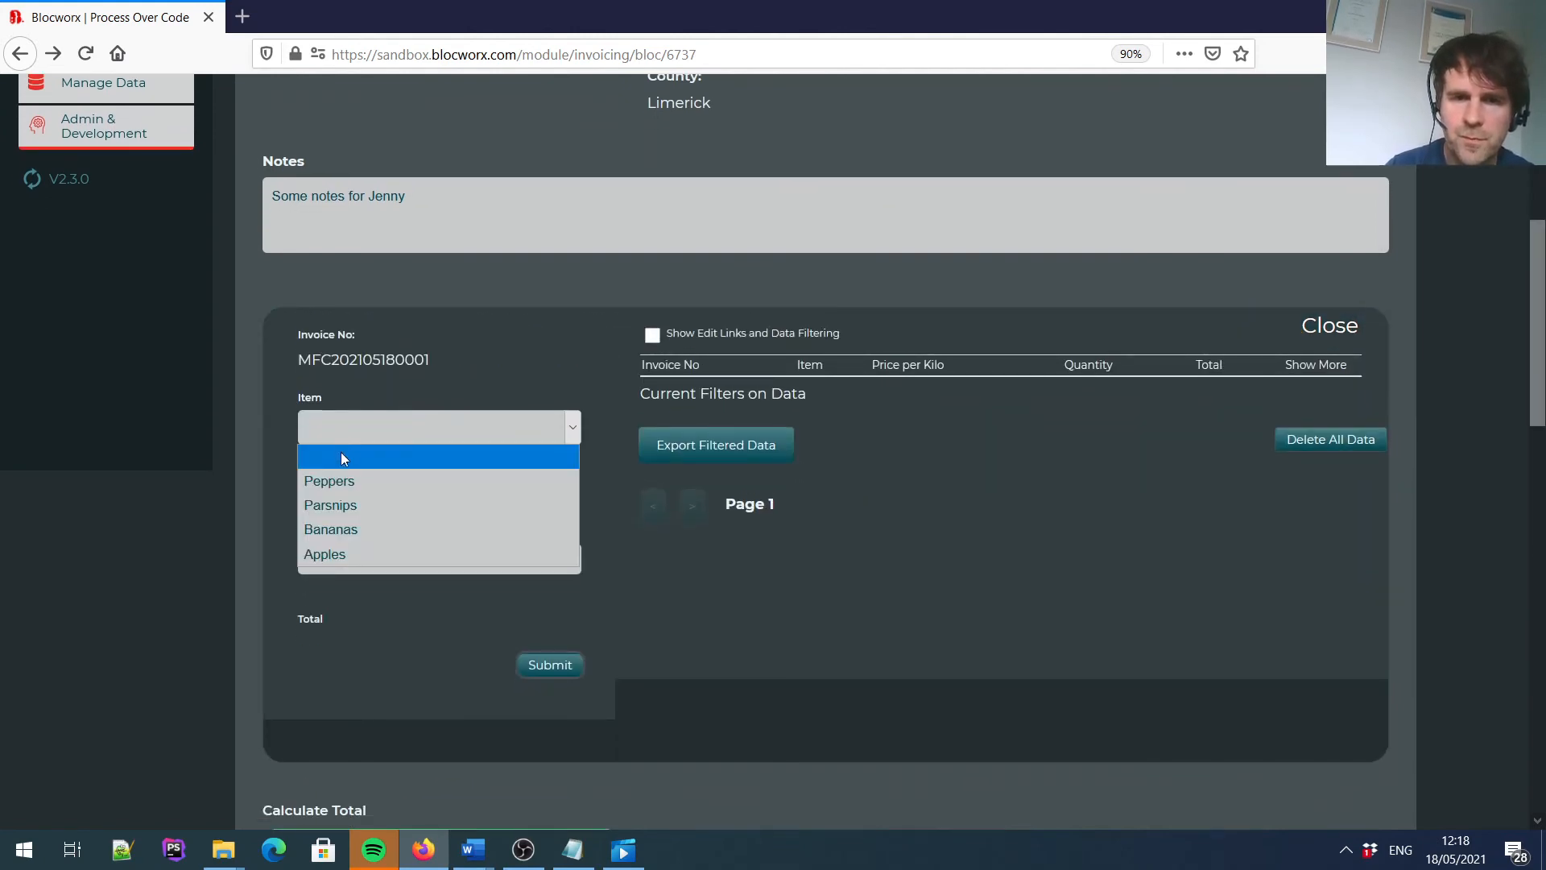
pyautogui.click(359, 481)
pyautogui.click(380, 589)
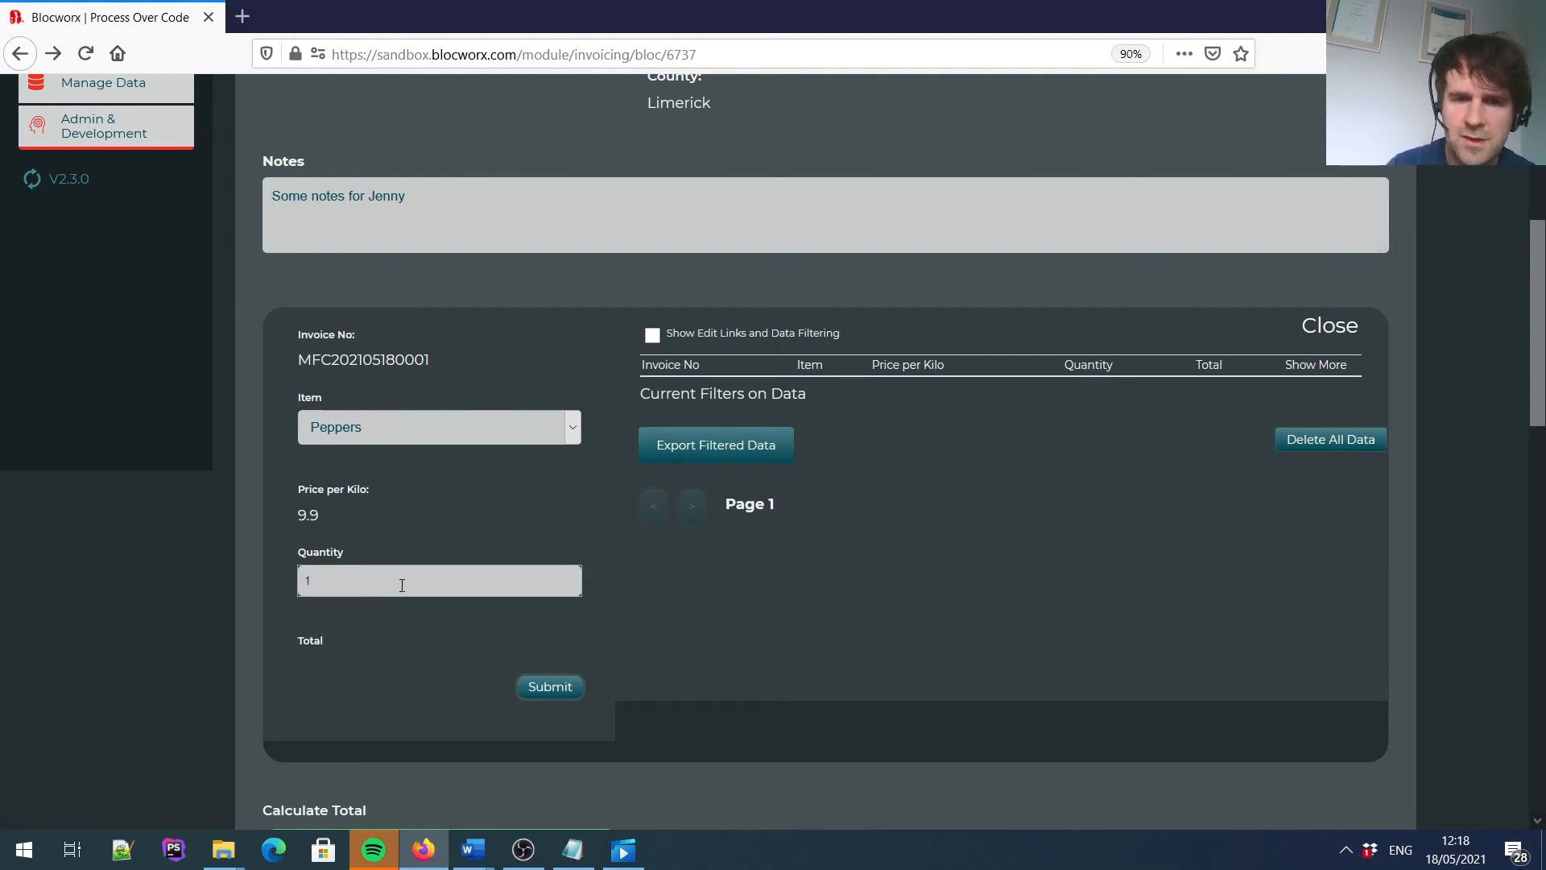
pyautogui.click(568, 708)
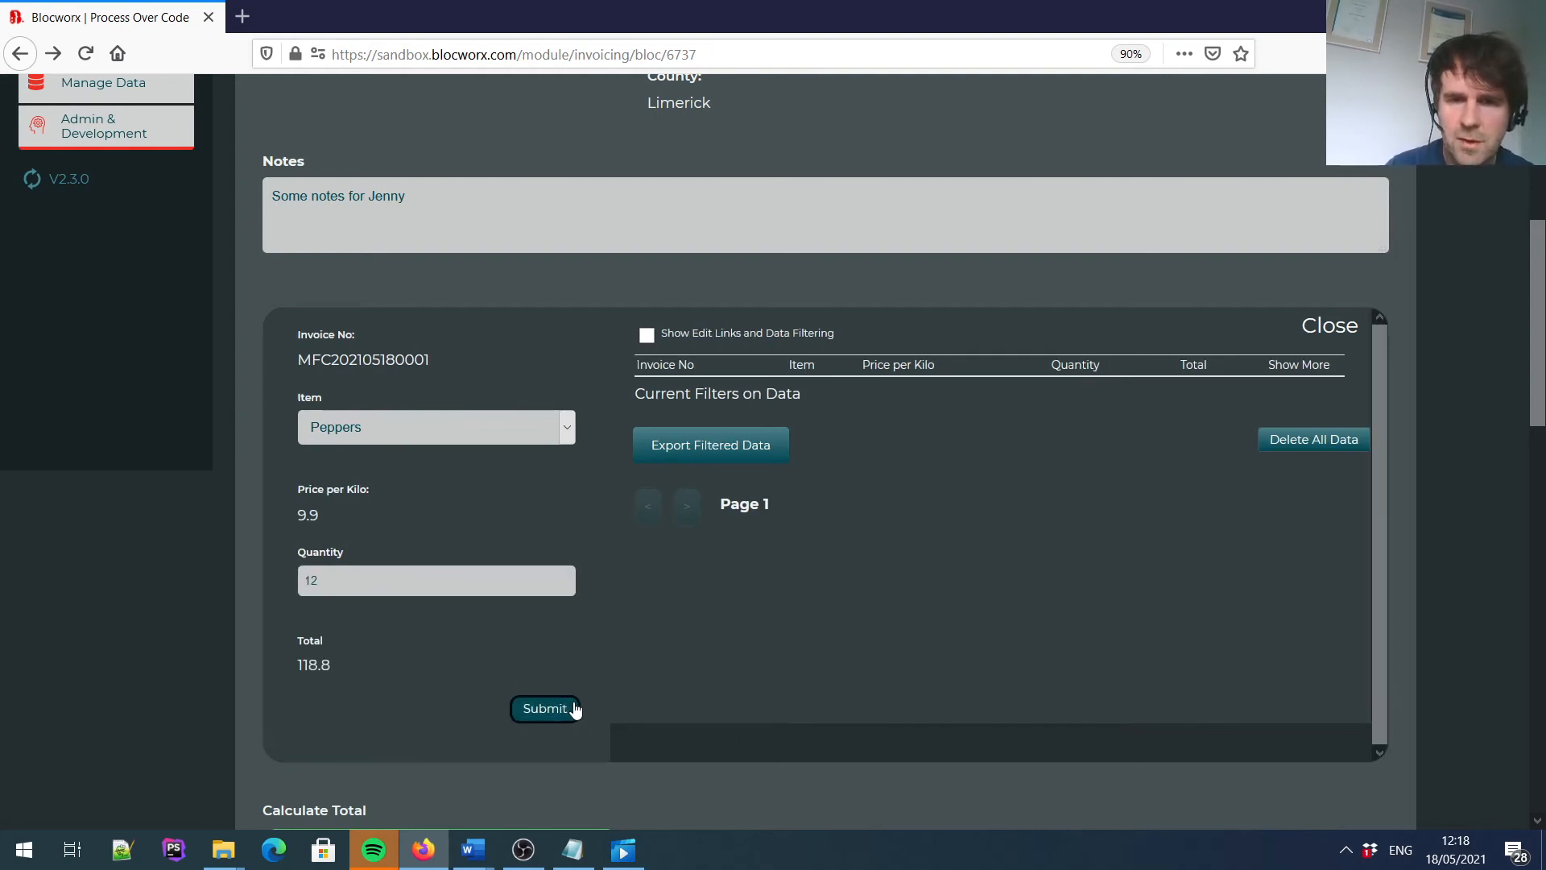
# Submit a line item for Bananas with a quantity of 10.
pyautogui.click(351, 429)
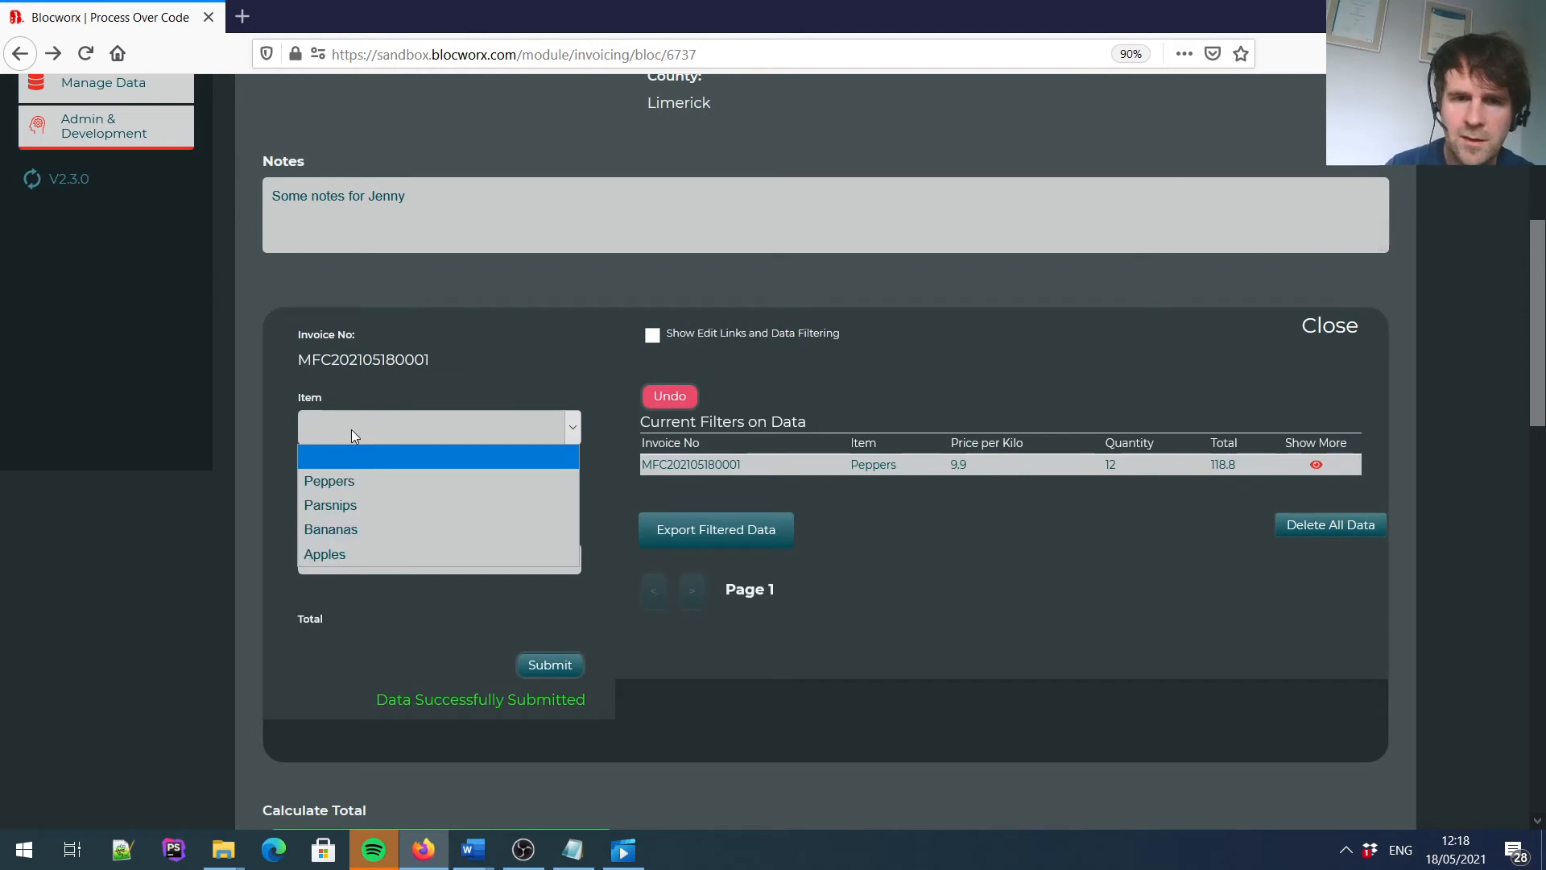
pyautogui.click(371, 526)
pyautogui.click(397, 571)
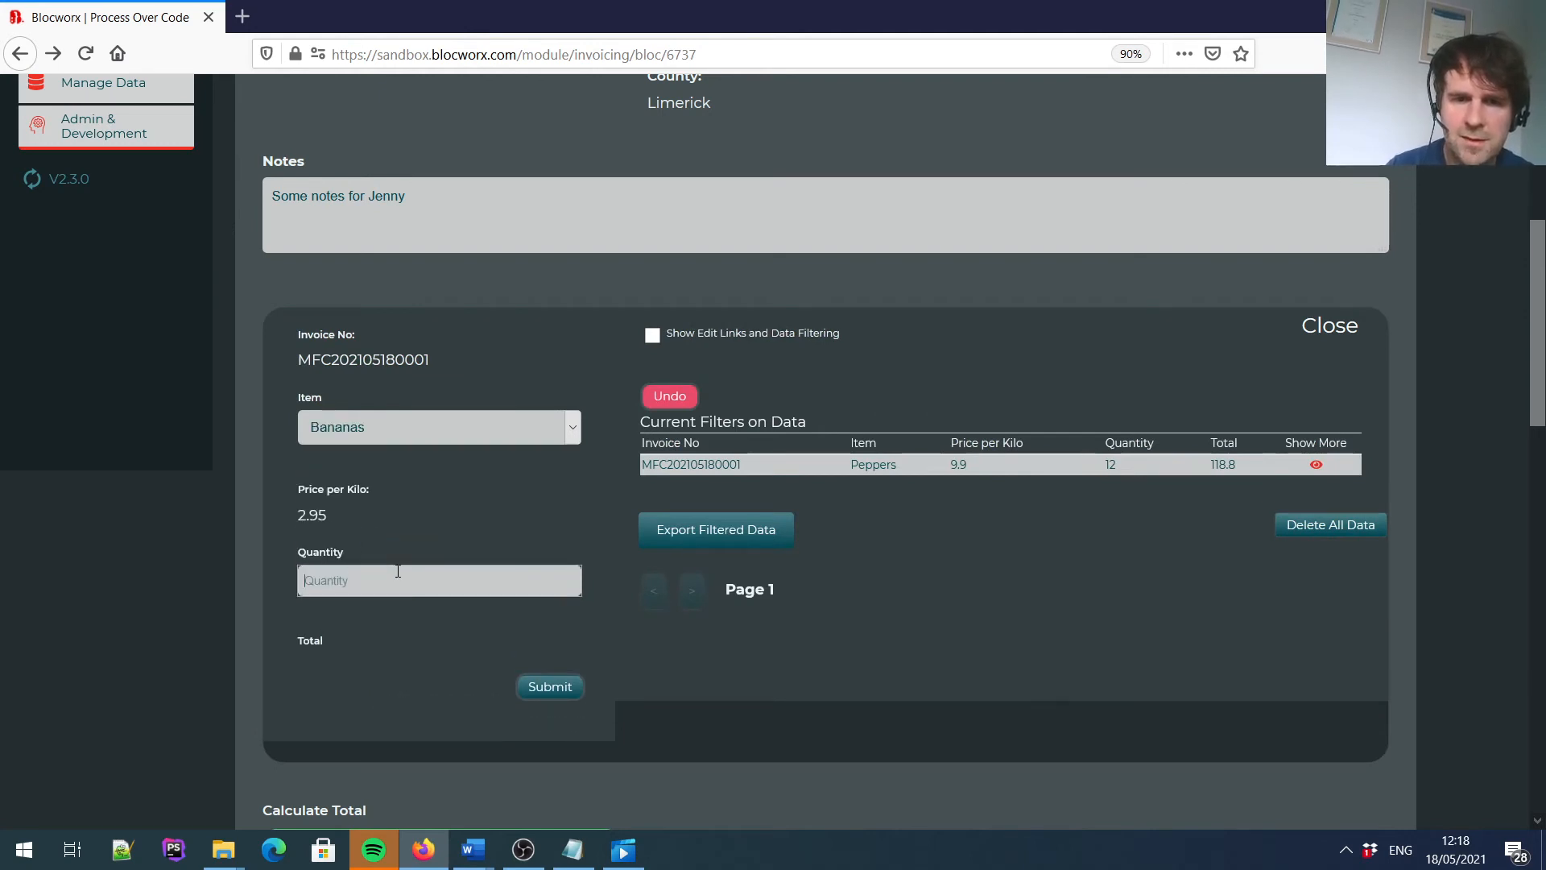
pyautogui.write('10')
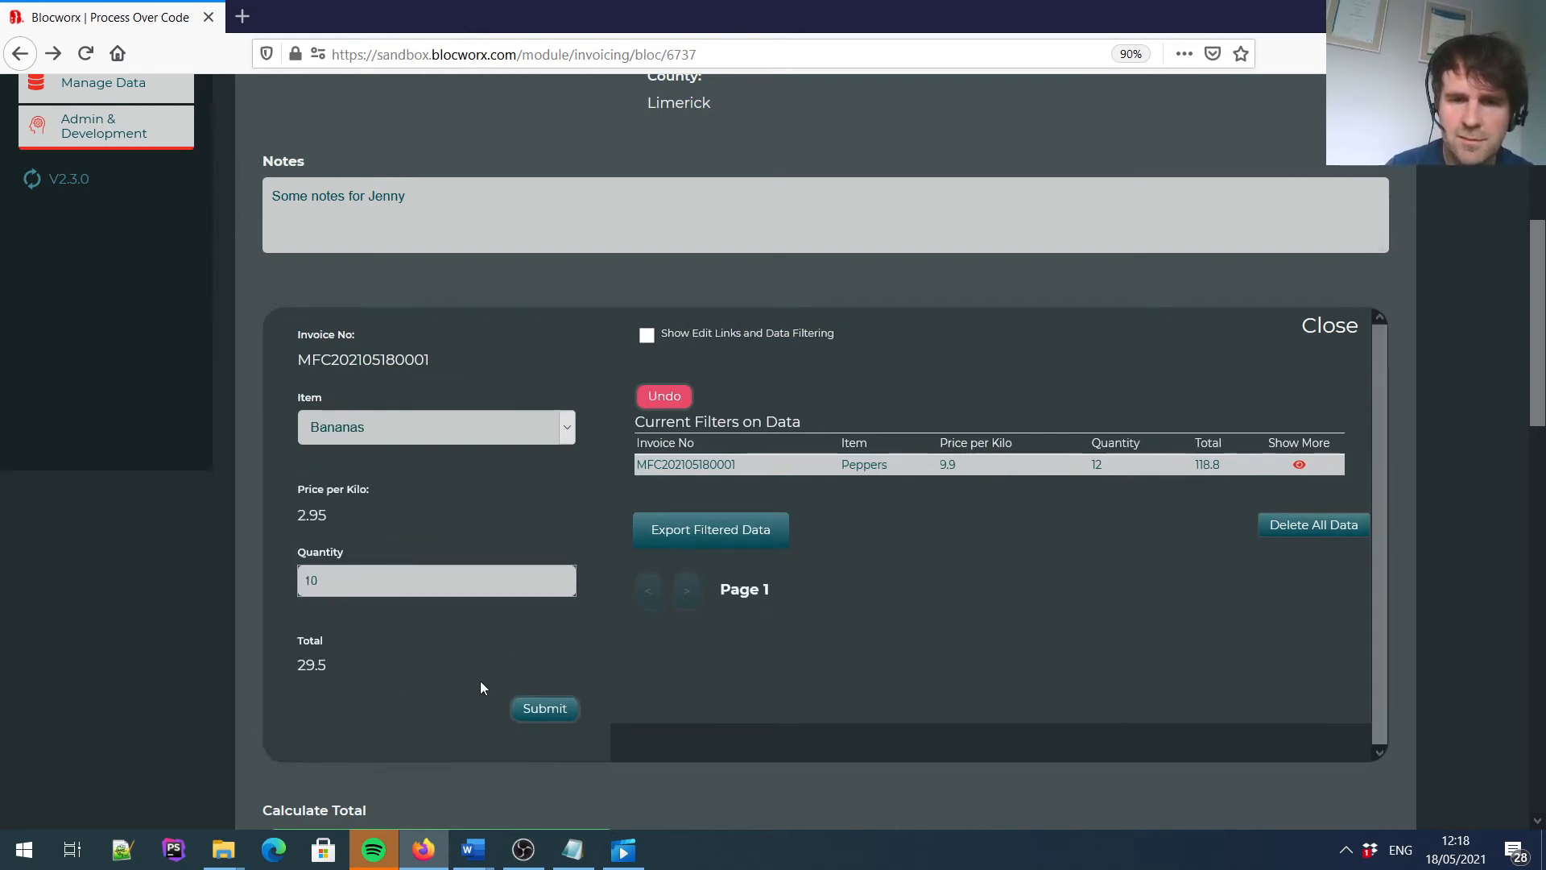
pyautogui.click(548, 709)
# Submit a line item for Apples with a quantity of 13.
pyautogui.click(351, 433)
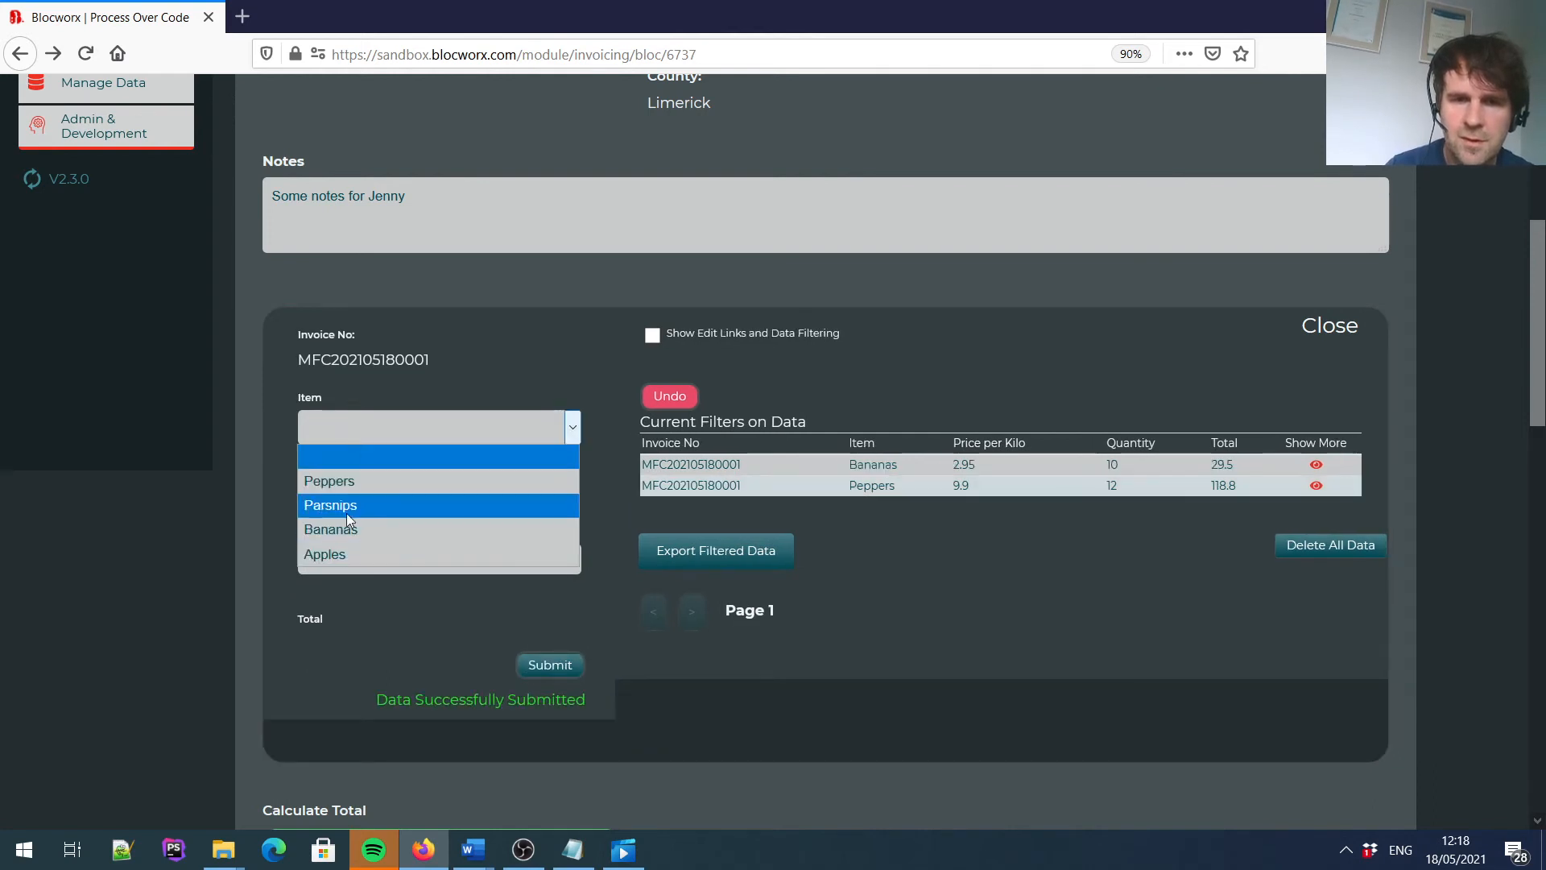
pyautogui.click(375, 553)
pyautogui.click(399, 583)
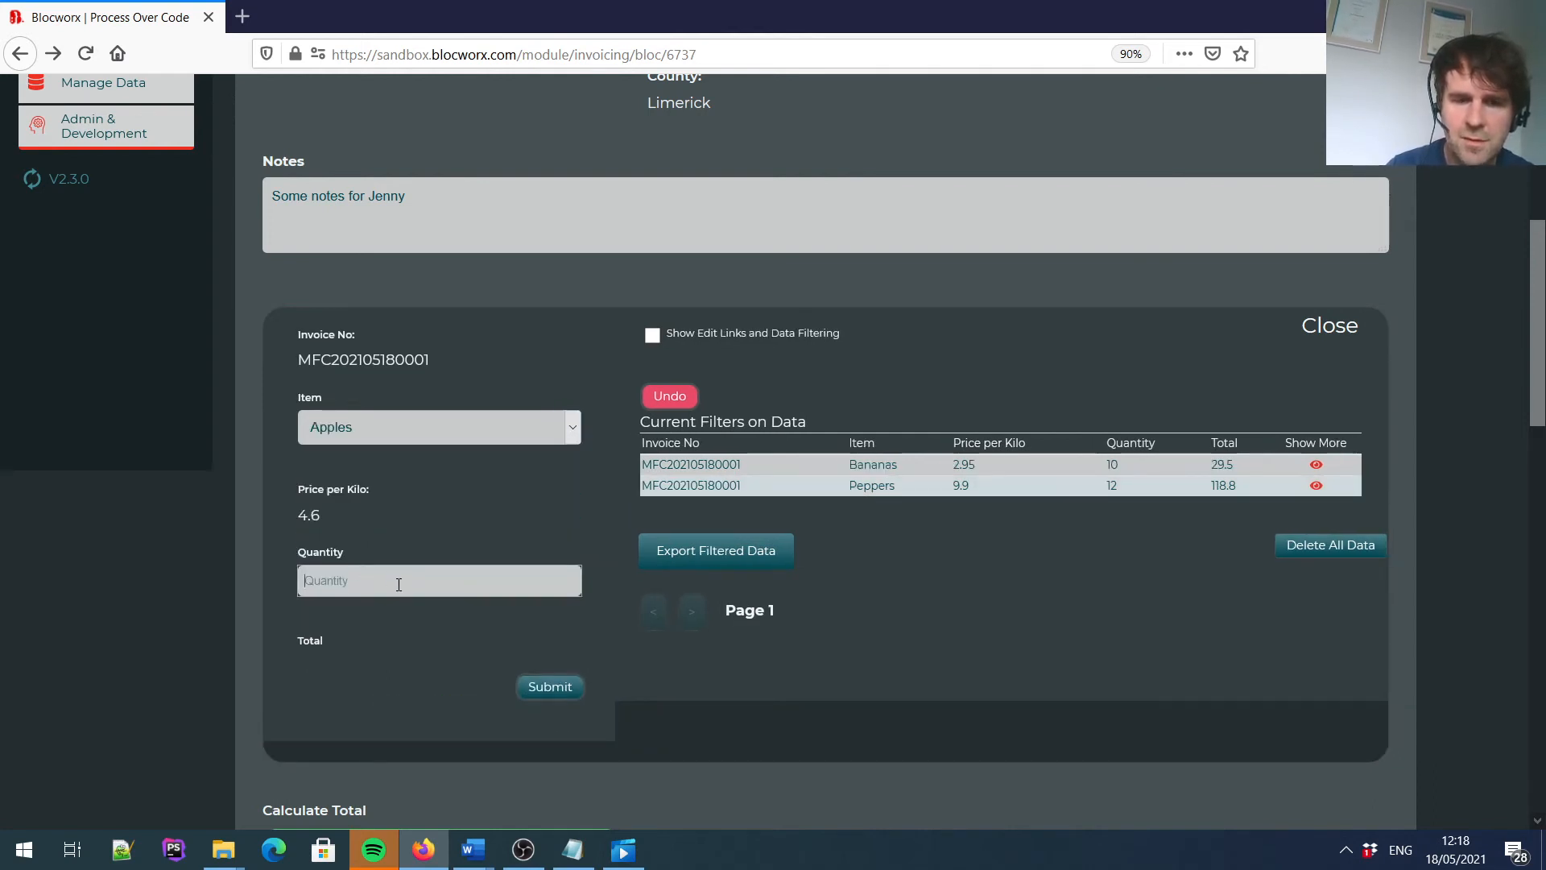
pyautogui.click(544, 708)
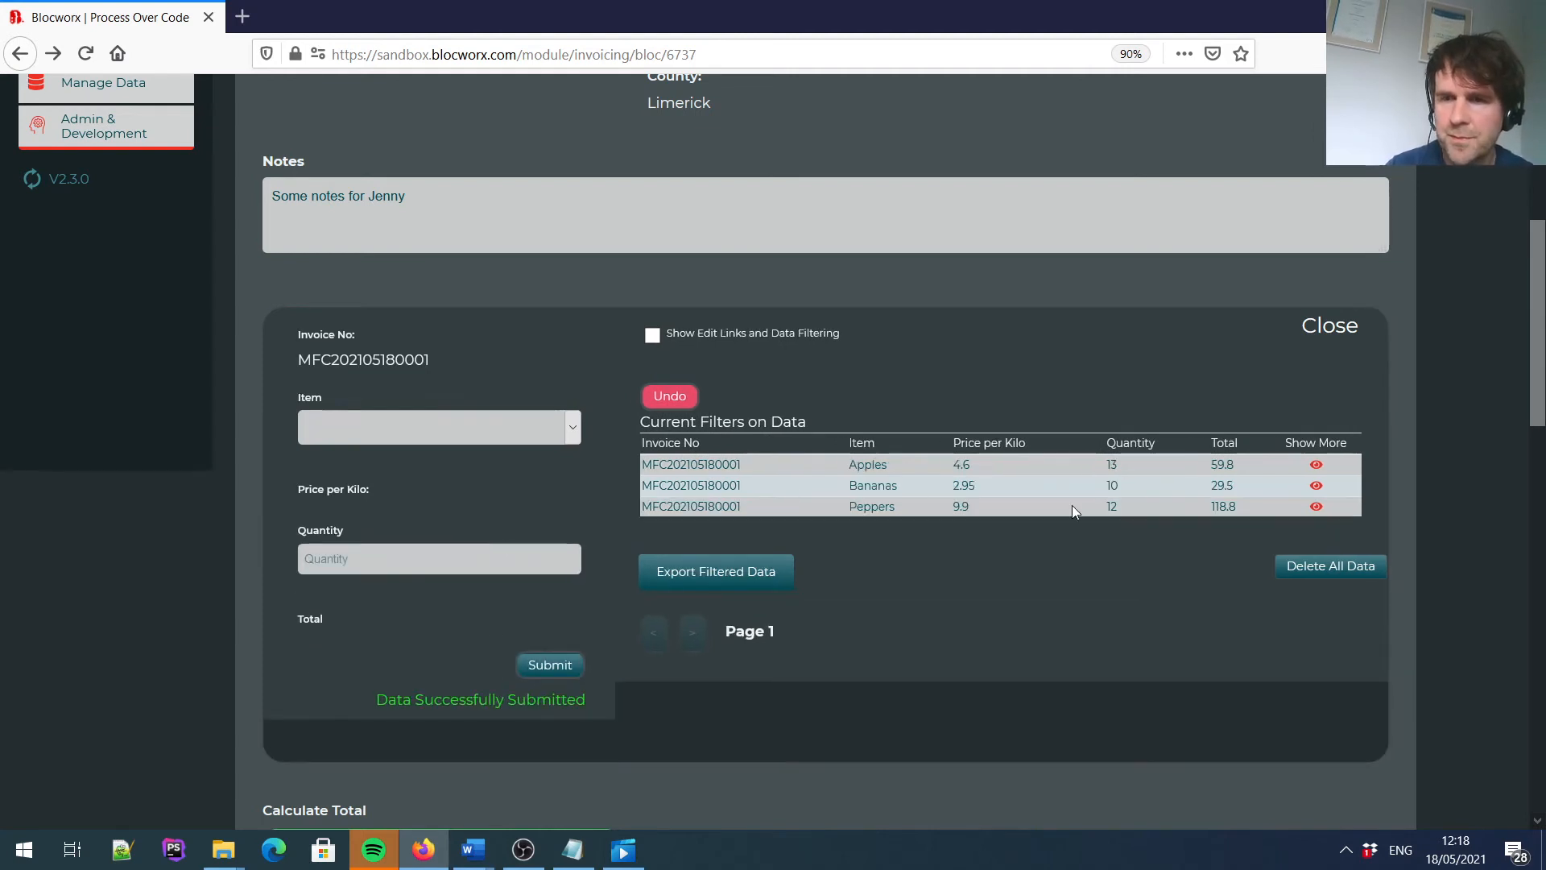
# Calculate the invoice total from the line items and submit the invoice.
pyautogui.scroll(3, 1539, 235)
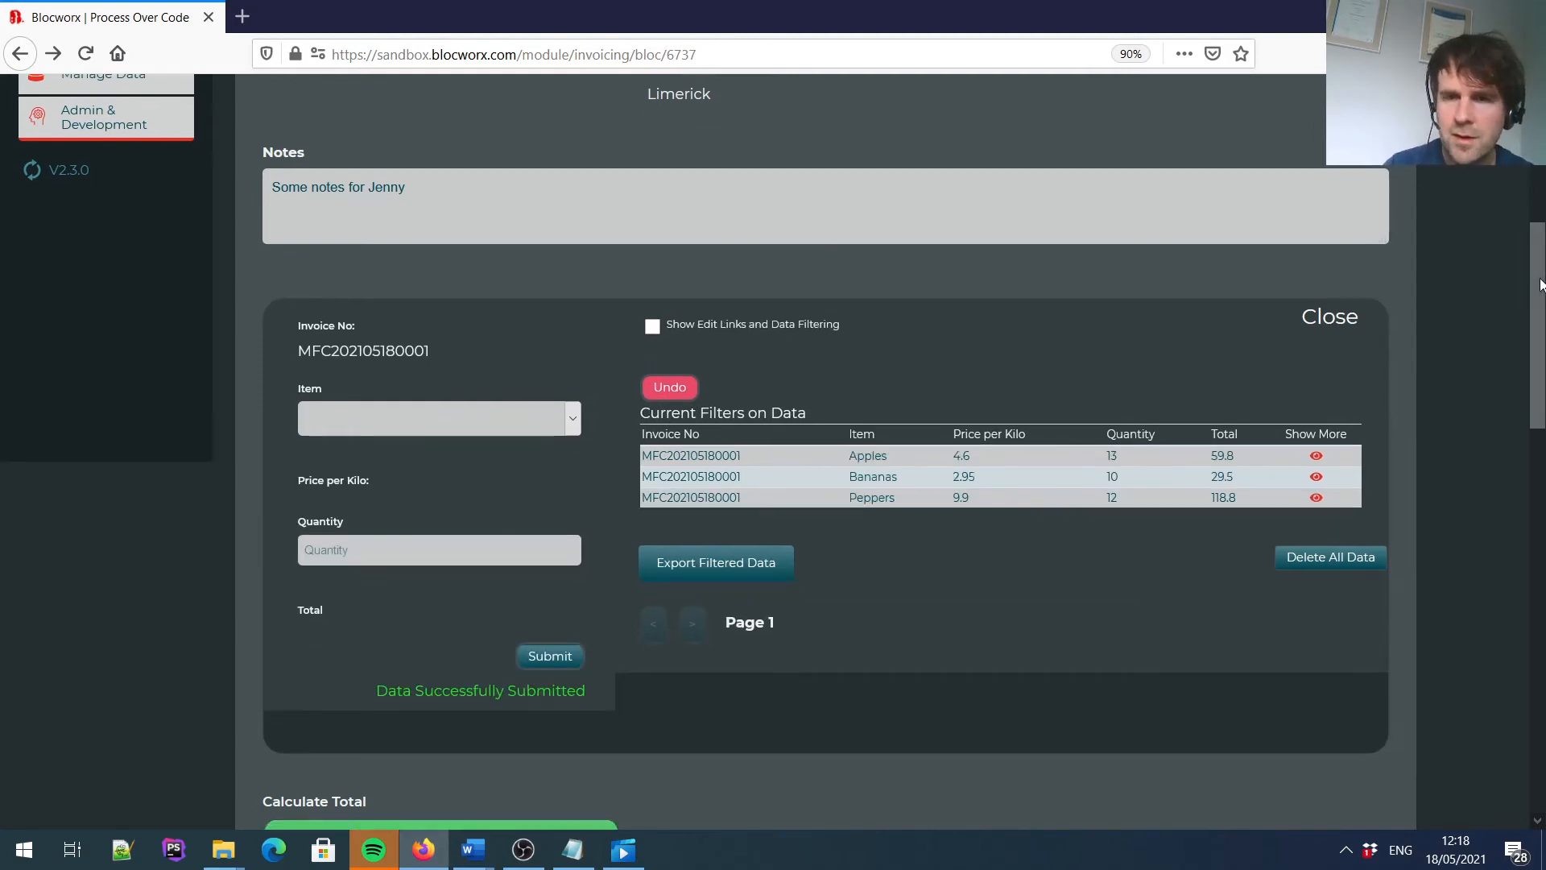
pyautogui.moveTo(1539, 235); pyautogui.dragTo(1542, 373)
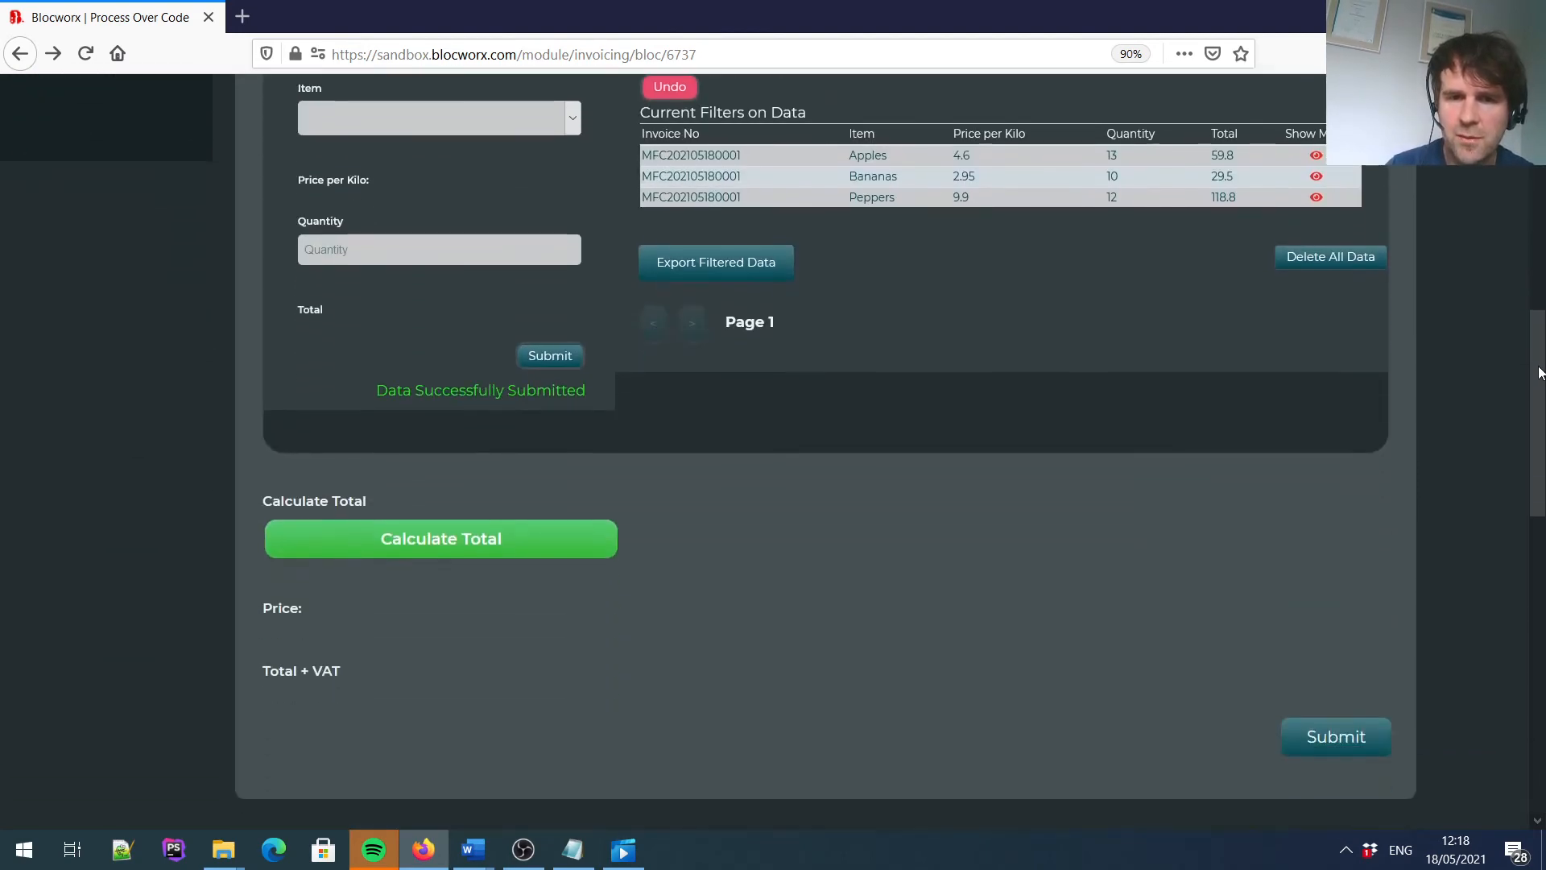
pyautogui.click(308, 528)
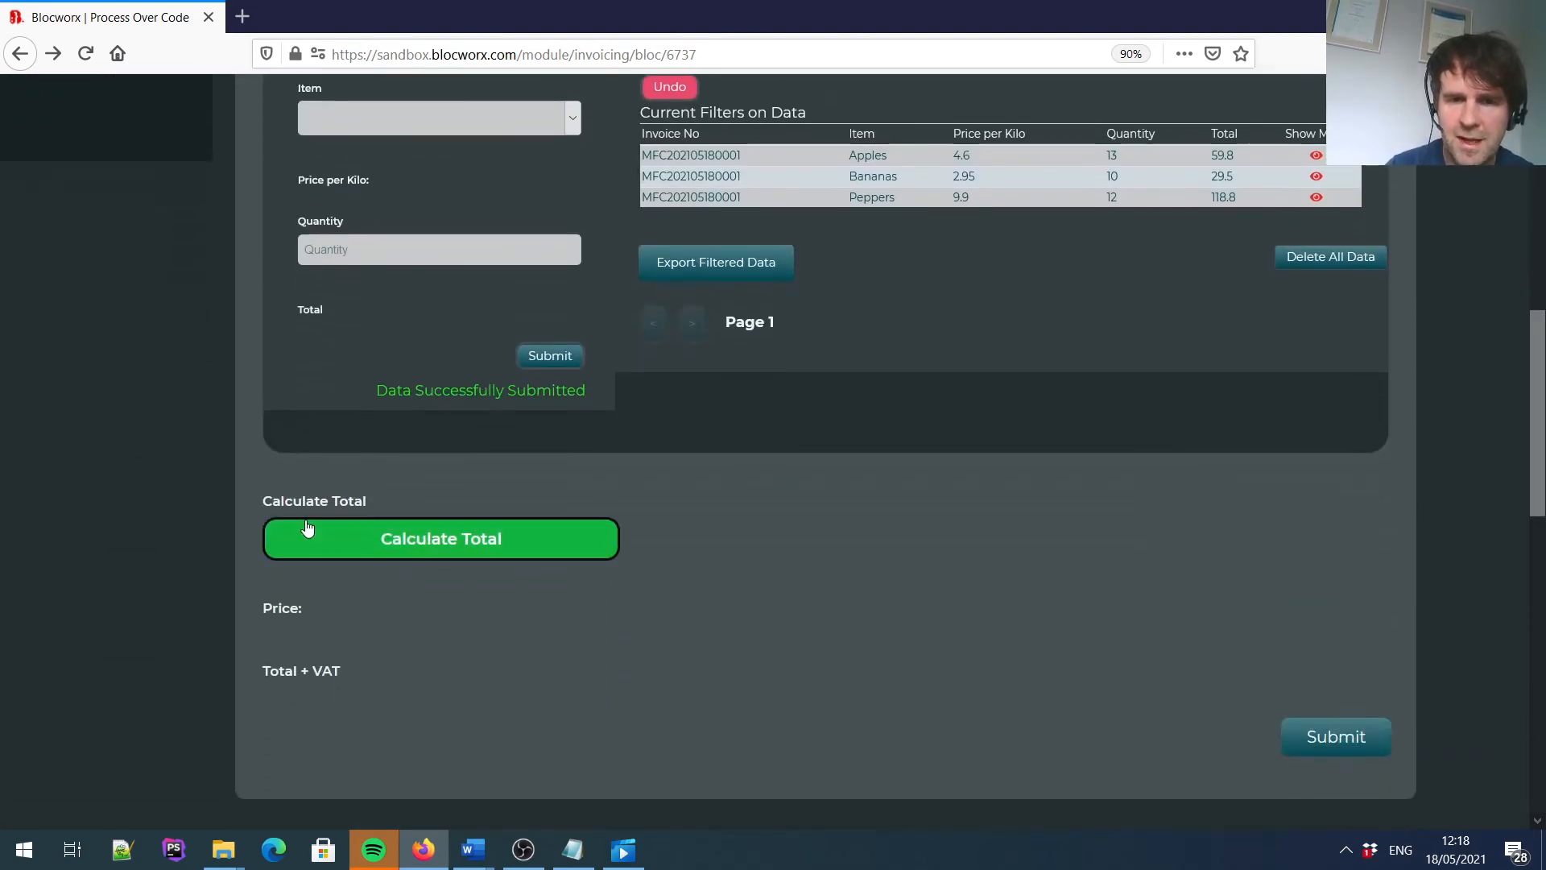
pyautogui.click(411, 549)
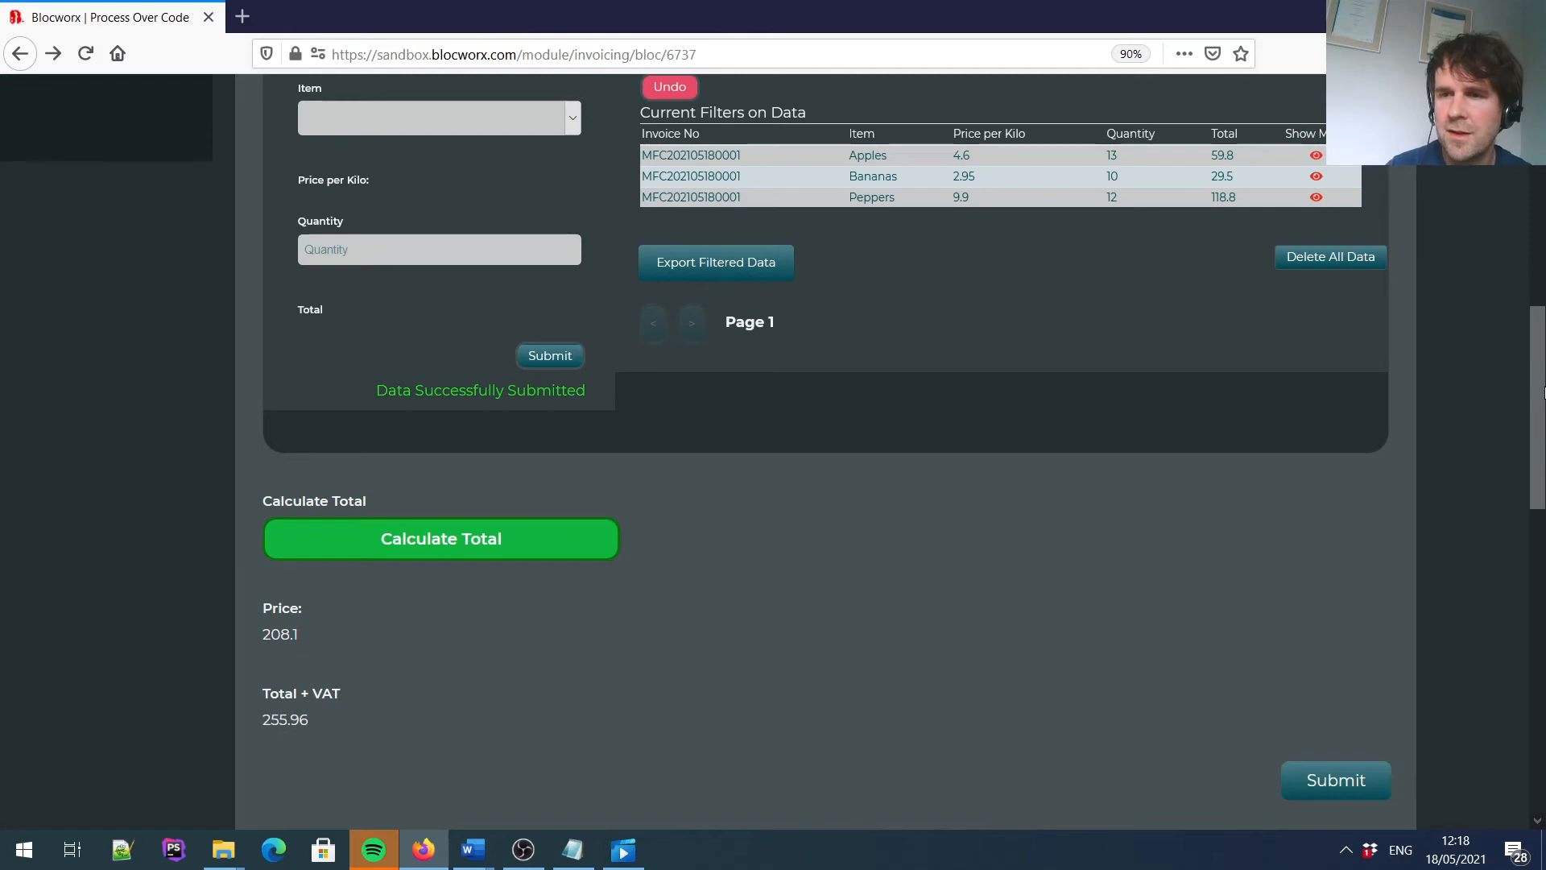
pyautogui.scroll(-2, 1537, 380)
pyautogui.click(1350, 630)
# View the saved Jenny's Fruit & Veg invoice and export it with the 20210518fruit-company-template.docx template, opening the result in Word.
pyautogui.moveTo(1538, 417); pyautogui.dragTo(1544, 492)
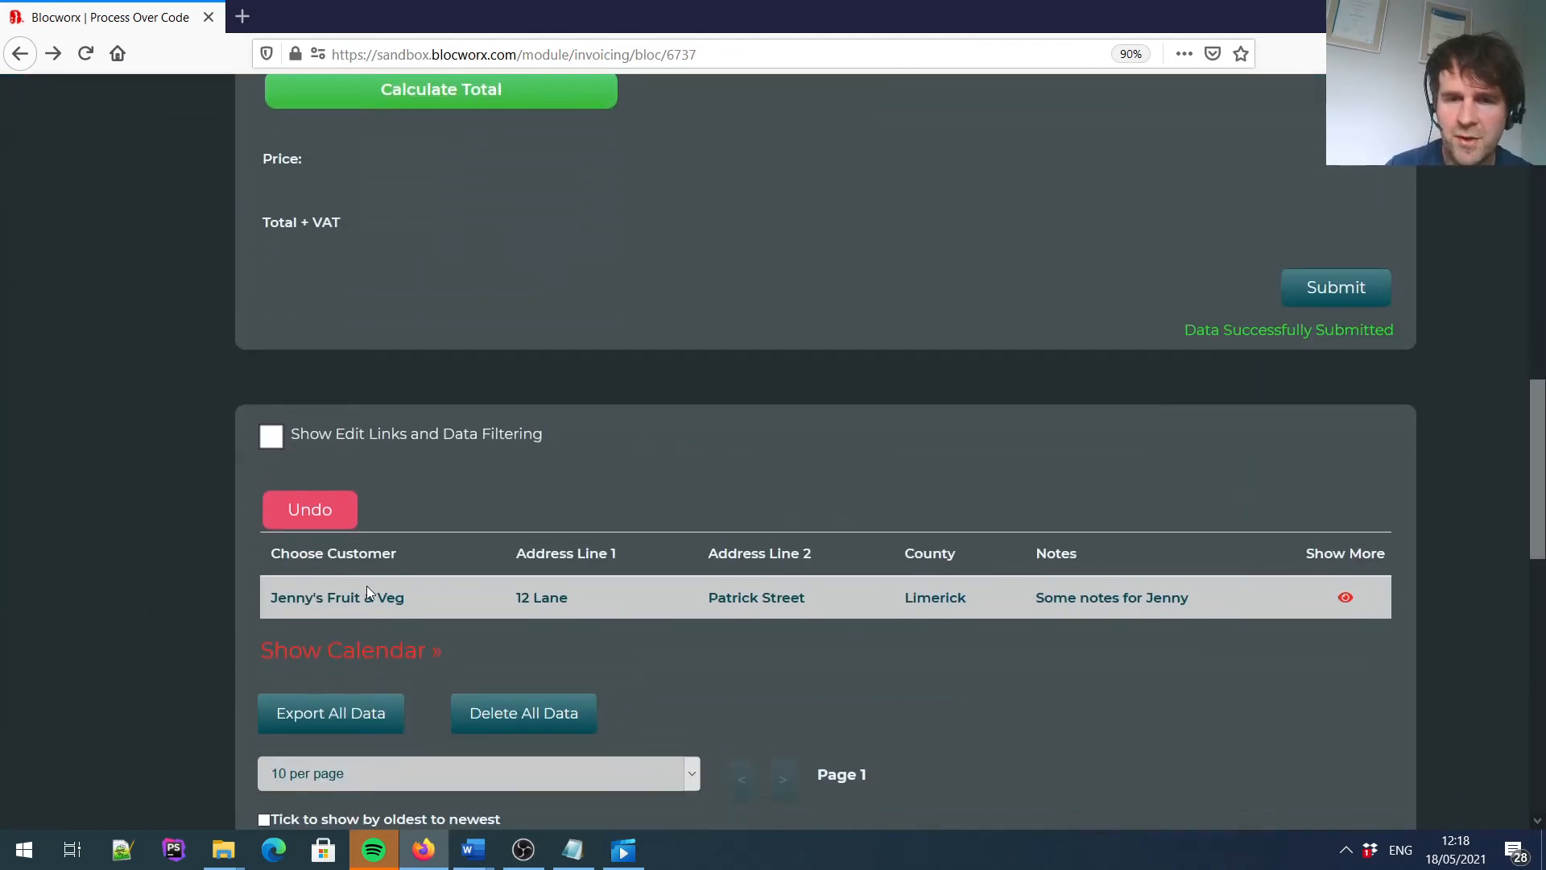
pyautogui.click(1346, 596)
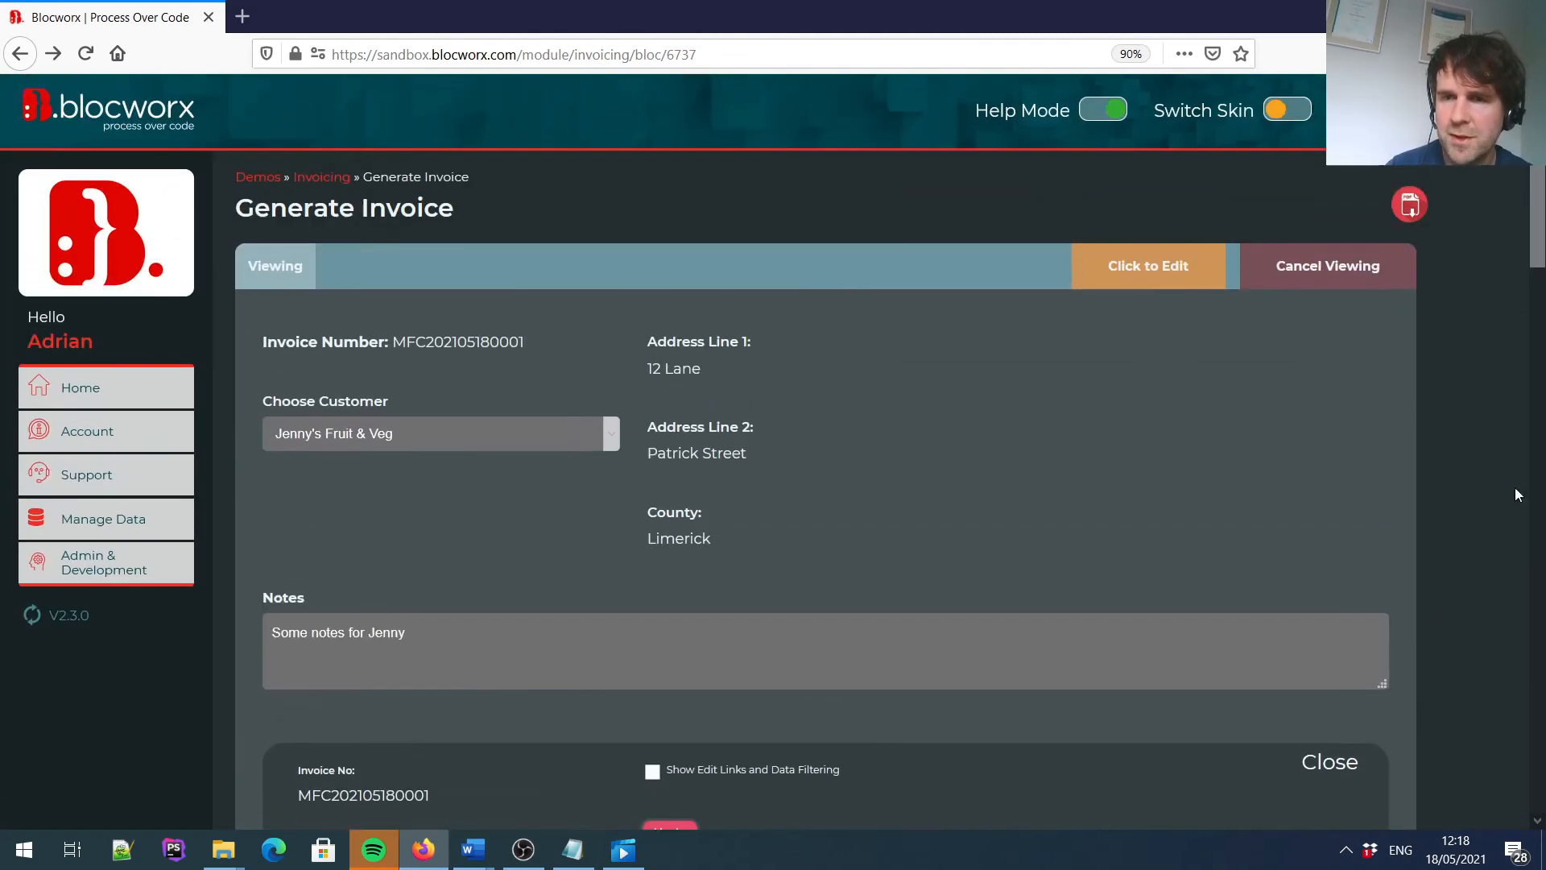
pyautogui.moveTo(1539, 220)
pyautogui.mouseDown()
pyautogui.moveTo(1541, 314)
pyautogui.moveTo(1542, 217)
pyautogui.mouseUp()
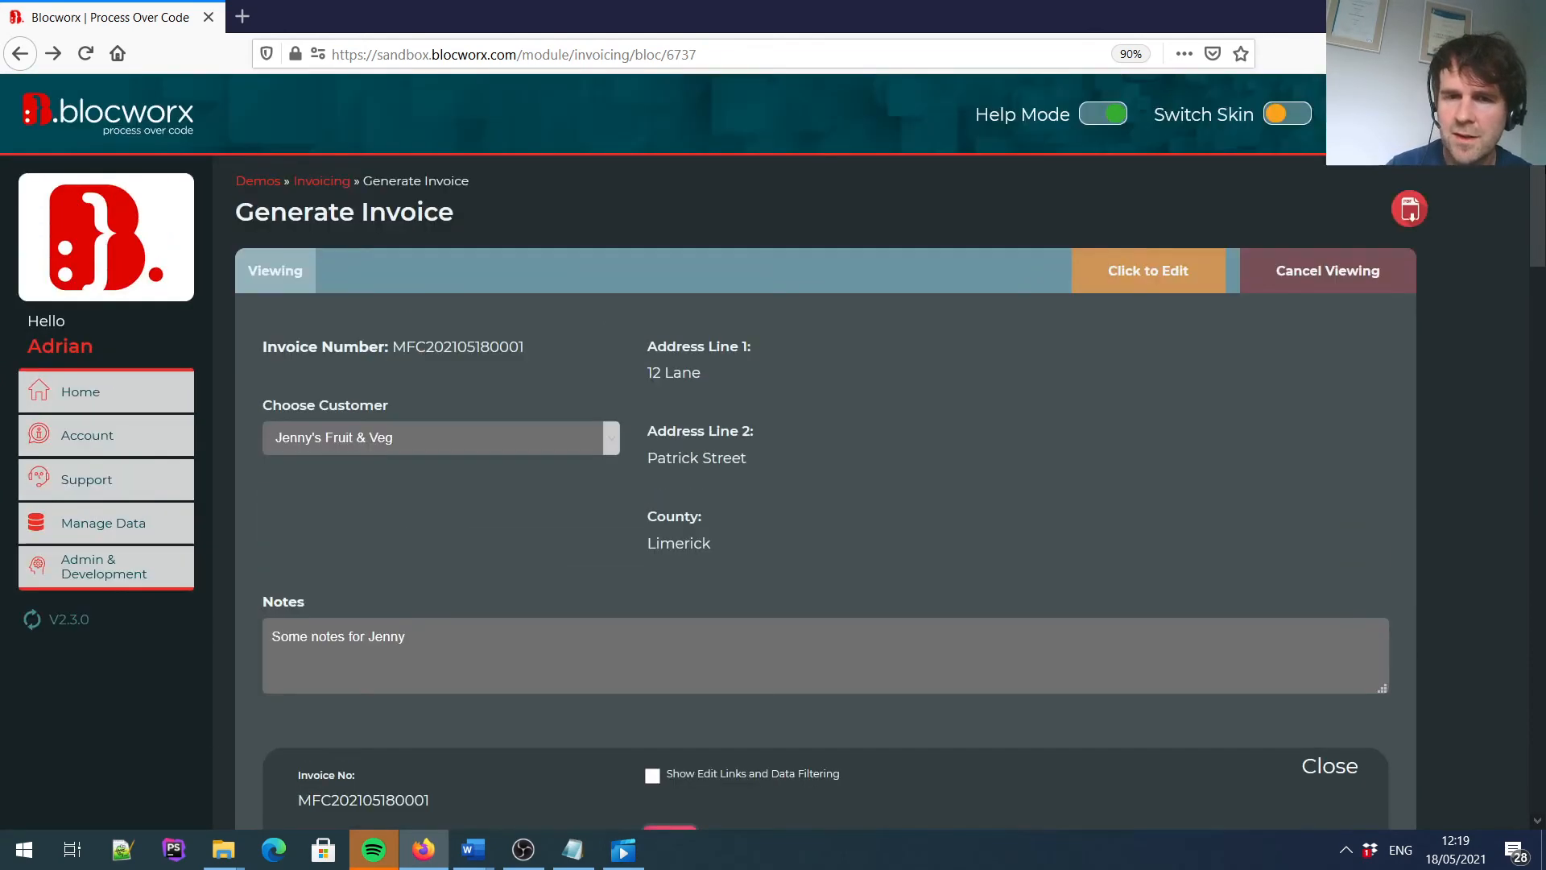
pyautogui.click(1409, 209)
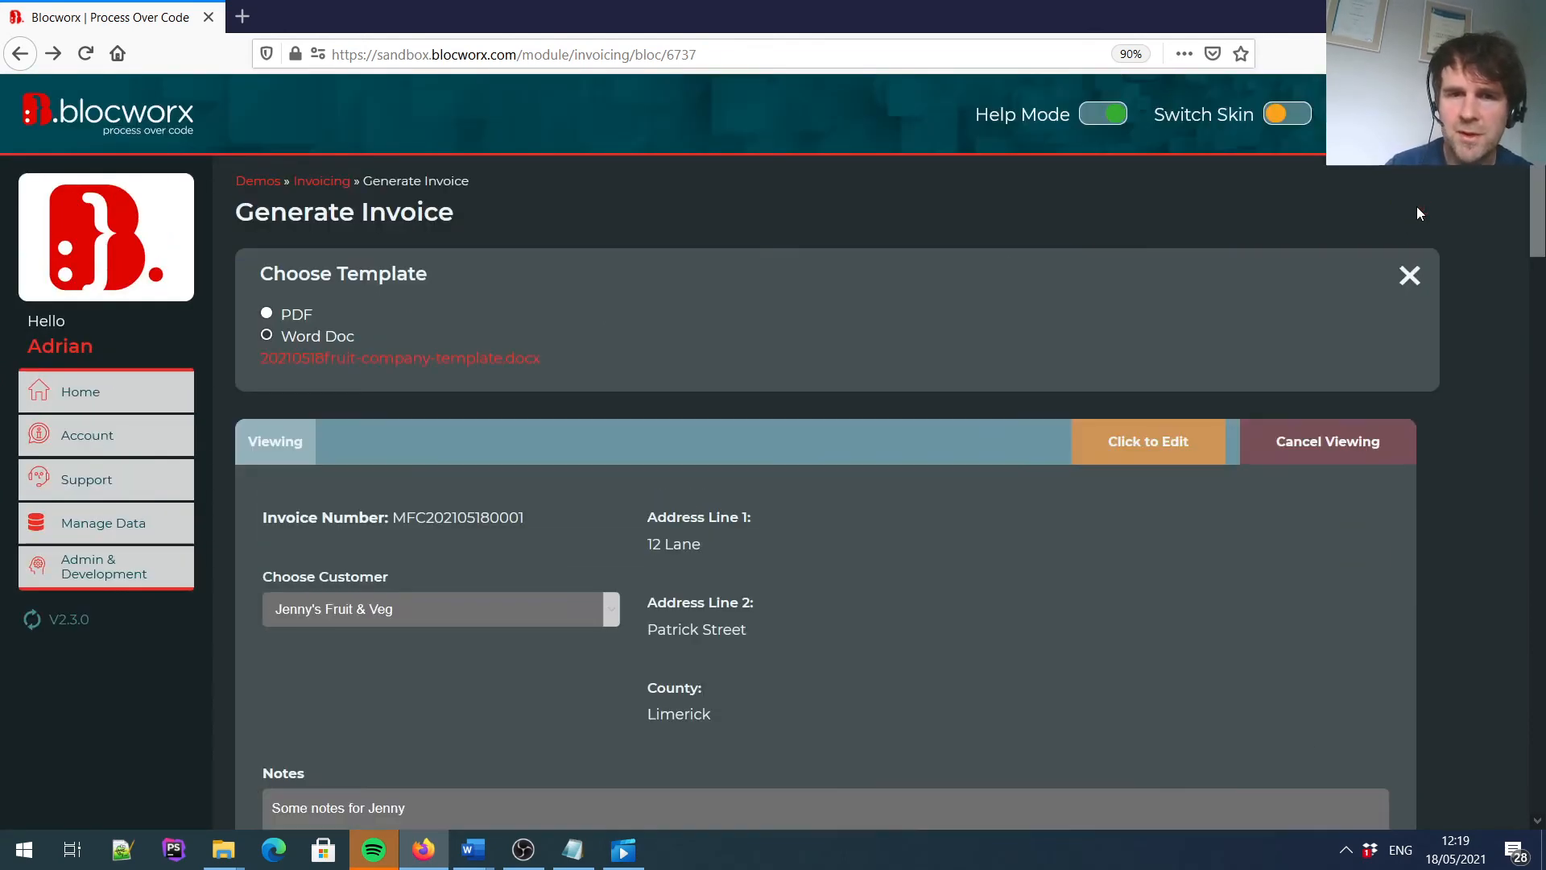
pyautogui.click(411, 360)
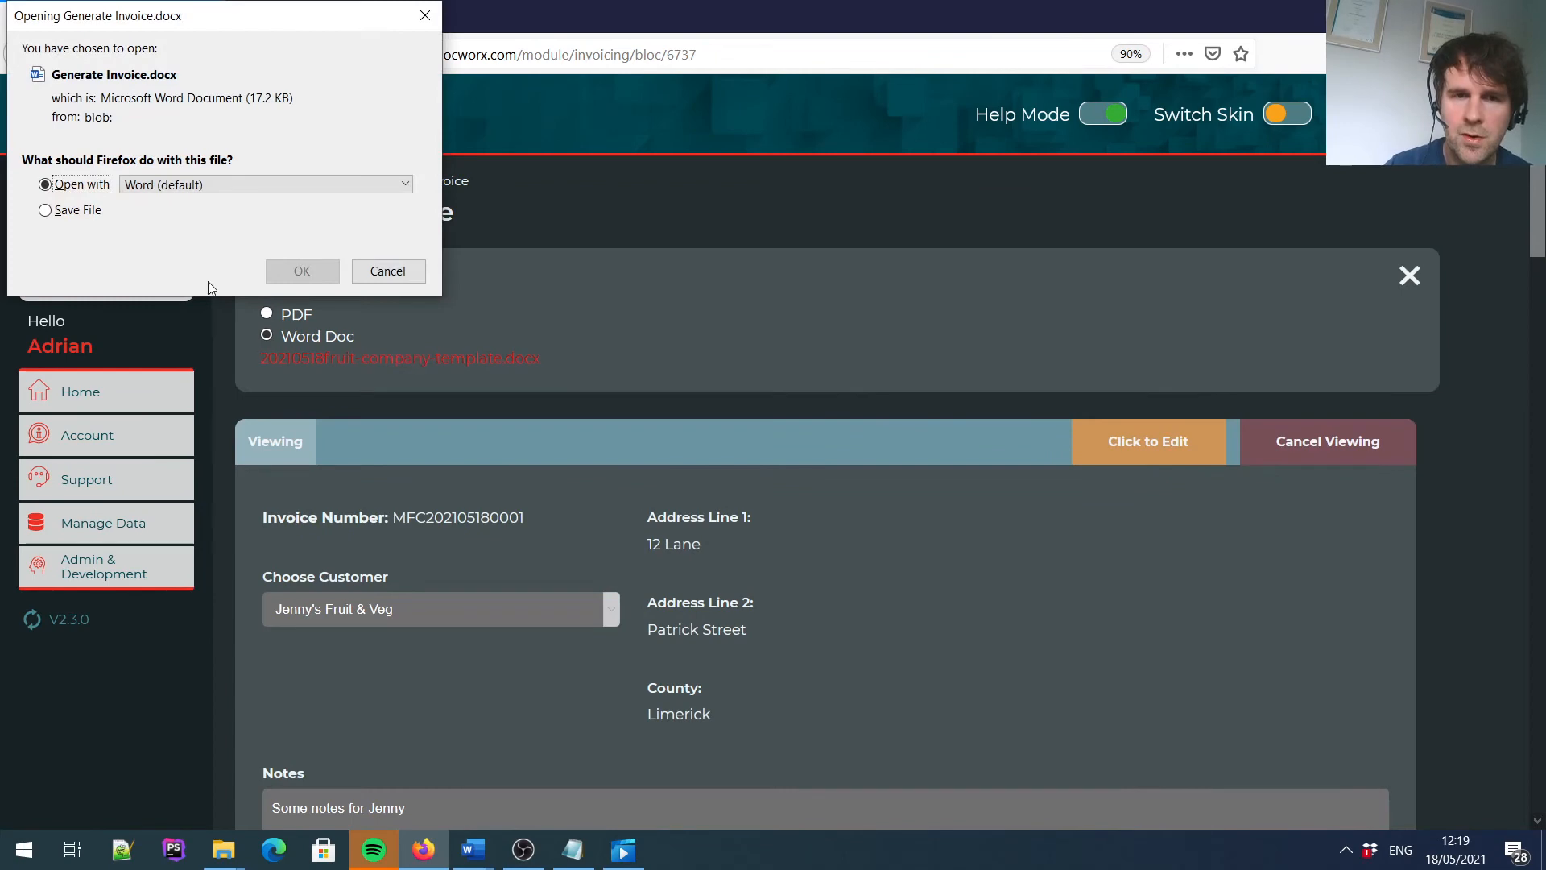
pyautogui.click(302, 271)
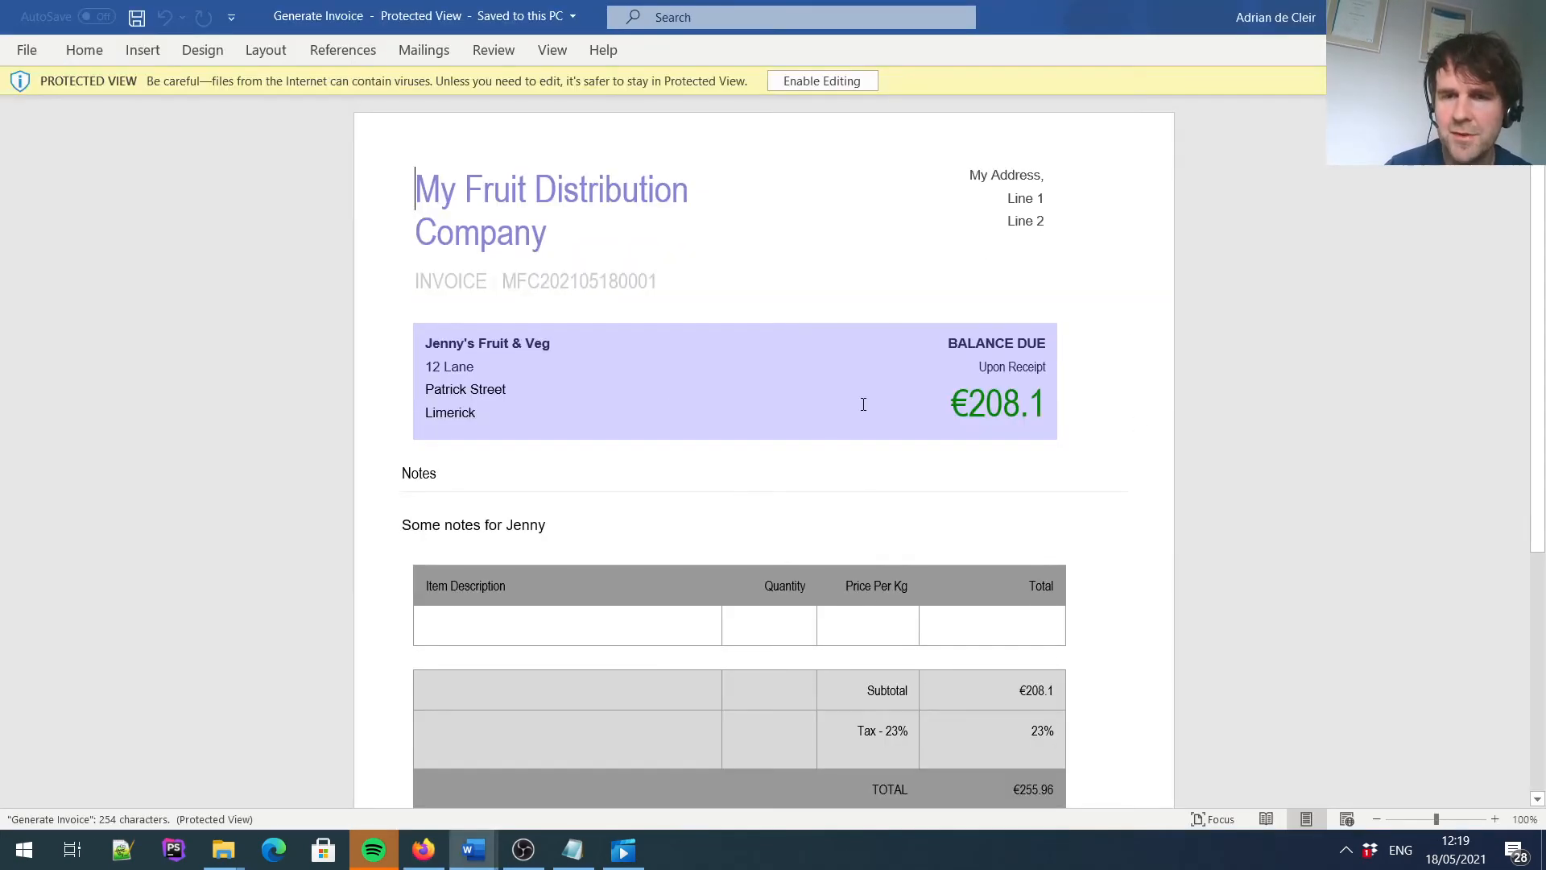
# Enable editing in the generated Word invoice and check its filled-in customer details, notes, line-item table and totals.
pyautogui.click(818, 80)
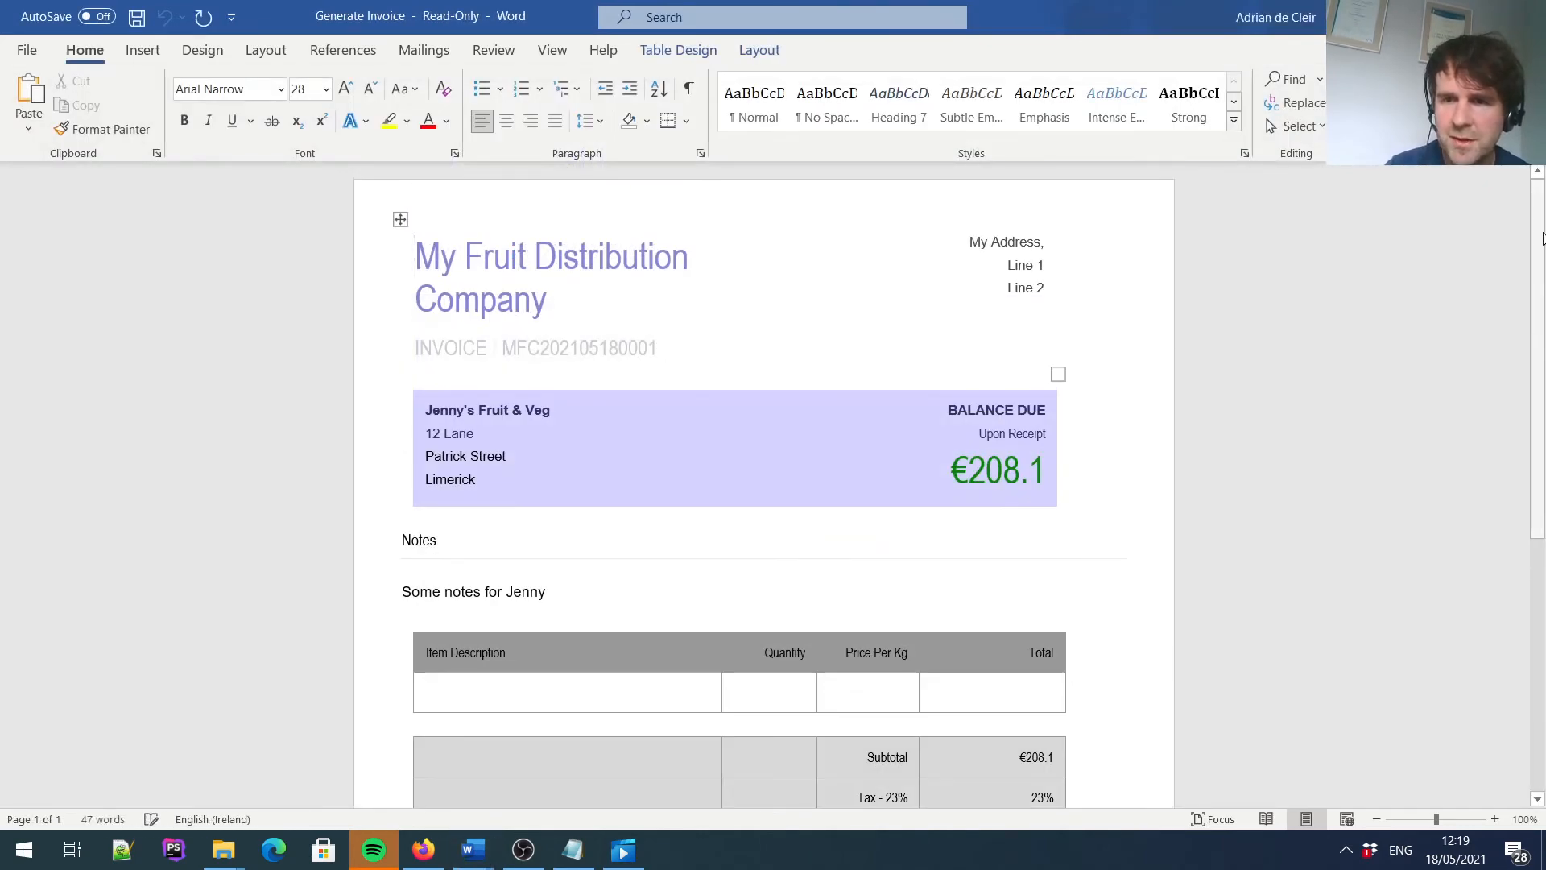
pyautogui.scroll(-3, 1543, 224)
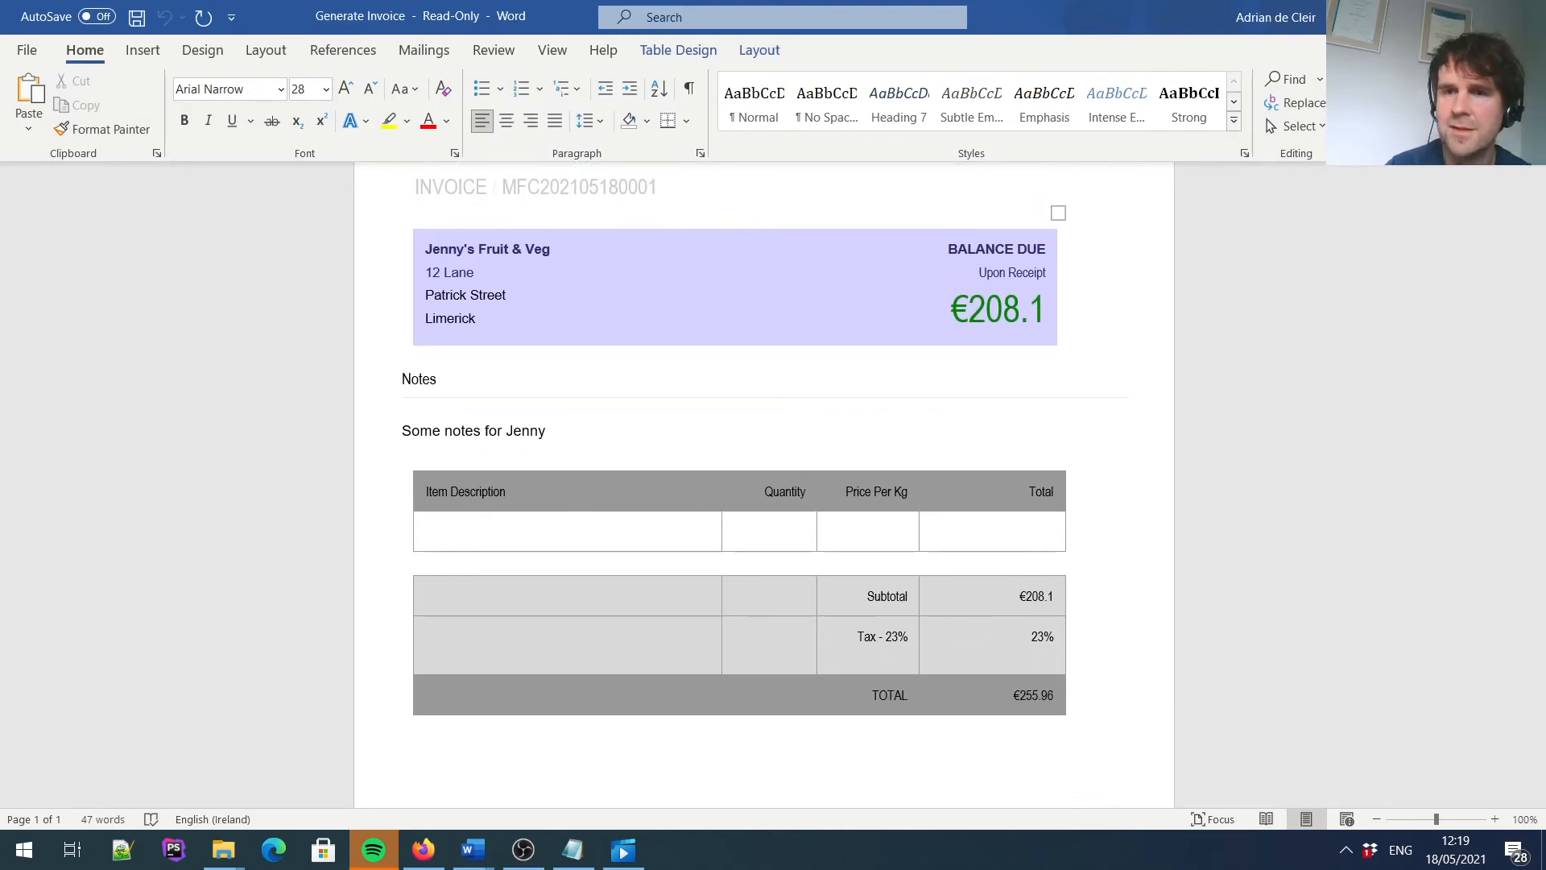
pyautogui.click(1526, 16)
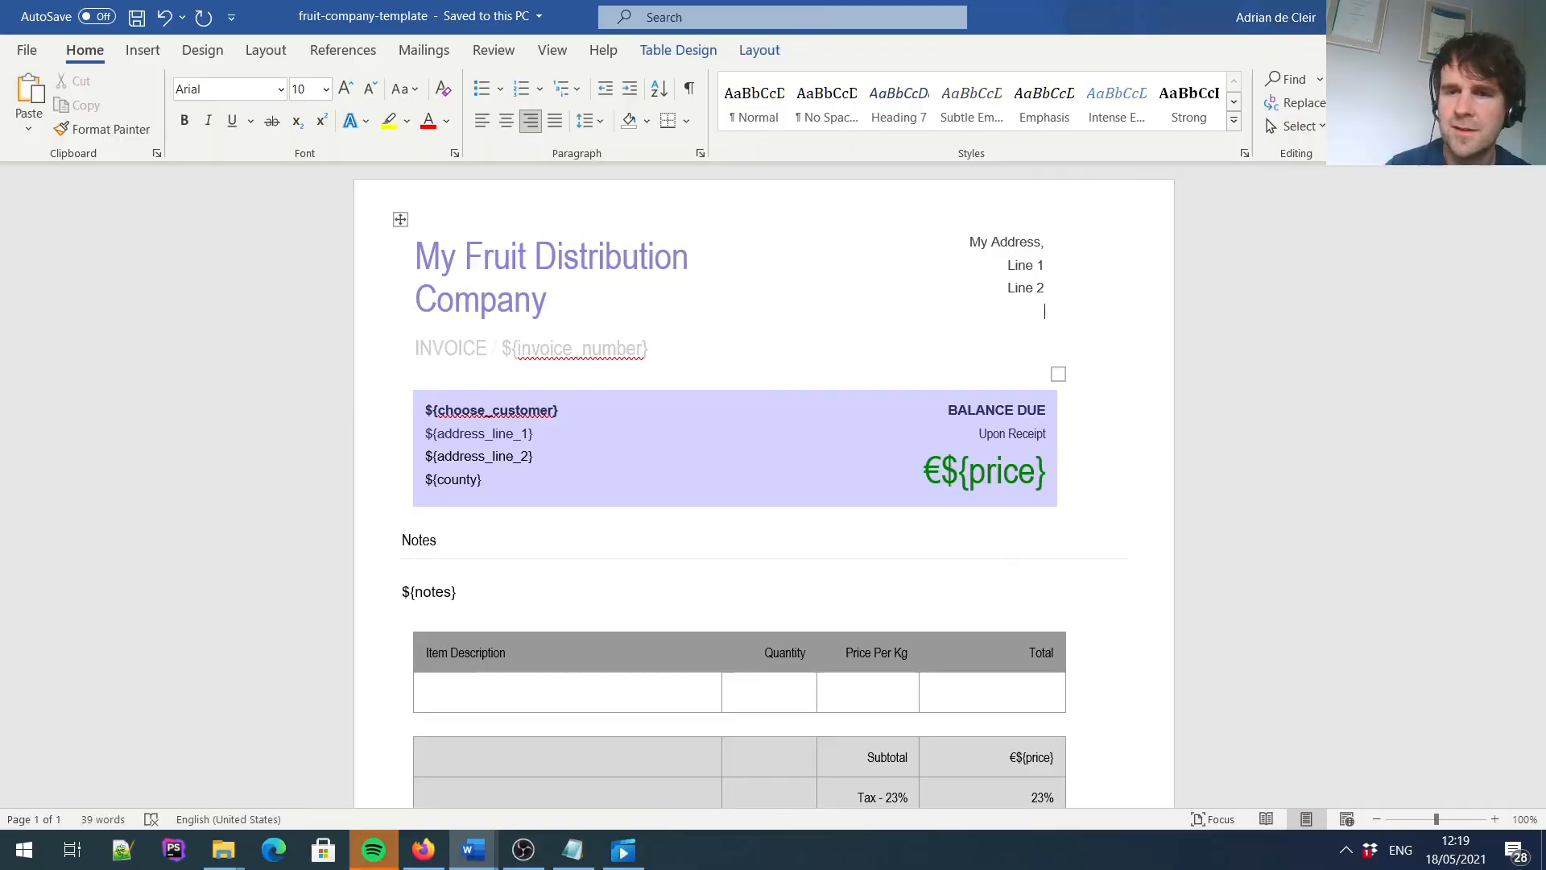
# Switch back to Blocworx, open the Invoice Line Items bloc in edit mode despite its live data, and go to its list of available field slugs.
pyautogui.hotkey('alt', 'Tab')
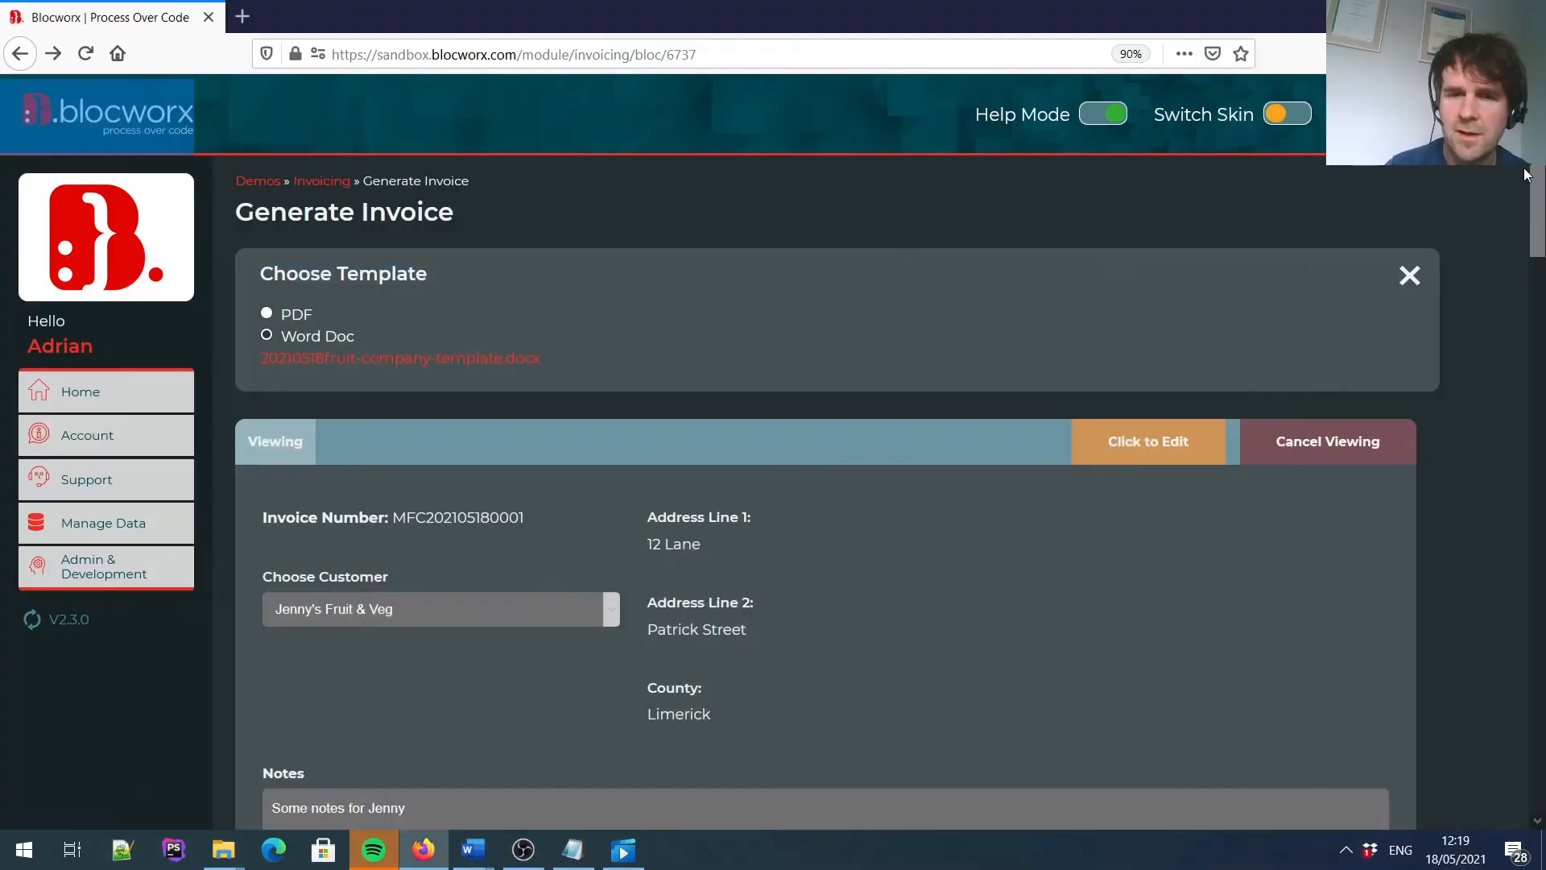
pyautogui.moveTo(1537, 157)
pyautogui.mouseDown()
pyautogui.moveTo(1537, 296)
pyautogui.moveTo(1537, 157)
pyautogui.mouseUp()
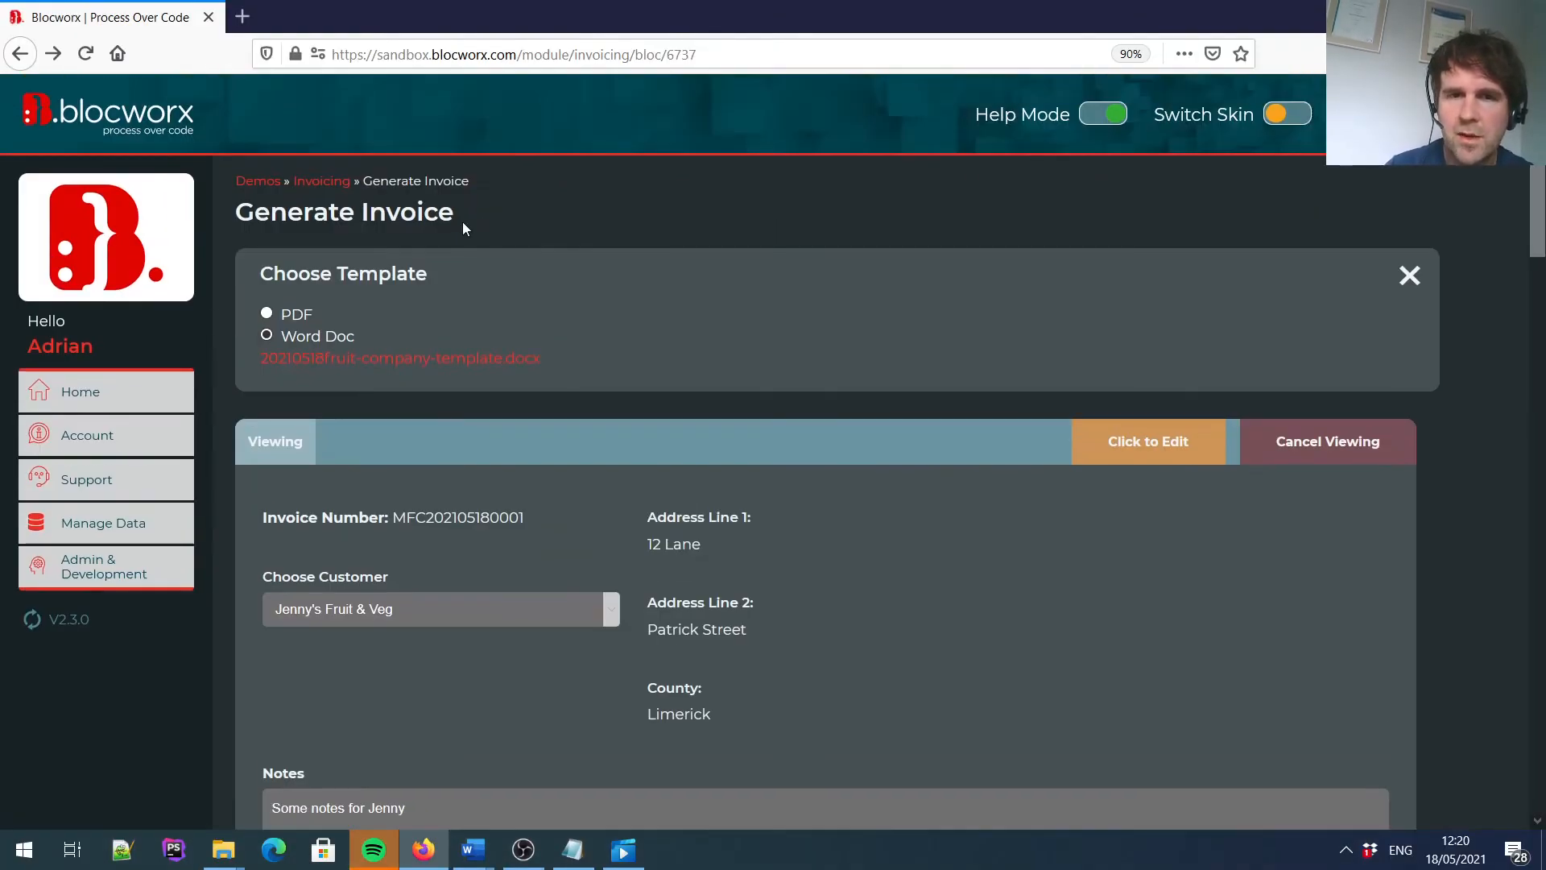
pyautogui.click(330, 190)
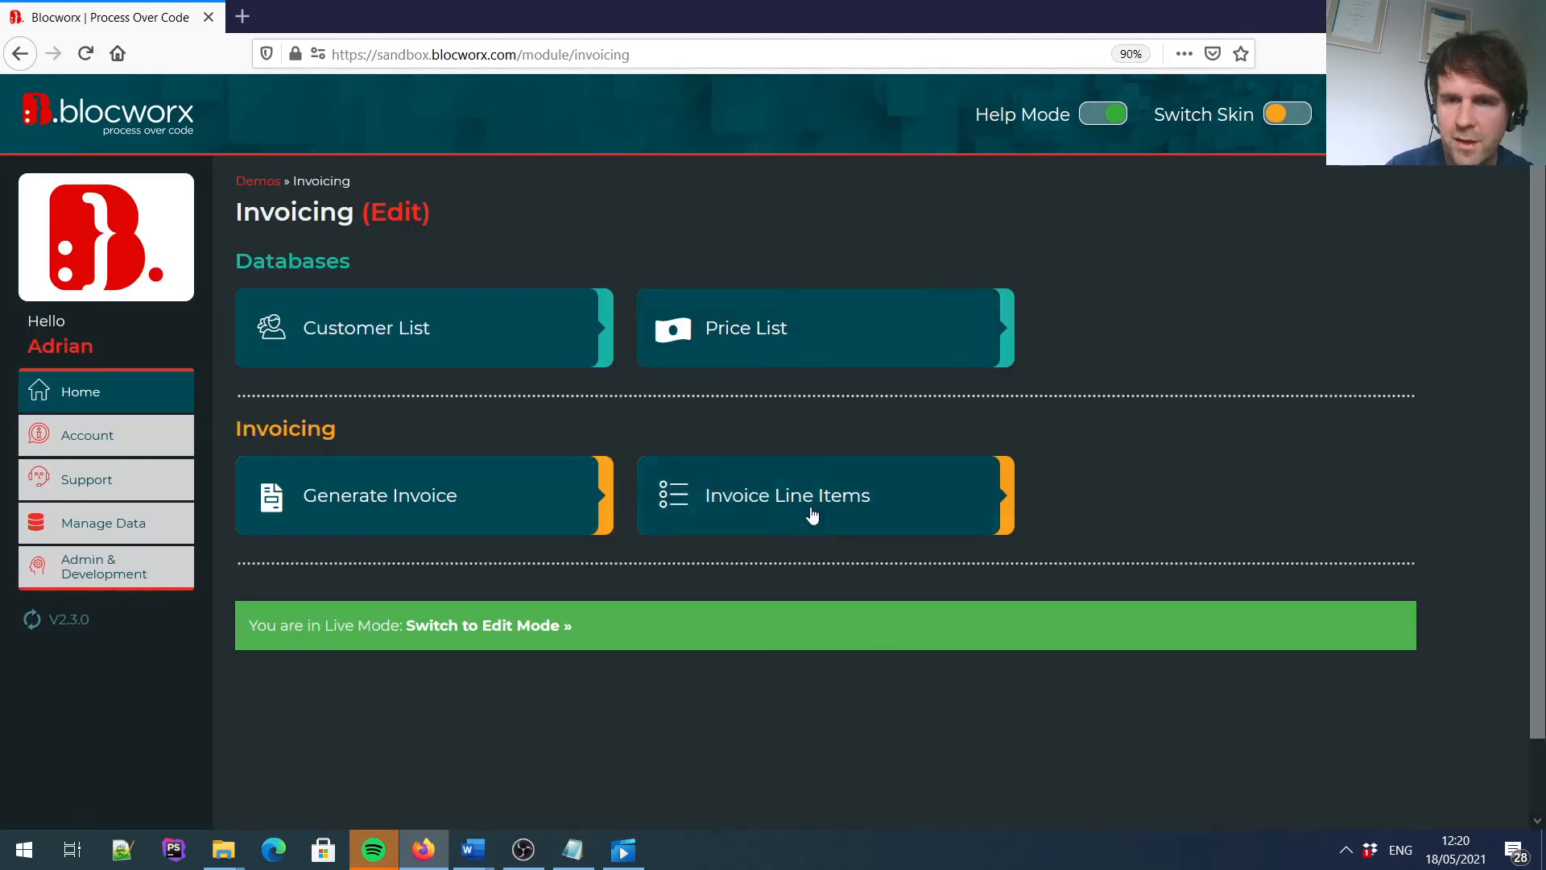
pyautogui.click(814, 516)
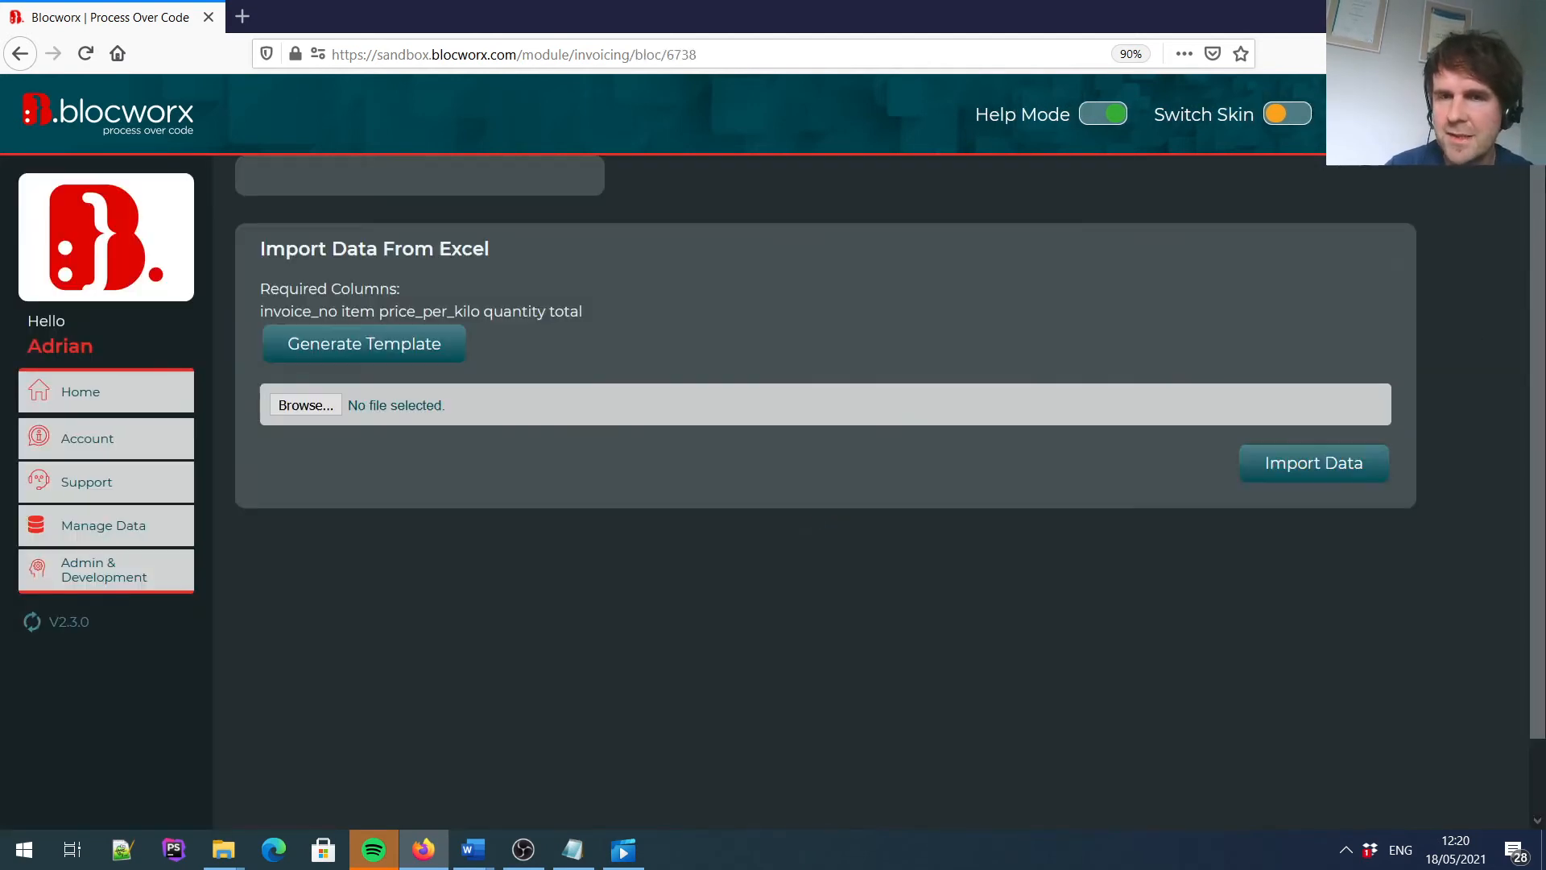
pyautogui.scroll(-2, 1540, 277)
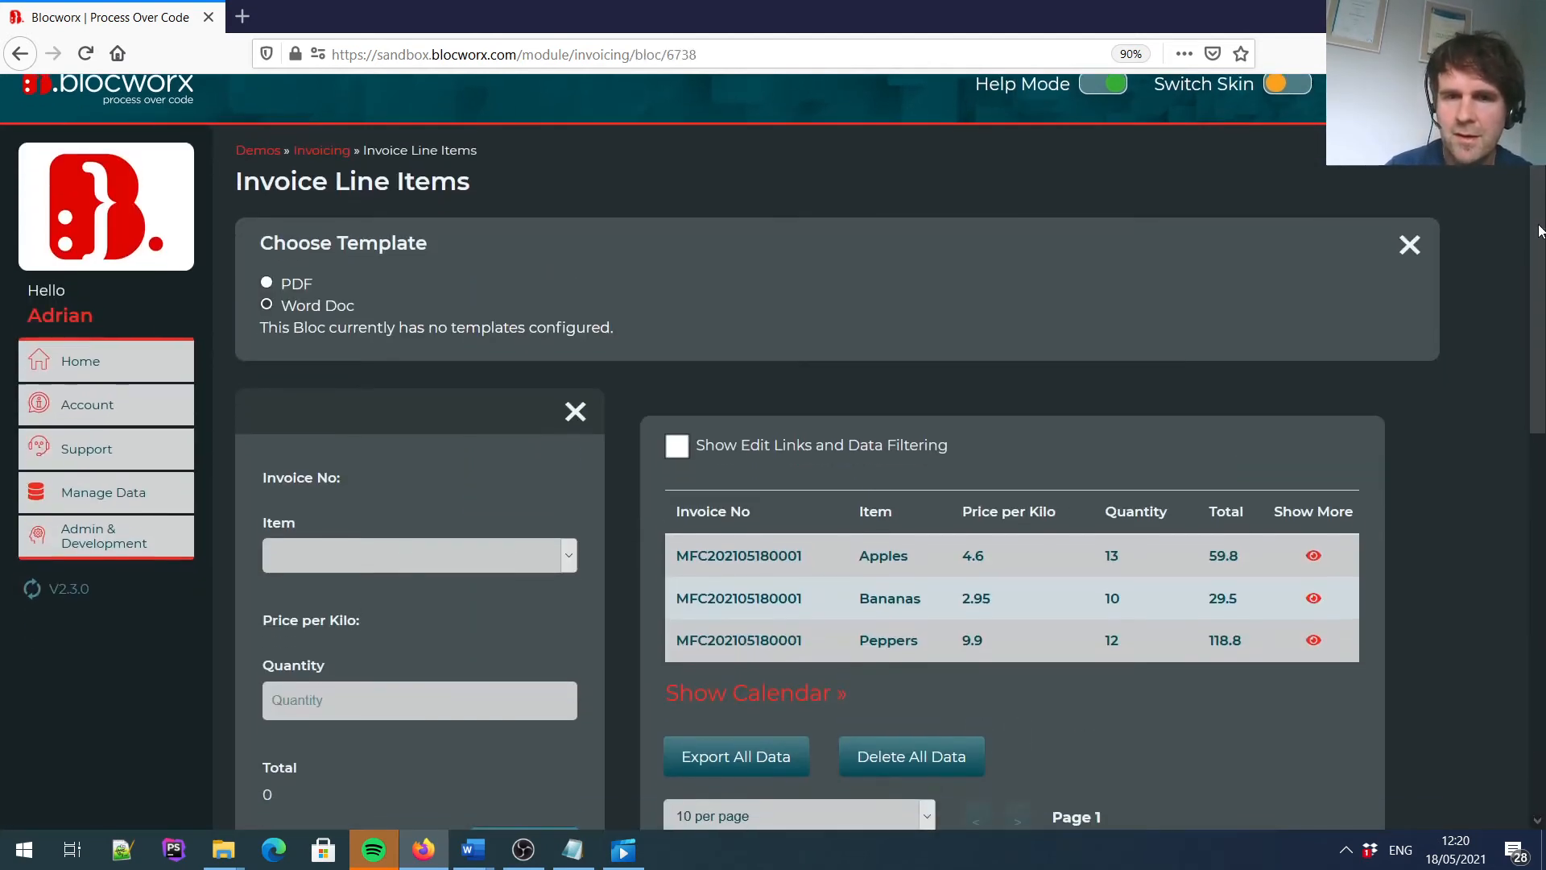
pyautogui.scroll(-10, 1539, 277)
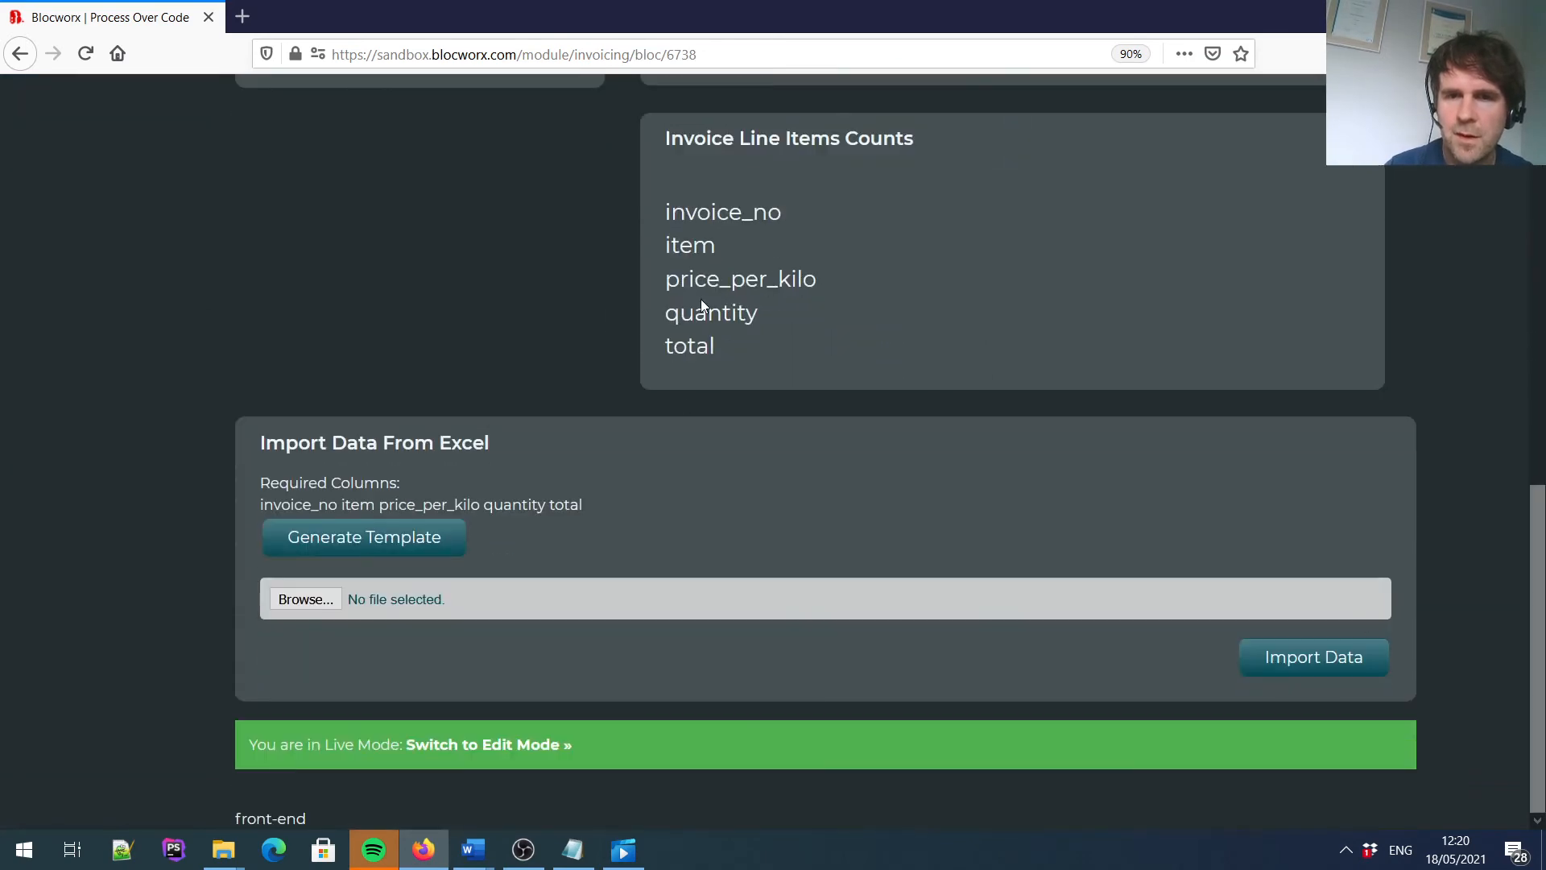
pyautogui.click(515, 743)
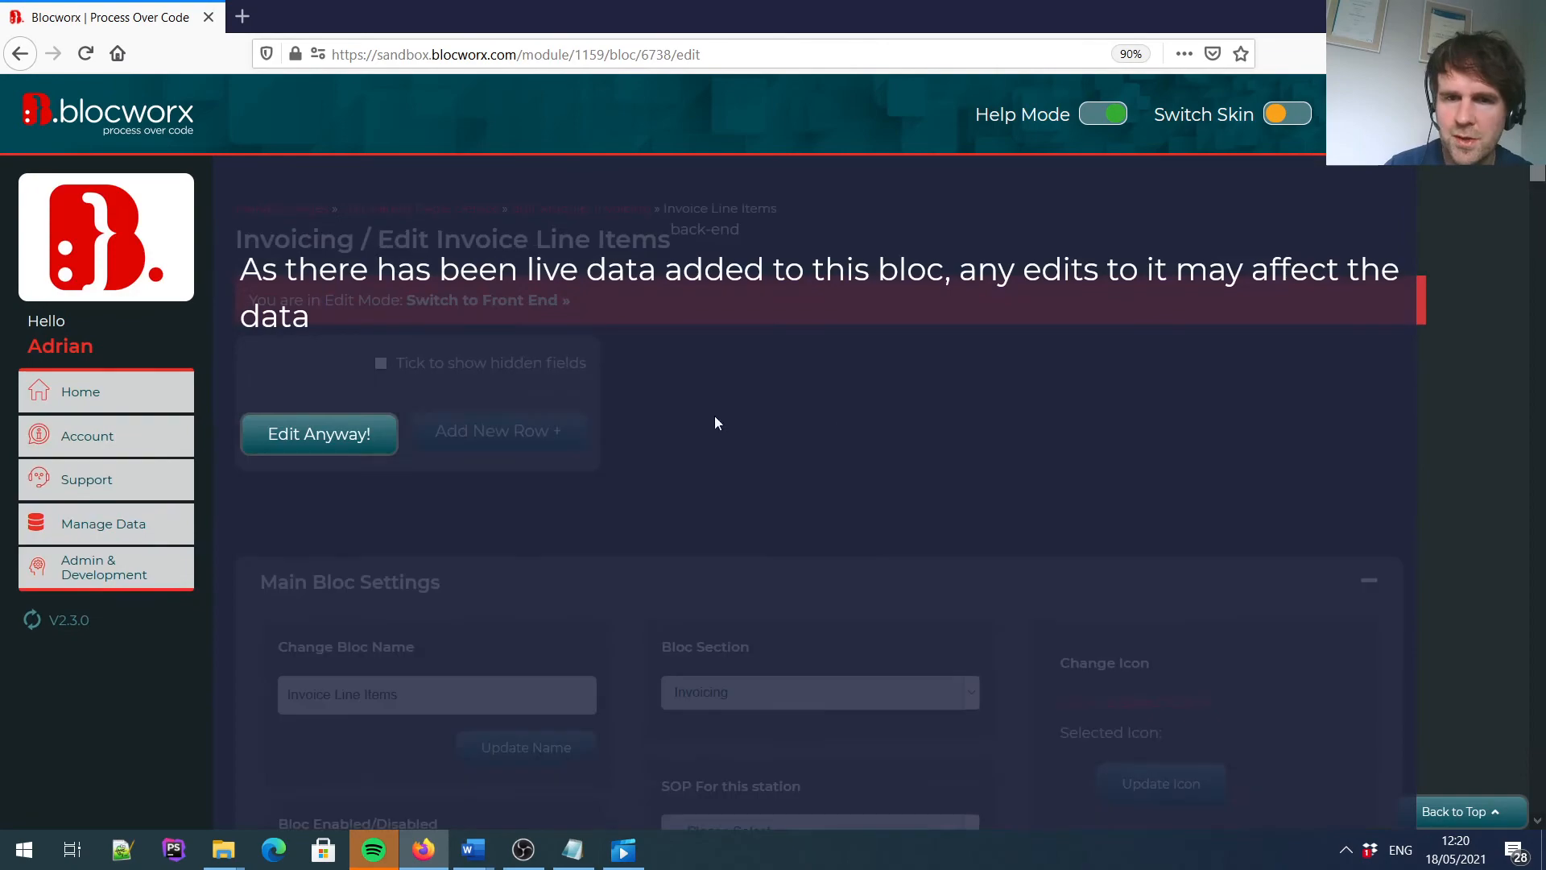
pyautogui.click(334, 439)
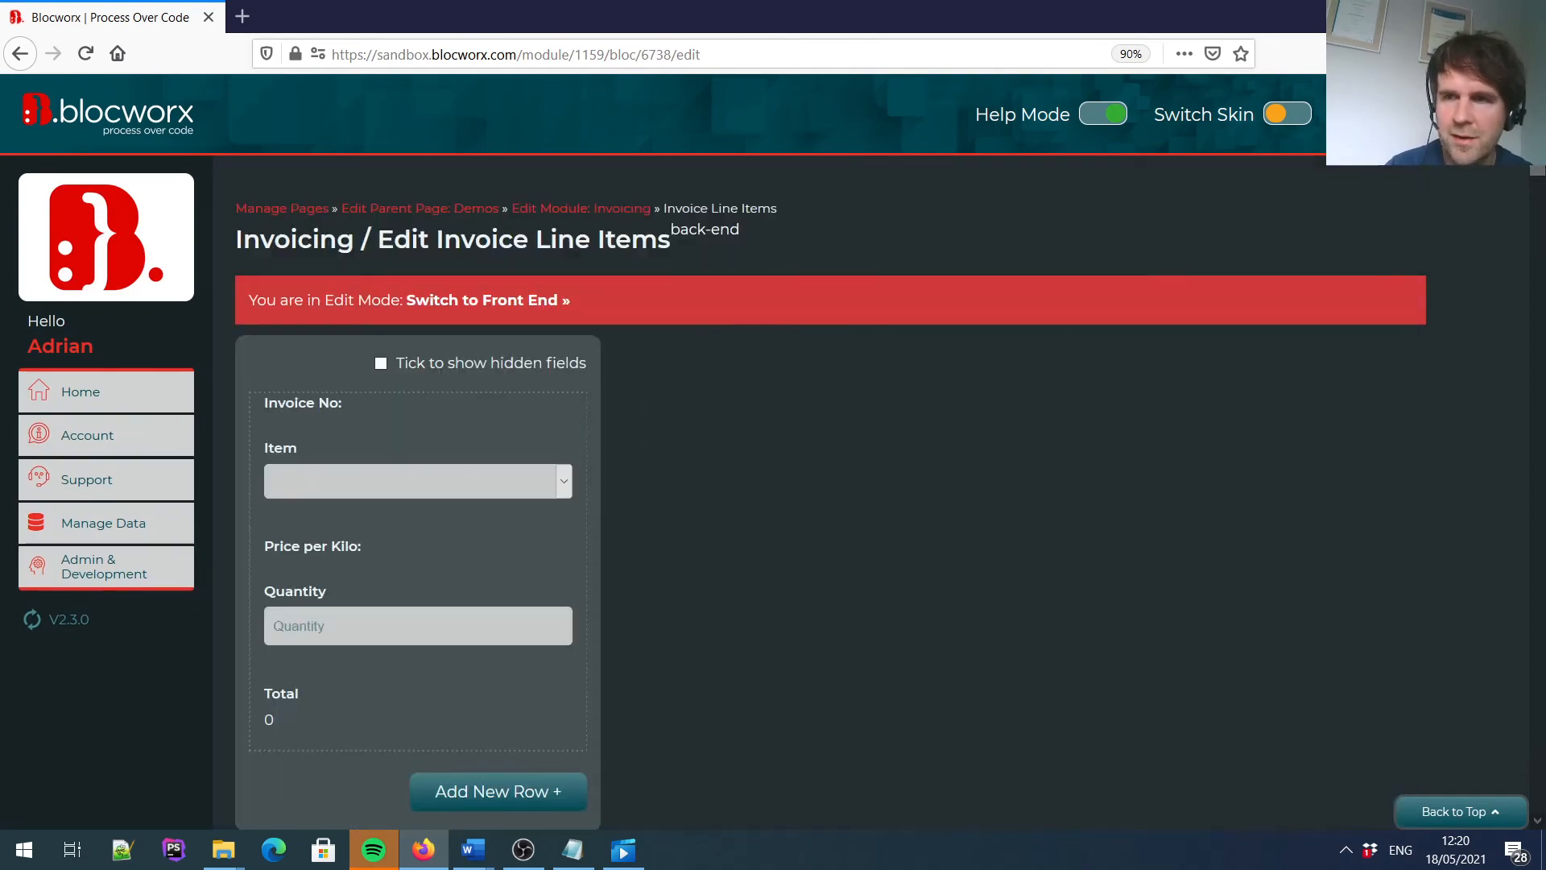
pyautogui.scroll(-20, 805, 483)
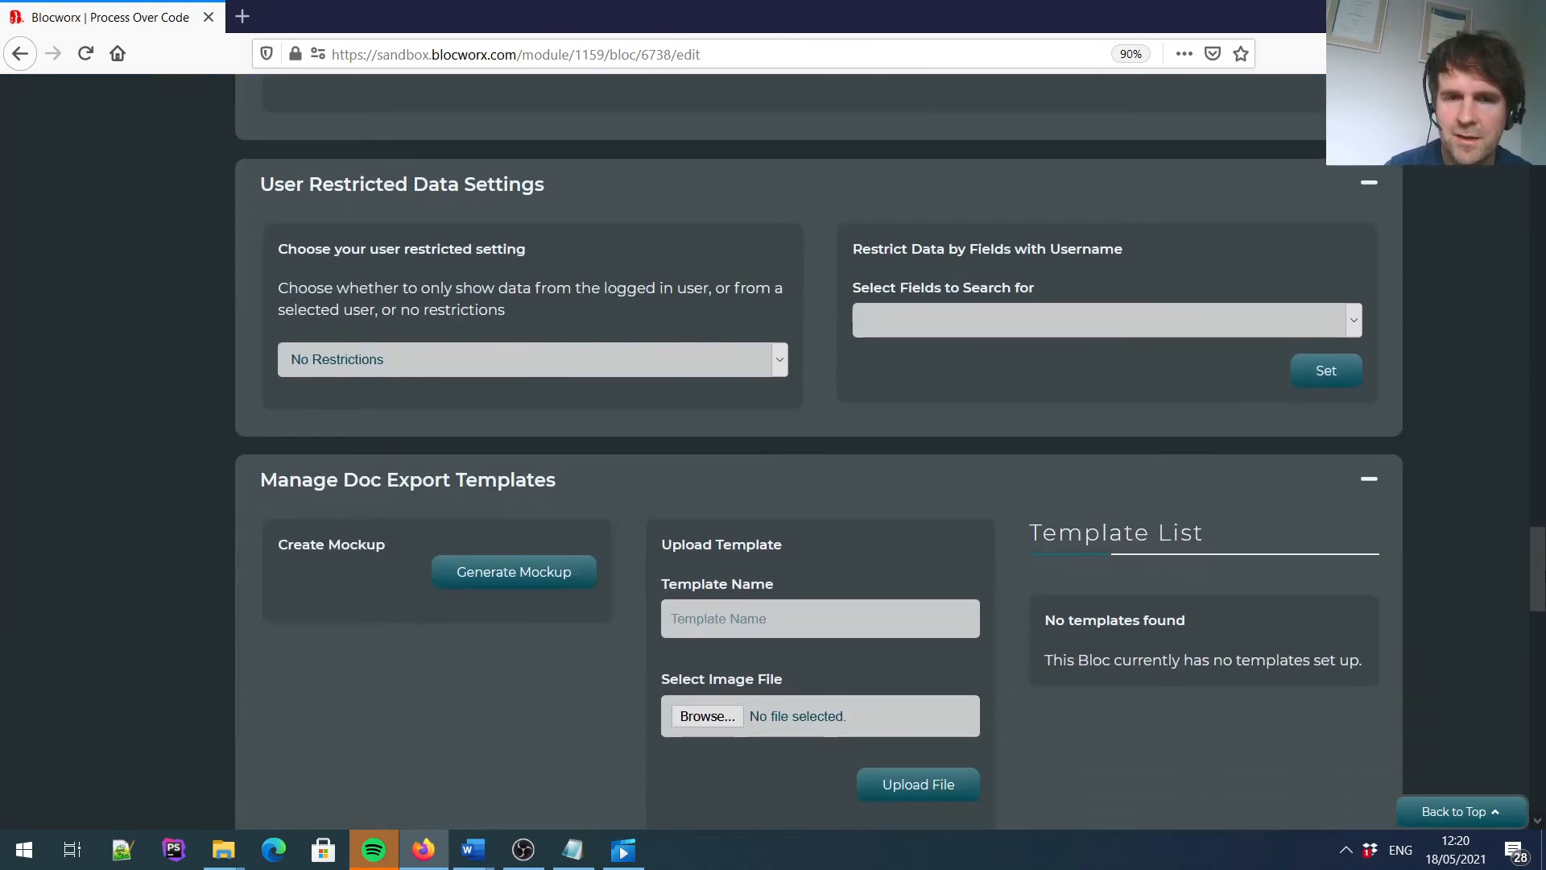
pyautogui.scroll(-3, 689, 187)
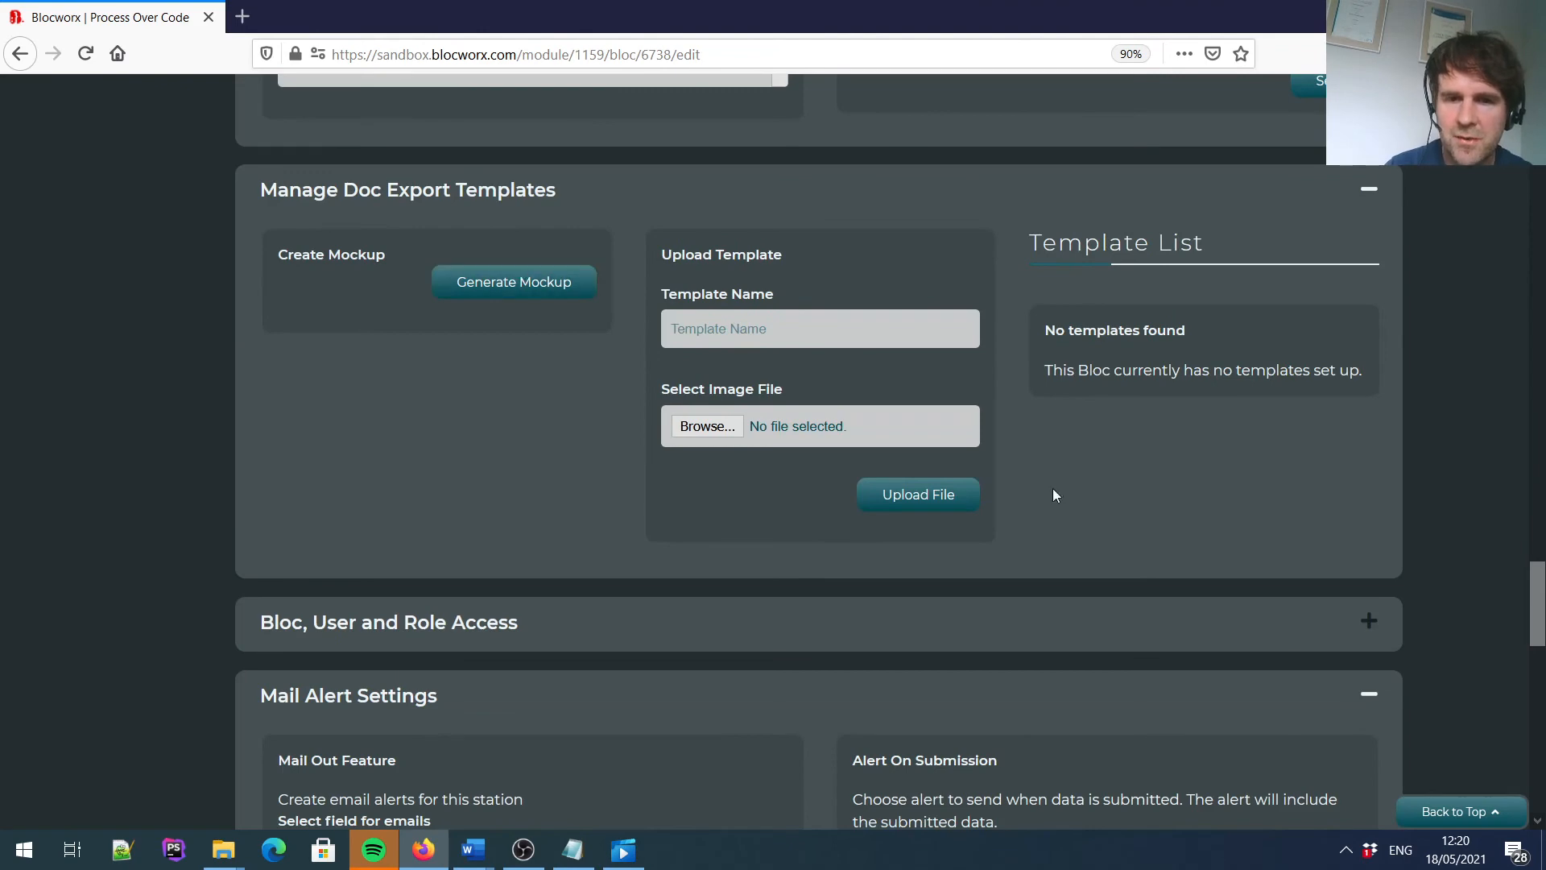
pyautogui.moveTo(1537, 603); pyautogui.dragTo(1538, 692)
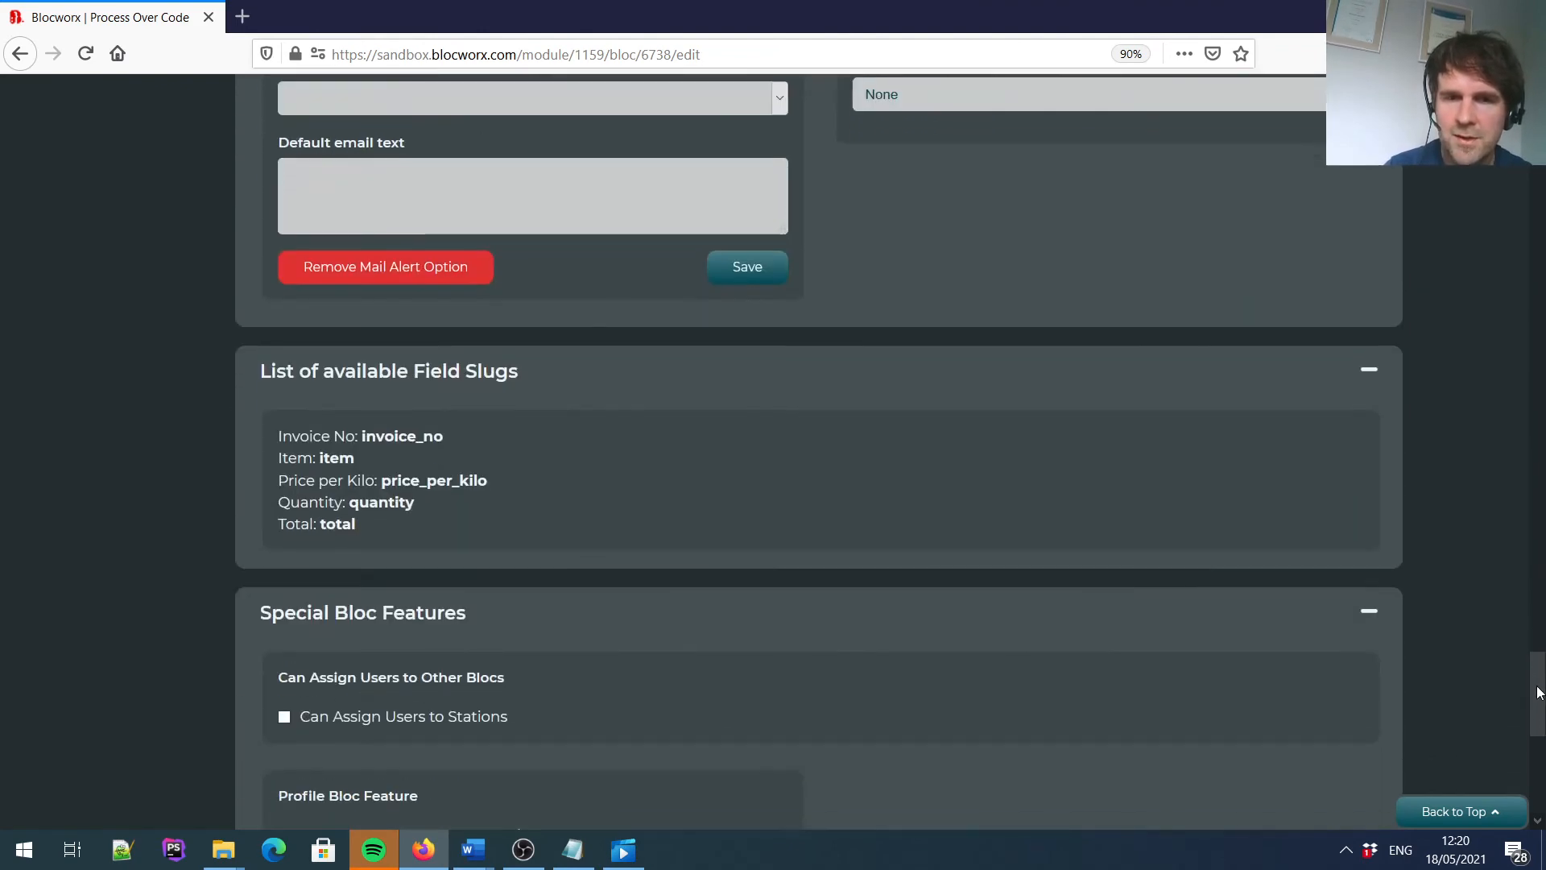
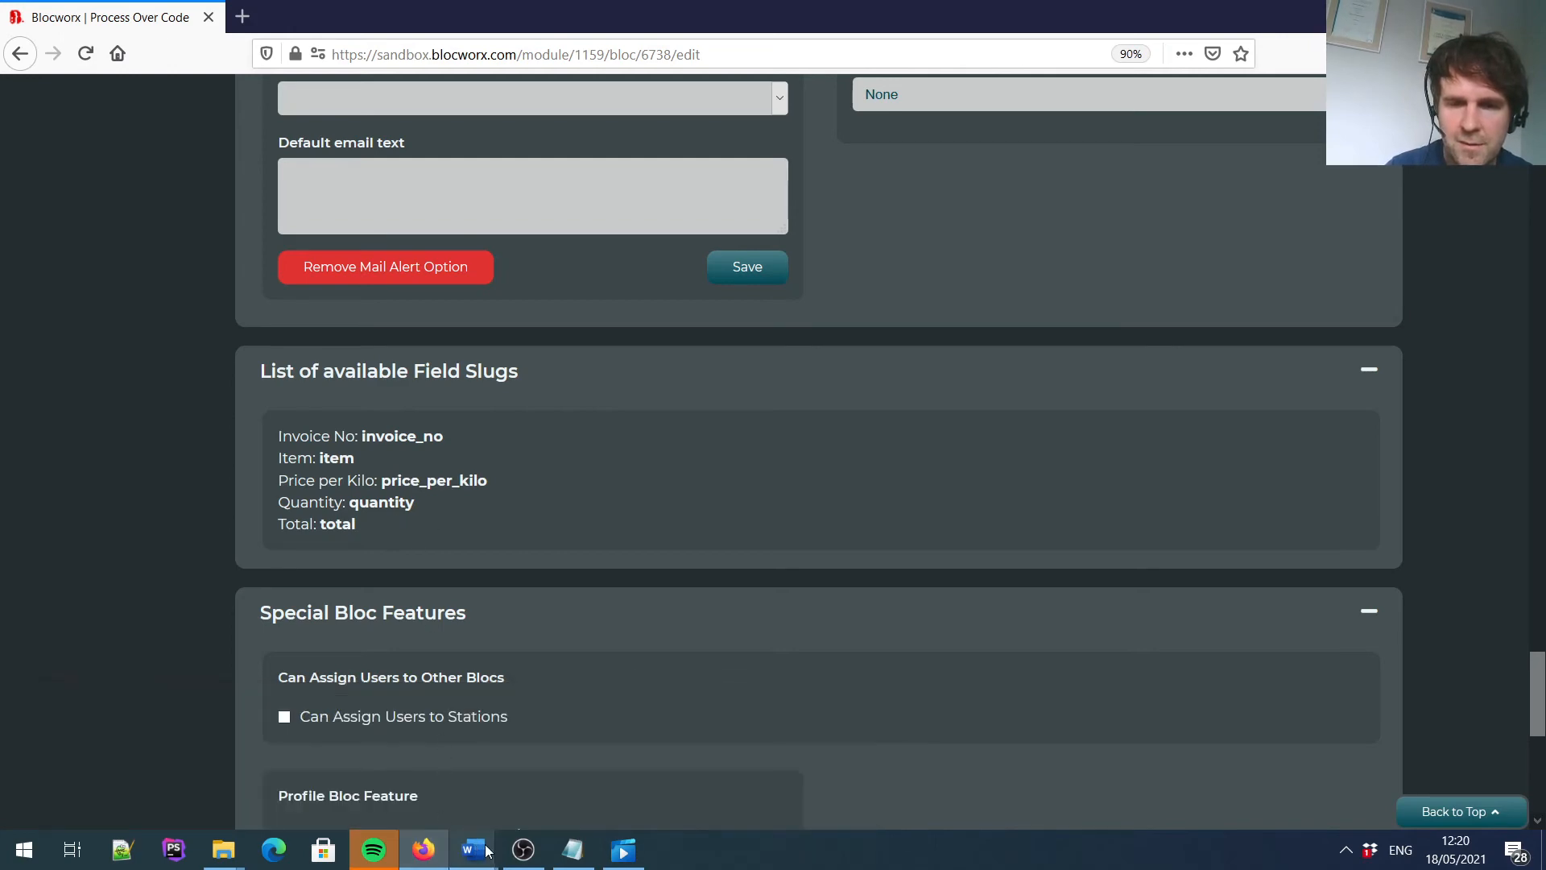
# Switch to the fruit-company-template document in Word and shrink its window so the browser's field slugs stay visible beside it.
pyautogui.moveTo(487, 851)
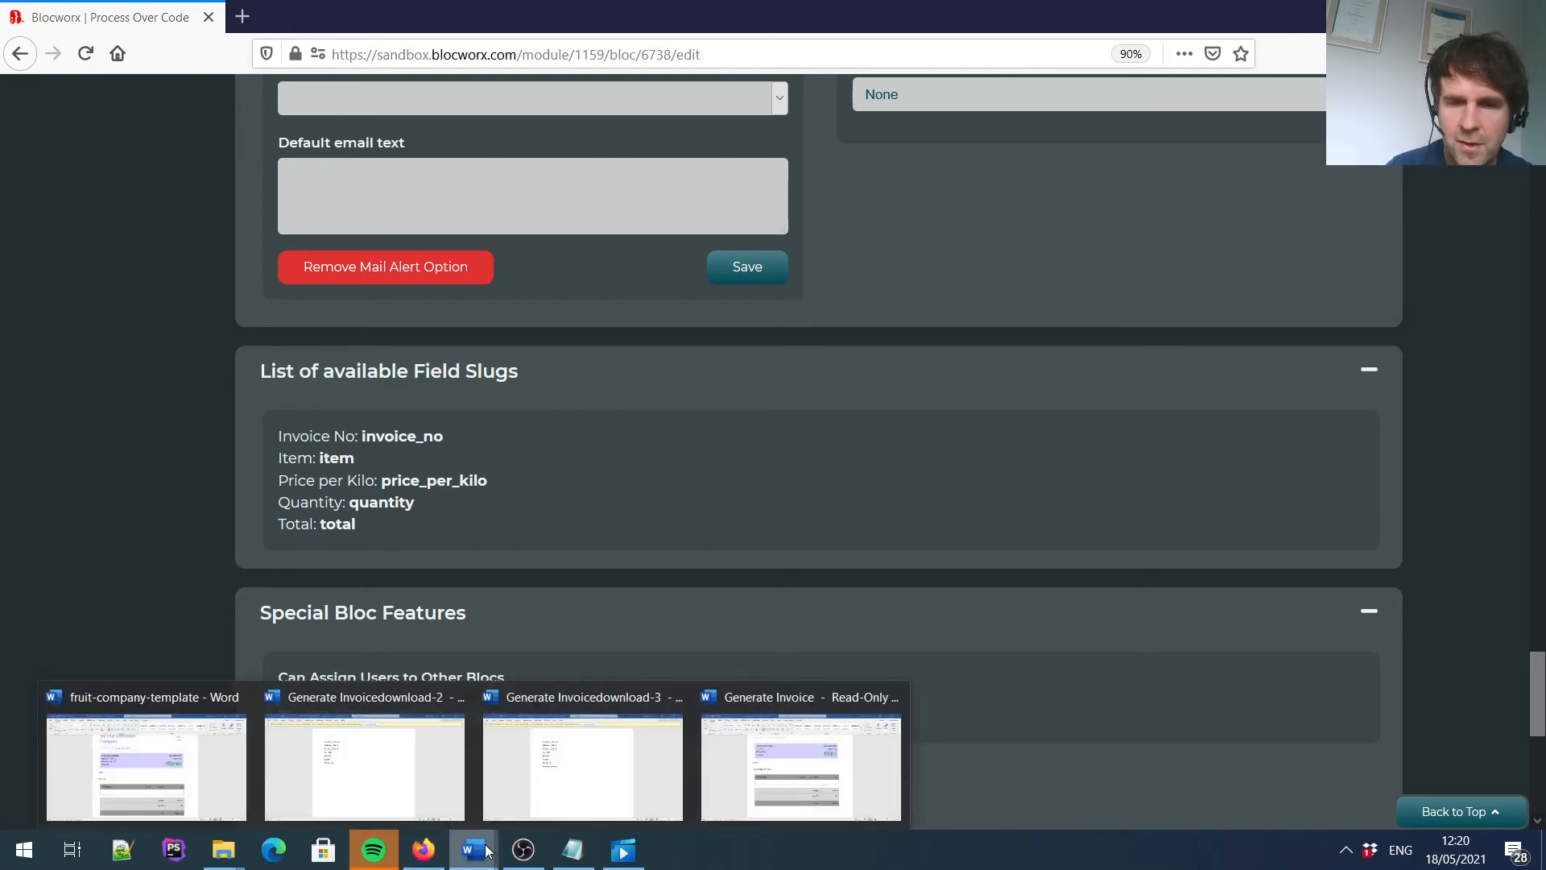
pyautogui.click(215, 770)
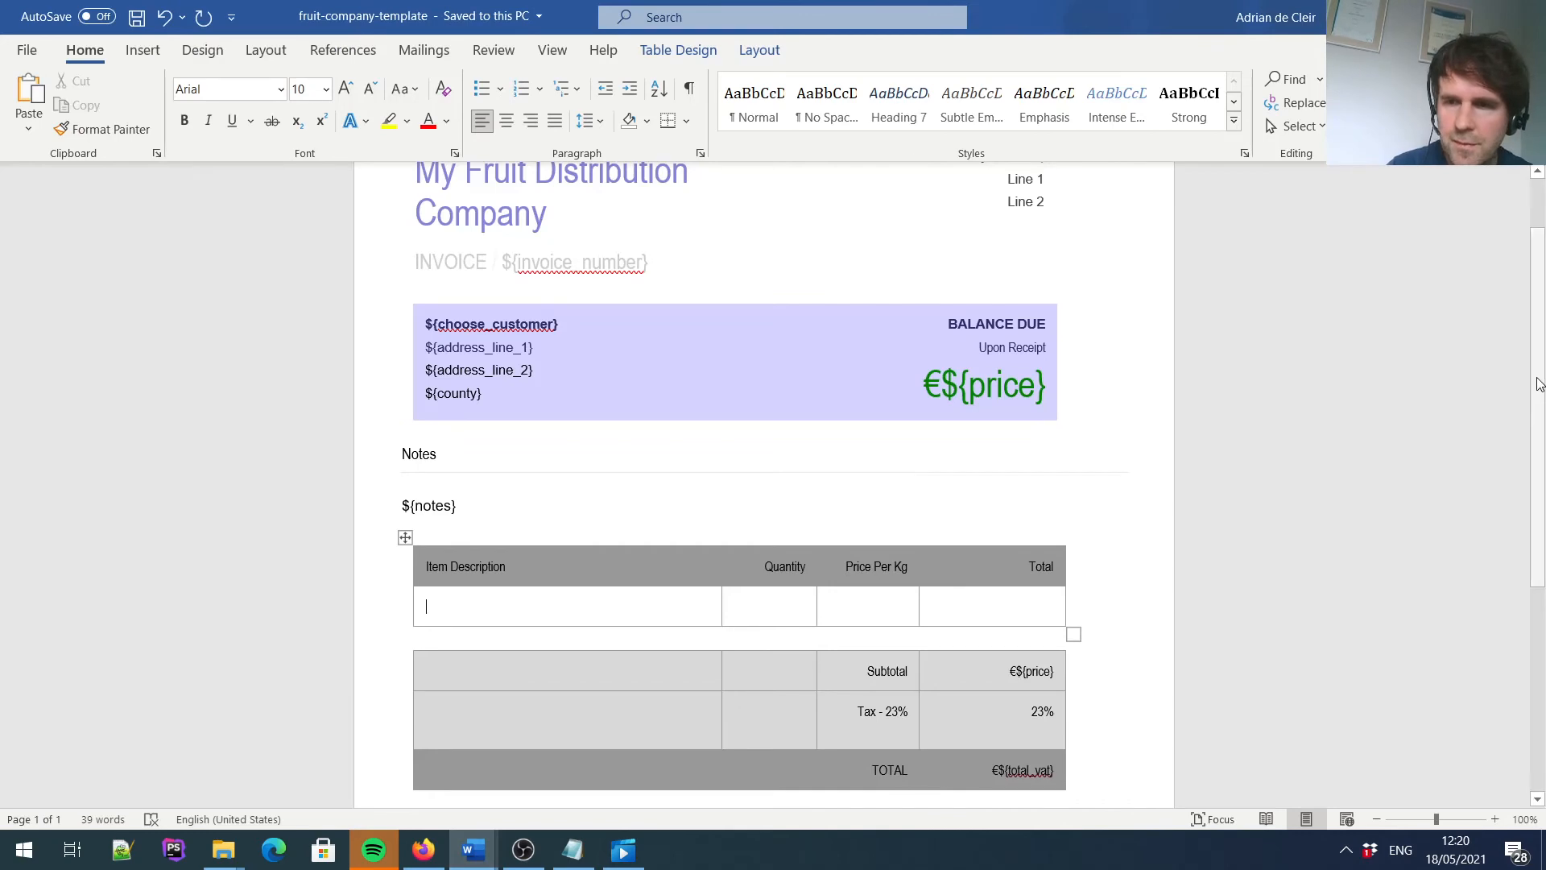
pyautogui.scroll(-1, 1539, 405)
pyautogui.moveTo(1085, 18); pyautogui.dragTo(1433, 111)
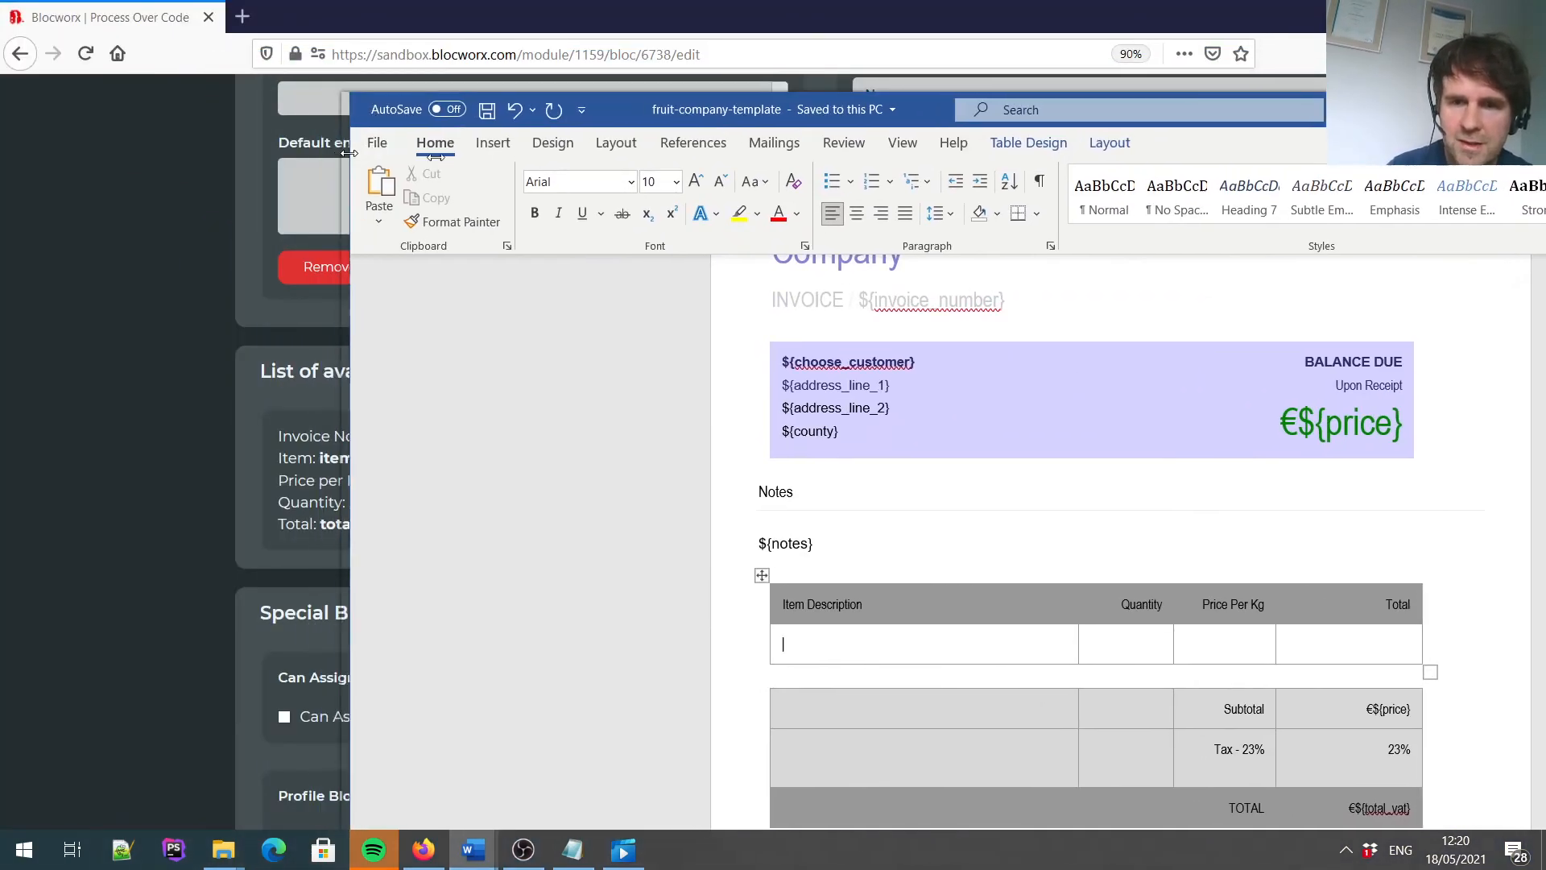
pyautogui.moveTo(341, 153); pyautogui.dragTo(684, 152)
# Copy the item slug from the field slug list and enter ${item} as plain text in the template's Item Description cell.
pyautogui.doubleClick(349, 460)
pyautogui.hotkey('ctrl', 'c')
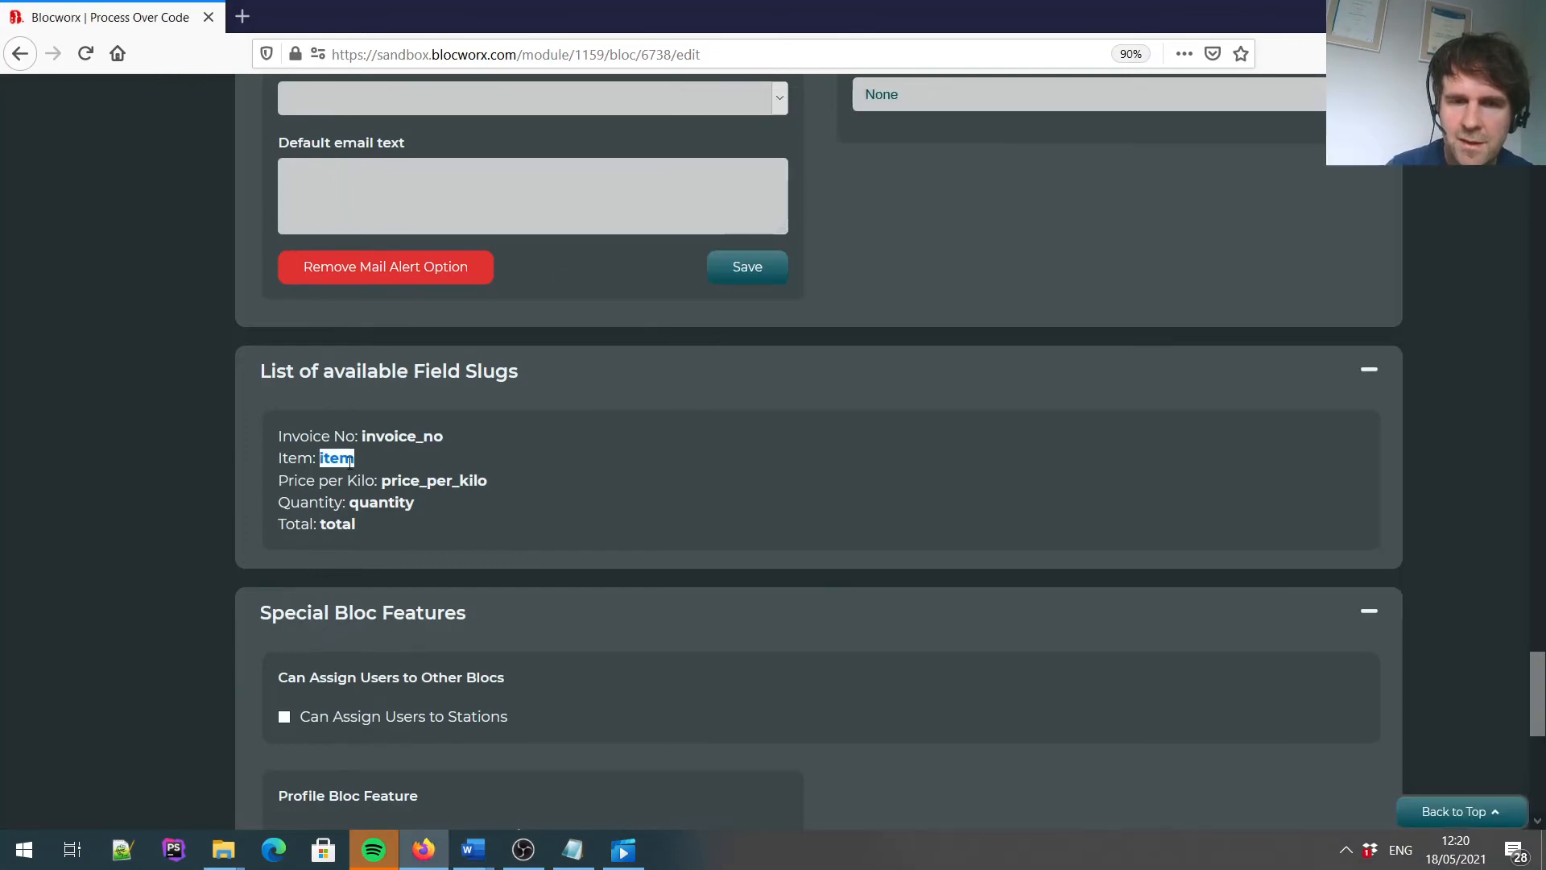
pyautogui.click(427, 841)
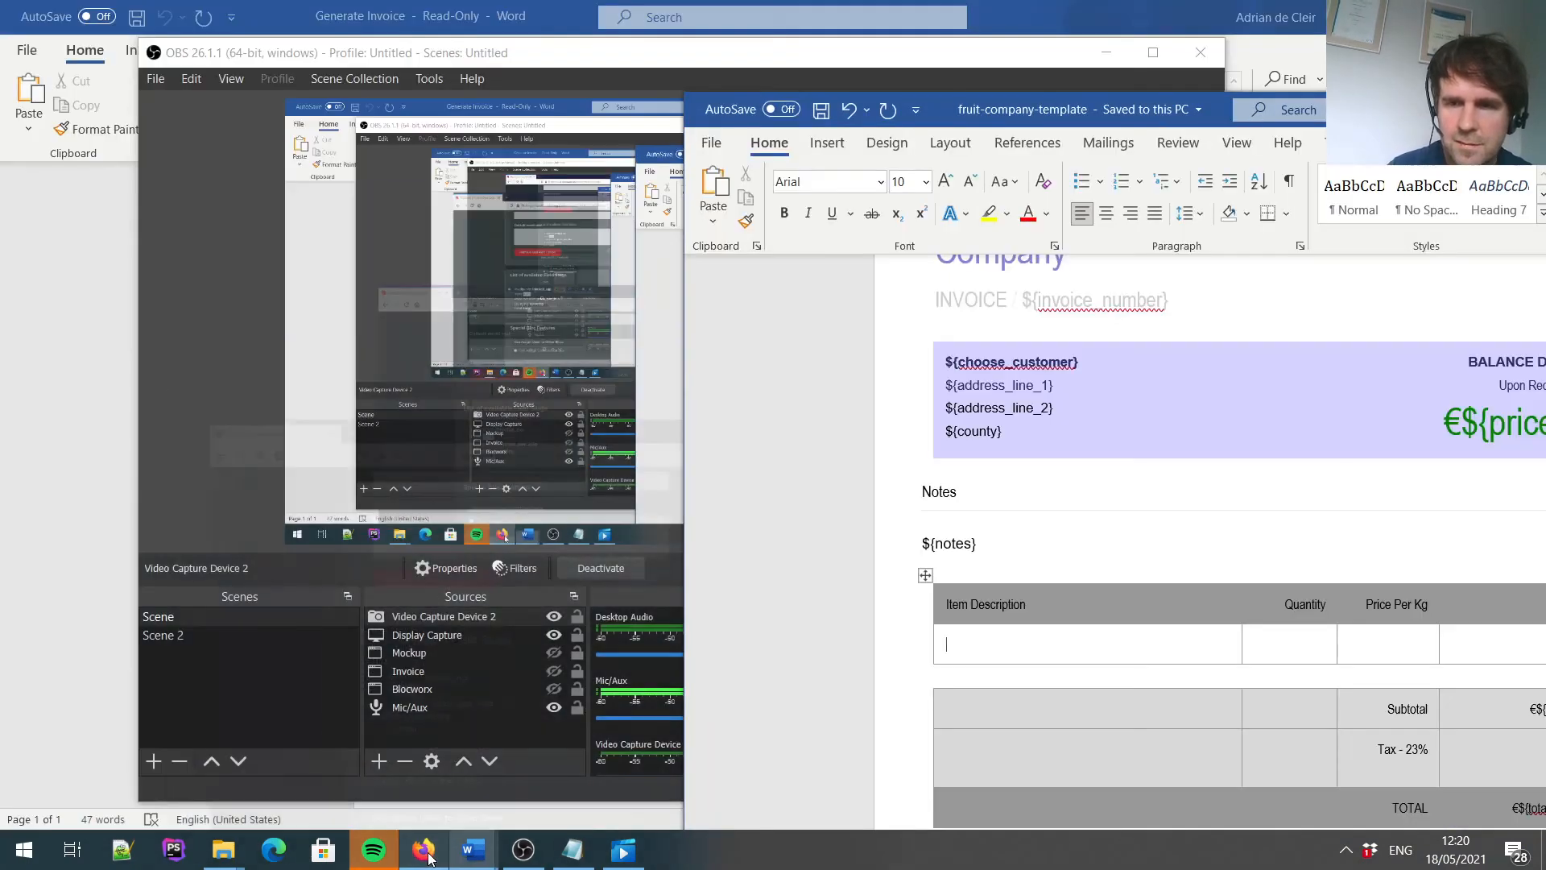
pyautogui.click(1040, 641)
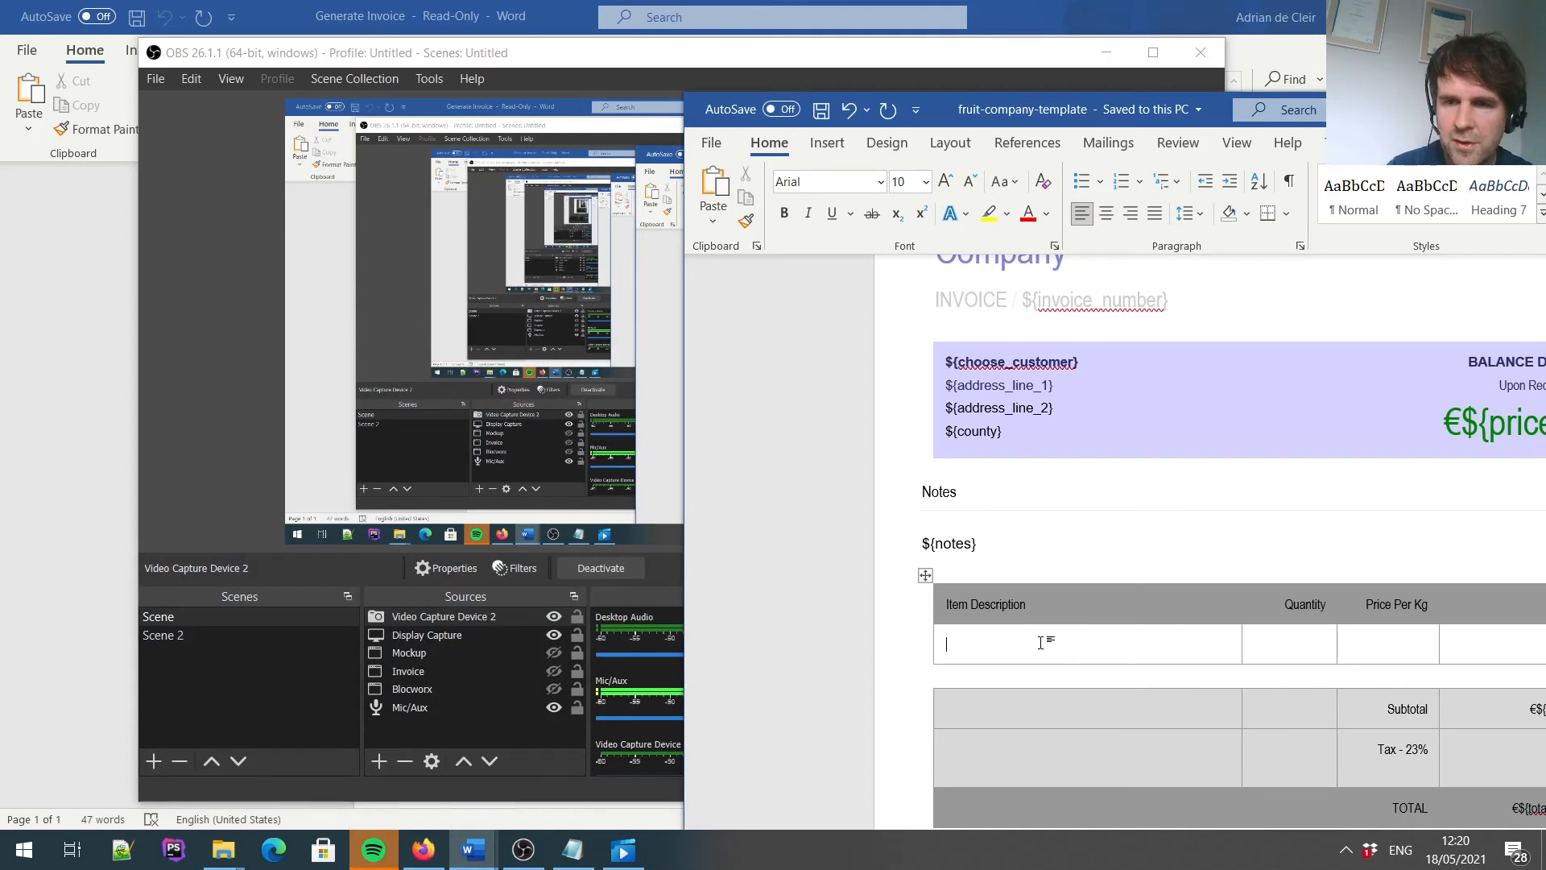
pyautogui.write('${')
pyautogui.write('{item}')
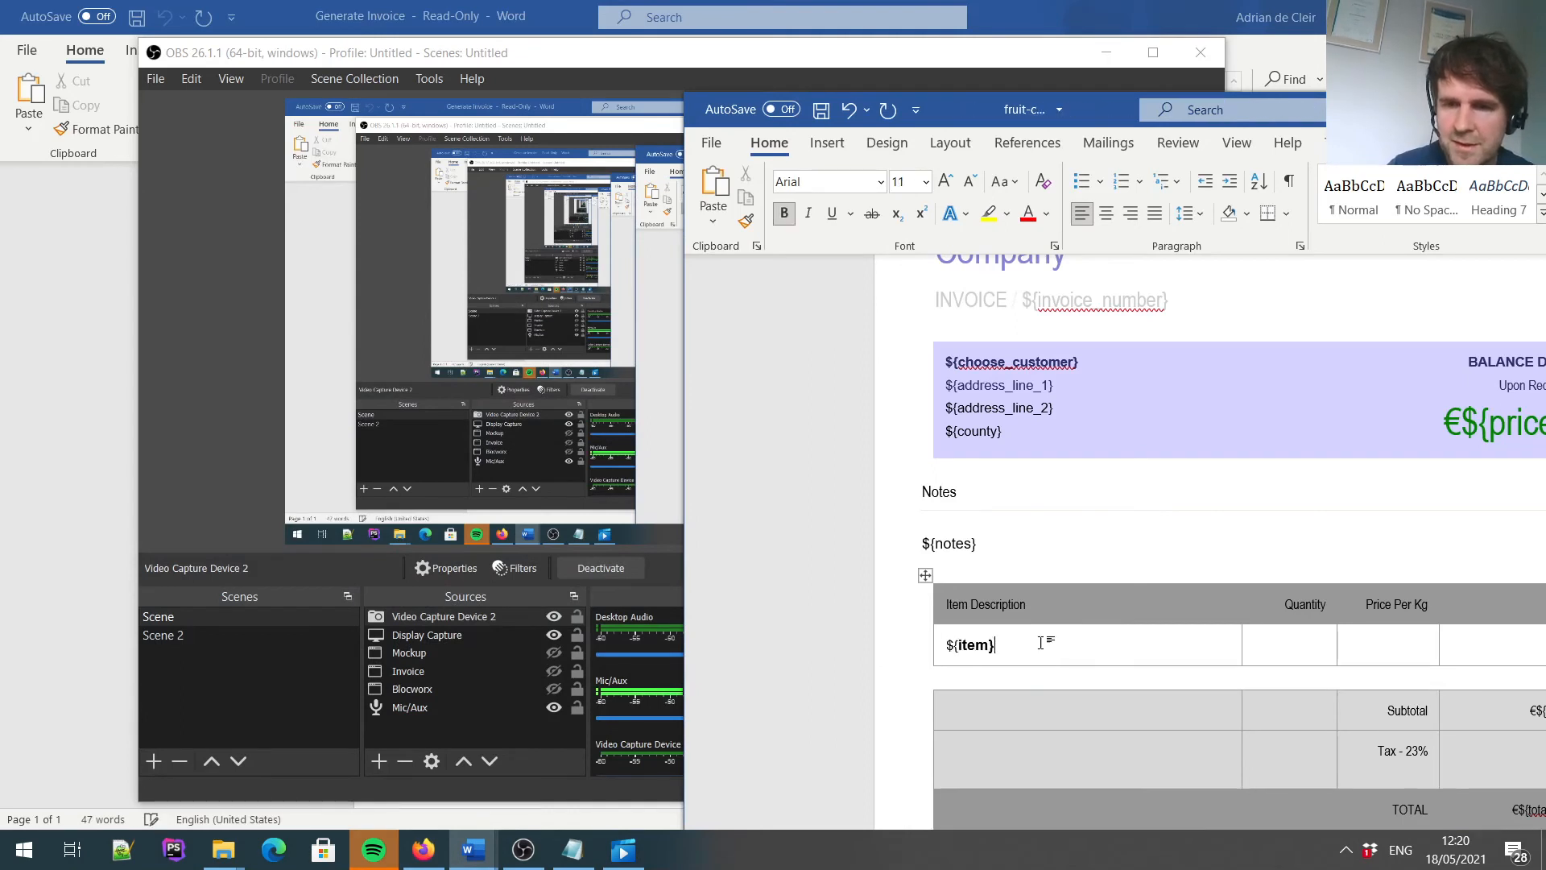
pyautogui.press('BackSpace')
pyautogui.press('BackSpace')
pyautogui.press('BackSpace')
pyautogui.press('BackSpace')
pyautogui.rightClick(980, 646)
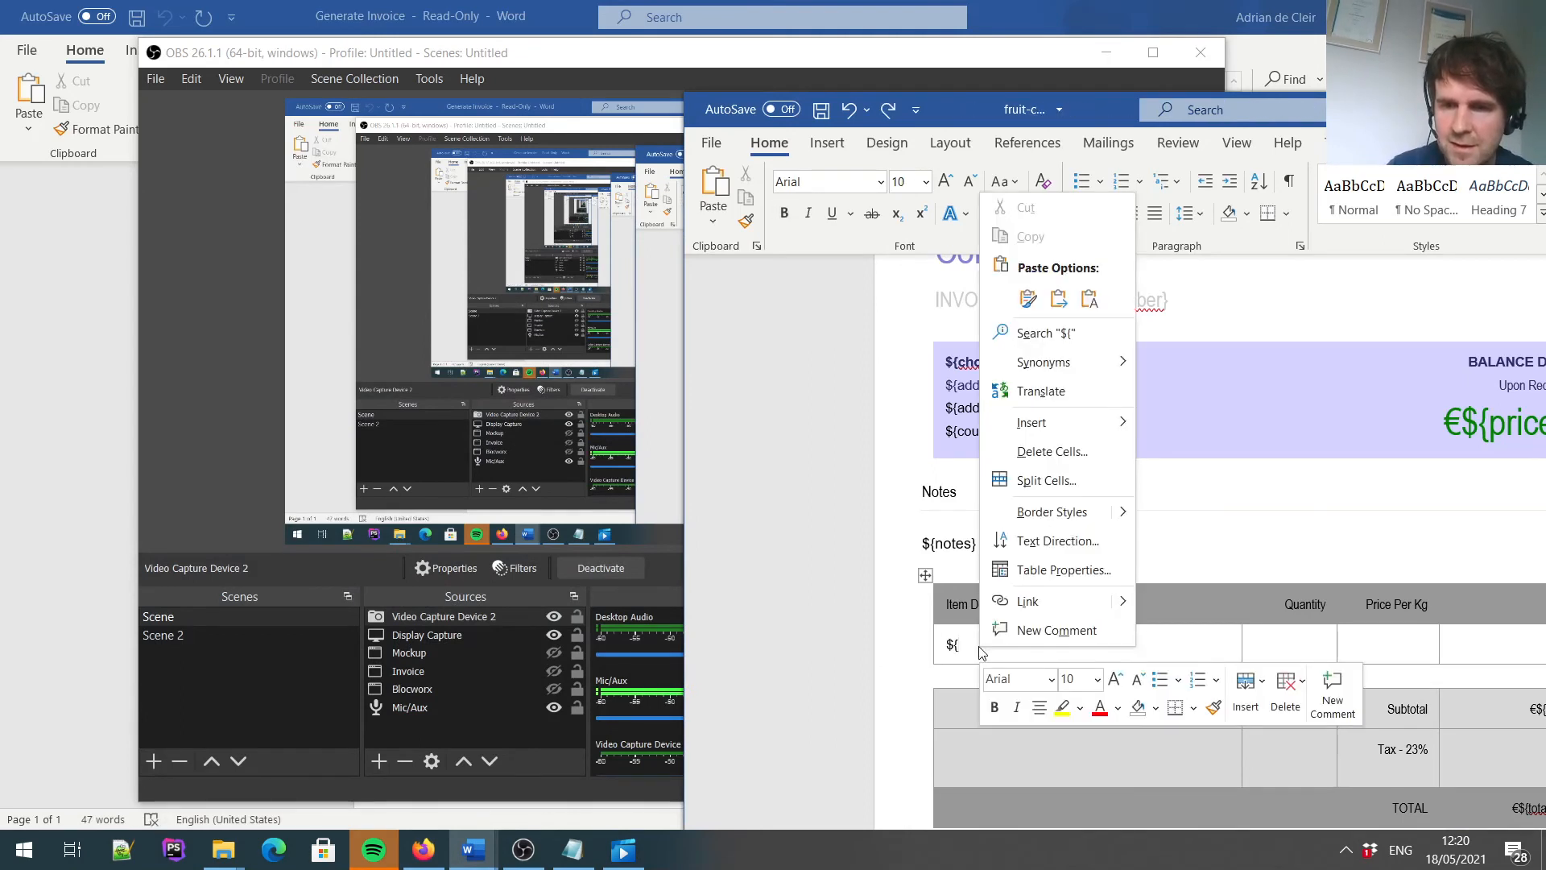
pyautogui.click(1088, 300)
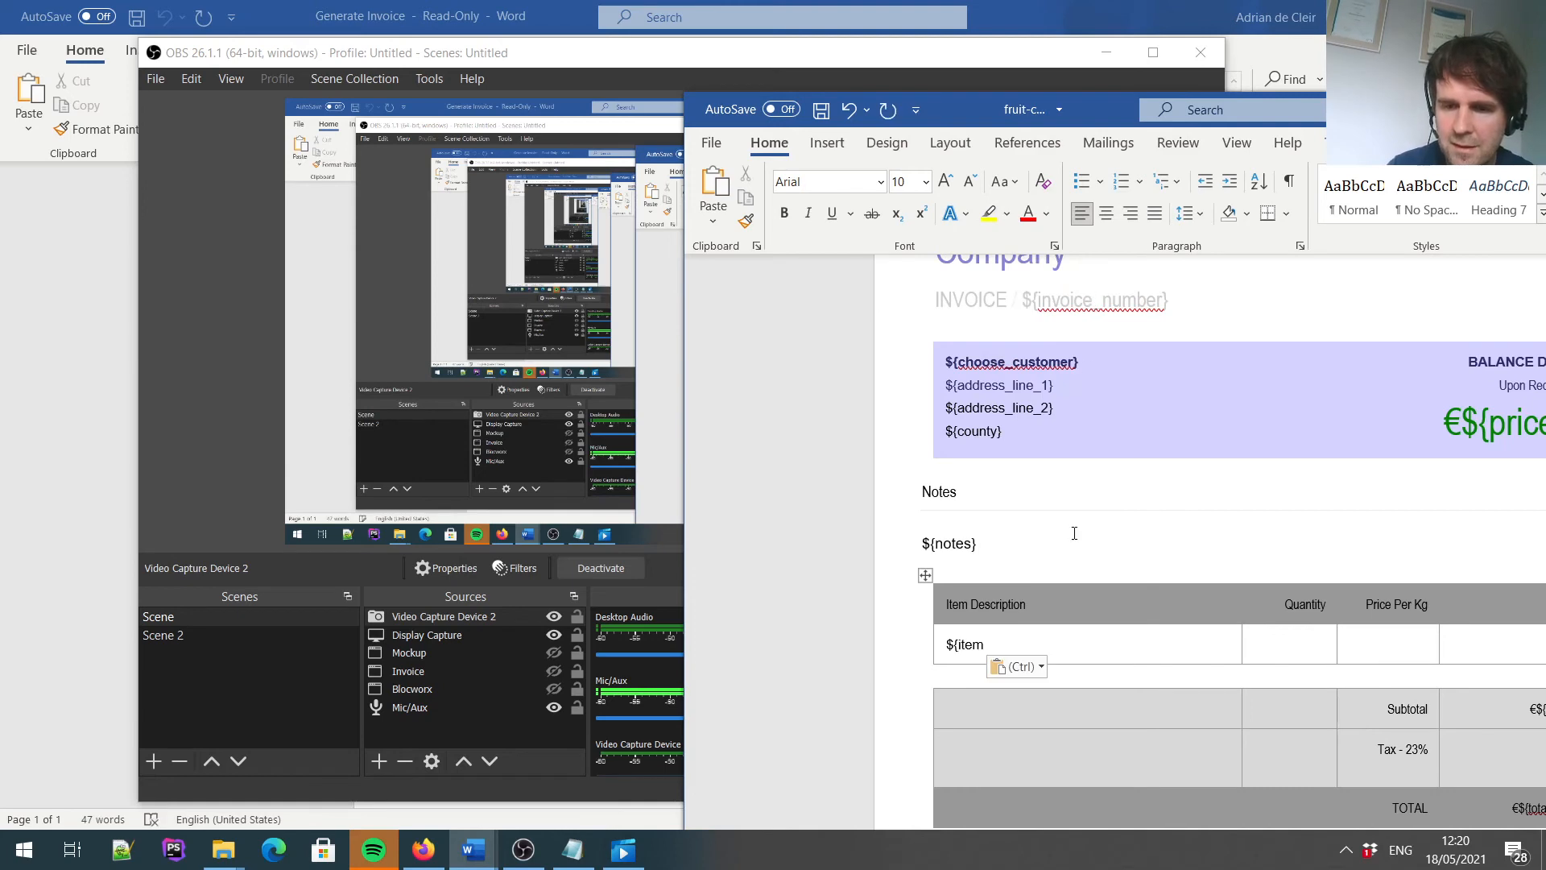
# Copy the price_per_kilo slug into the template's Price Per Kg cell as ${price_per_kilo}, and widen that cell's column to fit it.
pyautogui.click(94, 282)
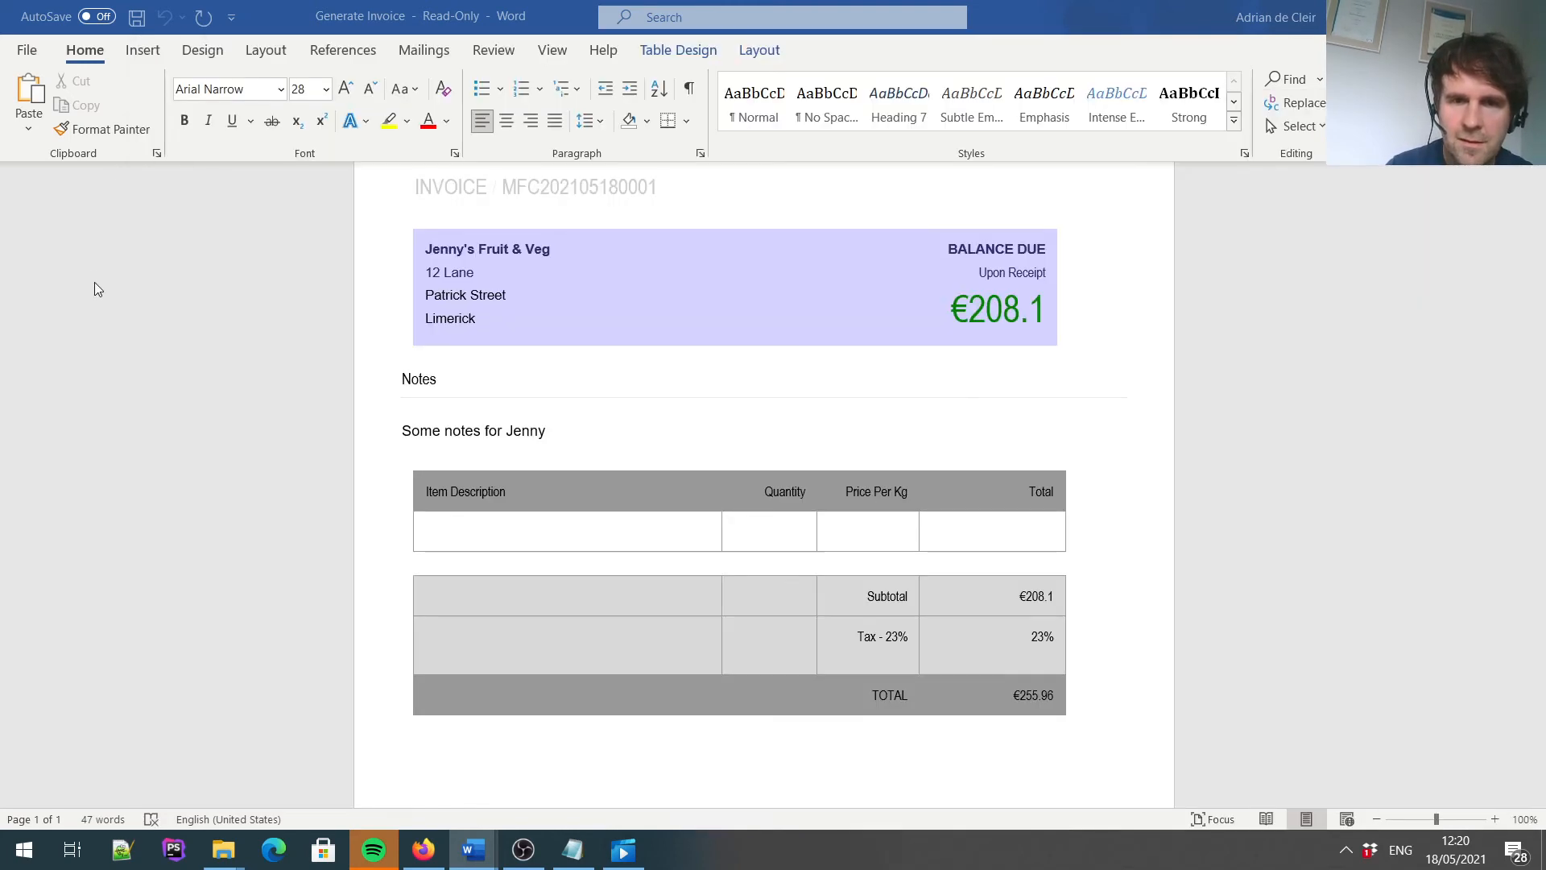
pyautogui.click(422, 849)
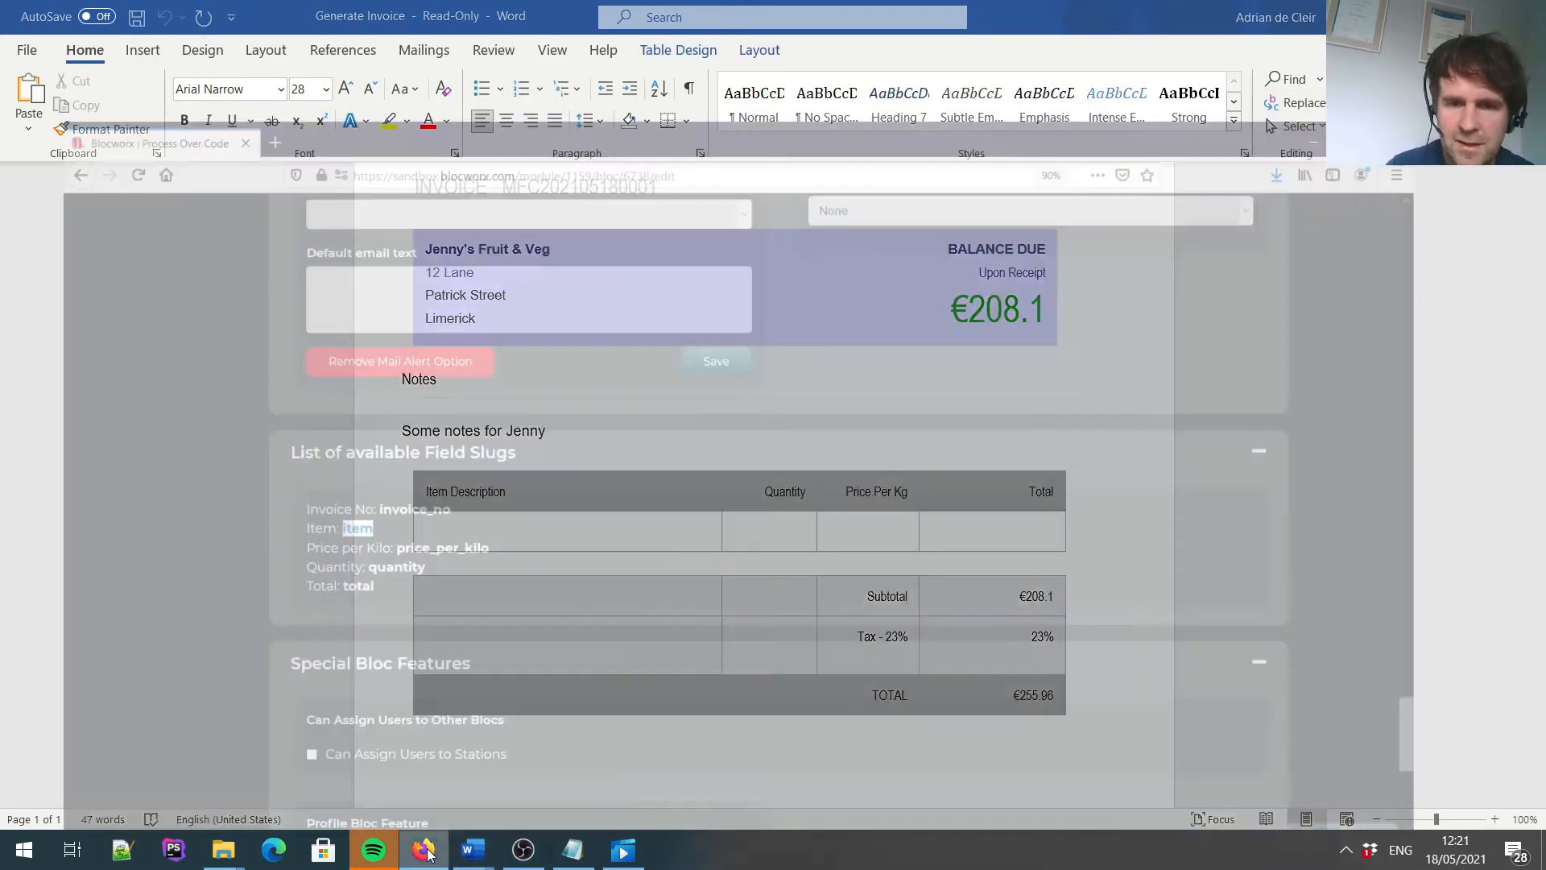
pyautogui.doubleClick(432, 481)
pyautogui.hotkey('ctrl', 'c')
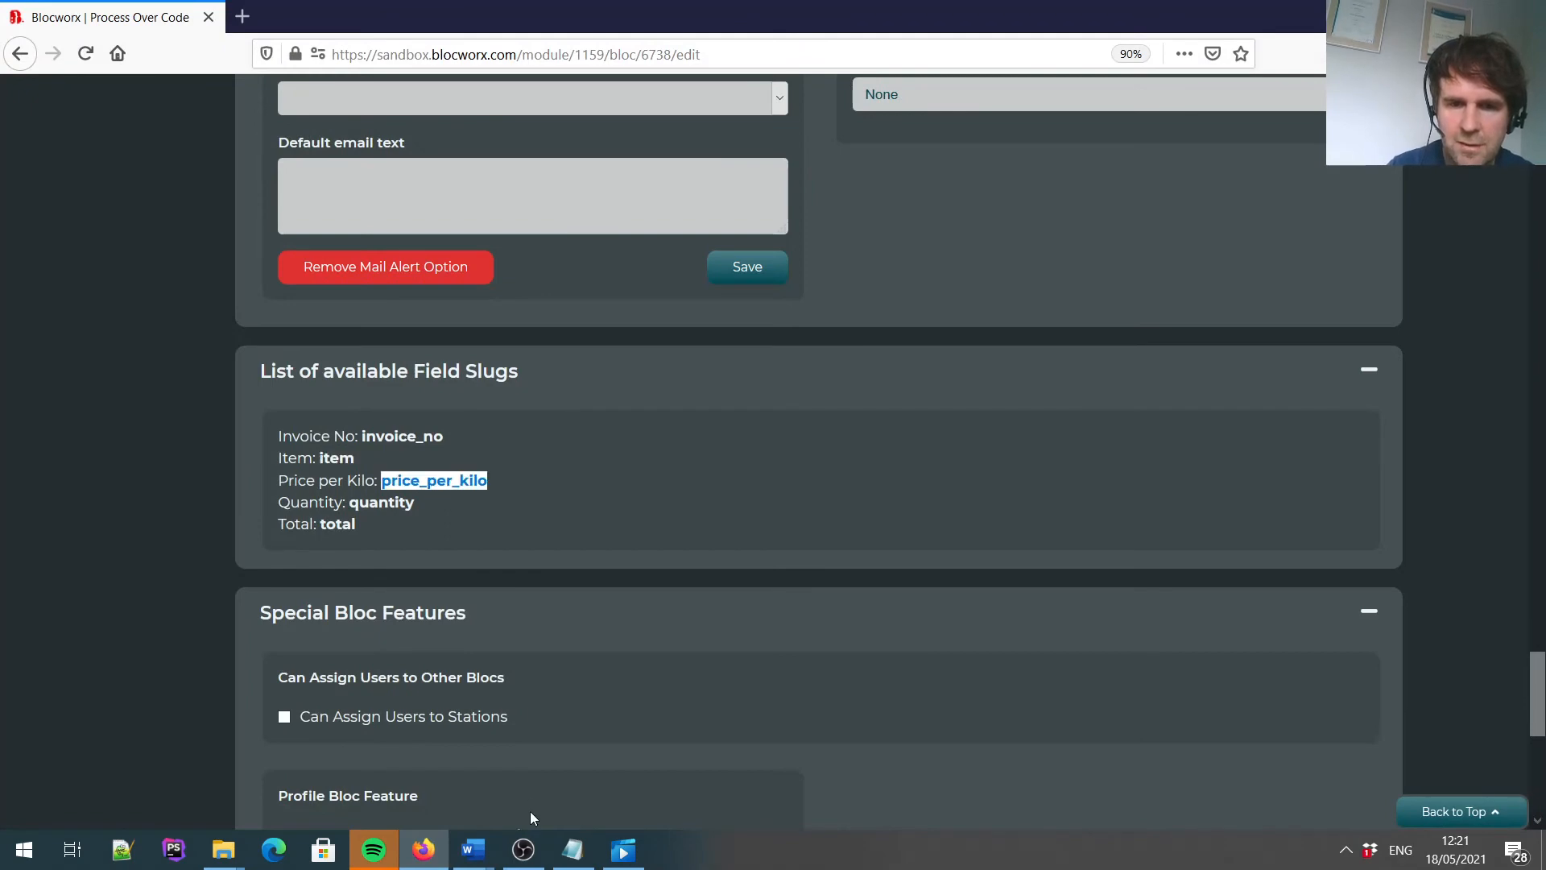
pyautogui.click(487, 851)
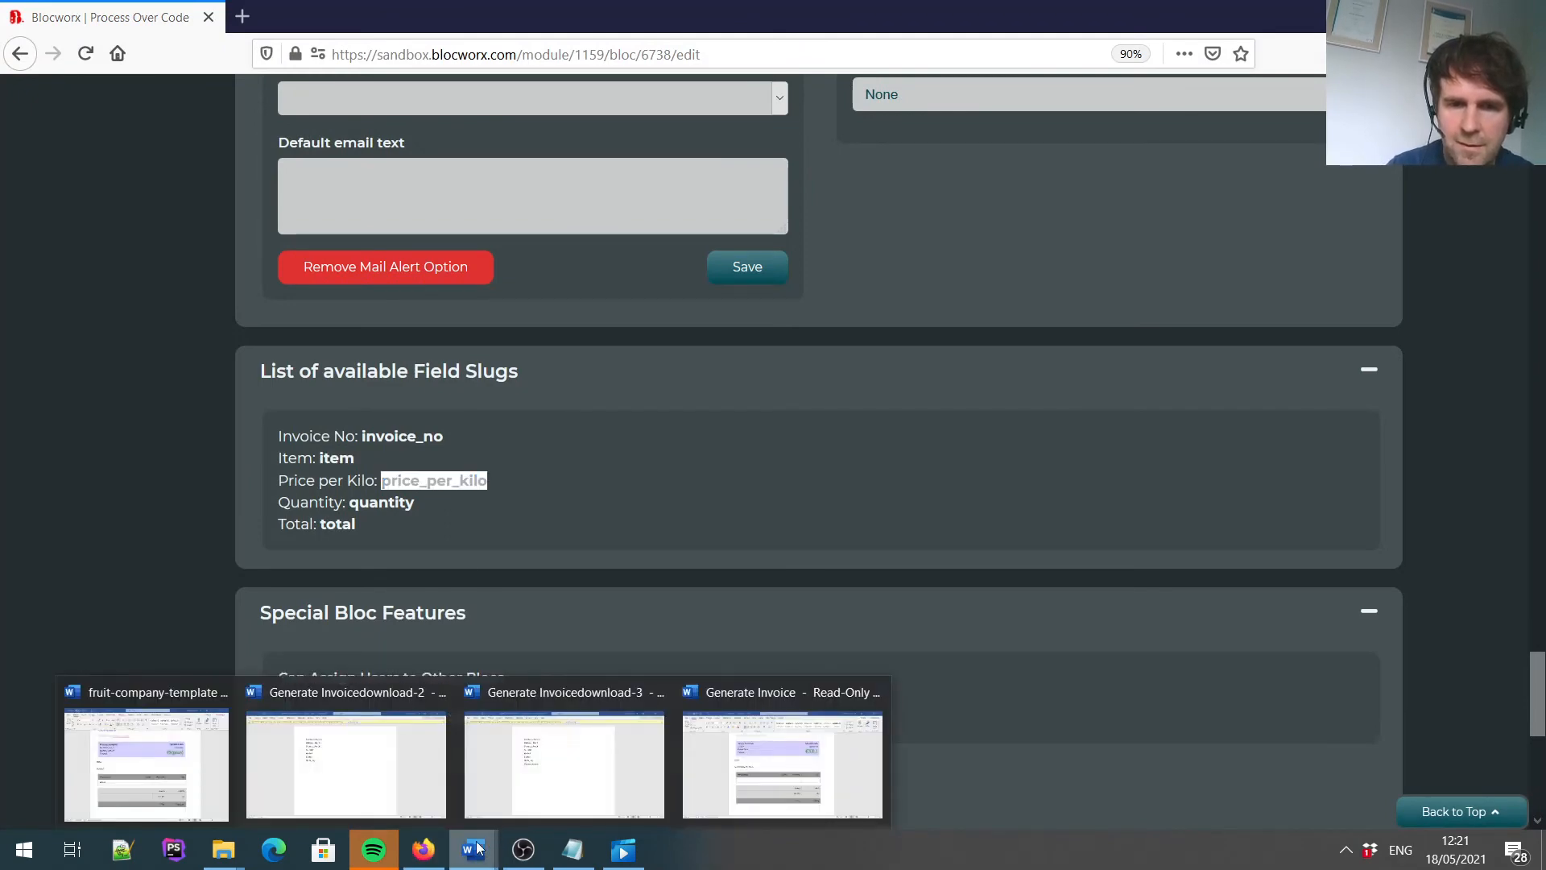
pyautogui.click(222, 777)
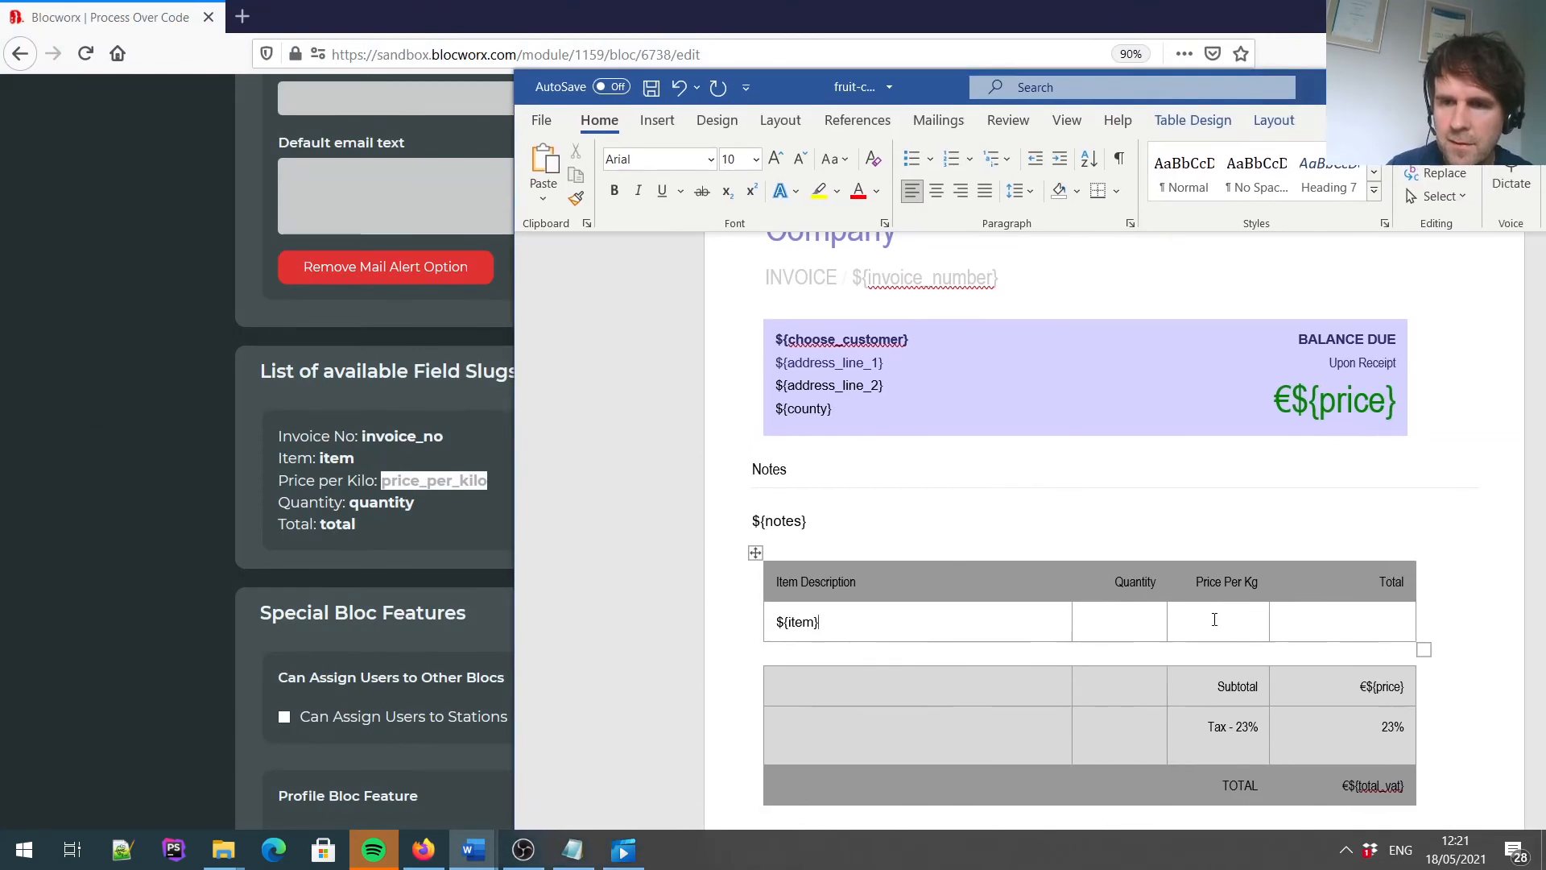
pyautogui.click(1214, 619)
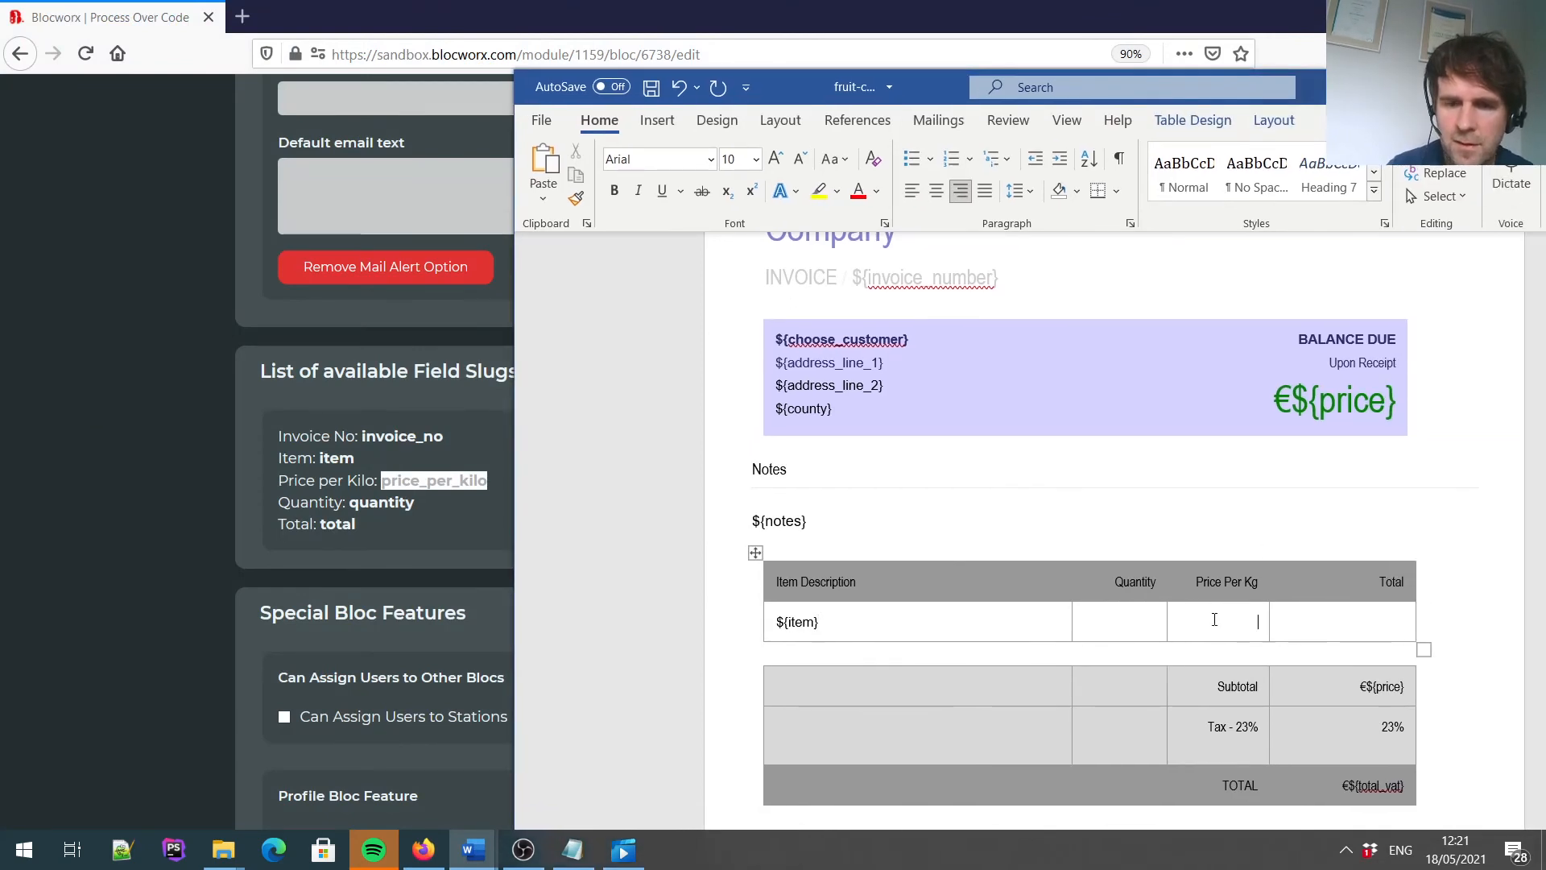
pyautogui.rightClick(1260, 621)
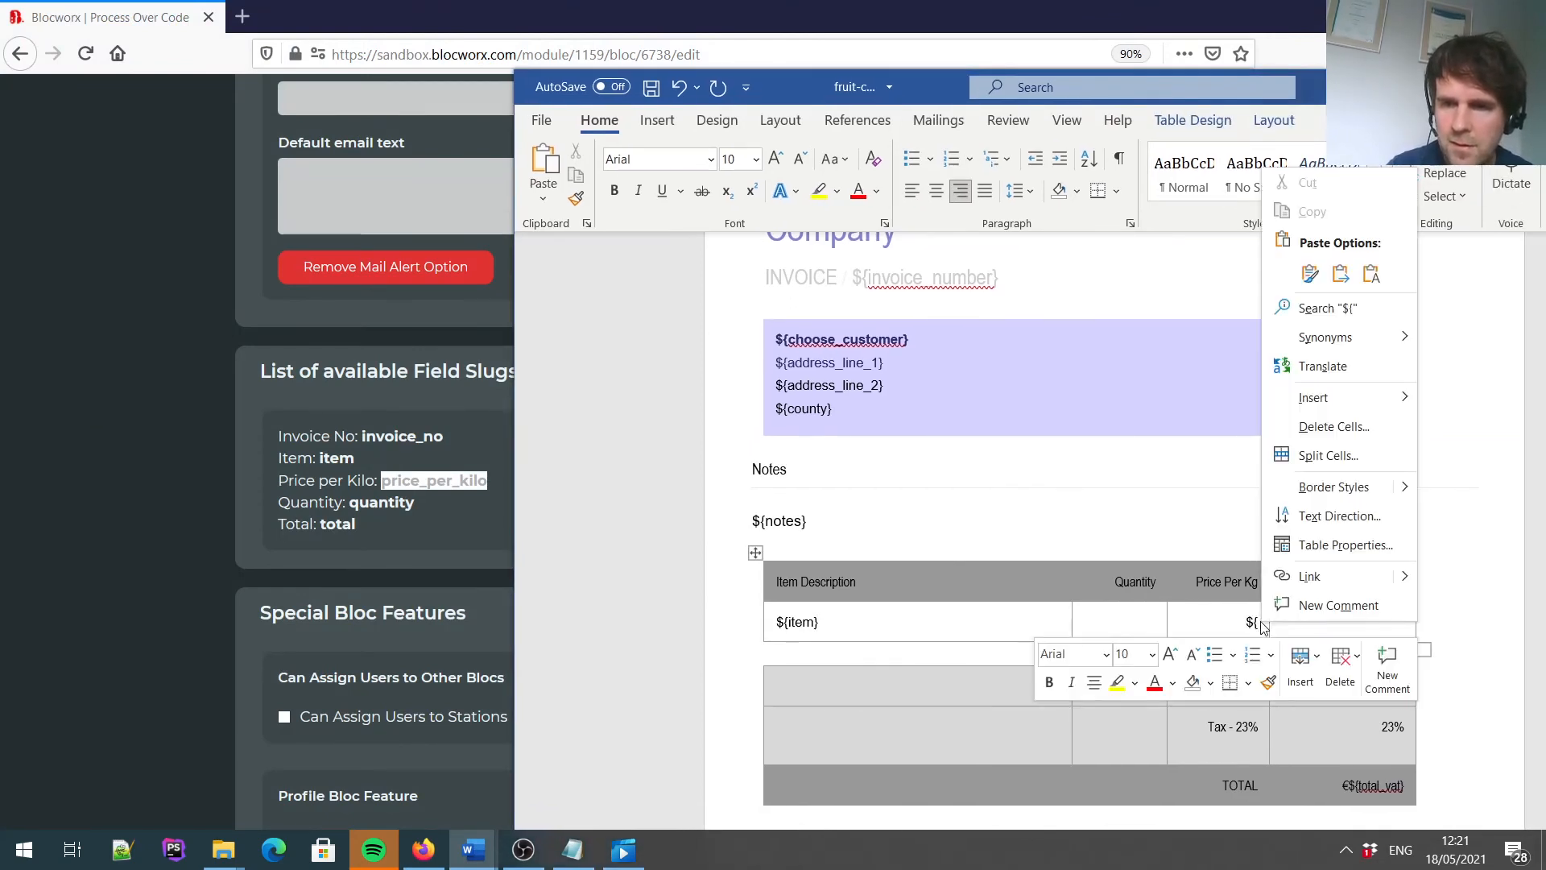
pyautogui.click(1373, 276)
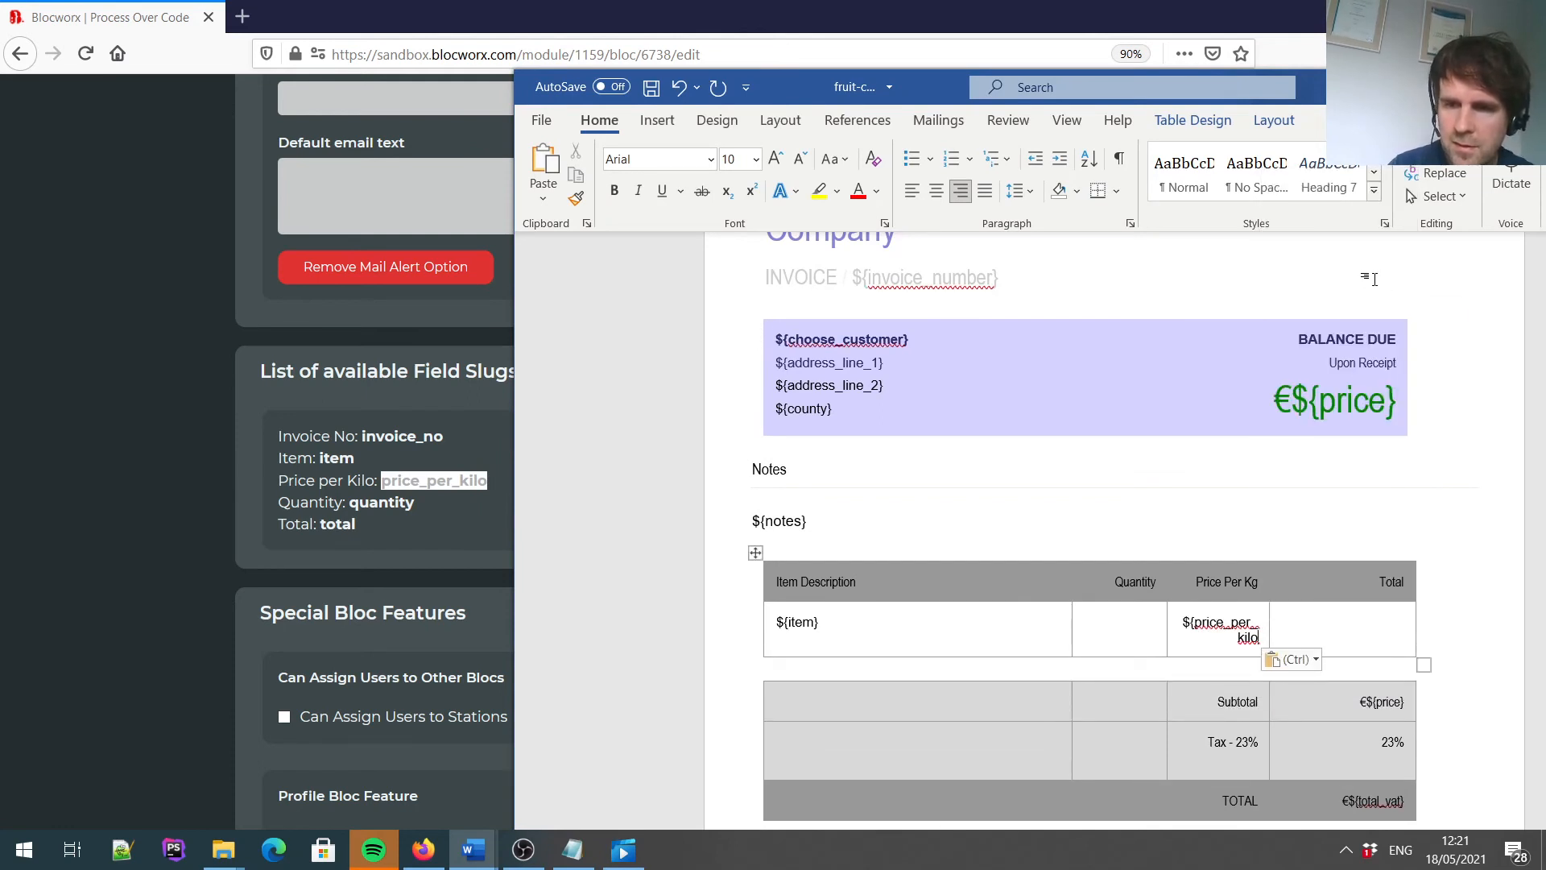
pyautogui.write('}')
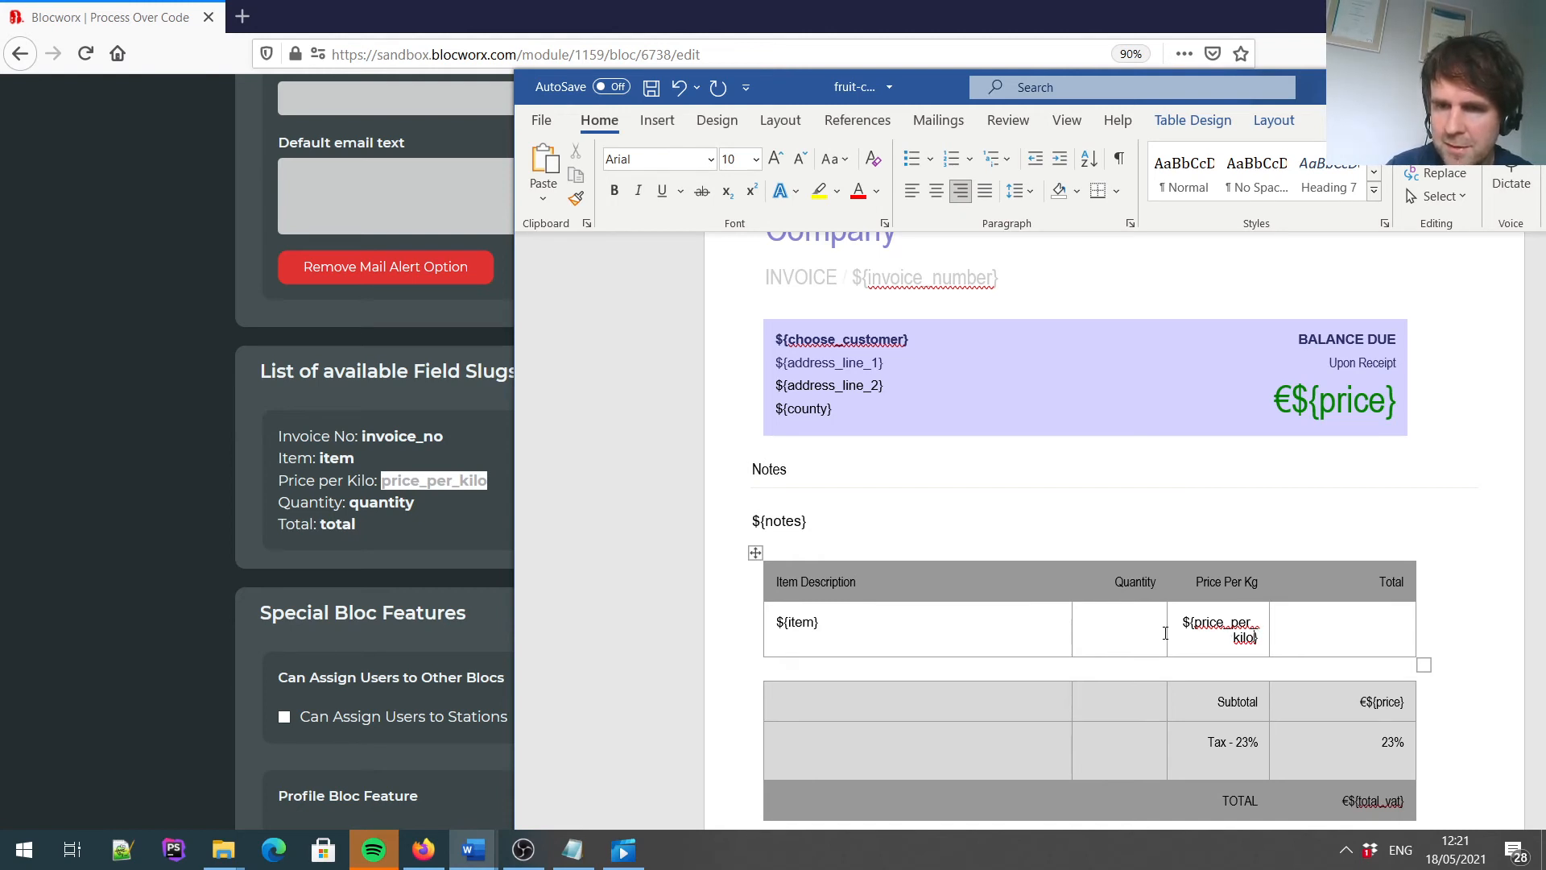
pyautogui.moveTo(1165, 632); pyautogui.dragTo(1129, 633)
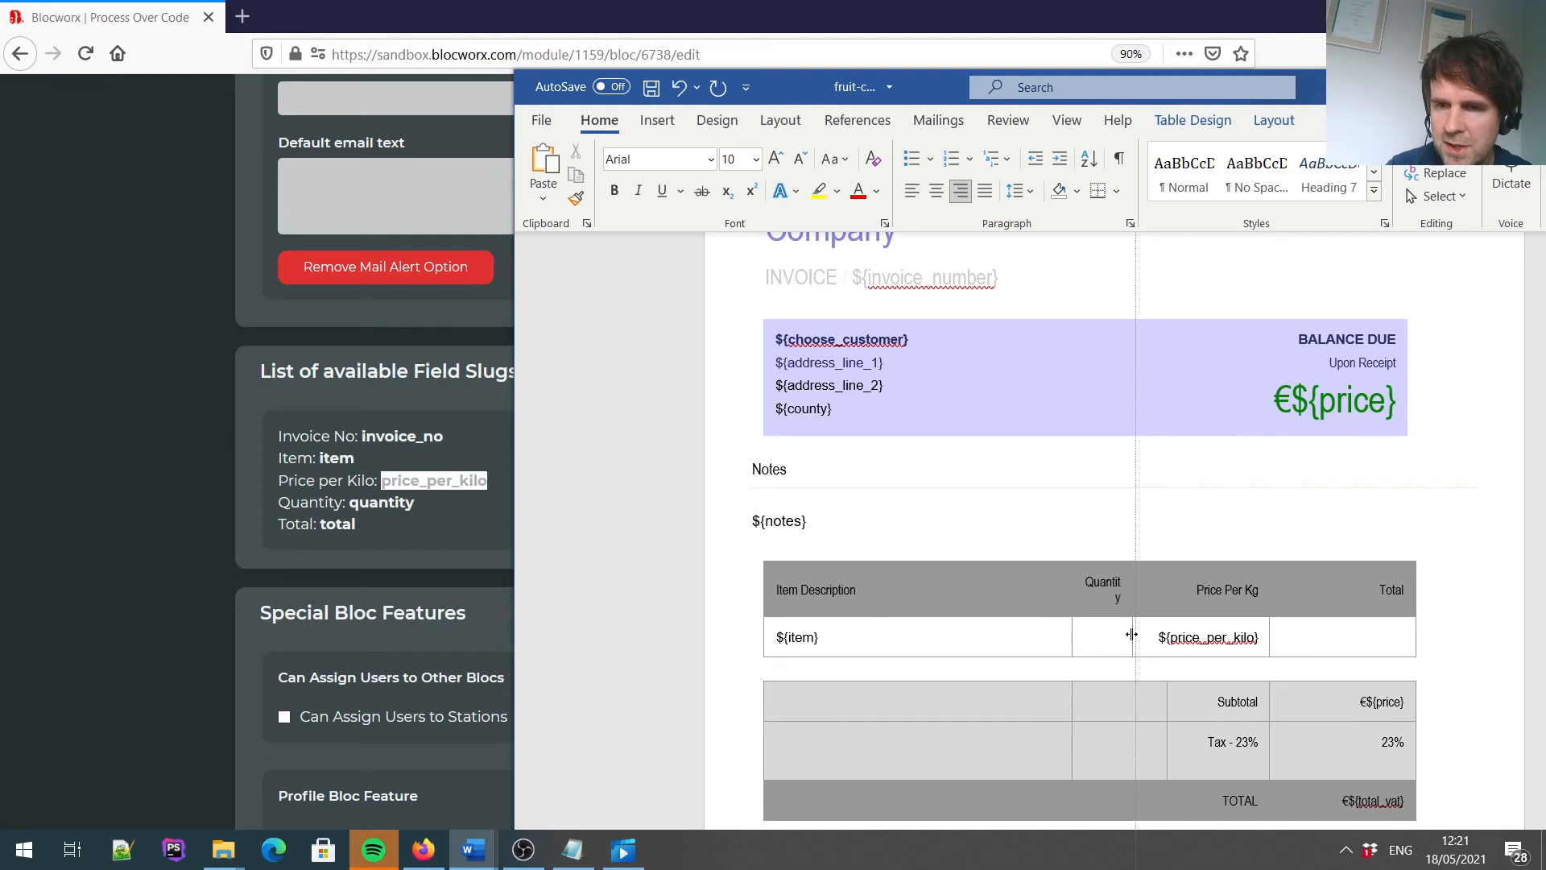
# Widen the Quantity column, enter ${quantity} and ${total} in their cells of the item row, and save the template.
pyautogui.moveTo(1071, 634); pyautogui.dragTo(973, 635)
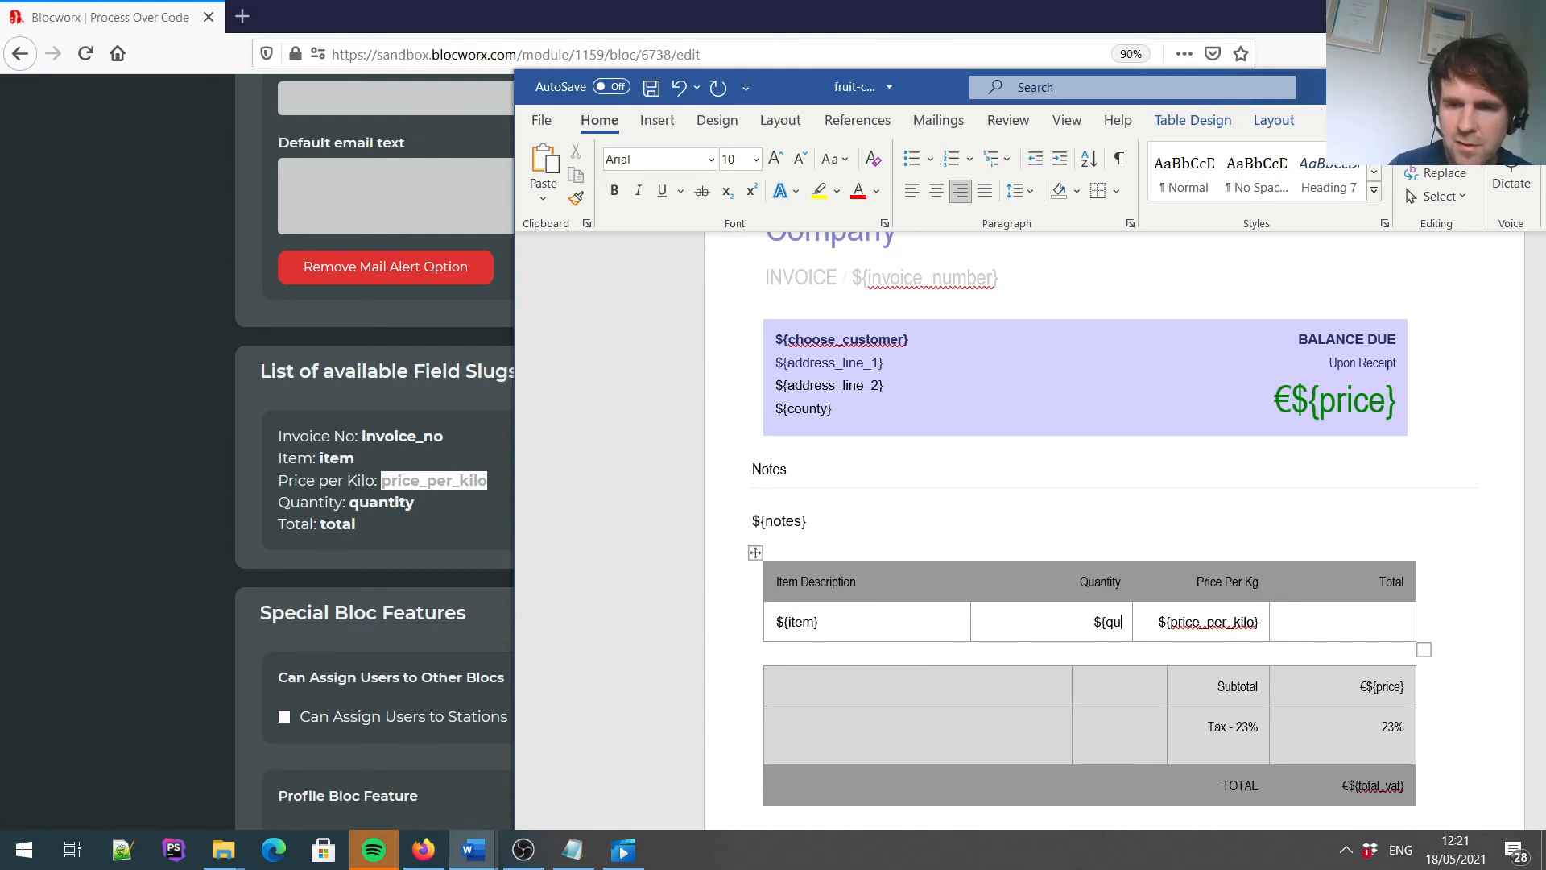
pyautogui.write('}')
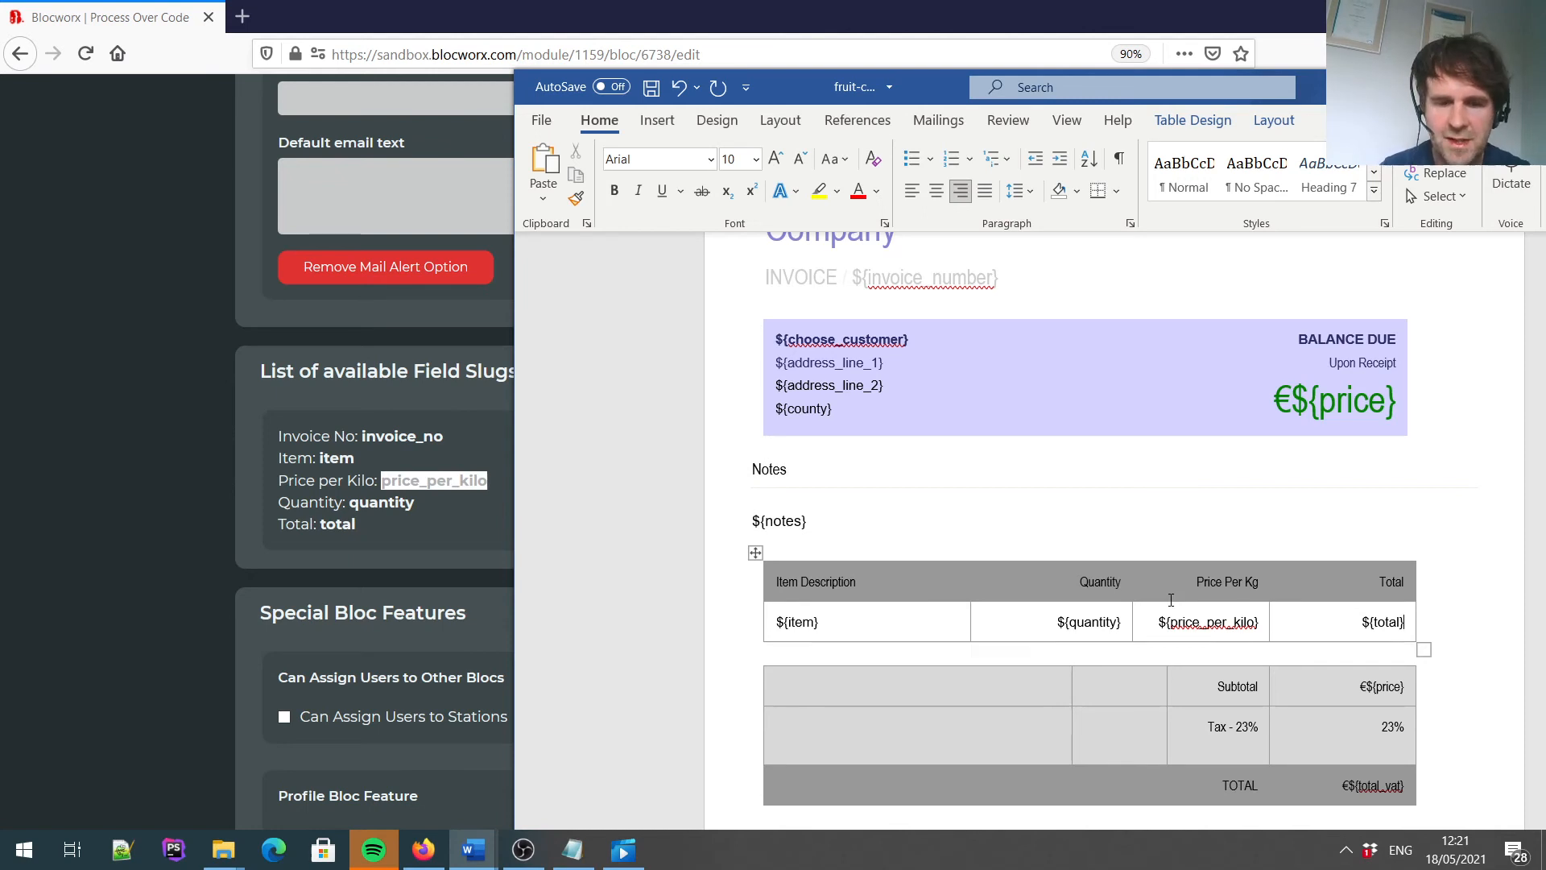
pyautogui.hotkey('ctrl', 's')
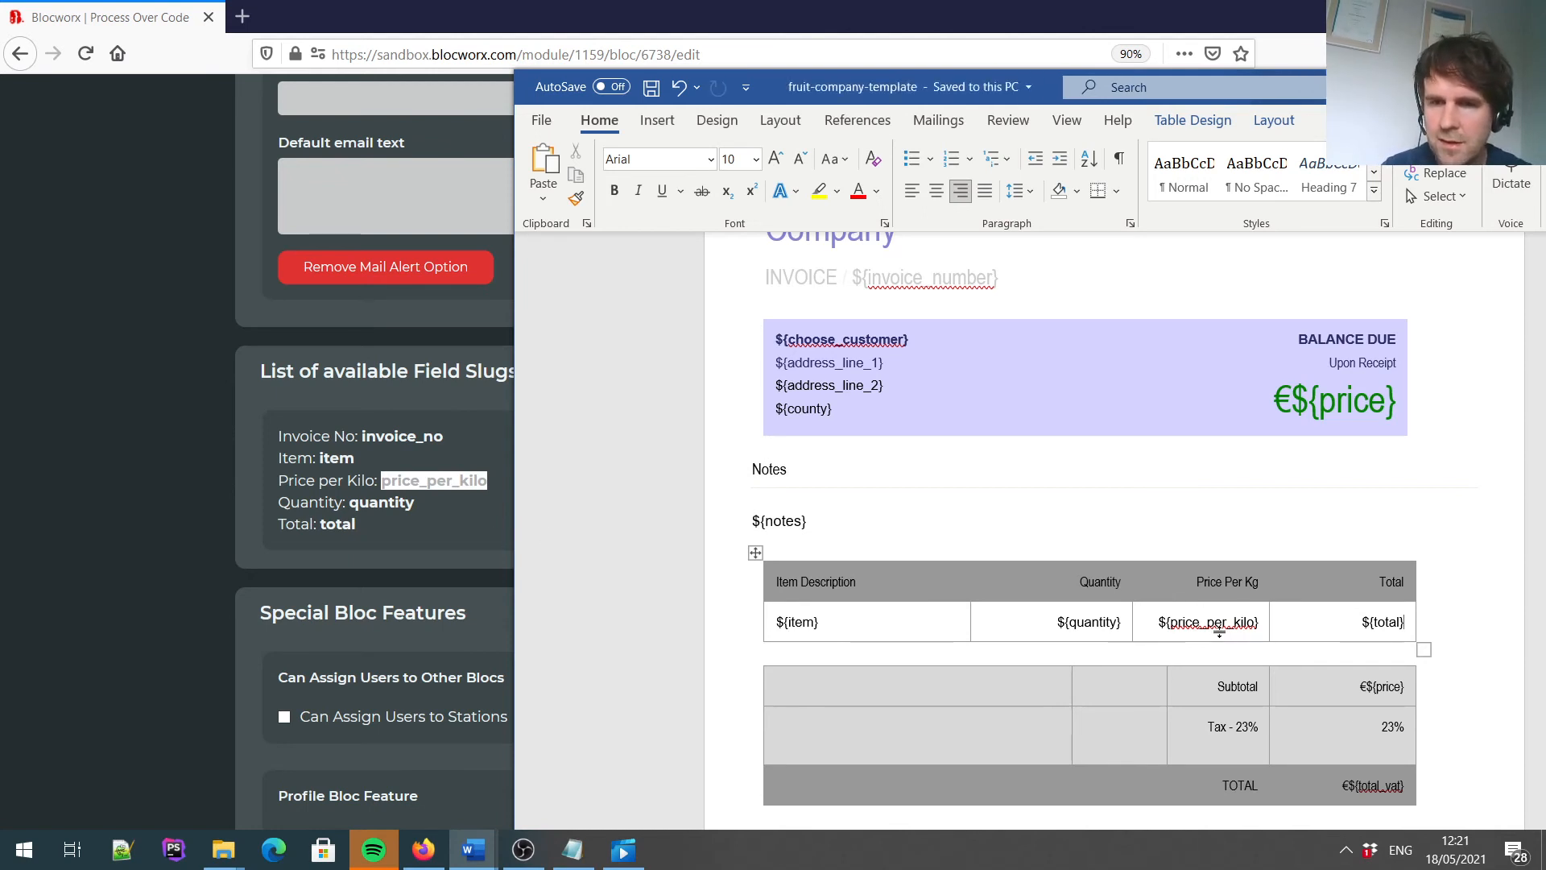
# Return to Blocworx, leave the Invoice Line Items bloc, and open the Invoicing module's Generate Invoice bloc in edit mode.
pyautogui.click(465, 522)
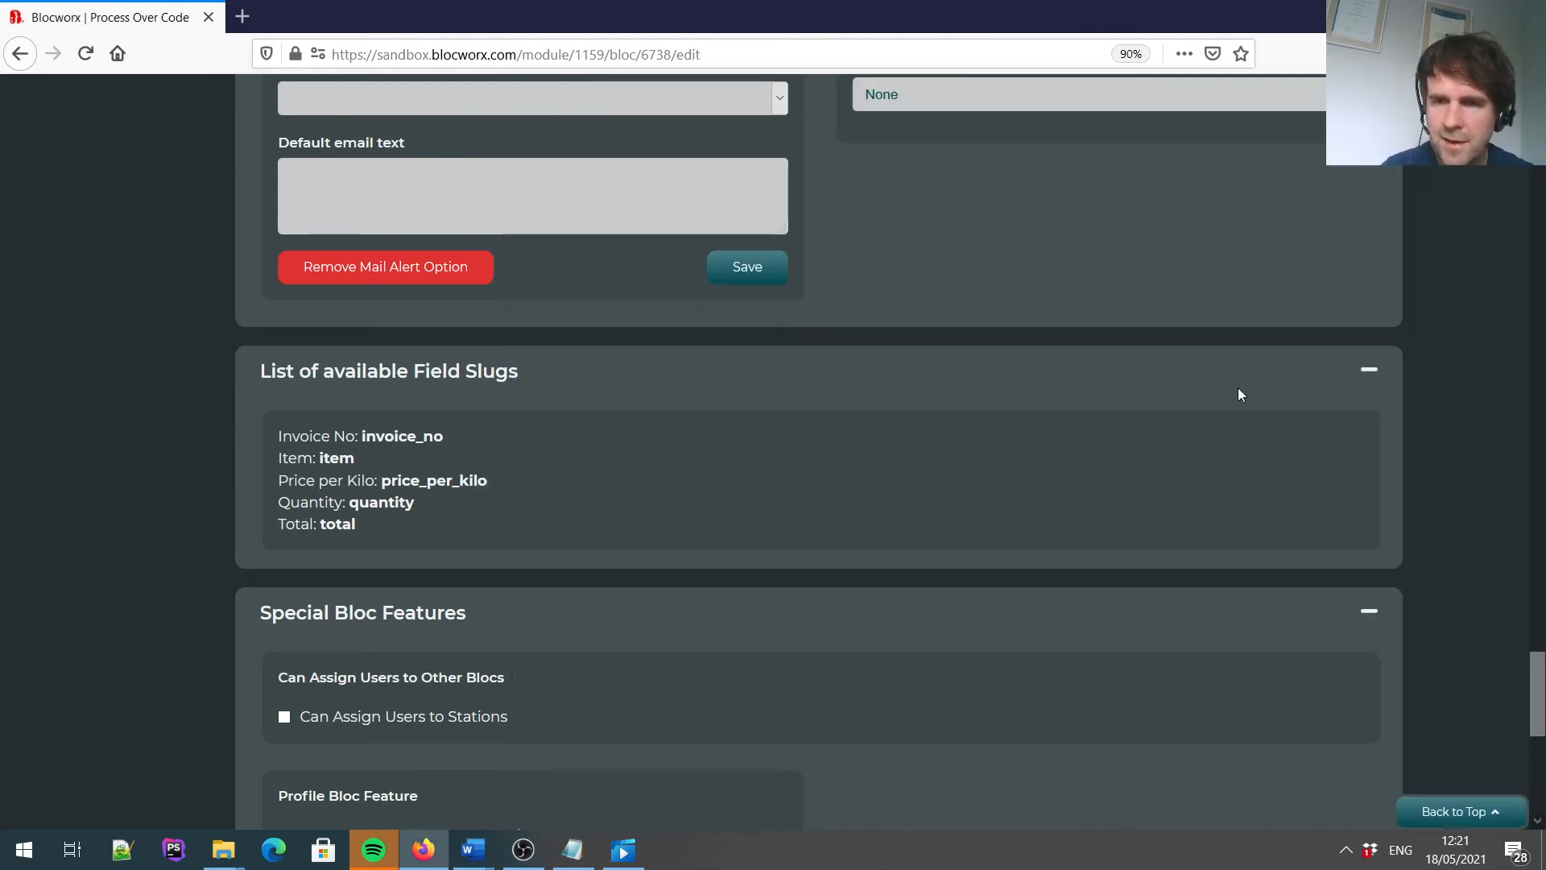
pyautogui.moveTo(1540, 656); pyautogui.dragTo(1540, 585)
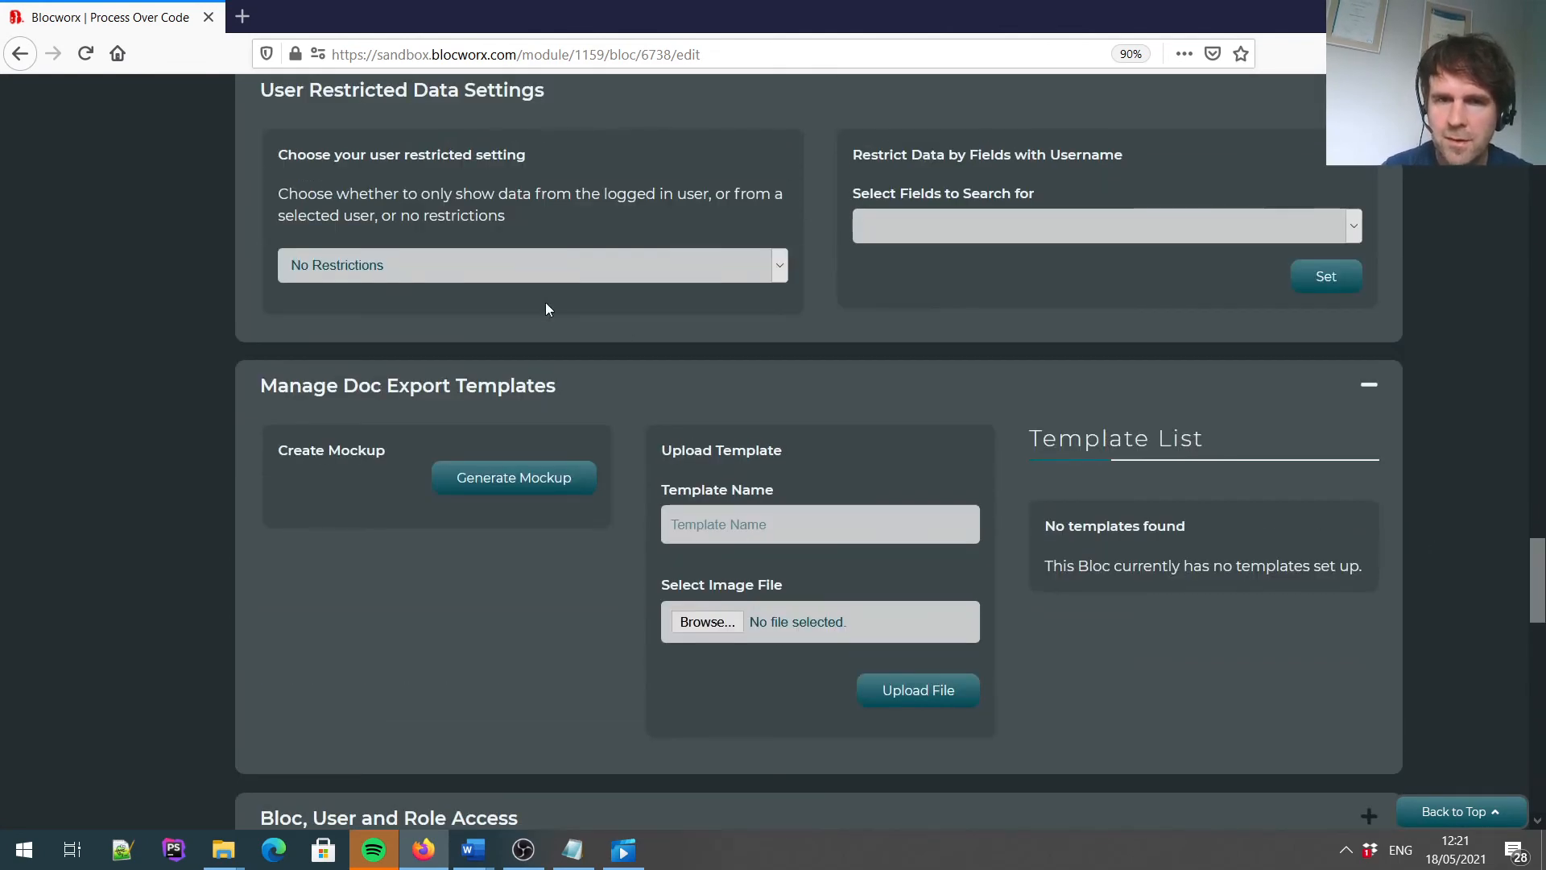
pyautogui.click(19, 62)
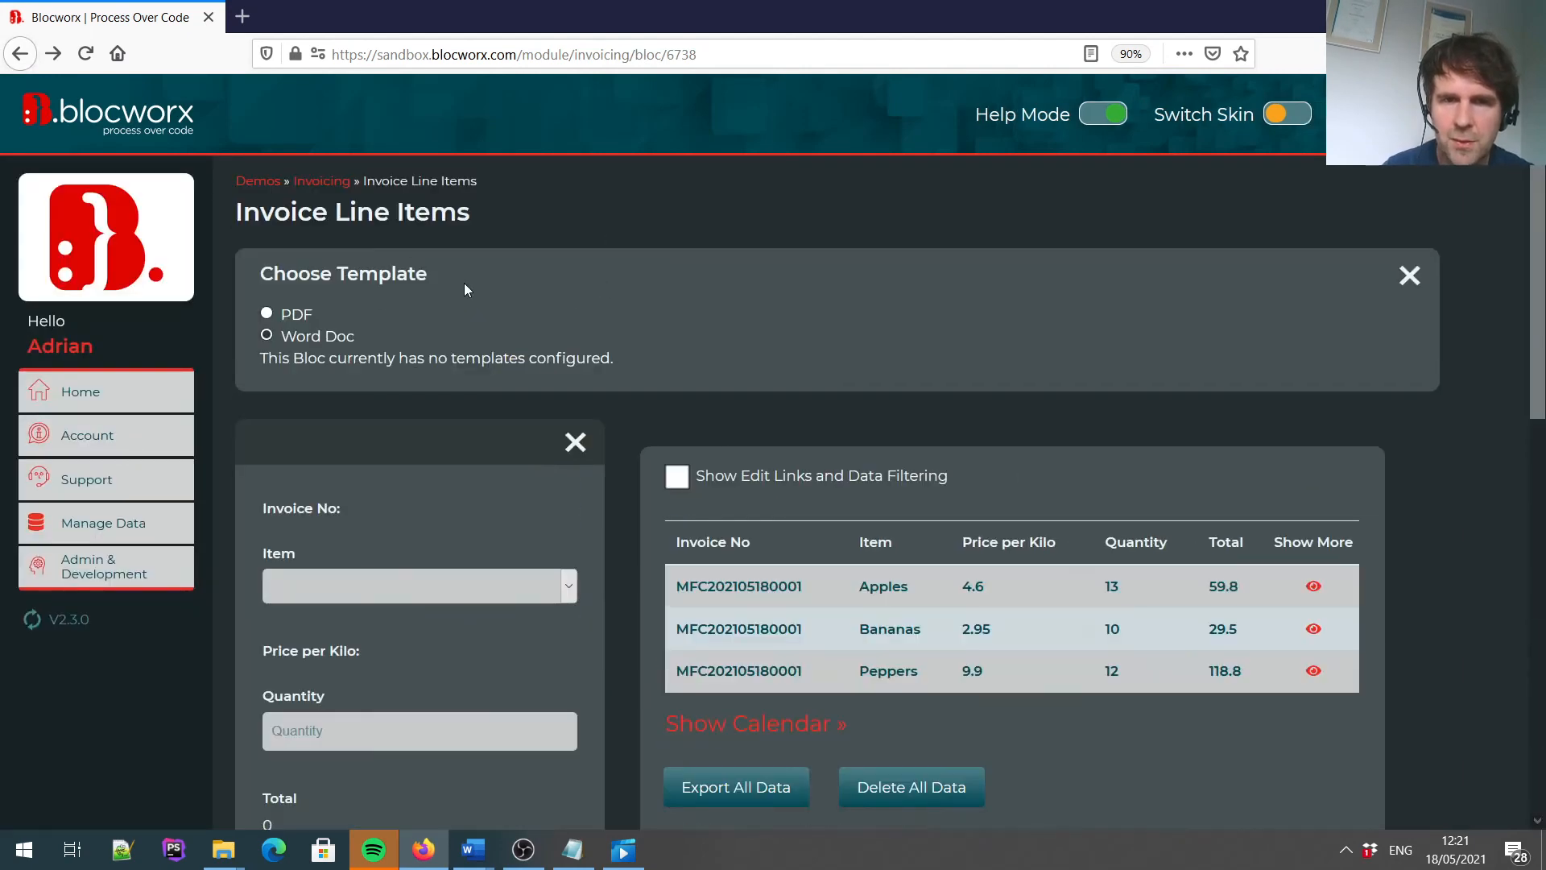
pyautogui.click(321, 182)
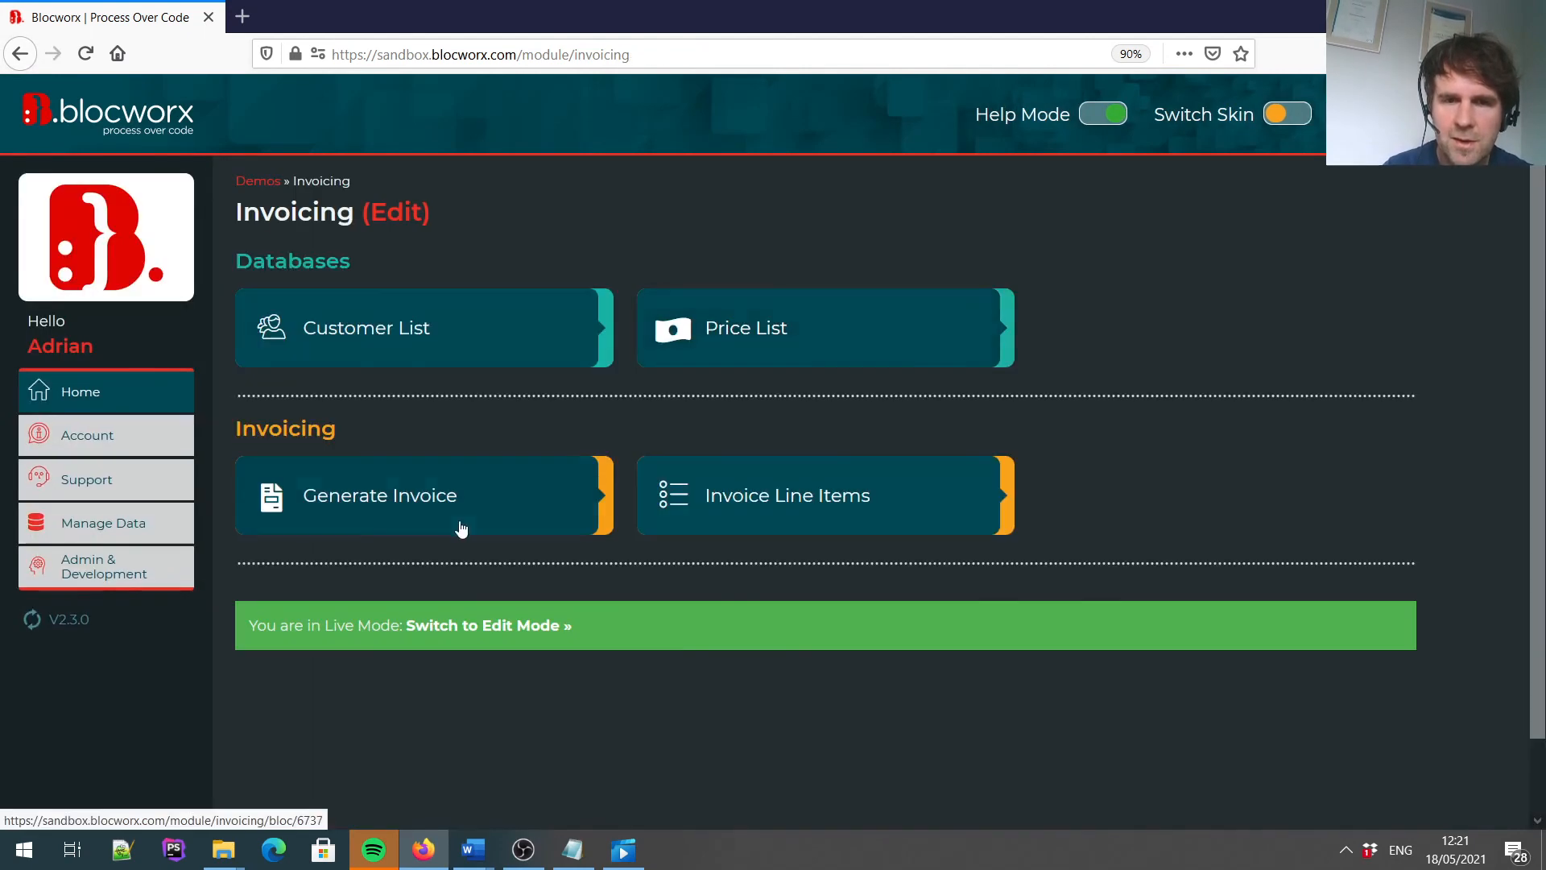
pyautogui.click(444, 498)
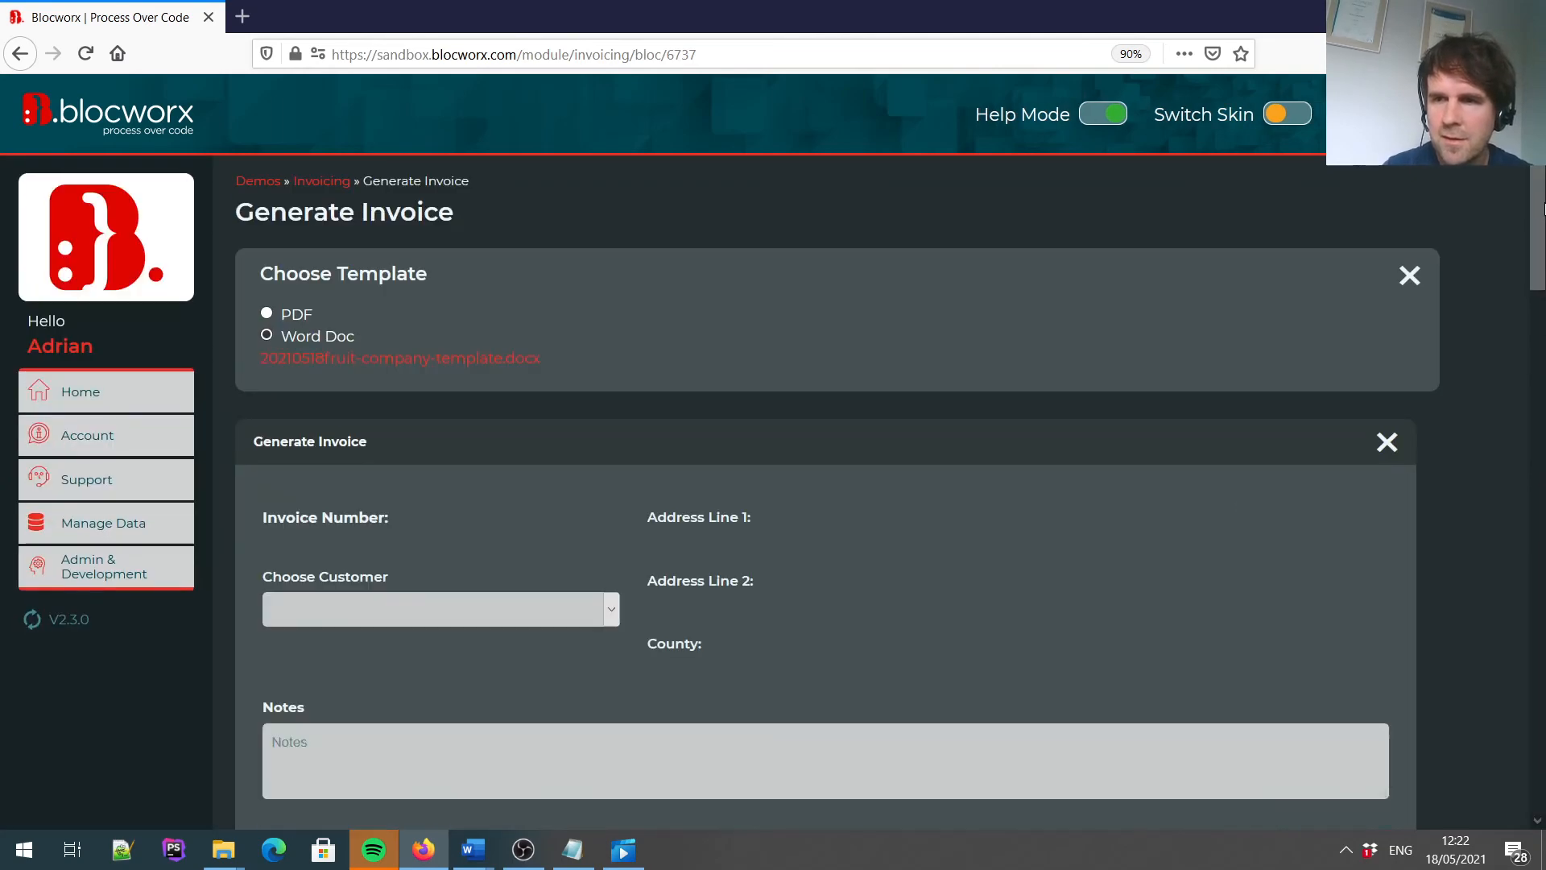
pyautogui.moveTo(1543, 255); pyautogui.dragTo(1545, 615)
pyautogui.scroll(-6, 524, 757)
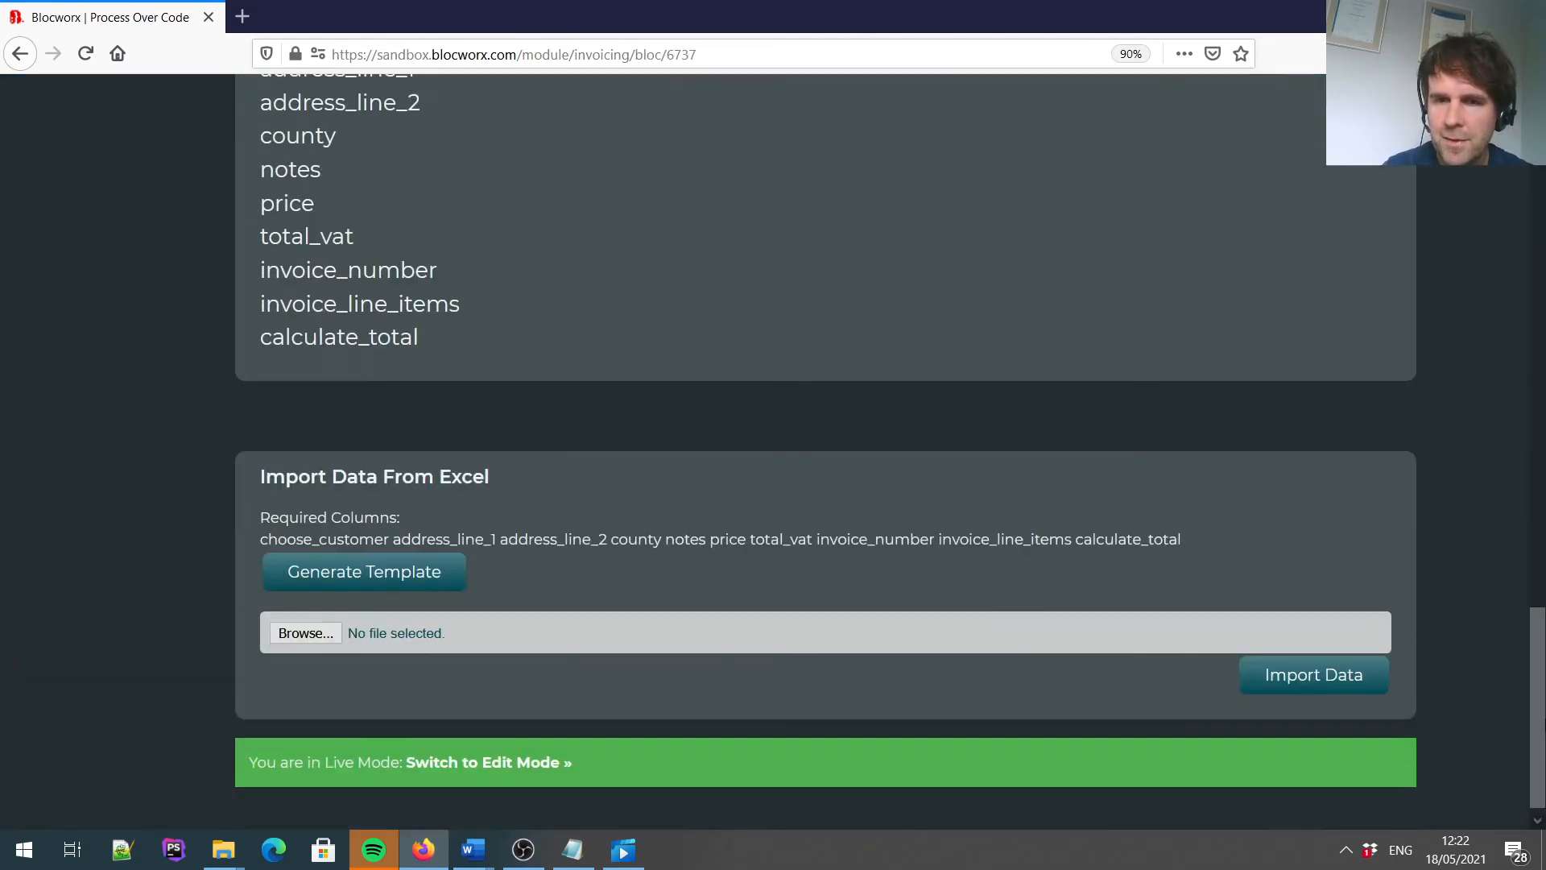
pyautogui.click(463, 762)
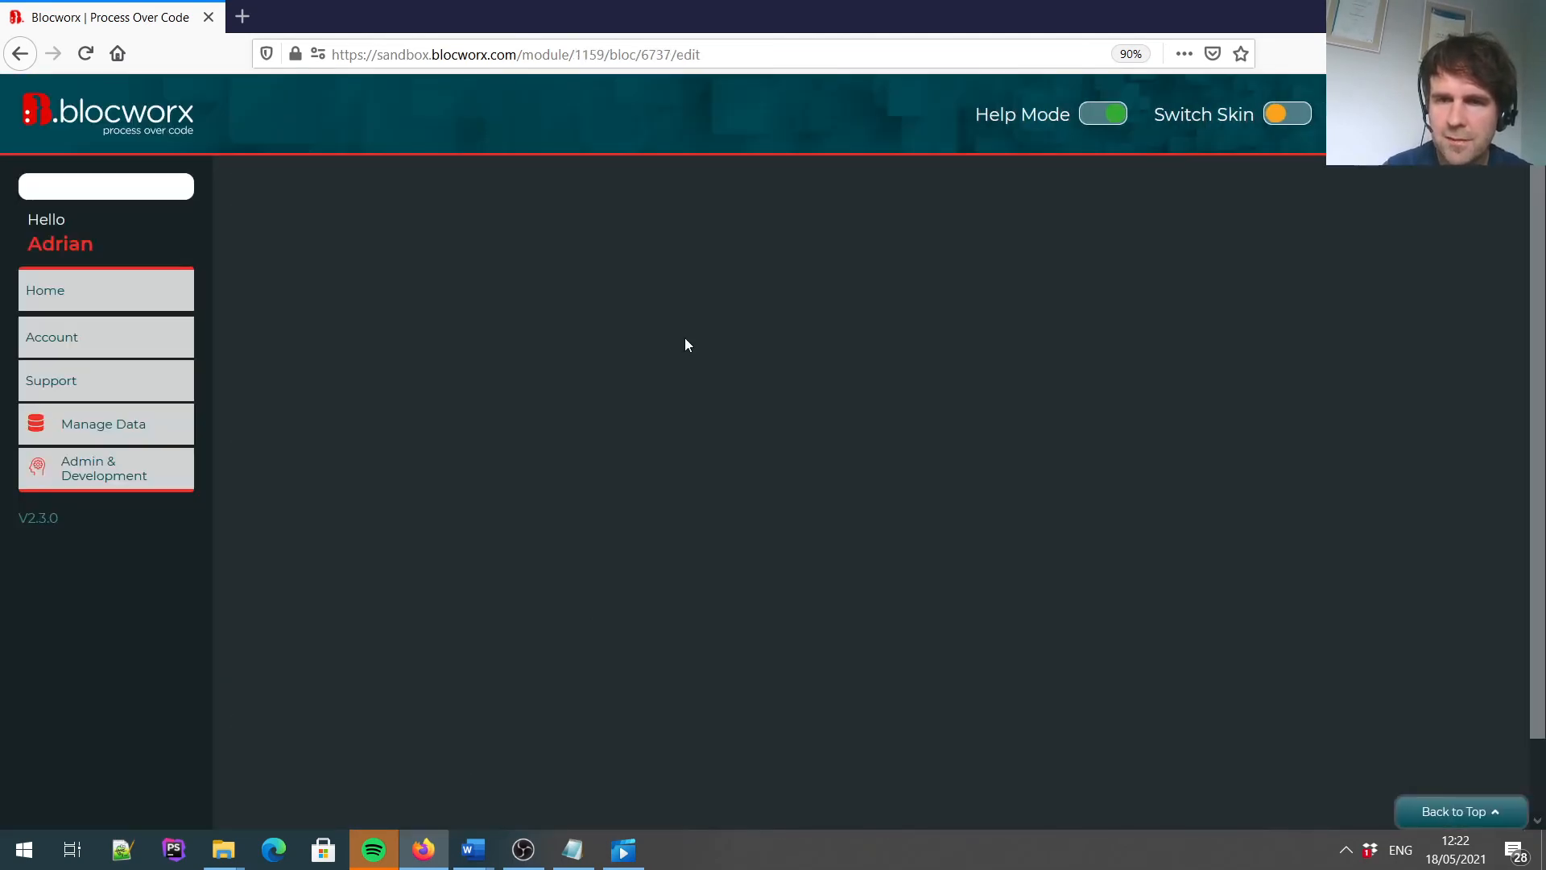
pyautogui.click(368, 439)
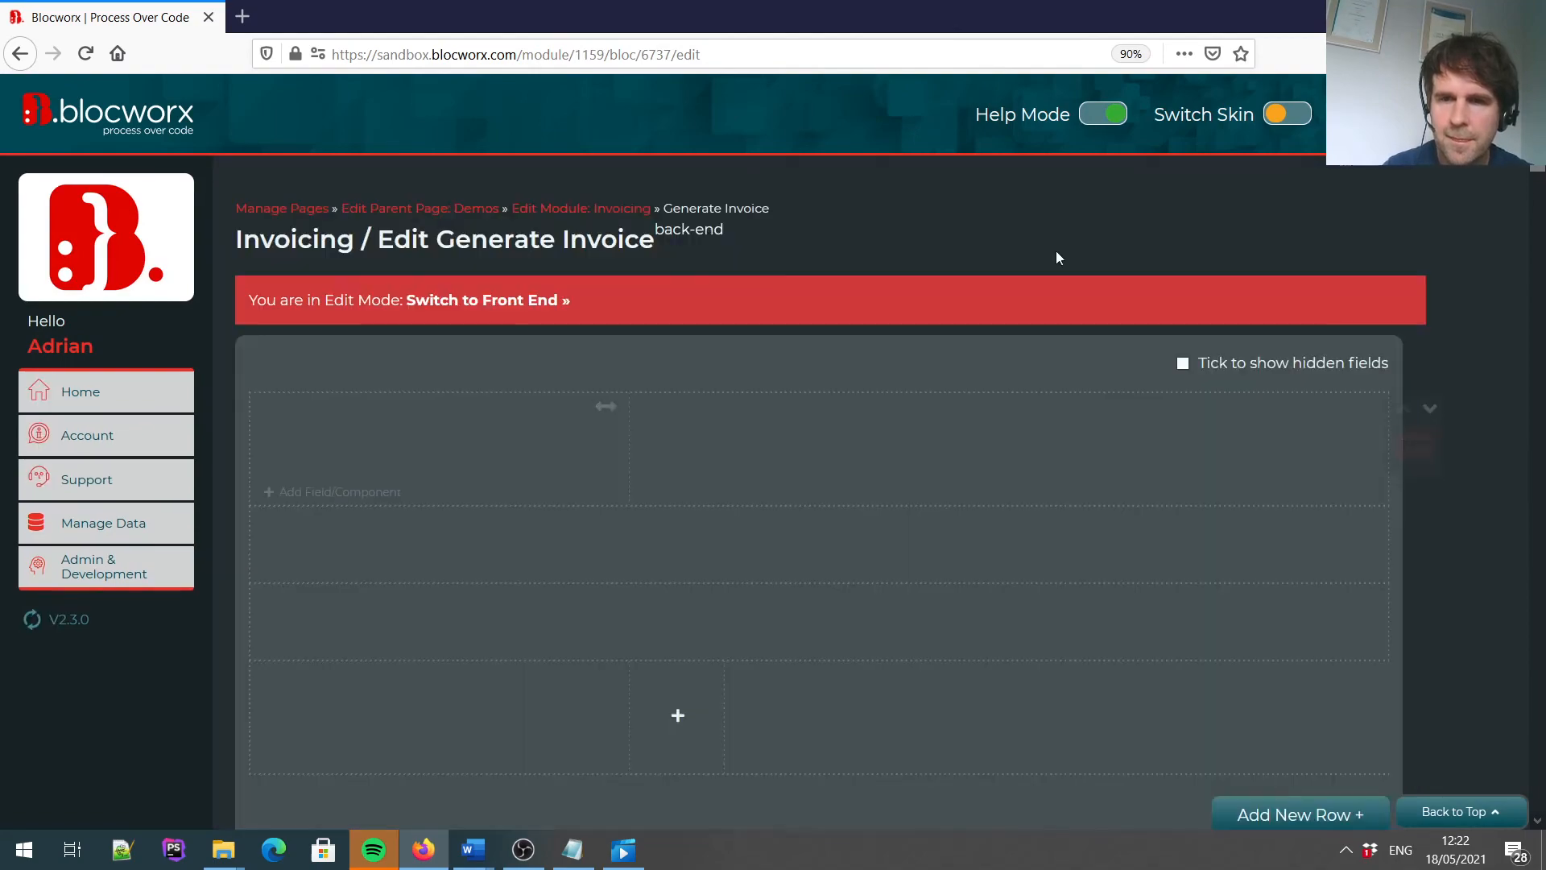
# Delete the old 20210518fruit-company-template.docx from the Generate Invoice bloc's doc export templates.
pyautogui.scroll(-15, 1541, 442)
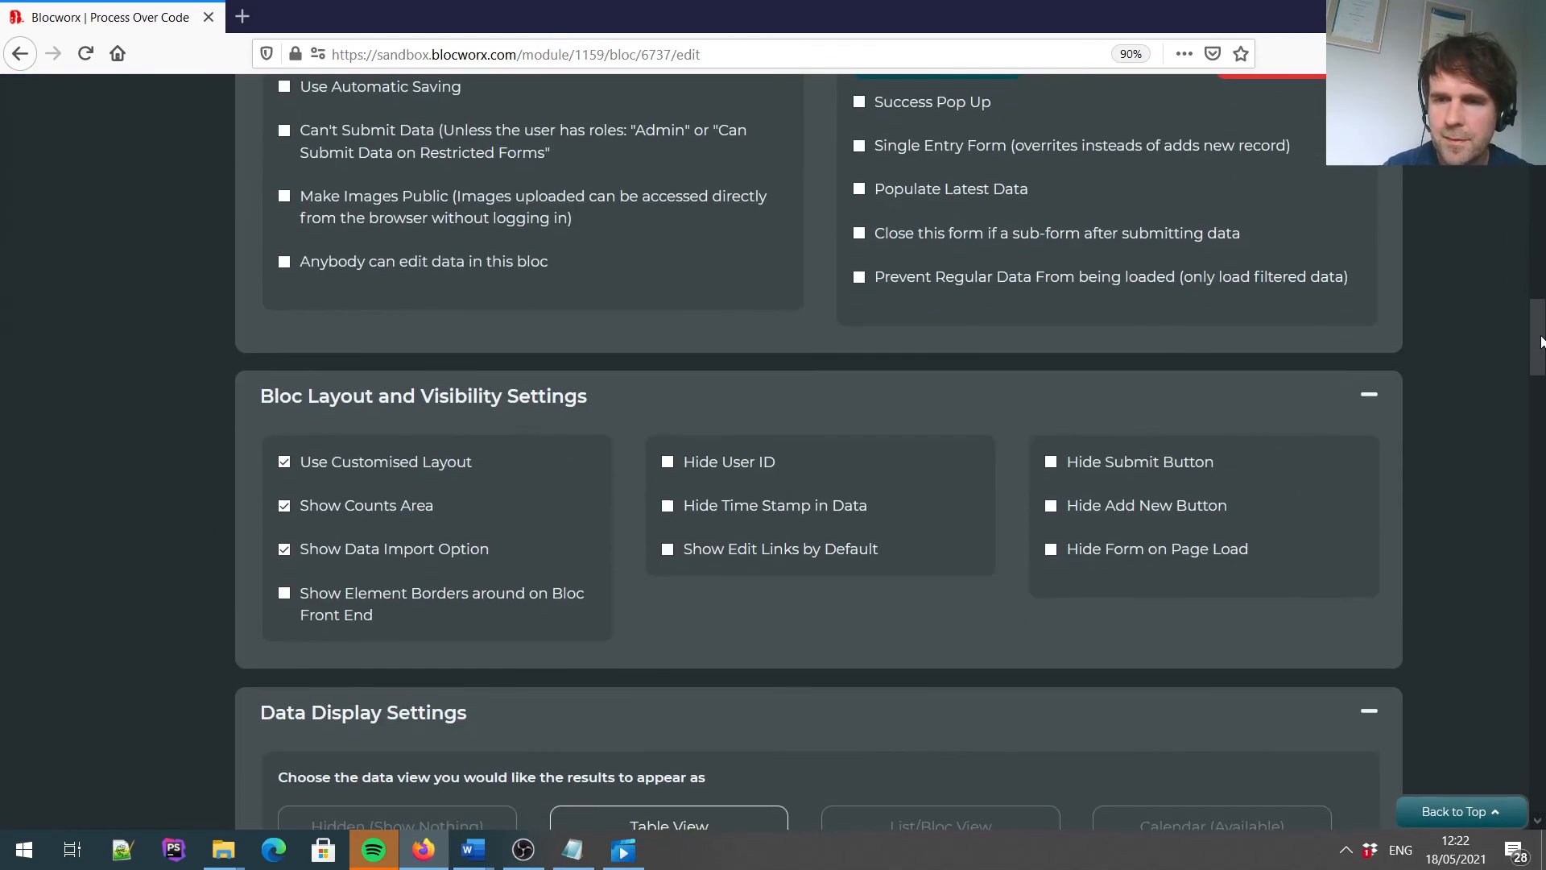
pyautogui.moveTo(1540, 442); pyautogui.dragTo(1541, 603)
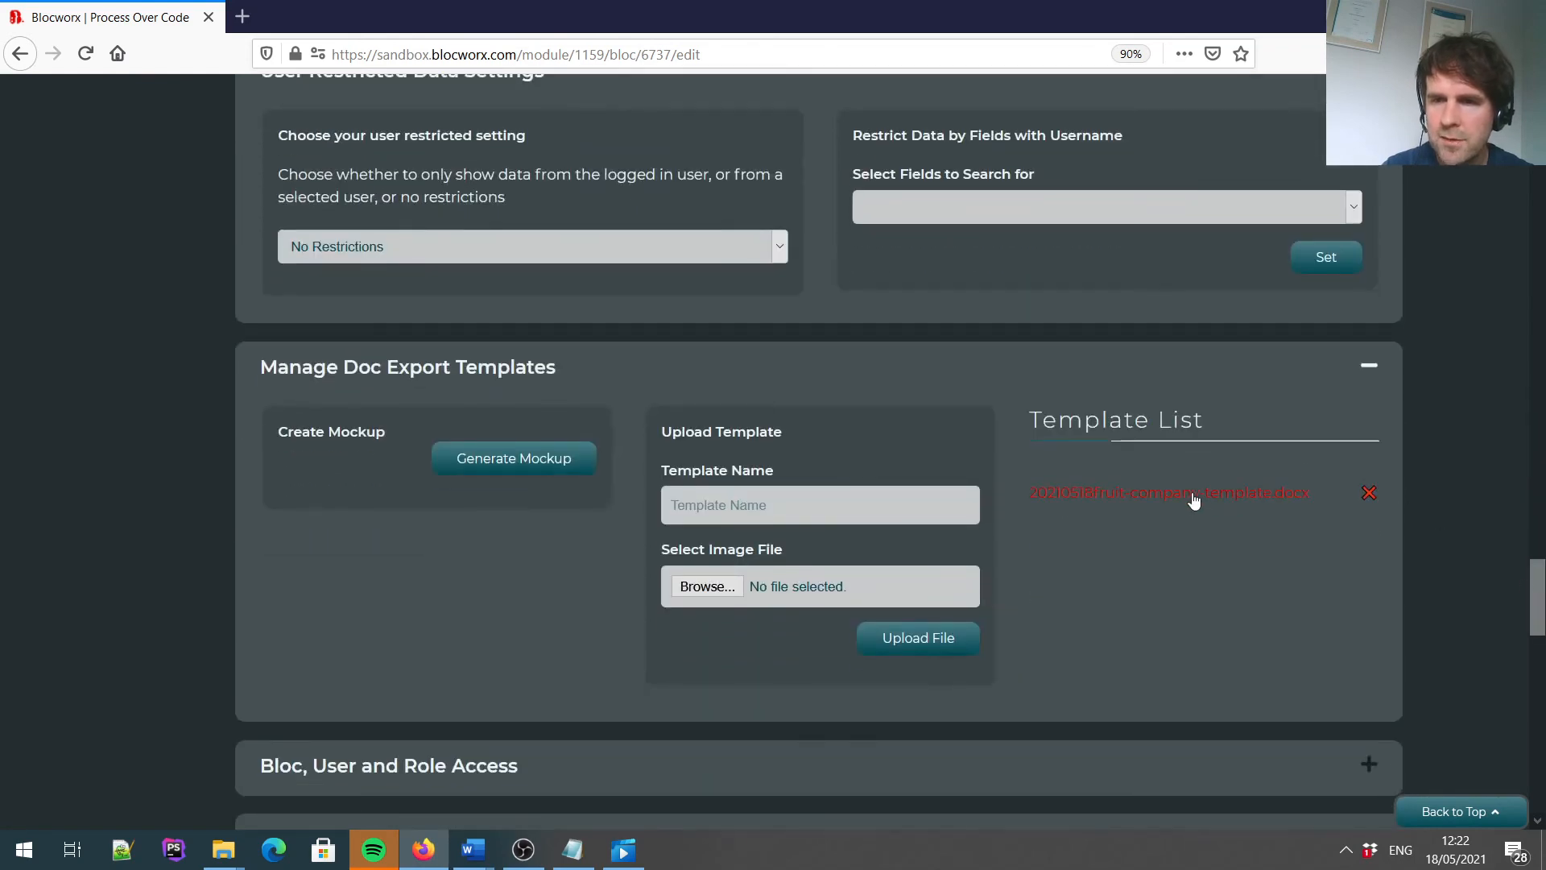
pyautogui.click(1369, 493)
# Upload fruit-company-template.docx under the template name Latest Template and return the Generate Invoice bloc to its front end.
pyautogui.click(832, 504)
pyautogui.write('Latest Template')
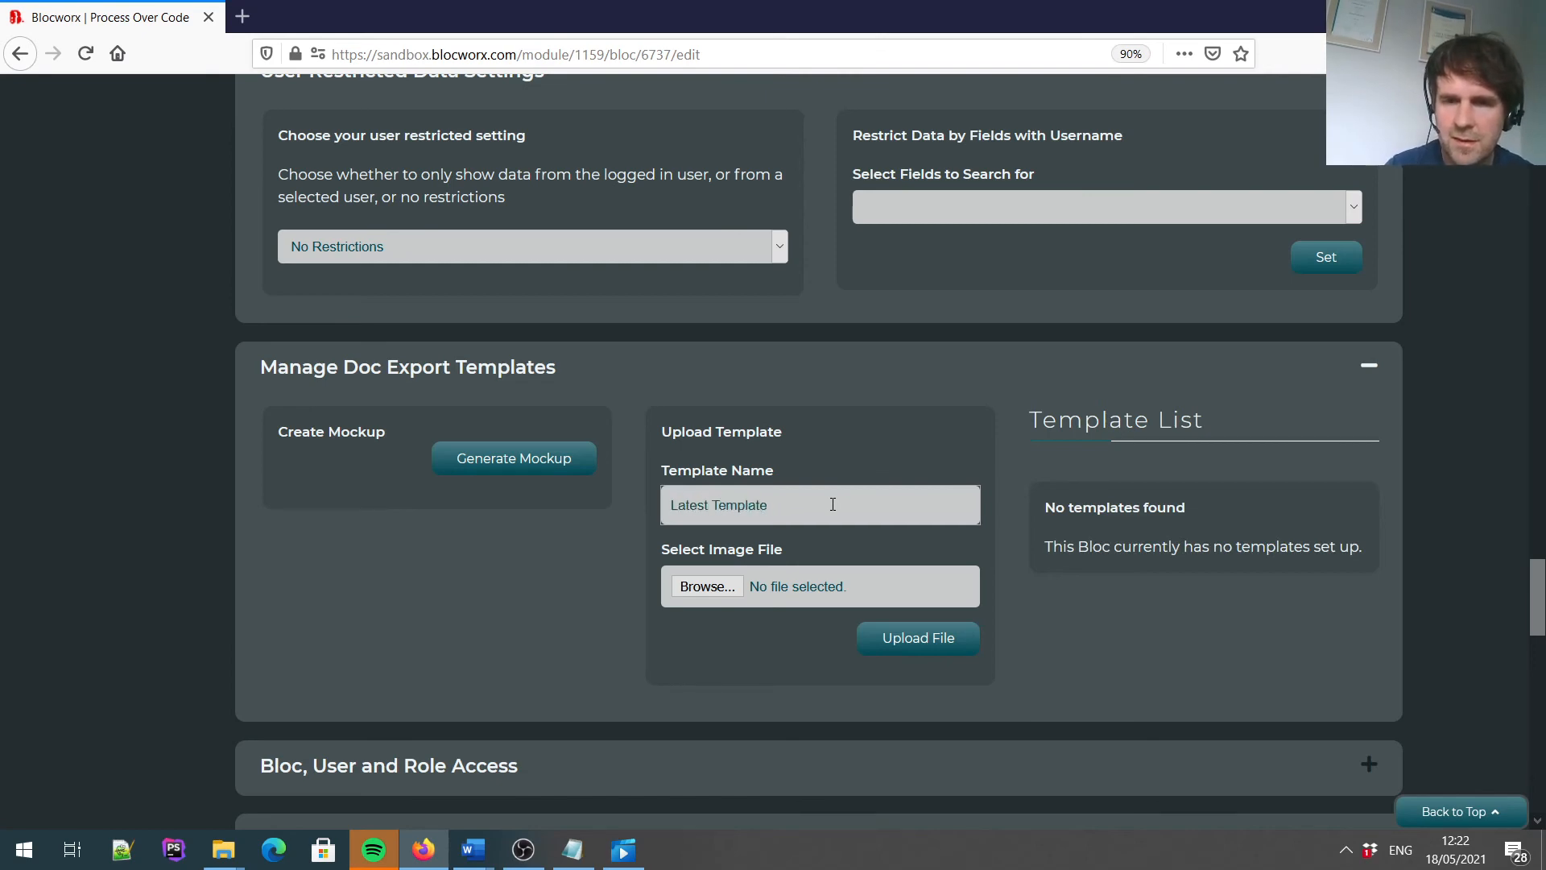
pyautogui.click(721, 582)
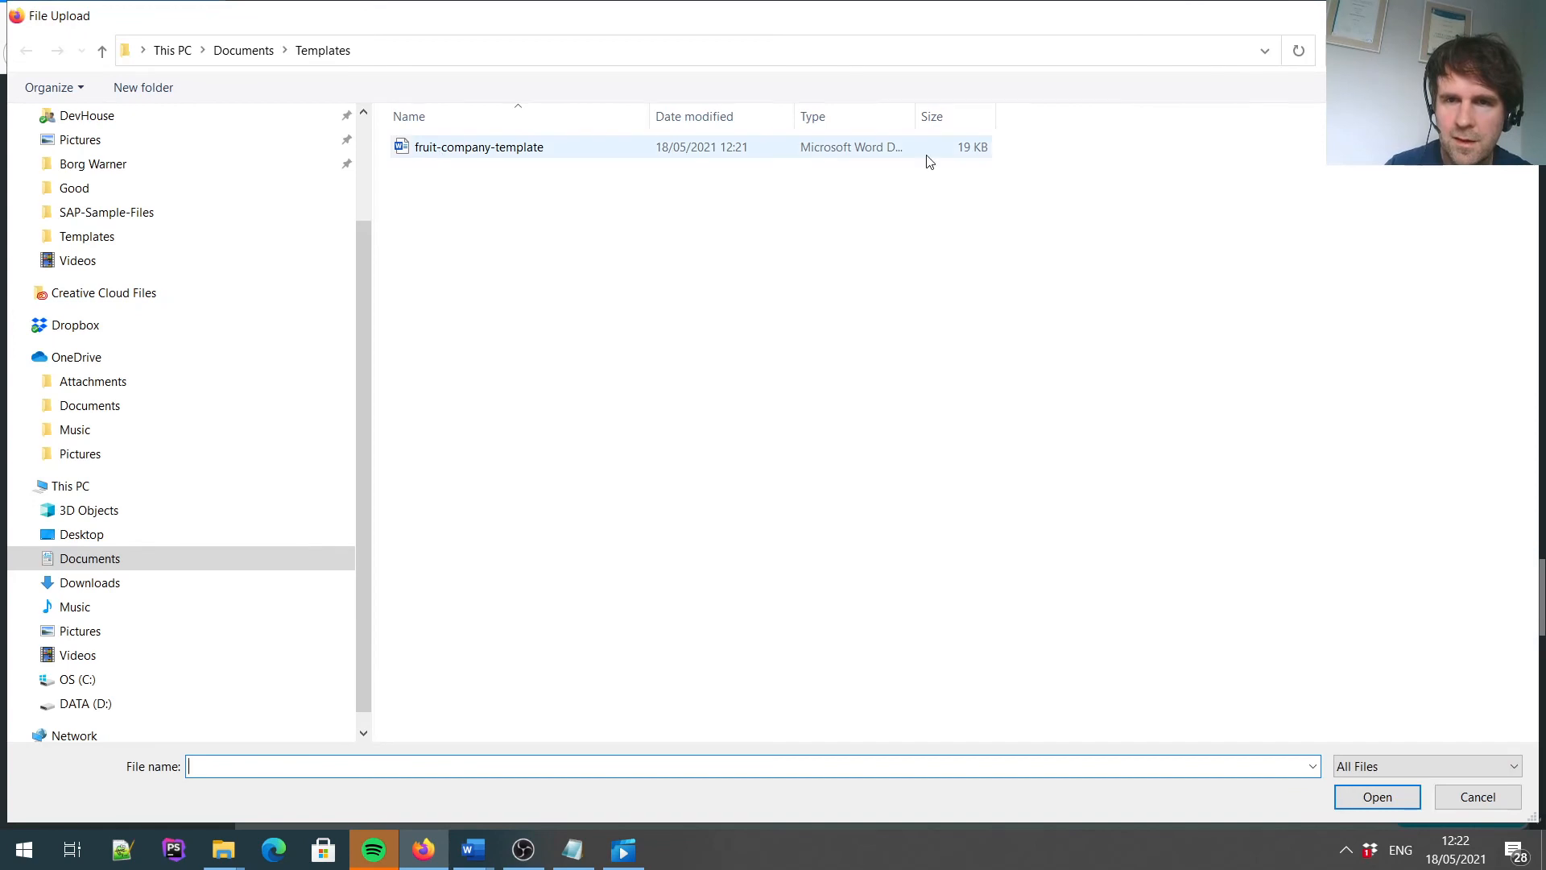
pyautogui.doubleClick(461, 148)
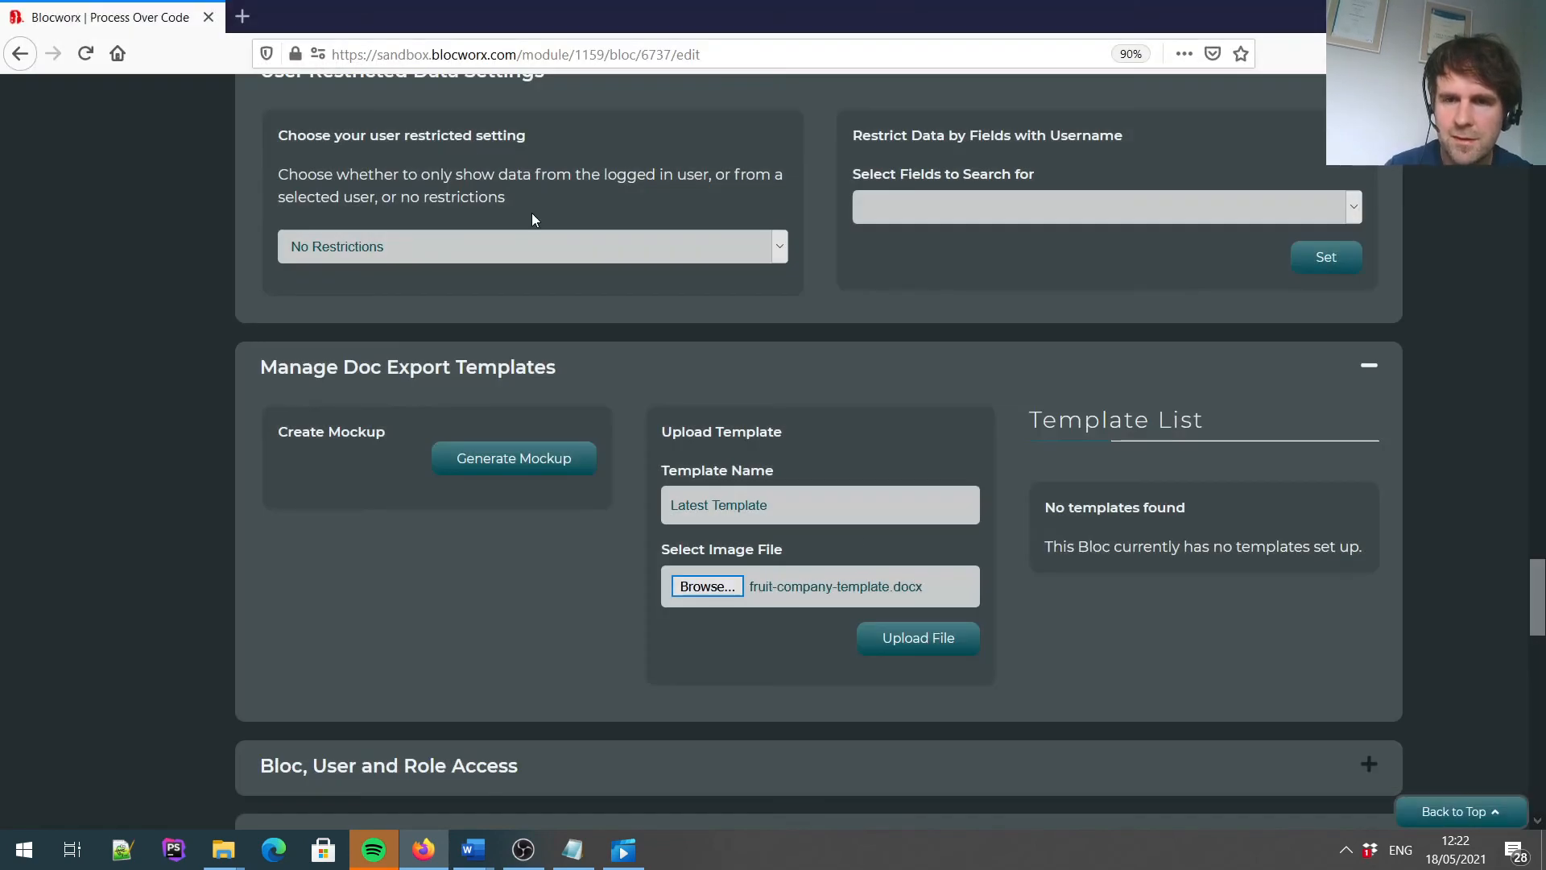
pyautogui.click(930, 638)
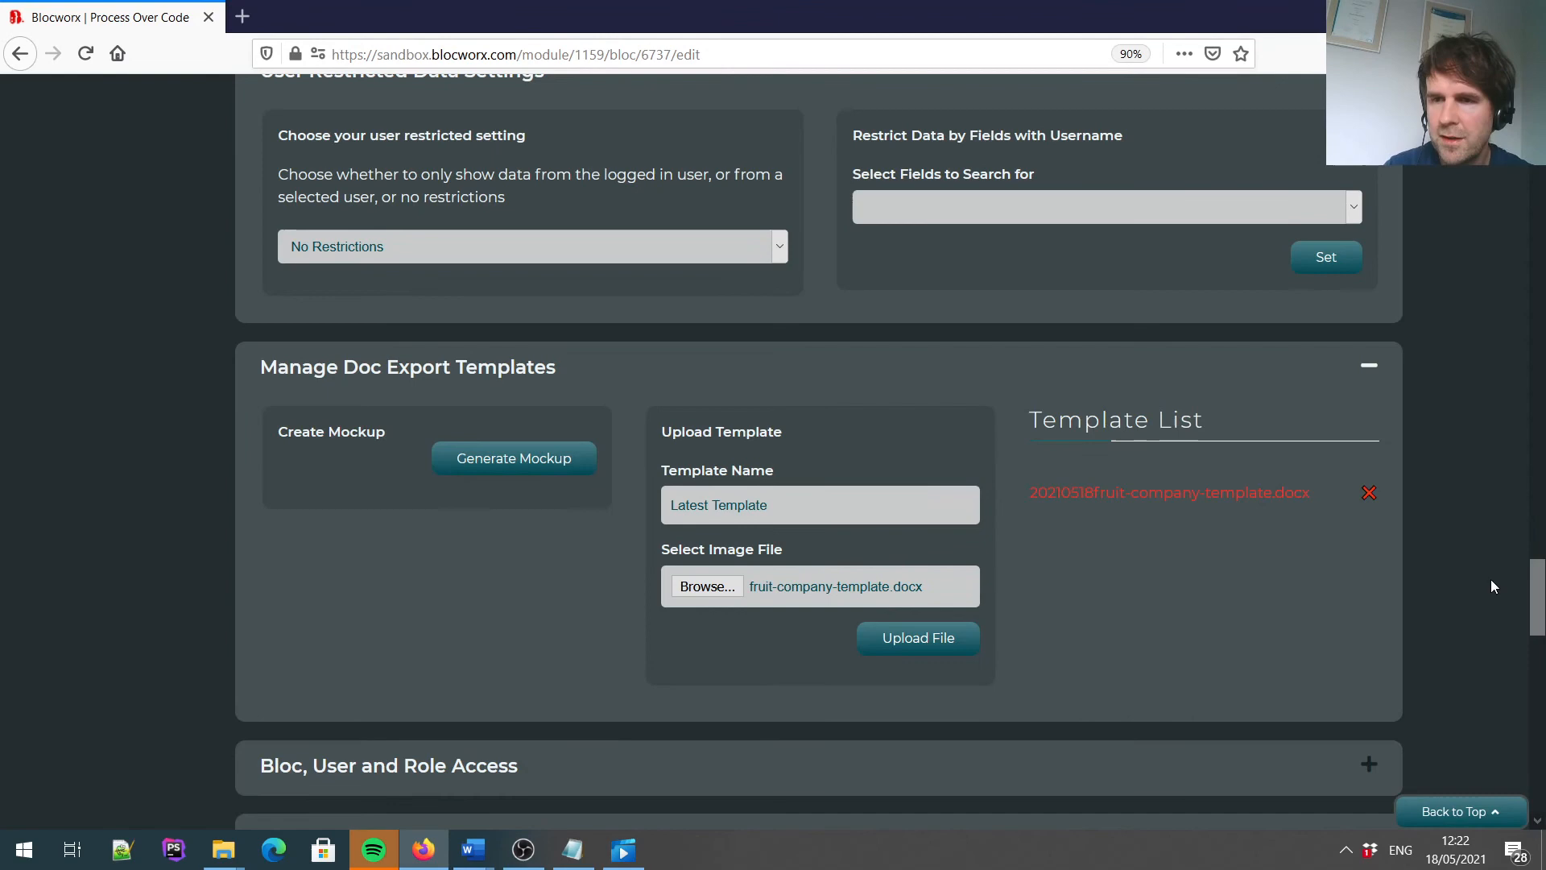
pyautogui.moveTo(1540, 606); pyautogui.dragTo(1535, 121)
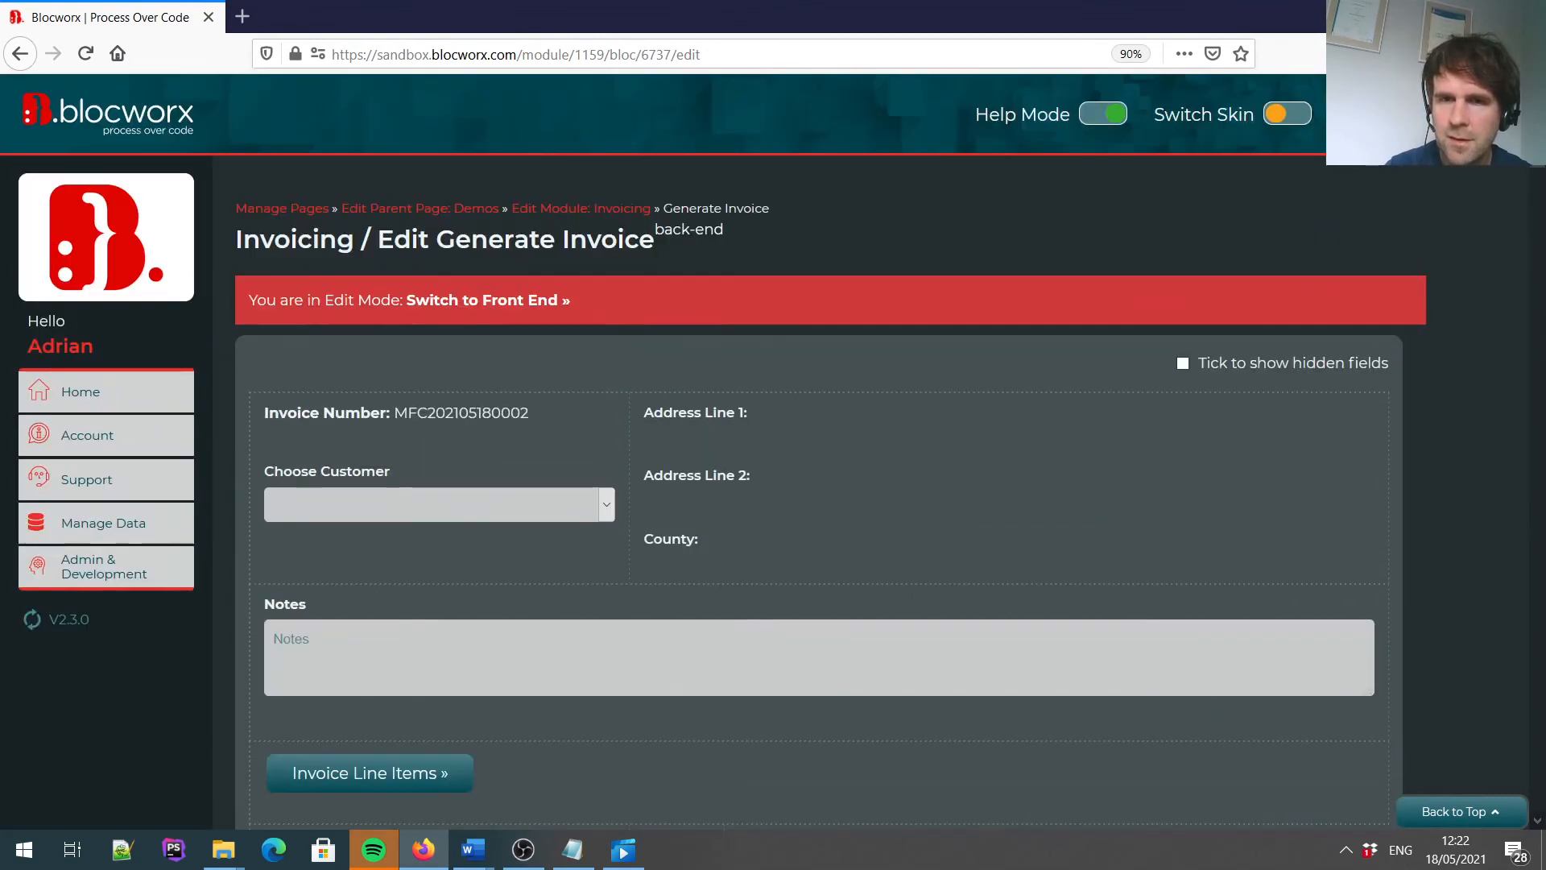
pyautogui.click(492, 304)
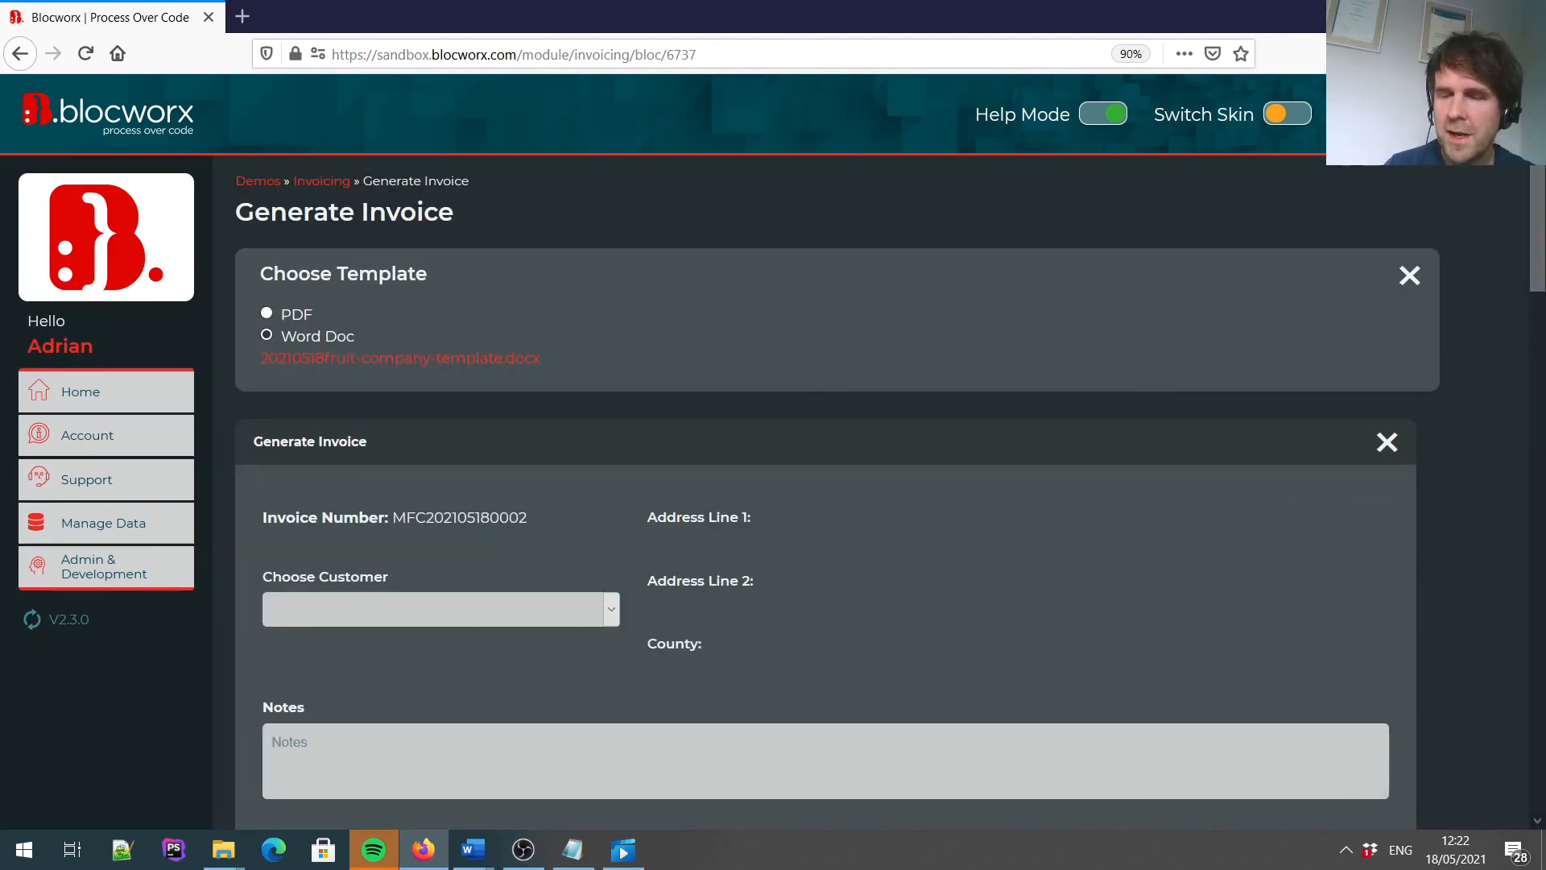
# Open the saved Jenny's Fruit & Veg invoice record for viewing in the Generate Invoice bloc.
pyautogui.scroll(-2, 1540, 182)
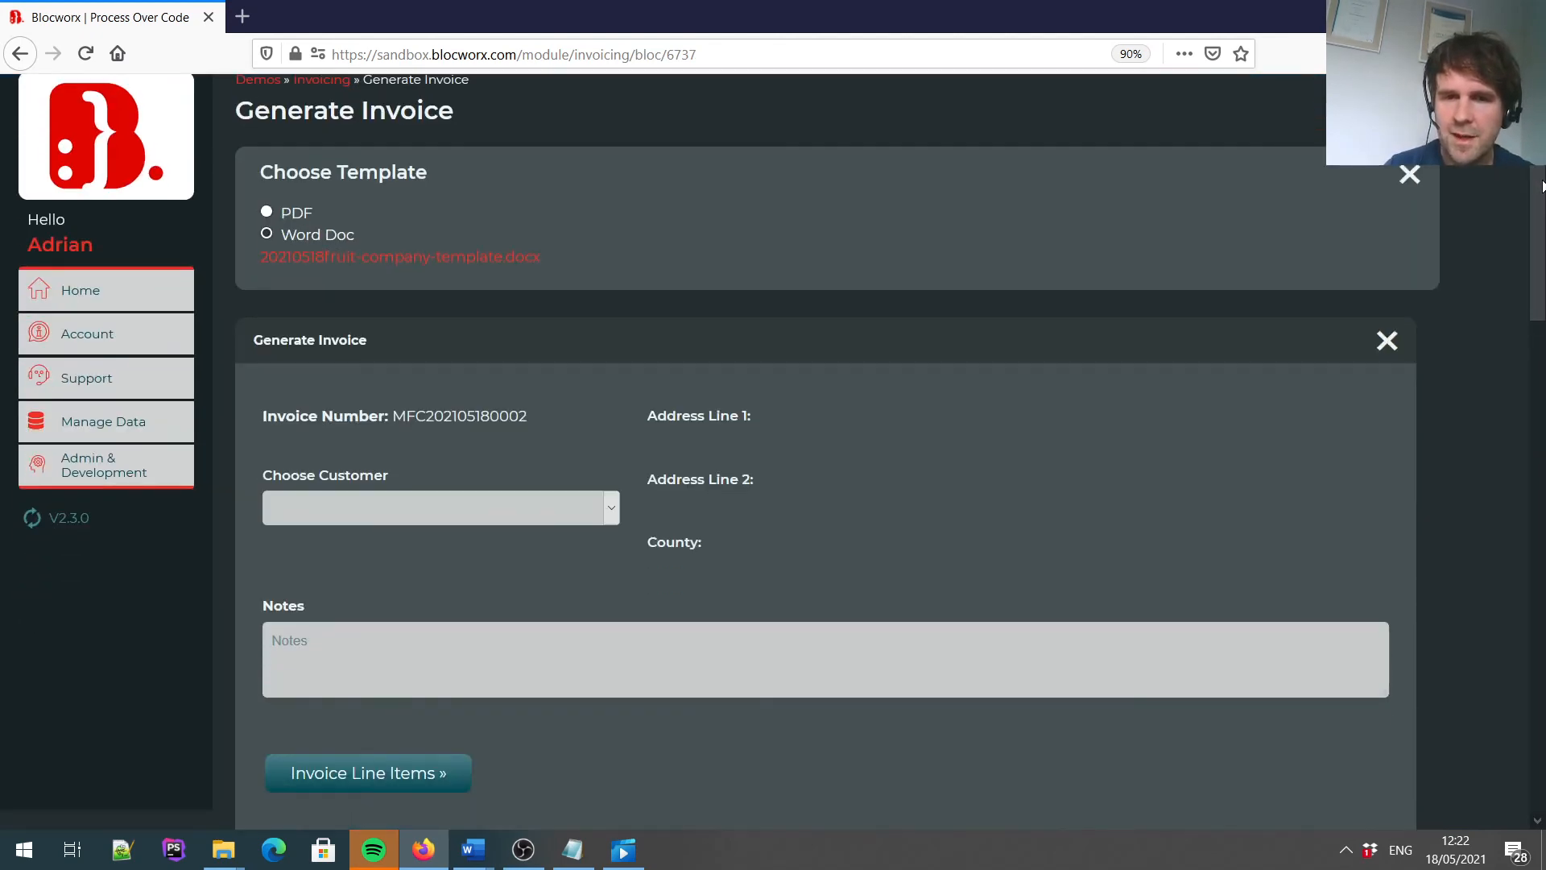
pyautogui.scroll(-3, 1540, 182)
pyautogui.moveTo(1540, 242); pyautogui.dragTo(1540, 387)
pyautogui.scroll(-2, 1540, 386)
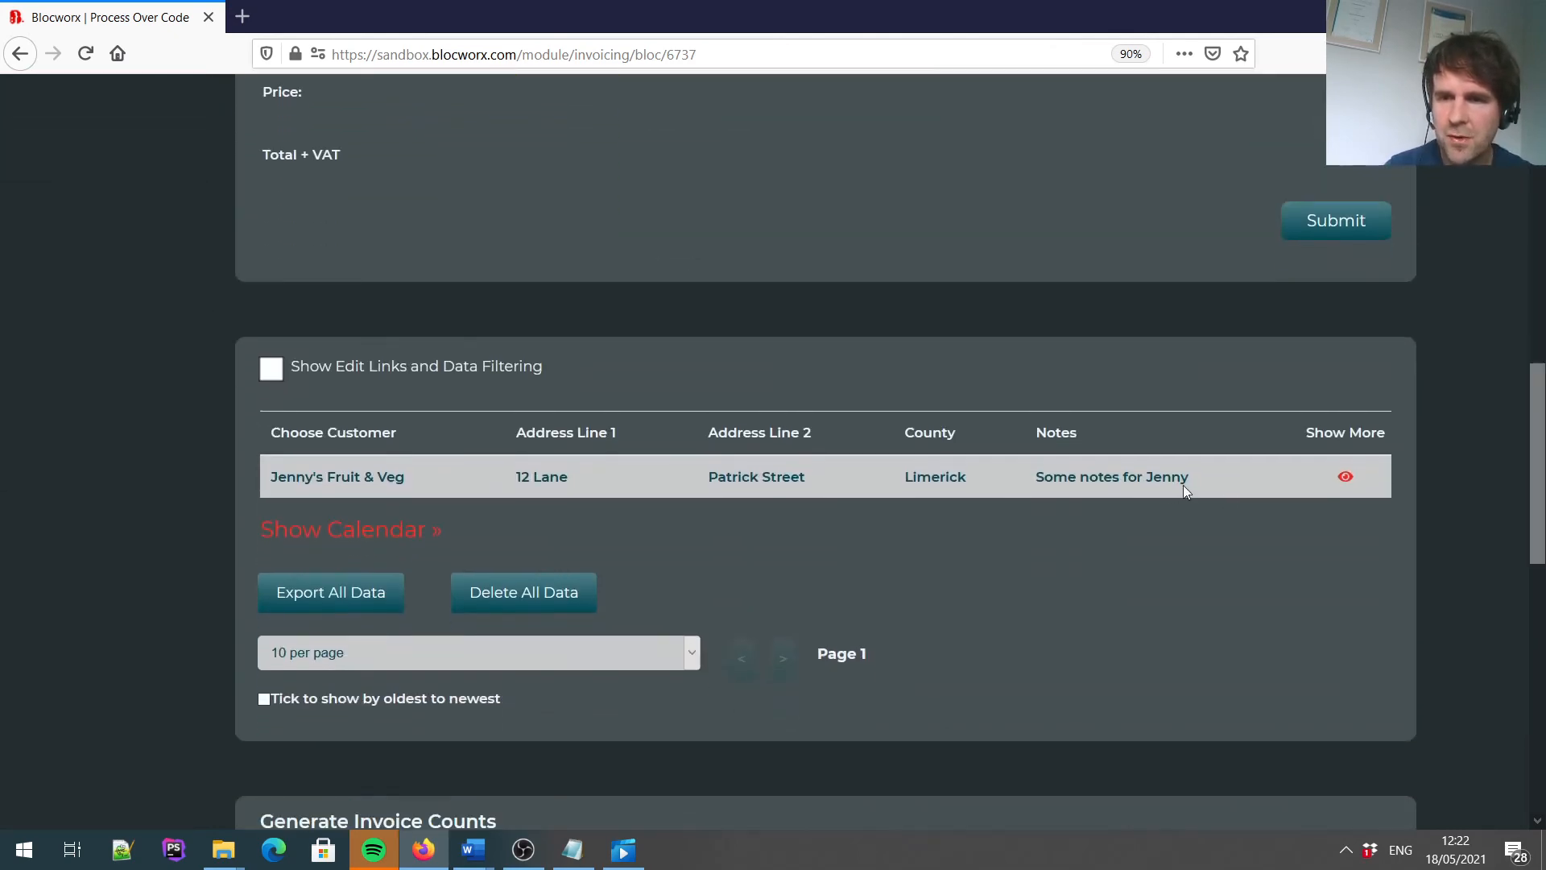
pyautogui.click(1345, 477)
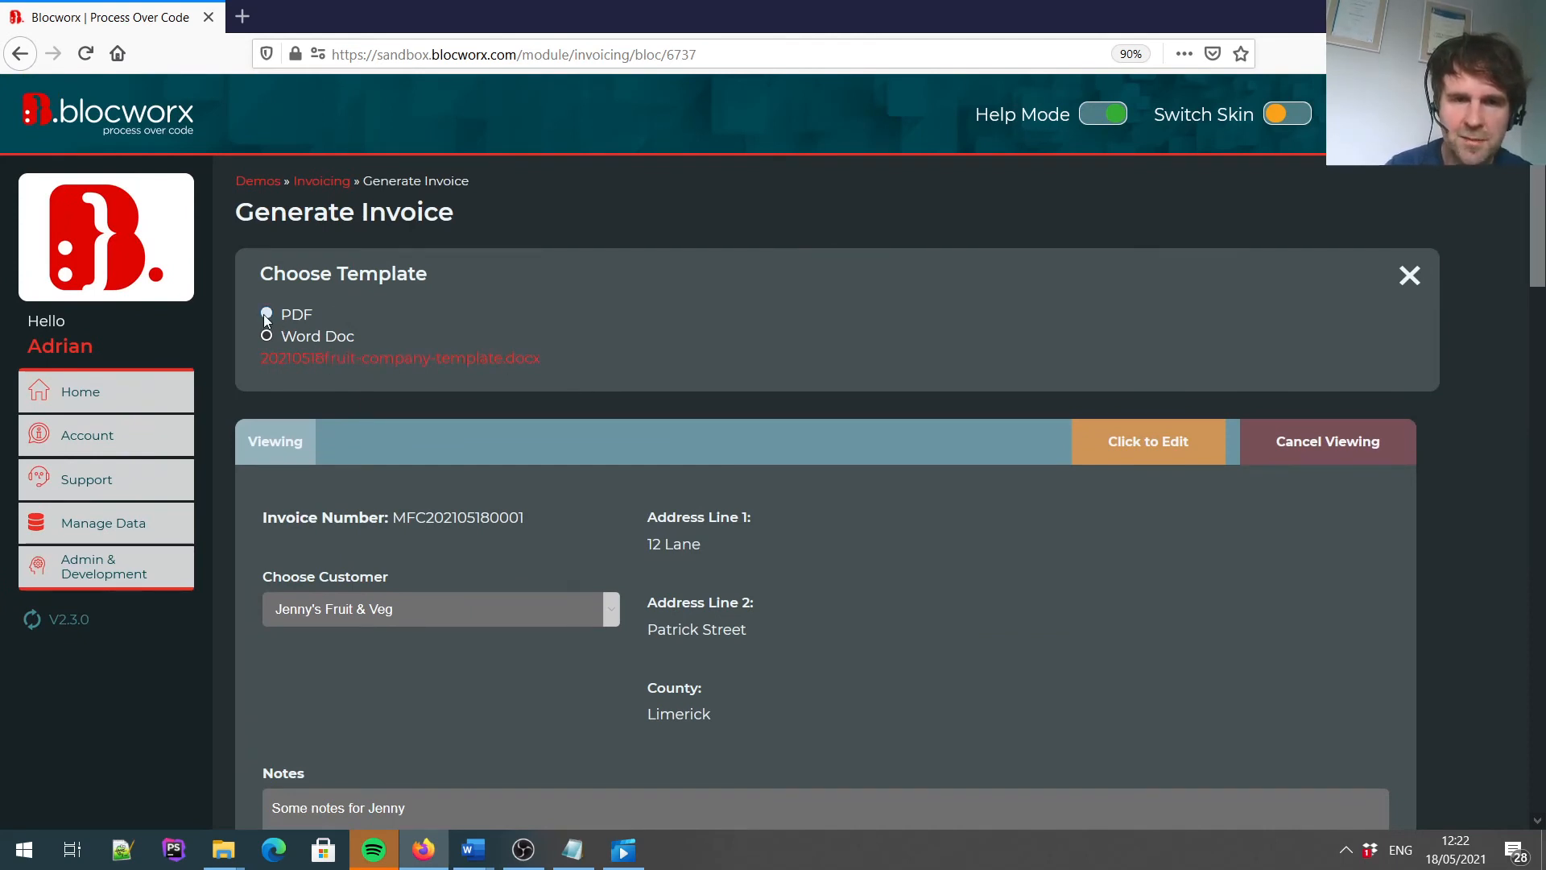
# Export the invoice as a PDF with 20210518fruit-company-template.docx, open it in Adobe Acrobat Reader, and view its line-item table.
pyautogui.click(327, 343)
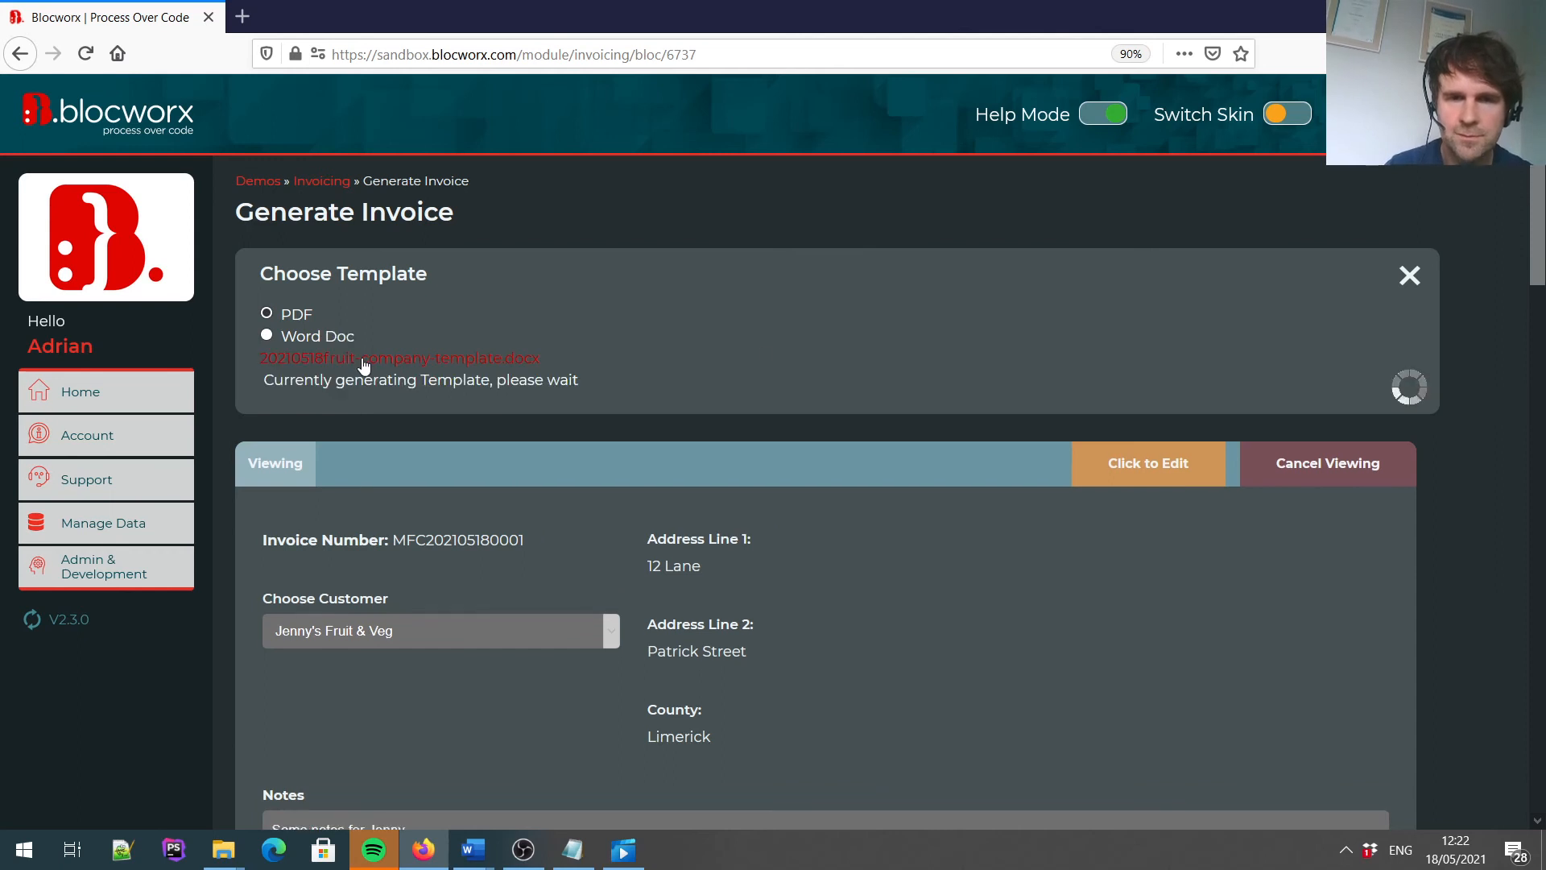
pyautogui.click(80, 184)
pyautogui.click(302, 271)
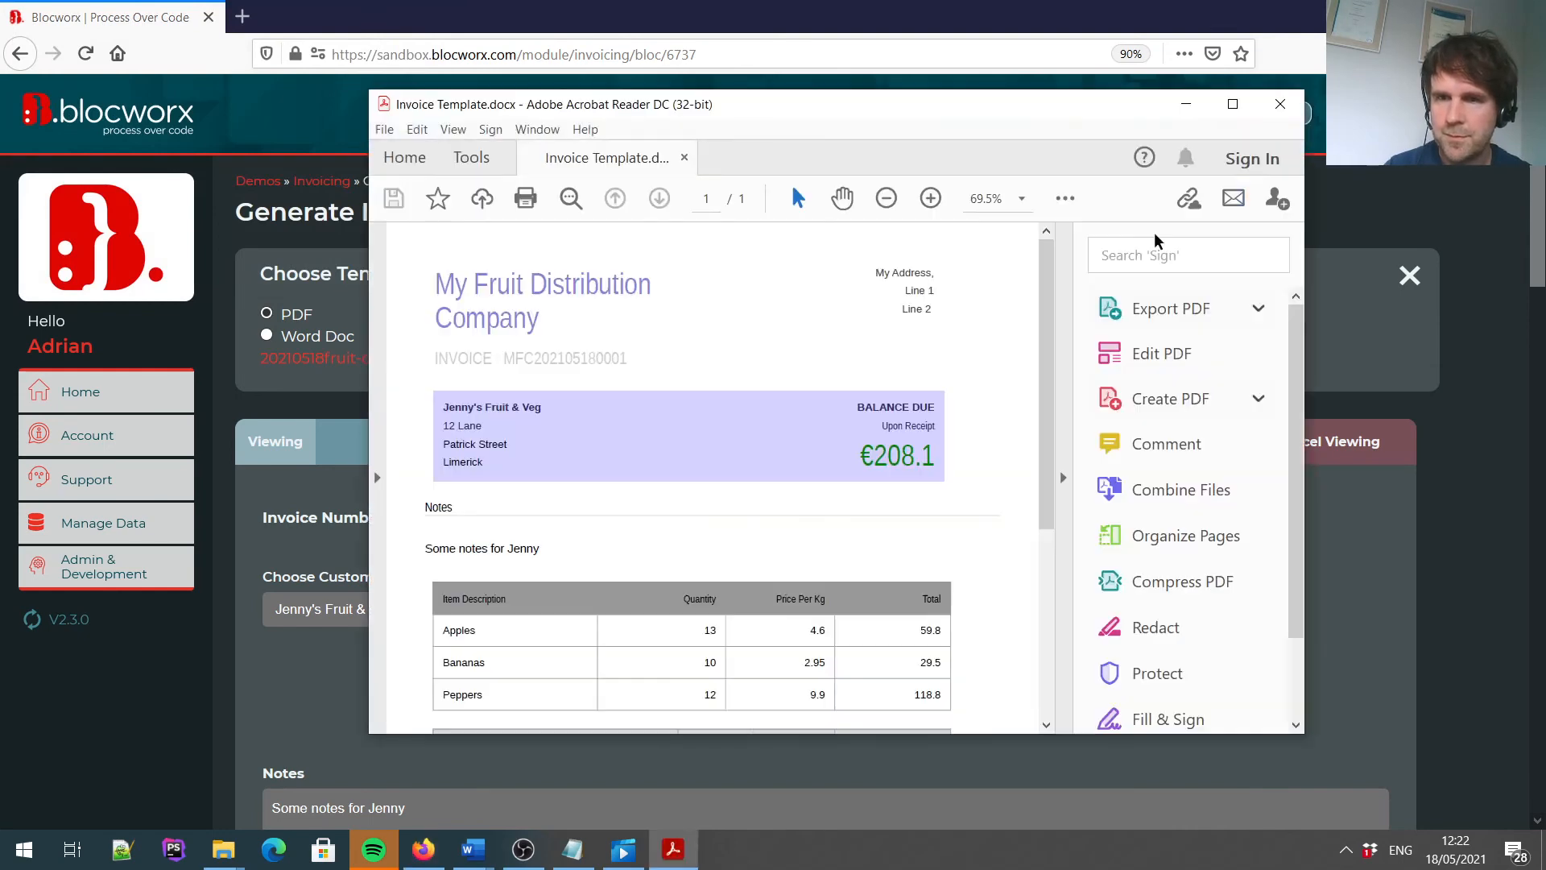
pyautogui.click(1232, 103)
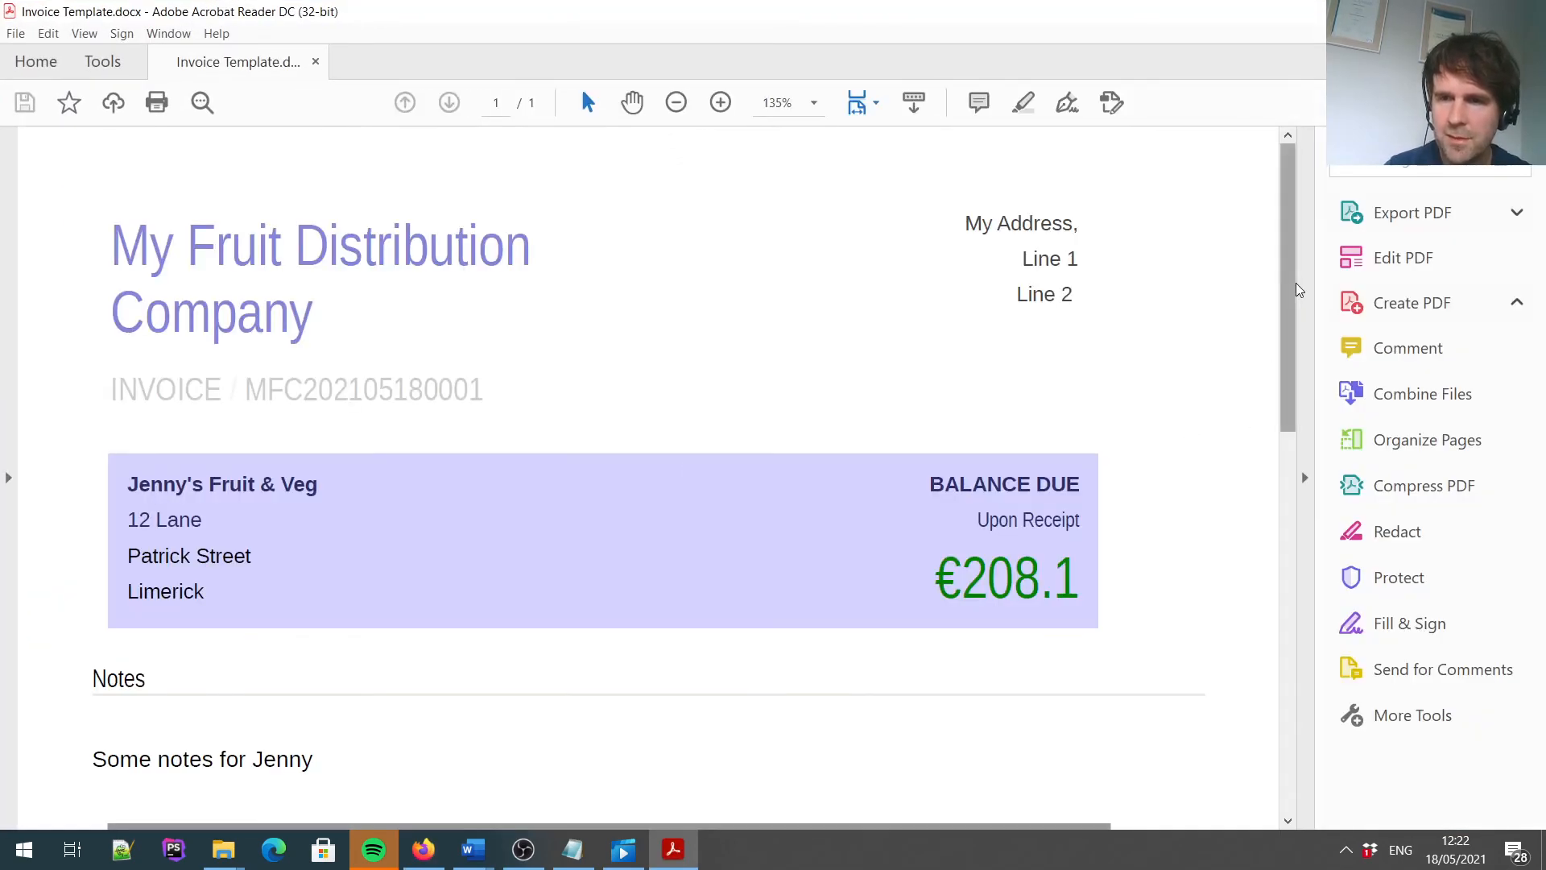
pyautogui.moveTo(1289, 283); pyautogui.dragTo(1288, 493)
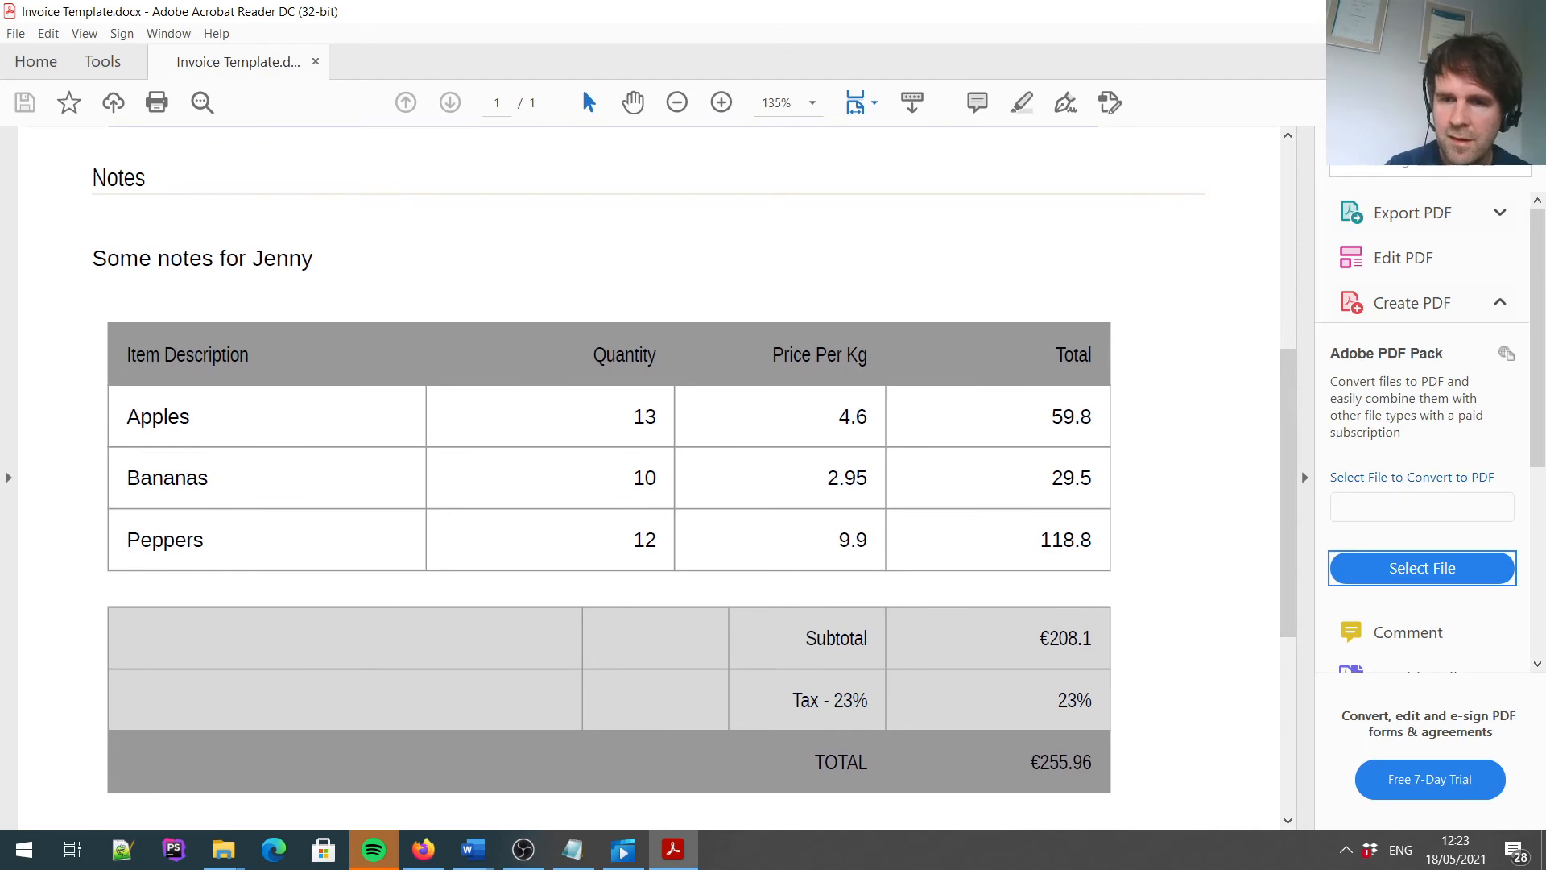
# In Word's fruit-company-template, add € before ${price_per_kilo} and ${total} in the item row, and save the template.
pyautogui.click(473, 850)
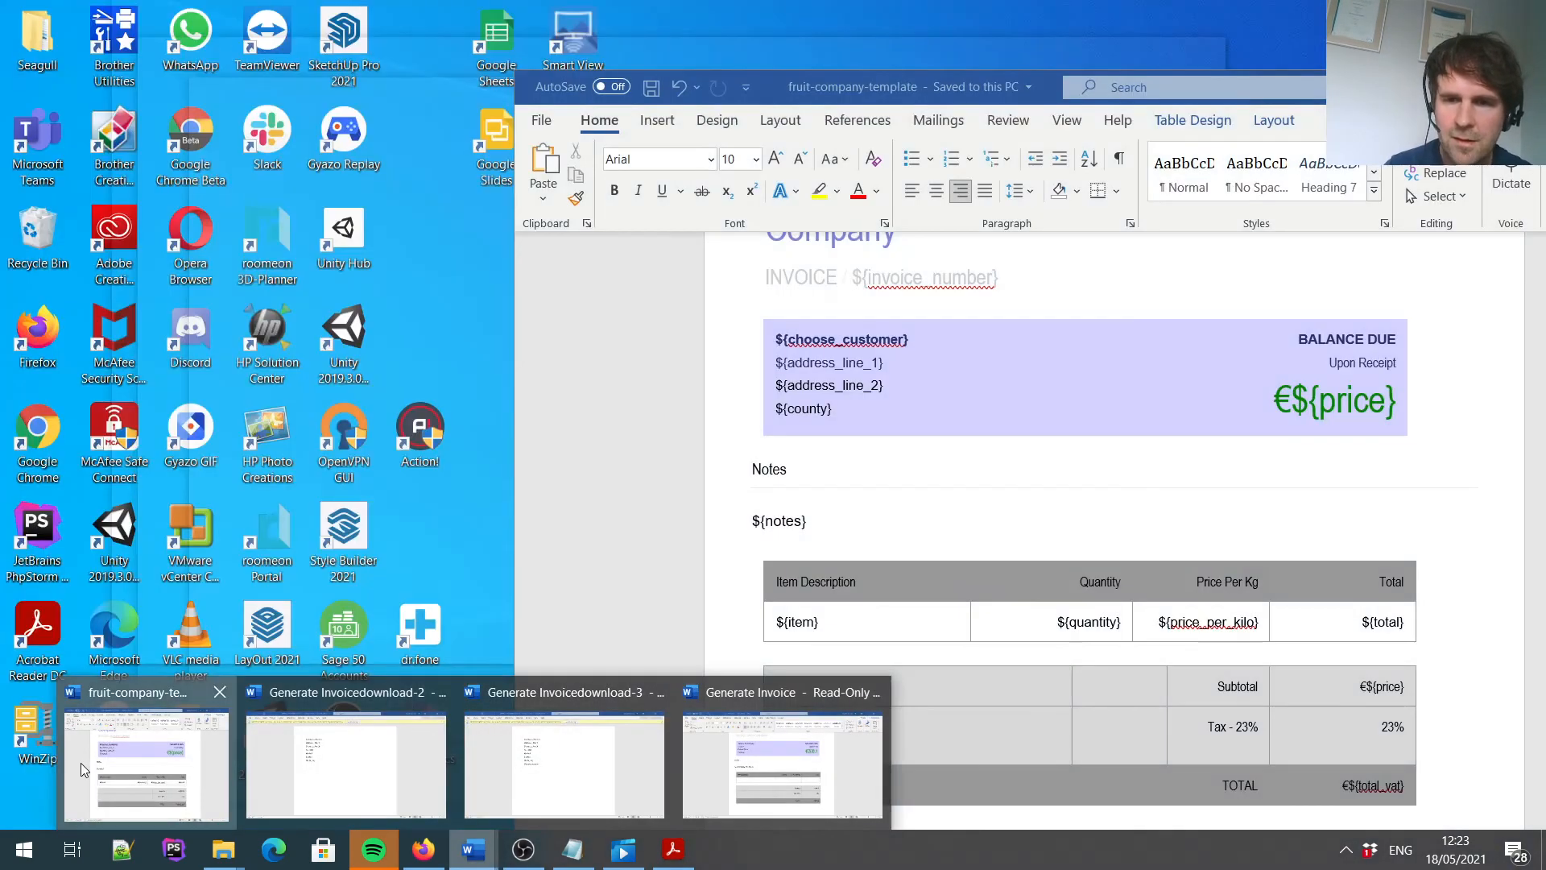
pyautogui.click(80, 762)
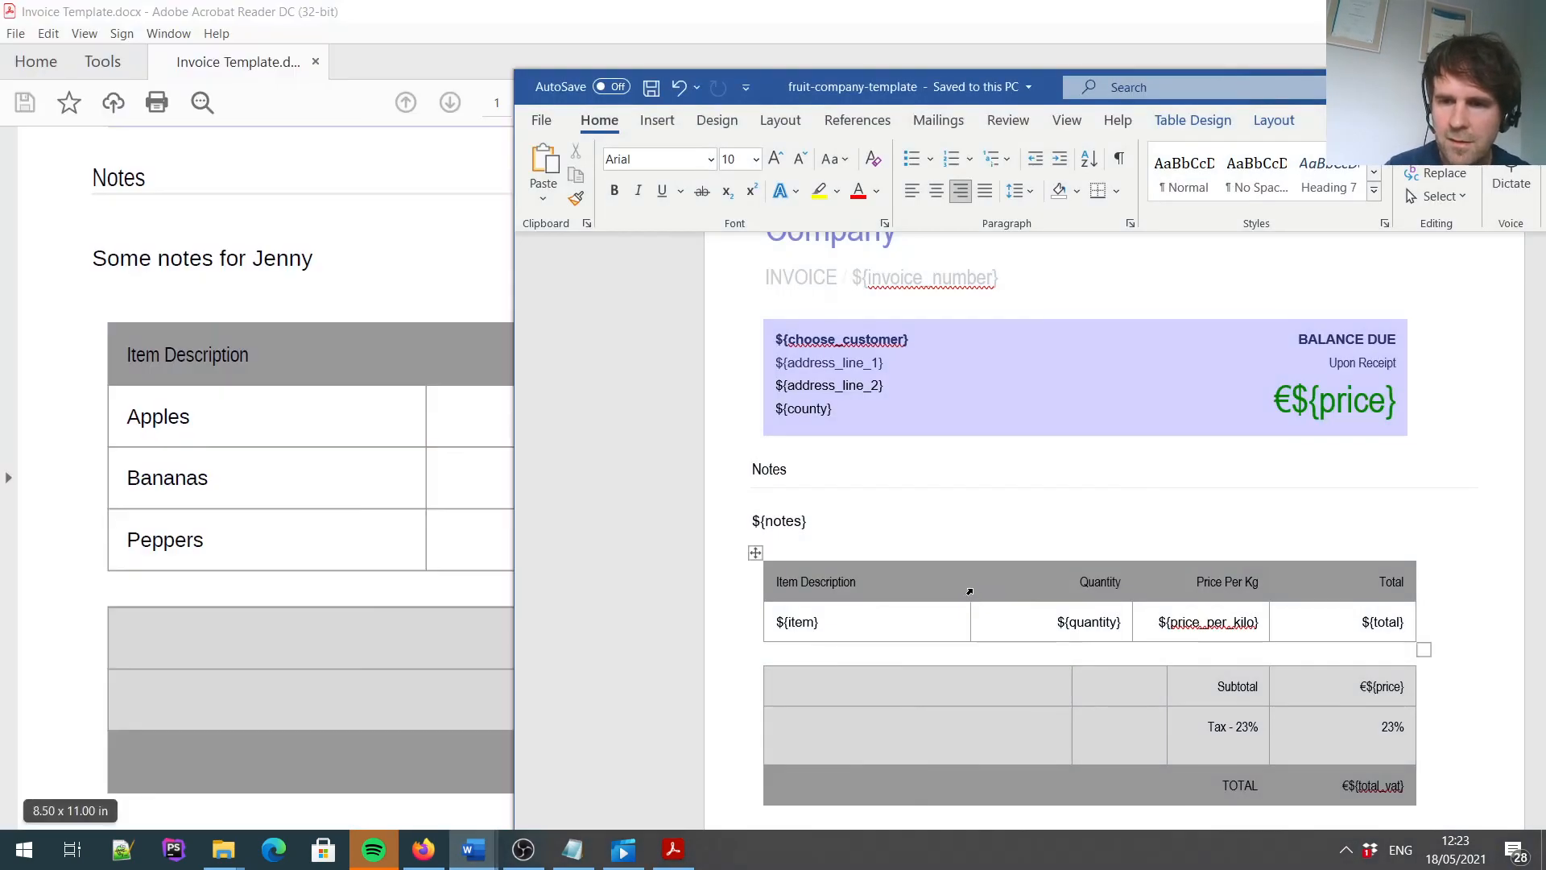
pyautogui.click(1051, 622)
pyautogui.write('€')
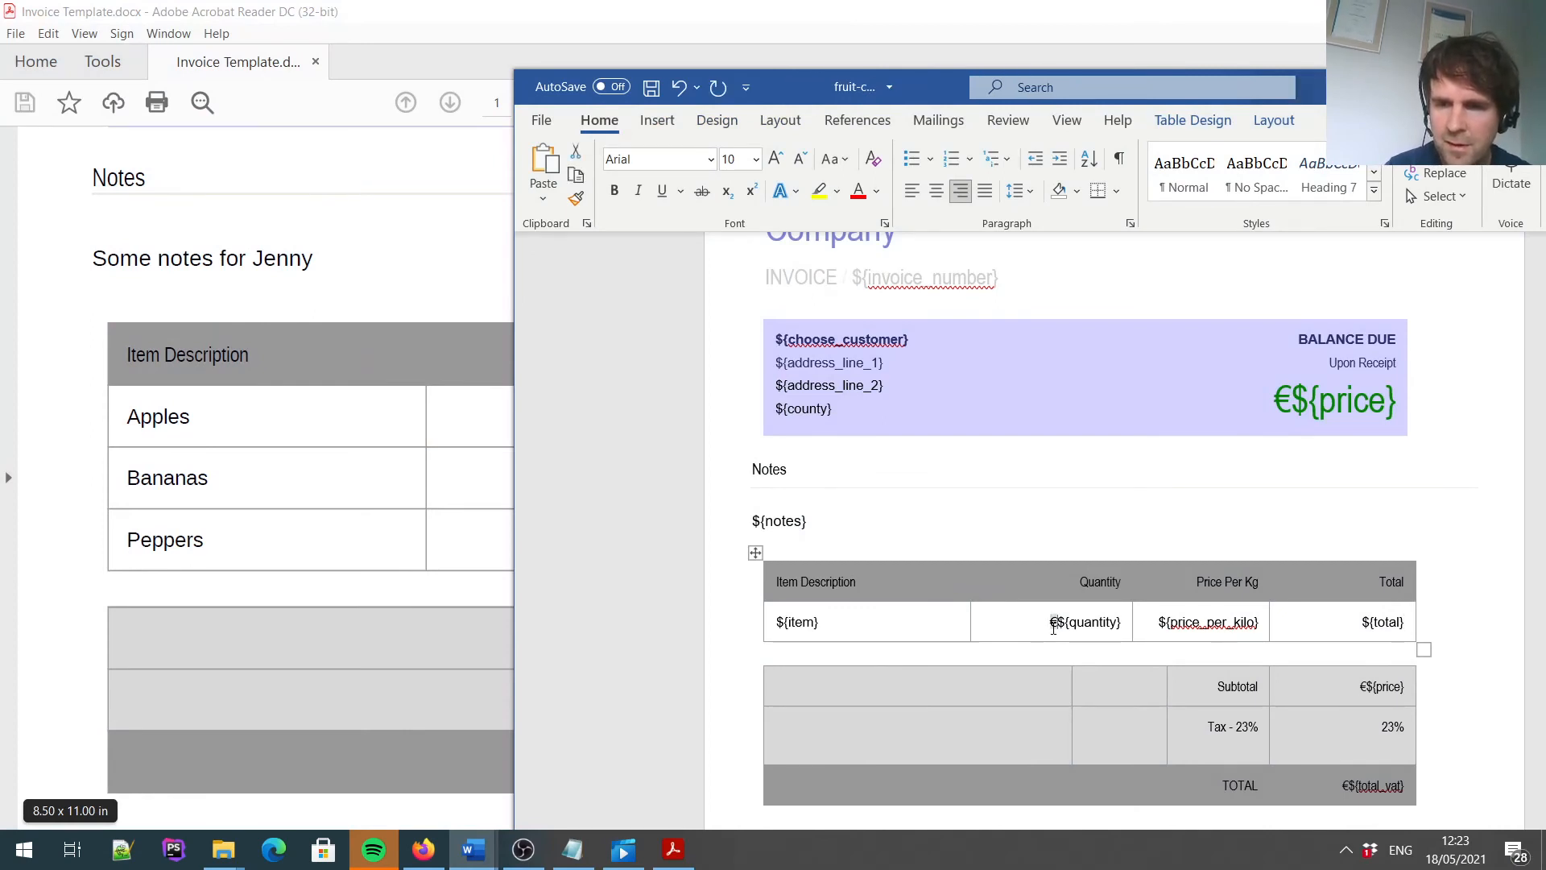
pyautogui.press('BackSpace')
pyautogui.press('Tab')
pyautogui.press('Left')
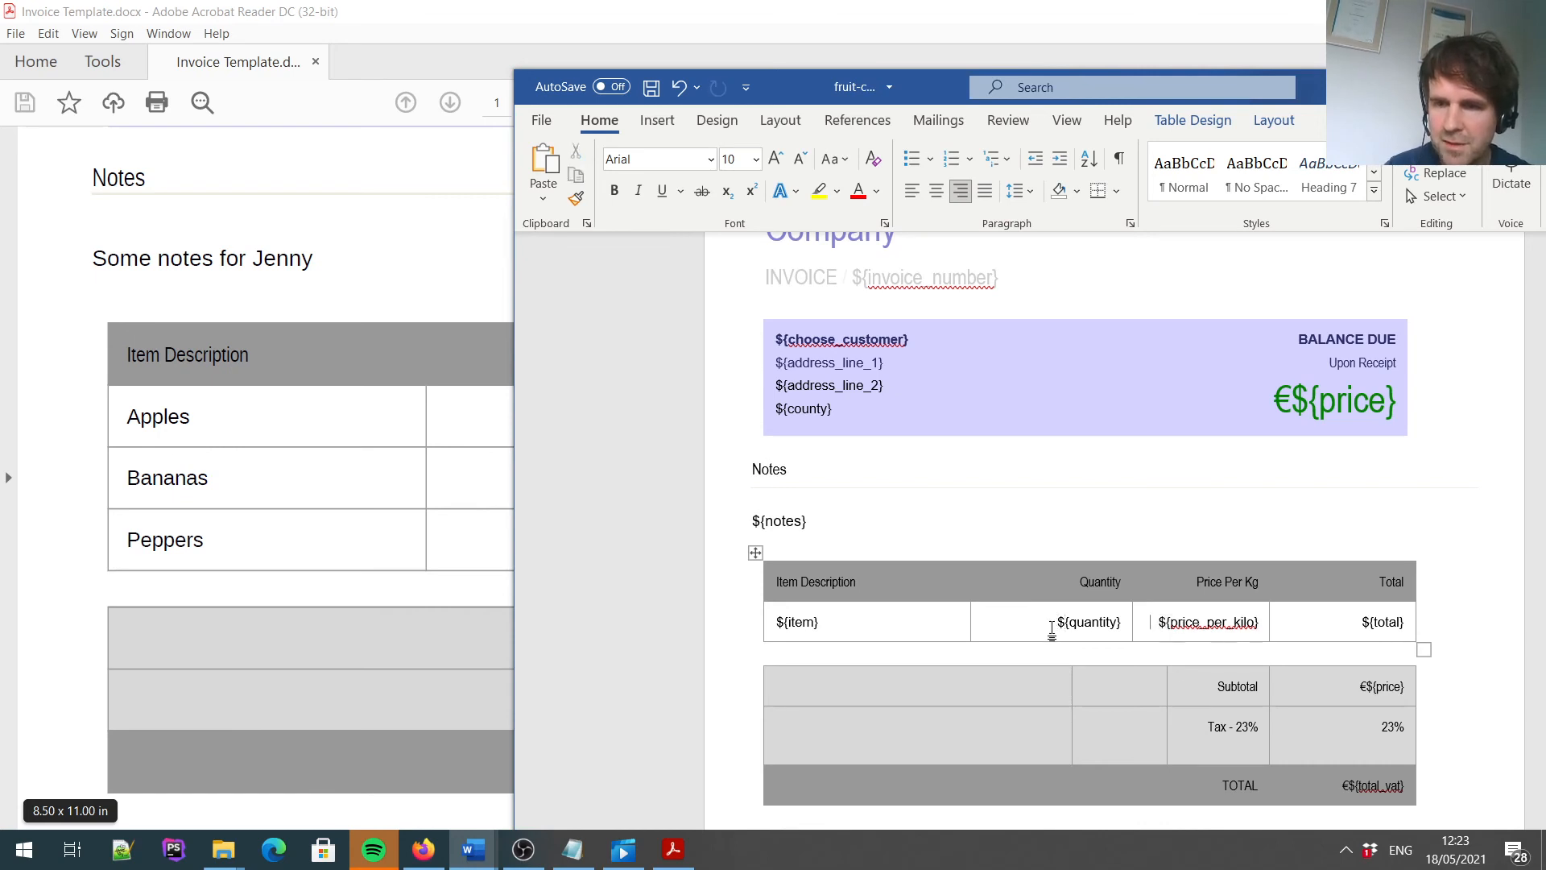
pyautogui.write('€')
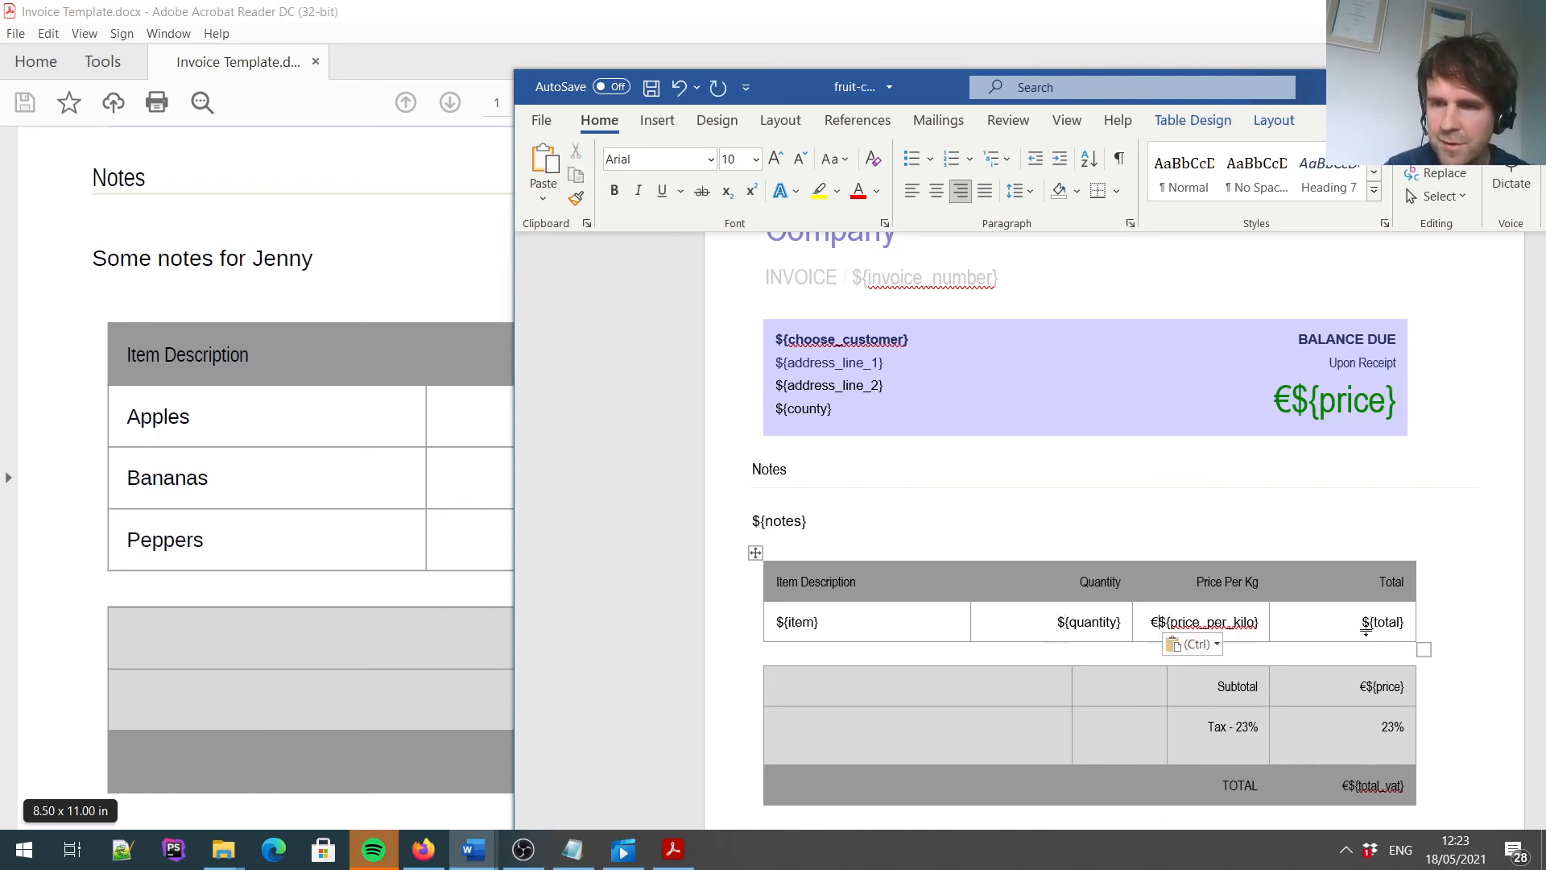
pyautogui.click(1361, 624)
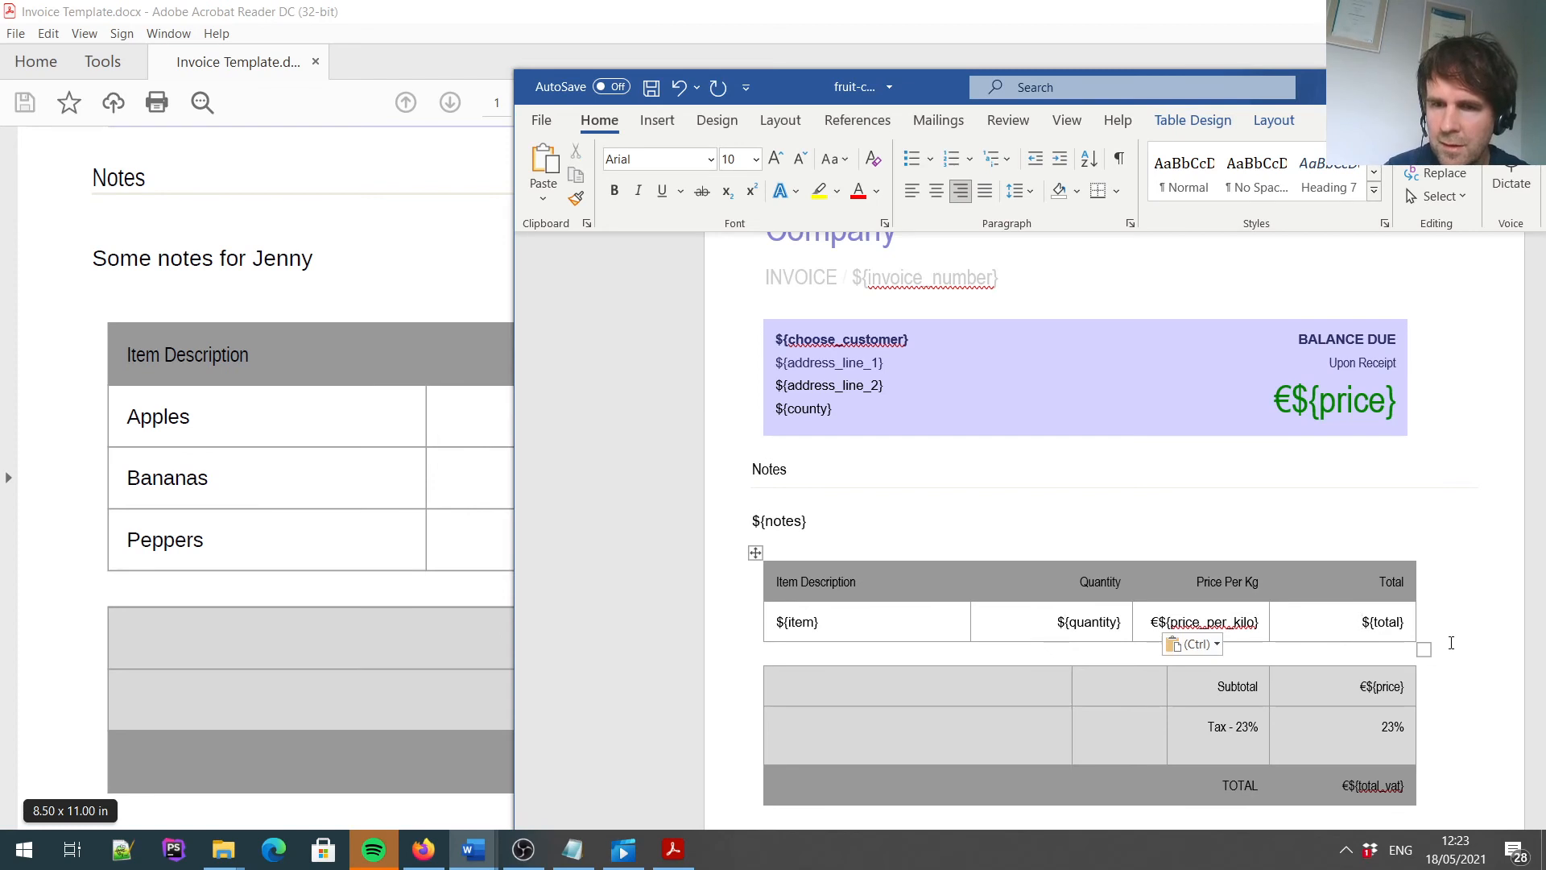
pyautogui.write('€')
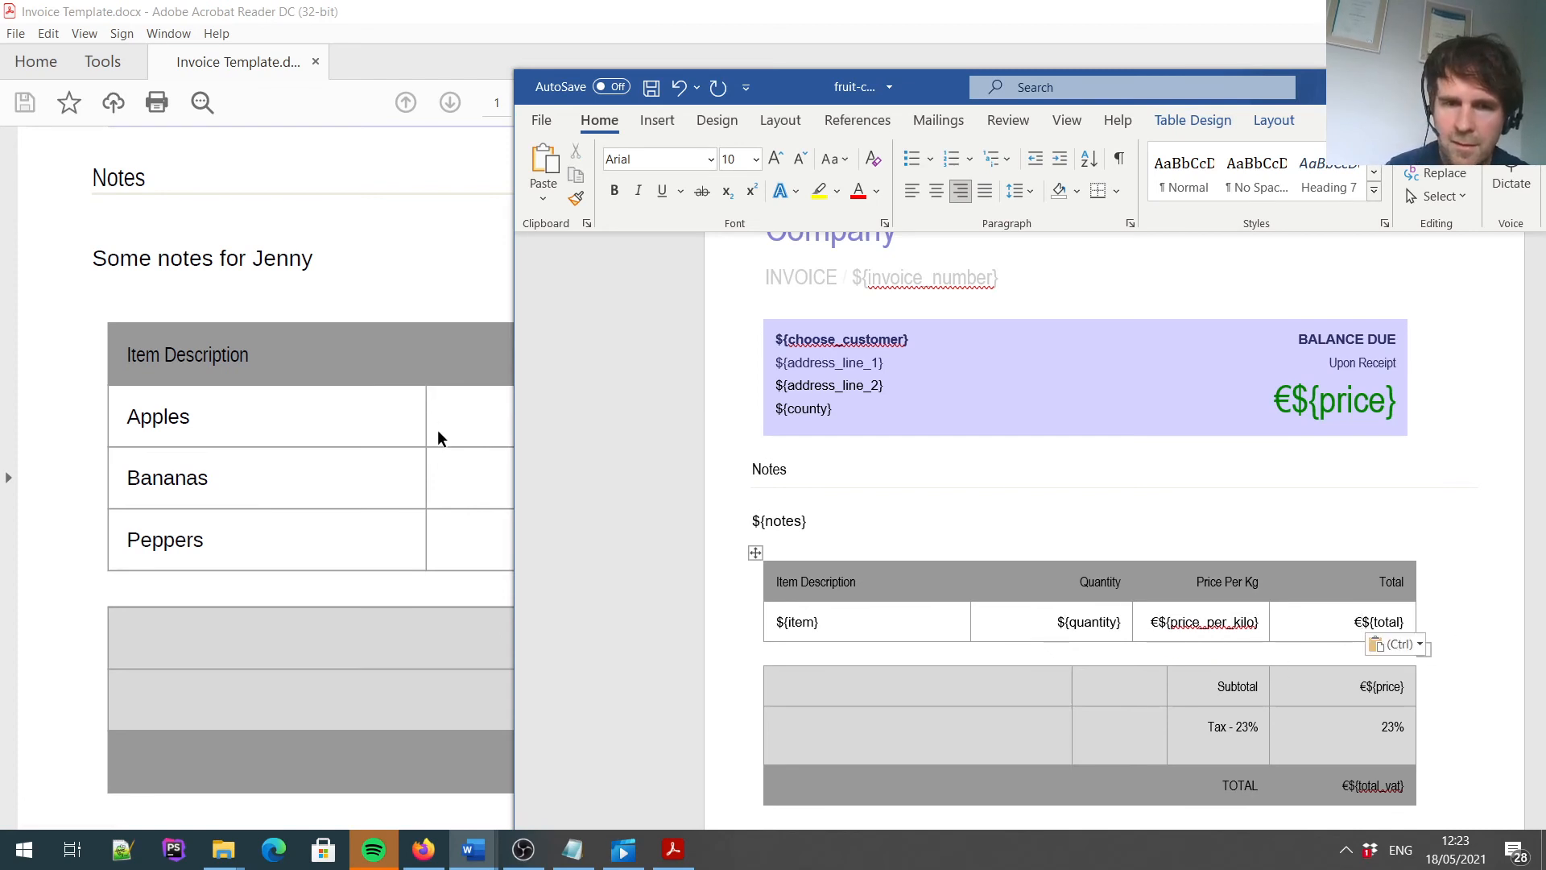
pyautogui.hotkey('ctrl', 's')
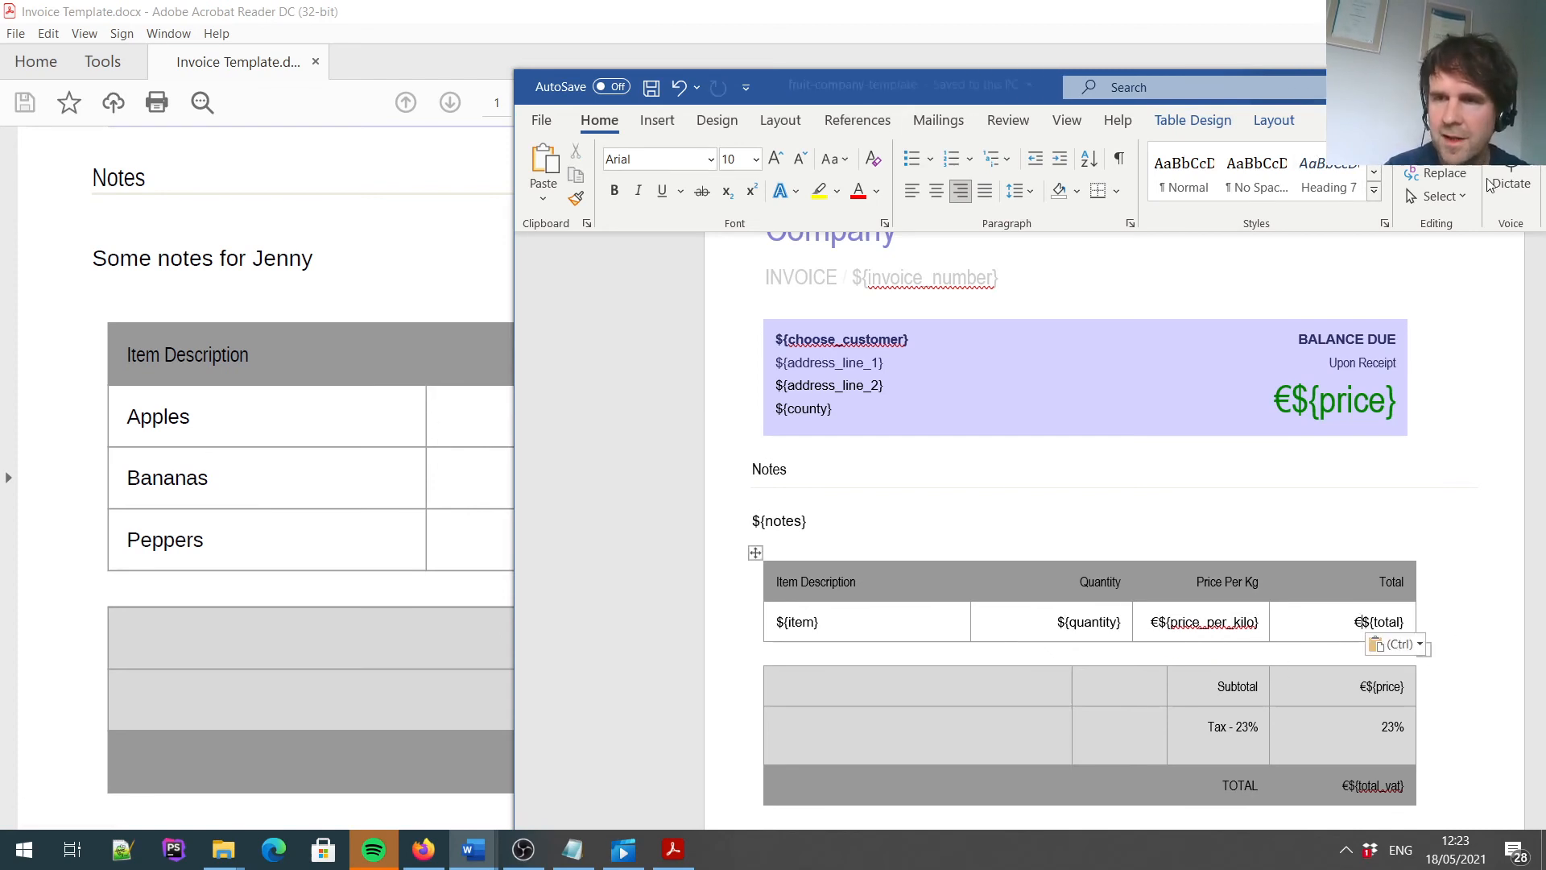
# Close the Word template, return to Blocworx in Firefox, and open the Generate Invoice bloc in edit mode despite its live data.
pyautogui.click(1275, 121)
pyautogui.moveTo(1402, 95); pyautogui.dragTo(1131, 109)
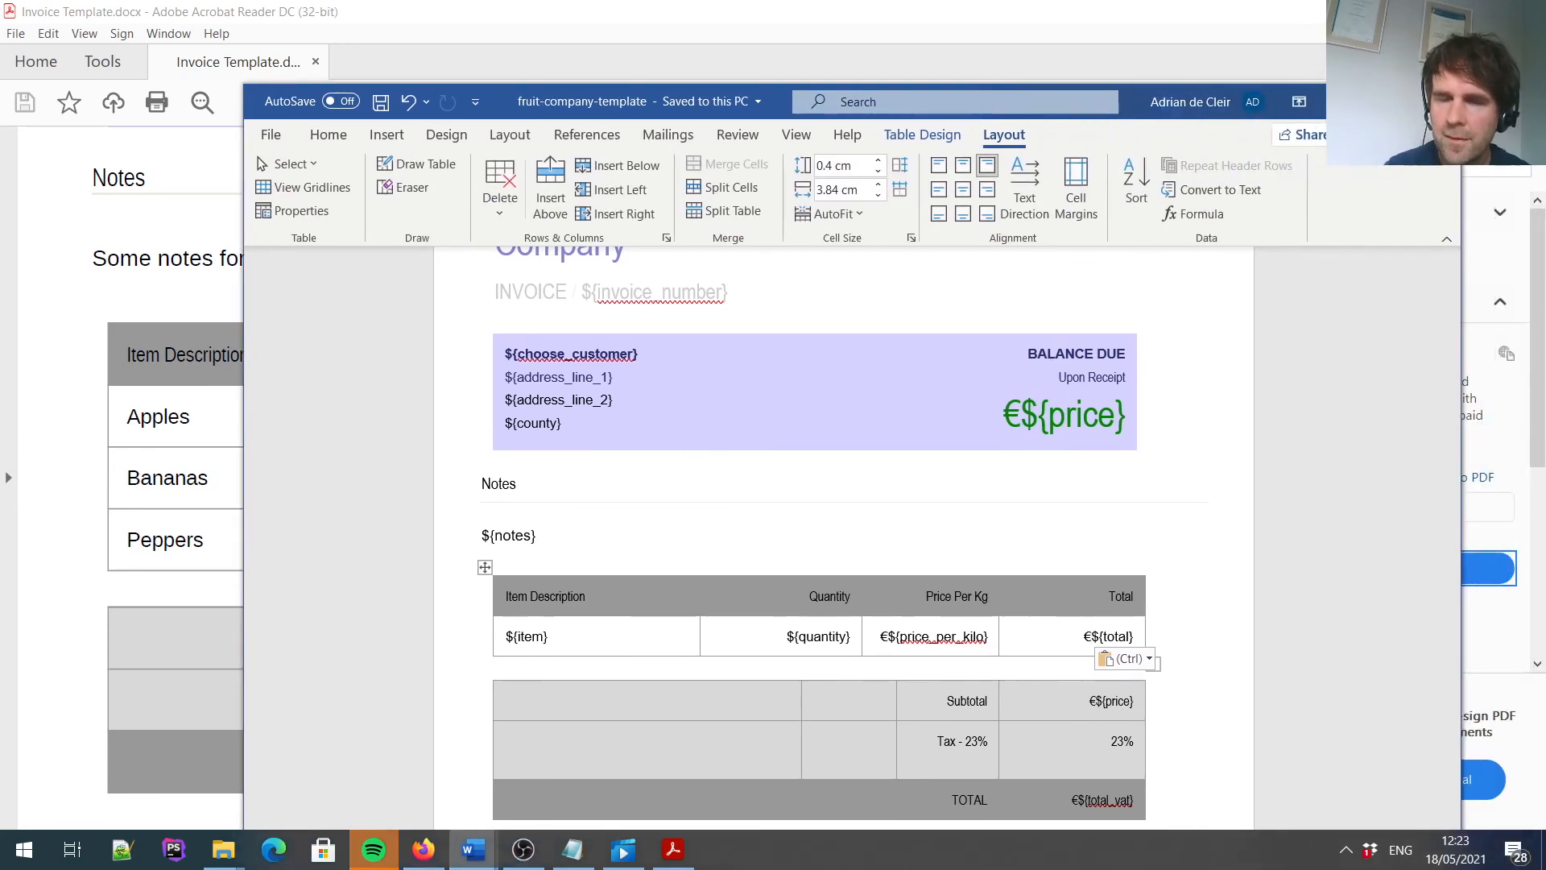
pyautogui.click(1439, 101)
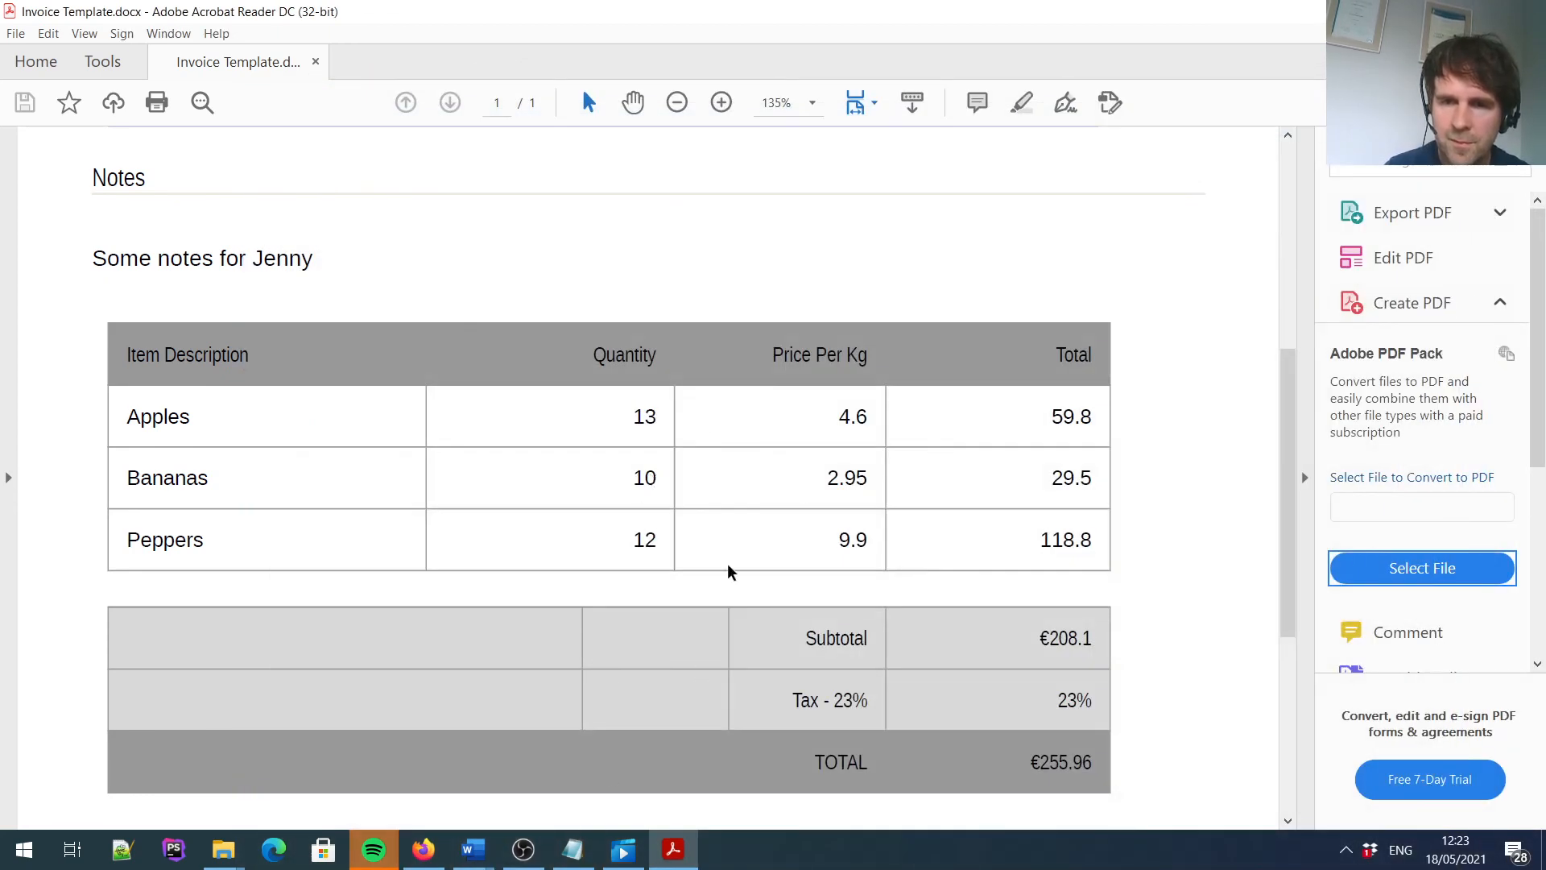
pyautogui.click(424, 850)
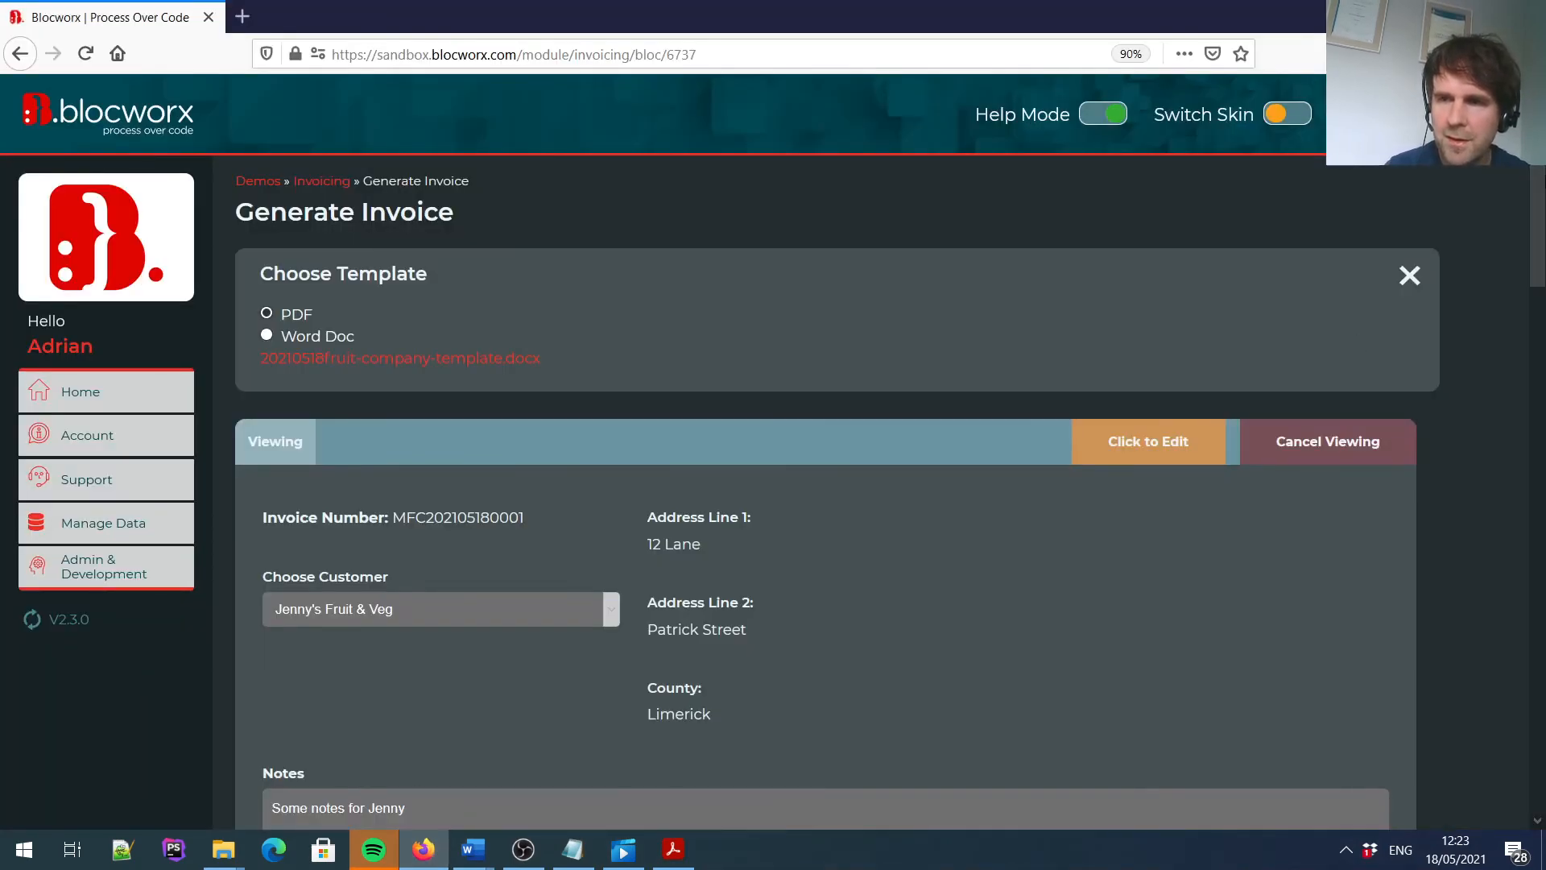
pyautogui.moveTo(1539, 174); pyautogui.dragTo(1539, 717)
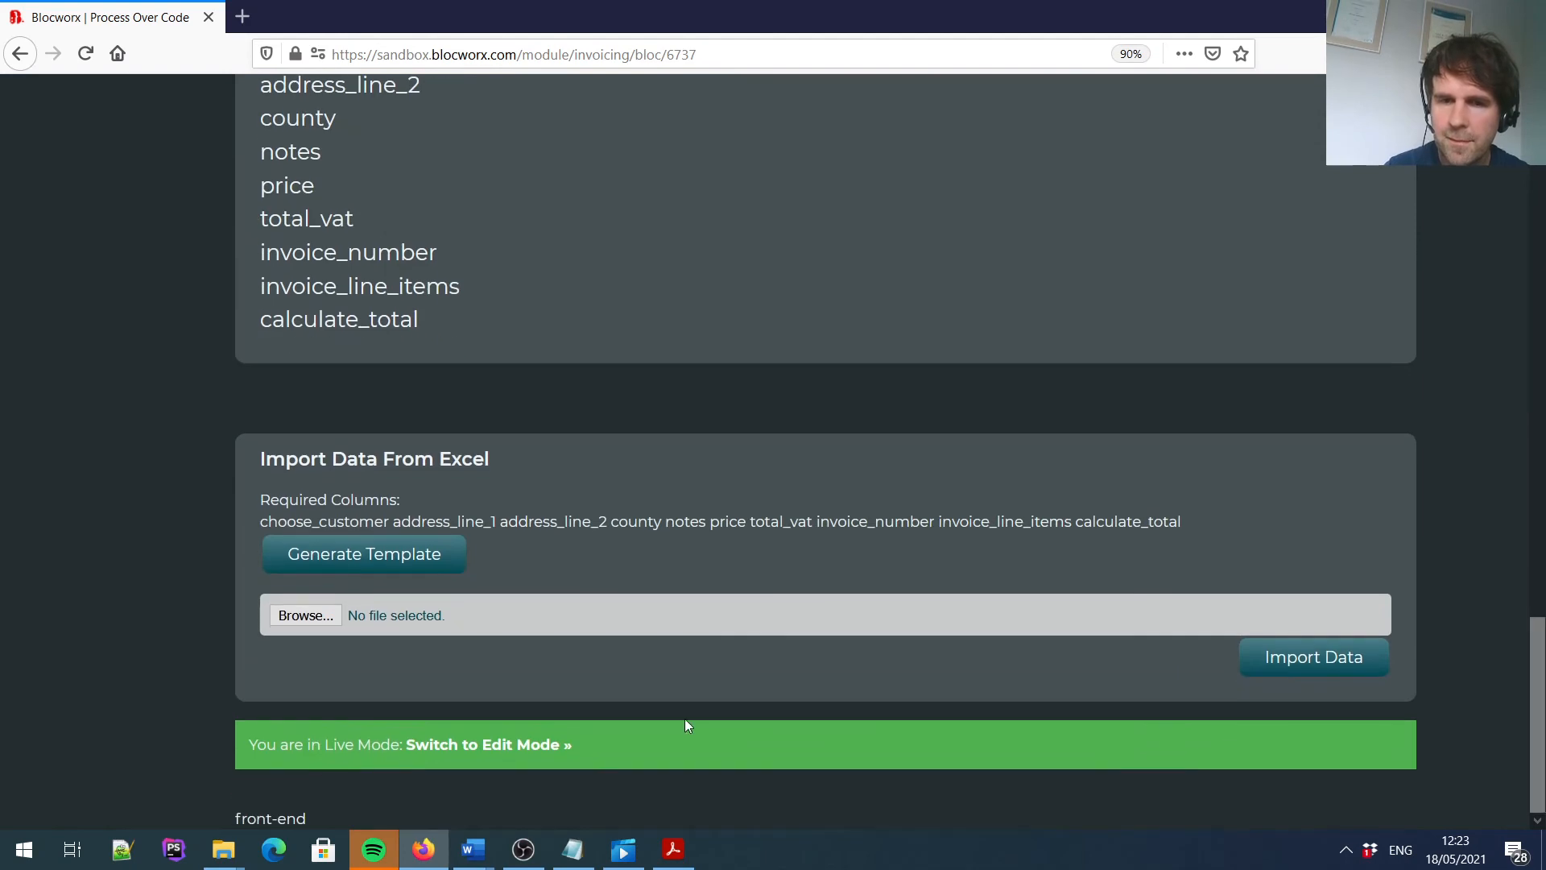
pyautogui.click(488, 747)
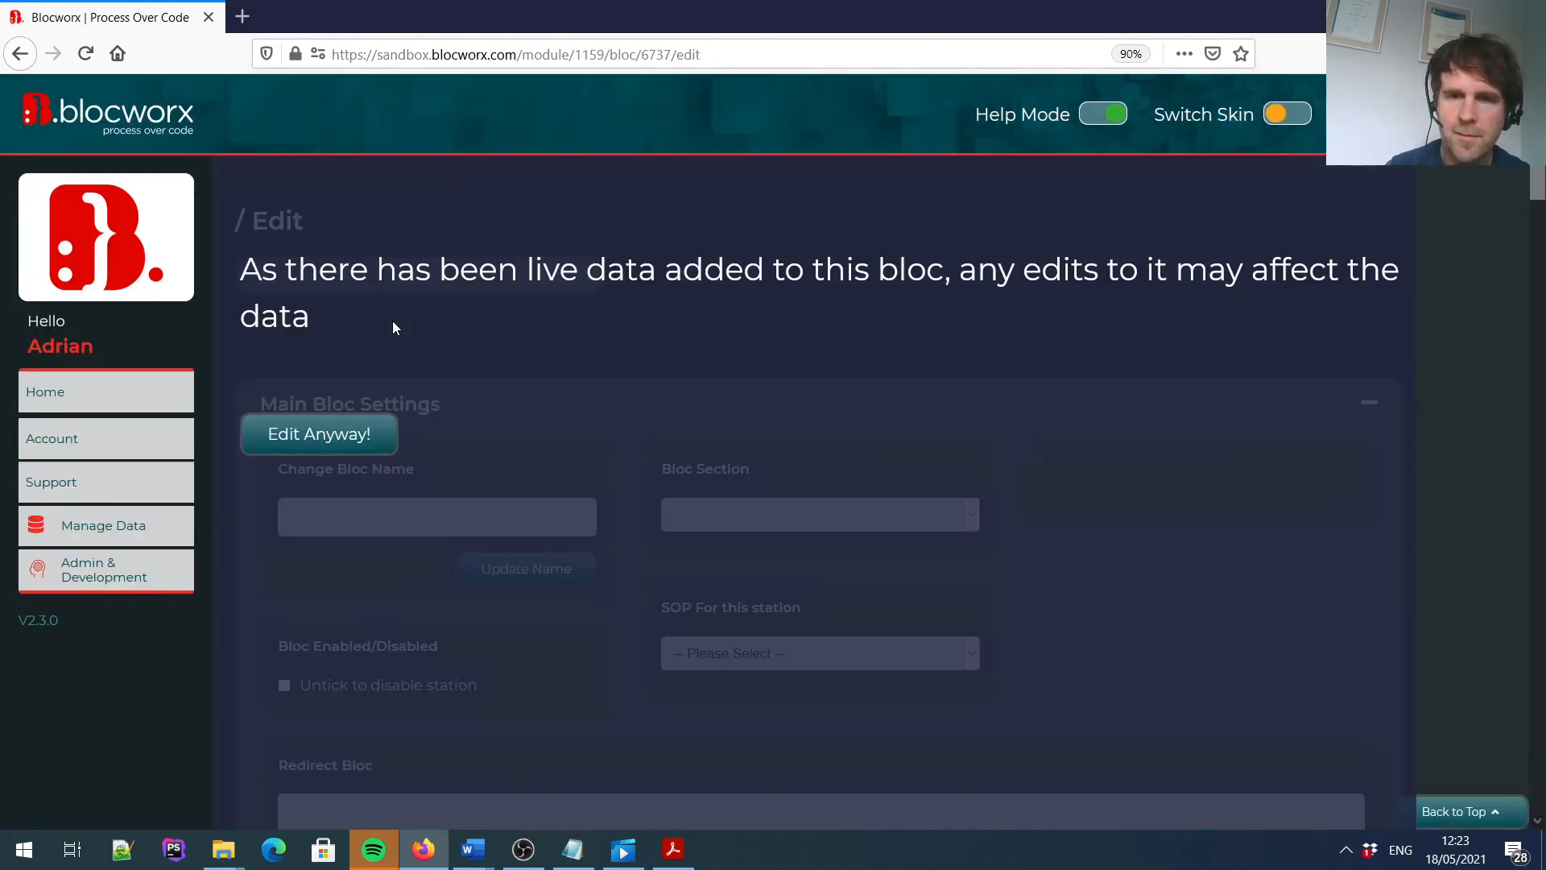
pyautogui.click(344, 436)
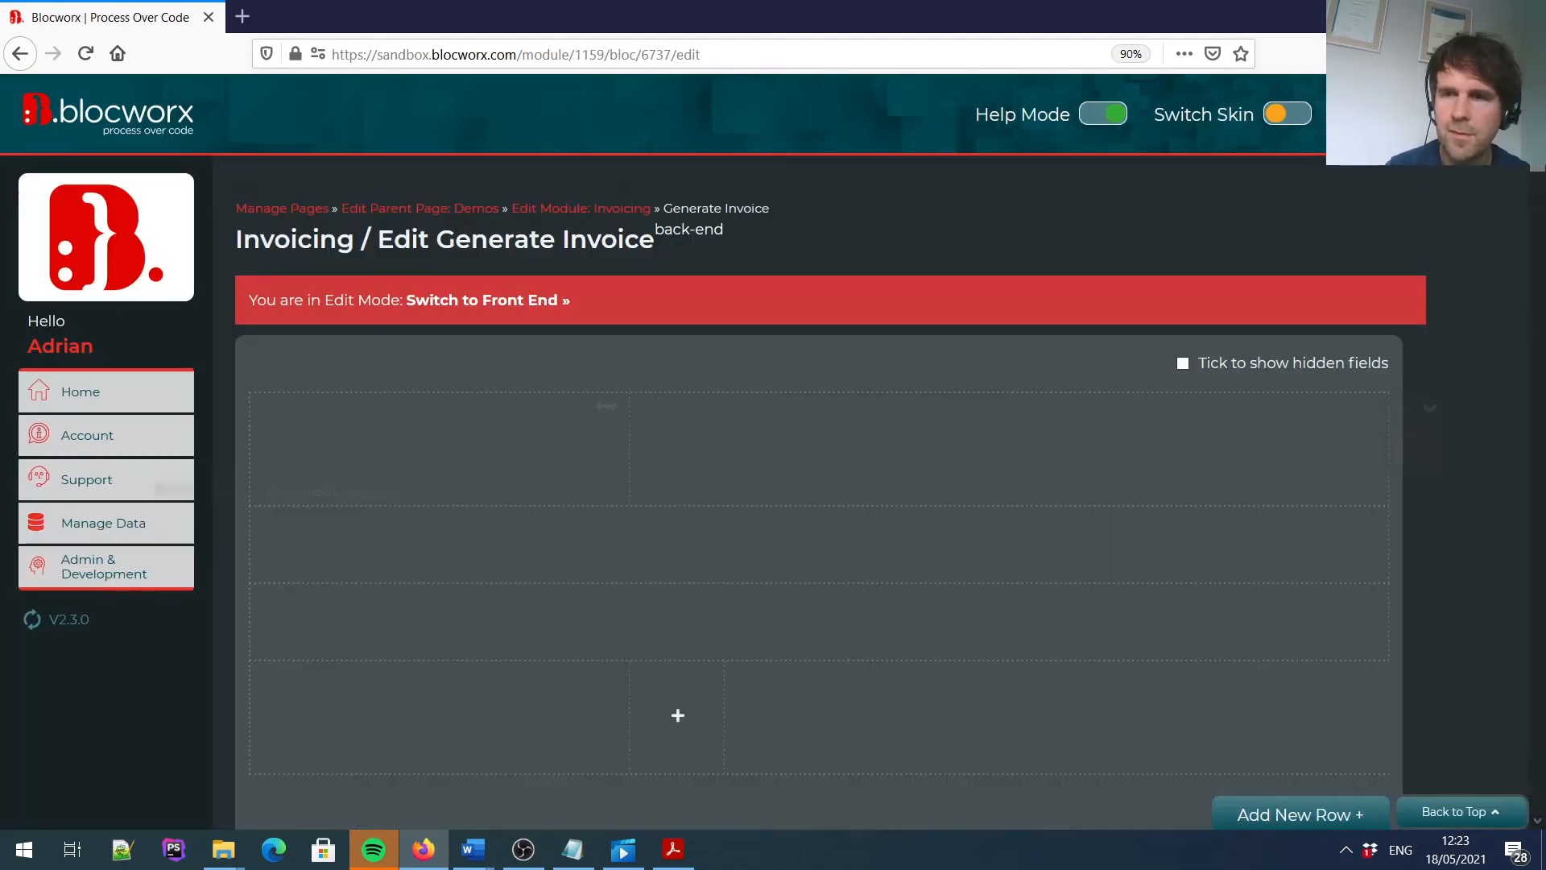
# Delete the existing doc export template and upload fruit-company-template.docx under the template name New Template.
pyautogui.moveTo(1539, 169); pyautogui.dragTo(1539, 580)
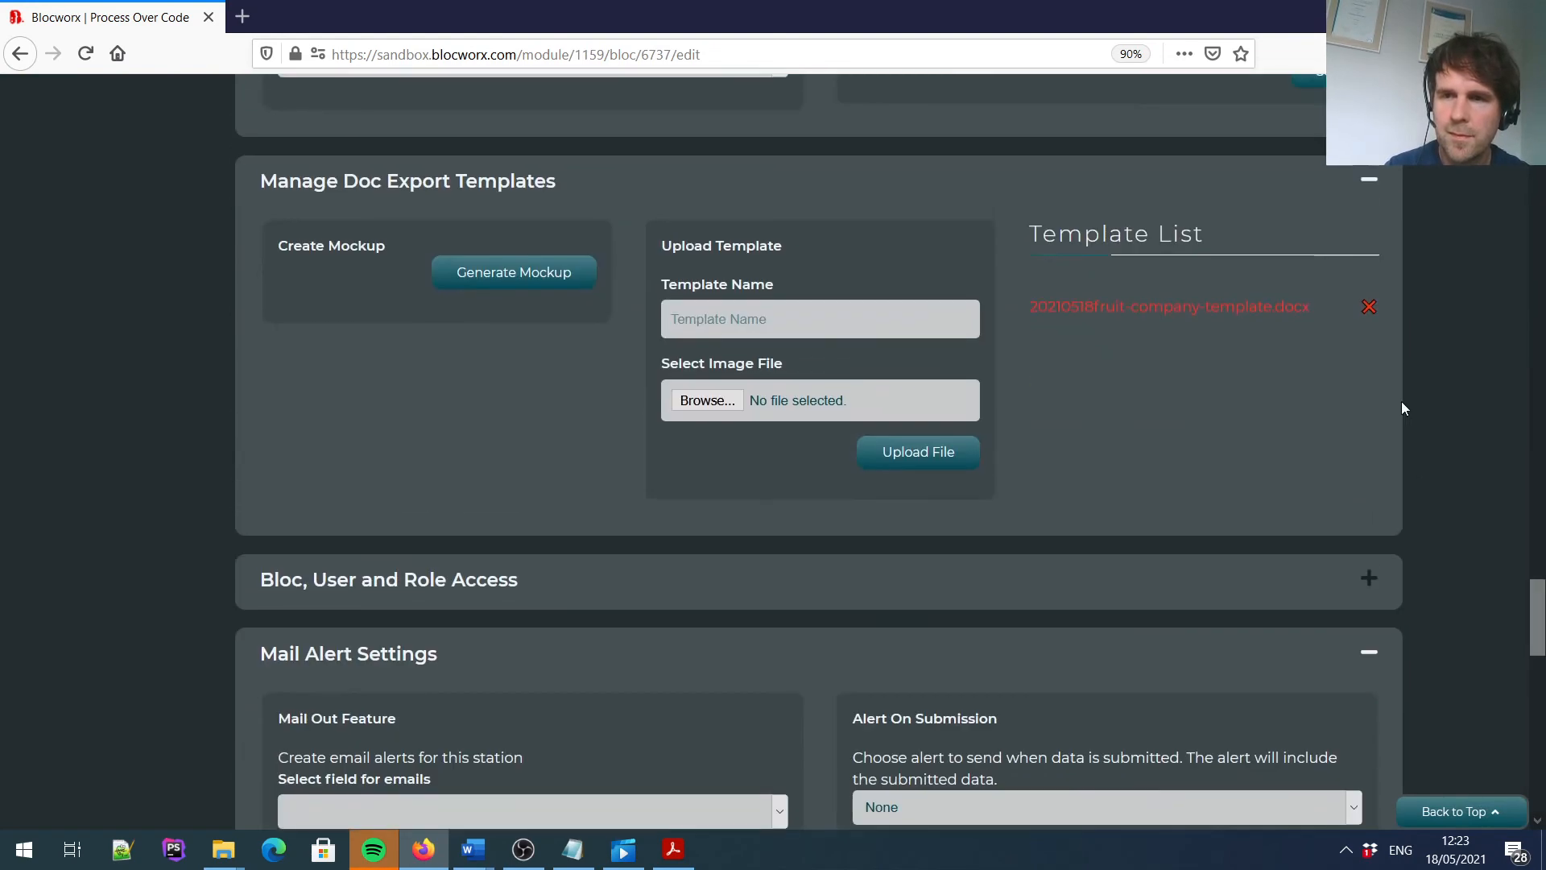
pyautogui.click(932, 313)
pyautogui.write('New TEmpla')
pyautogui.press('BackSpace')
pyautogui.press('BackSpace')
pyautogui.write('emplate')
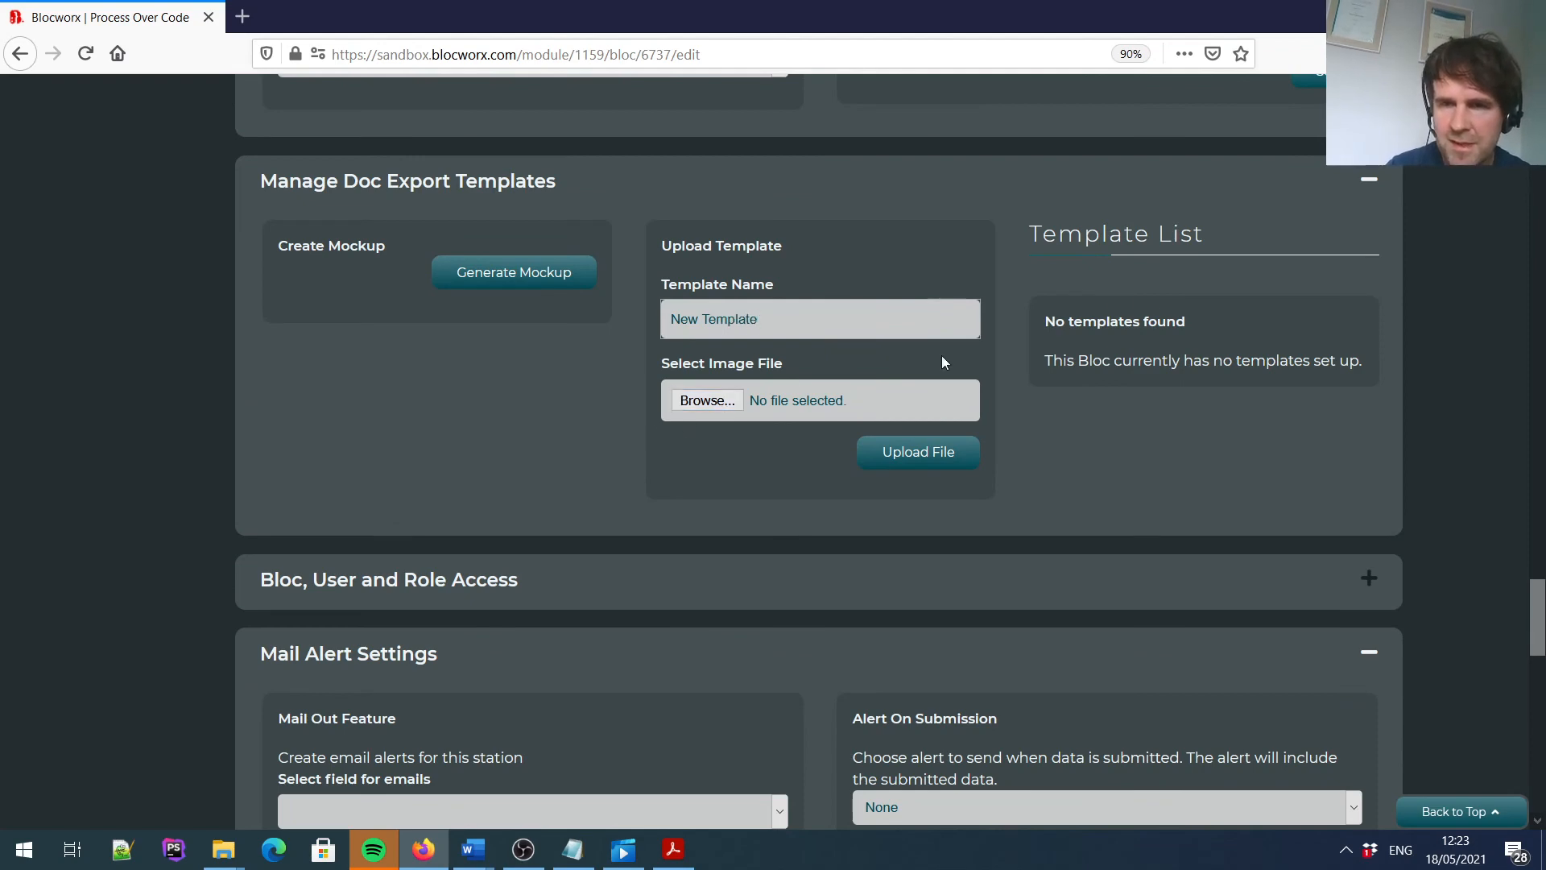
pyautogui.click(716, 407)
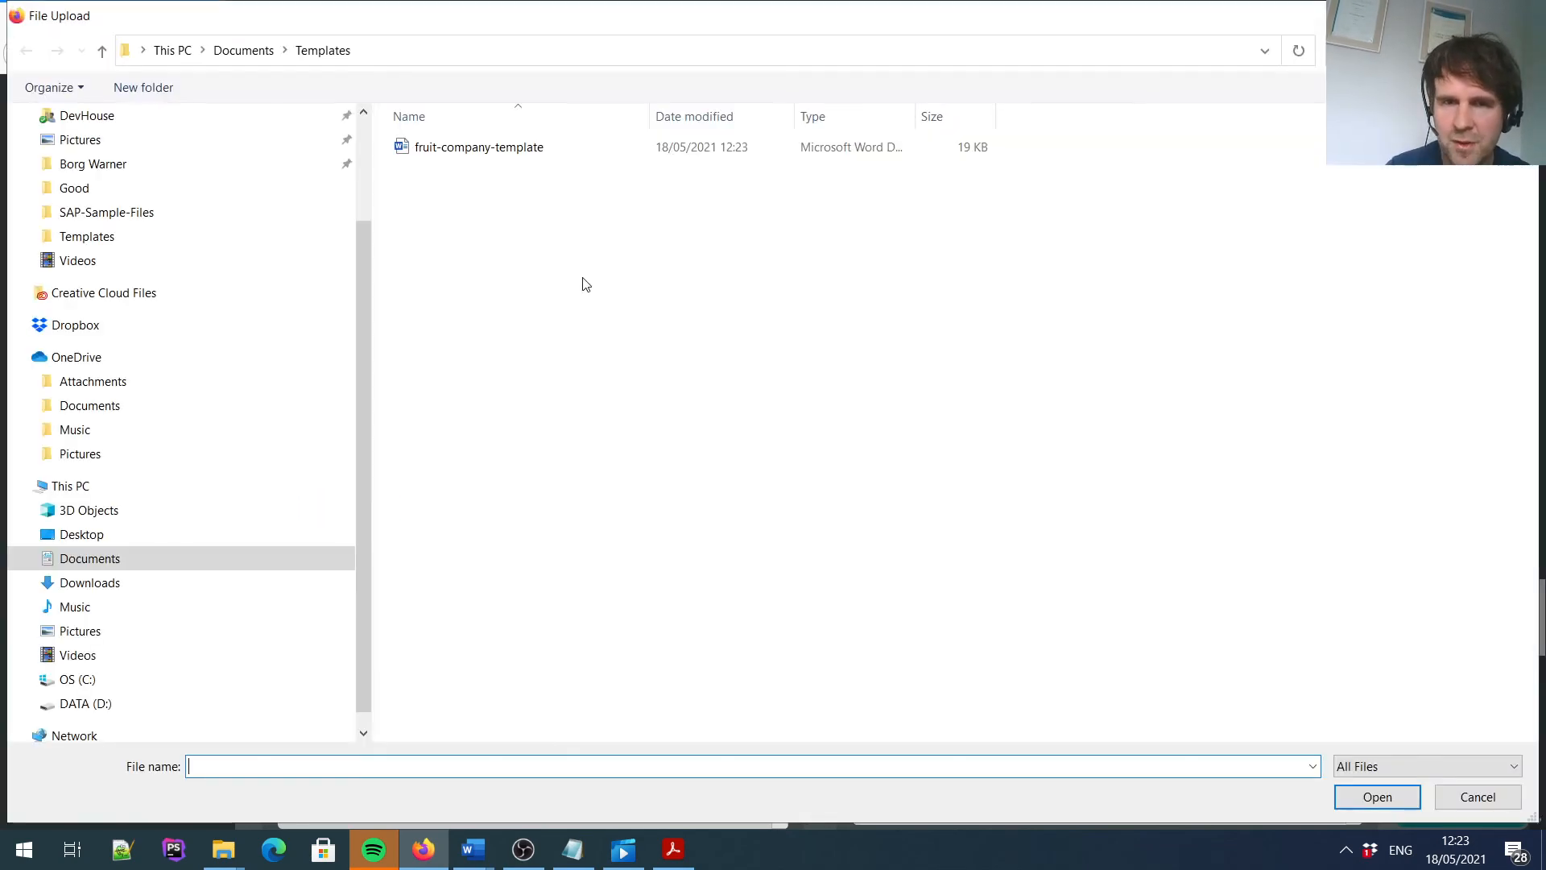
pyautogui.doubleClick(452, 152)
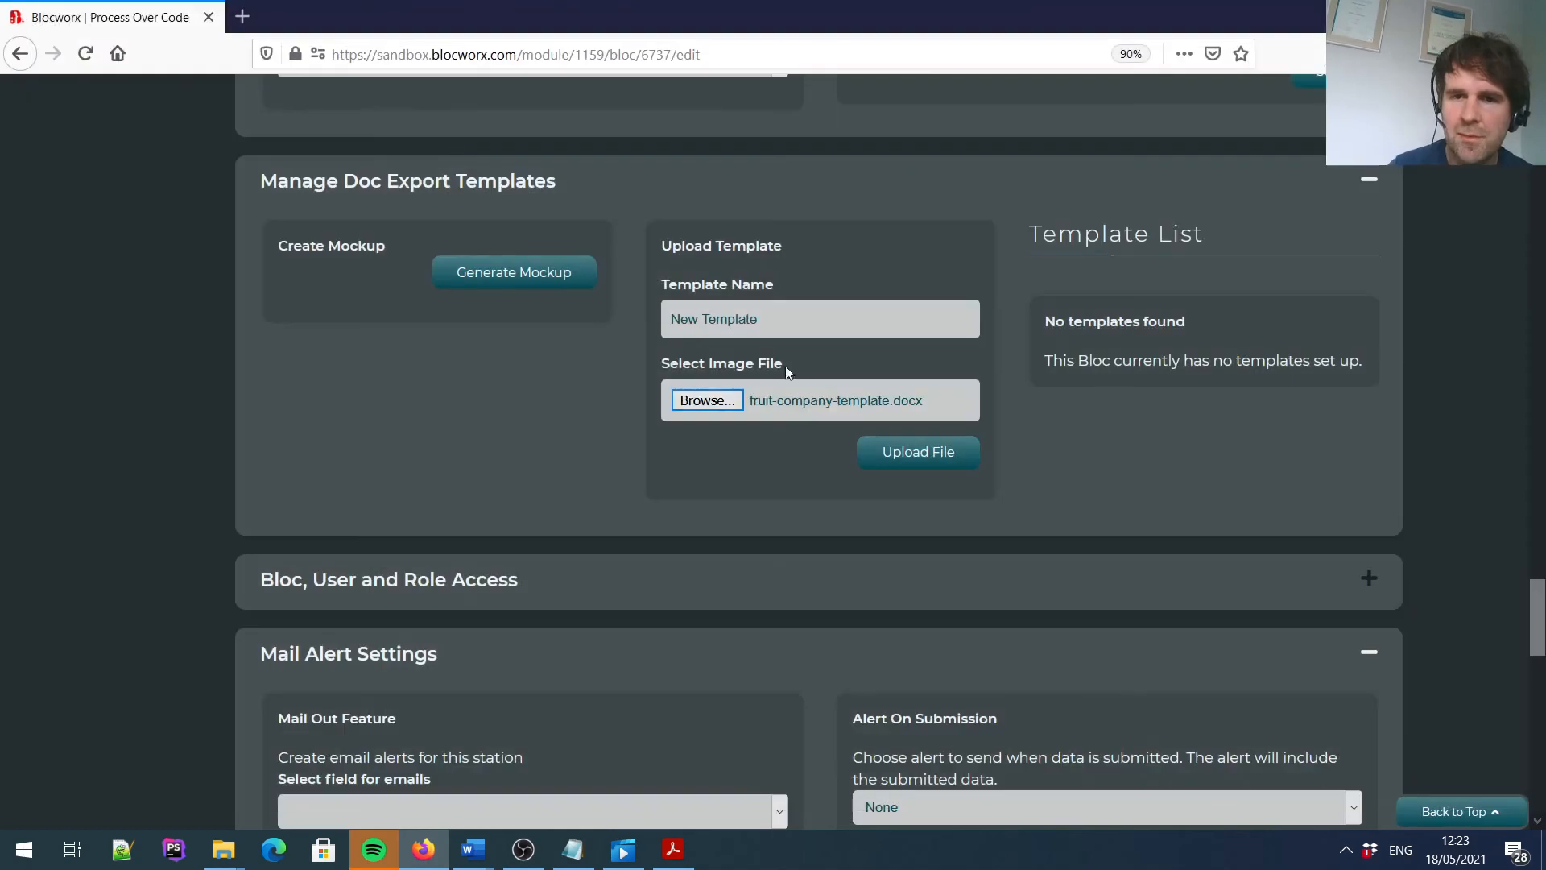
pyautogui.click(907, 455)
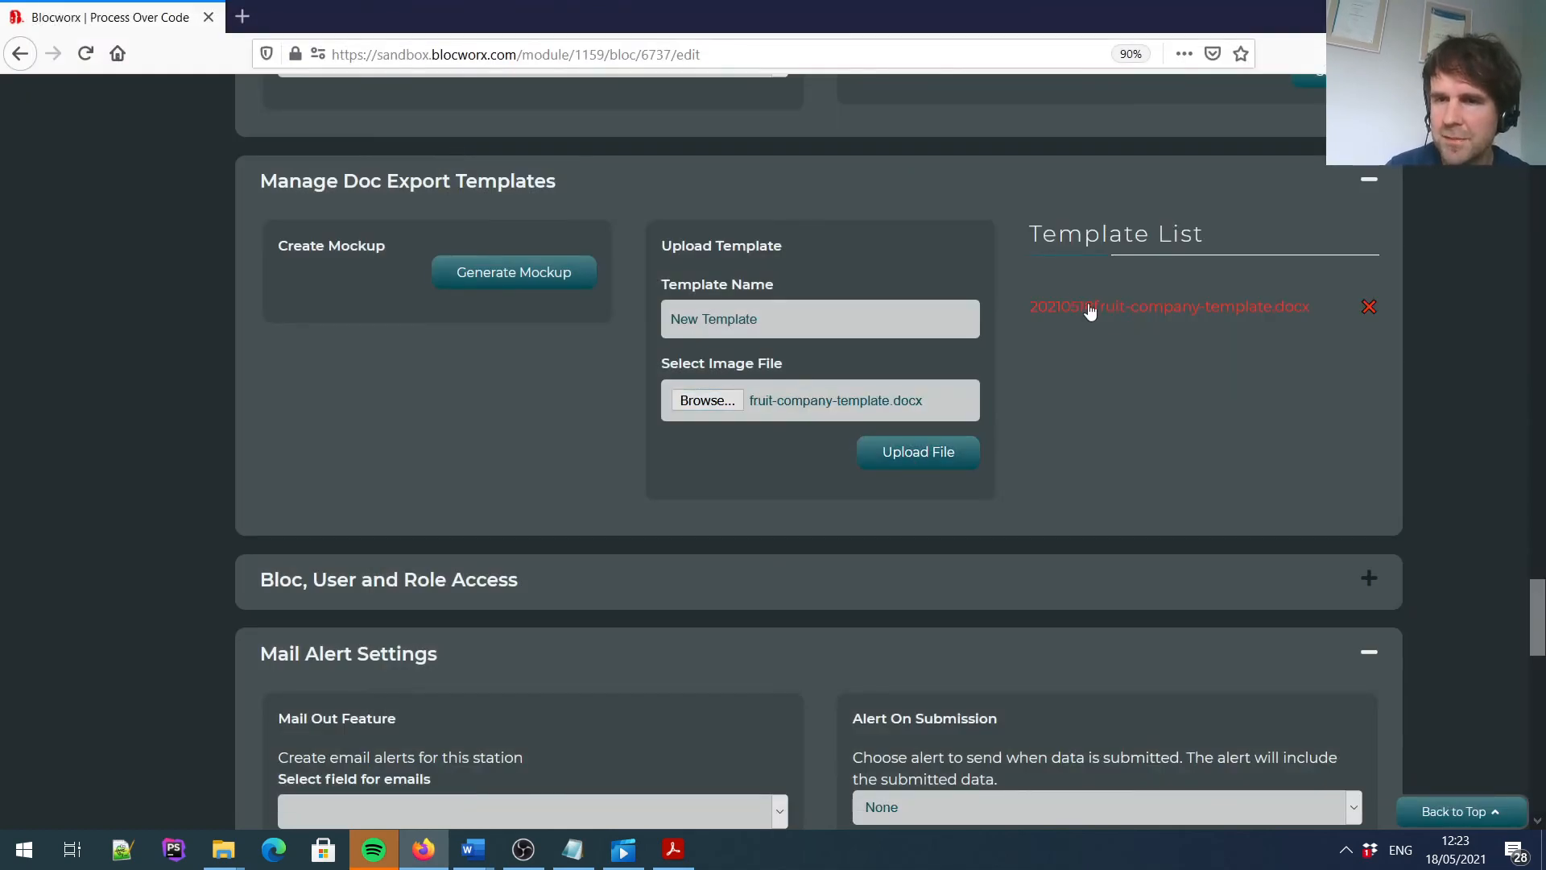
# Return to the Generate Invoice front end and open the Jenny's Fruit & Veg record for viewing again.
pyautogui.click(21, 58)
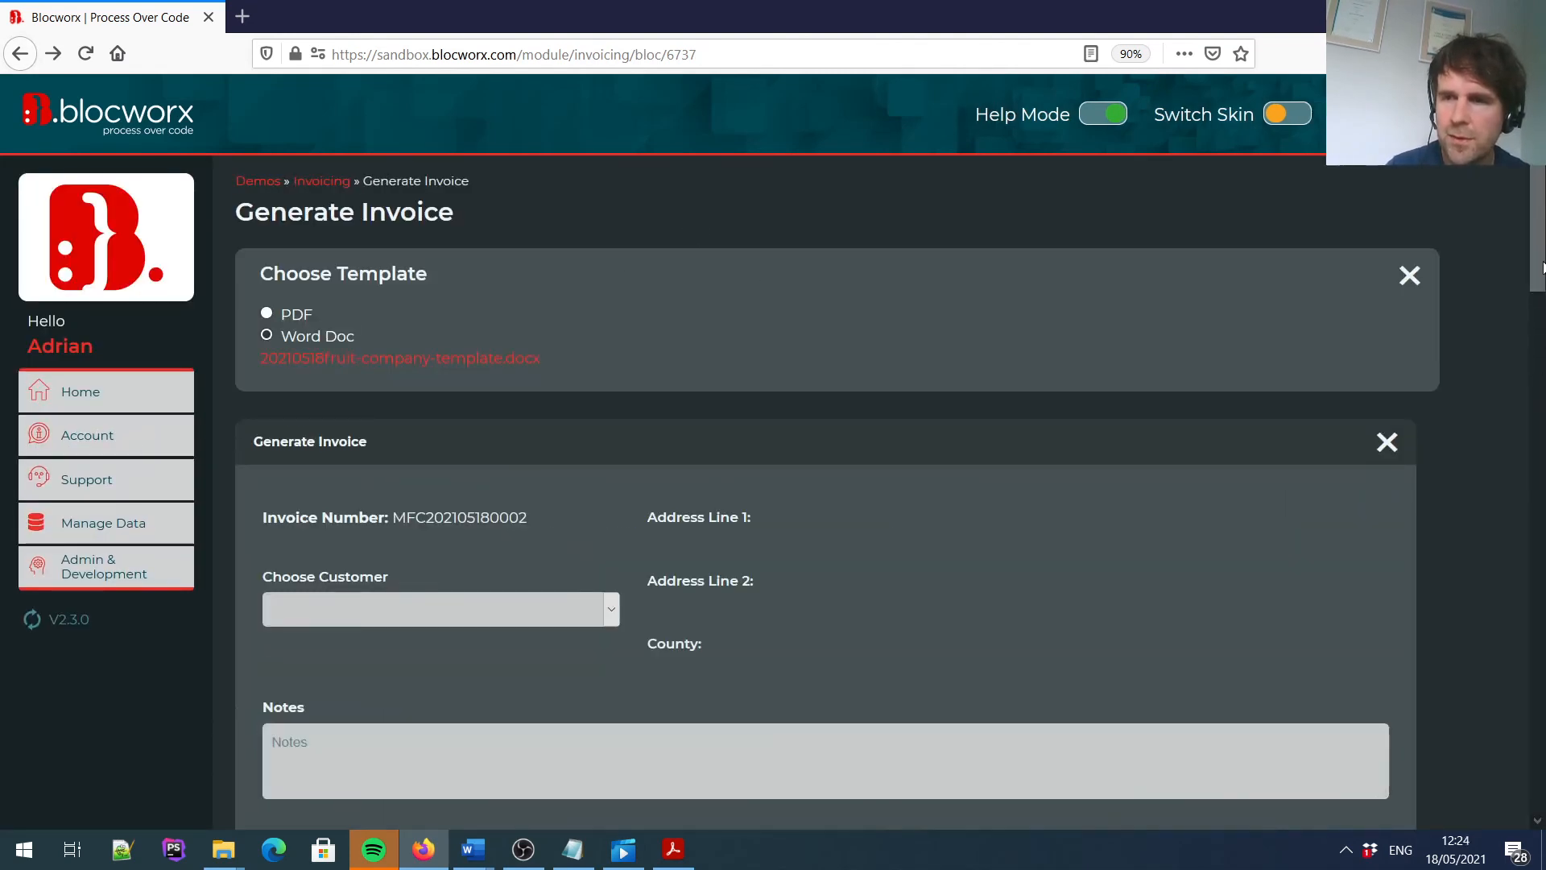
pyautogui.scroll(-10, 1541, 266)
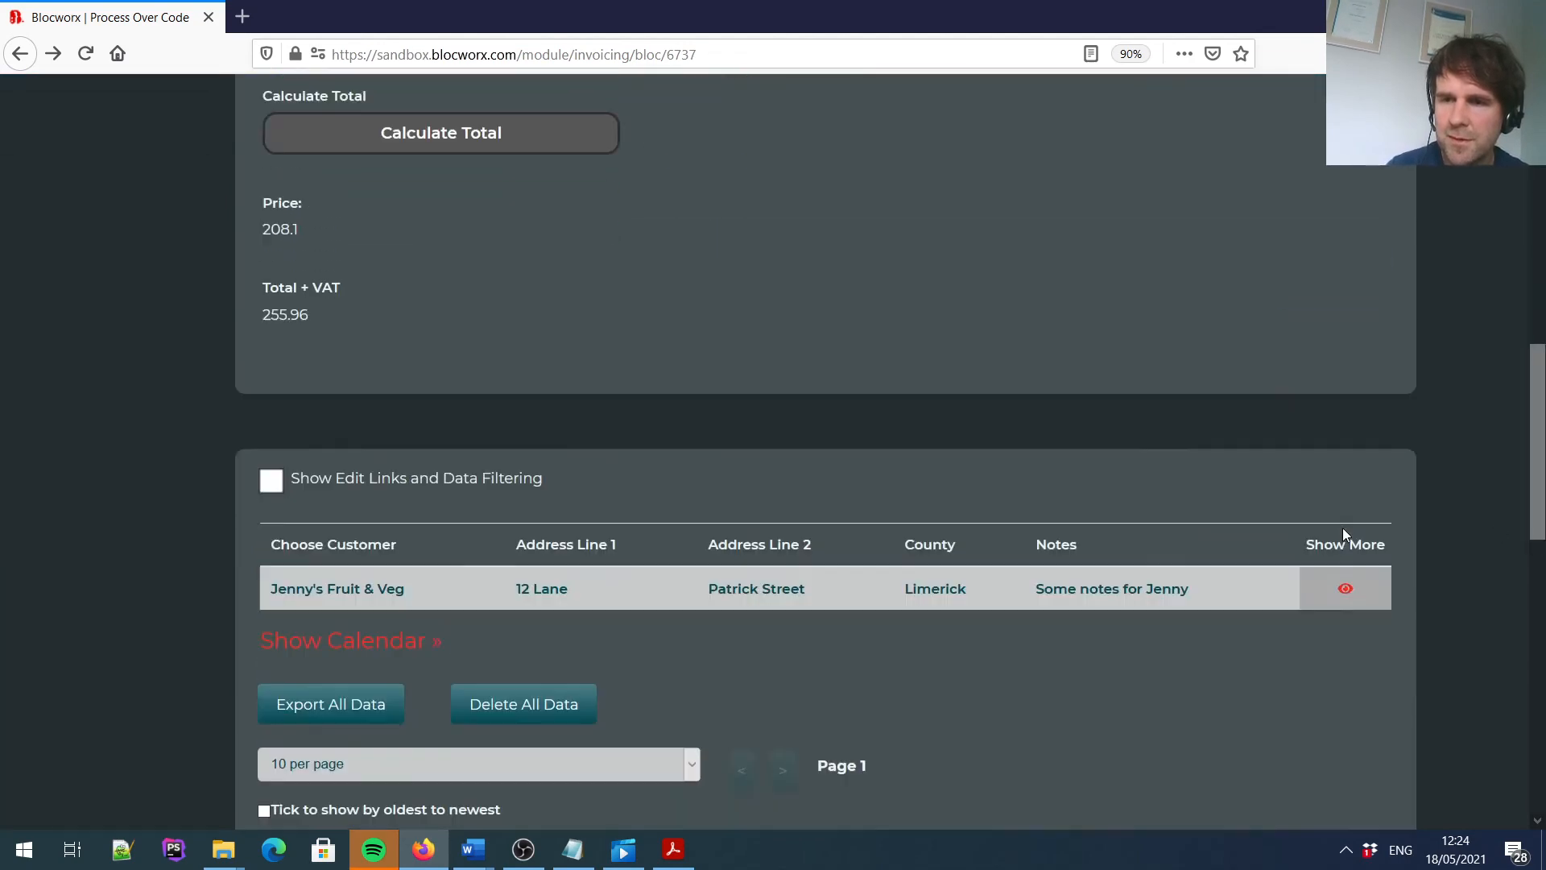
pyautogui.scroll(10, 1510, 306)
pyautogui.scroll(-1, 519, 338)
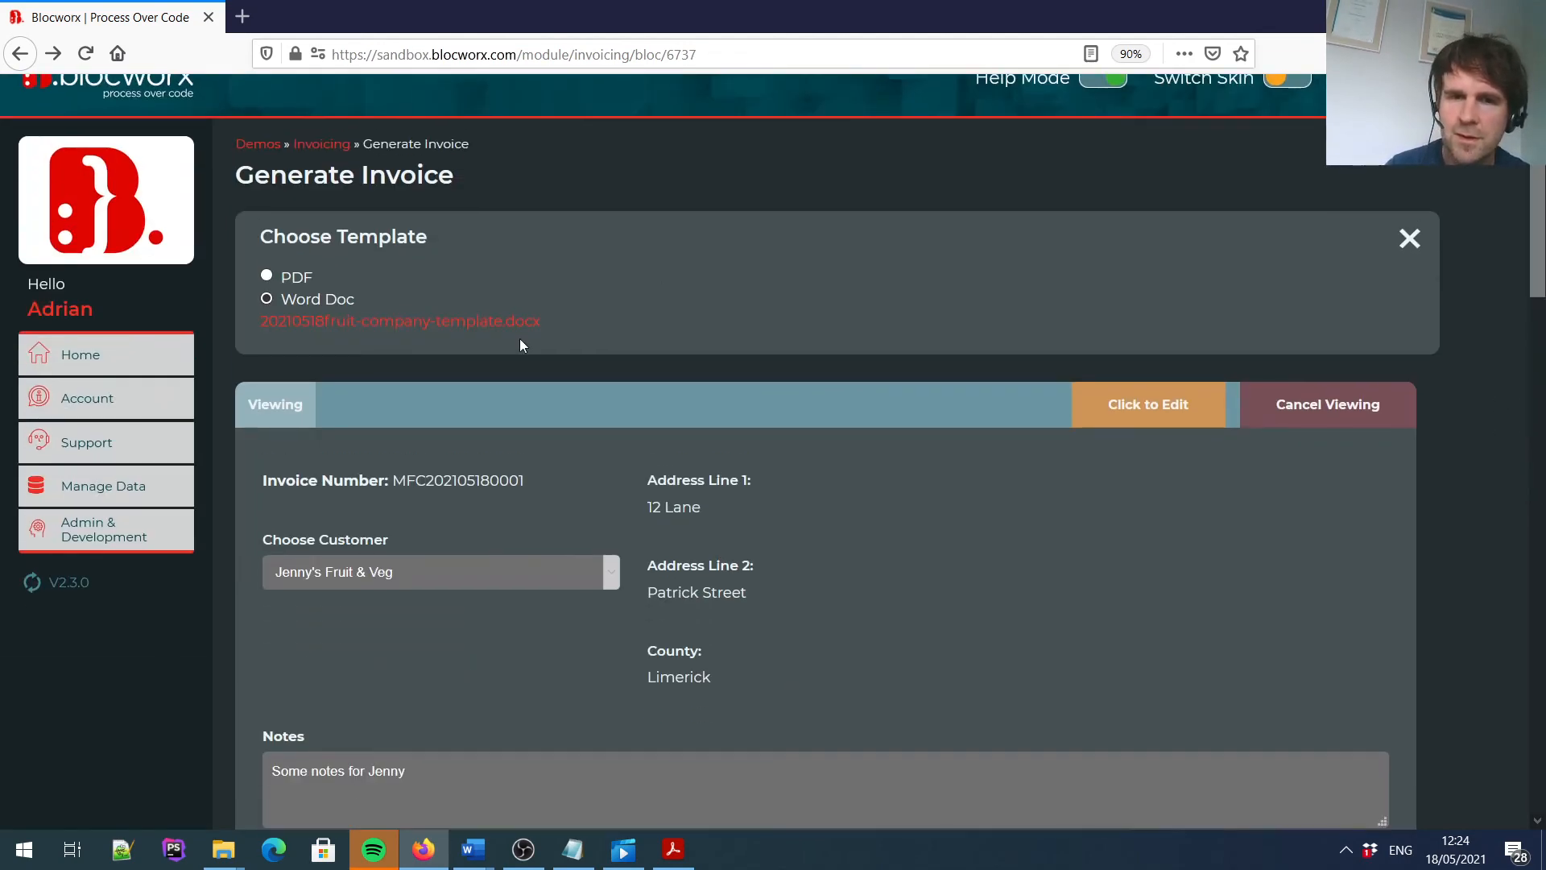
# Export the invoice as a PDF with the re-uploaded template and open it in Adobe Acrobat Reader at its line-item table.
pyautogui.click(266, 299)
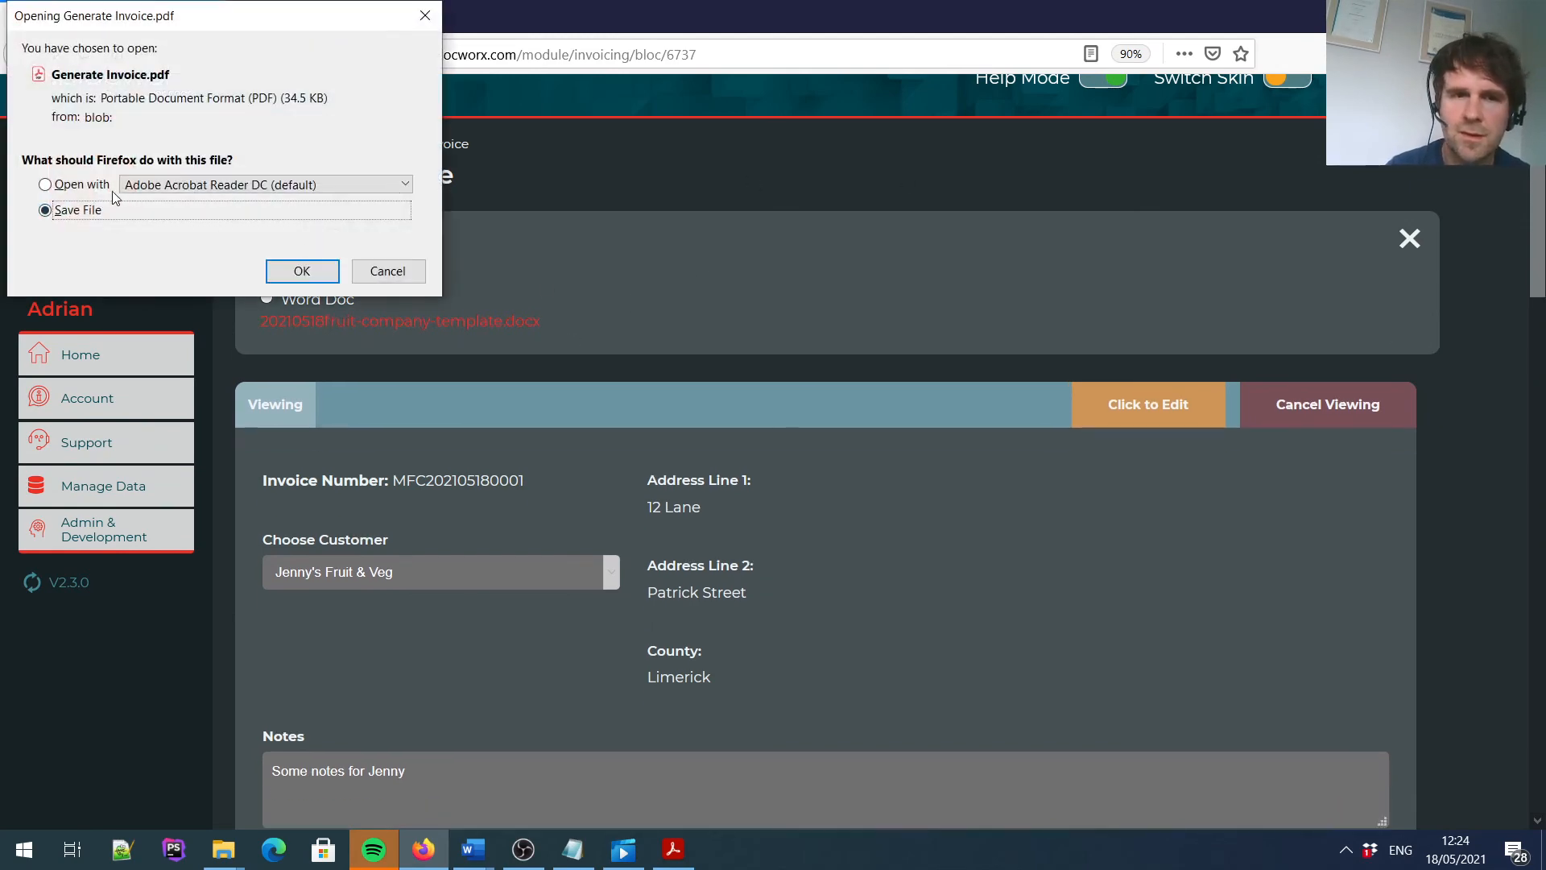
pyautogui.click(270, 265)
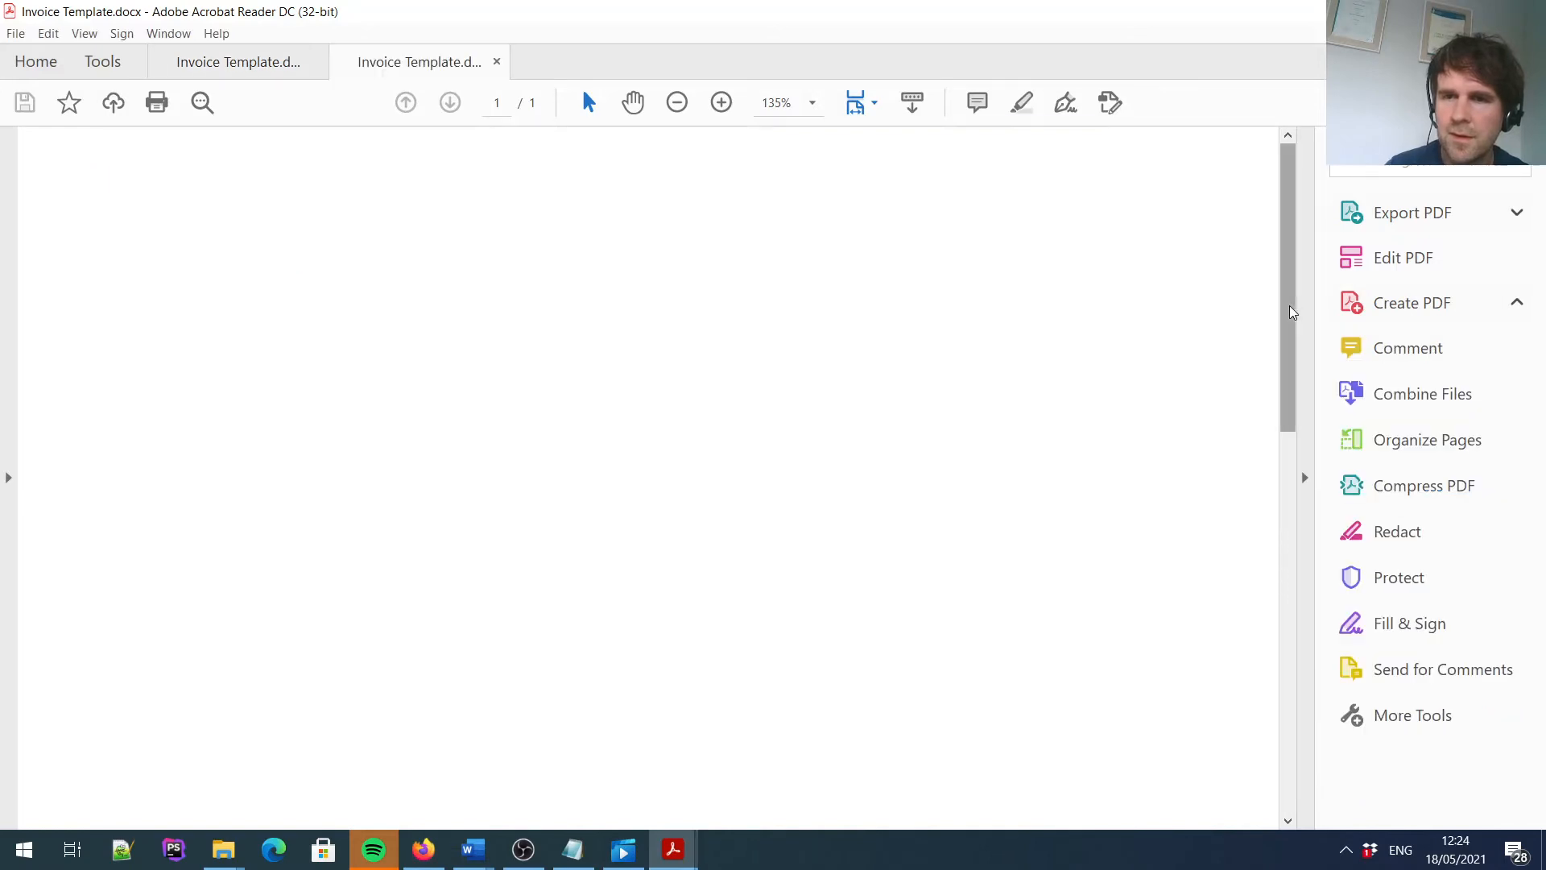
pyautogui.scroll(-5, 1296, 362)
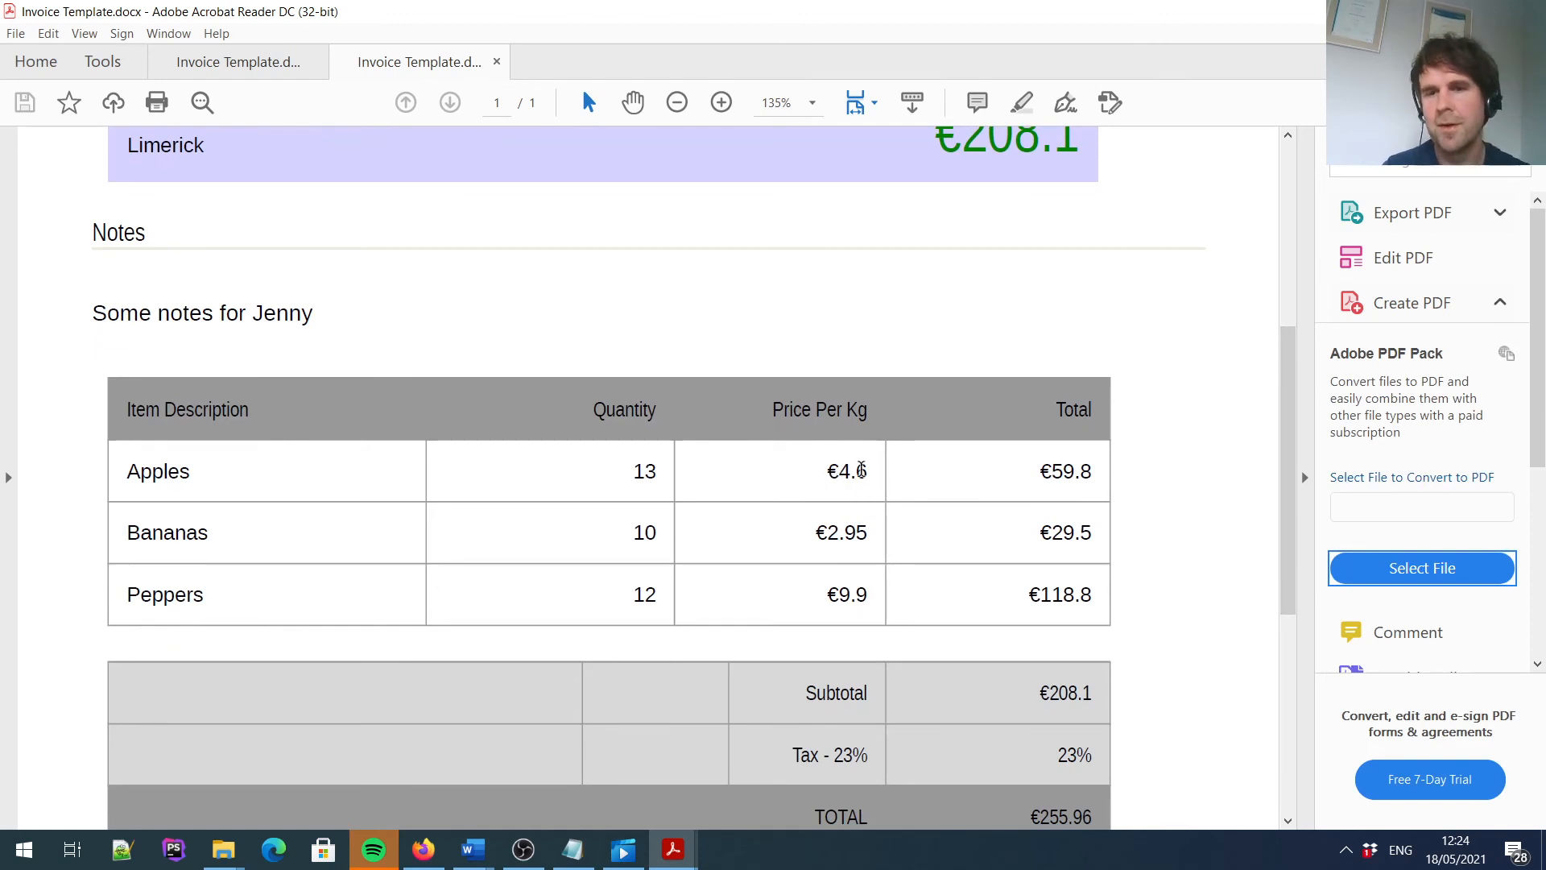
# Highlight the decimal part of the Apples price per kg in the exported PDF to examine its number format.
pyautogui.moveTo(860, 469); pyautogui.dragTo(845, 481)
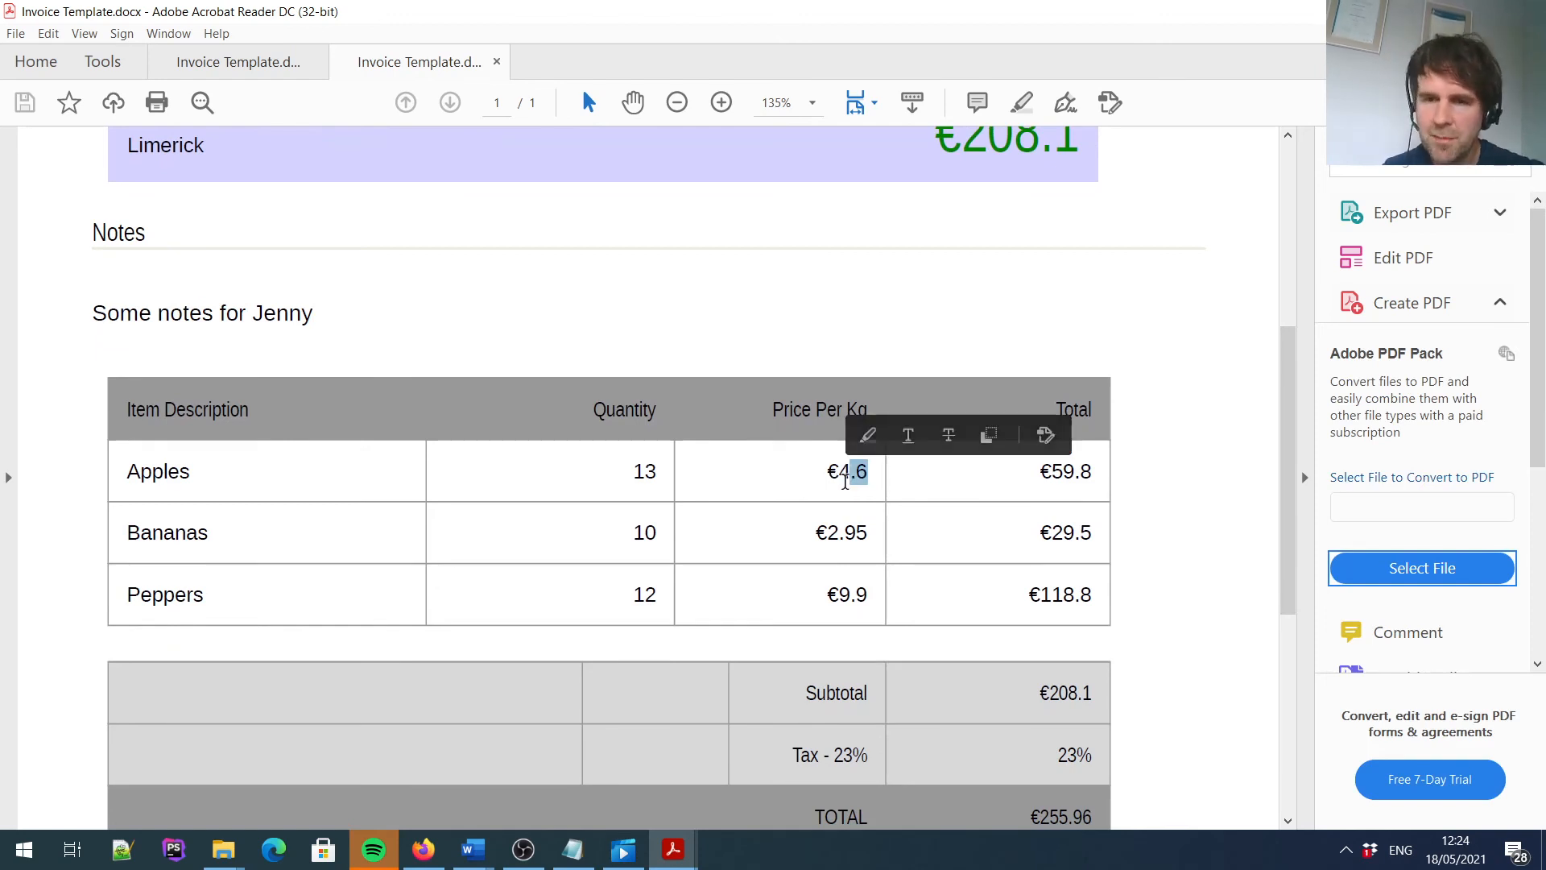
pyautogui.click(845, 481)
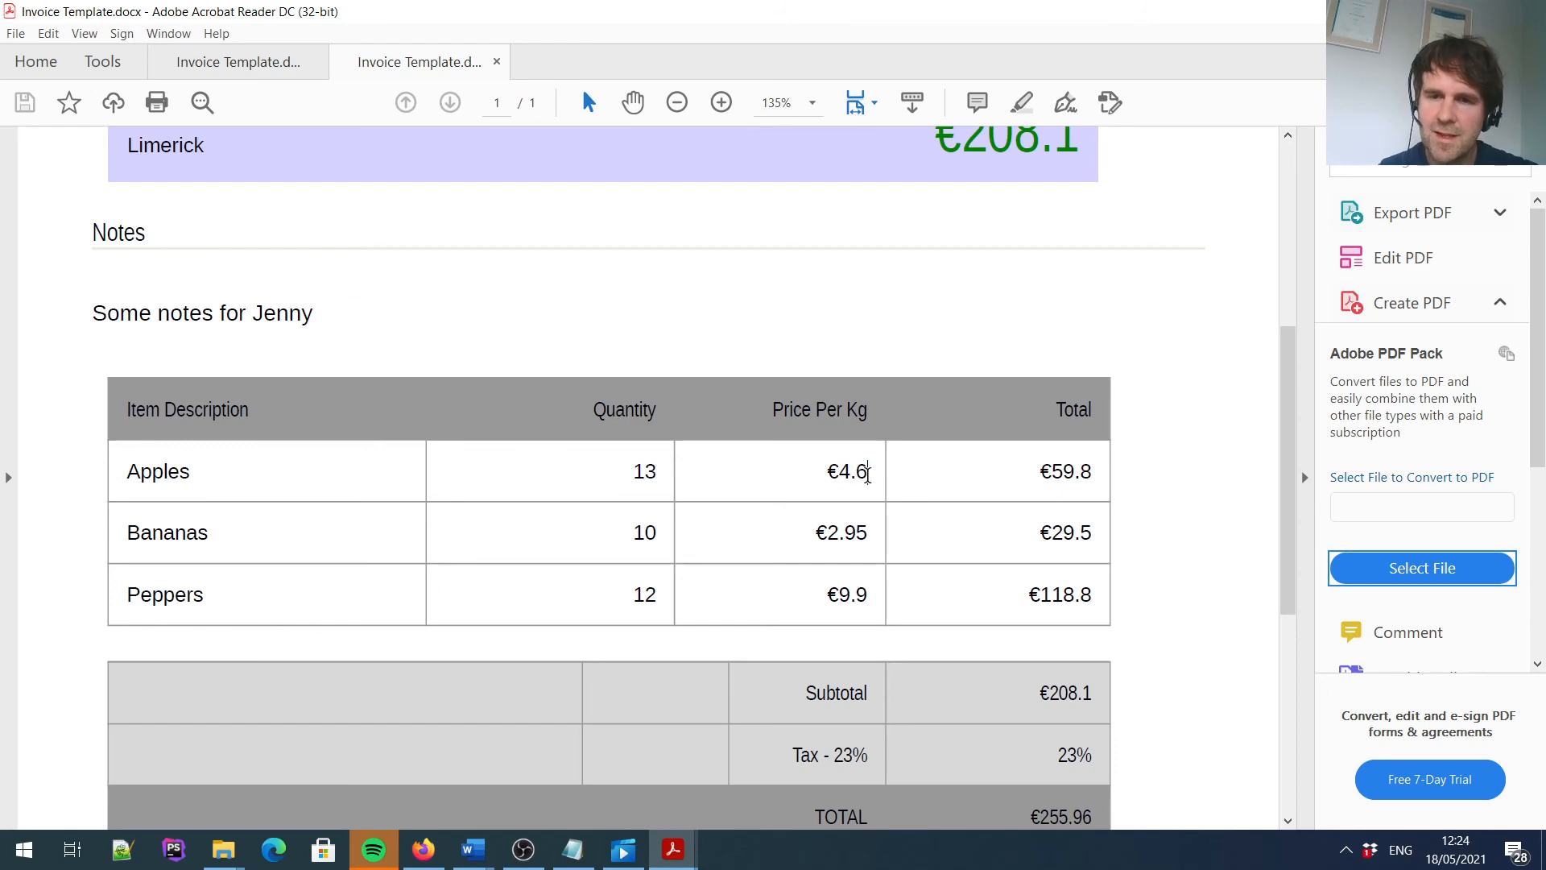
pyautogui.moveTo(868, 469); pyautogui.dragTo(850, 473)
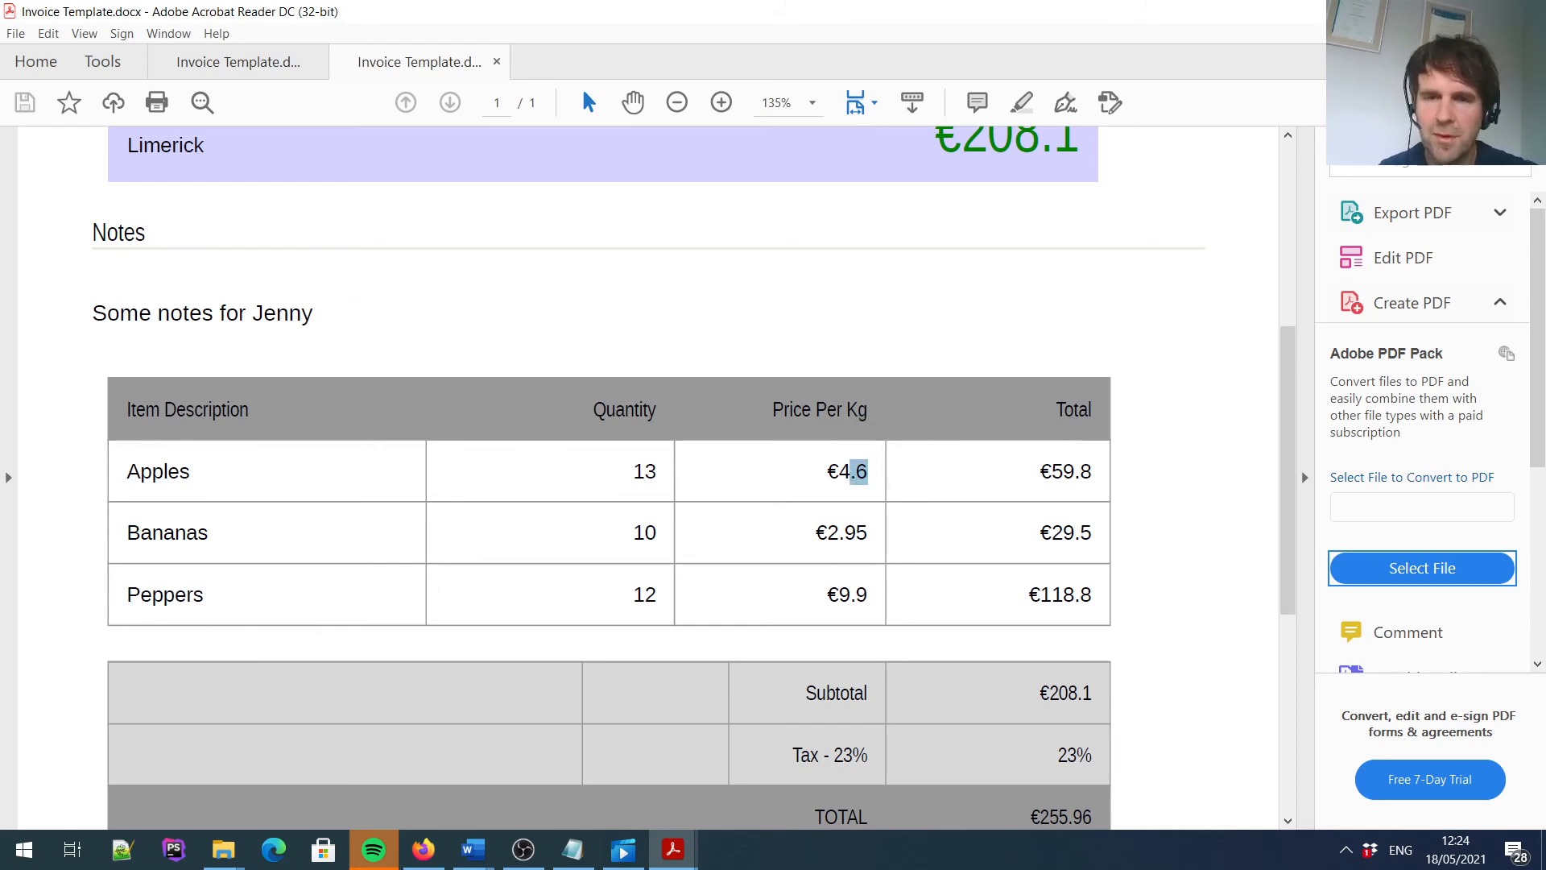
# Switch back to Blocworx in Firefox, stop viewing the Jenny's Fruit & Veg record and highlight parts of the new invoice number to examine its numbering.
pyautogui.hotkey('alt', 'Tab')
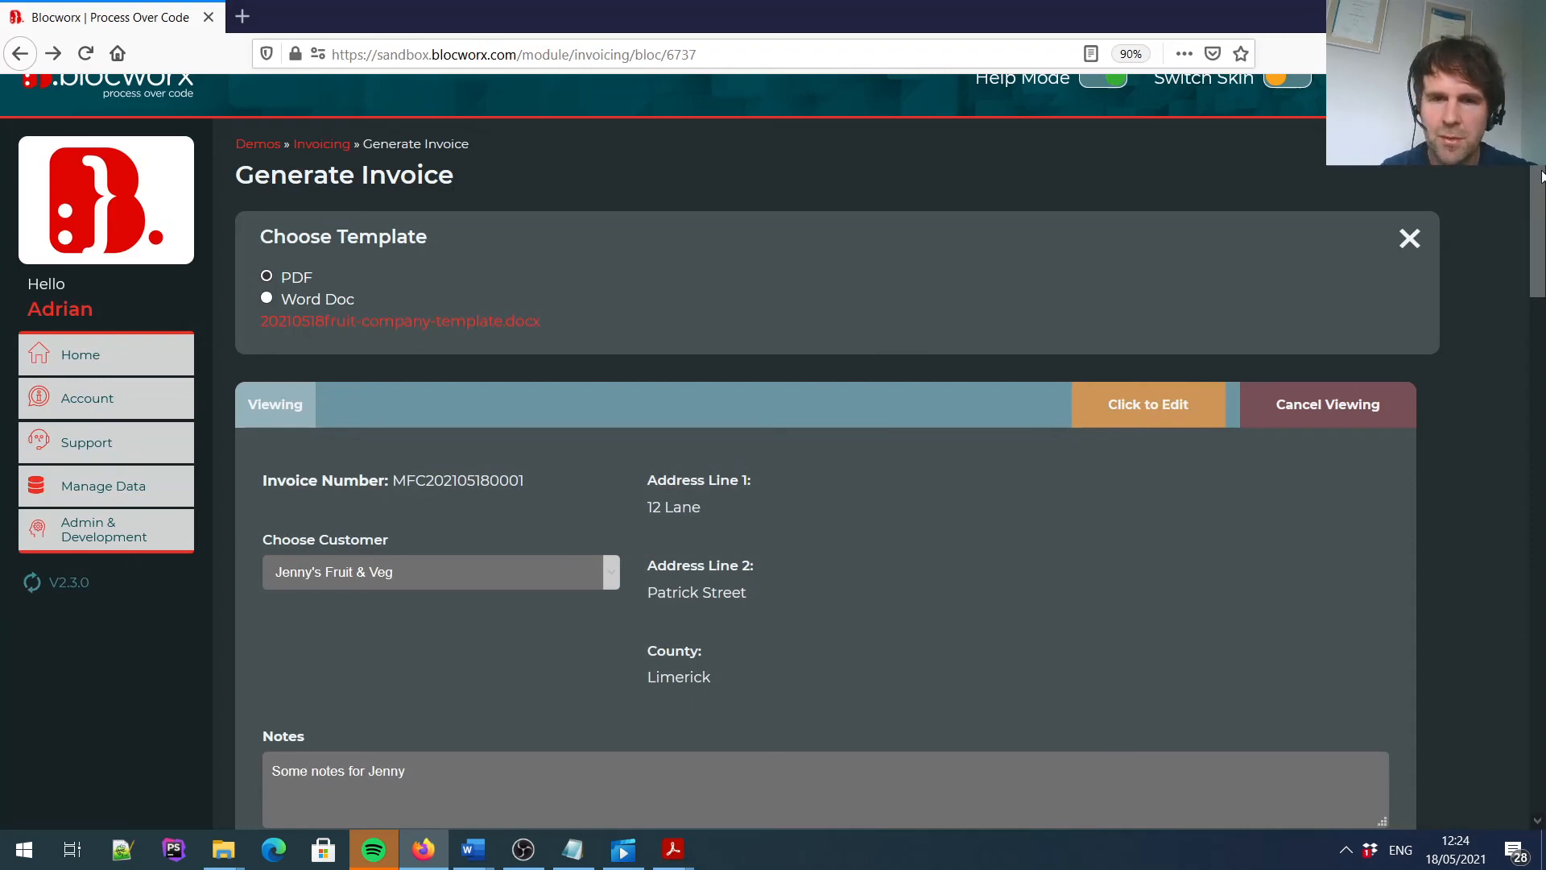
pyautogui.scroll(-1, 1539, 183)
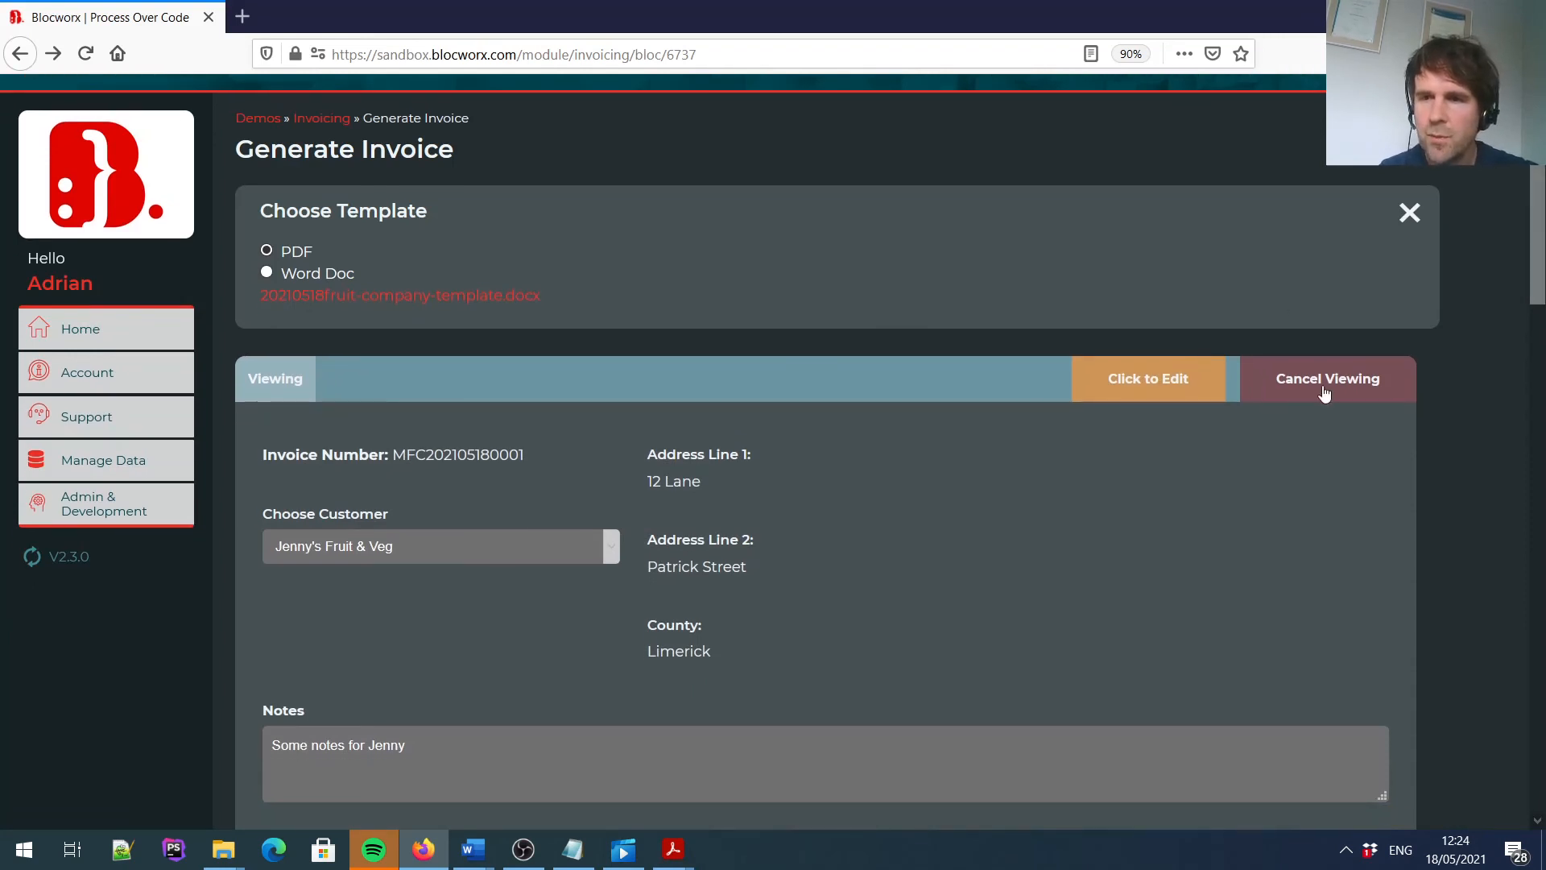
pyautogui.click(1361, 385)
pyautogui.scroll(-3, 668, 293)
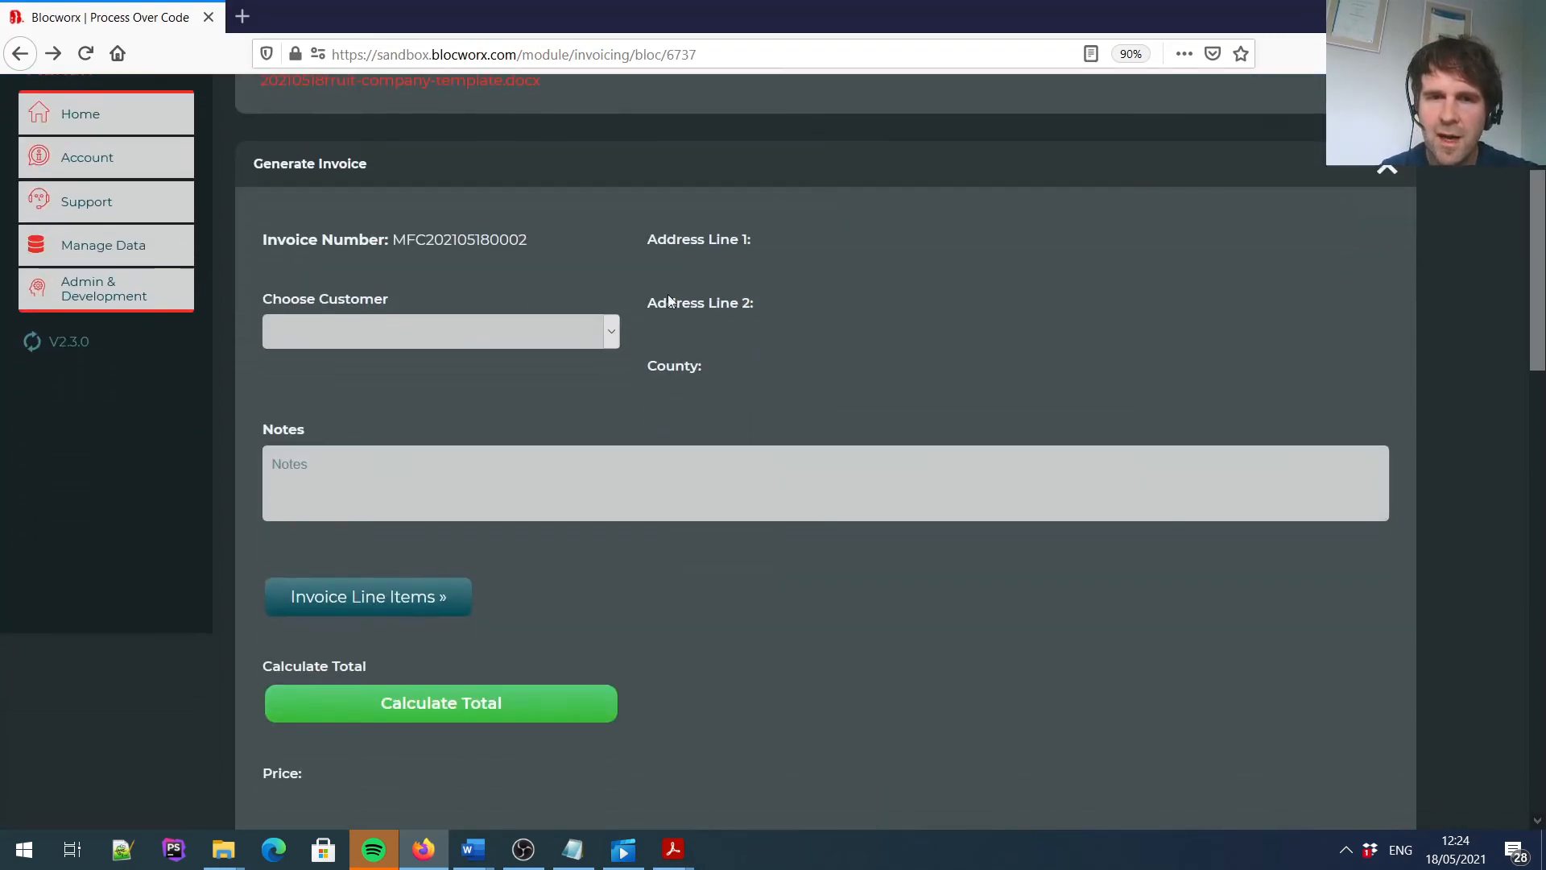
pyautogui.moveTo(403, 241); pyautogui.dragTo(490, 240)
pyautogui.click(536, 240)
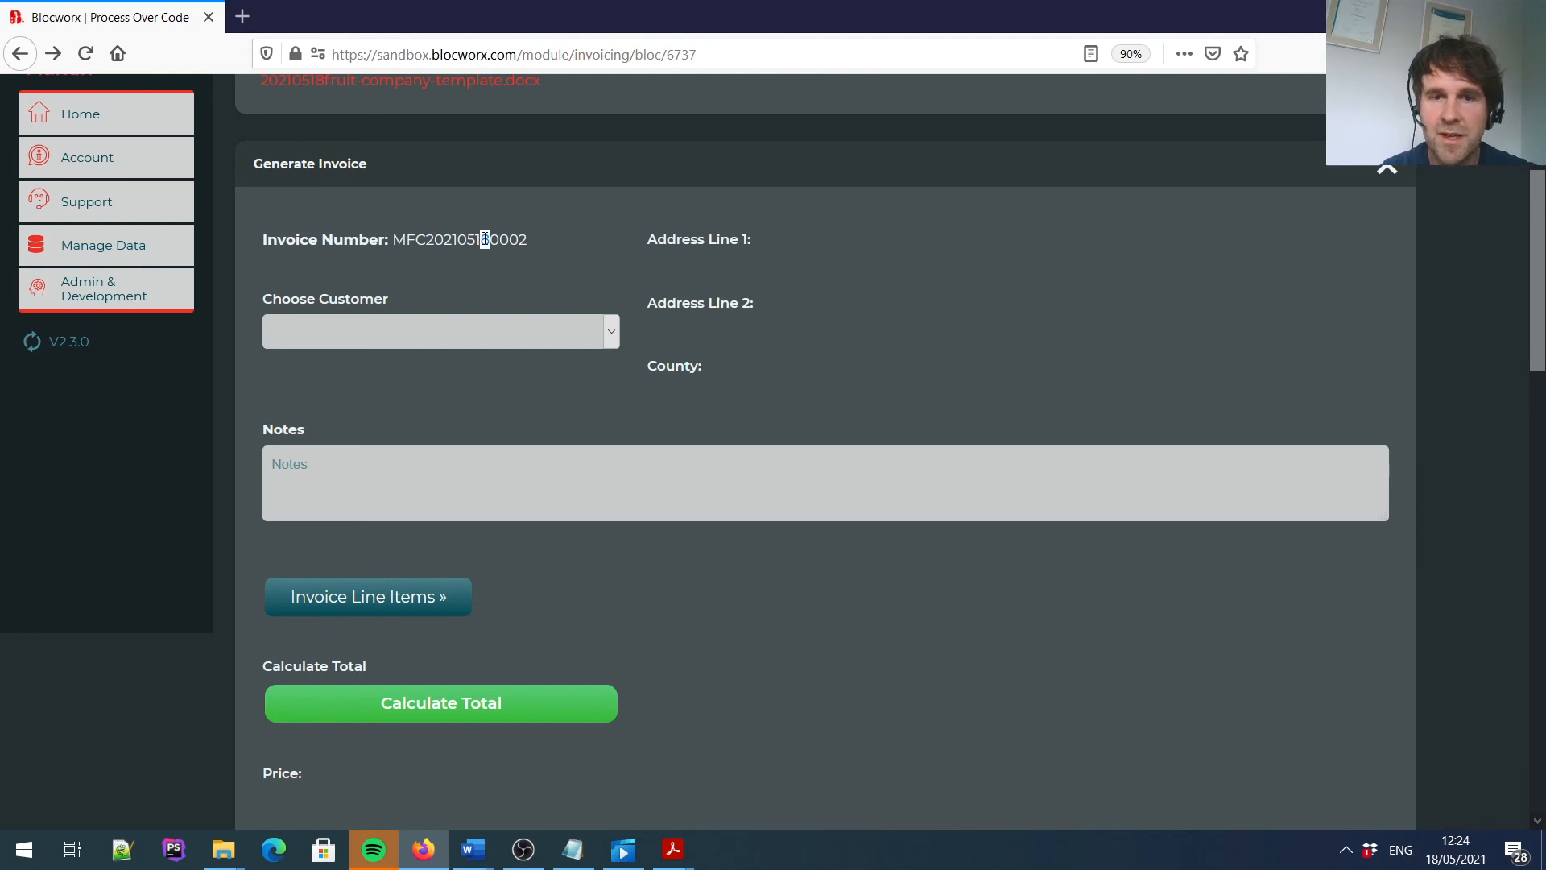
pyautogui.moveTo(526, 240); pyautogui.dragTo(519, 239)
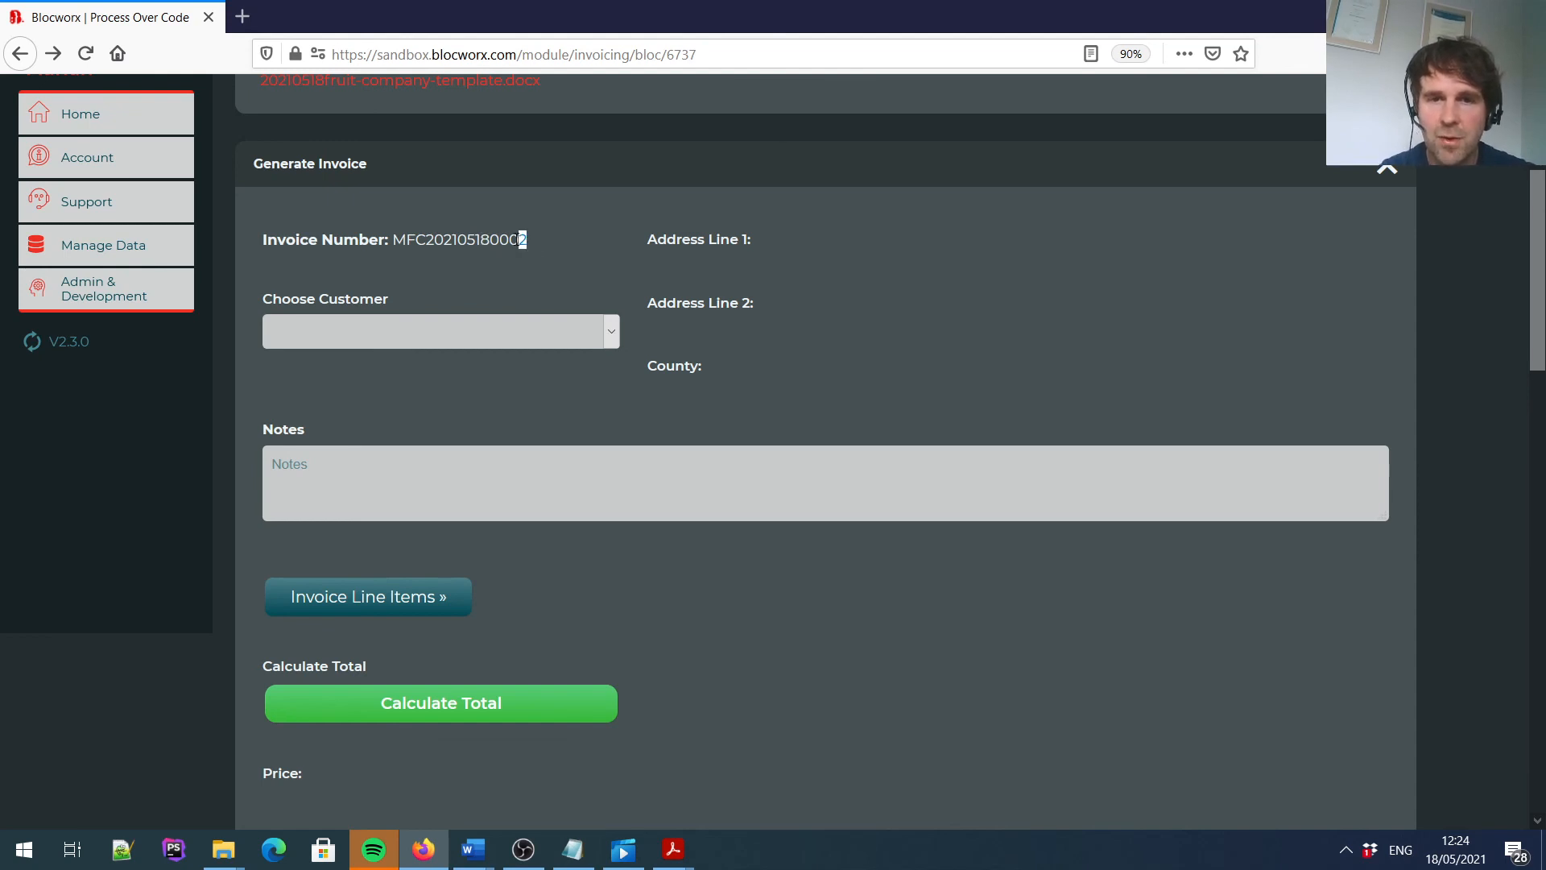
# Fill in the new invoice for Ronans Fruit Shop with a greeting note ending "enjoy the fruit!" and open its invoice line items form.
pyautogui.click(514, 329)
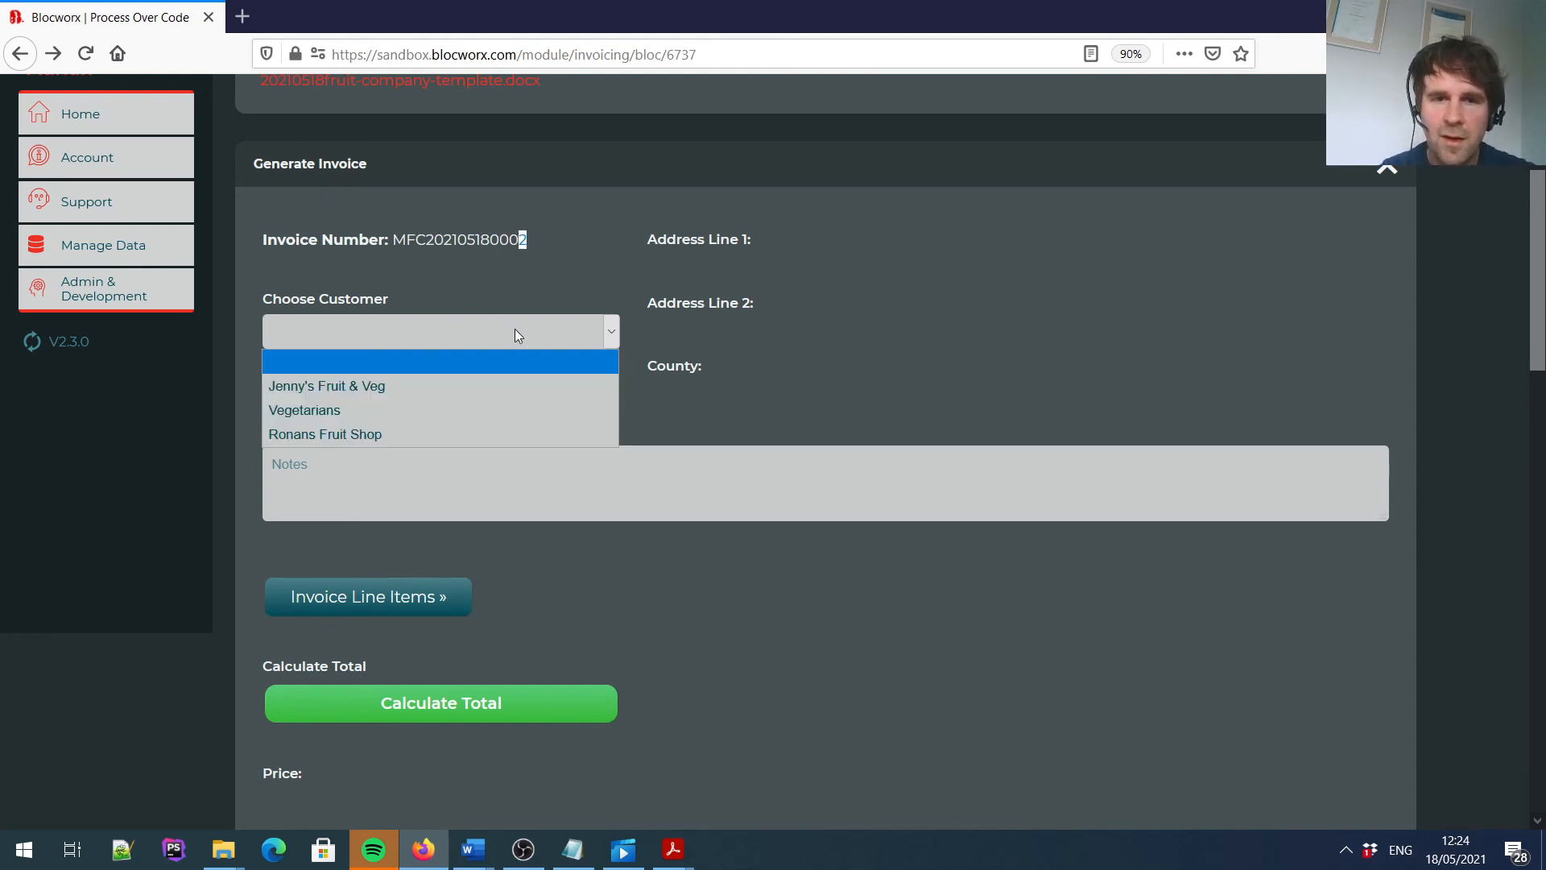
pyautogui.click(388, 431)
pyautogui.click(485, 549)
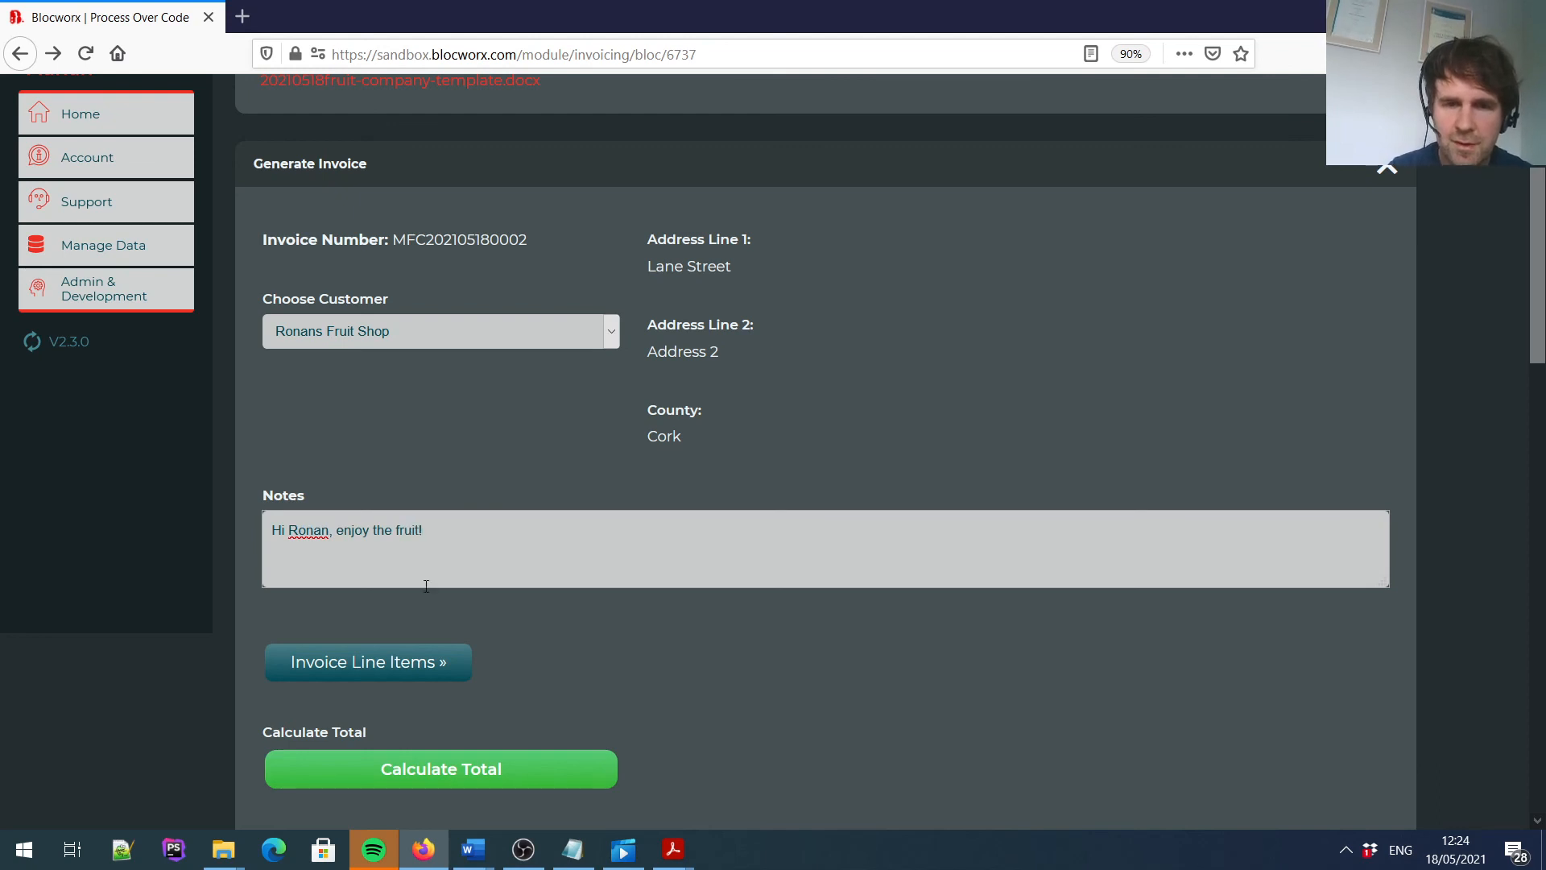
pyautogui.click(410, 658)
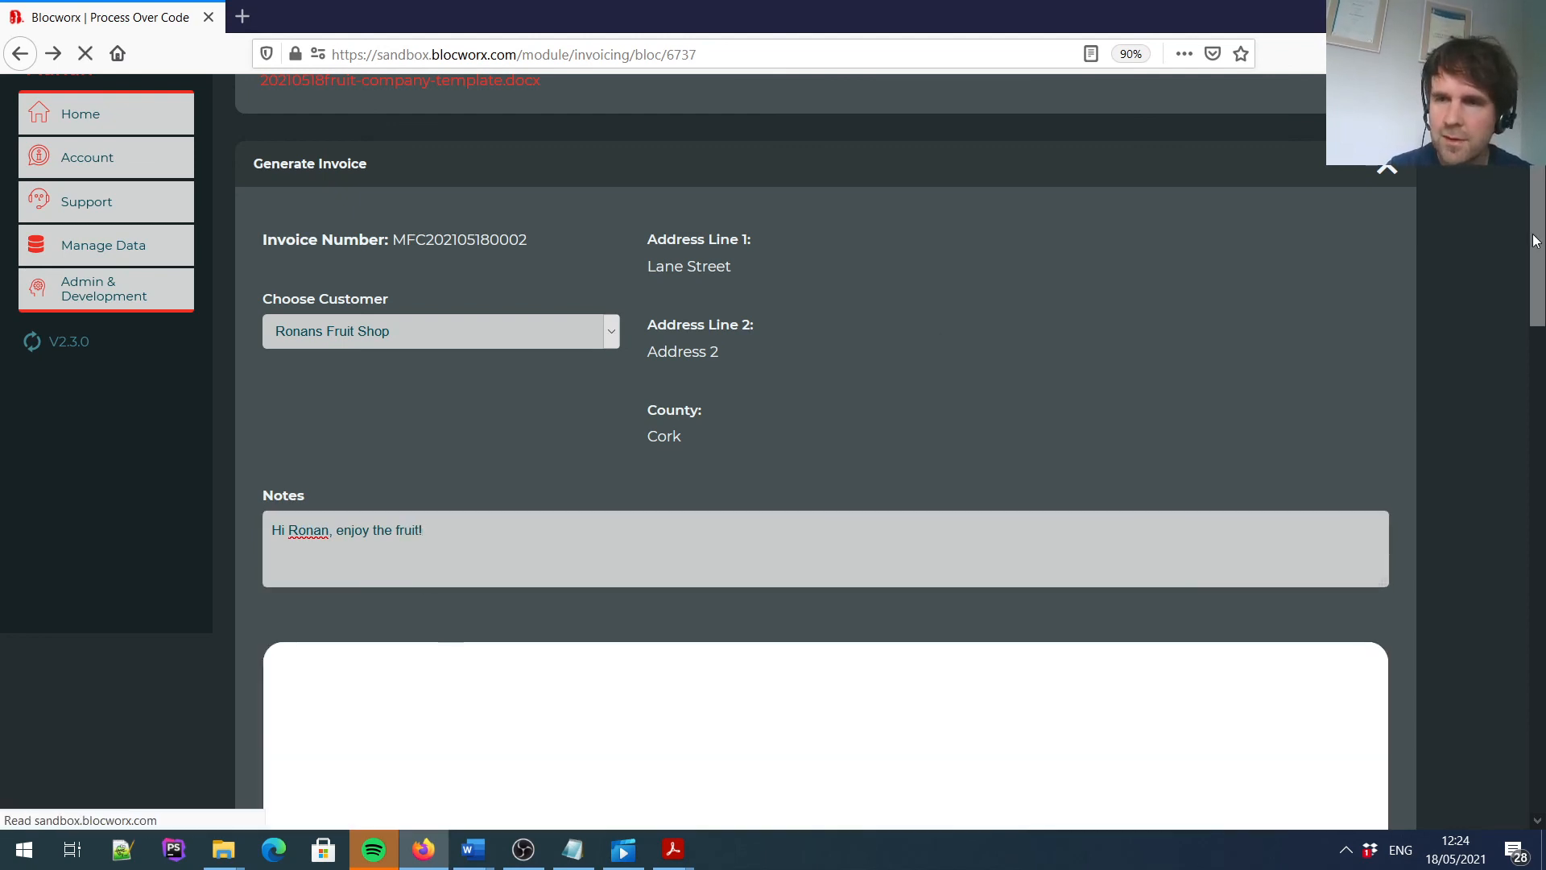
pyautogui.scroll(-6, 1540, 261)
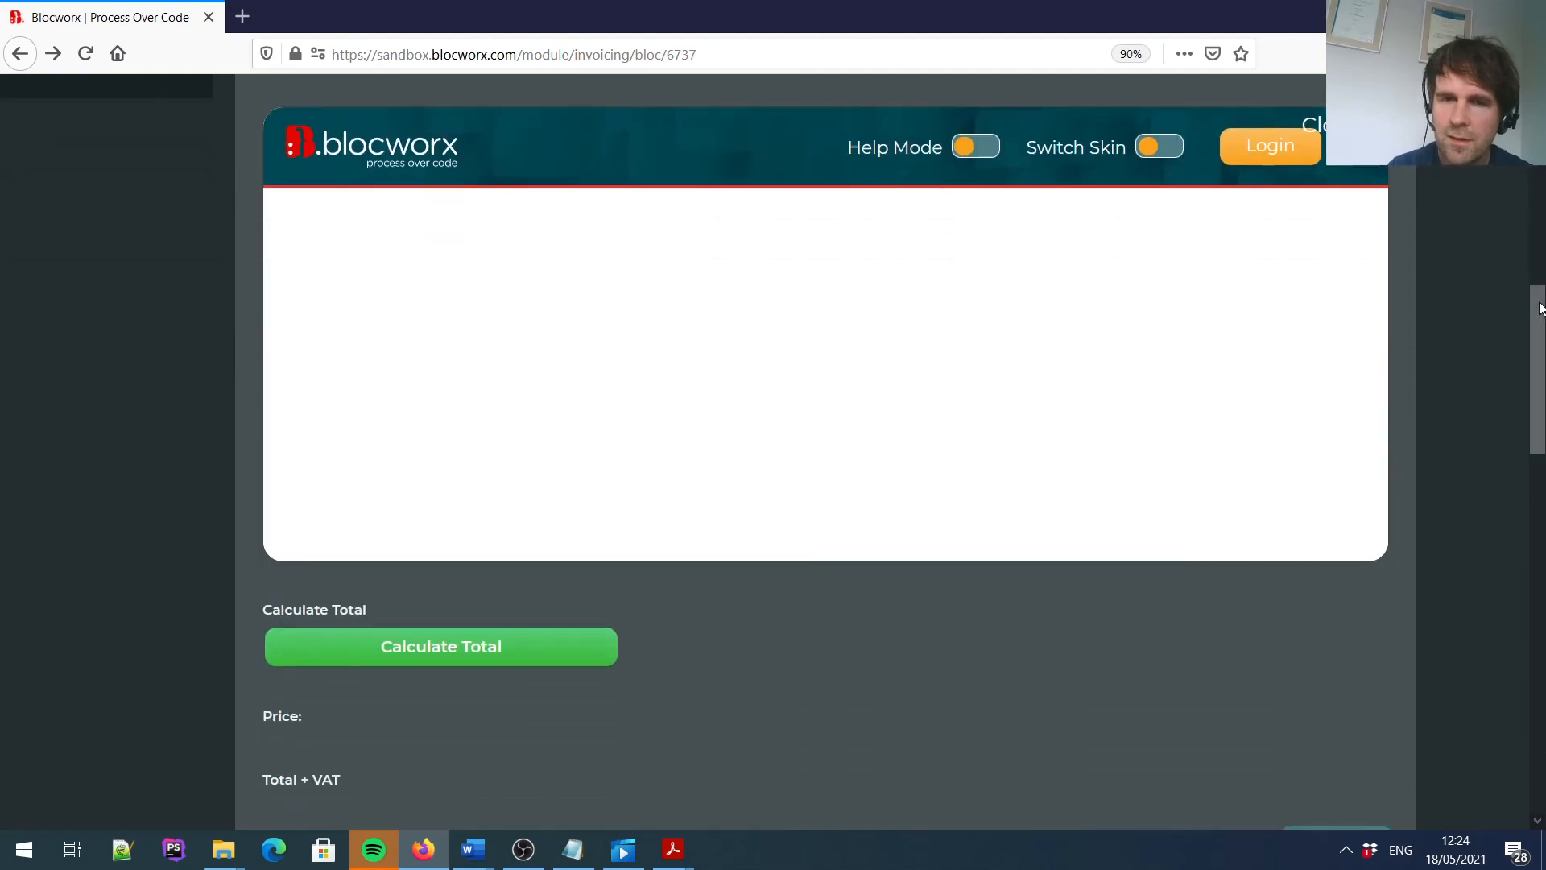
pyautogui.scroll(1, 1539, 282)
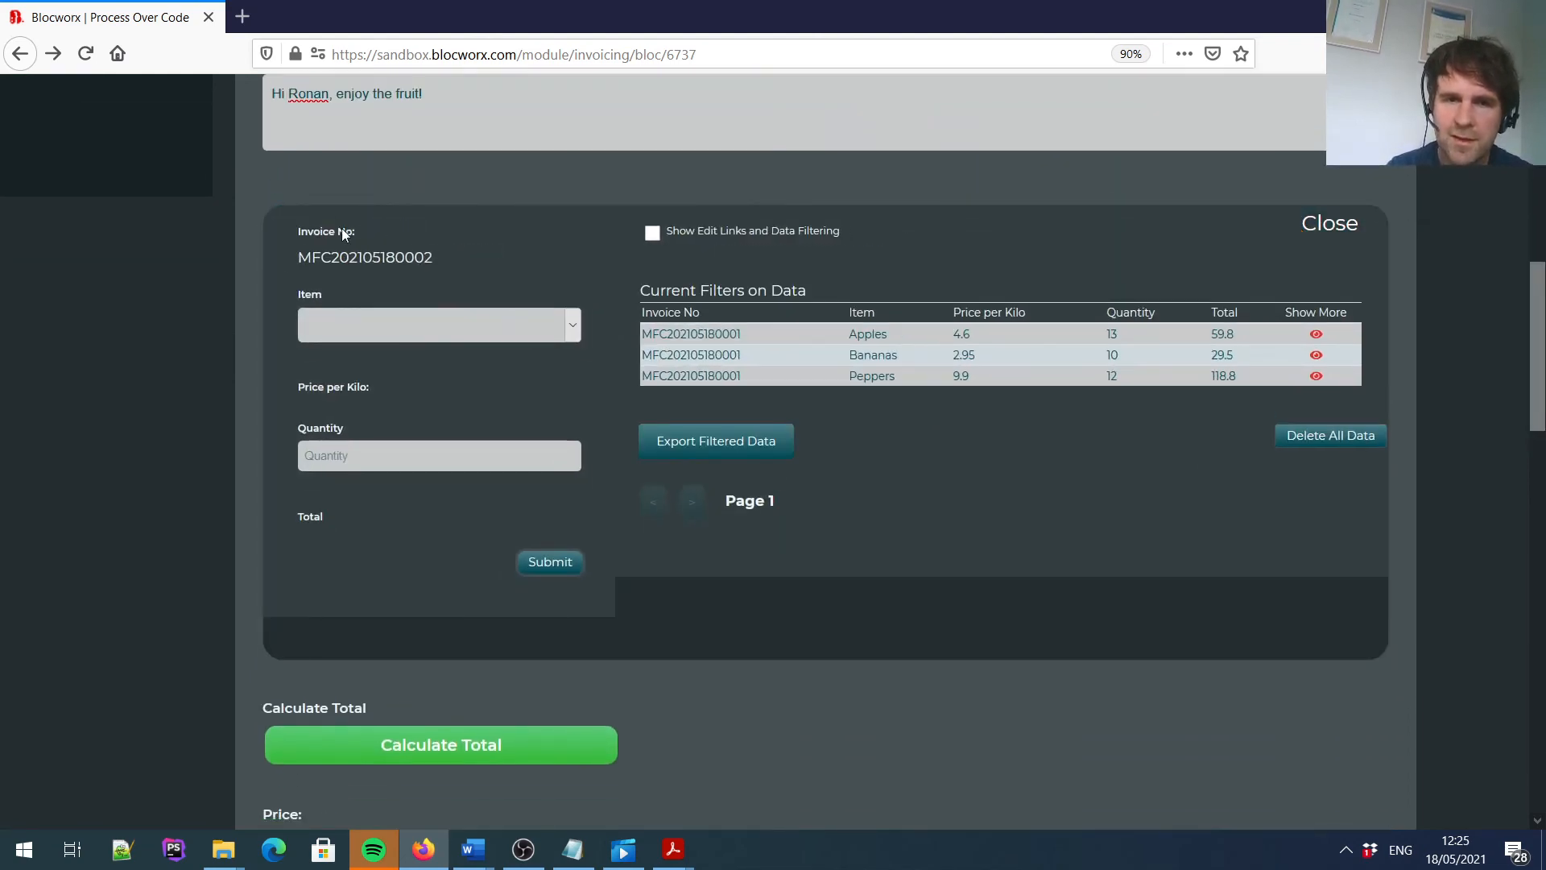
# Add a Parsnips line item with a quantity of 13 to the new invoice and submit it.
pyautogui.click(423, 318)
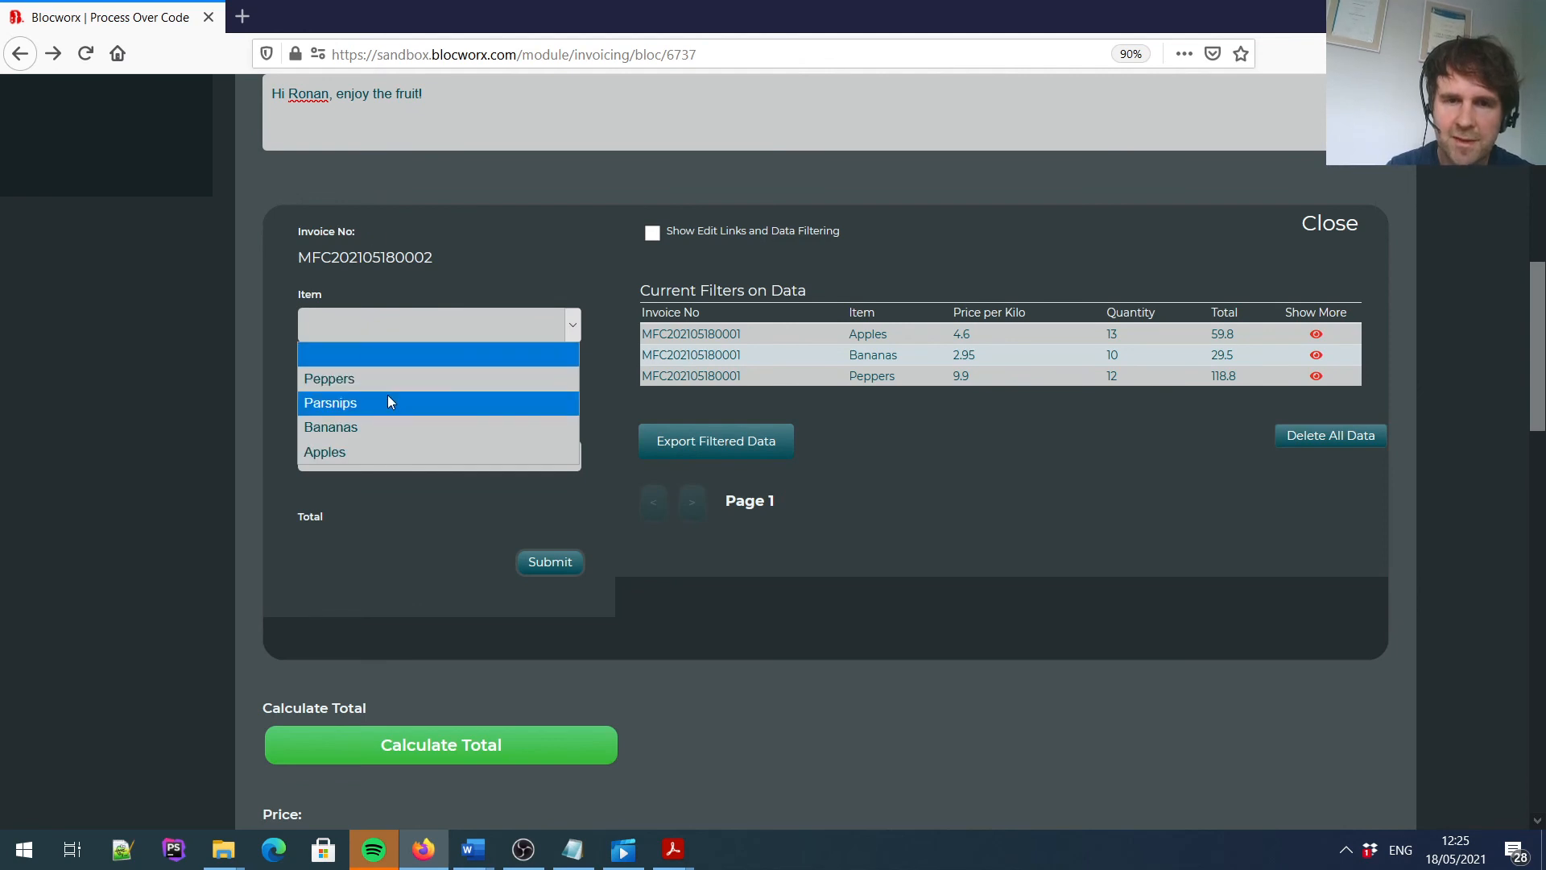
pyautogui.click(417, 403)
pyautogui.click(403, 472)
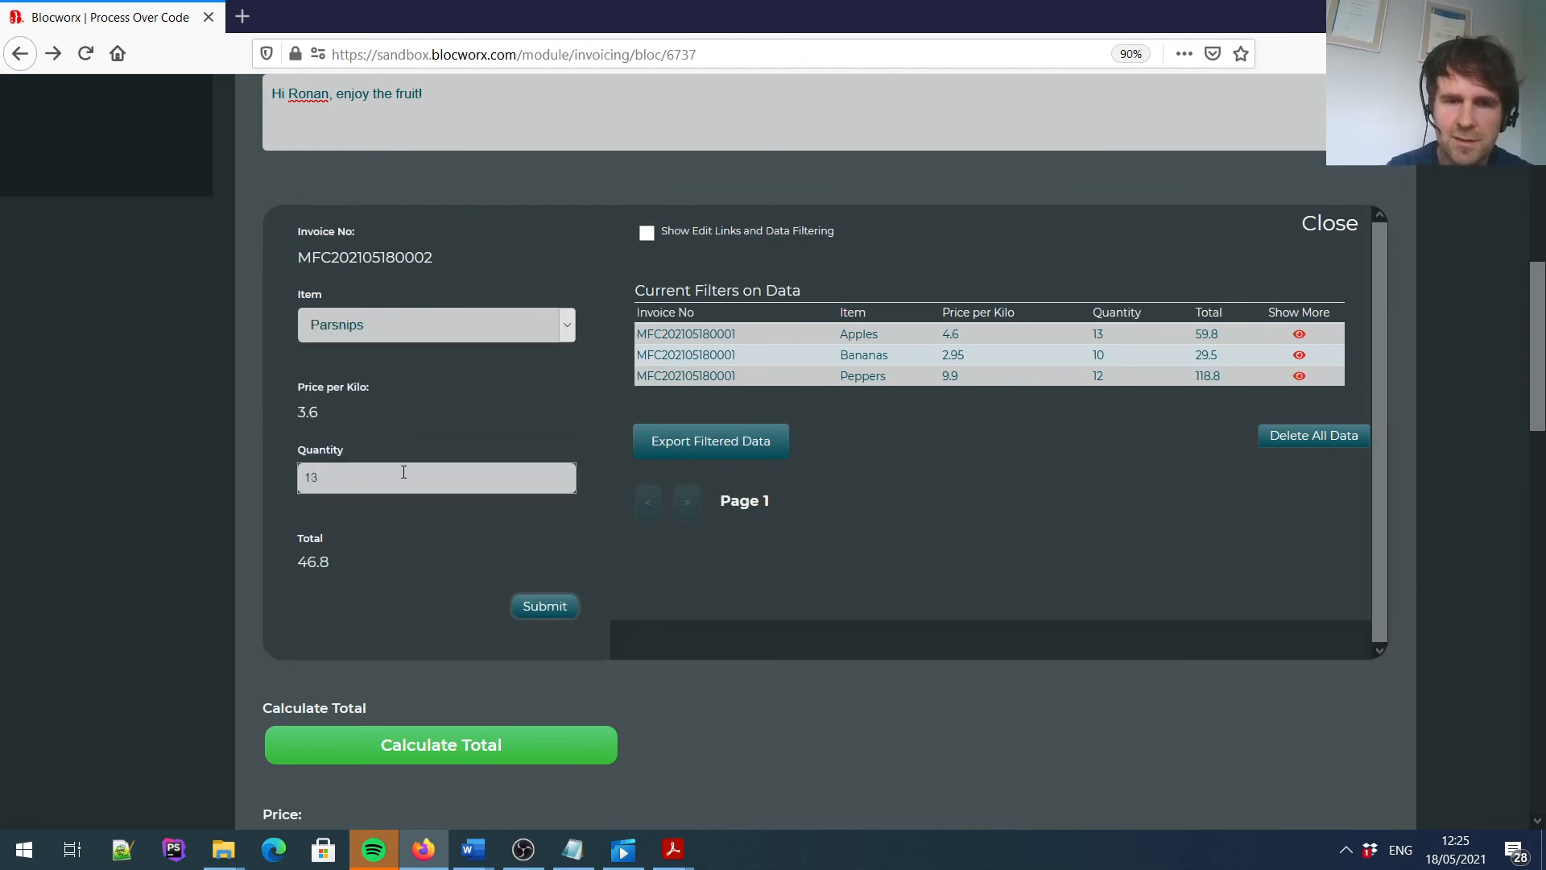
pyautogui.click(571, 610)
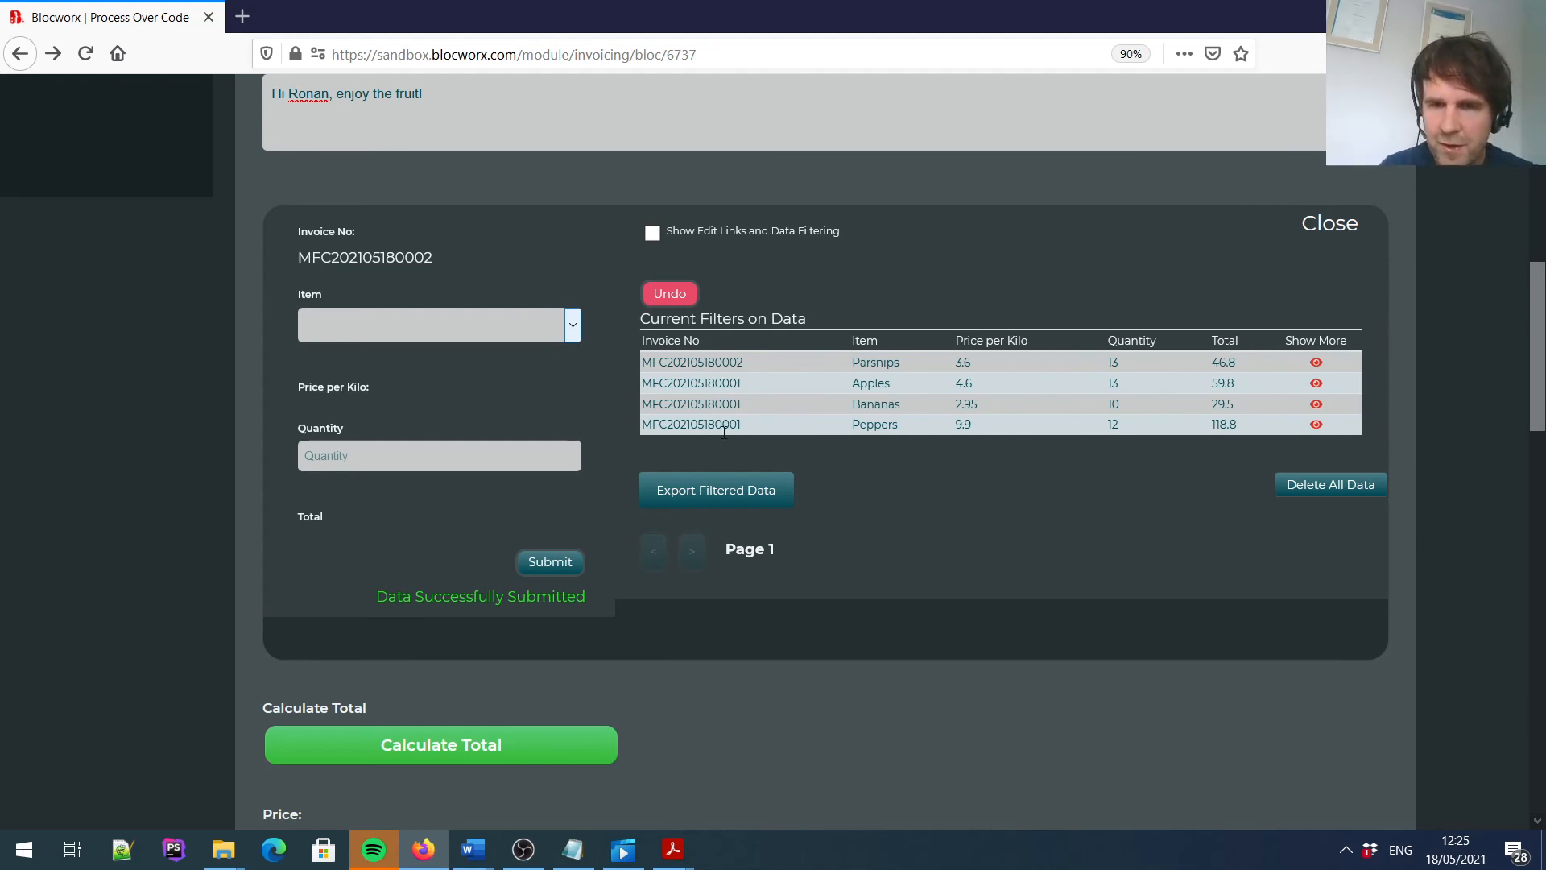
# Leave the invoice form for the Invoicing module's Invoice Line Items bloc and open it in edit mode, accepting the live data warning.
pyautogui.moveTo(1539, 369)
pyautogui.mouseDown()
pyautogui.moveTo(1541, 441)
pyautogui.moveTo(1538, 368)
pyautogui.mouseUp()
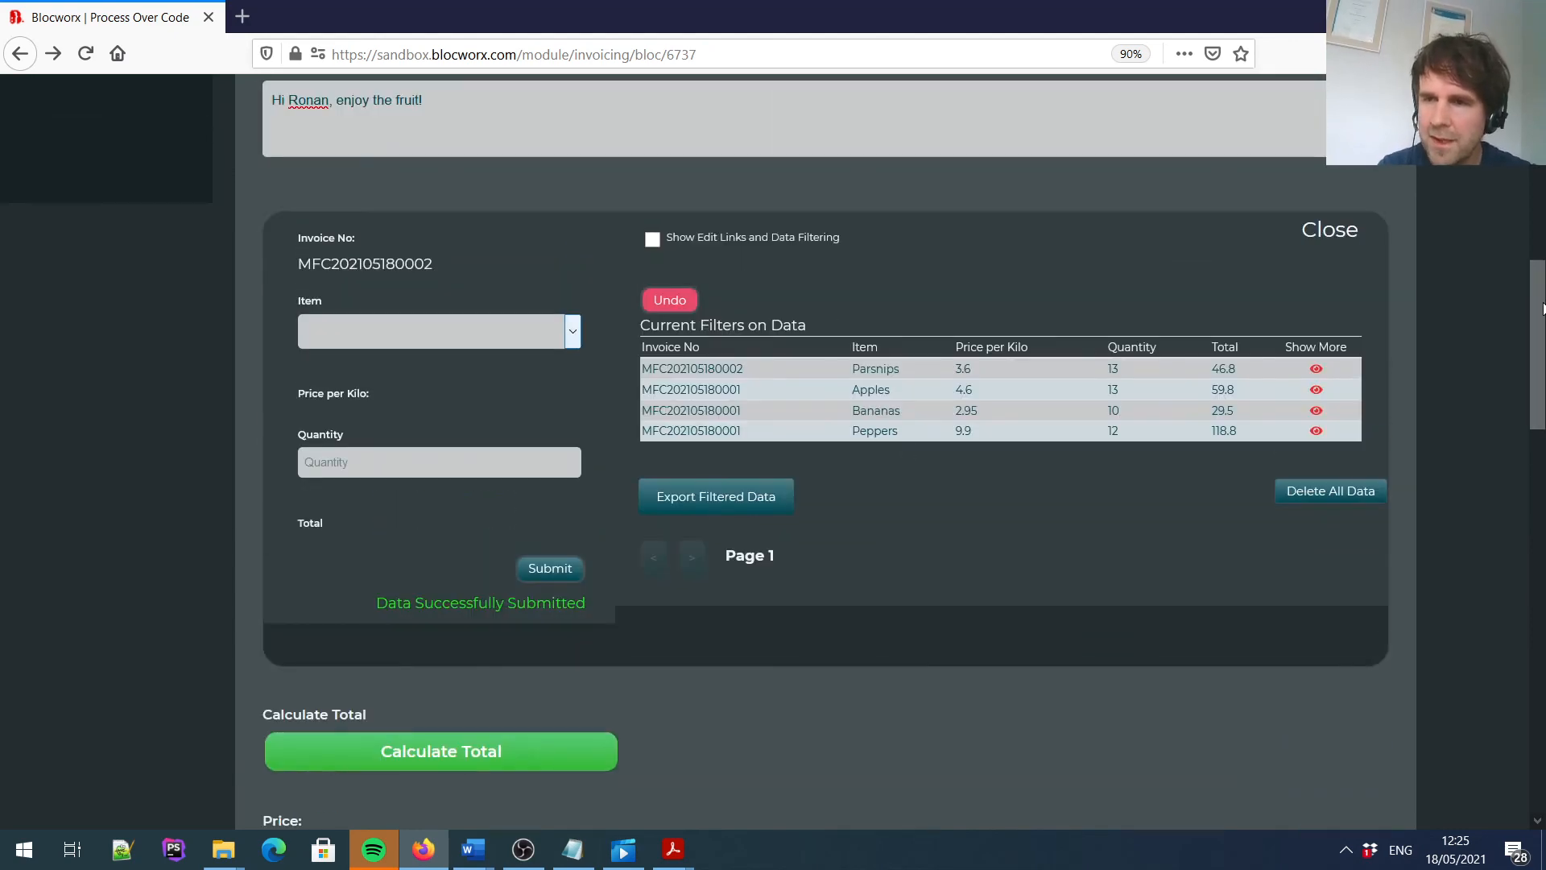
pyautogui.moveTo(1543, 333); pyautogui.dragTo(1541, 159)
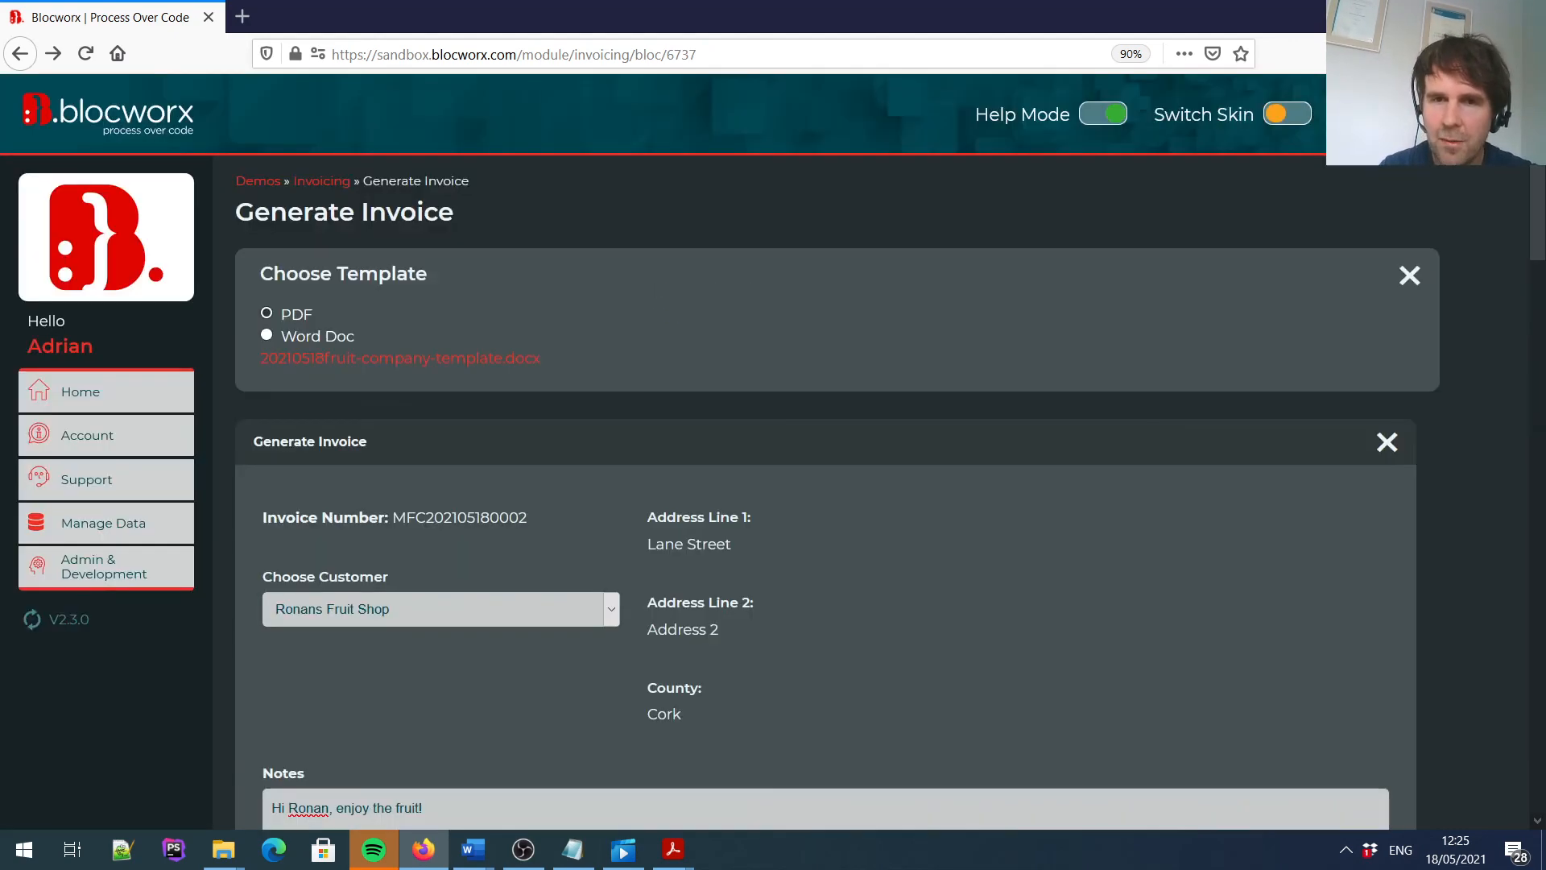
pyautogui.click(303, 181)
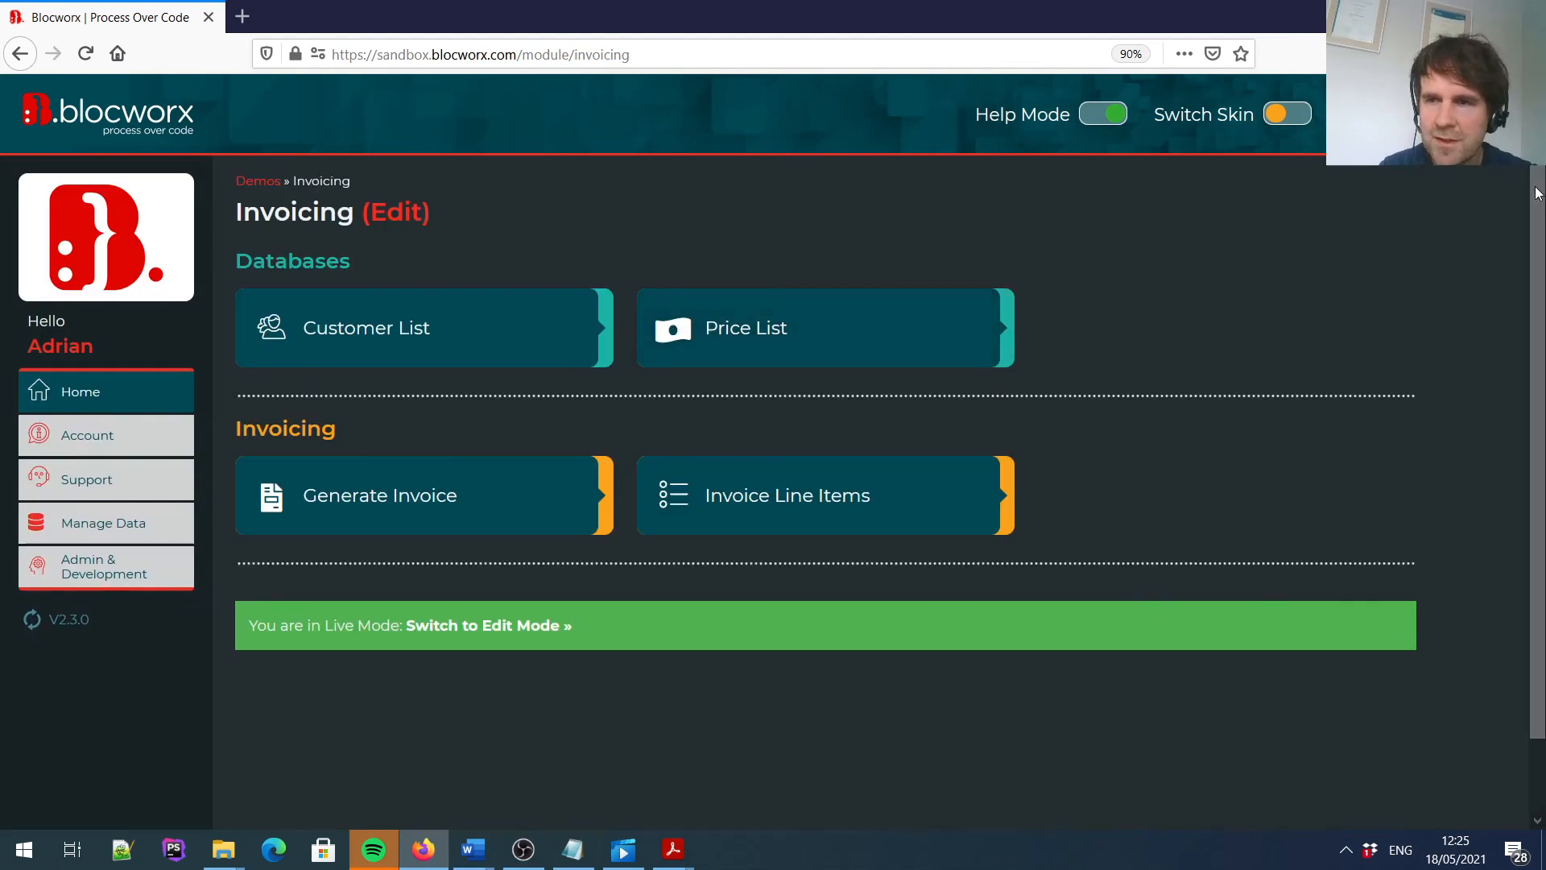
pyautogui.click(843, 489)
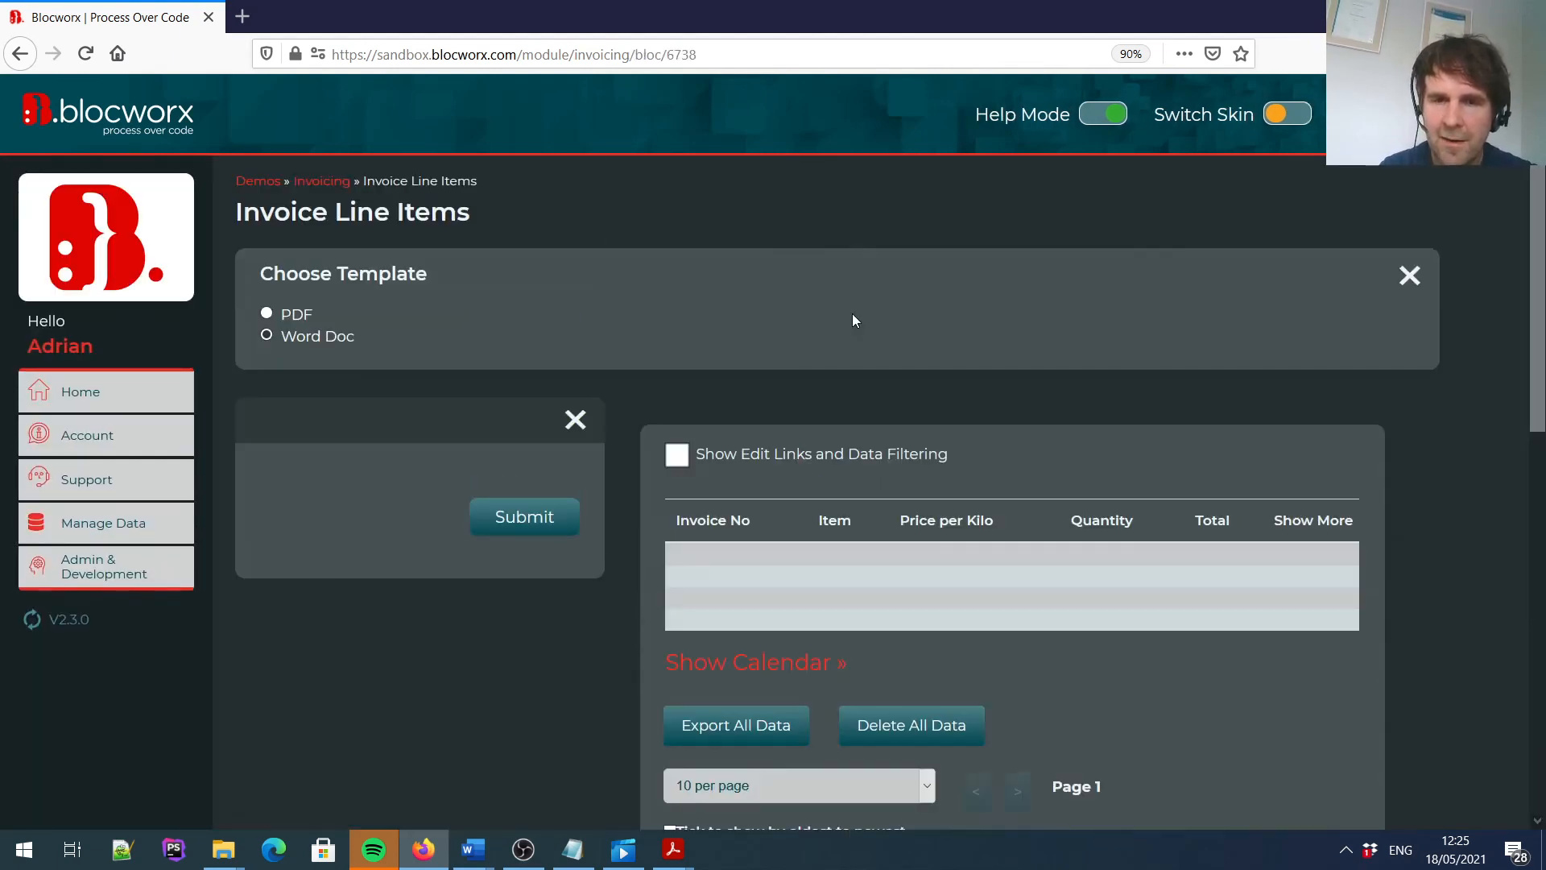
pyautogui.scroll(-3, 1543, 177)
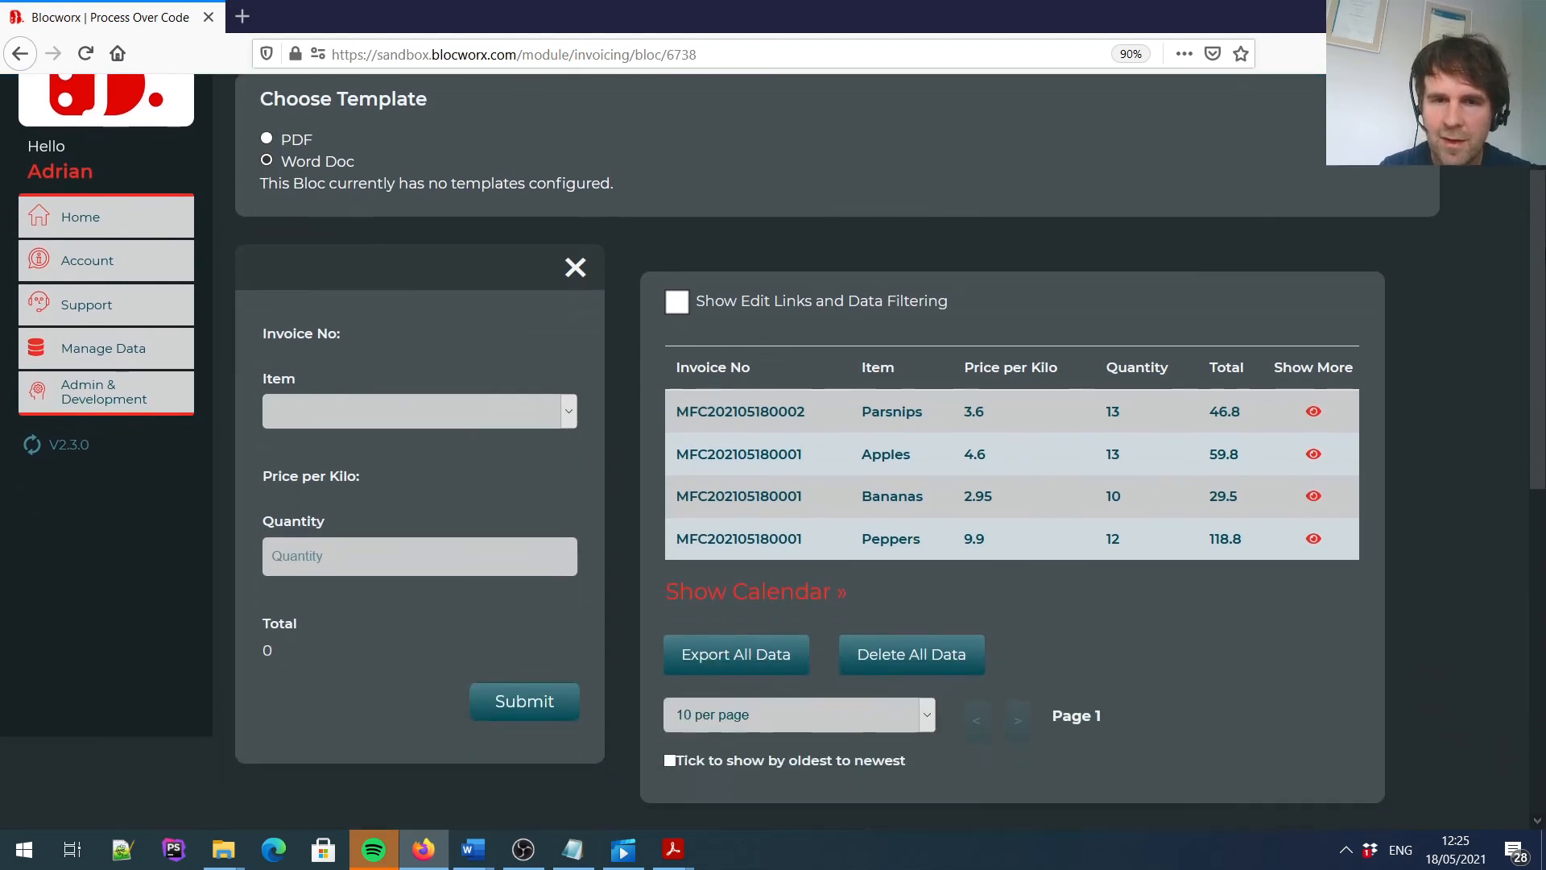
pyautogui.scroll(-10, 514, 754)
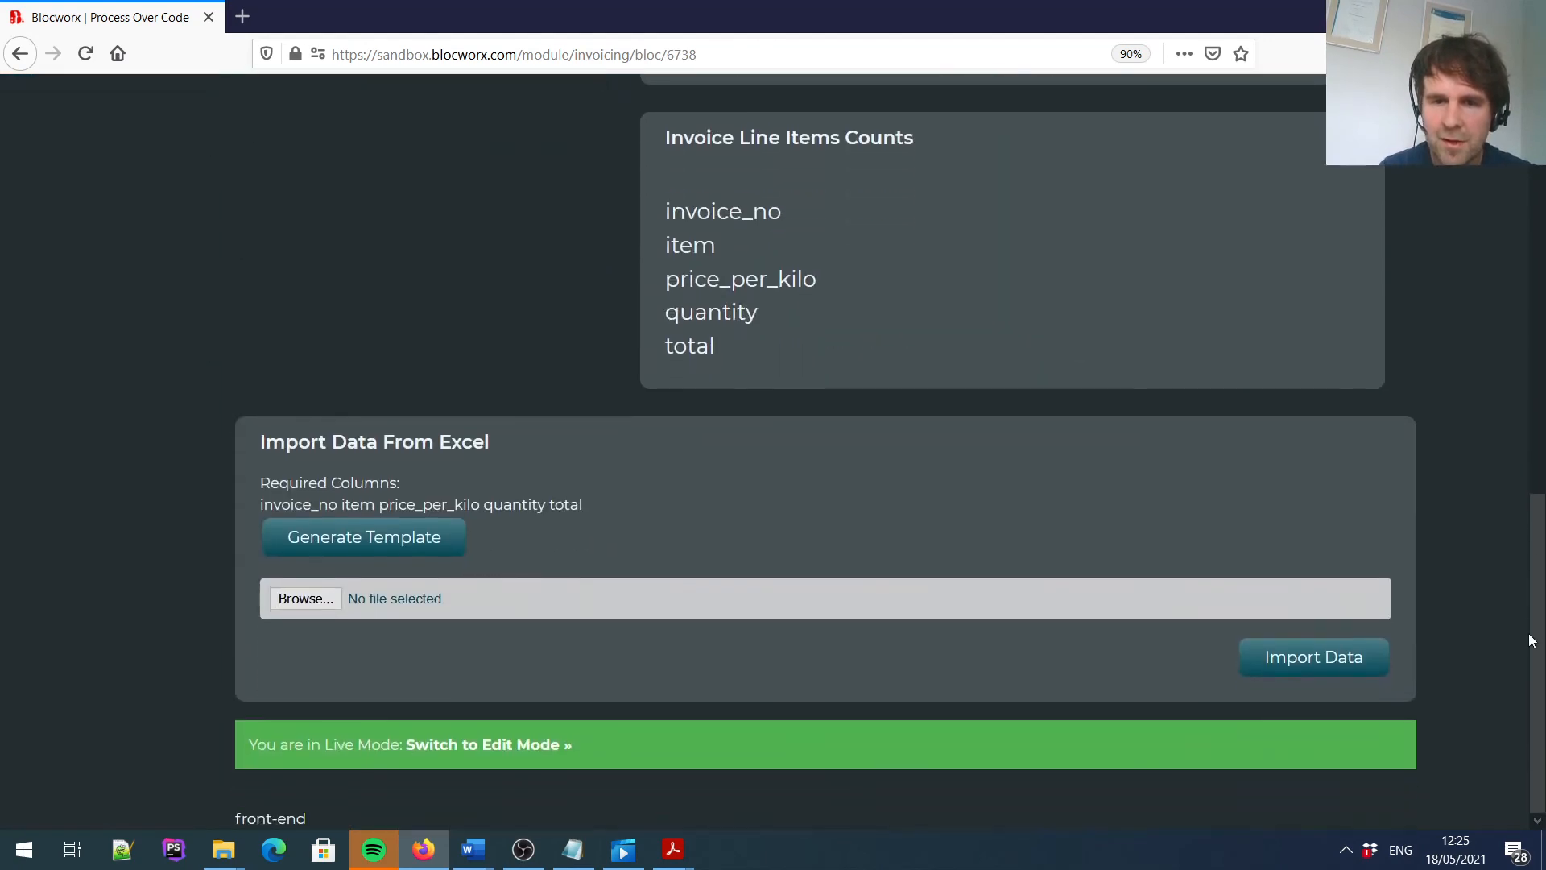
pyautogui.click(483, 747)
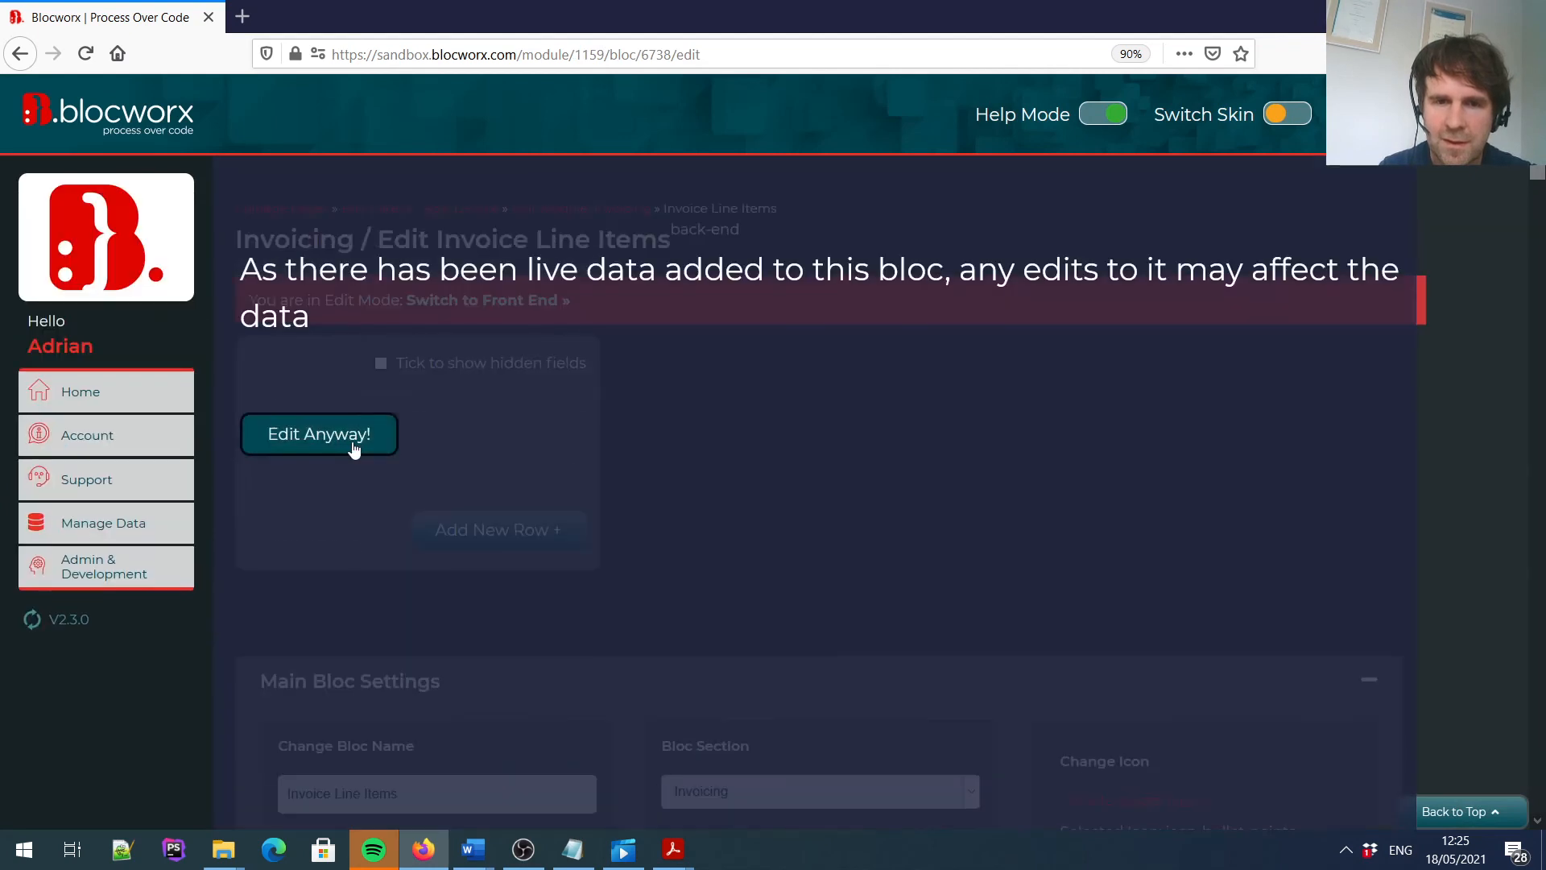
pyautogui.click(348, 439)
# Enable Data Filtering Field in the parameters of the Invoice No field.
pyautogui.moveTo(309, 407)
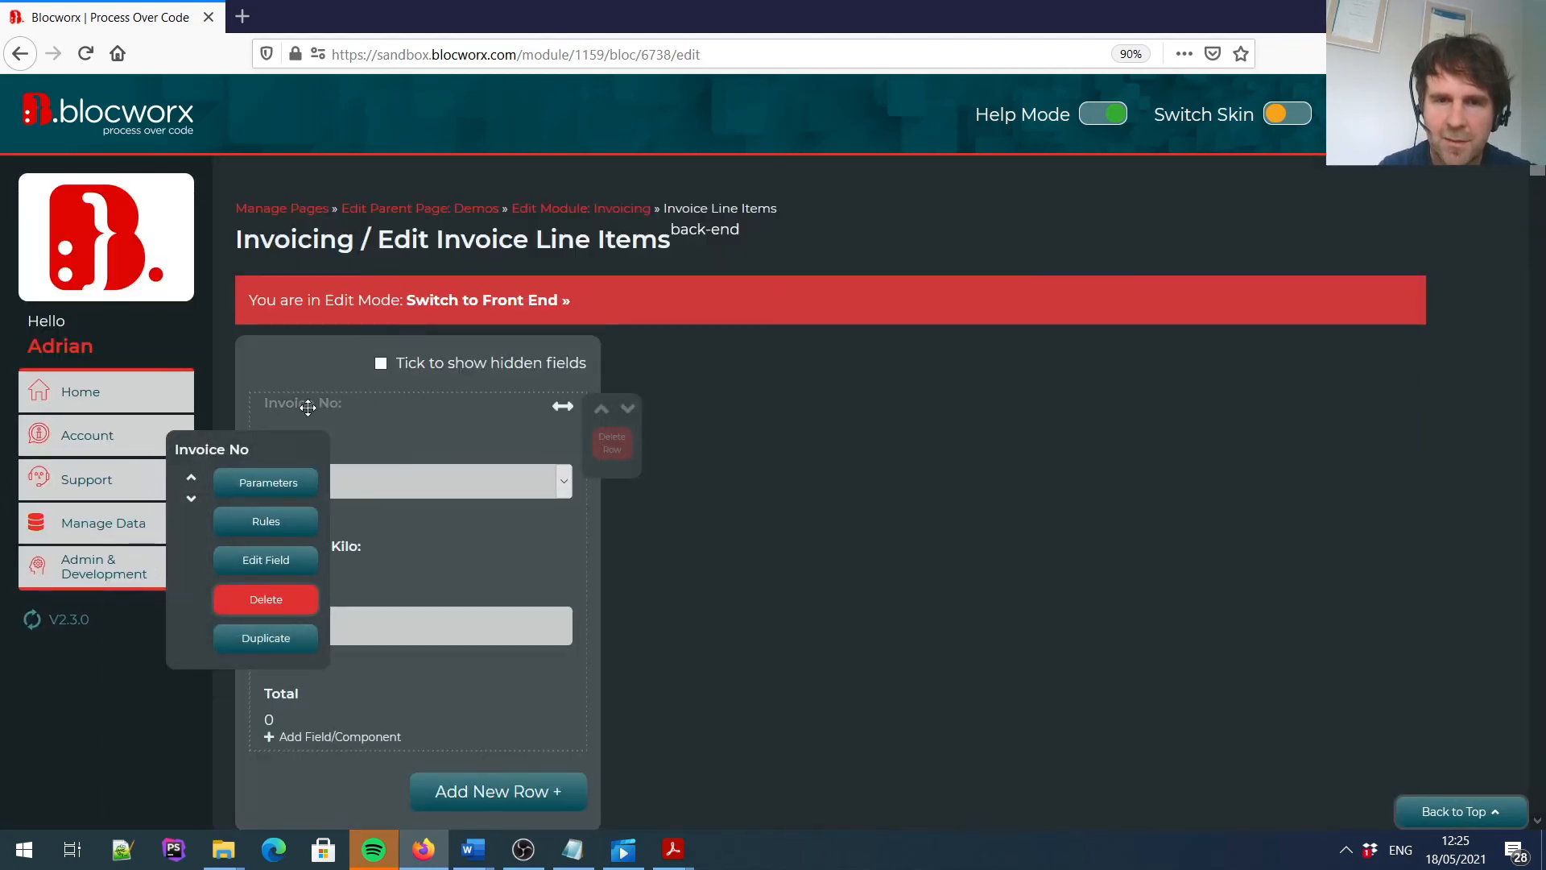
pyautogui.click(297, 486)
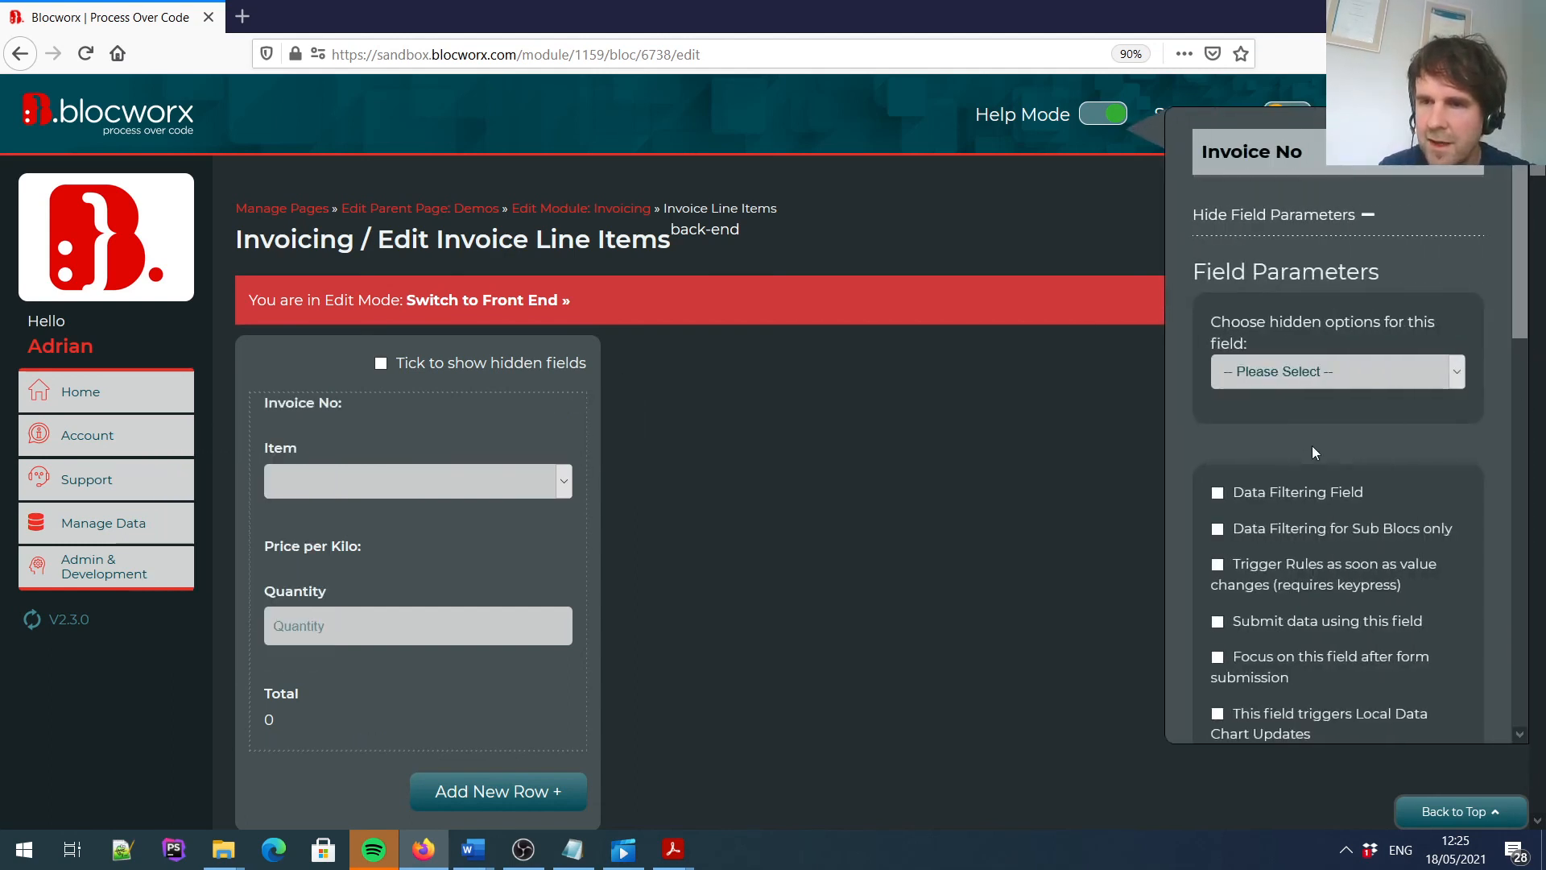
pyautogui.click(1246, 498)
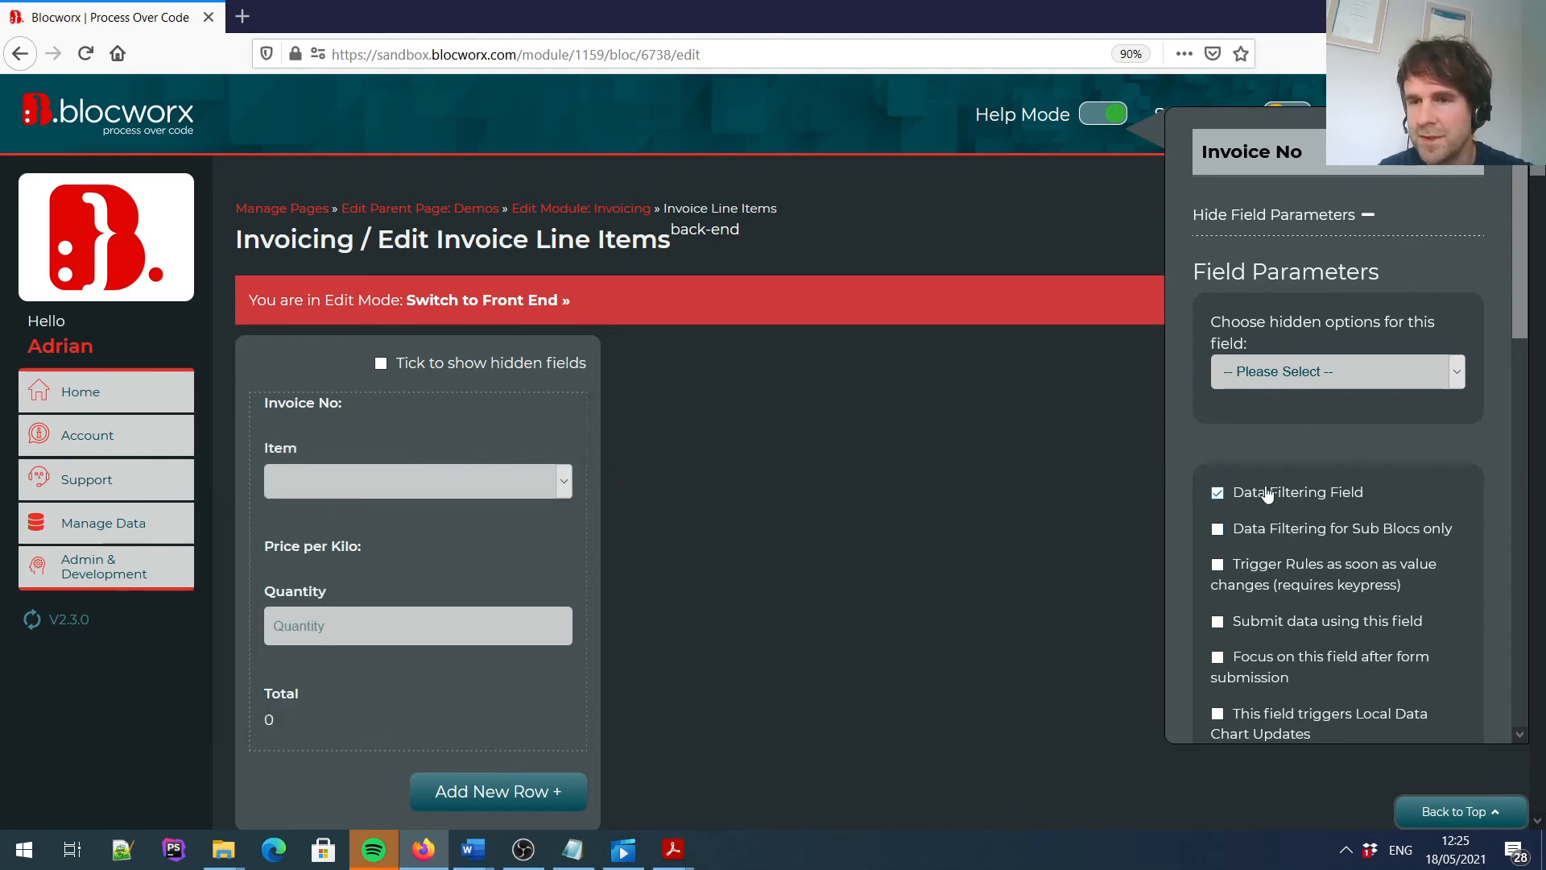
# Return to the Invoicing module's blocs, open Generate Invoice for editing despite the live data warning, and switch to its front end.
pyautogui.click(590, 211)
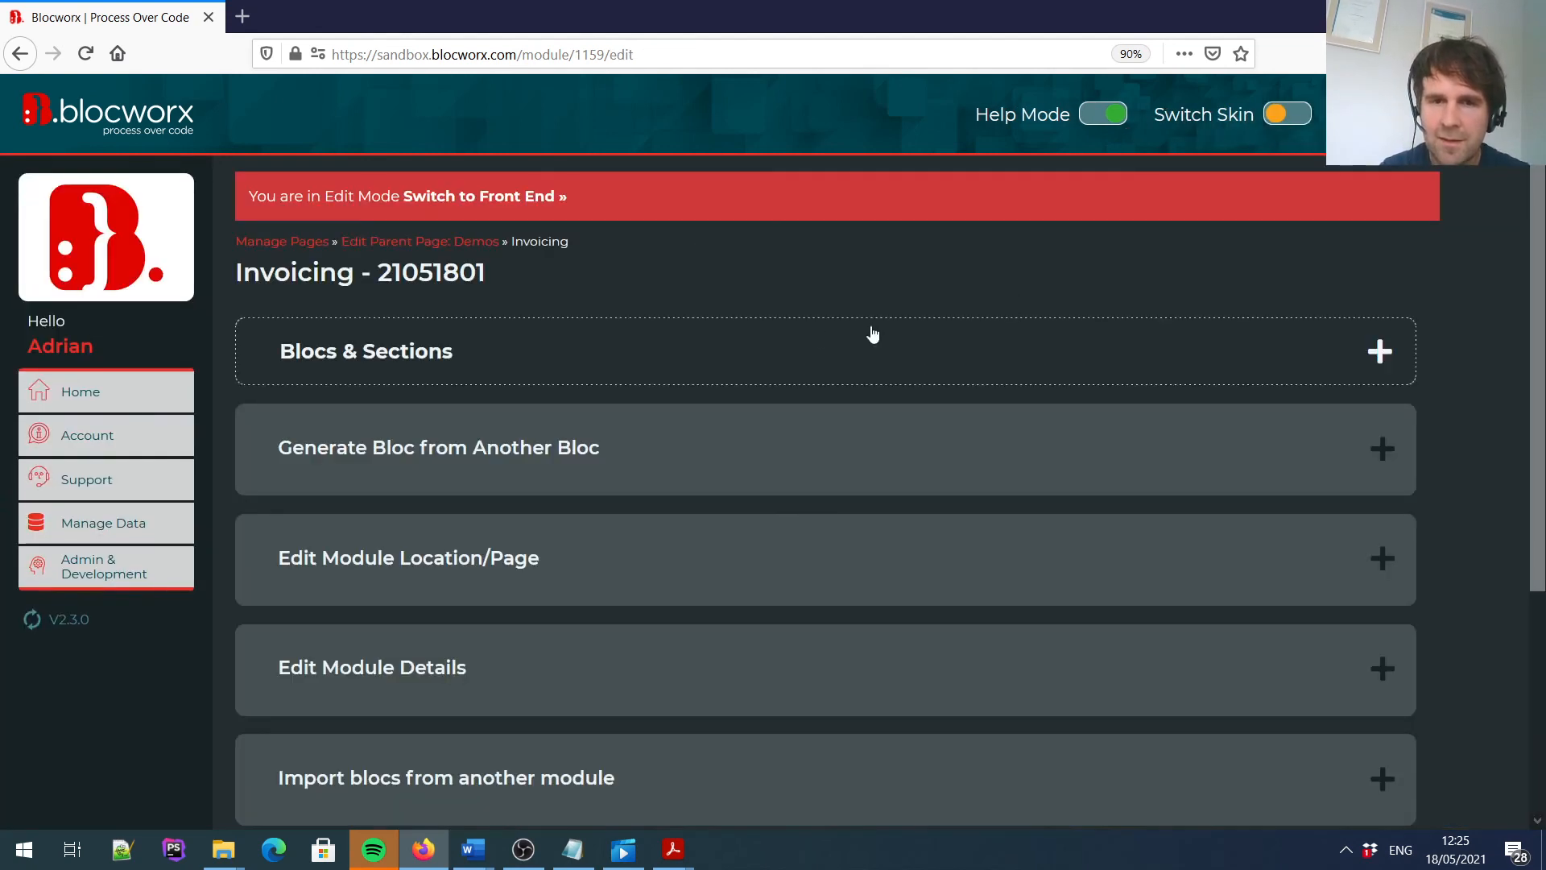
pyautogui.click(586, 355)
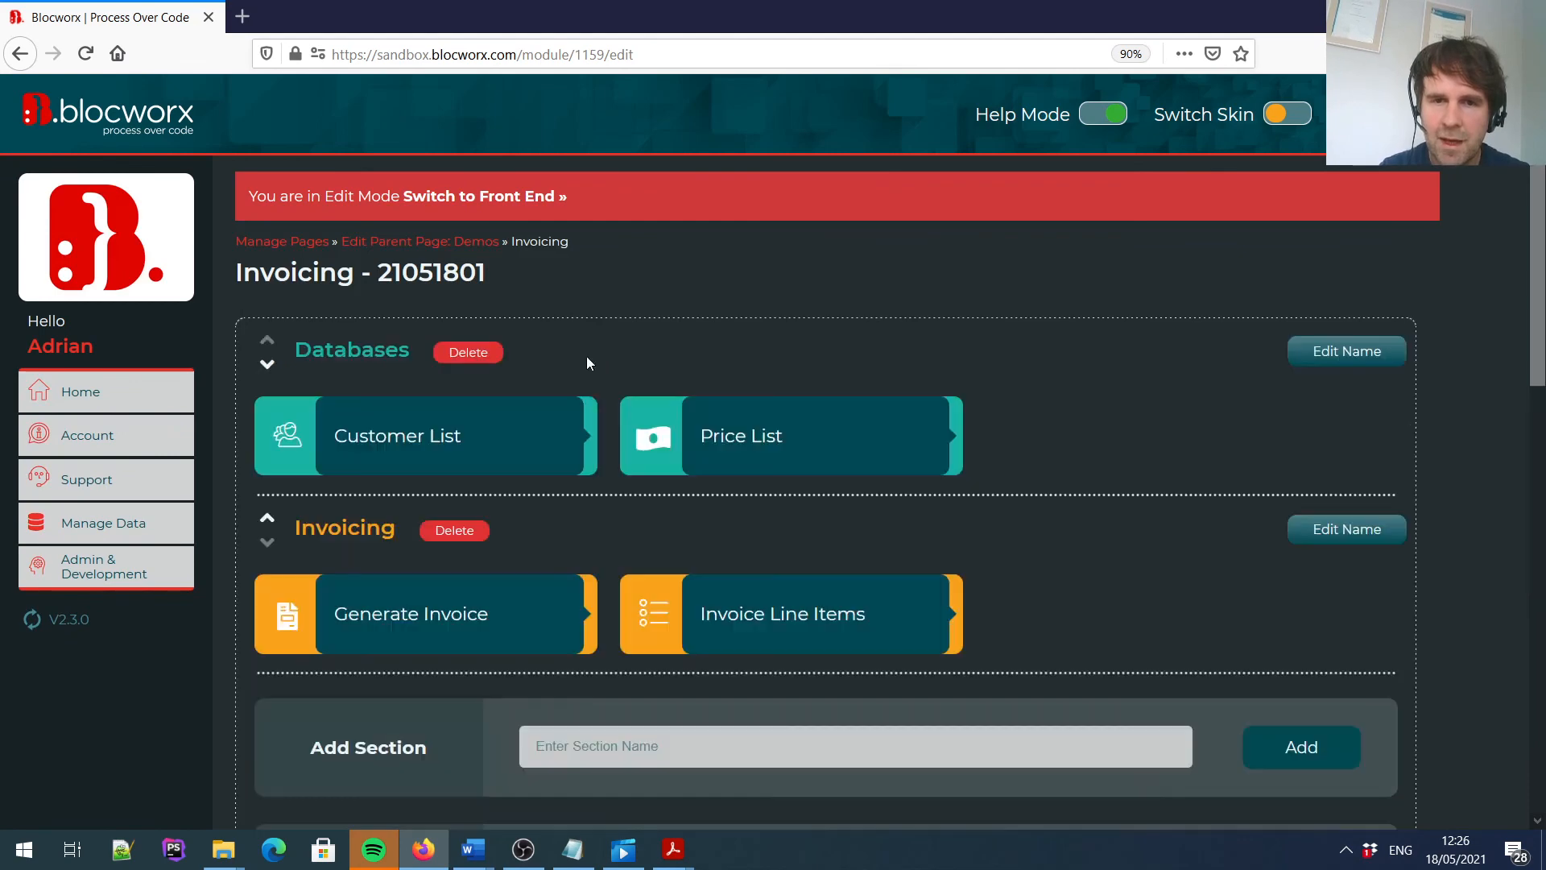
pyautogui.click(402, 627)
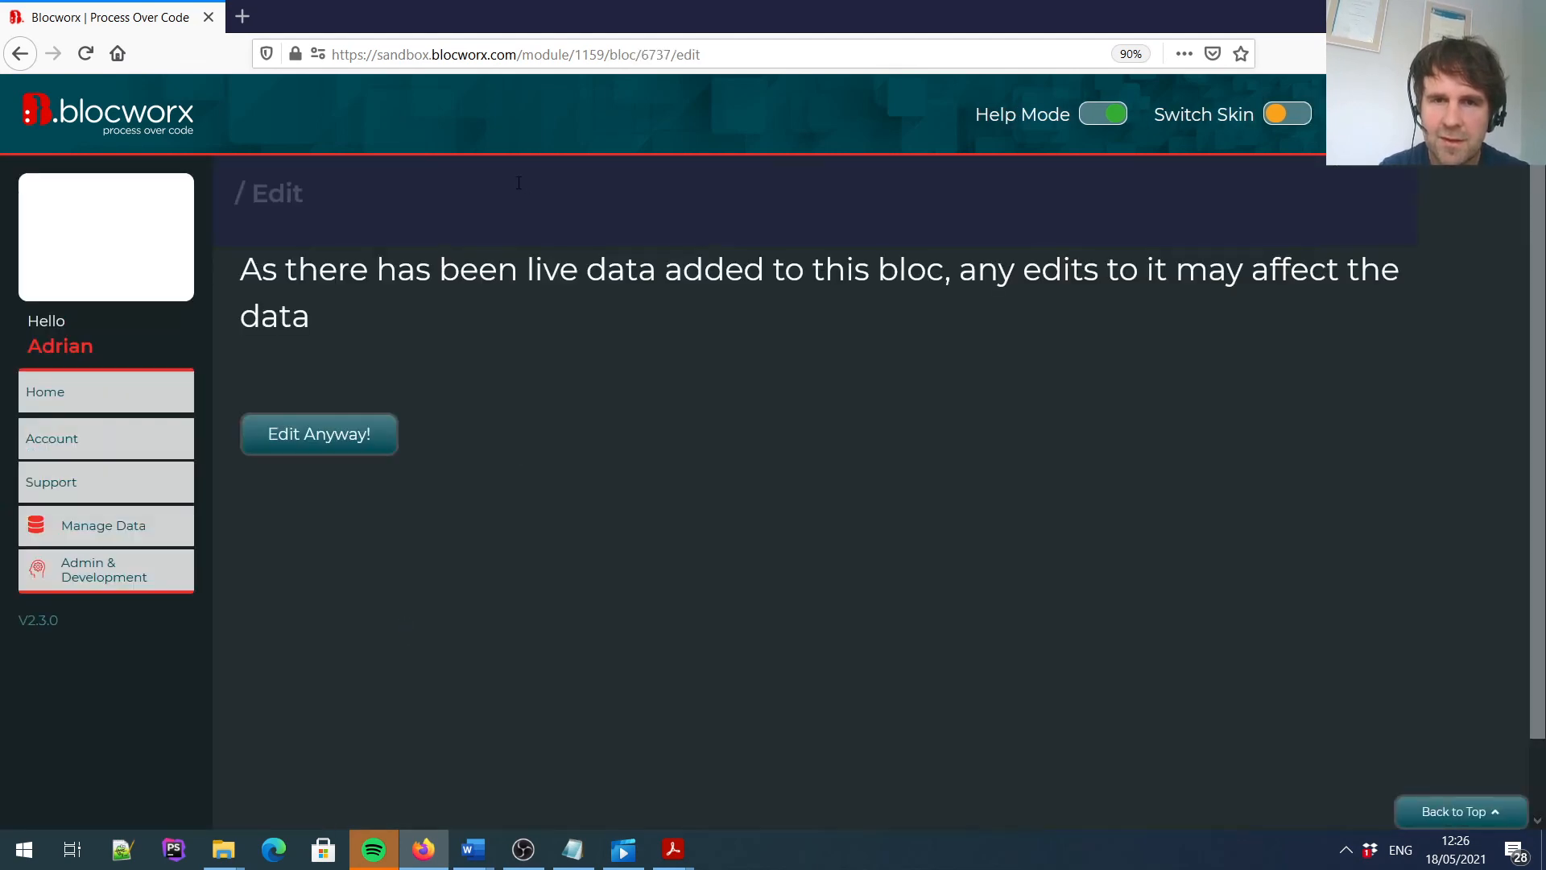
pyautogui.click(360, 440)
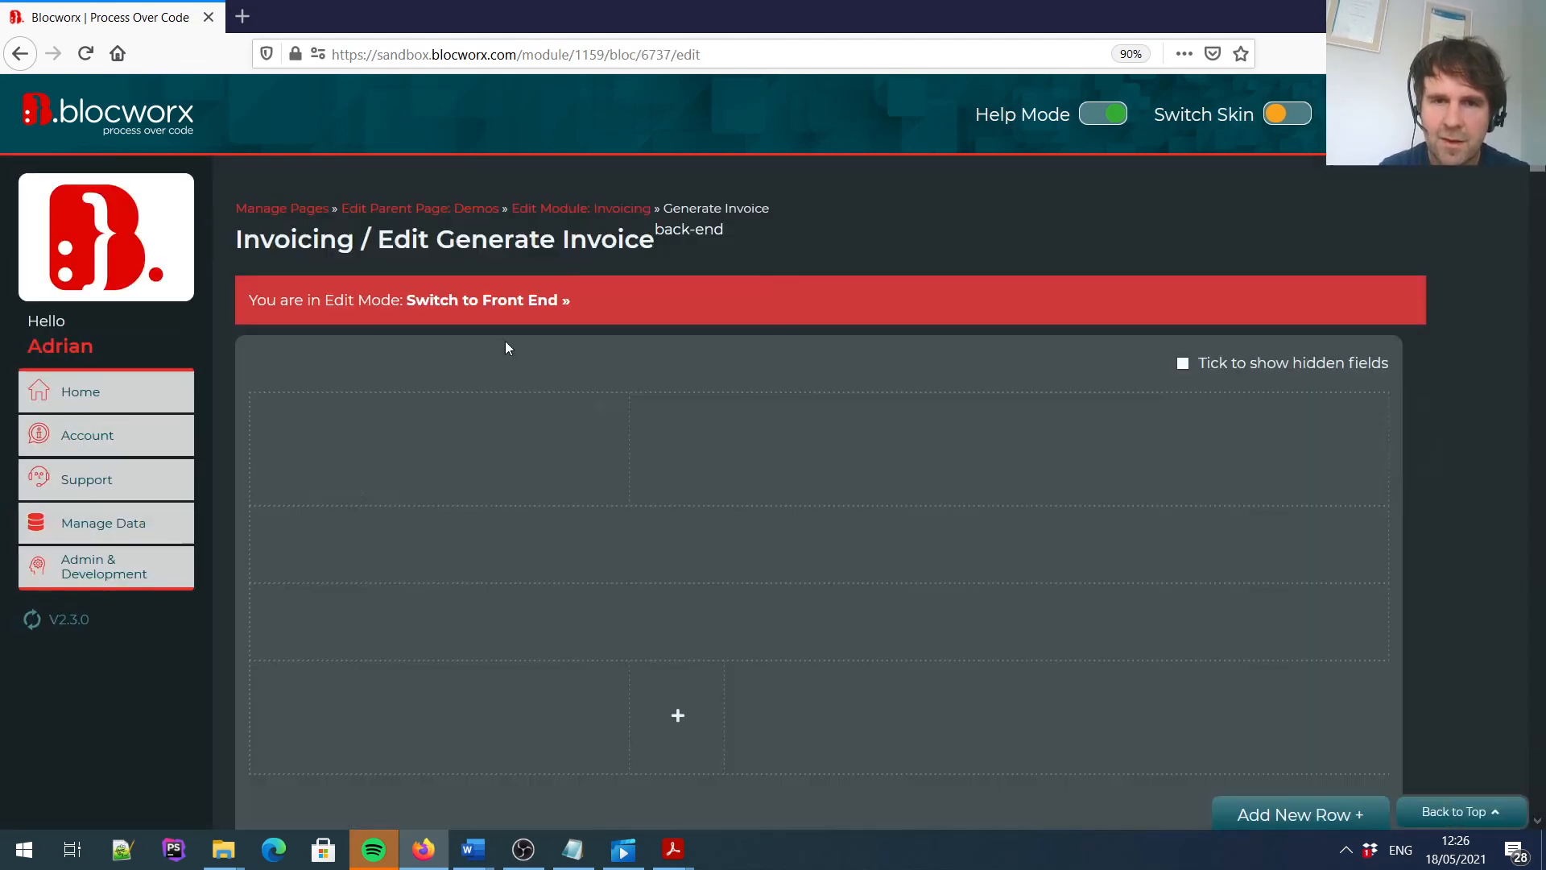
pyautogui.click(524, 300)
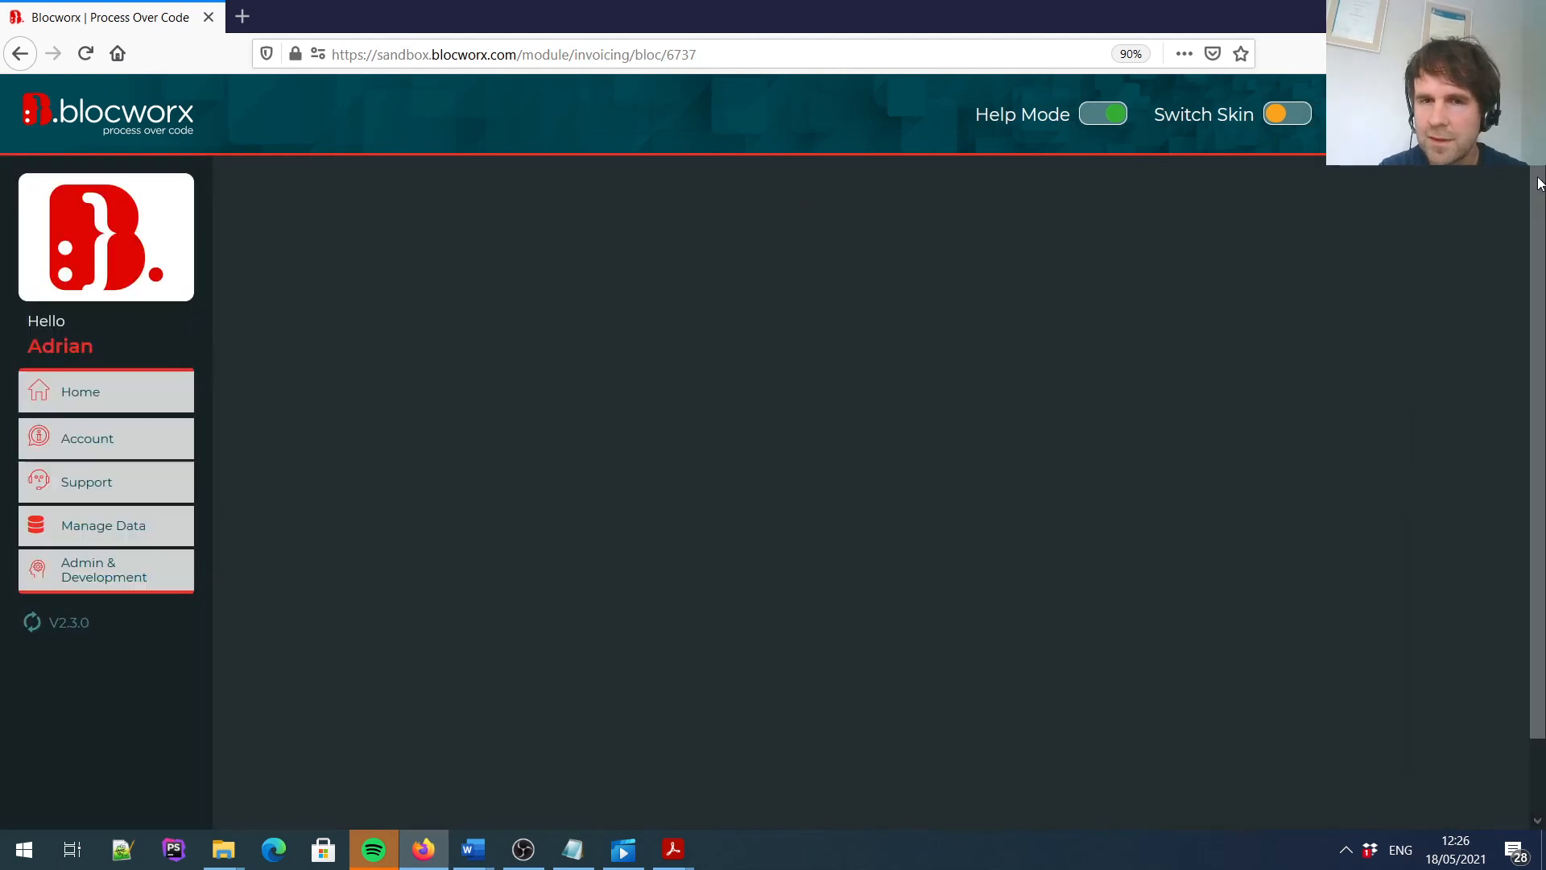
# Fill in the invoice again for Ronans Fruit Shop with a greeting note ending "enjoy the fruit" and open its filtered line items.
pyautogui.scroll(-4, 1538, 183)
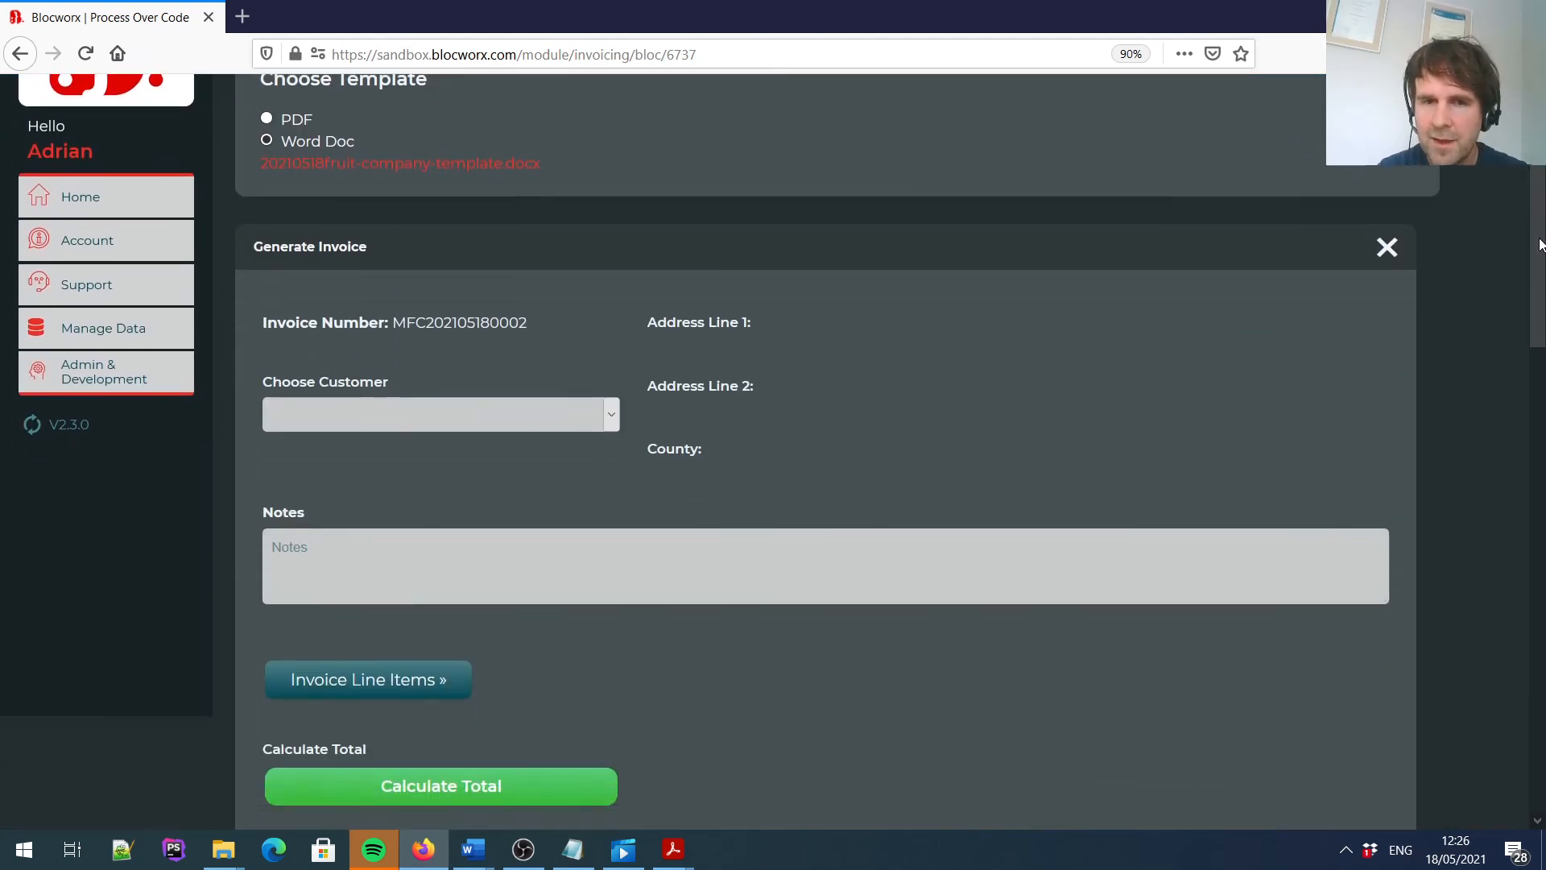
pyautogui.click(484, 319)
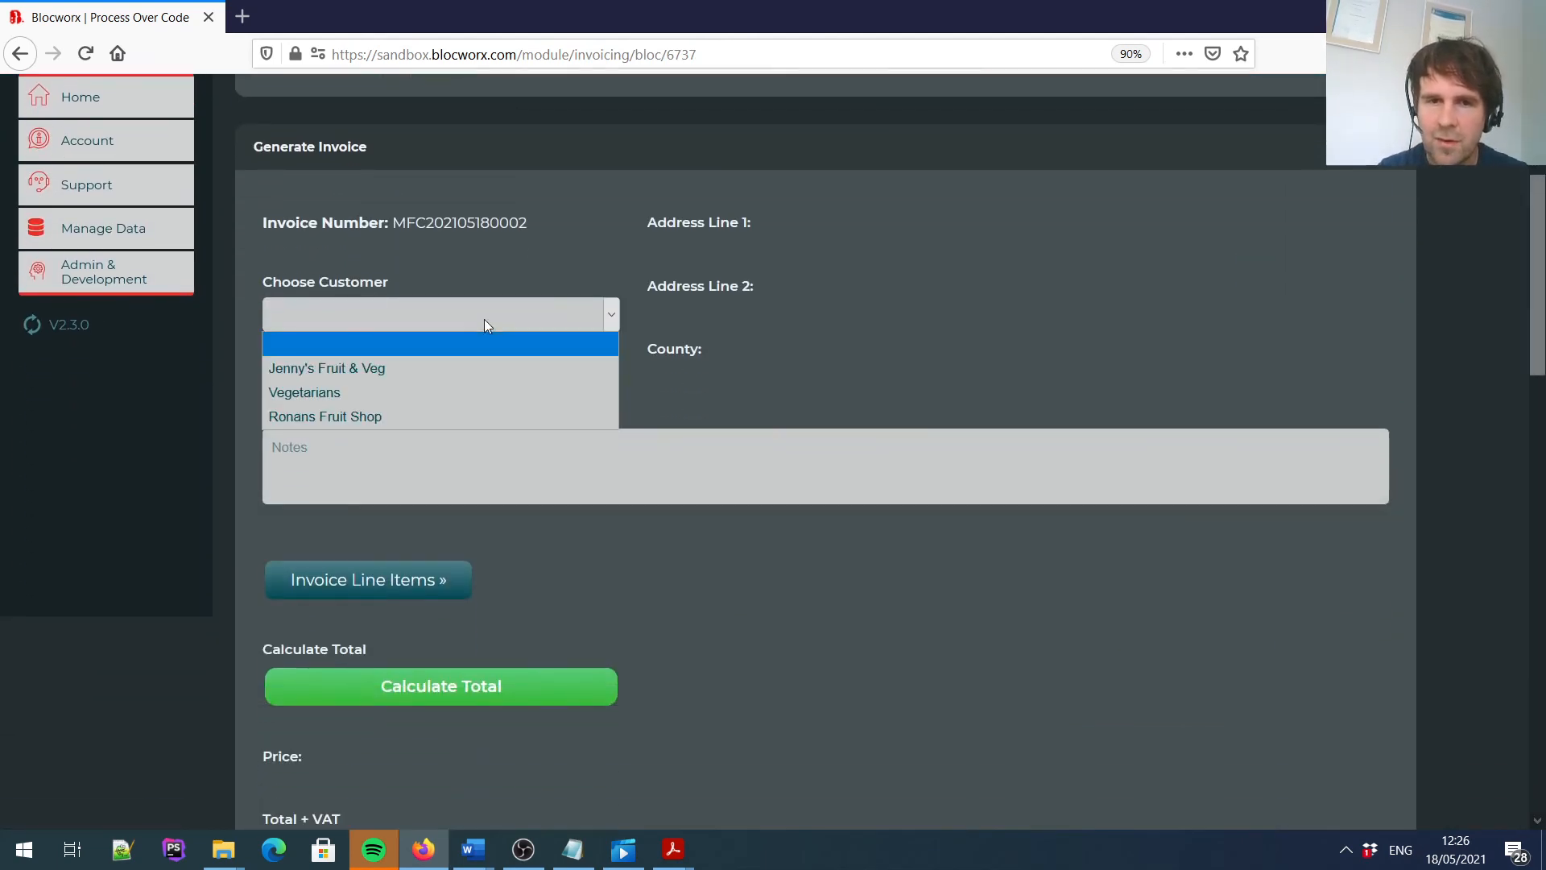
pyautogui.click(436, 417)
pyautogui.click(411, 521)
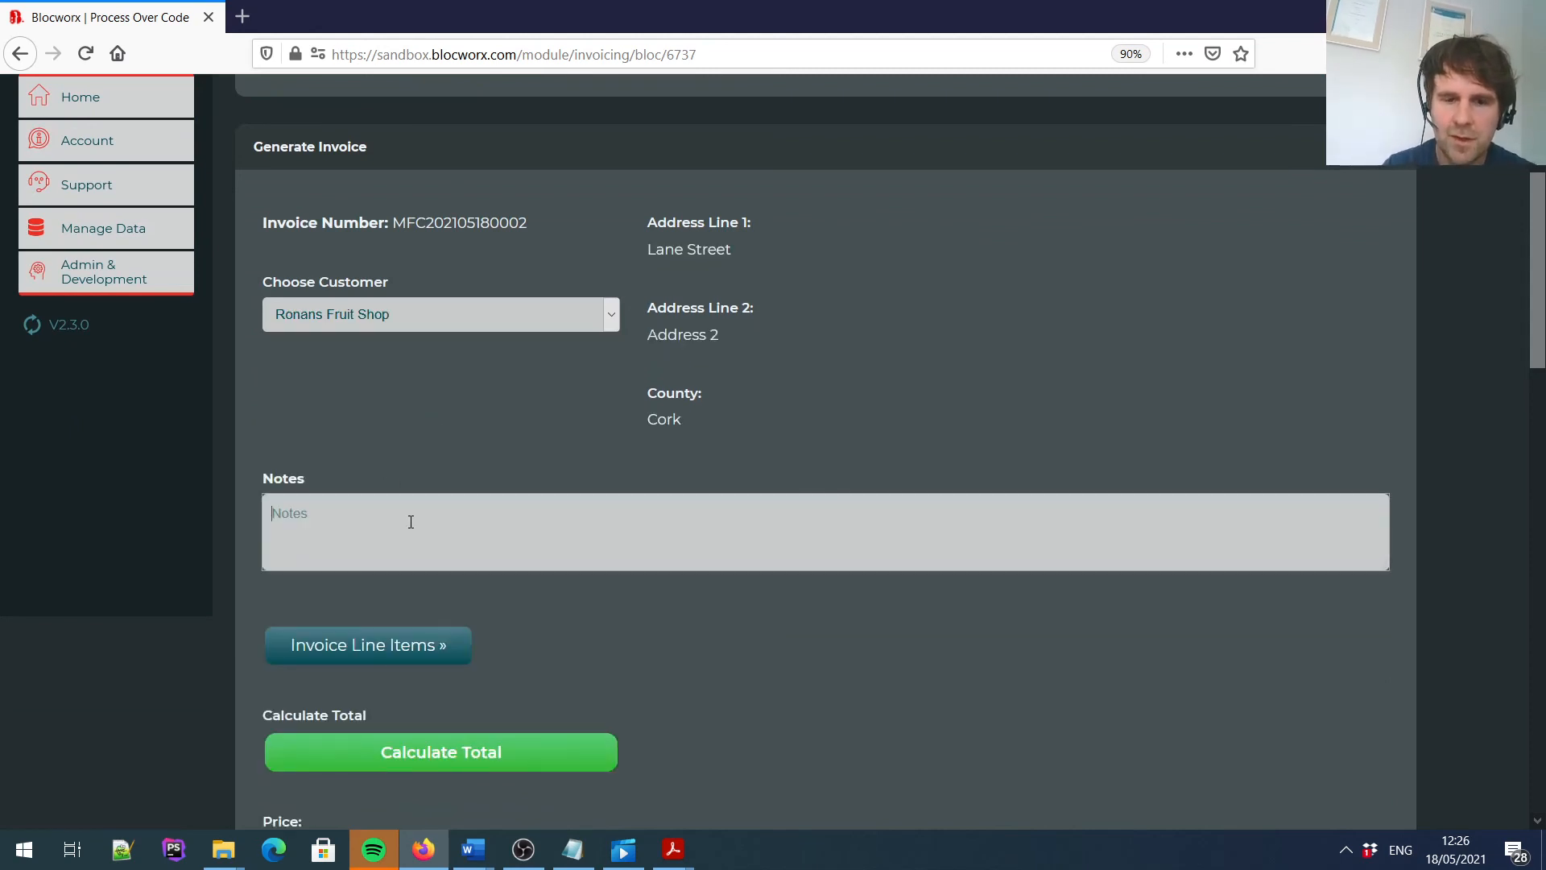
pyautogui.write('Hi Ronan, enjoy the')
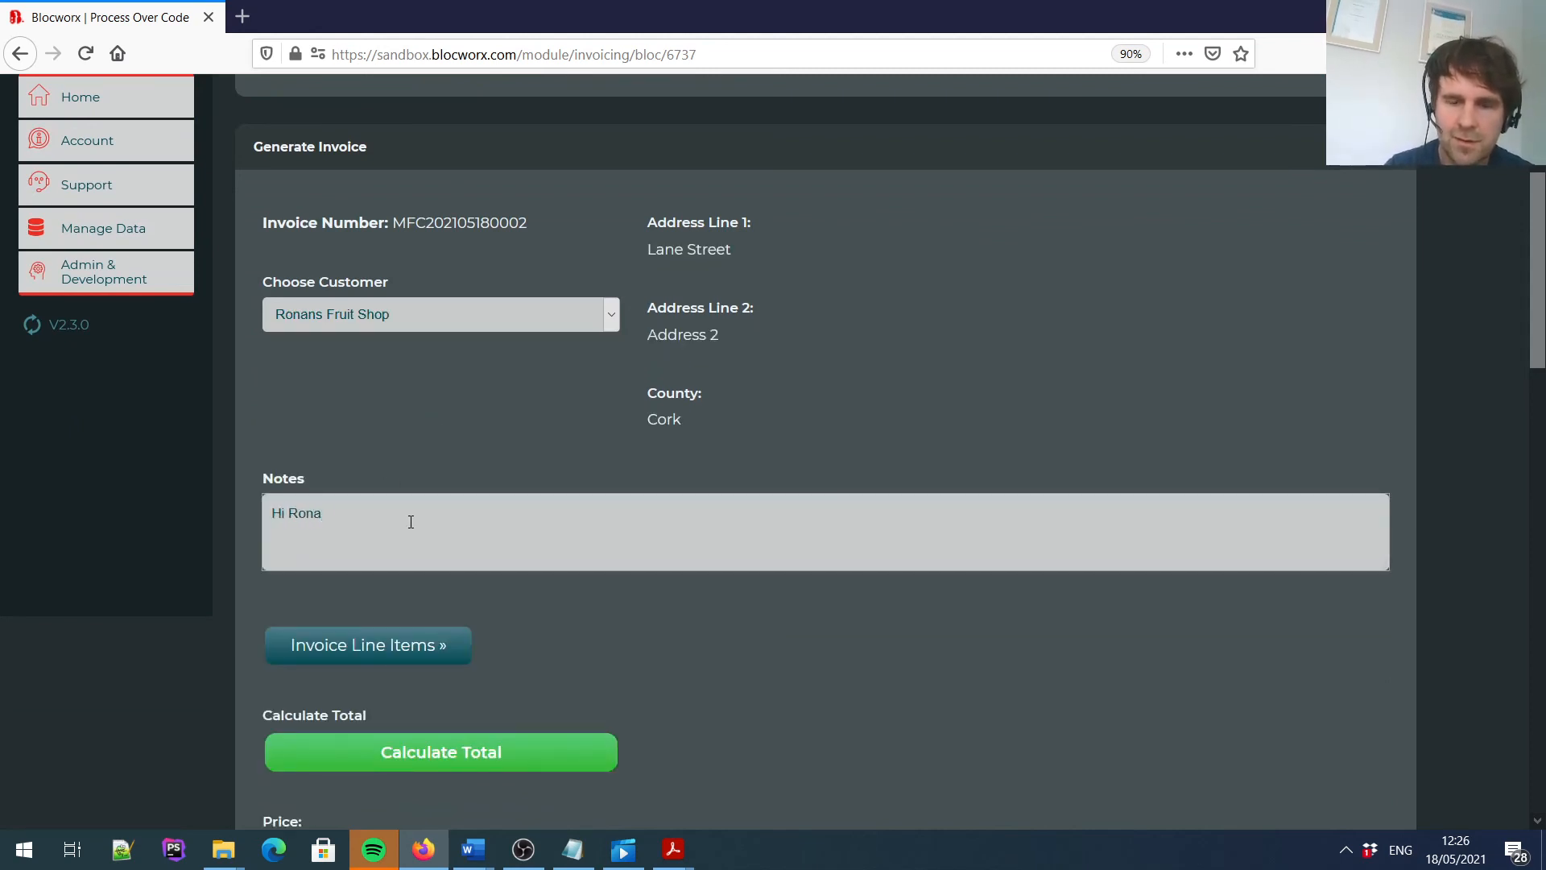
pyautogui.write(' fruit')
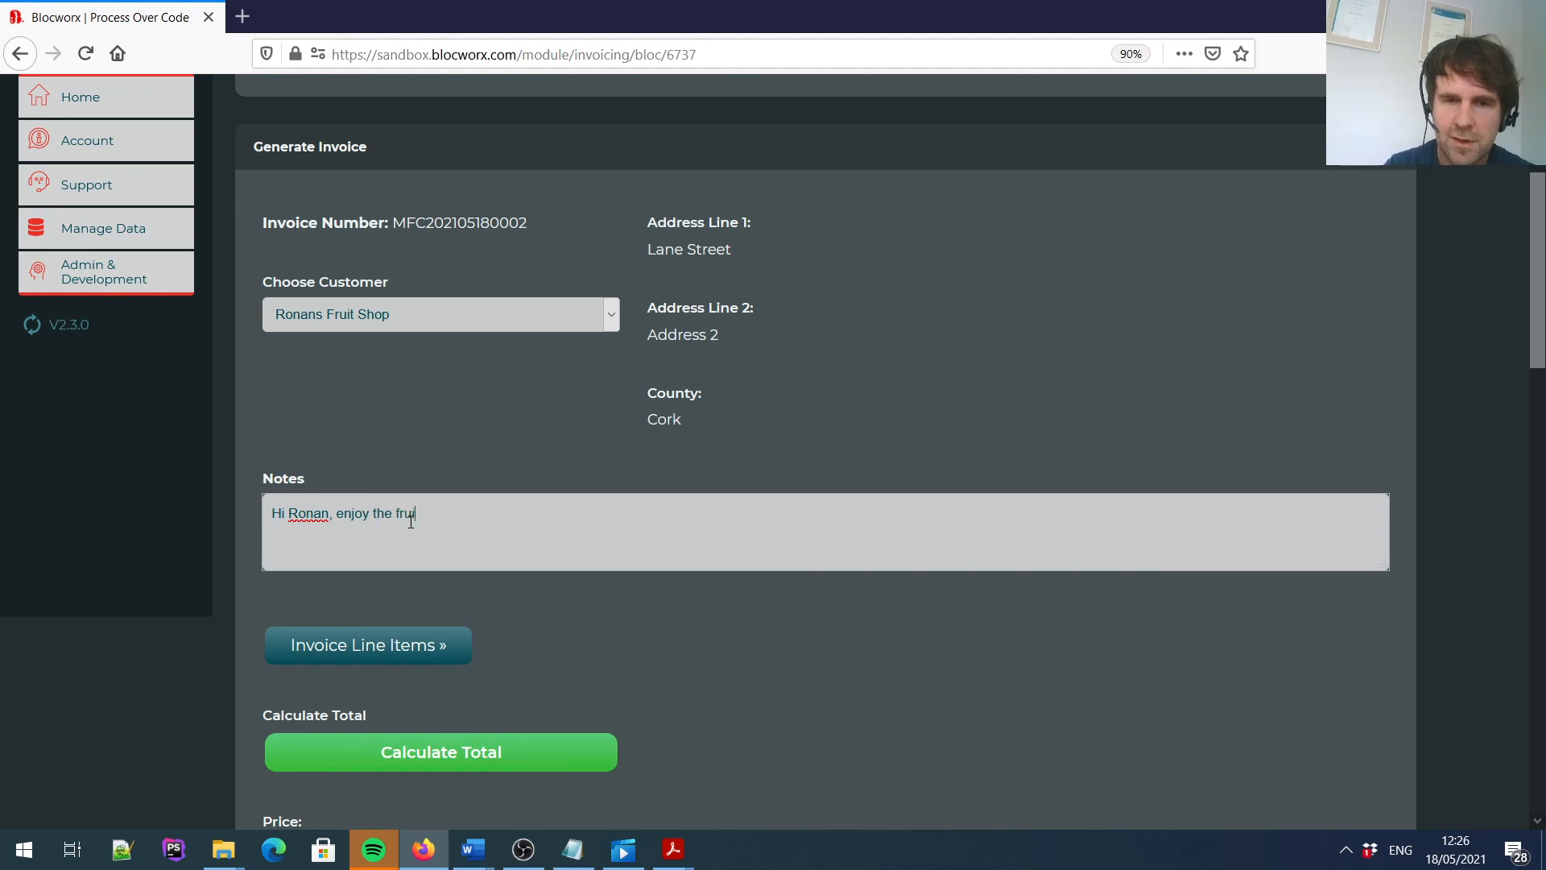
pyautogui.click(391, 645)
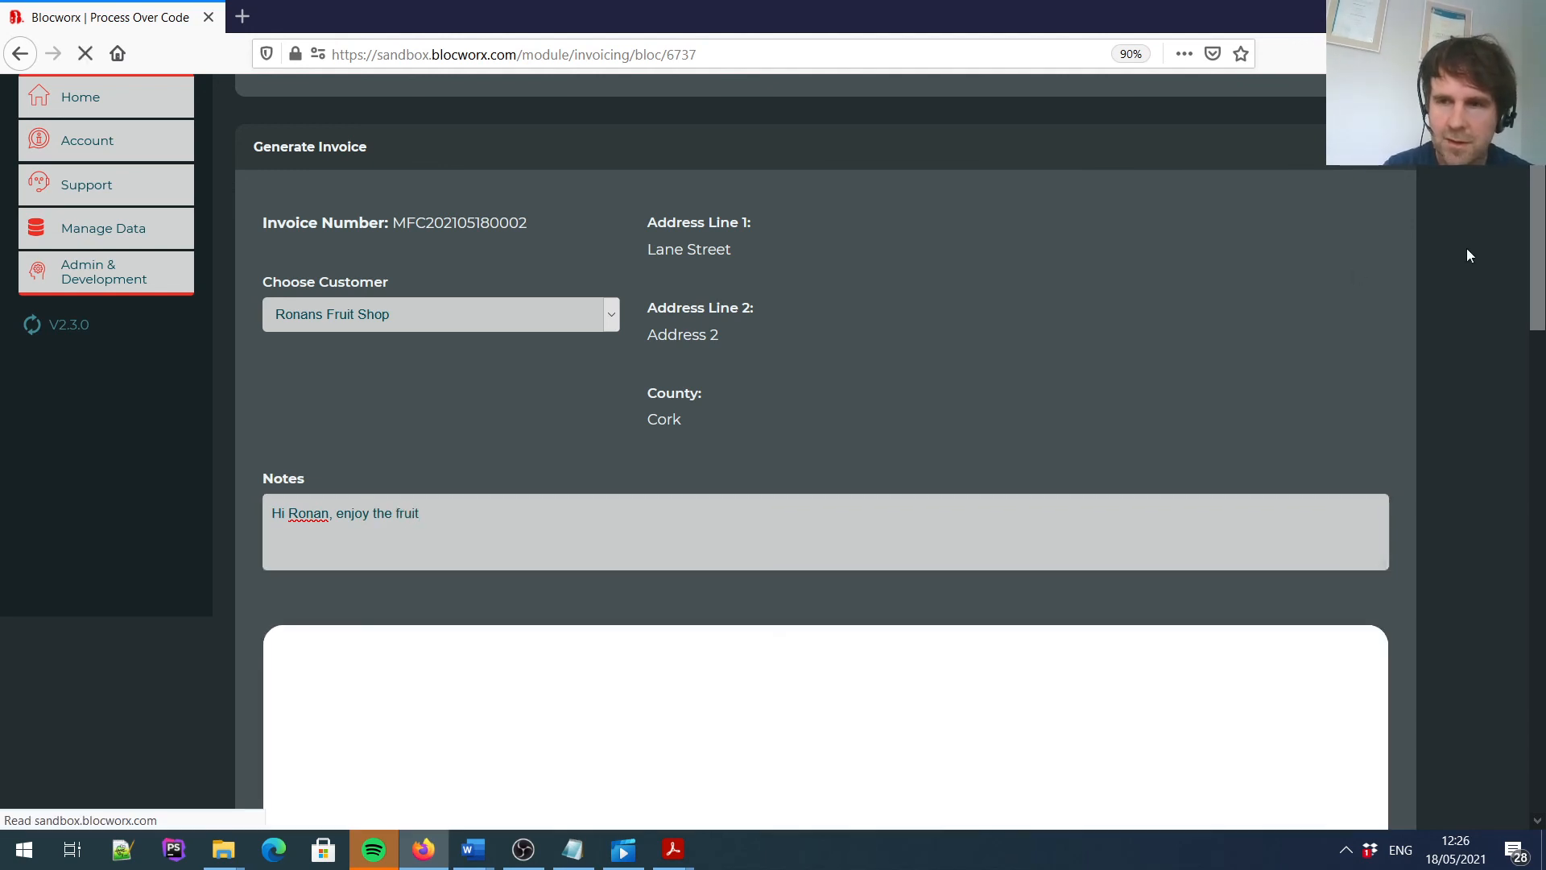
pyautogui.scroll(-3, 1542, 280)
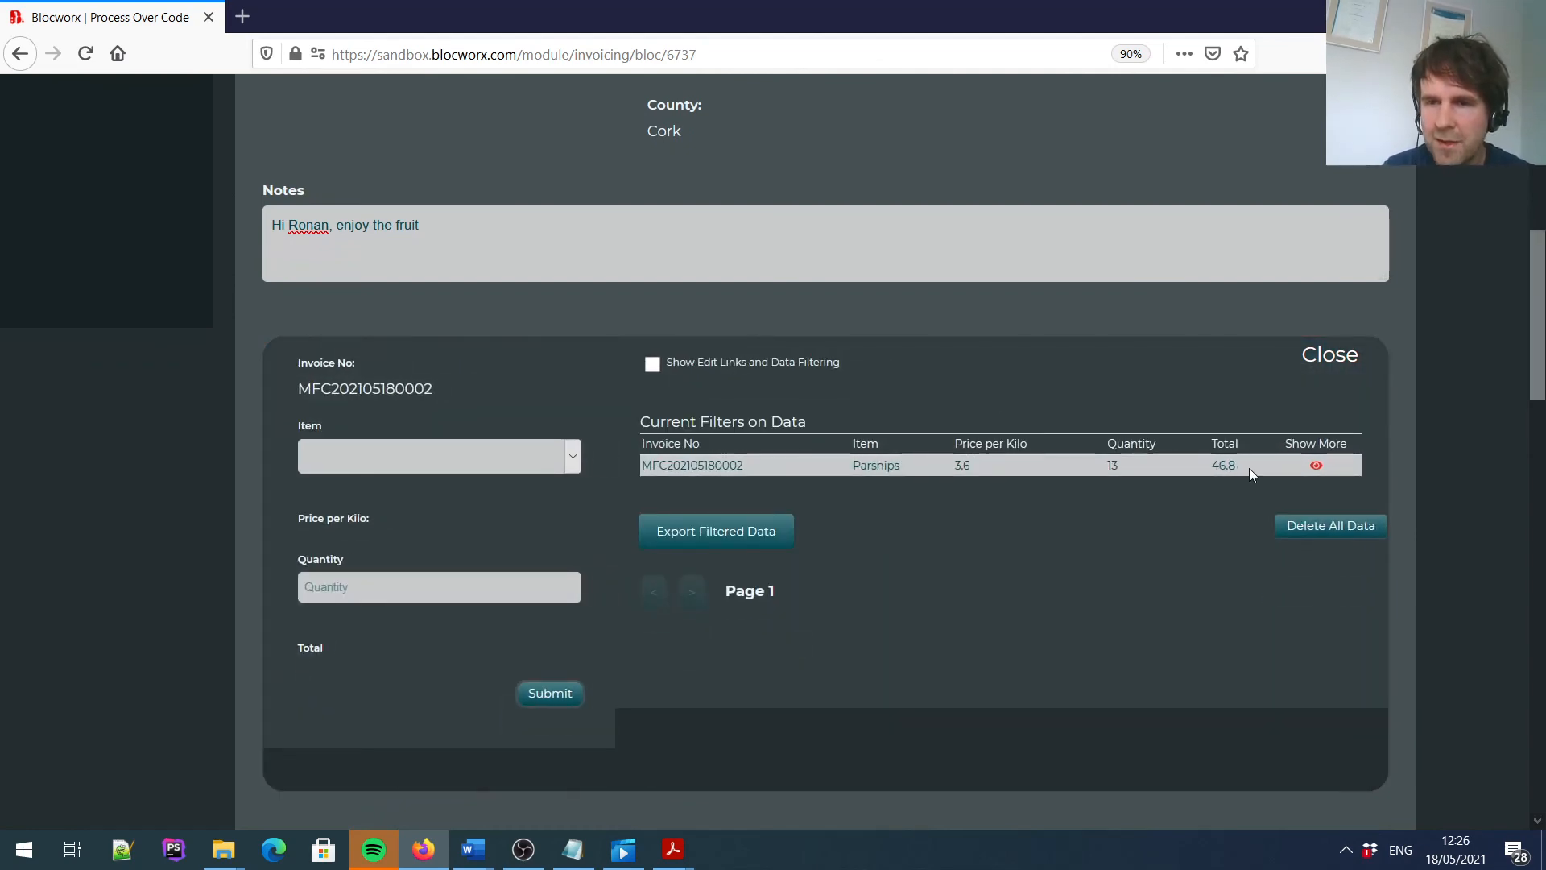
# Add a line item for Bananas with quantity 12 to the invoice and submit it.
pyautogui.click(531, 466)
pyautogui.click(396, 561)
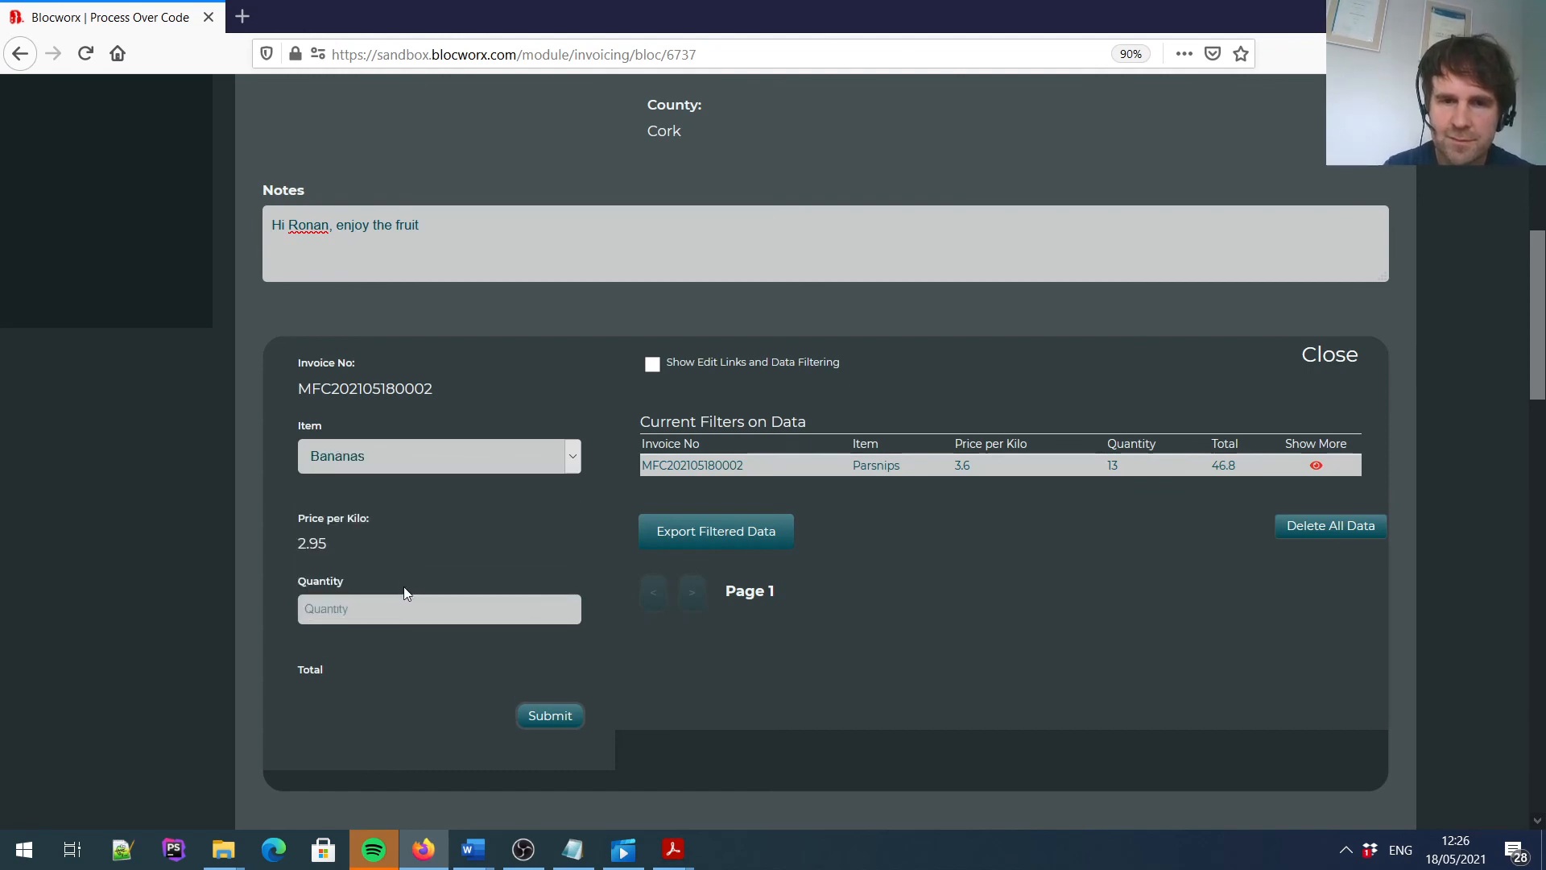
pyautogui.click(430, 614)
pyautogui.write('12')
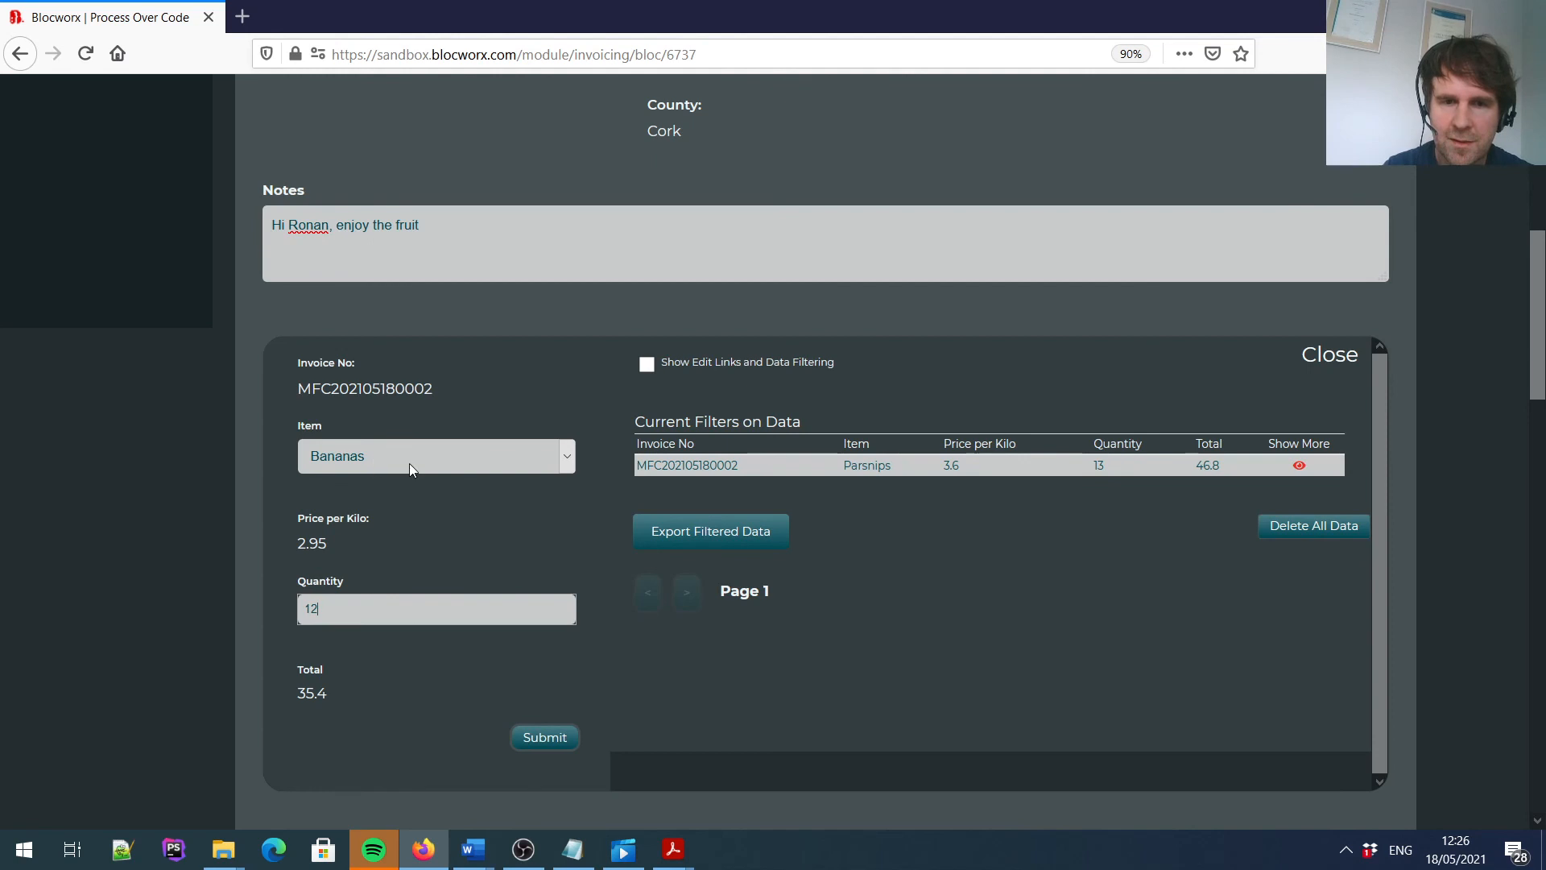
pyautogui.click(554, 727)
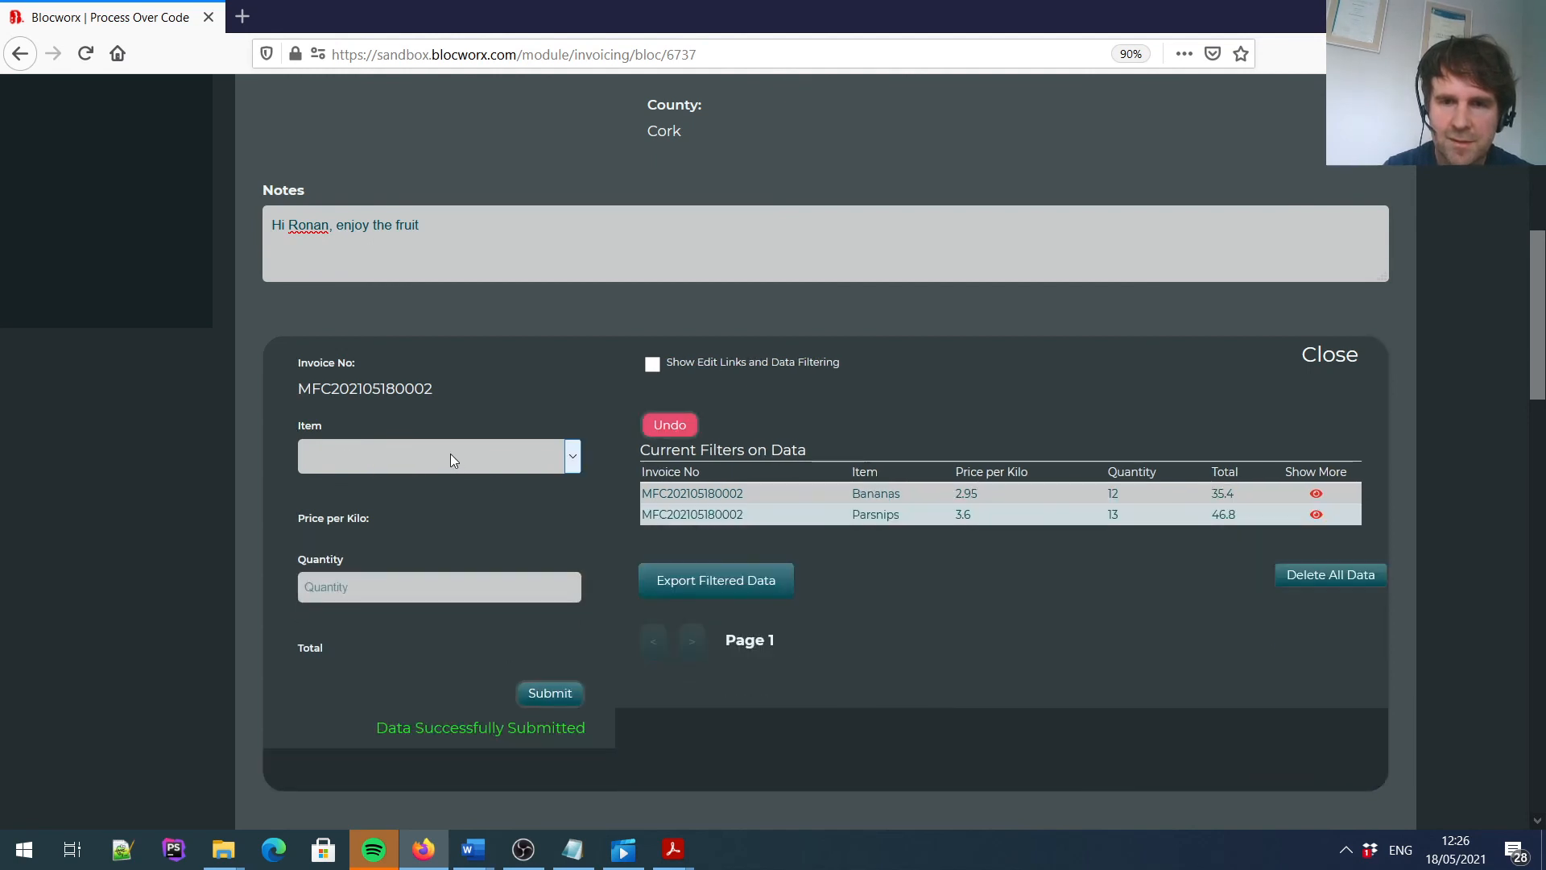
# Submit another invoice line item for Apples with quantity 14.
pyautogui.click(465, 457)
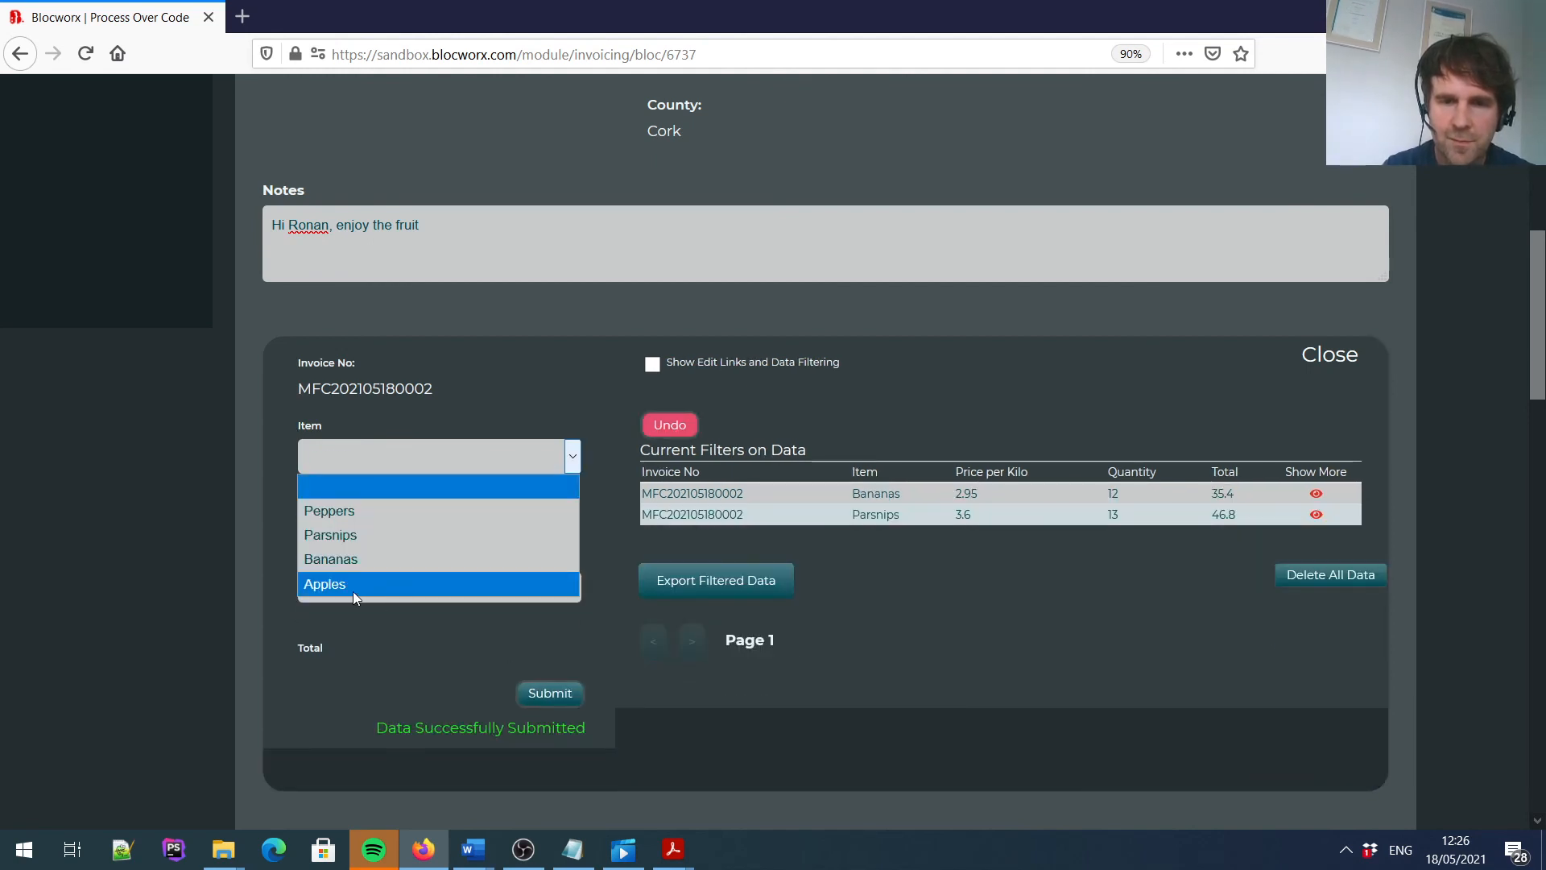
pyautogui.click(353, 591)
pyautogui.click(357, 613)
pyautogui.write('14')
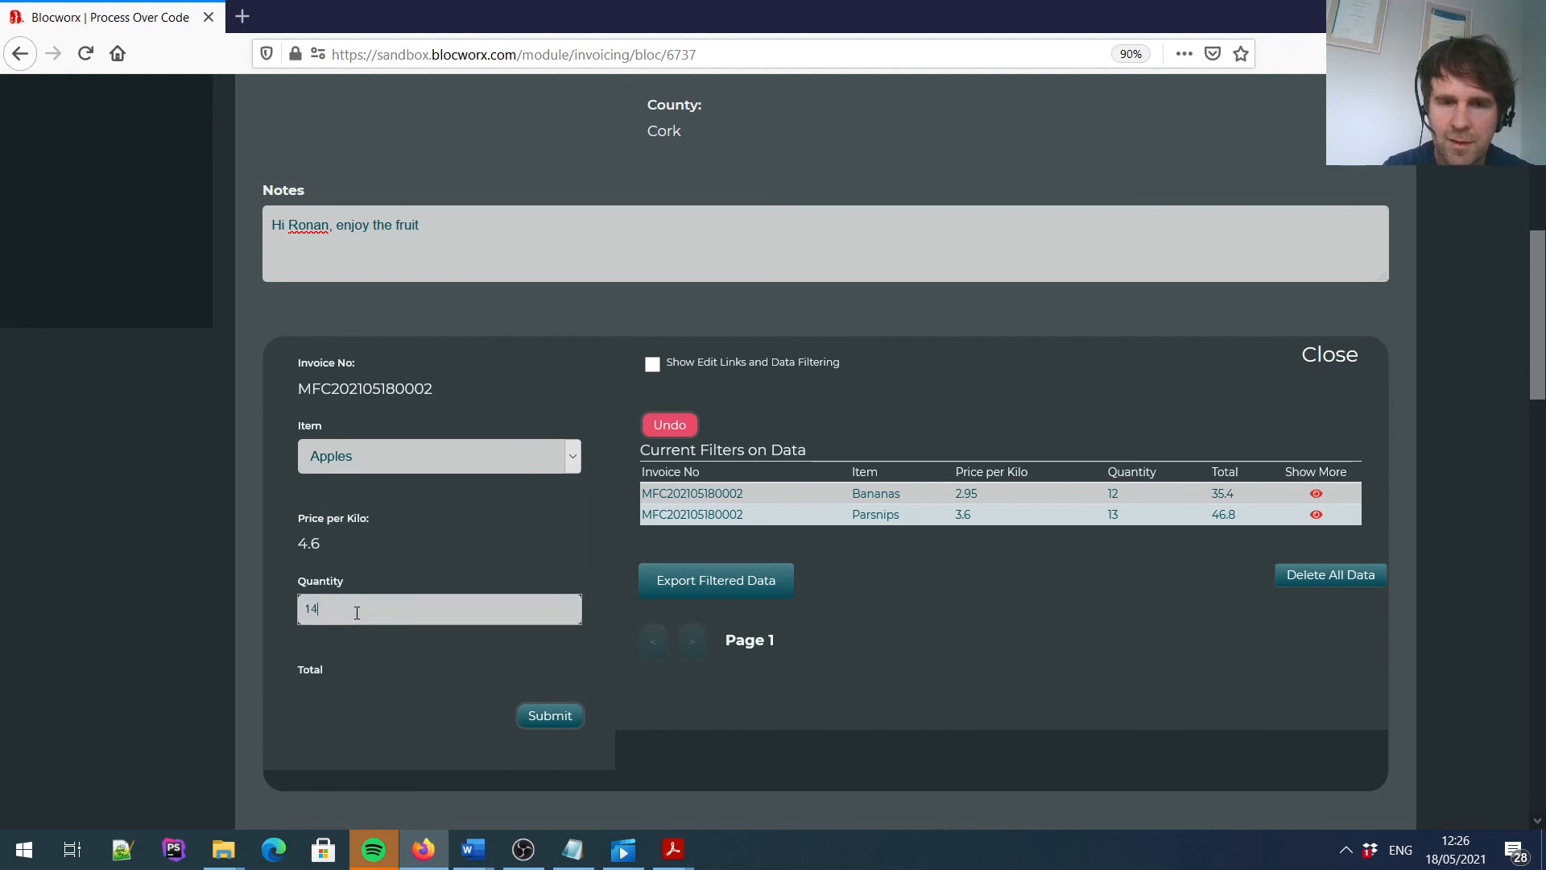
pyautogui.click(520, 734)
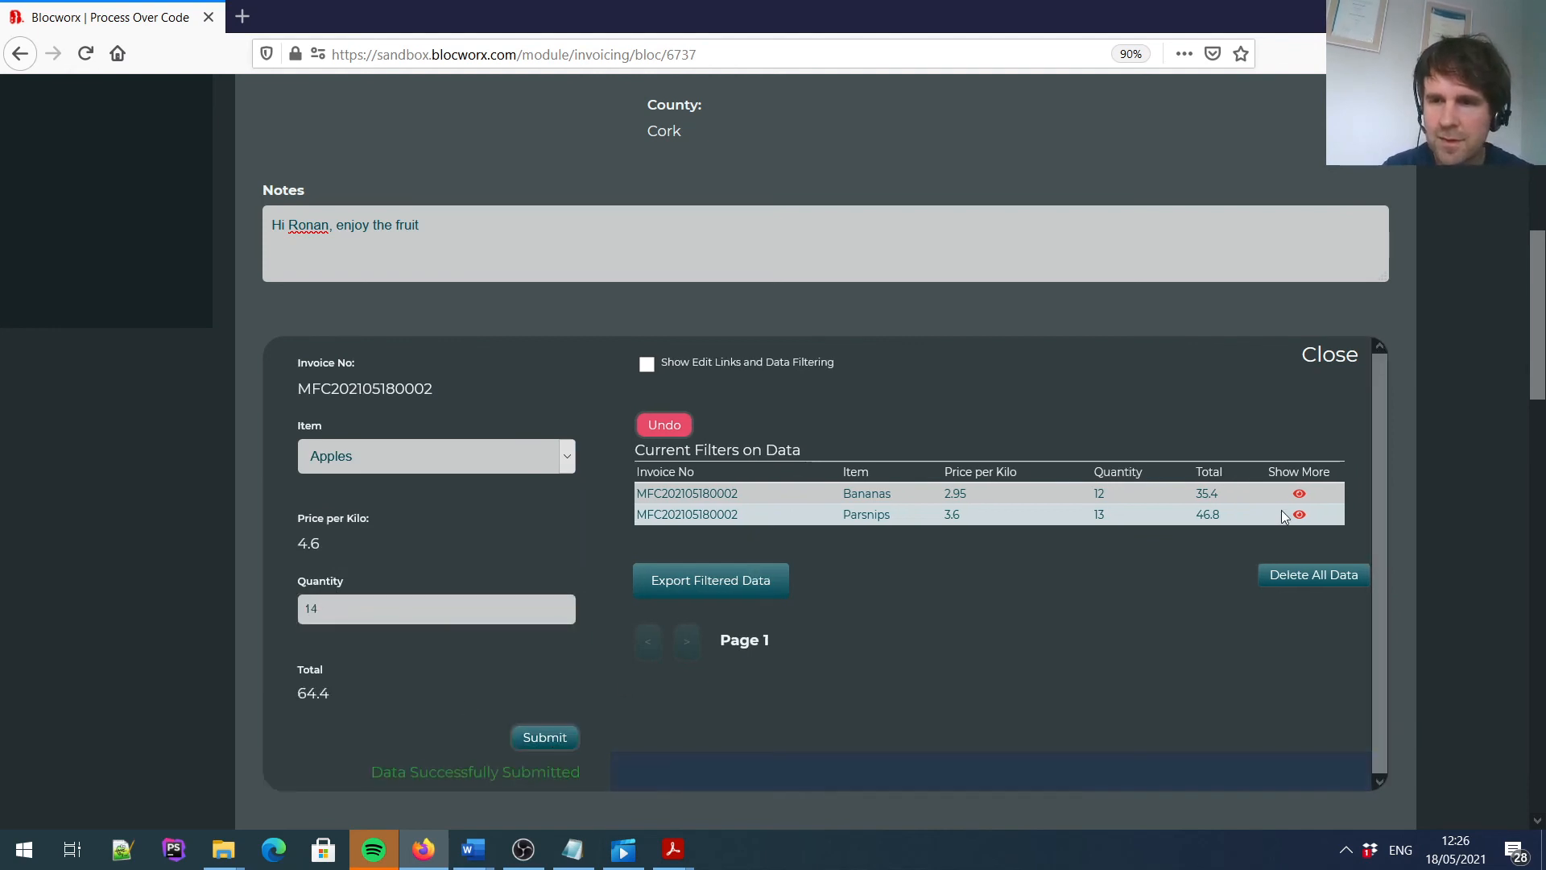
# Calculate the invoice's price and total with VAT, and submit the invoice.
pyautogui.moveTo(1534, 323); pyautogui.dragTo(1533, 441)
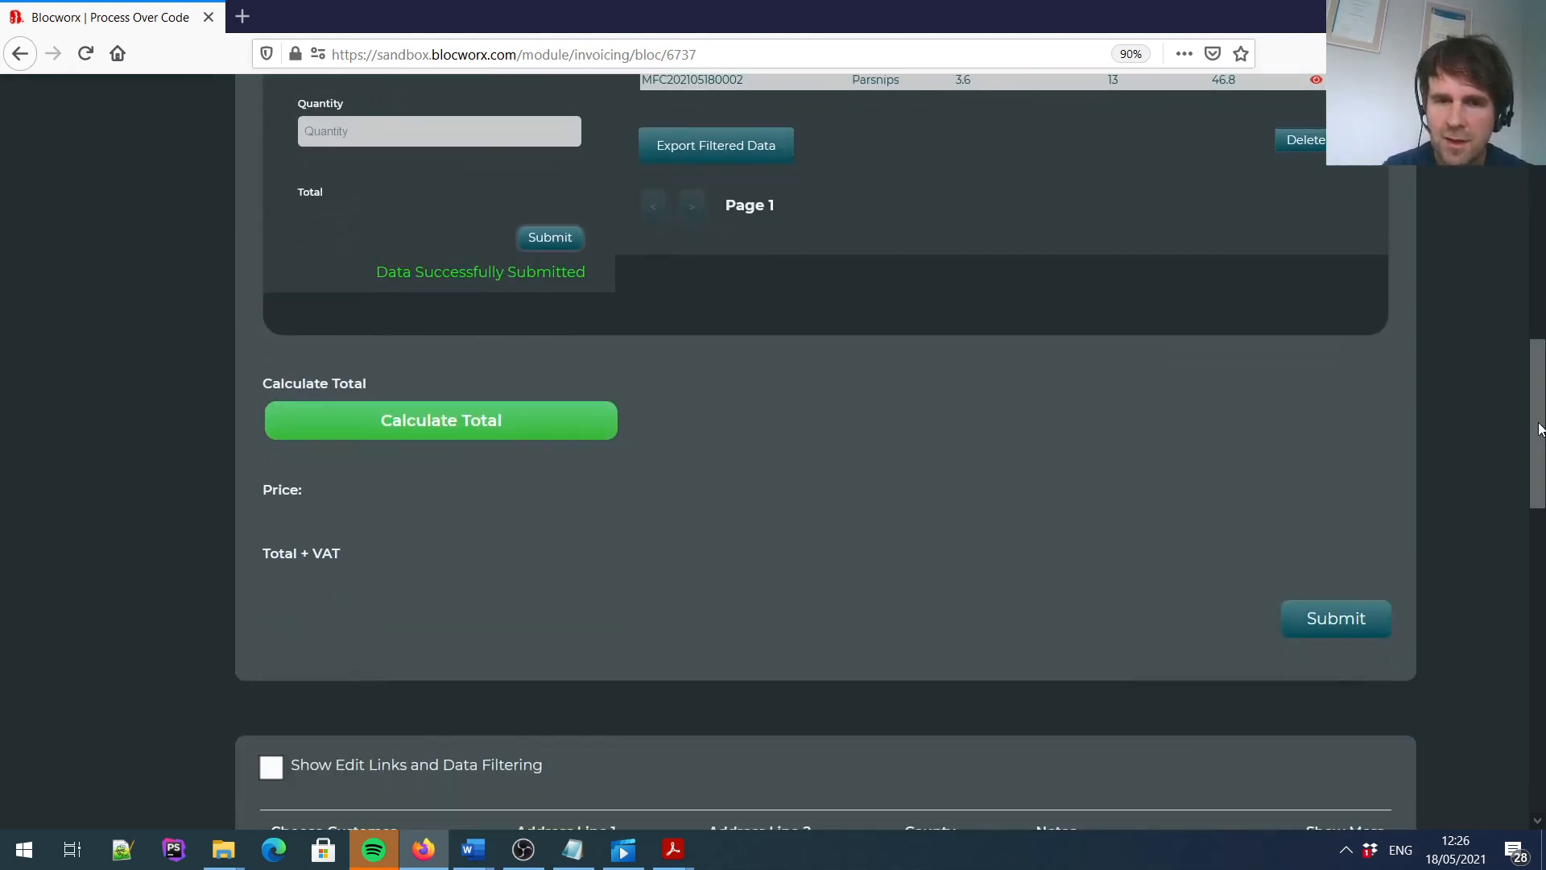
pyautogui.click(503, 435)
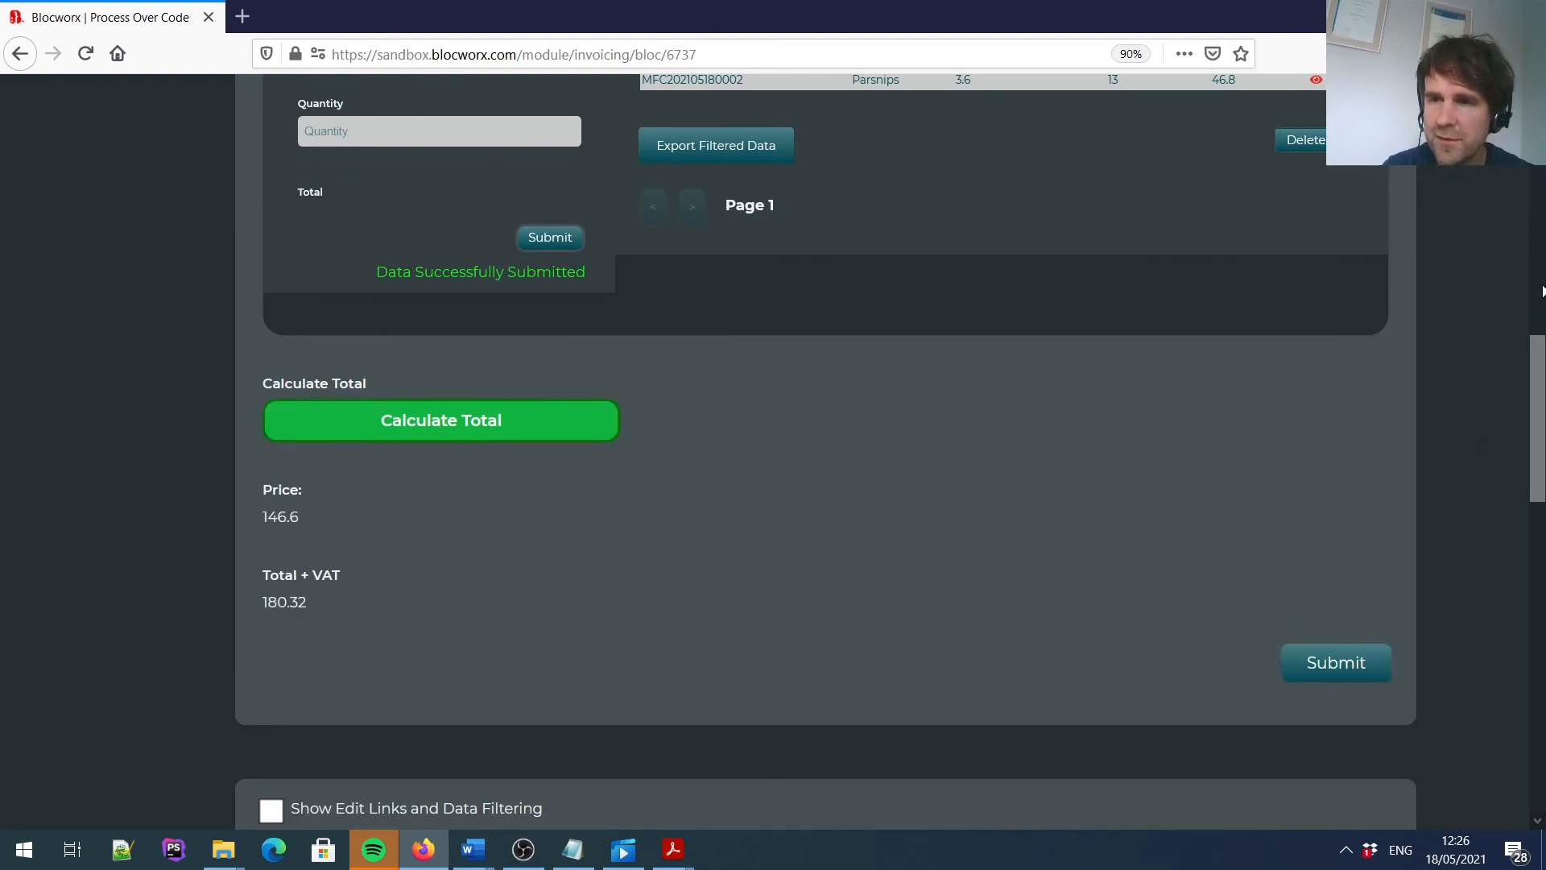
pyautogui.scroll(-2, 1534, 338)
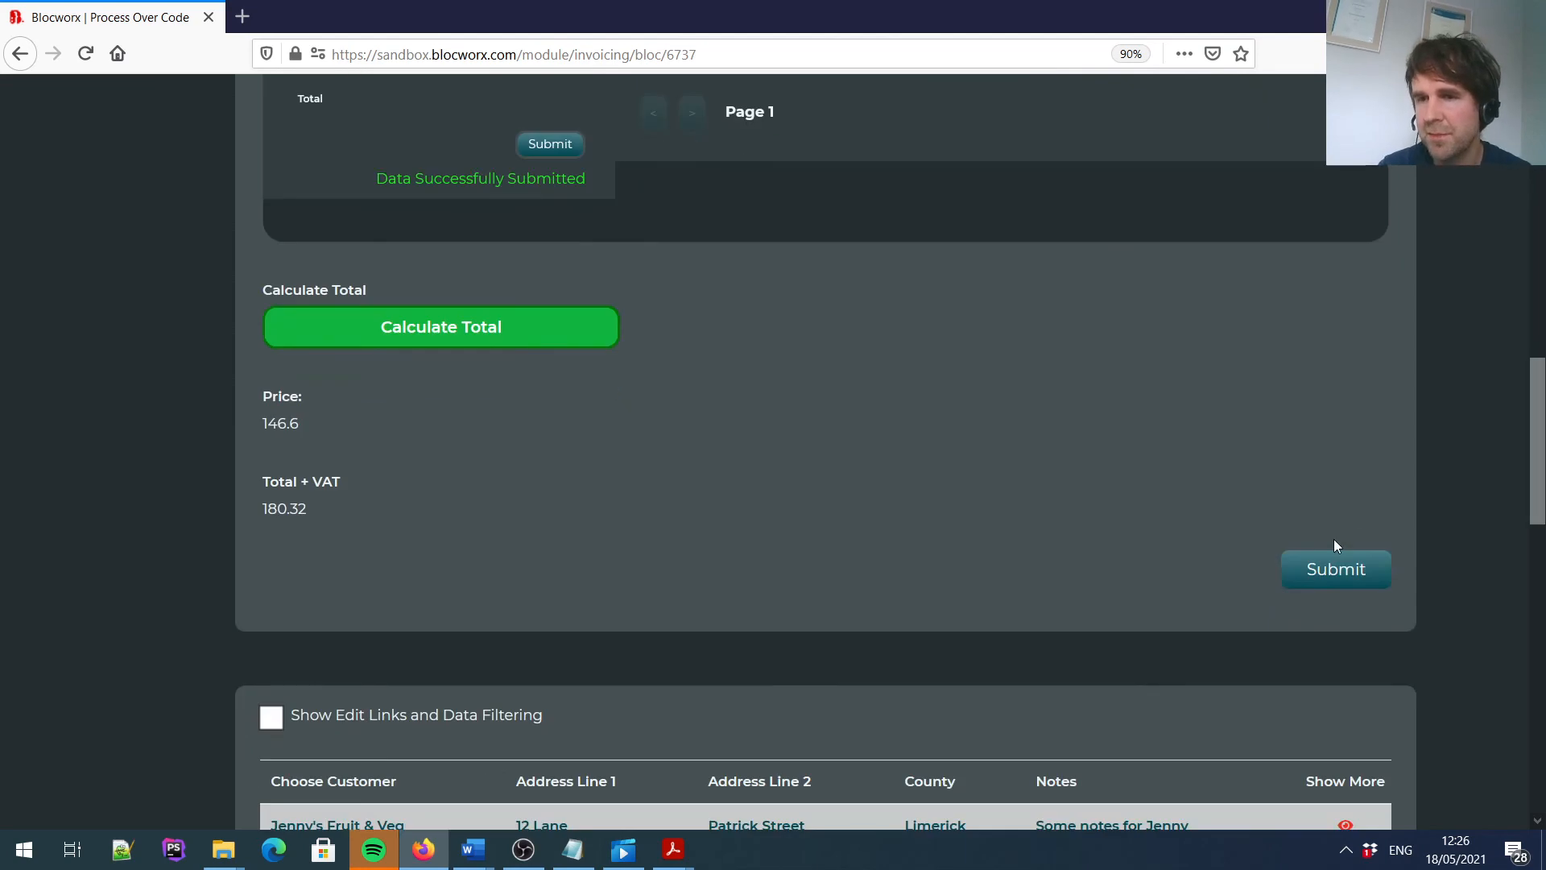
pyautogui.click(1347, 570)
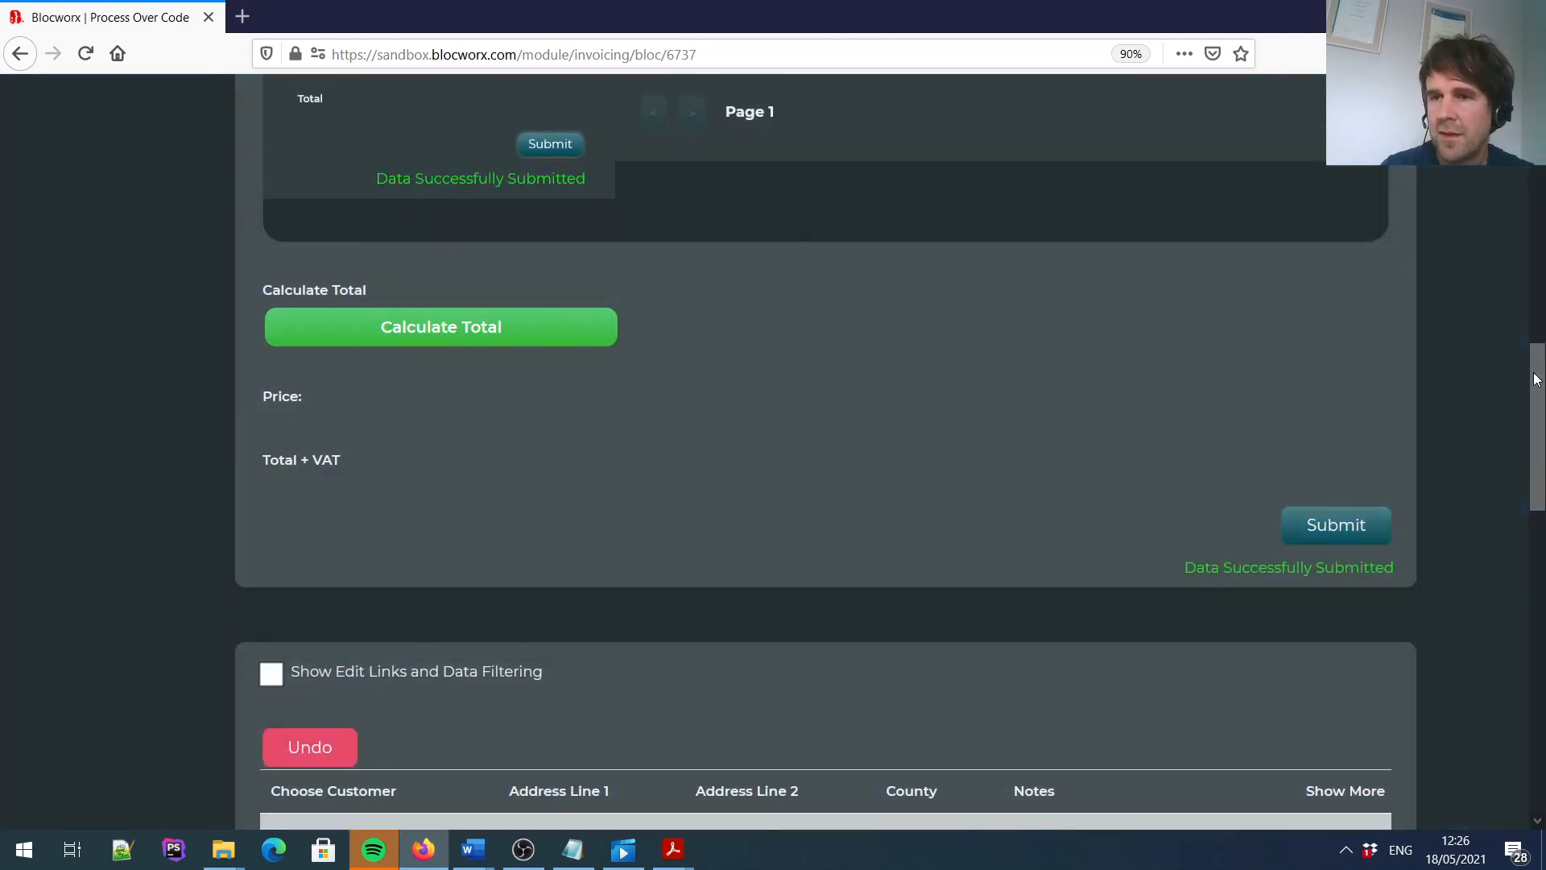
# View the submitted Ronans Fruit Shop invoice, generate its PDF from 20210518fruit-company-template.docx and open it in Adobe Acrobat Reader DC.
pyautogui.scroll(-4, 1534, 378)
pyautogui.click(1330, 501)
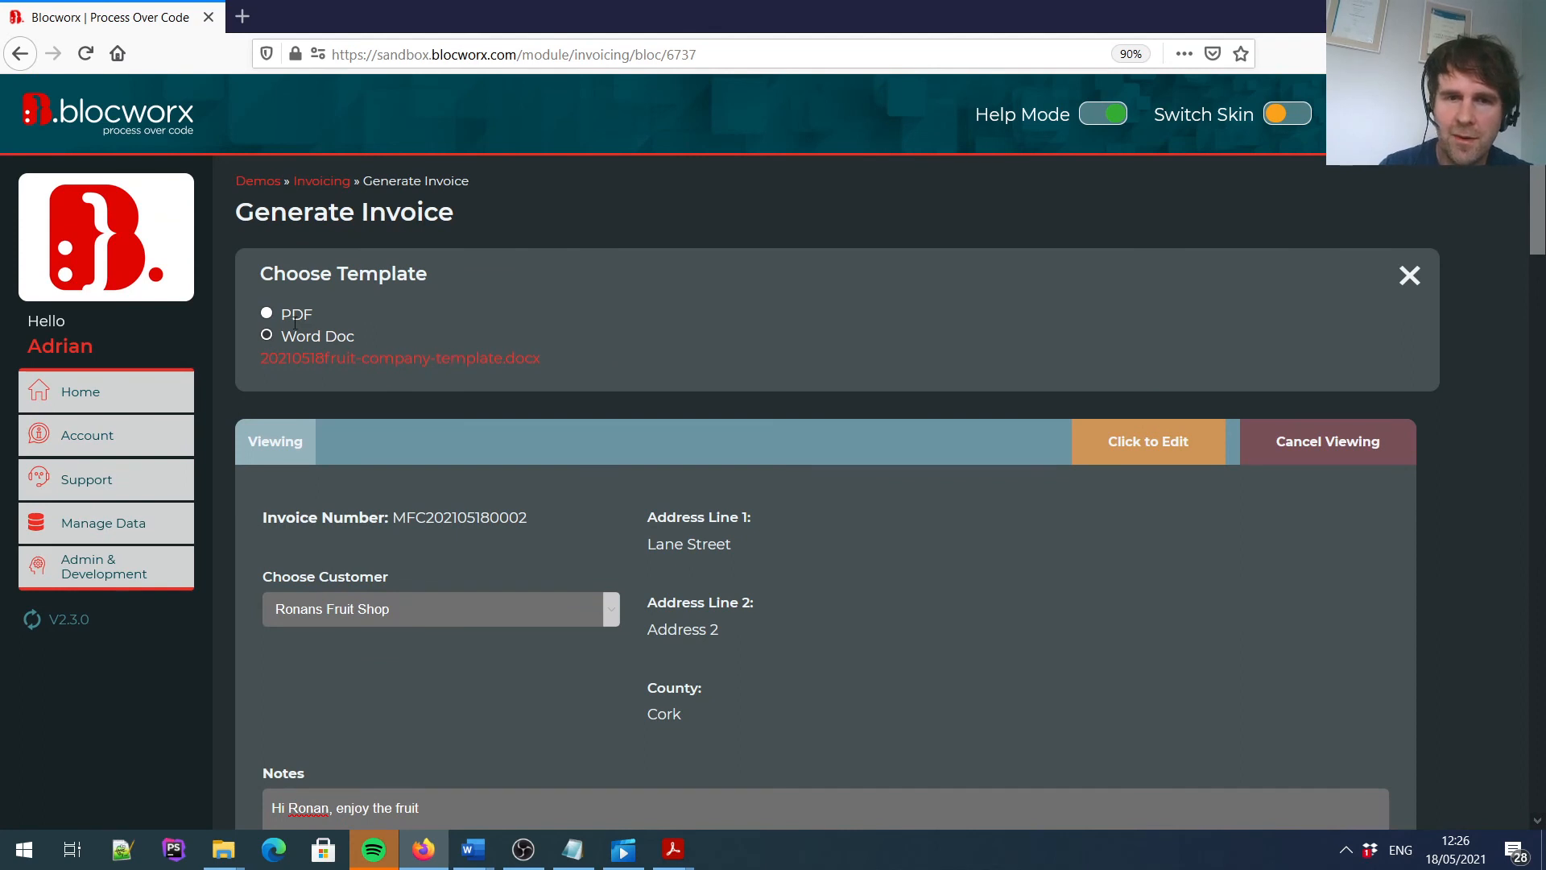
pyautogui.click(338, 359)
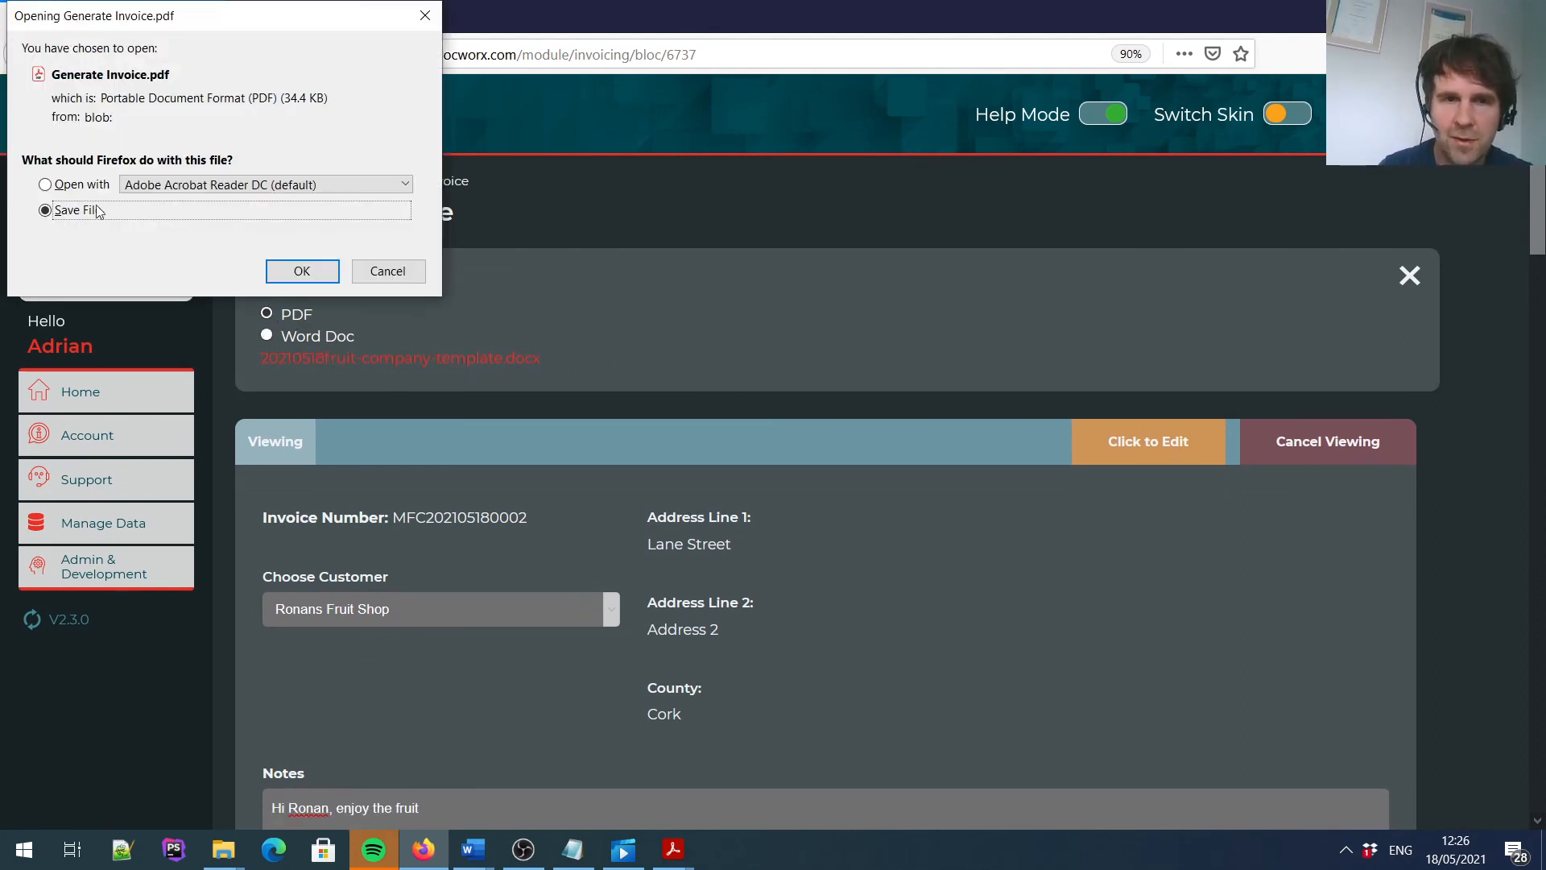
pyautogui.click(76, 185)
pyautogui.click(293, 274)
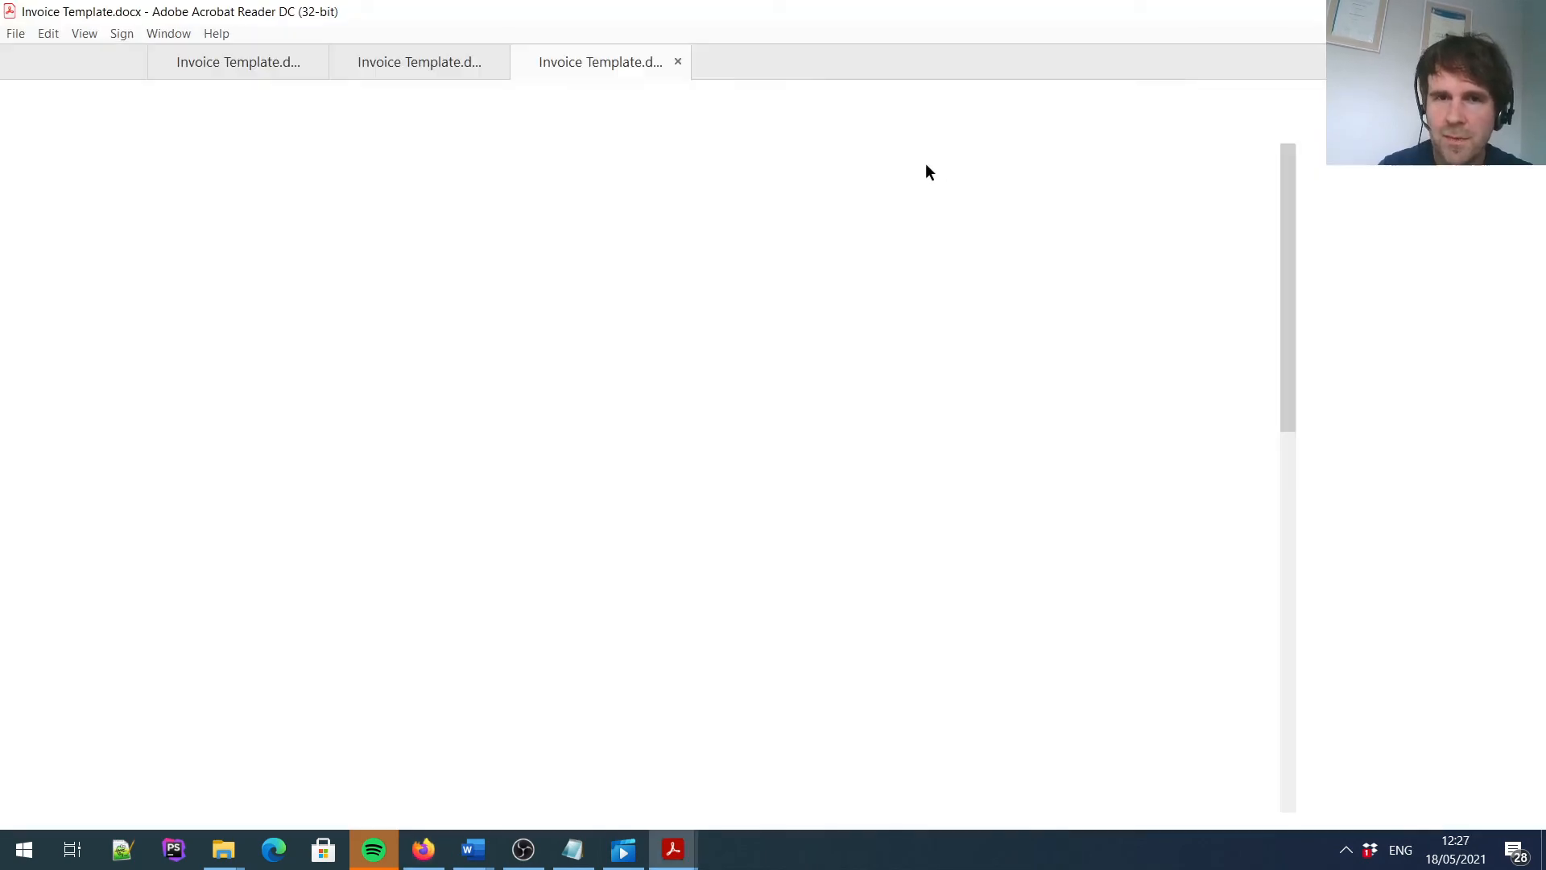
pyautogui.moveTo(1290, 190); pyautogui.dragTo(1284, 96)
# Switch back to Firefox and view the saved invoice record for Jenny's Fruit & Veg, looking through its details.
pyautogui.hotkey('alt', 'Tab')
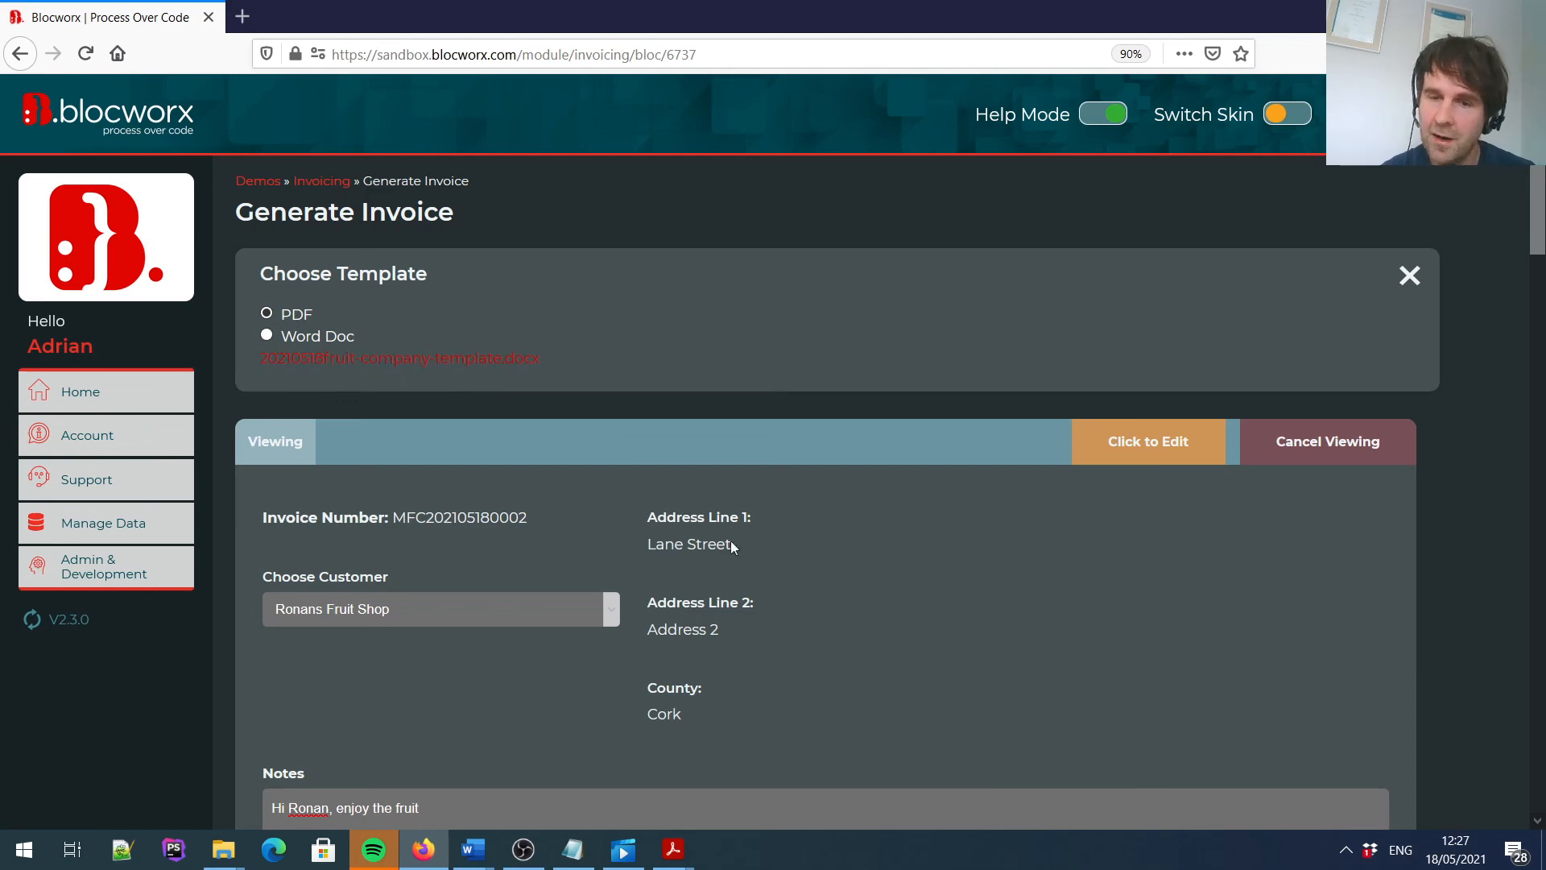
pyautogui.moveTo(1540, 201); pyautogui.dragTo(1540, 433)
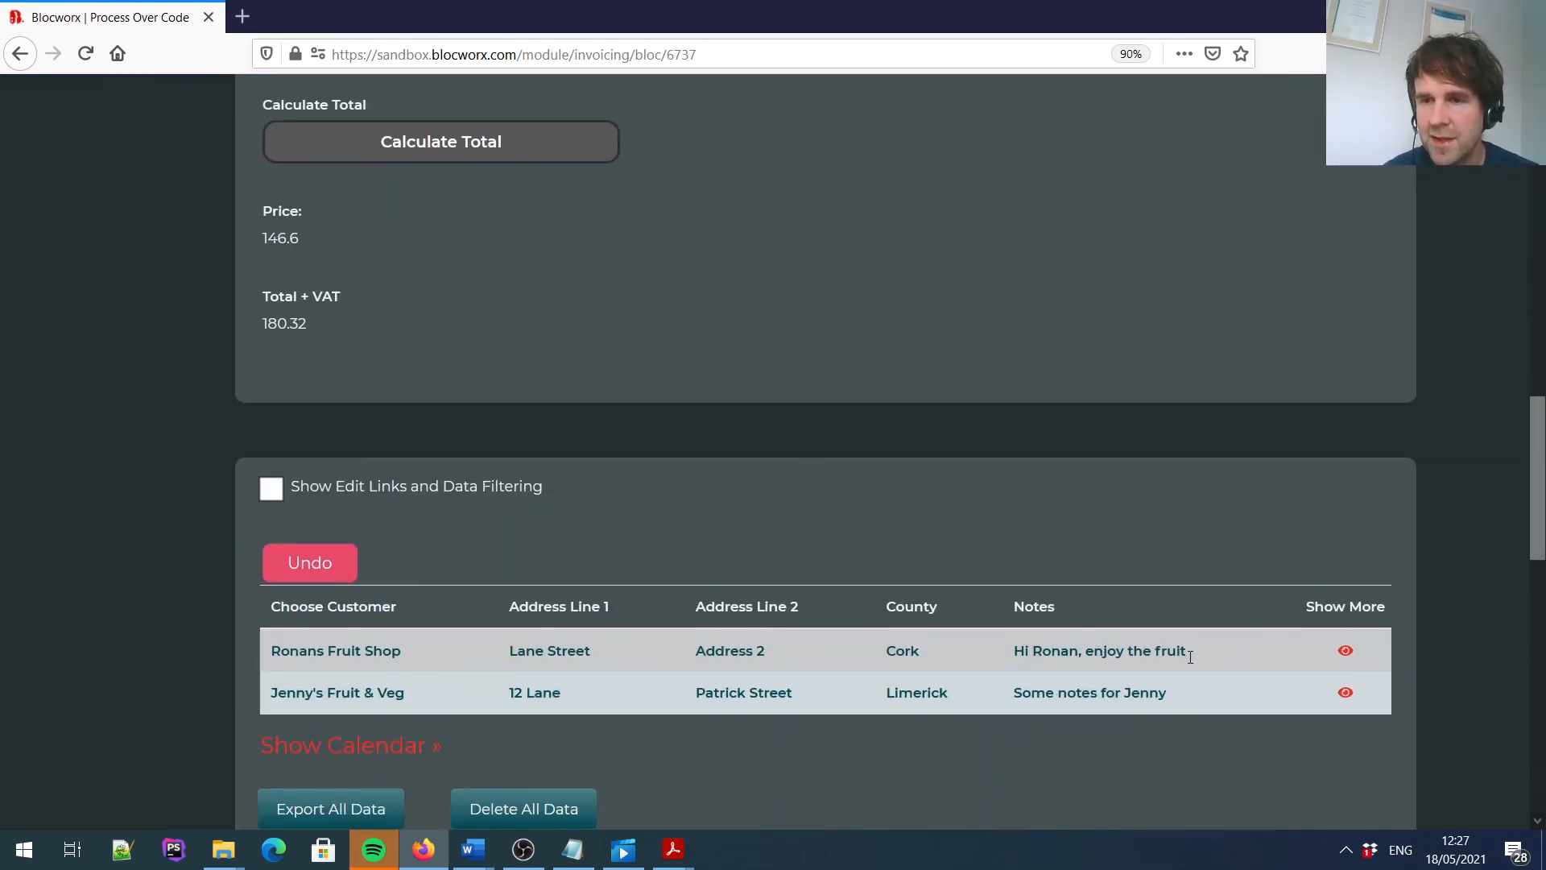
pyautogui.click(1373, 694)
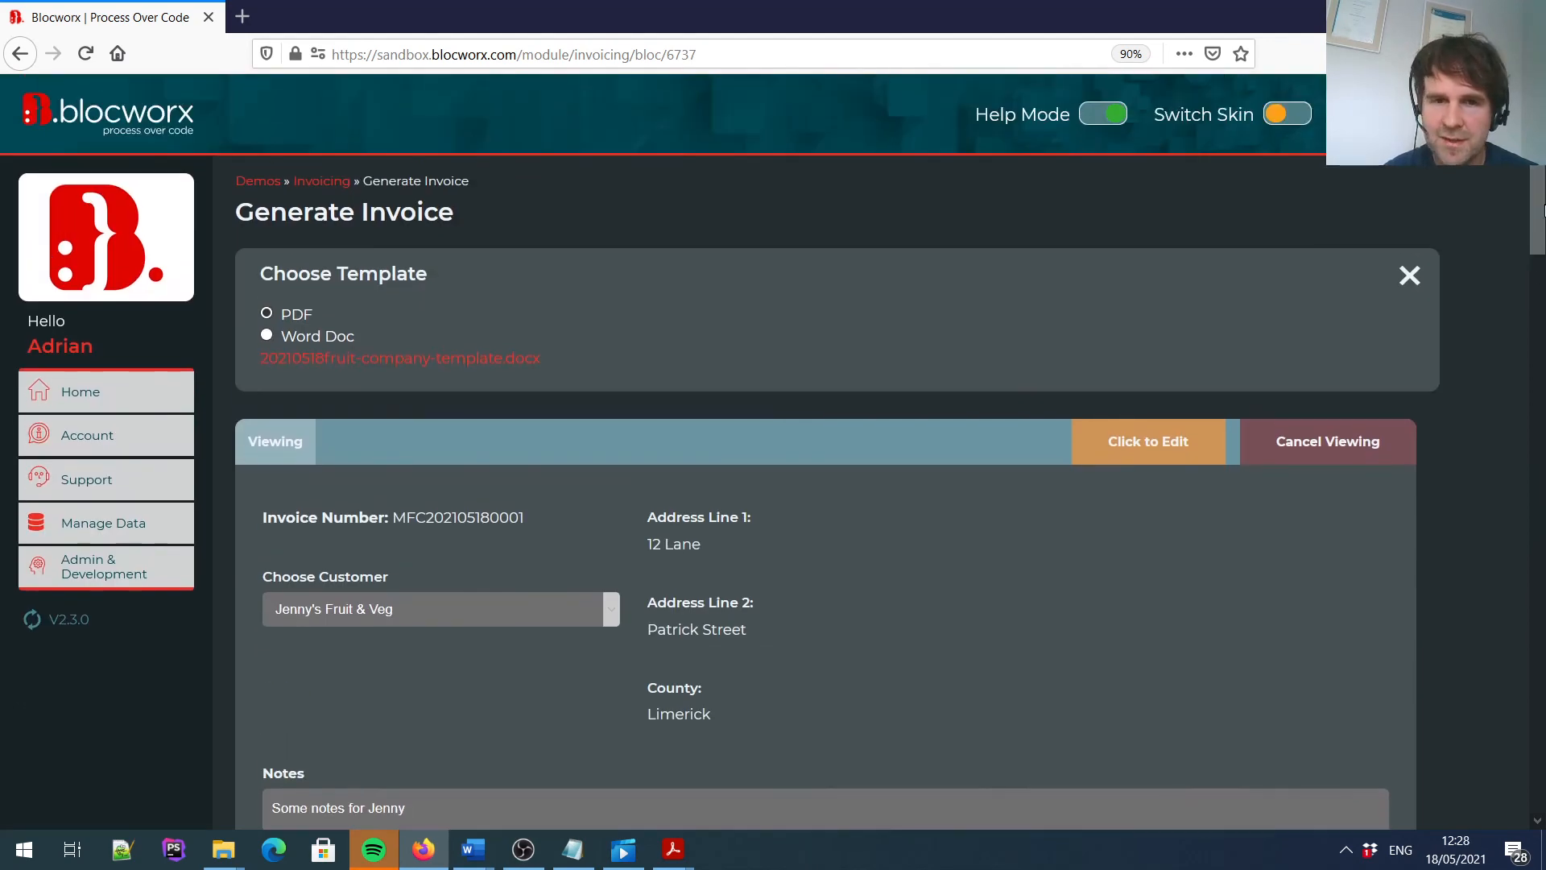
pyautogui.moveTo(1545, 211); pyautogui.dragTo(1521, 610)
pyautogui.moveTo(1545, 551); pyautogui.dragTo(1539, 192)
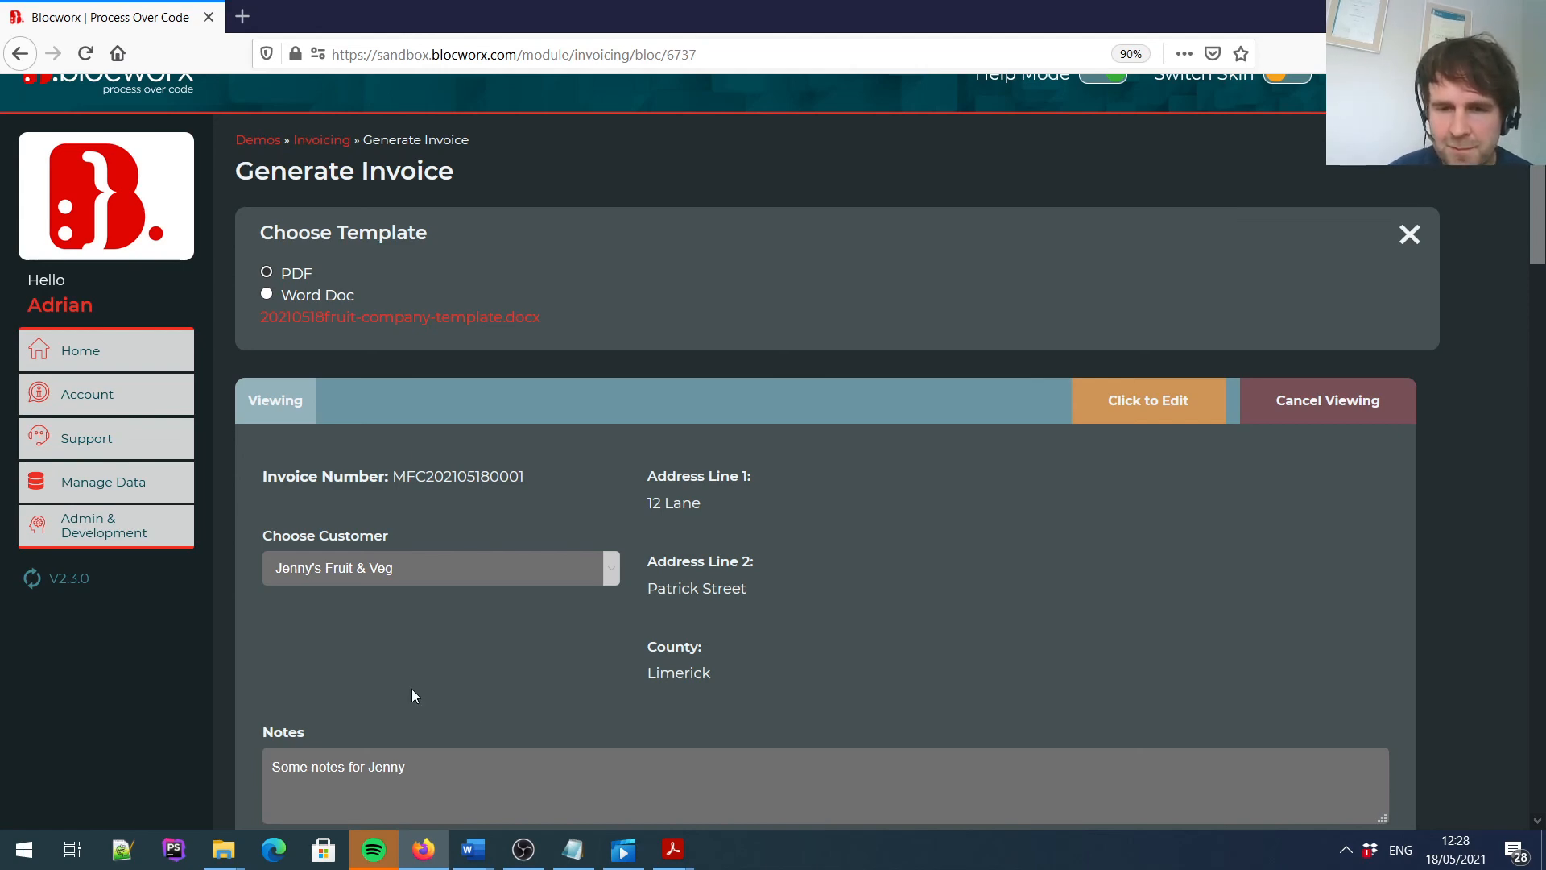
pyautogui.click(524, 850)
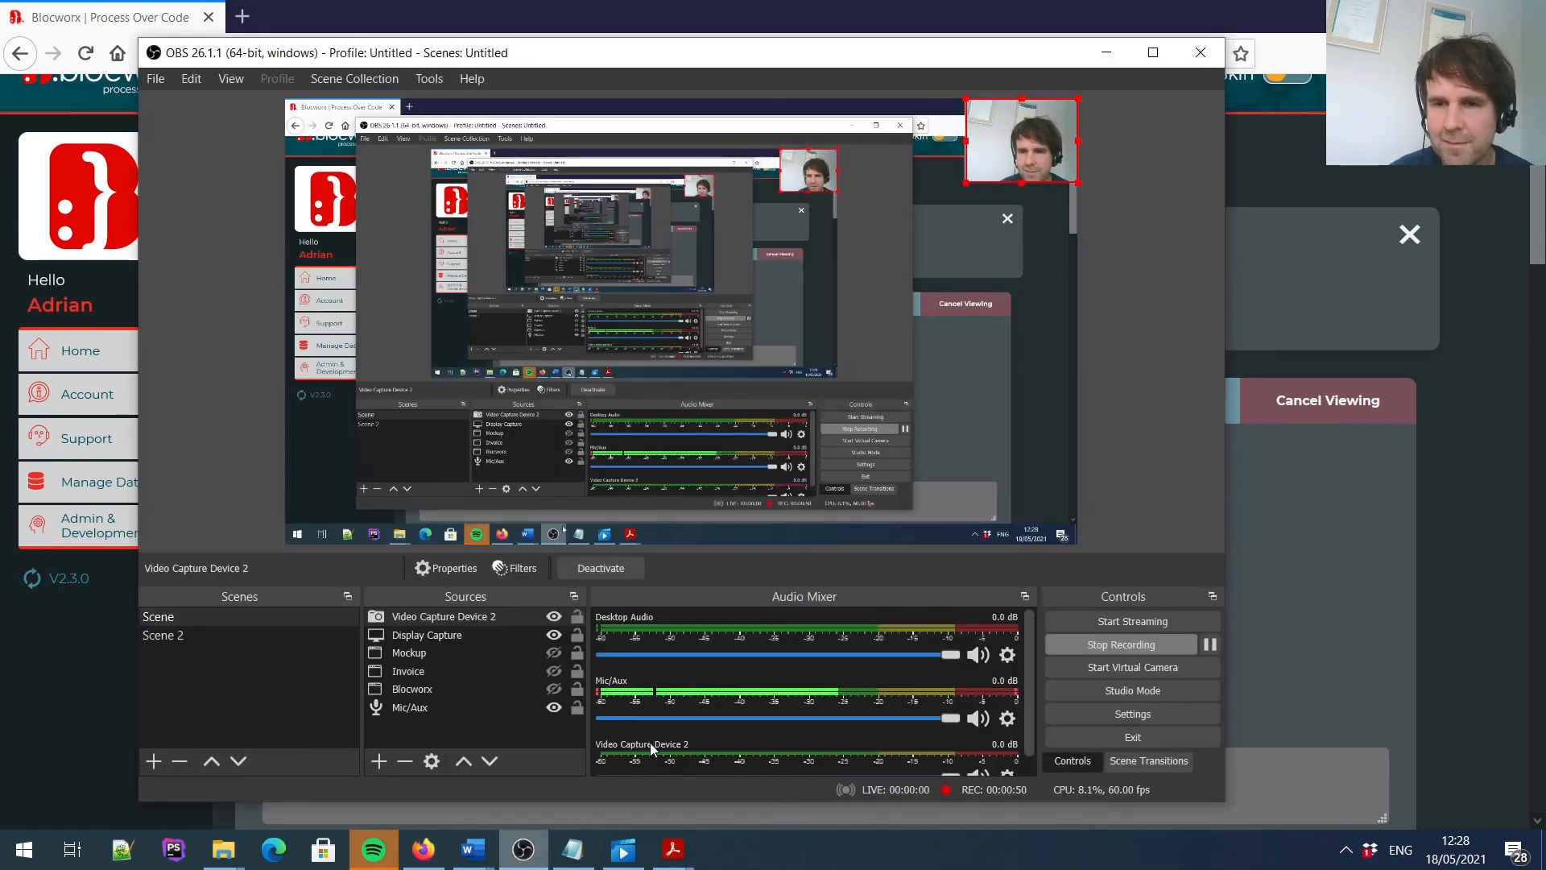
pyautogui.click(1138, 647)
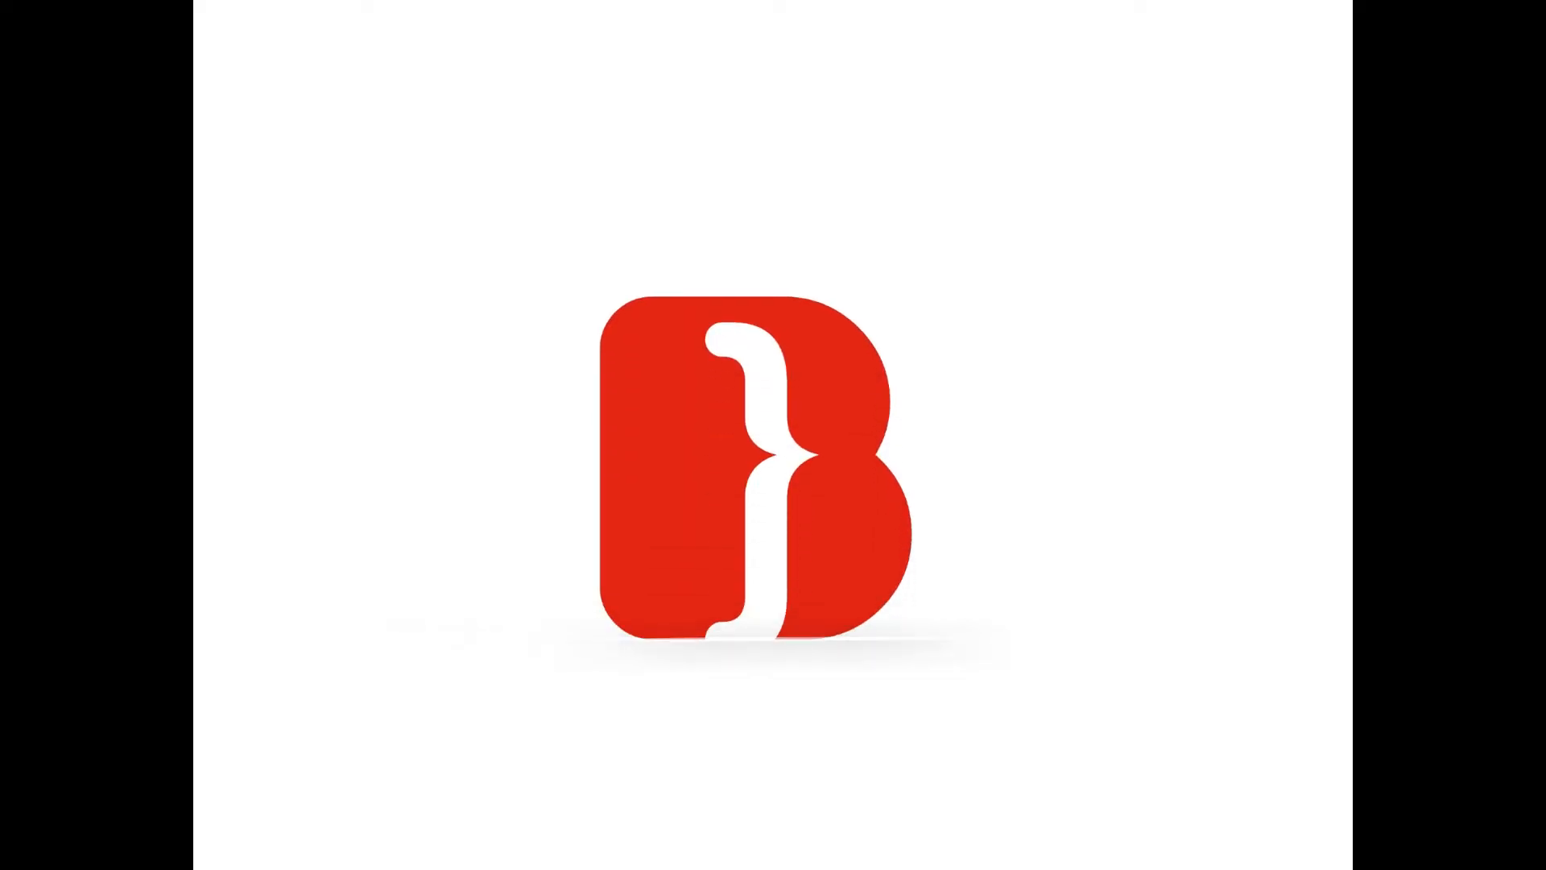